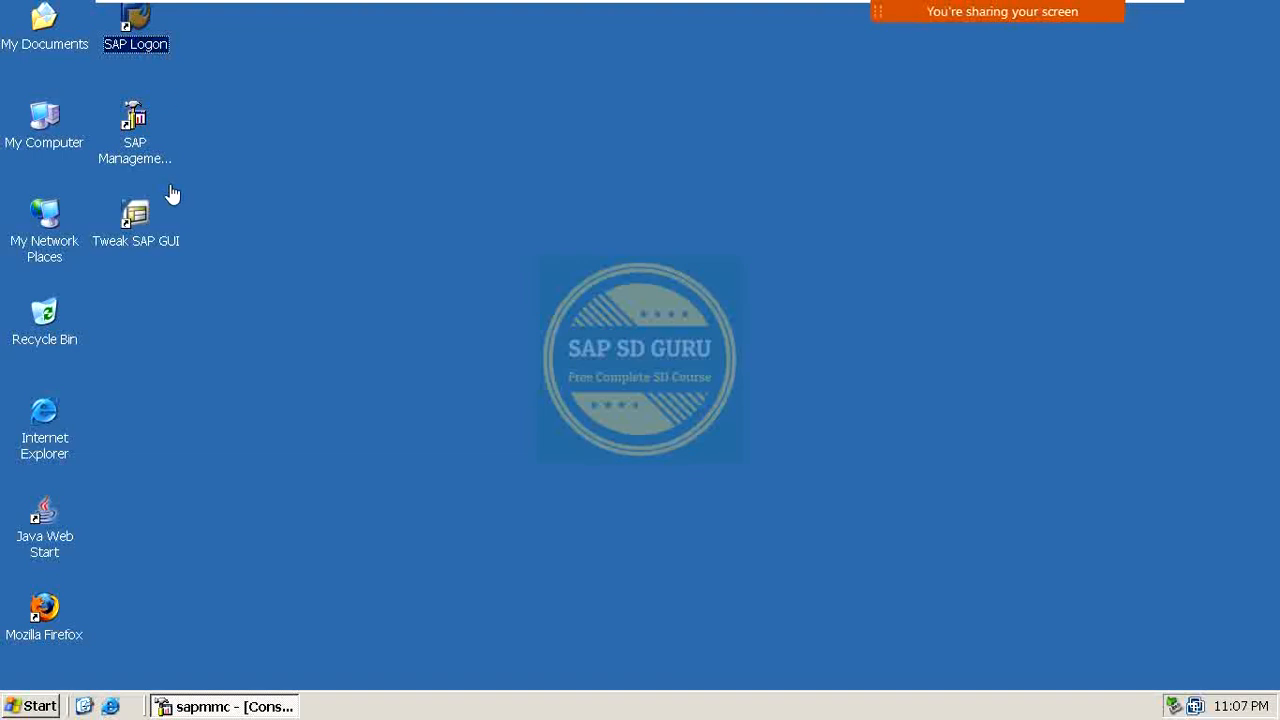
{"action": "left_click", "coordinate": [251, 100]}
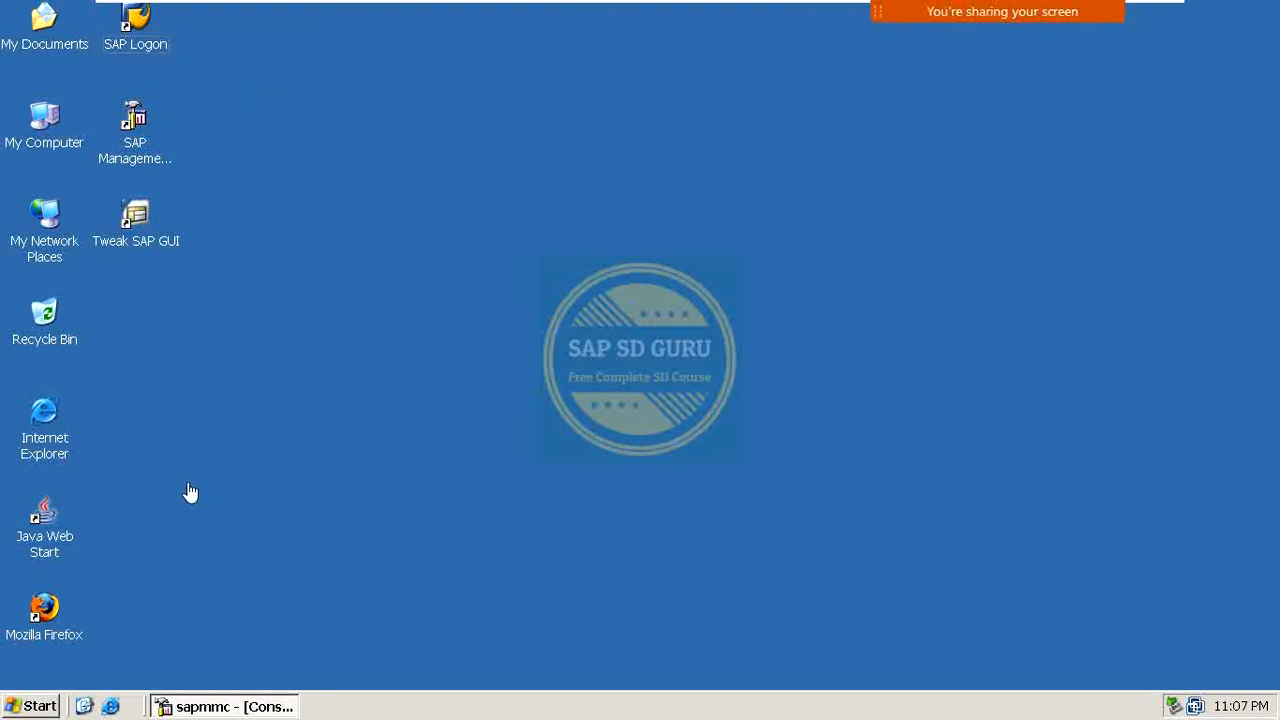
{"action": "right_click", "coordinate": [748, 278]}
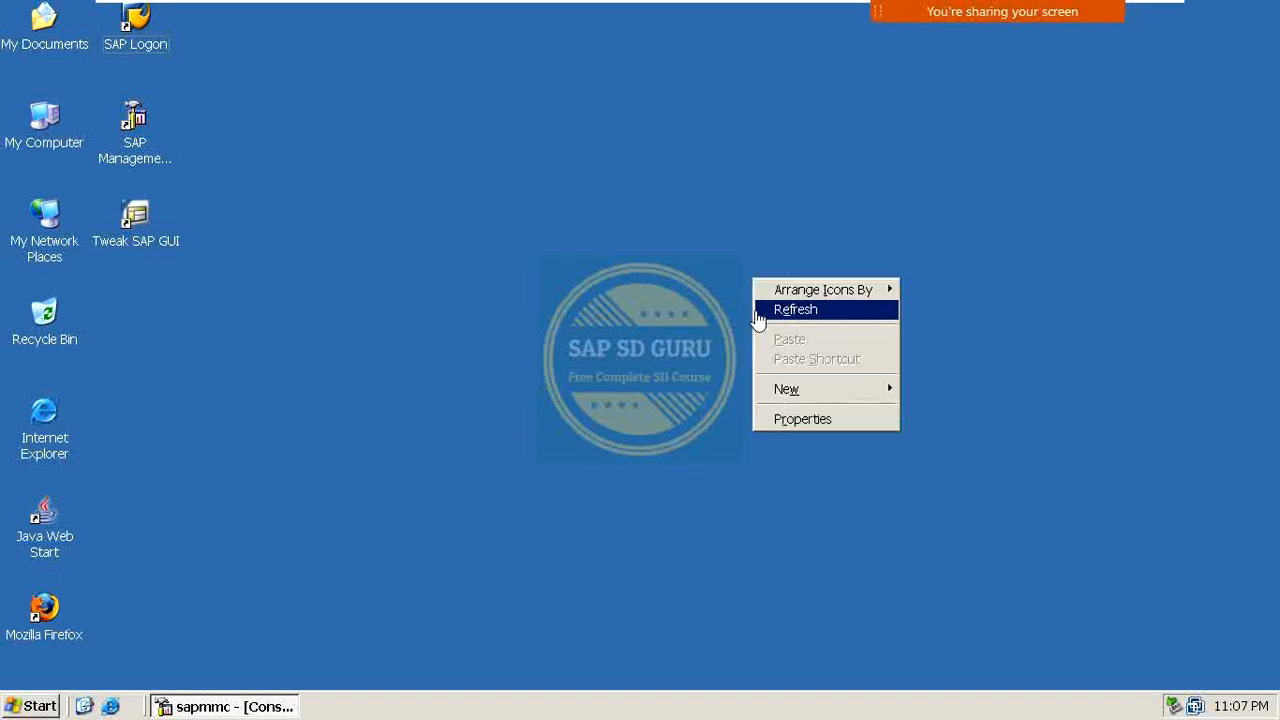
{"action": "left_click", "coordinate": [762, 312]}
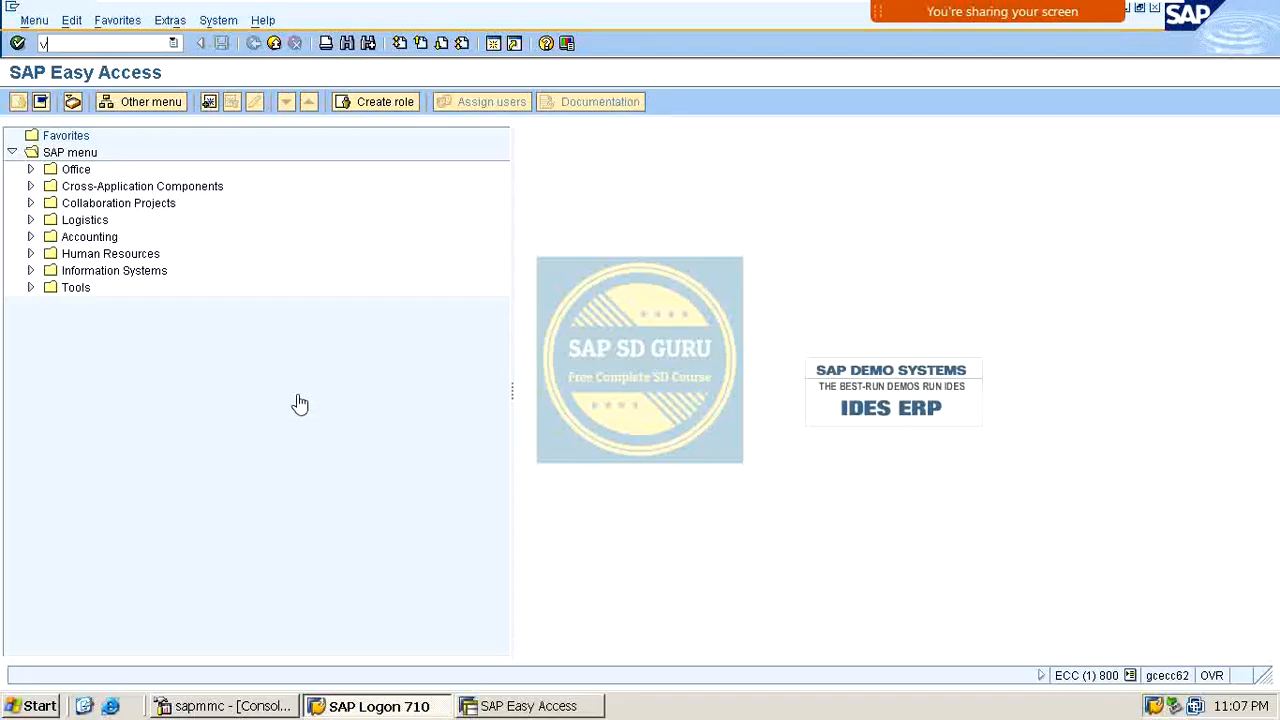
Open the condition types overview and jump to the entries starting with MR.
{"action": "key", "text": "Return"}
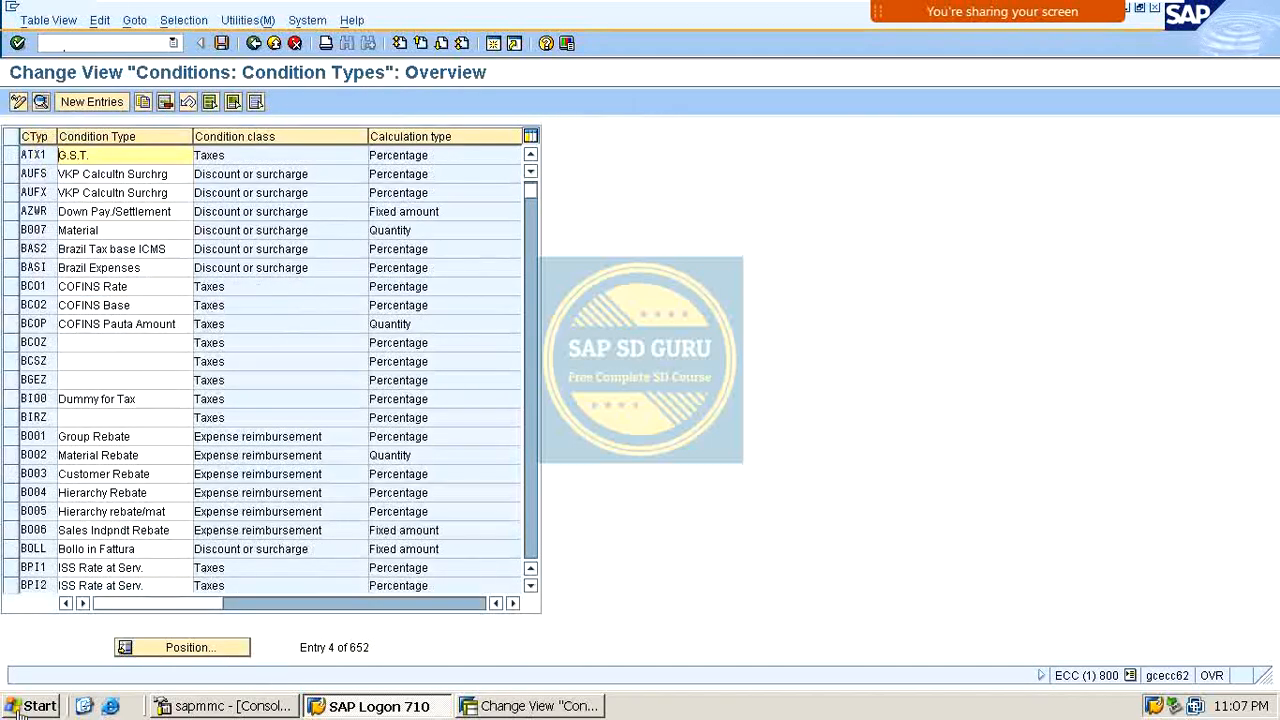
{"action": "left_click", "coordinate": [191, 648]}
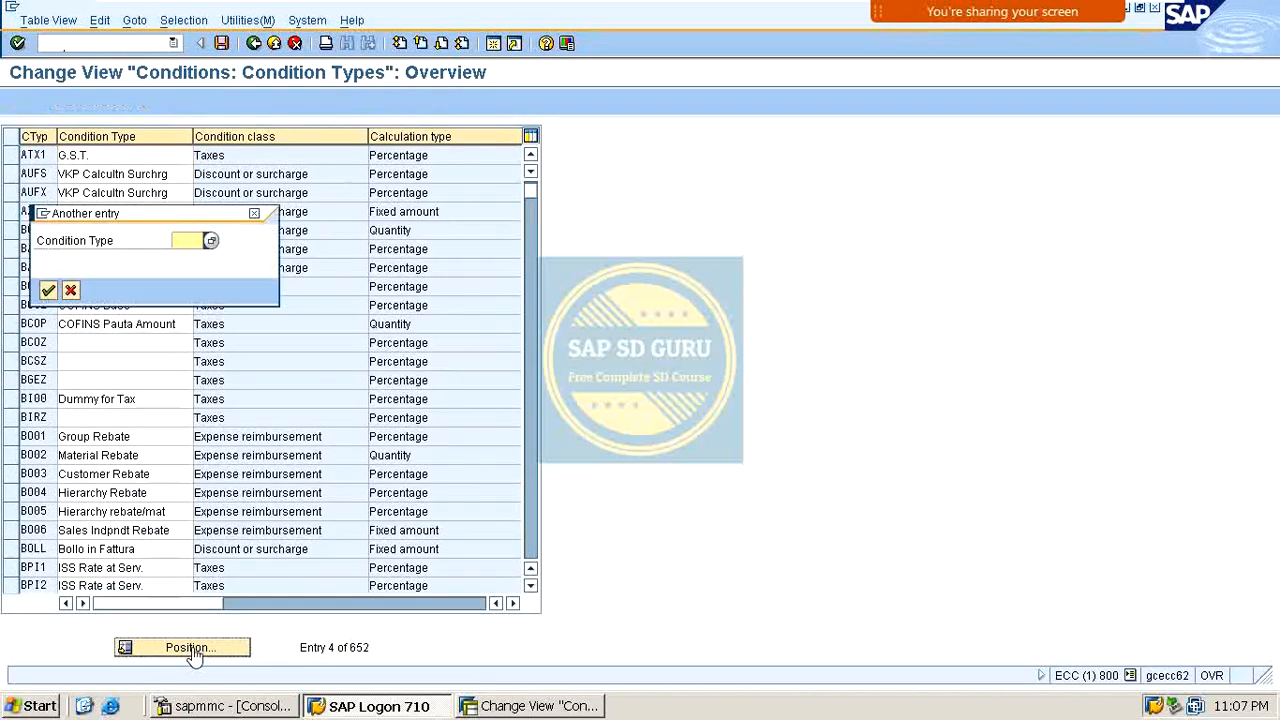
{"action": "type", "text": "MR"}
{"action": "key", "text": "Return"}
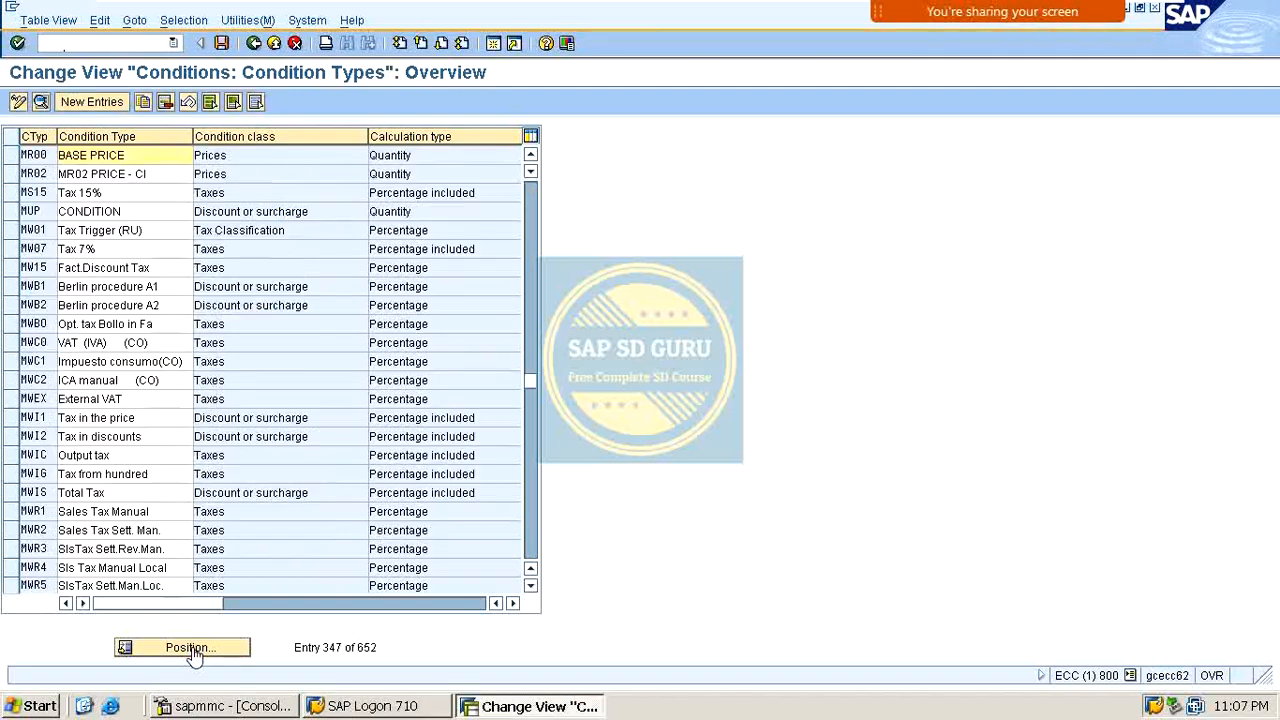
Open the details of condition type MR00 BASE PRICE and briefly mark the Scales section with an arrow annotation.
{"action": "double_click", "coordinate": [107, 163]}
{"action": "scroll", "coordinate": [98, 485], "scroll_direction": "down", "scroll_amount": 8}
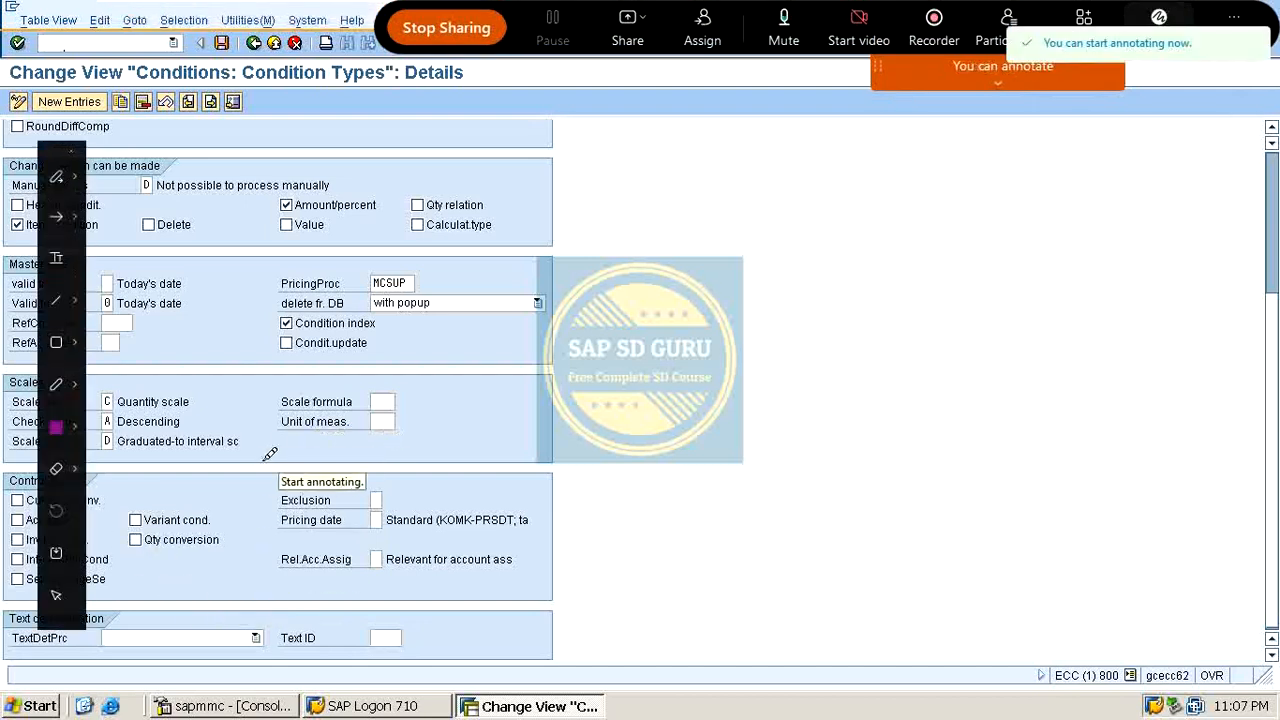
{"action": "mouse_move", "coordinate": [255, 460]}
{"action": "left_mouse_down"}
{"action": "mouse_move", "coordinate": [500, 446]}
{"action": "mouse_move", "coordinate": [470, 490]}
{"action": "left_mouse_up"}
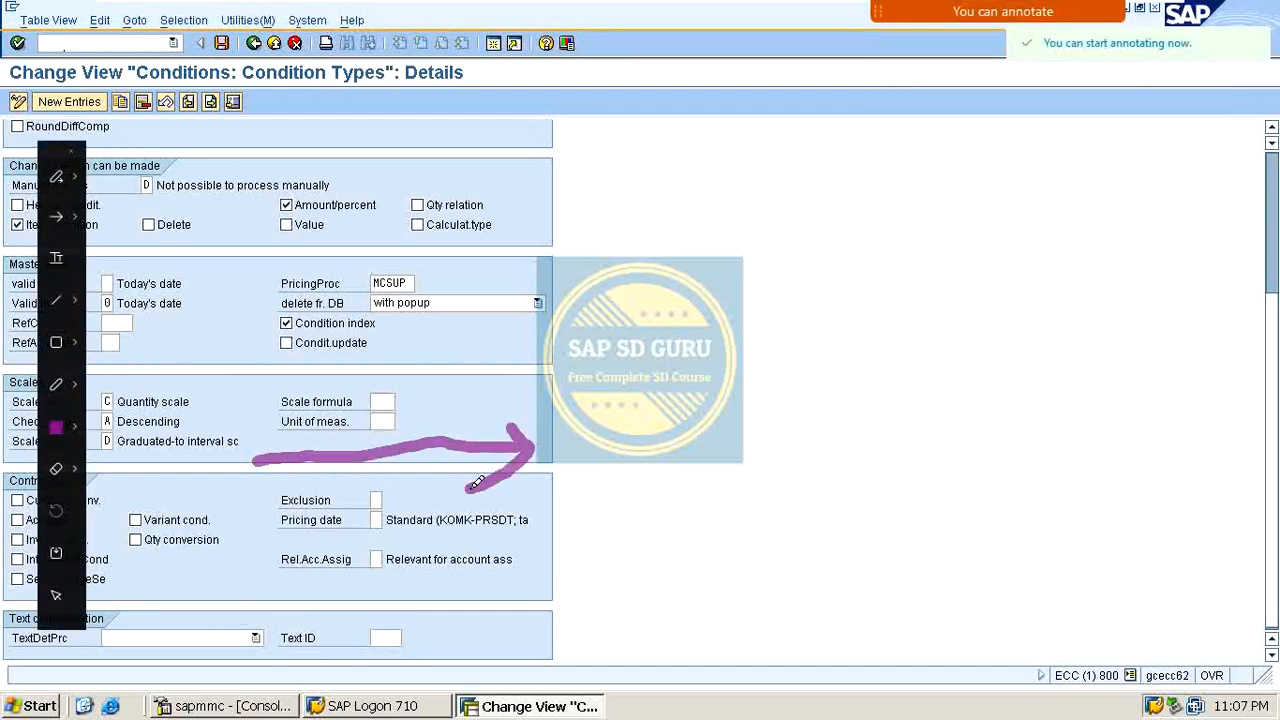
{"action": "key", "text": "Escape"}
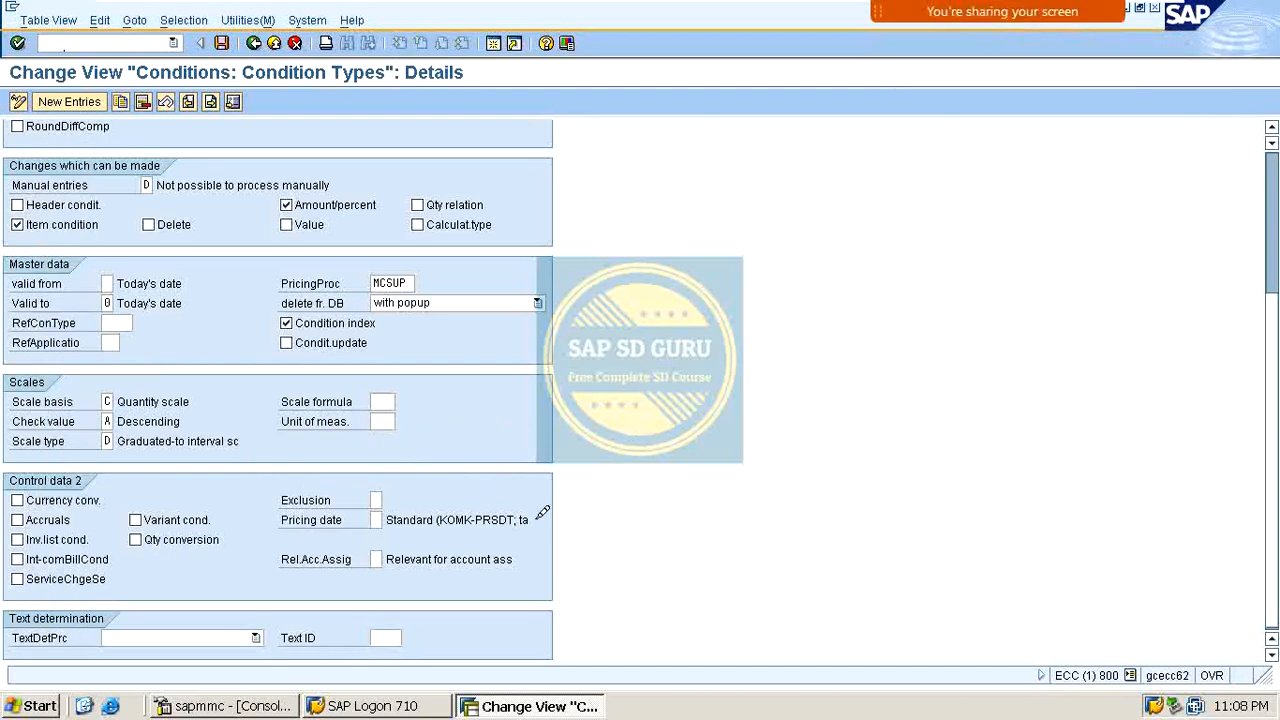
Review the control data, group condition, master data and scale settings of condition type MR00.
{"action": "scroll", "coordinate": [262, 437], "scroll_direction": "up", "scroll_amount": 1}
{"action": "scroll", "coordinate": [262, 440], "scroll_direction": "up", "scroll_amount": 3}
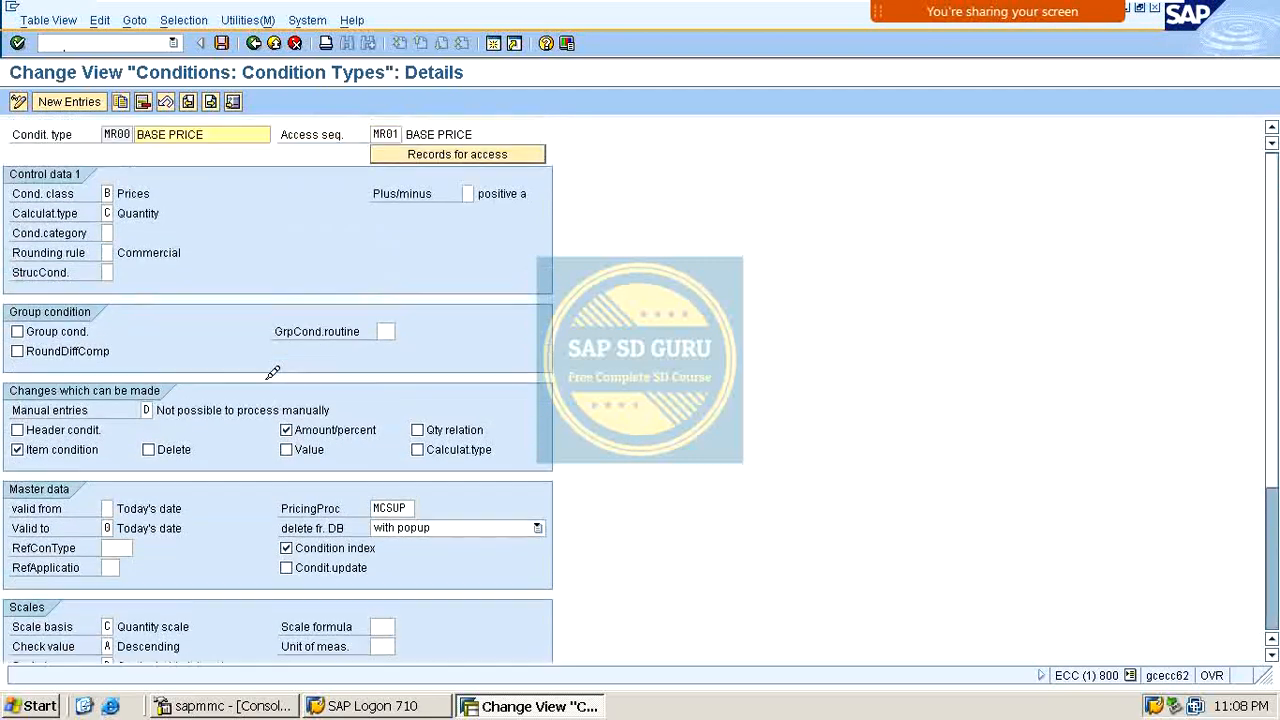
{"action": "scroll", "coordinate": [350, 179], "scroll_direction": "down", "scroll_amount": 1}
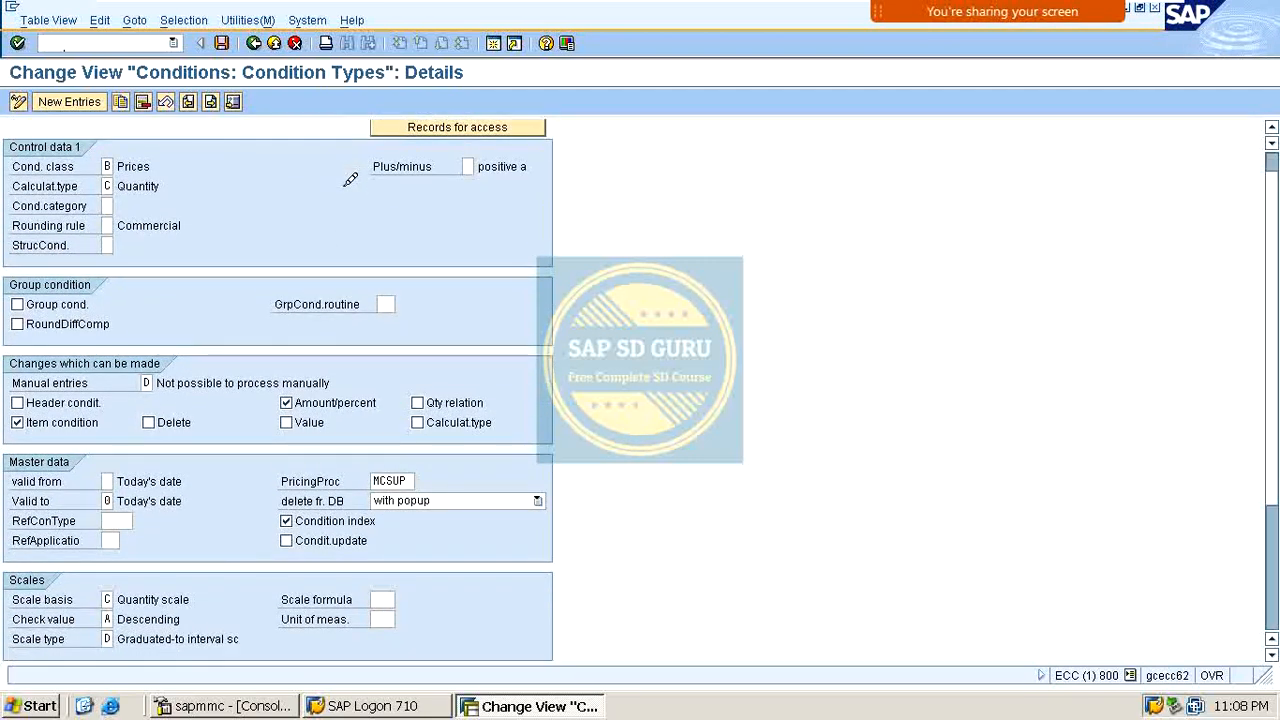
{"action": "scroll", "coordinate": [314, 257], "scroll_direction": "down", "scroll_amount": 5}
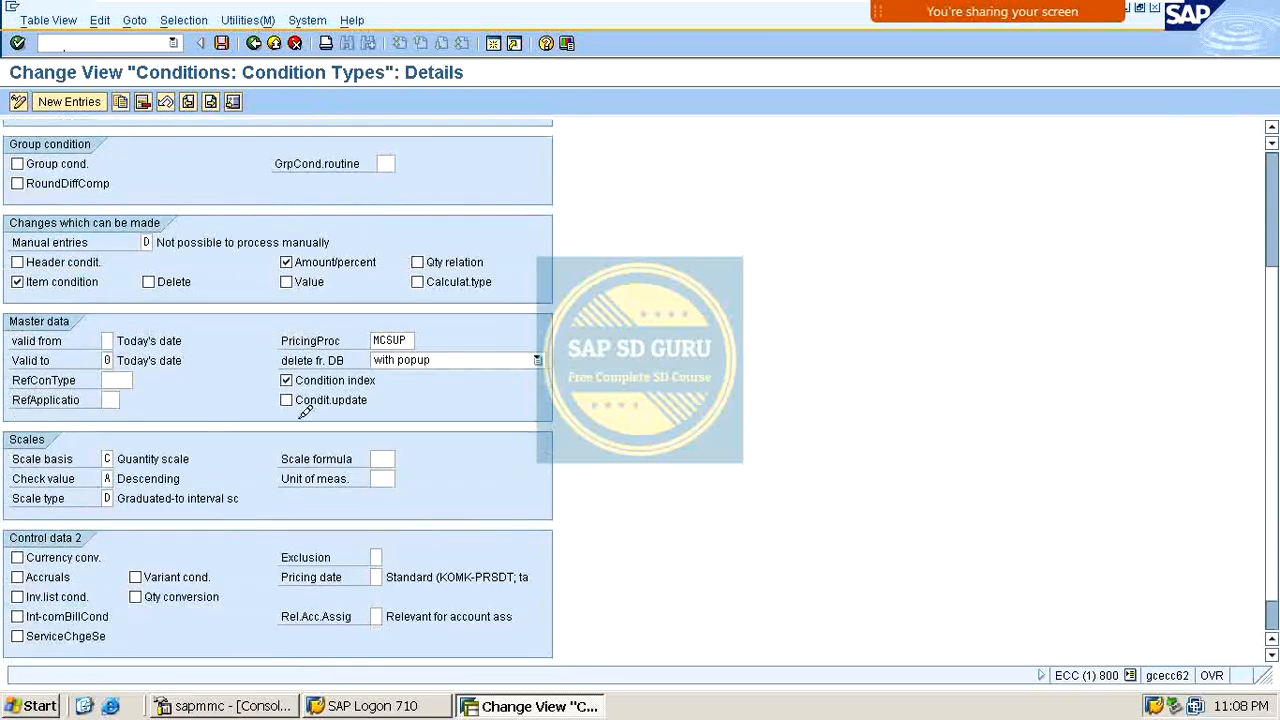
{"action": "scroll", "coordinate": [305, 412], "scroll_direction": "down", "scroll_amount": 2}
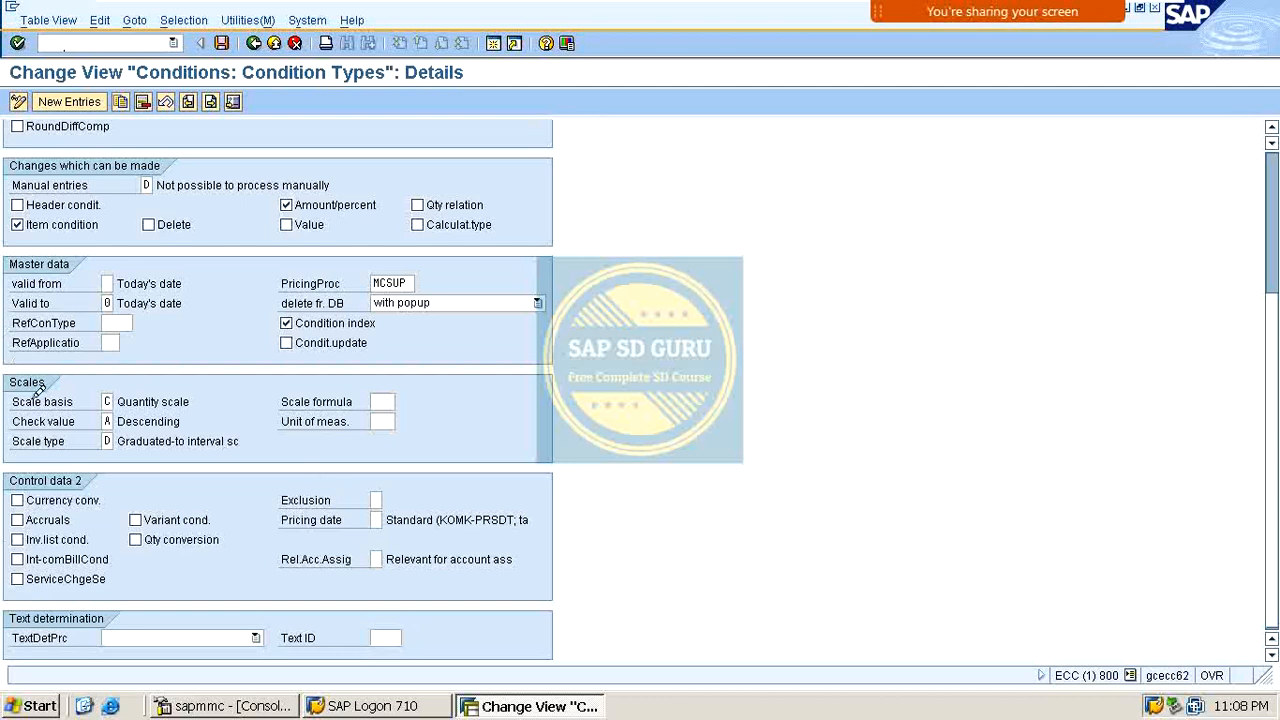
{"action": "scroll", "coordinate": [508, 583], "scroll_direction": "up", "scroll_amount": 1}
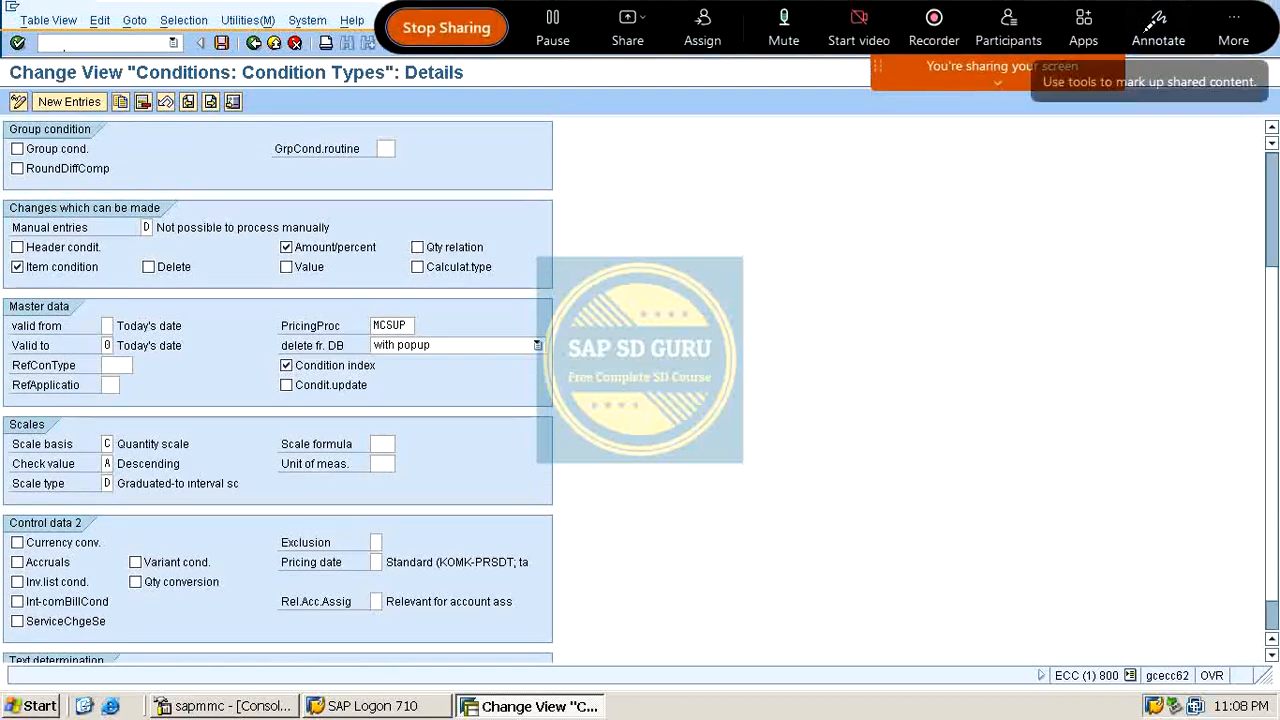
Annotate the screen with a handwritten PP, a slanted line and an arrow pointing to K019.
{"action": "left_click", "coordinate": [1158, 25]}
{"action": "mouse_move", "coordinate": [558, 200]}
{"action": "left_mouse_down"}
{"action": "mouse_move", "coordinate": [560, 270]}
{"action": "mouse_move", "coordinate": [526, 207]}
{"action": "left_mouse_up"}
{"action": "mouse_move", "coordinate": [617, 199]}
{"action": "left_mouse_down"}
{"action": "mouse_move", "coordinate": [618, 235]}
{"action": "mouse_move", "coordinate": [622, 207]}
{"action": "left_mouse_up"}
{"action": "left_click_drag", "start_coordinate": [525, 343], "coordinate": [730, 265]}
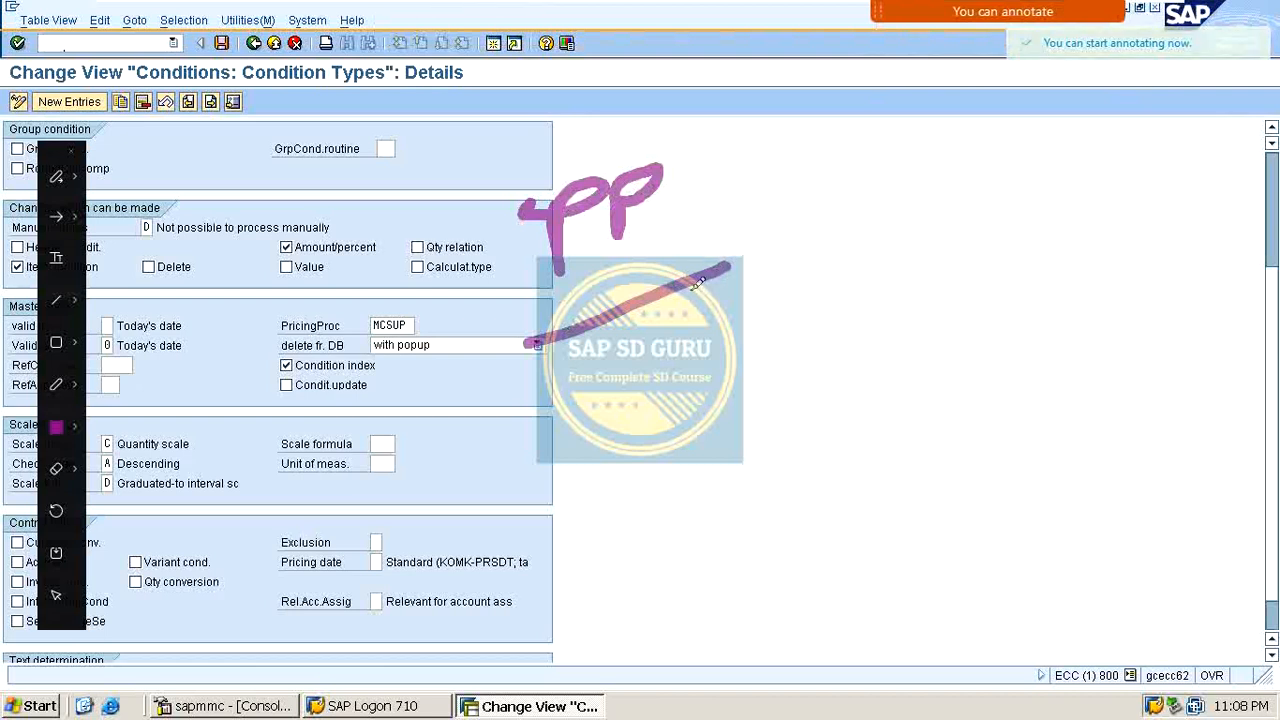
{"action": "mouse_move", "coordinate": [557, 428]}
{"action": "left_mouse_down"}
{"action": "mouse_move", "coordinate": [678, 396]}
{"action": "mouse_move", "coordinate": [644, 458]}
{"action": "left_mouse_up"}
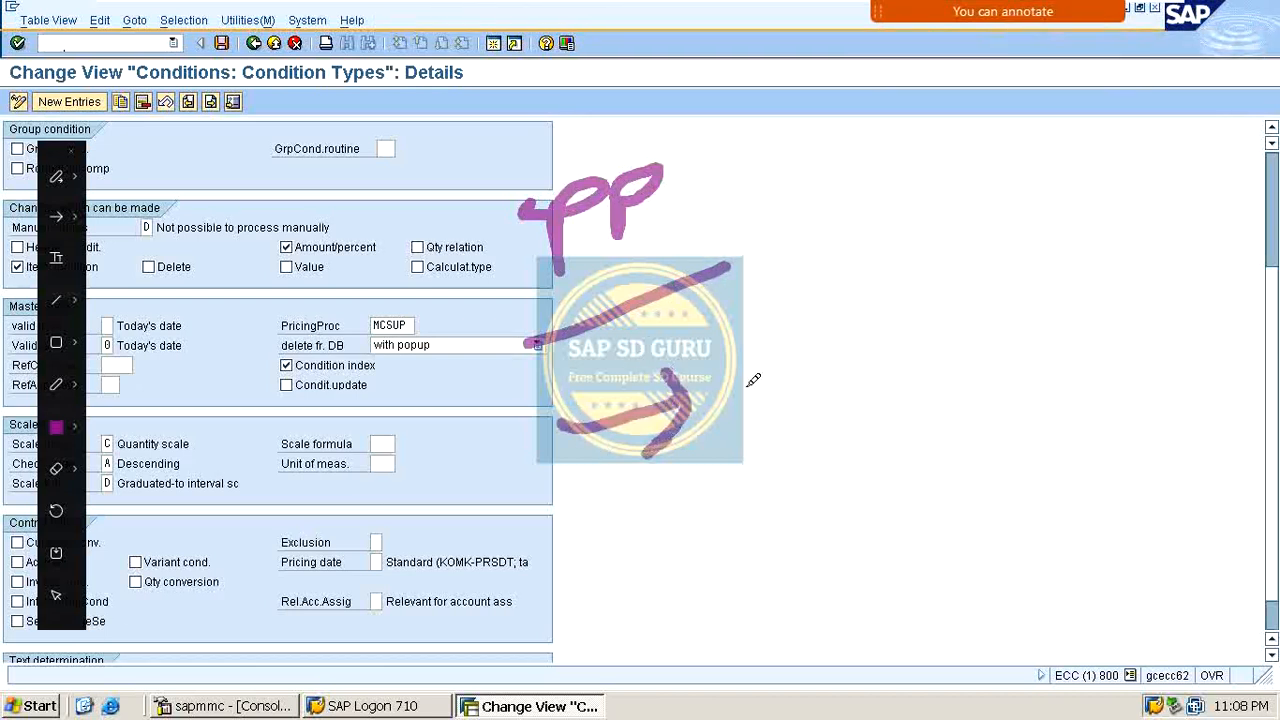
{"action": "left_click_drag", "start_coordinate": [781, 341], "coordinate": [759, 432]}
{"action": "mouse_move", "coordinate": [818, 350]}
{"action": "left_mouse_down"}
{"action": "mouse_move", "coordinate": [812, 402]}
{"action": "mouse_move", "coordinate": [848, 358]}
{"action": "mouse_move", "coordinate": [886, 388]}
{"action": "left_mouse_up"}
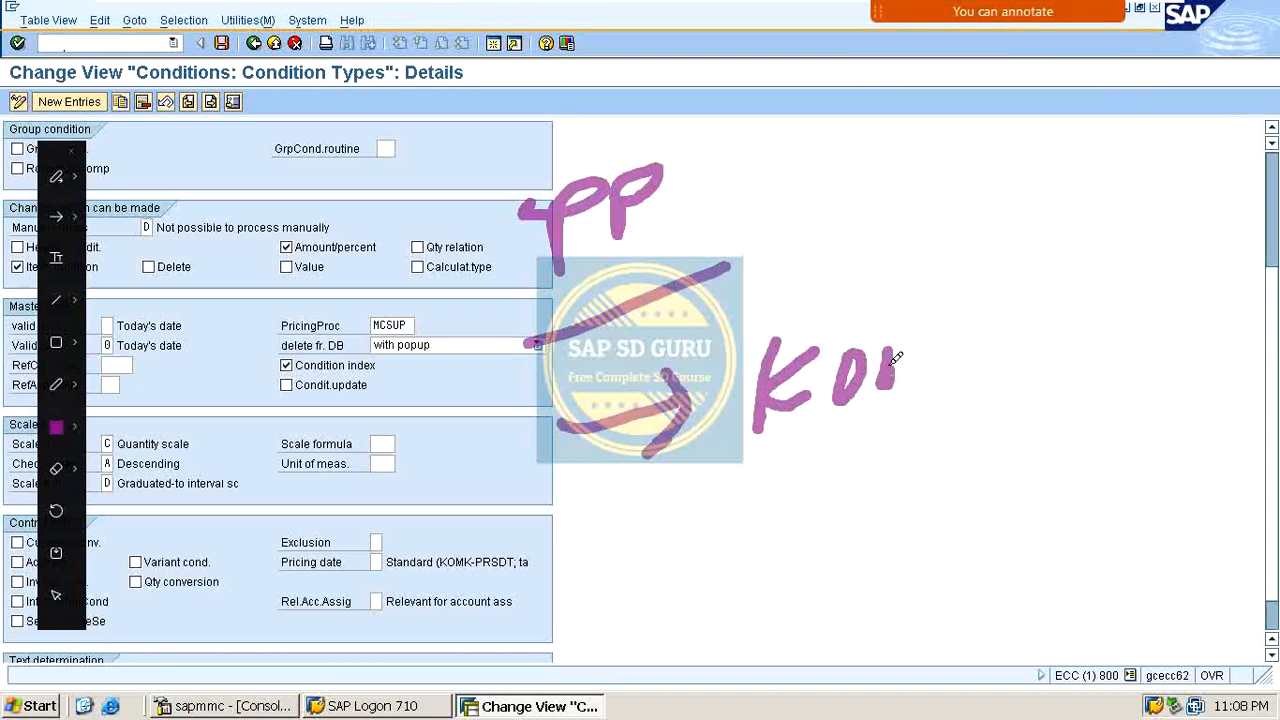
{"action": "mouse_move", "coordinate": [942, 336]}
{"action": "left_mouse_down"}
{"action": "mouse_move", "coordinate": [930, 342]}
{"action": "mouse_move", "coordinate": [934, 412]}
{"action": "left_mouse_up"}
Draw an arrow to a handwritten K020 below the first code, and another arrow beneath it.
{"action": "left_click_drag", "start_coordinate": [617, 525], "coordinate": [725, 508]}
{"action": "left_click_drag", "start_coordinate": [678, 482], "coordinate": [682, 560]}
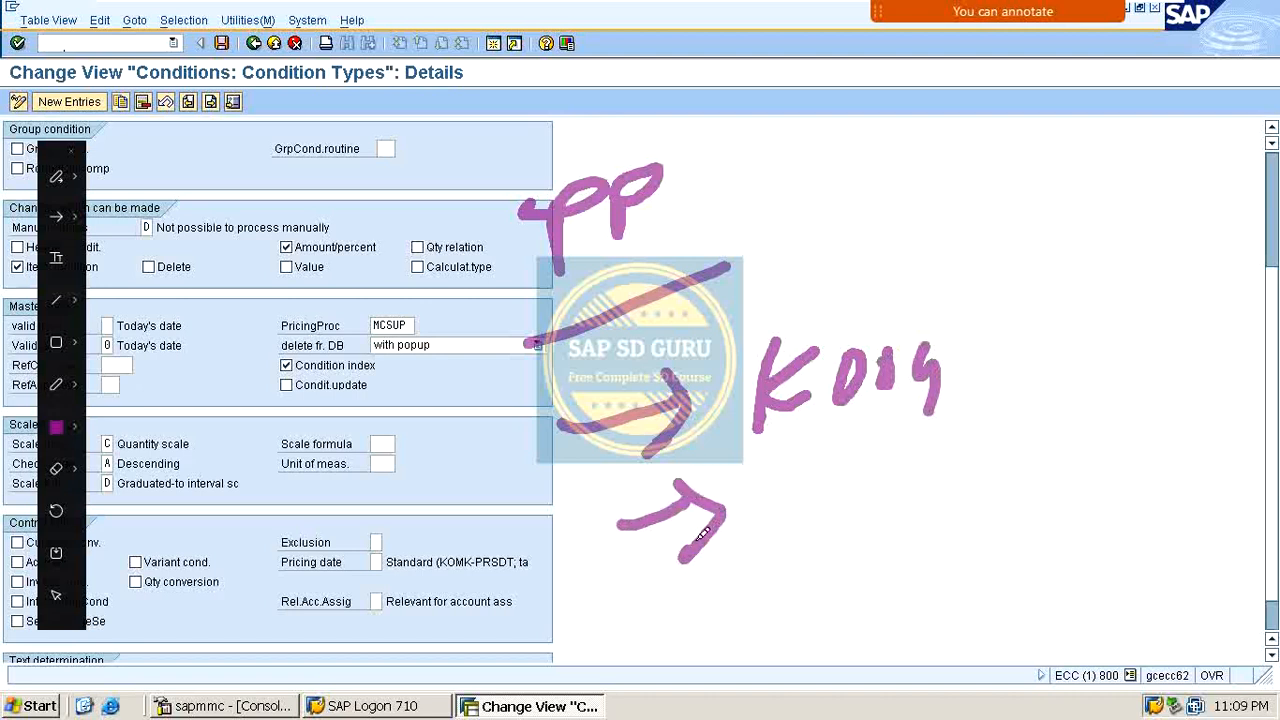
{"action": "left_click_drag", "start_coordinate": [788, 455], "coordinate": [780, 520]}
{"action": "mouse_move", "coordinate": [828, 466]}
{"action": "left_mouse_down"}
{"action": "mouse_move", "coordinate": [816, 492]}
{"action": "mouse_move", "coordinate": [896, 456]}
{"action": "mouse_move", "coordinate": [922, 486]}
{"action": "mouse_move", "coordinate": [970, 460]}
{"action": "left_mouse_up"}
{"action": "mouse_move", "coordinate": [634, 632]}
{"action": "left_mouse_down"}
{"action": "mouse_move", "coordinate": [730, 608]}
{"action": "mouse_move", "coordinate": [722, 645]}
{"action": "mouse_move", "coordinate": [692, 672]}
{"action": "left_mouse_up"}
Draw annotation lines that divide the handwritten codes from a new column headed Rc.
{"action": "mouse_move", "coordinate": [1040, 236]}
{"action": "left_mouse_down"}
{"action": "mouse_move", "coordinate": [986, 478]}
{"action": "mouse_move", "coordinate": [955, 708]}
{"action": "left_mouse_up"}
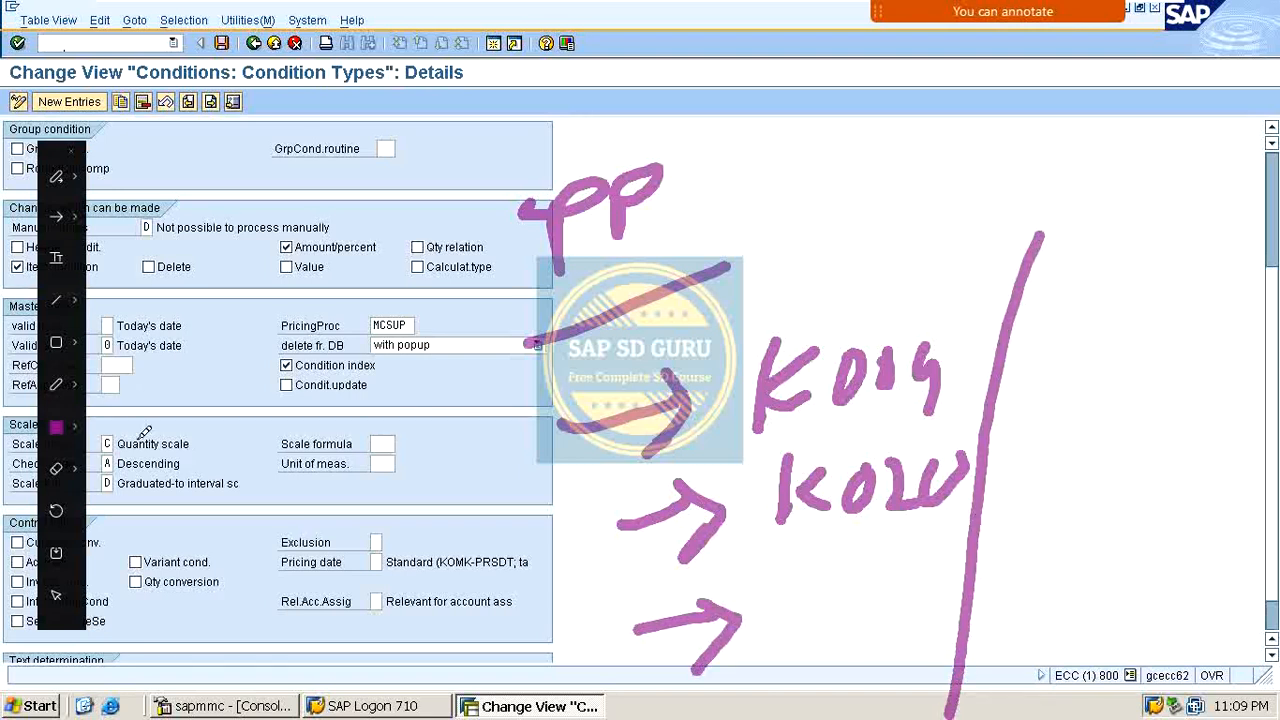
{"action": "left_click_drag", "start_coordinate": [799, 326], "coordinate": [1217, 245]}
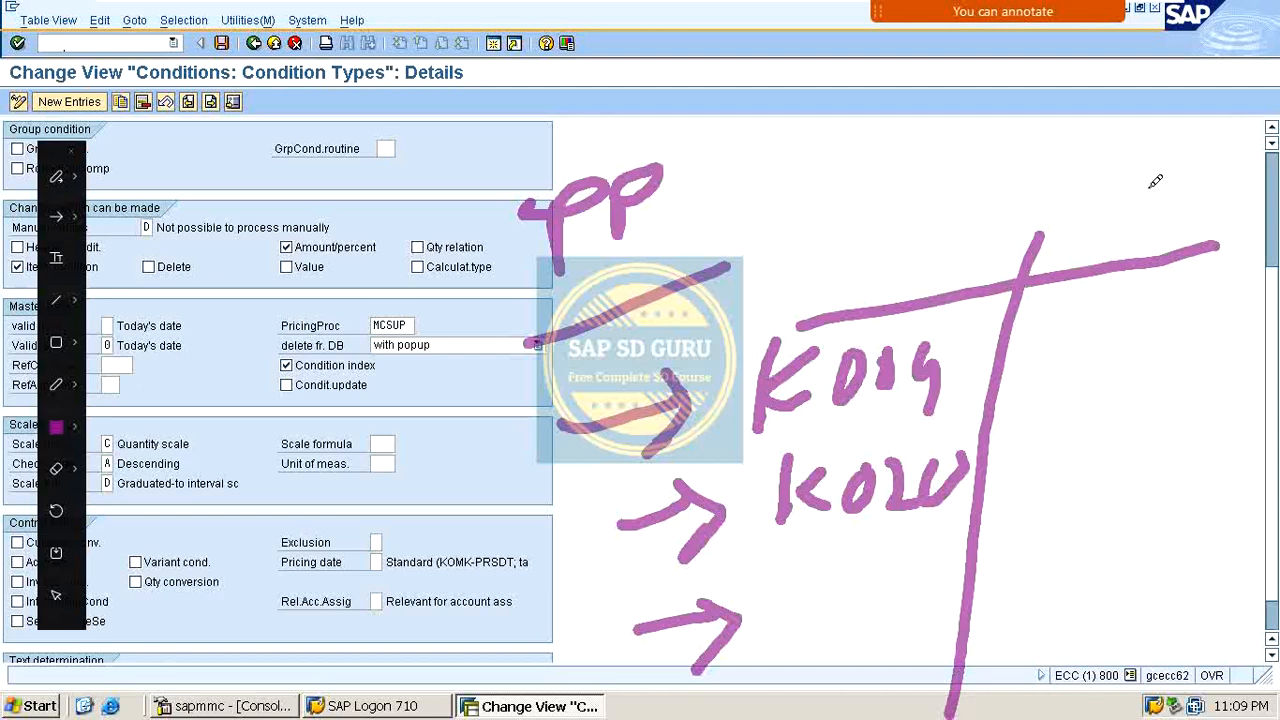
{"action": "mouse_move", "coordinate": [1146, 180]}
{"action": "left_mouse_down"}
{"action": "mouse_move", "coordinate": [1140, 214]}
{"action": "mouse_move", "coordinate": [1196, 164]}
{"action": "mouse_move", "coordinate": [1176, 208]}
{"action": "mouse_move", "coordinate": [1202, 212]}
{"action": "mouse_move", "coordinate": [1212, 190]}
{"action": "mouse_move", "coordinate": [1240, 202]}
{"action": "left_mouse_up"}
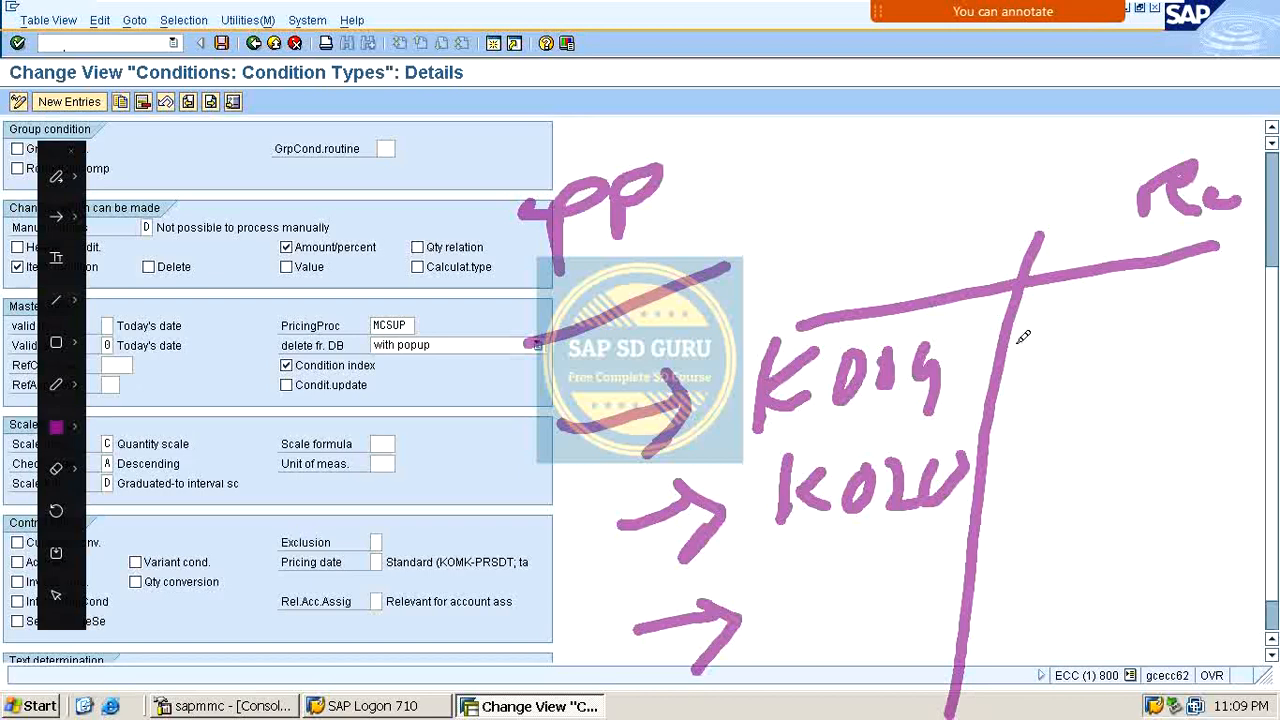
{"action": "mouse_move", "coordinate": [1072, 282]}
{"action": "left_mouse_down"}
{"action": "mouse_move", "coordinate": [1008, 514]}
{"action": "mouse_move", "coordinate": [990, 660]}
{"action": "left_mouse_up"}
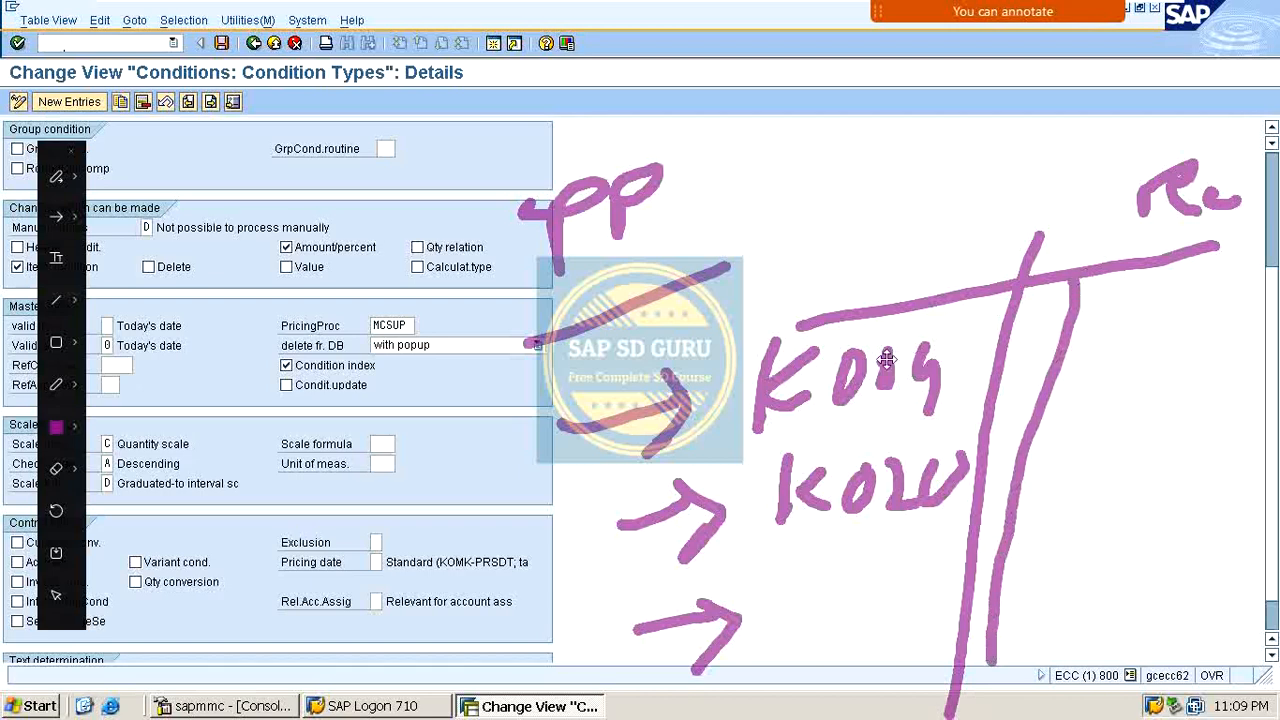
Write a 2 in the Rc column for each of the three rows and add the third handwritten code.
{"action": "mouse_move", "coordinate": [1196, 316]}
{"action": "left_mouse_down"}
{"action": "mouse_move", "coordinate": [1230, 318]}
{"action": "mouse_move", "coordinate": [1248, 348]}
{"action": "left_mouse_up"}
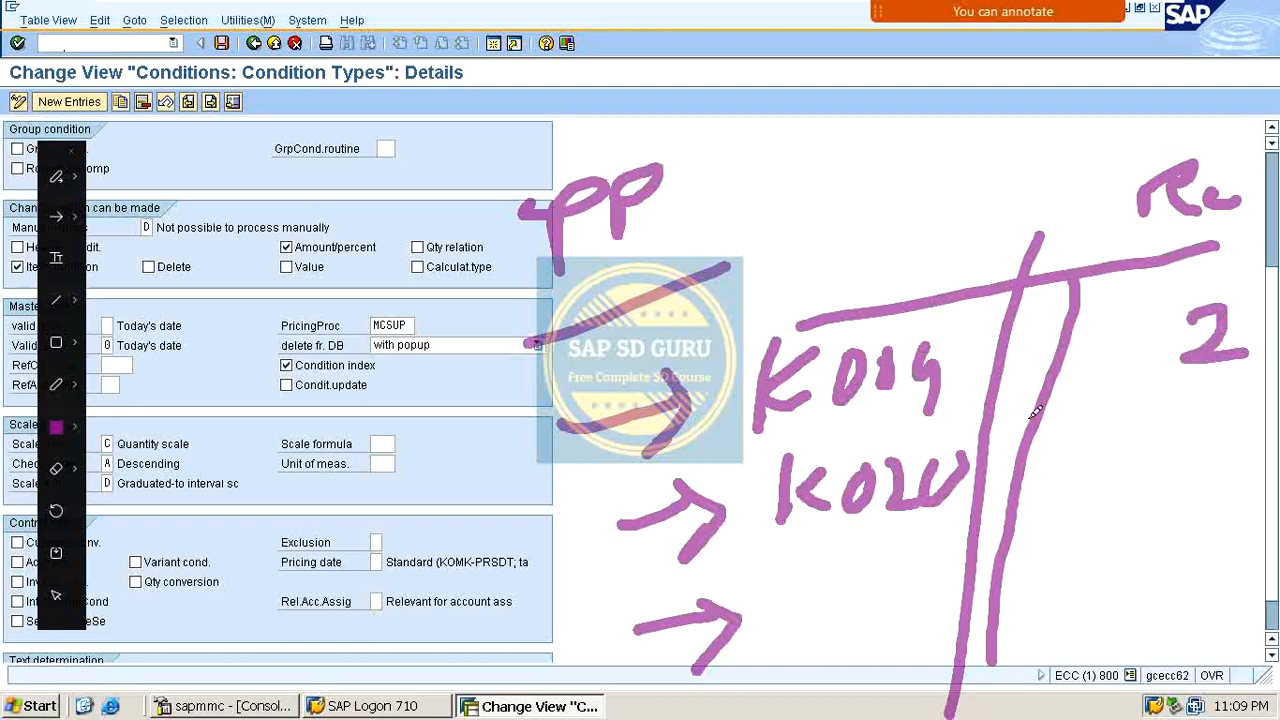
{"action": "left_click_drag", "start_coordinate": [855, 547], "coordinate": [900, 539]}
{"action": "mouse_move", "coordinate": [1205, 404]}
{"action": "left_mouse_down"}
{"action": "mouse_move", "coordinate": [1195, 448]}
{"action": "mouse_move", "coordinate": [1226, 440]}
{"action": "left_mouse_up"}
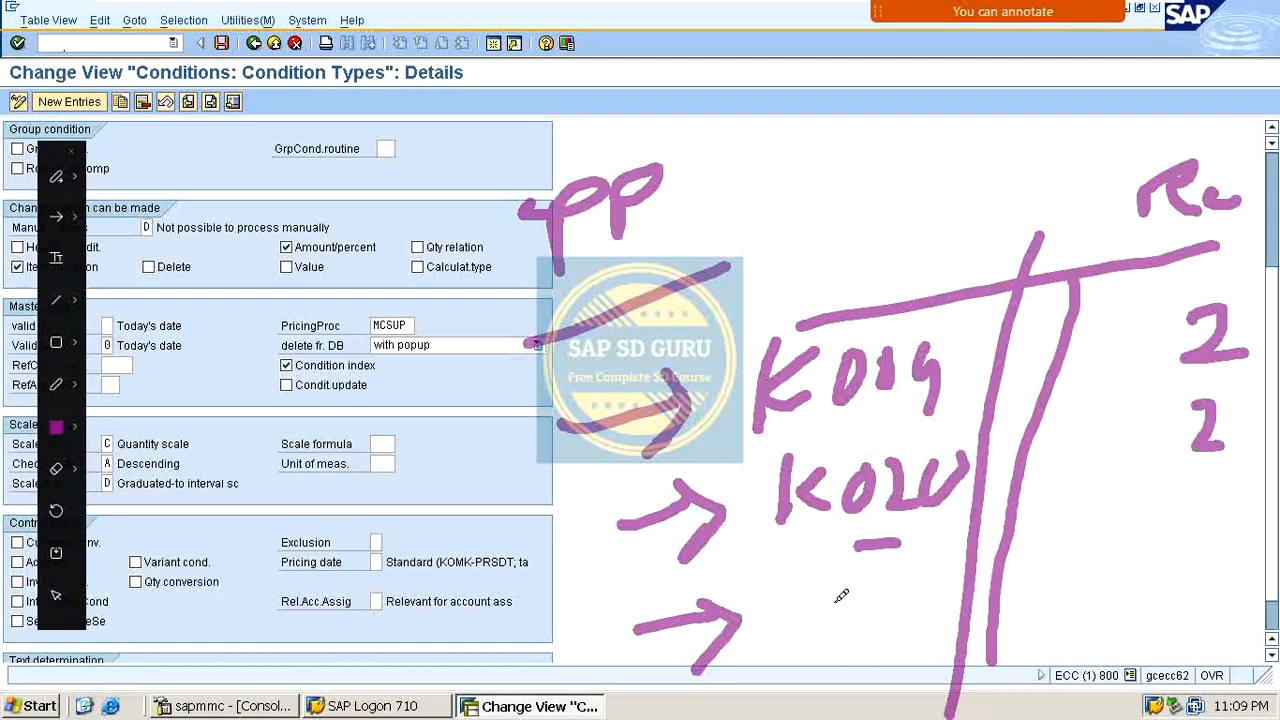
{"action": "mouse_move", "coordinate": [829, 586]}
{"action": "left_mouse_down"}
{"action": "mouse_move", "coordinate": [829, 646]}
{"action": "mouse_move", "coordinate": [868, 633]}
{"action": "mouse_move", "coordinate": [896, 642]}
{"action": "mouse_move", "coordinate": [936, 588]}
{"action": "mouse_move", "coordinate": [1013, 607]}
{"action": "mouse_move", "coordinate": [1004, 584]}
{"action": "left_mouse_up"}
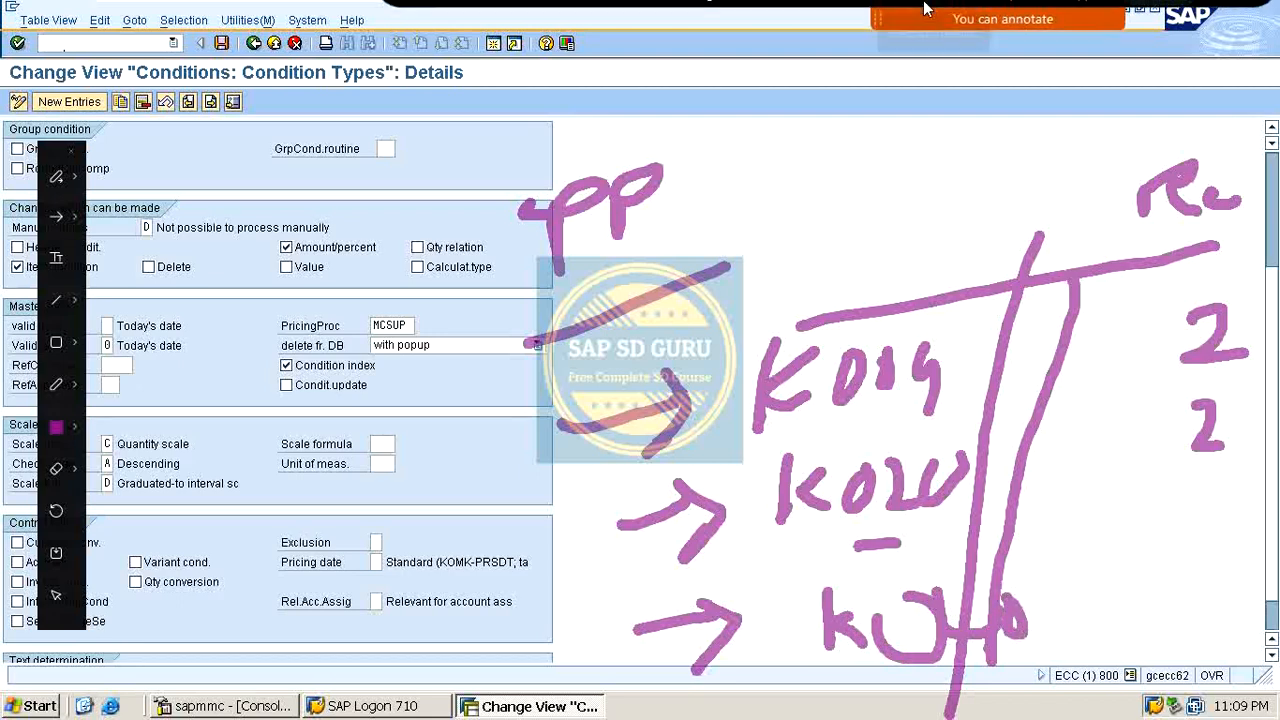
{"action": "mouse_move", "coordinate": [1186, 540]}
{"action": "left_mouse_down"}
{"action": "mouse_move", "coordinate": [1176, 576]}
{"action": "mouse_move", "coordinate": [1250, 594]}
{"action": "left_mouse_up"}
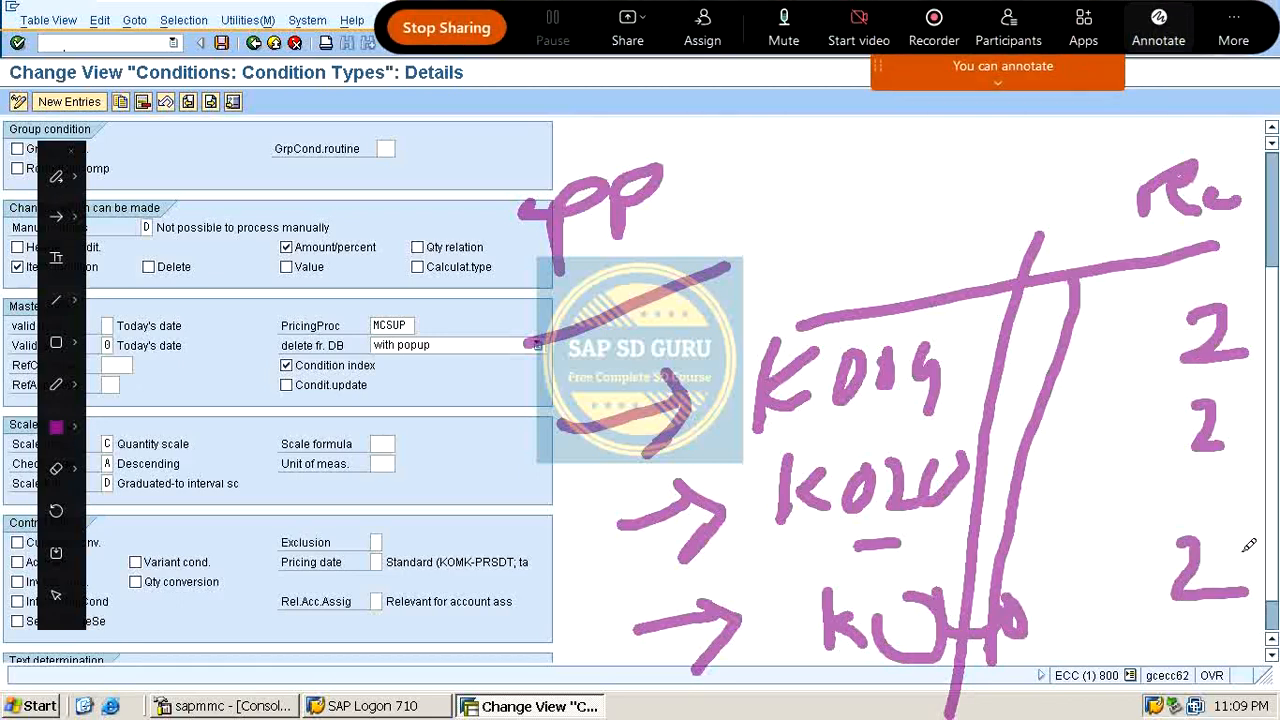
Underline the handwritten 2s, add marks linking the codes to the Rc column, and clear all annotations.
{"action": "left_click_drag", "start_coordinate": [1168, 383], "coordinate": [1262, 356]}
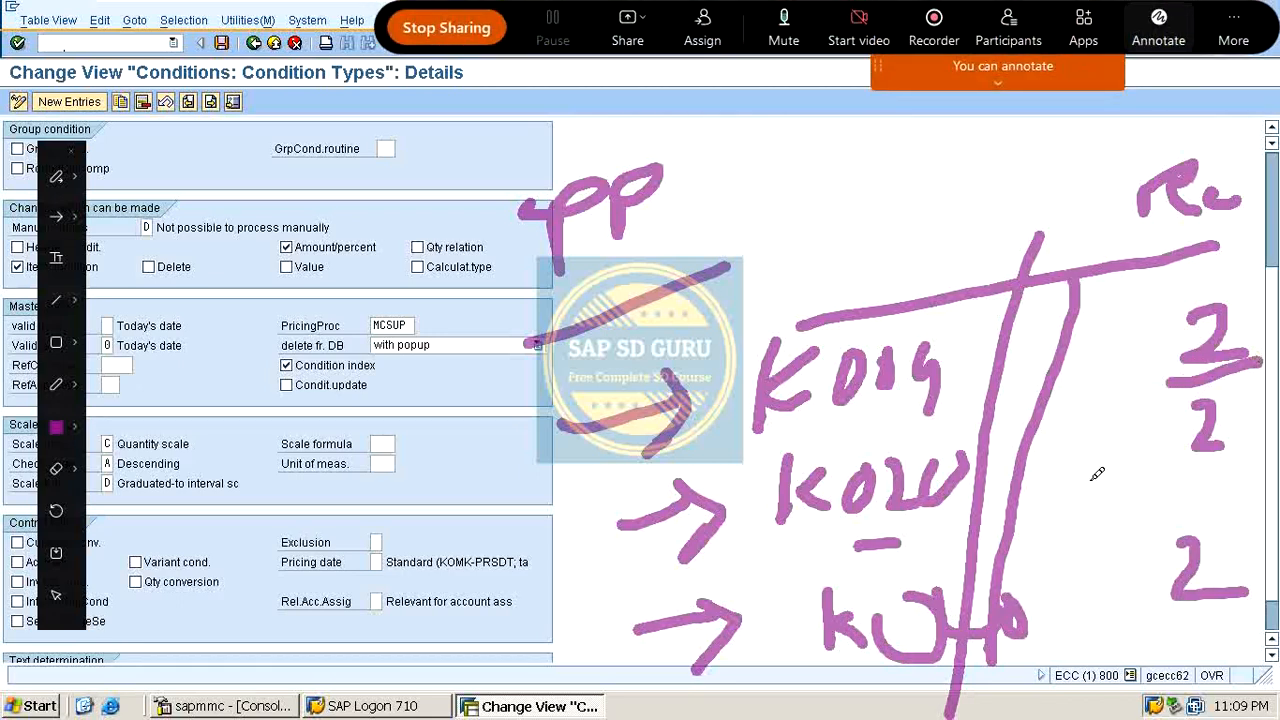
{"action": "left_click_drag", "start_coordinate": [1116, 477], "coordinate": [1163, 469]}
{"action": "left_click_drag", "start_coordinate": [1168, 586], "coordinate": [1251, 609]}
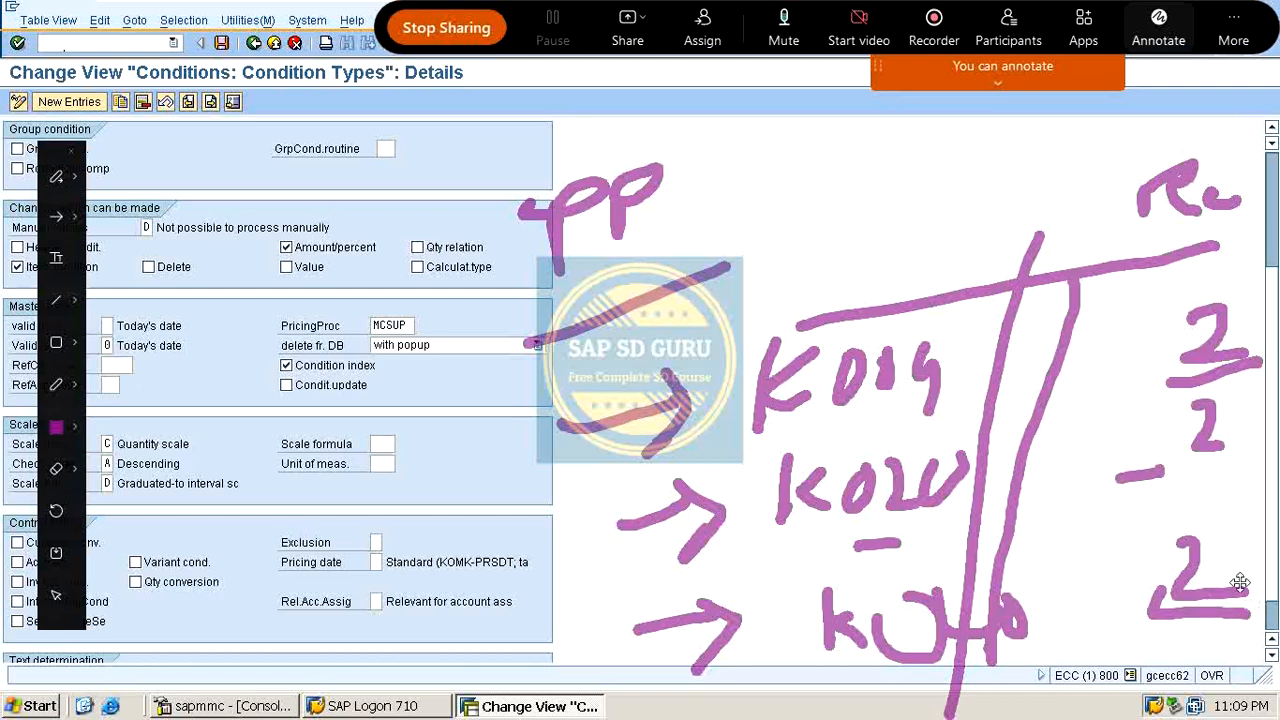
{"action": "mouse_move", "coordinate": [996, 318]}
{"action": "left_mouse_down"}
{"action": "mouse_move", "coordinate": [962, 395]}
{"action": "mouse_move", "coordinate": [1030, 378]}
{"action": "mouse_move", "coordinate": [1036, 304]}
{"action": "mouse_move", "coordinate": [988, 322]}
{"action": "mouse_move", "coordinate": [1215, 245]}
{"action": "left_mouse_up"}
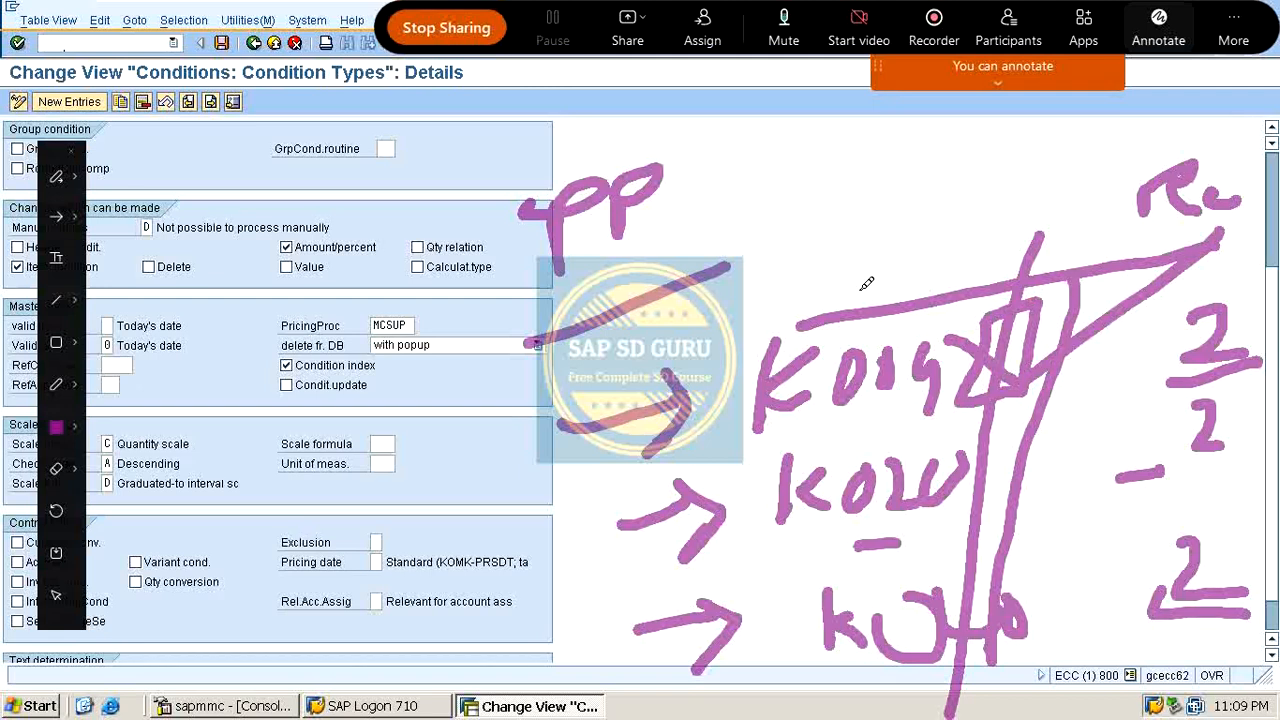
{"action": "mouse_move", "coordinate": [728, 458]}
{"action": "left_mouse_down"}
{"action": "mouse_move", "coordinate": [695, 520]}
{"action": "mouse_move", "coordinate": [722, 712]}
{"action": "mouse_move", "coordinate": [782, 713]}
{"action": "left_mouse_up"}
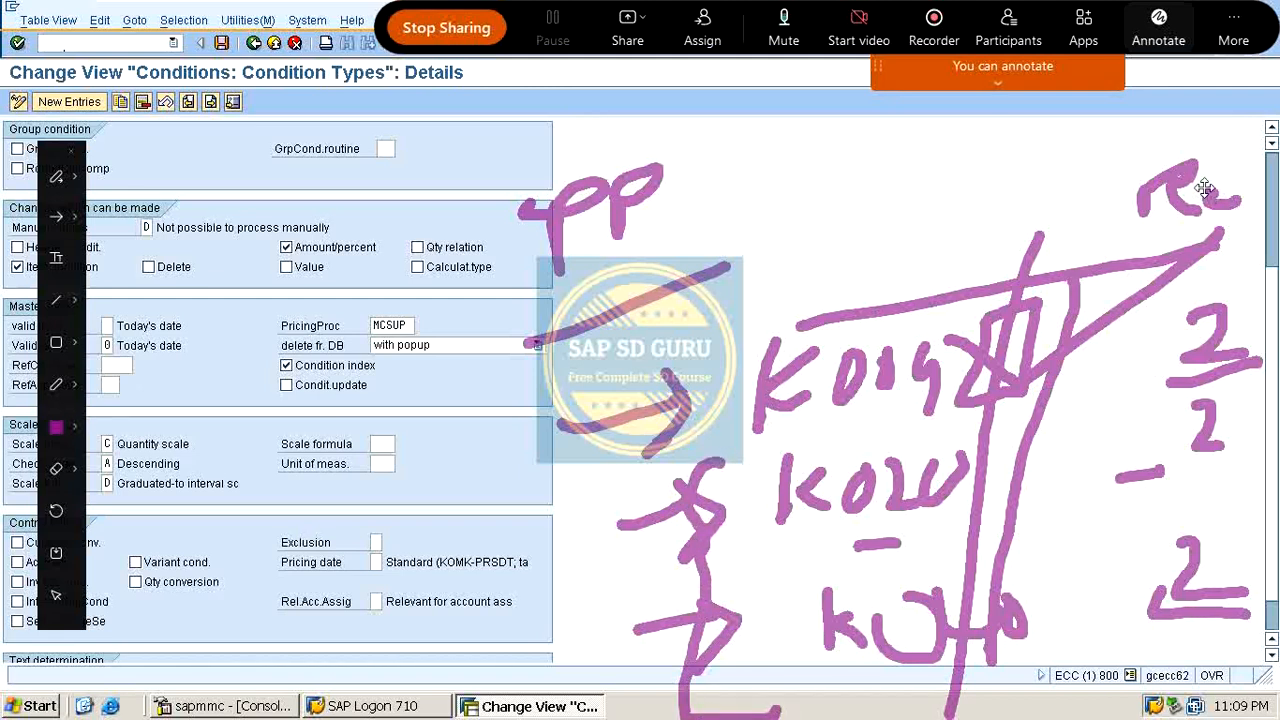
{"action": "mouse_move", "coordinate": [1153, 122]}
{"action": "left_mouse_down"}
{"action": "mouse_move", "coordinate": [1190, 158]}
{"action": "mouse_move", "coordinate": [1278, 68]}
{"action": "left_mouse_up"}
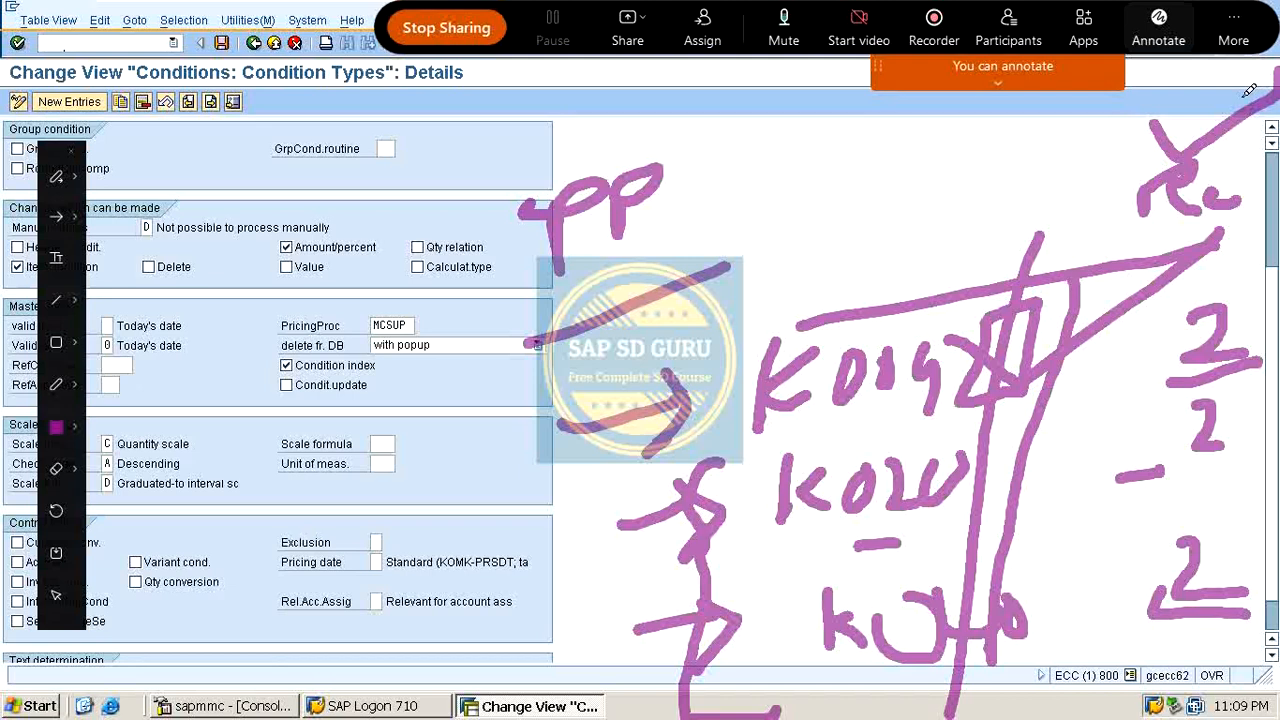
{"action": "key", "text": "Escape"}
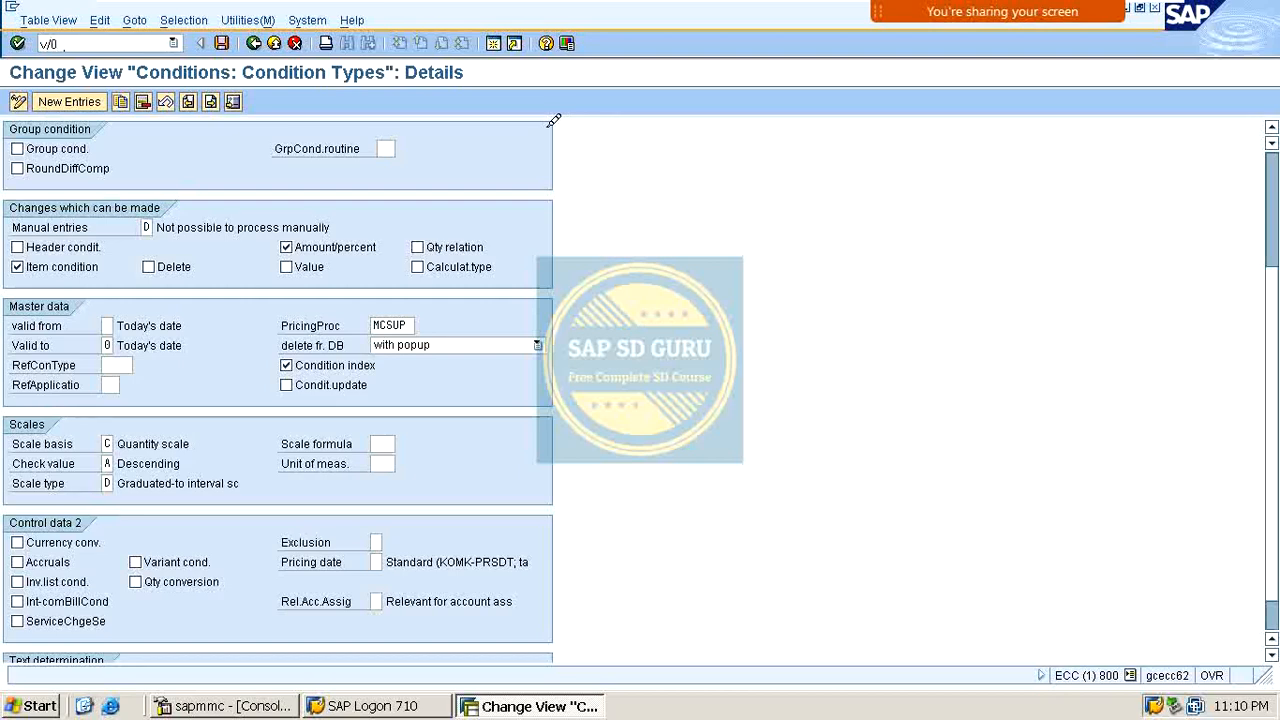
Switch to the pricing procedures overview with transaction code /nv/08.
{"action": "scroll", "coordinate": [553, 120], "scroll_direction": "up", "scroll_amount": 5}
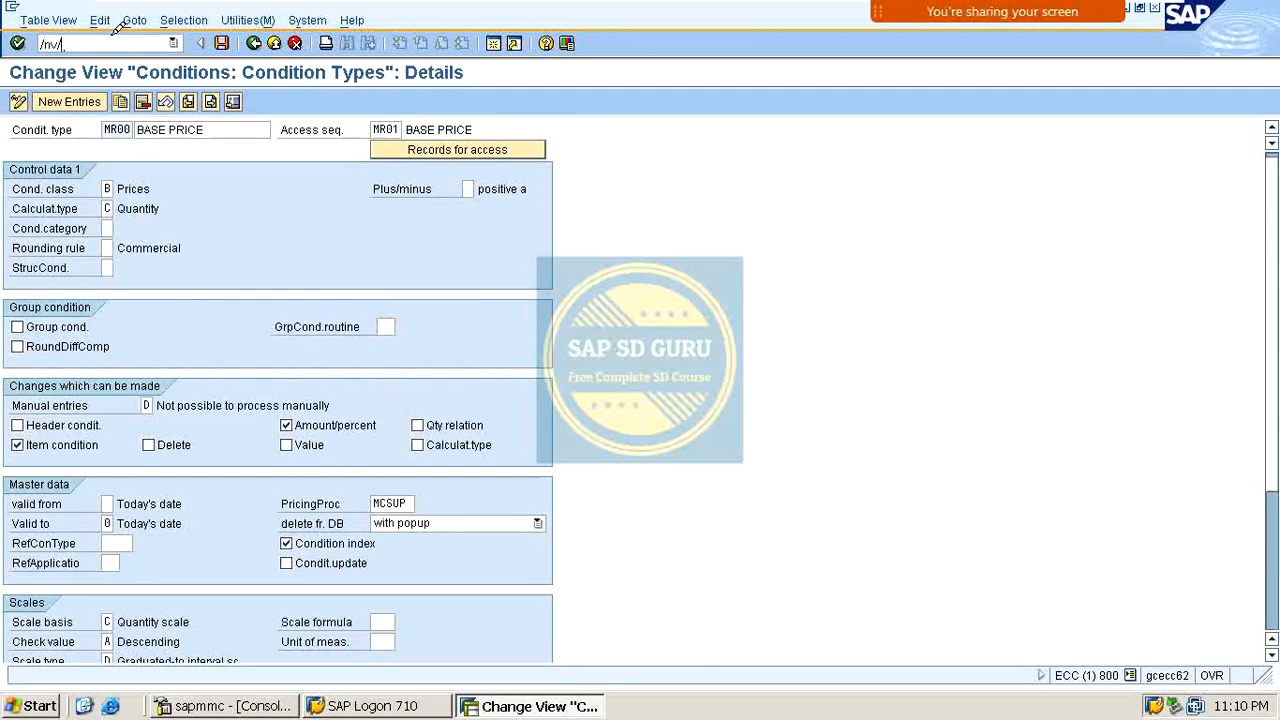
{"action": "left_click", "coordinate": [112, 38]}
{"action": "type", "text": "/nv/08"}
{"action": "key", "text": "Return"}
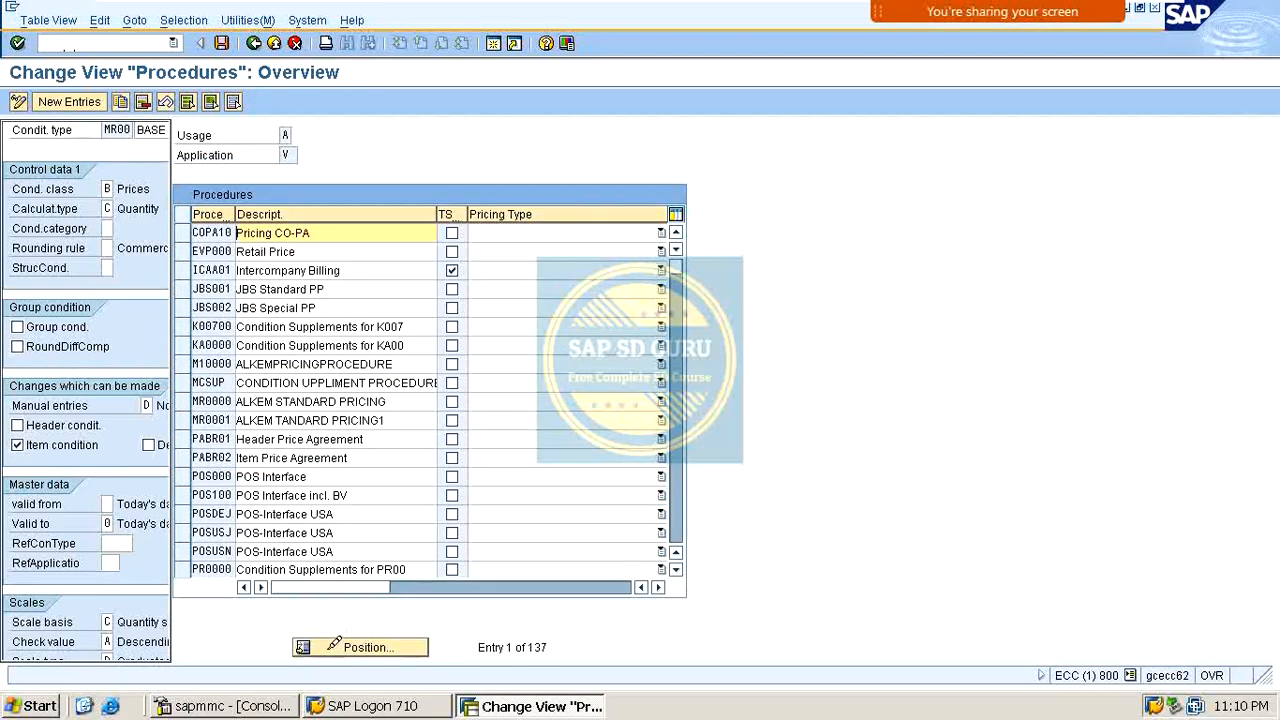
Locate pricing procedure MR0000 in the procedures list and open its control step overview.
{"action": "left_click", "coordinate": [334, 645]}
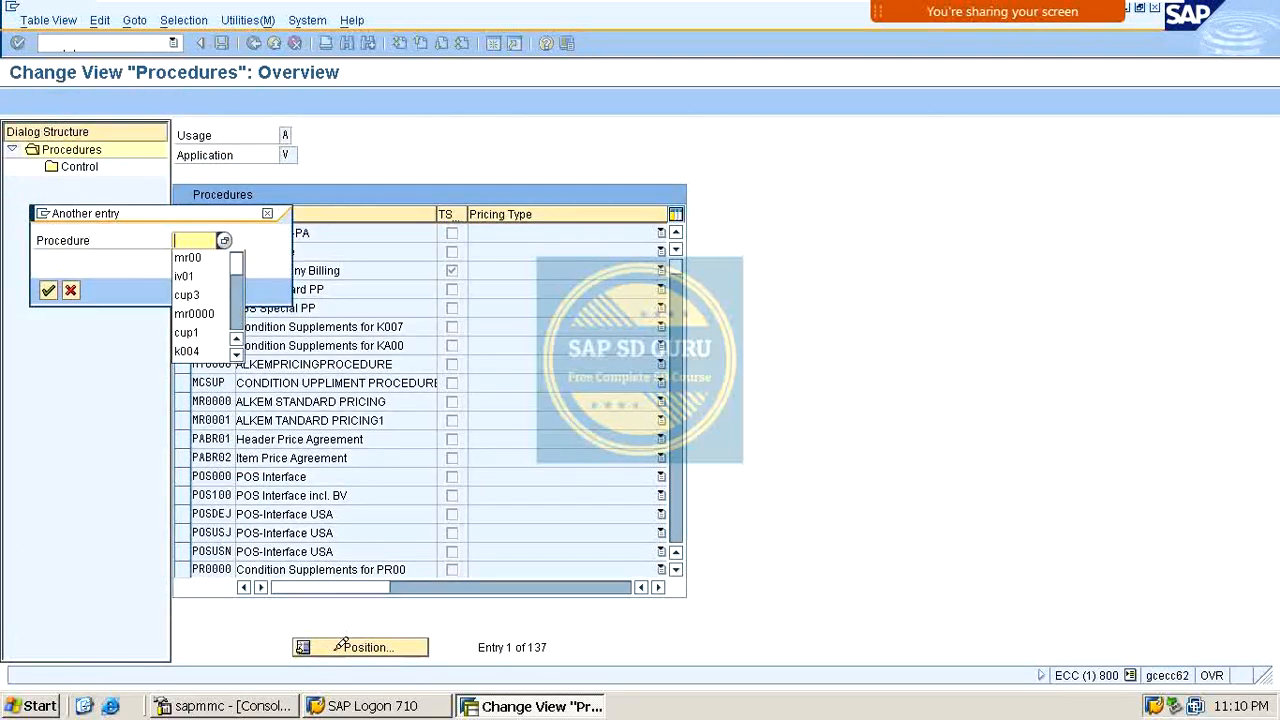
{"action": "key", "text": "Down"}
{"action": "key", "text": "Down"}
{"action": "key", "text": "Down"}
{"action": "key", "text": "Down"}
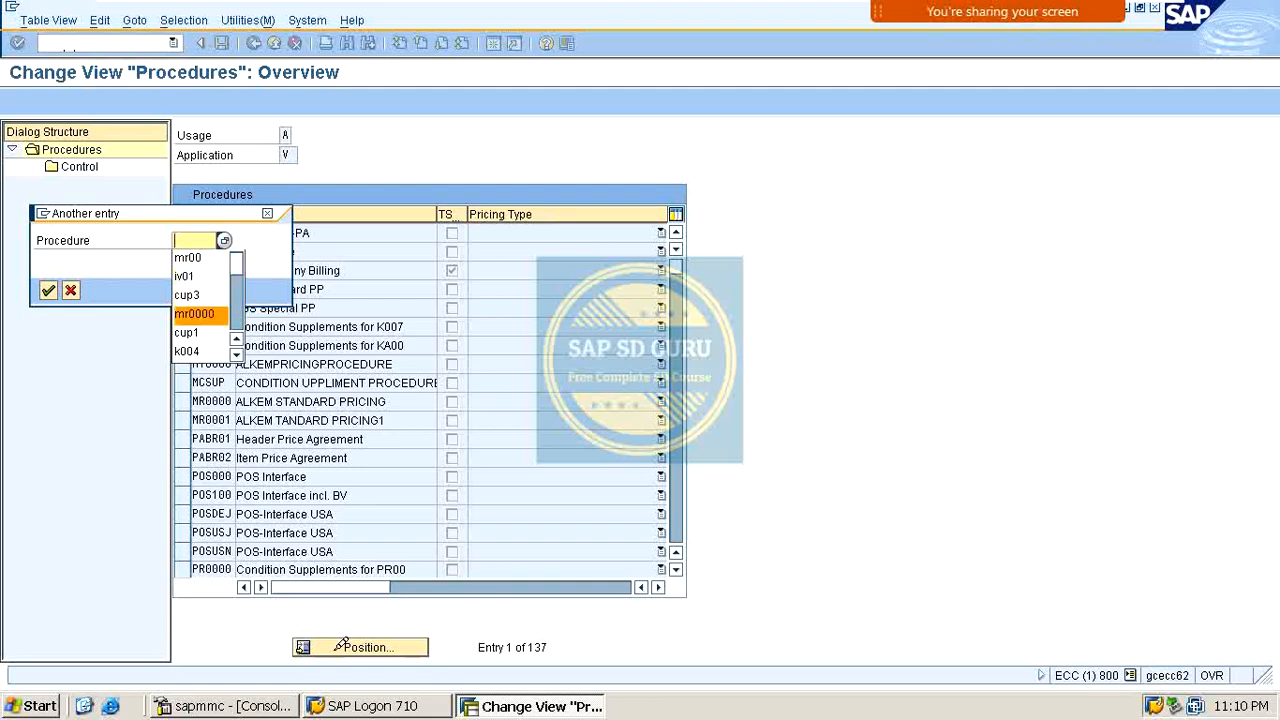
{"action": "key", "text": "Return"}
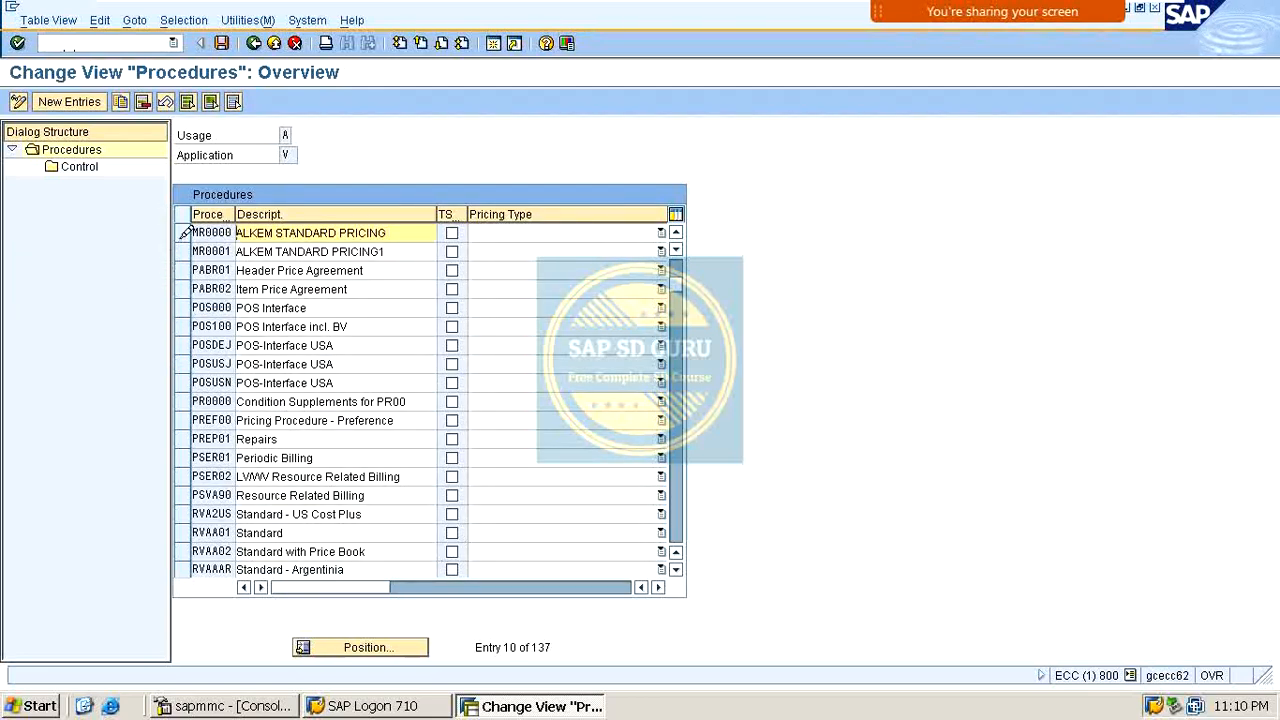
{"action": "left_click", "coordinate": [183, 232]}
{"action": "double_click", "coordinate": [80, 167]}
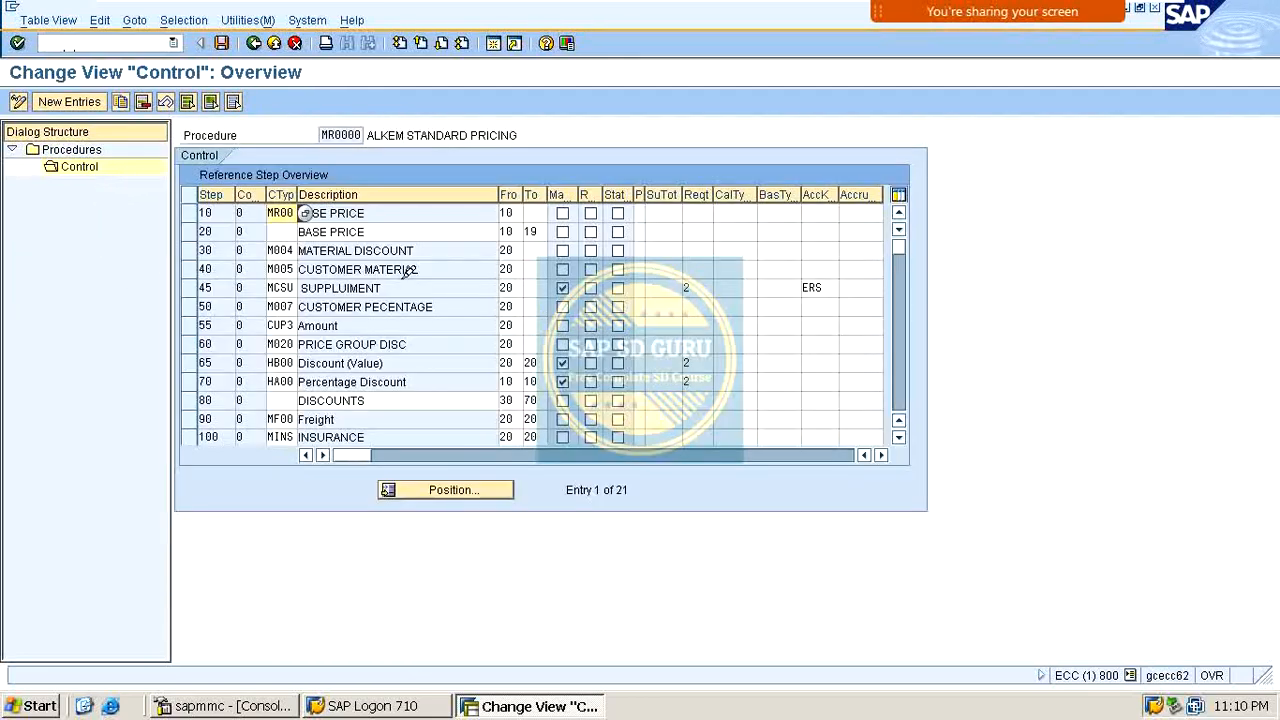
{"action": "scroll", "coordinate": [330, 340], "scroll_direction": "up", "scroll_amount": 1}
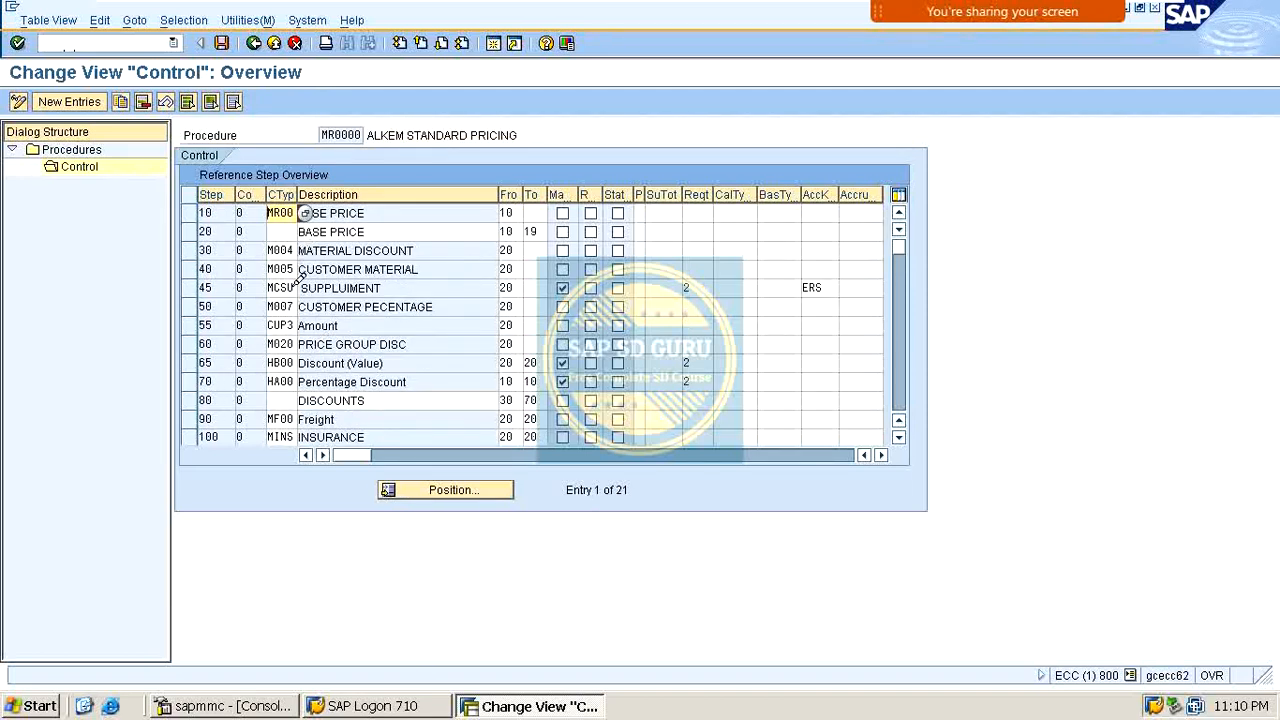
Set requirement 2 for condition types M004, M005 and M007 in procedure MR0000 and save the changes.
{"action": "left_click", "coordinate": [694, 250]}
{"action": "type", "text": "2"}
{"action": "left_click", "coordinate": [690, 269]}
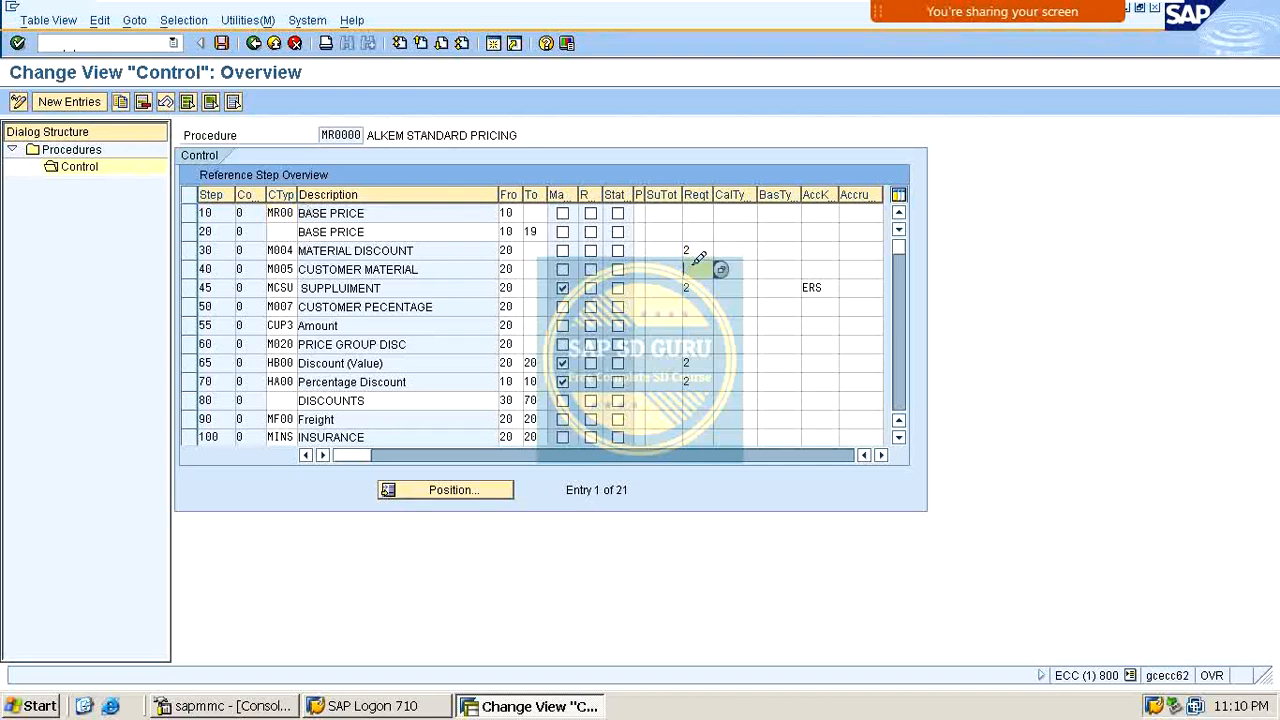
{"action": "type", "text": "2"}
{"action": "left_click", "coordinate": [693, 306]}
{"action": "type", "text": "2"}
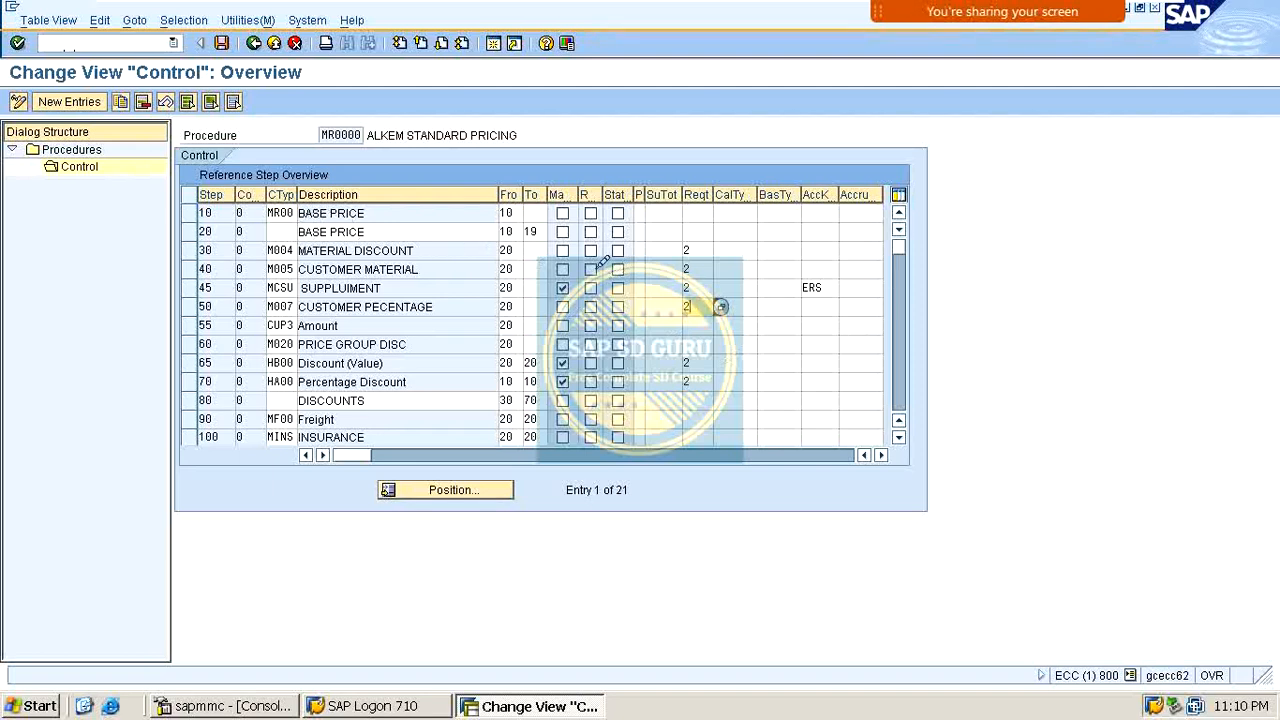
{"action": "left_click", "coordinate": [375, 249]}
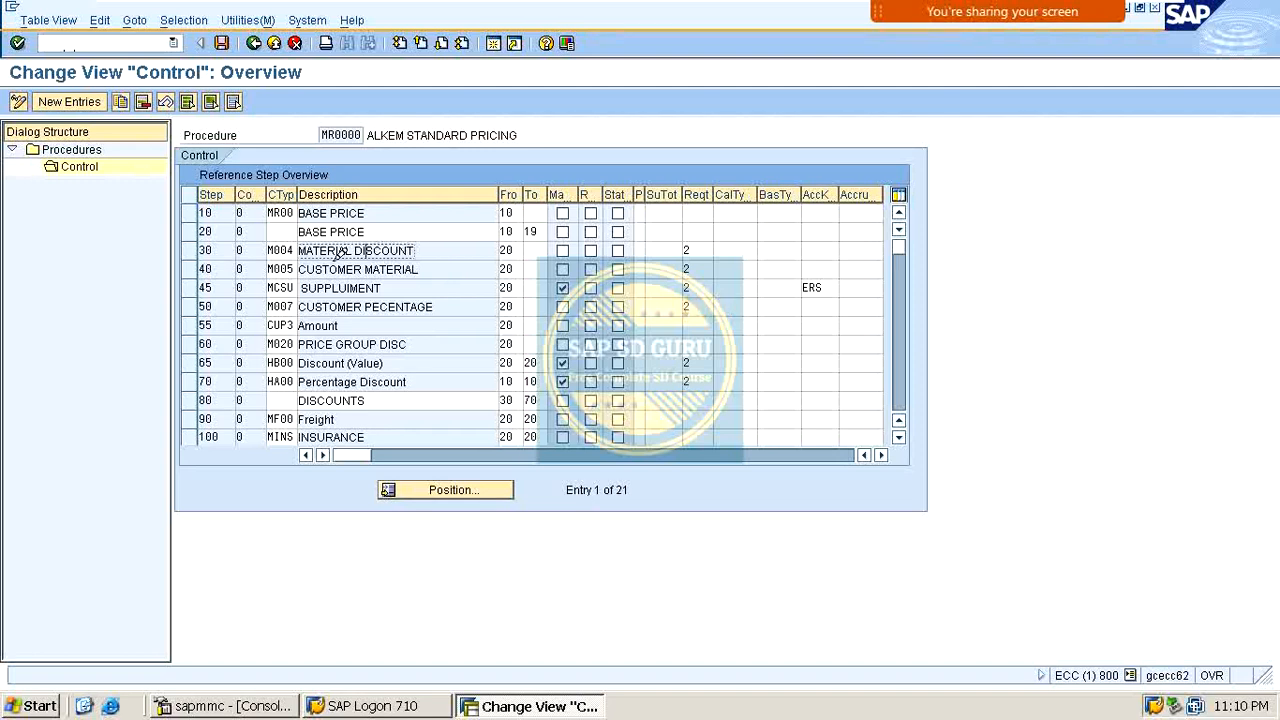
{"action": "double_click", "coordinate": [281, 269]}
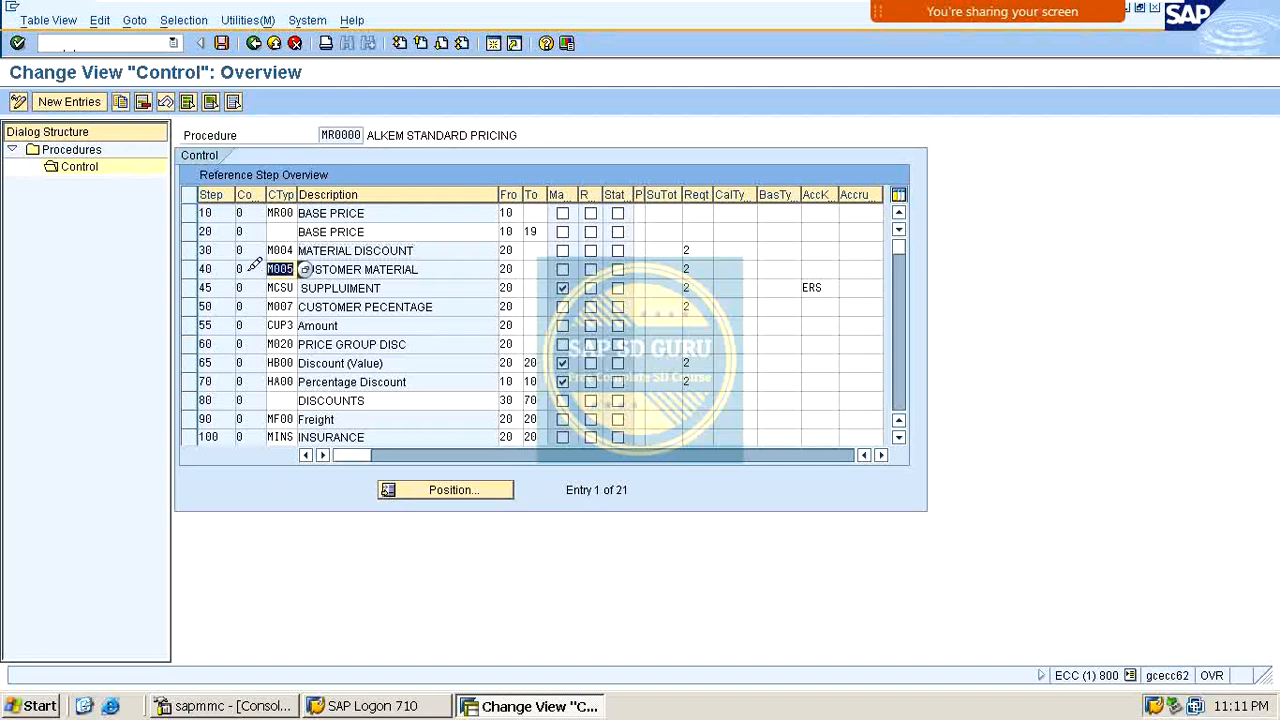
{"action": "left_click", "coordinate": [283, 249]}
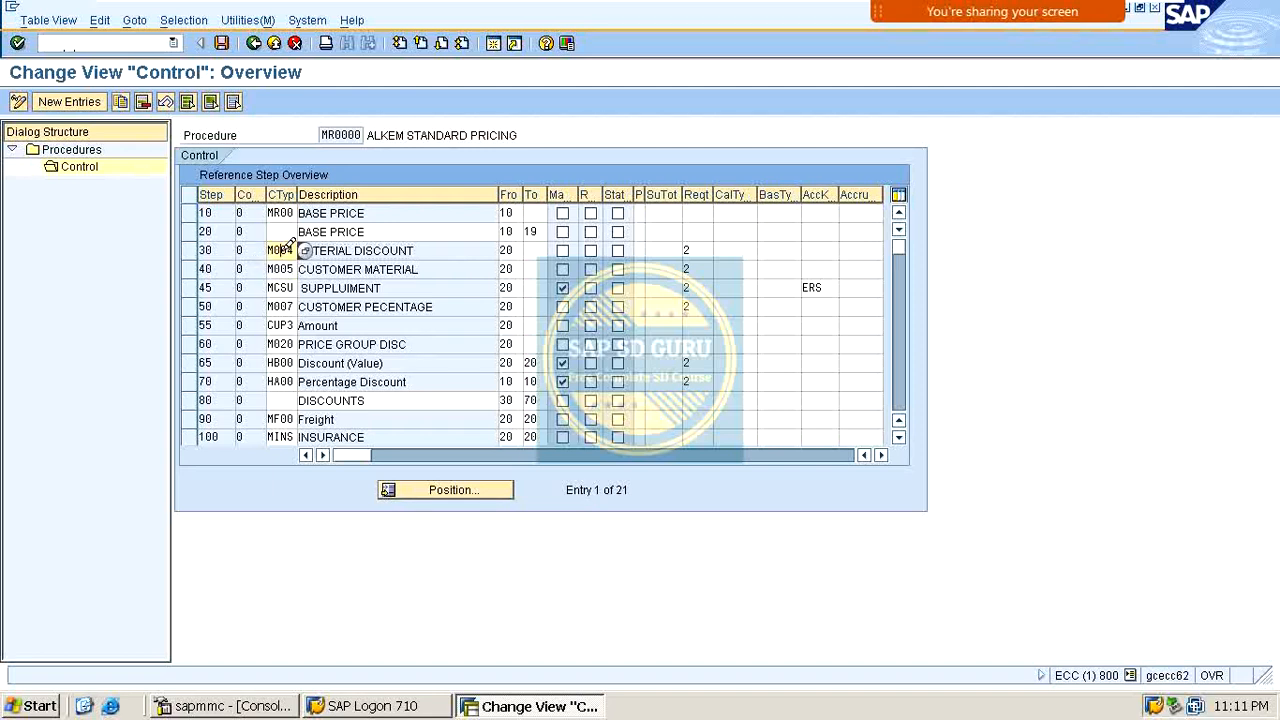
{"action": "key", "text": "ctrl+s"}
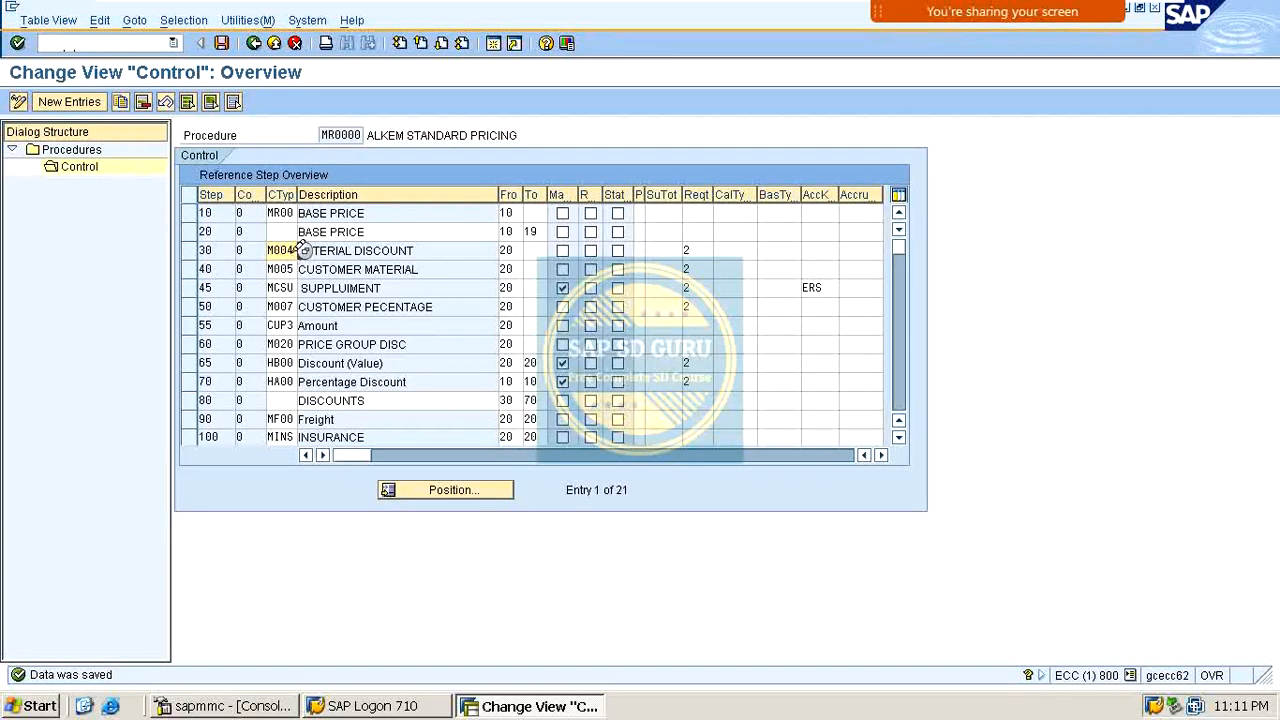
Switch to the condition types overview, locate condition type M004 and open its details.
{"action": "left_click", "coordinate": [120, 40]}
{"action": "key", "text": "Return"}
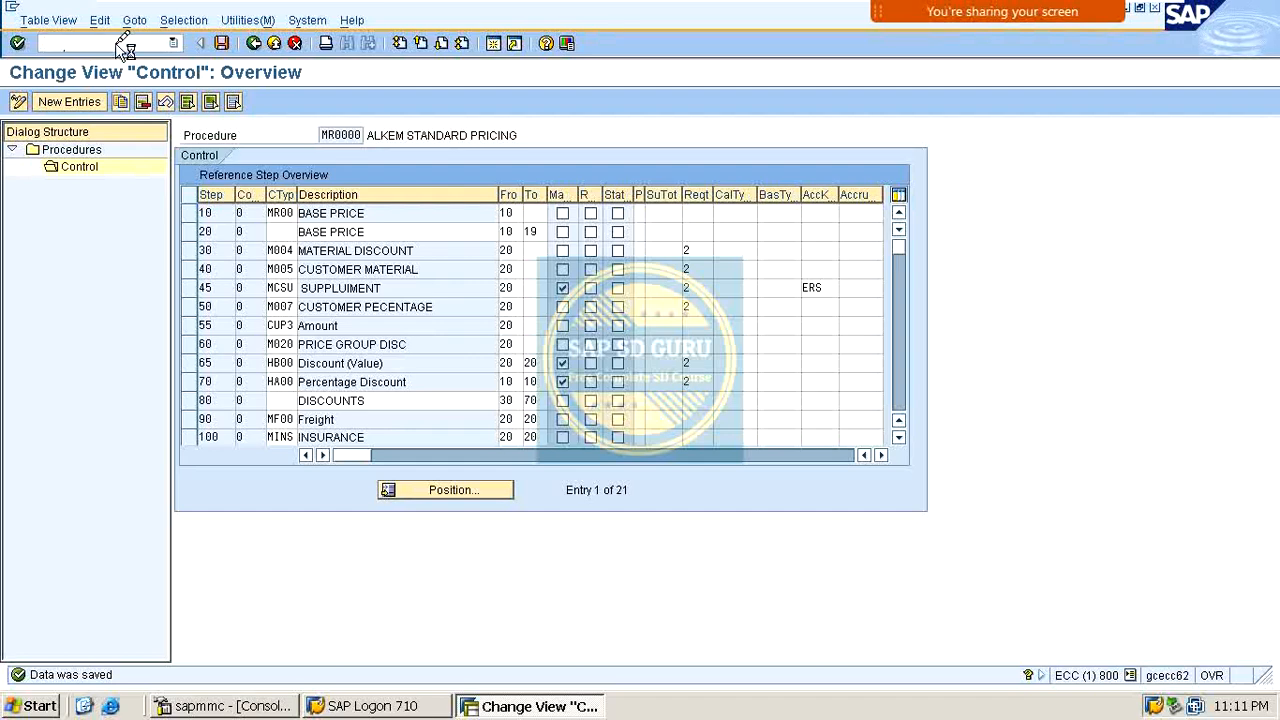
{"action": "left_click", "coordinate": [188, 650]}
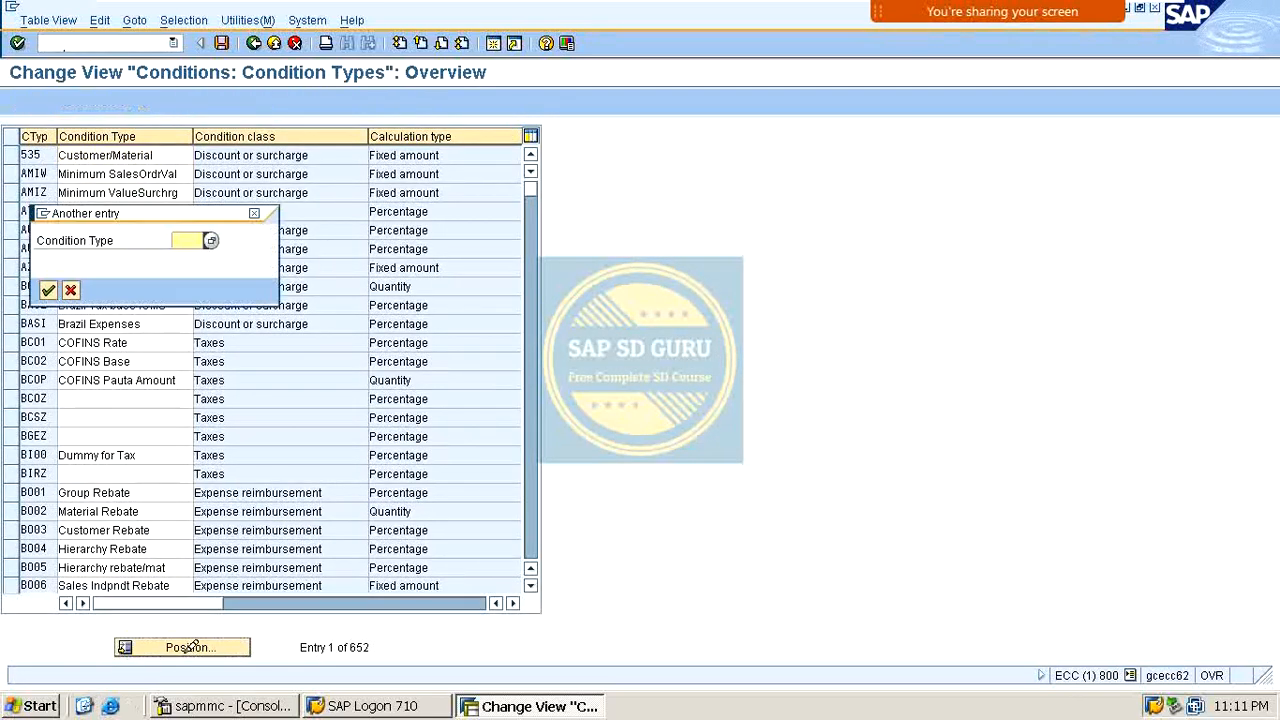
{"action": "type", "text": "m004"}
{"action": "key", "text": "Return"}
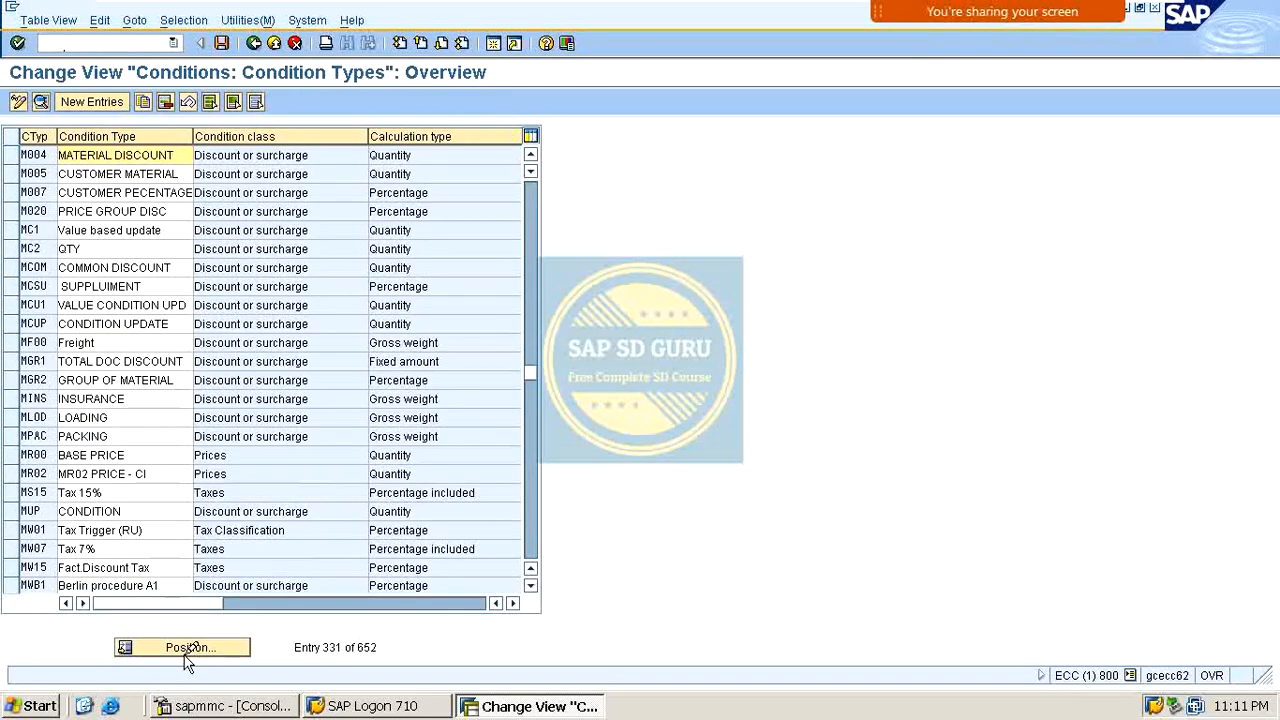
{"action": "double_click", "coordinate": [30, 156]}
Set the exclusion indicator of condition type M004 to A (Invoice List) under Control data 2.
{"action": "scroll", "coordinate": [426, 556], "scroll_direction": "down", "scroll_amount": 5}
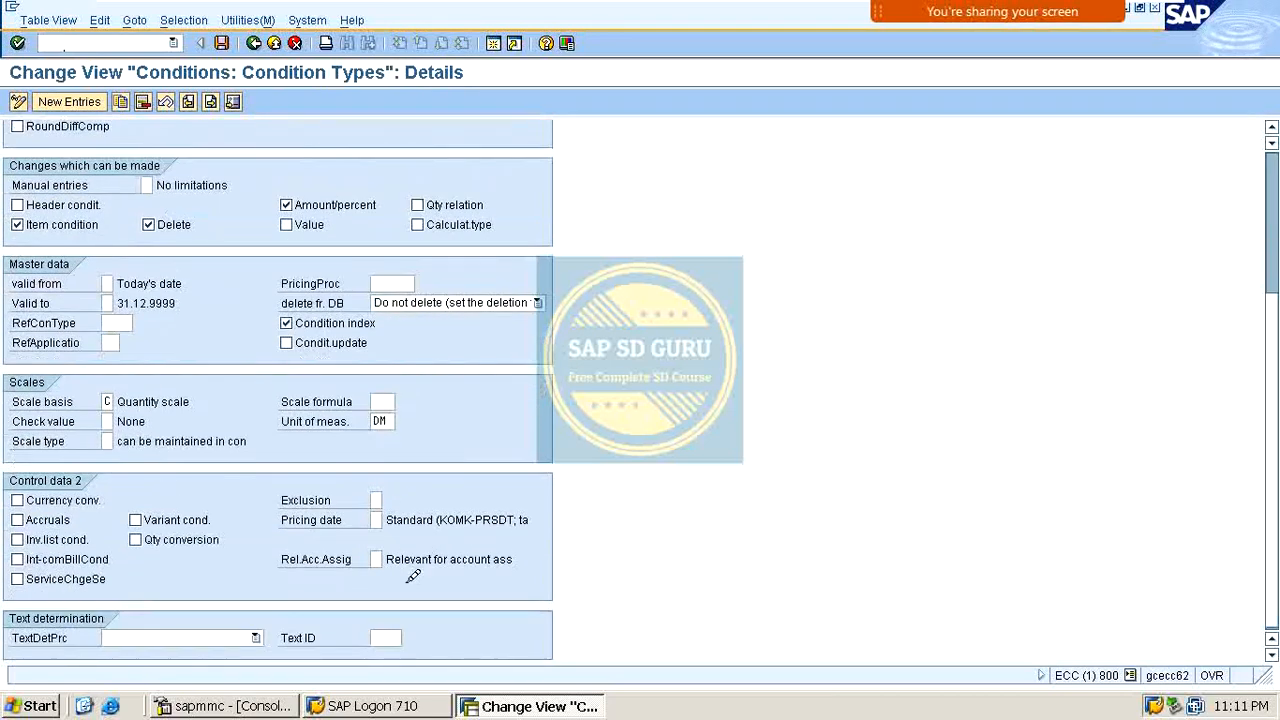
{"action": "left_click", "coordinate": [375, 500]}
{"action": "left_click", "coordinate": [387, 500]}
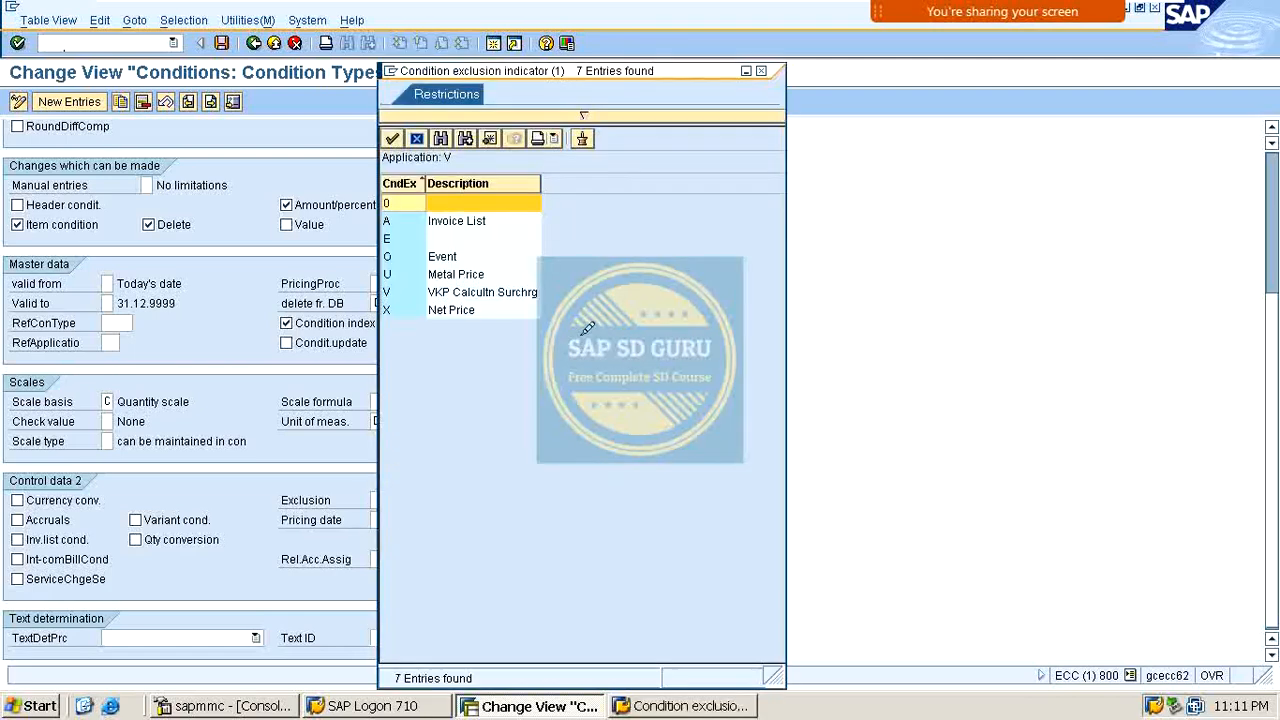
{"action": "double_click", "coordinate": [478, 216]}
Save condition type M004 under the proposed customizing request and return to the condition types overview.
{"action": "scroll", "coordinate": [520, 300], "scroll_direction": "up", "scroll_amount": 5}
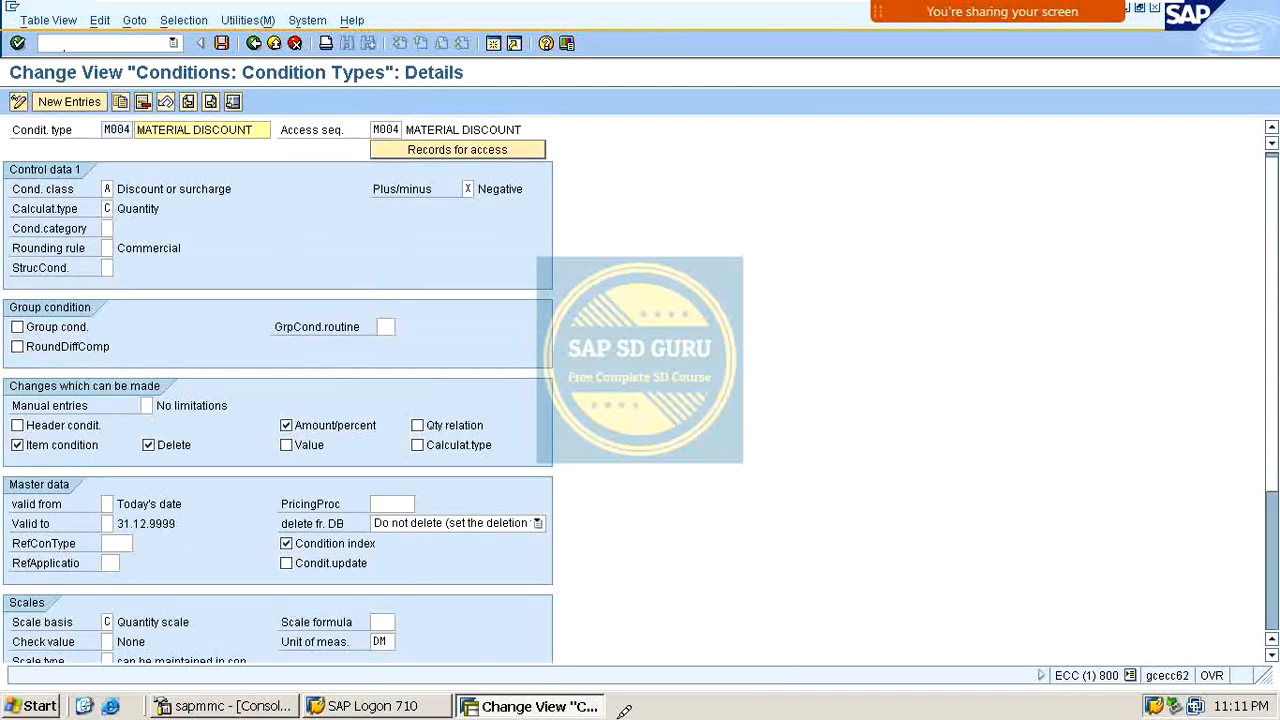
{"action": "scroll", "coordinate": [684, 712], "scroll_direction": "down", "scroll_amount": 3}
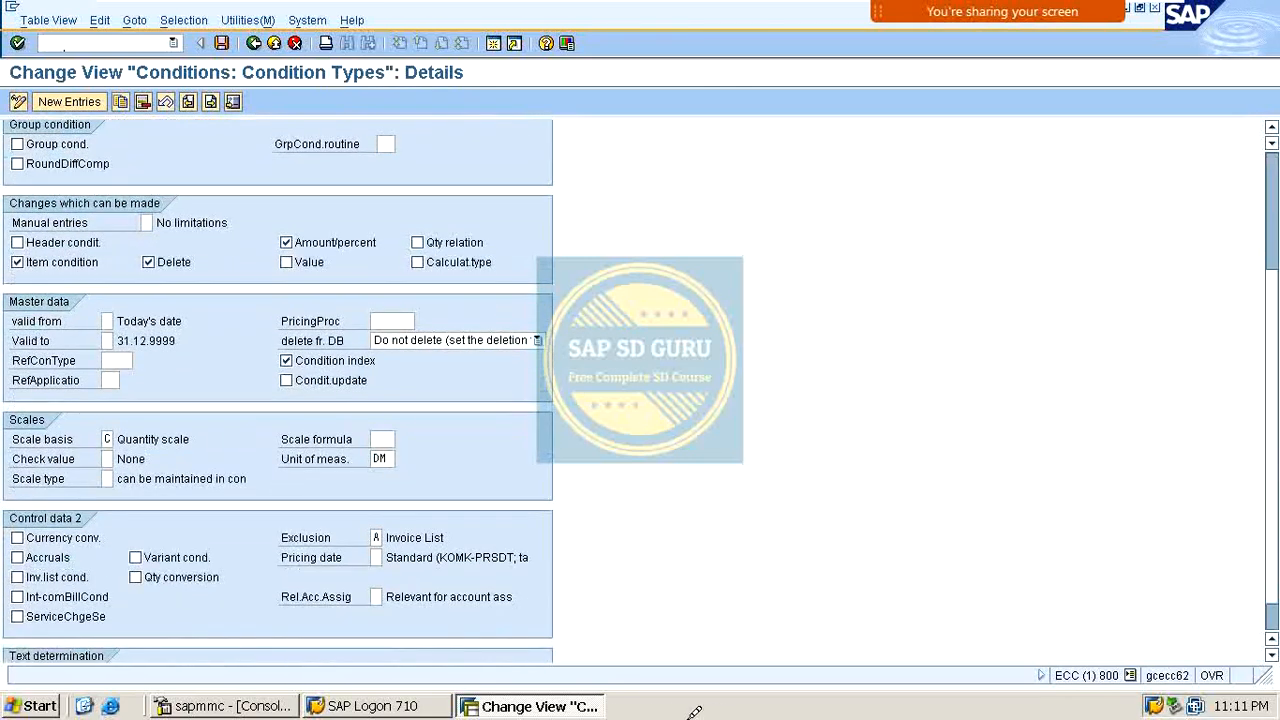
{"action": "scroll", "coordinate": [573, 571], "scroll_direction": "up", "scroll_amount": 3}
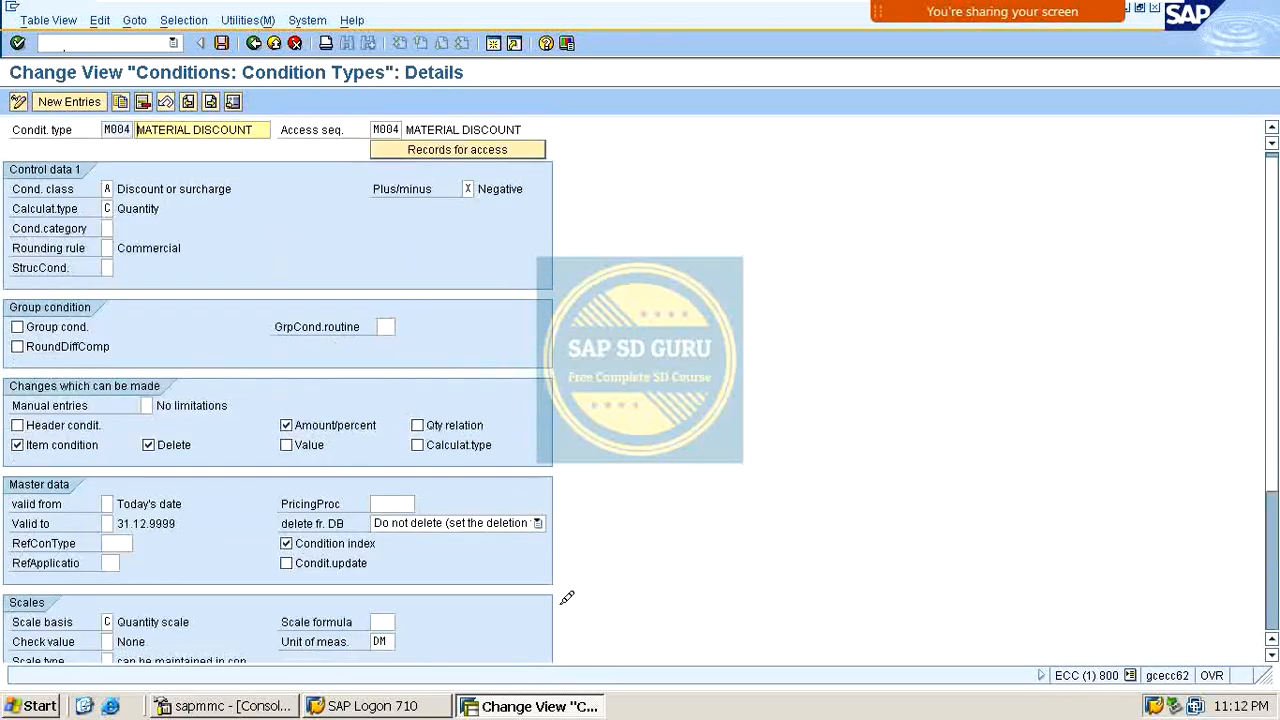
{"action": "scroll", "coordinate": [686, 569], "scroll_direction": "down", "scroll_amount": 1}
{"action": "scroll", "coordinate": [686, 560], "scroll_direction": "up", "scroll_amount": 1}
{"action": "key", "text": "ctrl+s"}
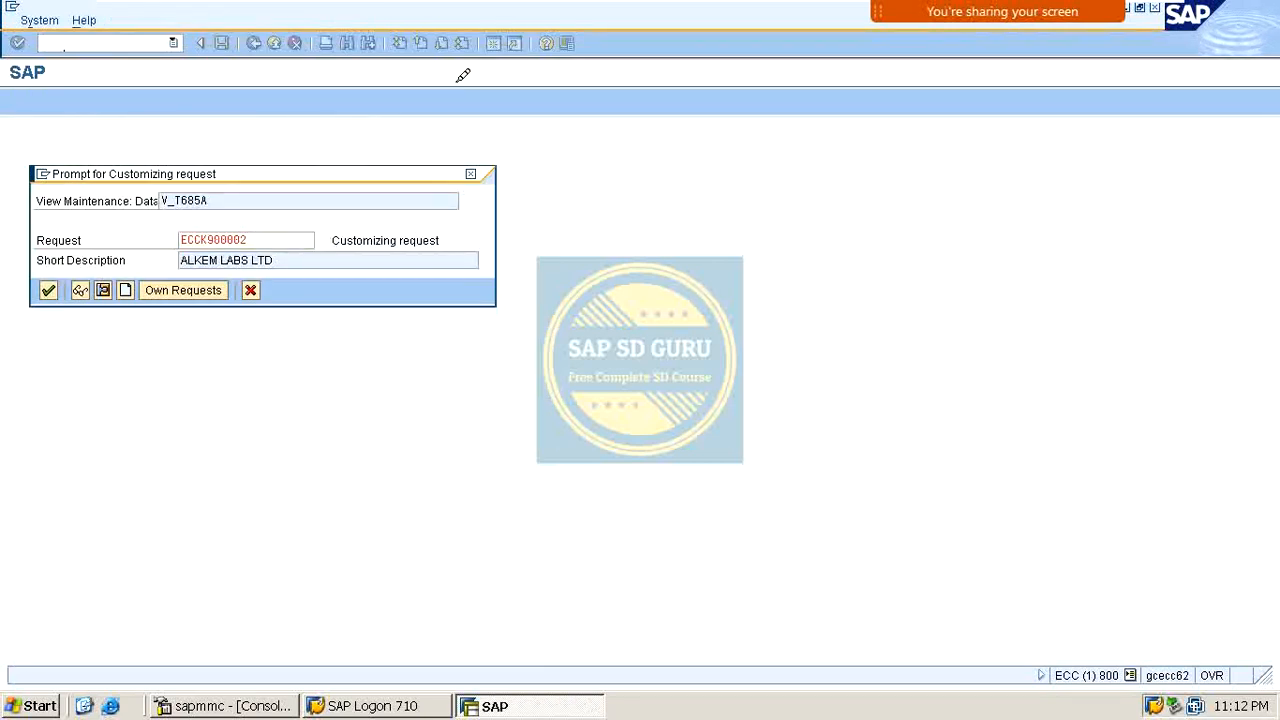
{"action": "key", "text": "Return"}
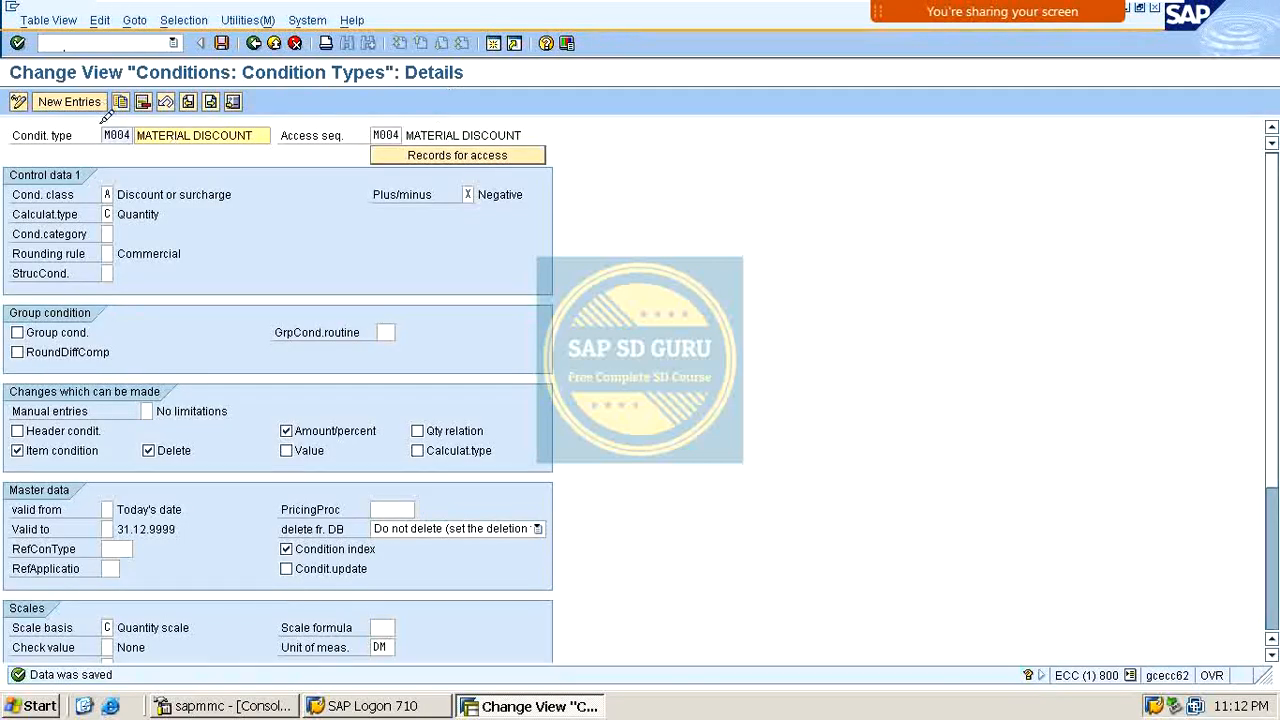
{"action": "left_click", "coordinate": [223, 43]}
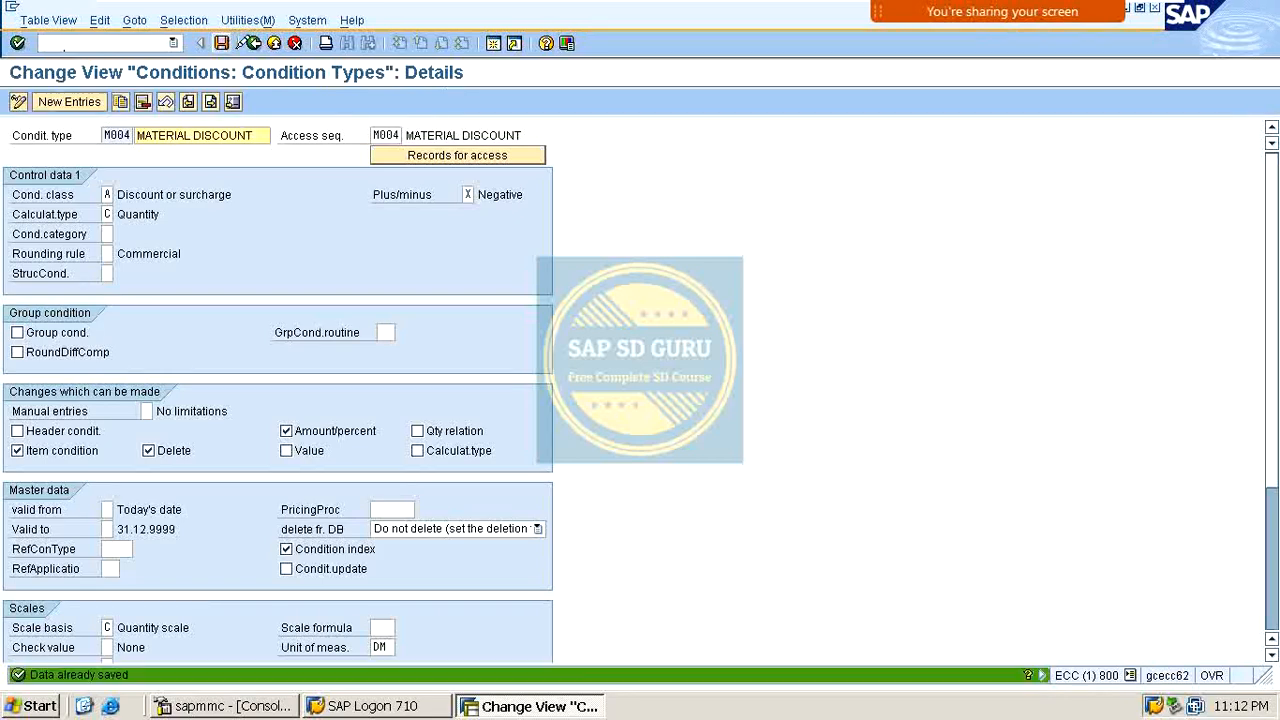
{"action": "left_click", "coordinate": [253, 43]}
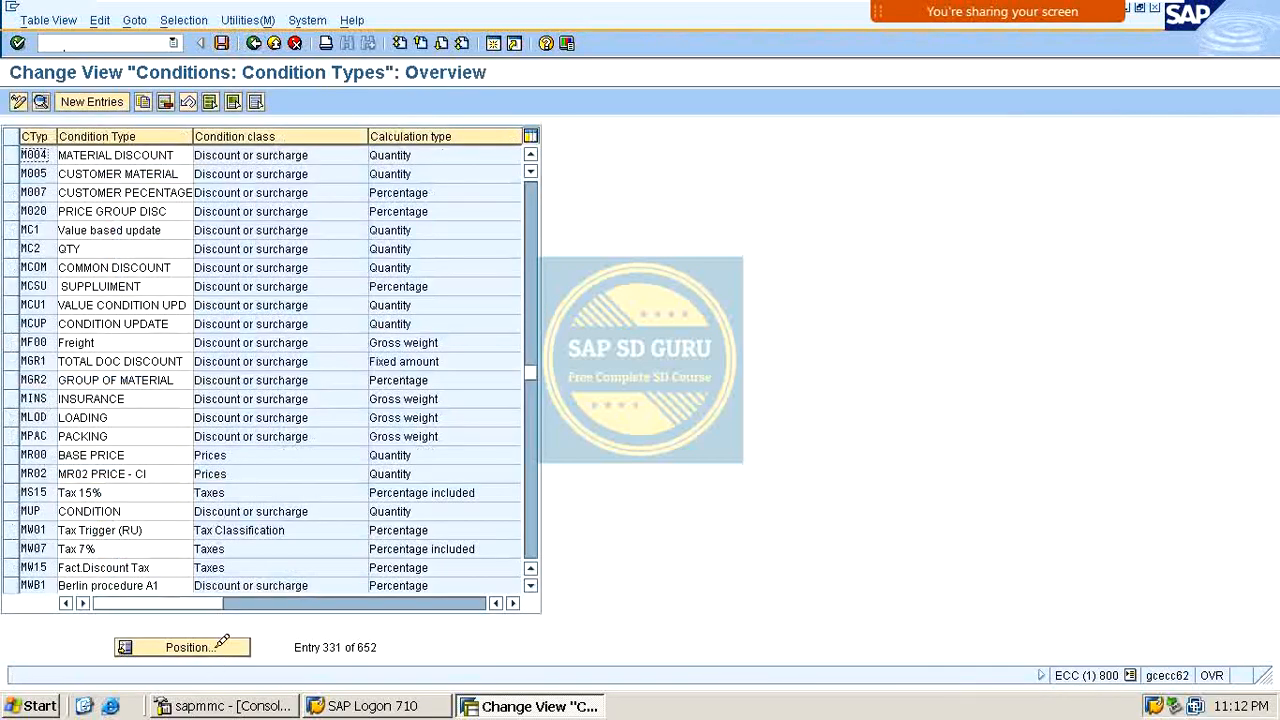
Locate condition type M005 in the condition types overview and open its details.
{"action": "left_click", "coordinate": [222, 641]}
{"action": "type", "text": "m00"}
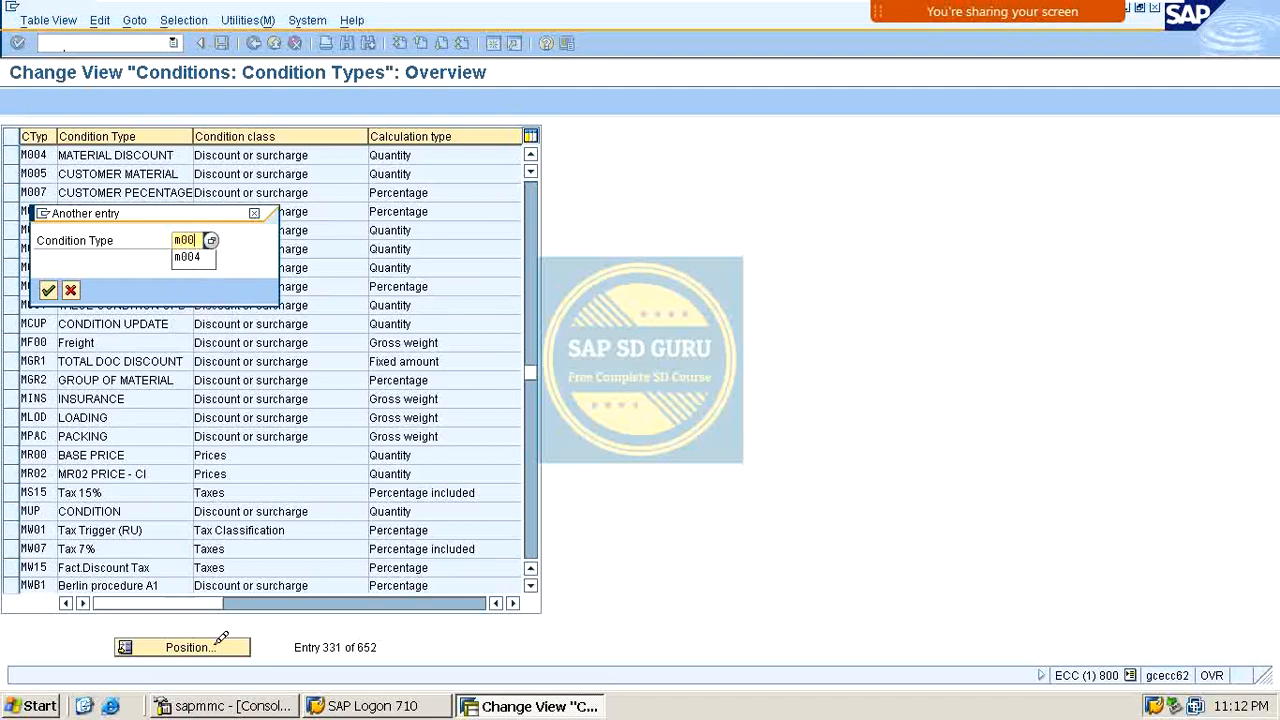
{"action": "type", "text": "5"}
{"action": "key", "text": "Return"}
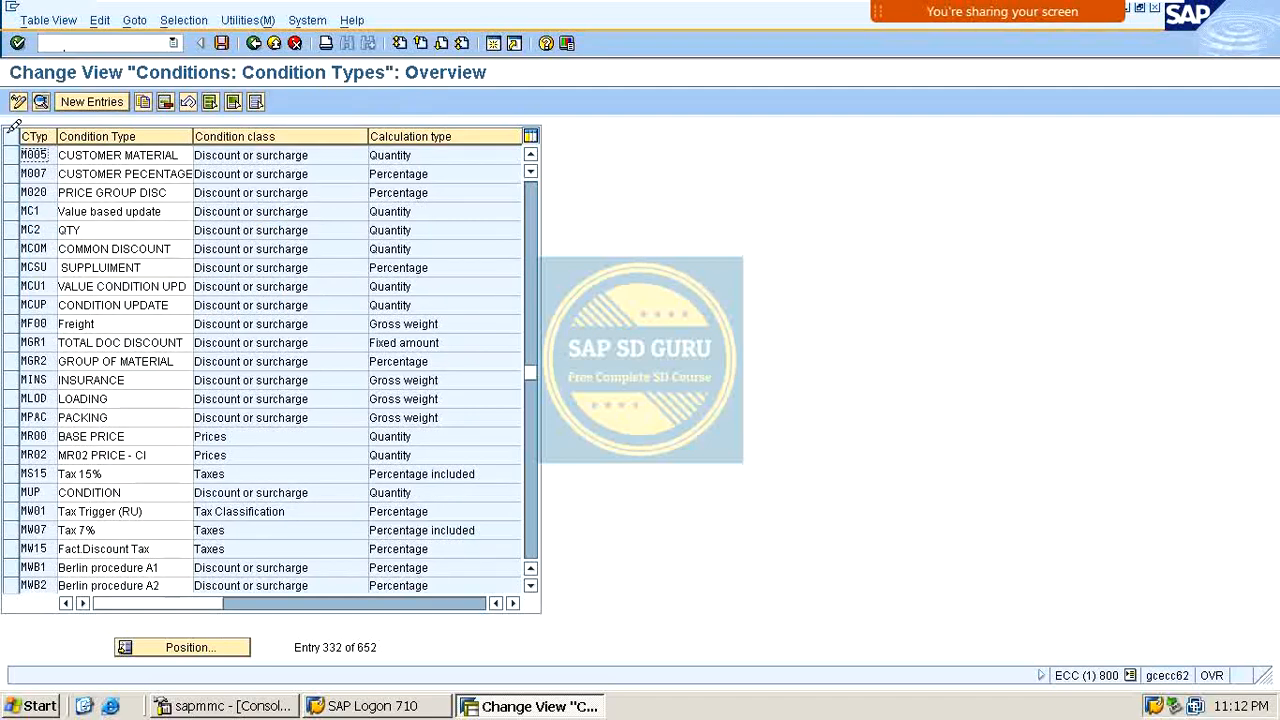
{"action": "double_click", "coordinate": [80, 155]}
Fill in the exclusion indicator of condition type M005 under Control data 2 and save.
{"action": "scroll", "coordinate": [197, 397], "scroll_direction": "down", "scroll_amount": 5}
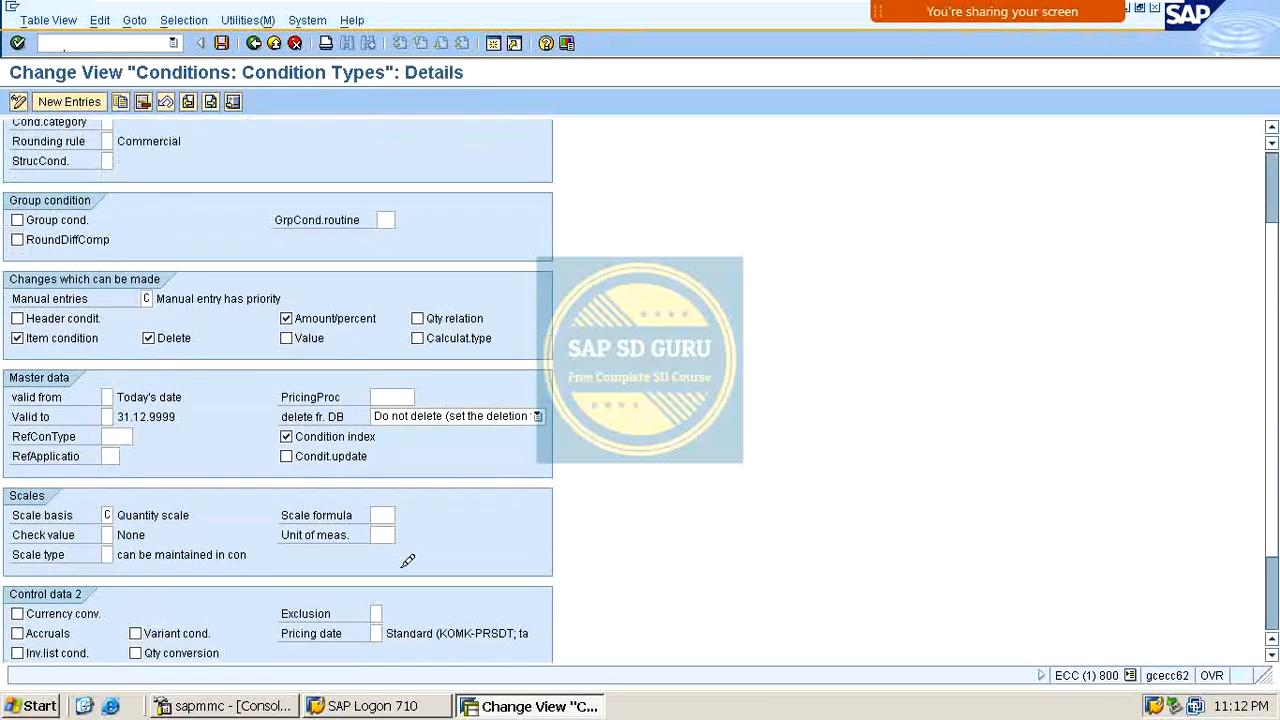
{"action": "scroll", "coordinate": [380, 610], "scroll_direction": "down", "scroll_amount": 2}
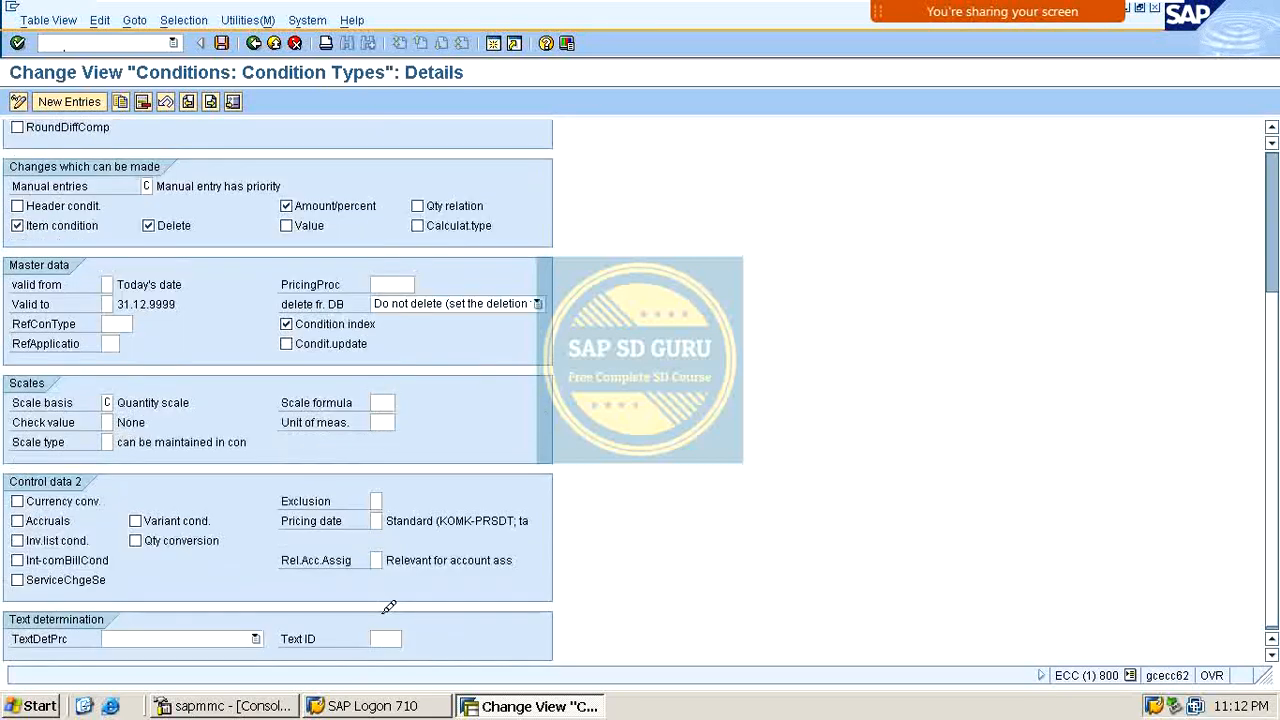
{"action": "left_click", "coordinate": [378, 499]}
{"action": "key", "text": "ctrl+s"}
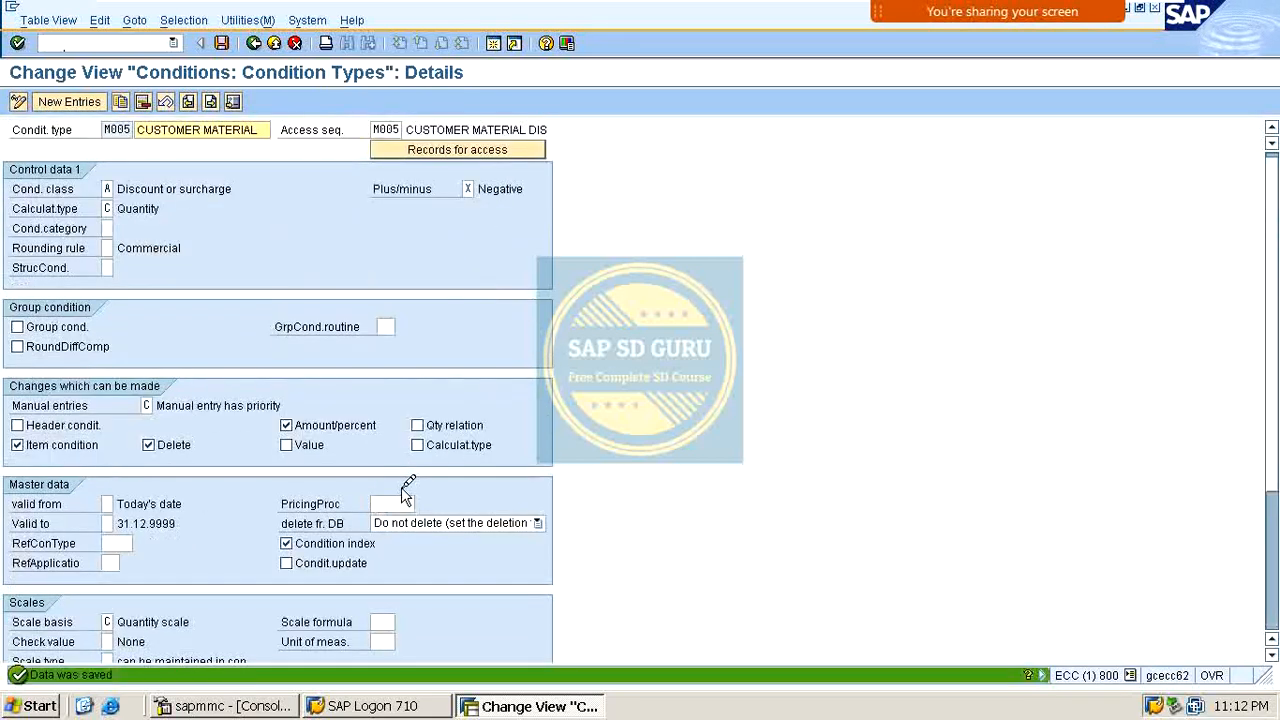
{"action": "left_click", "coordinate": [118, 39]}
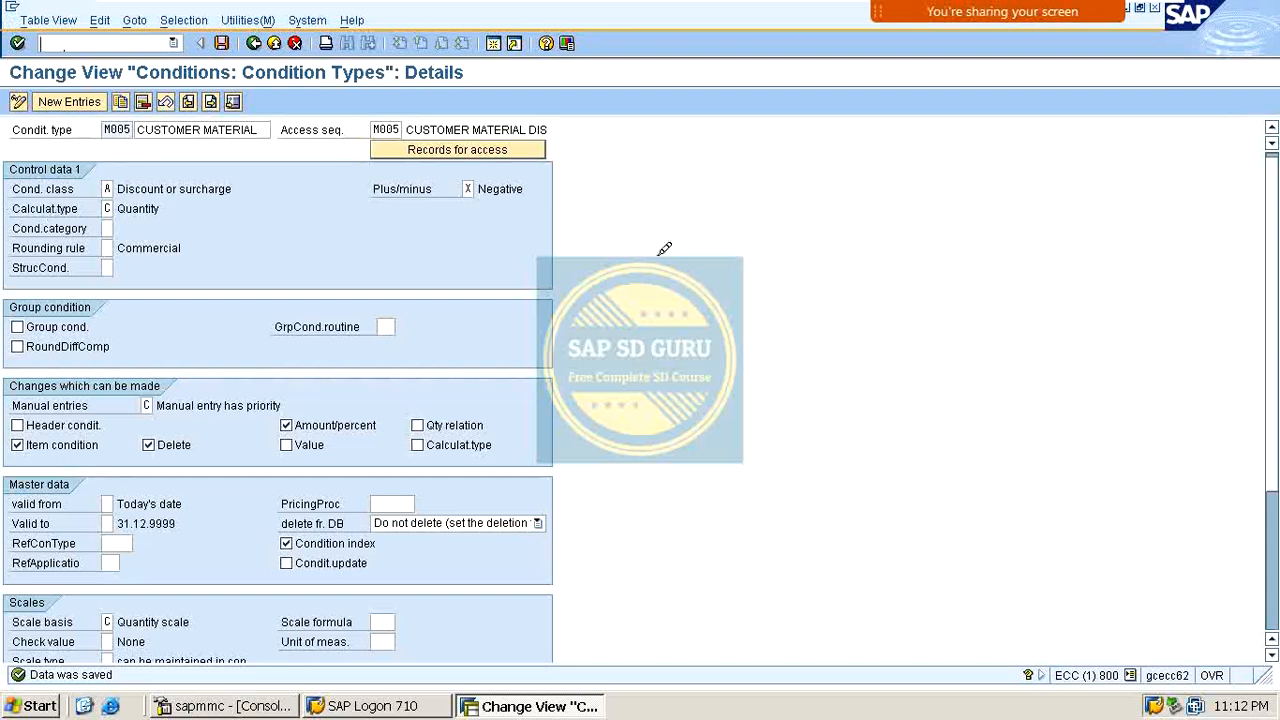
Start screen annotation and handwrite the codes M004 and M005 one above the other in the blank area beside the form.
{"action": "mouse_move", "coordinate": [998, 12]}
{"action": "left_click", "coordinate": [1134, 25]}
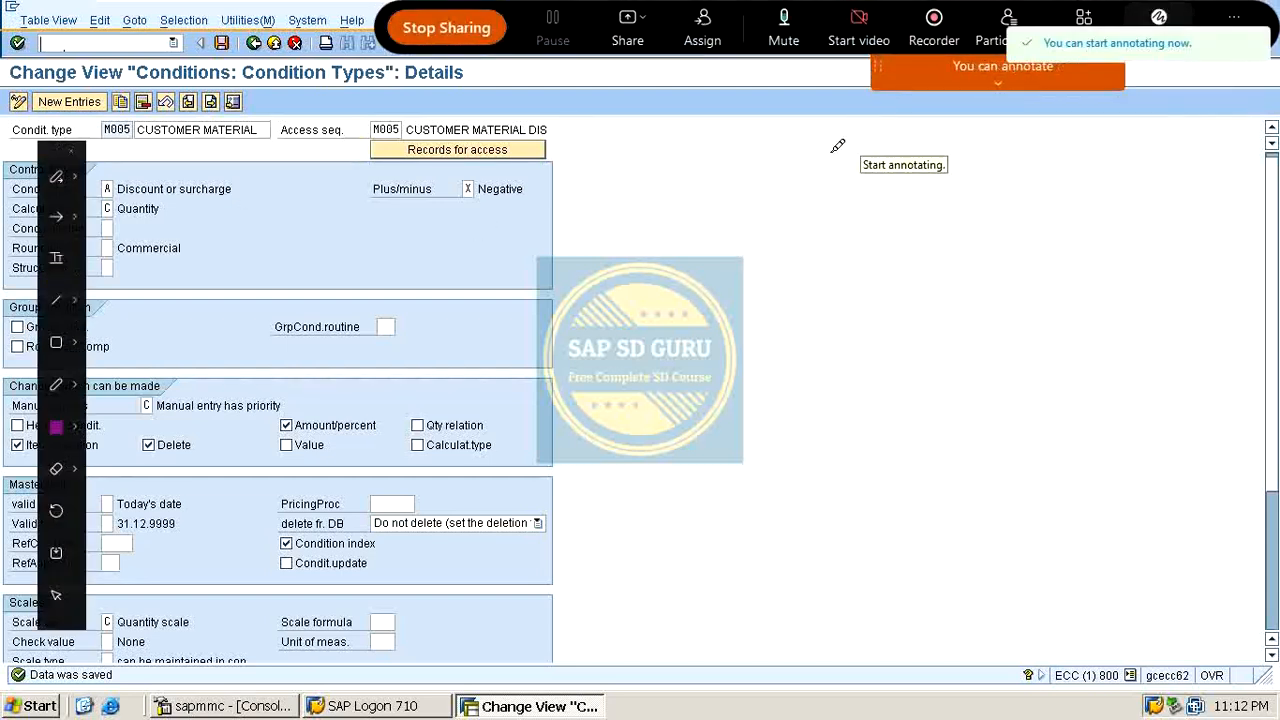
{"action": "mouse_move", "coordinate": [760, 226]}
{"action": "left_mouse_down"}
{"action": "mouse_move", "coordinate": [764, 182]}
{"action": "mouse_move", "coordinate": [838, 172]}
{"action": "mouse_move", "coordinate": [842, 228]}
{"action": "left_mouse_up"}
{"action": "mouse_move", "coordinate": [882, 189]}
{"action": "left_mouse_down"}
{"action": "mouse_move", "coordinate": [921, 182]}
{"action": "mouse_move", "coordinate": [978, 198]}
{"action": "mouse_move", "coordinate": [1023, 187]}
{"action": "mouse_move", "coordinate": [1025, 234]}
{"action": "left_mouse_up"}
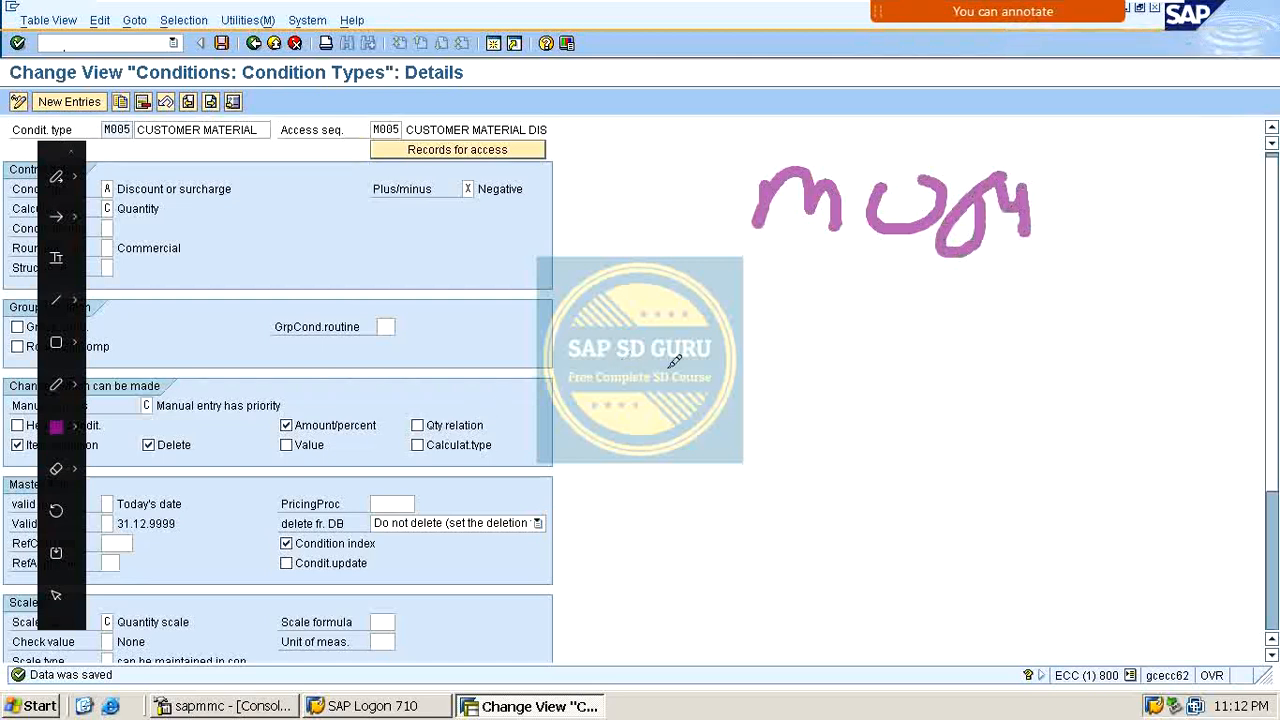
{"action": "mouse_move", "coordinate": [752, 393]}
{"action": "left_mouse_down"}
{"action": "mouse_move", "coordinate": [766, 354]}
{"action": "mouse_move", "coordinate": [815, 385]}
{"action": "mouse_move", "coordinate": [870, 364]}
{"action": "mouse_move", "coordinate": [870, 347]}
{"action": "mouse_move", "coordinate": [934, 345]}
{"action": "left_mouse_up"}
{"action": "left_click_drag", "start_coordinate": [1020, 332], "coordinate": [960, 406]}
Draw a dash followed by a 2 after each of the handwritten codes M004 and M005.
{"action": "left_click_drag", "start_coordinate": [1096, 207], "coordinate": [1177, 200]}
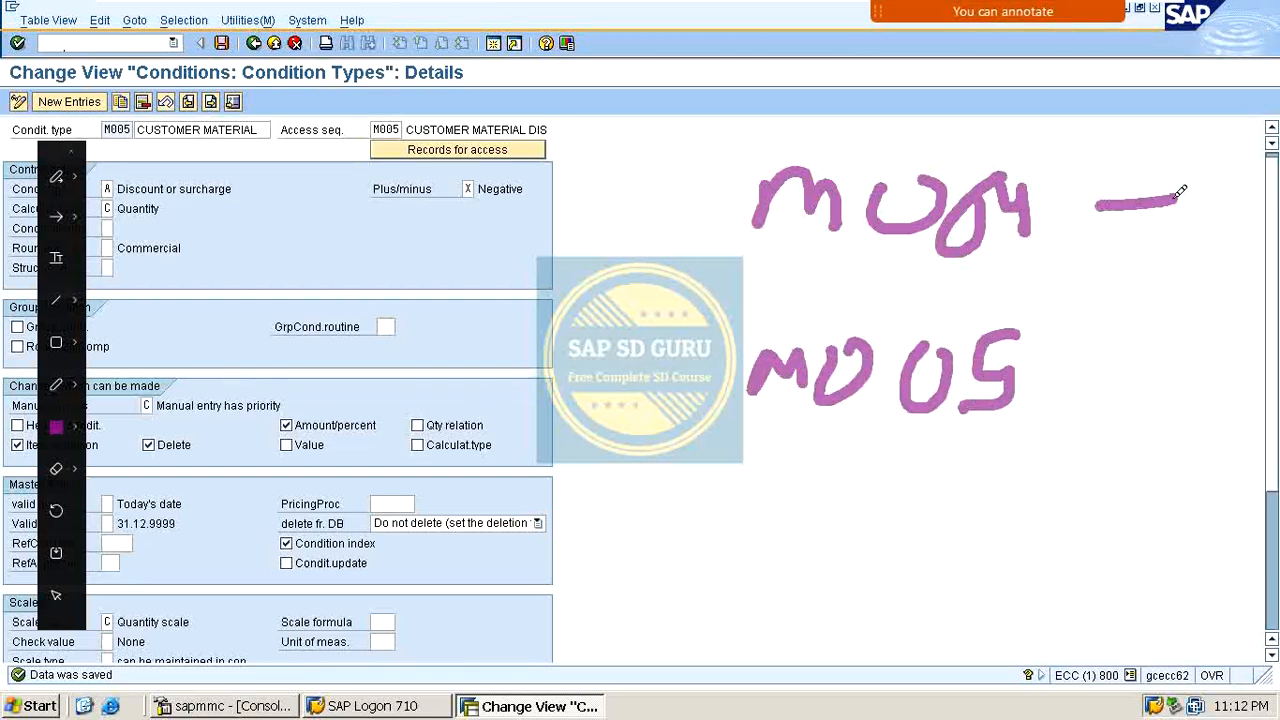
{"action": "left_click_drag", "start_coordinate": [1068, 362], "coordinate": [1150, 318]}
{"action": "mouse_move", "coordinate": [1208, 178]}
{"action": "left_mouse_down"}
{"action": "mouse_move", "coordinate": [1214, 226]}
{"action": "mouse_move", "coordinate": [1252, 230]}
{"action": "left_mouse_up"}
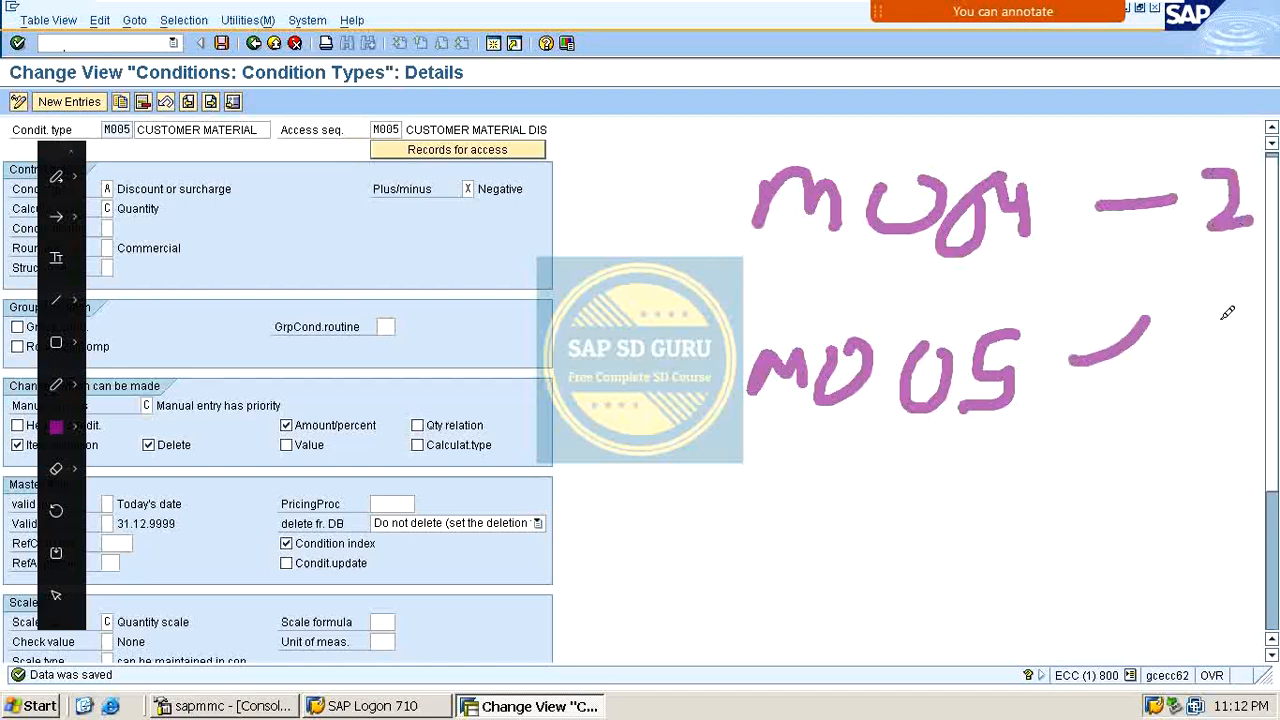
{"action": "mouse_move", "coordinate": [1198, 303]}
{"action": "left_mouse_down"}
{"action": "mouse_move", "coordinate": [1236, 308]}
{"action": "mouse_move", "coordinate": [1250, 352]}
{"action": "left_mouse_up"}
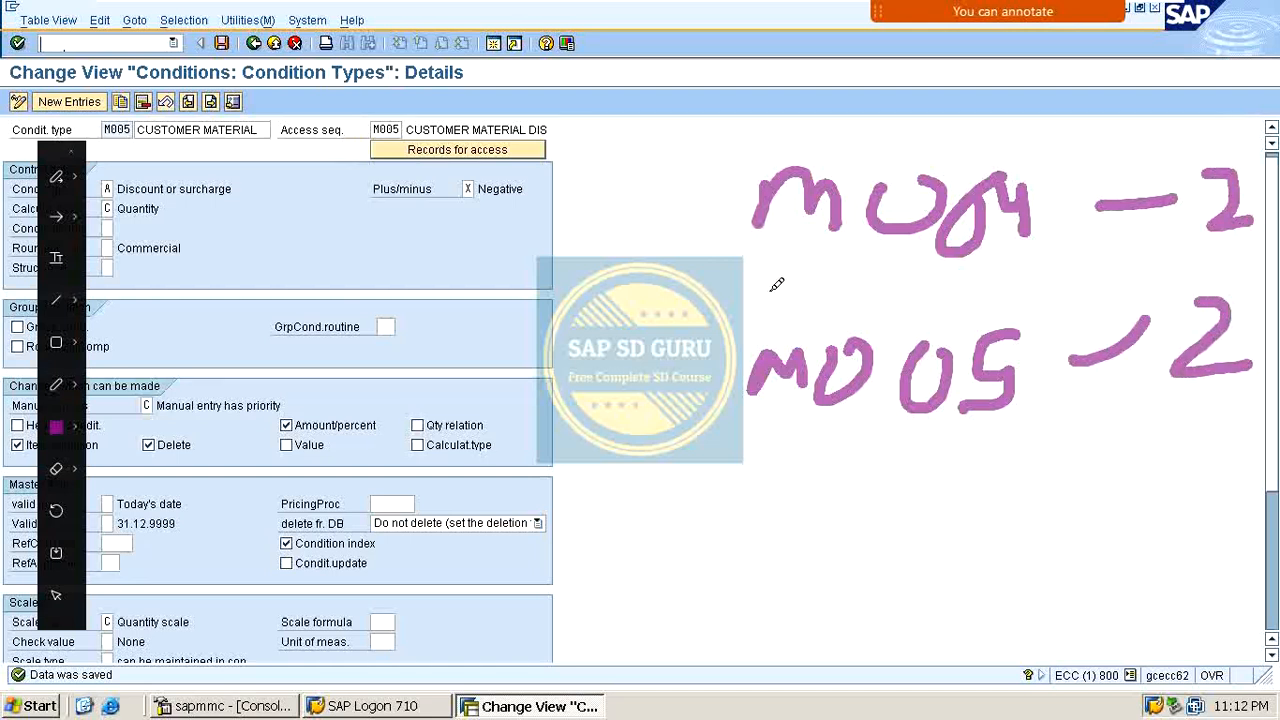
Underline the handwritten M004, draw a long stroke and a check mark beside the codes, and end the screen annotation.
{"action": "left_click_drag", "start_coordinate": [766, 291], "coordinate": [915, 280]}
{"action": "mouse_move", "coordinate": [708, 153]}
{"action": "left_mouse_down"}
{"action": "mouse_move", "coordinate": [614, 548]}
{"action": "mouse_move", "coordinate": [700, 515]}
{"action": "left_mouse_up"}
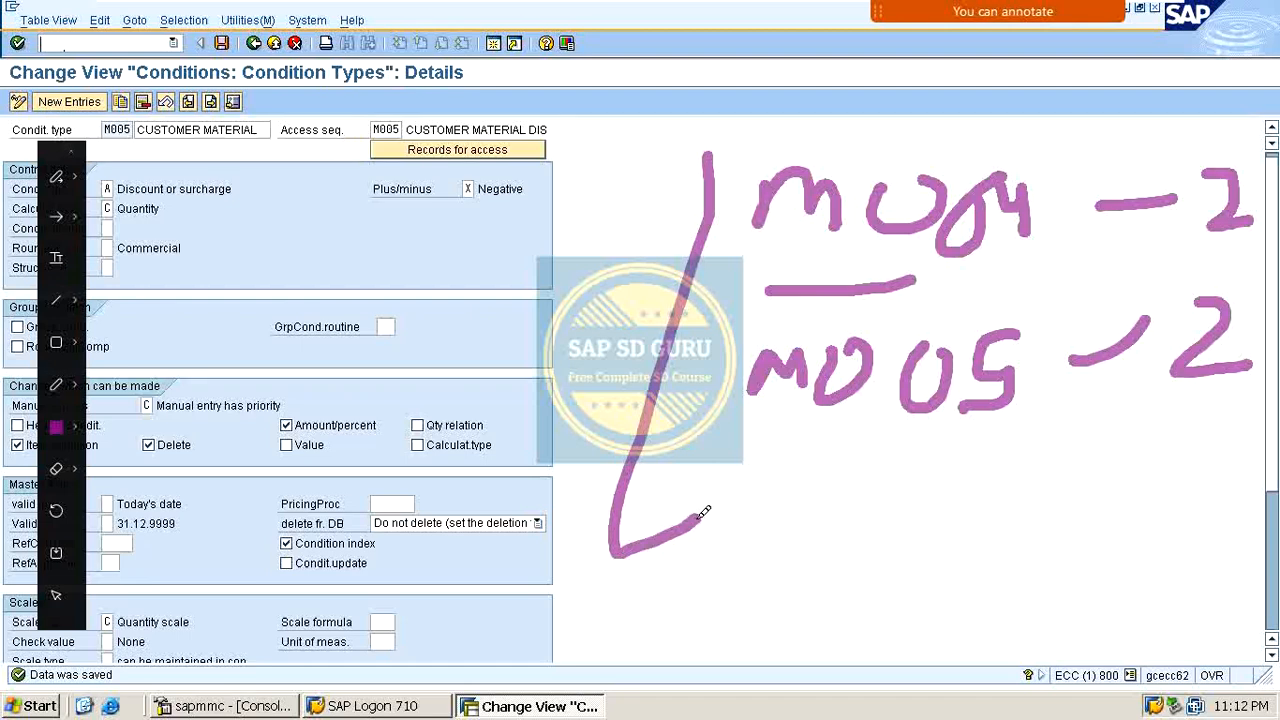
{"action": "left_click_drag", "start_coordinate": [580, 196], "coordinate": [842, 108]}
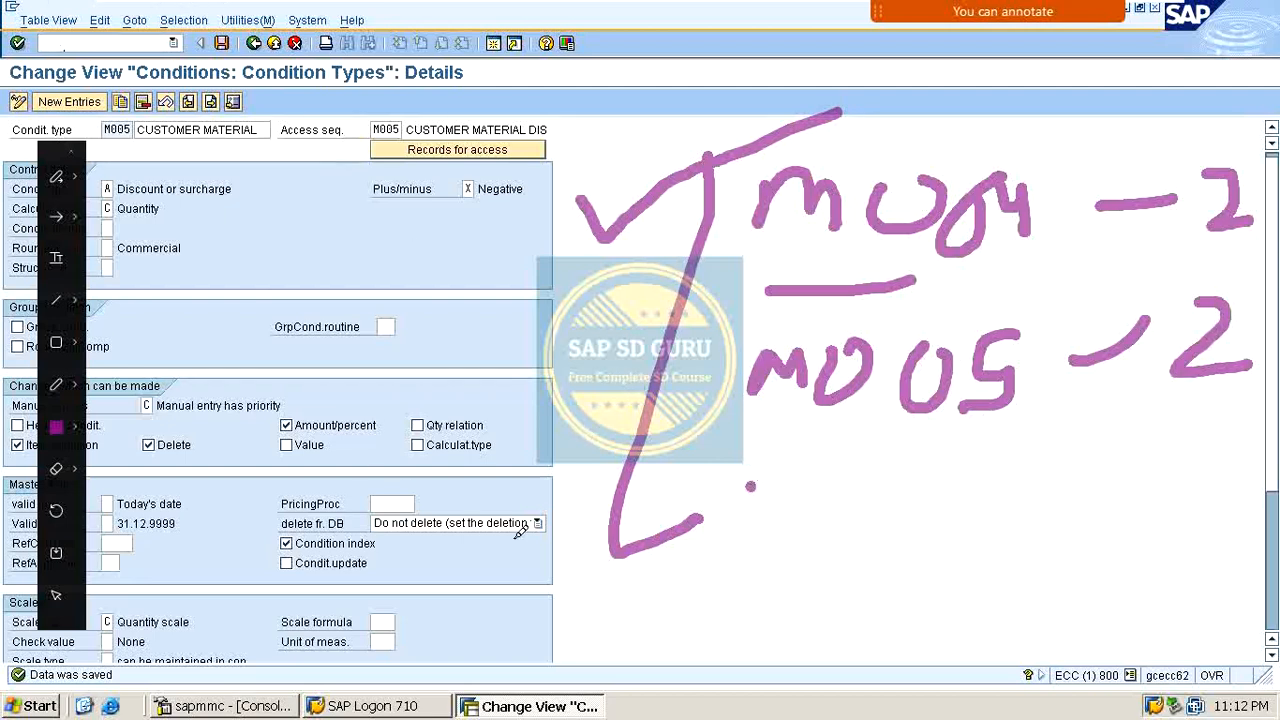
{"action": "key", "text": "Escape"}
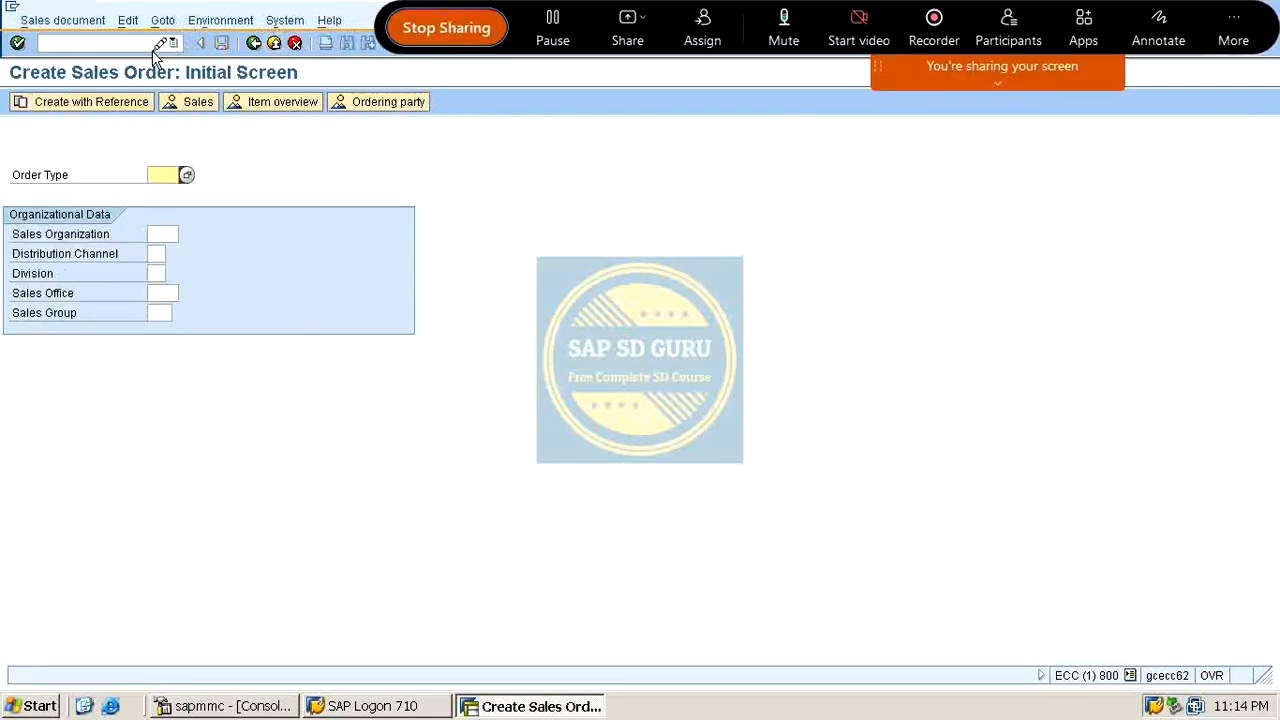
Start a sales order with order type OR, sales organization M100, distribution channel M1 and division M1.
{"action": "type", "text": "or"}
{"action": "key", "text": "Tab"}
{"action": "type", "text": "m100"}
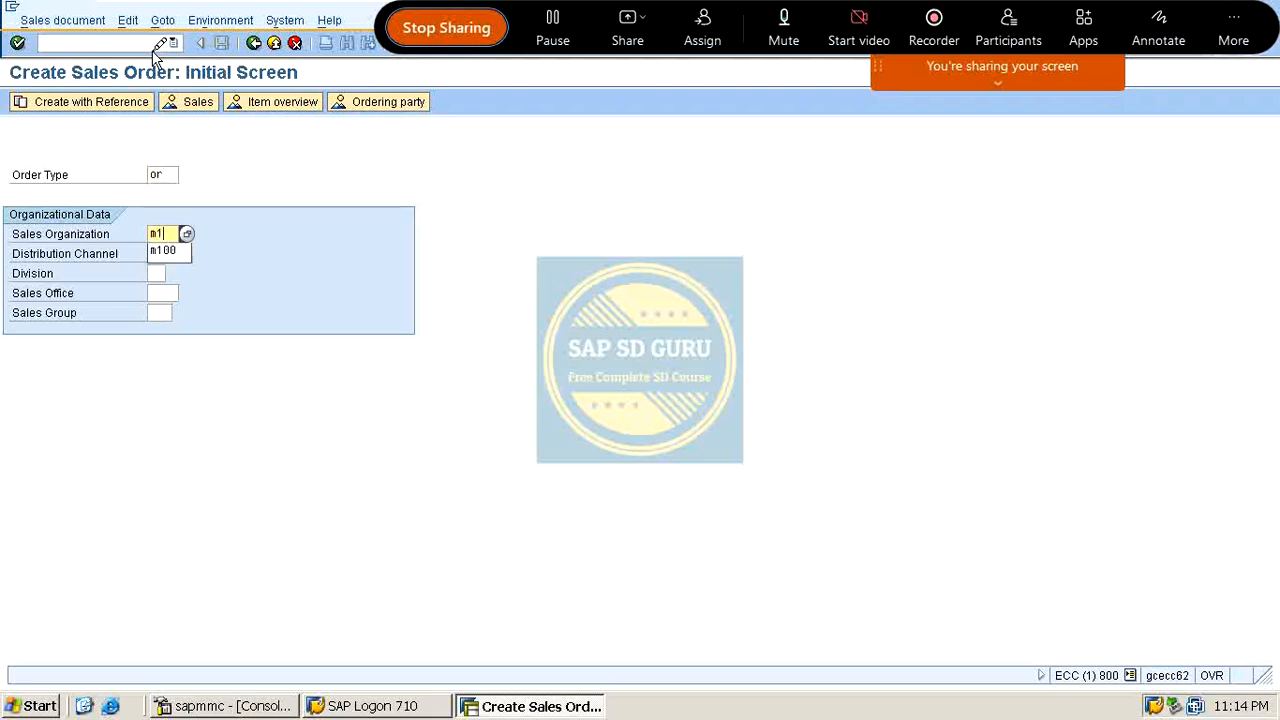
{"action": "key", "text": "Tab"}
{"action": "type", "text": "m1"}
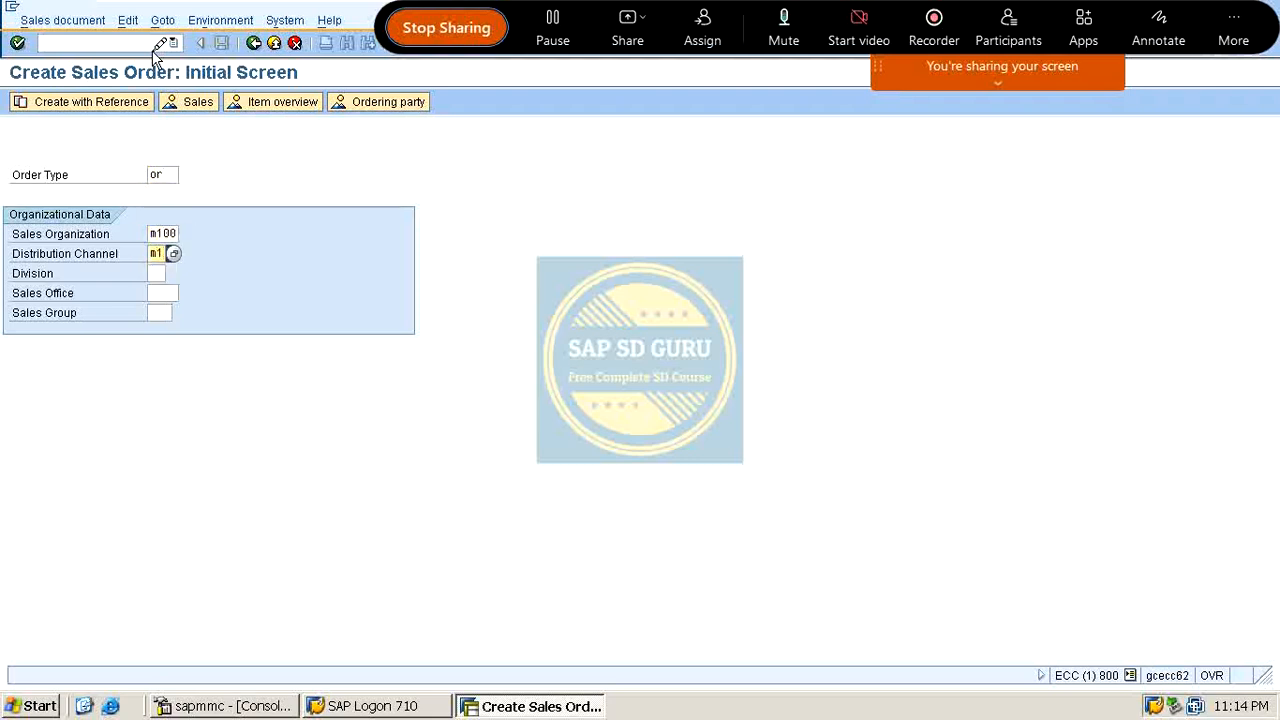
{"action": "key", "text": "Tab"}
{"action": "type", "text": "m1"}
{"action": "key", "text": "Return"}
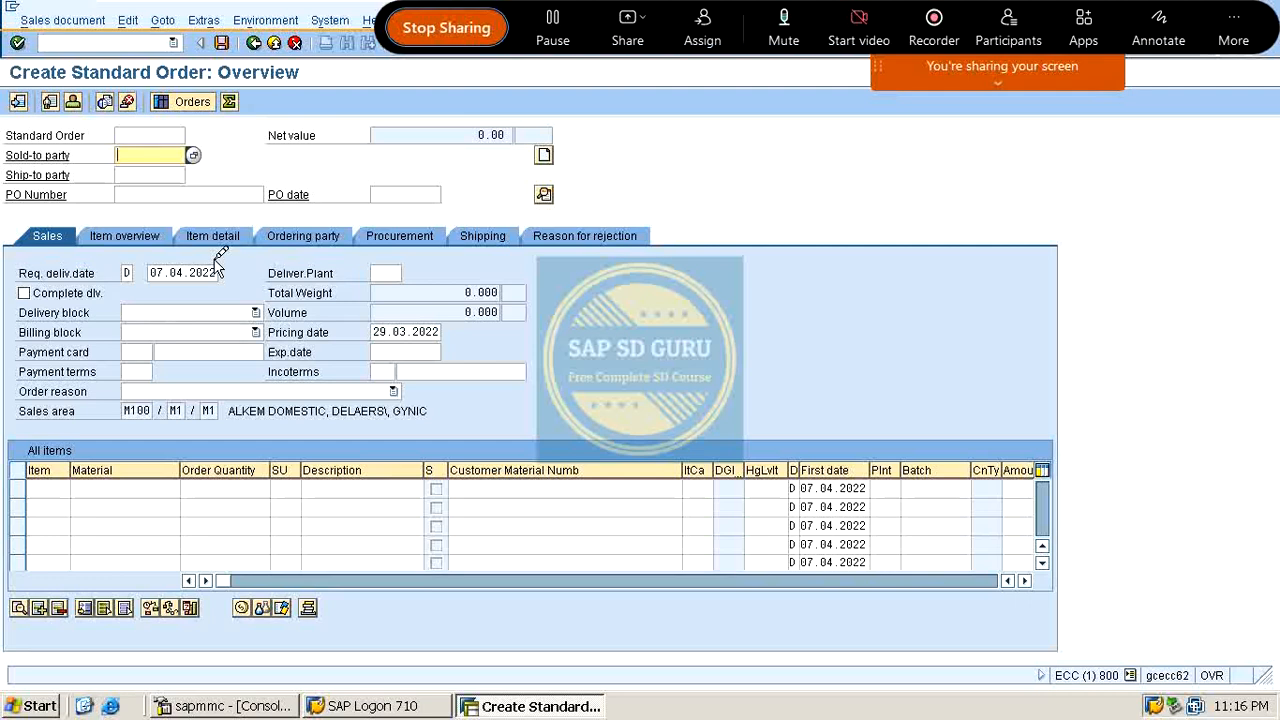
Fill in the order's sold-to party with the previously used customer number and confirm it.
{"action": "key", "text": "Down"}
{"action": "key", "text": "Down"}
{"action": "key", "text": "Return"}
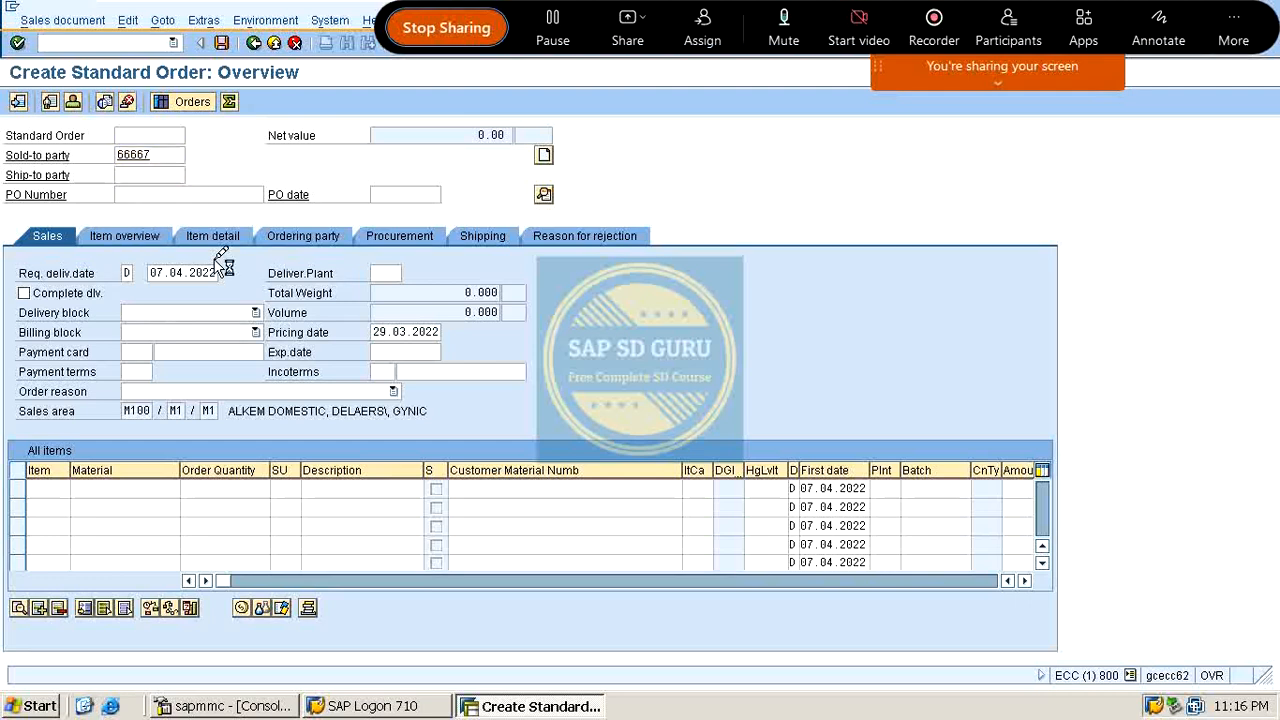
{"action": "key", "text": "Return"}
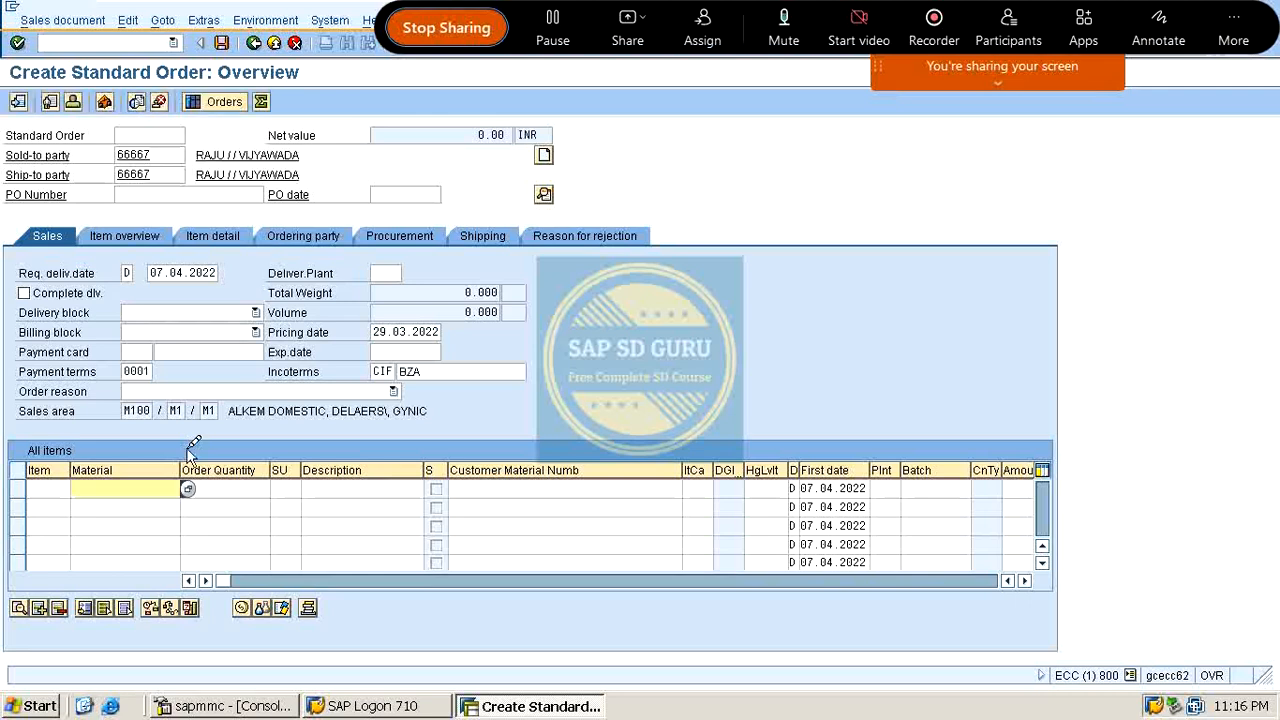
Add material vaxine-201 with order quantity 1 as the first order item.
{"action": "key", "text": "Down"}
{"action": "key", "text": "Down"}
{"action": "key", "text": "Return"}
{"action": "key", "text": "Tab"}
{"action": "type", "text": "1"}
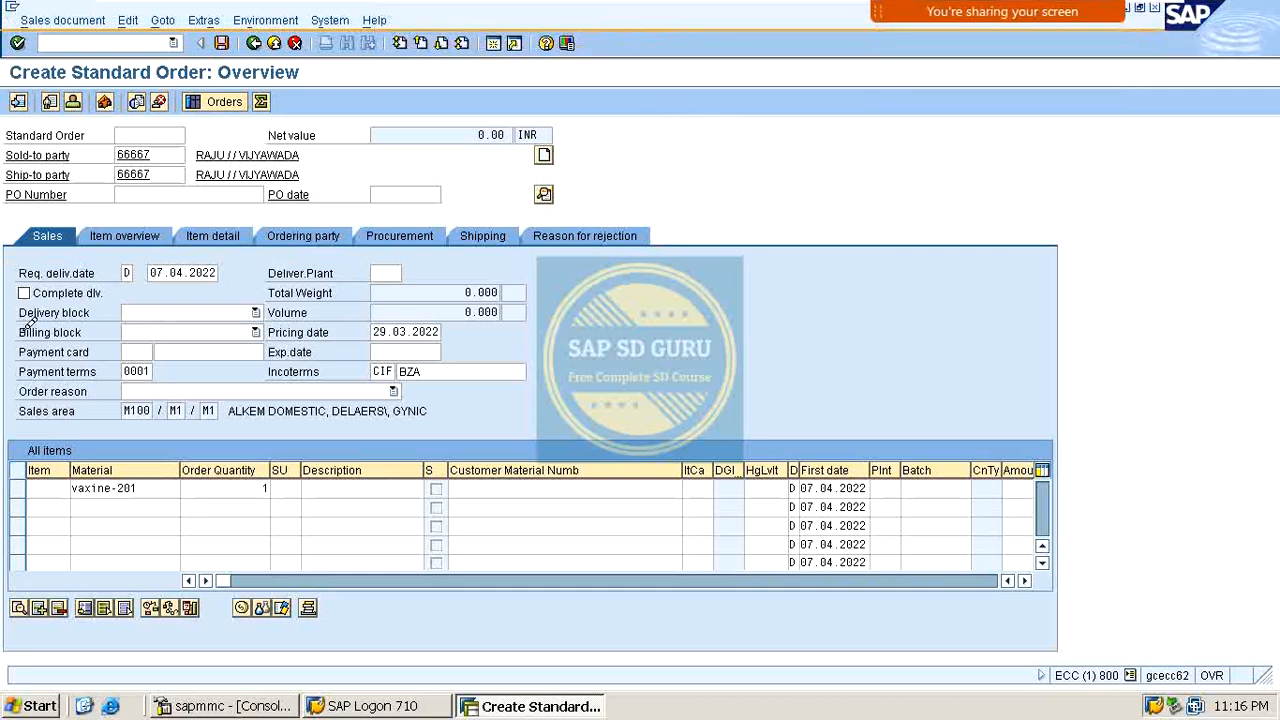
{"action": "key", "text": "Return"}
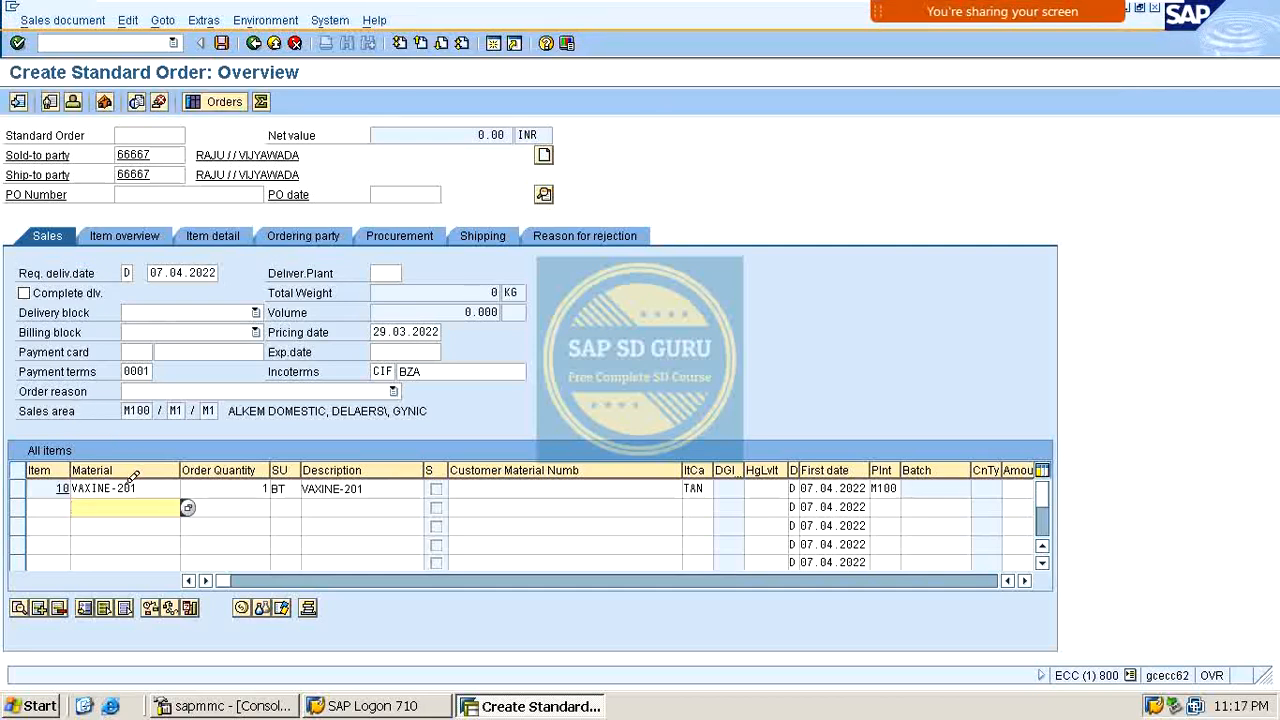
Examine the pricing conditions of the VAXINE-201 item and return to the order overview.
{"action": "double_click", "coordinate": [120, 509]}
{"action": "left_click", "coordinate": [393, 195]}
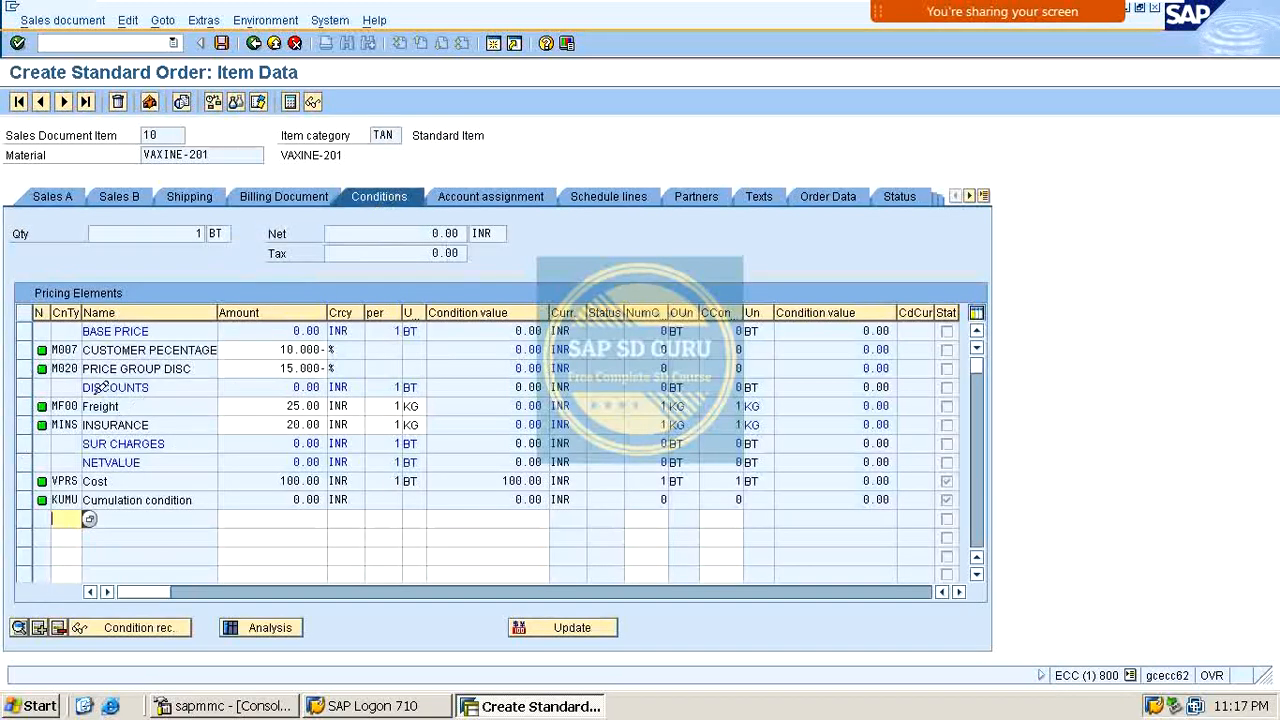
{"action": "scroll", "coordinate": [82, 350], "scroll_direction": "down", "scroll_amount": 1}
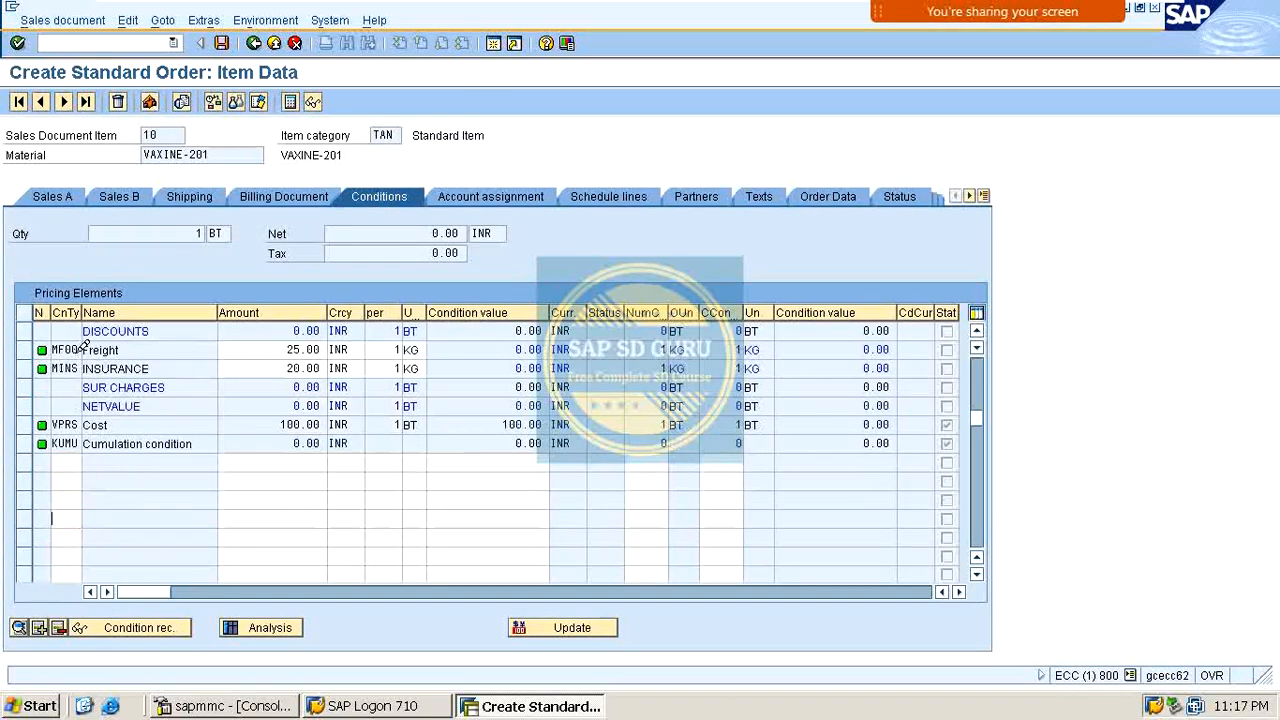
{"action": "scroll", "coordinate": [84, 360], "scroll_direction": "up", "scroll_amount": 1}
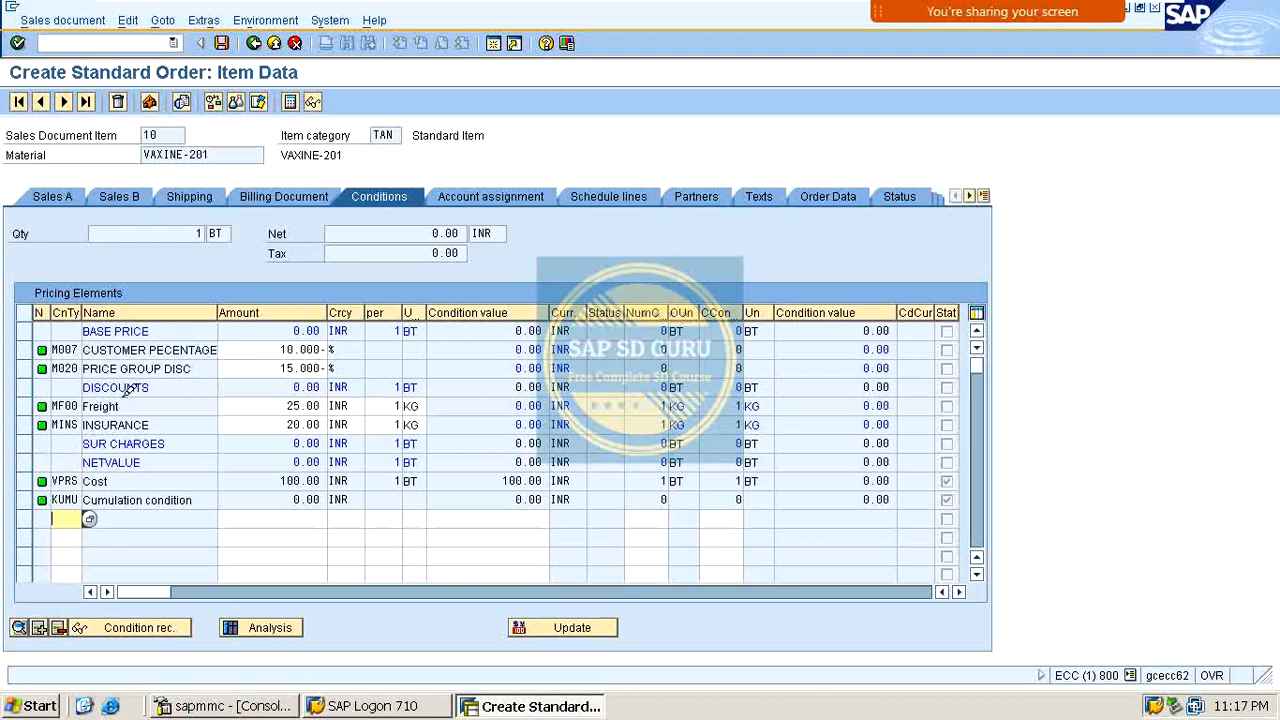
{"action": "scroll", "coordinate": [115, 385], "scroll_direction": "down", "scroll_amount": 2}
{"action": "scroll", "coordinate": [310, 50], "scroll_direction": "up", "scroll_amount": 2}
{"action": "left_click", "coordinate": [253, 43]}
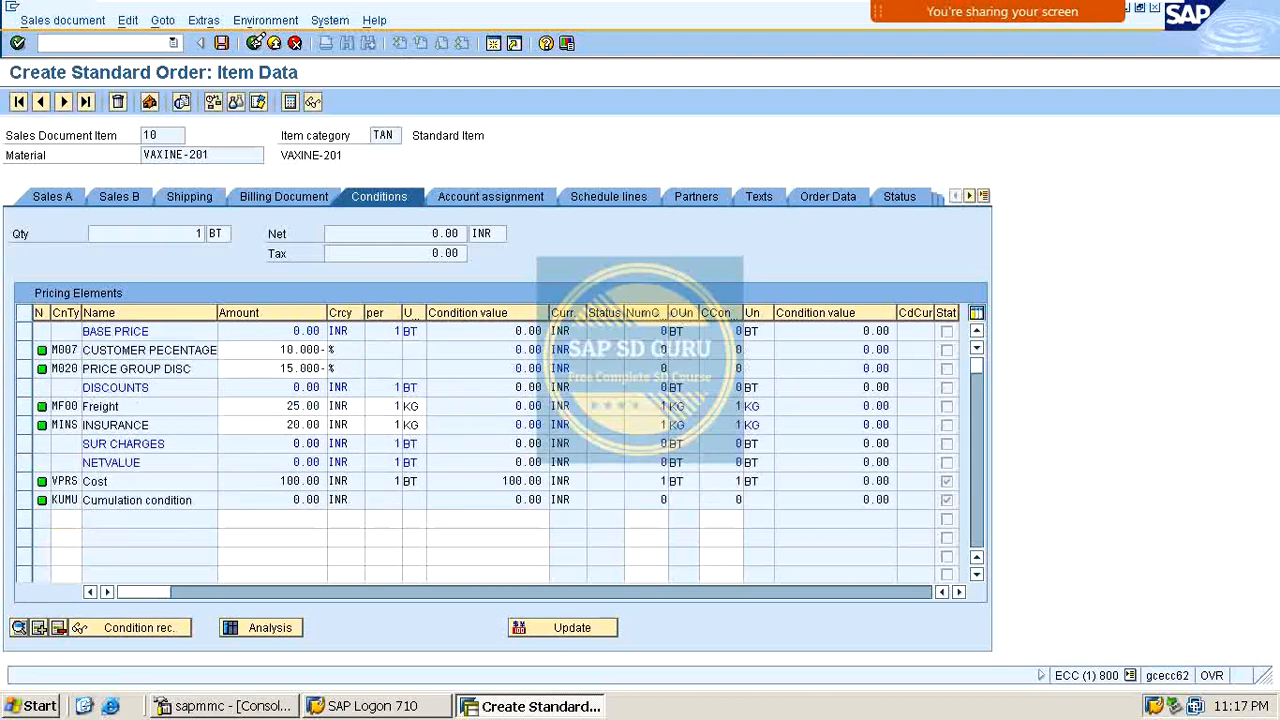
Replace the material of item 10 with vaxine-150 and accept the redetermination of the item category.
{"action": "double_click", "coordinate": [130, 489]}
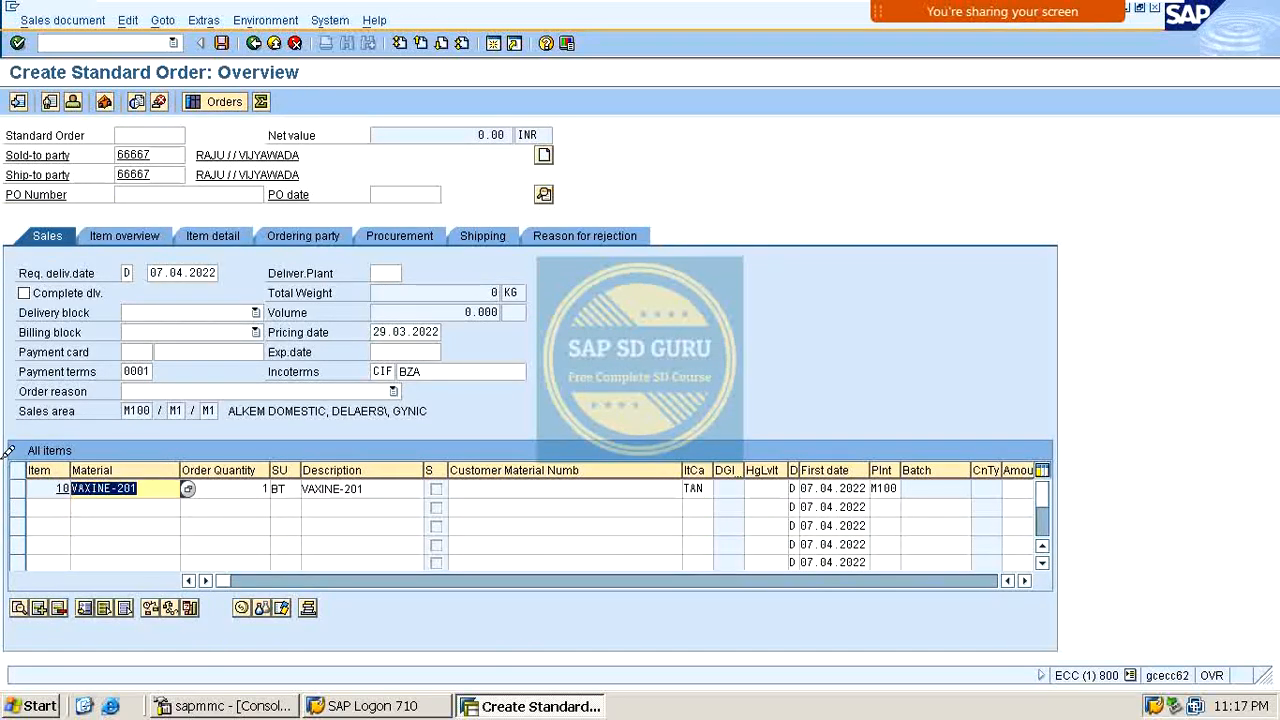
{"action": "key", "text": "BackSpace"}
{"action": "key", "text": "Down"}
{"action": "key", "text": "Down"}
{"action": "key", "text": "Down"}
{"action": "key", "text": "Down"}
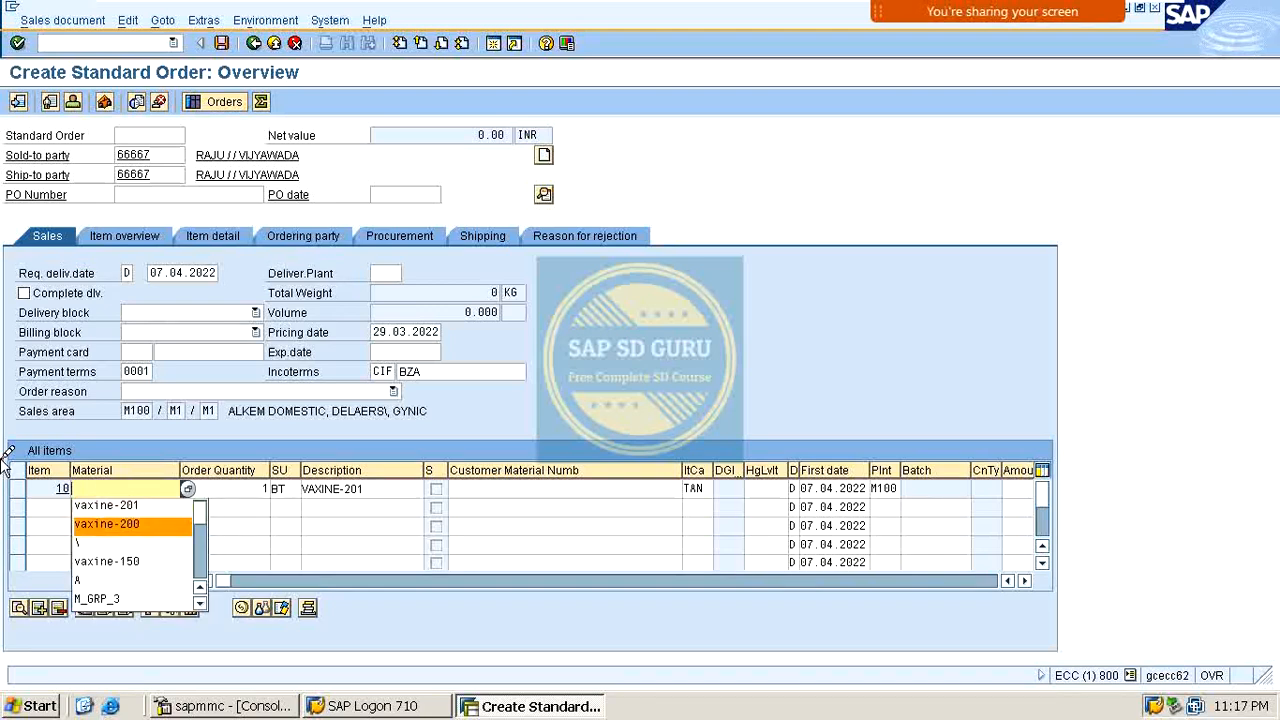
{"action": "key", "text": "Return"}
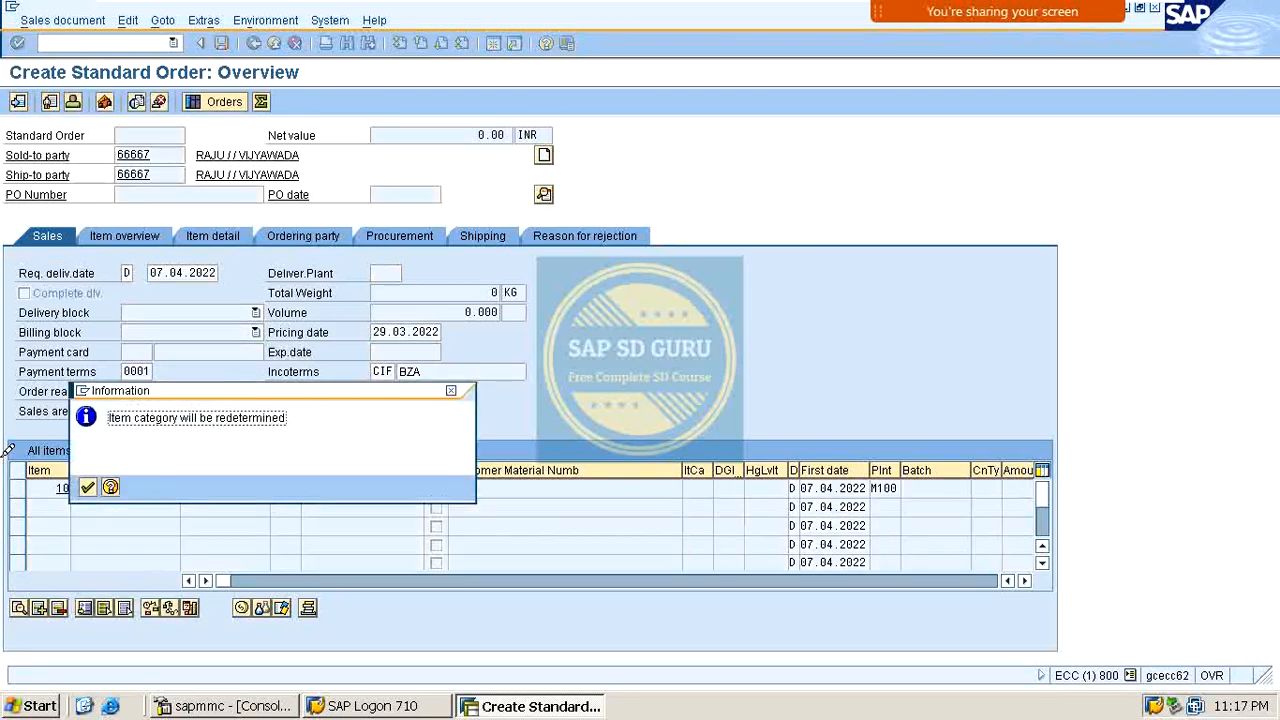
{"action": "key", "text": "Return"}
{"action": "key", "text": "Return"}
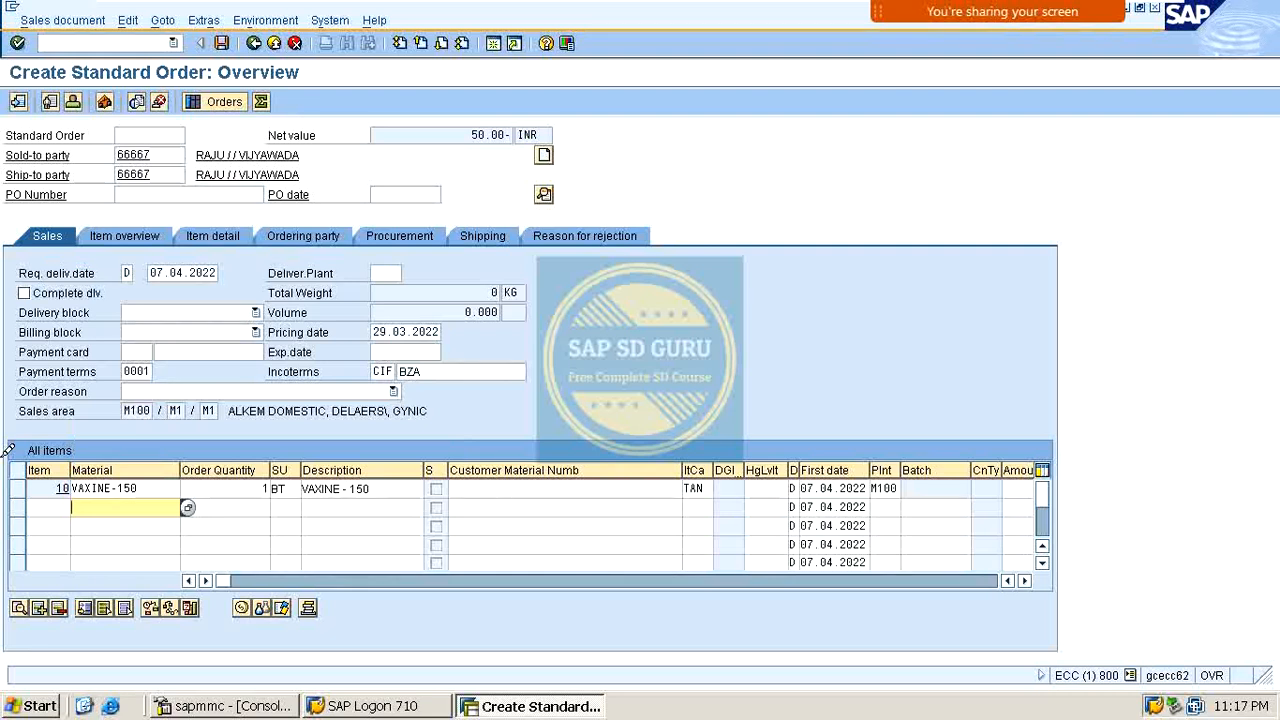
Examine the pricing conditions of the VAXINE-150 item, including the NETVALUE detail, condition M004 and the discounts subtotal.
{"action": "double_click", "coordinate": [146, 484]}
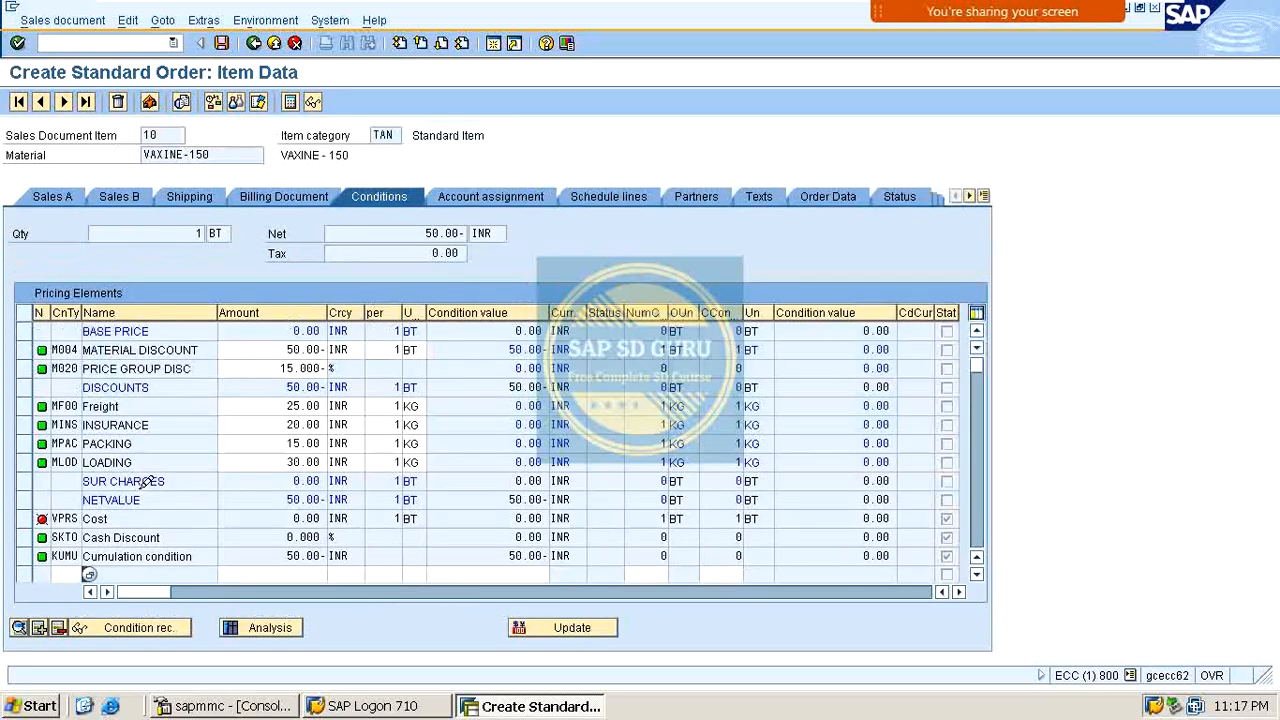
{"action": "double_click", "coordinate": [111, 500]}
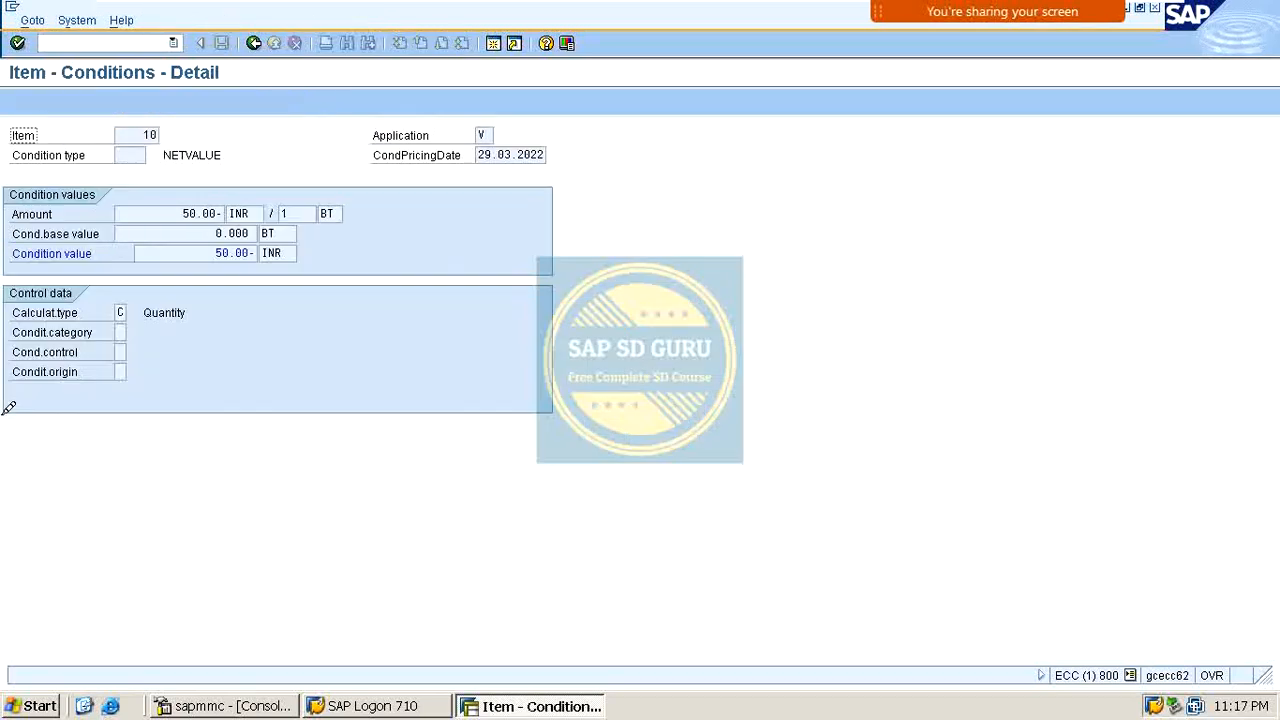
{"action": "left_click", "coordinate": [255, 42]}
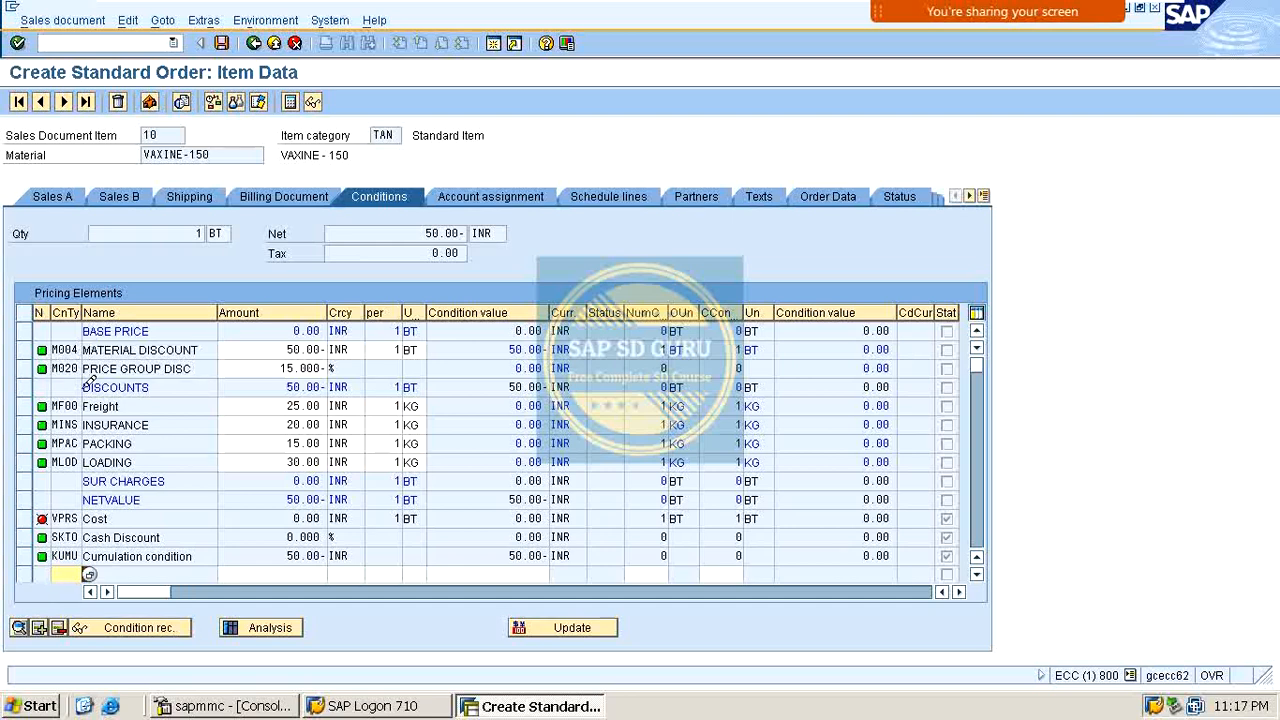
{"action": "key", "text": "alt+s"}
{"action": "key", "text": "Escape"}
{"action": "scroll", "coordinate": [325, 360], "scroll_direction": "down", "scroll_amount": 2}
{"action": "scroll", "coordinate": [315, 360], "scroll_direction": "down", "scroll_amount": 1}
{"action": "scroll", "coordinate": [305, 360], "scroll_direction": "up", "scroll_amount": 3}
{"action": "left_click", "coordinate": [66, 349]}
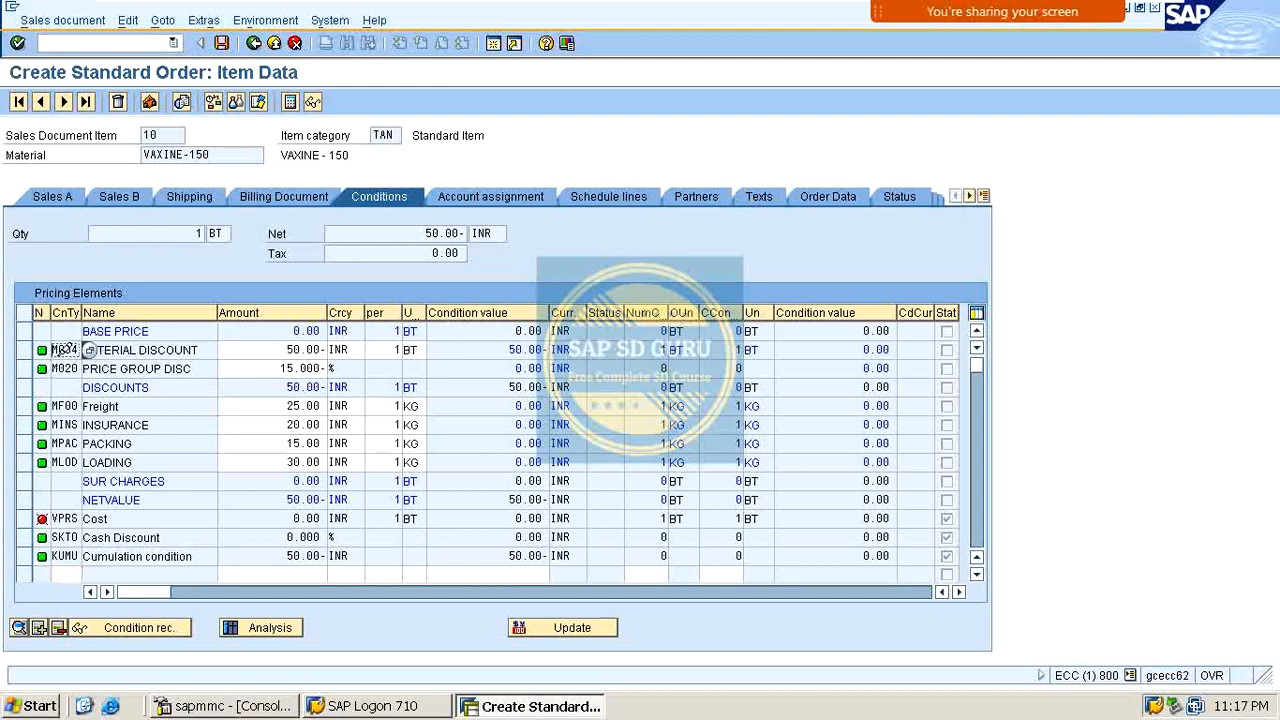
{"action": "left_click", "coordinate": [92, 380]}
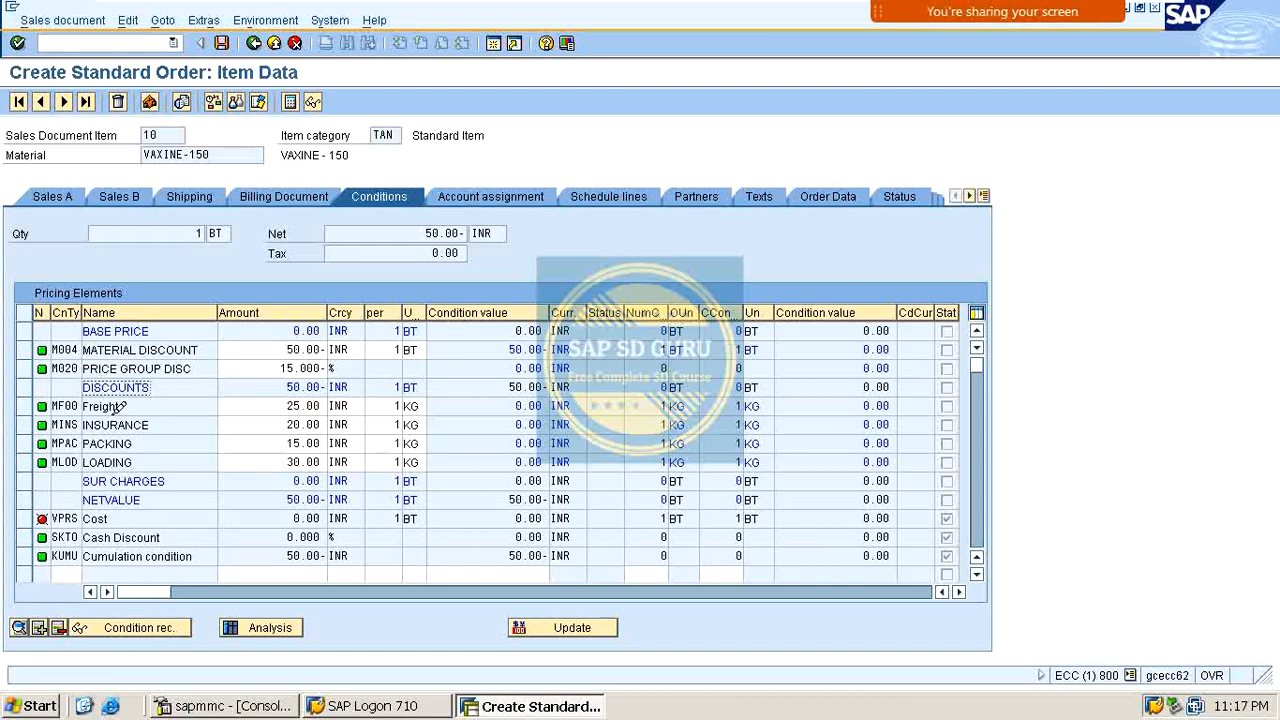
Open transaction VK11 for condition type MR00 with the Sales org./Material key combination.
{"action": "left_click", "coordinate": [104, 40]}
{"action": "type", "text": "/nvk11"}
{"action": "key", "text": "Return"}
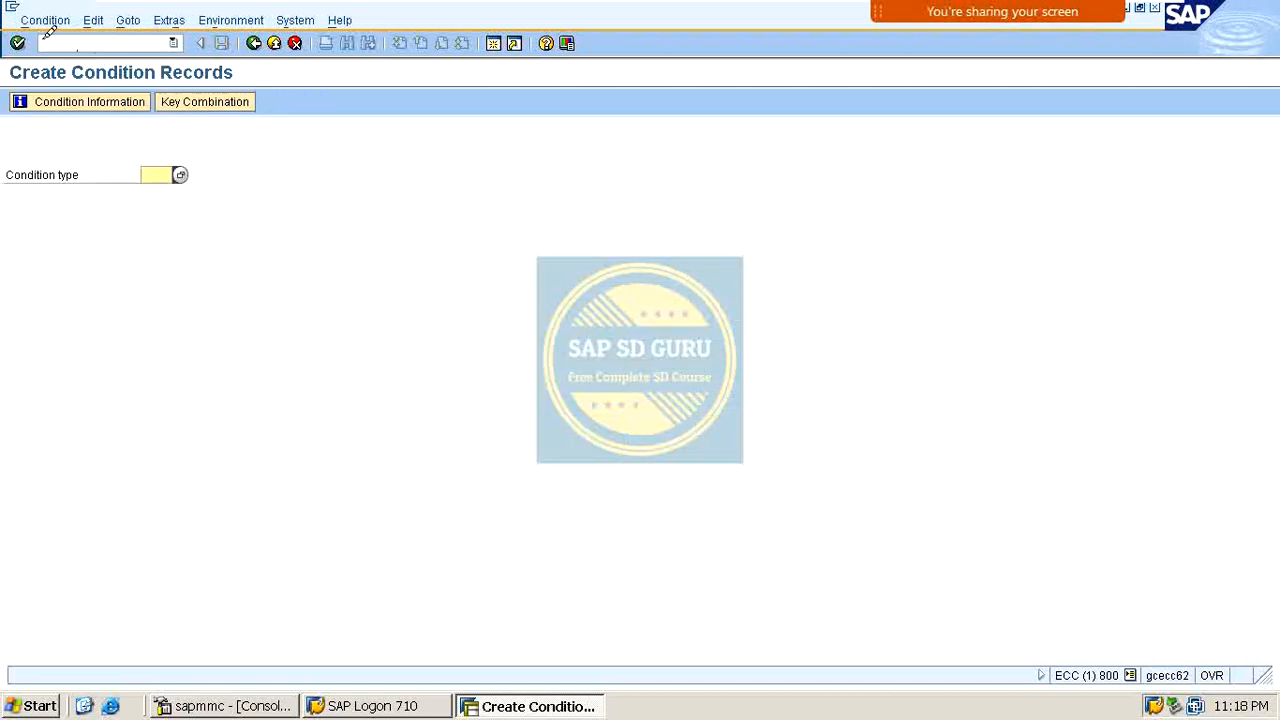
{"action": "type", "text": "mr00"}
{"action": "key", "text": "Return"}
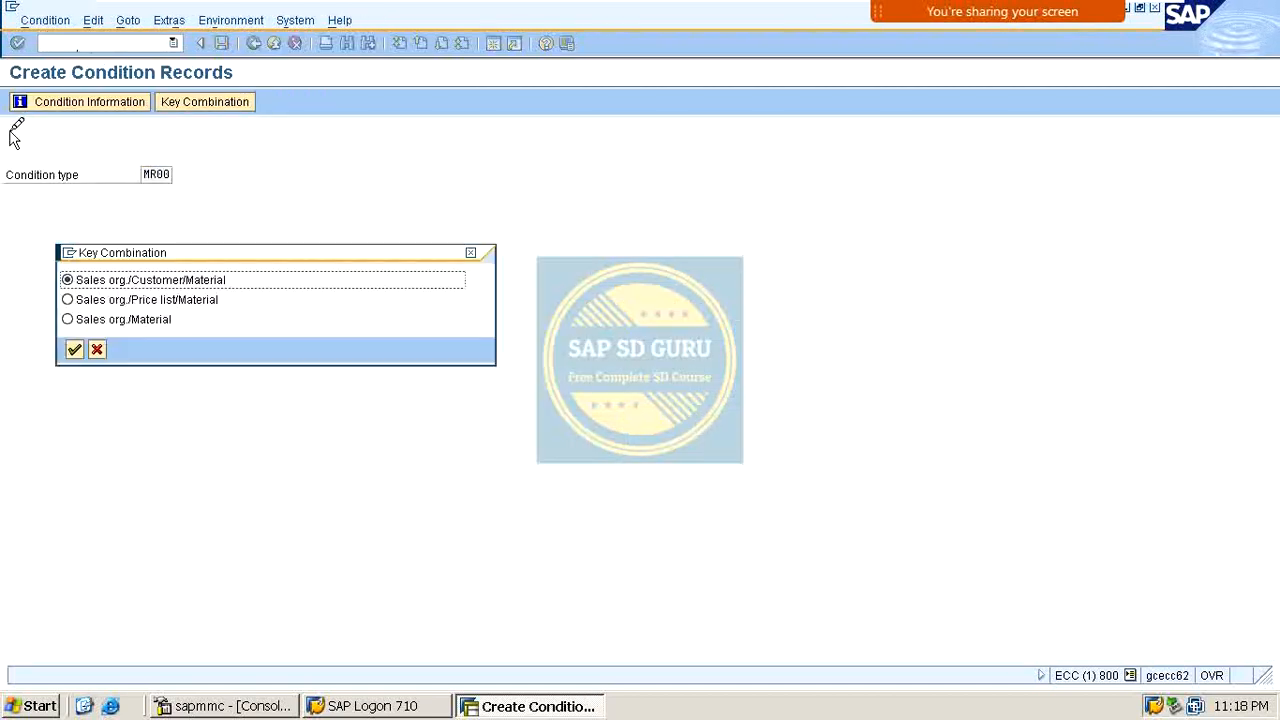
{"action": "left_click", "coordinate": [128, 316]}
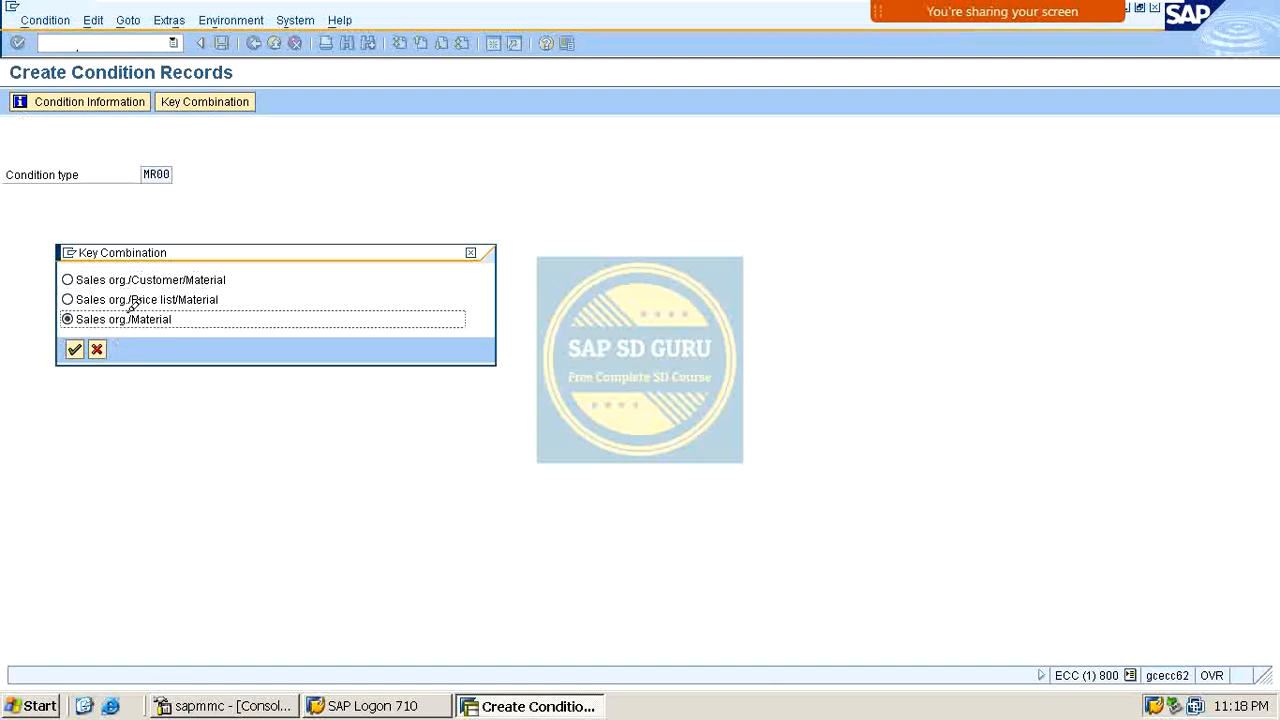
{"action": "key", "text": "Return"}
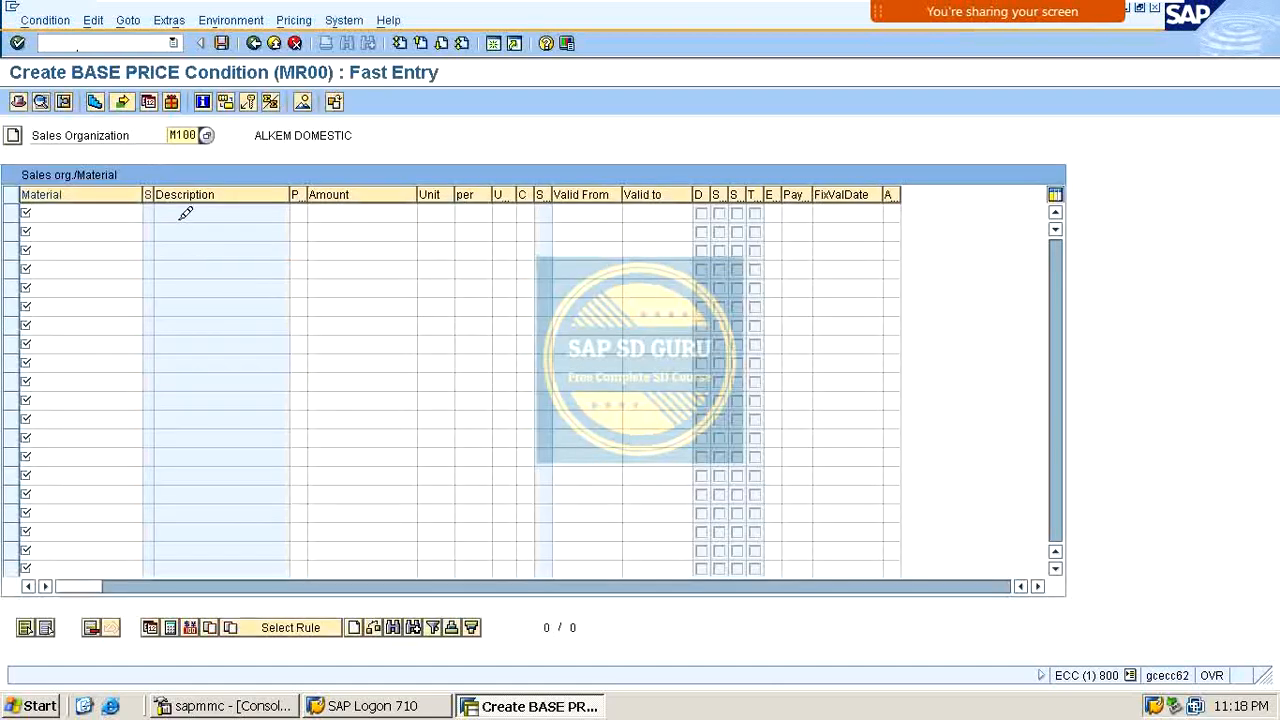
Enter a base price condition amount of 100 for material vaxine-201.
{"action": "left_click", "coordinate": [125, 211]}
{"action": "key", "text": "Return"}
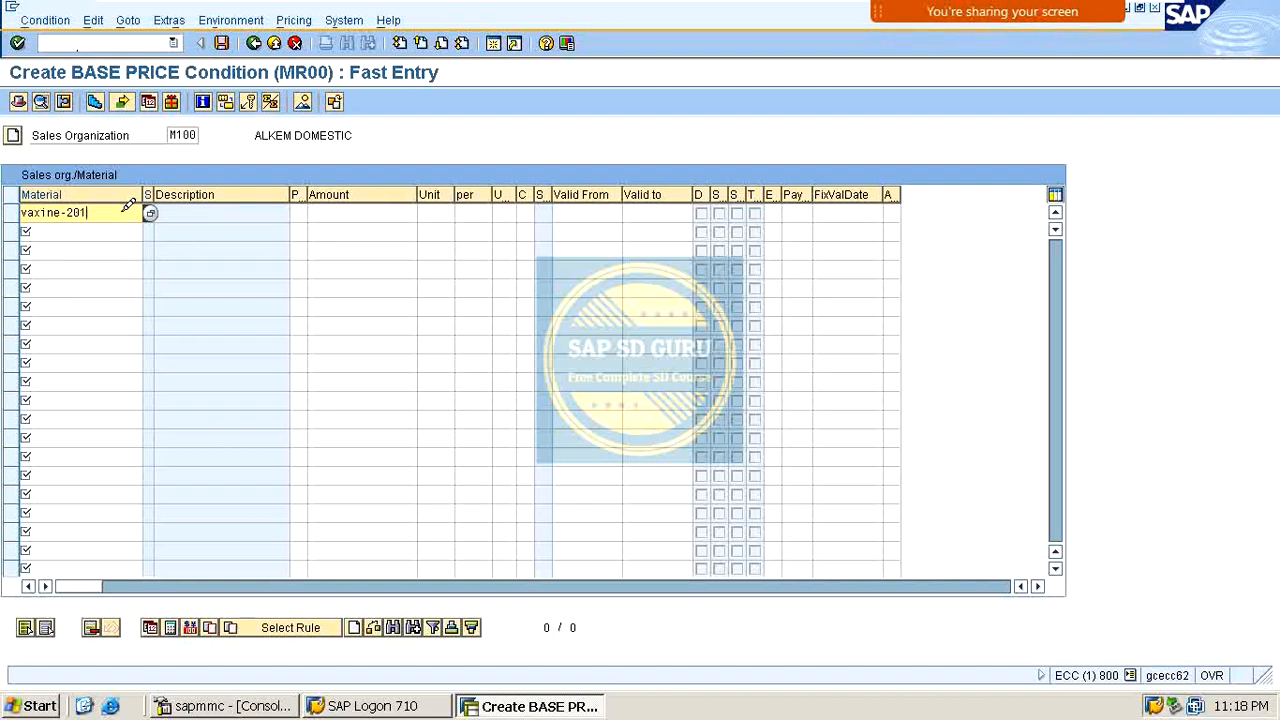
{"action": "key", "text": "Tab"}
{"action": "key", "text": "Return"}
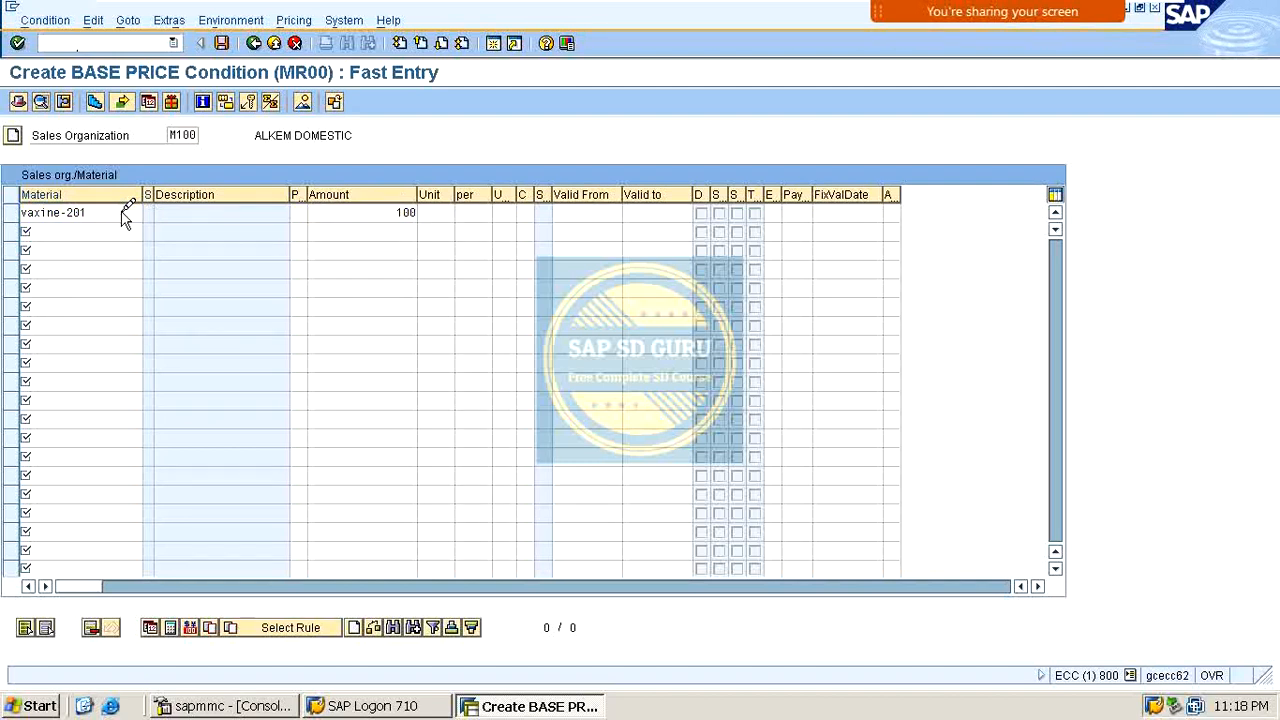
Add a base price amount of 100 for material vaxine-150 and save the condition records.
{"action": "key", "text": "Down"}
{"action": "key", "text": "Down"}
{"action": "key", "text": "Down"}
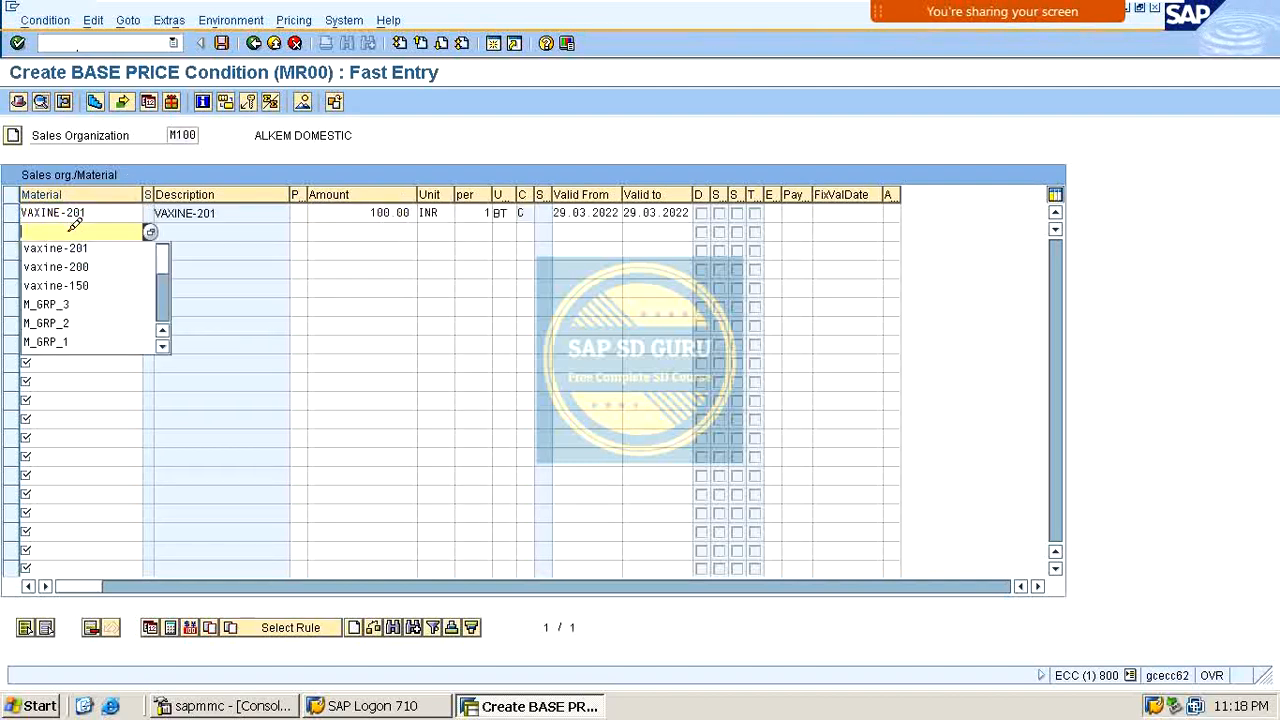
{"action": "key", "text": "Return"}
{"action": "key", "text": "Tab"}
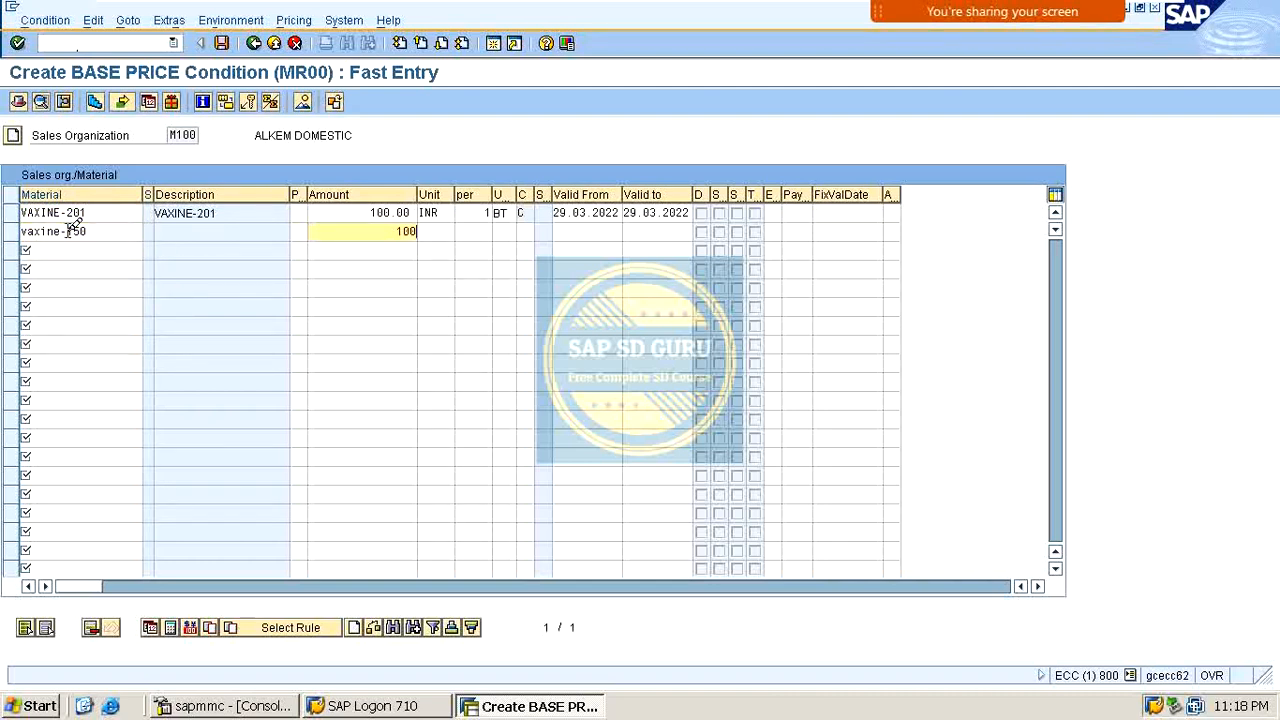
{"action": "key", "text": "Return"}
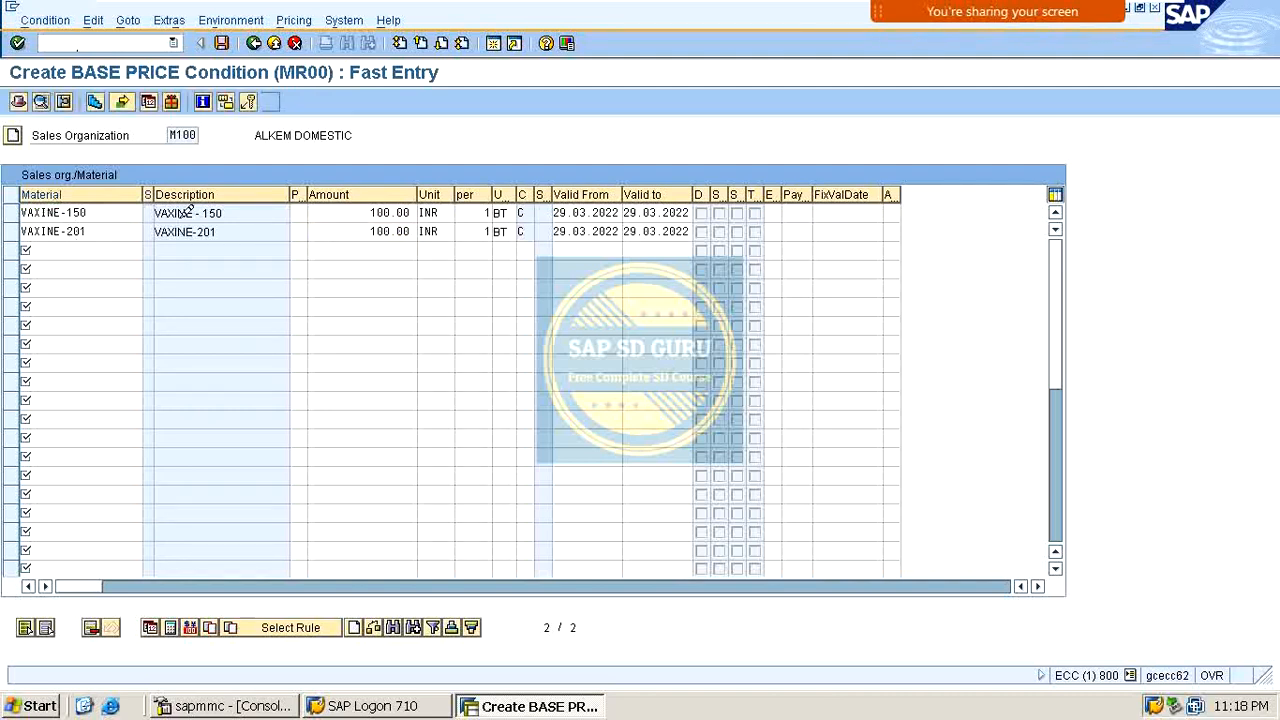
{"action": "key", "text": "ctrl+s"}
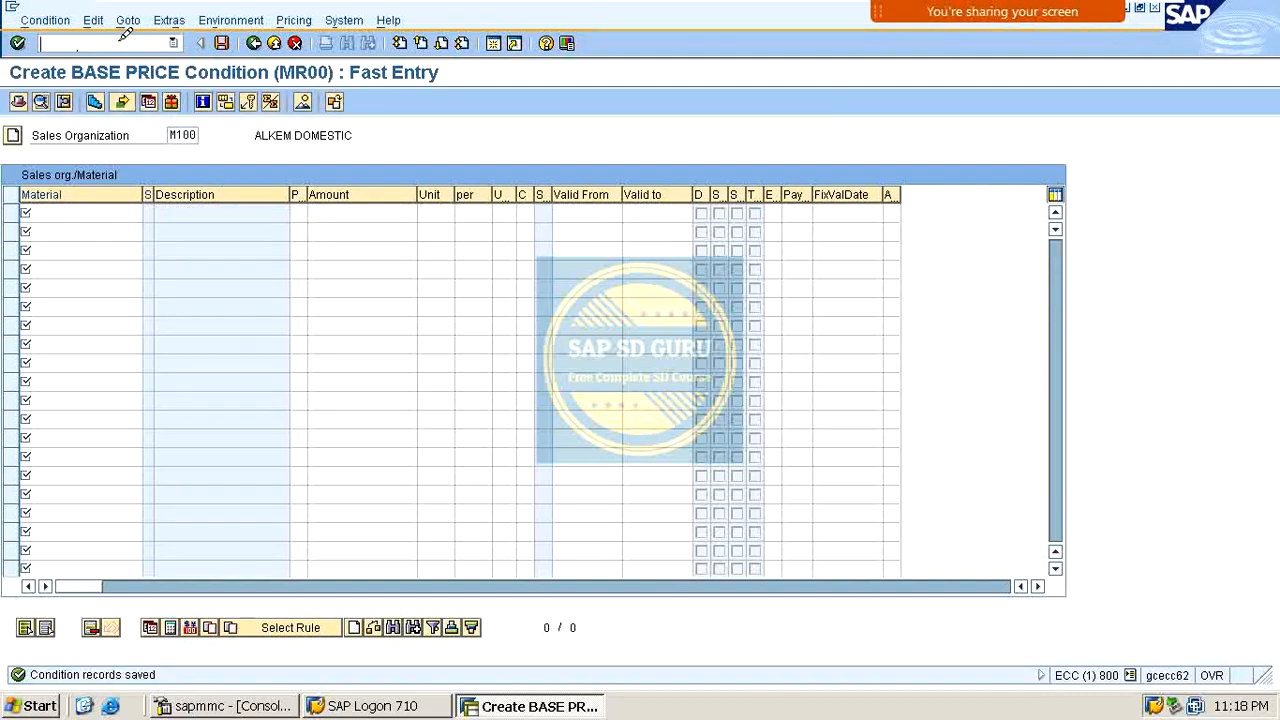
Start a new standard order of type OR with transaction VA01 and enter the customer number as sold-to party.
{"action": "left_click", "coordinate": [125, 35]}
{"action": "type", "text": "/nva01"}
{"action": "key", "text": "Return"}
{"action": "key", "text": "Return"}
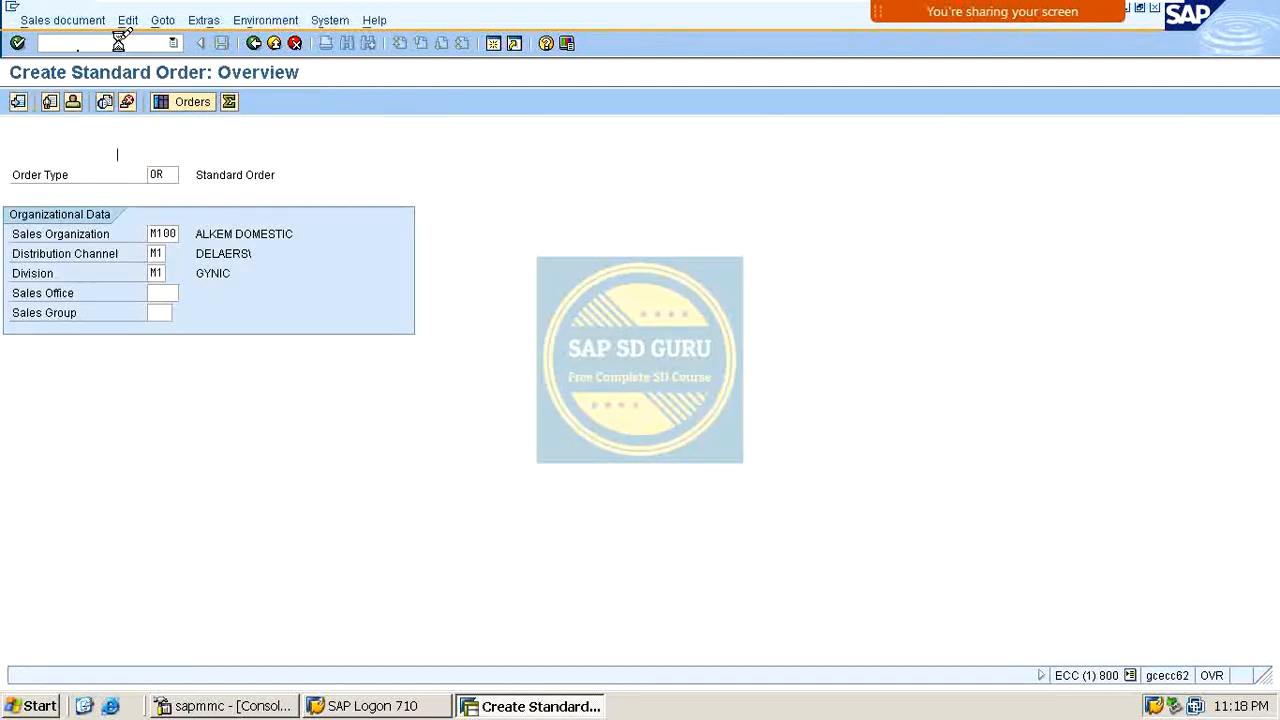
{"action": "type", "text": "66667"}
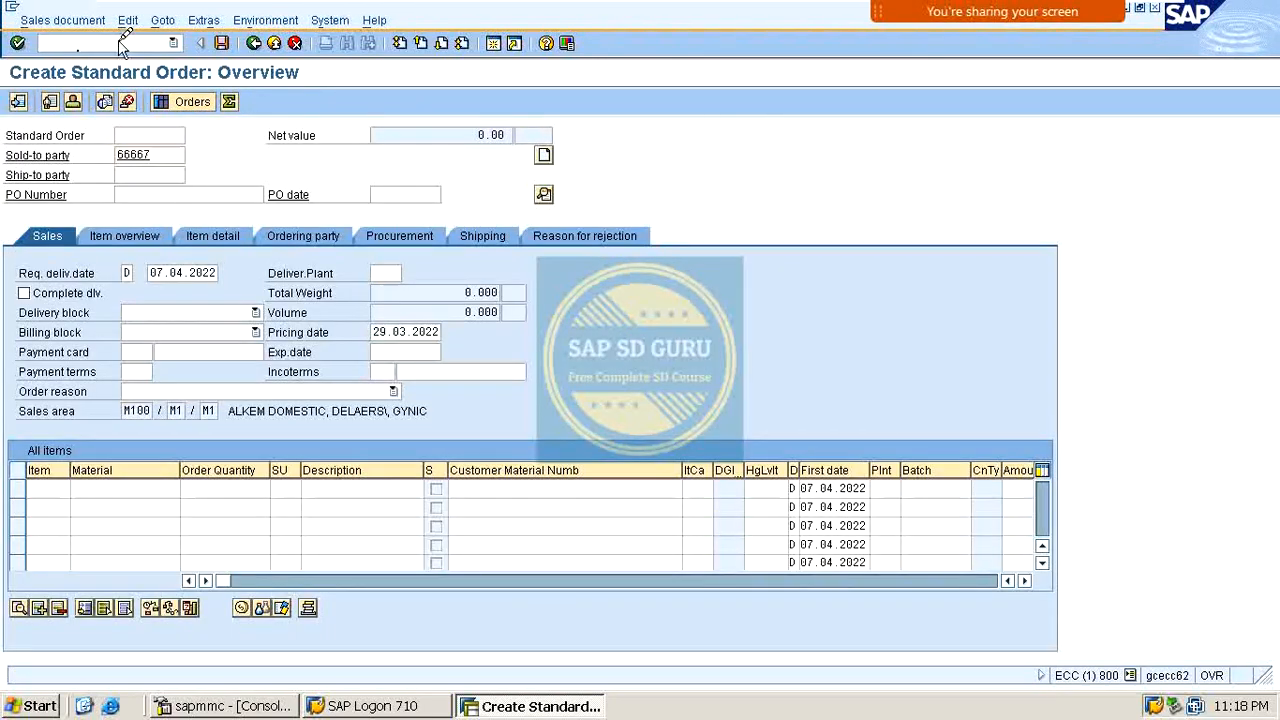
{"action": "key", "text": "Return"}
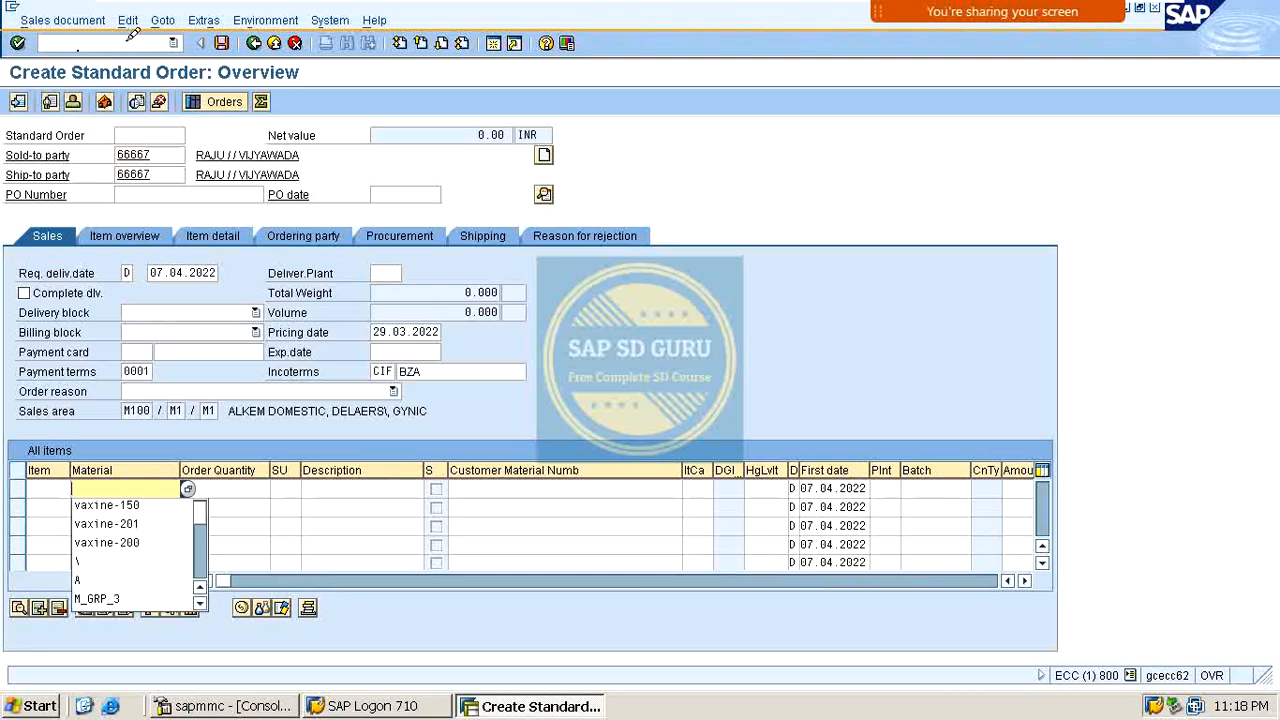
Add material vaxine-150 with an order quantity of 1 as the first order item.
{"action": "key", "text": "Down"}
{"action": "key", "text": "Return"}
{"action": "key", "text": "Tab"}
{"action": "type", "text": "1"}
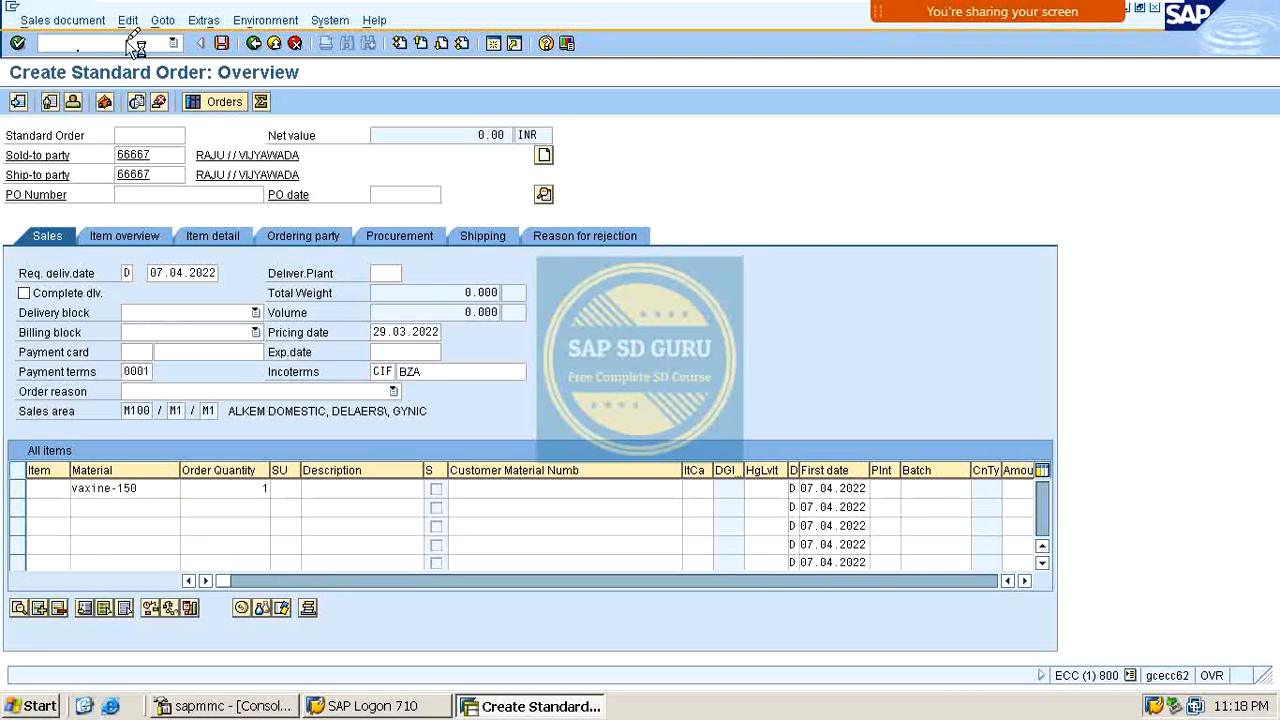
{"action": "key", "text": "Return"}
Open the pricing conditions of the VAXINE-150 item and examine discount conditions M004 and M020.
{"action": "double_click", "coordinate": [262, 487]}
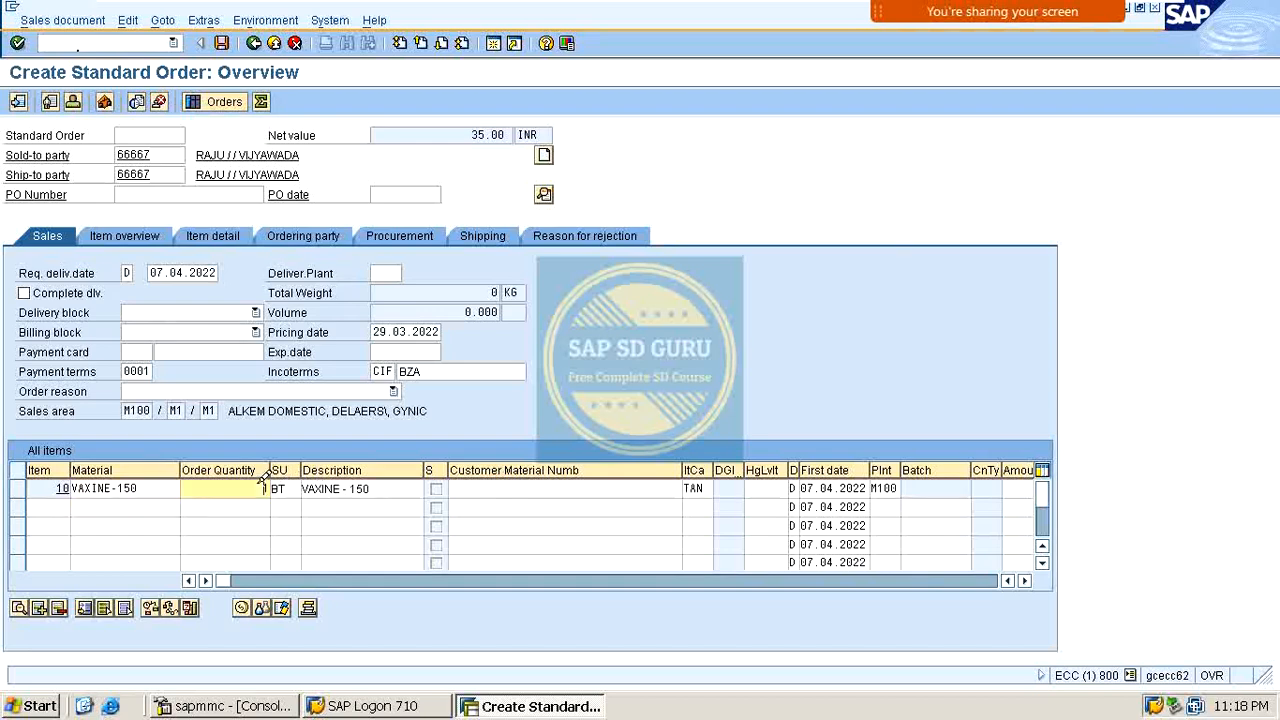
{"action": "left_click", "coordinate": [401, 195]}
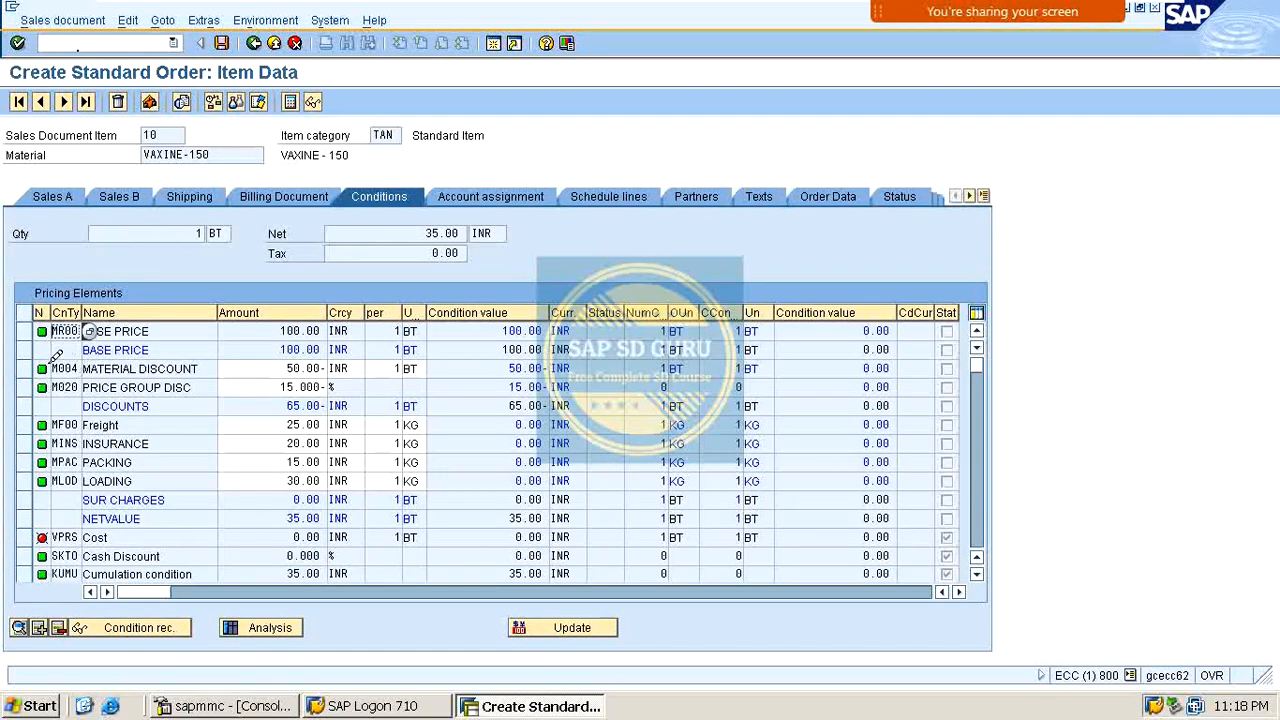
{"action": "left_click_drag", "start_coordinate": [56, 368], "coordinate": [157, 351]}
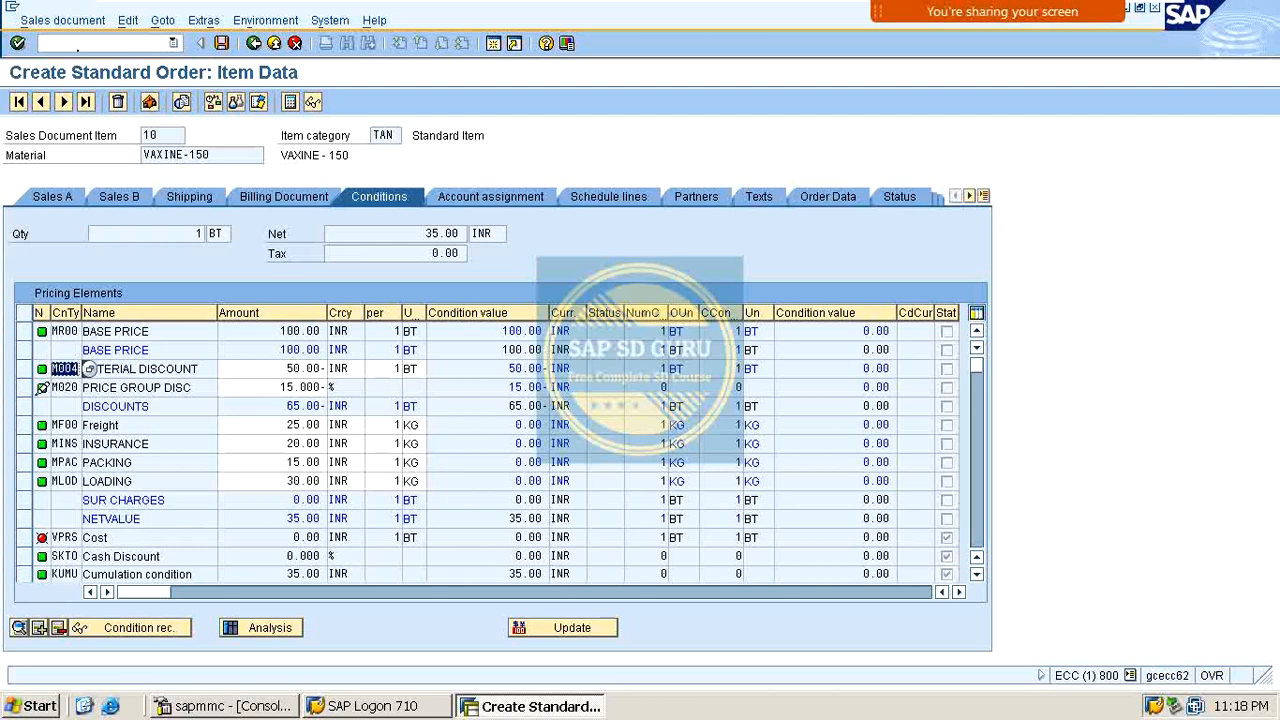
{"action": "left_click_drag", "start_coordinate": [62, 386], "coordinate": [222, 380]}
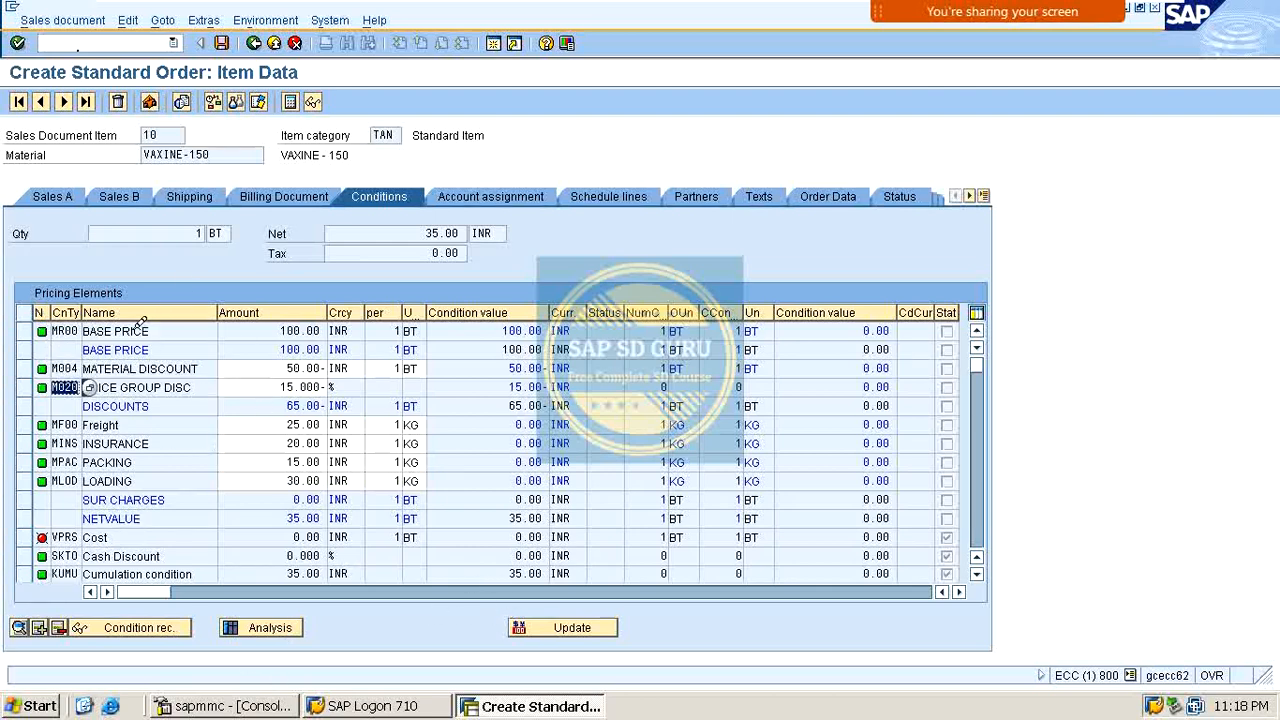
Open the control data of pricing procedure MR0000 in transaction V/08.
{"action": "left_click", "coordinate": [133, 38]}
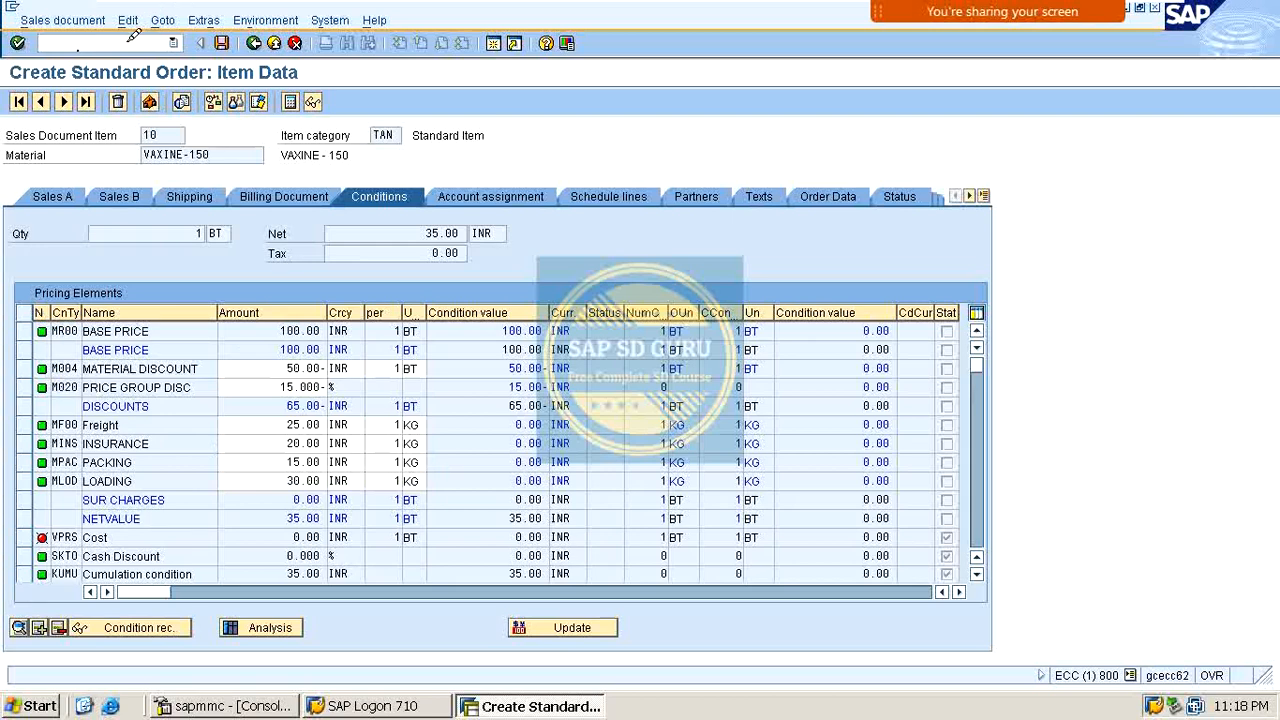
{"action": "type", "text": "/nv/08"}
{"action": "key", "text": "Return"}
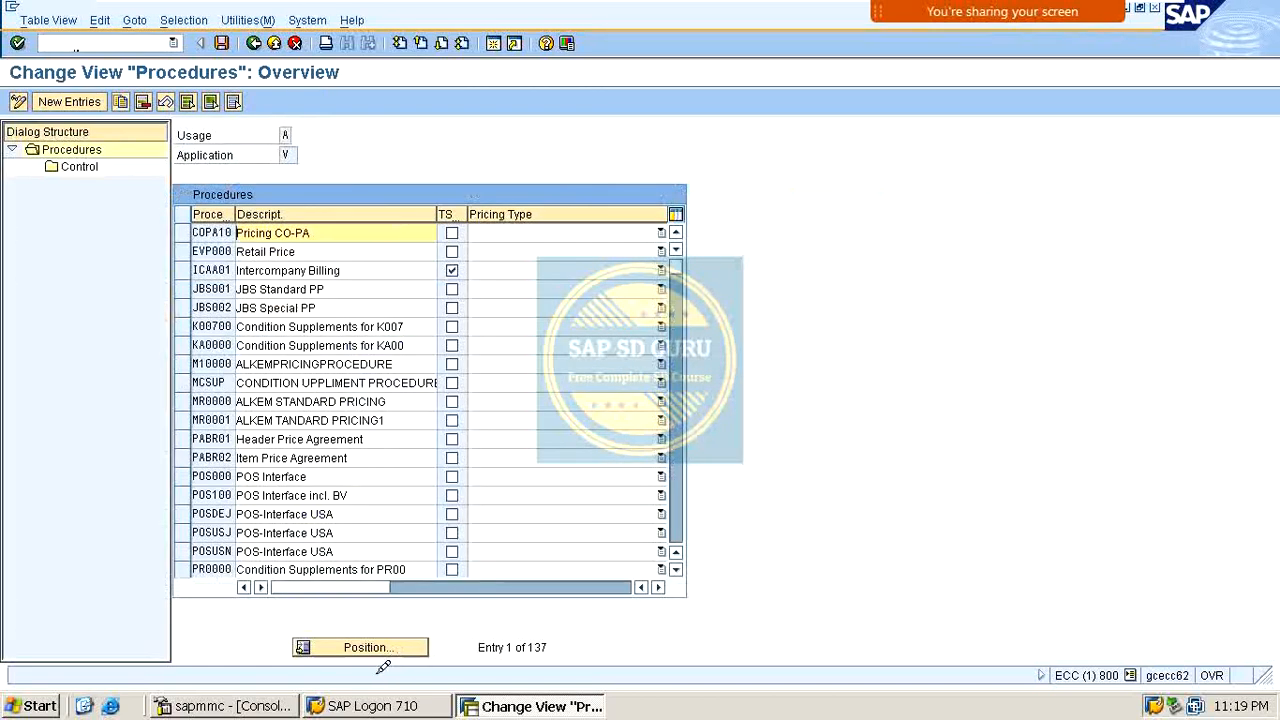
{"action": "left_click", "coordinate": [413, 648]}
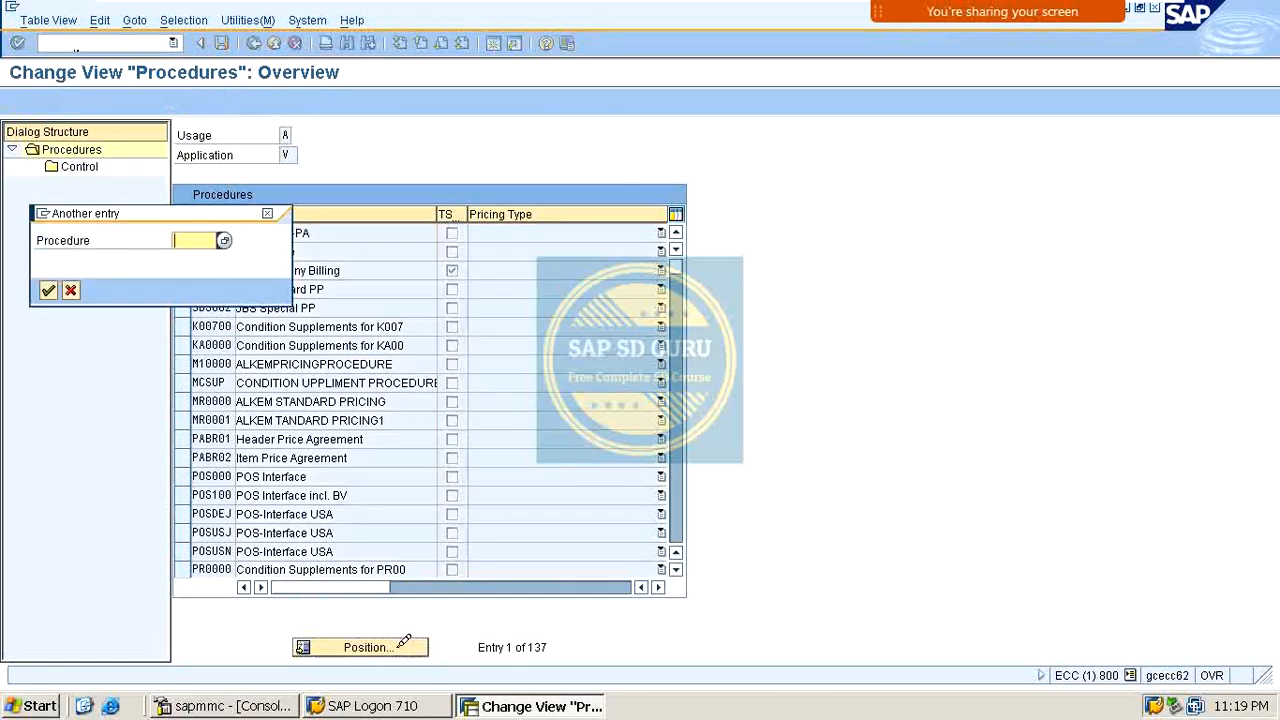
{"action": "key", "text": "Down"}
{"action": "key", "text": "Down"}
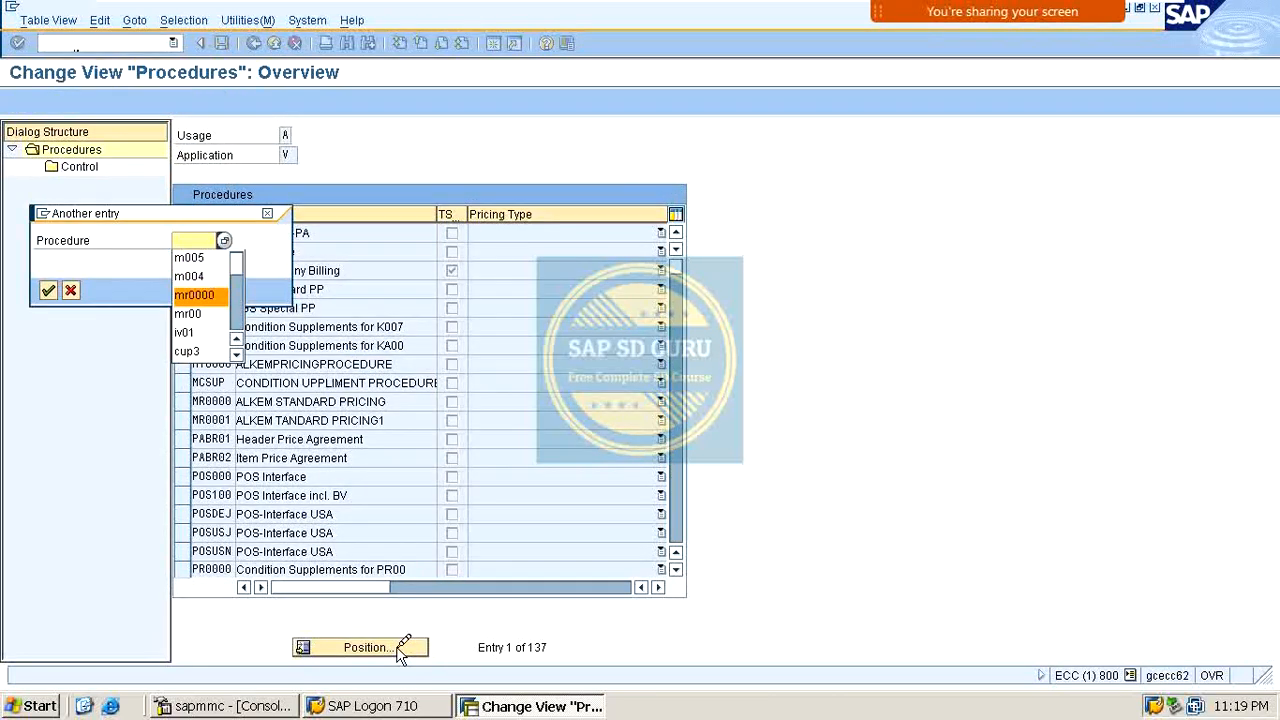
{"action": "key", "text": "Return"}
{"action": "key", "text": "Return"}
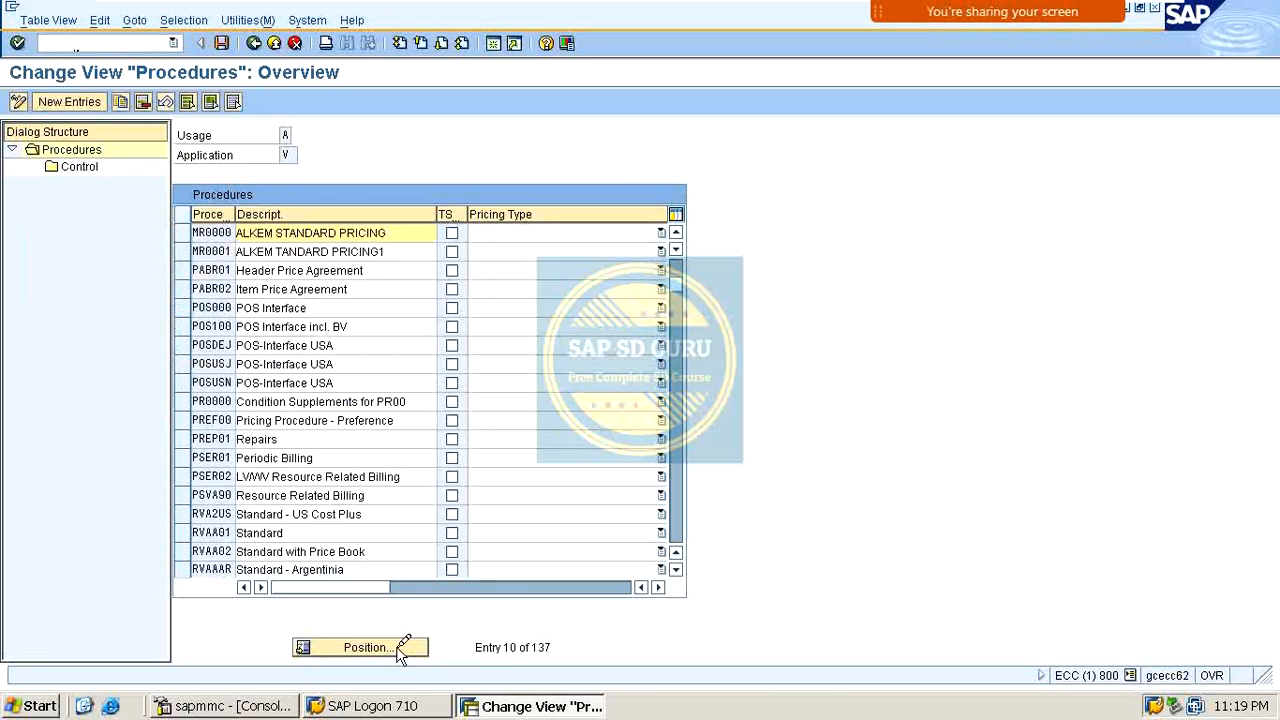
{"action": "double_click", "coordinate": [205, 231]}
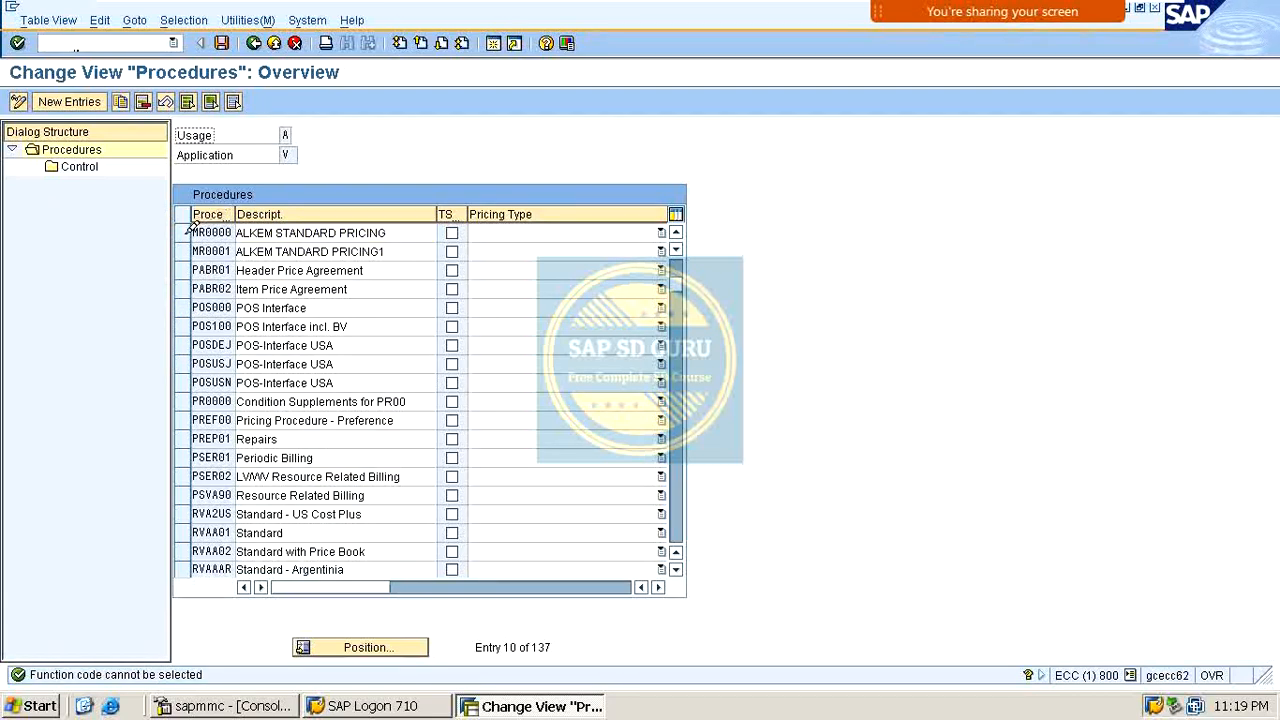
{"action": "left_click", "coordinate": [185, 232]}
{"action": "double_click", "coordinate": [79, 166]}
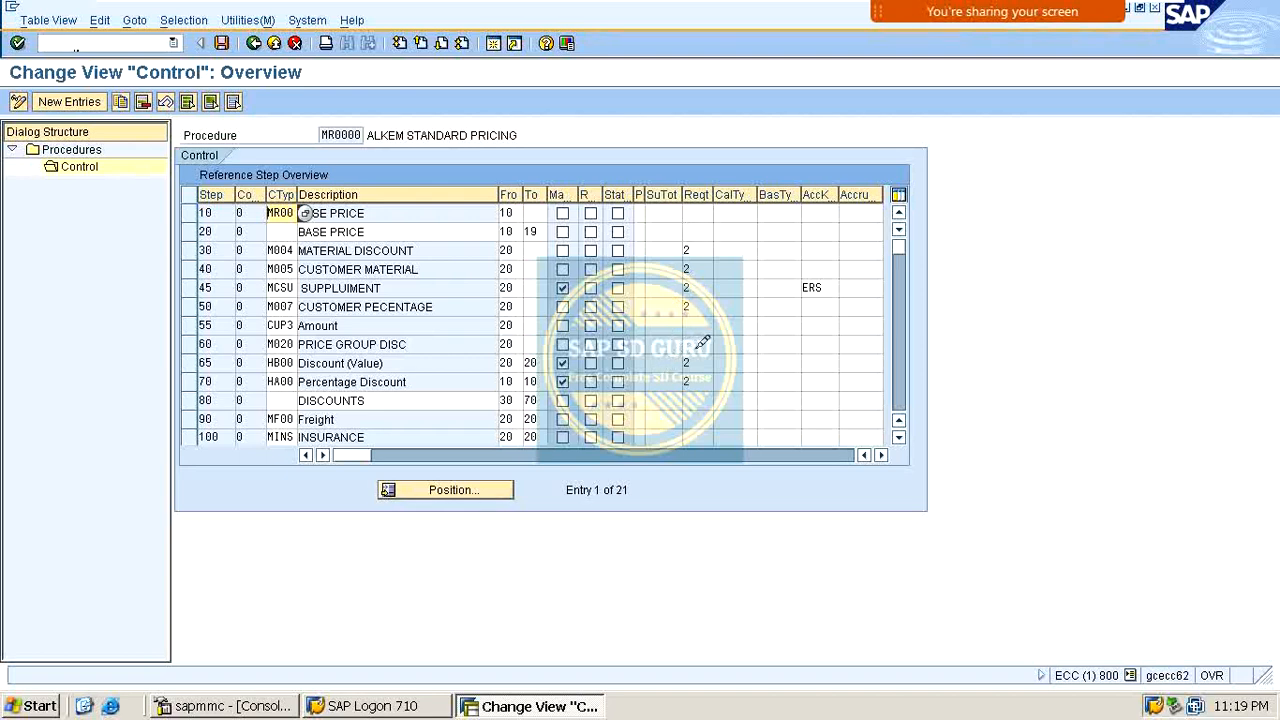
Set requirement 2 for the M020 PRICE GROUP DISC step and save the procedure to the customizing request.
{"action": "type", "text": "2"}
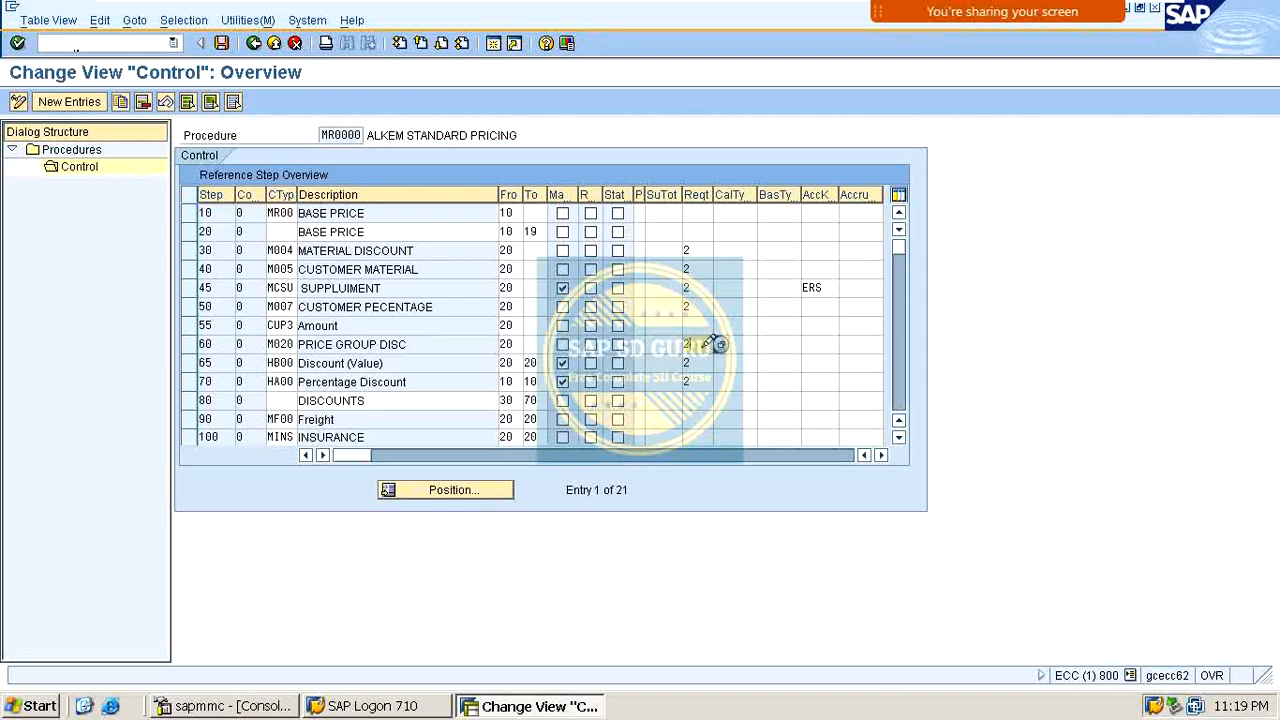
{"action": "key", "text": "Return"}
{"action": "key", "text": "ctrl+s"}
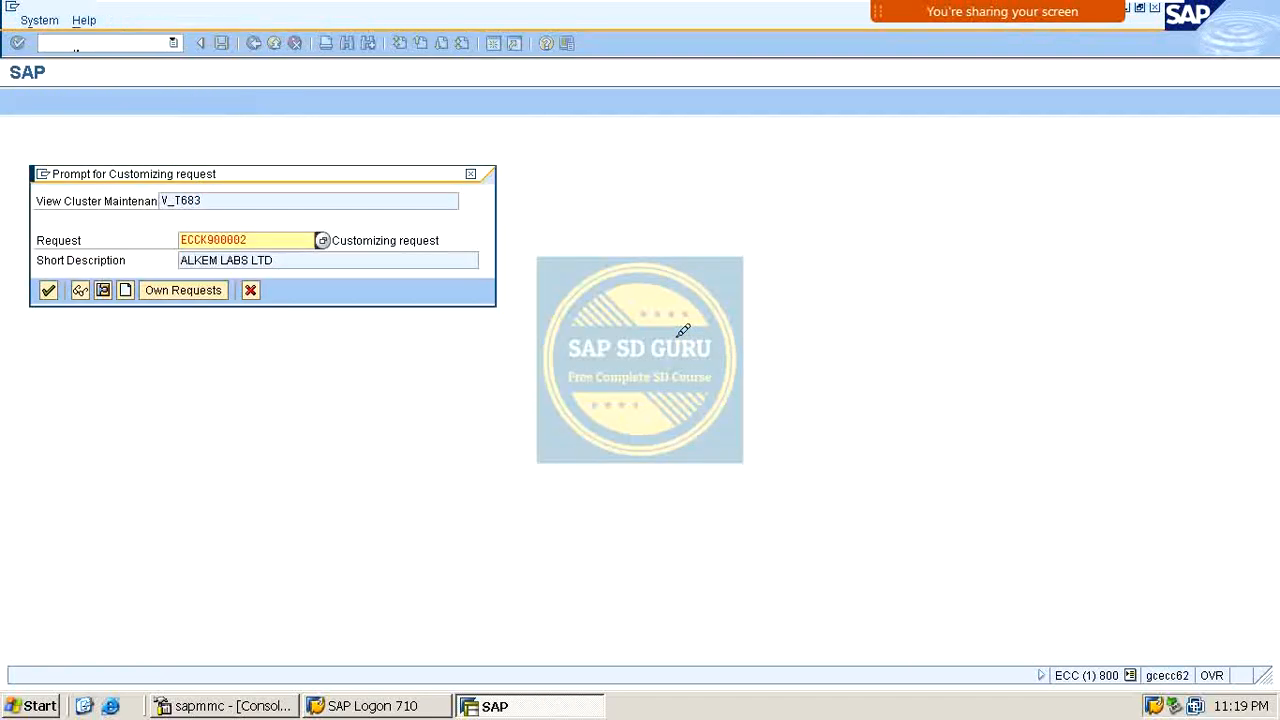
{"action": "left_click", "coordinate": [48, 290]}
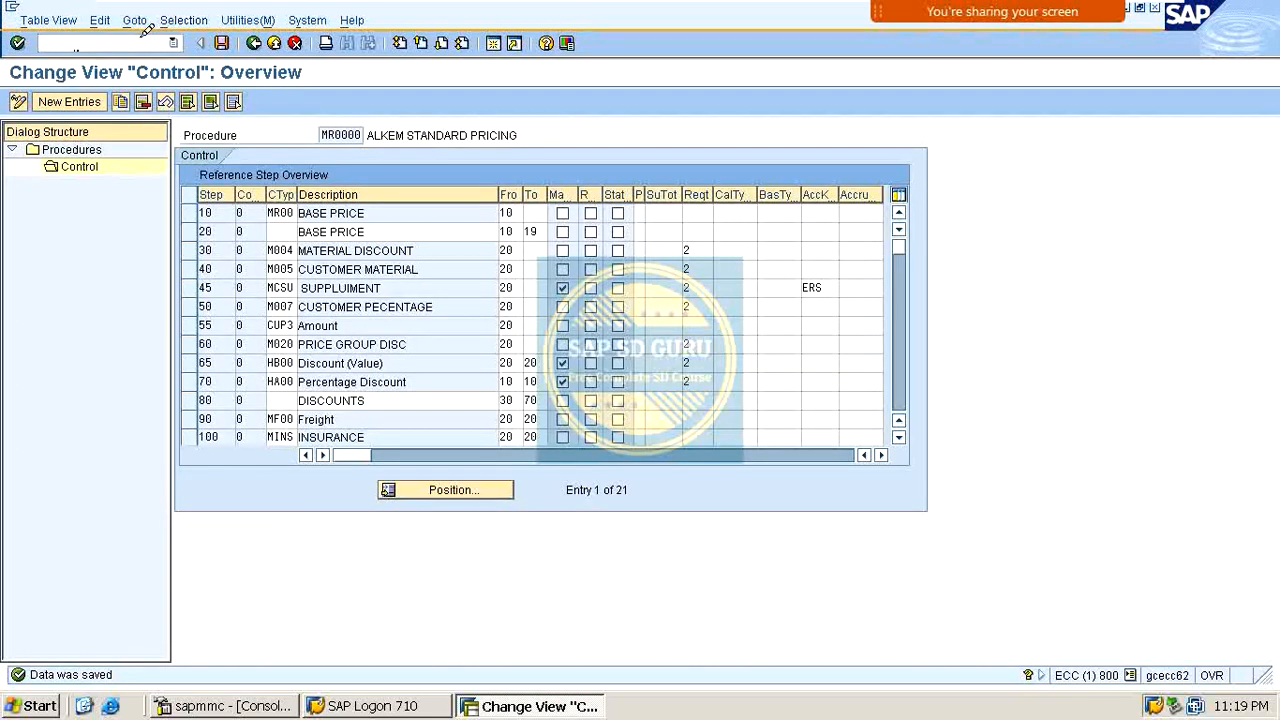
Create another standard order with transaction VA01, entering the customer number as sold-to party.
{"action": "type", "text": "/nva01"}
{"action": "key", "text": "Return"}
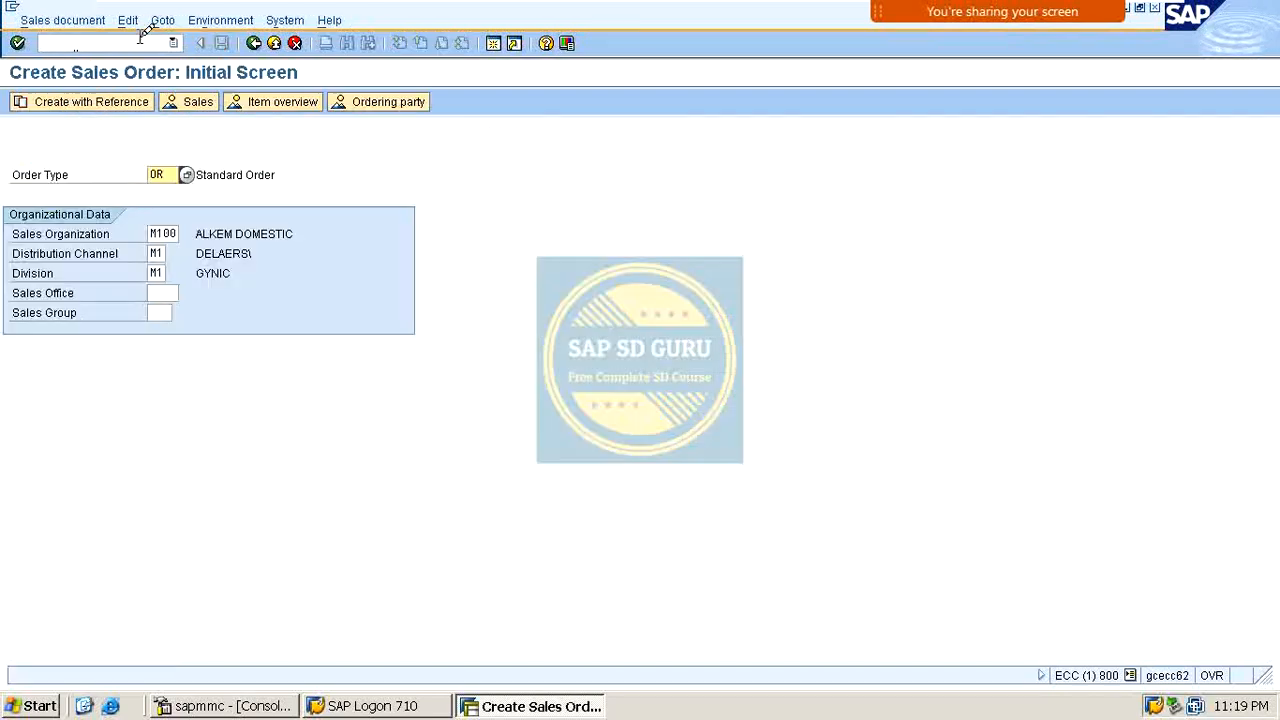
{"action": "key", "text": "Return"}
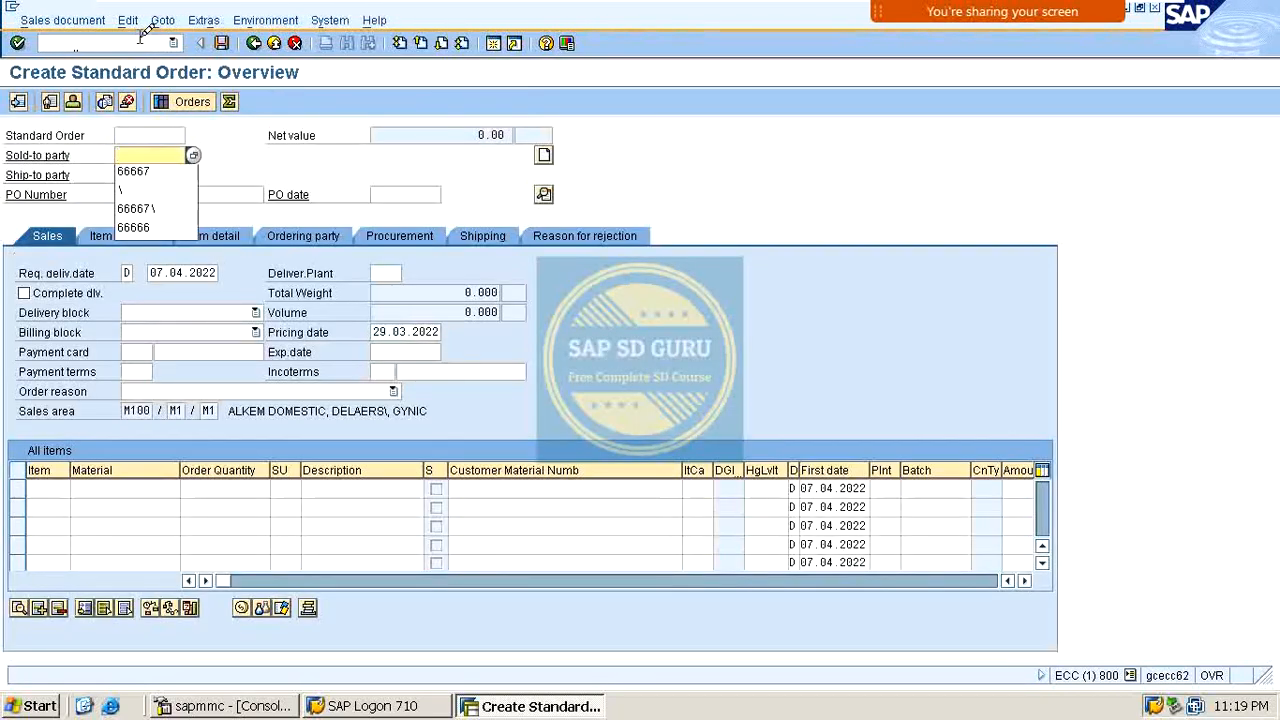
{"action": "key", "text": "Down"}
{"action": "key", "text": "Return"}
{"action": "key", "text": "Return"}
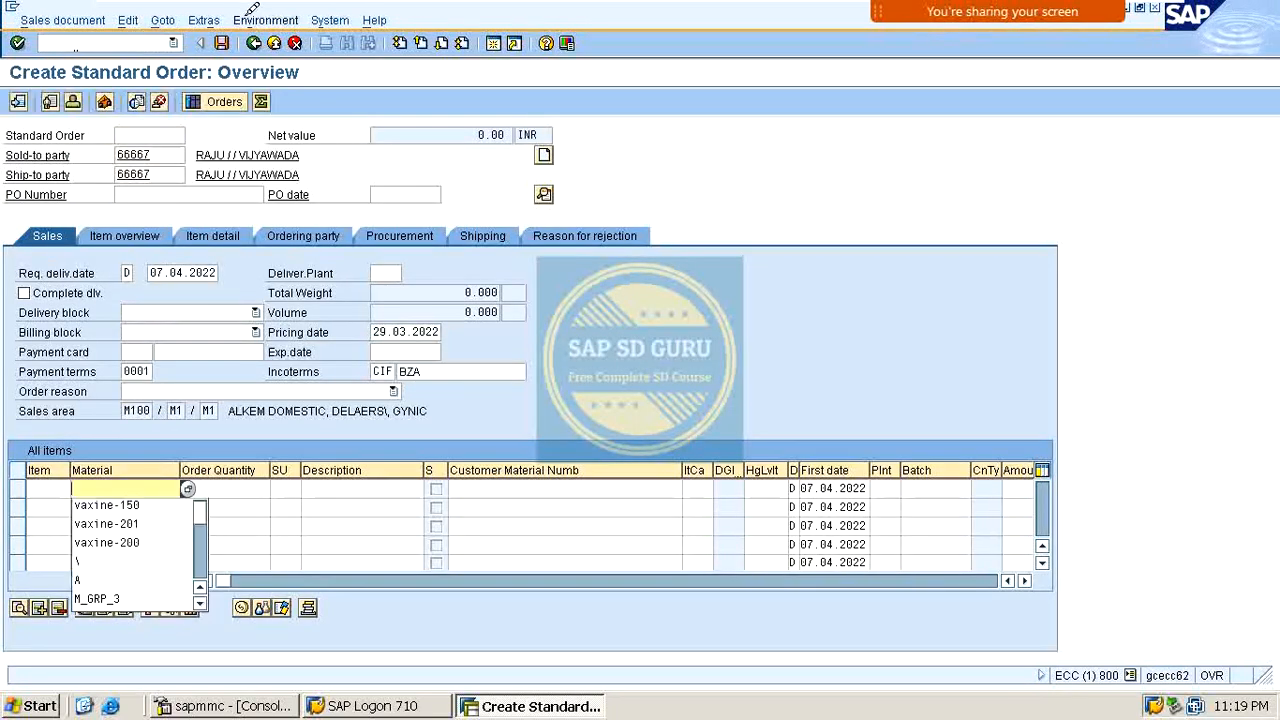
Add material vaxine-150 with quantity 1 to the order and display the item's pricing conditions.
{"action": "key", "text": "Down"}
{"action": "key", "text": "Return"}
{"action": "key", "text": "Tab"}
{"action": "type", "text": "1"}
{"action": "key", "text": "Return"}
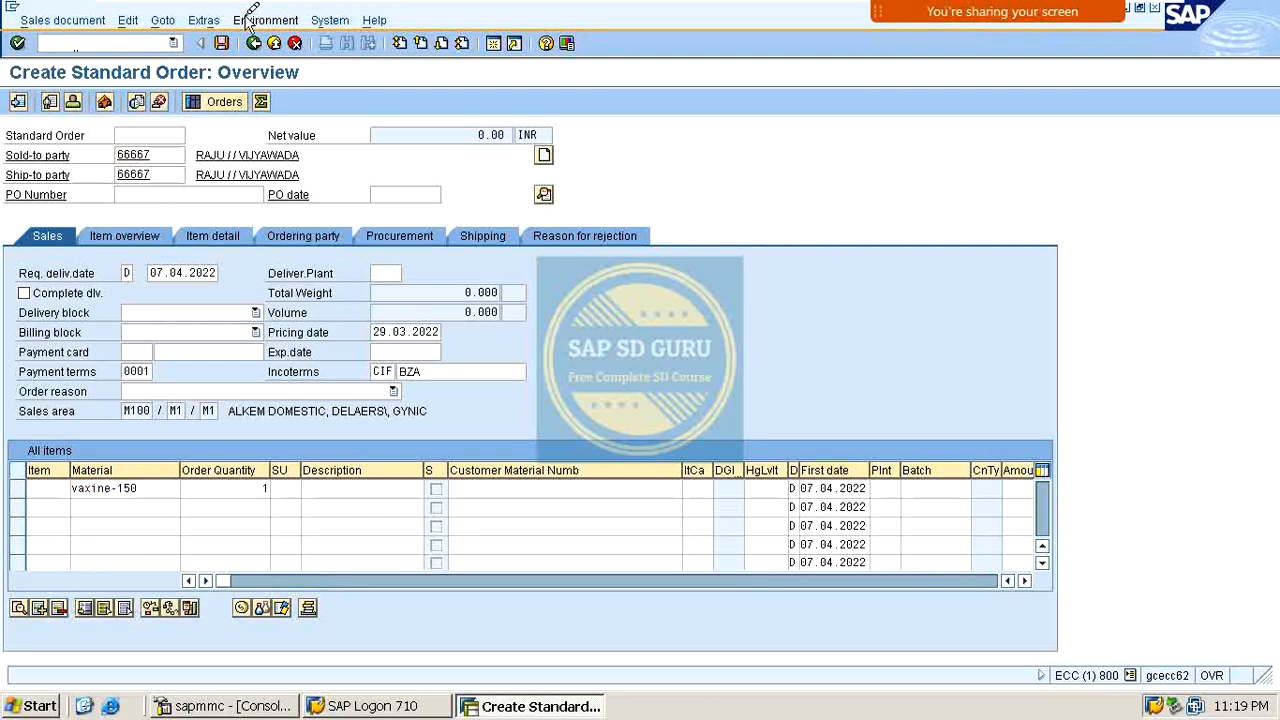
{"action": "double_click", "coordinate": [134, 487]}
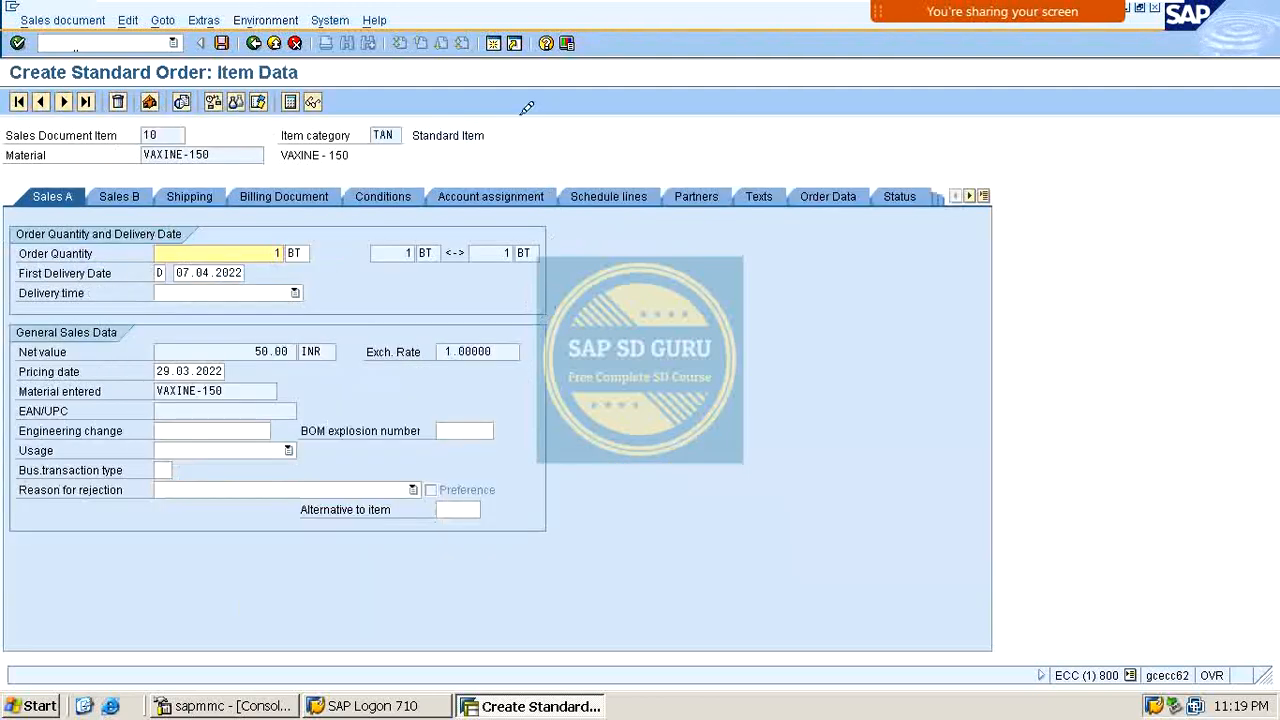
{"action": "left_click", "coordinate": [392, 196]}
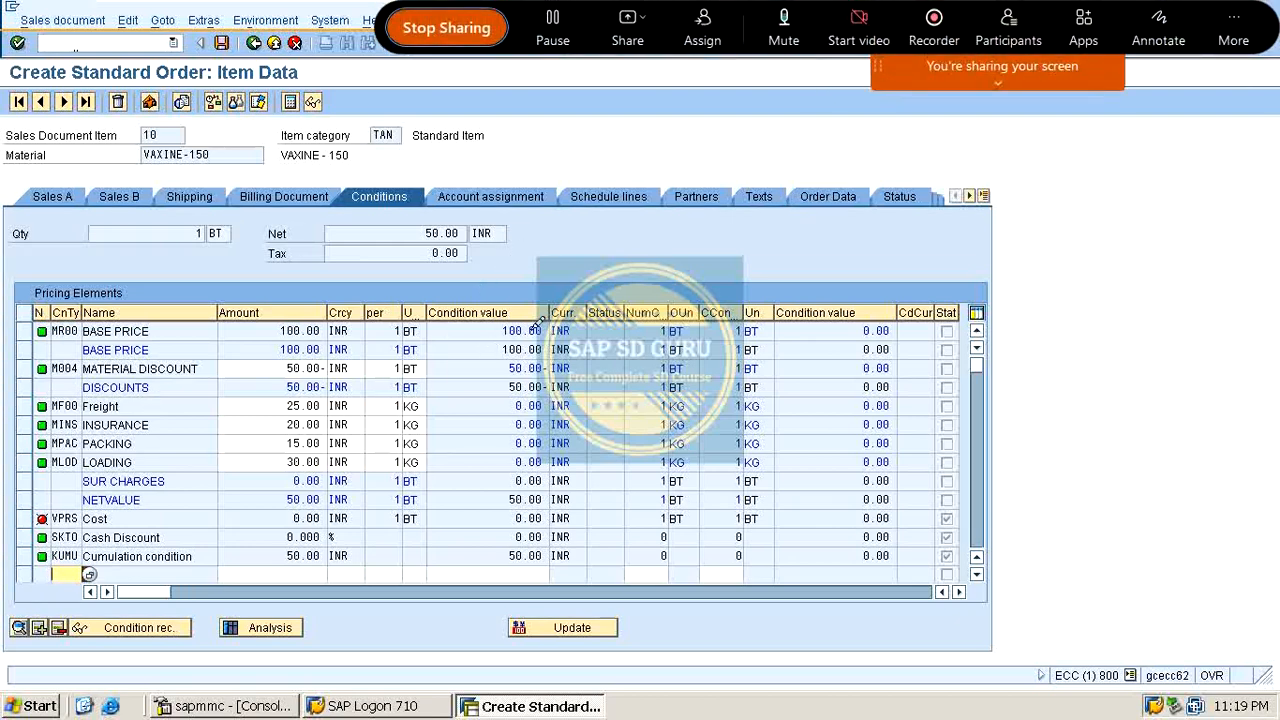
Start annotating the shared screen and draw a ticked checkbox with an underlined M004 label beside it.
{"action": "left_click", "coordinate": [1158, 28]}
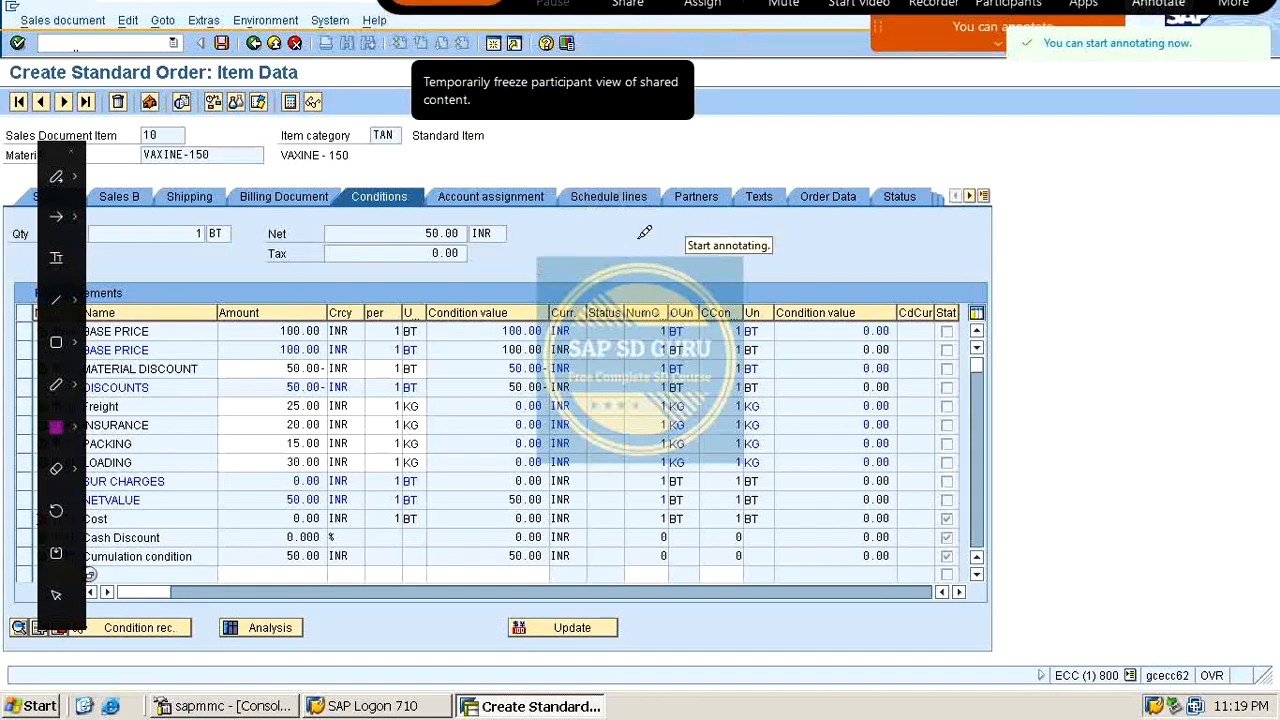
{"action": "mouse_move", "coordinate": [572, 240]}
{"action": "left_mouse_down"}
{"action": "mouse_move", "coordinate": [557, 302]}
{"action": "mouse_move", "coordinate": [662, 264]}
{"action": "mouse_move", "coordinate": [572, 234]}
{"action": "left_mouse_up"}
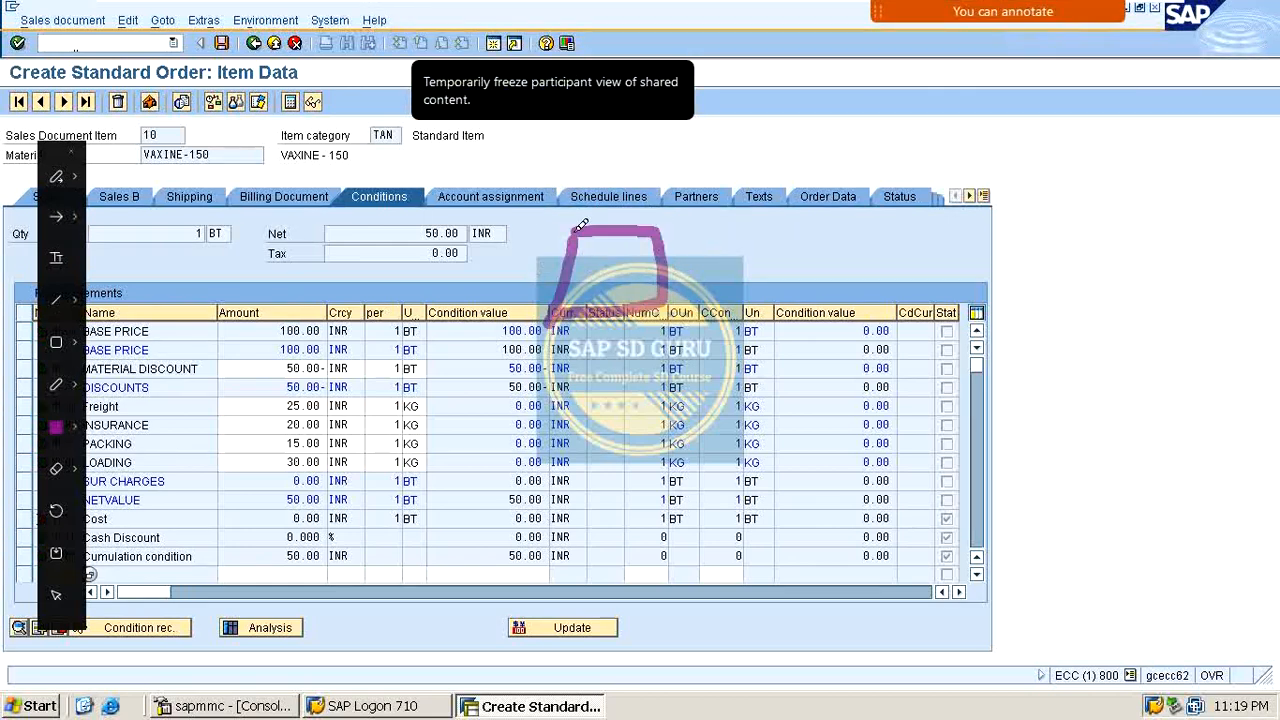
{"action": "left_click_drag", "start_coordinate": [518, 272], "coordinate": [714, 164]}
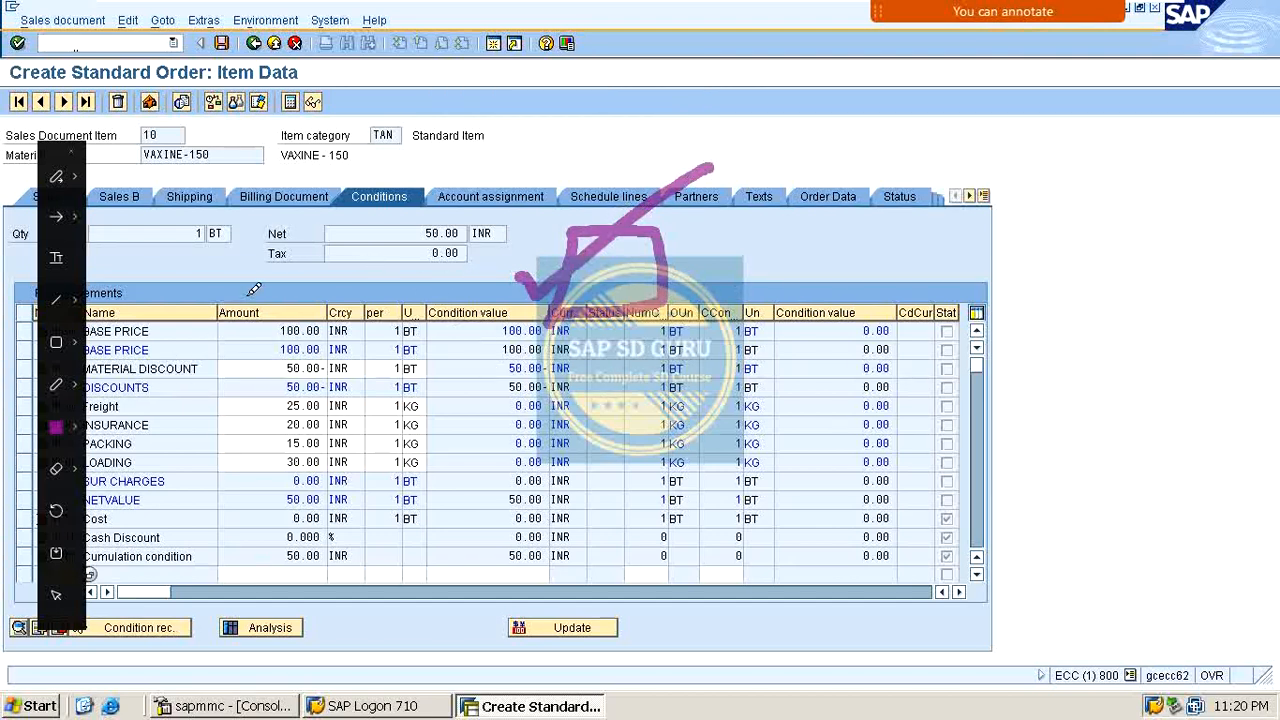
{"action": "mouse_move", "coordinate": [275, 293]}
{"action": "left_mouse_down"}
{"action": "mouse_move", "coordinate": [350, 250]}
{"action": "mouse_move", "coordinate": [390, 262]}
{"action": "mouse_move", "coordinate": [470, 236]}
{"action": "mouse_move", "coordinate": [524, 285]}
{"action": "left_mouse_up"}
{"action": "left_click_drag", "start_coordinate": [271, 369], "coordinate": [541, 308]}
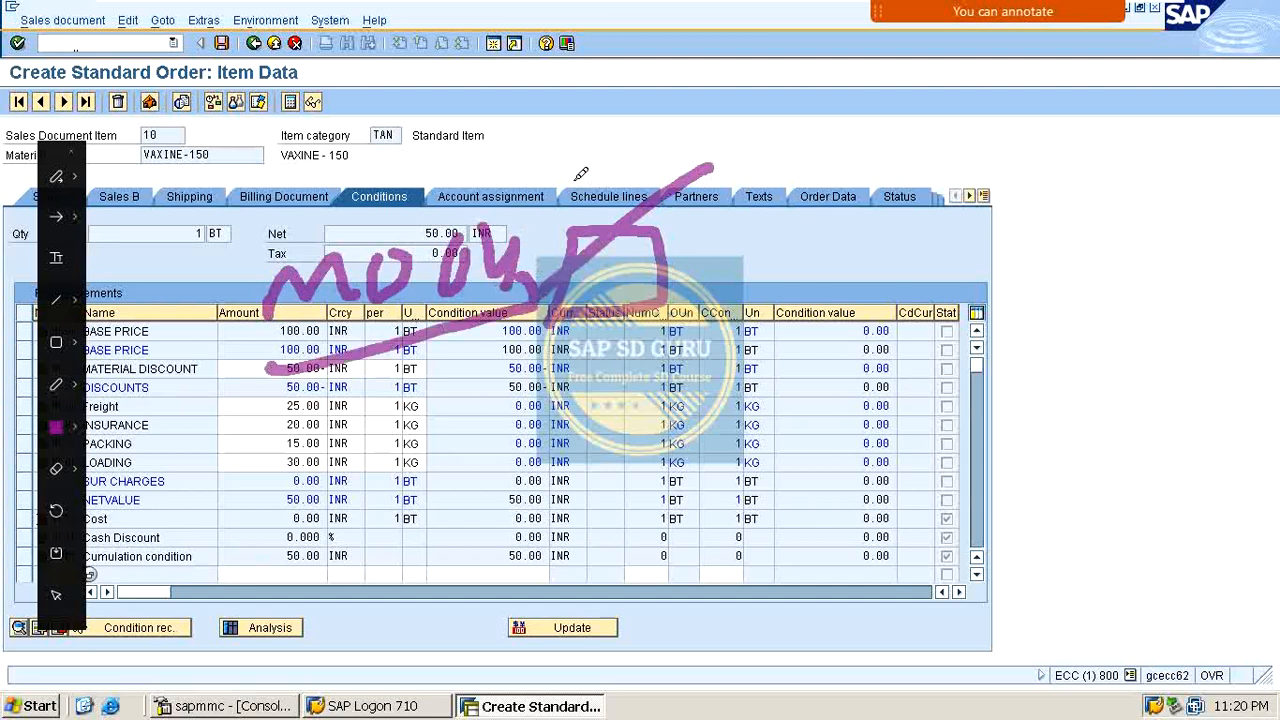
Draw two column dividers and a row line around the M004 sketch, adding a dash and a 2 to each row.
{"action": "left_click_drag", "start_coordinate": [551, 174], "coordinate": [492, 508]}
{"action": "left_click_drag", "start_coordinate": [752, 170], "coordinate": [682, 558]}
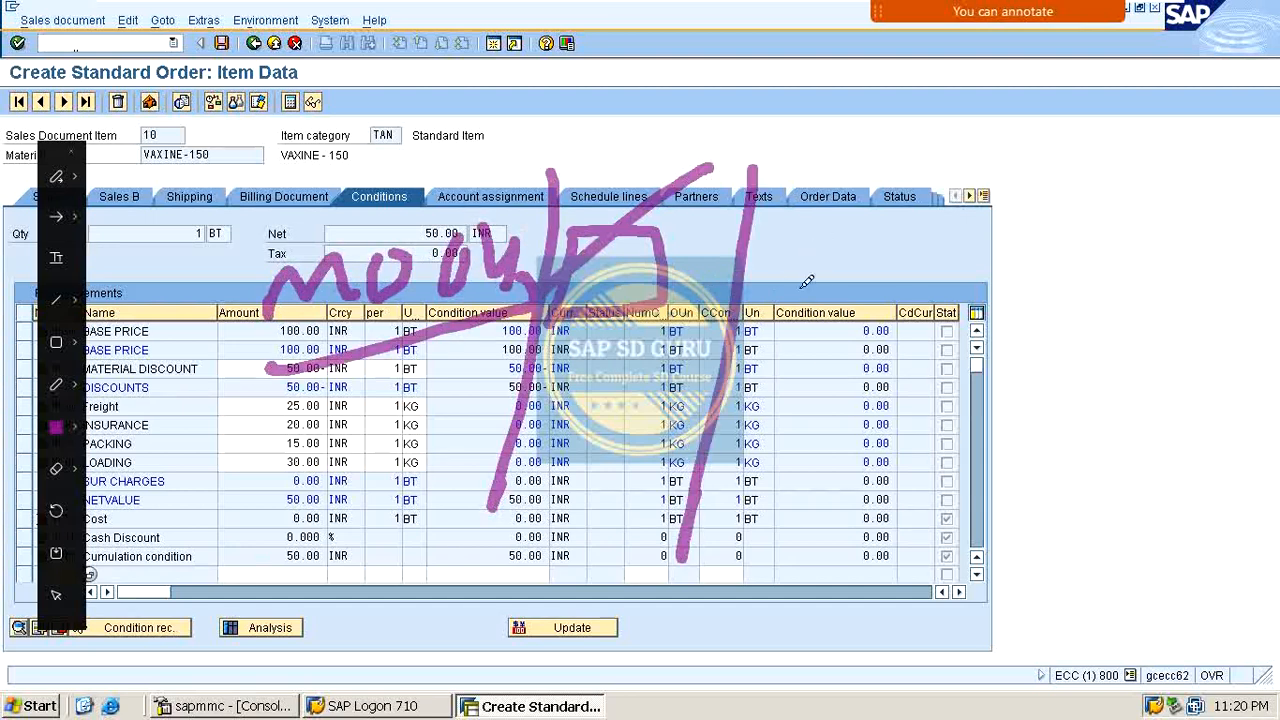
{"action": "left_click_drag", "start_coordinate": [795, 268], "coordinate": [873, 237]}
{"action": "mouse_move", "coordinate": [972, 182]}
{"action": "left_mouse_down"}
{"action": "mouse_move", "coordinate": [998, 212]}
{"action": "mouse_move", "coordinate": [1046, 187]}
{"action": "left_mouse_up"}
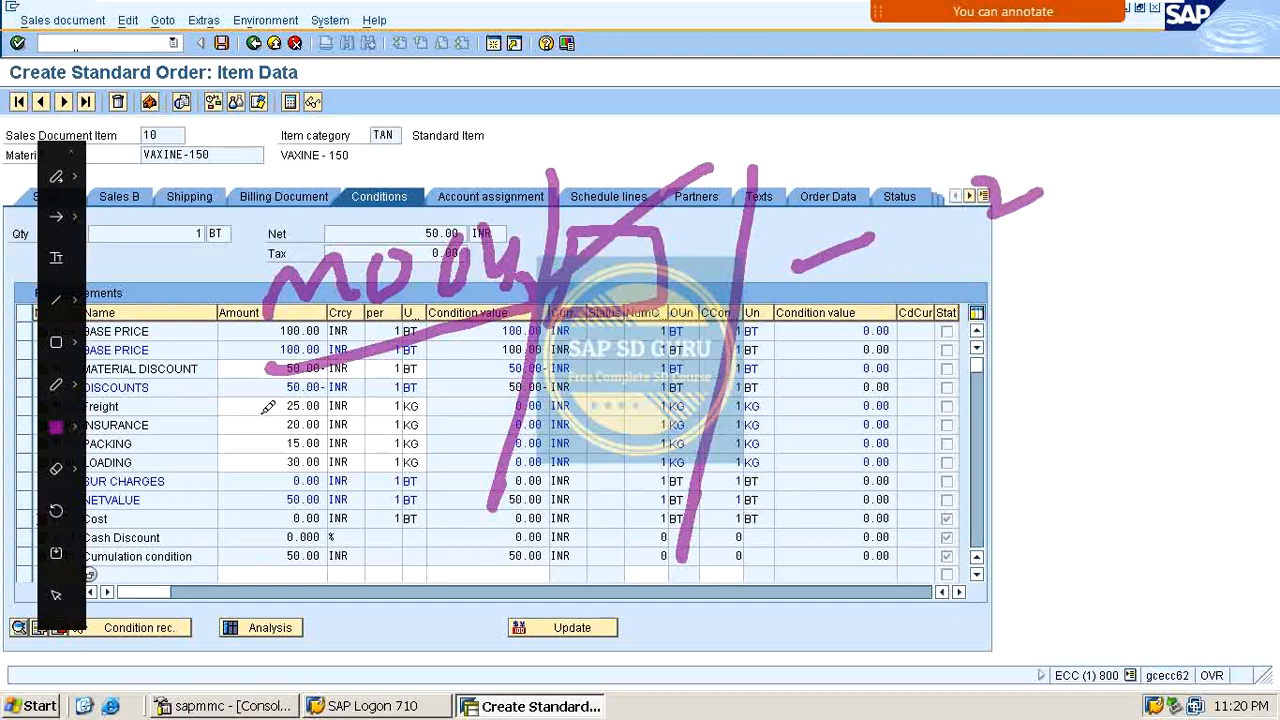
{"action": "mouse_move", "coordinate": [268, 407]}
{"action": "left_mouse_down"}
{"action": "mouse_move", "coordinate": [520, 397]}
{"action": "mouse_move", "coordinate": [995, 305]}
{"action": "left_mouse_up"}
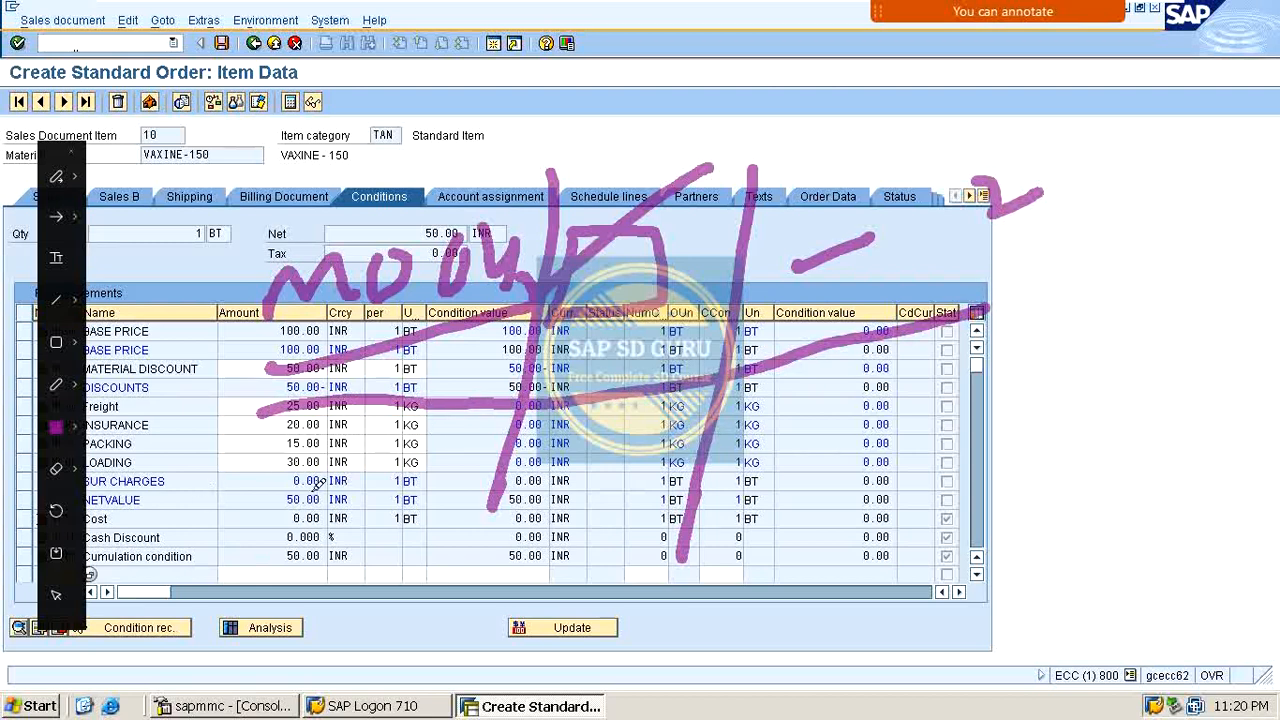
{"action": "left_click_drag", "start_coordinate": [800, 432], "coordinate": [890, 405]}
{"action": "left_click_drag", "start_coordinate": [988, 372], "coordinate": [1030, 400]}
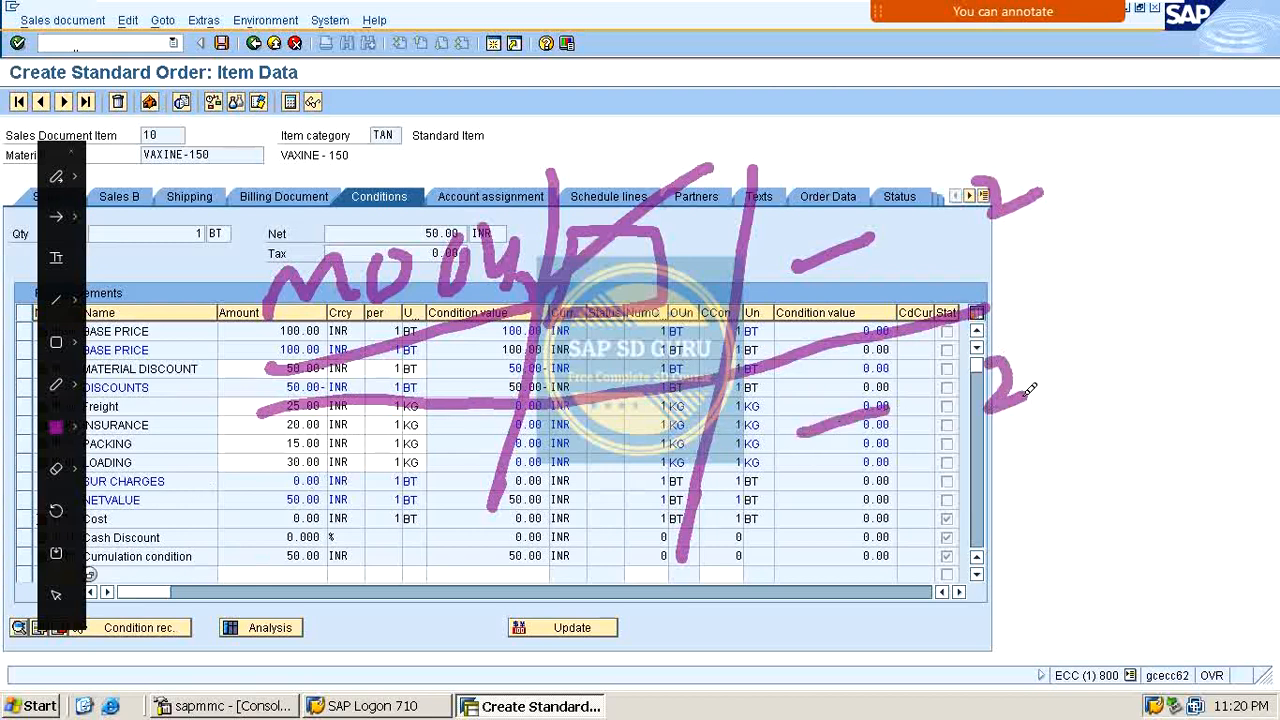
Write two more 2s in the last sketched column, frame the whole column and tick the checkbox again.
{"action": "left_click_drag", "start_coordinate": [993, 457], "coordinate": [1046, 488]}
{"action": "mouse_move", "coordinate": [993, 522]}
{"action": "left_mouse_down"}
{"action": "mouse_move", "coordinate": [1006, 530]}
{"action": "mouse_move", "coordinate": [978, 610]}
{"action": "mouse_move", "coordinate": [1016, 596]}
{"action": "left_mouse_up"}
{"action": "mouse_move", "coordinate": [942, 192]}
{"action": "left_mouse_down"}
{"action": "mouse_move", "coordinate": [957, 286]}
{"action": "mouse_move", "coordinate": [945, 635]}
{"action": "mouse_move", "coordinate": [1180, 600]}
{"action": "mouse_move", "coordinate": [1118, 105]}
{"action": "mouse_move", "coordinate": [938, 142]}
{"action": "mouse_move", "coordinate": [958, 216]}
{"action": "left_mouse_up"}
{"action": "mouse_move", "coordinate": [615, 262]}
{"action": "left_mouse_down"}
{"action": "mouse_move", "coordinate": [580, 245]}
{"action": "mouse_move", "coordinate": [605, 272]}
{"action": "mouse_move", "coordinate": [738, 162]}
{"action": "left_mouse_up"}
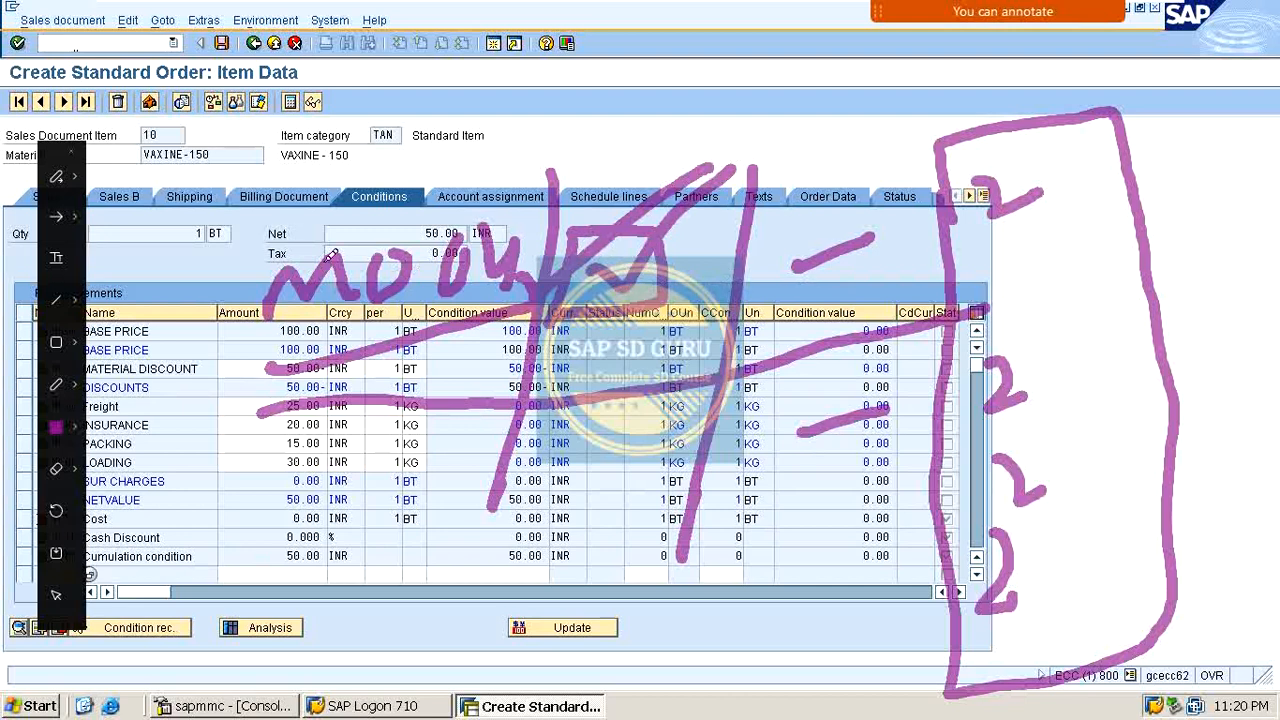
Strike over the start of the handwritten M004 label and write M020 above it.
{"action": "left_click_drag", "start_coordinate": [208, 273], "coordinate": [388, 194]}
{"action": "mouse_move", "coordinate": [270, 296]}
{"action": "left_mouse_down"}
{"action": "mouse_move", "coordinate": [352, 246]}
{"action": "mouse_move", "coordinate": [306, 306]}
{"action": "left_mouse_up"}
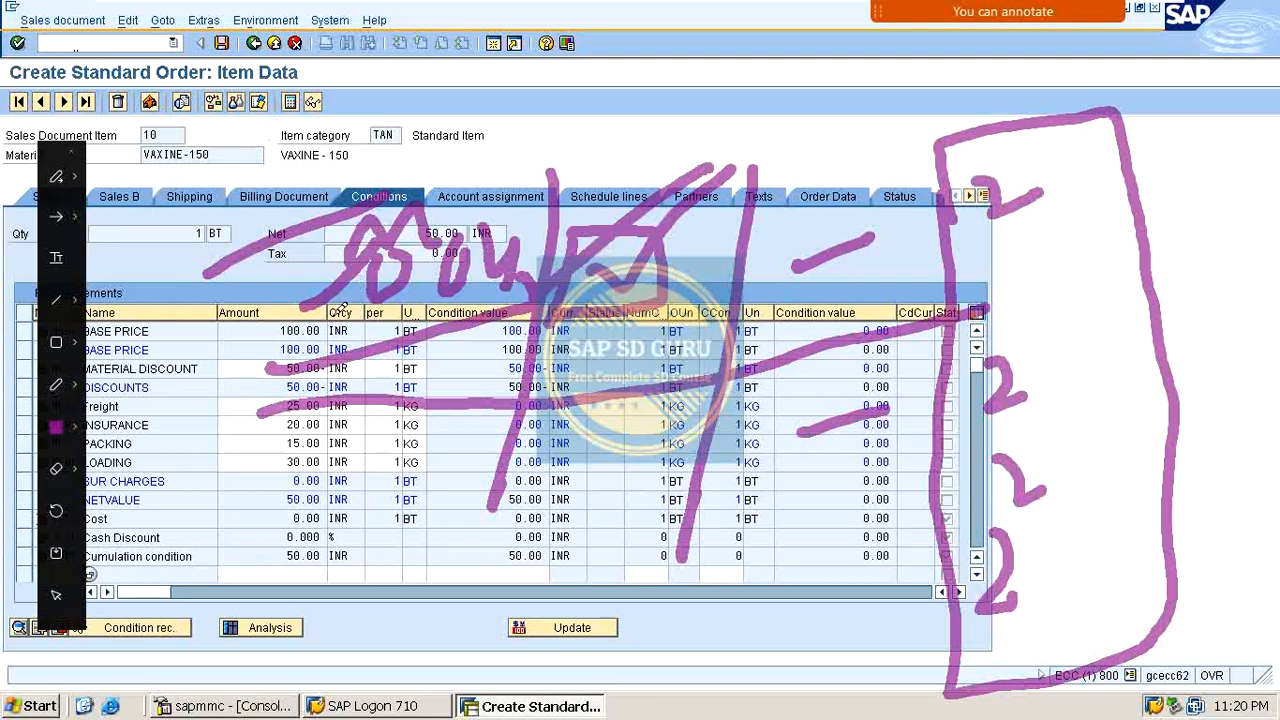
{"action": "mouse_move", "coordinate": [350, 137]}
{"action": "left_mouse_down"}
{"action": "mouse_move", "coordinate": [412, 152]}
{"action": "mouse_move", "coordinate": [505, 140]}
{"action": "mouse_move", "coordinate": [543, 160]}
{"action": "mouse_move", "coordinate": [574, 110]}
{"action": "mouse_move", "coordinate": [584, 115]}
{"action": "left_mouse_up"}
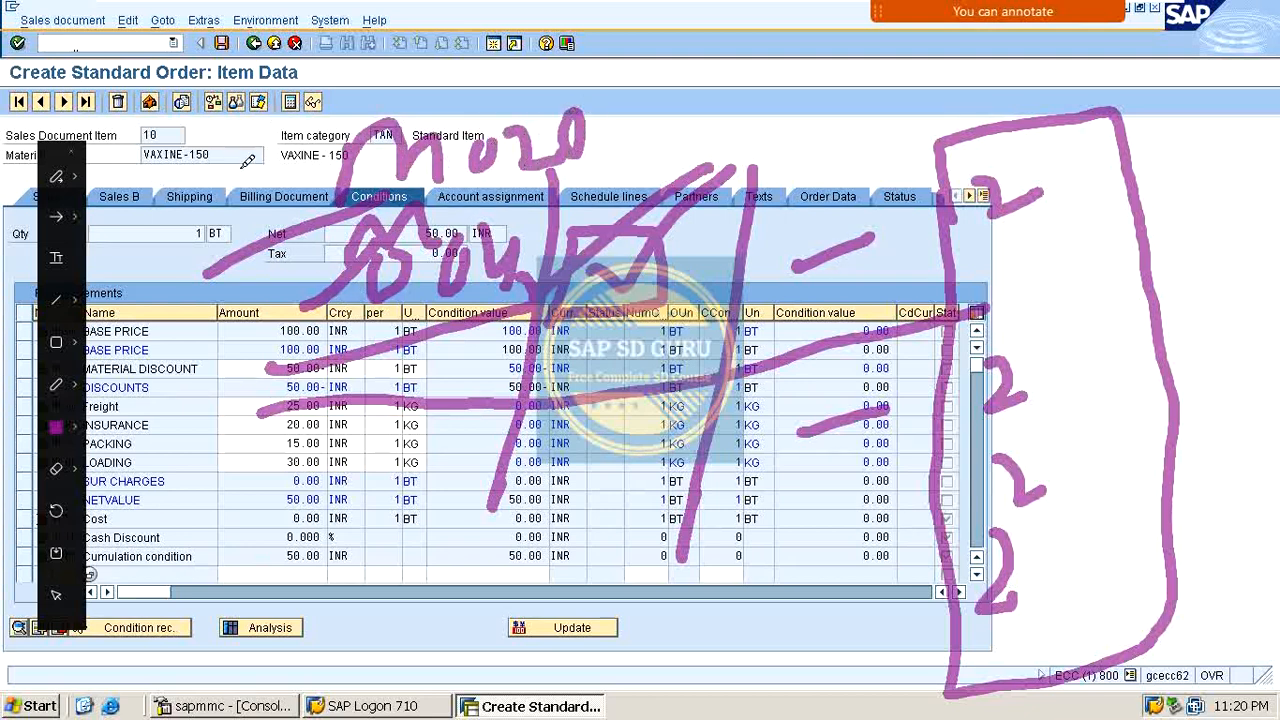
Write 30 and 40 in front of the sketched rows, with a row line between them and a column divider beside them.
{"action": "mouse_move", "coordinate": [228, 163]}
{"action": "left_mouse_down"}
{"action": "mouse_move", "coordinate": [180, 162]}
{"action": "mouse_move", "coordinate": [255, 245]}
{"action": "left_mouse_up"}
{"action": "mouse_move", "coordinate": [288, 154]}
{"action": "left_mouse_down"}
{"action": "mouse_move", "coordinate": [300, 205]}
{"action": "mouse_move", "coordinate": [268, 186]}
{"action": "left_mouse_up"}
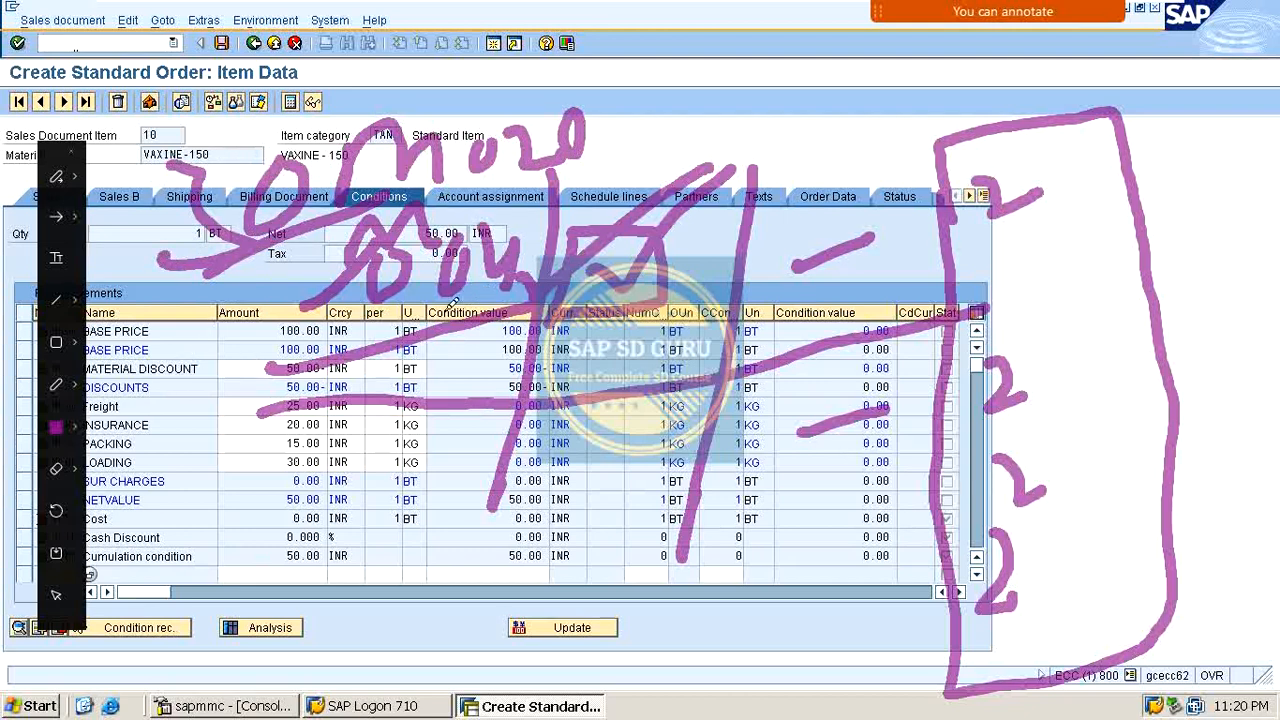
{"action": "mouse_move", "coordinate": [160, 320]}
{"action": "left_mouse_down"}
{"action": "mouse_move", "coordinate": [128, 398]}
{"action": "mouse_move", "coordinate": [168, 420]}
{"action": "mouse_move", "coordinate": [232, 330]}
{"action": "left_mouse_up"}
{"action": "left_click_drag", "start_coordinate": [318, 94], "coordinate": [250, 482]}
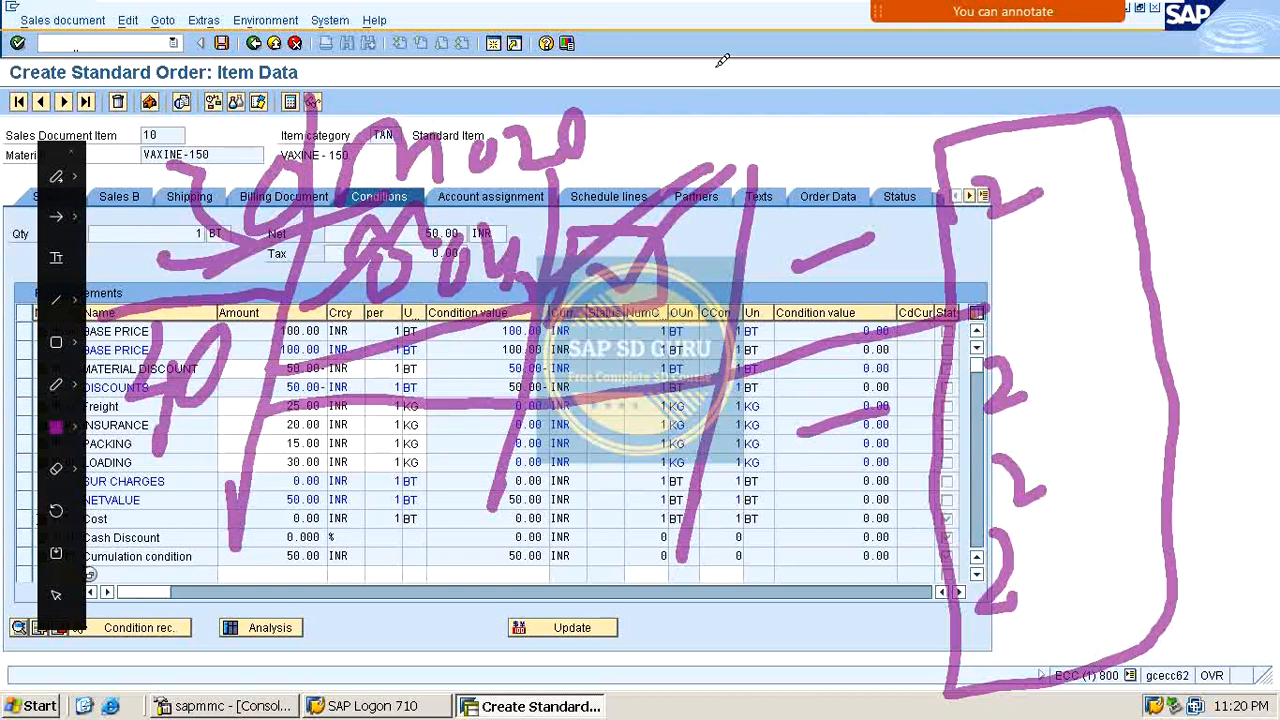
Draw a ticked checkbox above the sketch, underline and frame its rows, and change a 2 in the last column into a 3.
{"action": "mouse_move", "coordinate": [722, 60]}
{"action": "left_mouse_down"}
{"action": "mouse_move", "coordinate": [782, 102]}
{"action": "mouse_move", "coordinate": [686, 44]}
{"action": "mouse_move", "coordinate": [704, 80]}
{"action": "mouse_move", "coordinate": [796, 4]}
{"action": "mouse_move", "coordinate": [864, 3]}
{"action": "left_mouse_up"}
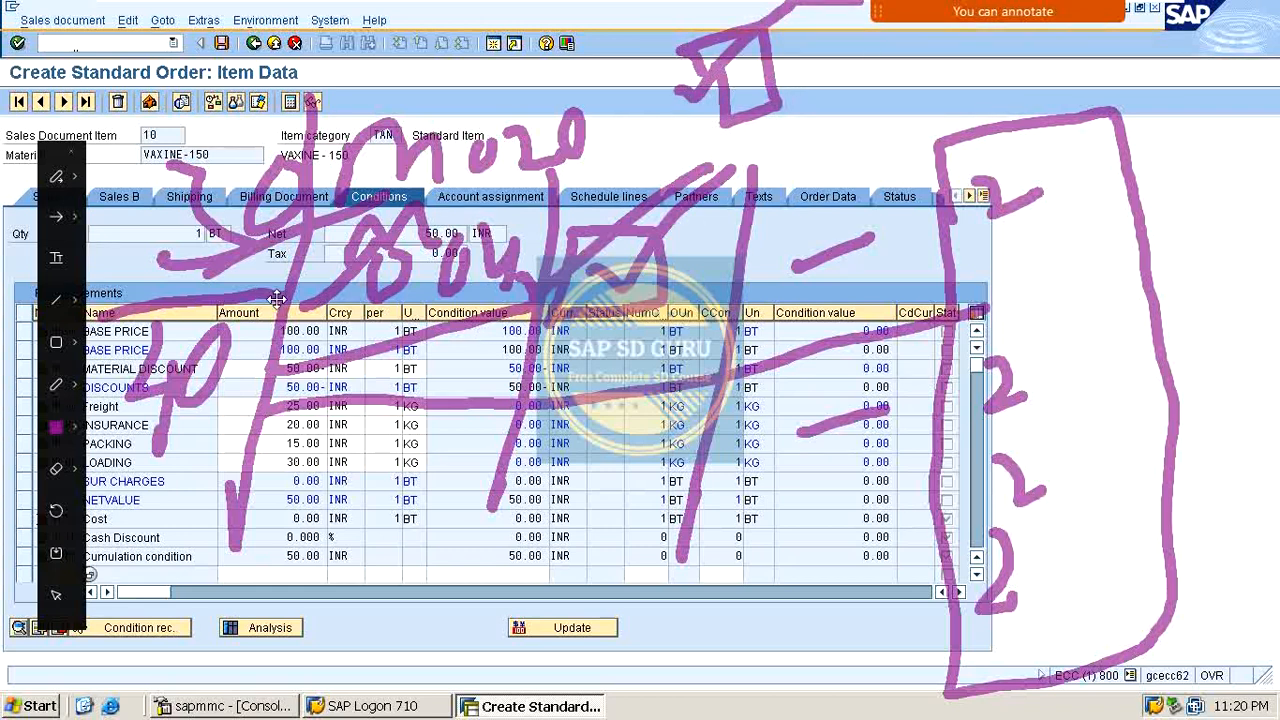
{"action": "mouse_move", "coordinate": [136, 476]}
{"action": "left_mouse_down"}
{"action": "mouse_move", "coordinate": [268, 422]}
{"action": "mouse_move", "coordinate": [350, 408]}
{"action": "left_mouse_up"}
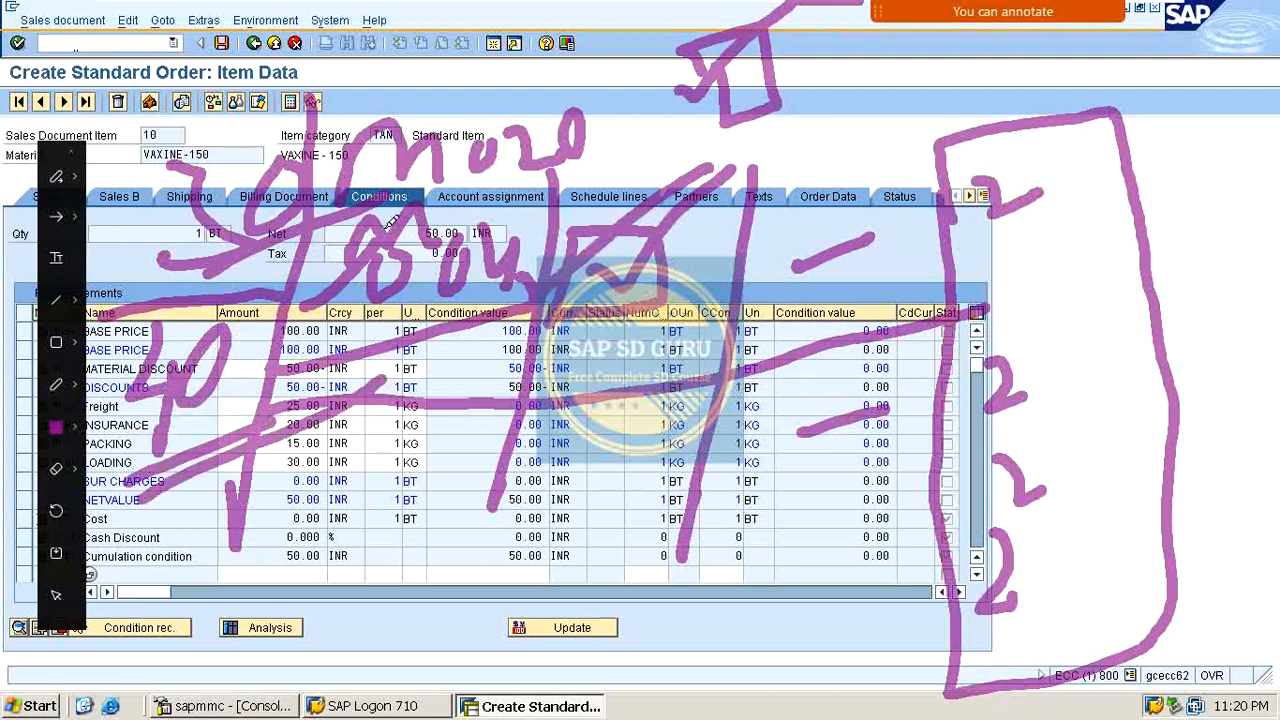
{"action": "left_click_drag", "start_coordinate": [322, 226], "coordinate": [396, 441]}
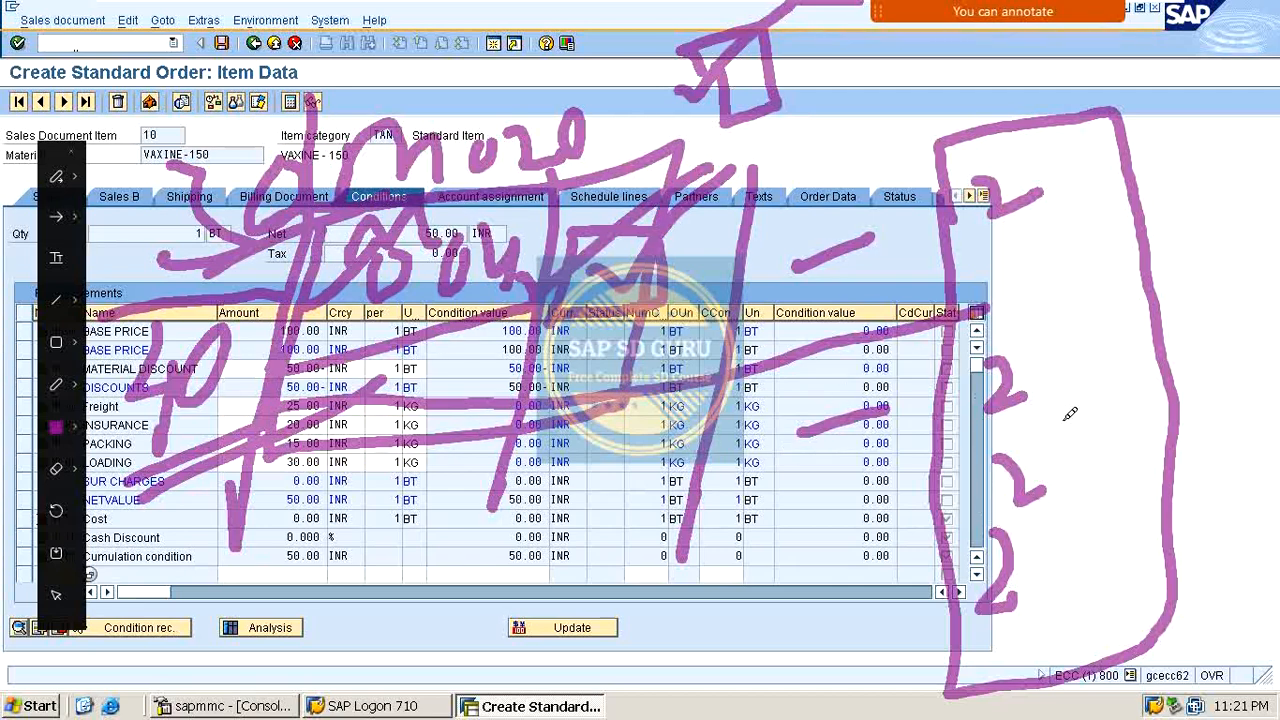
{"action": "mouse_move", "coordinate": [1000, 420]}
{"action": "left_mouse_down"}
{"action": "mouse_move", "coordinate": [1040, 430]}
{"action": "mouse_move", "coordinate": [1023, 382]}
{"action": "left_mouse_up"}
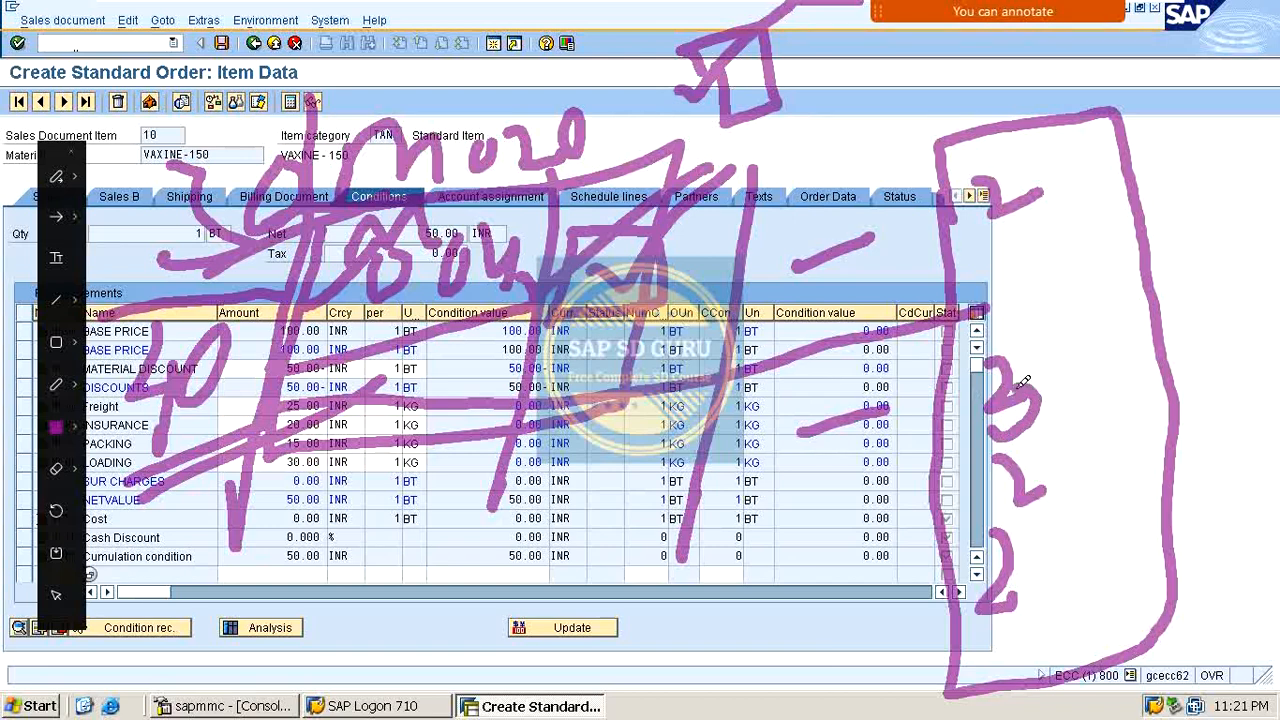
Clear the old sketch, restart annotating and write M004 with M020 below it.
{"action": "key", "text": "Escape"}
{"action": "mouse_move", "coordinate": [1000, 5]}
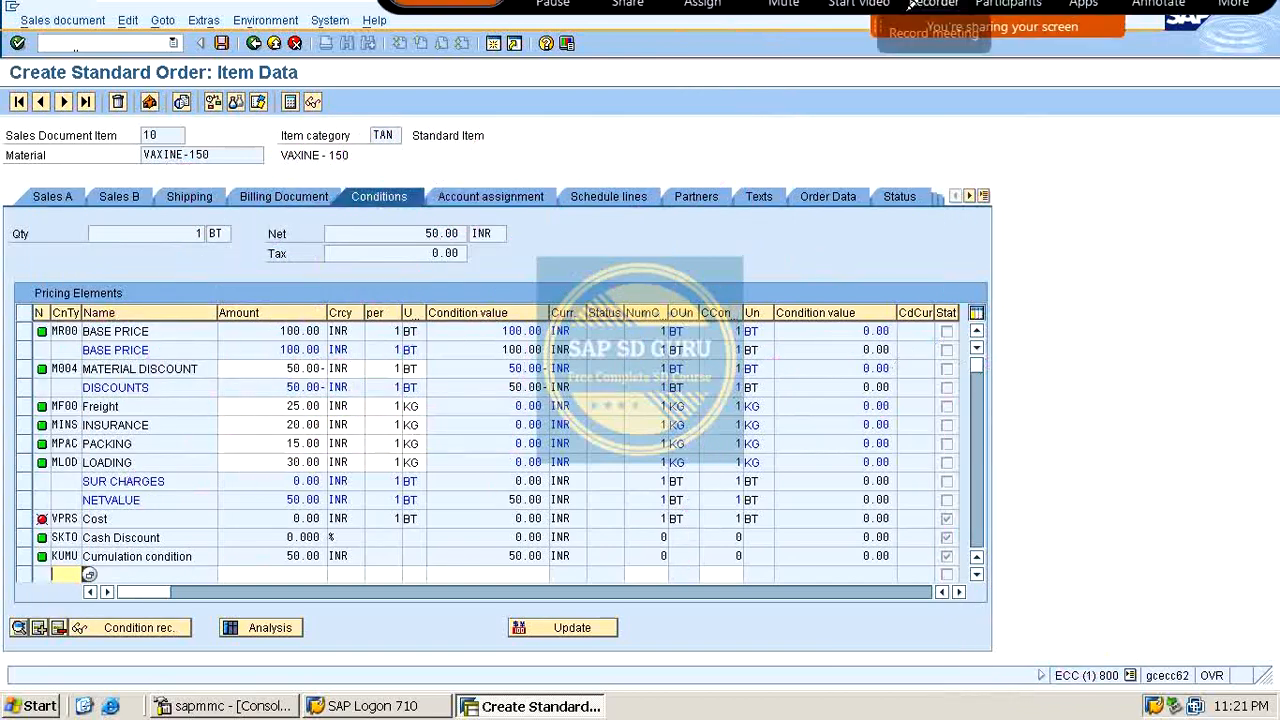
{"action": "left_click", "coordinate": [1148, 30]}
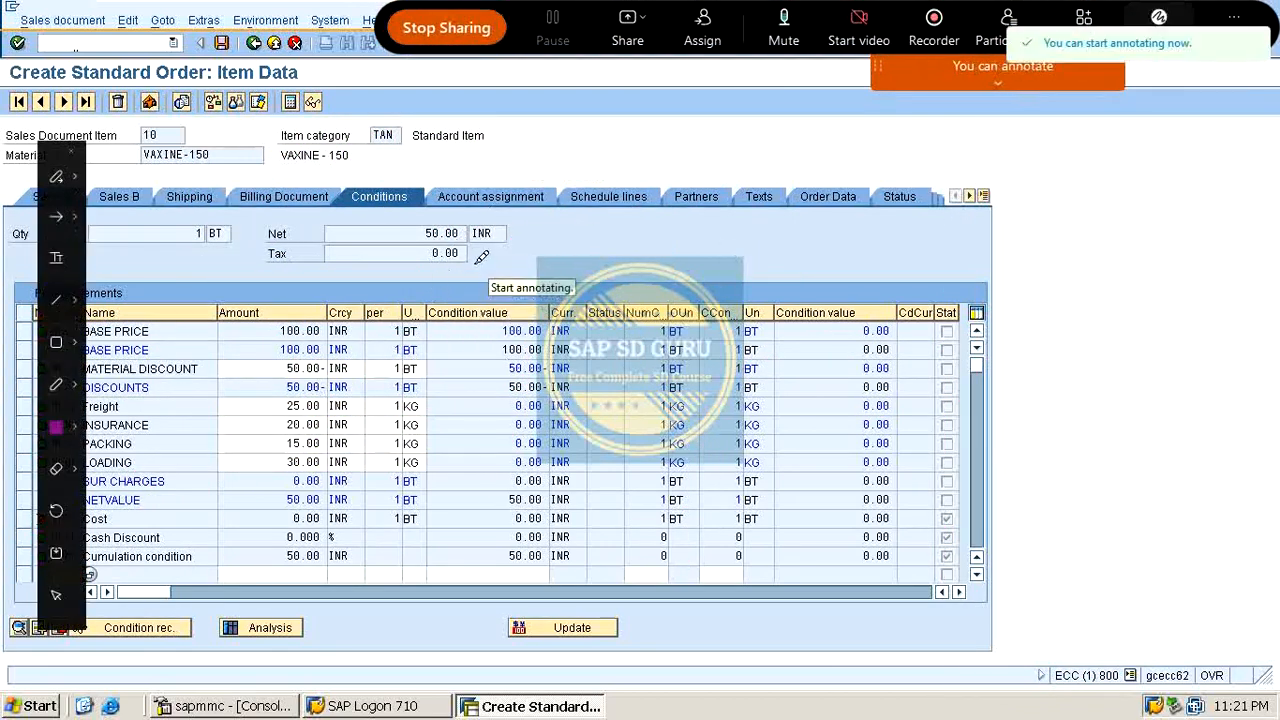
{"action": "left_click_drag", "start_coordinate": [422, 275], "coordinate": [482, 300]}
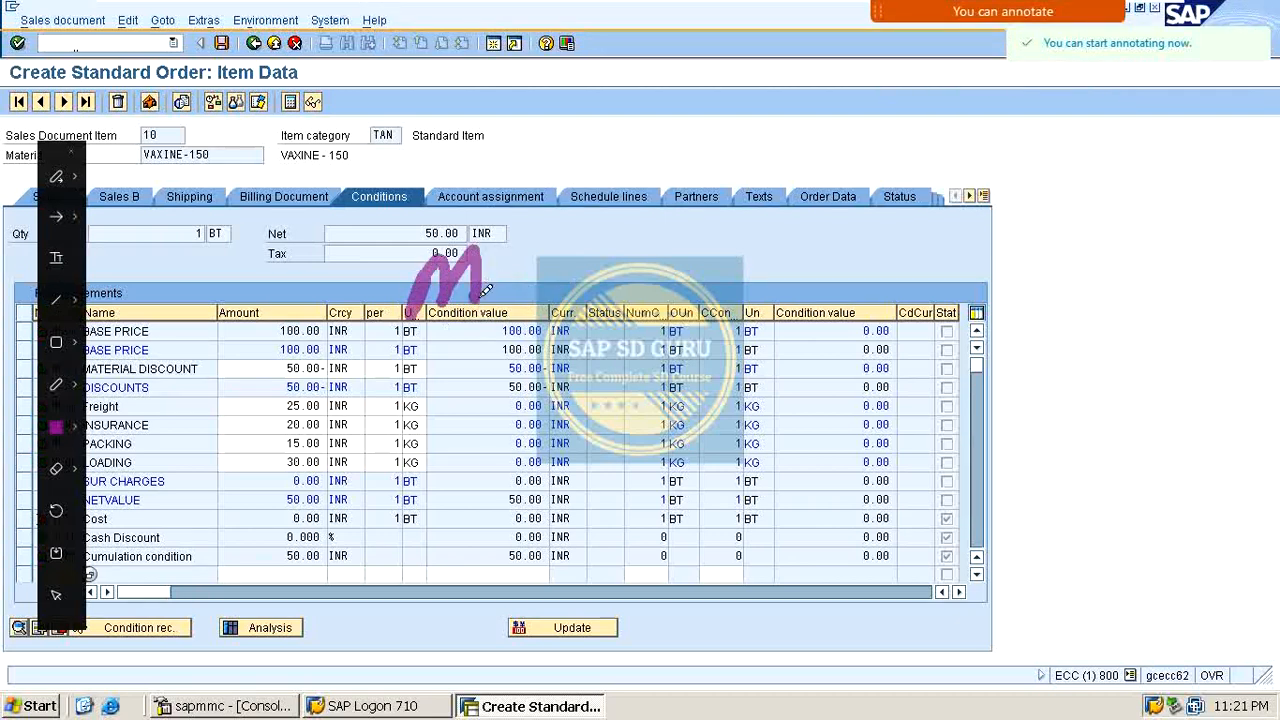
{"action": "mouse_move", "coordinate": [534, 248]}
{"action": "left_mouse_down"}
{"action": "mouse_move", "coordinate": [592, 228]}
{"action": "mouse_move", "coordinate": [655, 230]}
{"action": "mouse_move", "coordinate": [630, 305]}
{"action": "left_mouse_up"}
{"action": "mouse_move", "coordinate": [412, 500]}
{"action": "left_mouse_down"}
{"action": "mouse_move", "coordinate": [440, 468]}
{"action": "mouse_move", "coordinate": [468, 504]}
{"action": "left_mouse_up"}
{"action": "left_click_drag", "start_coordinate": [546, 446], "coordinate": [548, 444]}
{"action": "mouse_move", "coordinate": [603, 442]}
{"action": "left_mouse_down"}
{"action": "mouse_move", "coordinate": [607, 470]}
{"action": "mouse_move", "coordinate": [648, 508]}
{"action": "left_mouse_up"}
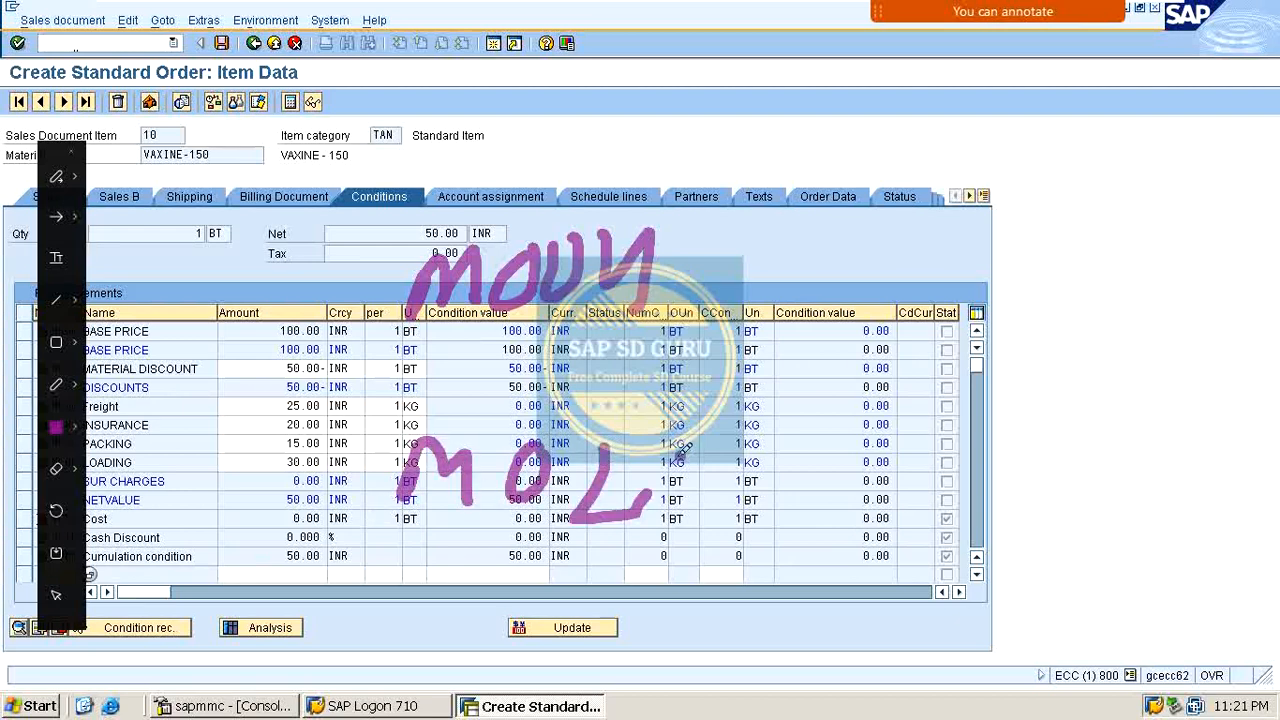
{"action": "left_click_drag", "start_coordinate": [682, 456], "coordinate": [688, 420]}
Write a dash and 2 beside M004, a dash and 3 beside M020, and draw a line between the two rows.
{"action": "left_click_drag", "start_coordinate": [740, 280], "coordinate": [790, 268]}
{"action": "left_click_drag", "start_coordinate": [838, 230], "coordinate": [905, 258]}
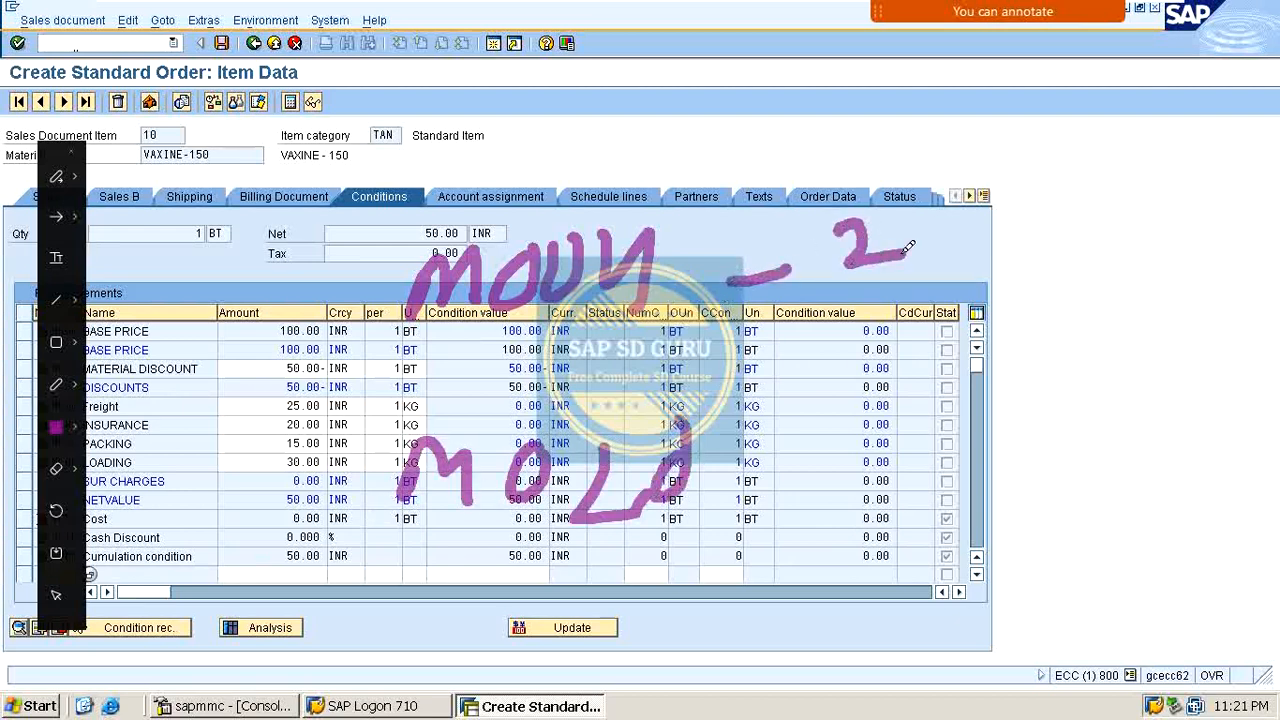
{"action": "mouse_move", "coordinate": [776, 477]}
{"action": "left_mouse_down"}
{"action": "mouse_move", "coordinate": [864, 428]}
{"action": "mouse_move", "coordinate": [868, 456]}
{"action": "mouse_move", "coordinate": [812, 494]}
{"action": "left_mouse_up"}
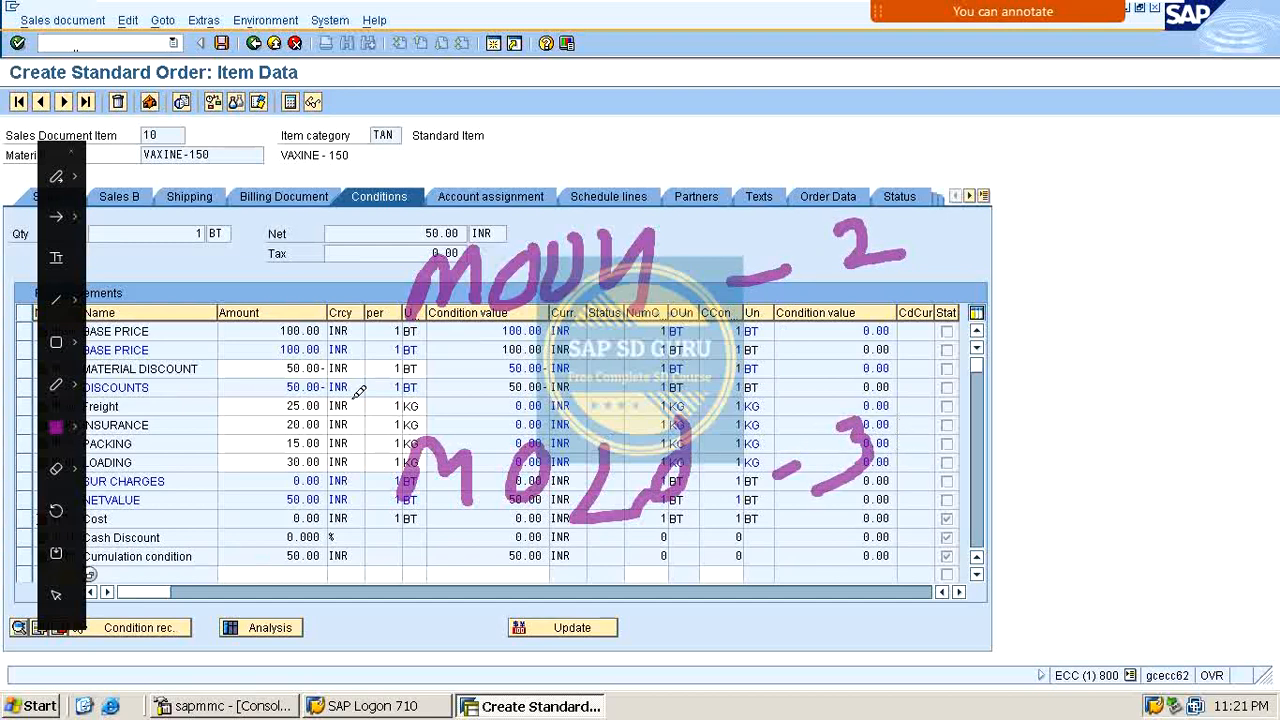
{"action": "mouse_move", "coordinate": [352, 398]}
{"action": "left_mouse_down"}
{"action": "mouse_move", "coordinate": [796, 378]}
{"action": "mouse_move", "coordinate": [978, 322]}
{"action": "left_mouse_up"}
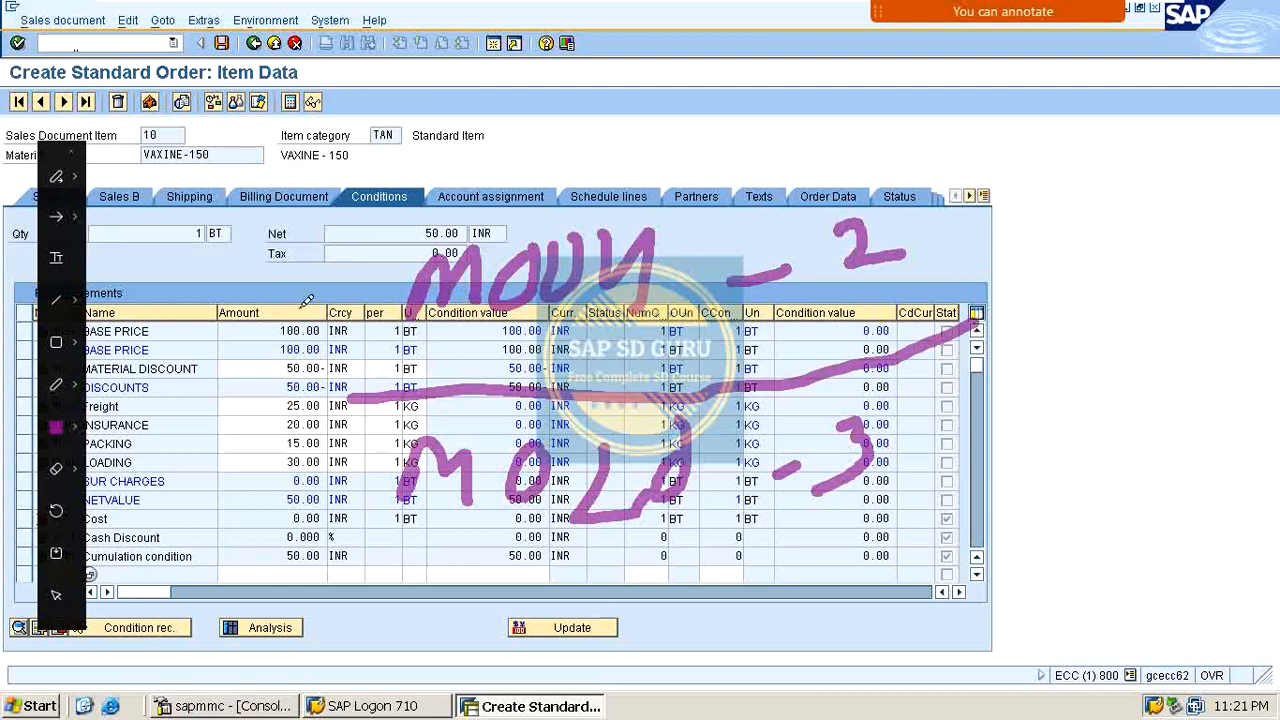
Tick both handwritten condition types and draw a ticked checkbox above them with a curved arrow towards the number column.
{"action": "left_click_drag", "start_coordinate": [293, 291], "coordinate": [402, 250]}
{"action": "left_click_drag", "start_coordinate": [237, 484], "coordinate": [470, 428]}
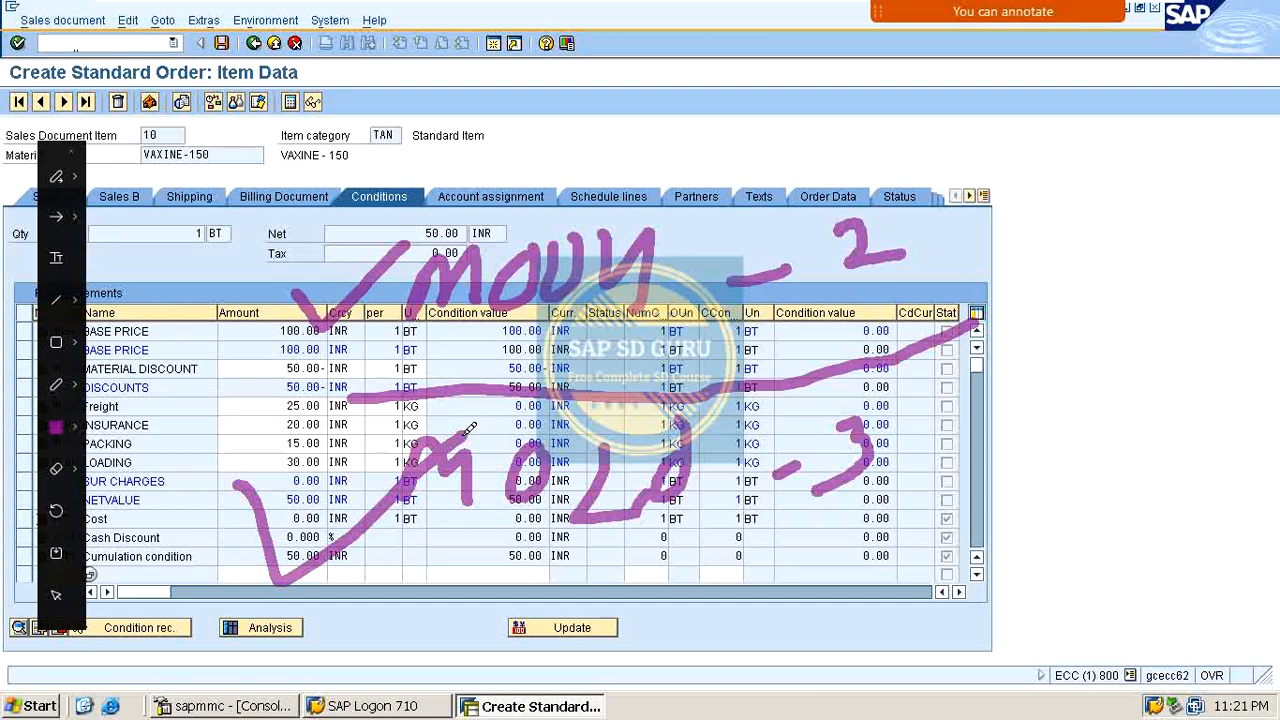
{"action": "mouse_move", "coordinate": [551, 118]}
{"action": "left_mouse_down"}
{"action": "mouse_move", "coordinate": [556, 178]}
{"action": "mouse_move", "coordinate": [606, 96]}
{"action": "mouse_move", "coordinate": [536, 112]}
{"action": "mouse_move", "coordinate": [516, 148]}
{"action": "mouse_move", "coordinate": [645, 52]}
{"action": "left_mouse_up"}
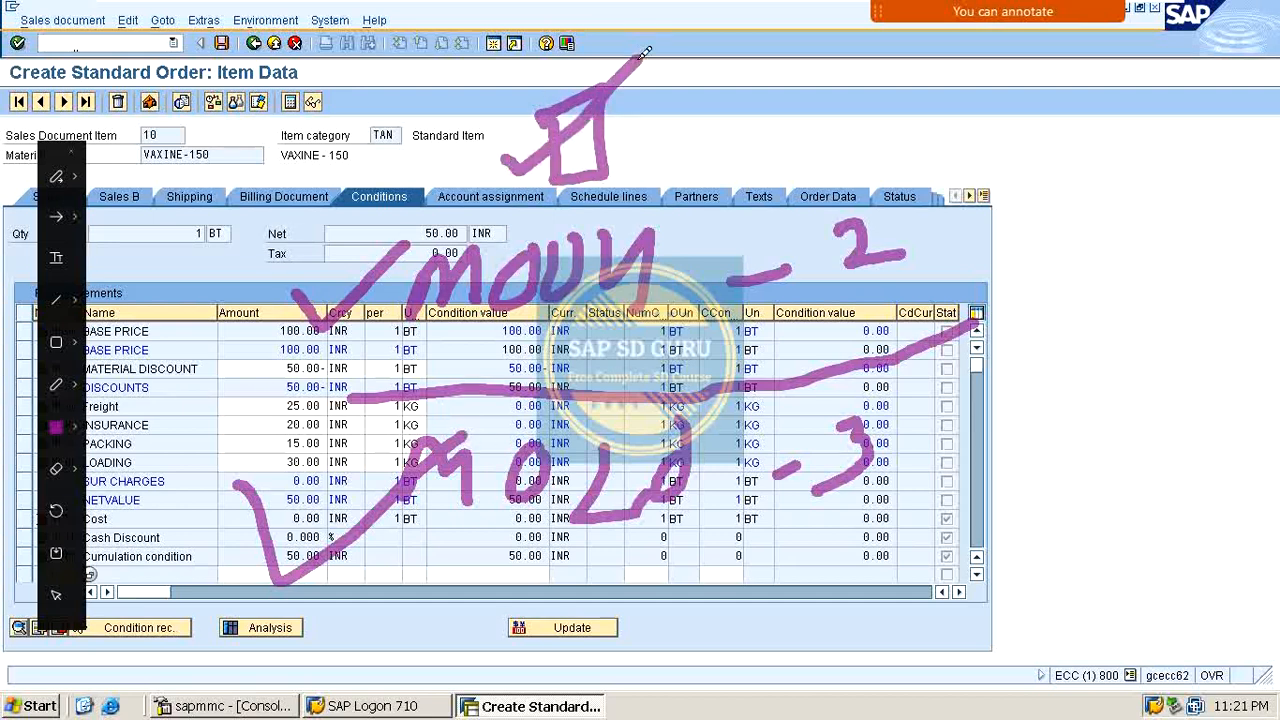
{"action": "mouse_move", "coordinate": [684, 112]}
{"action": "left_mouse_down"}
{"action": "mouse_move", "coordinate": [732, 76]}
{"action": "mouse_move", "coordinate": [796, 140]}
{"action": "mouse_move", "coordinate": [806, 190]}
{"action": "mouse_move", "coordinate": [855, 122]}
{"action": "left_mouse_up"}
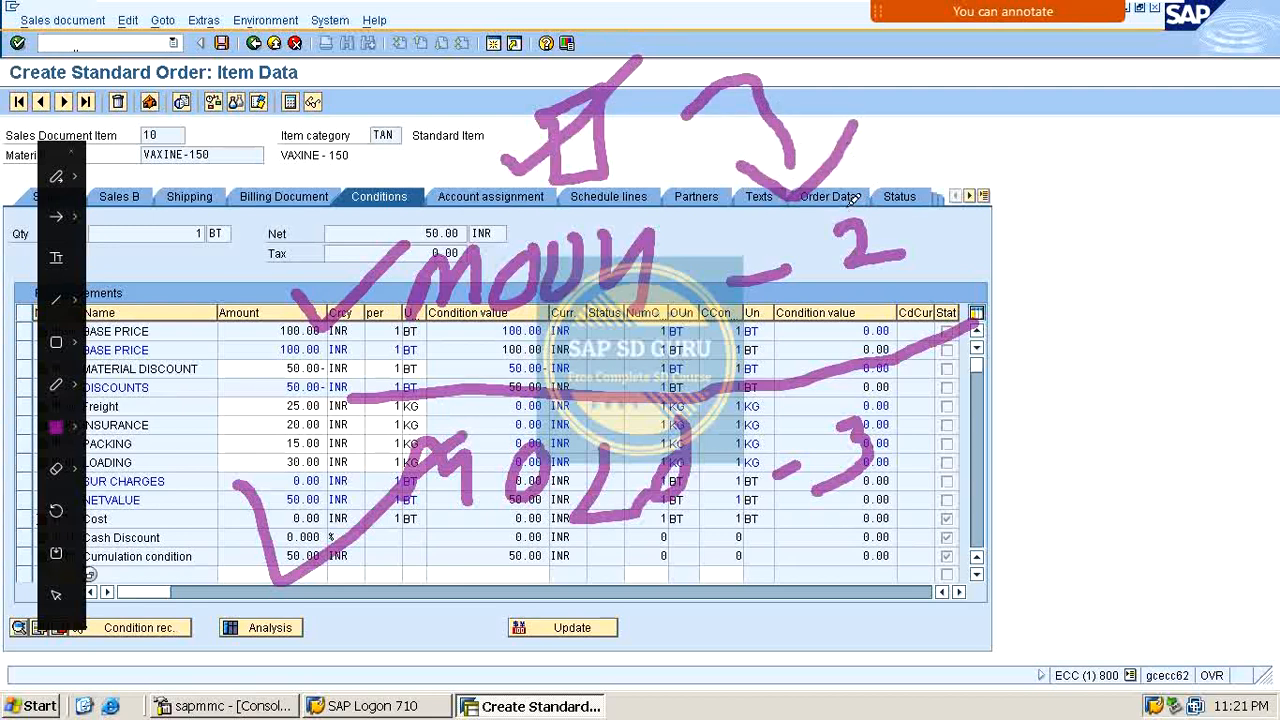
Frame the column holding 2 and 3, add a long tick to it and underline the whole sketch.
{"action": "mouse_move", "coordinate": [803, 196]}
{"action": "left_mouse_down"}
{"action": "mouse_move", "coordinate": [826, 606]}
{"action": "mouse_move", "coordinate": [992, 240]}
{"action": "mouse_move", "coordinate": [980, 158]}
{"action": "left_mouse_up"}
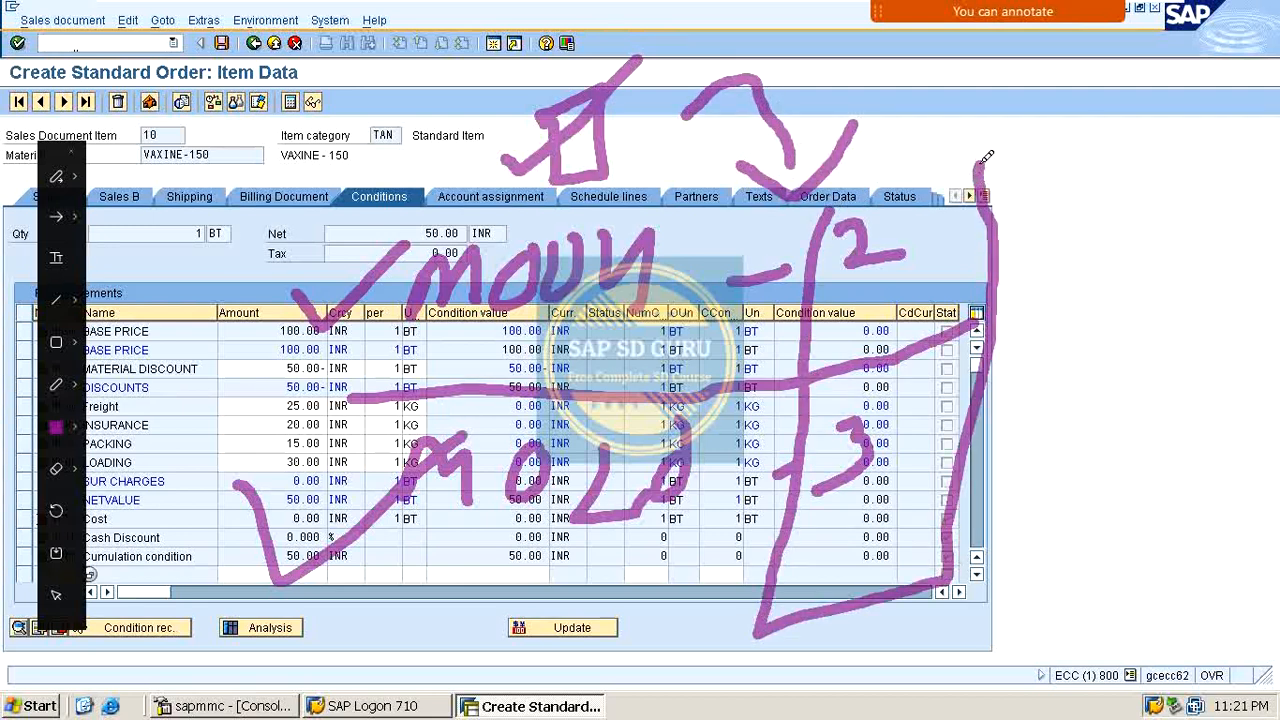
{"action": "mouse_move", "coordinate": [836, 191]}
{"action": "left_mouse_down"}
{"action": "mouse_move", "coordinate": [935, 152]}
{"action": "mouse_move", "coordinate": [972, 154]}
{"action": "left_mouse_up"}
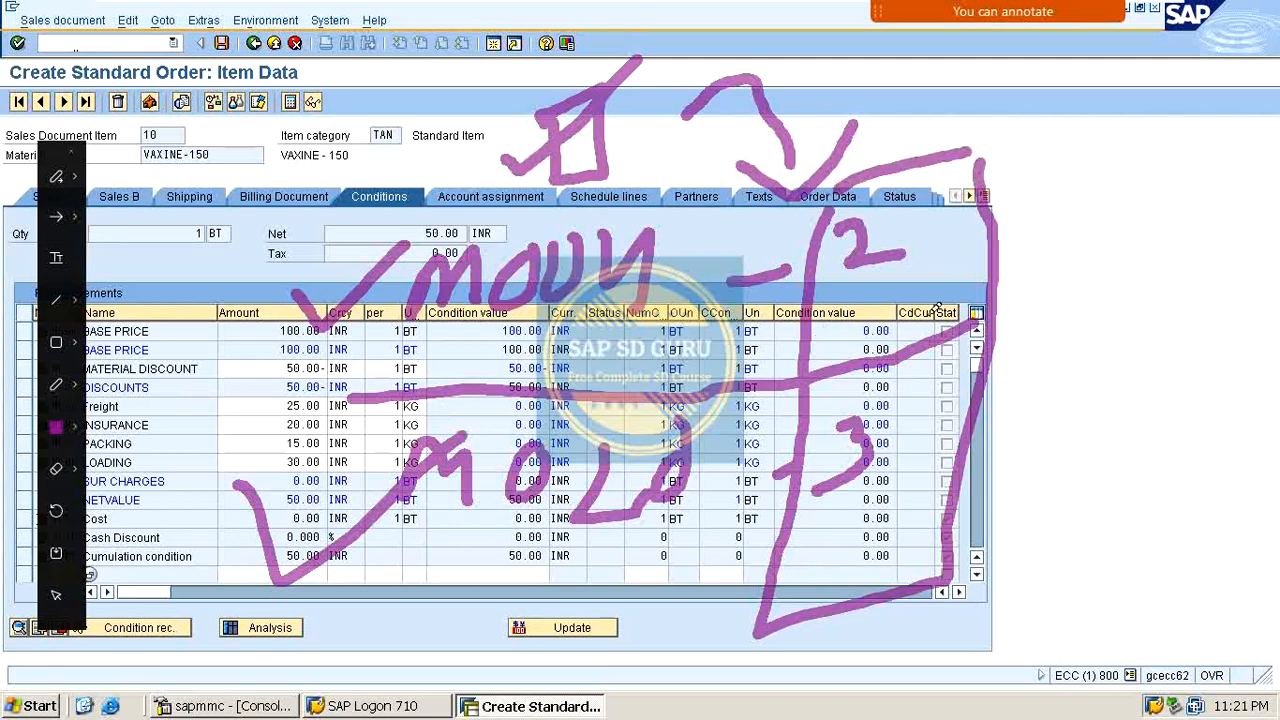
{"action": "left_click_drag", "start_coordinate": [965, 226], "coordinate": [1206, 119]}
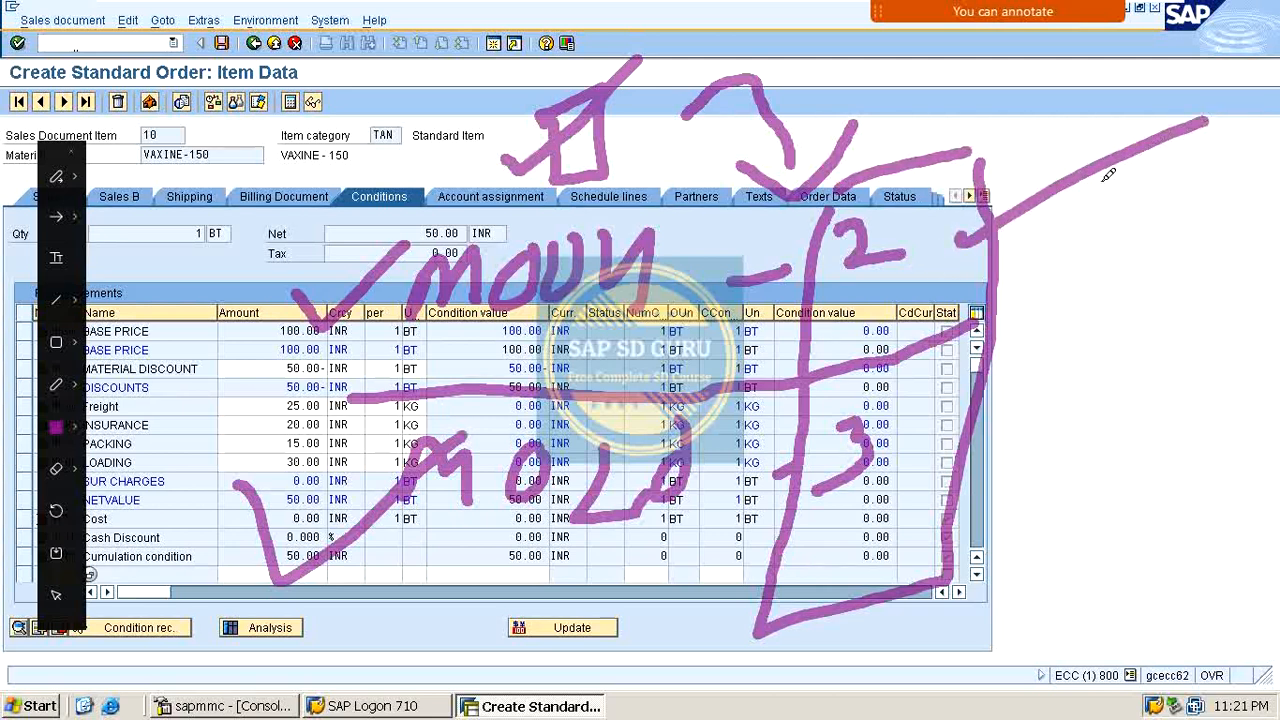
{"action": "left_click_drag", "start_coordinate": [446, 593], "coordinate": [1052, 547]}
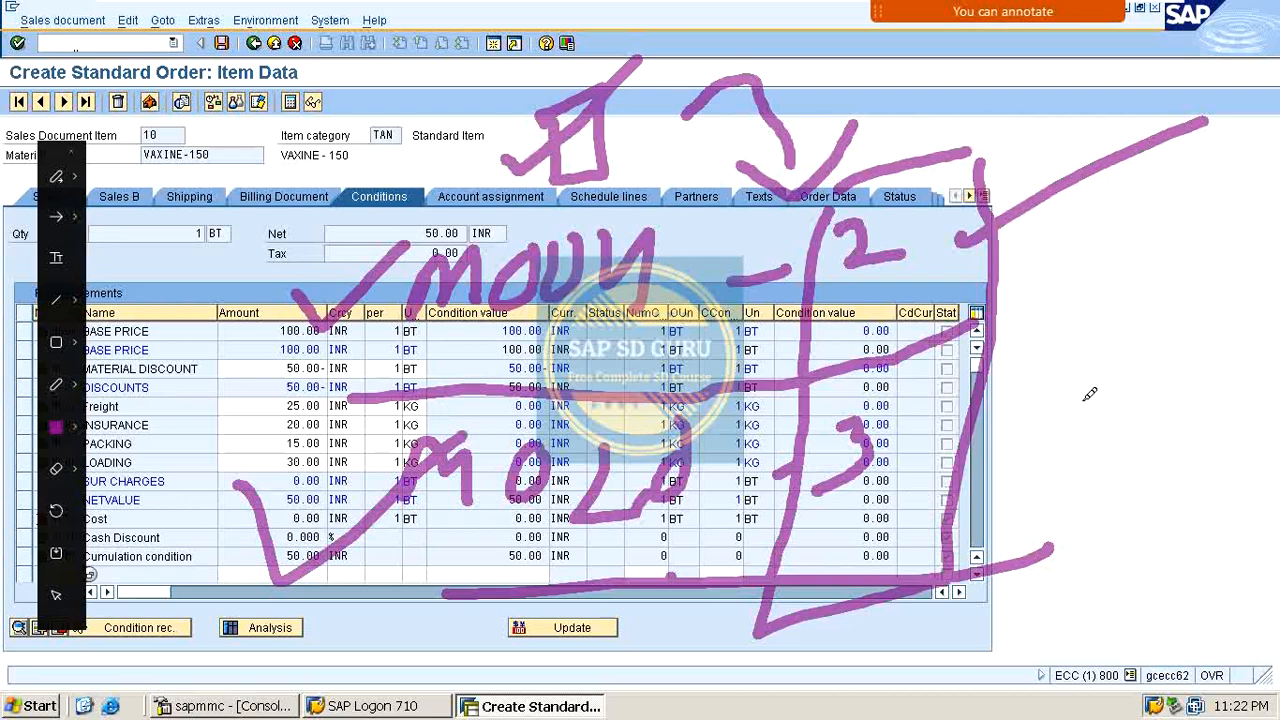
Clear the sketch, return to the sales order overview and handwrite the heading "Exclusion groups" over it.
{"action": "key", "text": "Escape"}
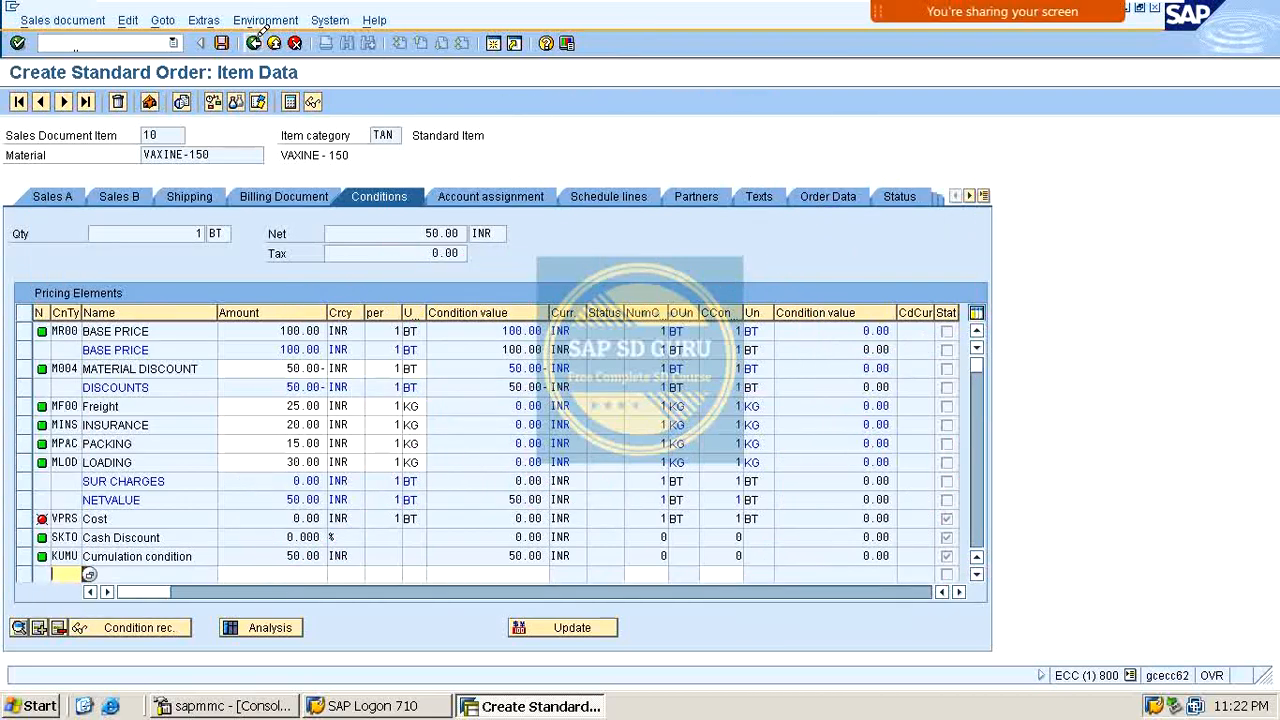
{"action": "left_click", "coordinate": [254, 42]}
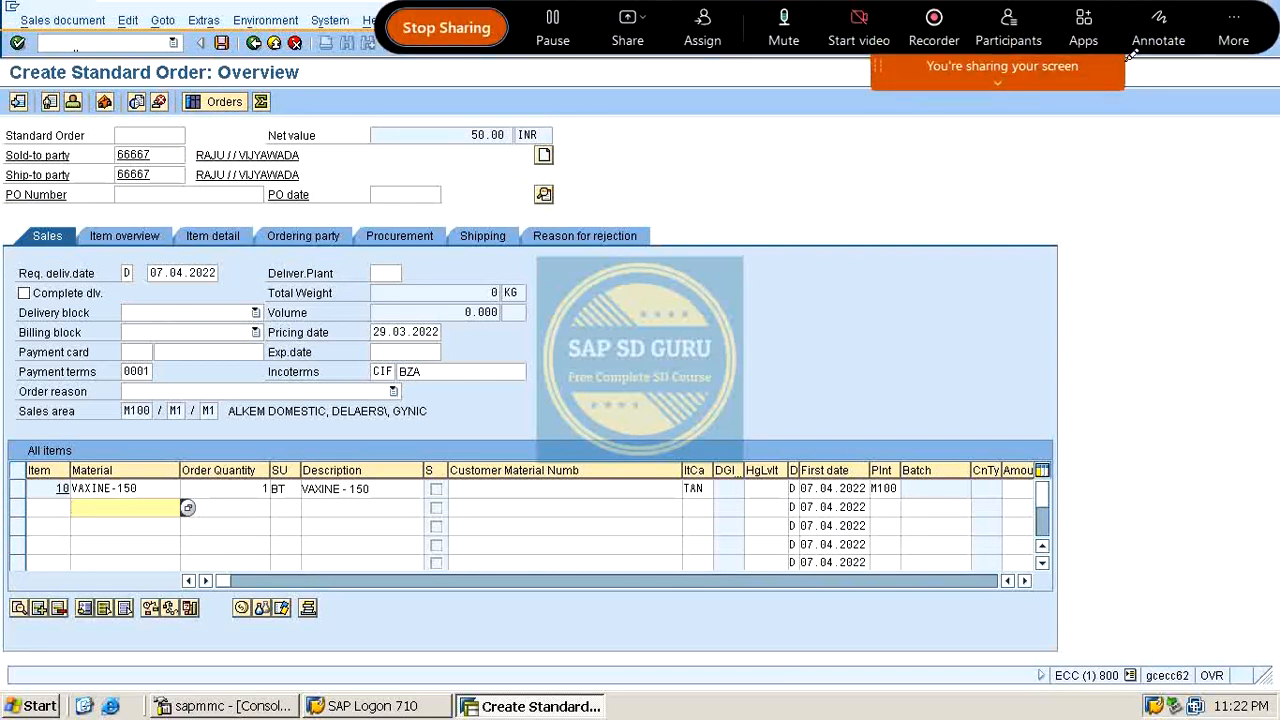
{"action": "left_click", "coordinate": [1158, 25]}
{"action": "mouse_move", "coordinate": [697, 152]}
{"action": "left_mouse_down"}
{"action": "mouse_move", "coordinate": [655, 178]}
{"action": "mouse_move", "coordinate": [712, 232]}
{"action": "mouse_move", "coordinate": [726, 184]}
{"action": "mouse_move", "coordinate": [770, 183]}
{"action": "mouse_move", "coordinate": [750, 210]}
{"action": "left_mouse_up"}
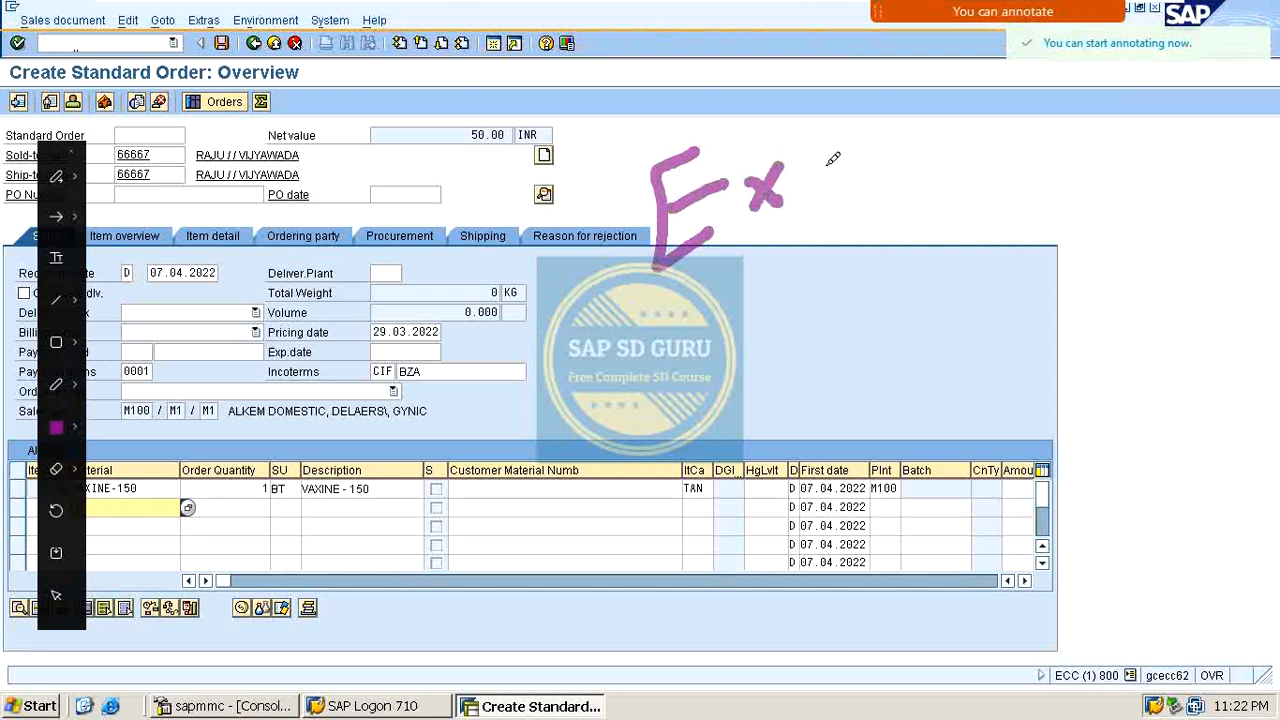
{"action": "left_click_drag", "start_coordinate": [840, 165], "coordinate": [836, 200]}
{"action": "mouse_move", "coordinate": [849, 134]}
{"action": "left_mouse_down"}
{"action": "mouse_move", "coordinate": [852, 190]}
{"action": "mouse_move", "coordinate": [892, 145]}
{"action": "mouse_move", "coordinate": [982, 150]}
{"action": "mouse_move", "coordinate": [928, 190]}
{"action": "left_mouse_up"}
{"action": "left_click_drag", "start_coordinate": [1021, 113], "coordinate": [1018, 152]}
{"action": "mouse_move", "coordinate": [1008, 90]}
{"action": "left_mouse_down"}
{"action": "mouse_move", "coordinate": [1050, 135]}
{"action": "mouse_move", "coordinate": [1063, 92]}
{"action": "mouse_move", "coordinate": [1112, 116]}
{"action": "left_mouse_up"}
{"action": "left_click_drag", "start_coordinate": [958, 260], "coordinate": [930, 380]}
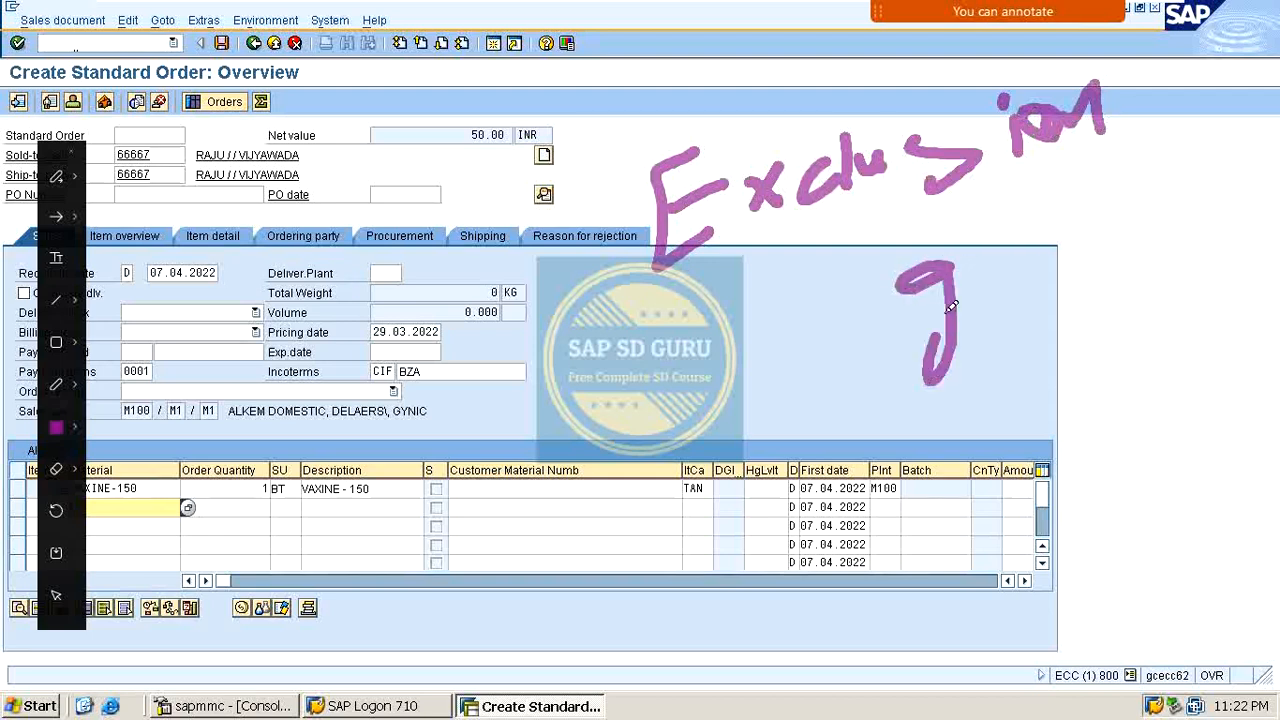
{"action": "mouse_move", "coordinate": [940, 330]}
{"action": "left_mouse_down"}
{"action": "mouse_move", "coordinate": [1057, 215]}
{"action": "mouse_move", "coordinate": [1162, 196]}
{"action": "mouse_move", "coordinate": [1188, 162]}
{"action": "mouse_move", "coordinate": [1185, 220]}
{"action": "left_mouse_up"}
Underline both words of the Exclusion groups heading, draw a large bracket around it, and clear the annotations.
{"action": "left_click_drag", "start_coordinate": [786, 280], "coordinate": [890, 212]}
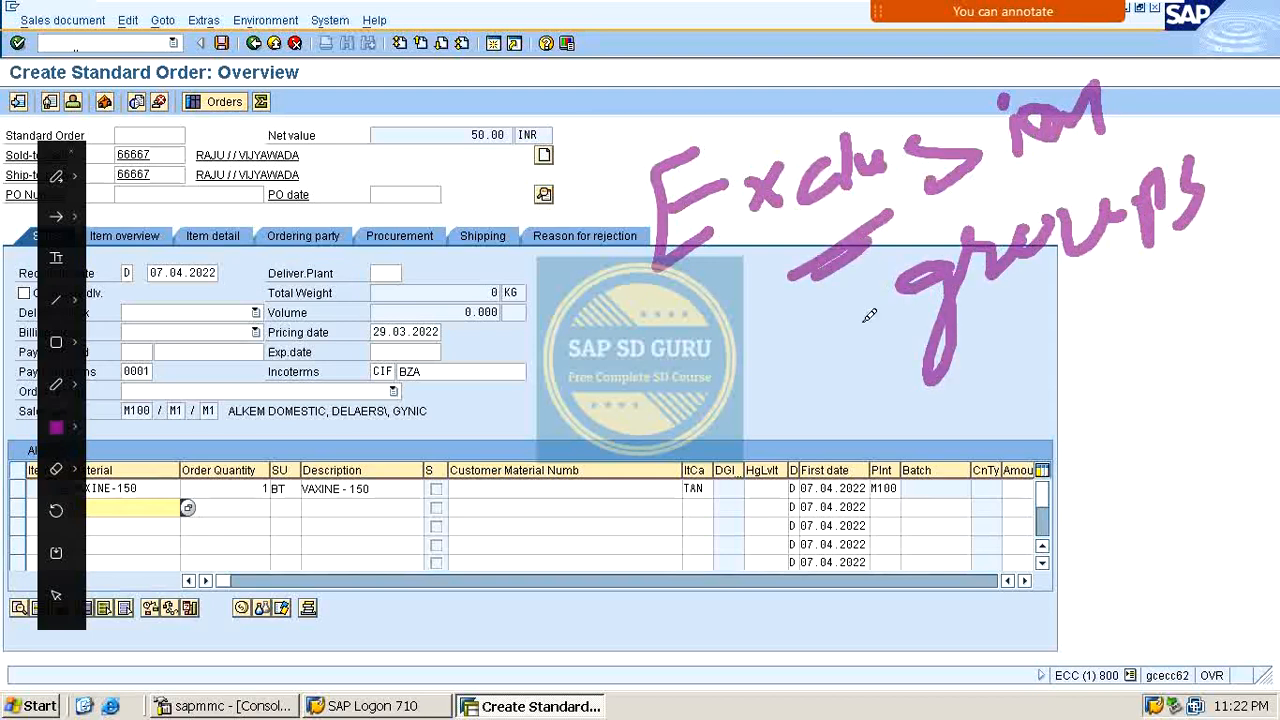
{"action": "left_click_drag", "start_coordinate": [915, 350], "coordinate": [1257, 199]}
{"action": "left_click_drag", "start_coordinate": [915, 383], "coordinate": [1251, 195]}
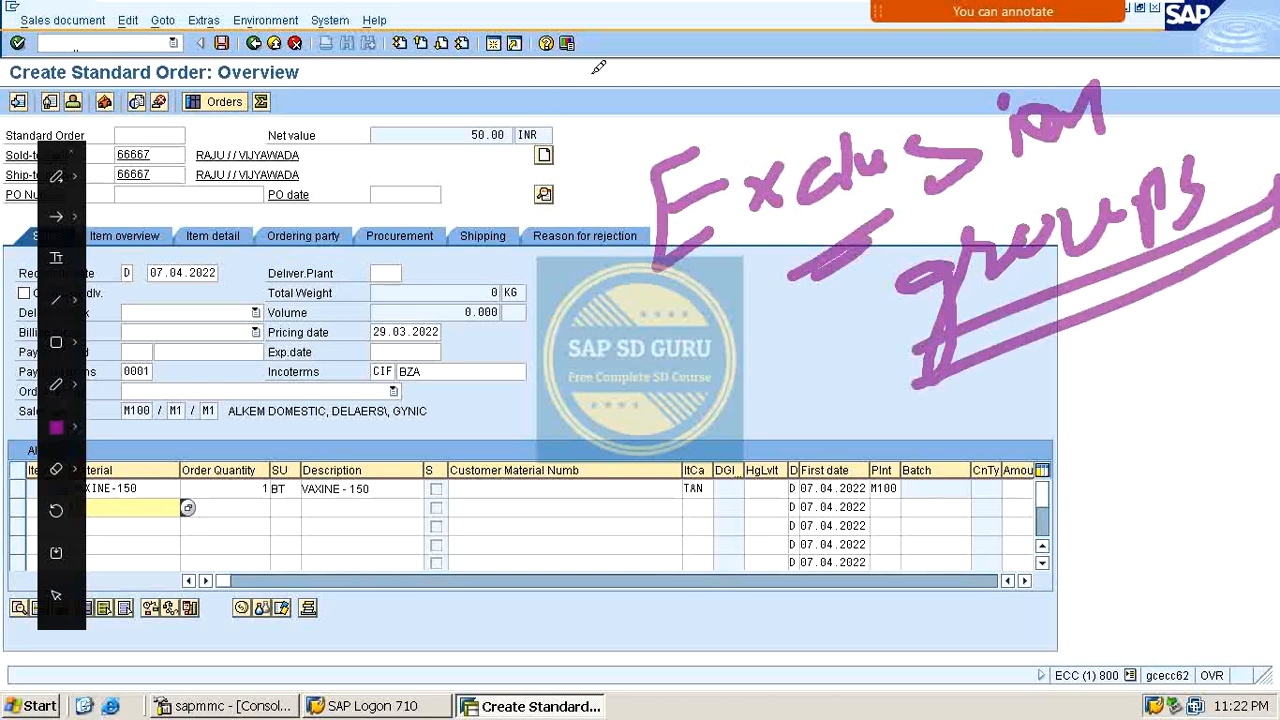
{"action": "mouse_move", "coordinate": [636, 88]}
{"action": "left_mouse_down"}
{"action": "mouse_move", "coordinate": [548, 224]}
{"action": "mouse_move", "coordinate": [698, 502]}
{"action": "mouse_move", "coordinate": [1000, 410]}
{"action": "left_mouse_up"}
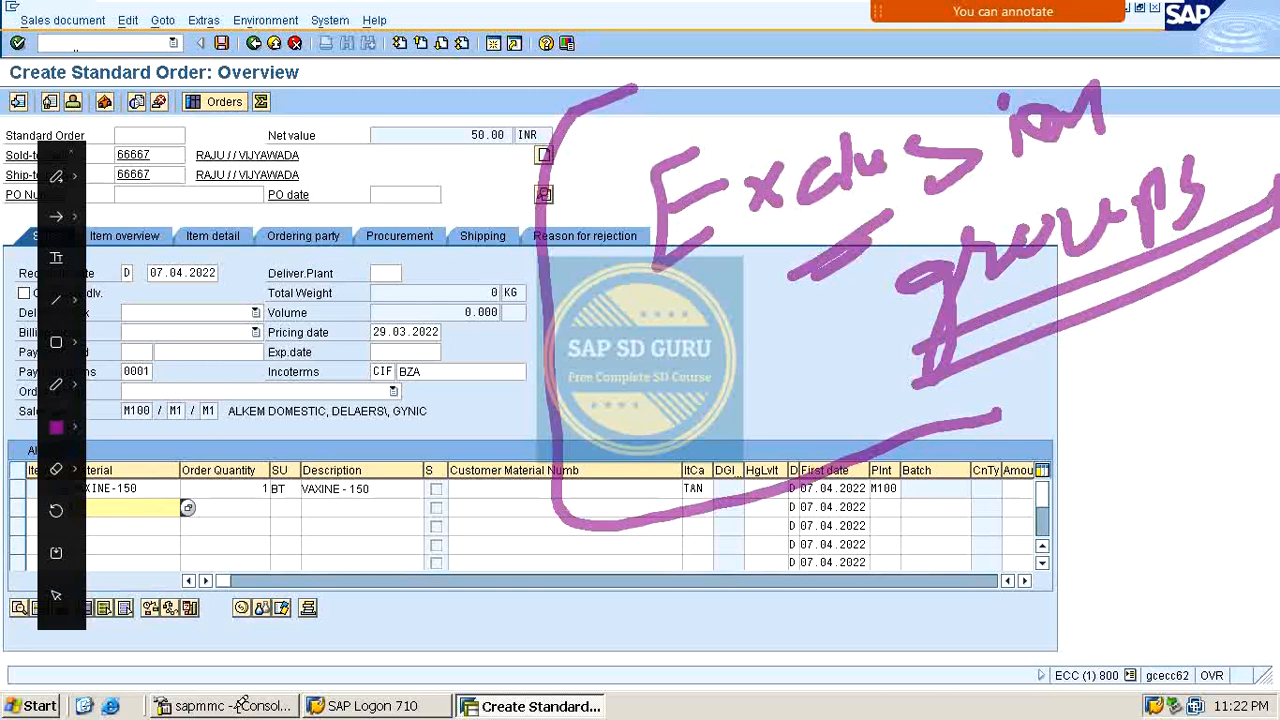
{"action": "key", "text": "Escape"}
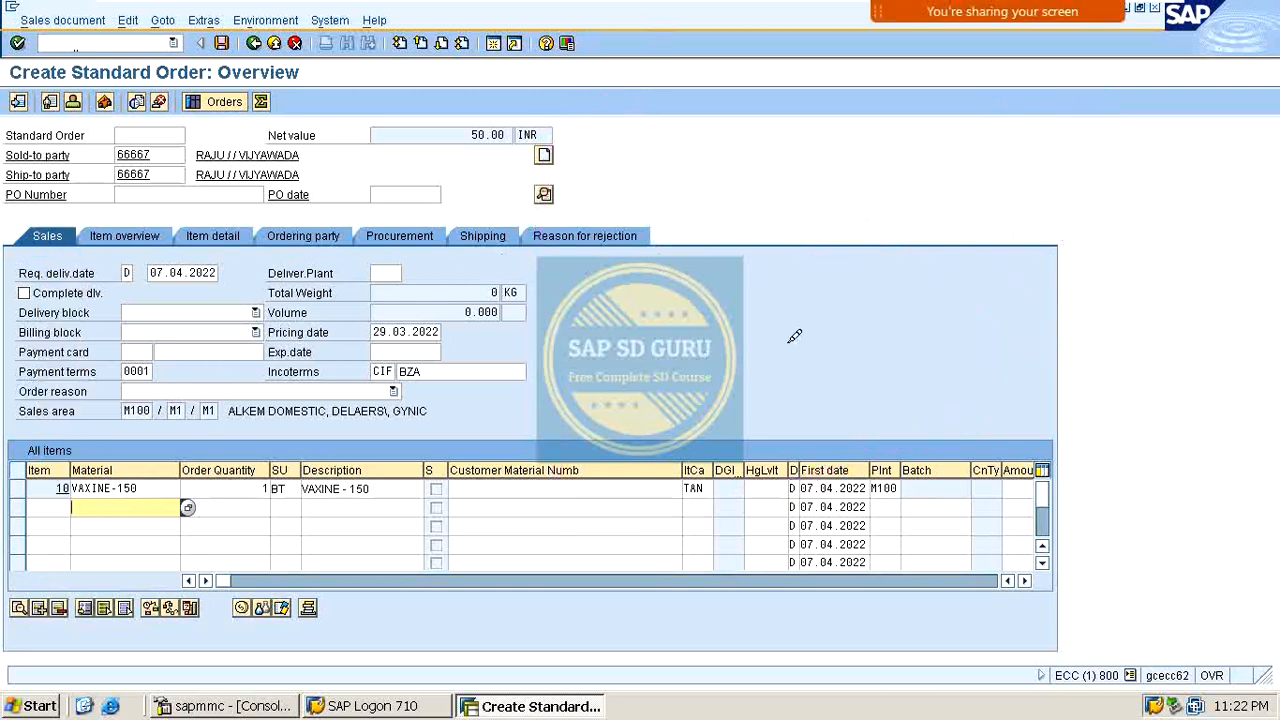
Restart annotating with the Pen Tool and write K004 with 5, 6, 7 and 8 listed below its last digit.
{"action": "mouse_move", "coordinate": [1080, 8]}
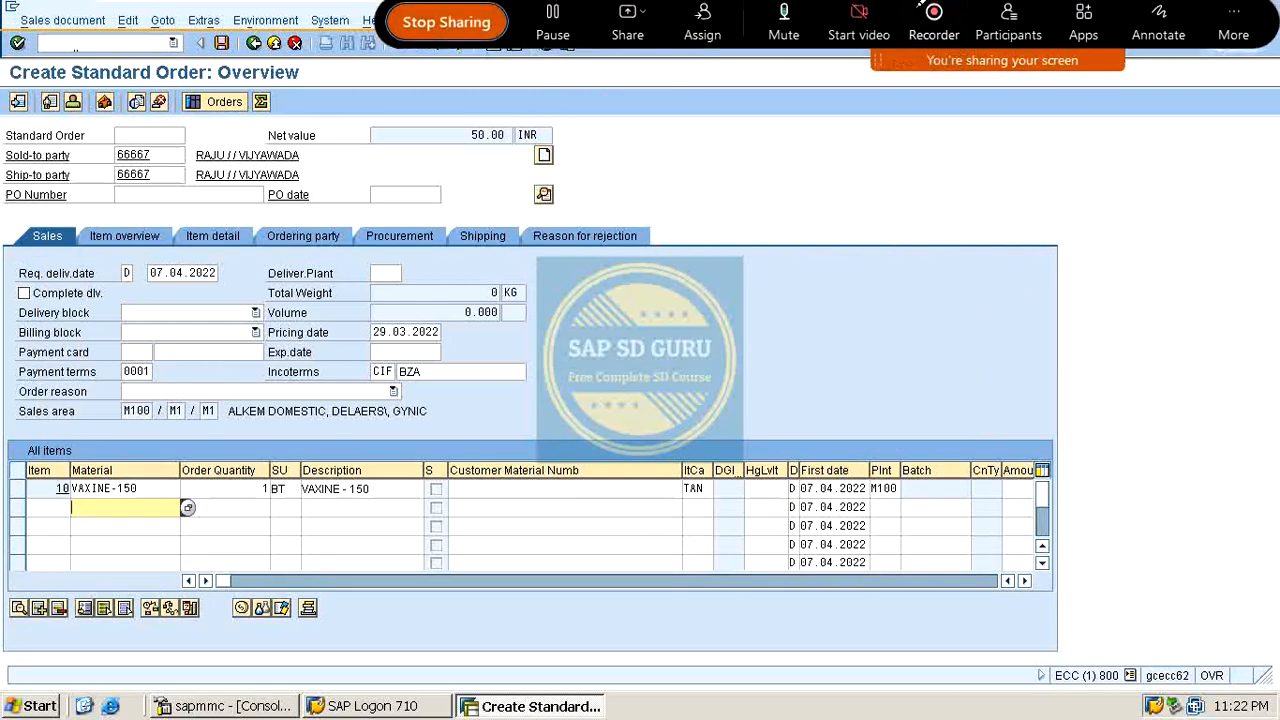
{"action": "left_click", "coordinate": [1158, 25]}
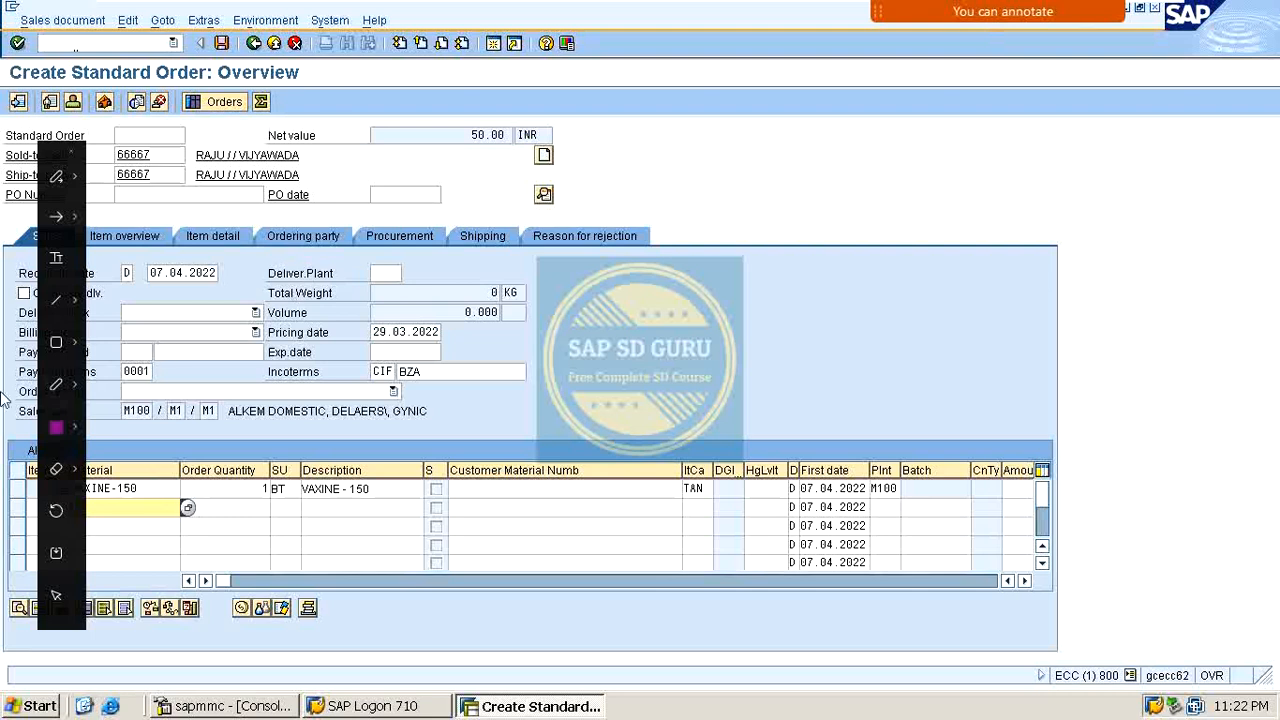
{"action": "left_click", "coordinate": [73, 384]}
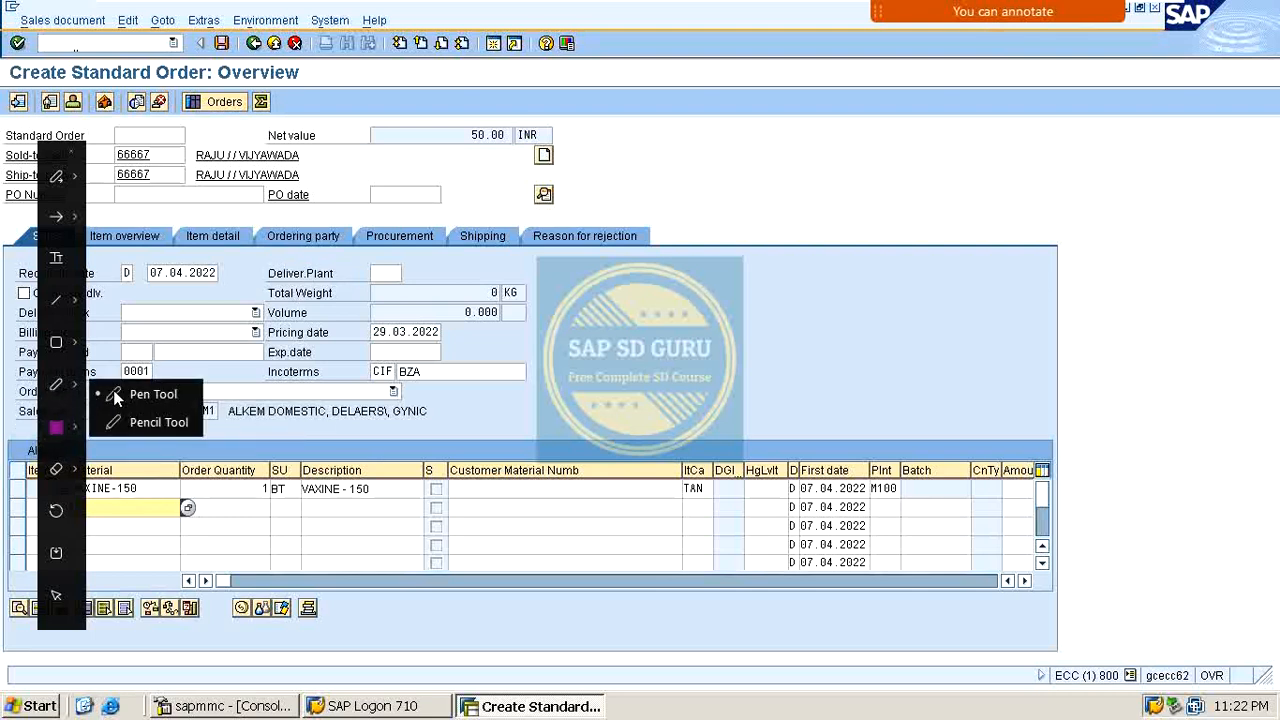
{"action": "left_click", "coordinate": [115, 395]}
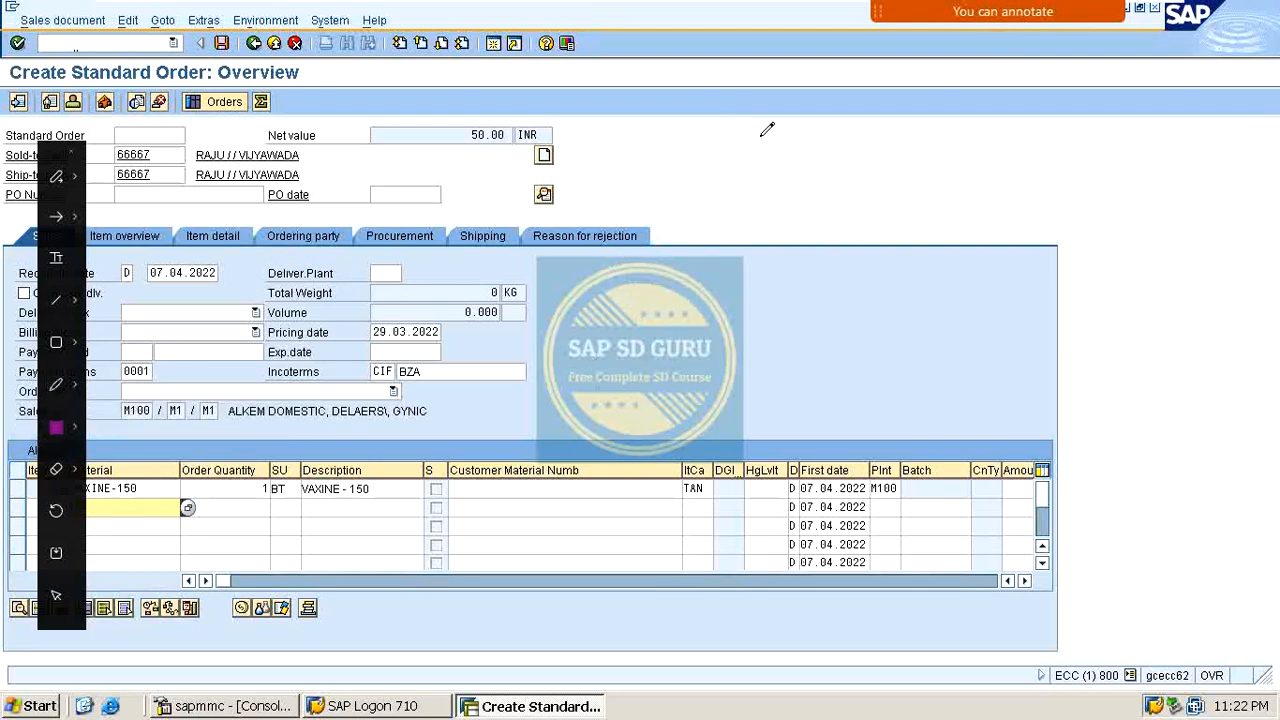
{"action": "mouse_move", "coordinate": [760, 135]}
{"action": "left_mouse_down"}
{"action": "mouse_move", "coordinate": [750, 182]}
{"action": "mouse_move", "coordinate": [752, 168]}
{"action": "mouse_move", "coordinate": [774, 184]}
{"action": "left_mouse_up"}
{"action": "mouse_move", "coordinate": [835, 122]}
{"action": "left_mouse_down"}
{"action": "mouse_move", "coordinate": [797, 175]}
{"action": "mouse_move", "coordinate": [826, 142]}
{"action": "mouse_move", "coordinate": [864, 150]}
{"action": "mouse_move", "coordinate": [887, 182]}
{"action": "mouse_move", "coordinate": [882, 329]}
{"action": "mouse_move", "coordinate": [822, 490]}
{"action": "mouse_move", "coordinate": [862, 484]}
{"action": "left_mouse_up"}
{"action": "left_click_drag", "start_coordinate": [840, 452], "coordinate": [872, 440]}
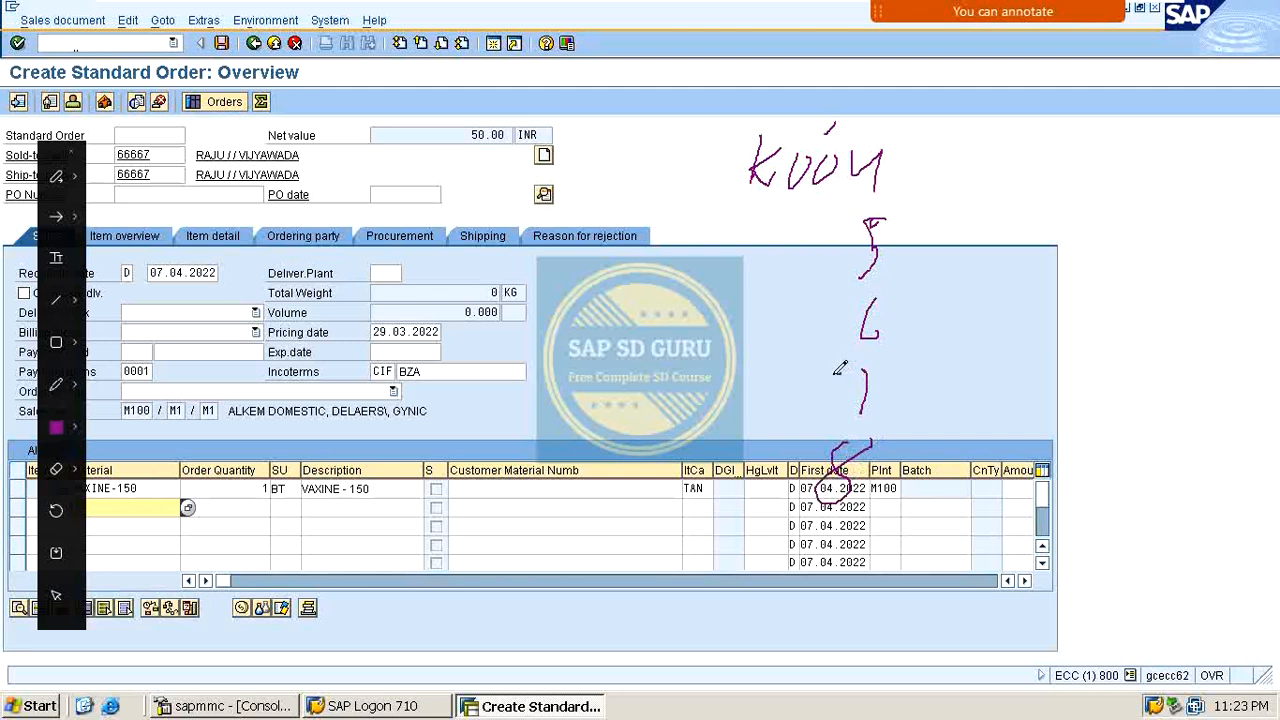
{"action": "left_click_drag", "start_coordinate": [836, 375], "coordinate": [876, 366]}
Draw a ticked box beside K004 and add a column of short dashes alongside the list from K004 down to 8.
{"action": "mouse_move", "coordinate": [1016, 120]}
{"action": "left_mouse_down"}
{"action": "mouse_move", "coordinate": [1064, 178]}
{"action": "mouse_move", "coordinate": [1072, 106]}
{"action": "mouse_move", "coordinate": [1033, 118]}
{"action": "left_mouse_up"}
{"action": "left_click_drag", "start_coordinate": [976, 156], "coordinate": [1097, 67]}
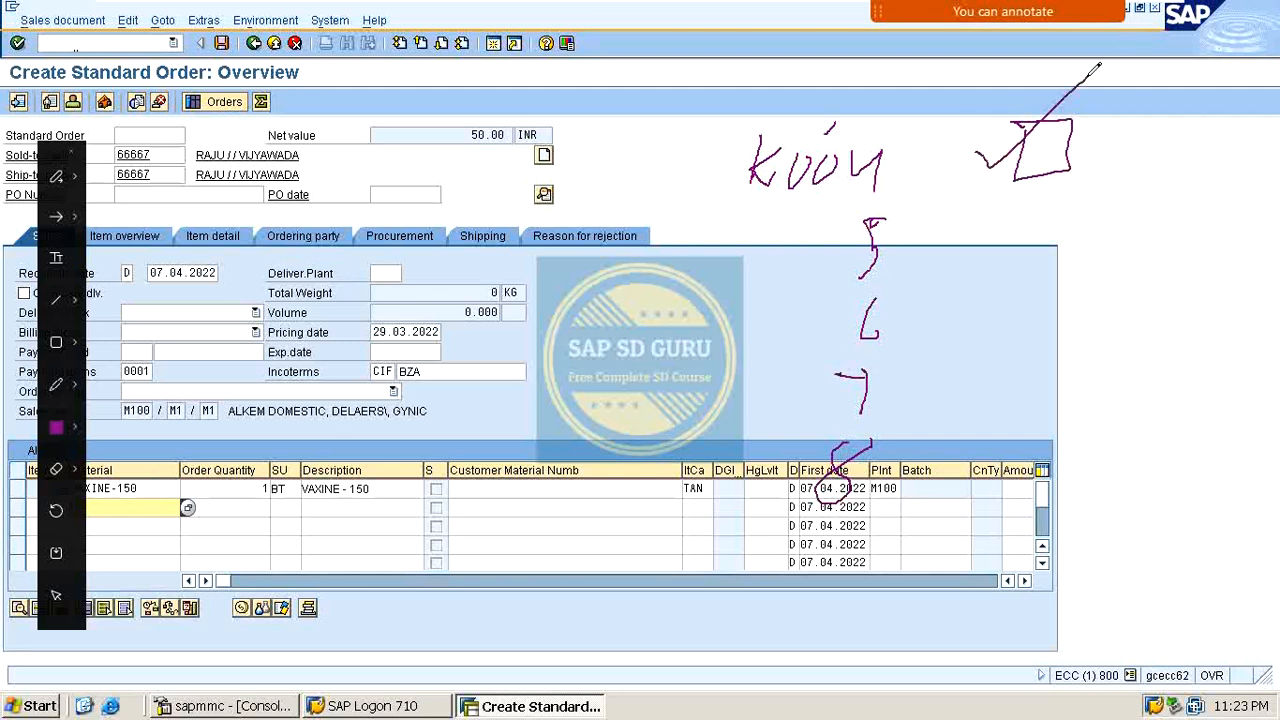
{"action": "left_click_drag", "start_coordinate": [1100, 153], "coordinate": [1133, 151]}
{"action": "left_click_drag", "start_coordinate": [1090, 224], "coordinate": [1131, 212]}
{"action": "left_click_drag", "start_coordinate": [1054, 293], "coordinate": [1084, 289]}
{"action": "left_click_drag", "start_coordinate": [1032, 368], "coordinate": [1096, 360]}
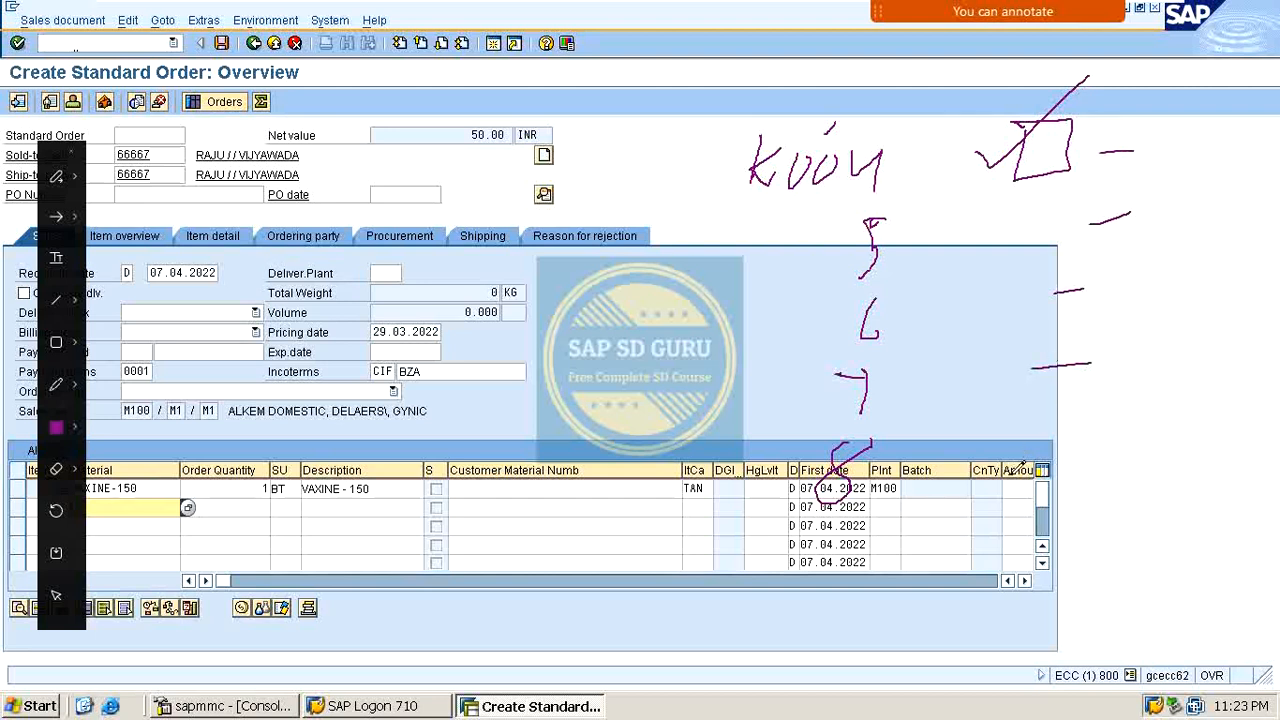
{"action": "left_click_drag", "start_coordinate": [1010, 472], "coordinate": [1067, 466]}
Underline K004, draw a large bracket around 5 to 8 and add an arrow across the bracket.
{"action": "left_click_drag", "start_coordinate": [752, 215], "coordinate": [920, 197]}
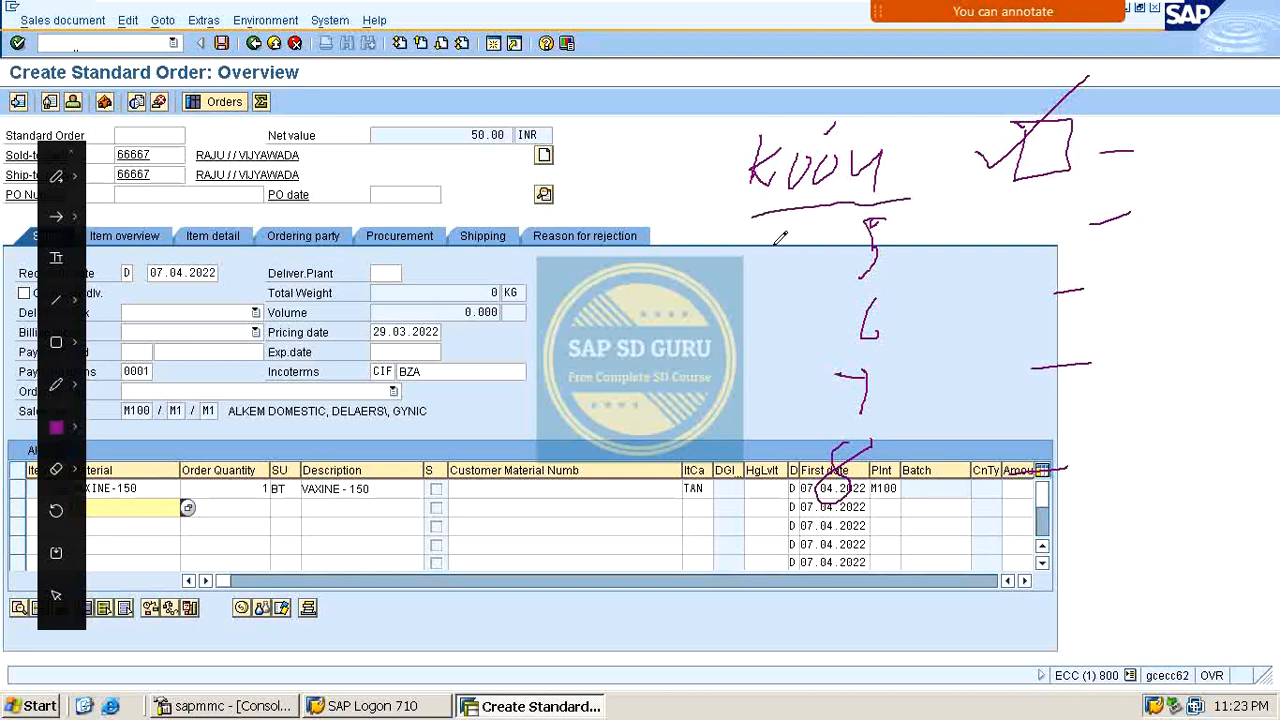
{"action": "mouse_move", "coordinate": [773, 243]}
{"action": "left_mouse_down"}
{"action": "mouse_move", "coordinate": [668, 478]}
{"action": "mouse_move", "coordinate": [735, 546]}
{"action": "left_mouse_up"}
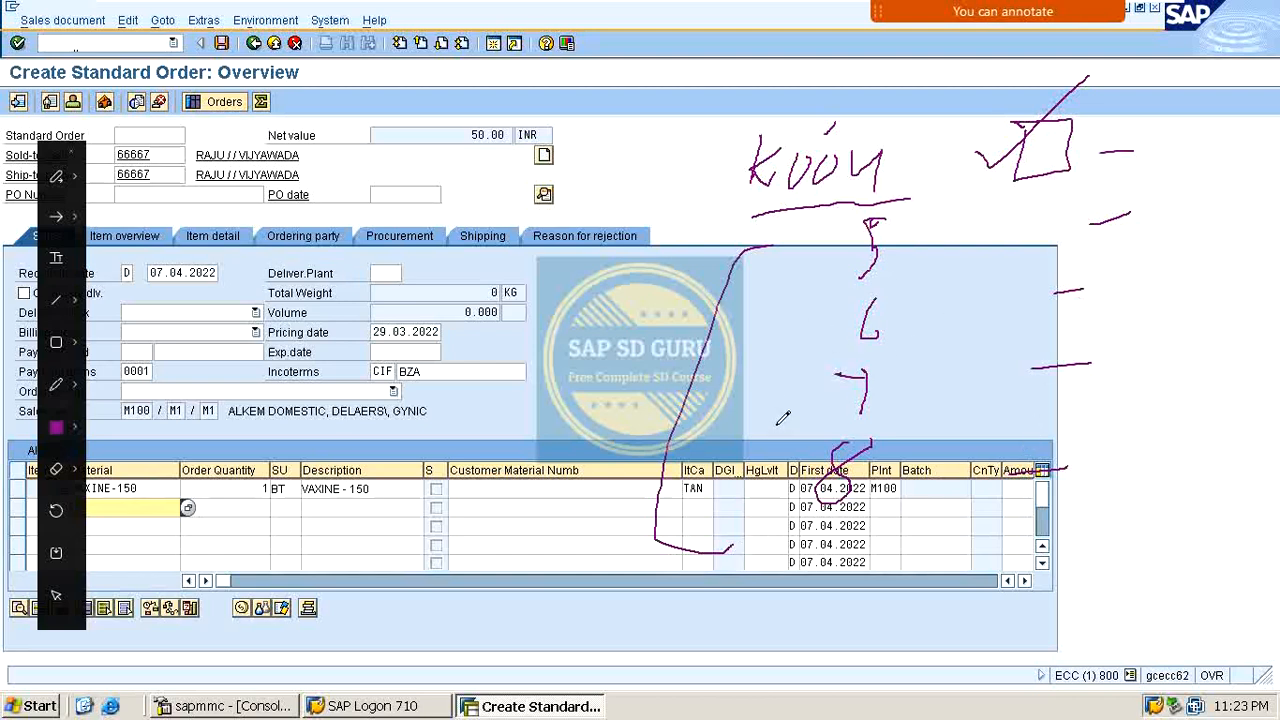
{"action": "mouse_move", "coordinate": [582, 425]}
{"action": "left_mouse_down"}
{"action": "mouse_move", "coordinate": [708, 420]}
{"action": "mouse_move", "coordinate": [672, 406]}
{"action": "mouse_move", "coordinate": [646, 500]}
{"action": "left_mouse_up"}
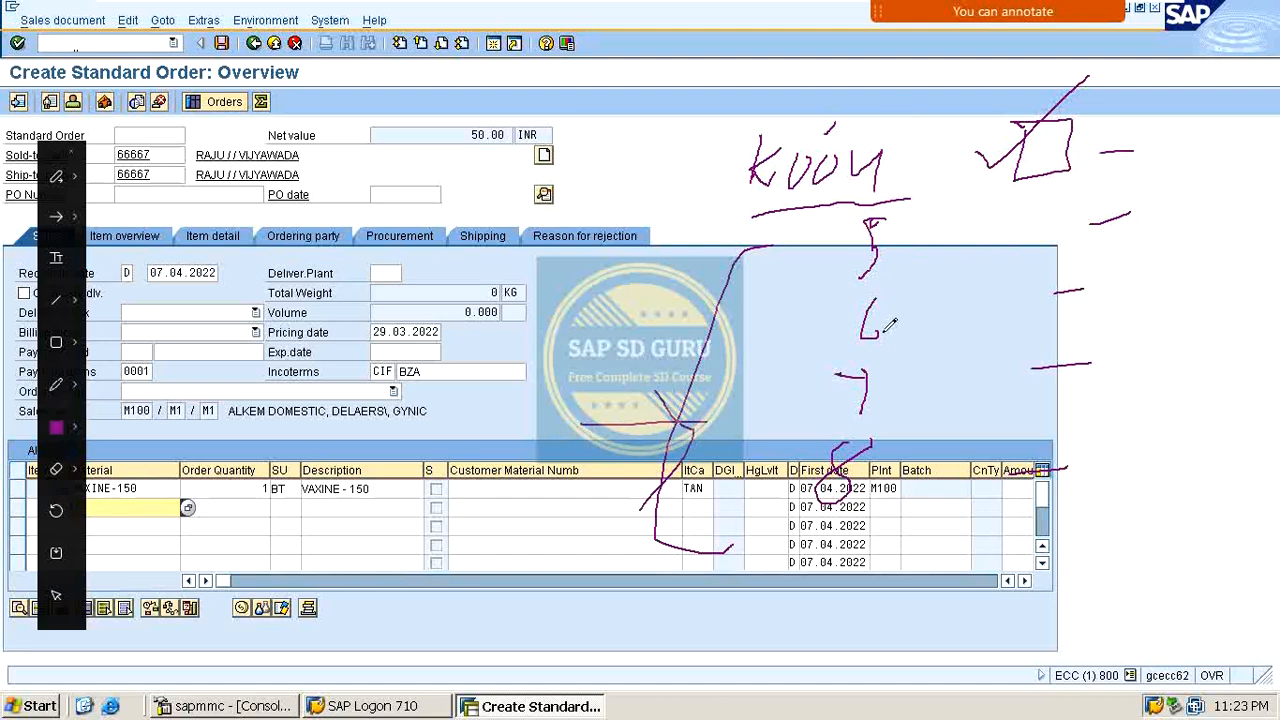
Frame the K004 list and the dashes with large outlines, add a long tick, and clear the annotations.
{"action": "mouse_move", "coordinate": [693, 118]}
{"action": "left_mouse_down"}
{"action": "mouse_move", "coordinate": [985, 112]}
{"action": "mouse_move", "coordinate": [860, 650]}
{"action": "left_mouse_up"}
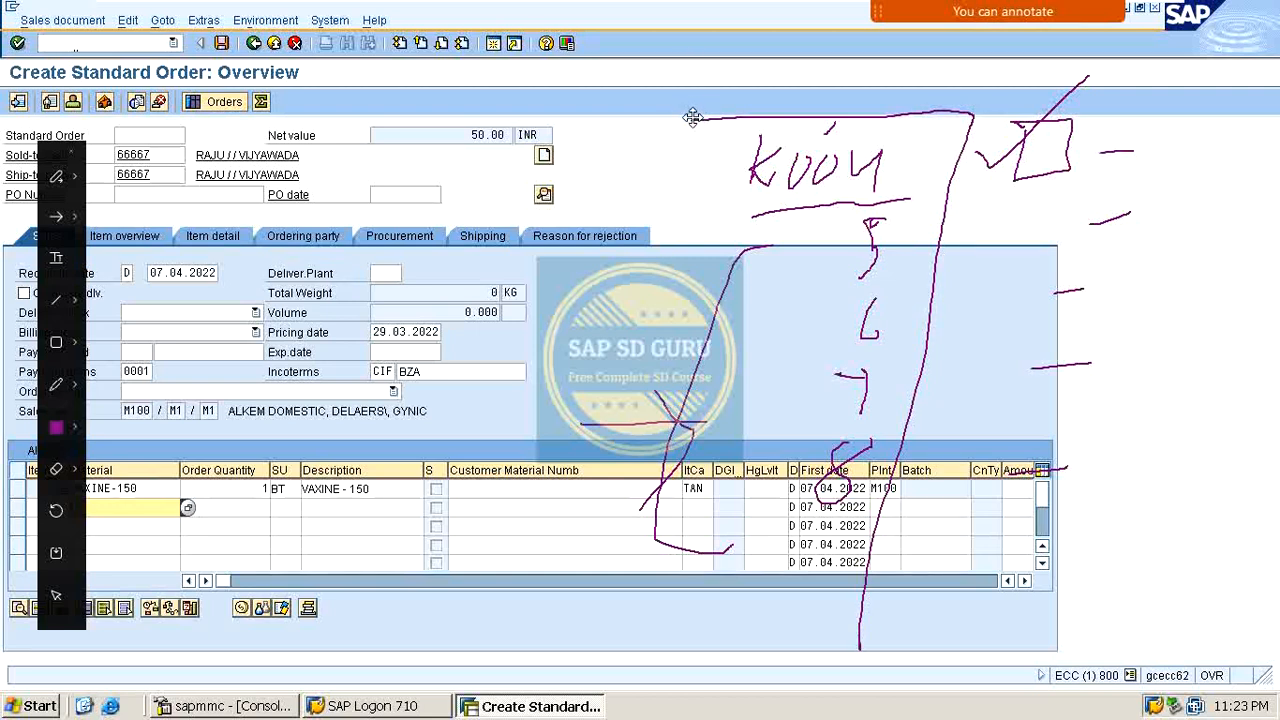
{"action": "mouse_move", "coordinate": [700, 124]}
{"action": "left_mouse_down"}
{"action": "mouse_move", "coordinate": [560, 514]}
{"action": "mouse_move", "coordinate": [595, 642]}
{"action": "mouse_move", "coordinate": [1279, 598]}
{"action": "mouse_move", "coordinate": [1278, 2]}
{"action": "mouse_move", "coordinate": [768, 96]}
{"action": "mouse_move", "coordinate": [678, 128]}
{"action": "left_mouse_up"}
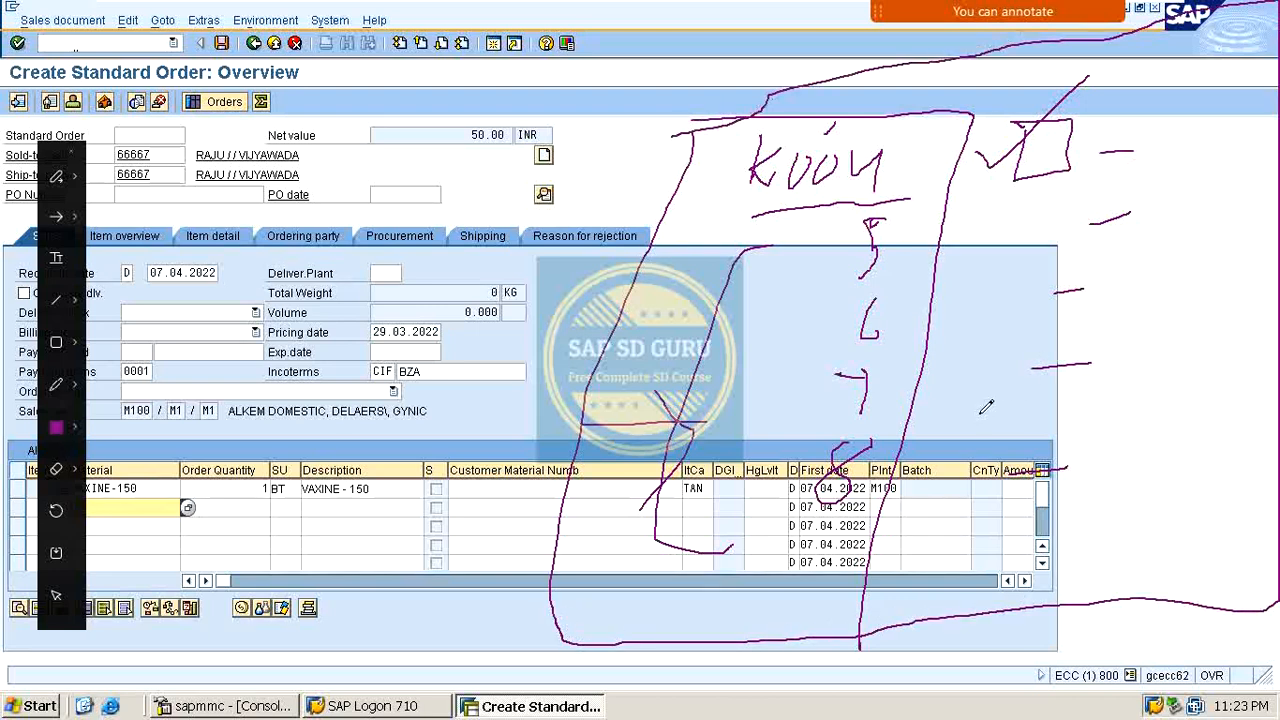
{"action": "left_click_drag", "start_coordinate": [974, 428], "coordinate": [1272, 264]}
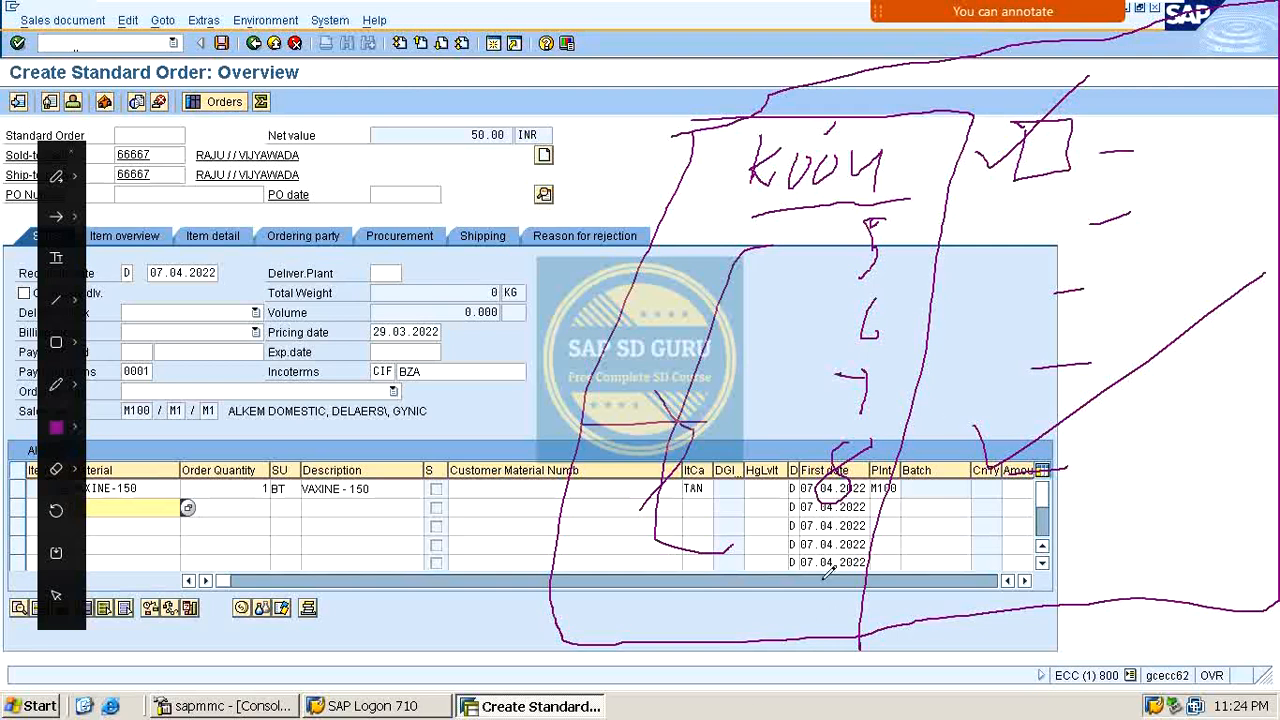
{"action": "key", "text": "Escape"}
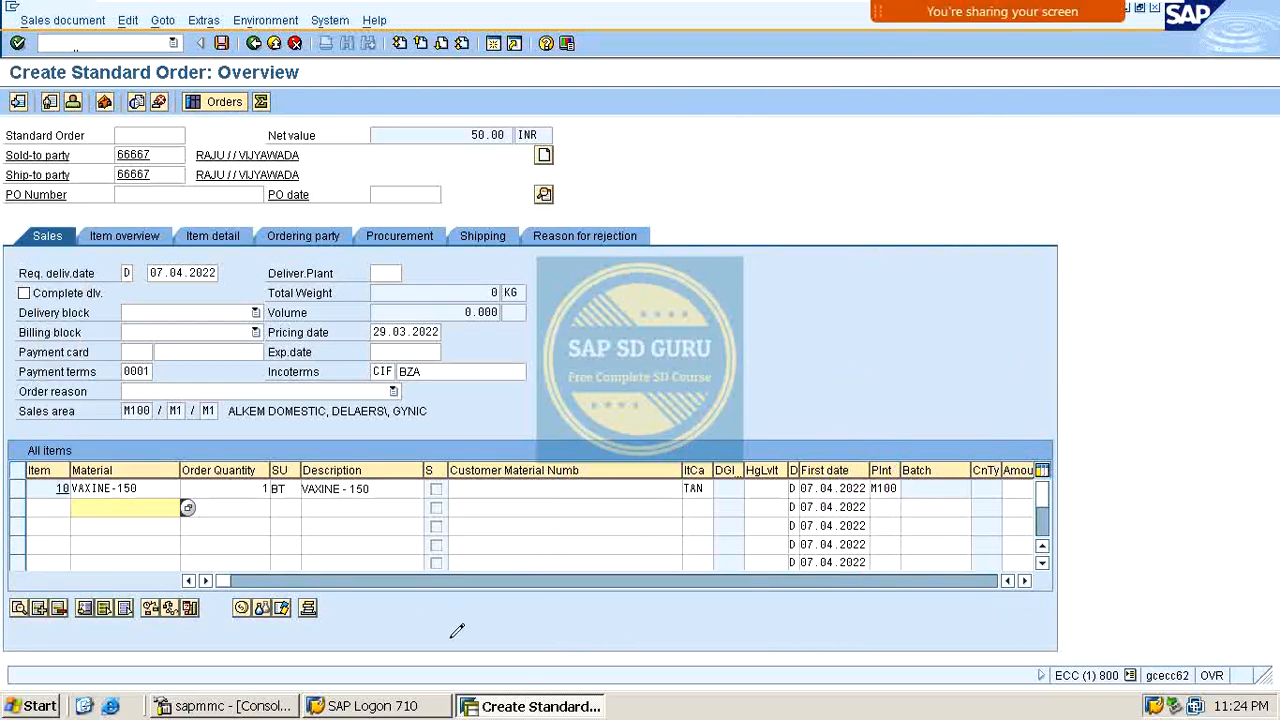
{"action": "left_click", "coordinate": [521, 699]}
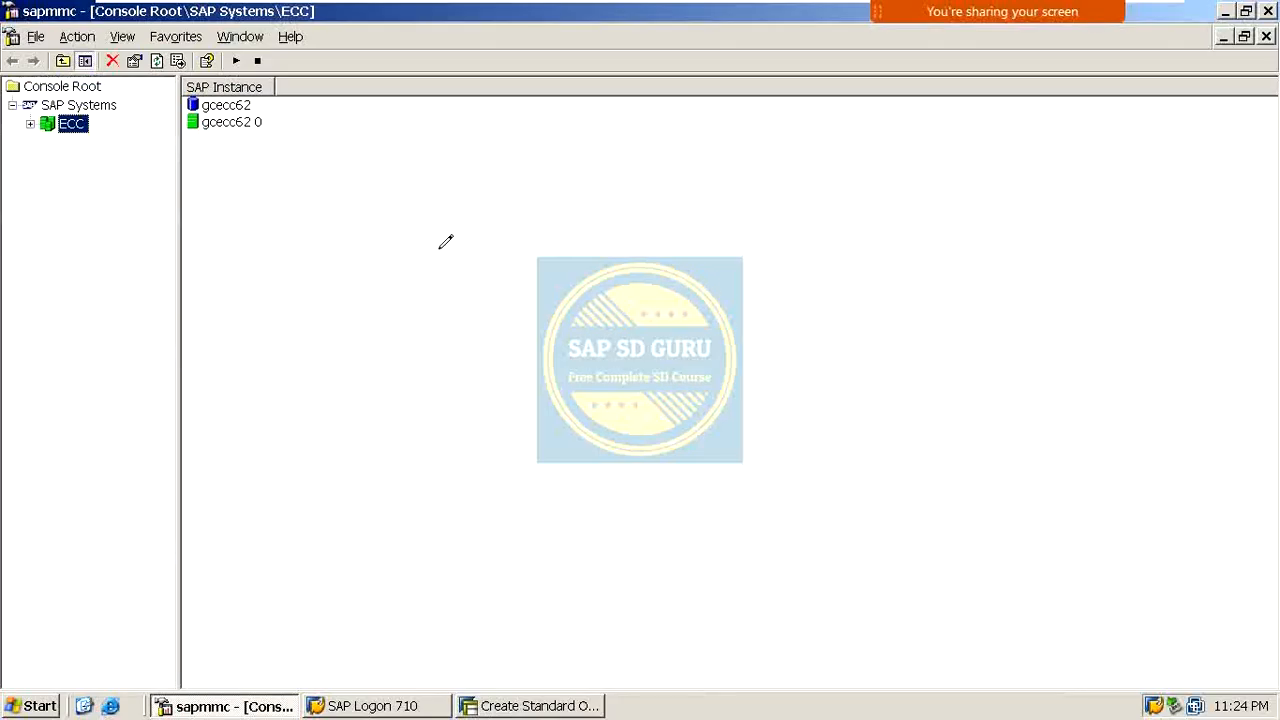
{"action": "left_click", "coordinate": [530, 705]}
{"action": "left_click", "coordinate": [530, 705]}
{"action": "left_click", "coordinate": [536, 705]}
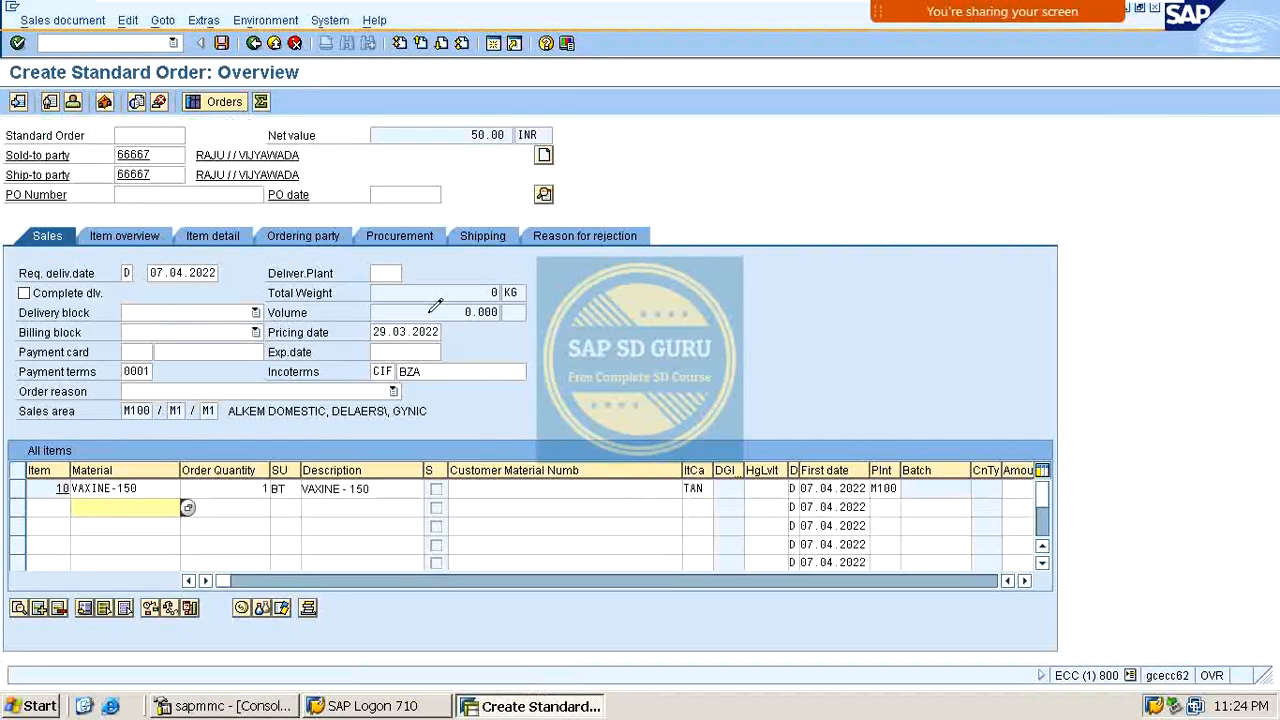
Run transaction /nv/08 and position the pricing procedures list at MR0000.
{"action": "left_click", "coordinate": [104, 33]}
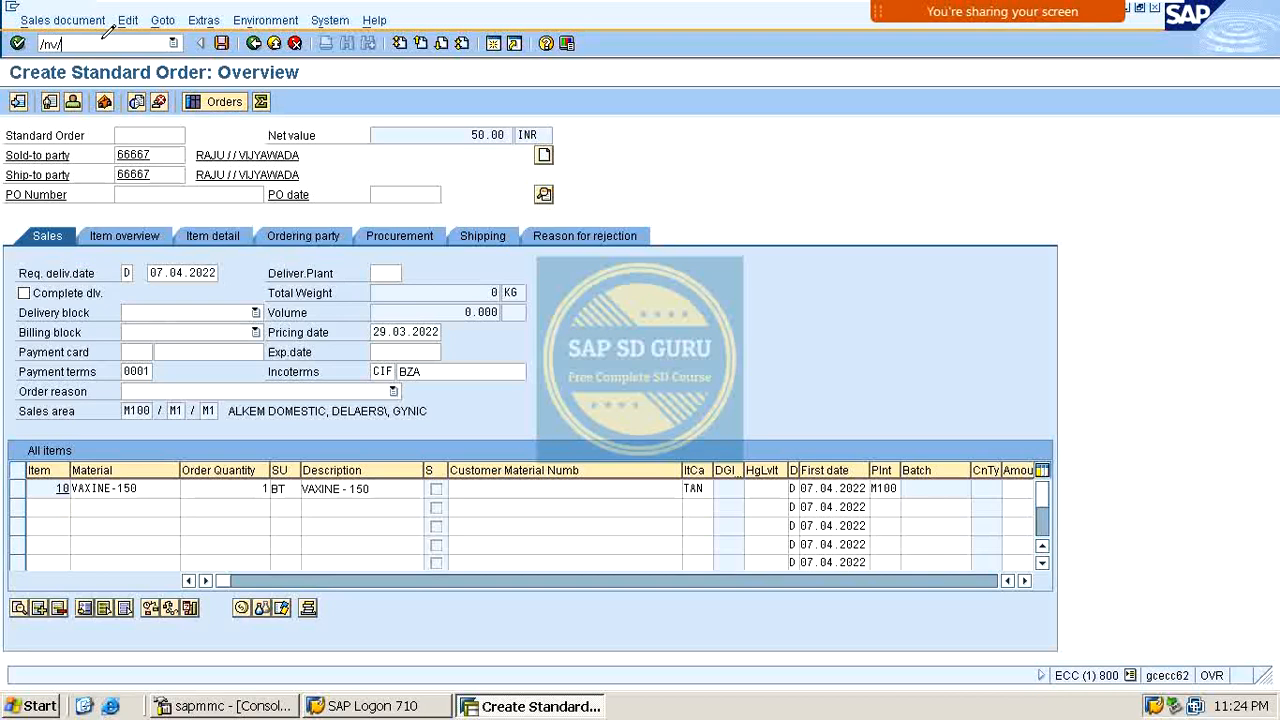
{"action": "type", "text": "/nv/08"}
{"action": "key", "text": "Return"}
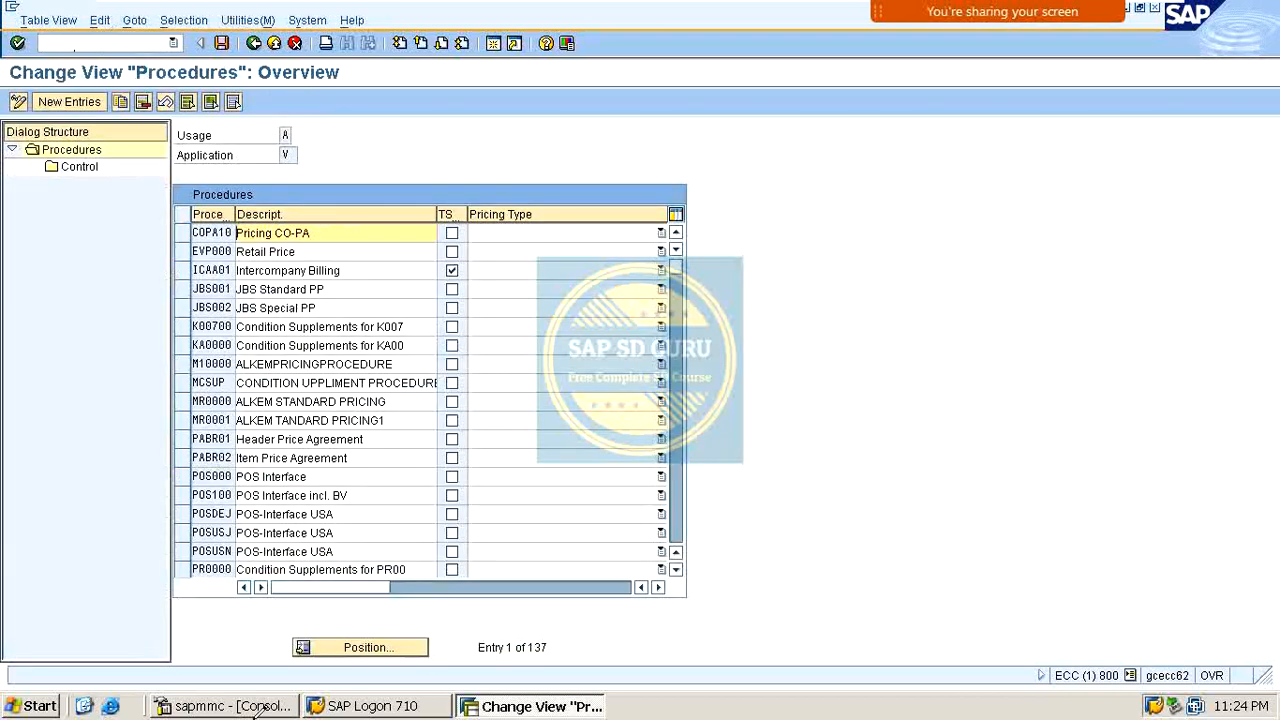
{"action": "left_click", "coordinate": [398, 649]}
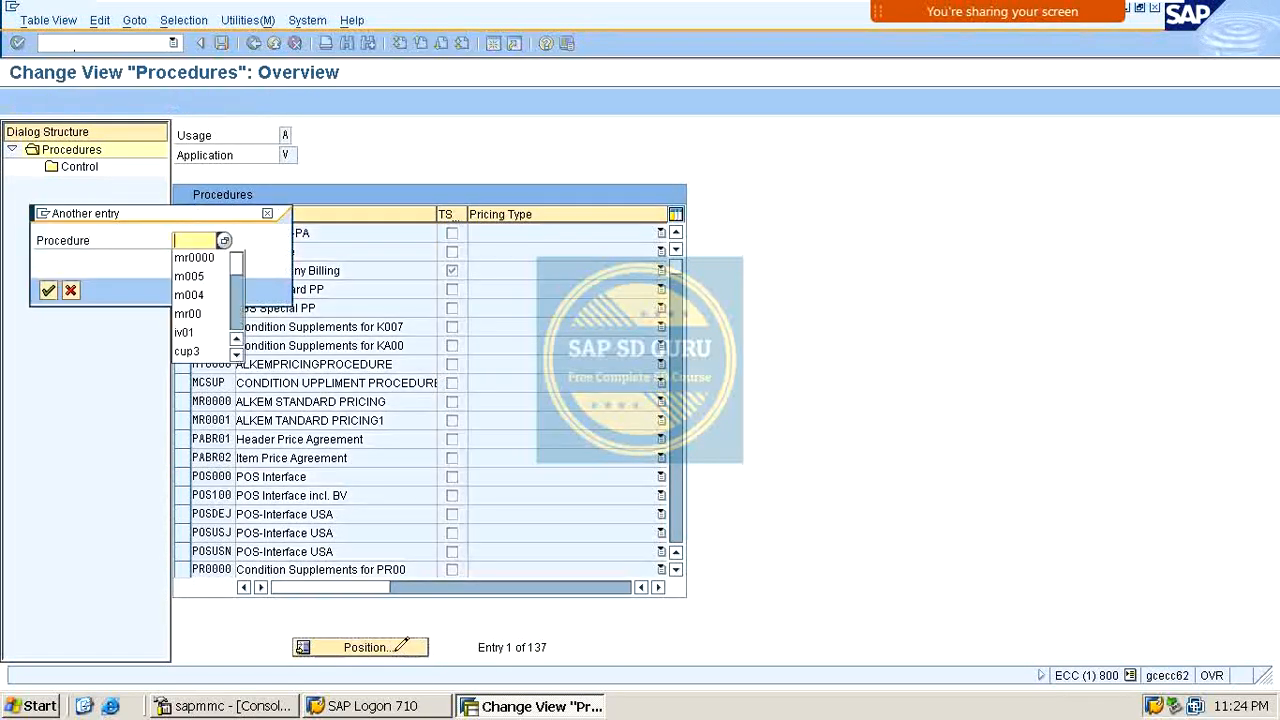
{"action": "key", "text": "Return"}
{"action": "key", "text": "Return"}
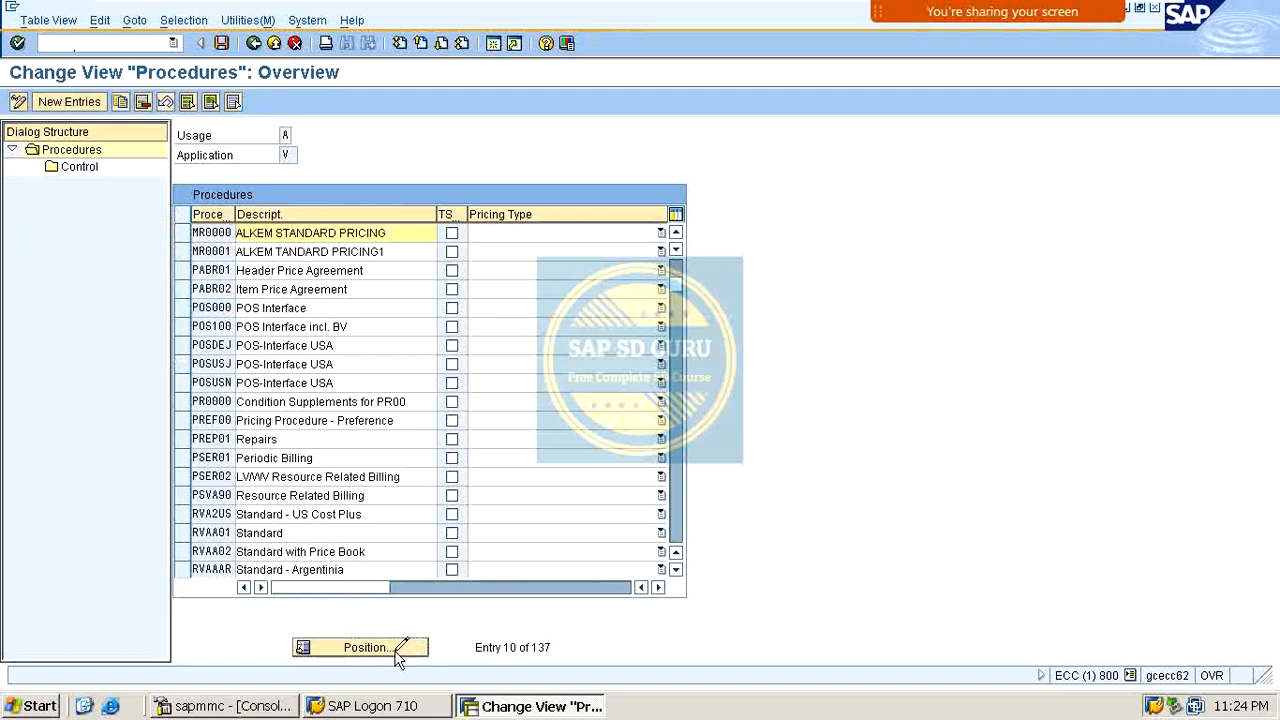
Select procedure MR0000 and open its Control overview.
{"action": "double_click", "coordinate": [219, 235]}
{"action": "left_click", "coordinate": [184, 234]}
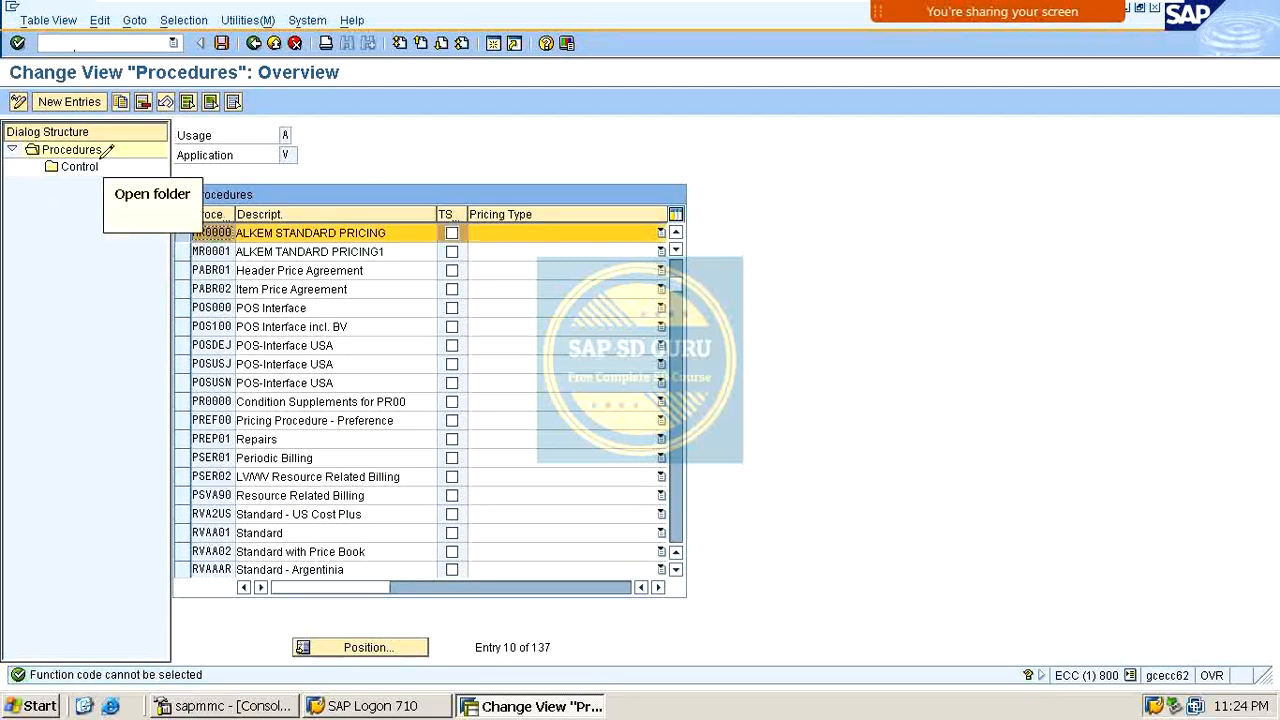
{"action": "double_click", "coordinate": [87, 166]}
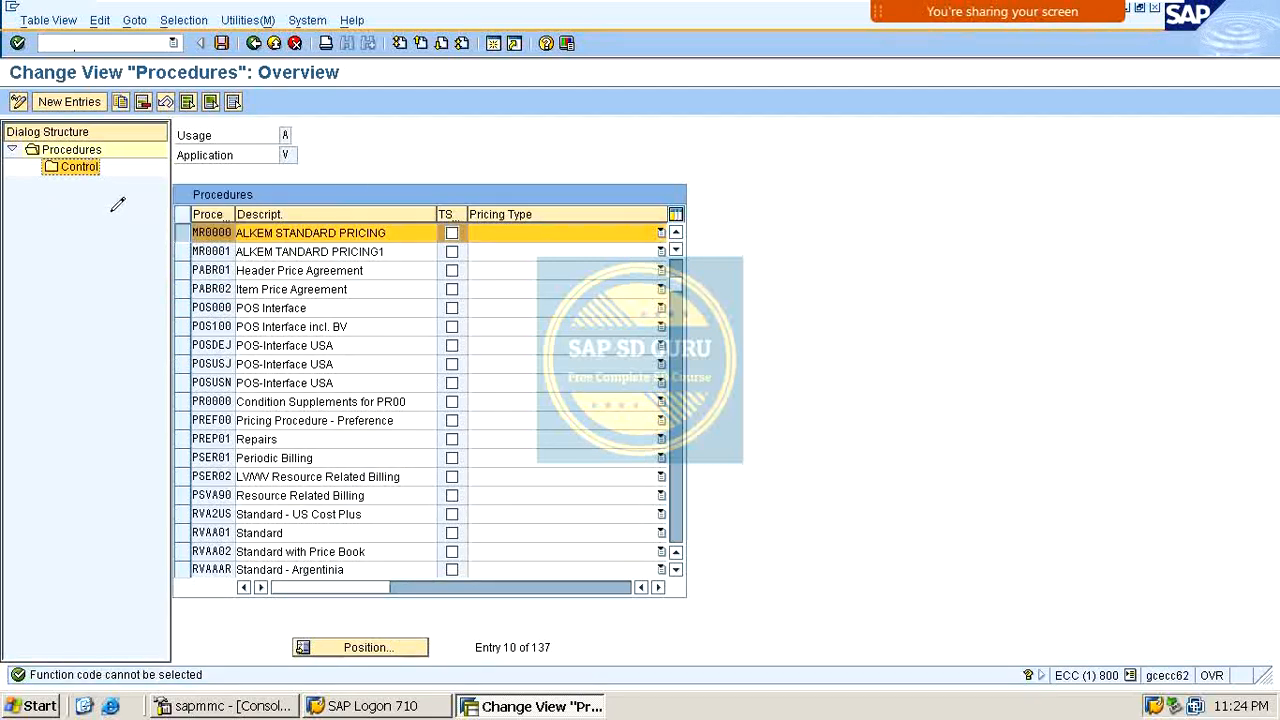
{"action": "double_click", "coordinate": [79, 166]}
{"action": "scroll", "coordinate": [350, 271], "scroll_direction": "up", "scroll_amount": 2}
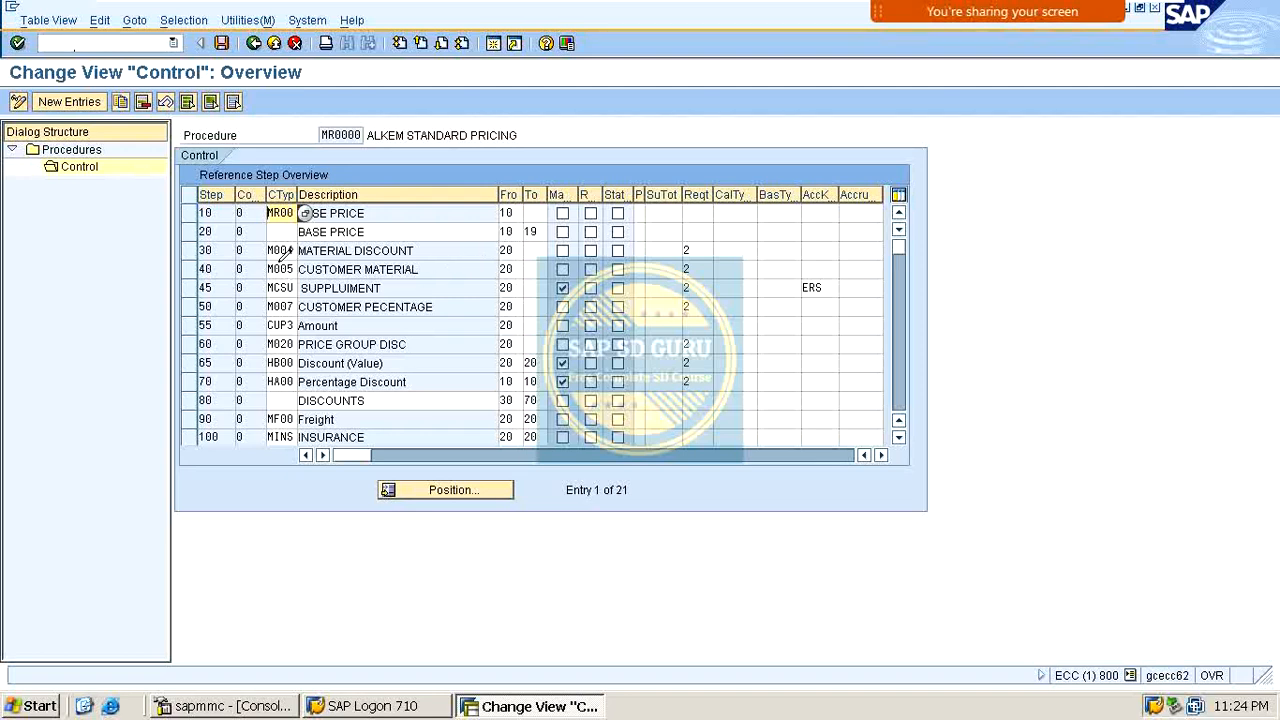
Point out condition types M005, MCSU and M007 in the MR0000 procedure, and return to the SAP Easy Access screen.
{"action": "left_click", "coordinate": [284, 268]}
{"action": "left_click", "coordinate": [292, 288]}
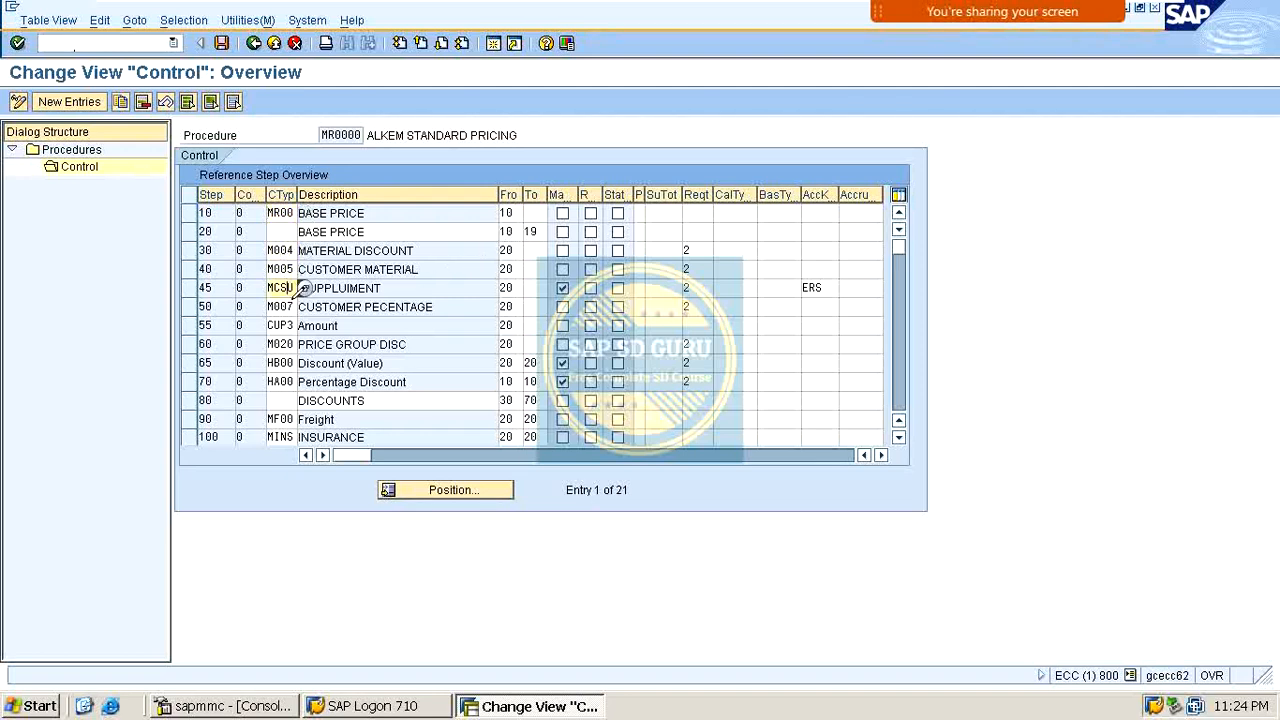
{"action": "left_click", "coordinate": [298, 306]}
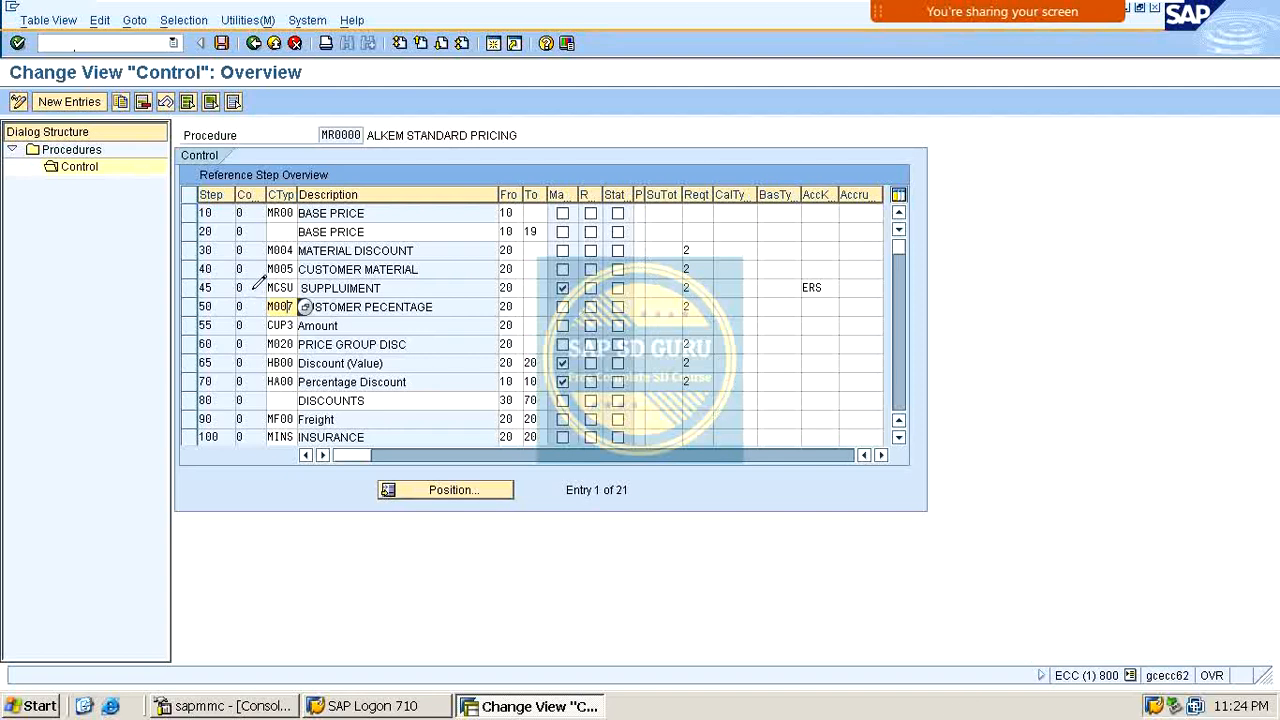
{"action": "double_click", "coordinate": [399, 288]}
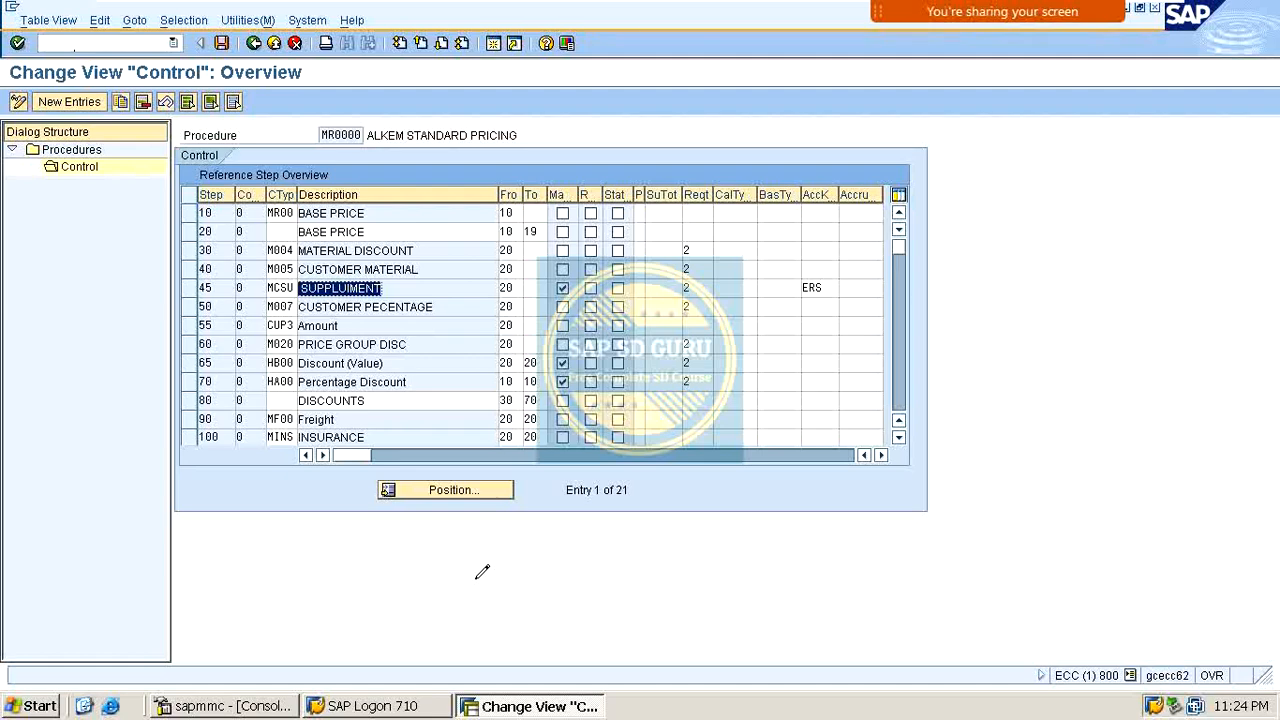
{"action": "left_click", "coordinate": [253, 43]}
{"action": "left_click", "coordinate": [253, 43]}
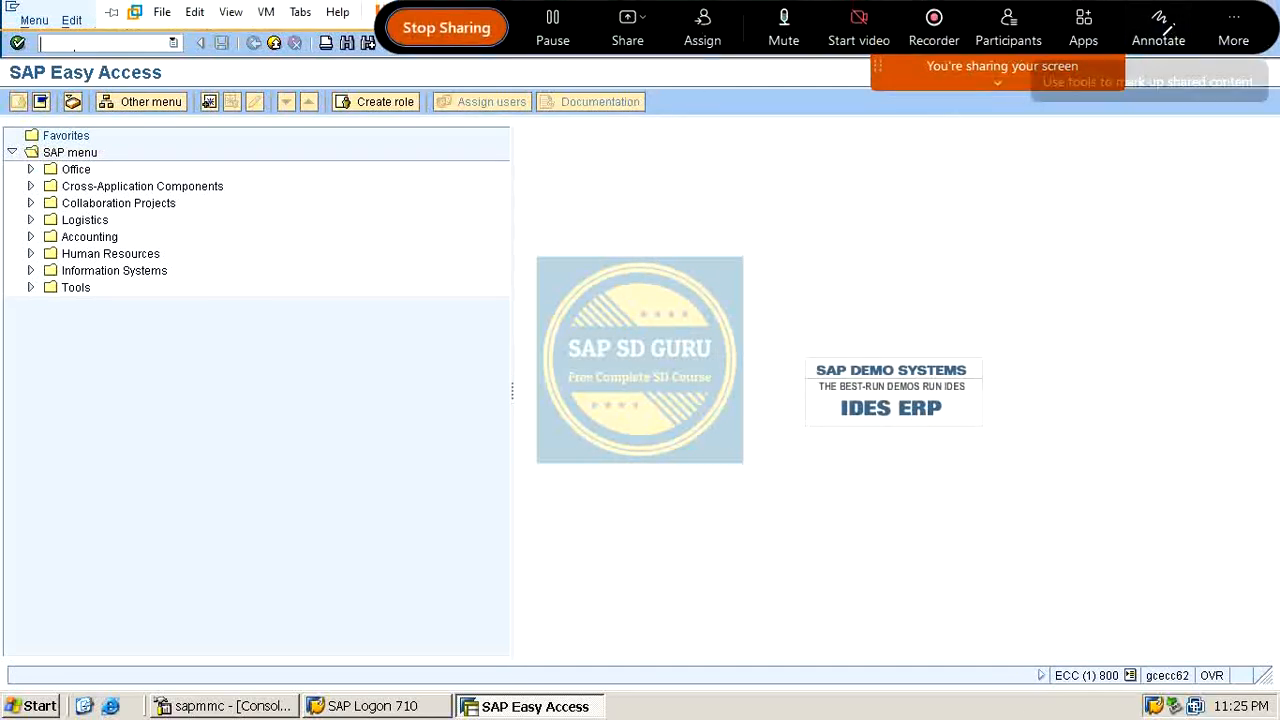
Restart annotating, handwrite the heading "Ex. groups" with a double underline, and clear the annotations.
{"action": "left_click", "coordinate": [1158, 27]}
{"action": "mouse_move", "coordinate": [343, 266]}
{"action": "left_mouse_down"}
{"action": "mouse_move", "coordinate": [306, 272]}
{"action": "mouse_move", "coordinate": [367, 306]}
{"action": "mouse_move", "coordinate": [320, 300]}
{"action": "left_mouse_up"}
{"action": "mouse_move", "coordinate": [390, 272]}
{"action": "left_mouse_down"}
{"action": "mouse_move", "coordinate": [400, 298]}
{"action": "mouse_move", "coordinate": [377, 315]}
{"action": "left_mouse_up"}
{"action": "left_click_drag", "start_coordinate": [452, 271], "coordinate": [451, 277]}
{"action": "mouse_move", "coordinate": [515, 252]}
{"action": "left_mouse_down"}
{"action": "mouse_move", "coordinate": [548, 224]}
{"action": "mouse_move", "coordinate": [610, 212]}
{"action": "mouse_move", "coordinate": [655, 225]}
{"action": "mouse_move", "coordinate": [800, 205]}
{"action": "mouse_move", "coordinate": [795, 152]}
{"action": "left_mouse_up"}
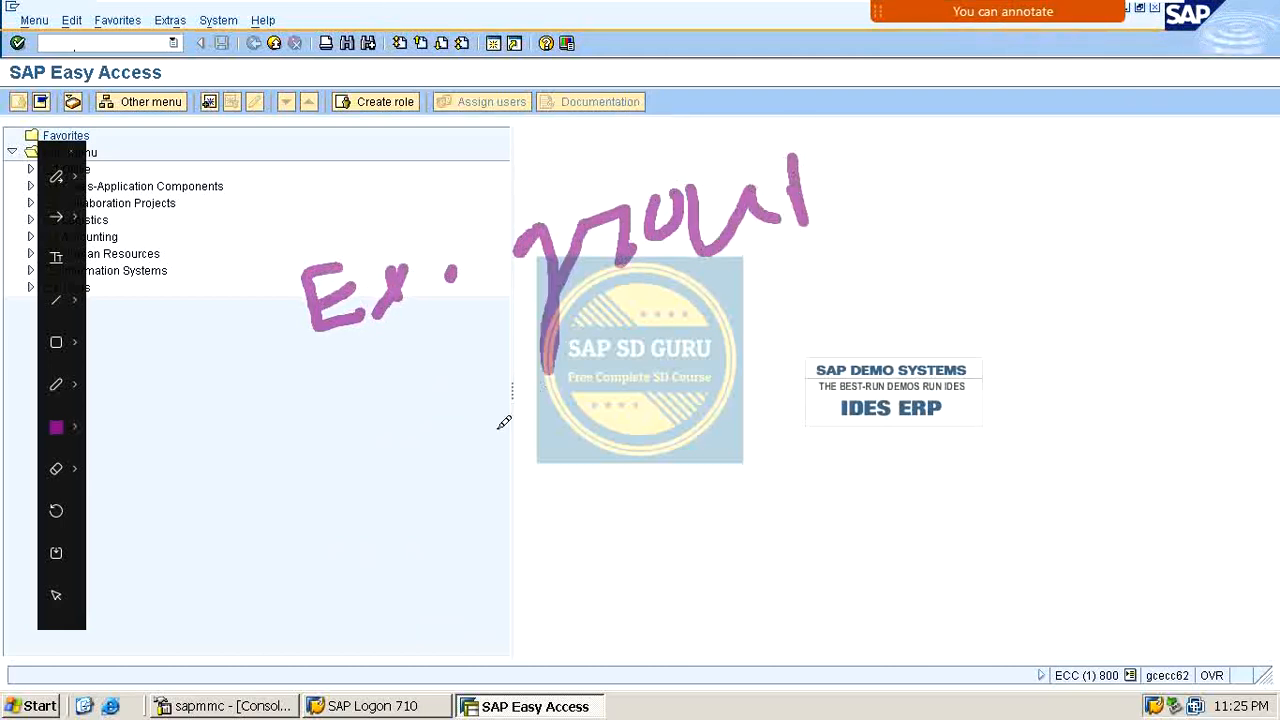
{"action": "left_click_drag", "start_coordinate": [452, 462], "coordinate": [808, 277]}
{"action": "left_click_drag", "start_coordinate": [475, 502], "coordinate": [748, 343]}
{"action": "left_click_drag", "start_coordinate": [812, 163], "coordinate": [794, 191]}
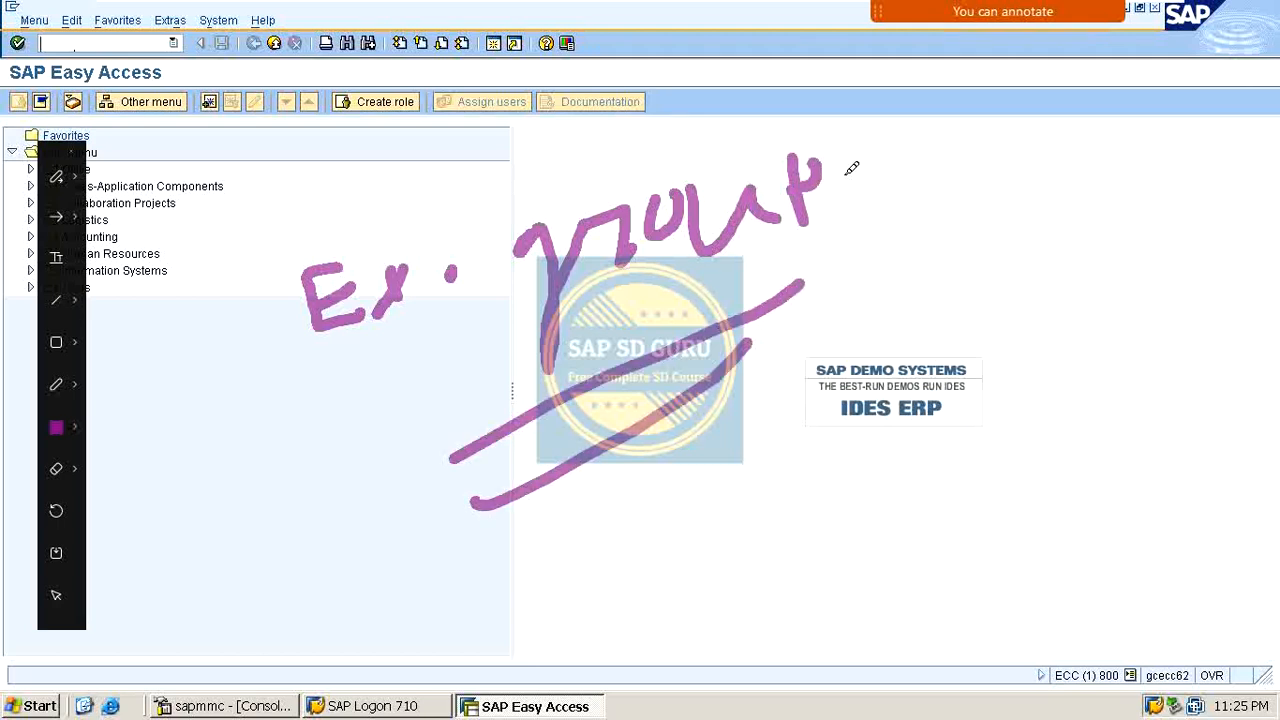
{"action": "left_click_drag", "start_coordinate": [867, 153], "coordinate": [842, 219]}
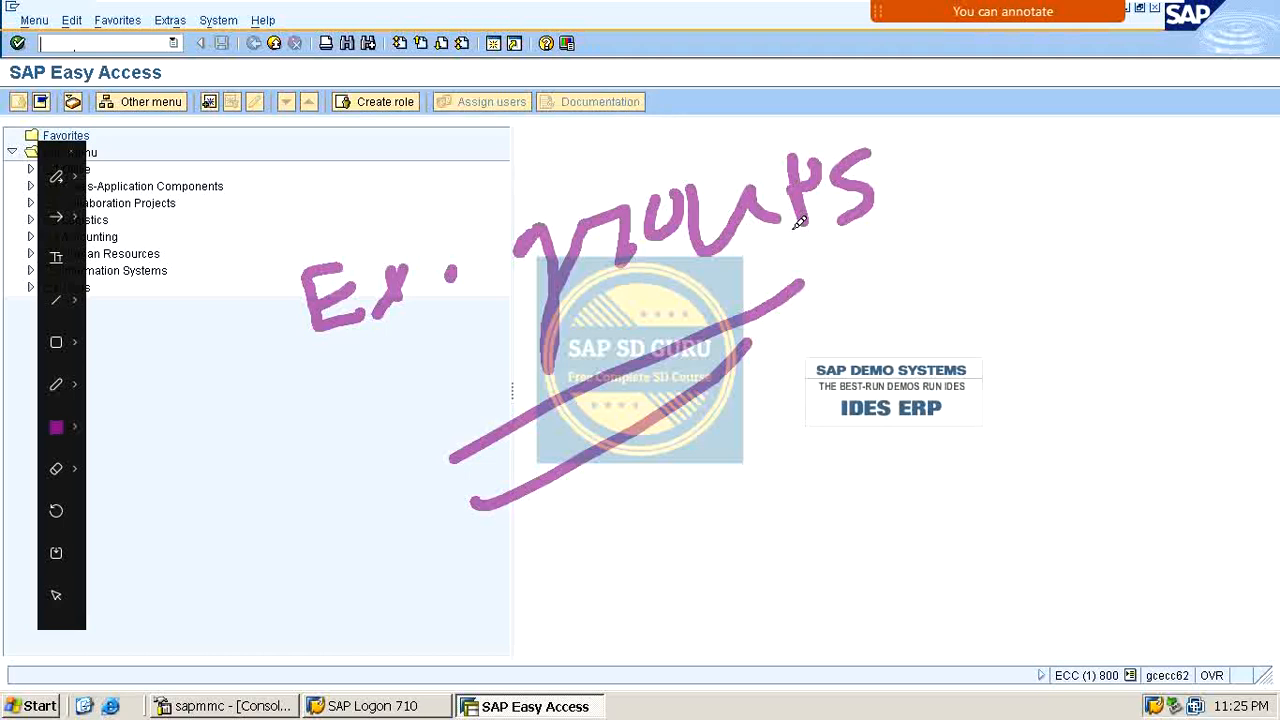
{"action": "left_click", "coordinate": [631, 713]}
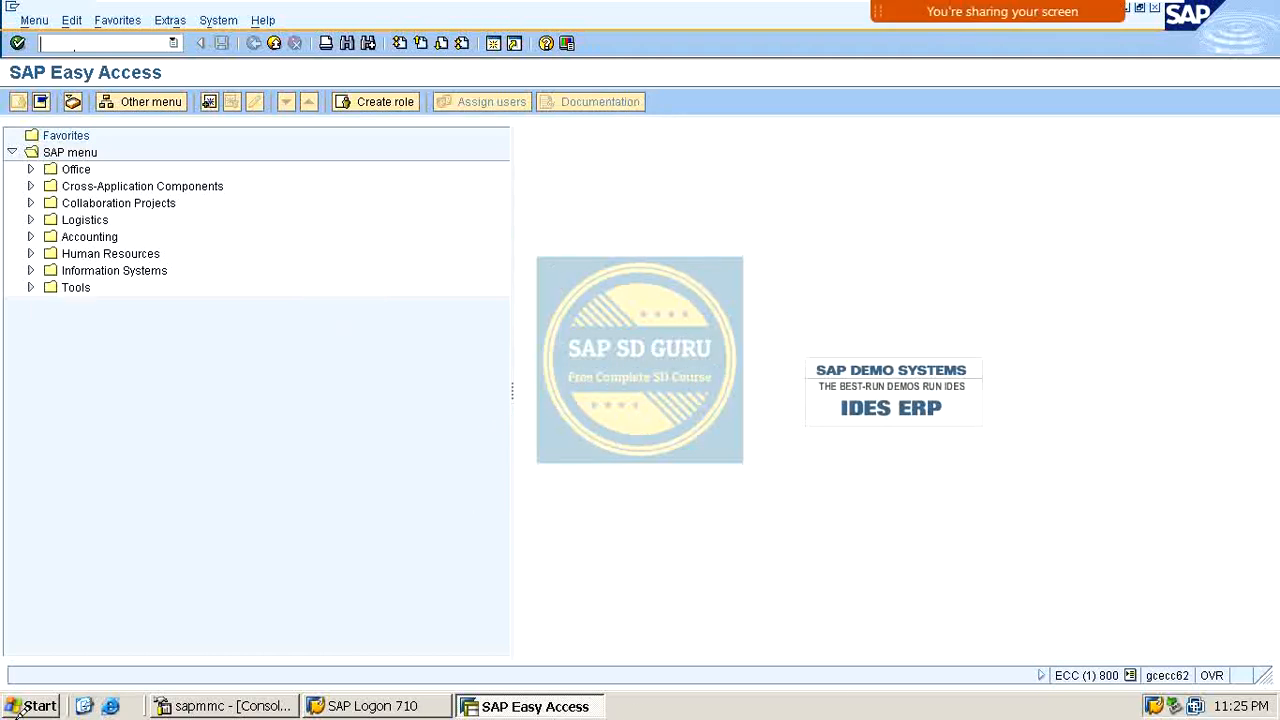
Restart annotating and handwrite K004 with K005 beneath it on the empty Easy Access screen.
{"action": "mouse_move", "coordinate": [630, 12]}
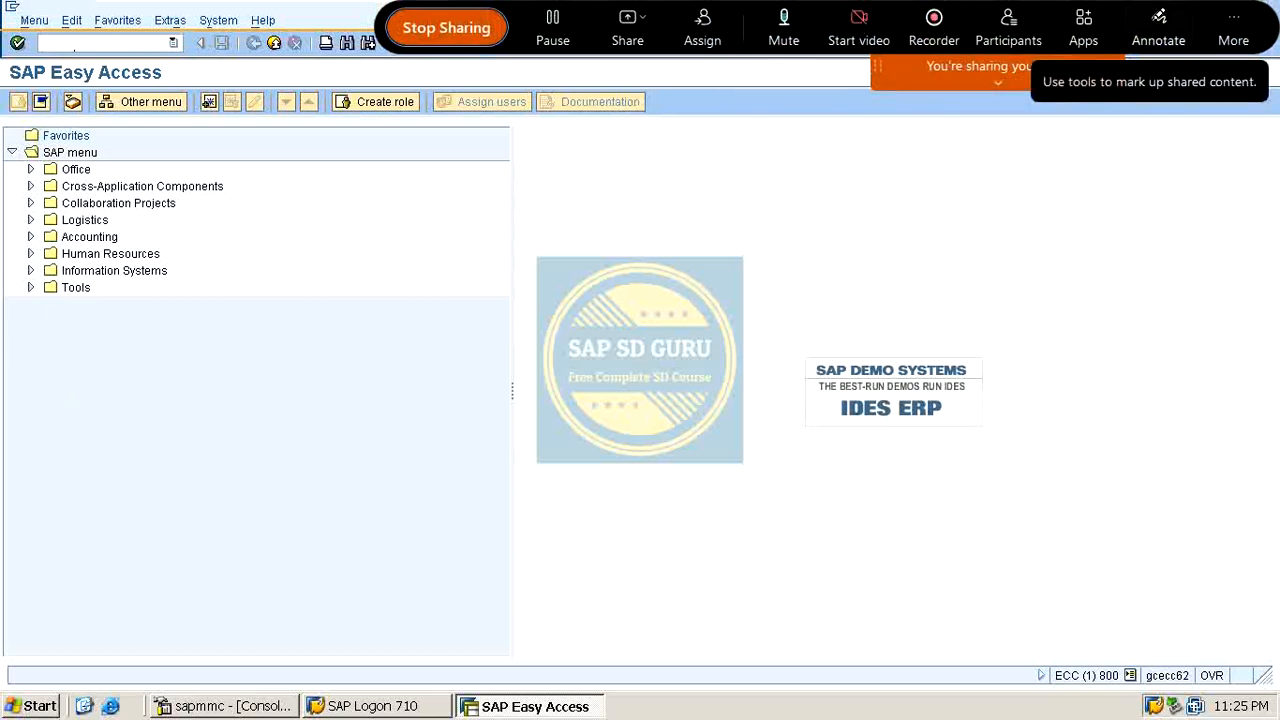
{"action": "left_click", "coordinate": [1155, 25]}
{"action": "left_click_drag", "start_coordinate": [311, 210], "coordinate": [298, 308]}
{"action": "mouse_move", "coordinate": [362, 228]}
{"action": "left_mouse_down"}
{"action": "mouse_move", "coordinate": [318, 261]}
{"action": "mouse_move", "coordinate": [348, 292]}
{"action": "left_mouse_up"}
{"action": "mouse_move", "coordinate": [413, 222]}
{"action": "left_mouse_down"}
{"action": "mouse_move", "coordinate": [450, 250]}
{"action": "mouse_move", "coordinate": [468, 224]}
{"action": "left_mouse_up"}
{"action": "left_click_drag", "start_coordinate": [493, 208], "coordinate": [525, 255]}
{"action": "left_click_drag", "start_coordinate": [526, 210], "coordinate": [526, 306]}
{"action": "left_click_drag", "start_coordinate": [333, 338], "coordinate": [317, 402]}
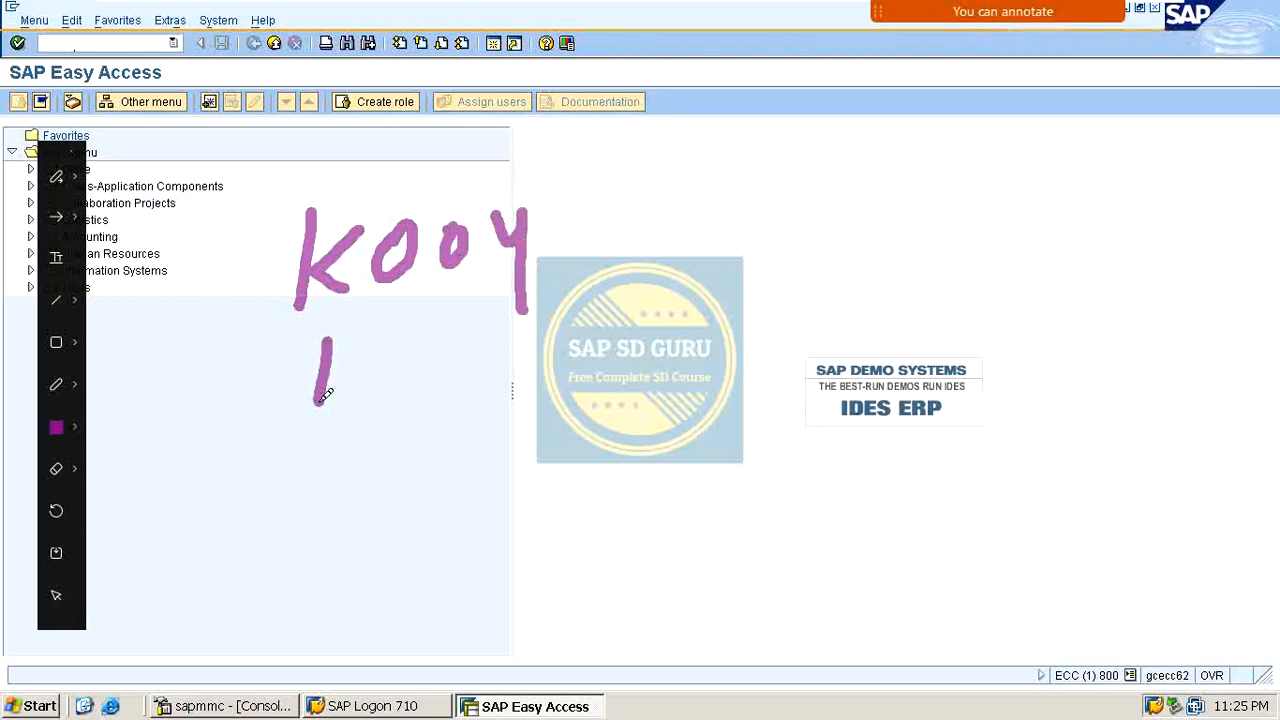
{"action": "mouse_move", "coordinate": [380, 334]}
{"action": "left_mouse_down"}
{"action": "mouse_move", "coordinate": [330, 370]}
{"action": "mouse_move", "coordinate": [362, 396]}
{"action": "left_mouse_up"}
{"action": "mouse_move", "coordinate": [421, 338]}
{"action": "left_mouse_down"}
{"action": "mouse_move", "coordinate": [527, 340]}
{"action": "mouse_move", "coordinate": [488, 378]}
{"action": "left_mouse_up"}
Handwrite K006 and K007 below K005 to complete the list of condition types.
{"action": "left_click_drag", "start_coordinate": [340, 465], "coordinate": [318, 538]}
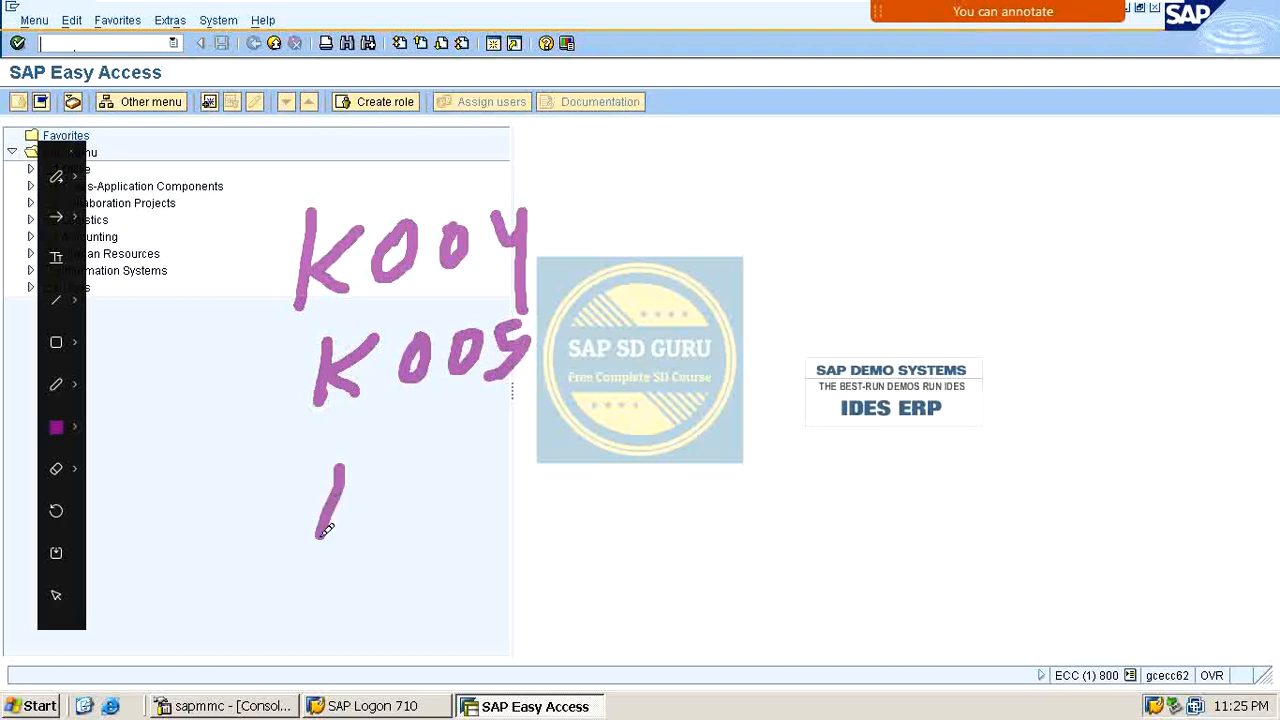
{"action": "mouse_move", "coordinate": [402, 480]}
{"action": "left_mouse_down"}
{"action": "mouse_move", "coordinate": [357, 523]}
{"action": "mouse_move", "coordinate": [399, 549]}
{"action": "left_mouse_up"}
{"action": "mouse_move", "coordinate": [432, 498]}
{"action": "left_mouse_down"}
{"action": "mouse_move", "coordinate": [501, 462]}
{"action": "mouse_move", "coordinate": [541, 500]}
{"action": "left_mouse_up"}
{"action": "left_click_drag", "start_coordinate": [352, 592], "coordinate": [342, 628]}
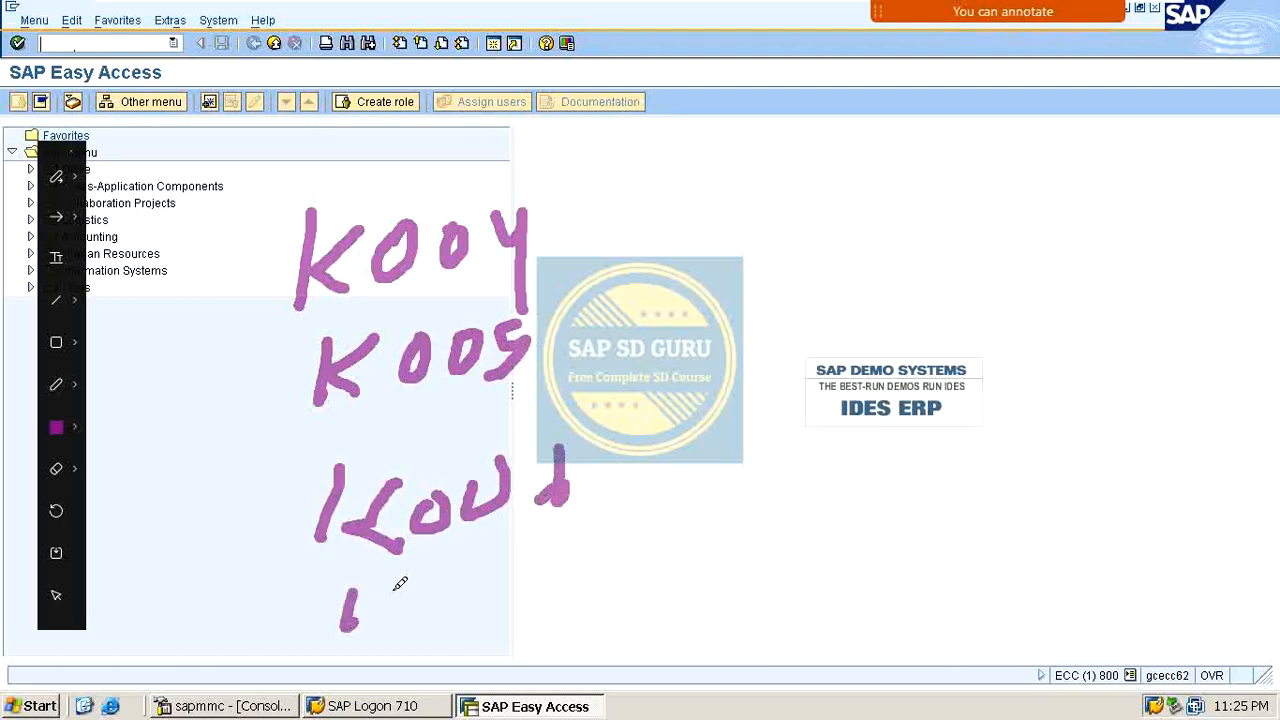
{"action": "left_click_drag", "start_coordinate": [400, 583], "coordinate": [407, 629]}
{"action": "mouse_move", "coordinate": [446, 582]}
{"action": "left_mouse_down"}
{"action": "mouse_move", "coordinate": [585, 546]}
{"action": "mouse_move", "coordinate": [570, 615]}
{"action": "left_mouse_up"}
Draw a table around the K004 to K007 list with three row lines and two vertical column lines.
{"action": "left_click_drag", "start_coordinate": [657, 188], "coordinate": [678, 677]}
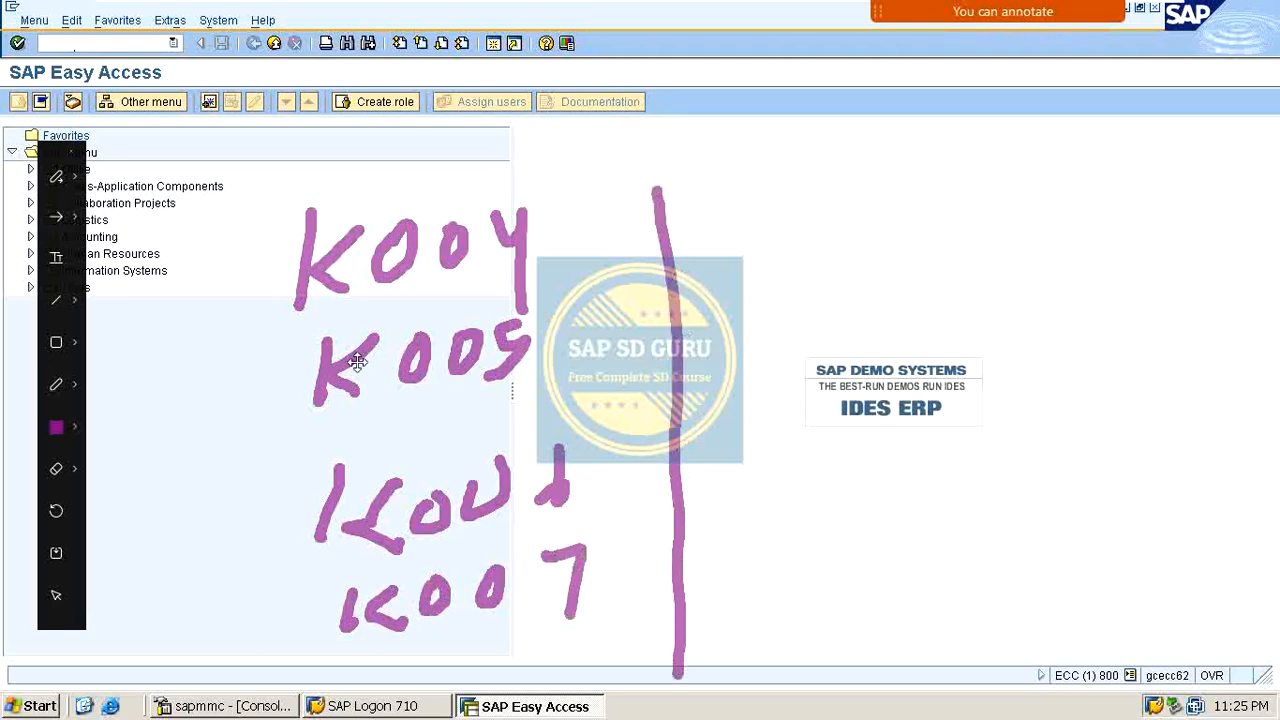
{"action": "left_click_drag", "start_coordinate": [282, 340], "coordinate": [660, 274]}
{"action": "left_click_drag", "start_coordinate": [264, 457], "coordinate": [716, 376]}
{"action": "mouse_move", "coordinate": [323, 589]}
{"action": "left_mouse_down"}
{"action": "mouse_move", "coordinate": [587, 561]}
{"action": "mouse_move", "coordinate": [699, 511]}
{"action": "left_mouse_up"}
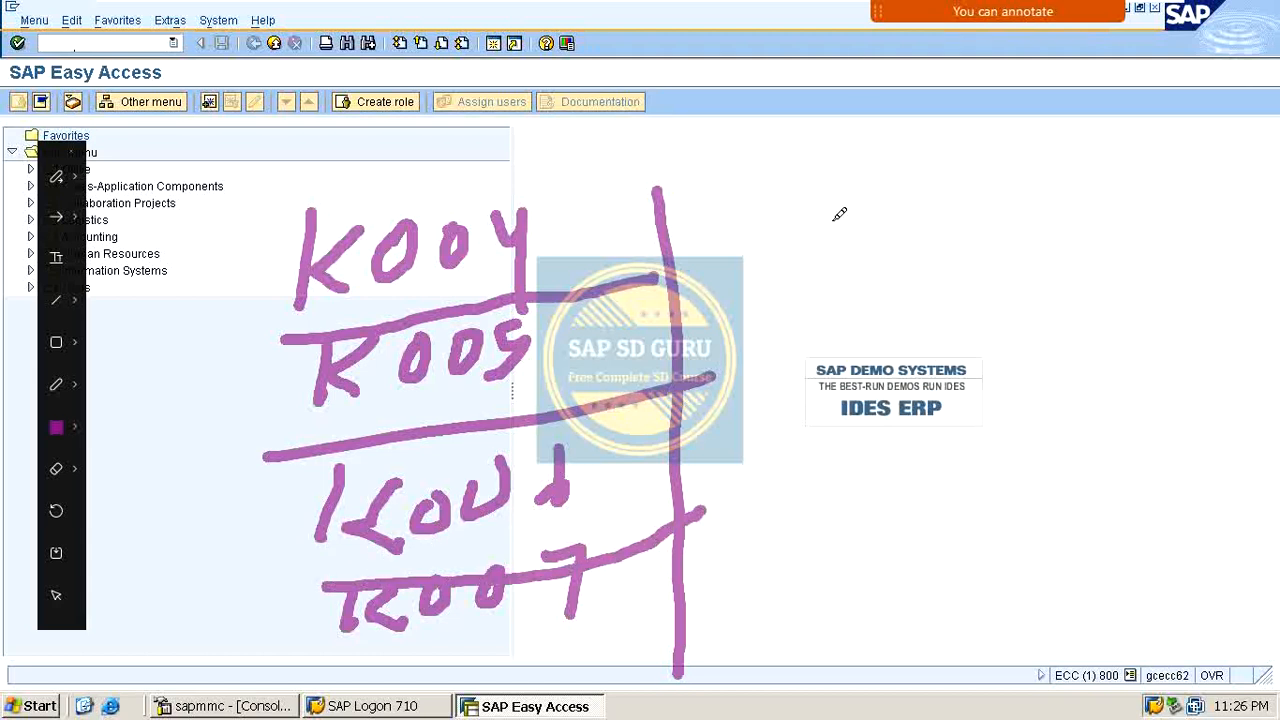
{"action": "mouse_move", "coordinate": [938, 122]}
{"action": "left_mouse_down"}
{"action": "mouse_move", "coordinate": [1030, 340]}
{"action": "mouse_move", "coordinate": [1090, 672]}
{"action": "left_mouse_up"}
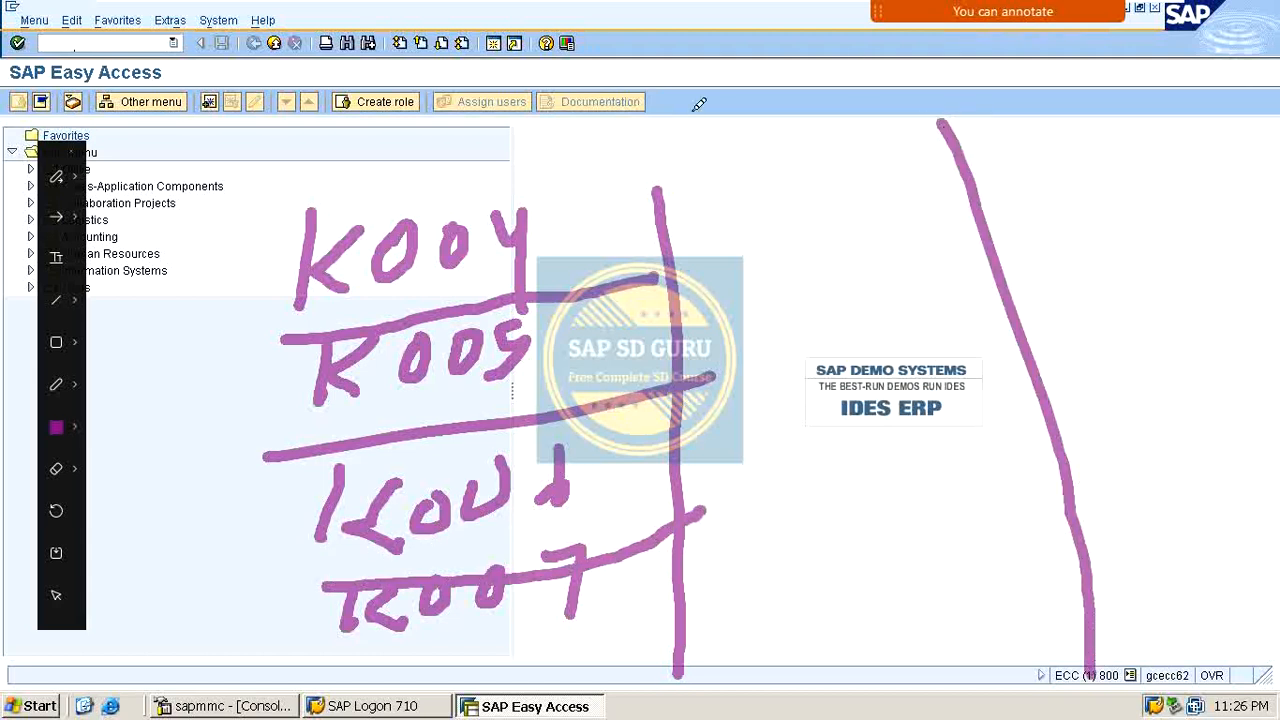
Handwrite the underlined heading "Dis" above the table's discount column.
{"action": "left_click_drag", "start_coordinate": [703, 100], "coordinate": [706, 116]}
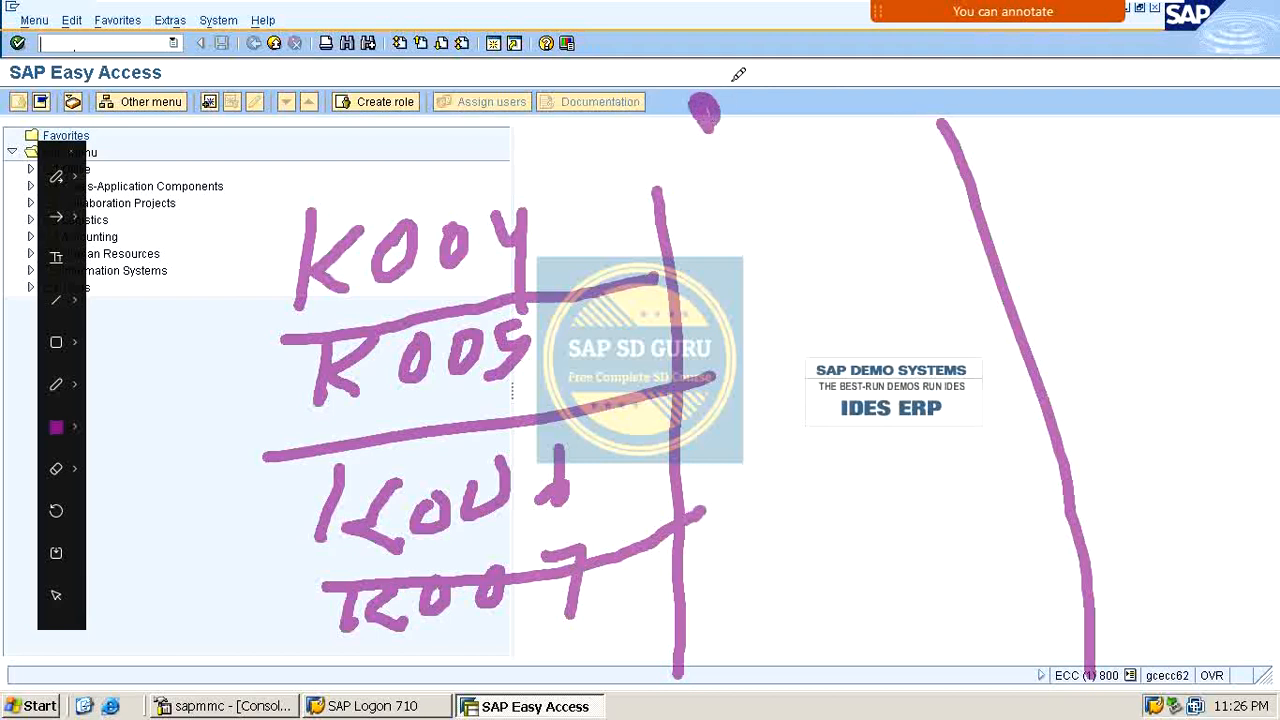
{"action": "left_click_drag", "start_coordinate": [737, 74], "coordinate": [742, 106]}
{"action": "left_click", "coordinate": [698, 47]}
{"action": "left_click_drag", "start_coordinate": [798, 38], "coordinate": [778, 96]}
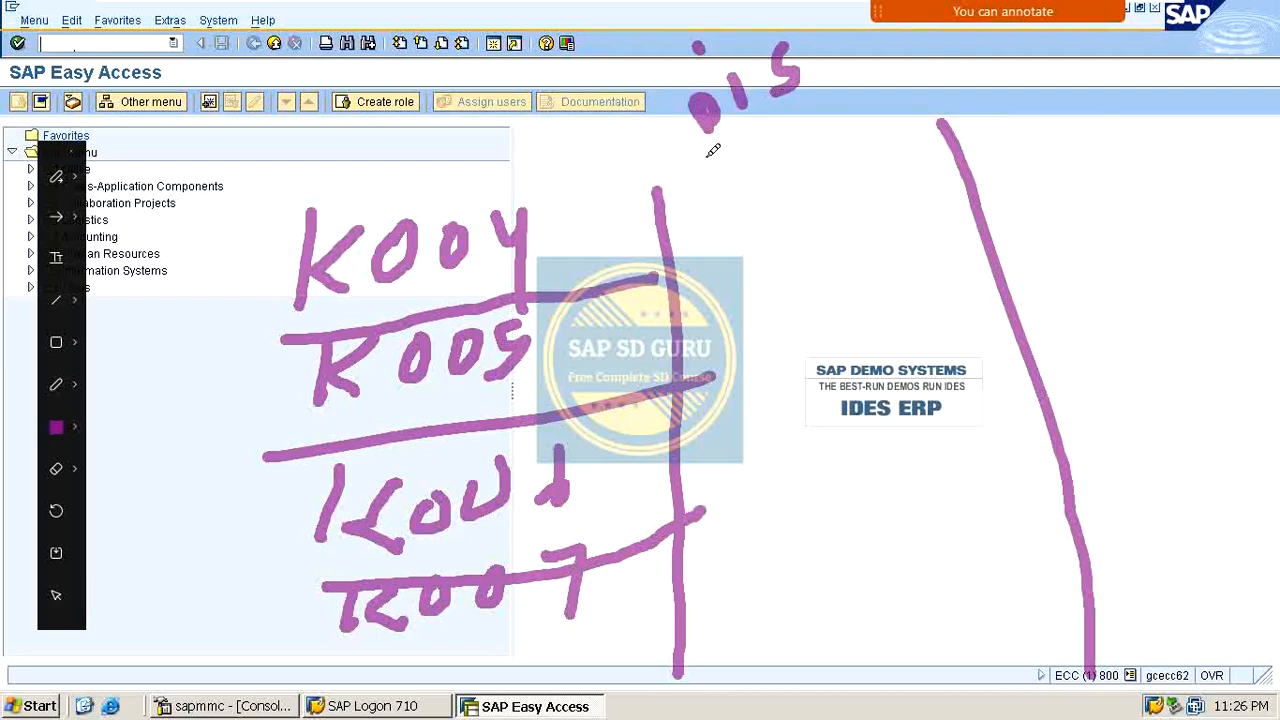
{"action": "left_click_drag", "start_coordinate": [668, 165], "coordinate": [862, 48]}
Draw arrows from K004 and K005 and handwrite the discounts 100 and 120 beside them.
{"action": "mouse_move", "coordinate": [575, 265]}
{"action": "left_mouse_down"}
{"action": "mouse_move", "coordinate": [721, 210]}
{"action": "mouse_move", "coordinate": [690, 270]}
{"action": "left_mouse_up"}
{"action": "left_click_drag", "start_coordinate": [808, 148], "coordinate": [832, 220]}
{"action": "mouse_move", "coordinate": [866, 156]}
{"action": "left_mouse_down"}
{"action": "mouse_move", "coordinate": [848, 172]}
{"action": "mouse_move", "coordinate": [874, 196]}
{"action": "mouse_move", "coordinate": [866, 152]}
{"action": "left_mouse_up"}
{"action": "left_click_drag", "start_coordinate": [900, 142], "coordinate": [944, 128]}
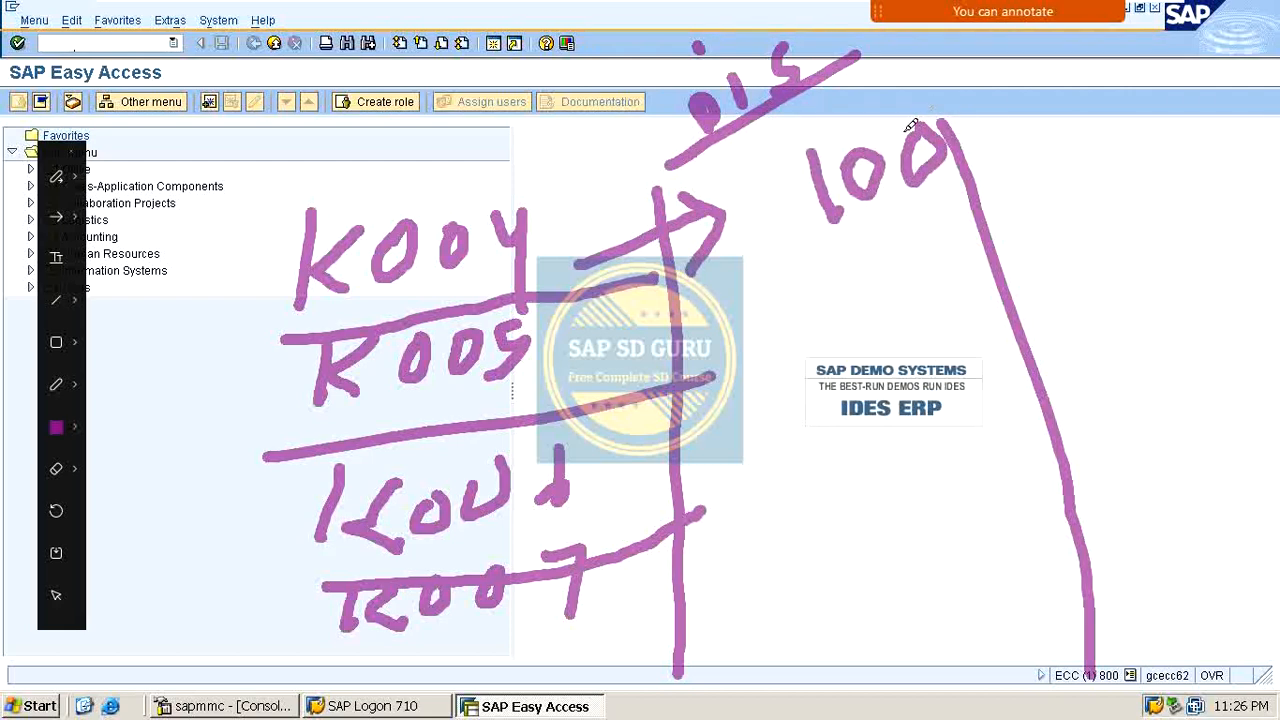
{"action": "mouse_move", "coordinate": [612, 356]}
{"action": "left_mouse_down"}
{"action": "mouse_move", "coordinate": [730, 331]}
{"action": "mouse_move", "coordinate": [698, 372]}
{"action": "left_mouse_up"}
{"action": "mouse_move", "coordinate": [848, 256]}
{"action": "left_mouse_down"}
{"action": "mouse_move", "coordinate": [858, 312]}
{"action": "mouse_move", "coordinate": [950, 296]}
{"action": "left_mouse_up"}
{"action": "mouse_move", "coordinate": [954, 240]}
{"action": "left_mouse_down"}
{"action": "mouse_move", "coordinate": [946, 229]}
{"action": "mouse_move", "coordinate": [942, 252]}
{"action": "left_mouse_up"}
Add an arrow and the discount 80 for K006, underline K007, and clear the annotations.
{"action": "mouse_move", "coordinate": [618, 474]}
{"action": "left_mouse_down"}
{"action": "mouse_move", "coordinate": [738, 448]}
{"action": "mouse_move", "coordinate": [732, 500]}
{"action": "left_mouse_up"}
{"action": "mouse_move", "coordinate": [878, 392]}
{"action": "left_mouse_down"}
{"action": "mouse_move", "coordinate": [880, 438]}
{"action": "mouse_move", "coordinate": [872, 398]}
{"action": "left_mouse_up"}
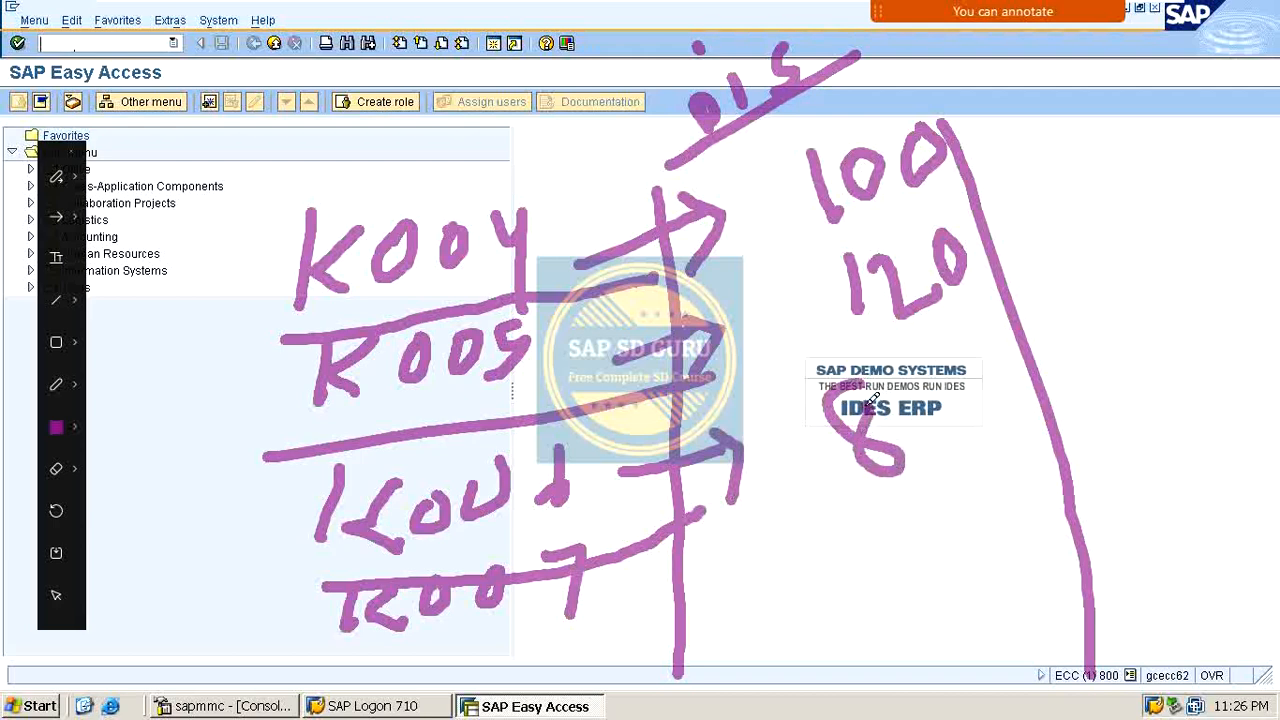
{"action": "mouse_move", "coordinate": [955, 388]}
{"action": "left_mouse_down"}
{"action": "mouse_move", "coordinate": [940, 448]}
{"action": "mouse_move", "coordinate": [952, 380]}
{"action": "left_mouse_up"}
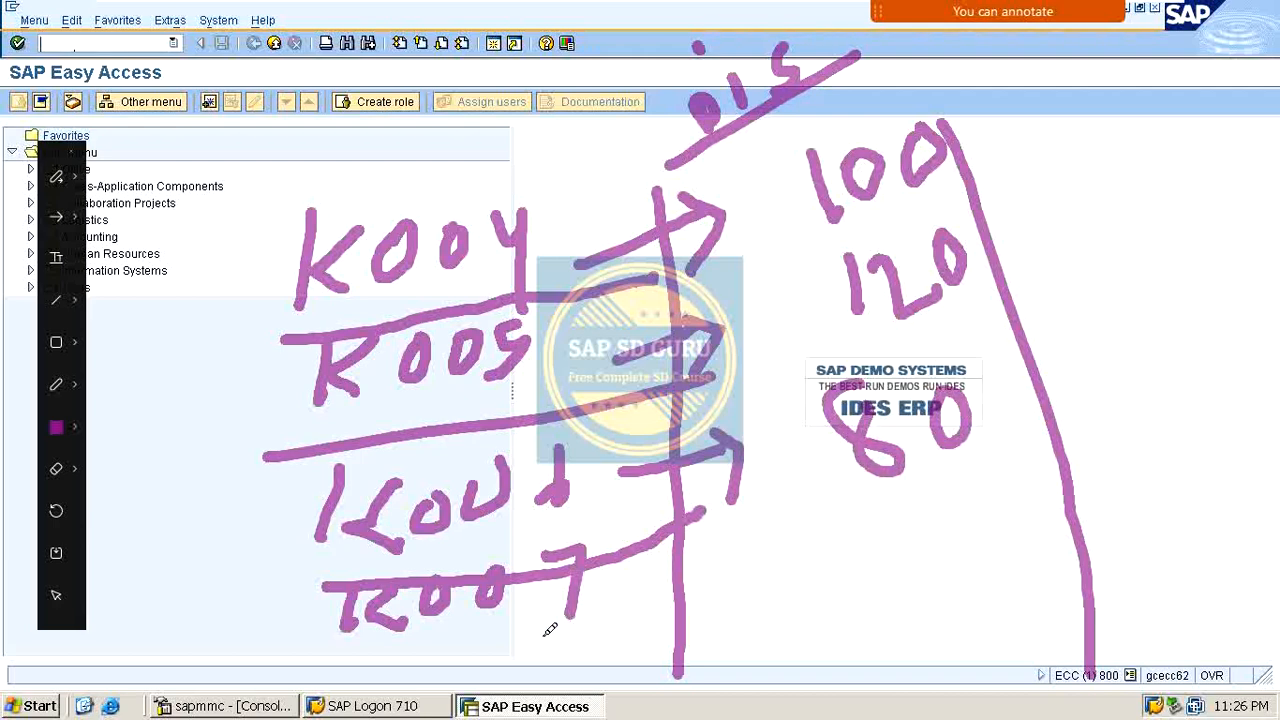
{"action": "left_click_drag", "start_coordinate": [484, 660], "coordinate": [728, 610]}
{"action": "key", "text": "Escape"}
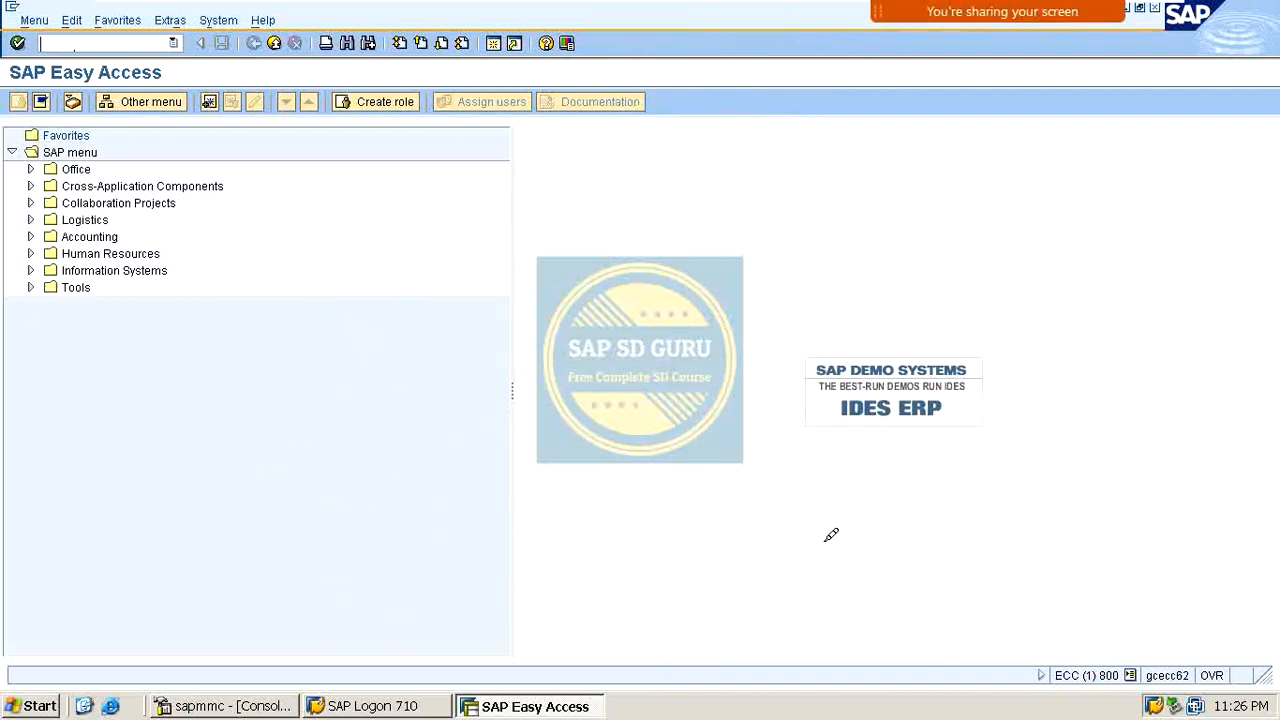
Restart annotating and handwrite a column of discount values reading 120, 100, 180 and 200 from top to bottom.
{"action": "mouse_move", "coordinate": [1000, 11]}
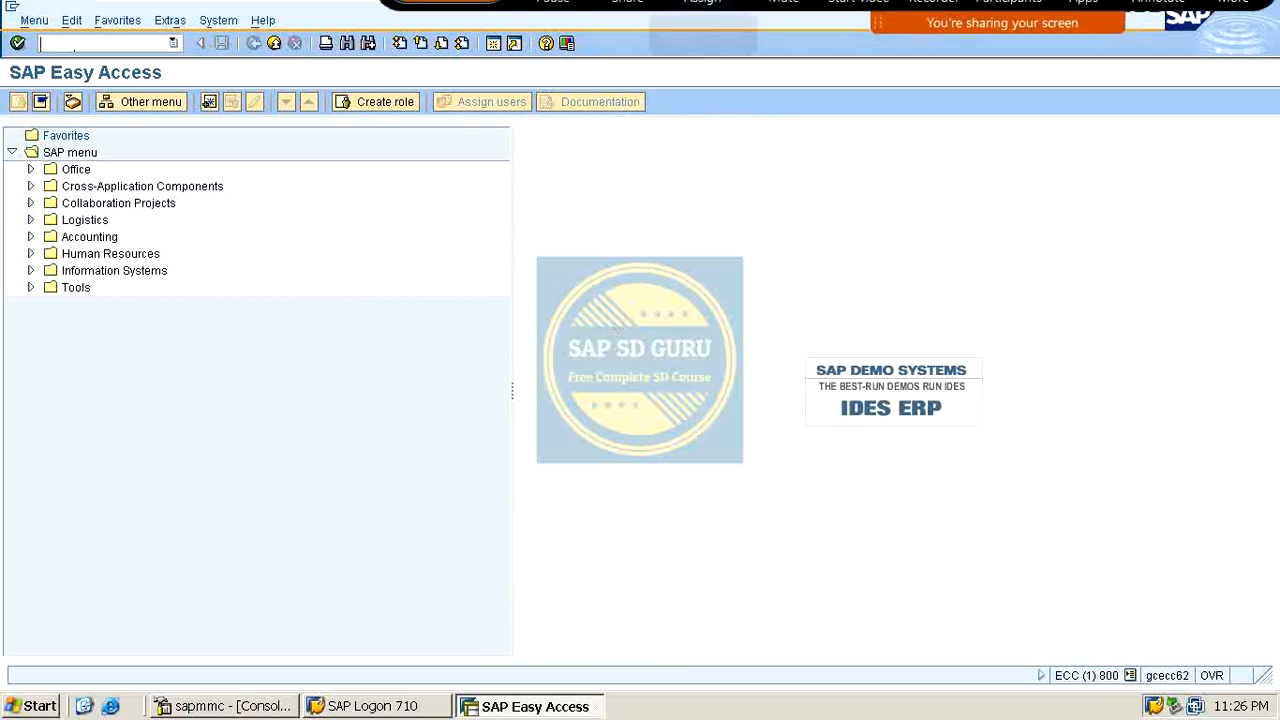
{"action": "left_click", "coordinate": [1142, 24]}
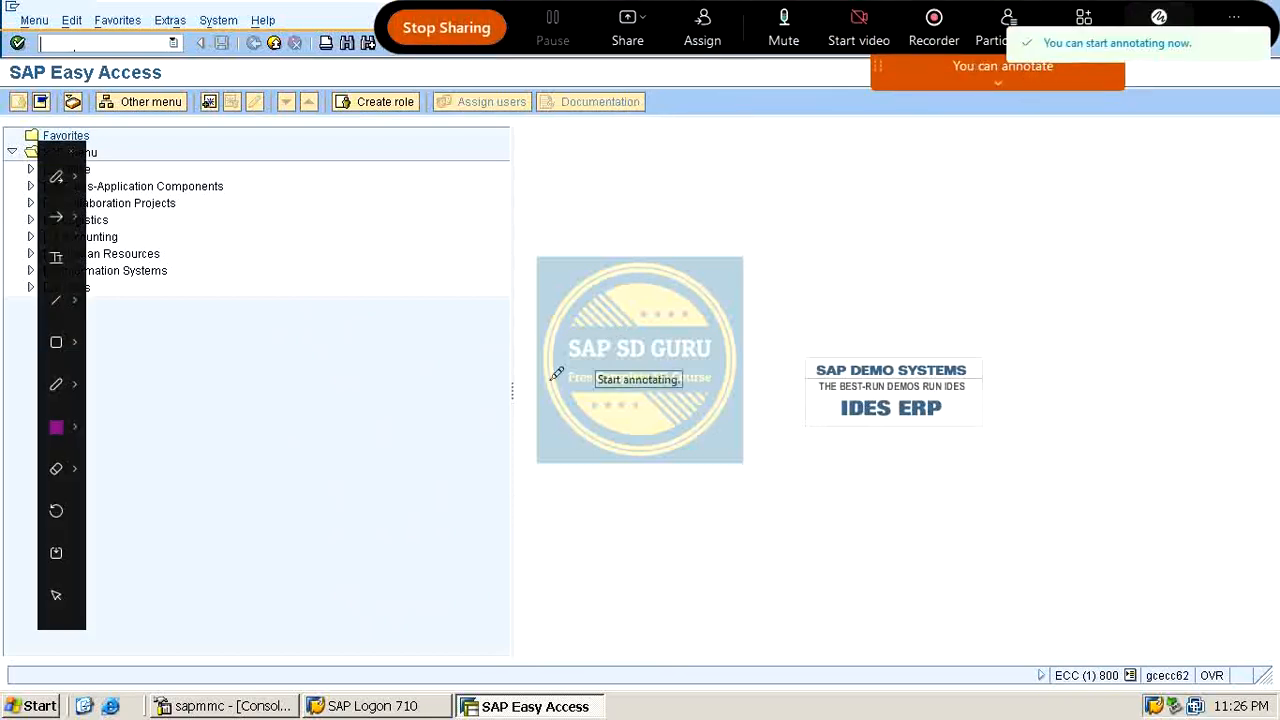
{"action": "mouse_move", "coordinate": [644, 500]}
{"action": "left_mouse_down"}
{"action": "mouse_move", "coordinate": [657, 560]}
{"action": "mouse_move", "coordinate": [800, 514]}
{"action": "left_mouse_up"}
{"action": "left_click_drag", "start_coordinate": [648, 394], "coordinate": [660, 462]}
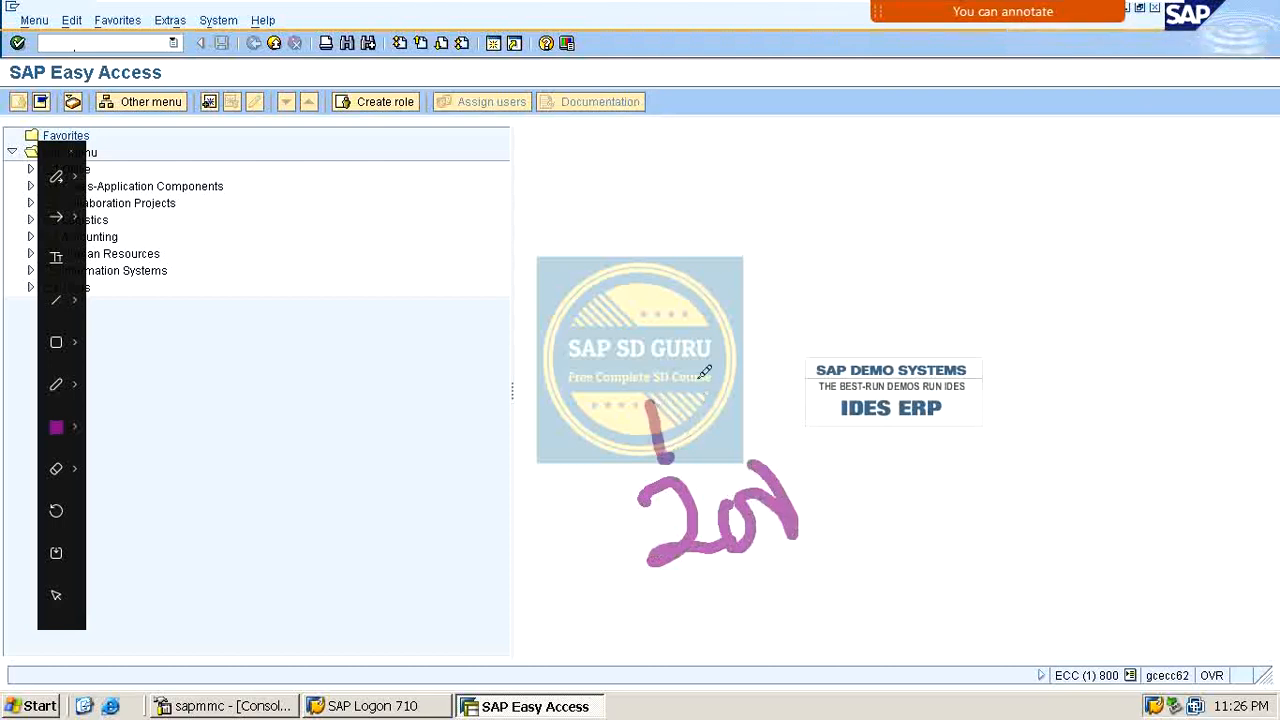
{"action": "left_click_drag", "start_coordinate": [690, 350], "coordinate": [740, 455]}
{"action": "mouse_move", "coordinate": [730, 350]}
{"action": "left_mouse_down"}
{"action": "mouse_move", "coordinate": [772, 420]}
{"action": "mouse_move", "coordinate": [678, 348]}
{"action": "left_mouse_up"}
{"action": "left_click_drag", "start_coordinate": [618, 296], "coordinate": [628, 354]}
{"action": "mouse_move", "coordinate": [700, 284]}
{"action": "left_mouse_down"}
{"action": "mouse_move", "coordinate": [660, 326]}
{"action": "mouse_move", "coordinate": [695, 240]}
{"action": "left_mouse_up"}
{"action": "mouse_move", "coordinate": [705, 242]}
{"action": "left_mouse_down"}
{"action": "mouse_move", "coordinate": [730, 272]}
{"action": "mouse_move", "coordinate": [690, 250]}
{"action": "left_mouse_up"}
{"action": "mouse_move", "coordinate": [601, 190]}
{"action": "left_mouse_down"}
{"action": "mouse_move", "coordinate": [620, 254]}
{"action": "mouse_move", "coordinate": [670, 222]}
{"action": "left_mouse_up"}
{"action": "left_click_drag", "start_coordinate": [697, 168], "coordinate": [714, 176]}
Handwrite the condition types K004, K005, K006 and K007 beside the discount values.
{"action": "mouse_move", "coordinate": [337, 290]}
{"action": "left_mouse_down"}
{"action": "mouse_move", "coordinate": [348, 302]}
{"action": "mouse_move", "coordinate": [383, 287]}
{"action": "mouse_move", "coordinate": [443, 214]}
{"action": "mouse_move", "coordinate": [500, 256]}
{"action": "left_mouse_up"}
{"action": "mouse_move", "coordinate": [370, 372]}
{"action": "left_mouse_down"}
{"action": "mouse_move", "coordinate": [378, 430]}
{"action": "mouse_move", "coordinate": [412, 394]}
{"action": "left_mouse_up"}
{"action": "mouse_move", "coordinate": [424, 343]}
{"action": "left_mouse_down"}
{"action": "mouse_move", "coordinate": [430, 366]}
{"action": "mouse_move", "coordinate": [476, 332]}
{"action": "mouse_move", "coordinate": [514, 330]}
{"action": "mouse_move", "coordinate": [521, 358]}
{"action": "left_mouse_up"}
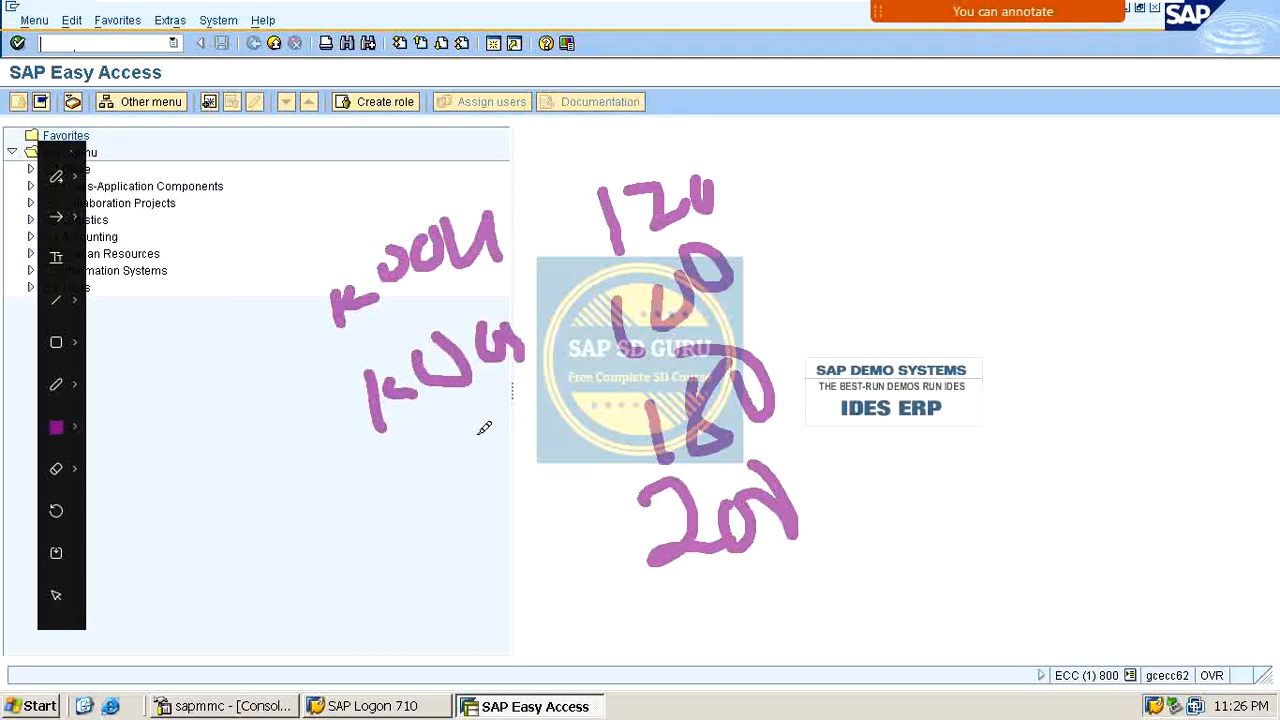
{"action": "left_click_drag", "start_coordinate": [488, 417], "coordinate": [500, 492]}
{"action": "mouse_move", "coordinate": [290, 517]}
{"action": "left_mouse_down"}
{"action": "mouse_move", "coordinate": [322, 558]}
{"action": "mouse_move", "coordinate": [388, 480]}
{"action": "left_mouse_up"}
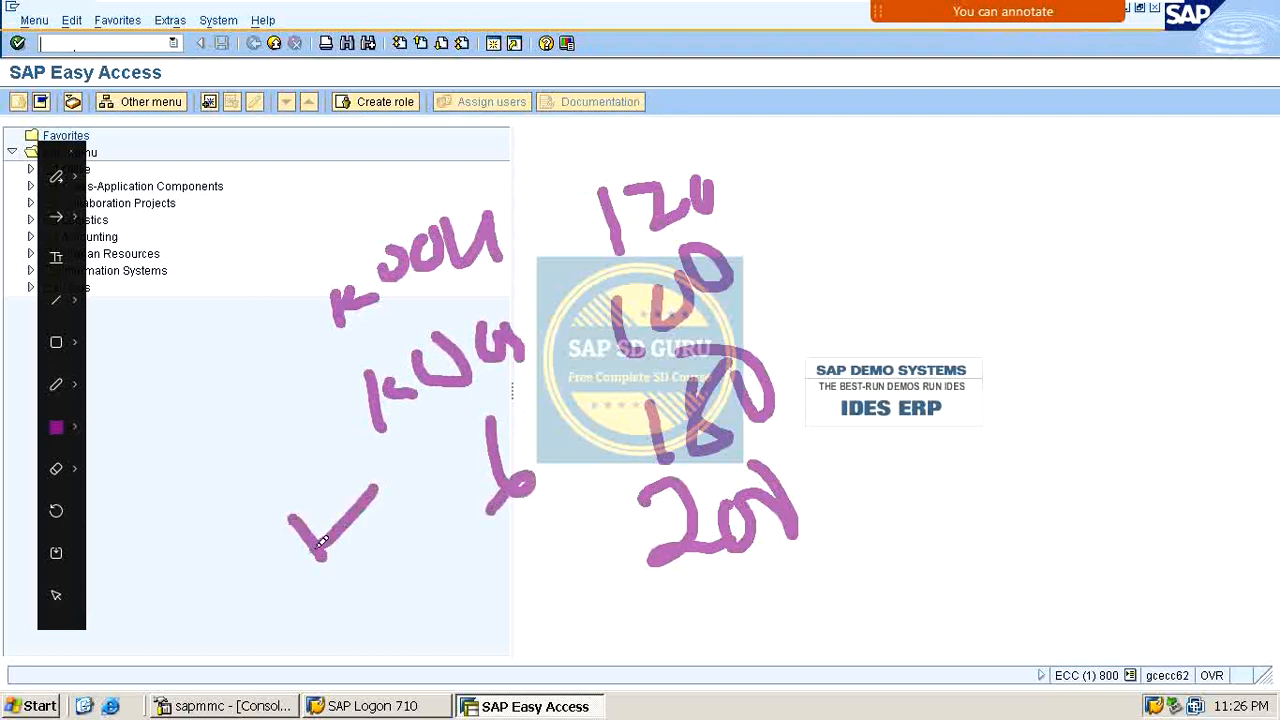
{"action": "mouse_move", "coordinate": [330, 548]}
{"action": "left_mouse_down"}
{"action": "mouse_move", "coordinate": [440, 478]}
{"action": "mouse_move", "coordinate": [452, 505]}
{"action": "left_mouse_up"}
{"action": "left_click_drag", "start_coordinate": [394, 570], "coordinate": [430, 644]}
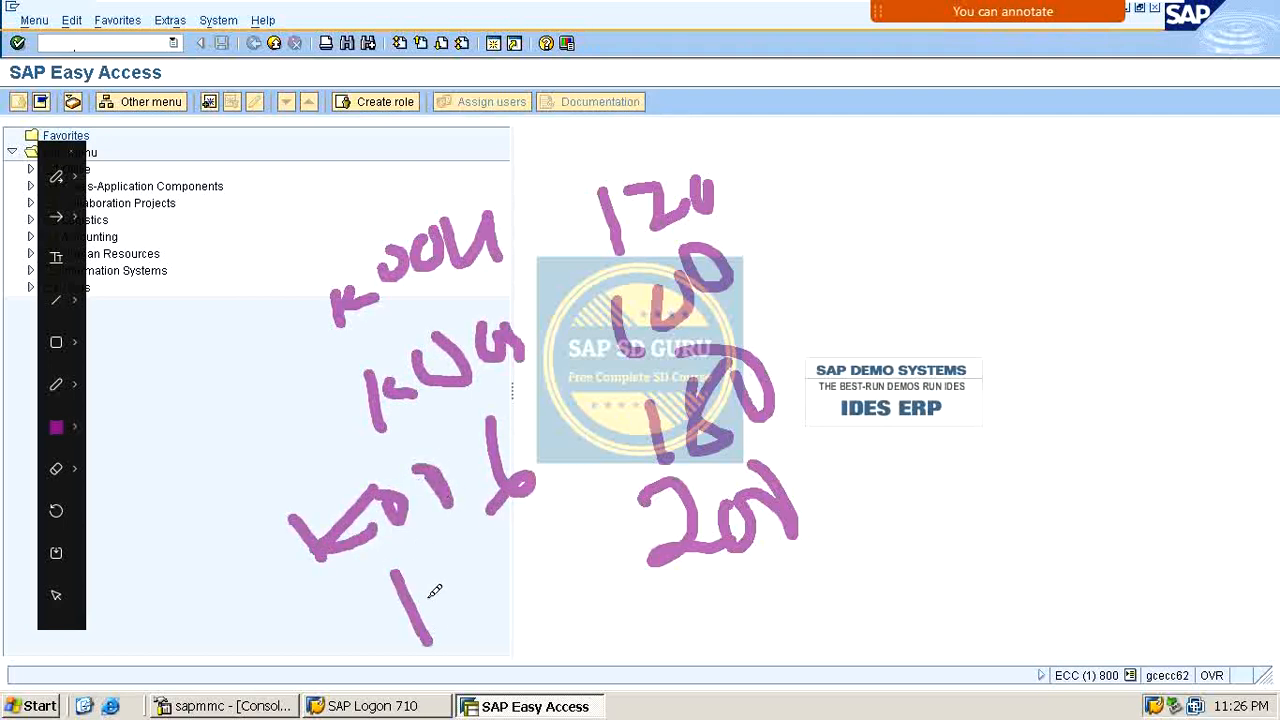
{"action": "mouse_move", "coordinate": [440, 586]}
{"action": "left_mouse_down"}
{"action": "mouse_move", "coordinate": [452, 606]}
{"action": "mouse_move", "coordinate": [464, 576]}
{"action": "mouse_move", "coordinate": [508, 566]}
{"action": "mouse_move", "coordinate": [572, 612]}
{"action": "left_mouse_up"}
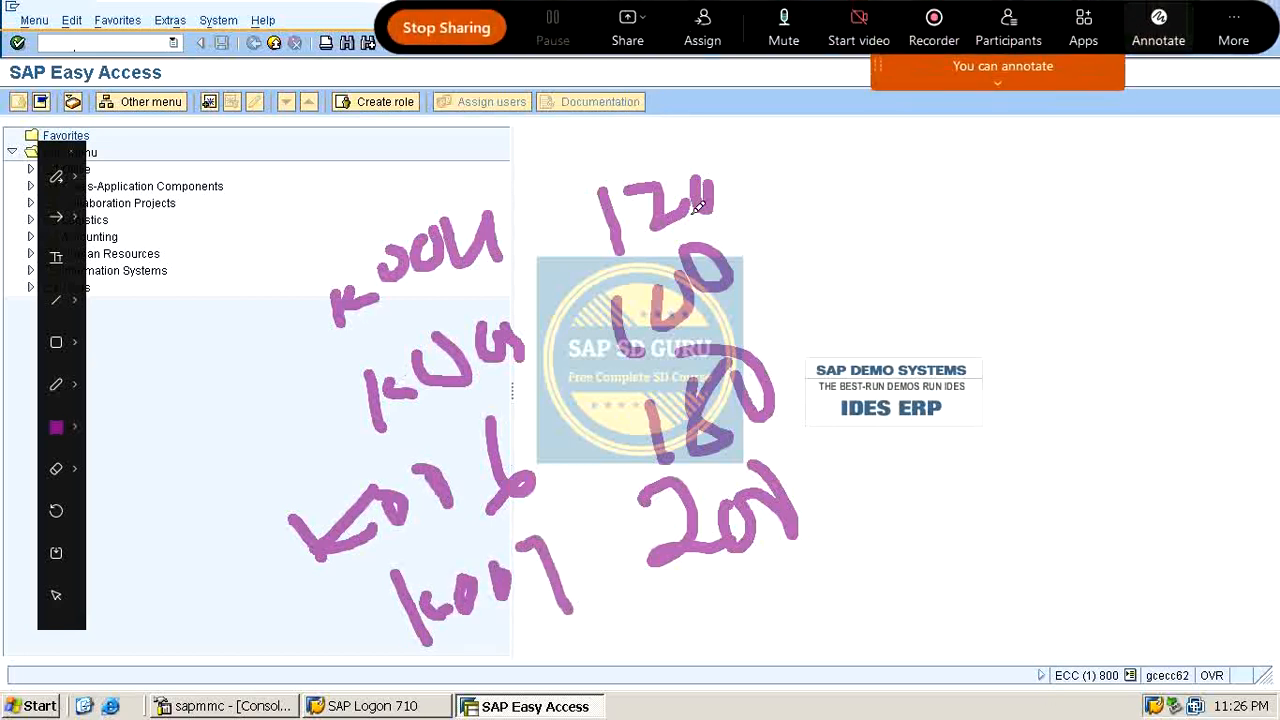
Separate the condition type rows with three lines and draw a closing bracket after the discount values.
{"action": "mouse_move", "coordinate": [366, 338]}
{"action": "left_mouse_down"}
{"action": "mouse_move", "coordinate": [666, 264]}
{"action": "mouse_move", "coordinate": [714, 238]}
{"action": "left_mouse_up"}
{"action": "mouse_move", "coordinate": [362, 440]}
{"action": "left_mouse_down"}
{"action": "mouse_move", "coordinate": [428, 449]}
{"action": "mouse_move", "coordinate": [742, 318]}
{"action": "left_mouse_up"}
{"action": "mouse_move", "coordinate": [398, 573]}
{"action": "left_mouse_down"}
{"action": "mouse_move", "coordinate": [572, 545]}
{"action": "mouse_move", "coordinate": [818, 471]}
{"action": "left_mouse_up"}
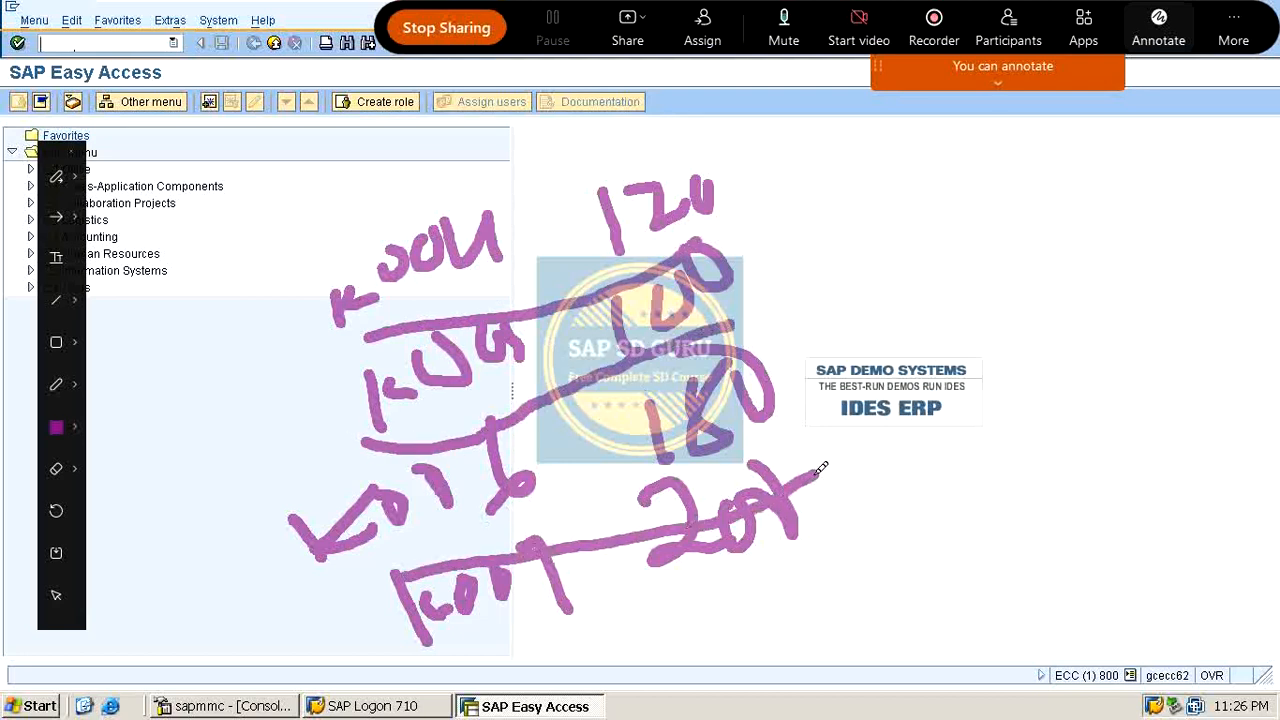
{"action": "mouse_move", "coordinate": [766, 126]}
{"action": "left_mouse_down"}
{"action": "mouse_move", "coordinate": [800, 285]}
{"action": "mouse_move", "coordinate": [795, 597]}
{"action": "left_mouse_up"}
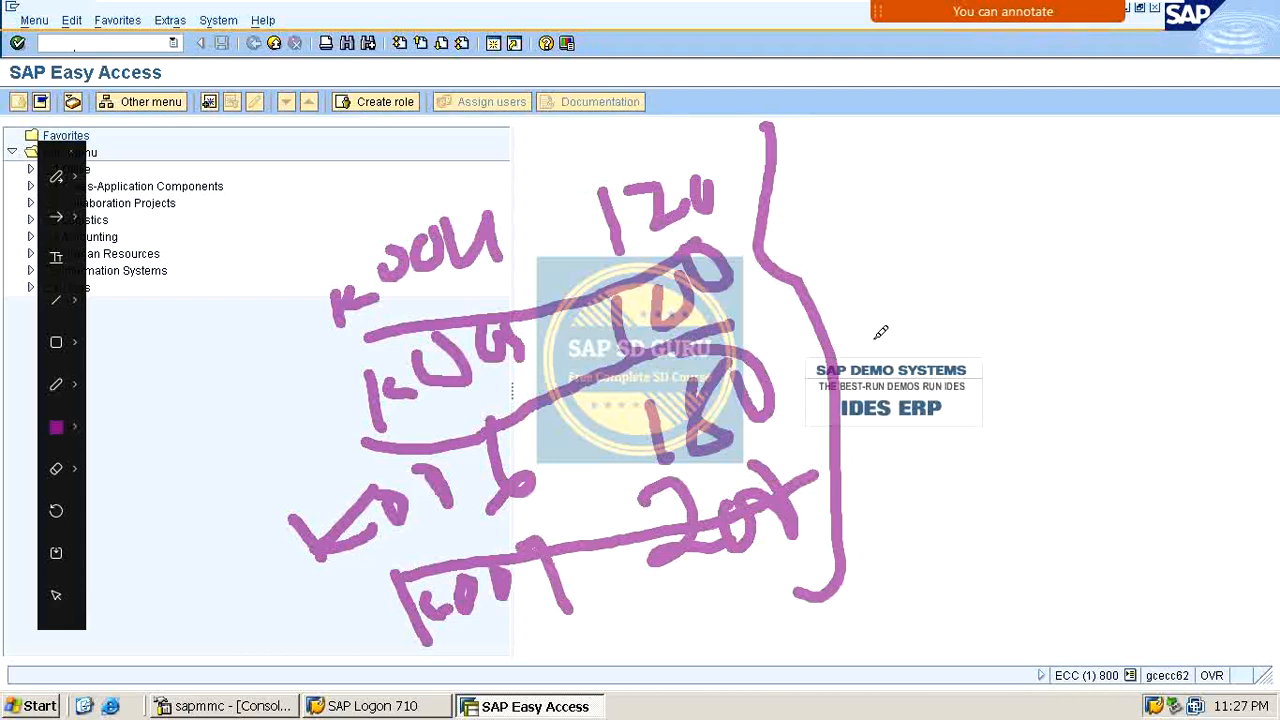
Draw two arrows out of the bracket and label them 200 and LOW.
{"action": "mouse_move", "coordinate": [836, 340]}
{"action": "left_mouse_down"}
{"action": "mouse_move", "coordinate": [1040, 262]}
{"action": "mouse_move", "coordinate": [994, 368]}
{"action": "left_mouse_up"}
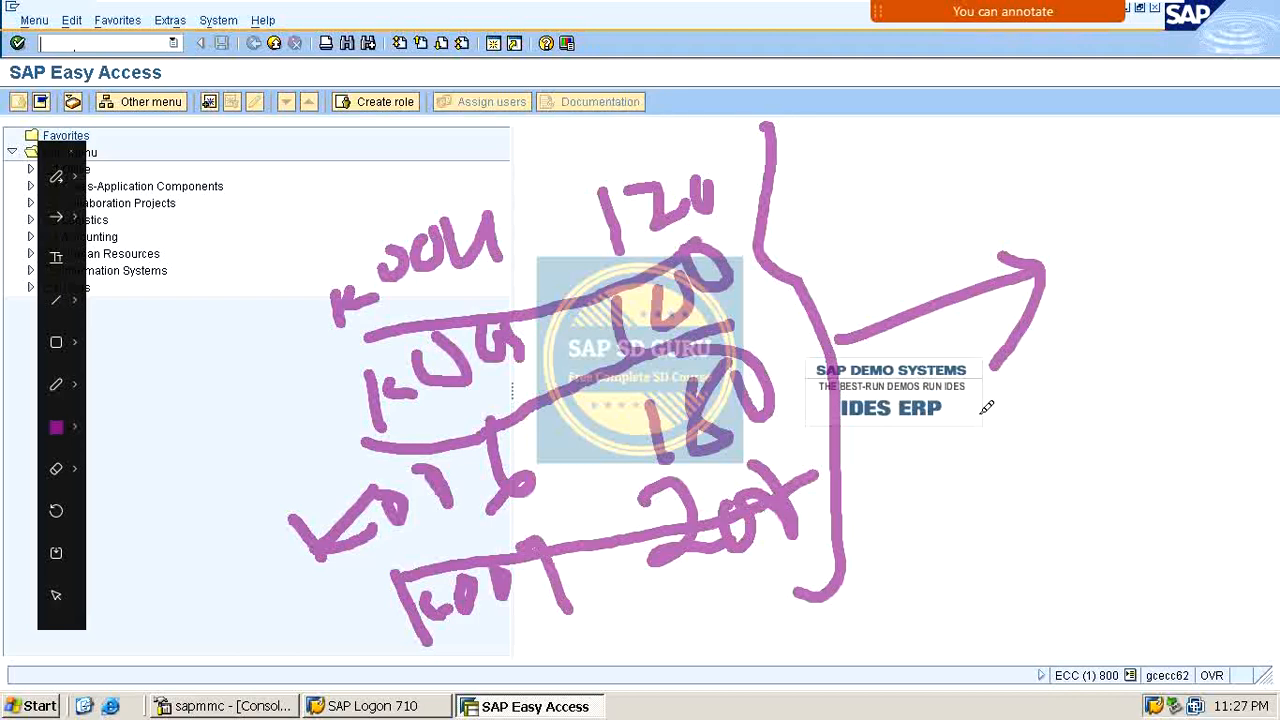
{"action": "mouse_move", "coordinate": [857, 370]}
{"action": "left_mouse_down"}
{"action": "mouse_move", "coordinate": [945, 438]}
{"action": "mouse_move", "coordinate": [903, 489]}
{"action": "left_mouse_up"}
{"action": "mouse_move", "coordinate": [1020, 420]}
{"action": "left_mouse_down"}
{"action": "mouse_move", "coordinate": [995, 497]}
{"action": "mouse_move", "coordinate": [1055, 485]}
{"action": "left_mouse_up"}
{"action": "mouse_move", "coordinate": [1071, 441]}
{"action": "left_mouse_down"}
{"action": "mouse_move", "coordinate": [1096, 432]}
{"action": "mouse_move", "coordinate": [1118, 484]}
{"action": "mouse_move", "coordinate": [1148, 434]}
{"action": "left_mouse_up"}
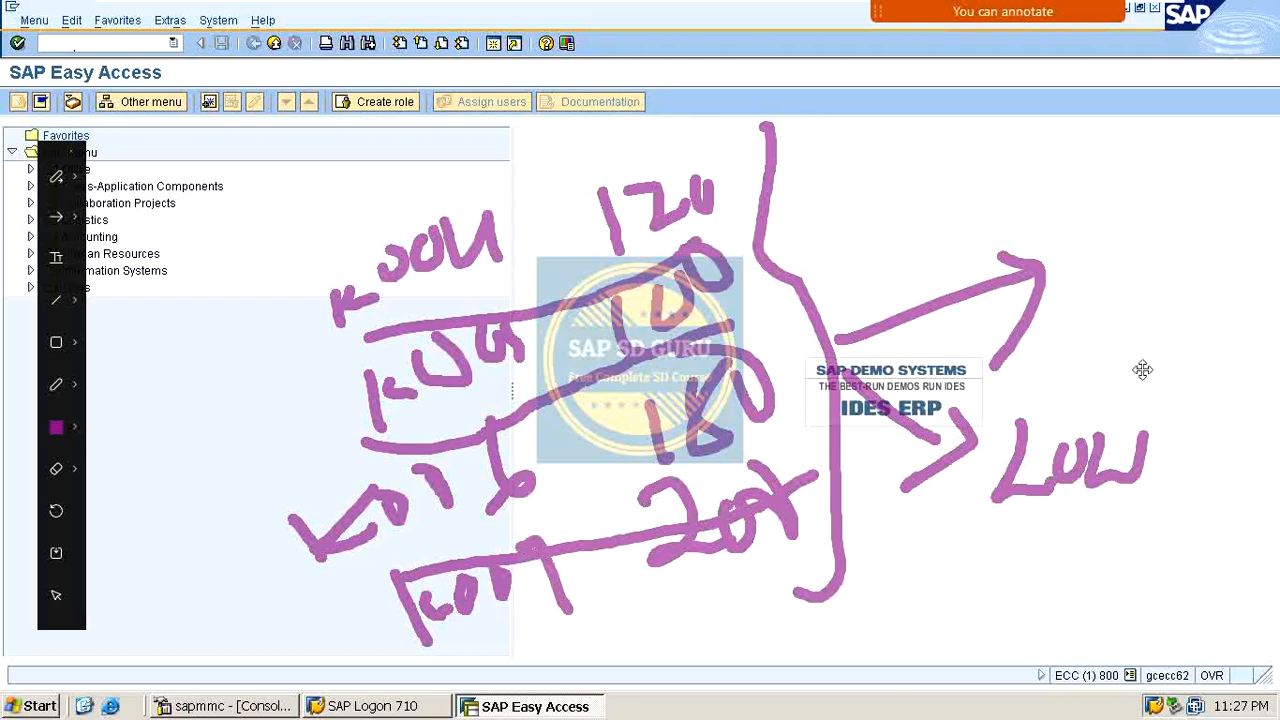
{"action": "mouse_move", "coordinate": [1073, 218]}
{"action": "left_mouse_down"}
{"action": "mouse_move", "coordinate": [1165, 235]}
{"action": "mouse_move", "coordinate": [1186, 205]}
{"action": "left_mouse_up"}
{"action": "mouse_move", "coordinate": [1212, 200]}
{"action": "left_mouse_down"}
{"action": "mouse_move", "coordinate": [1198, 222]}
{"action": "mouse_move", "coordinate": [1218, 202]}
{"action": "left_mouse_up"}
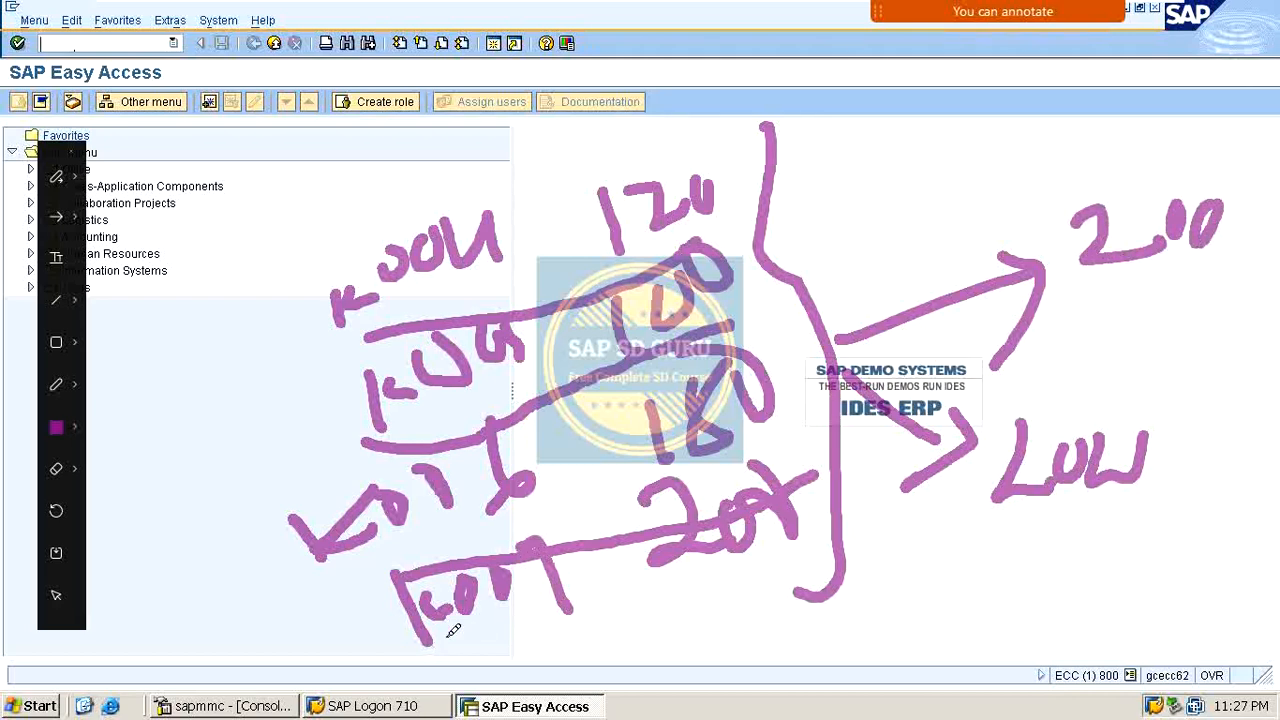
Underline K007, double-underline LOW, and add a large check mark beside the bracket.
{"action": "left_click_drag", "start_coordinate": [448, 646], "coordinate": [695, 597]}
{"action": "left_click_drag", "start_coordinate": [548, 648], "coordinate": [563, 640]}
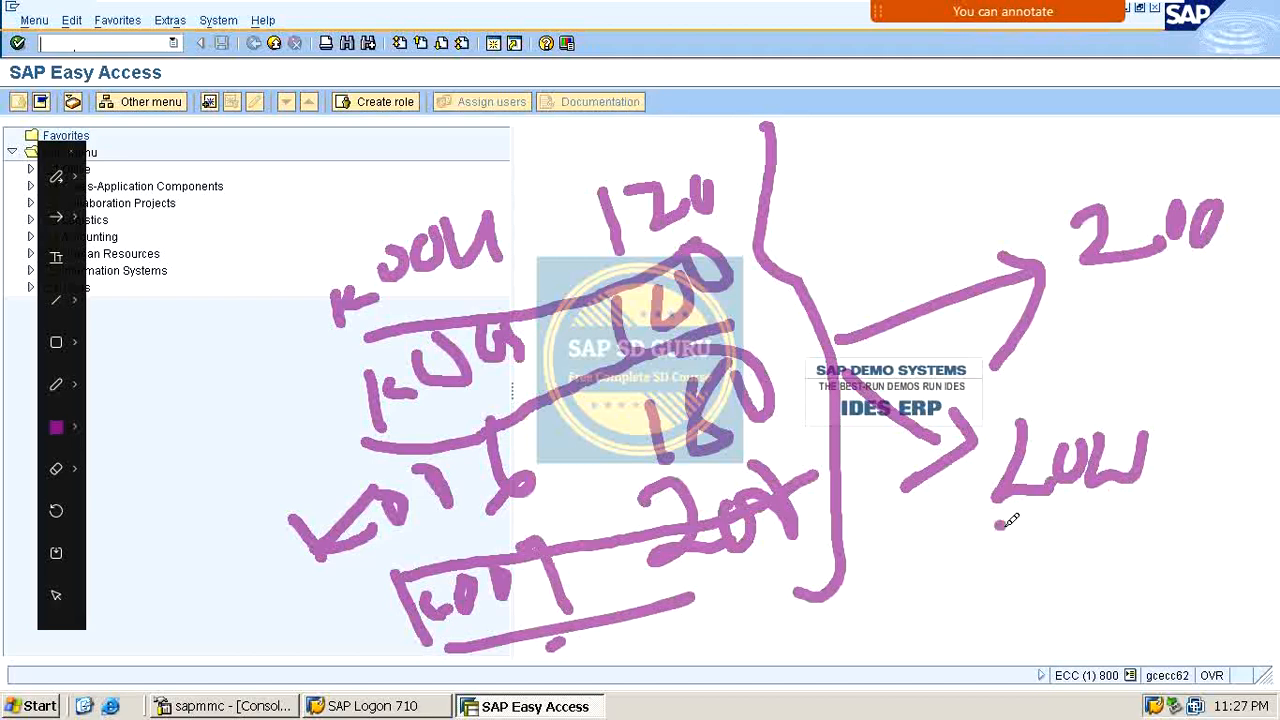
{"action": "left_click_drag", "start_coordinate": [996, 524], "coordinate": [1225, 469]}
{"action": "left_click_drag", "start_coordinate": [1050, 553], "coordinate": [1275, 438]}
{"action": "left_click_drag", "start_coordinate": [819, 233], "coordinate": [1012, 78]}
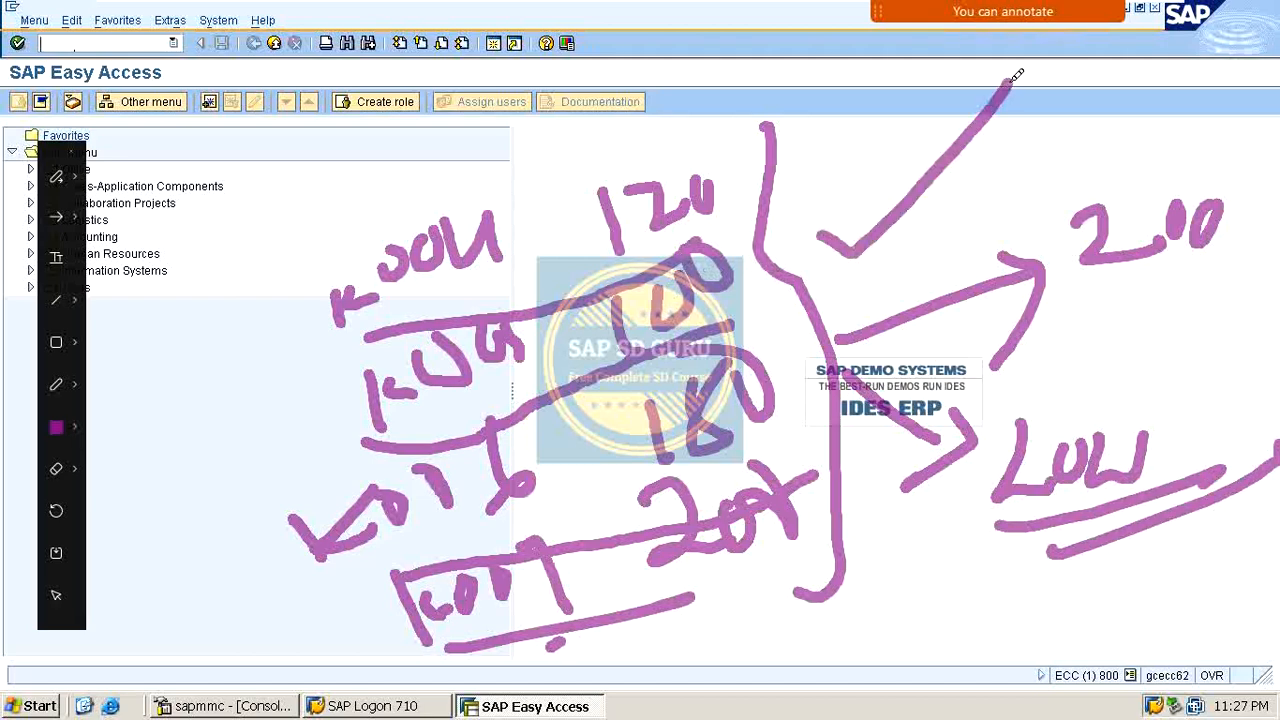
Handwrite K005 beneath the double-underlined LOW label.
{"action": "left_click_drag", "start_coordinate": [1017, 575], "coordinate": [1010, 630]}
{"action": "mouse_move", "coordinate": [1068, 572]}
{"action": "left_mouse_down"}
{"action": "mouse_move", "coordinate": [1050, 585]}
{"action": "mouse_move", "coordinate": [1088, 610]}
{"action": "left_mouse_up"}
{"action": "mouse_move", "coordinate": [1118, 553]}
{"action": "left_mouse_down"}
{"action": "mouse_move", "coordinate": [1227, 549]}
{"action": "mouse_move", "coordinate": [1199, 592]}
{"action": "left_mouse_up"}
{"action": "left_click", "coordinate": [1158, 548]}
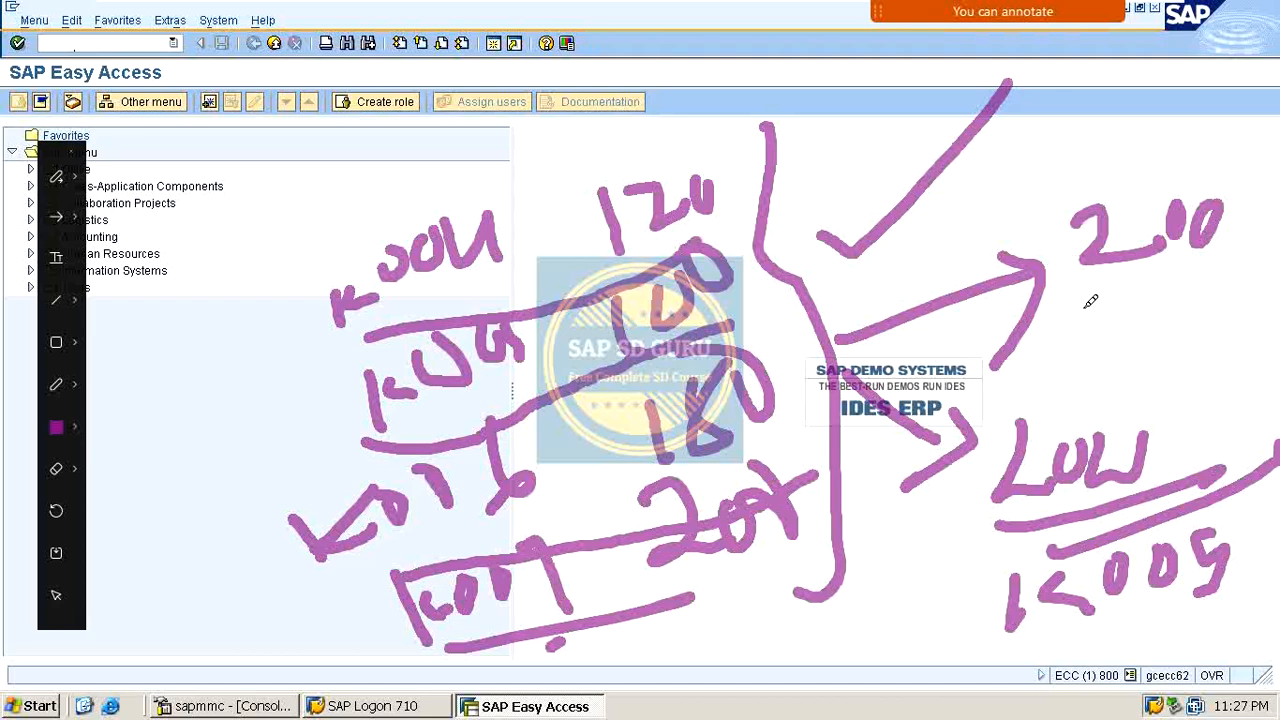
Bracket the condition type list, circle the 200 and LOW outcomes with a link stroke between them, and clear the annotations.
{"action": "mouse_move", "coordinate": [372, 170]}
{"action": "left_mouse_down"}
{"action": "mouse_move", "coordinate": [298, 404]}
{"action": "mouse_move", "coordinate": [326, 695]}
{"action": "mouse_move", "coordinate": [433, 716]}
{"action": "mouse_move", "coordinate": [550, 676]}
{"action": "left_mouse_up"}
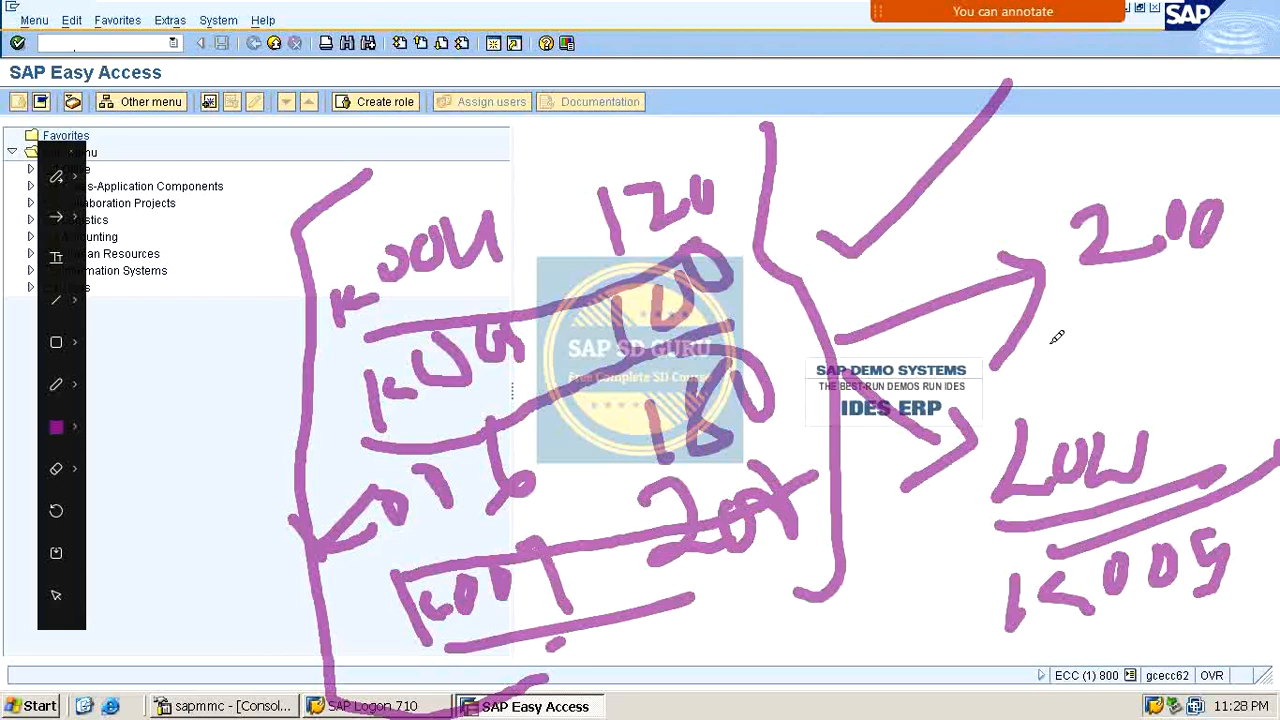
{"action": "mouse_move", "coordinate": [1164, 158]}
{"action": "left_mouse_down"}
{"action": "mouse_move", "coordinate": [1086, 248]}
{"action": "mouse_move", "coordinate": [1196, 162]}
{"action": "left_mouse_up"}
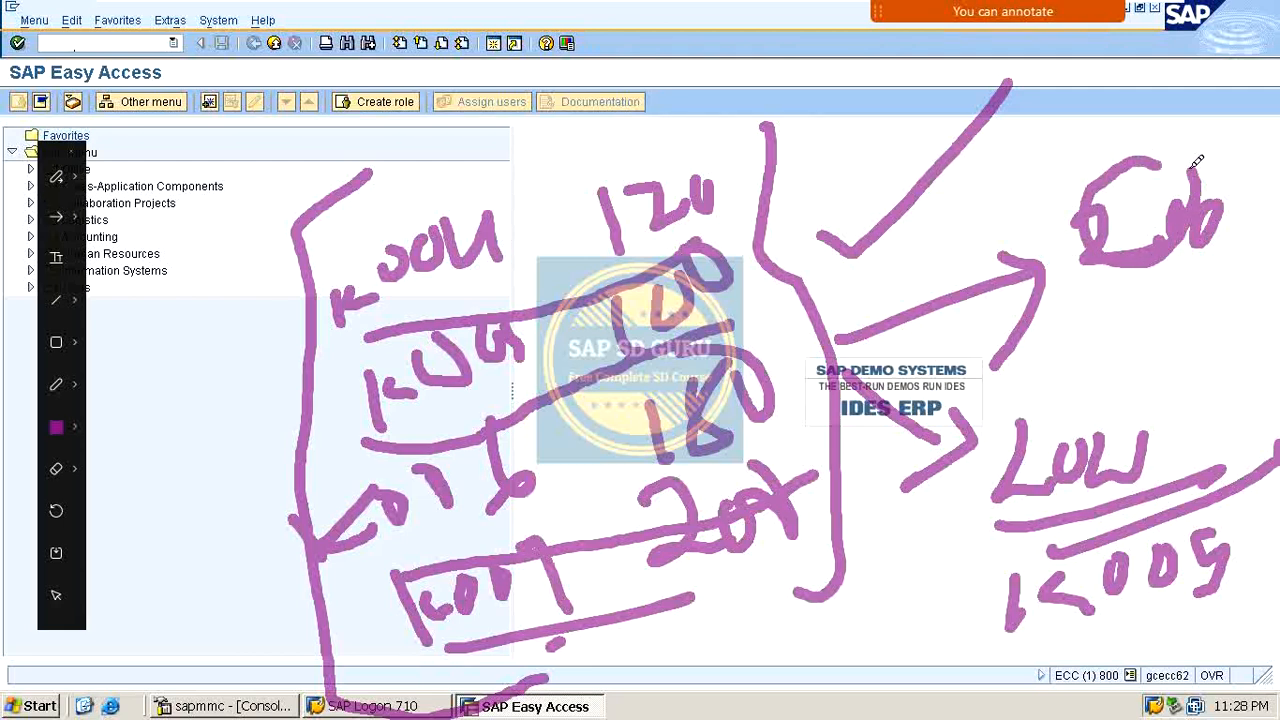
{"action": "mouse_move", "coordinate": [1150, 368]}
{"action": "left_mouse_down"}
{"action": "mouse_move", "coordinate": [997, 468]}
{"action": "mouse_move", "coordinate": [1045, 600]}
{"action": "mouse_move", "coordinate": [1242, 456]}
{"action": "mouse_move", "coordinate": [1153, 392]}
{"action": "left_mouse_up"}
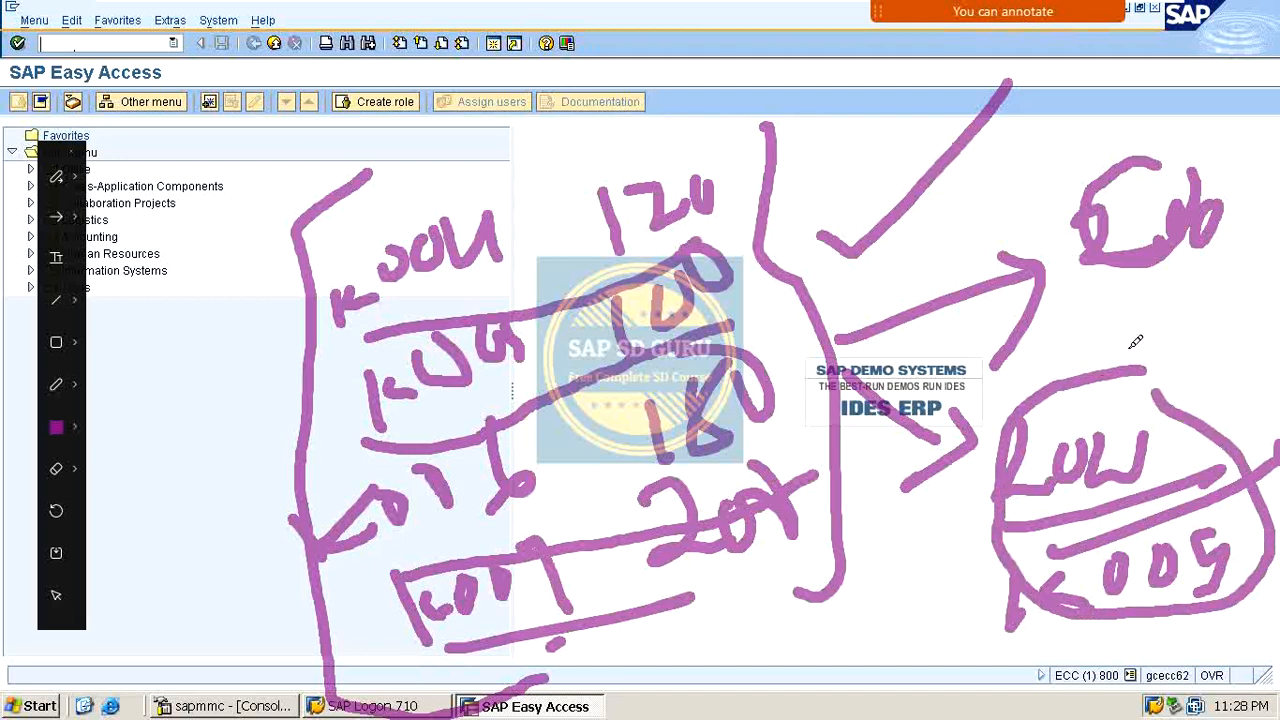
{"action": "mouse_move", "coordinate": [1150, 292]}
{"action": "left_mouse_down"}
{"action": "mouse_move", "coordinate": [1184, 286]}
{"action": "mouse_move", "coordinate": [1198, 338]}
{"action": "mouse_move", "coordinate": [1163, 370]}
{"action": "left_mouse_up"}
{"action": "left_click_drag", "start_coordinate": [1183, 292], "coordinate": [1146, 286]}
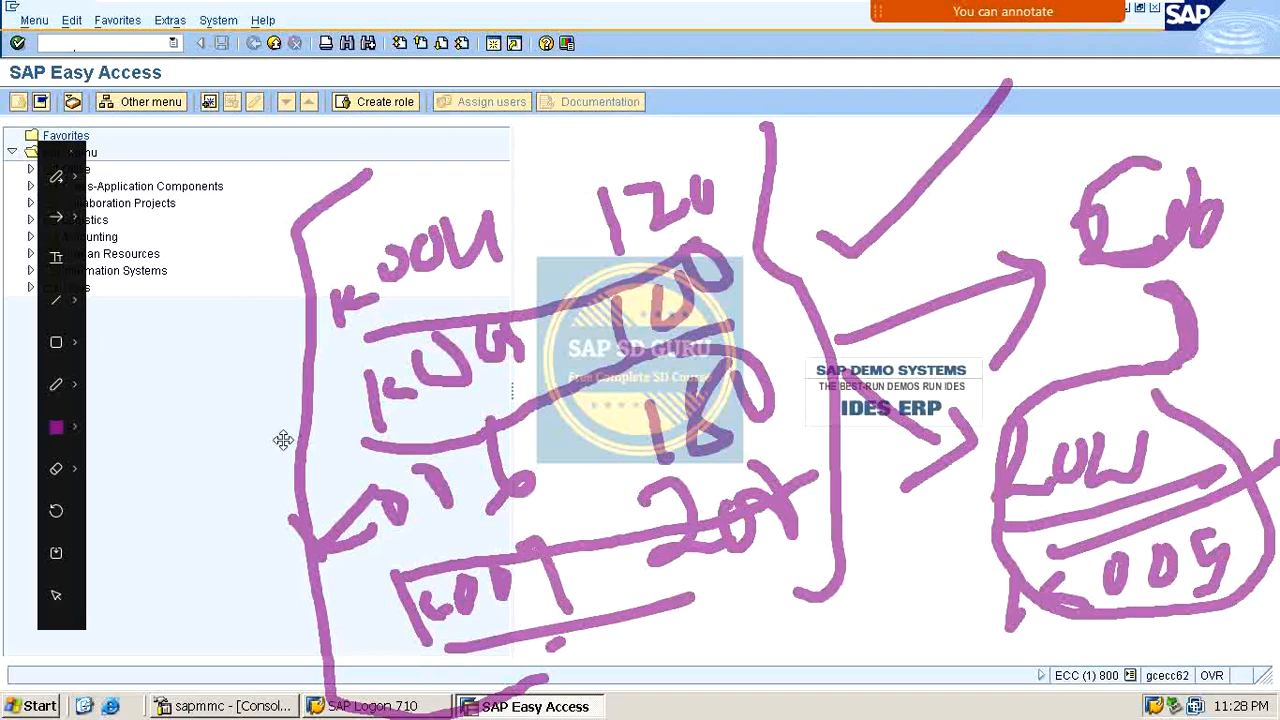
{"action": "key", "text": "Escape"}
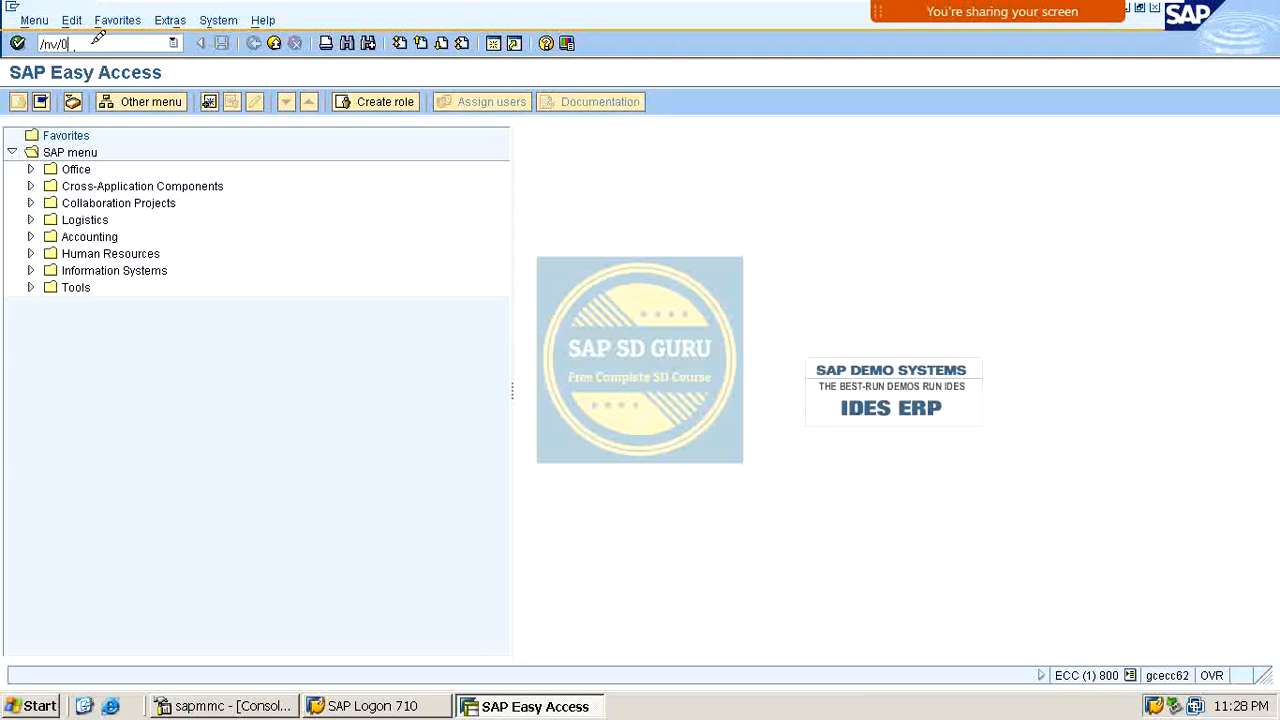
Open the condition types overview with transaction /nv/06 and position the list at K004.
{"action": "type", "text": "6"}
{"action": "key", "text": "Return"}
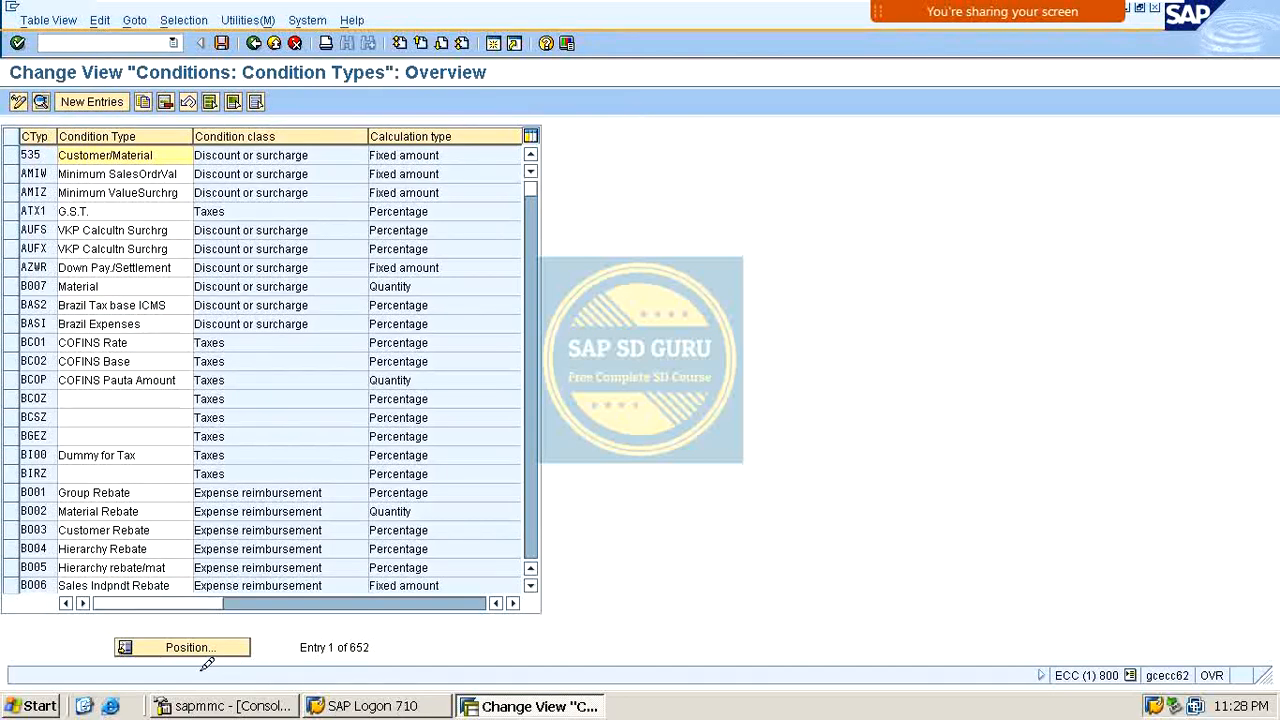
{"action": "left_click", "coordinate": [212, 646]}
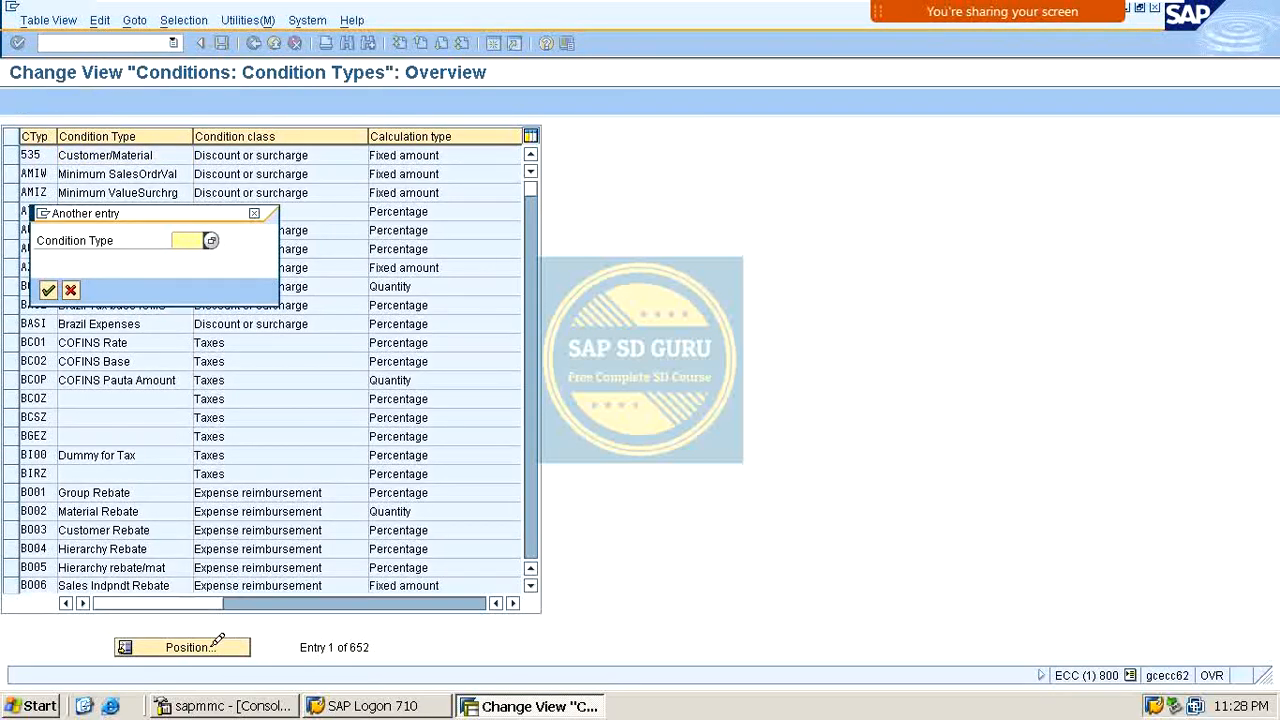
{"action": "type", "text": "k004"}
{"action": "key", "text": "Return"}
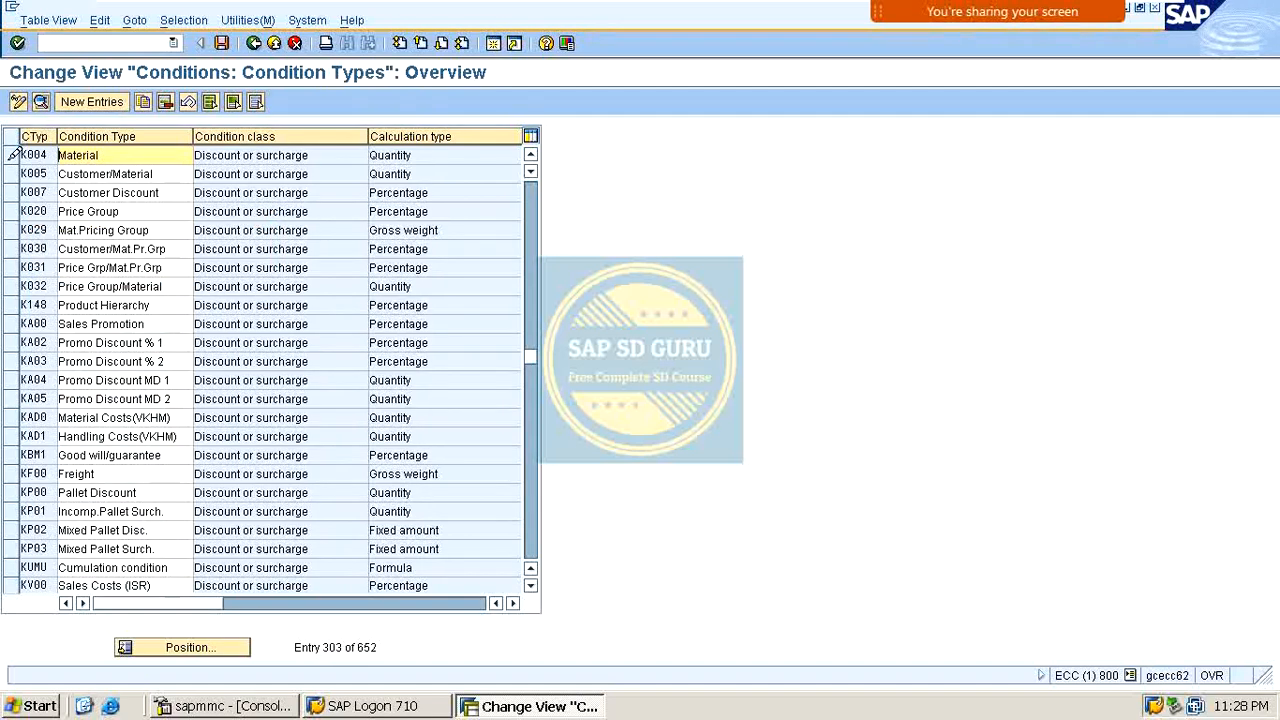
Select and deselect the K004 Material row, and return to the Easy Access screen.
{"action": "left_click", "coordinate": [13, 154]}
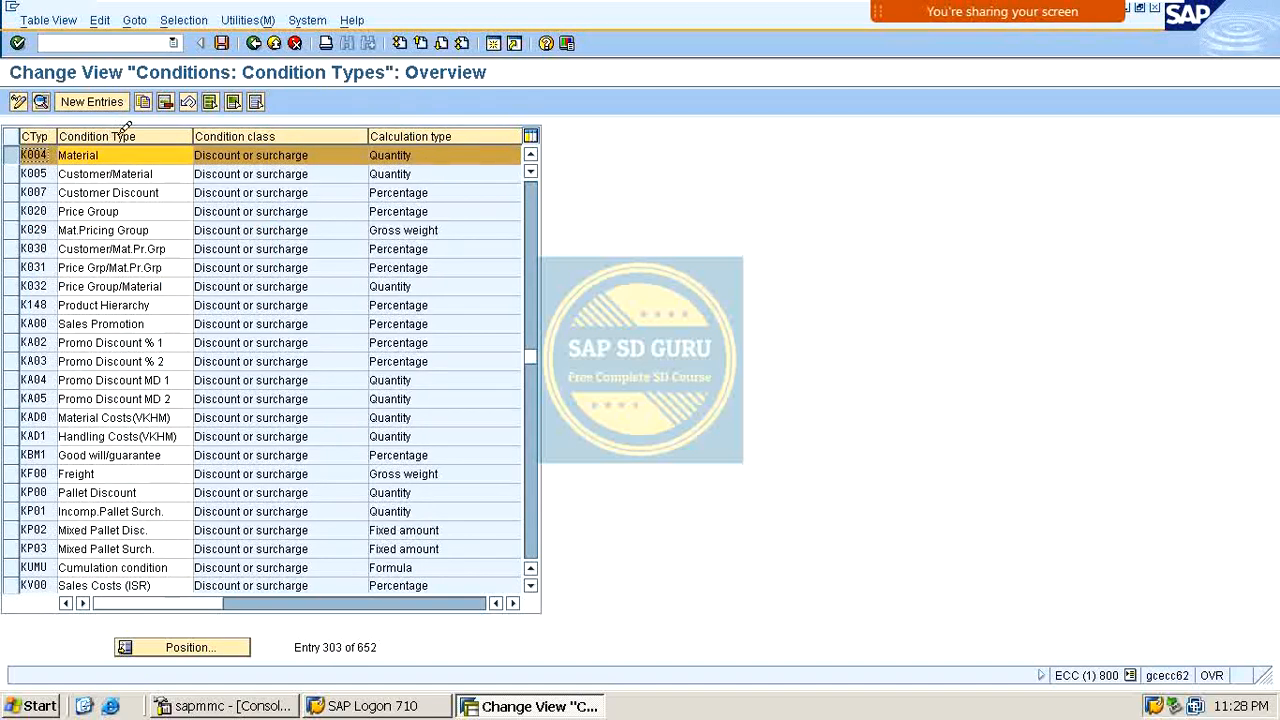
{"action": "left_click", "coordinate": [22, 152]}
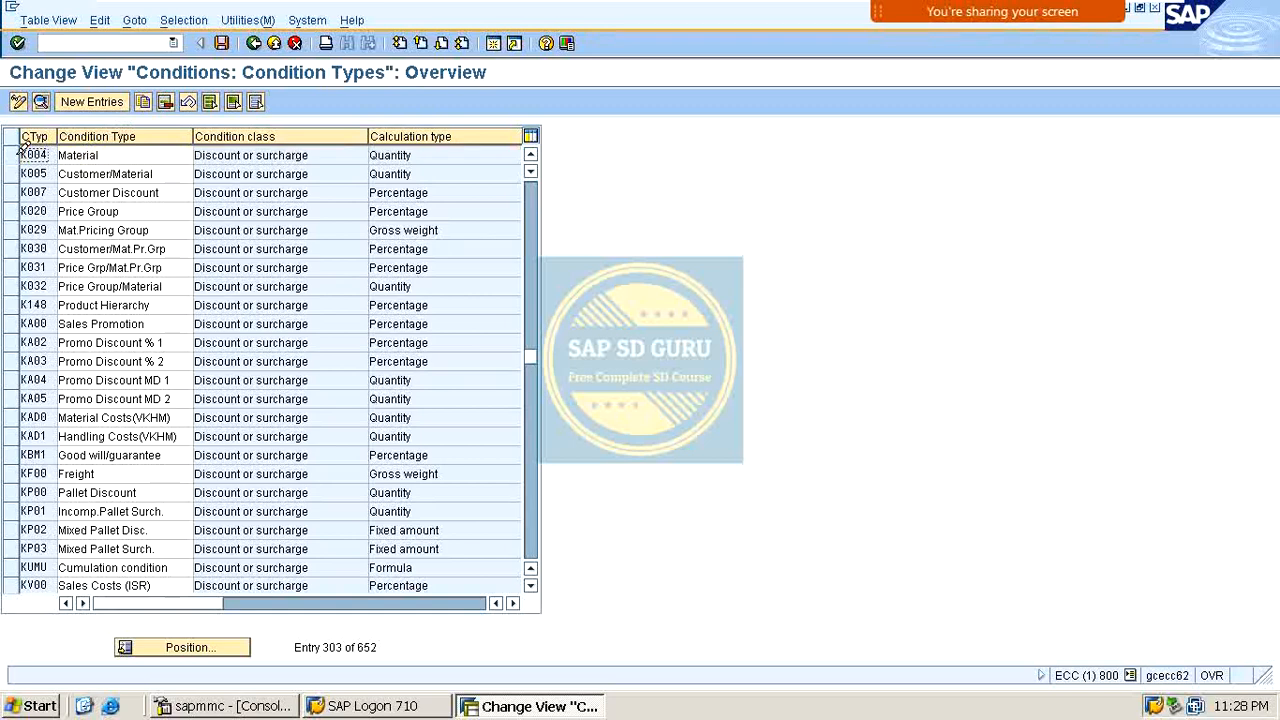
{"action": "scroll", "coordinate": [190, 338], "scroll_direction": "down", "scroll_amount": 1}
{"action": "scroll", "coordinate": [262, 20], "scroll_direction": "up", "scroll_amount": 2}
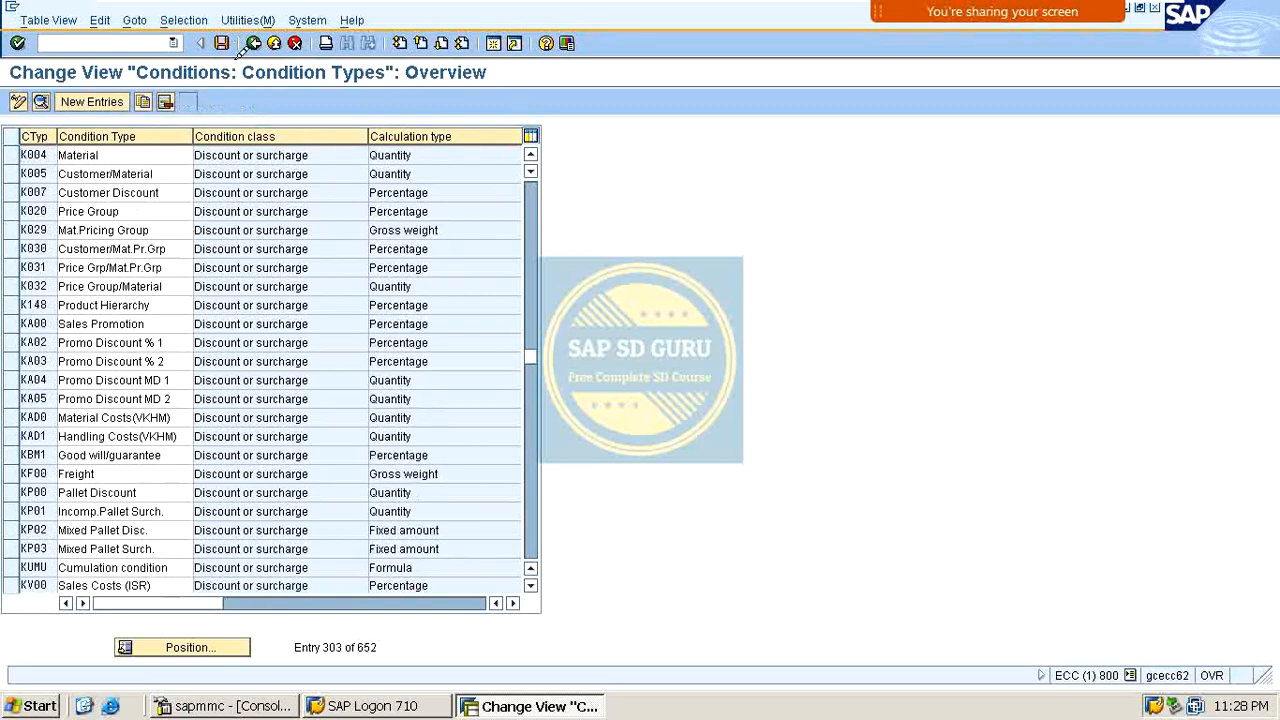
{"action": "left_click", "coordinate": [254, 43]}
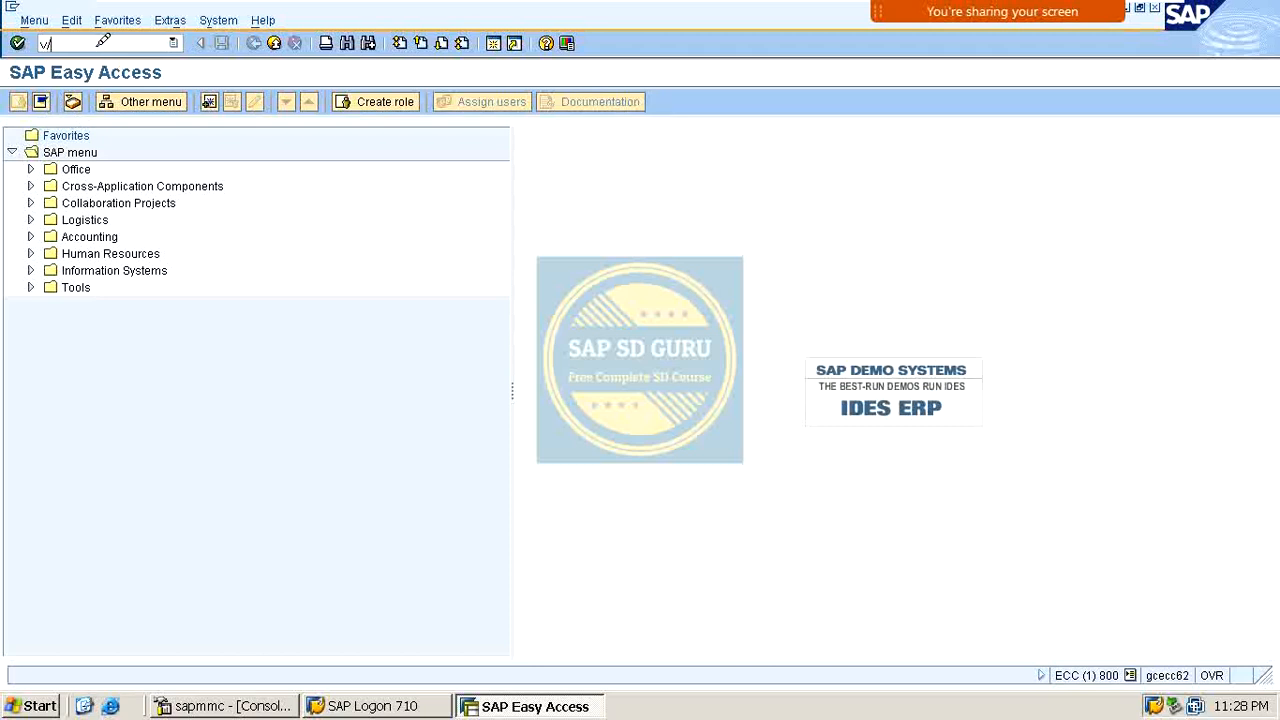
Open the transaction for creating a pricing condition table and proceed to its field overview.
{"action": "key", "text": "Return"}
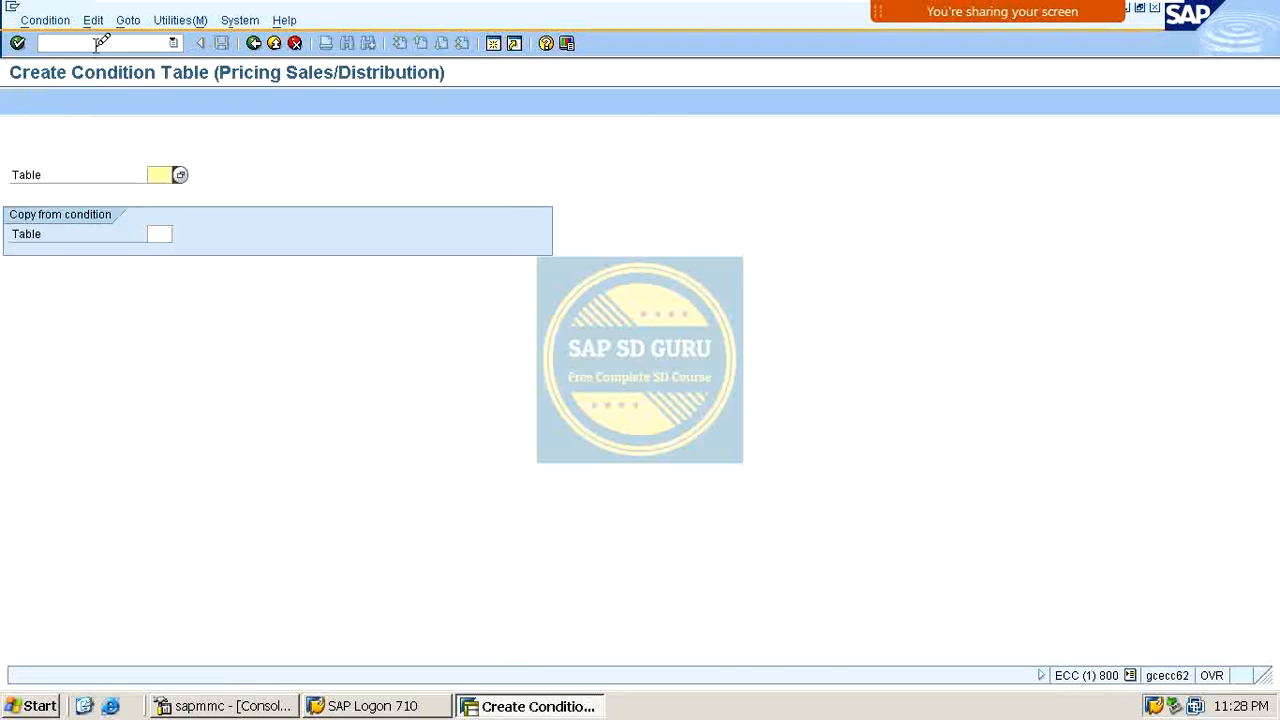
{"action": "key", "text": "Return"}
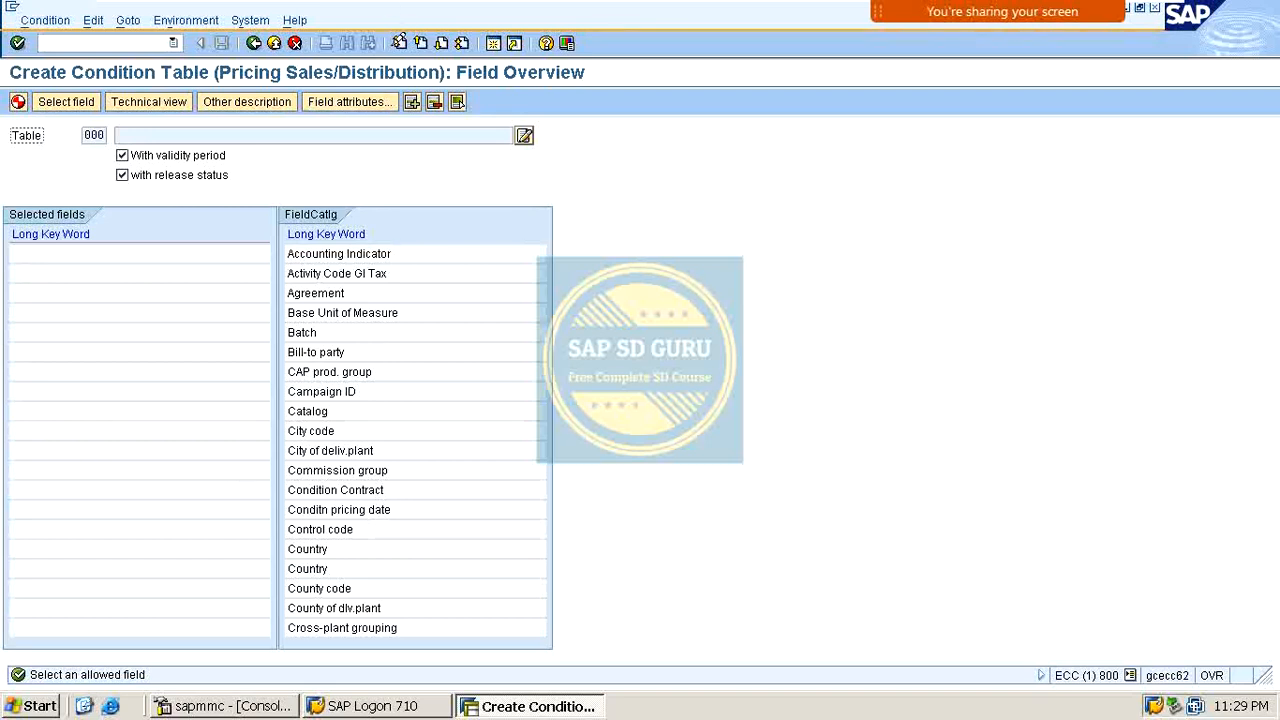
Check the attributes of the second Customer field in the field catalog and add that field to the selected fields.
{"action": "left_click", "coordinate": [441, 43]}
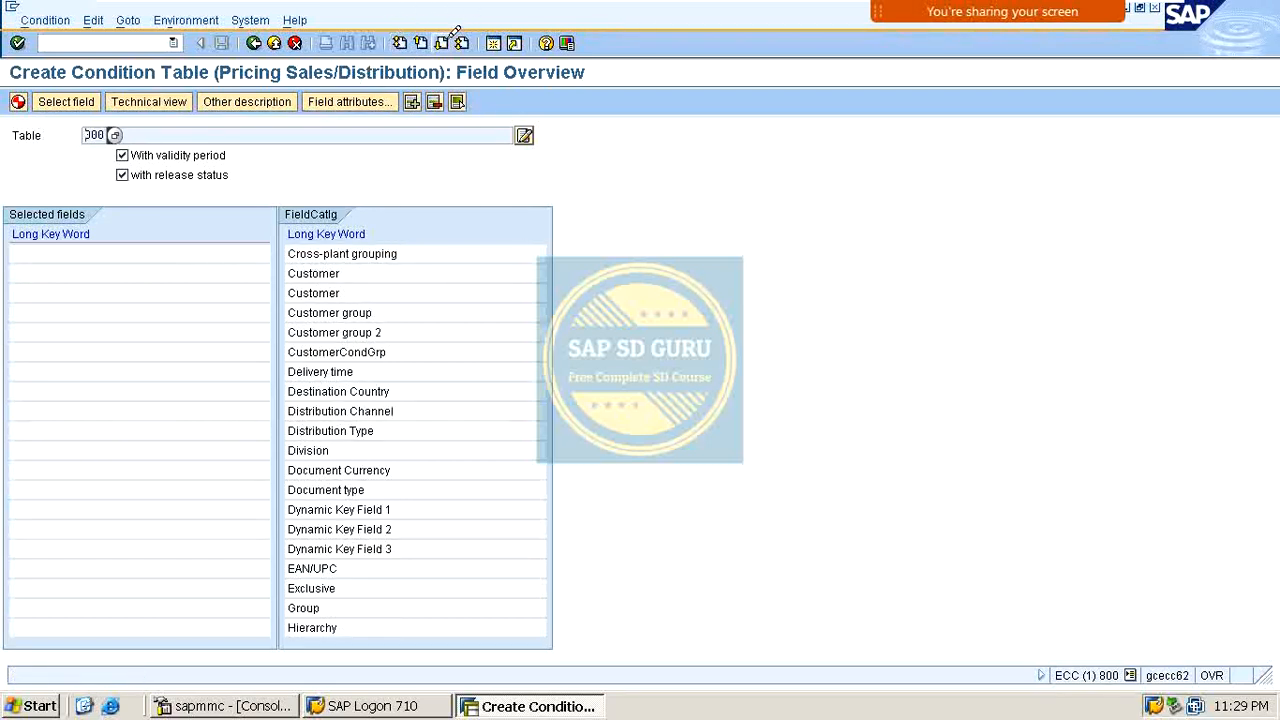
{"action": "left_click", "coordinate": [334, 291]}
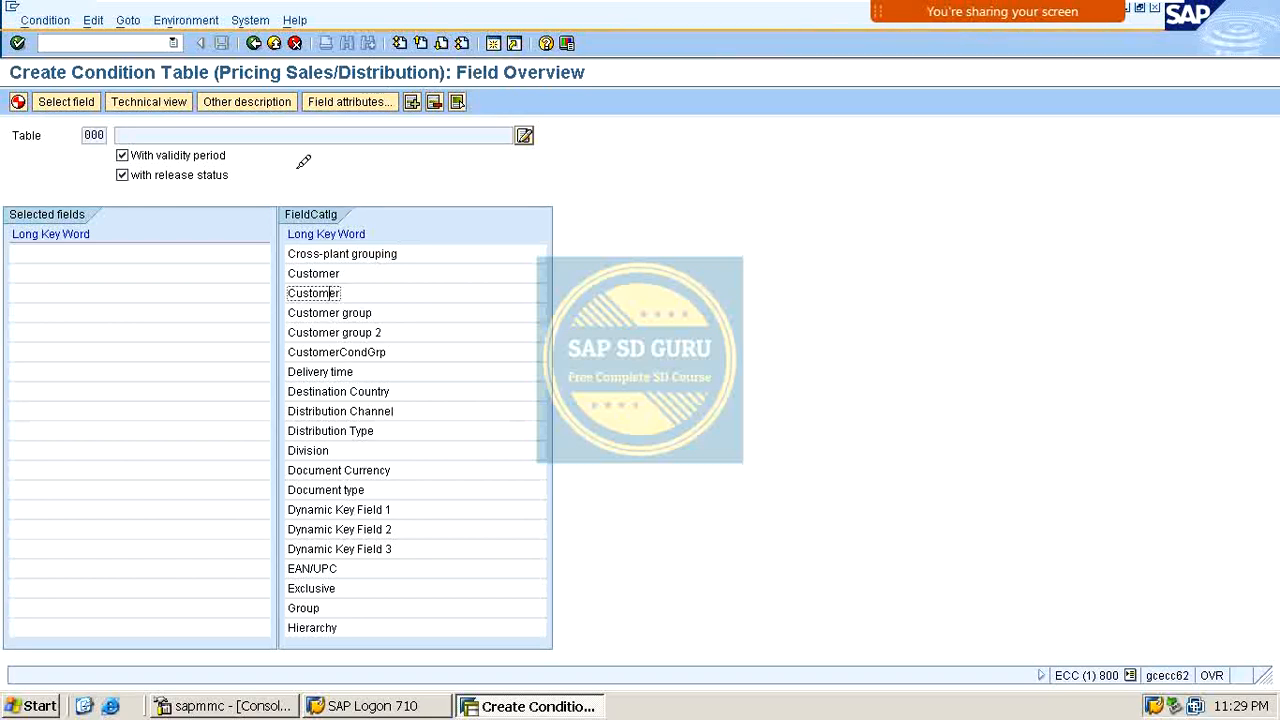
{"action": "left_click", "coordinate": [352, 101]}
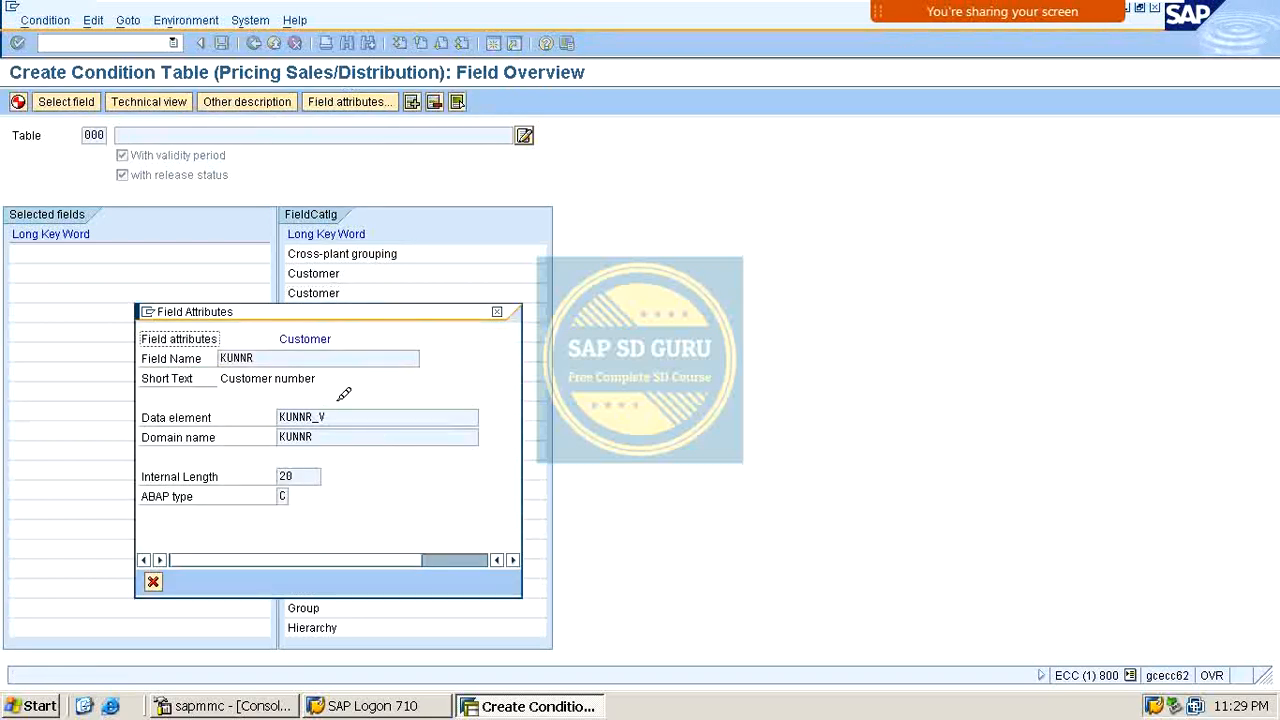
{"action": "left_click", "coordinate": [497, 311]}
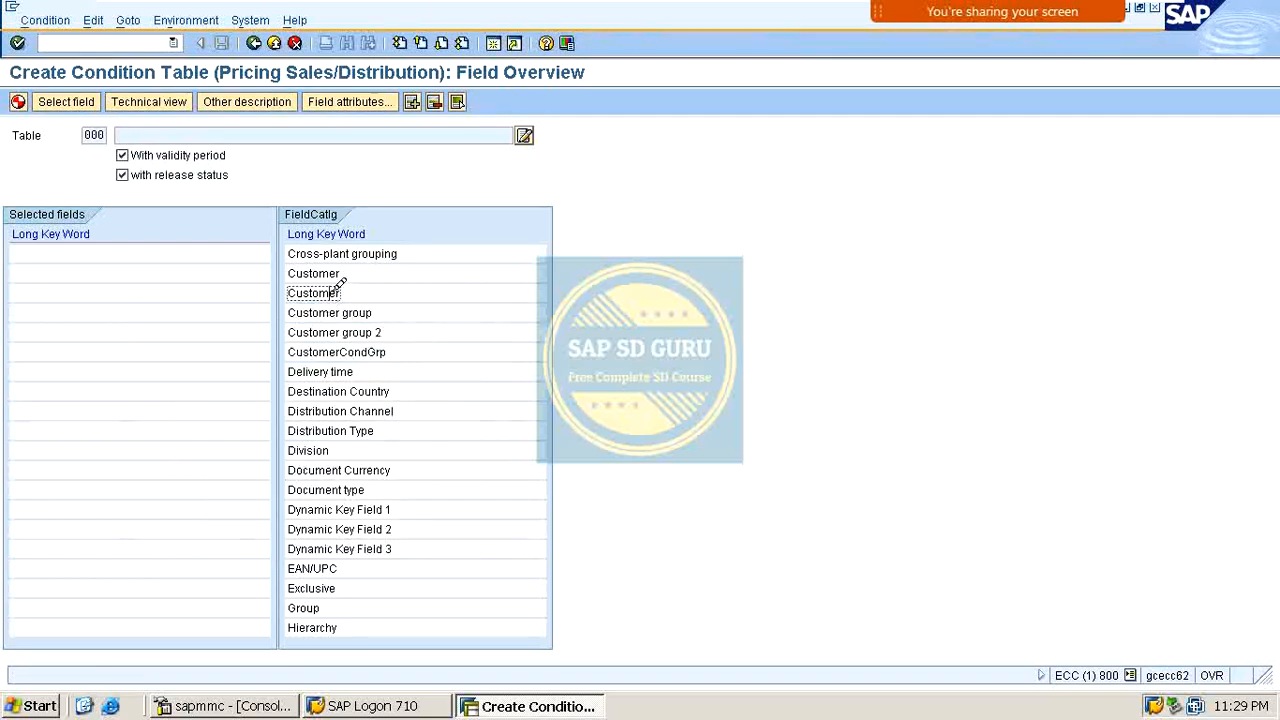
{"action": "double_click", "coordinate": [334, 292]}
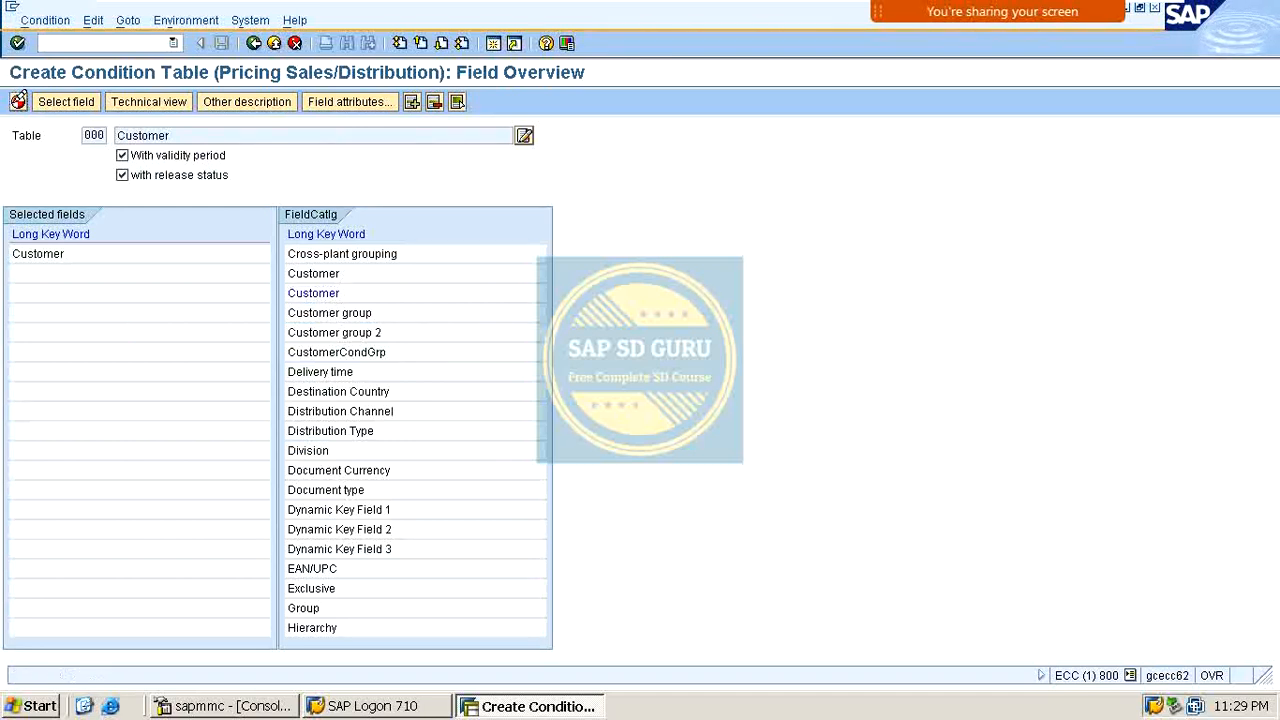
{"action": "left_click", "coordinate": [18, 101]}
{"action": "key", "text": "Return"}
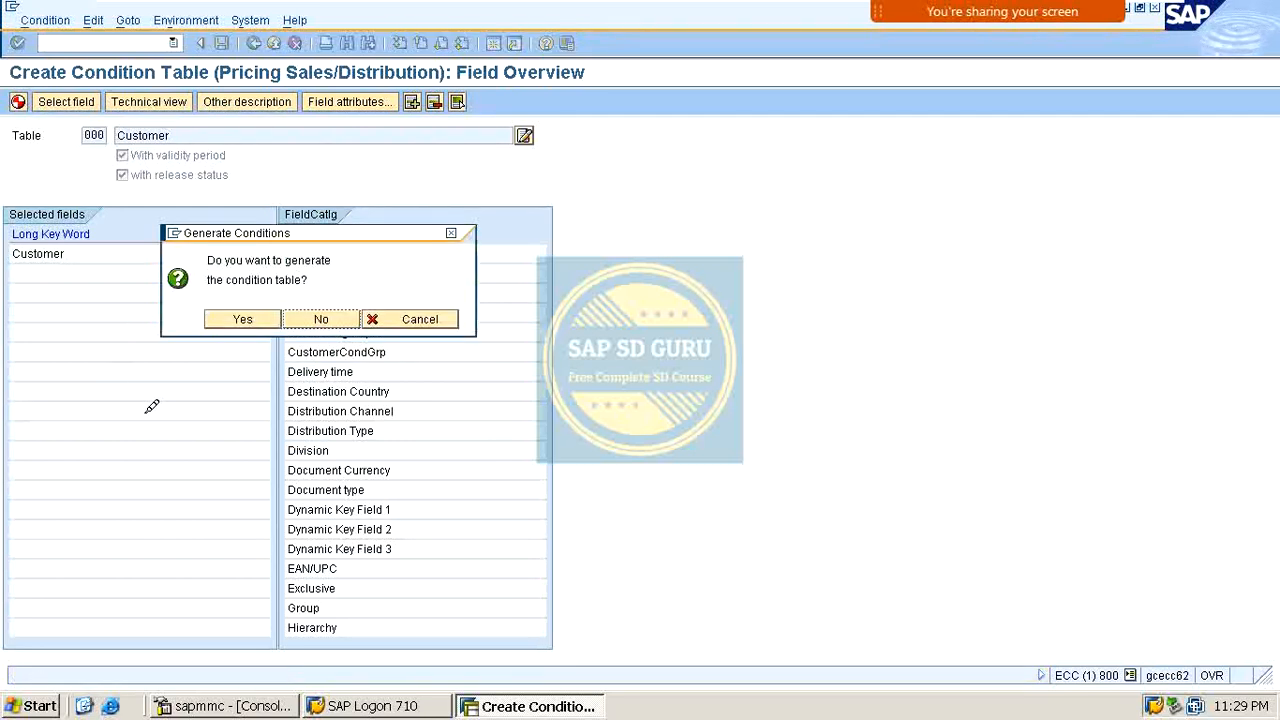
{"action": "key", "text": "Return"}
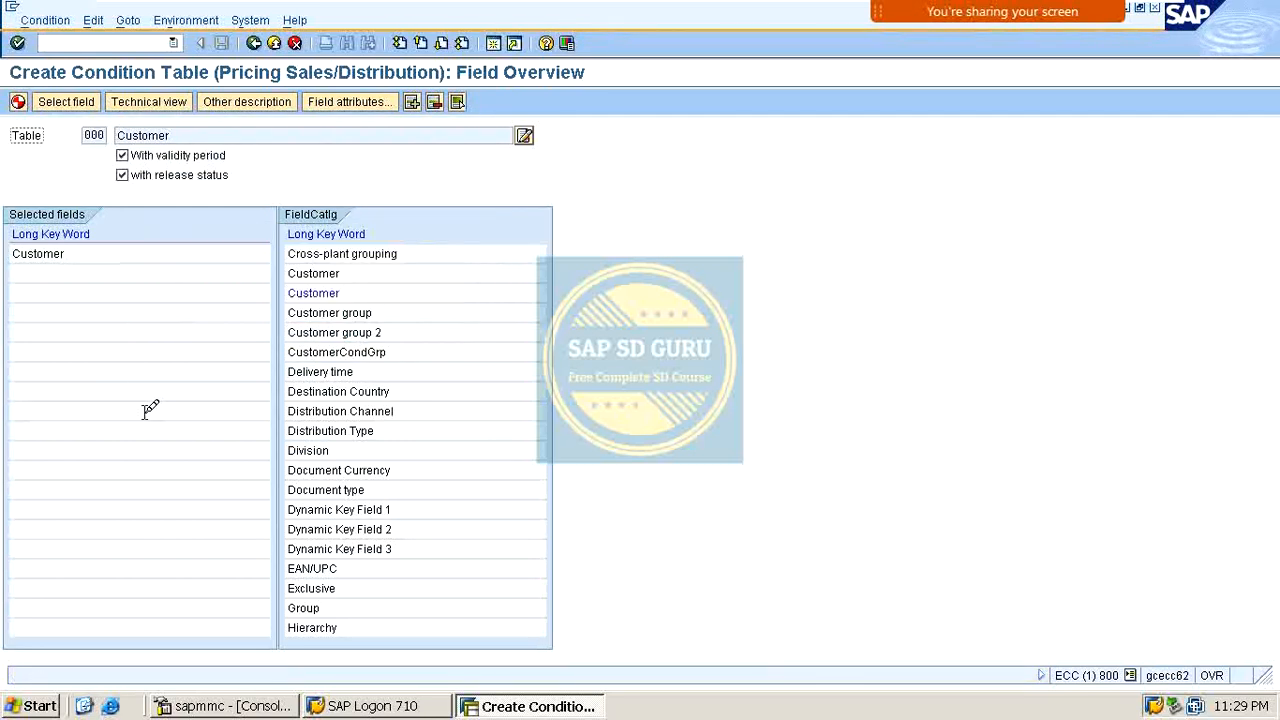
Generate the Customer condition table in package ZSD0 under workbench request ECCK900007, and return to the initial table creation screen.
{"action": "left_click", "coordinate": [26, 103]}
{"action": "key", "text": "Return"}
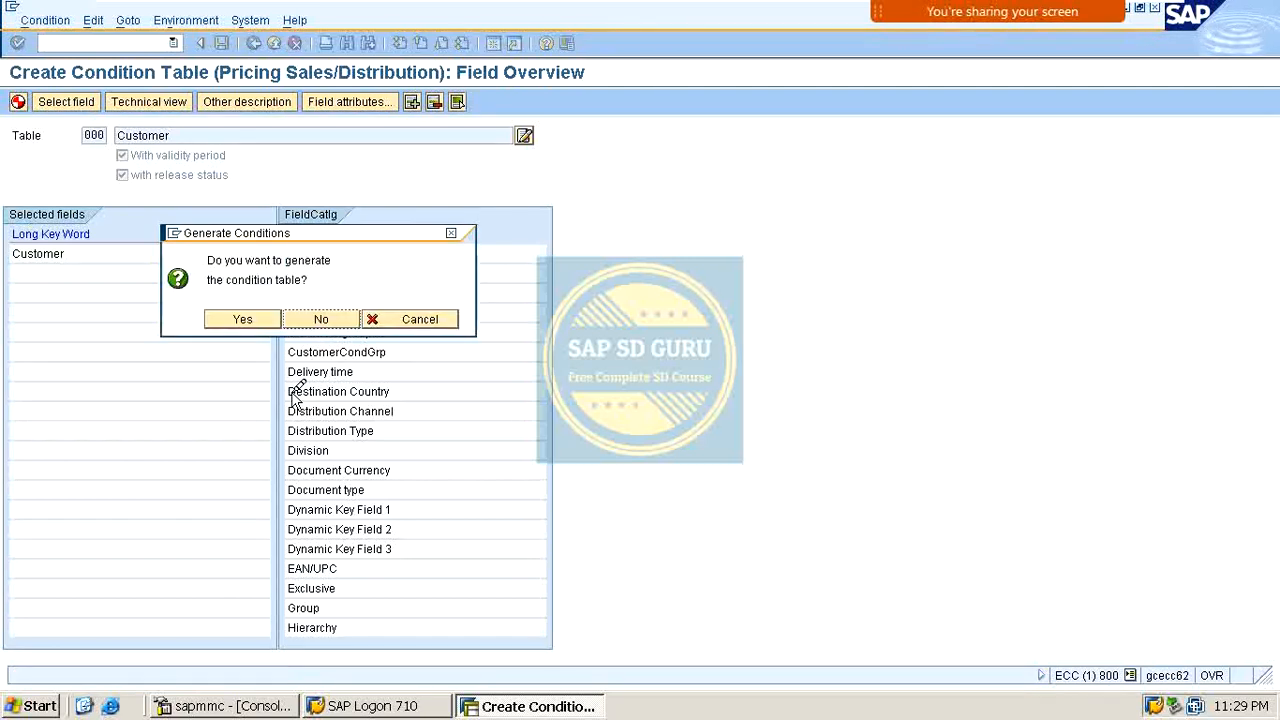
{"action": "left_click", "coordinate": [243, 318]}
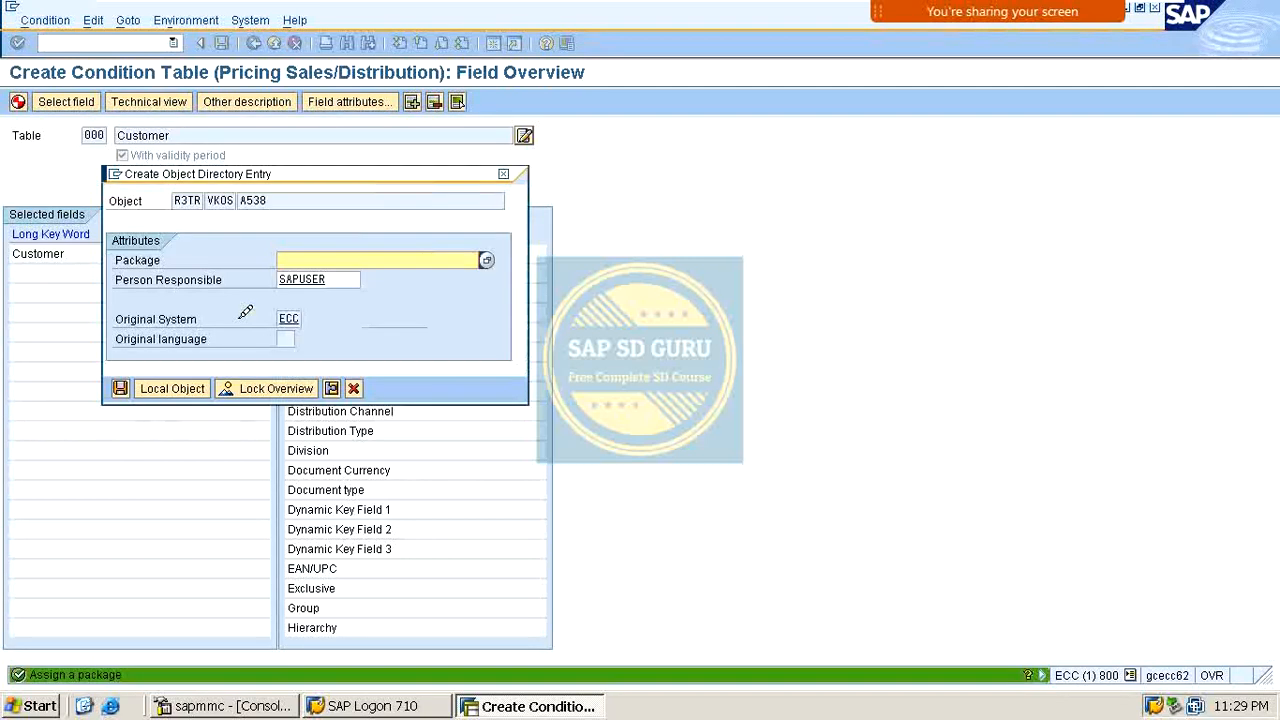
{"action": "type", "text": "ZSDB"}
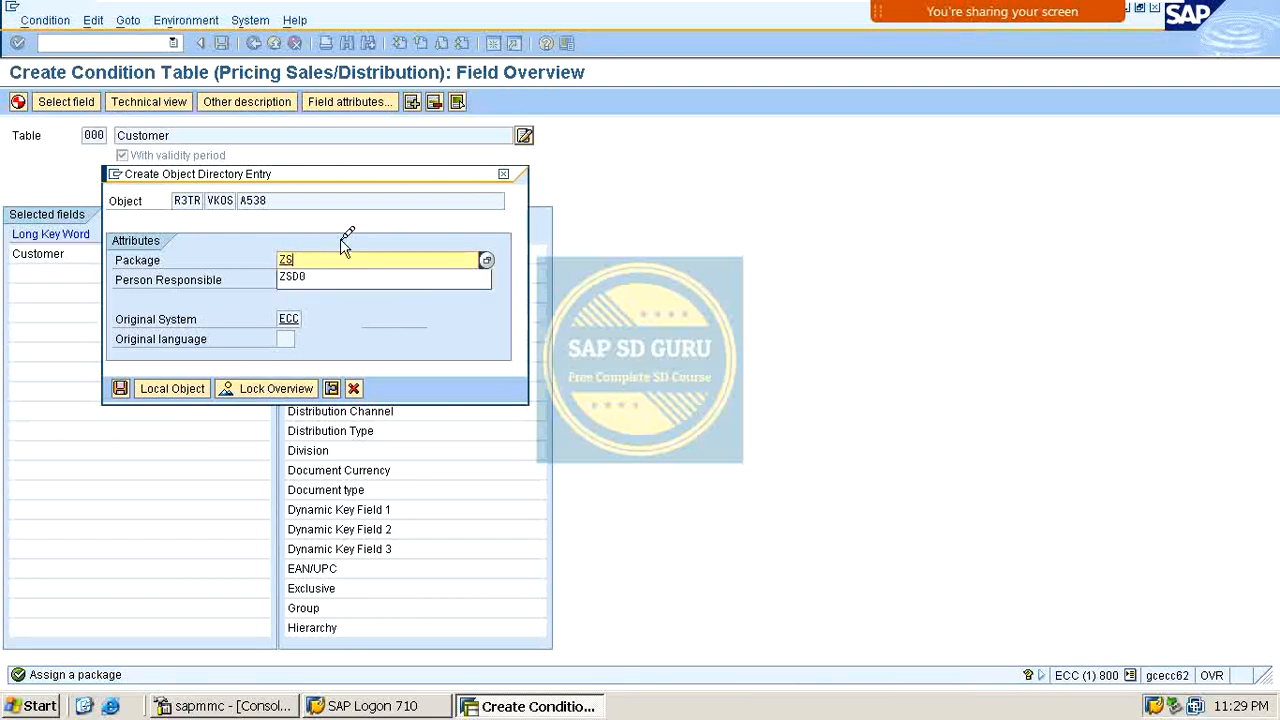
{"action": "key", "text": "Return"}
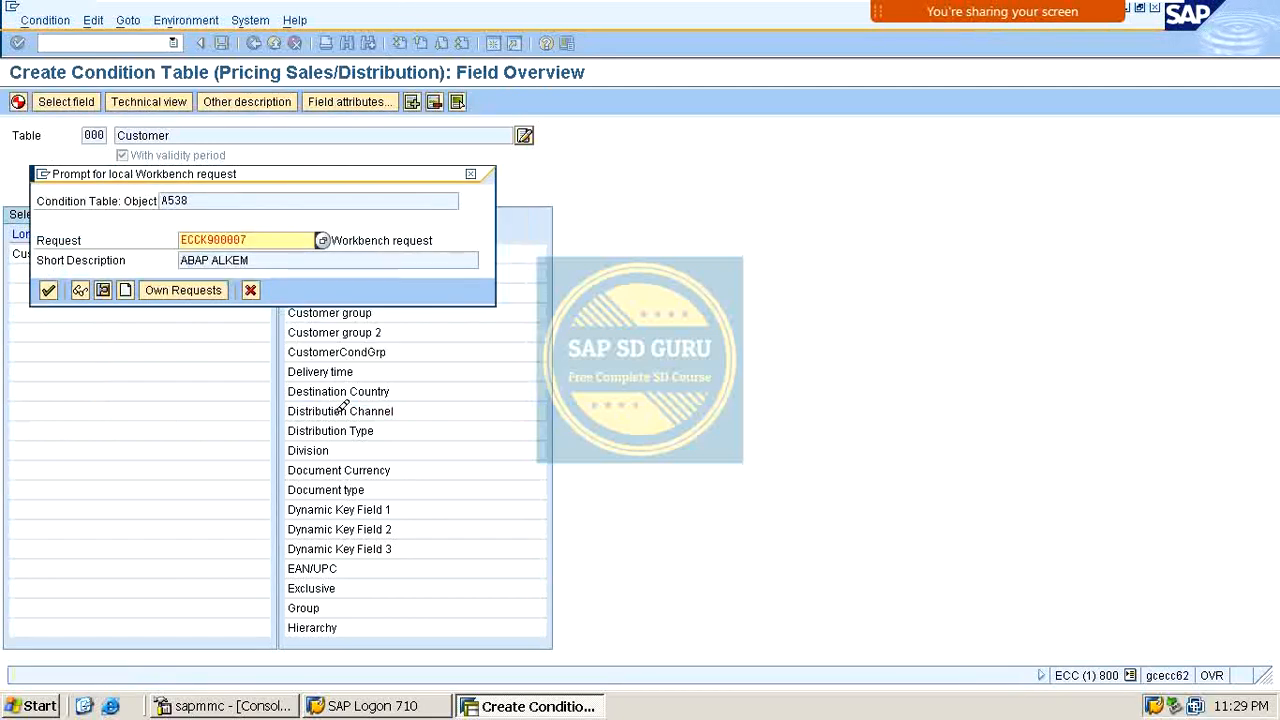
{"action": "left_click", "coordinate": [49, 290]}
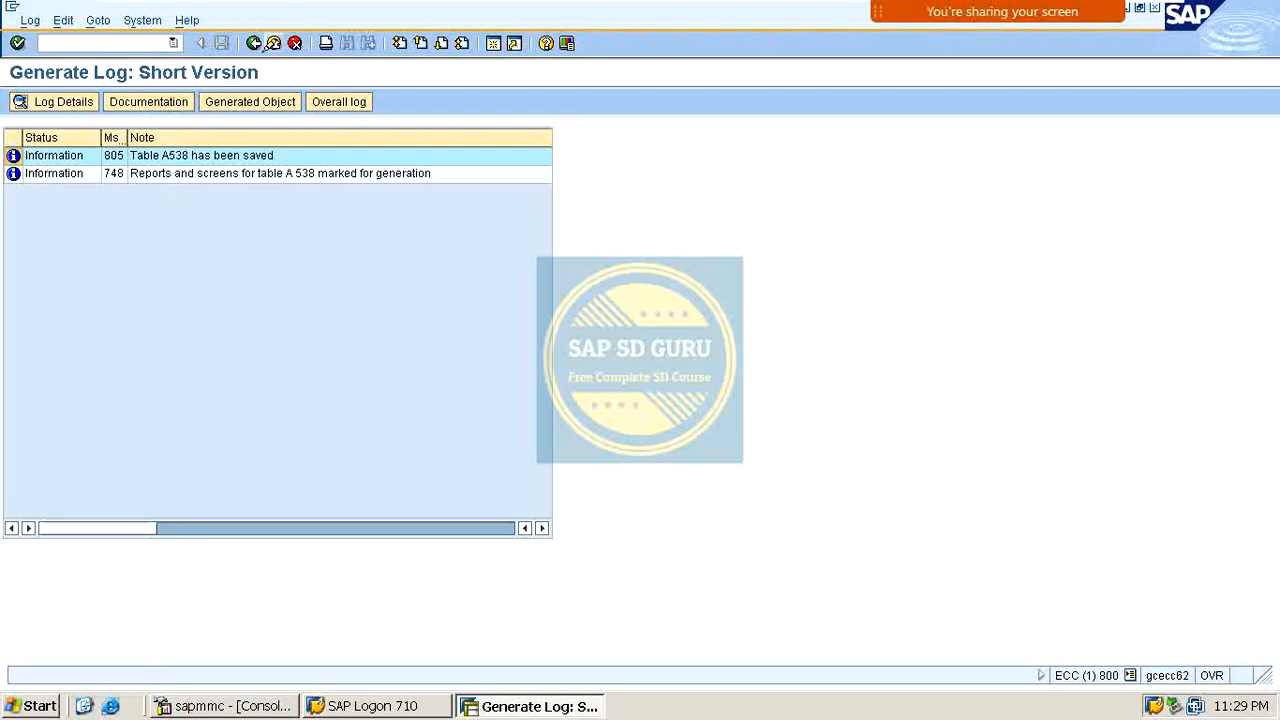
{"action": "left_click", "coordinate": [254, 43]}
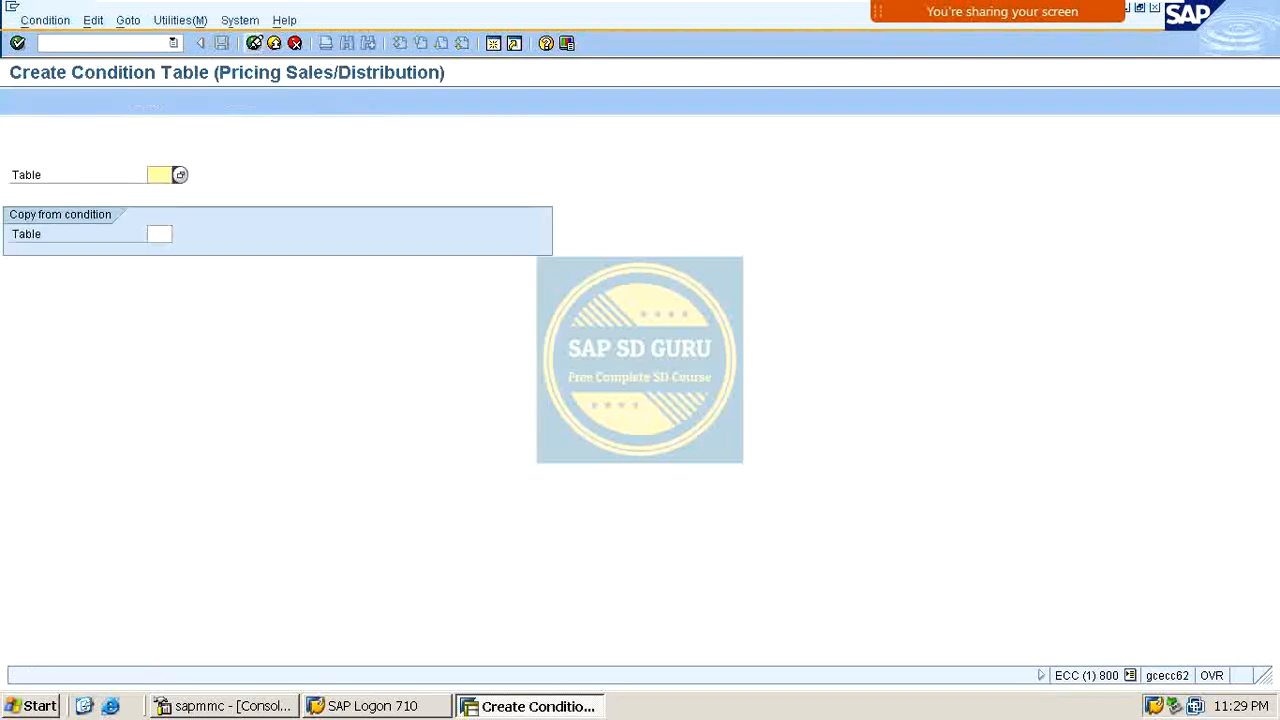
Start a new condition table and add Material from the field catalog as its only selected field.
{"action": "key", "text": "Return"}
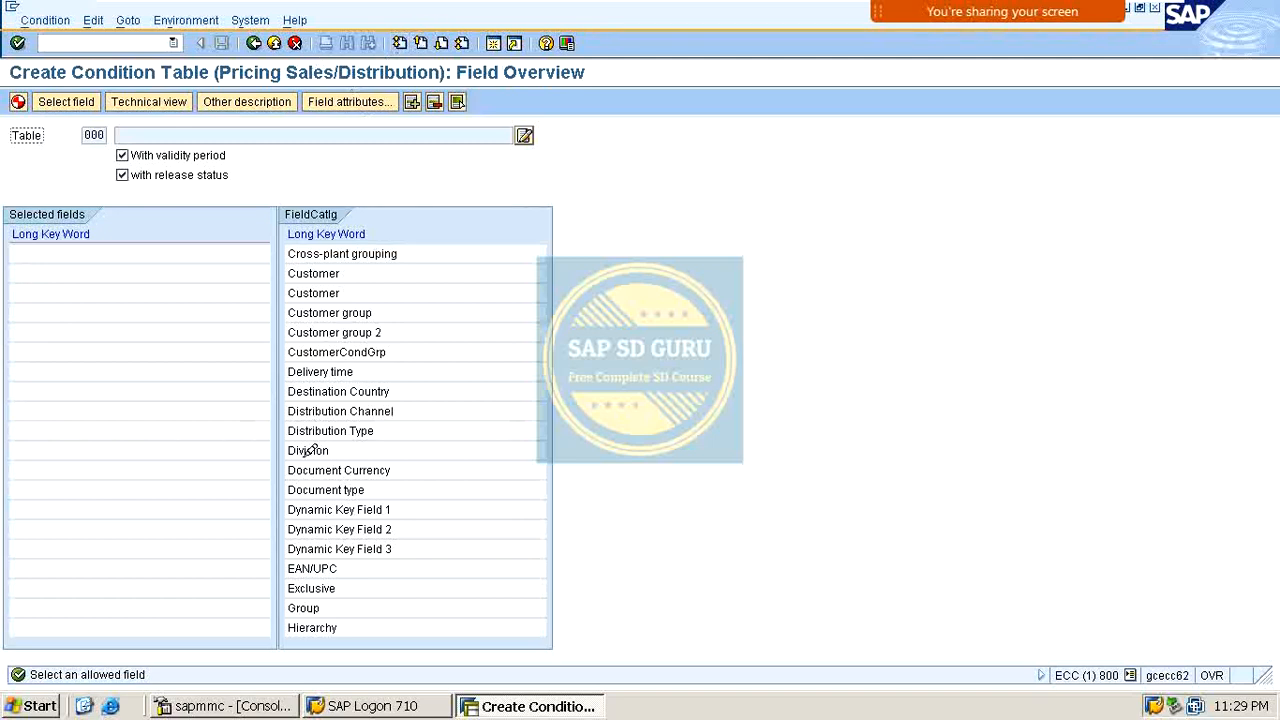
{"action": "left_click", "coordinate": [441, 43]}
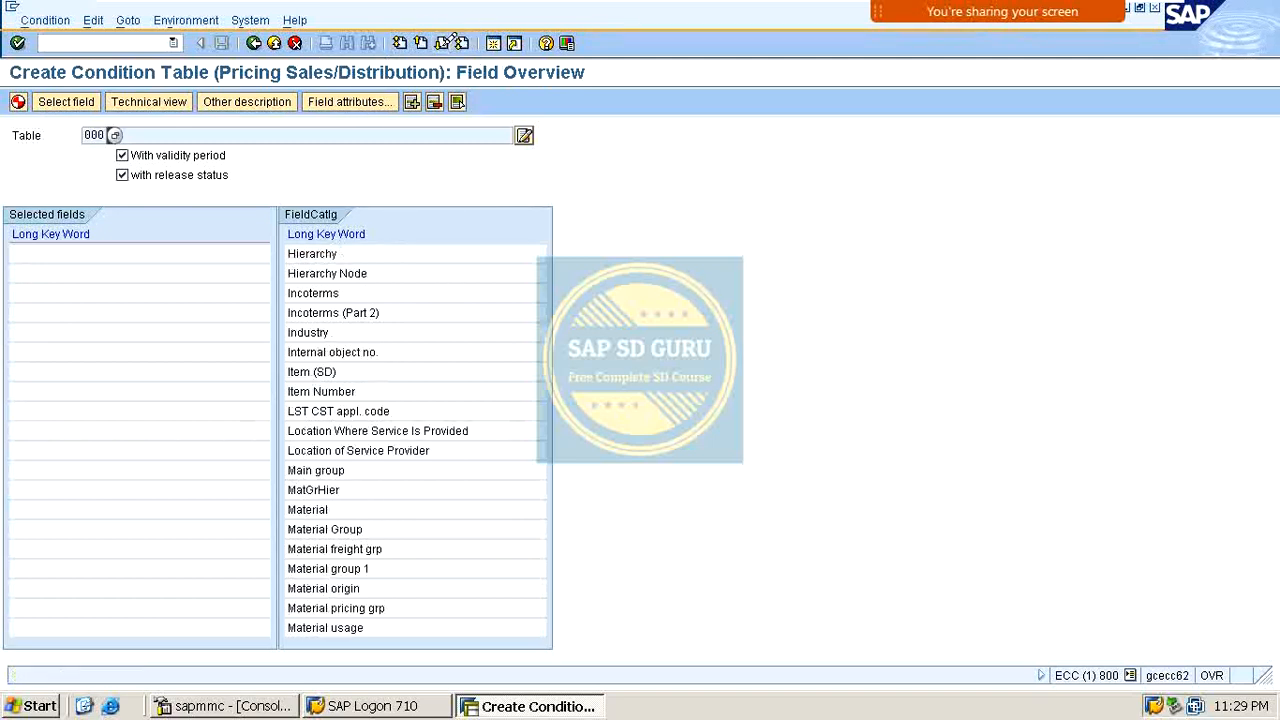
{"action": "double_click", "coordinate": [320, 510]}
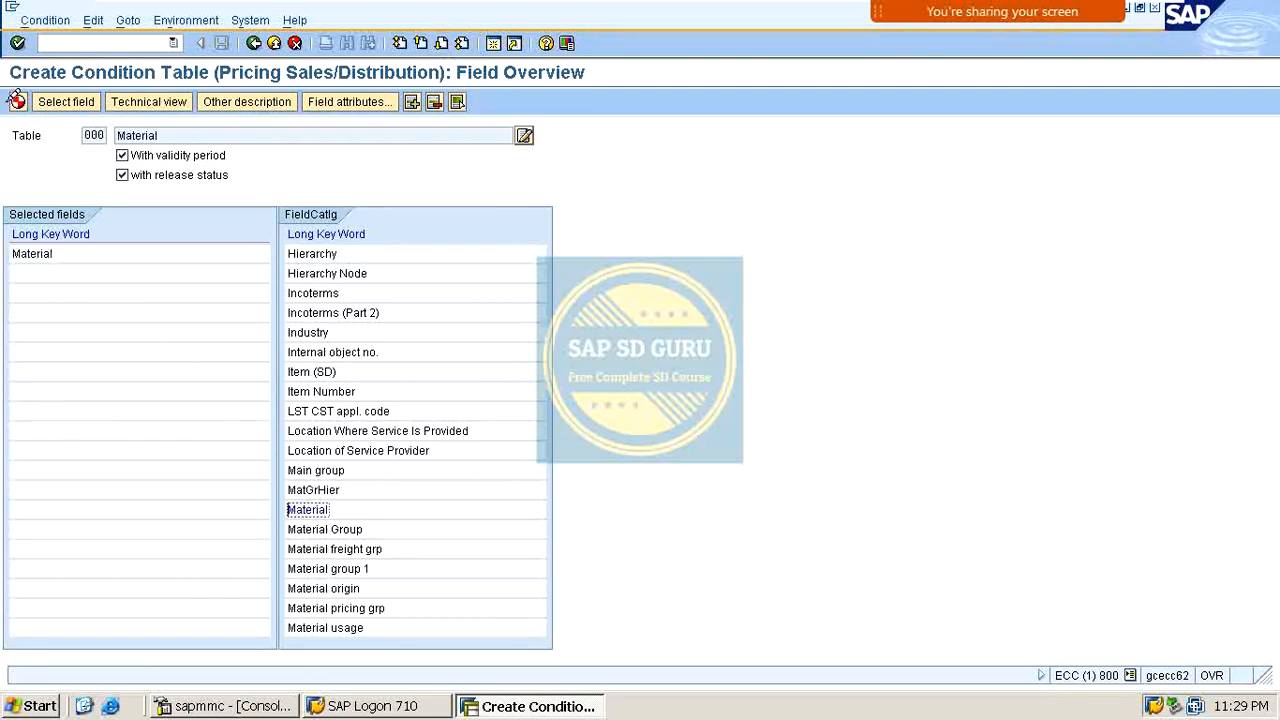
Generate the Material condition table under workbench request ECCK900007, and return to the initial table creation screen.
{"action": "left_click", "coordinate": [18, 101]}
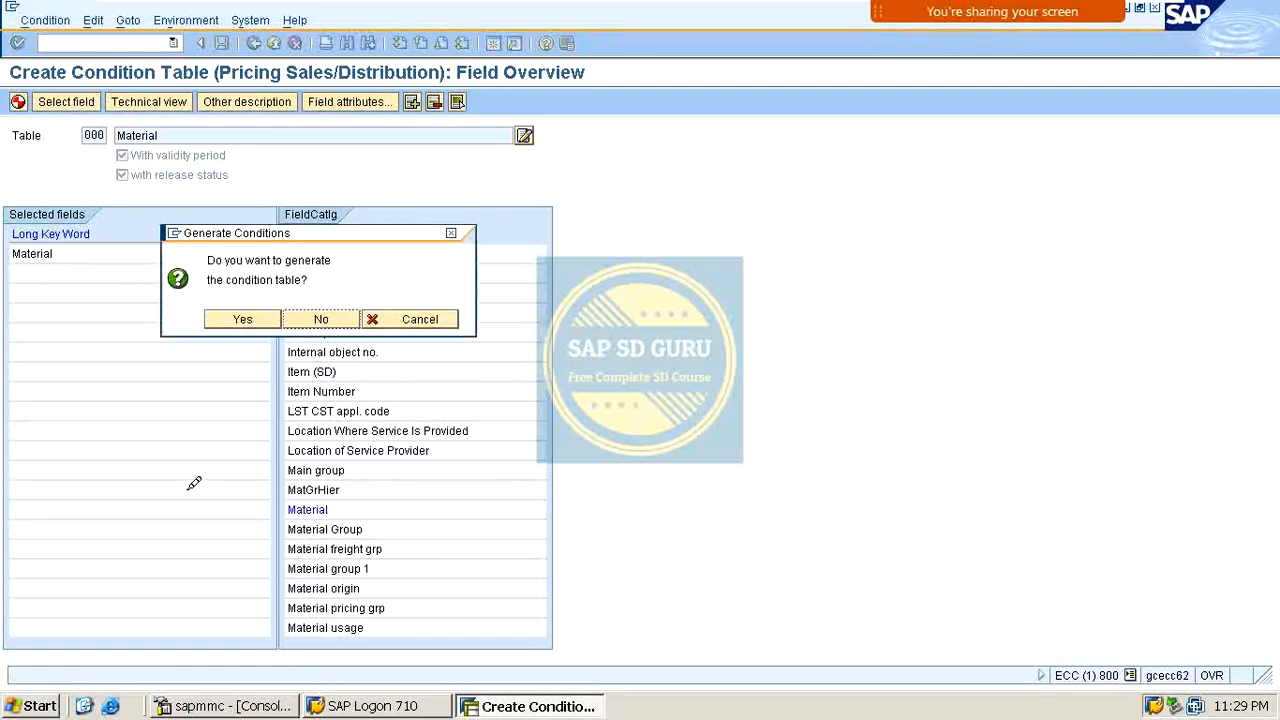
{"action": "left_click", "coordinate": [241, 318]}
{"action": "left_click", "coordinate": [132, 383]}
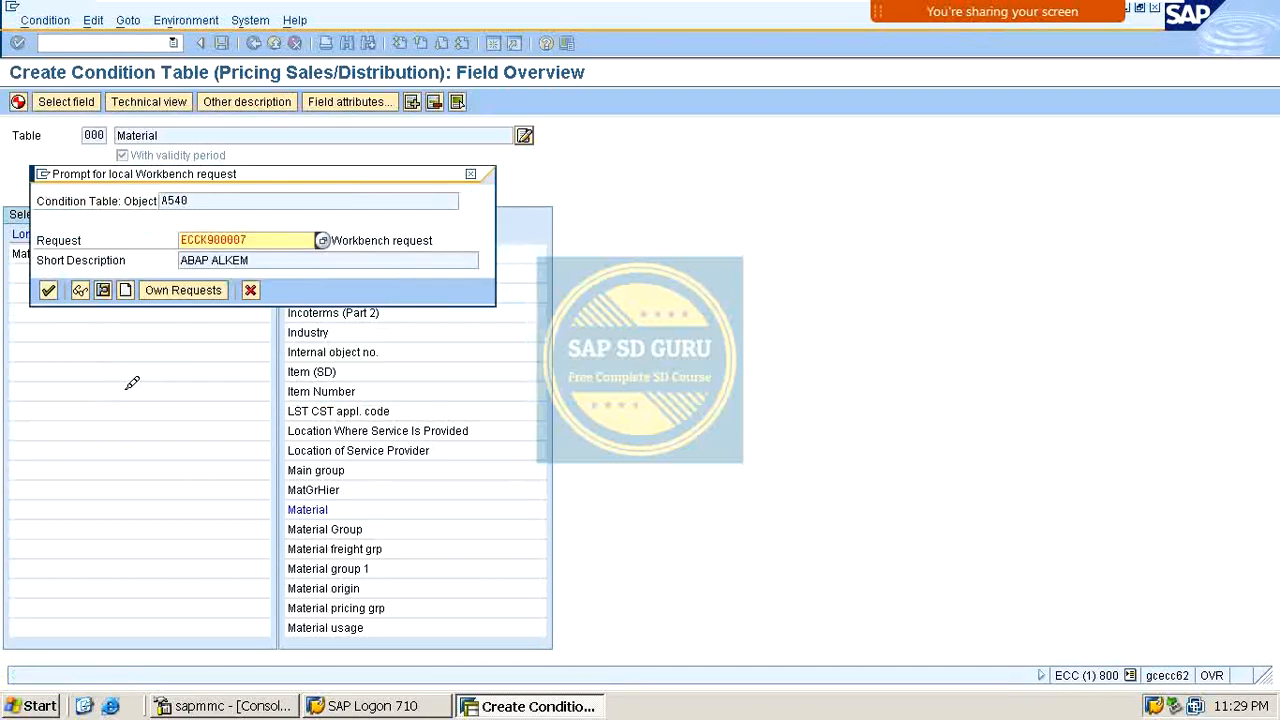
{"action": "key", "text": "Return"}
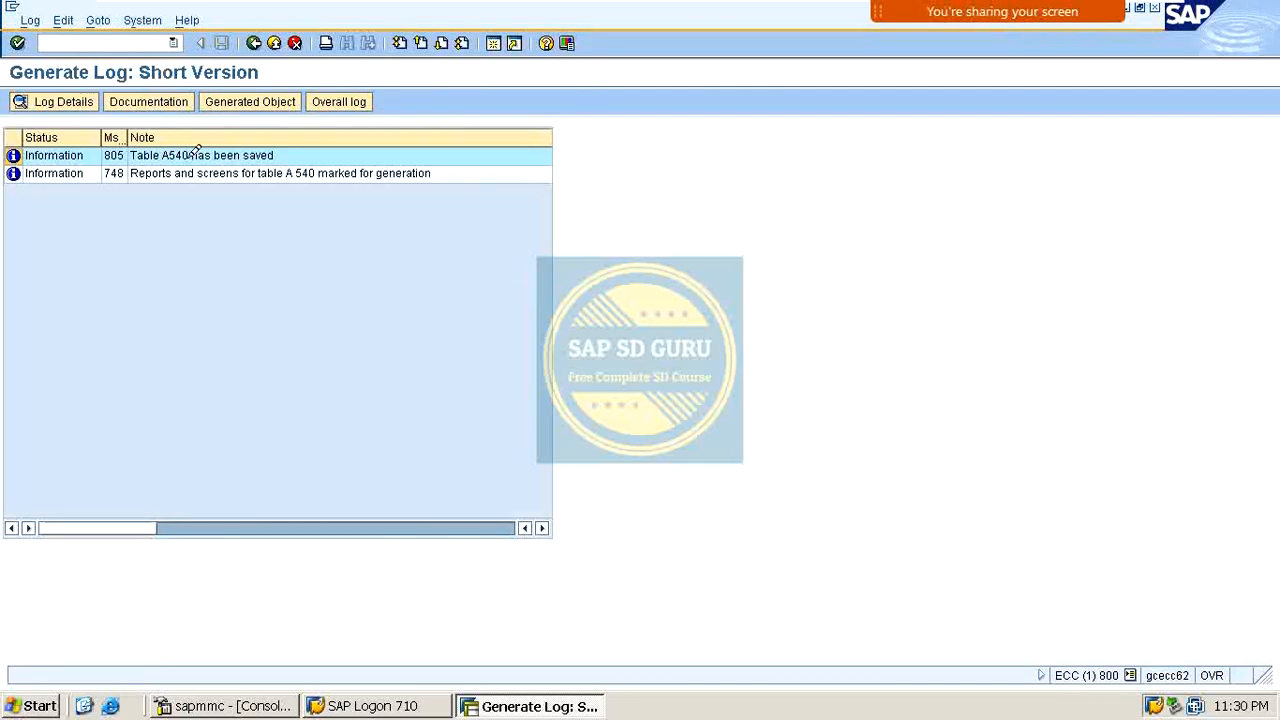
{"action": "left_click", "coordinate": [255, 43]}
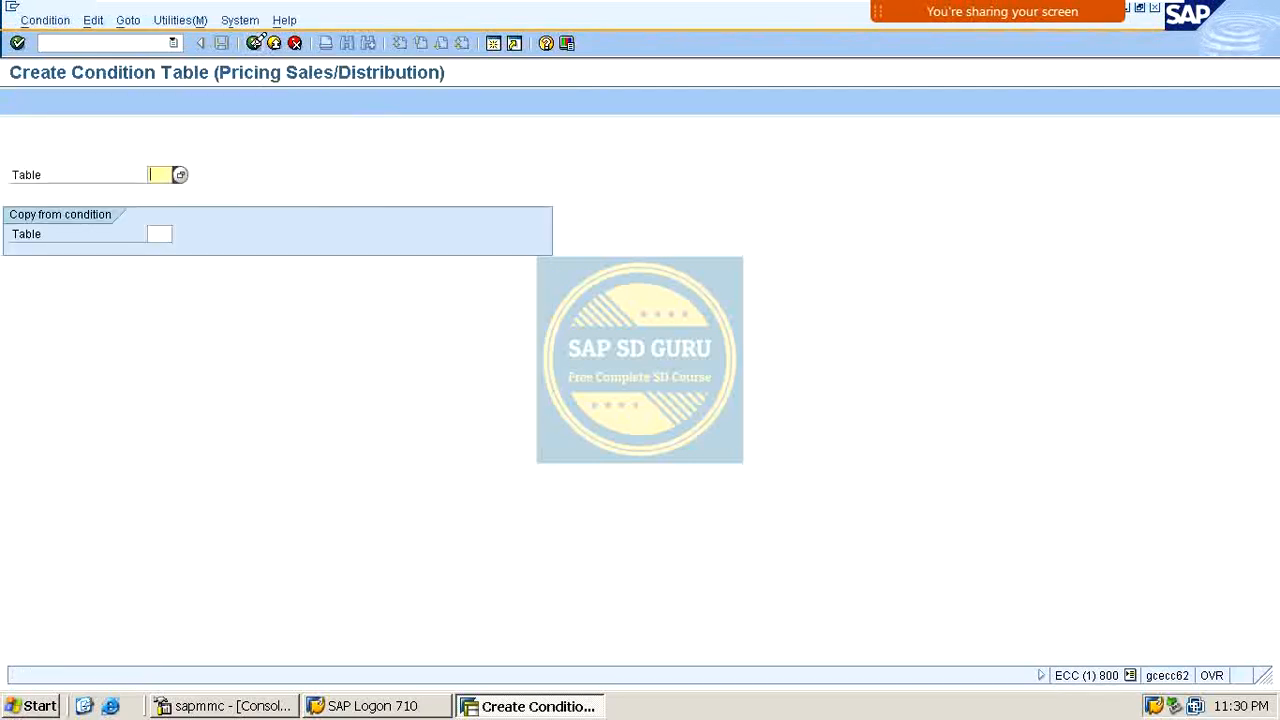
Start another condition table, find Price List in the field catalog and add it as the only selected field.
{"action": "key", "text": "Return"}
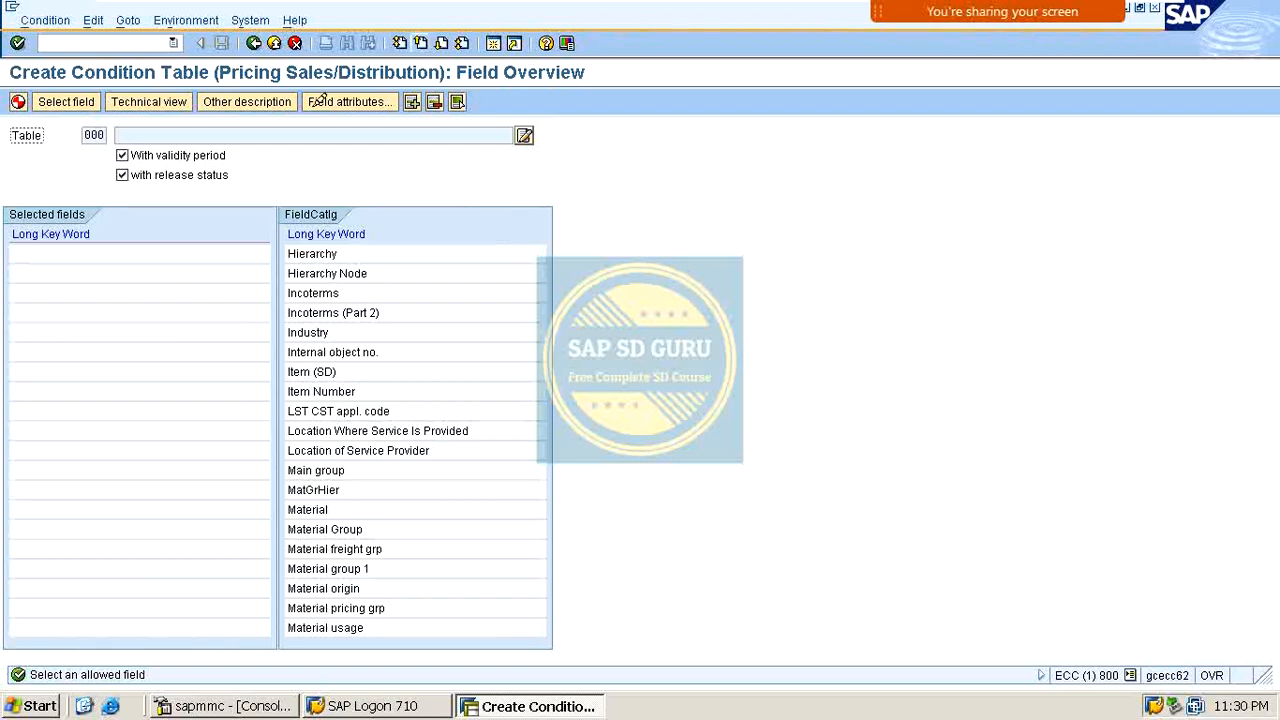
{"action": "left_click", "coordinate": [450, 40]}
{"action": "left_click", "coordinate": [450, 40]}
{"action": "left_click", "coordinate": [450, 40]}
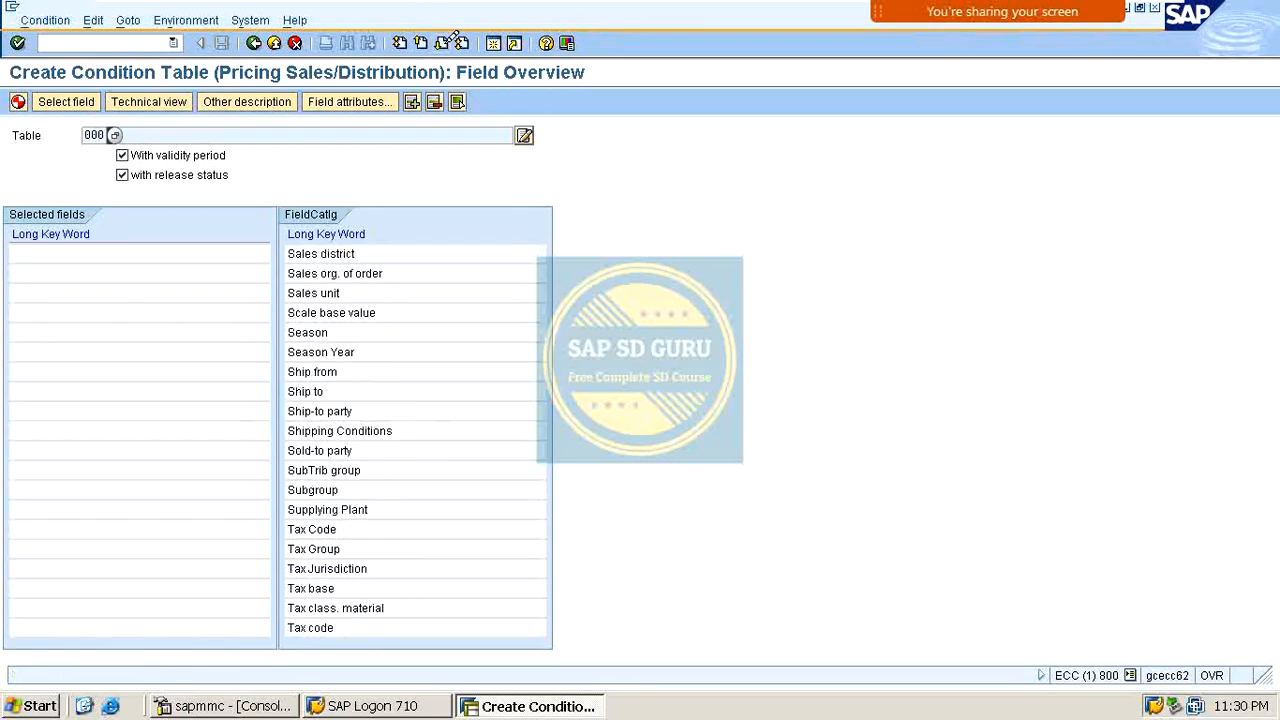
{"action": "left_click", "coordinate": [450, 40]}
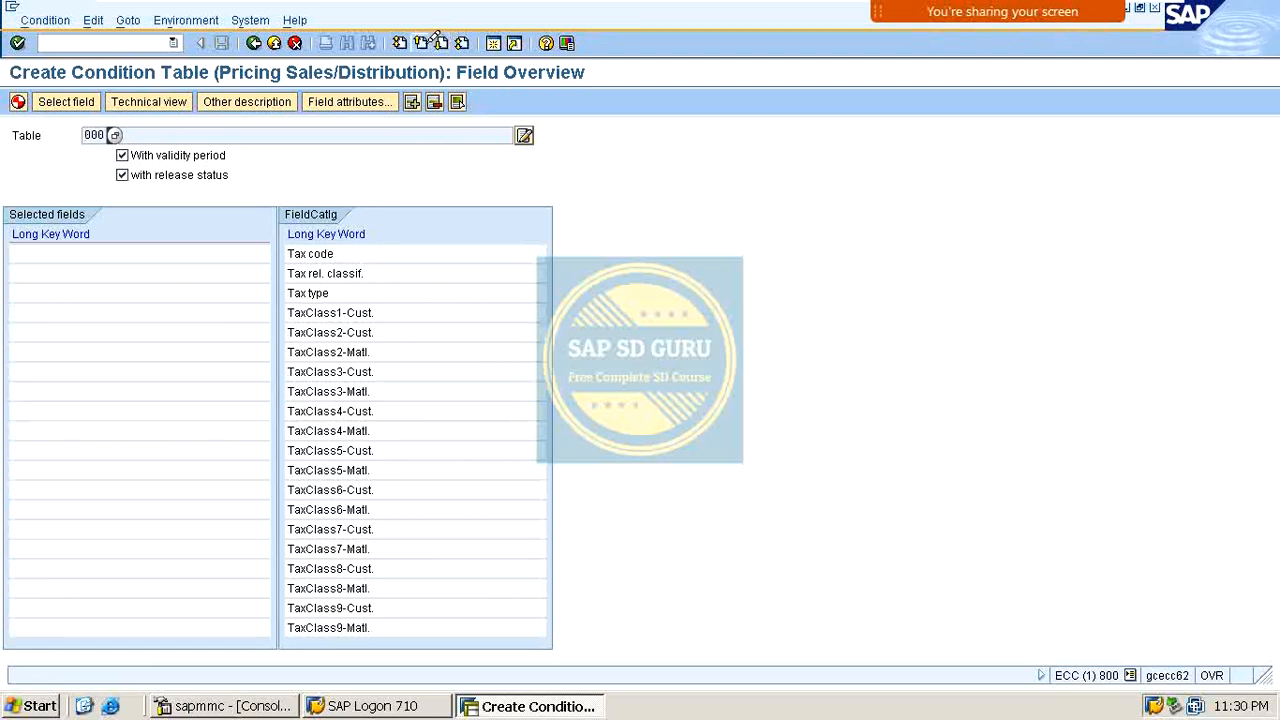
{"action": "left_click", "coordinate": [424, 40]}
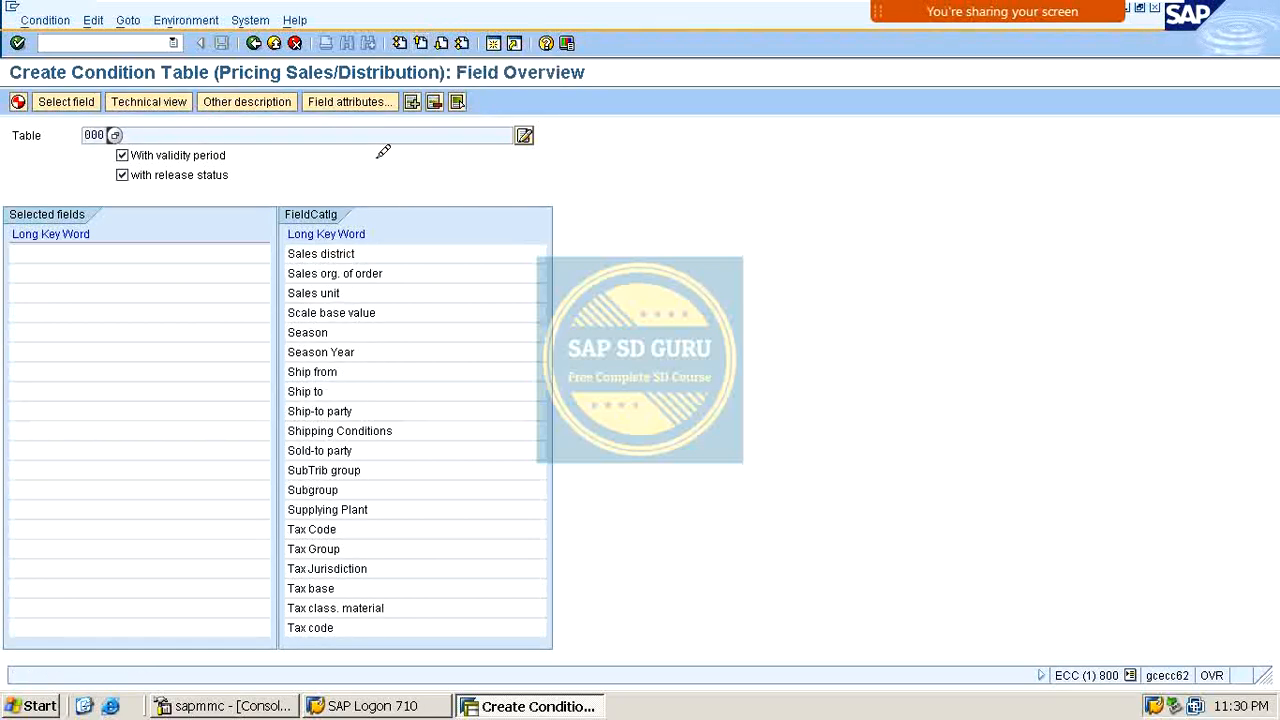
{"action": "left_click", "coordinate": [423, 40]}
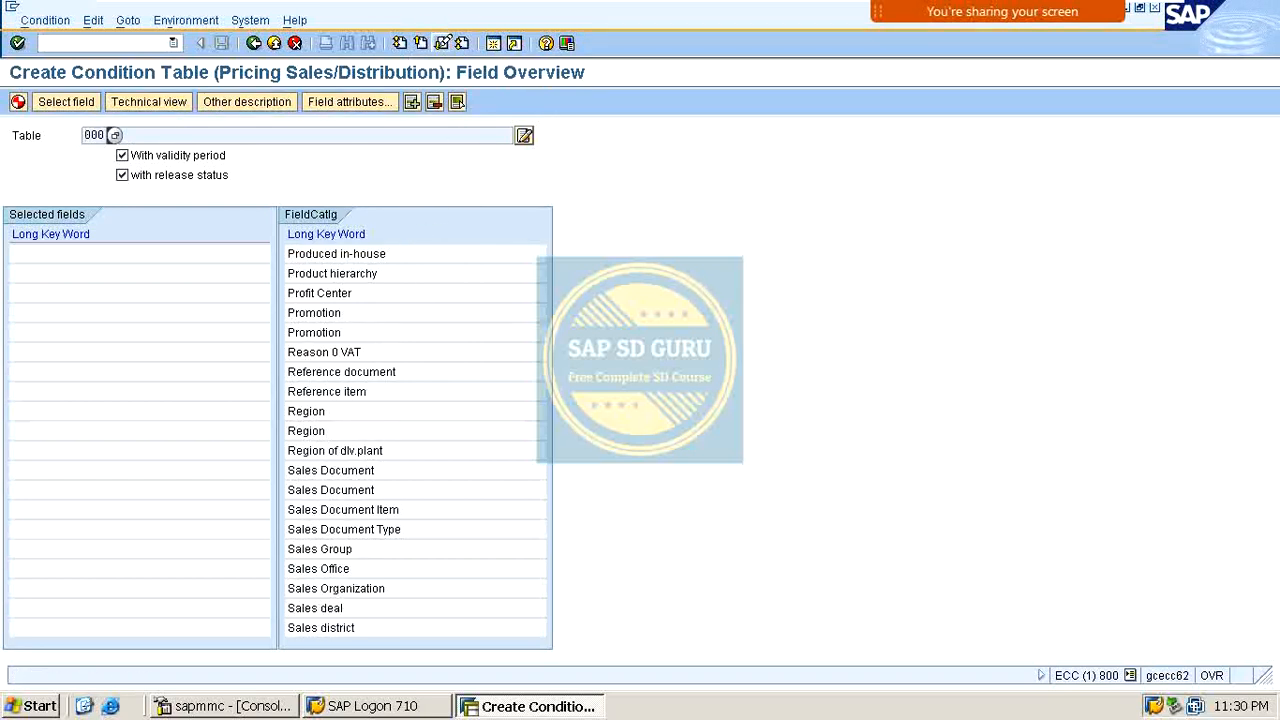
{"action": "left_click", "coordinate": [441, 43]}
{"action": "left_click", "coordinate": [441, 43]}
{"action": "left_click", "coordinate": [423, 42]}
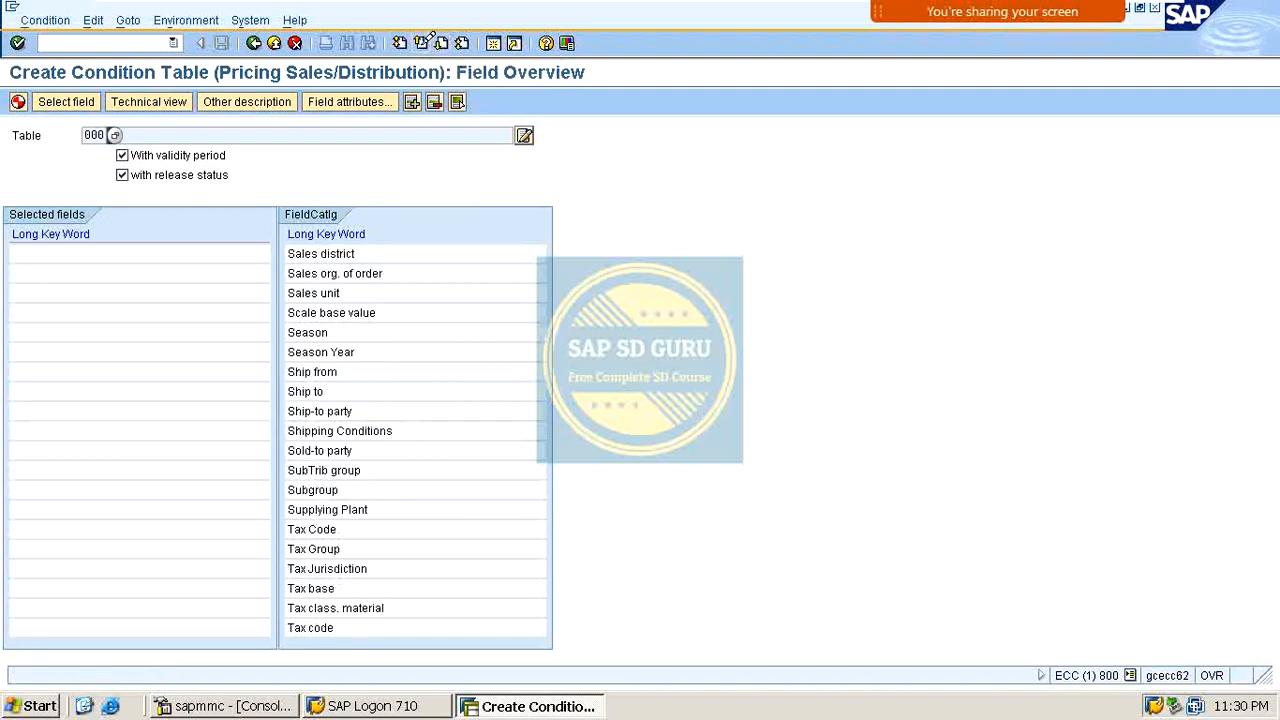
{"action": "left_click", "coordinate": [423, 42]}
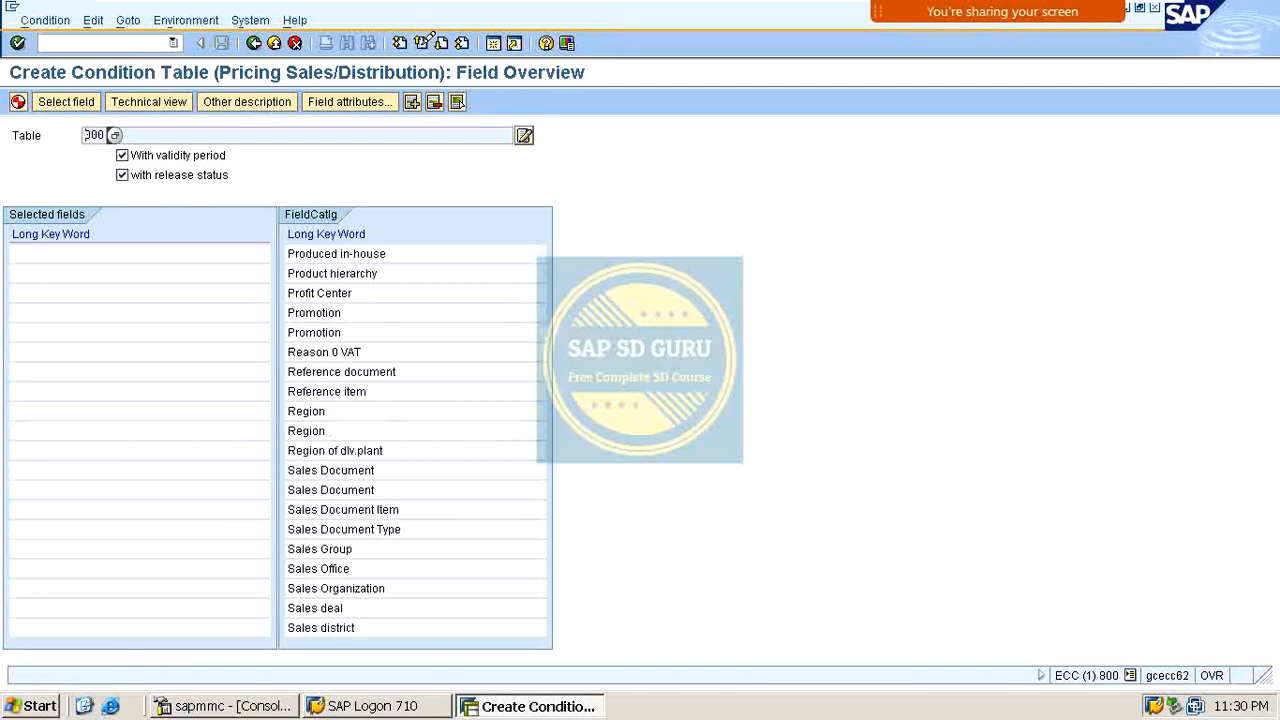
{"action": "left_click", "coordinate": [428, 38]}
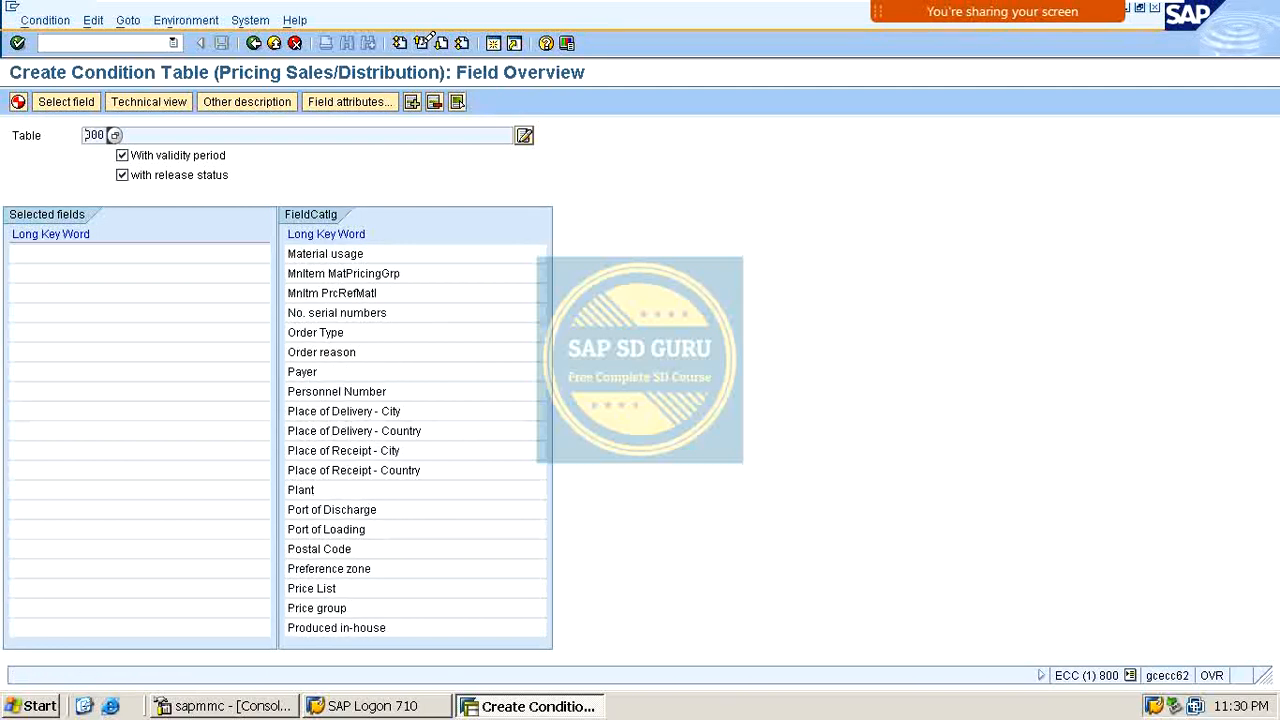
{"action": "left_click", "coordinate": [425, 40]}
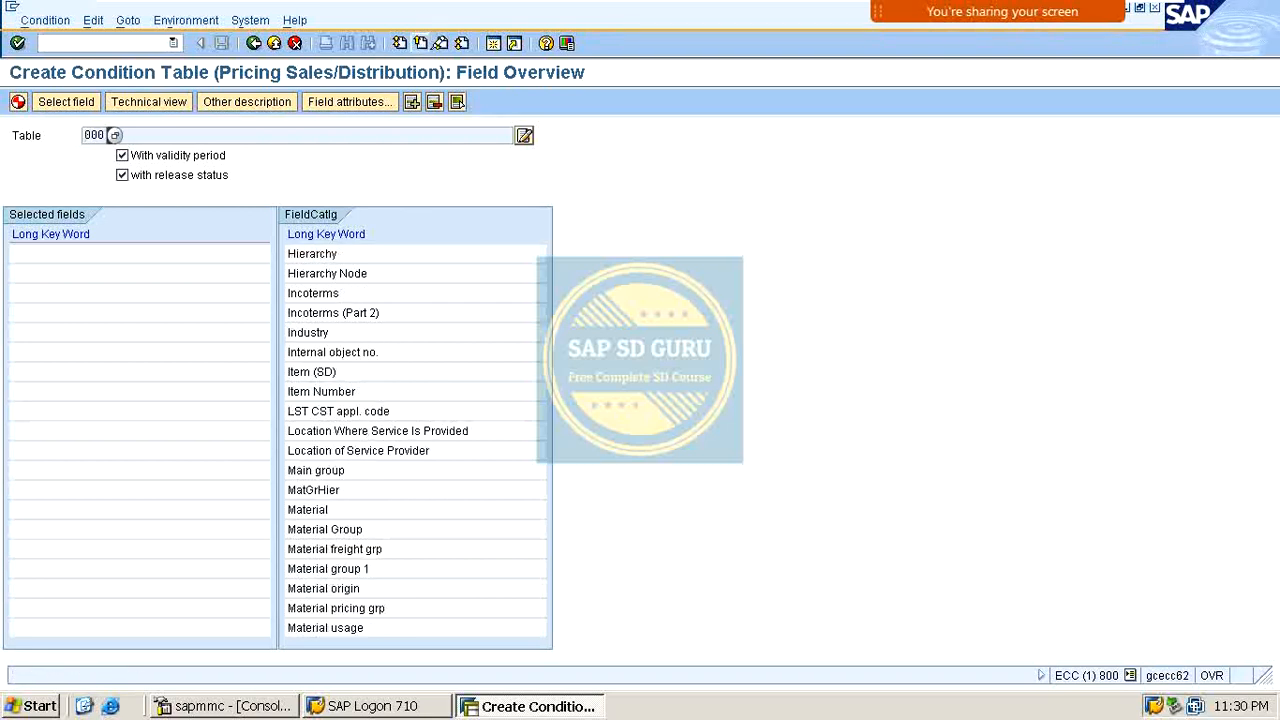
{"action": "left_click", "coordinate": [443, 41]}
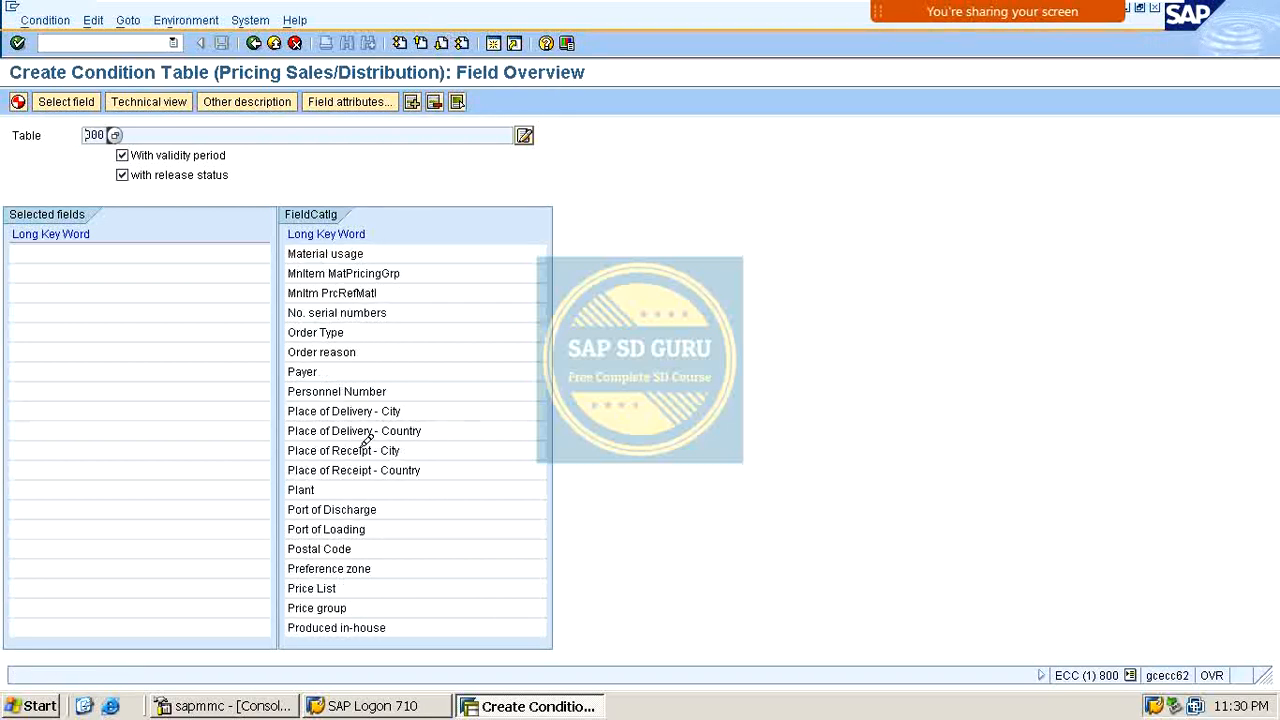
{"action": "double_click", "coordinate": [341, 587]}
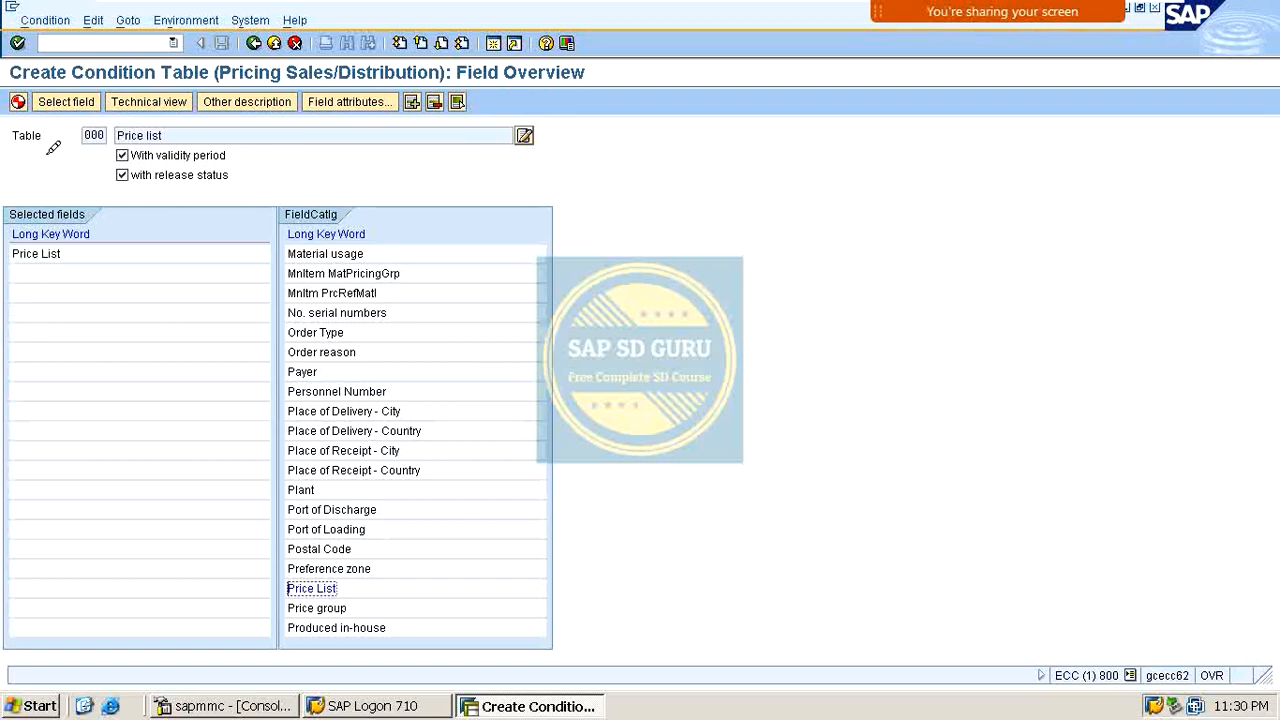
Generate the Price List condition table under workbench request ECCK900007, and return to the initial table creation screen.
{"action": "left_click", "coordinate": [24, 97]}
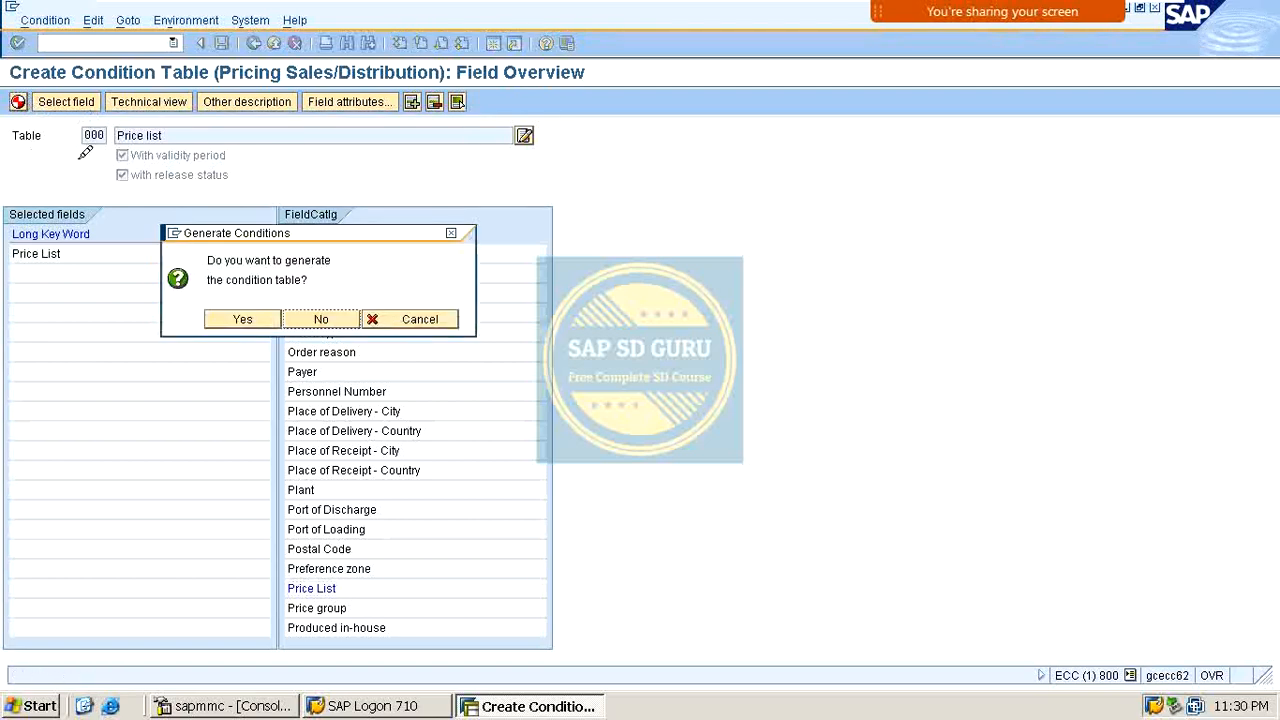
{"action": "left_click", "coordinate": [243, 317]}
{"action": "left_click", "coordinate": [121, 388]}
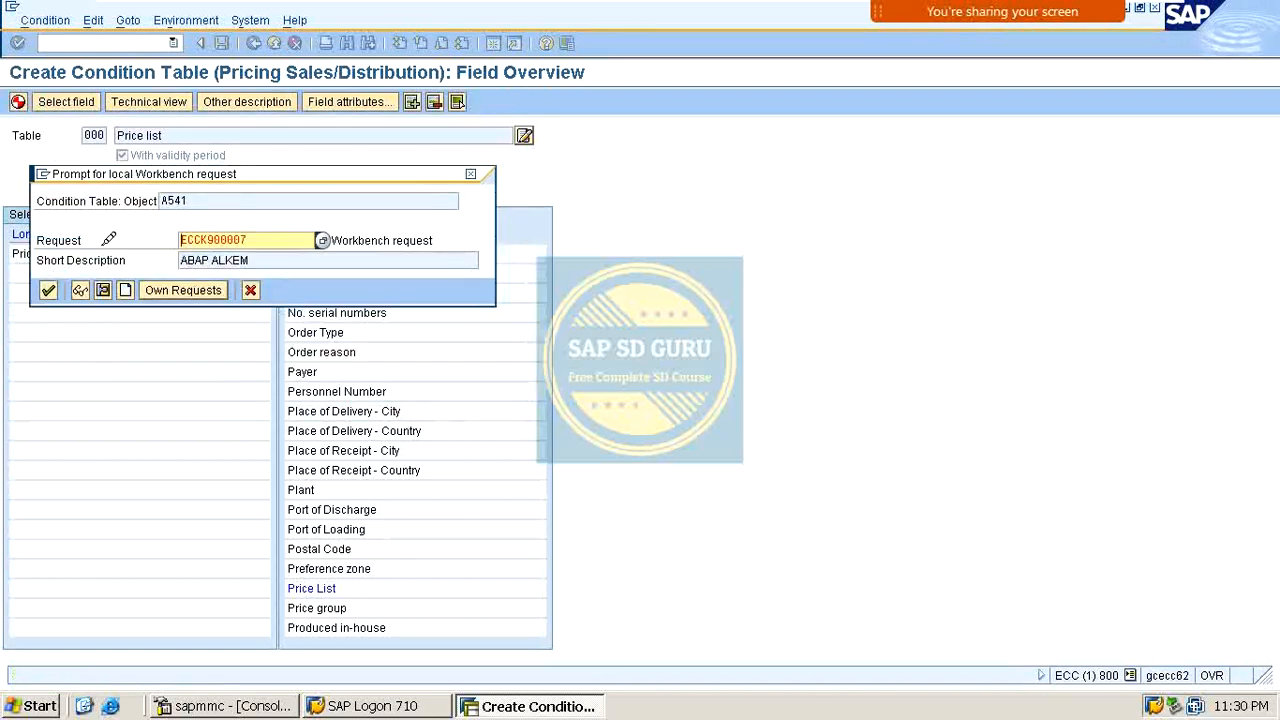
{"action": "left_click", "coordinate": [49, 290]}
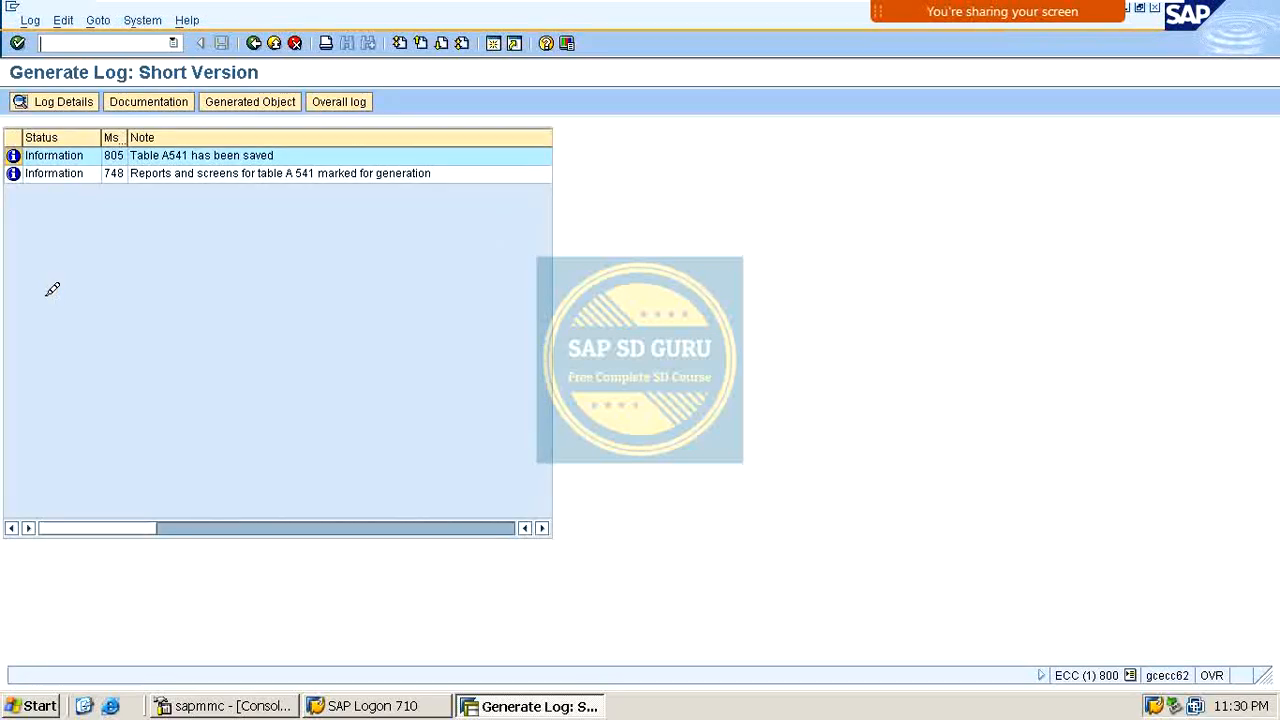
{"action": "left_click", "coordinate": [254, 43]}
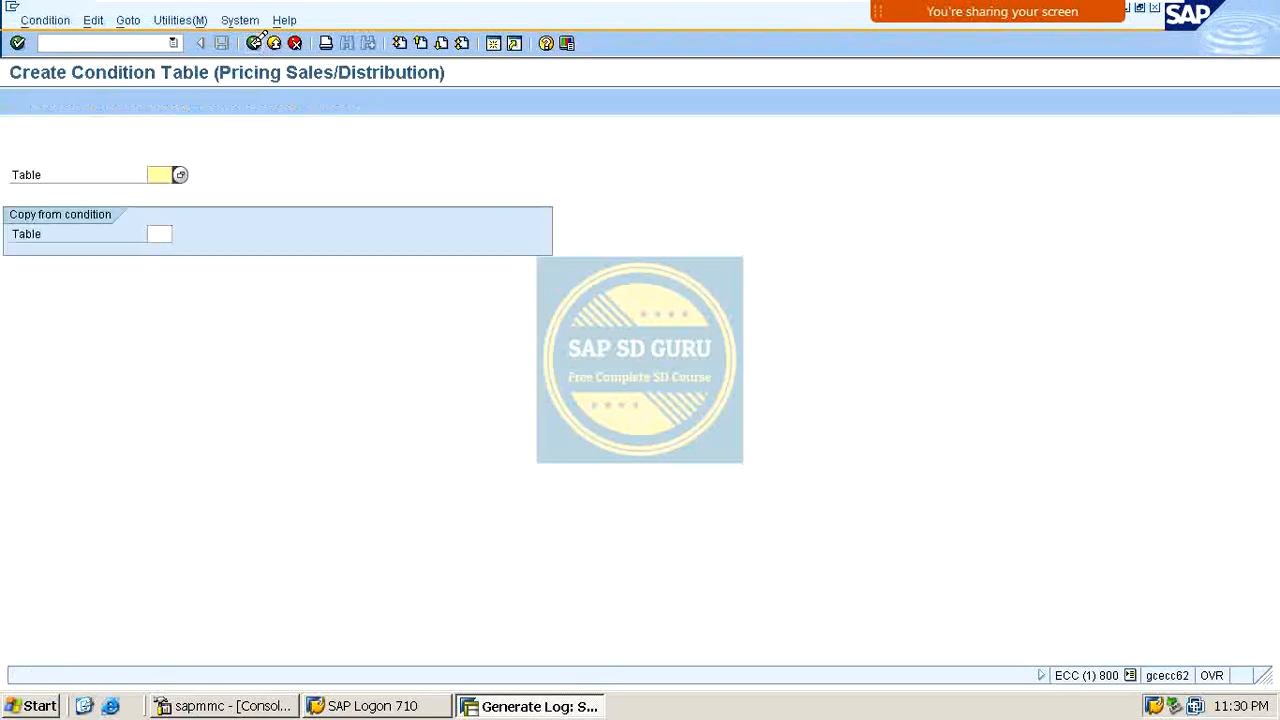
Restart condition table creation with transaction V/03 and add Distribution Channel from the field catalog as the only selected field.
{"action": "left_click", "coordinate": [254, 43]}
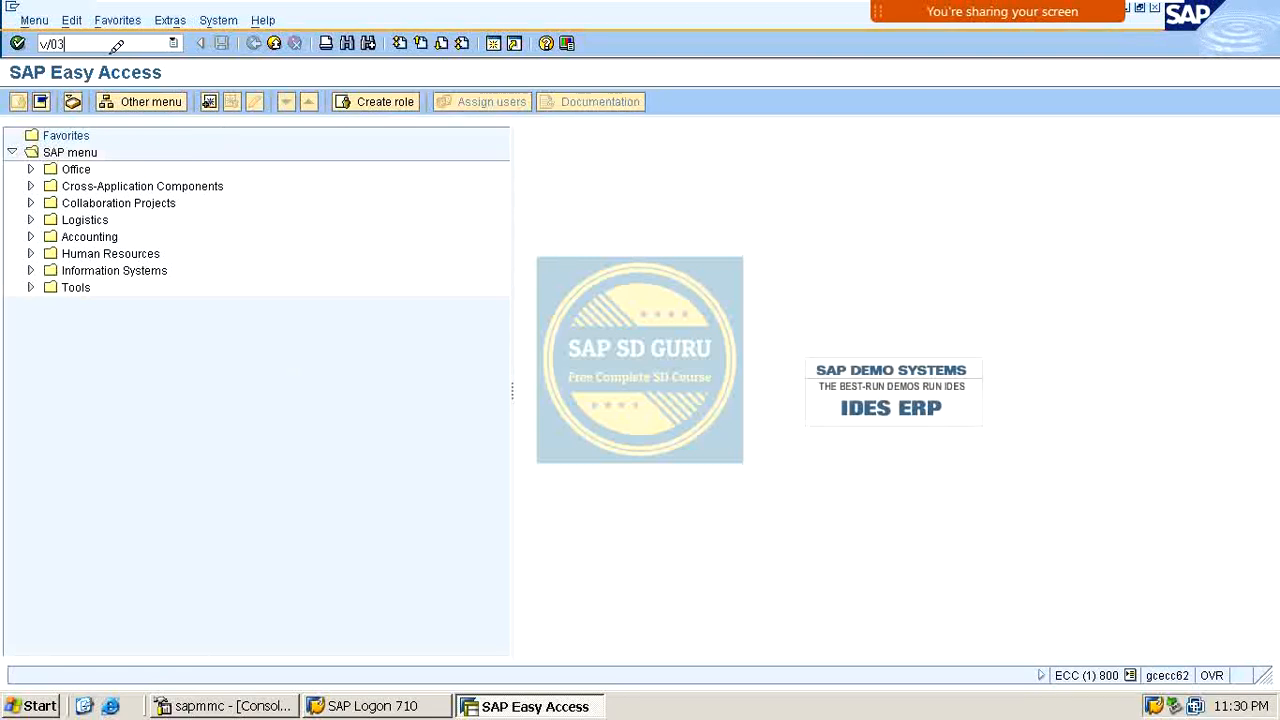
{"action": "key", "text": "Return"}
{"action": "key", "text": "Return"}
{"action": "double_click", "coordinate": [375, 411]}
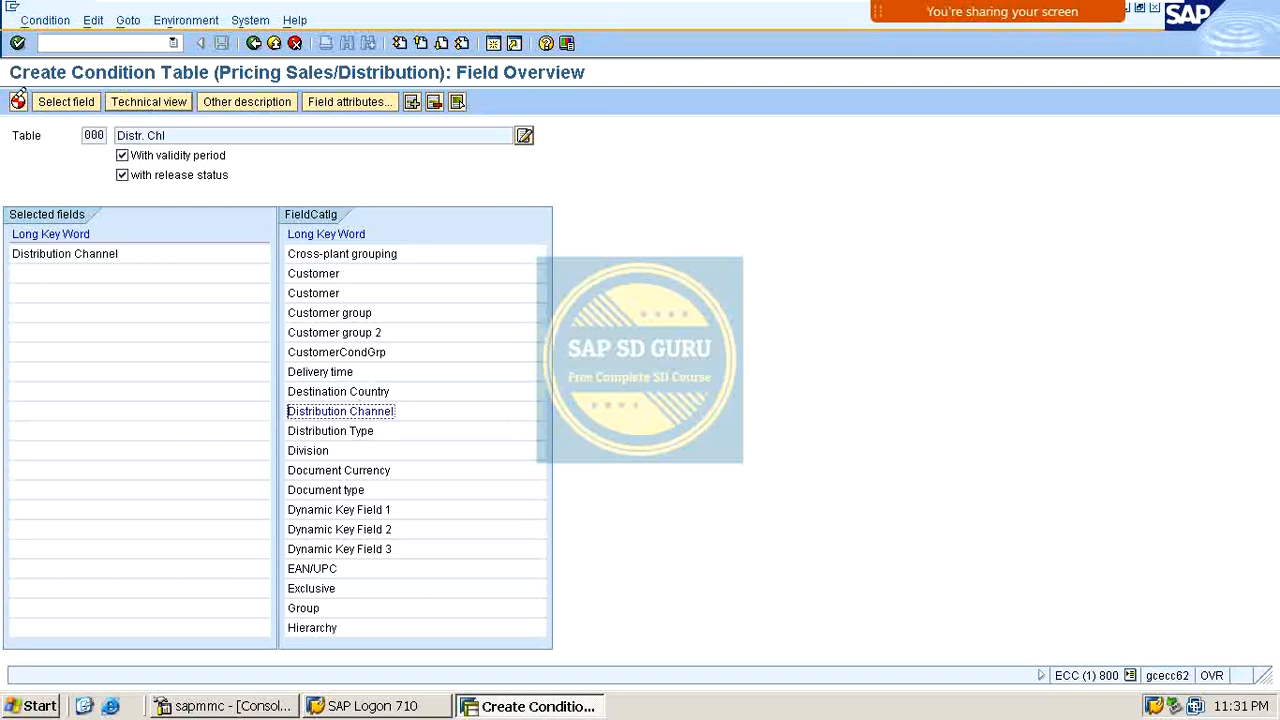
Generate the Distribution Channel condition table with package ZSD0 under workbench request ECCK900007, and return to the initial table creation screen.
{"action": "left_click", "coordinate": [18, 101]}
{"action": "left_click", "coordinate": [243, 316]}
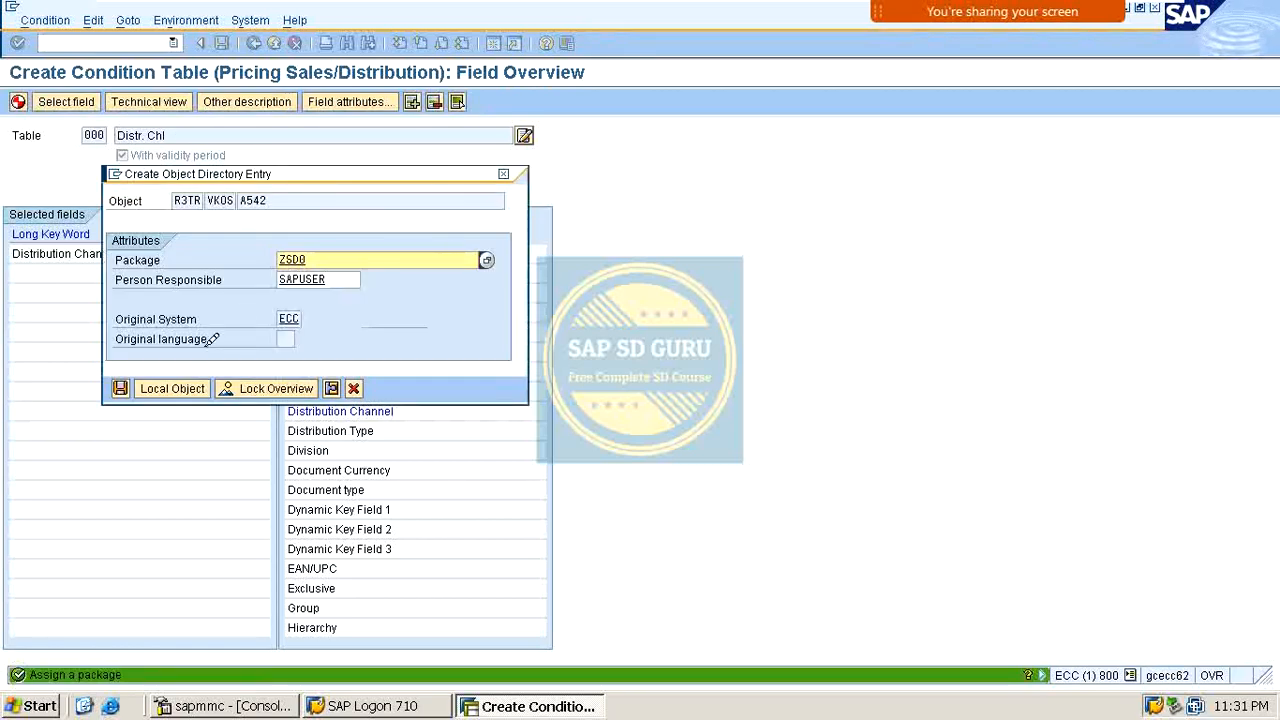
{"action": "left_click", "coordinate": [114, 382]}
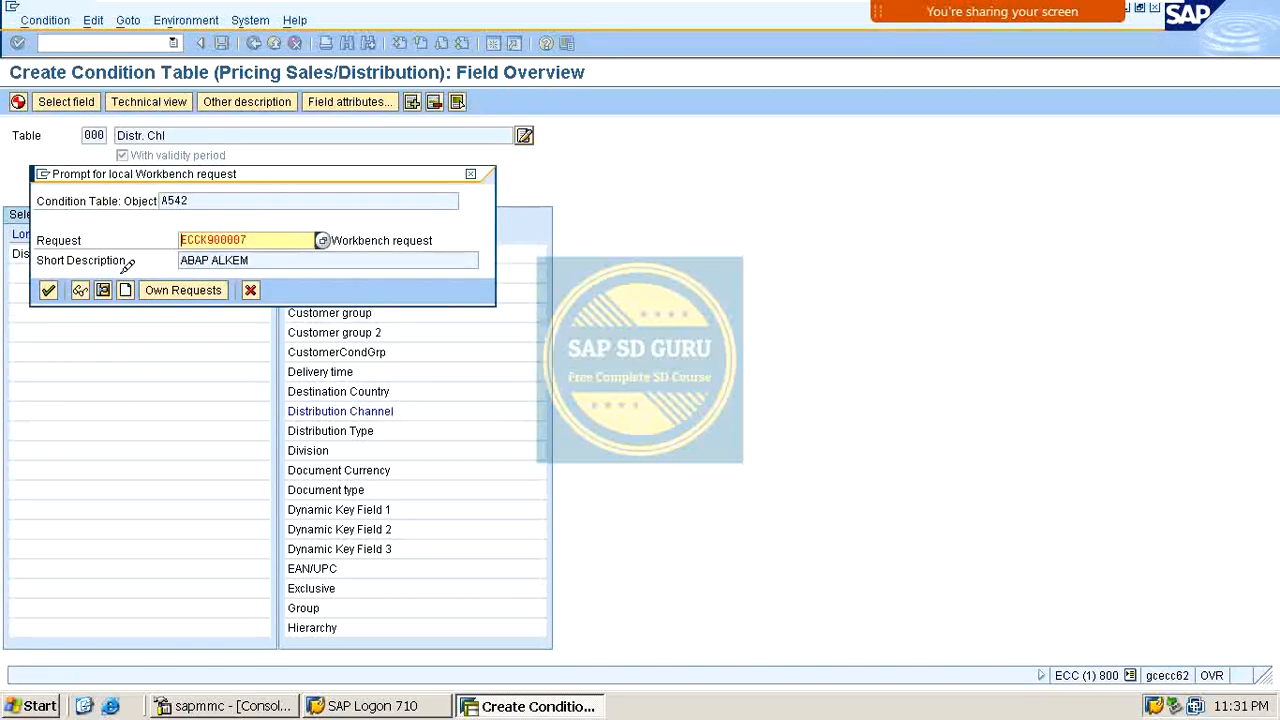
{"action": "left_click", "coordinate": [49, 289]}
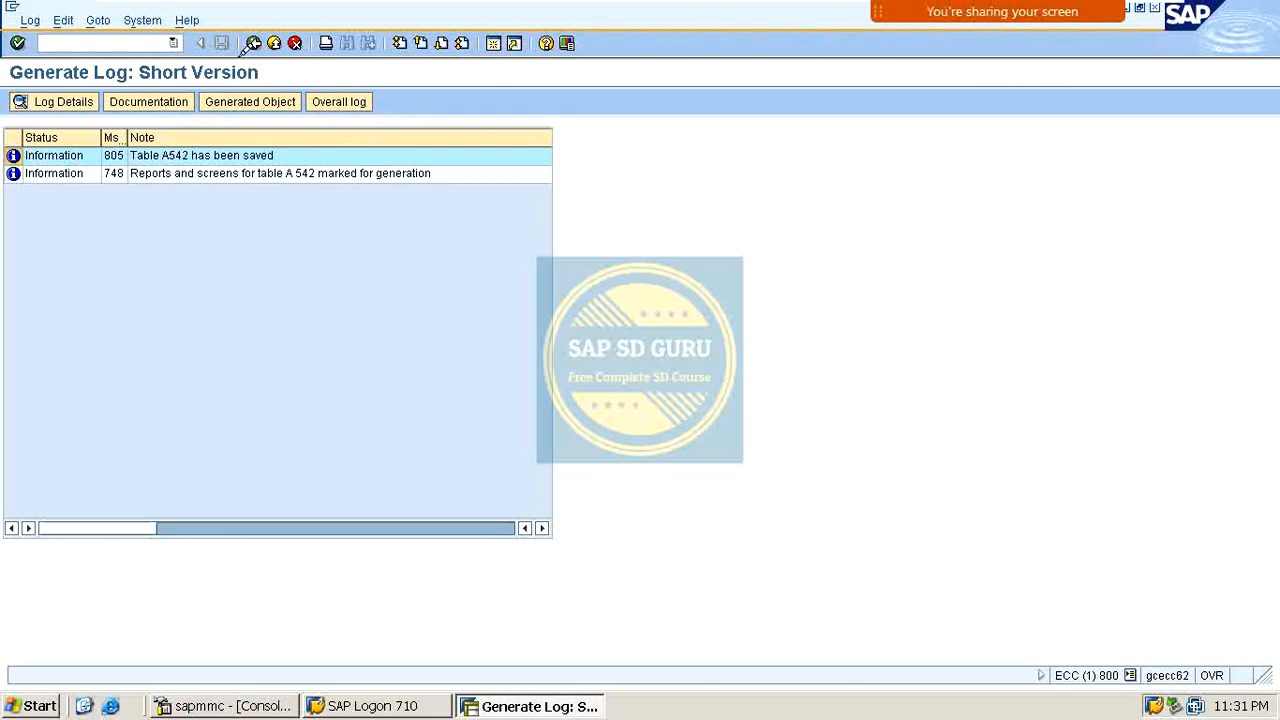
{"action": "left_click", "coordinate": [253, 43]}
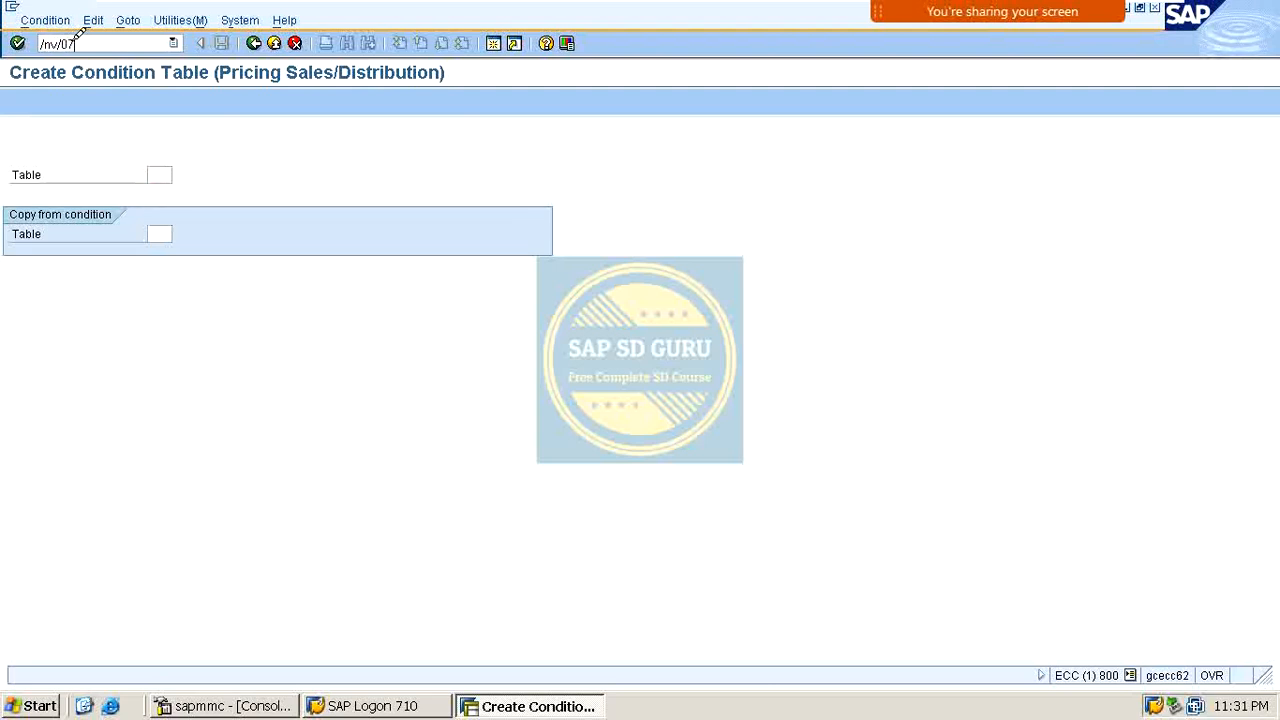
Open access sequence maintenance with transaction V/07 and add a new access sequence P001 with the description CUSTOMER.
{"action": "key", "text": "Return"}
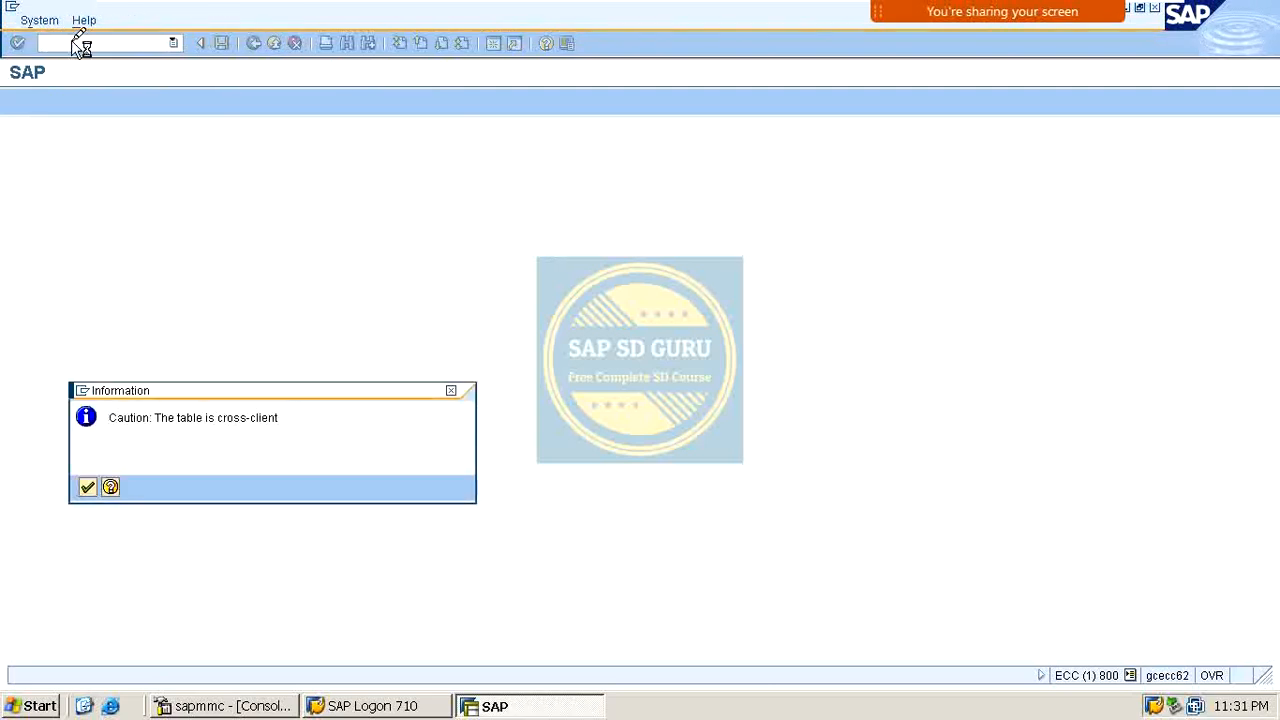
{"action": "key", "text": "Return"}
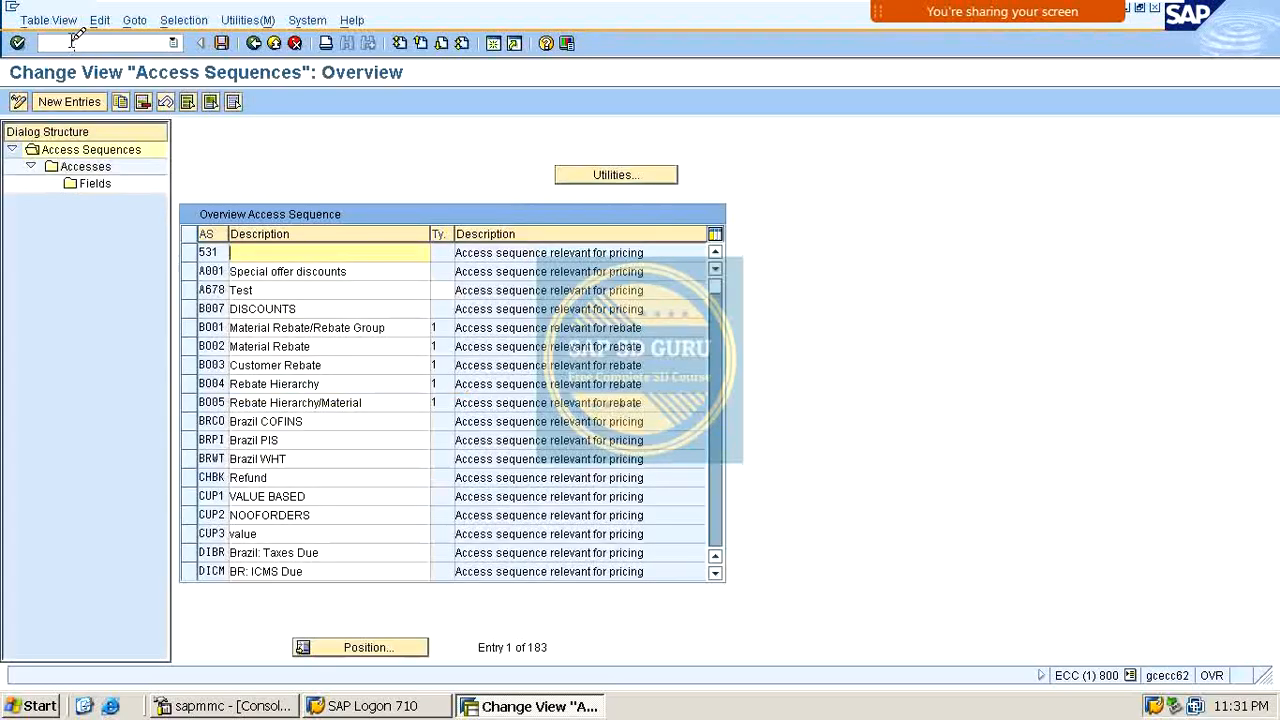
{"action": "left_click", "coordinate": [85, 101]}
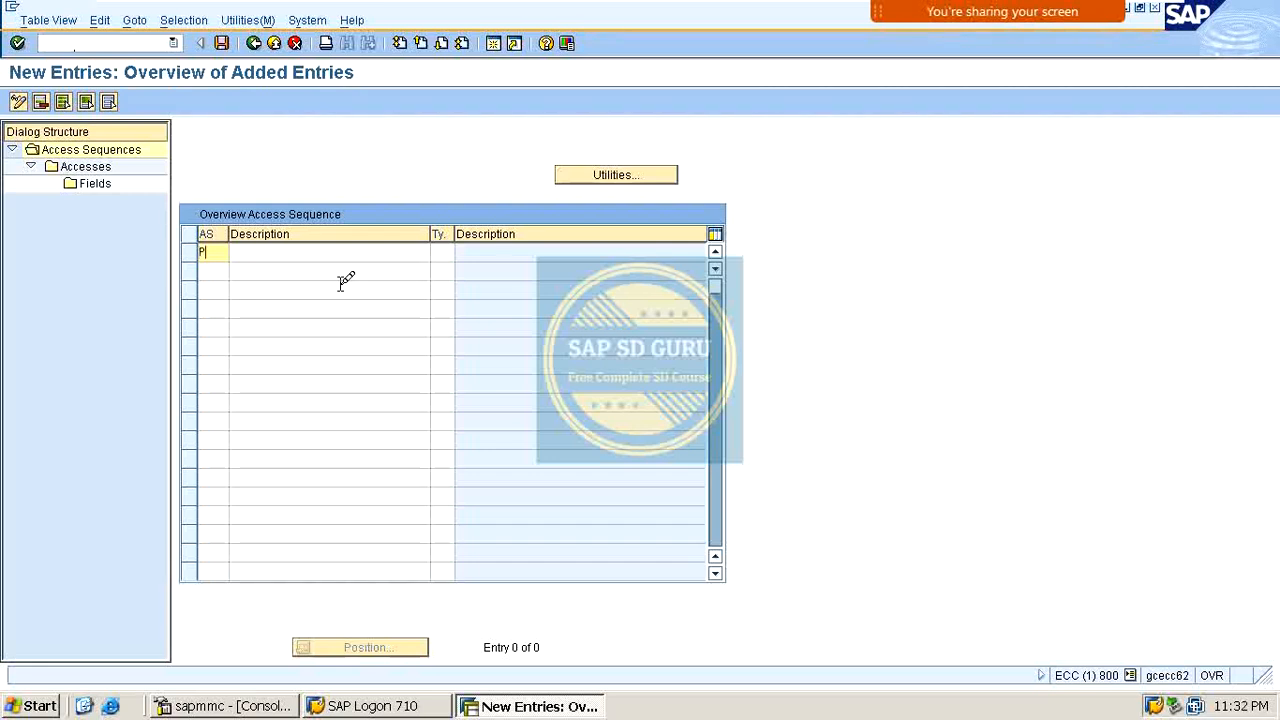
{"action": "key", "text": "Tab"}
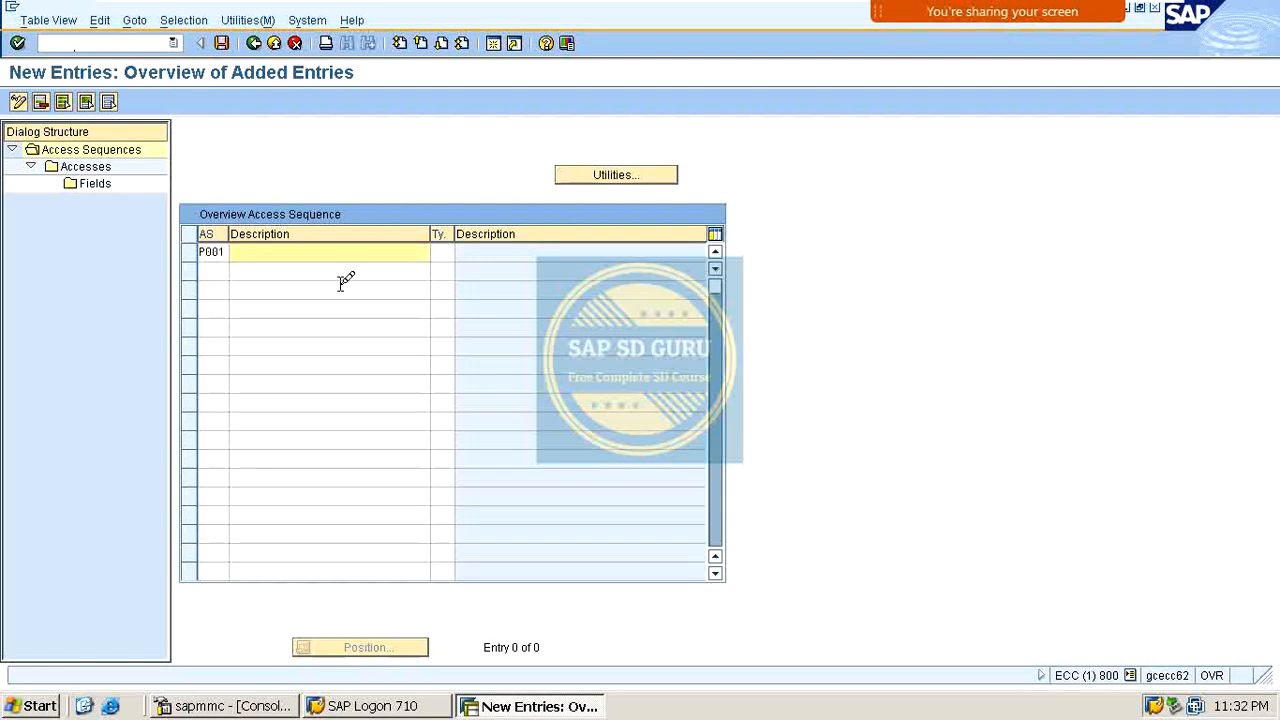
{"action": "type", "text": "CUSTOME"}
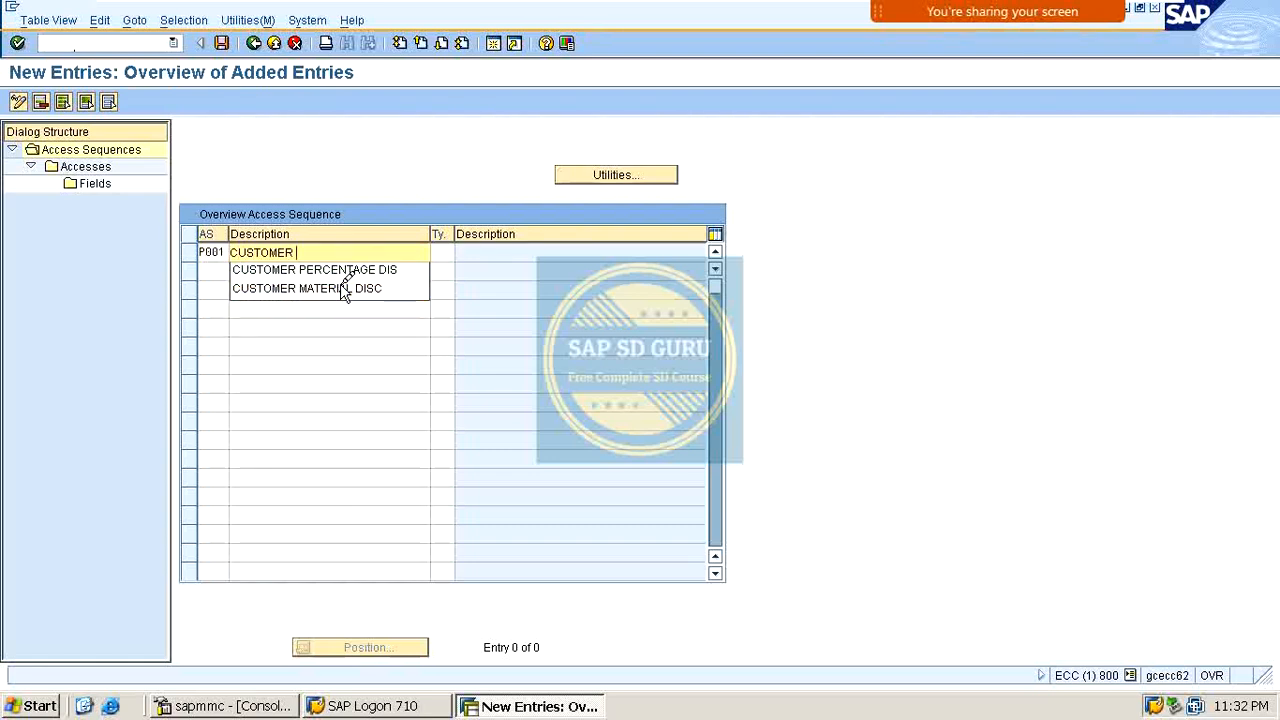
{"action": "type", "text": "R"}
{"action": "key", "text": "Return"}
{"action": "key", "text": "Return"}
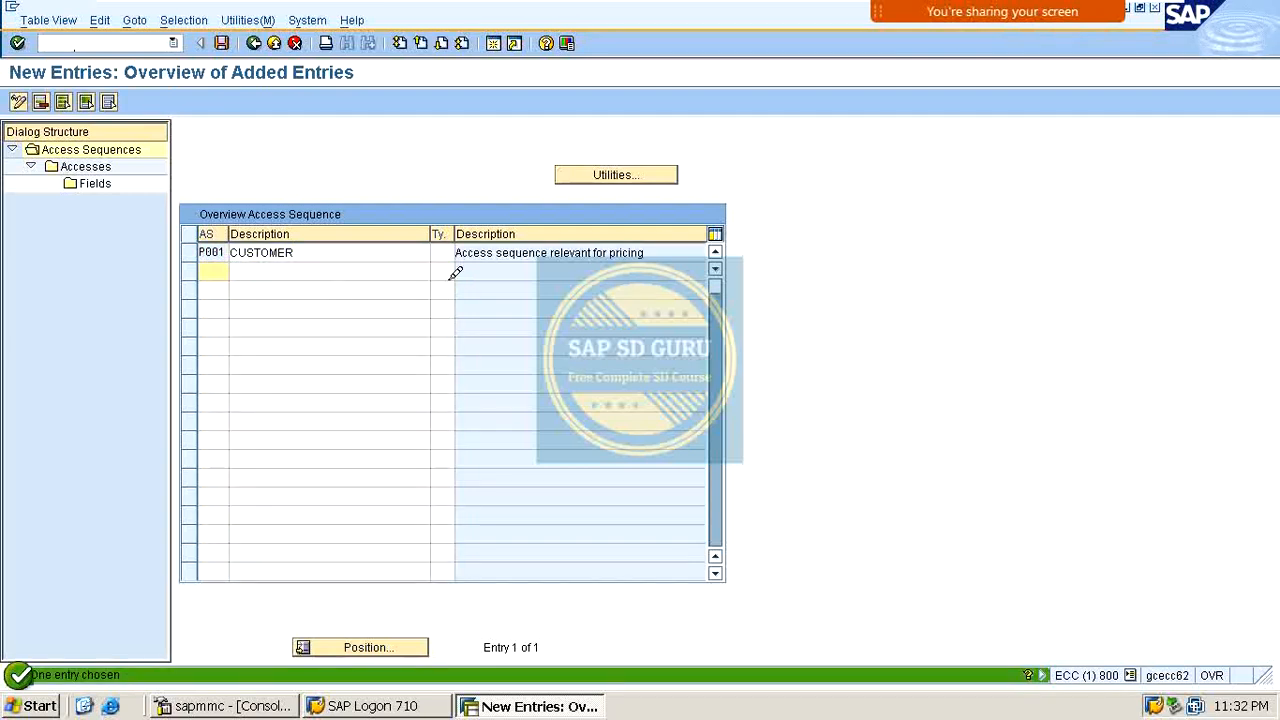
Open the accesses of access sequence P001 and add access number 10 with condition table 538.
{"action": "left_click", "coordinate": [189, 250]}
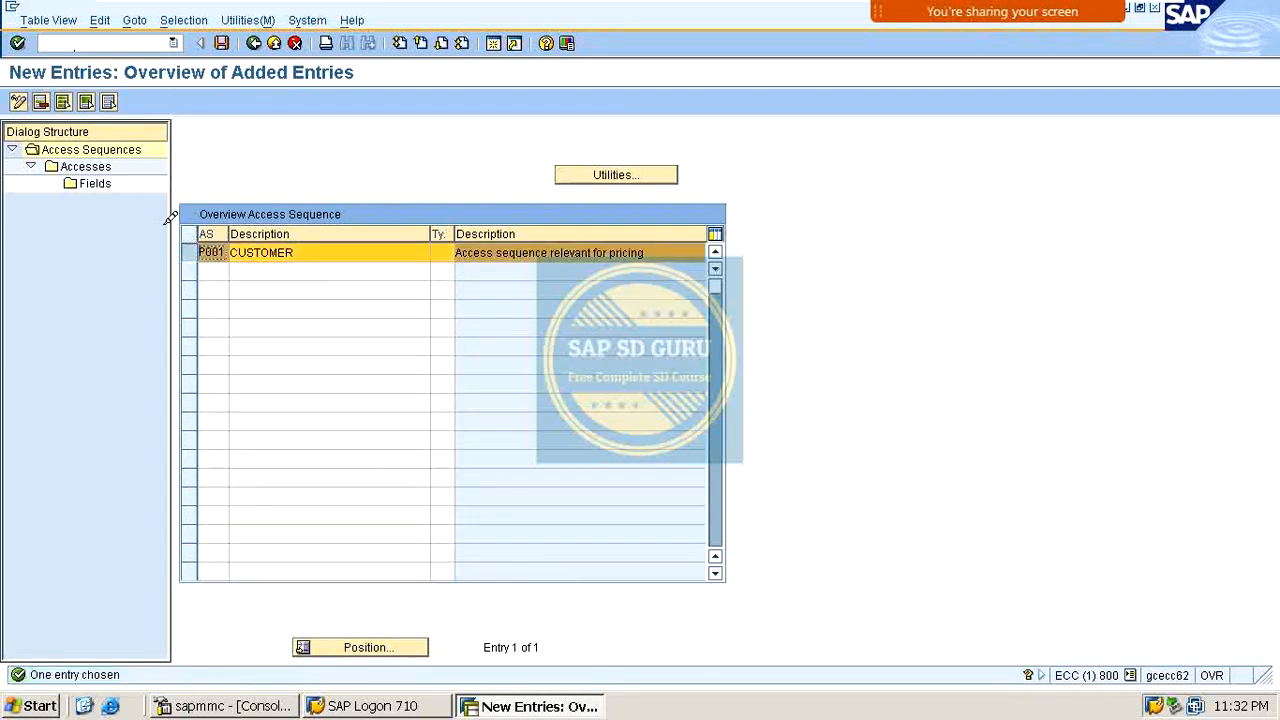
{"action": "left_click", "coordinate": [104, 181]}
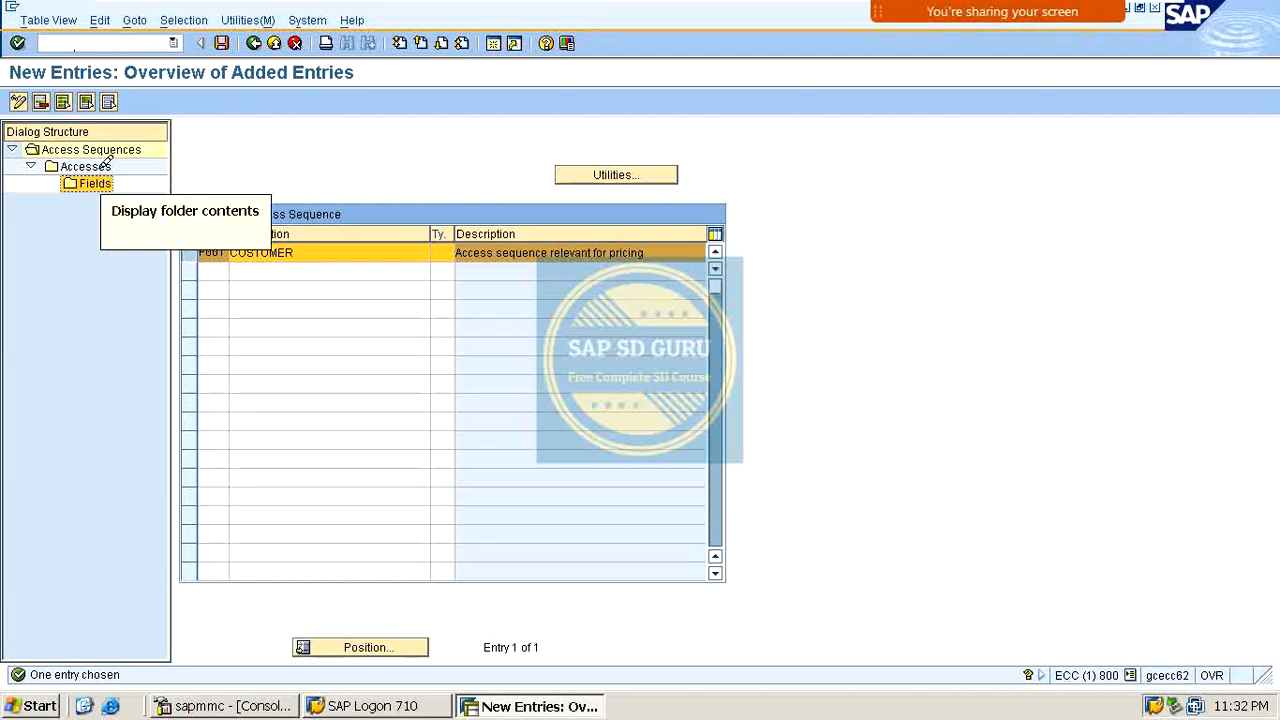
{"action": "double_click", "coordinate": [106, 163]}
{"action": "left_click", "coordinate": [55, 101]}
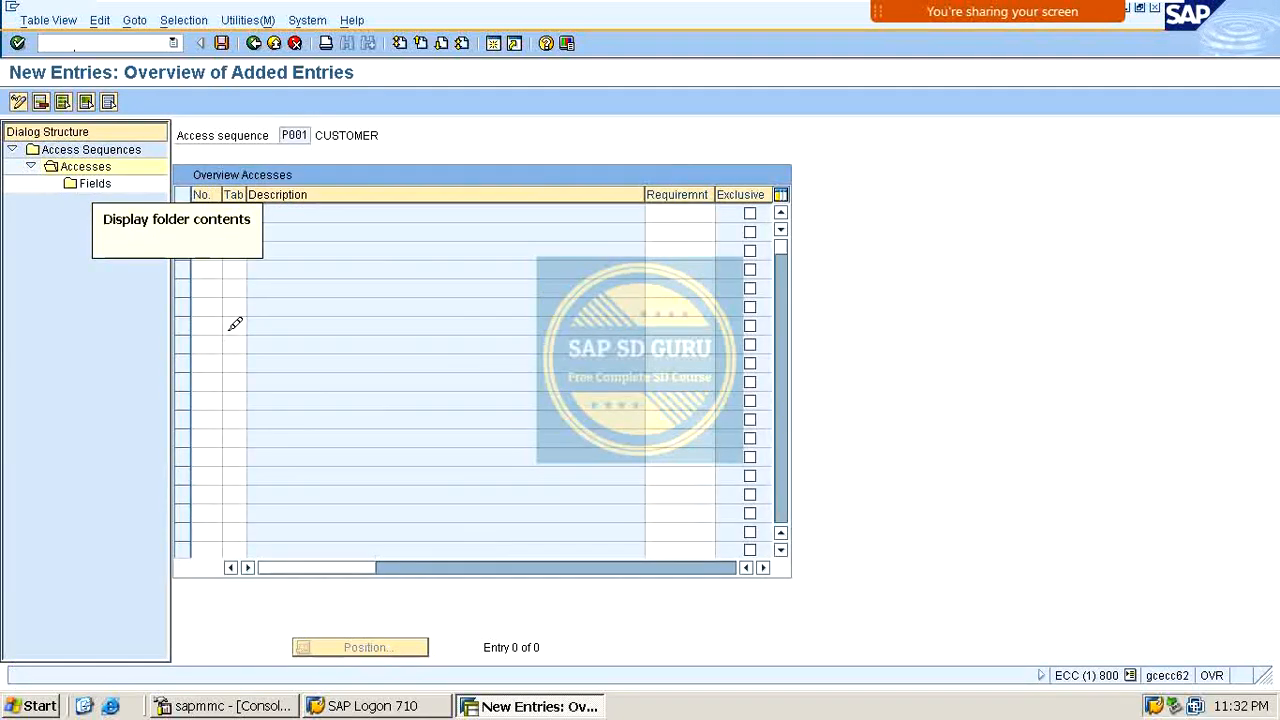
{"action": "type", "text": "10"}
{"action": "key", "text": "Tab"}
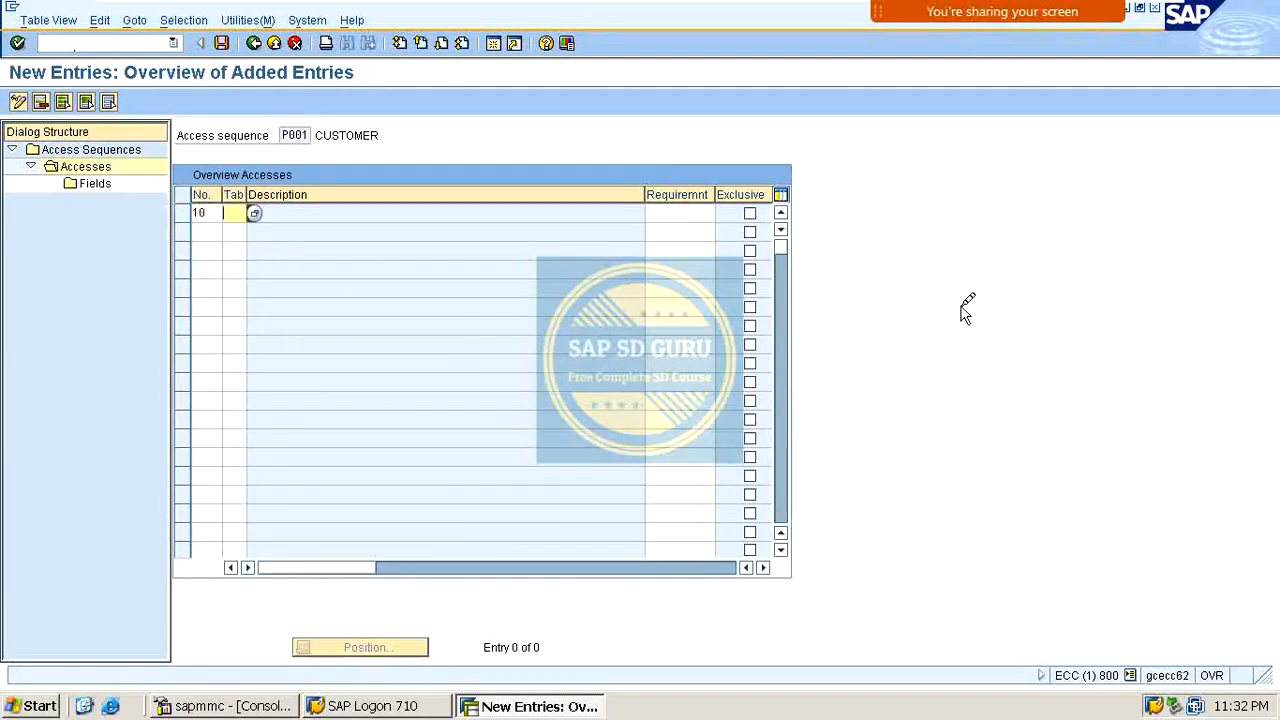
{"action": "type", "text": "538"}
{"action": "key", "text": "Return"}
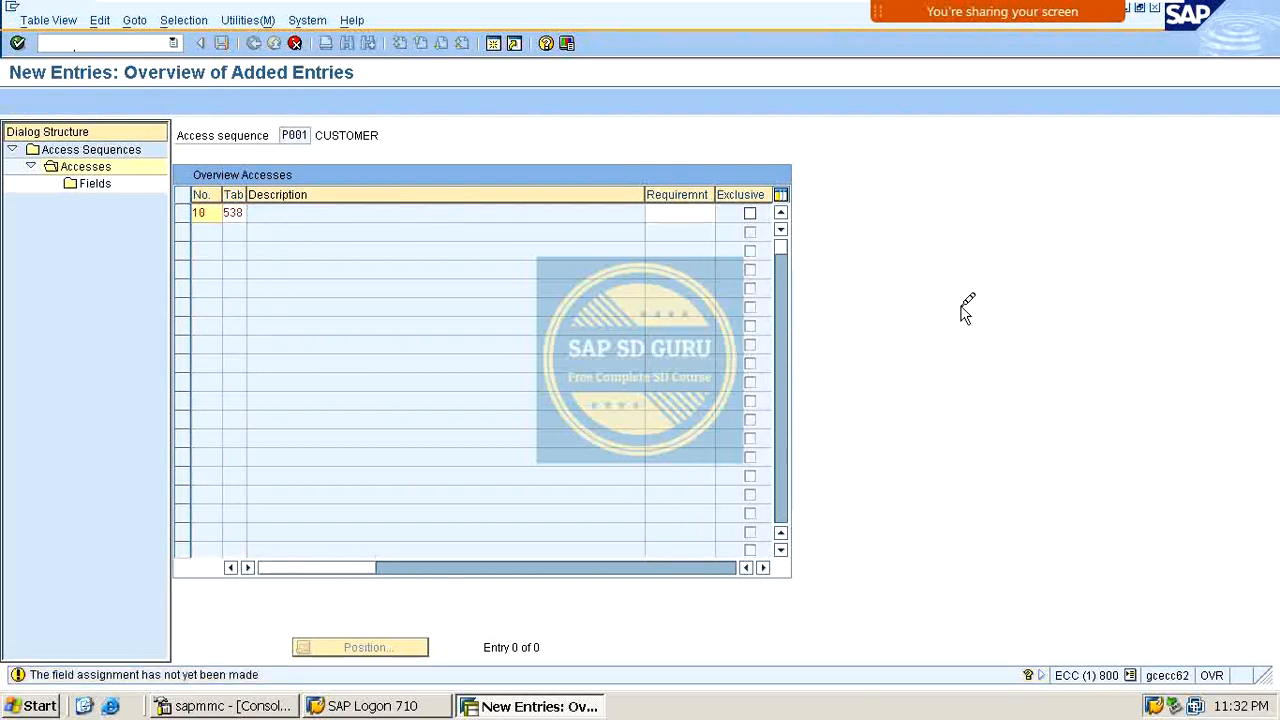
{"action": "key", "text": "Return"}
{"action": "scroll", "coordinate": [461, 433], "scroll_direction": "up", "scroll_amount": 5}
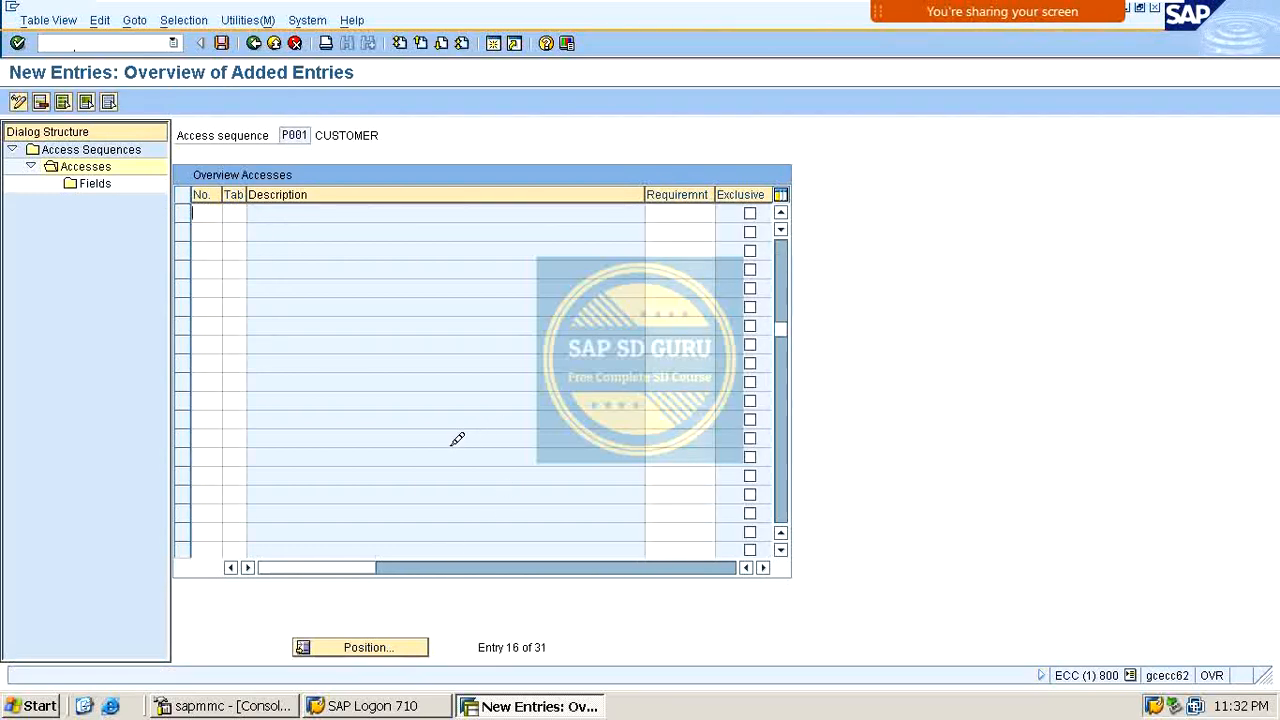
{"action": "scroll", "coordinate": [461, 433], "scroll_direction": "up", "scroll_amount": 1}
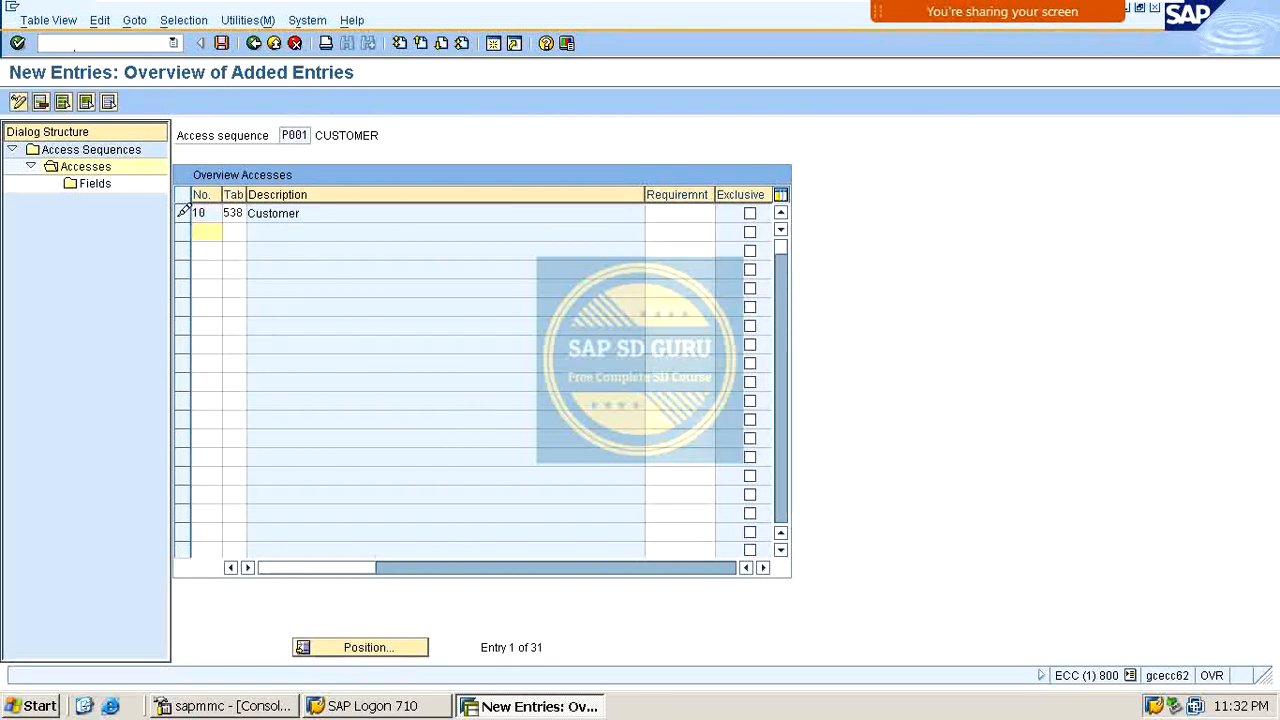
Make the field assignment for access 10 of P001 by opening its fields, and return to the accesses overview.
{"action": "left_click", "coordinate": [183, 212]}
{"action": "double_click", "coordinate": [104, 181]}
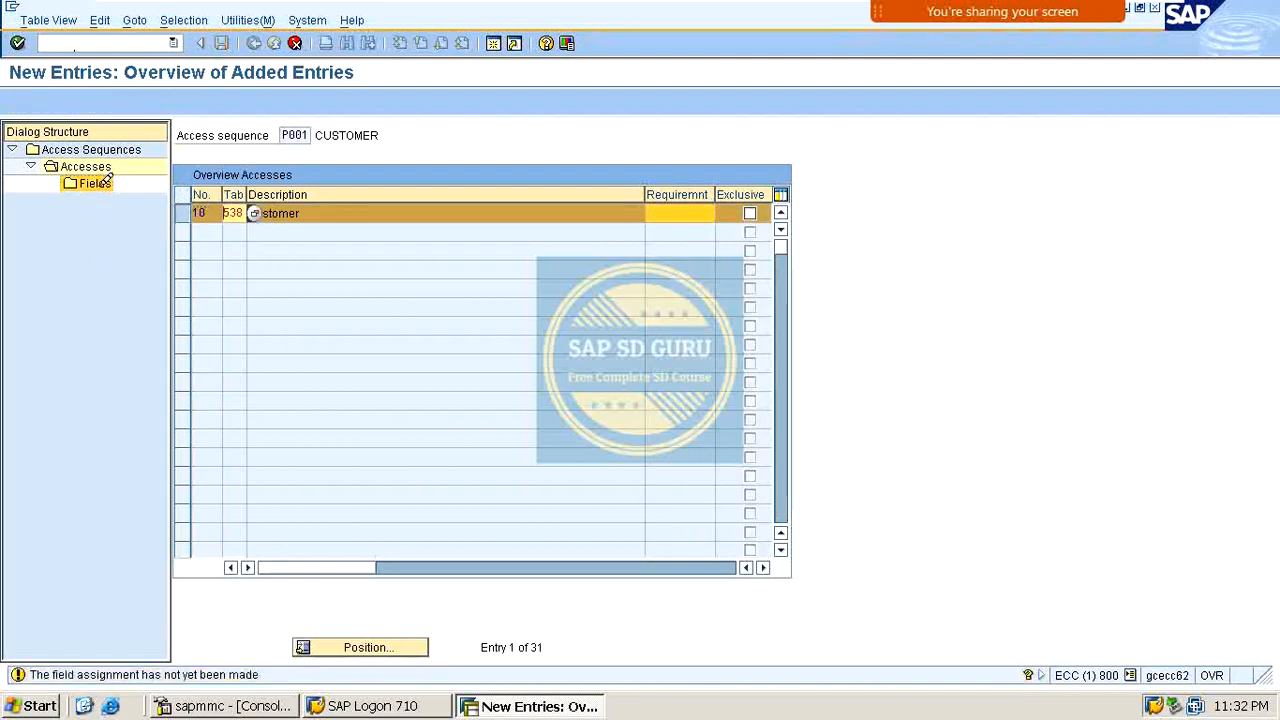
{"action": "key", "text": "Return"}
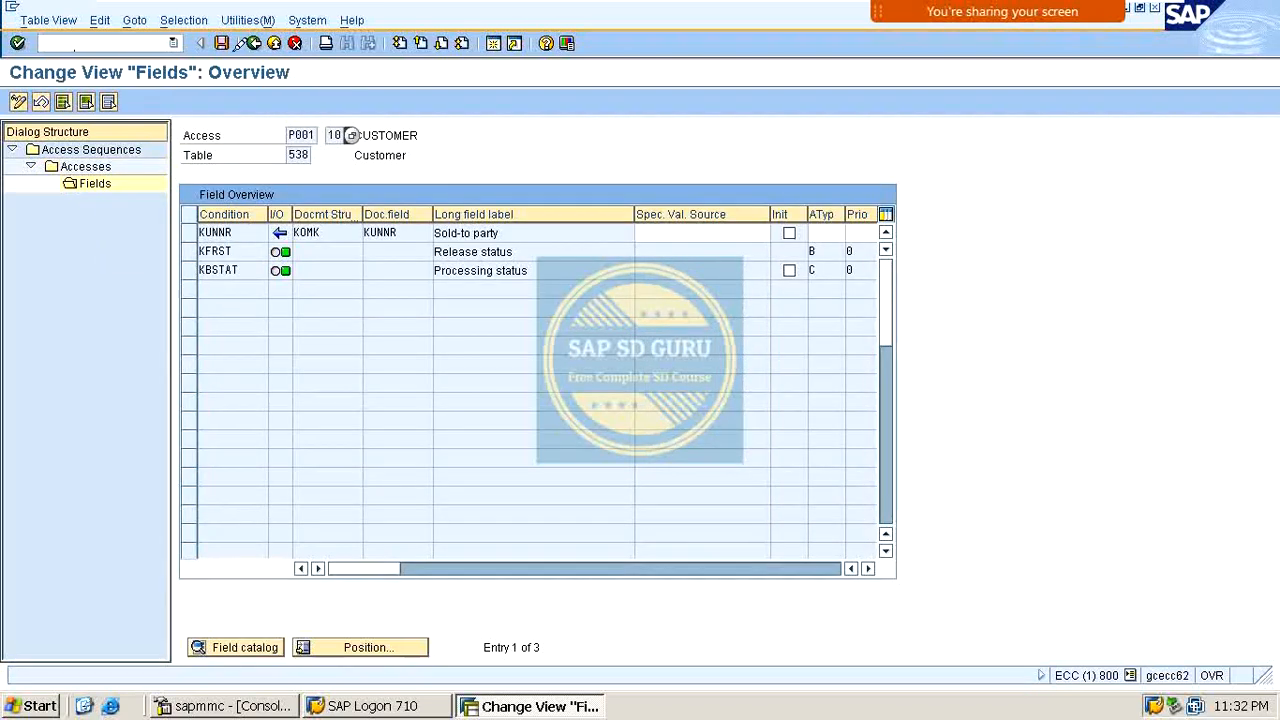
{"action": "left_click", "coordinate": [256, 42]}
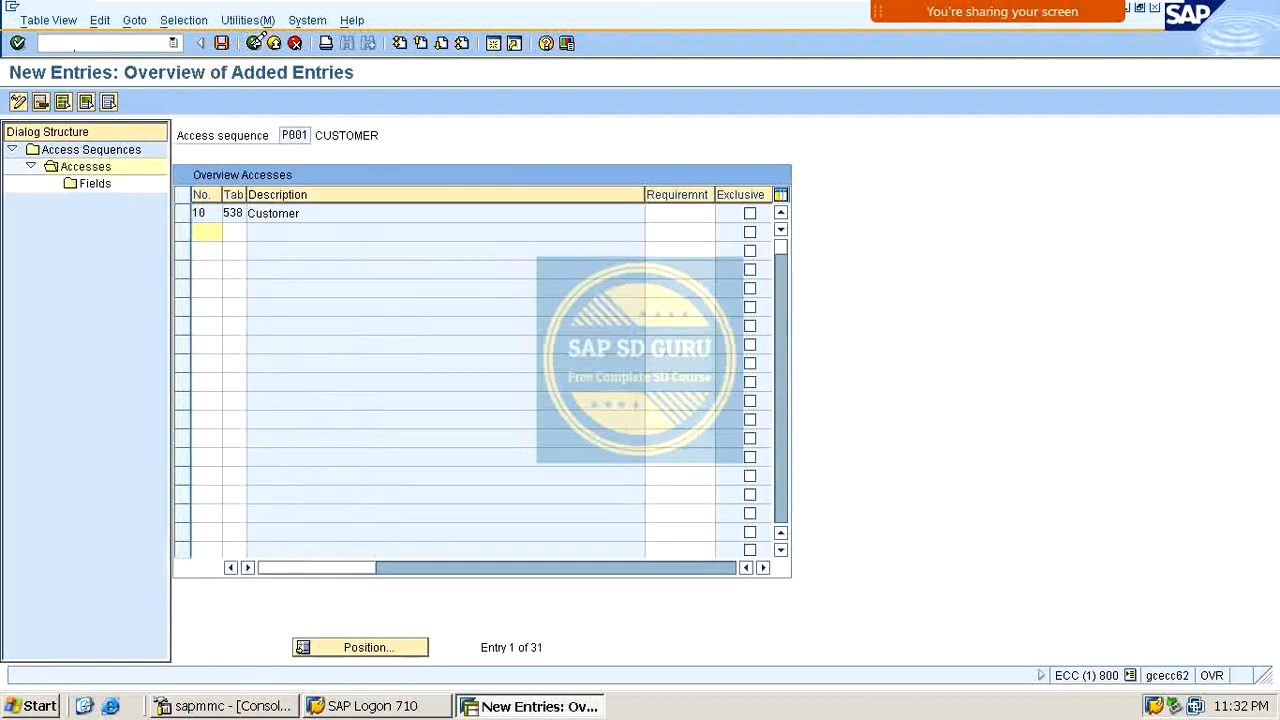
Save access sequence P001 under workbench request ECCK900007 and go back to the list of added access sequences.
{"action": "left_click", "coordinate": [222, 43]}
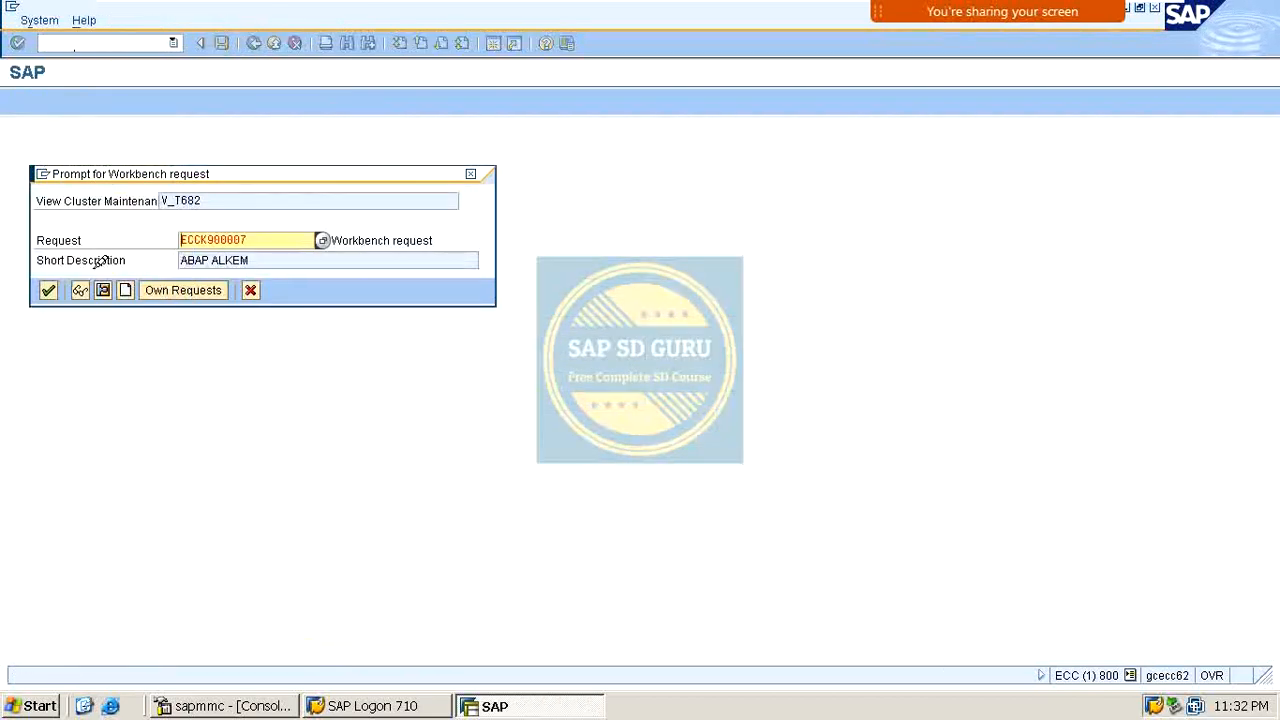
{"action": "key", "text": "Return"}
{"action": "left_click", "coordinate": [222, 43]}
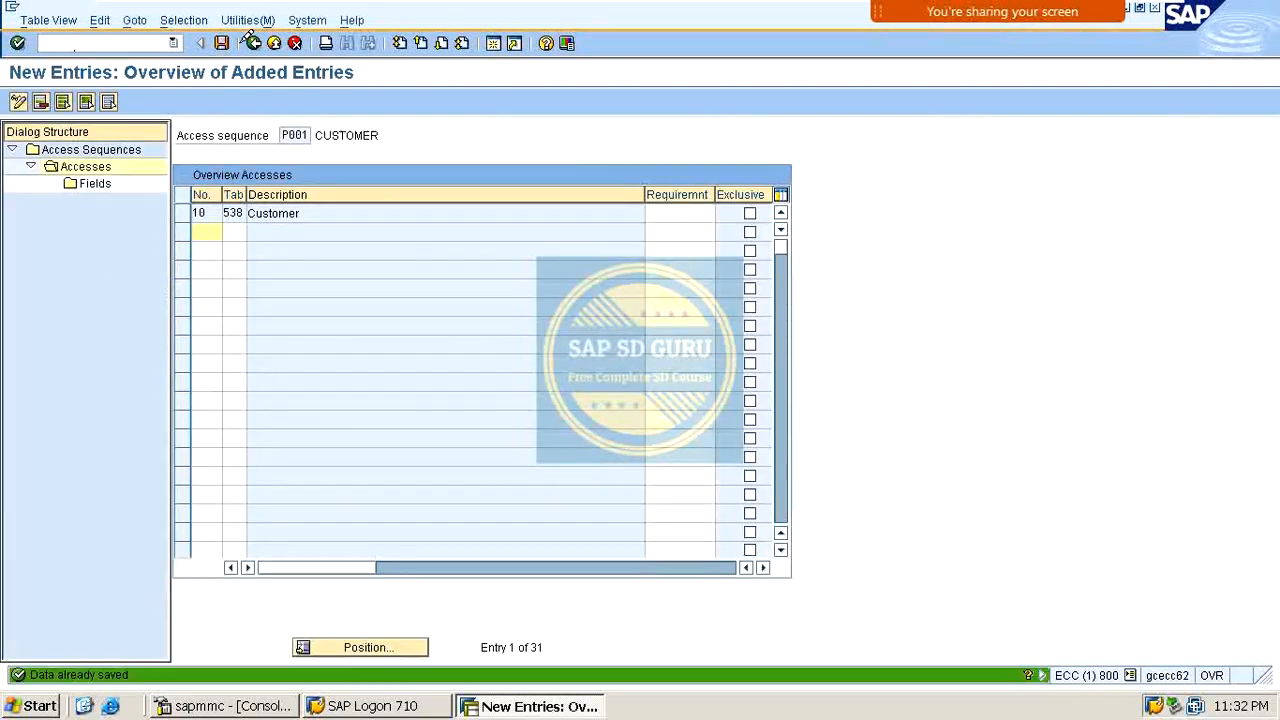
{"action": "left_click", "coordinate": [253, 42]}
{"action": "left_click", "coordinate": [253, 42]}
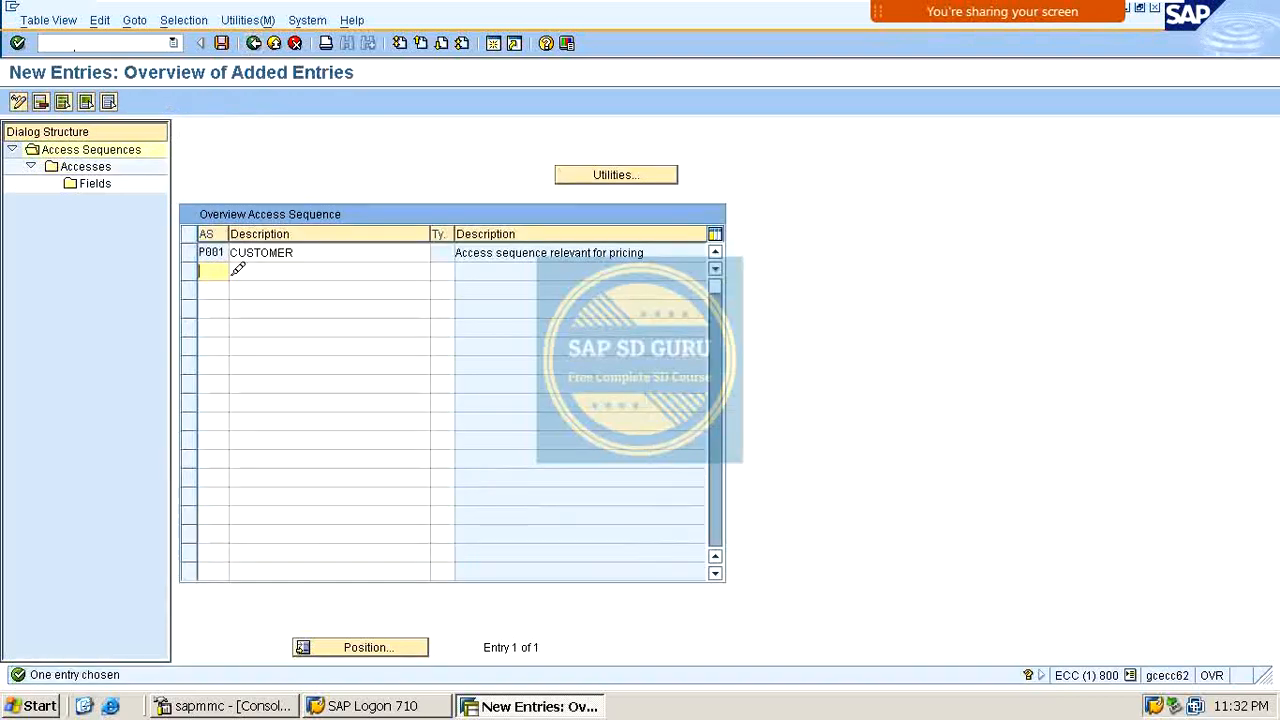
{"action": "type", "text": "p002"}
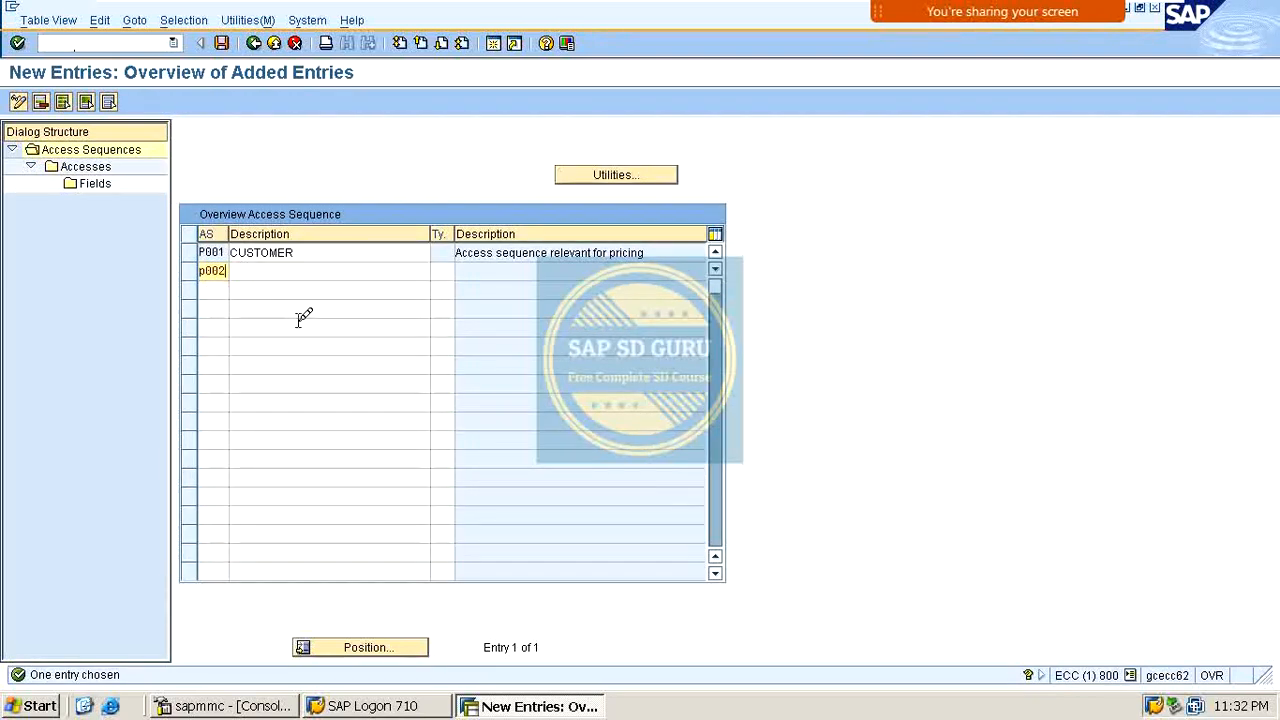
{"action": "key", "text": "Tab"}
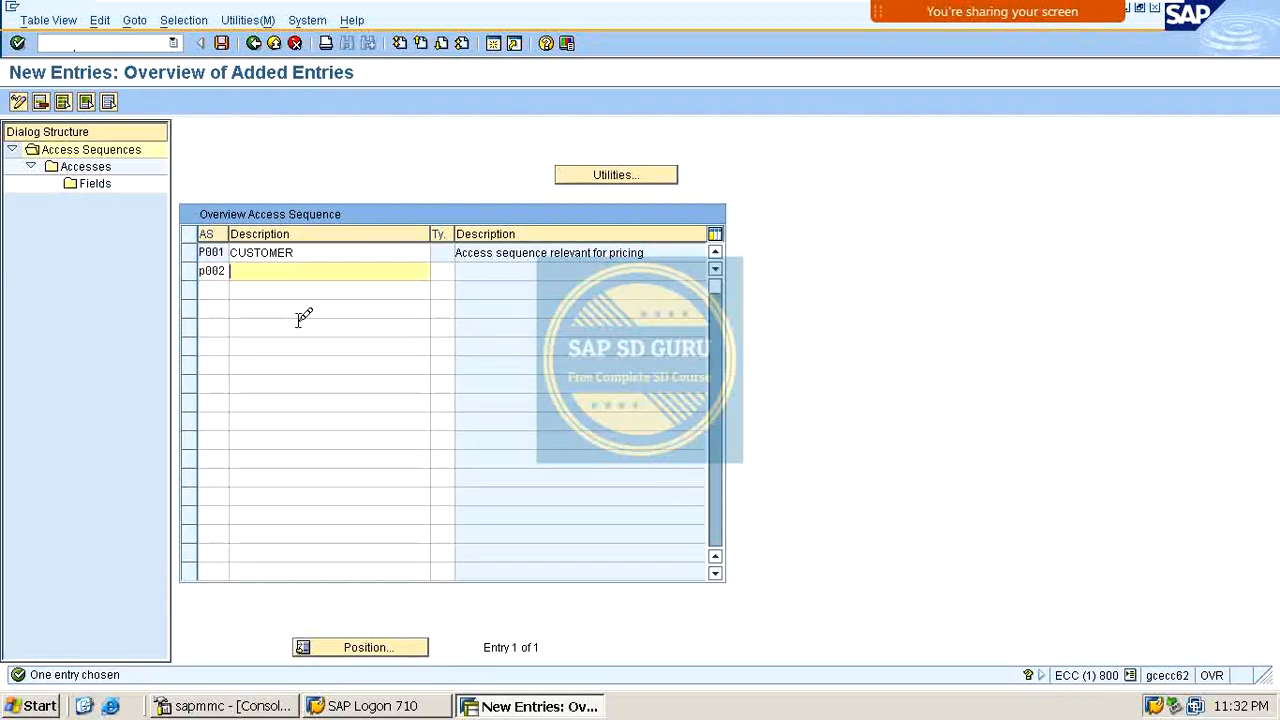
{"action": "key", "text": "Return"}
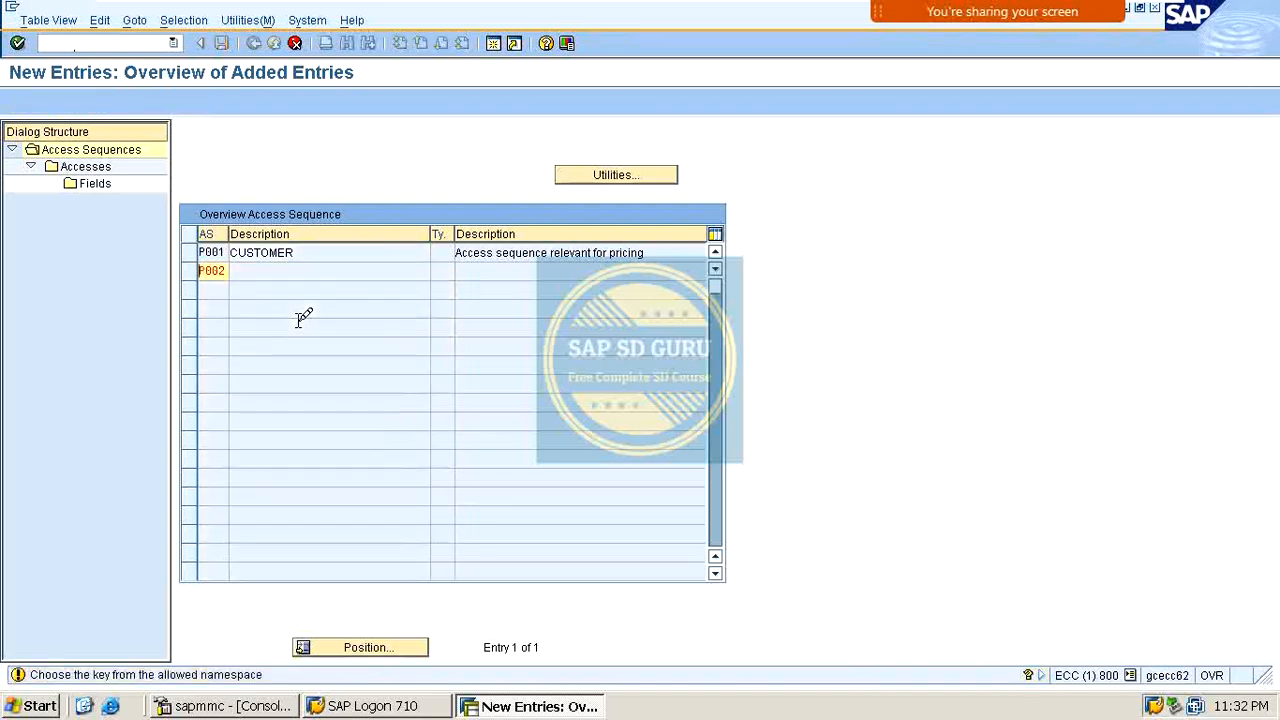
{"action": "key", "text": "Escape"}
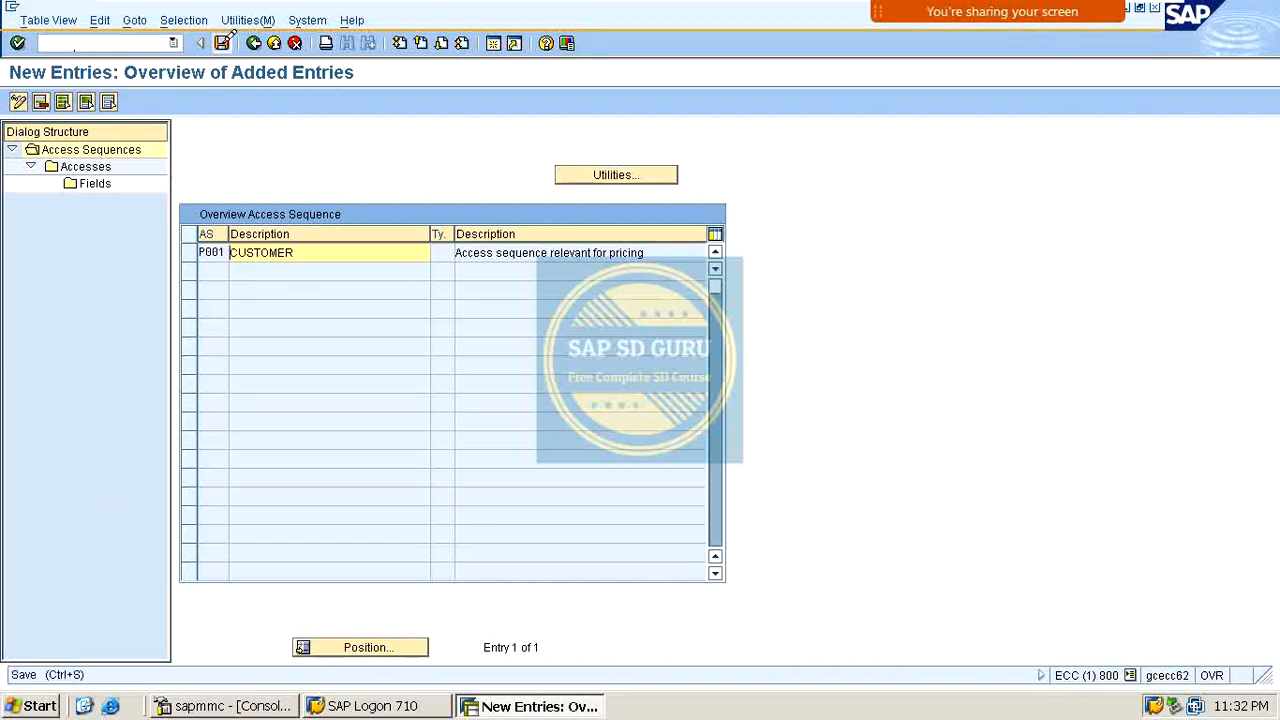
Save access sequence P001 and return to the overview of all access sequences.
{"action": "left_click", "coordinate": [222, 43]}
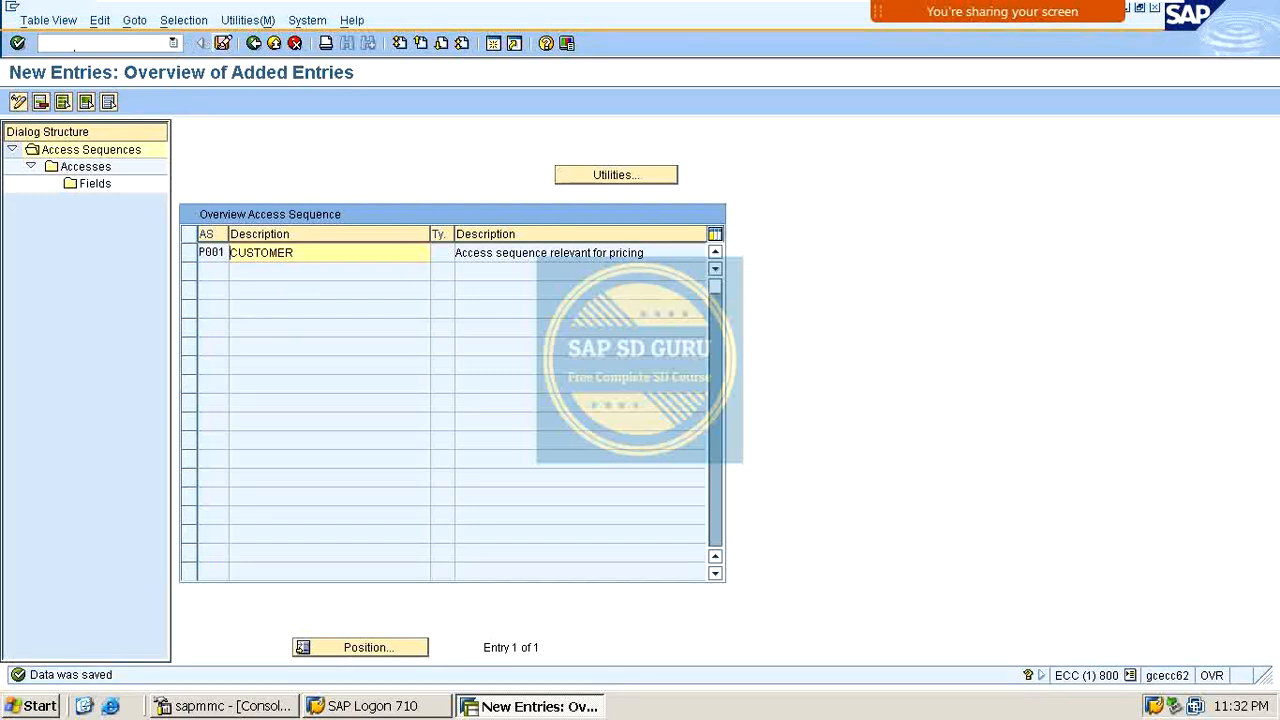
{"action": "left_click", "coordinate": [245, 43]}
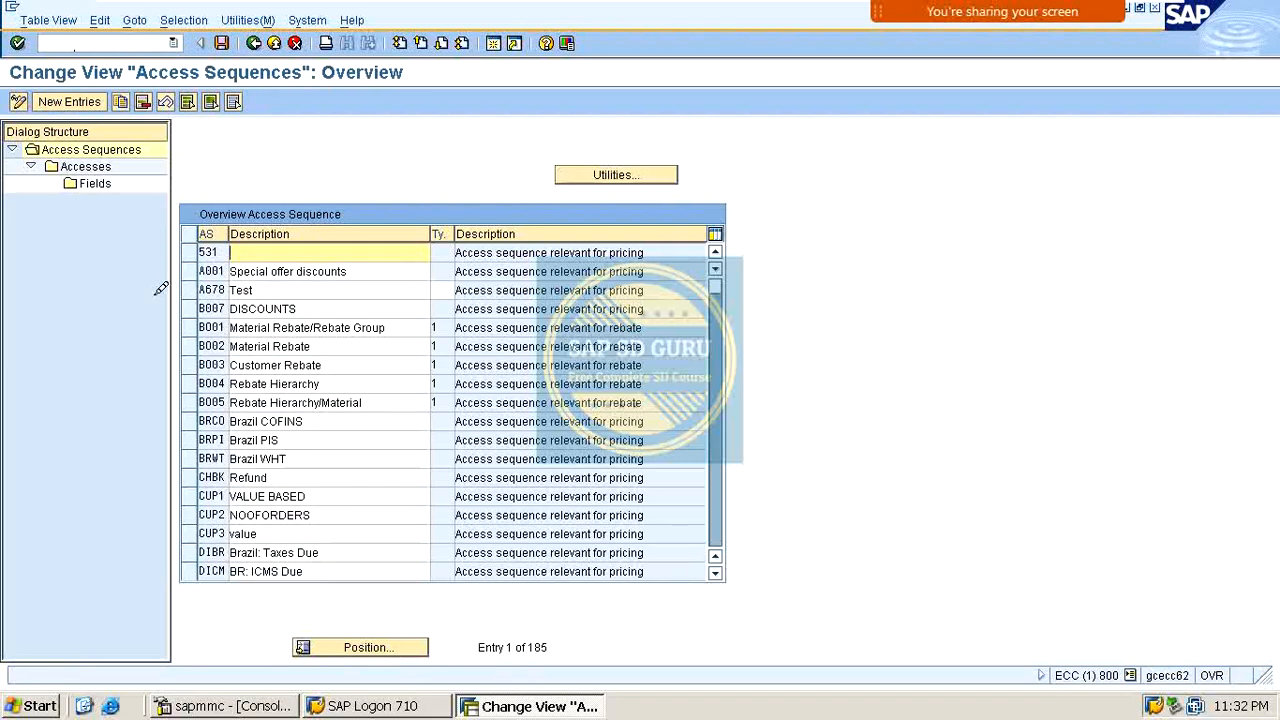
{"action": "left_click", "coordinate": [70, 101]}
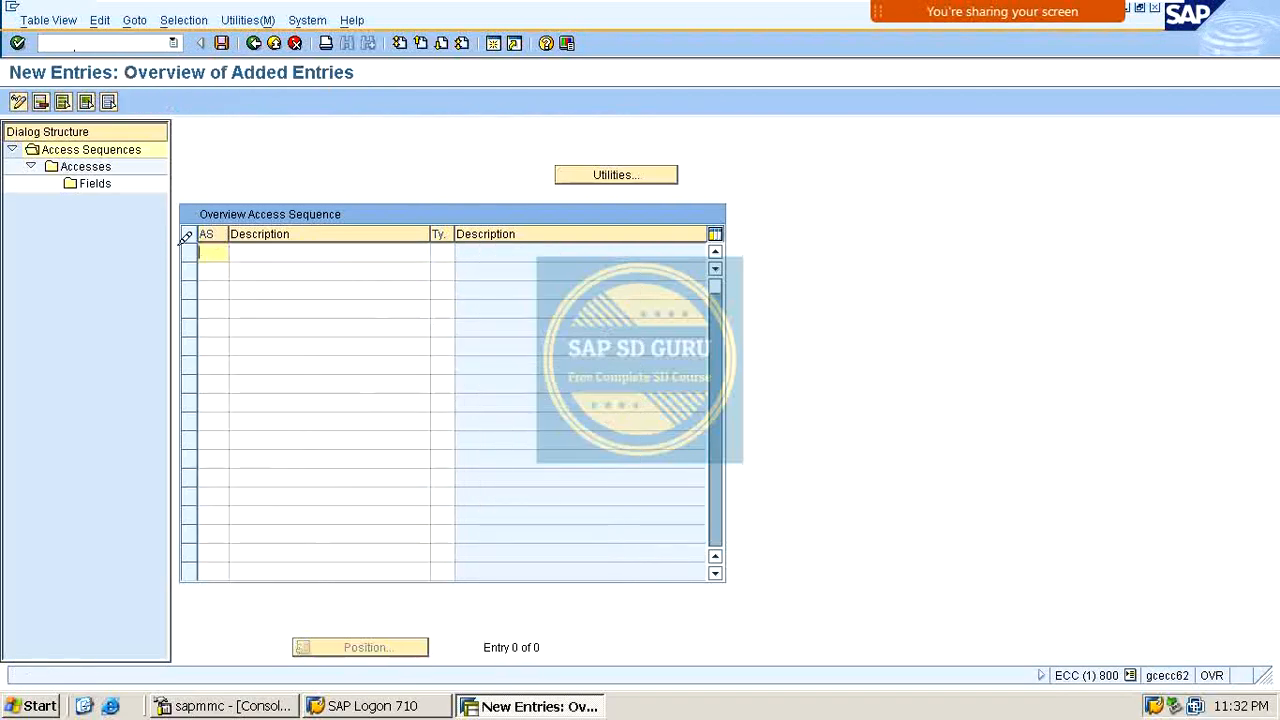
{"action": "type", "text": "P002"}
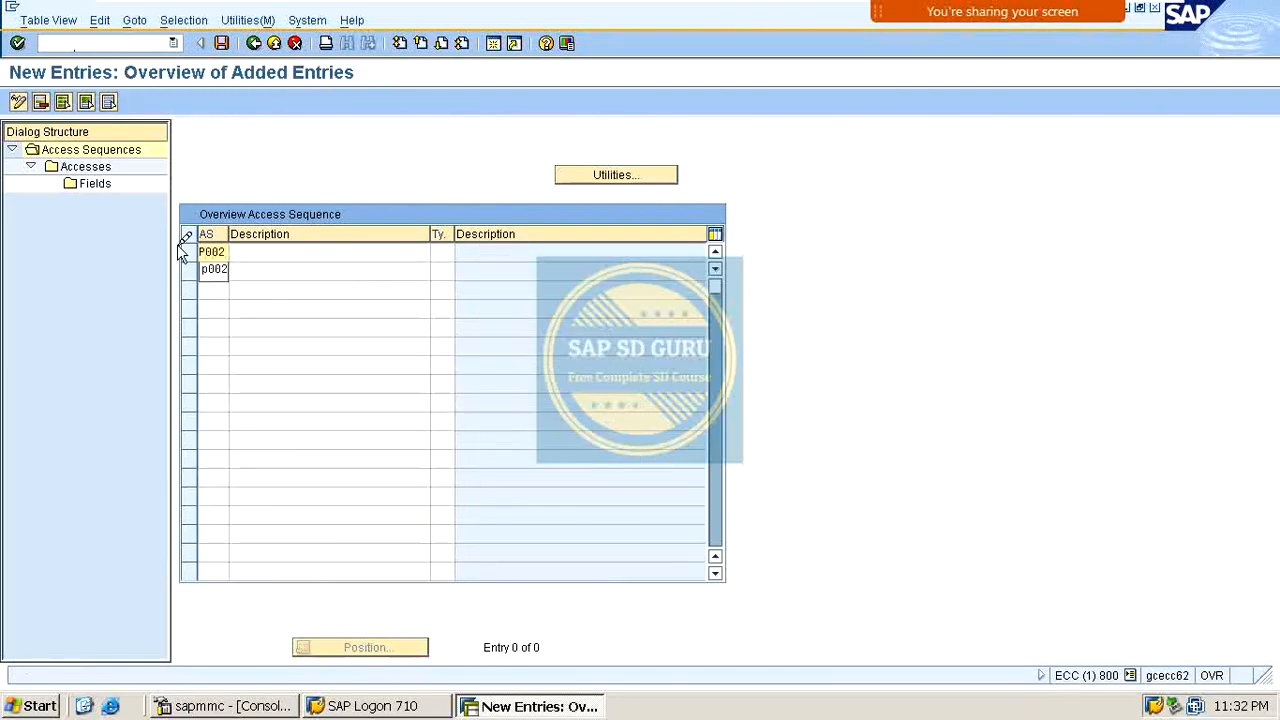
{"action": "key", "text": "Tab"}
{"action": "type", "text": "Mat6"}
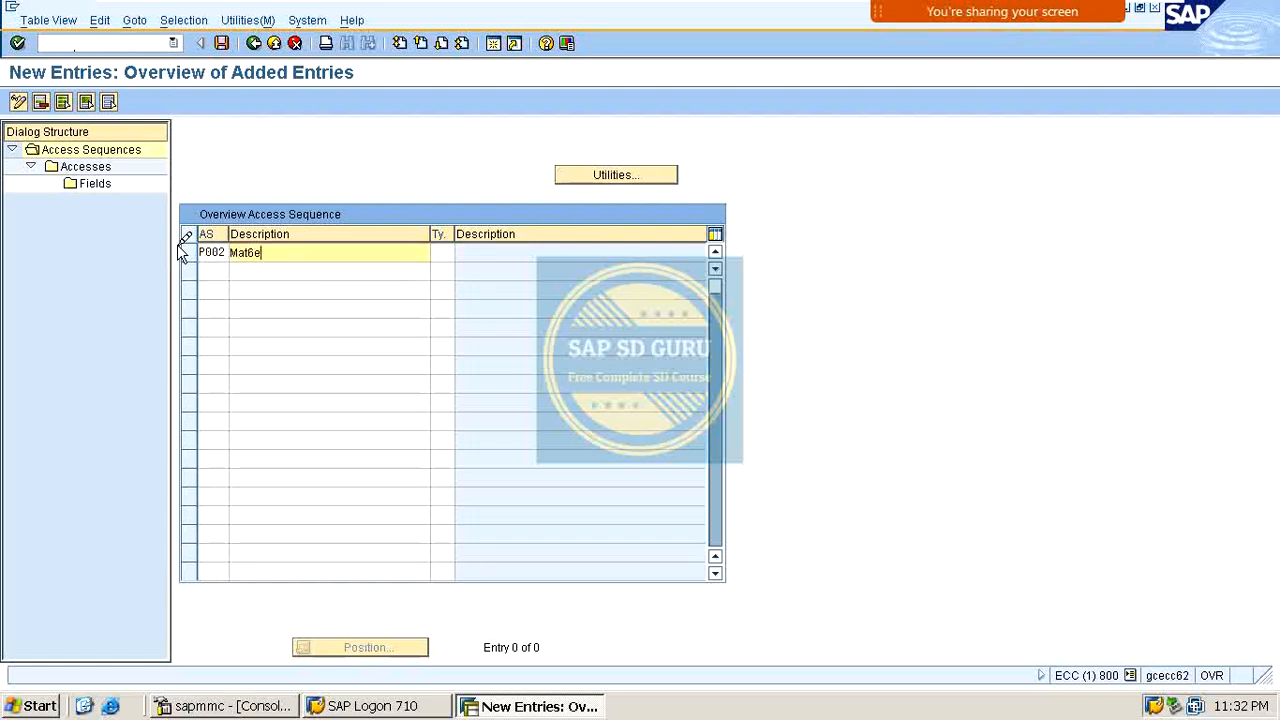
{"action": "key", "text": "BackSpace"}
{"action": "key", "text": "BackSpace"}
{"action": "key", "text": "BackSpace"}
{"action": "key", "text": "BackSpace"}
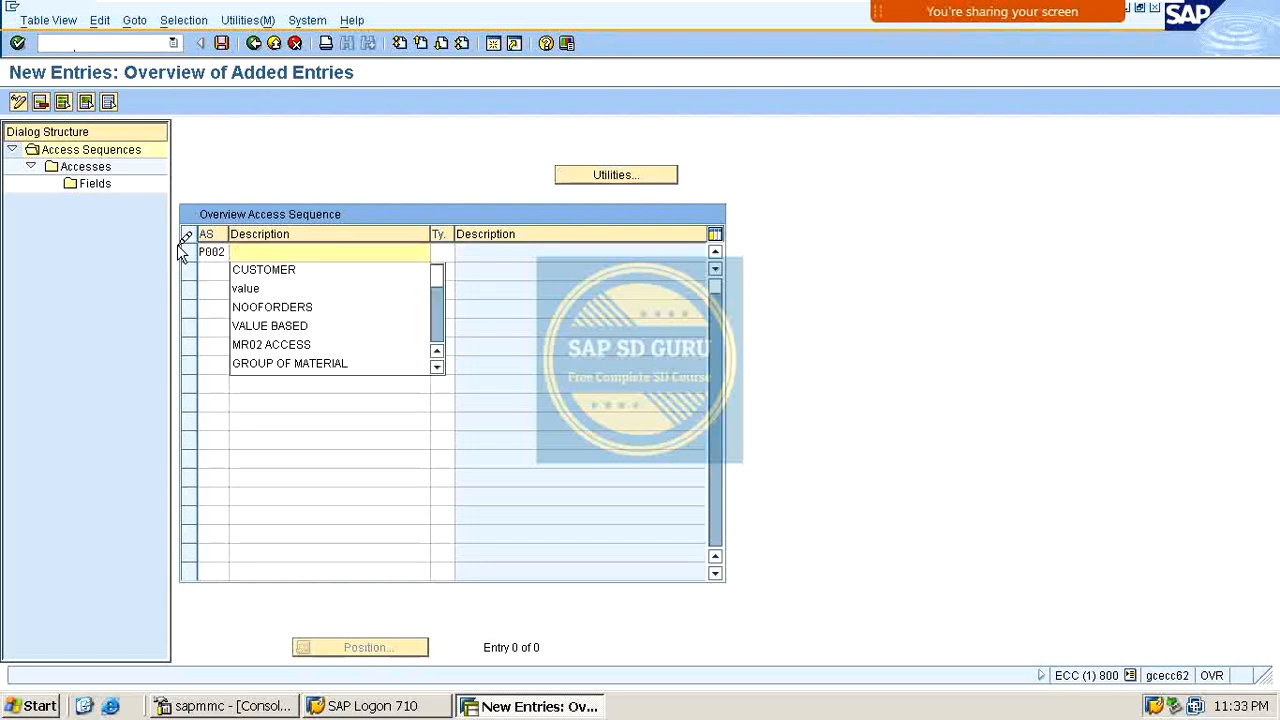
{"action": "type", "text": "MATERIAL"}
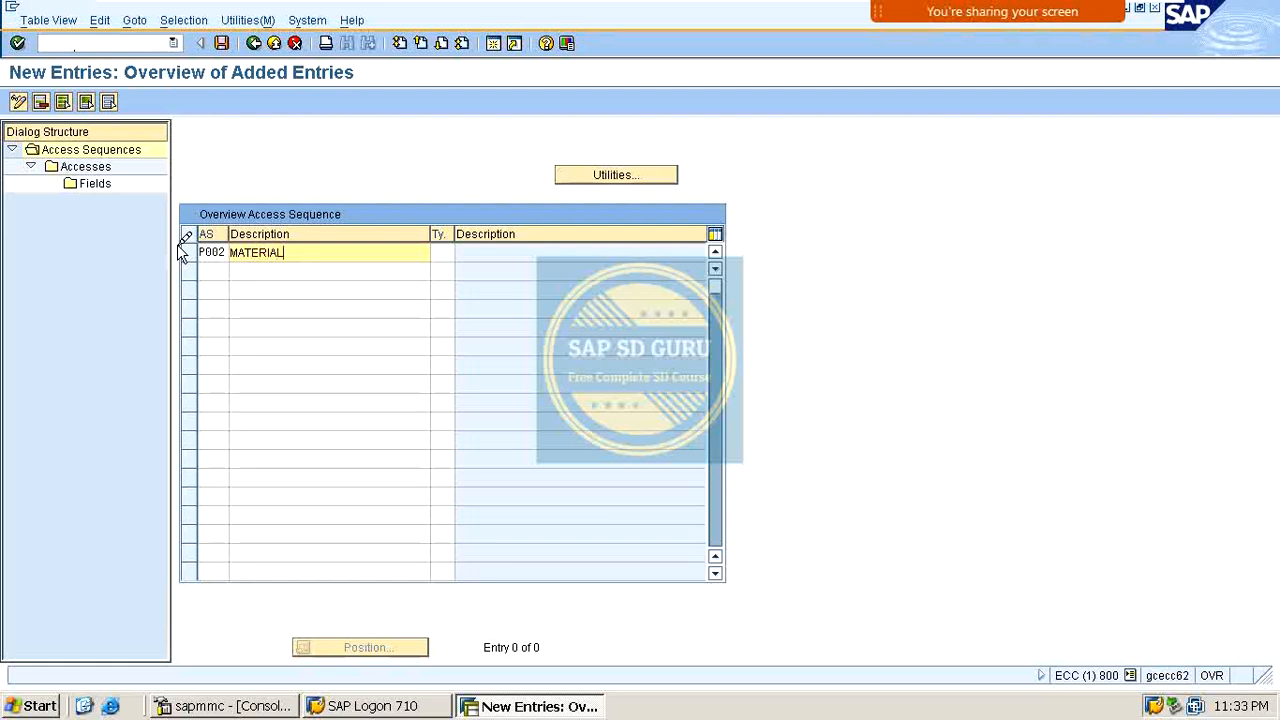
{"action": "key", "text": "Return"}
{"action": "key", "text": "Return"}
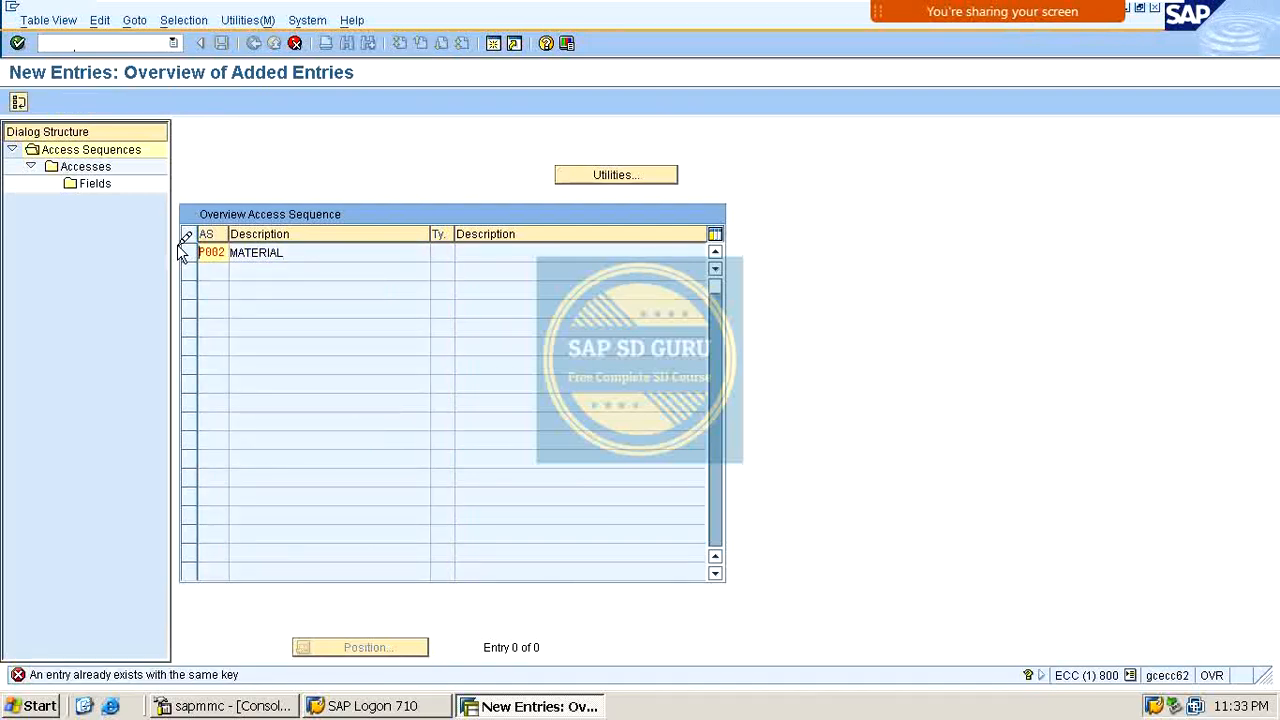
{"action": "left_click", "coordinate": [295, 43]}
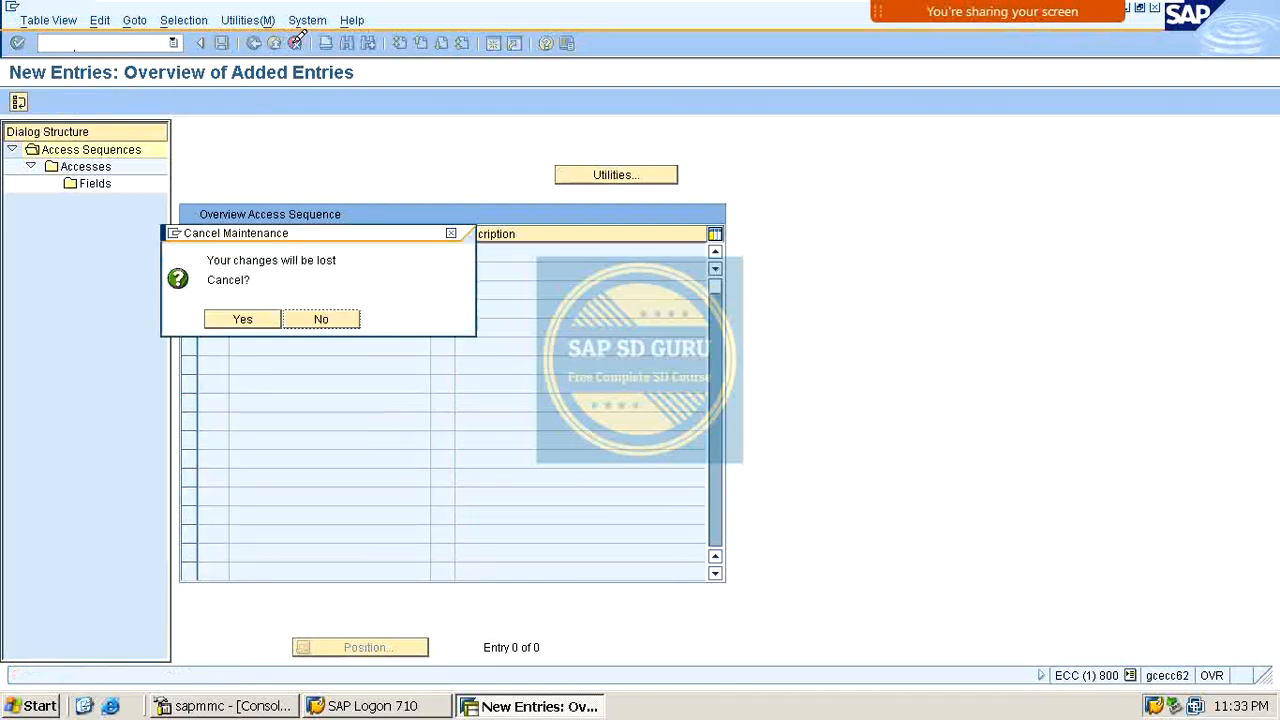
{"action": "left_click", "coordinate": [240, 315]}
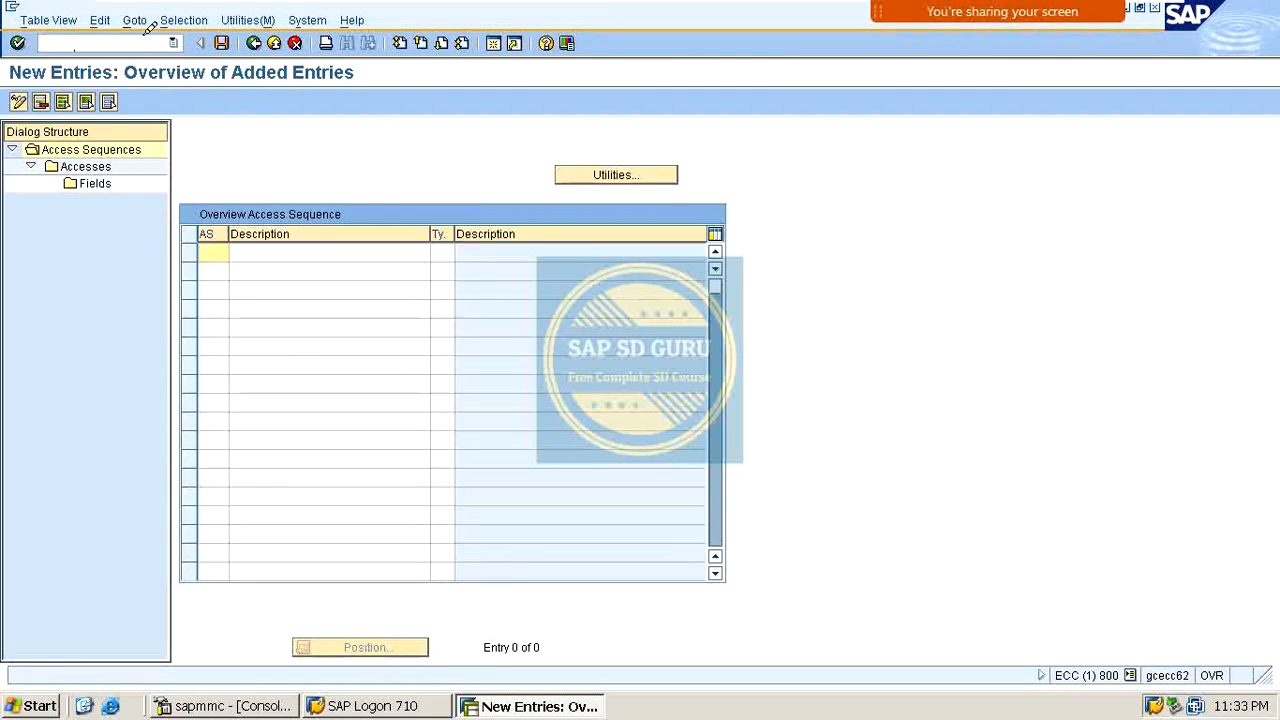
{"action": "left_click", "coordinate": [297, 43]}
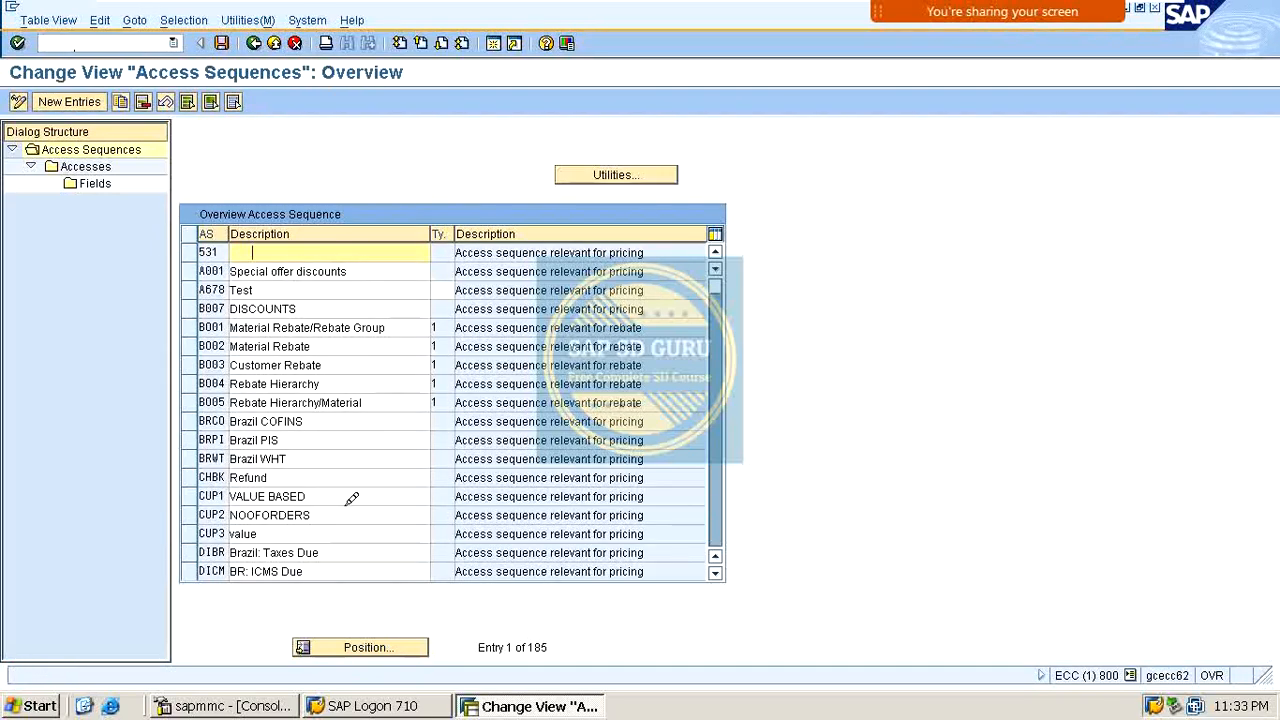
Position the access sequence list on the existing entry P002 and set its description to MATERIAL.
{"action": "left_click", "coordinate": [370, 646]}
{"action": "type", "text": "p002"}
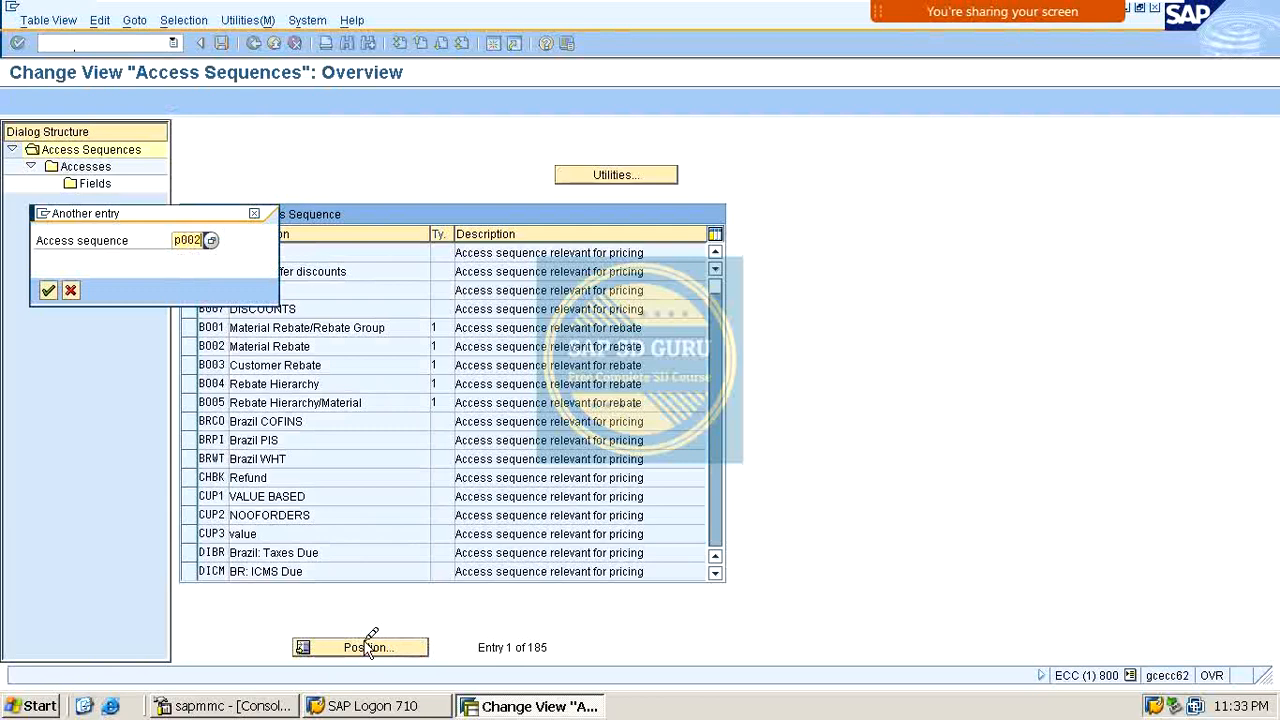
{"action": "key", "text": "Return"}
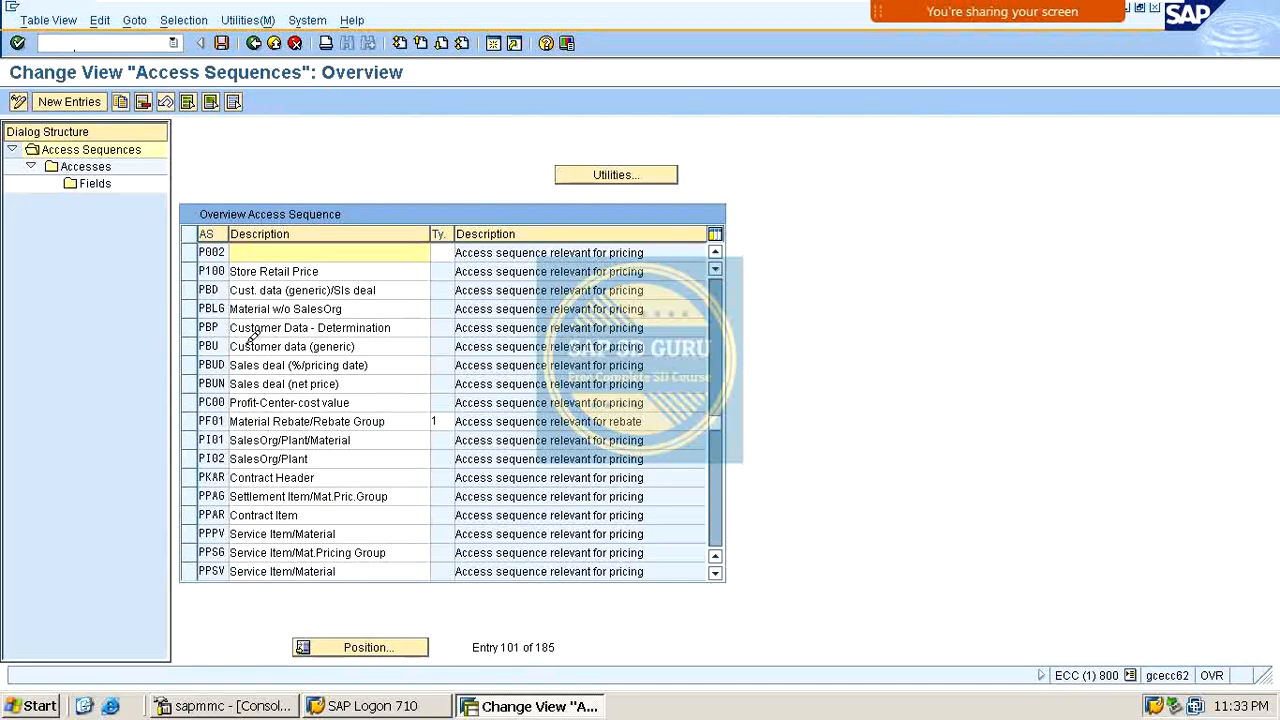
{"action": "key", "text": "BackSpace"}
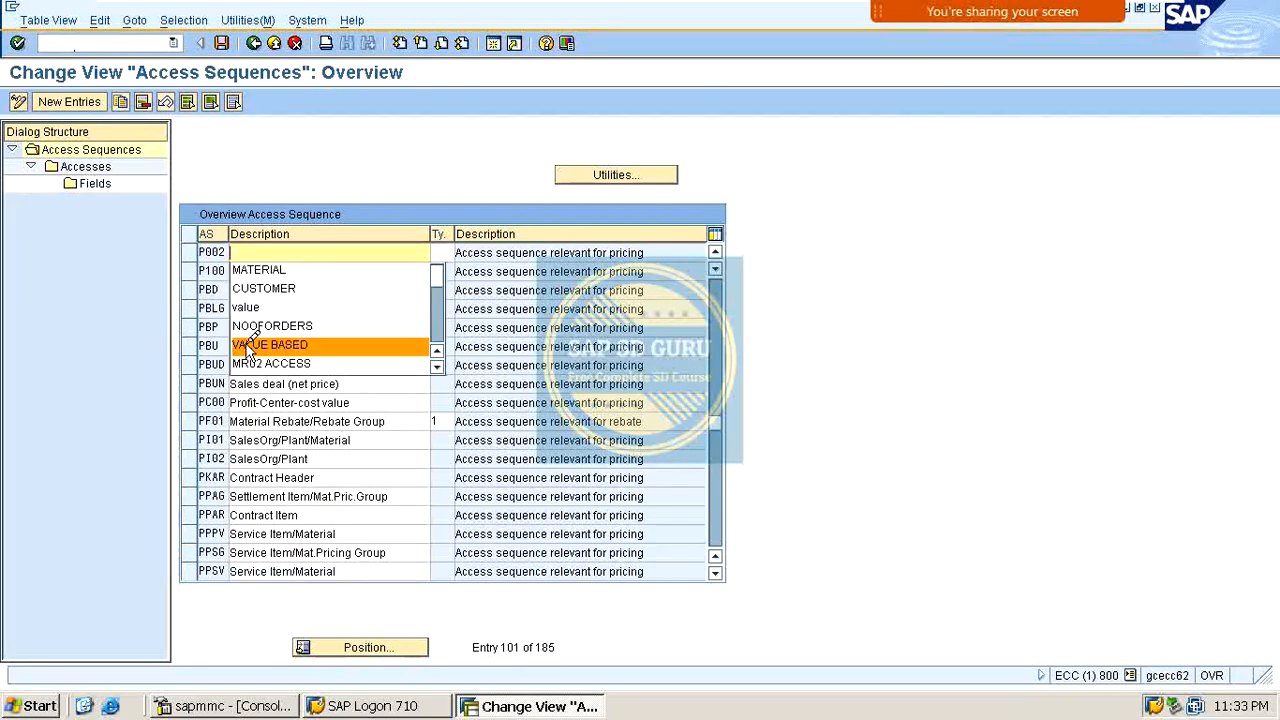
{"action": "key", "text": "Down"}
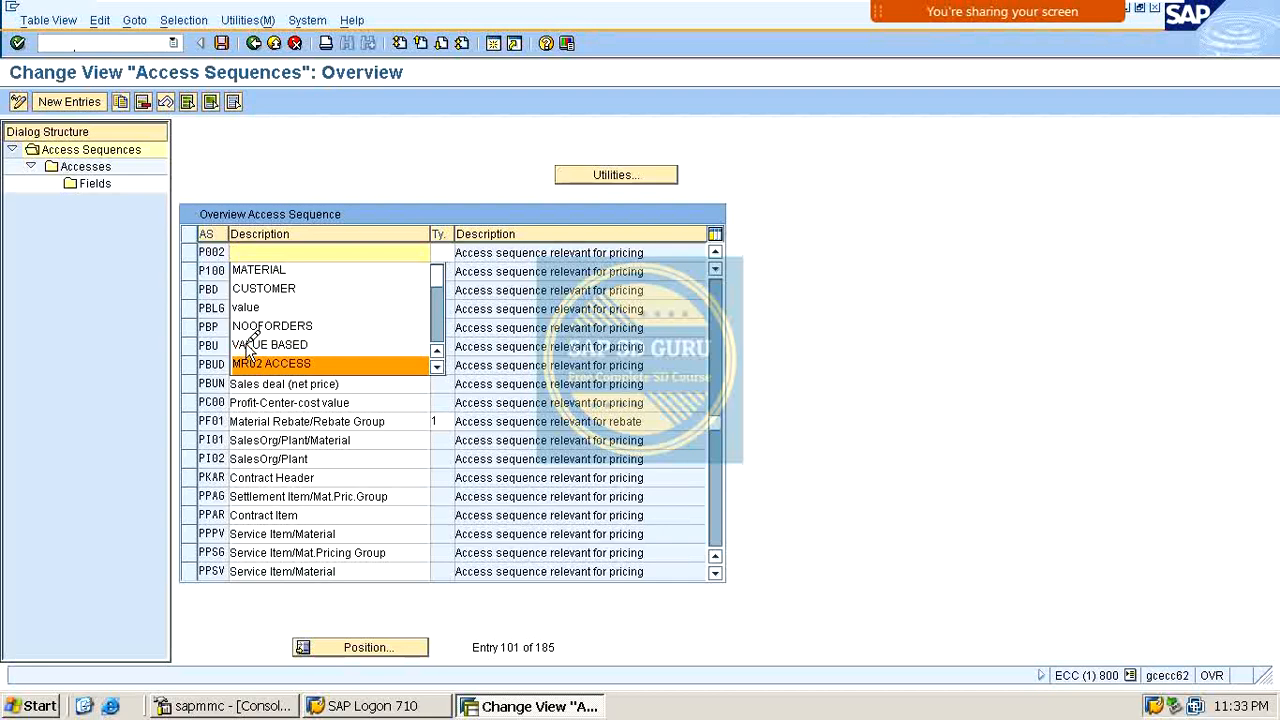
{"action": "left_click", "coordinate": [324, 263]}
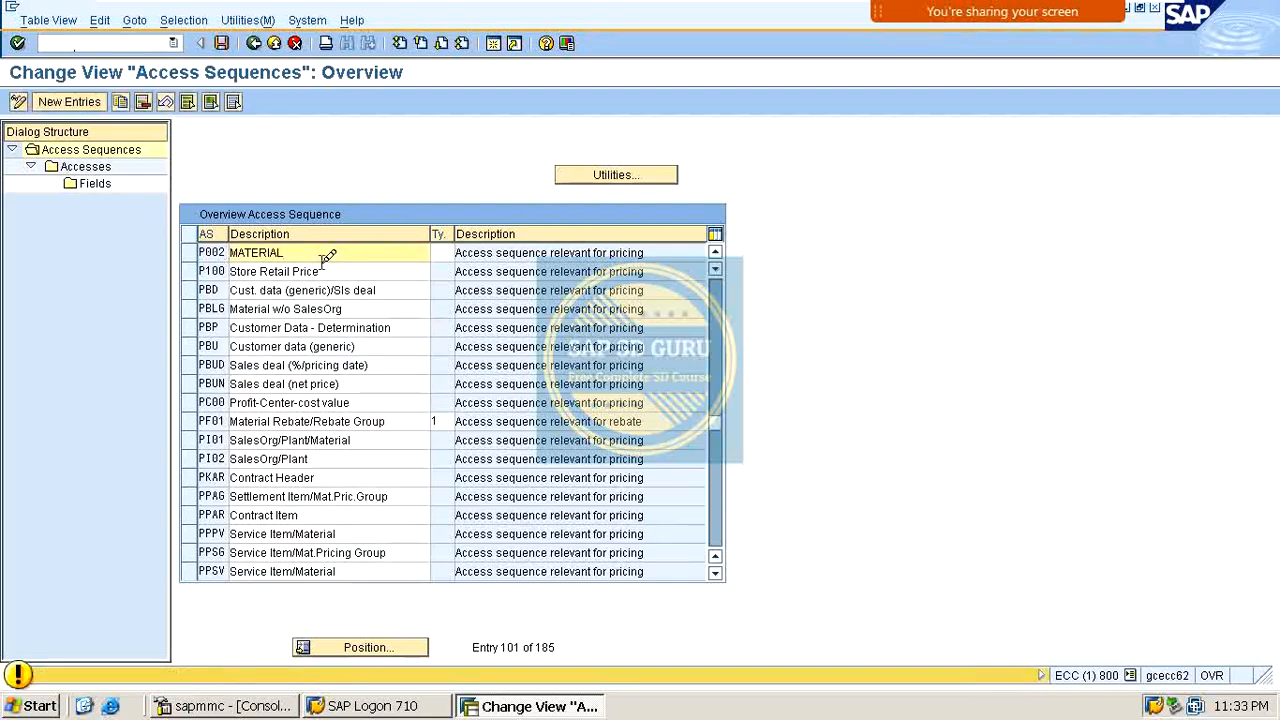
Open the accesses of access sequence P002 and add access number 10 with condition table 540.
{"action": "left_click", "coordinate": [184, 252]}
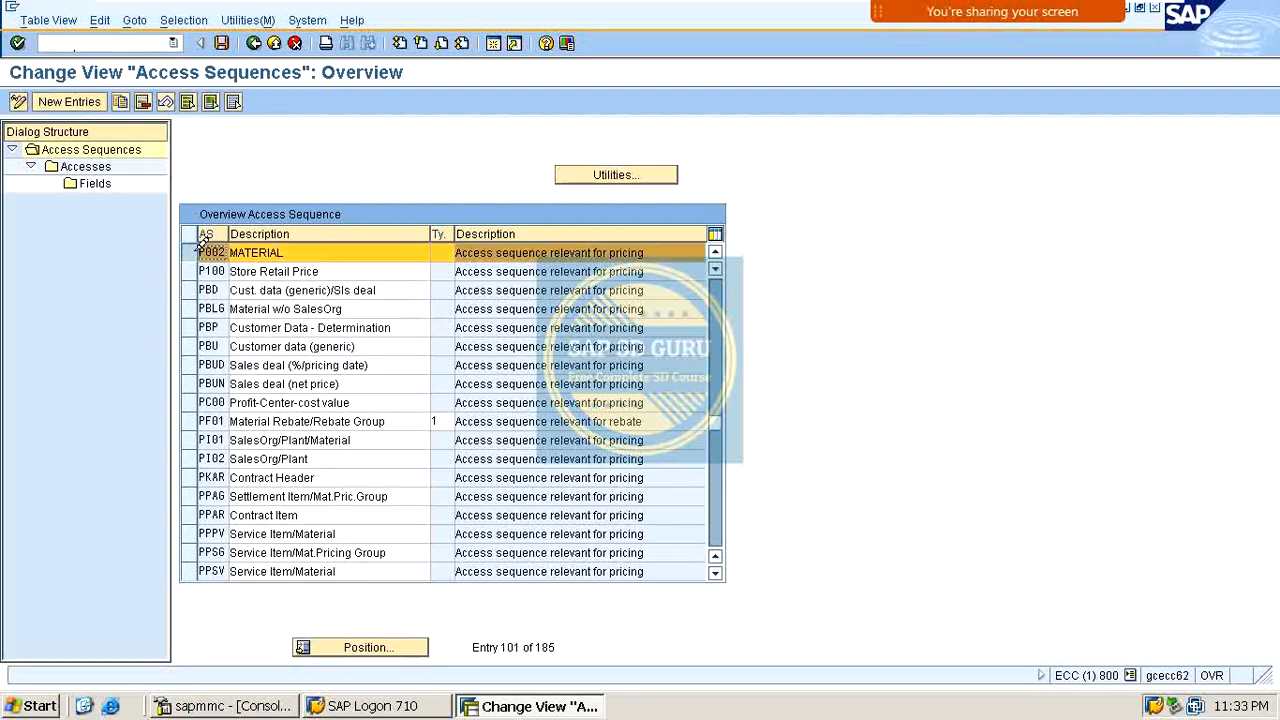
{"action": "double_click", "coordinate": [90, 166]}
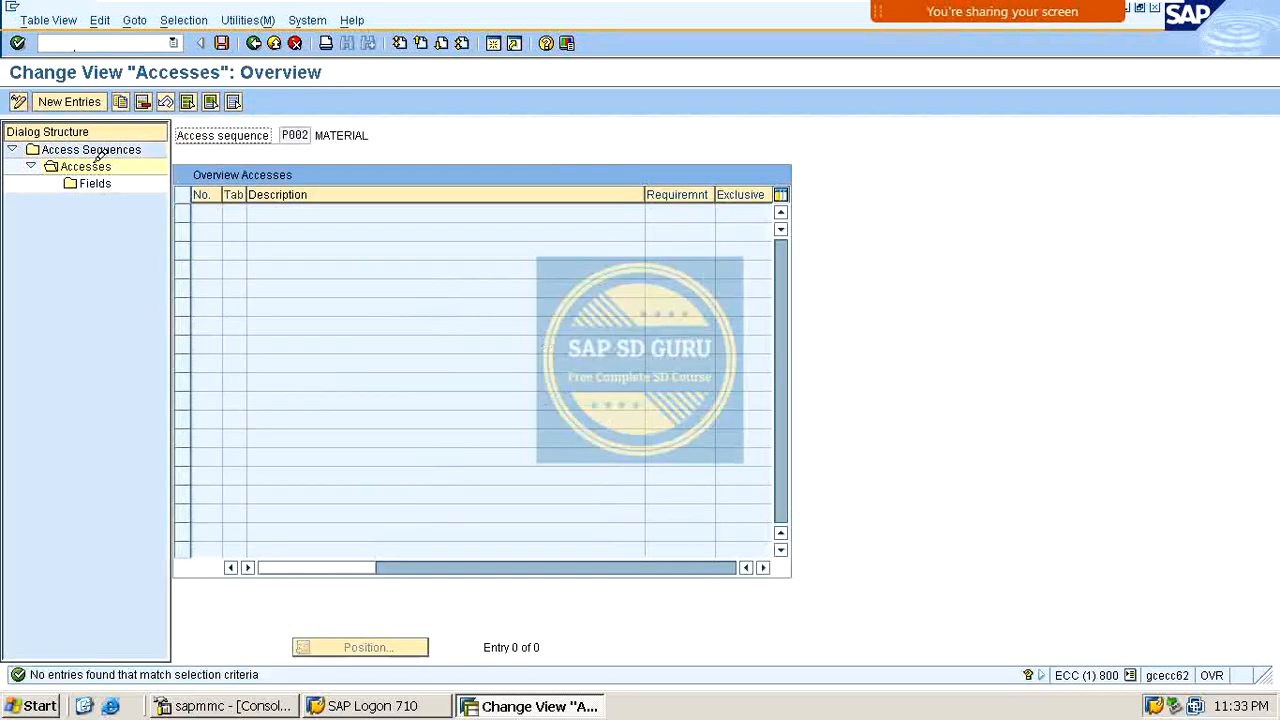
{"action": "left_click", "coordinate": [64, 101]}
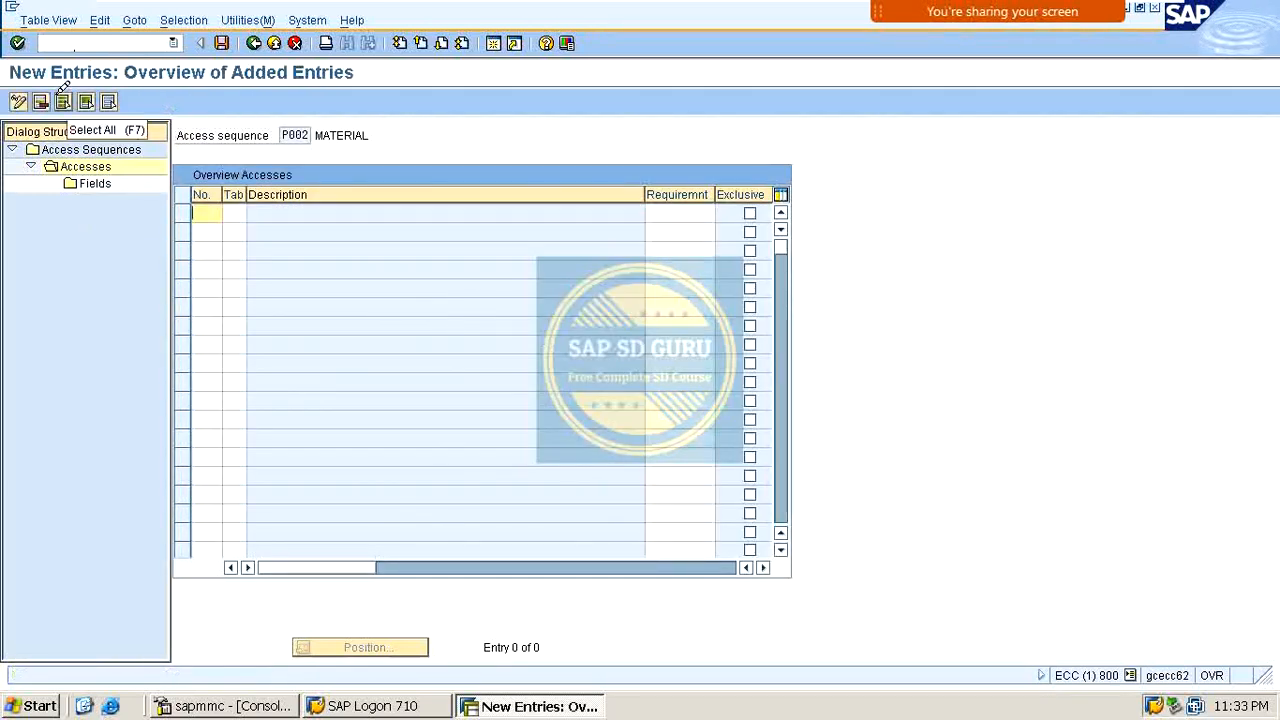
{"action": "type", "text": "10"}
{"action": "key", "text": "Tab"}
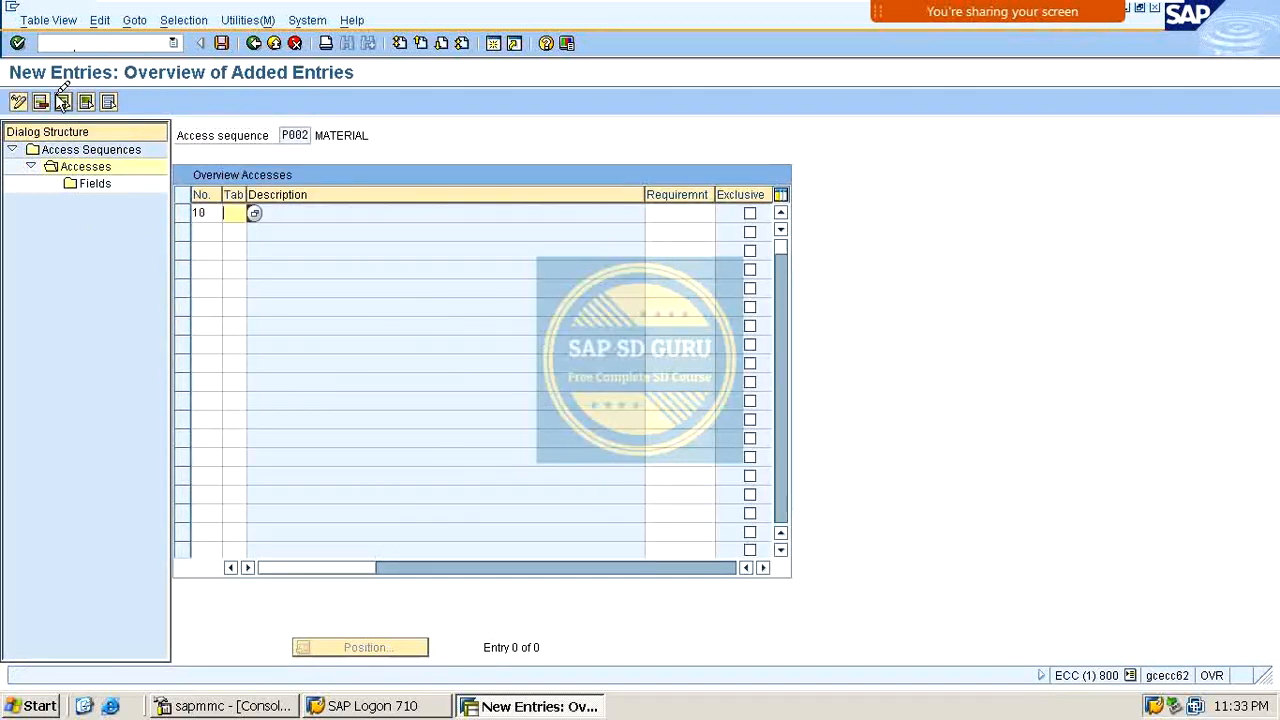
{"action": "key", "text": "BackSpace"}
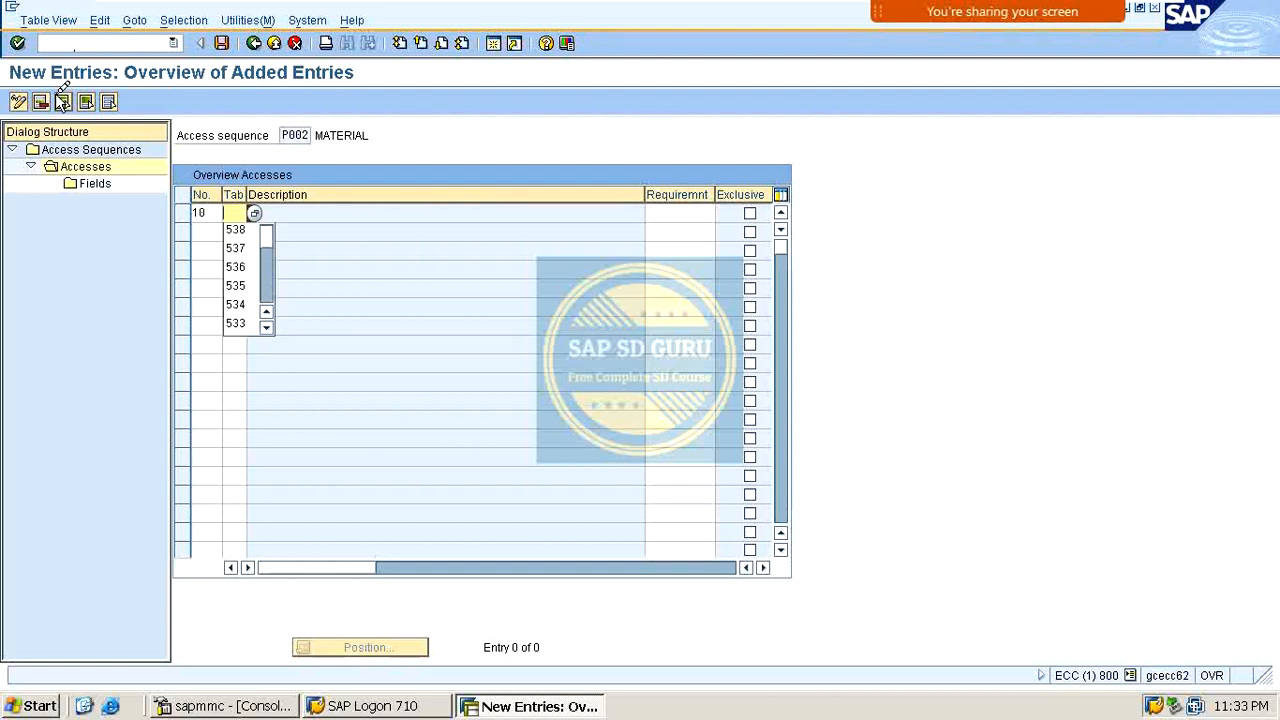
{"action": "type", "text": "540"}
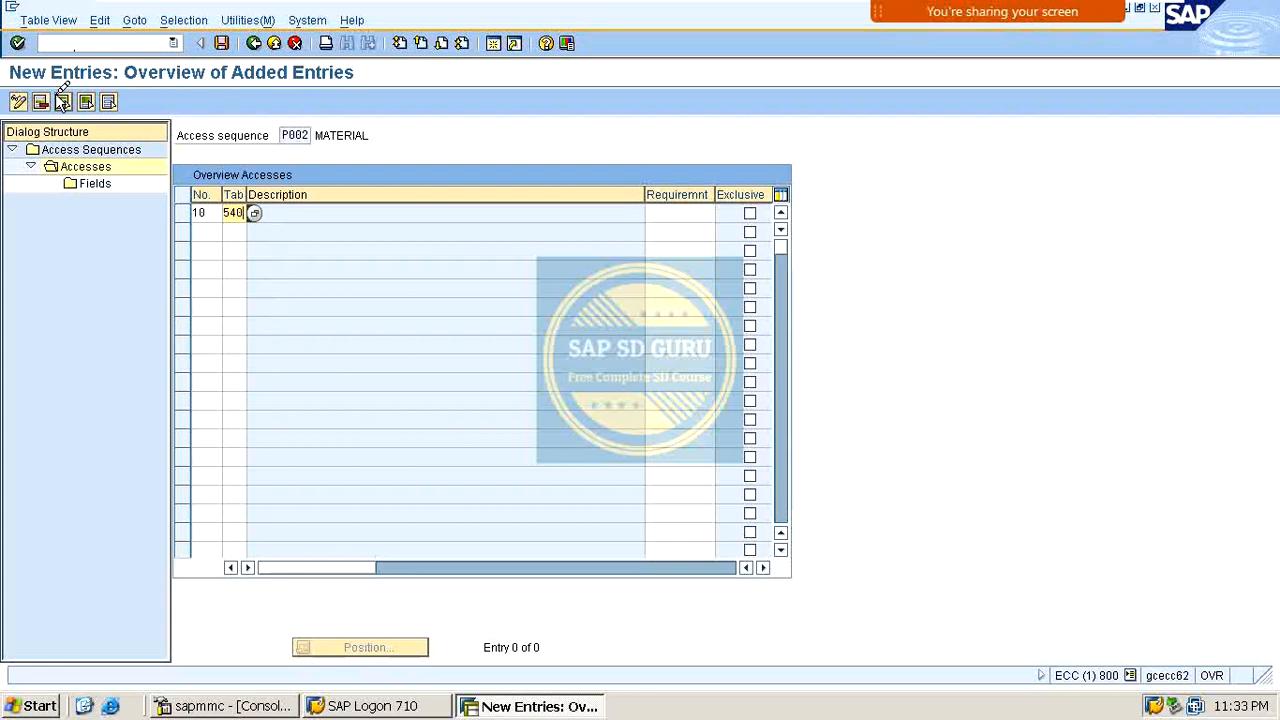
{"action": "key", "text": "Return"}
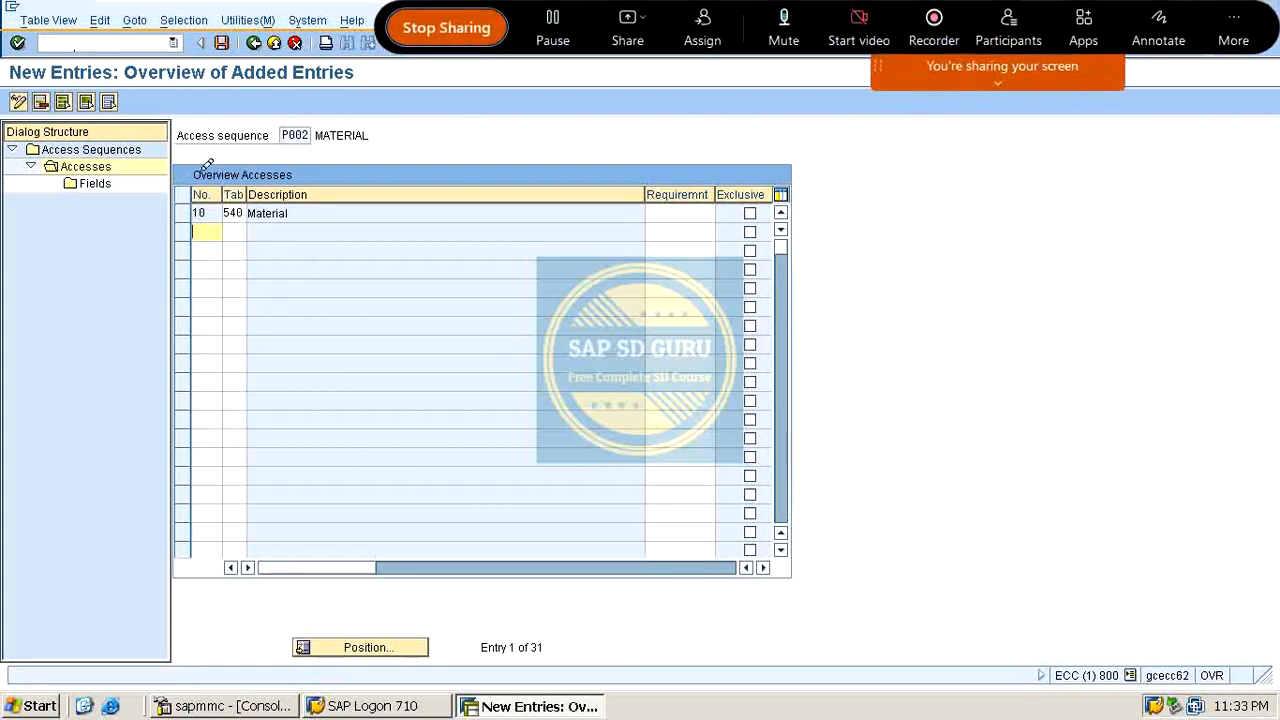
Open the fields of access 10 in P002 for the field assignment, save, and return to the access sequences overview.
{"action": "left_click", "coordinate": [183, 211]}
{"action": "double_click", "coordinate": [112, 180]}
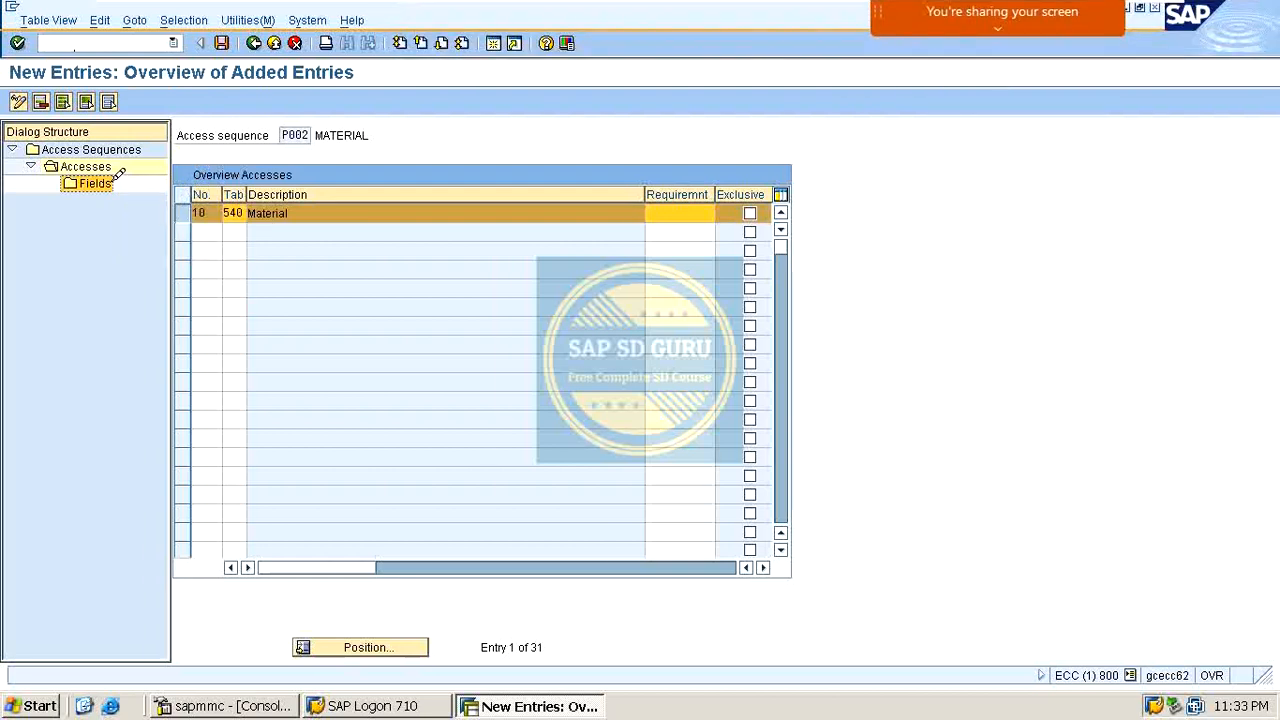
{"action": "double_click", "coordinate": [112, 182]}
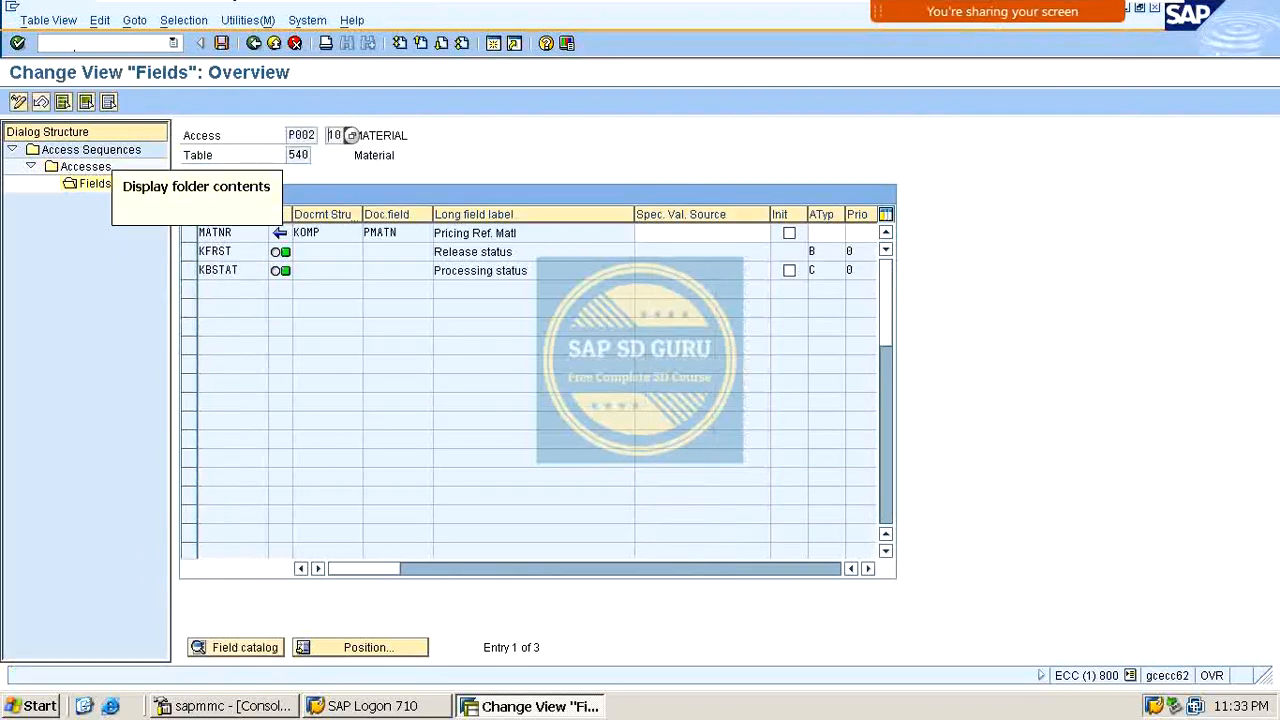
{"action": "left_click", "coordinate": [222, 42]}
{"action": "left_click", "coordinate": [253, 42]}
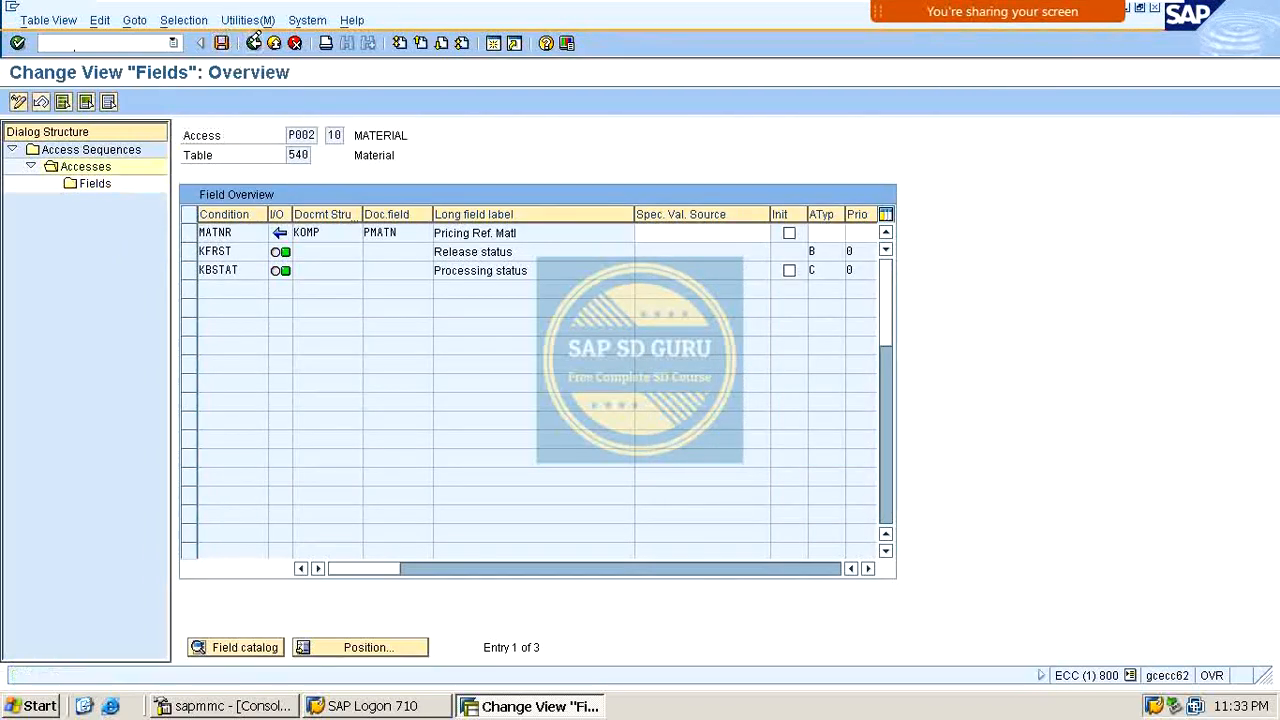
{"action": "left_click", "coordinate": [253, 42]}
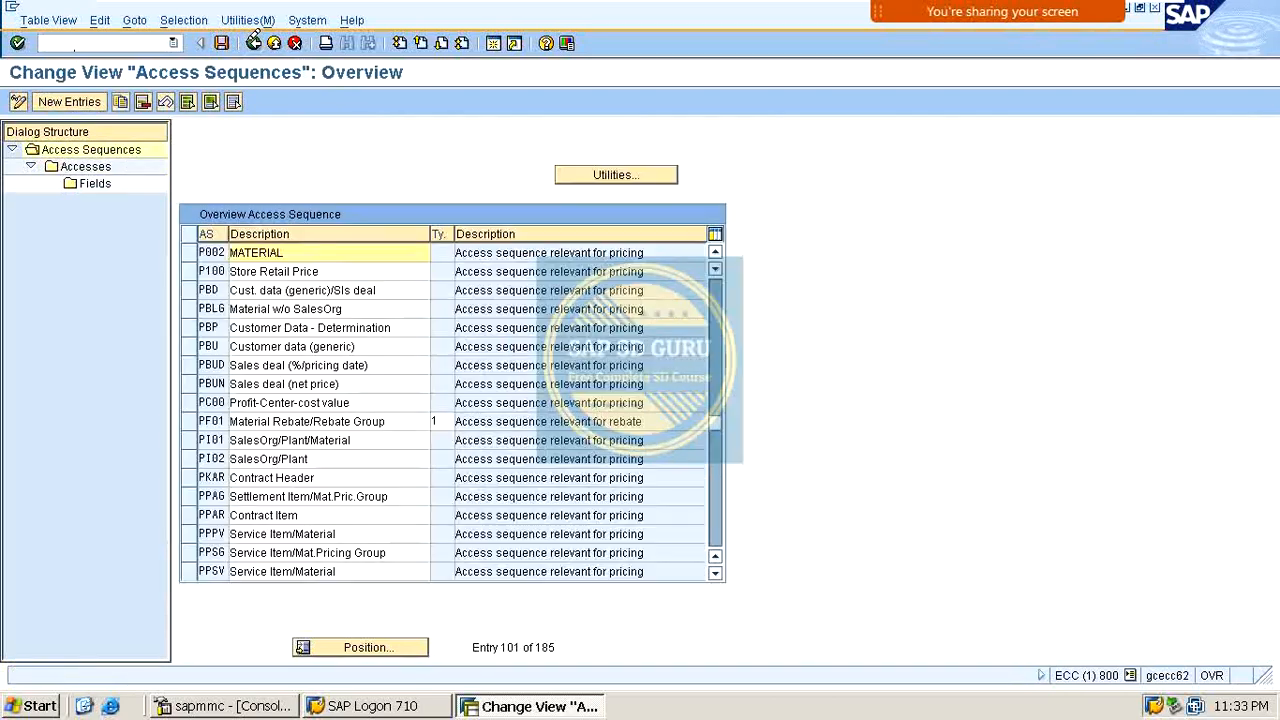
{"action": "left_click", "coordinate": [253, 42]}
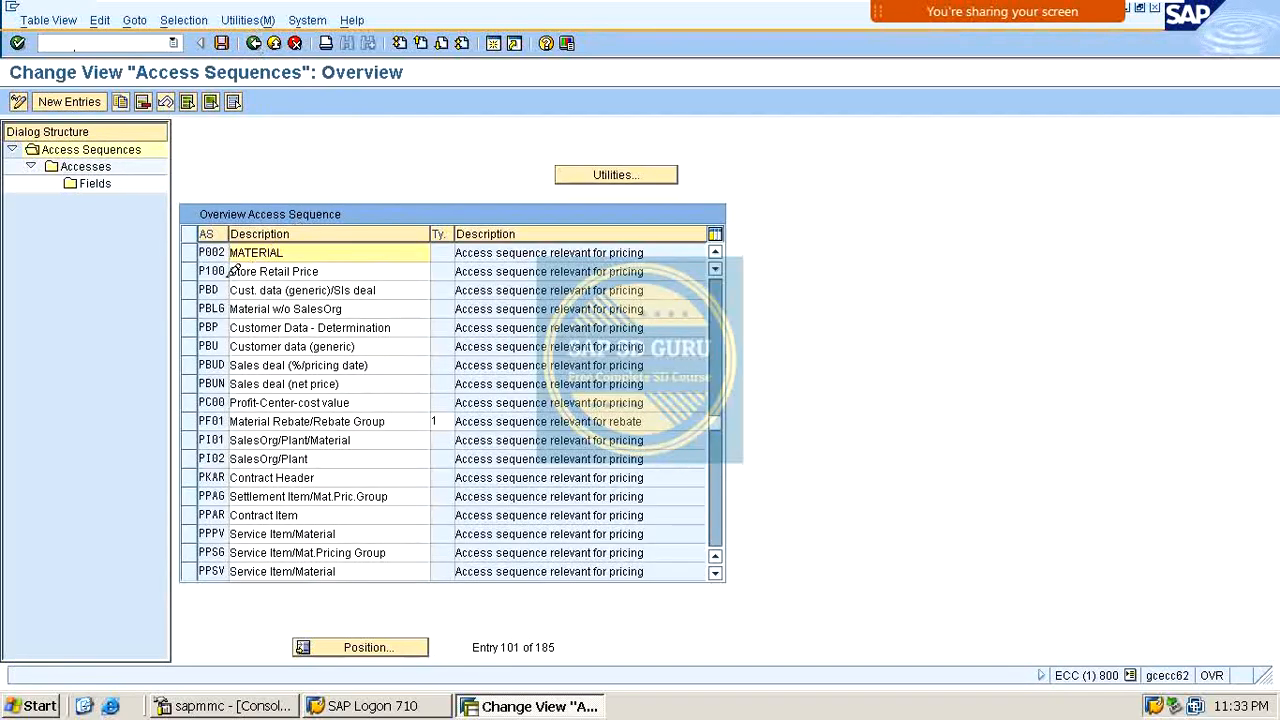
Add a new access sequence P003 with the description Price List, accepting the namespace warning, and select its row.
{"action": "scroll", "coordinate": [238, 284], "scroll_direction": "up", "scroll_amount": 2}
{"action": "scroll", "coordinate": [240, 284], "scroll_direction": "down", "scroll_amount": 2}
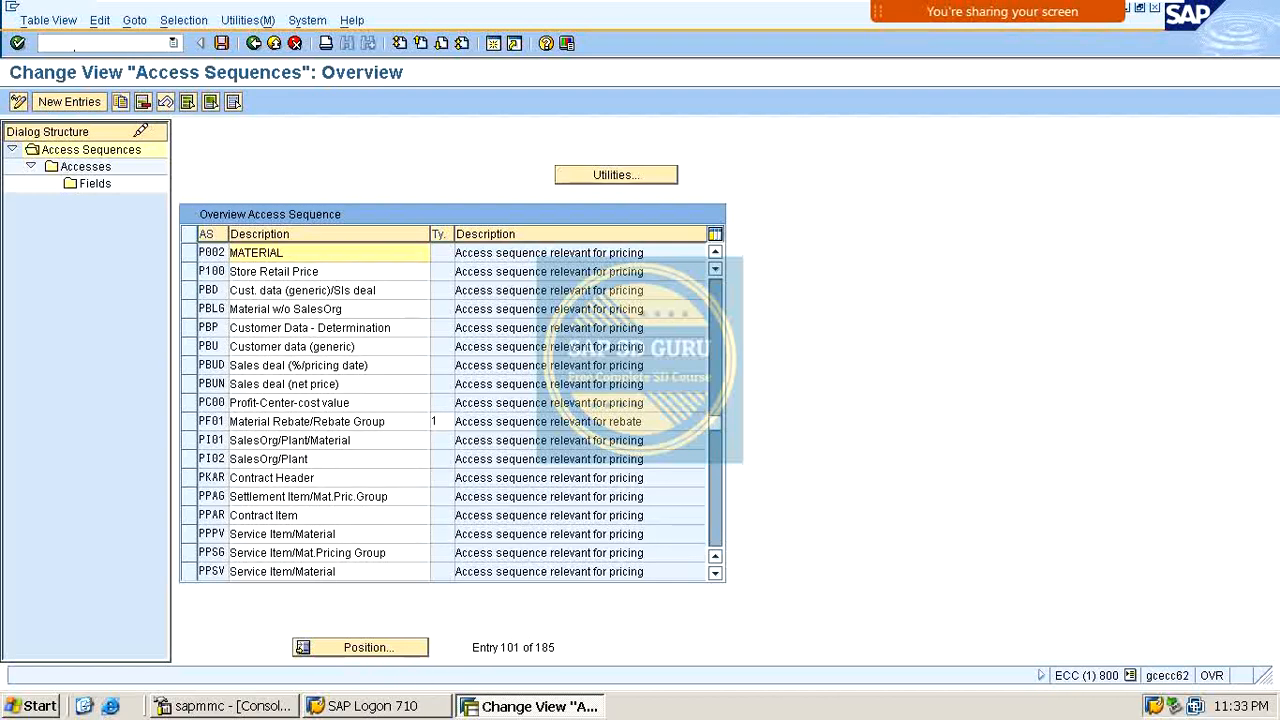
{"action": "left_click", "coordinate": [98, 100]}
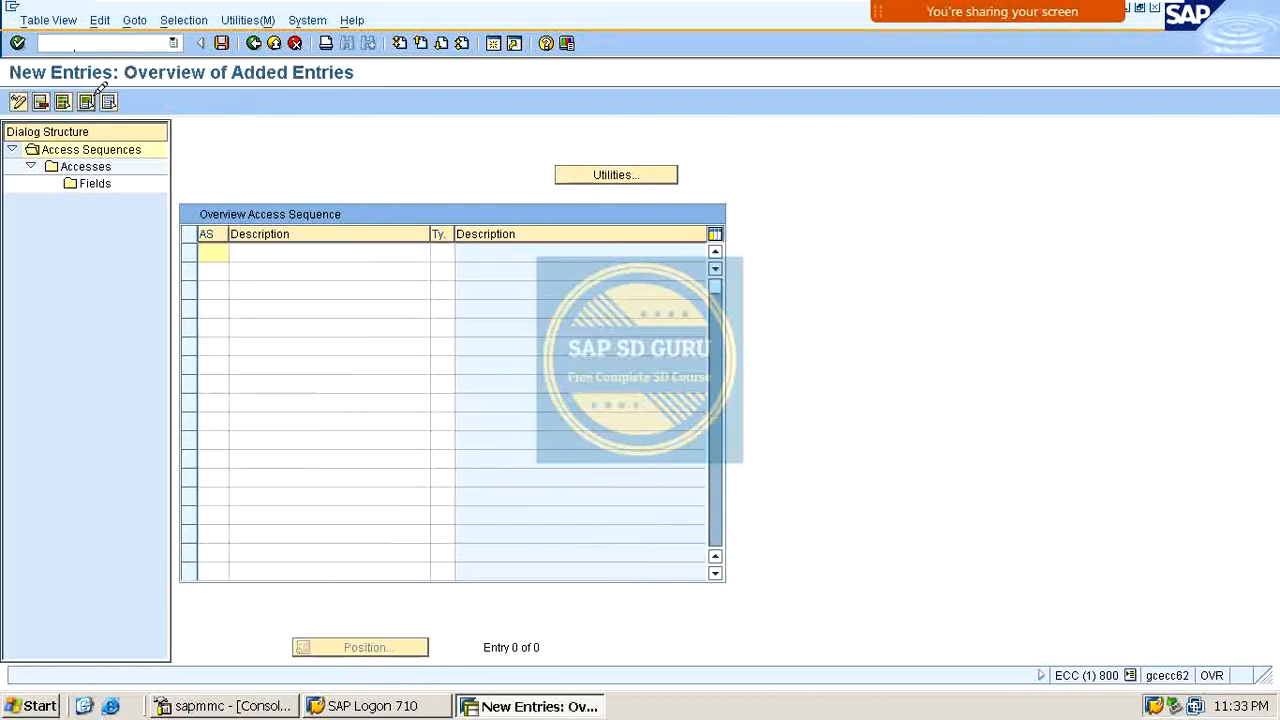
{"action": "type", "text": "p003"}
{"action": "key", "text": "Tab"}
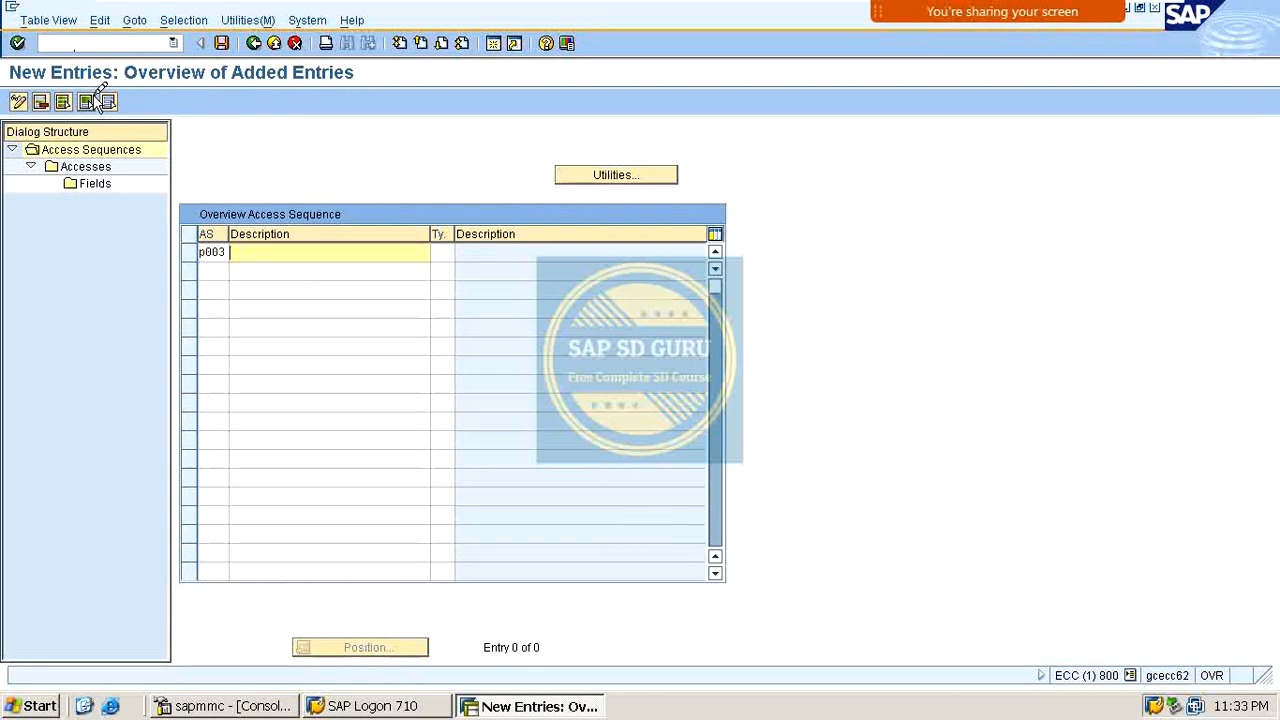
{"action": "type", "text": "Pric"}
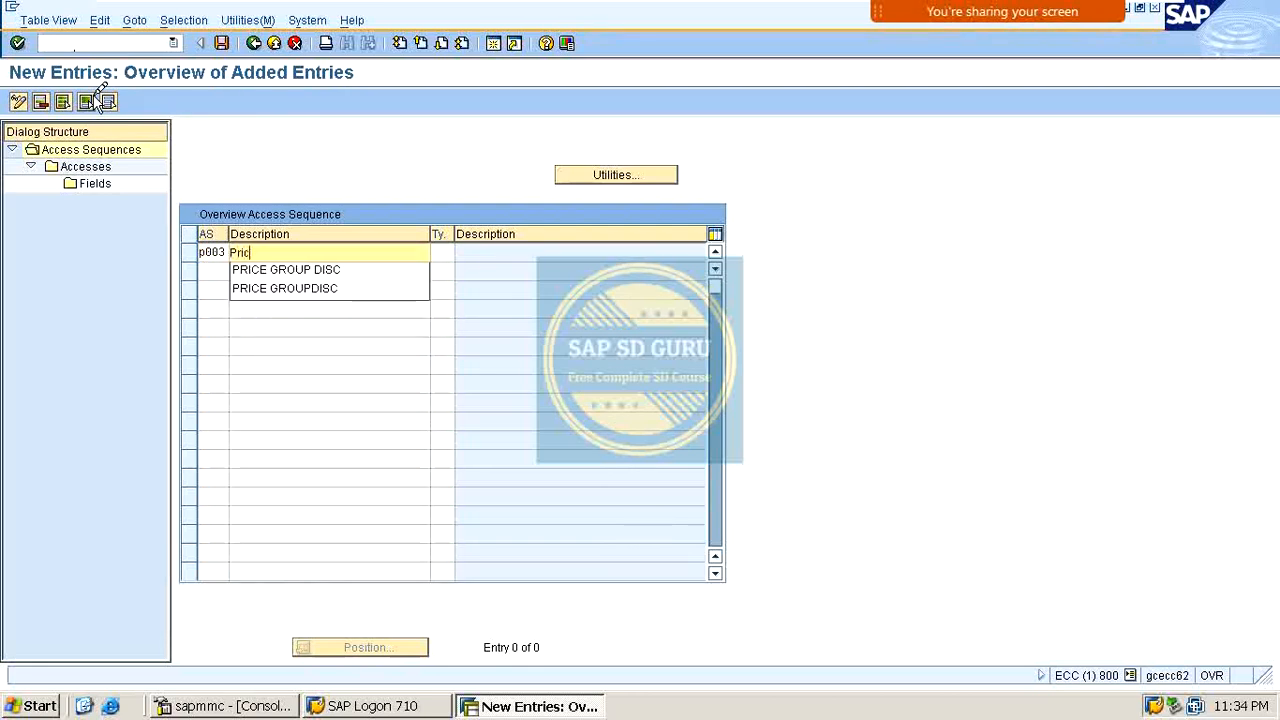
{"action": "type", "text": "e List"}
{"action": "key", "text": "Return"}
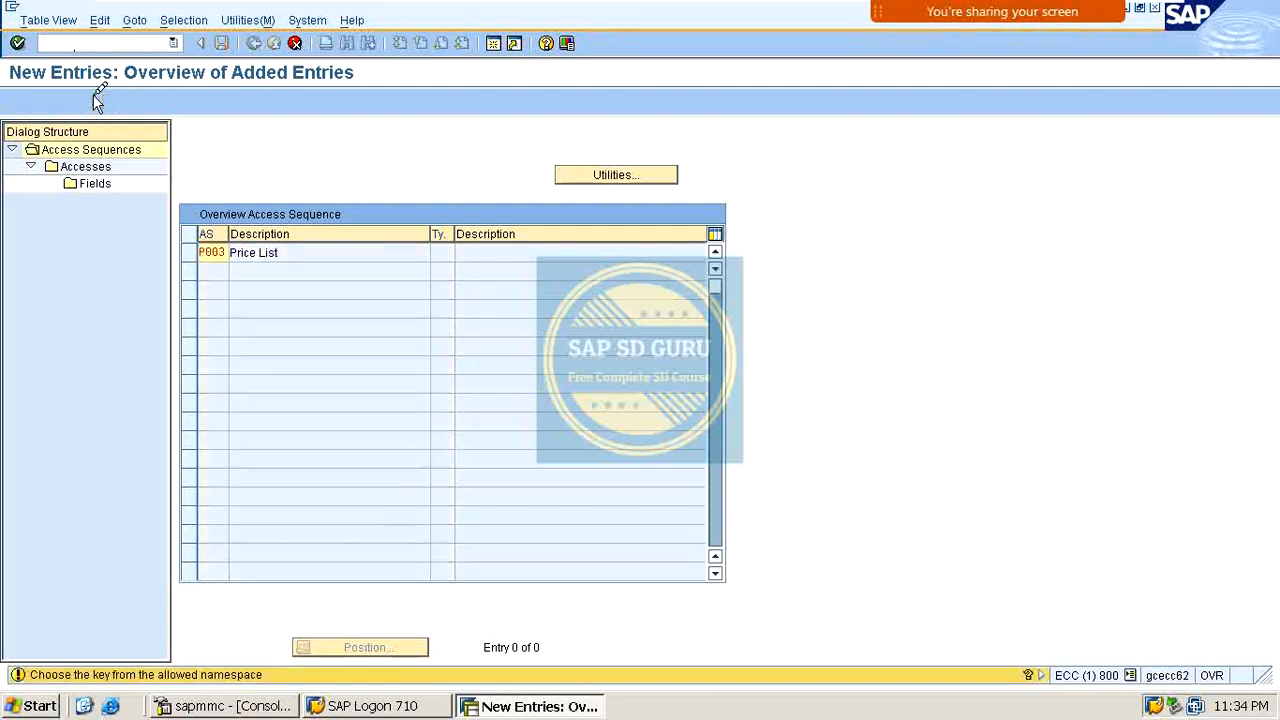
{"action": "key", "text": "Return"}
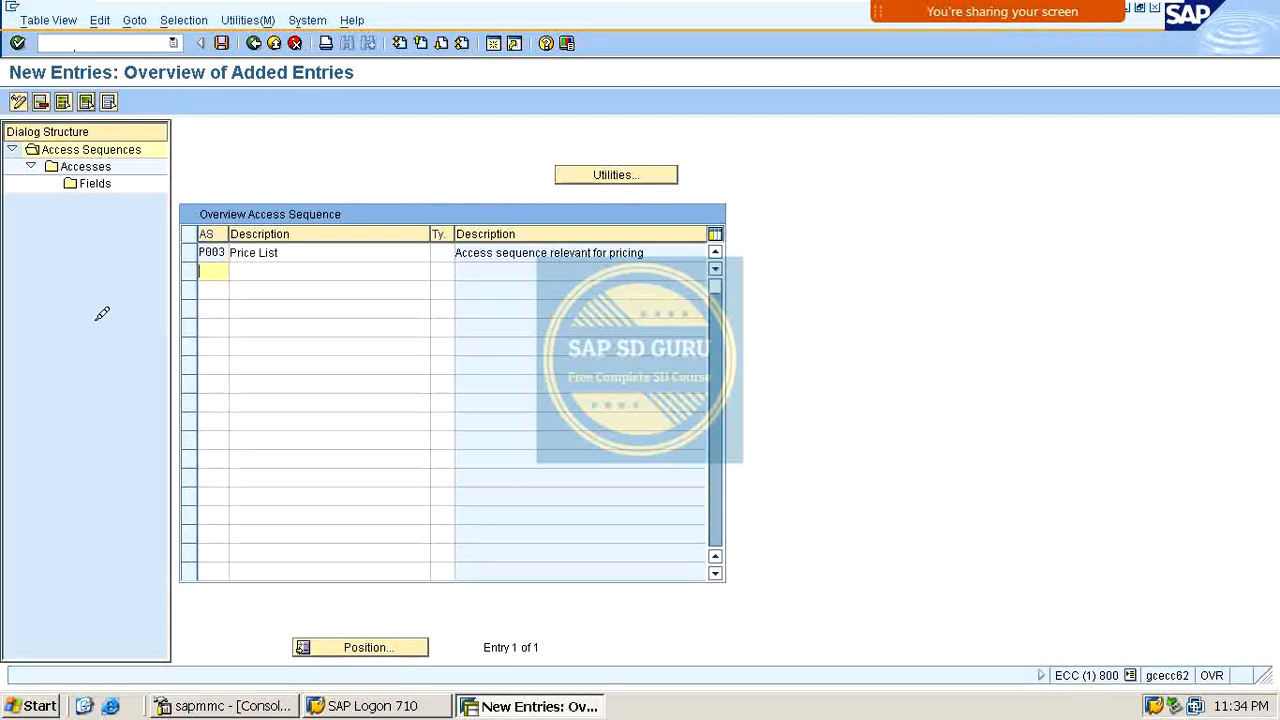
{"action": "left_click", "coordinate": [188, 252]}
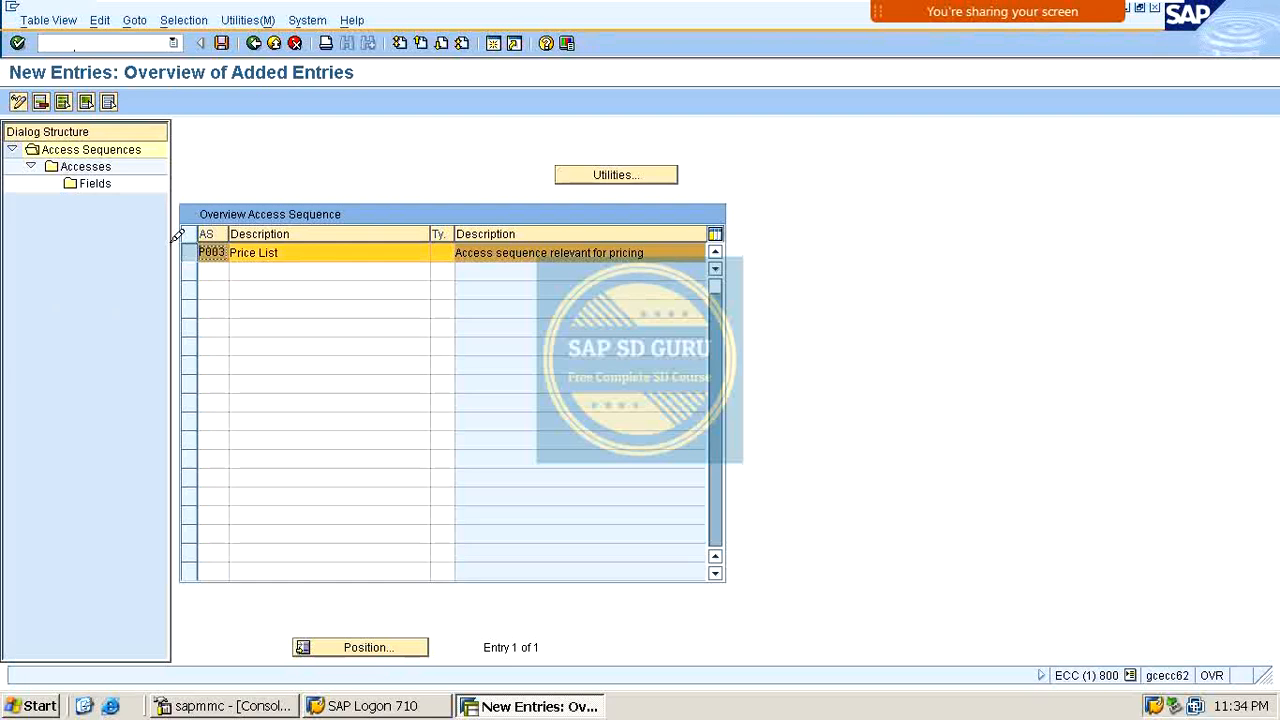
Open the accesses of access sequence P003 and add access number 10 with condition table 541.
{"action": "double_click", "coordinate": [88, 166]}
{"action": "left_click", "coordinate": [66, 101]}
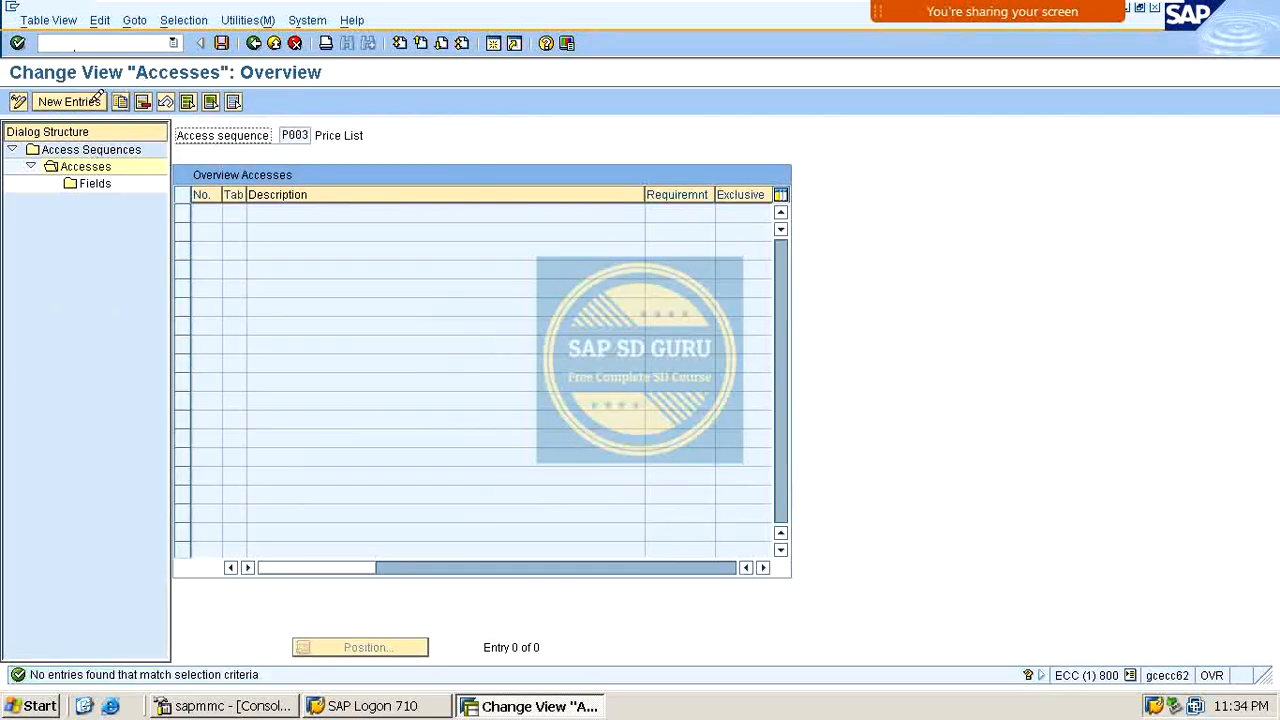
{"action": "type", "text": "10"}
{"action": "key", "text": "Tab"}
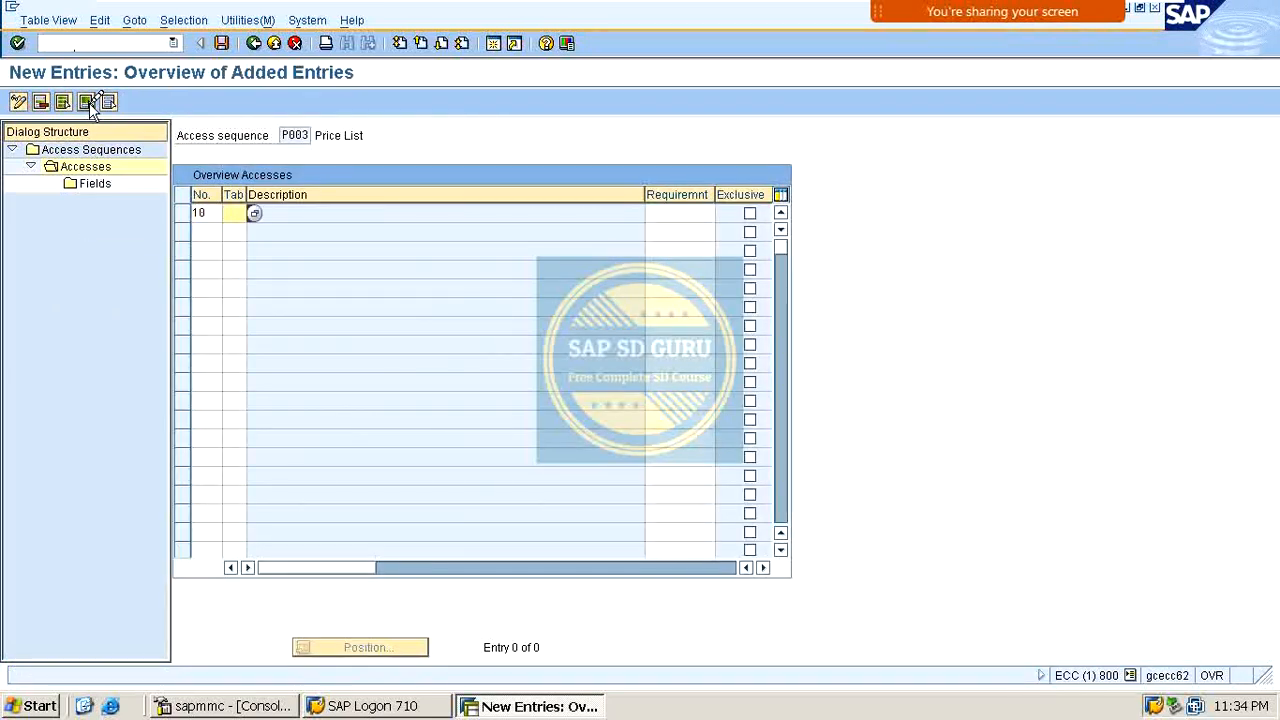
{"action": "key", "text": "BackSpace"}
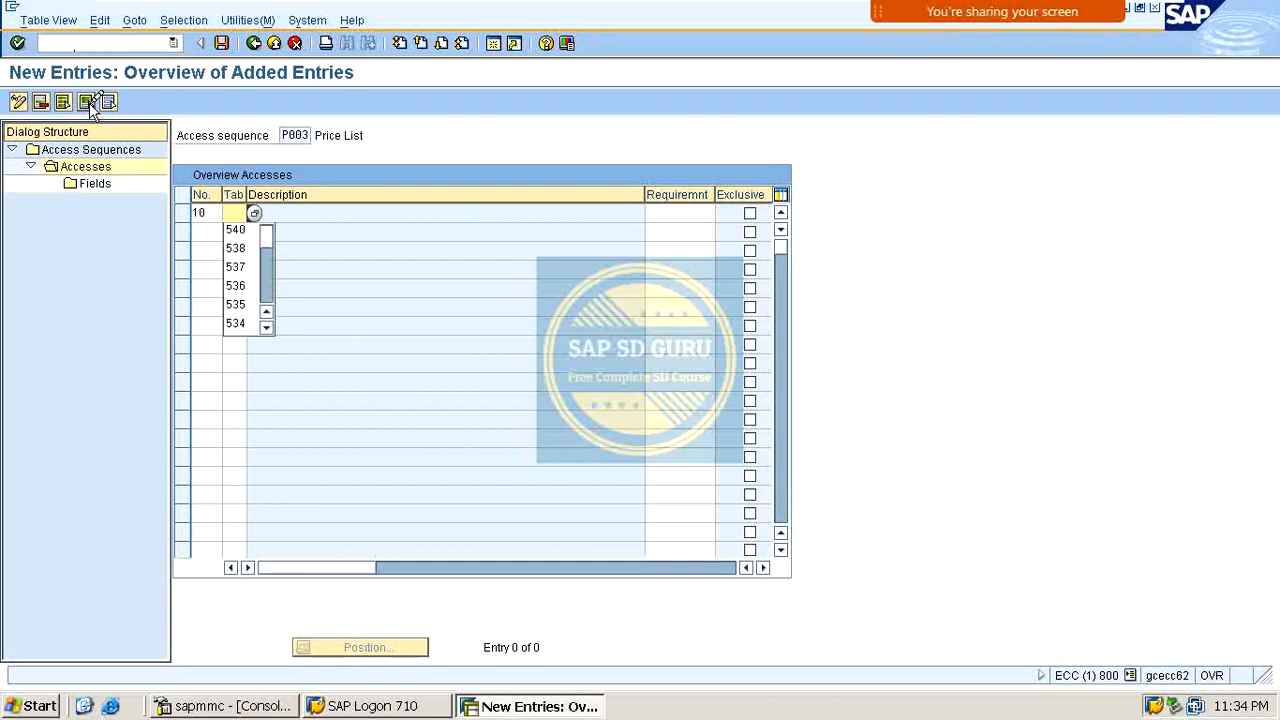
{"action": "key", "text": "Down"}
{"action": "key", "text": "Return"}
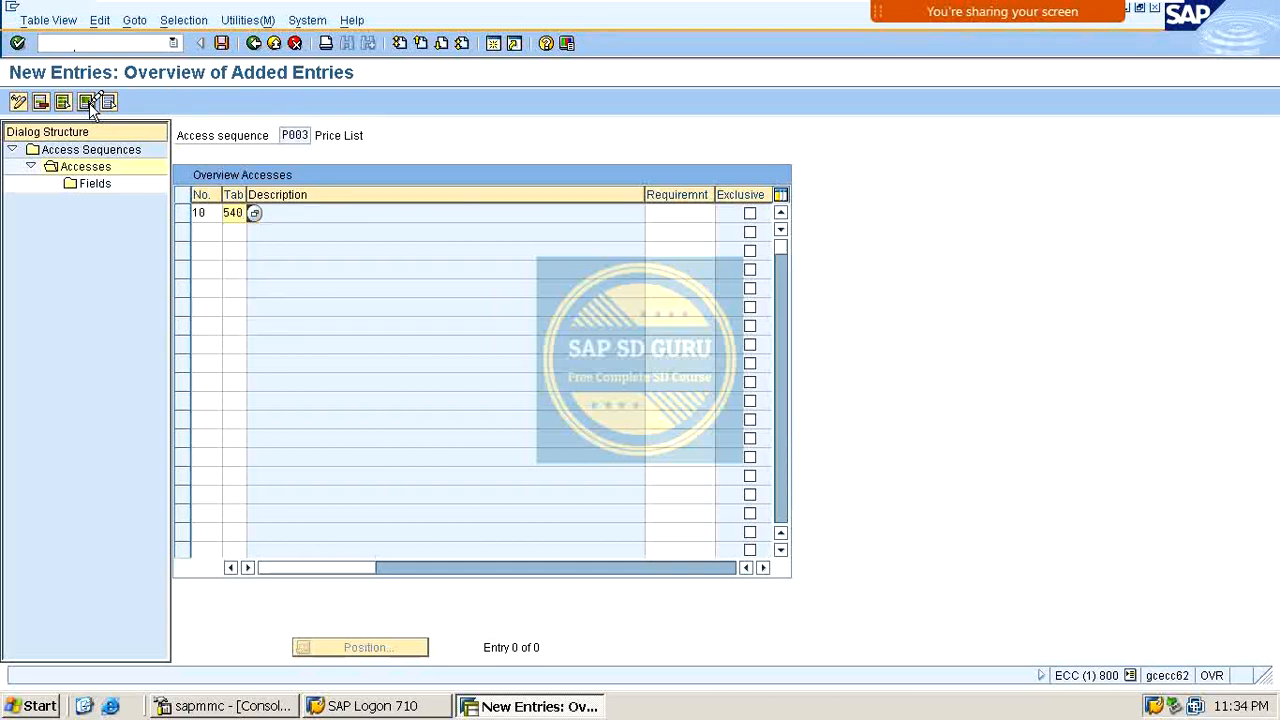
{"action": "key", "text": "BackSpace"}
{"action": "type", "text": "1"}
{"action": "key", "text": "Return"}
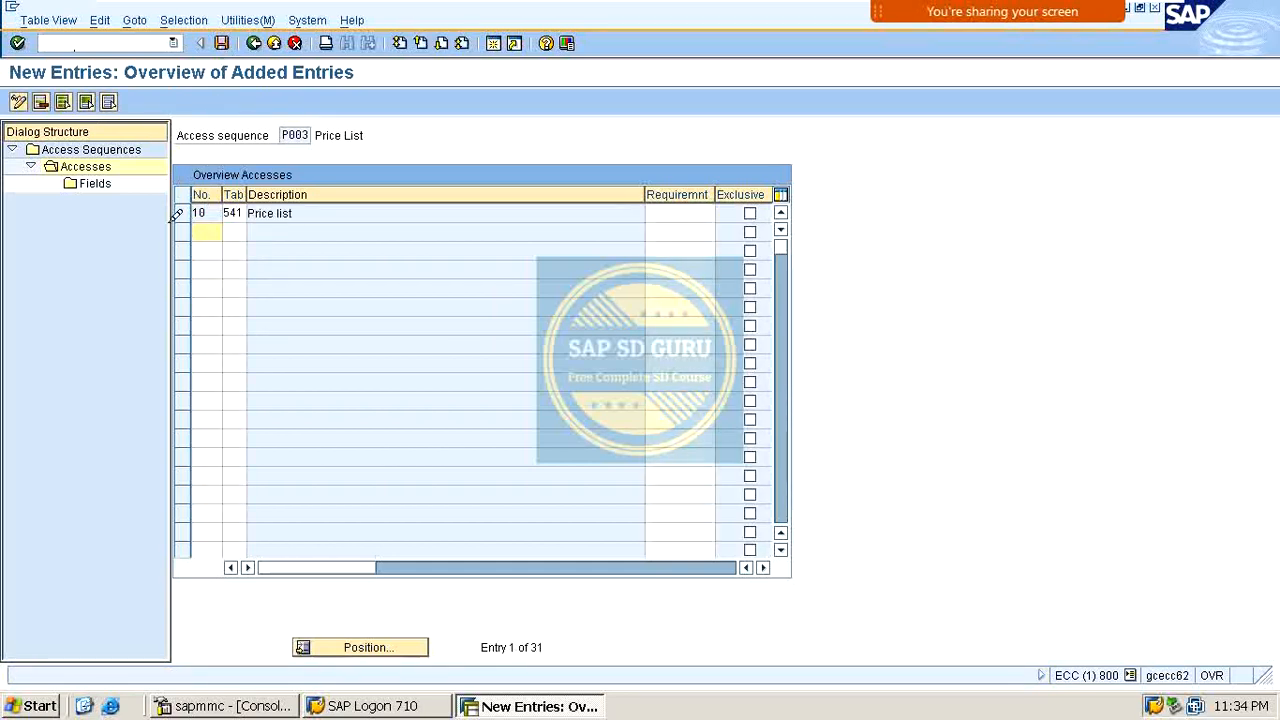
Open the fields of access 10 in P003 for the field assignment, save, and return to the access sequences overview.
{"action": "left_click", "coordinate": [180, 213]}
{"action": "double_click", "coordinate": [92, 182]}
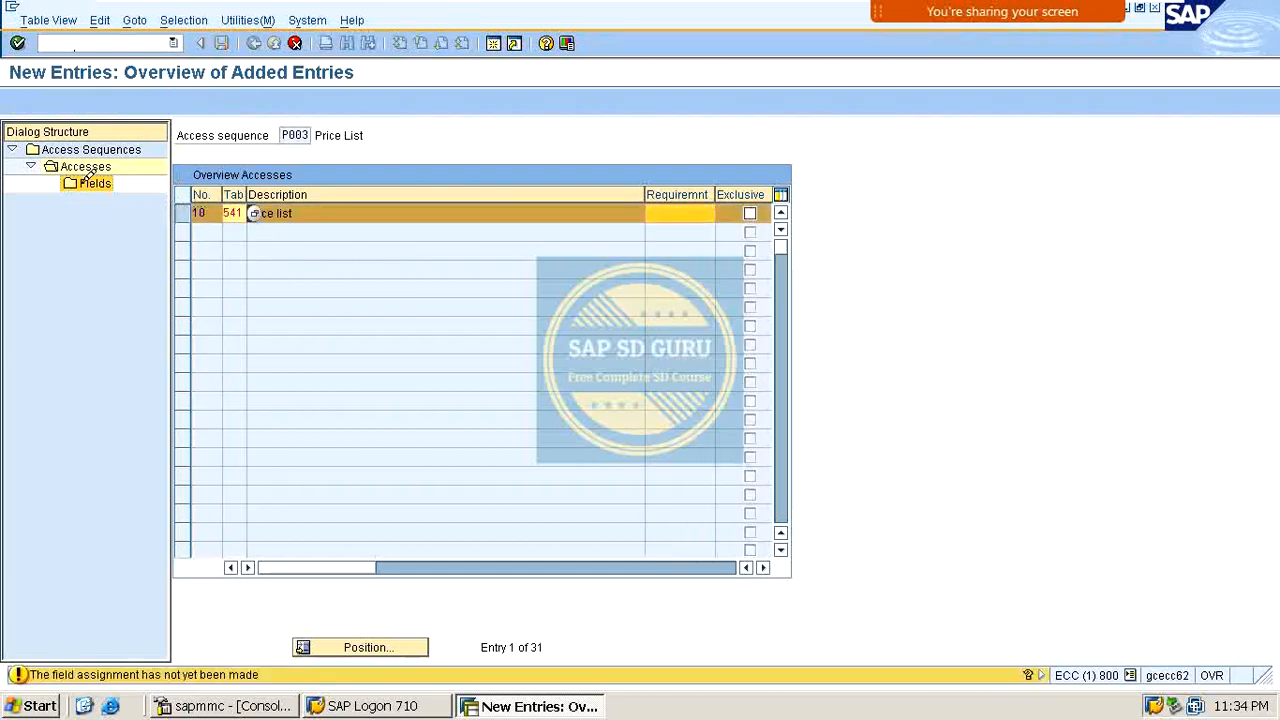
{"action": "double_click", "coordinate": [92, 183]}
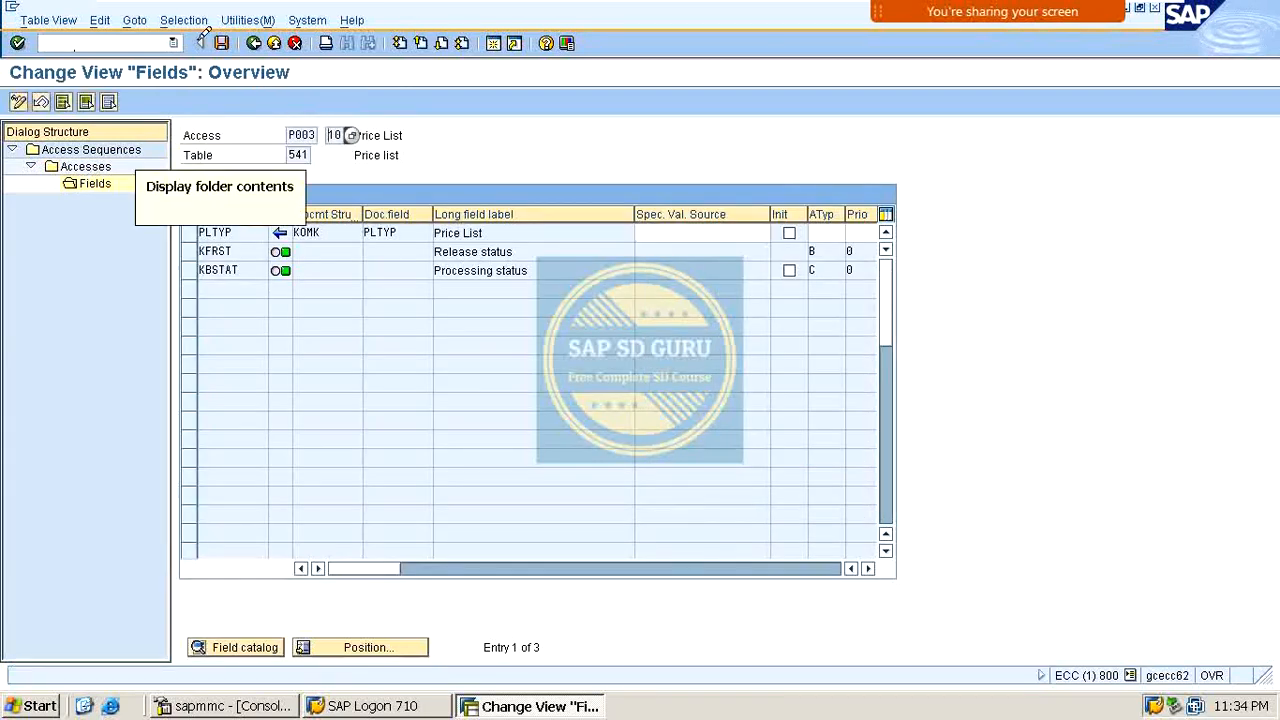
{"action": "left_click", "coordinate": [254, 42]}
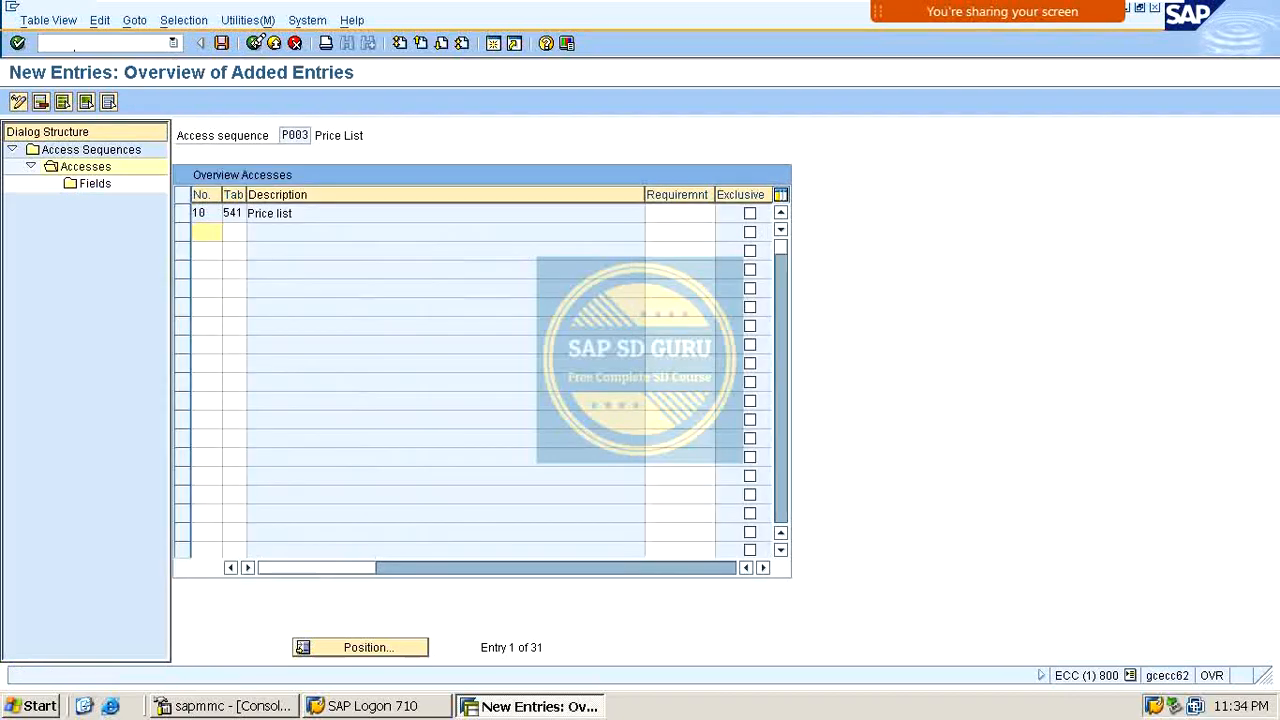
{"action": "left_click", "coordinate": [254, 42]}
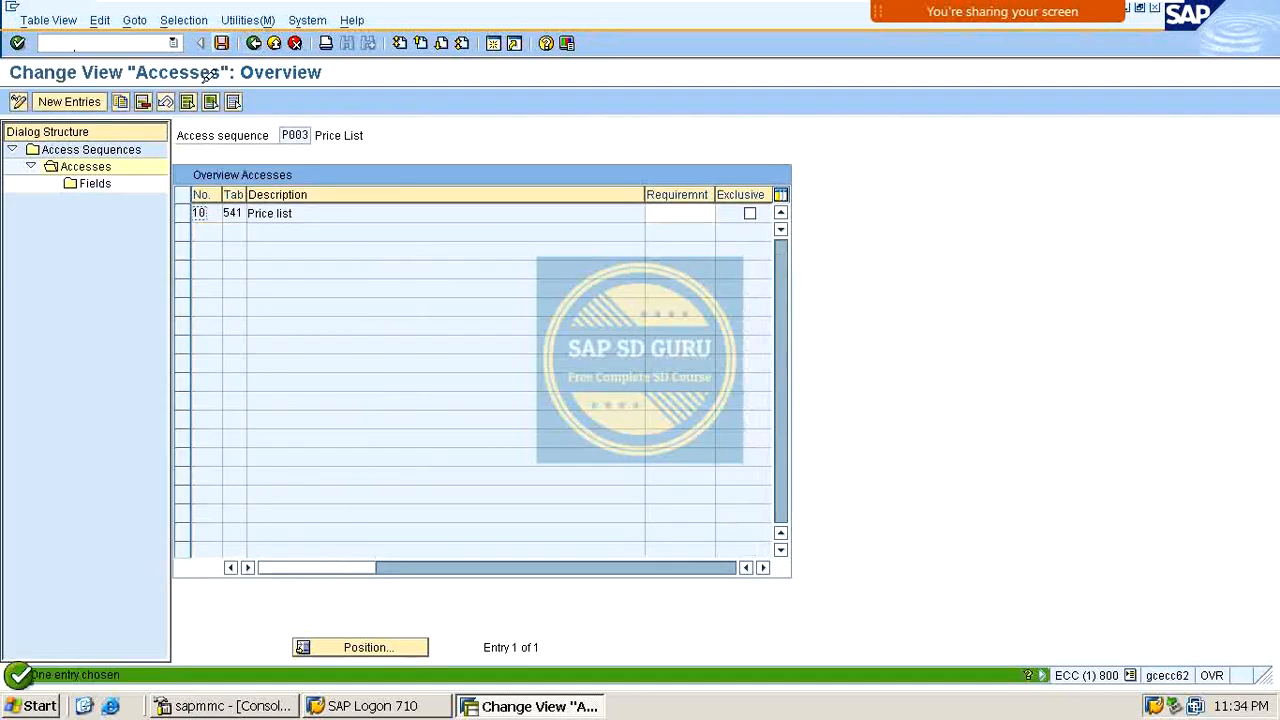
{"action": "left_click", "coordinate": [254, 42]}
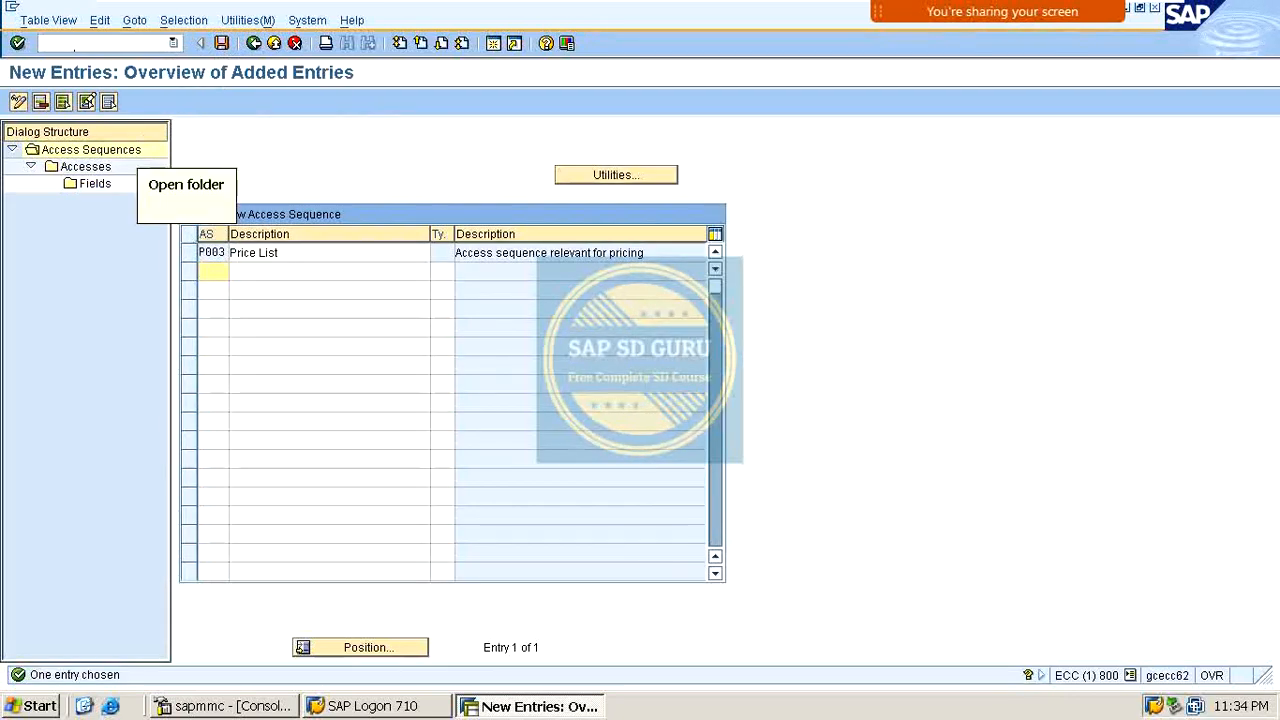
{"action": "left_click", "coordinate": [254, 42]}
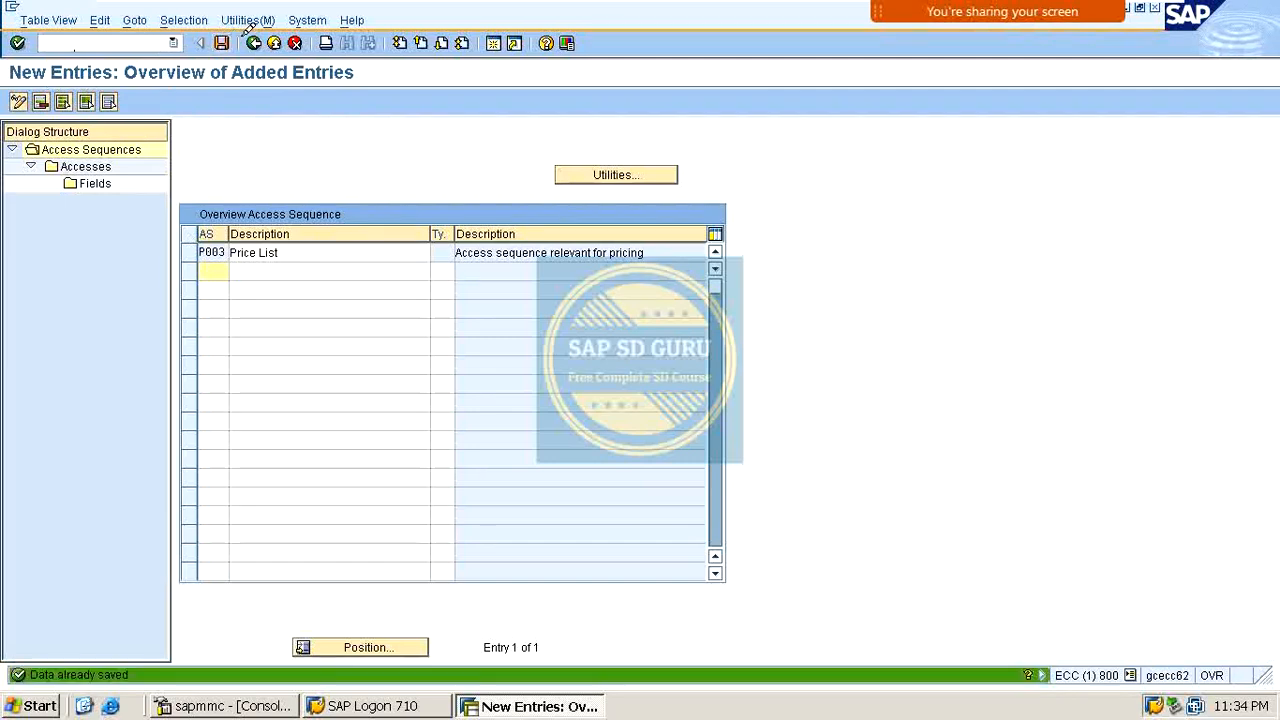
Add a new access sequence P004 with the description DISTRIBUTION CHANNEL, accepting the namespace warning.
{"action": "left_click", "coordinate": [72, 101]}
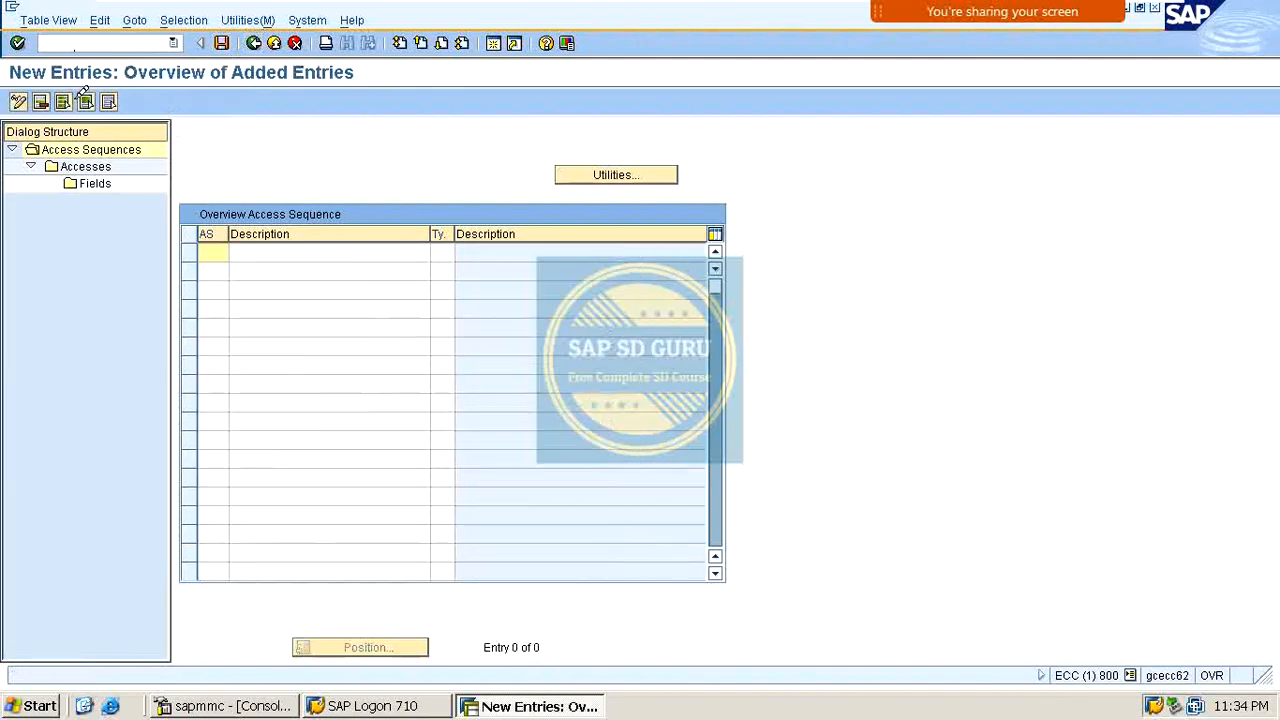
{"action": "type", "text": "5"}
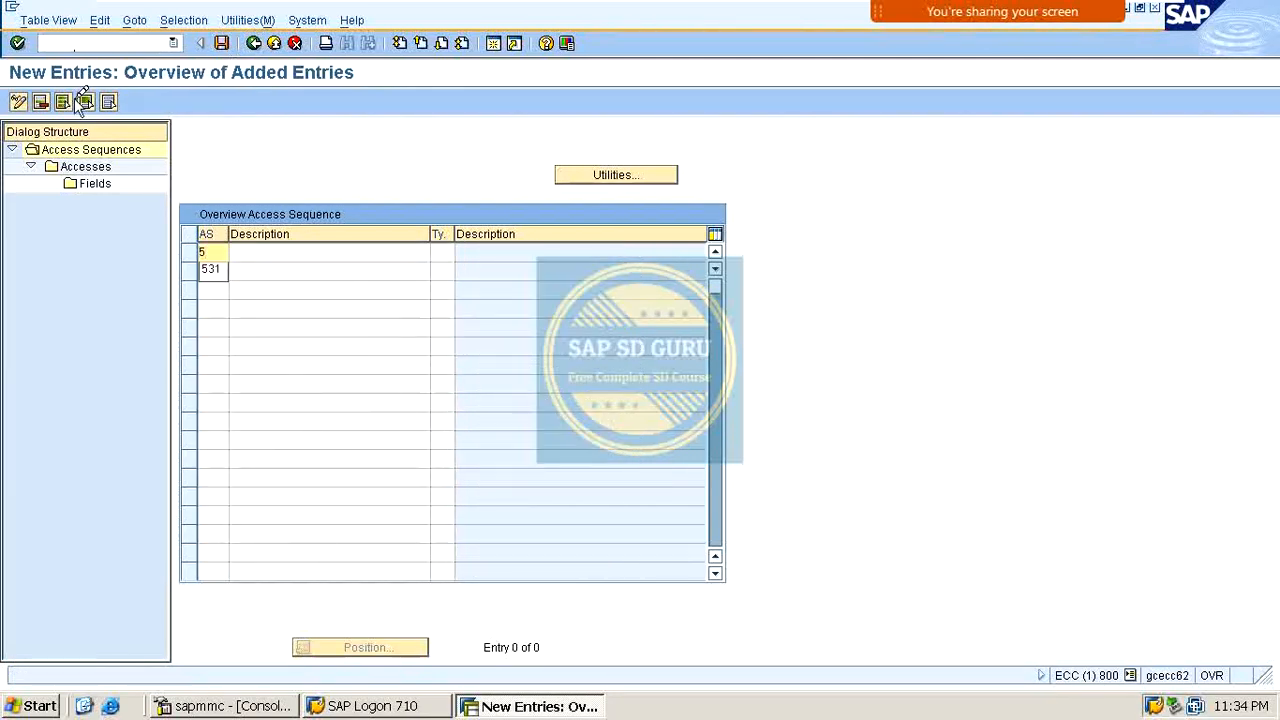
{"action": "key", "text": "BackSpace"}
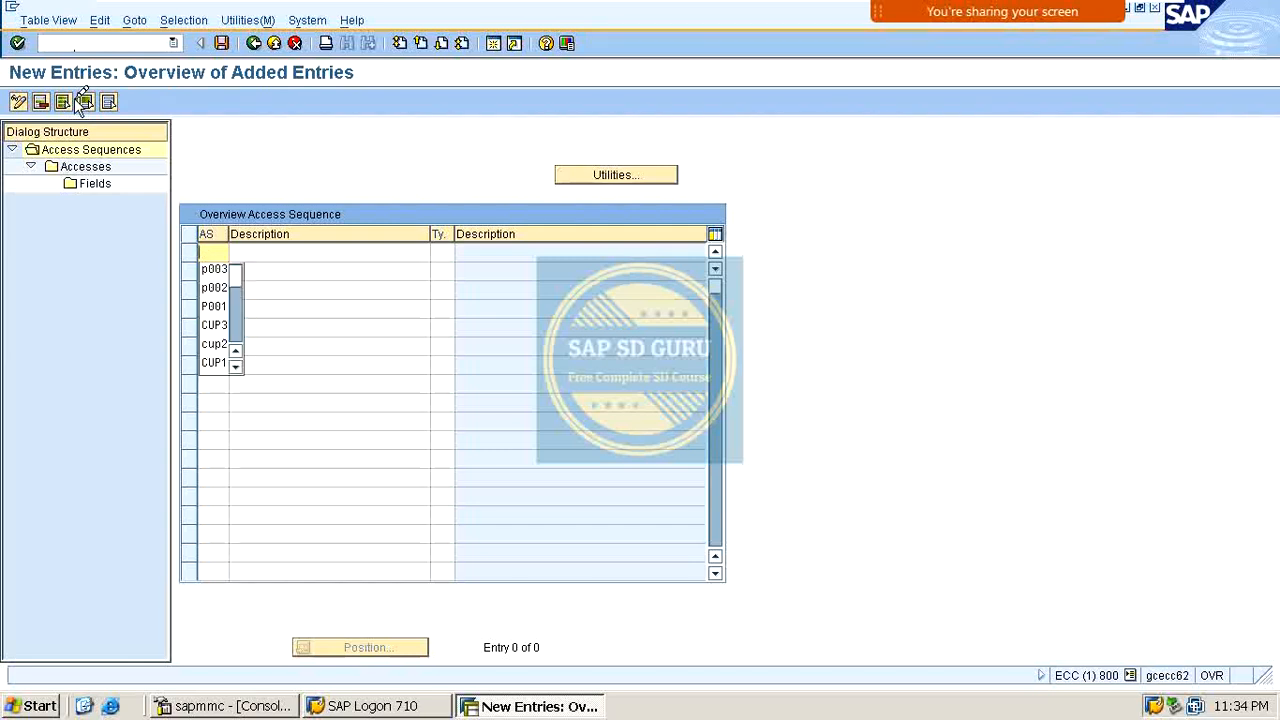
{"action": "type", "text": "p"}
{"action": "key", "text": "BackSpace"}
{"action": "type", "text": "P"}
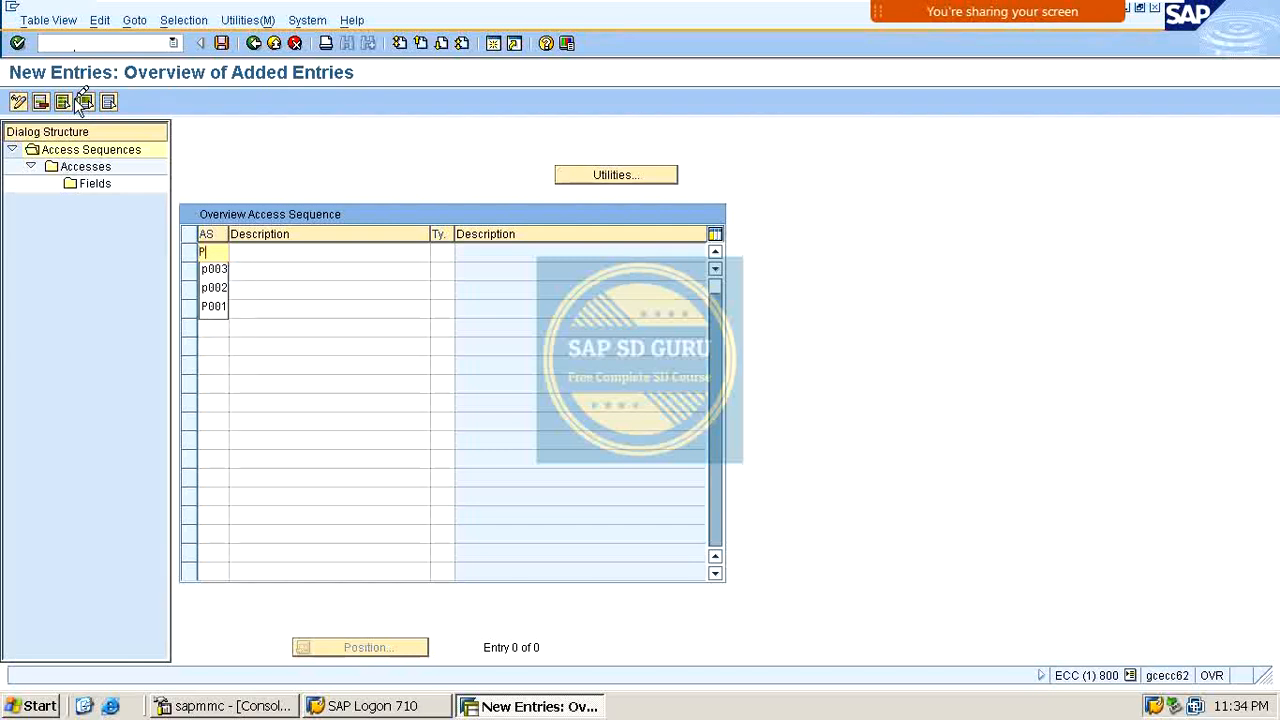
{"action": "type", "text": "004"}
{"action": "key", "text": "Return"}
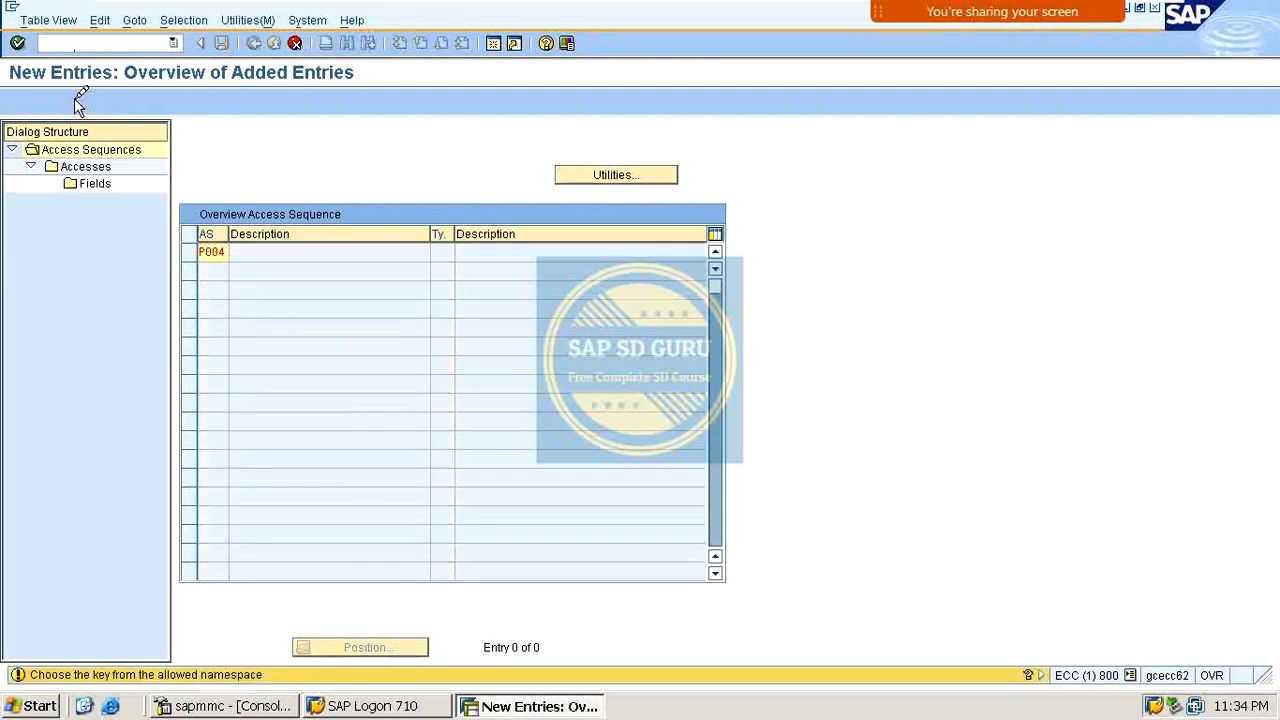
{"action": "key", "text": "Return"}
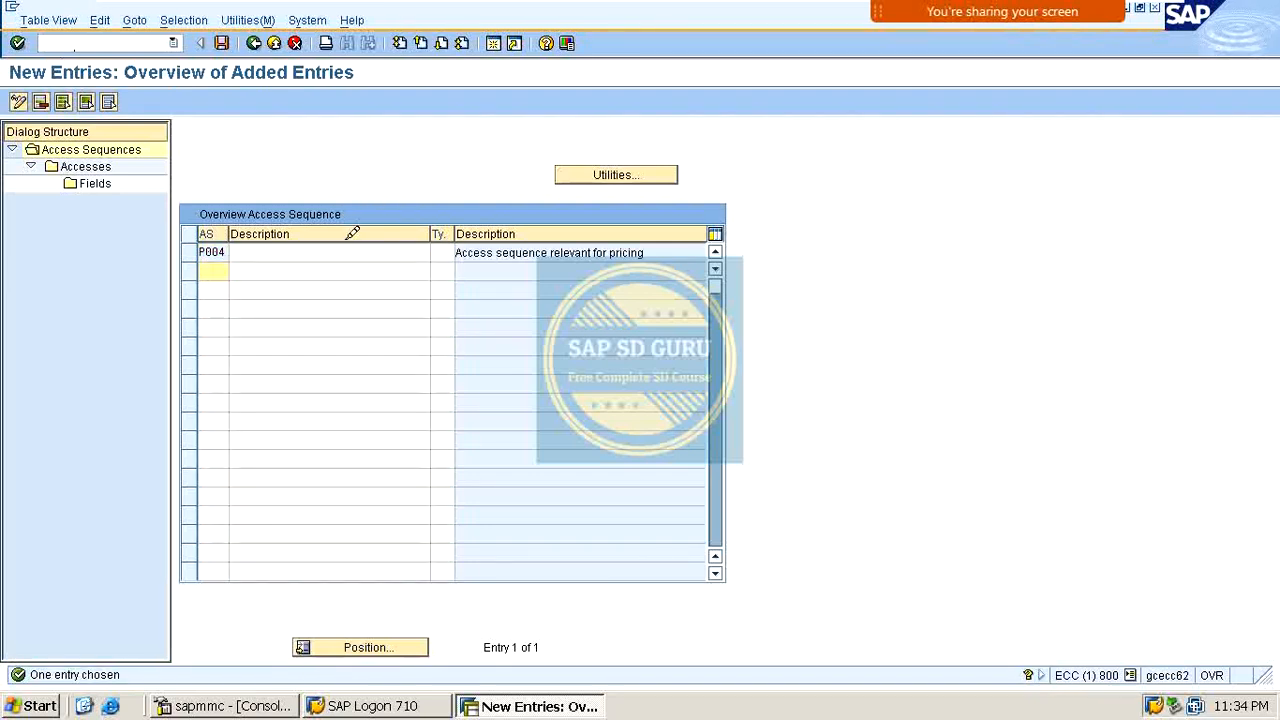
{"action": "left_click", "coordinate": [344, 245]}
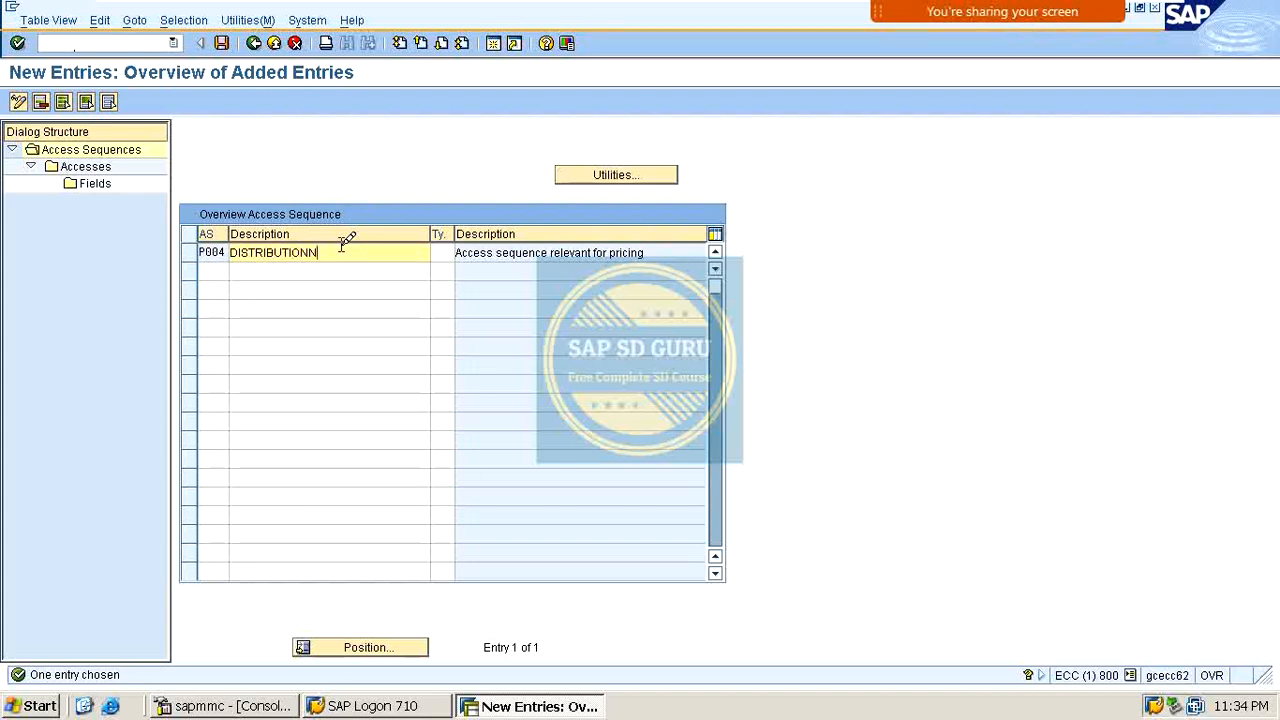
{"action": "type", "text": "DISTRIBUTION CHANNERL"}
{"action": "key", "text": "Return"}
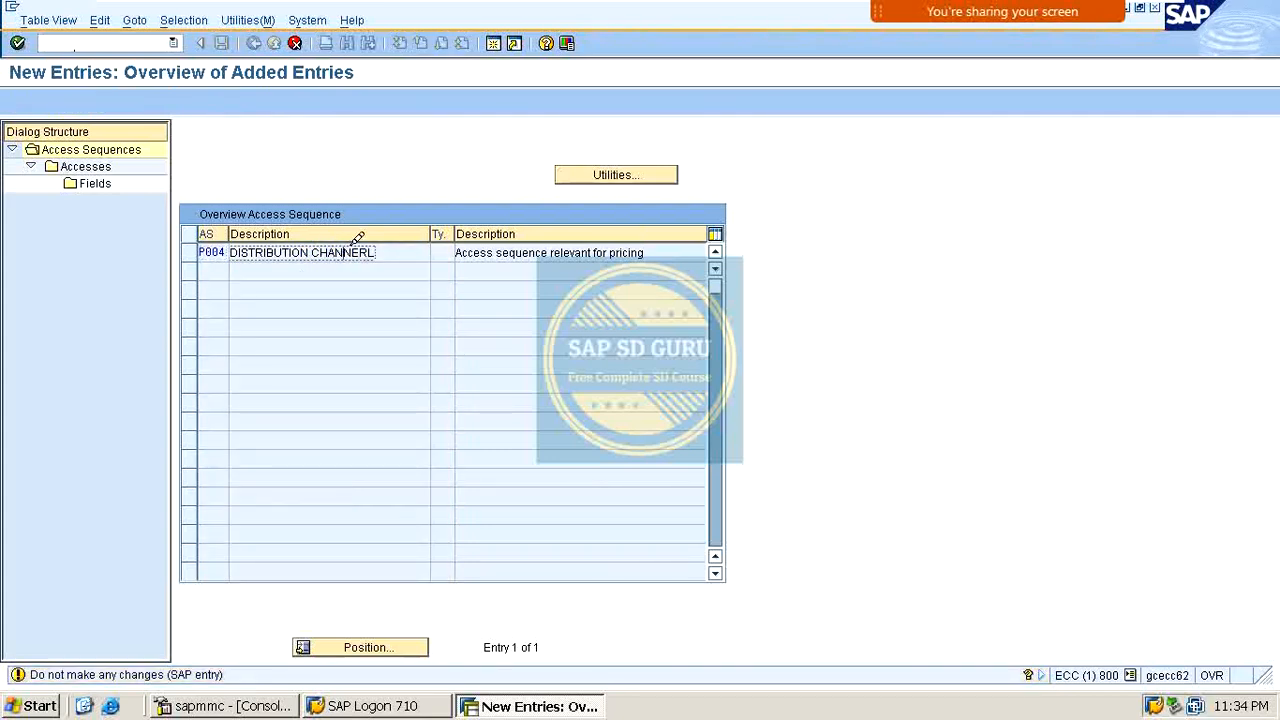
{"action": "left_click", "coordinate": [362, 252]}
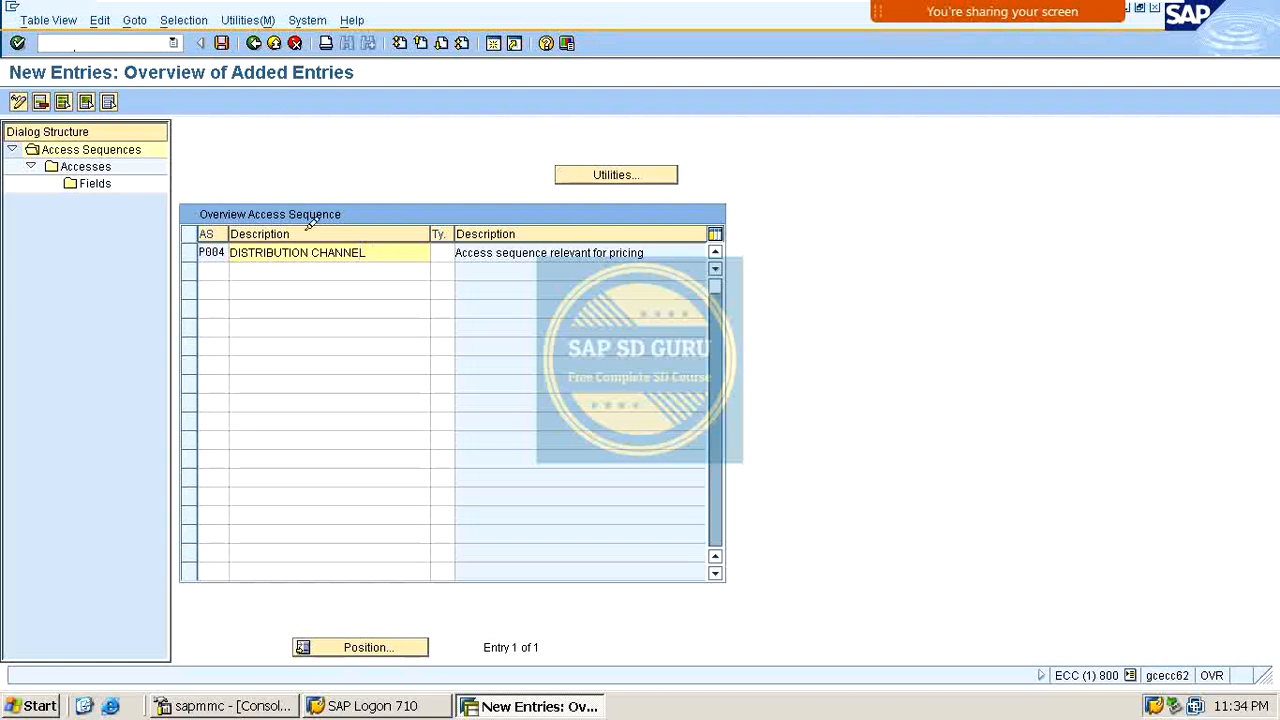
Open the accesses of access sequence P004 and add access number 10 with condition table 542.
{"action": "left_click", "coordinate": [188, 252]}
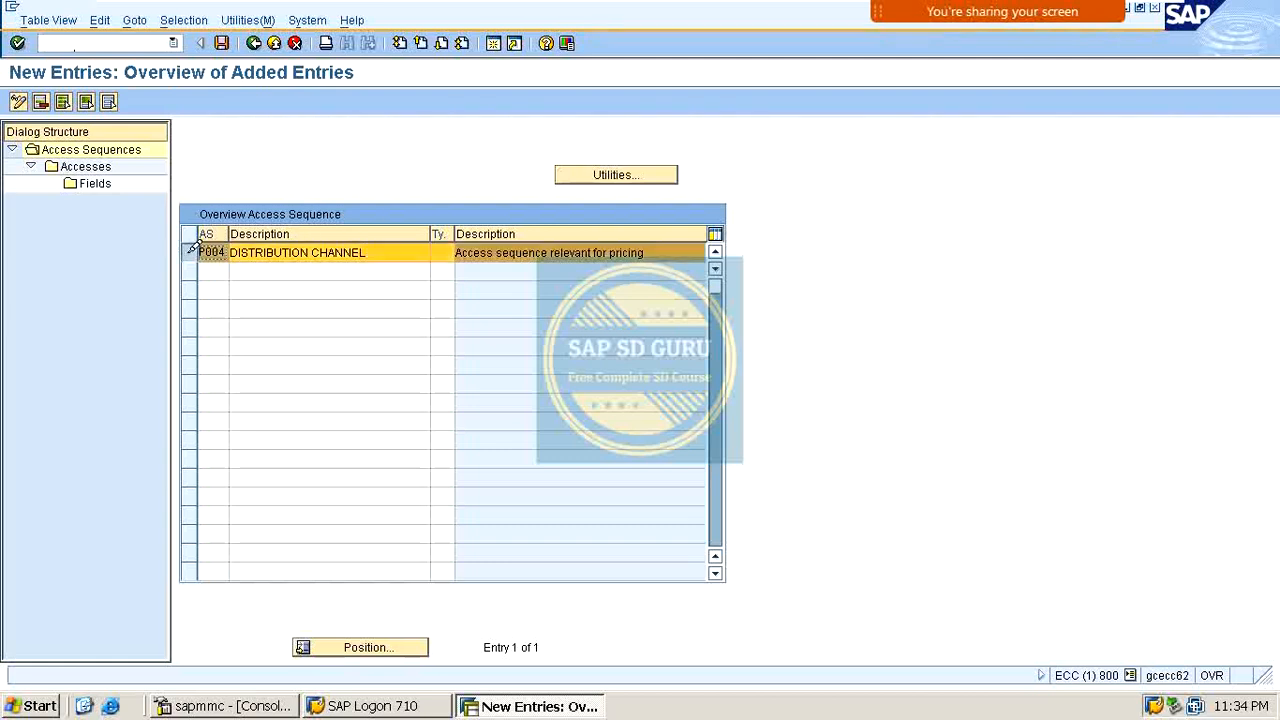
{"action": "double_click", "coordinate": [85, 166]}
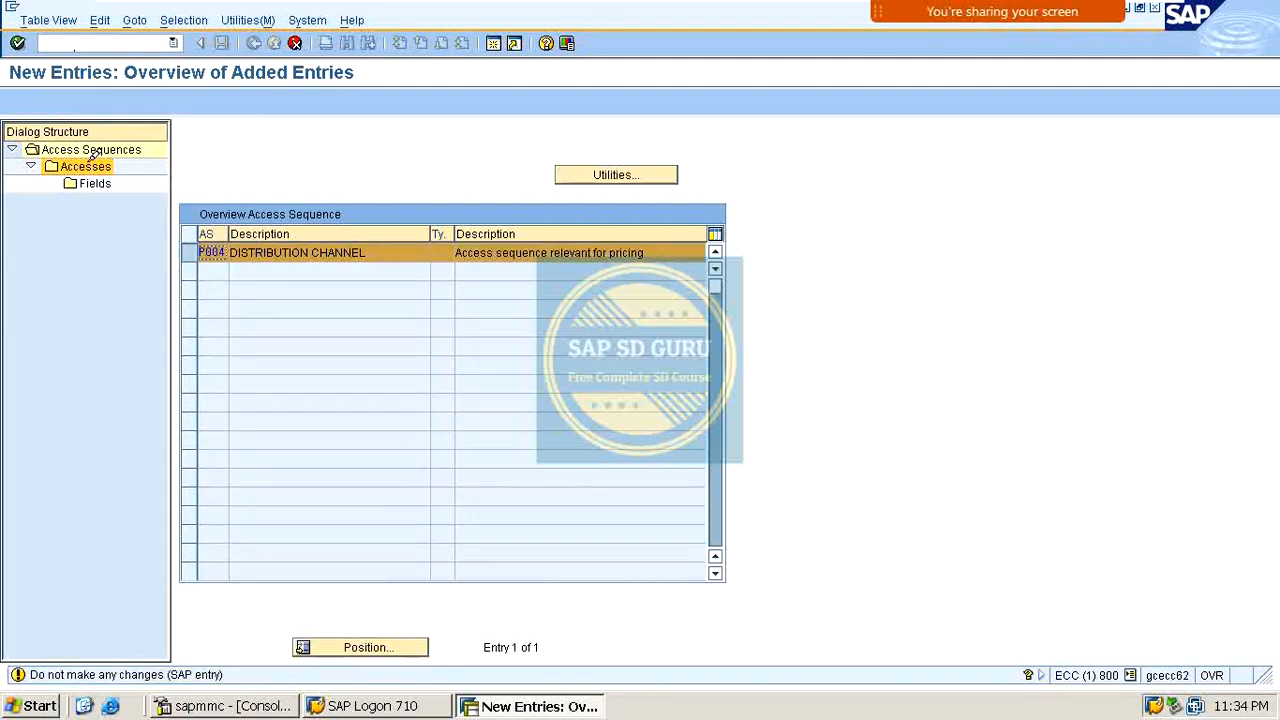
{"action": "left_click", "coordinate": [63, 101]}
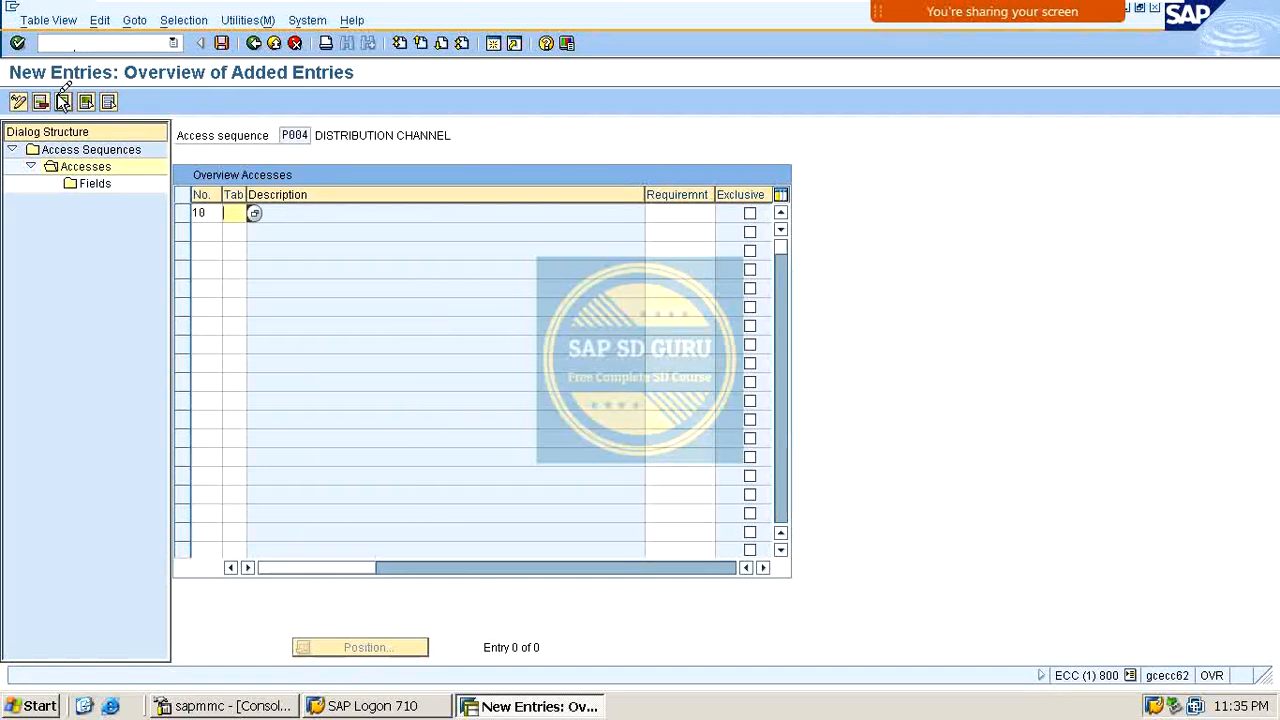
{"action": "type", "text": "542"}
{"action": "key", "text": "Return"}
{"action": "key", "text": "Return"}
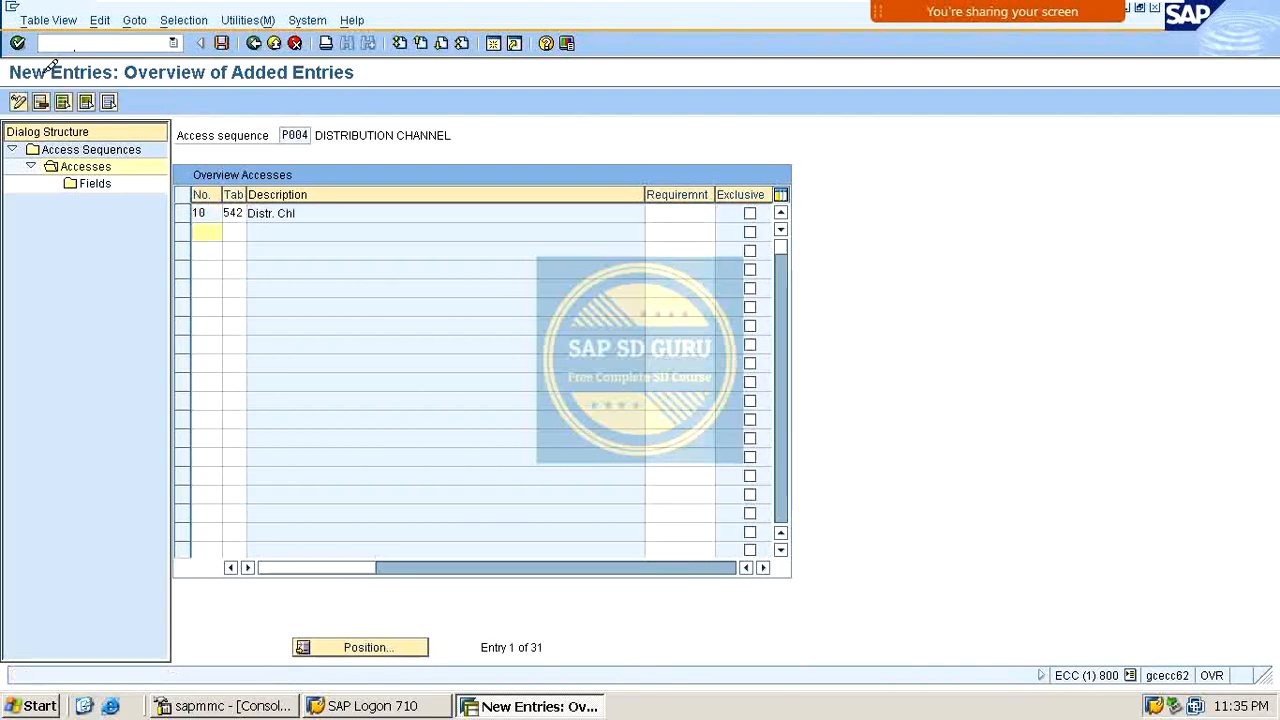
Open the fields of access 10 in P004 for the field assignment, save, and return to the full access sequence list.
{"action": "left_click", "coordinate": [184, 212]}
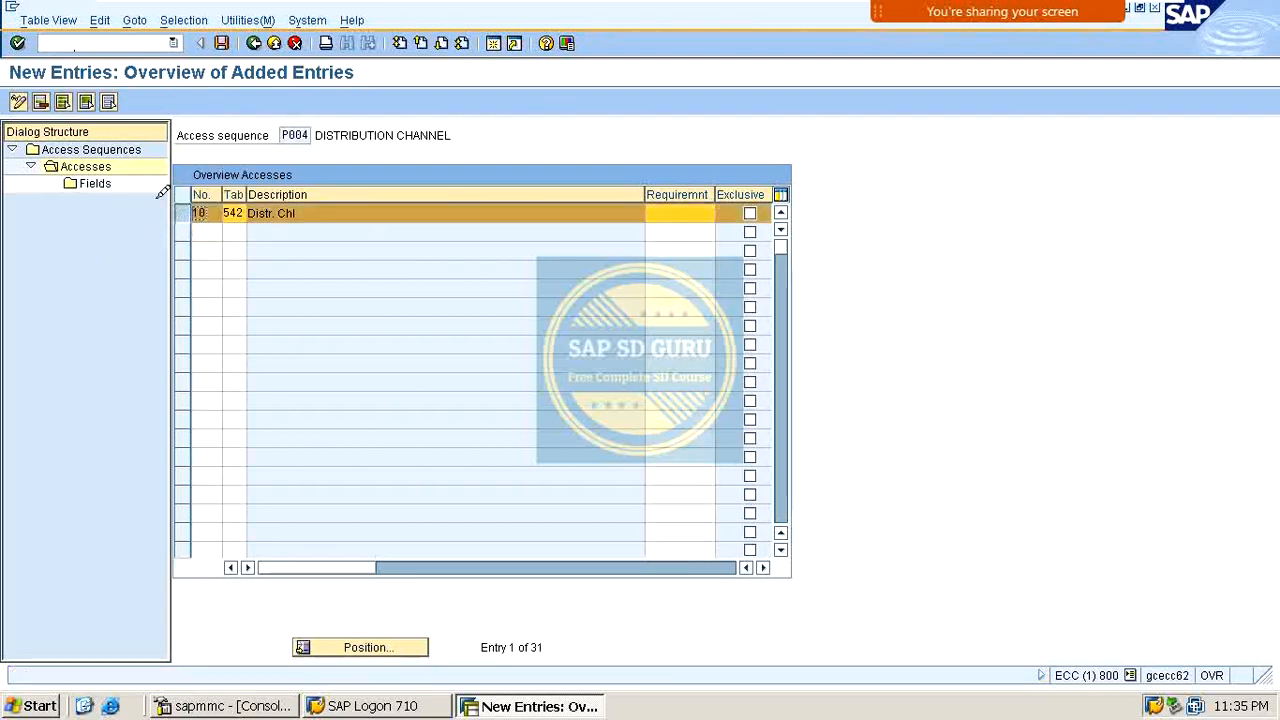
{"action": "left_click", "coordinate": [88, 180]}
{"action": "left_click", "coordinate": [88, 180]}
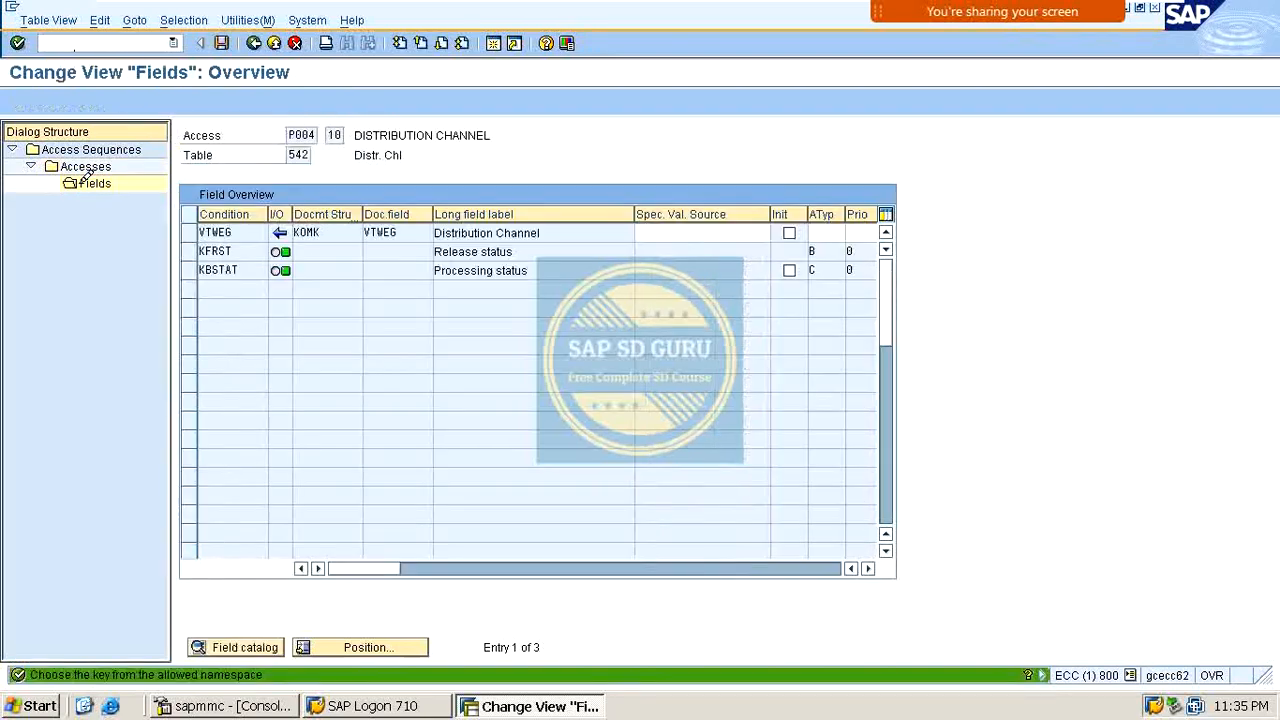
{"action": "left_click", "coordinate": [223, 42]}
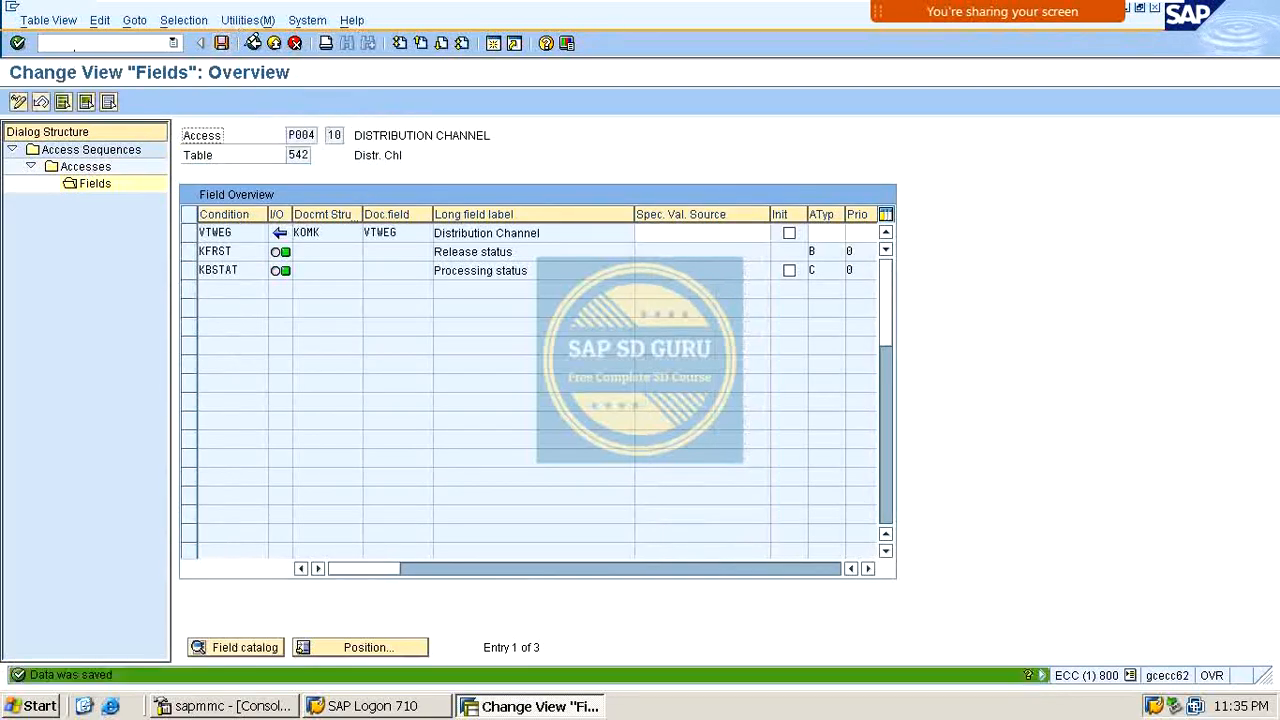
{"action": "key", "text": "F3"}
{"action": "left_click", "coordinate": [221, 43]}
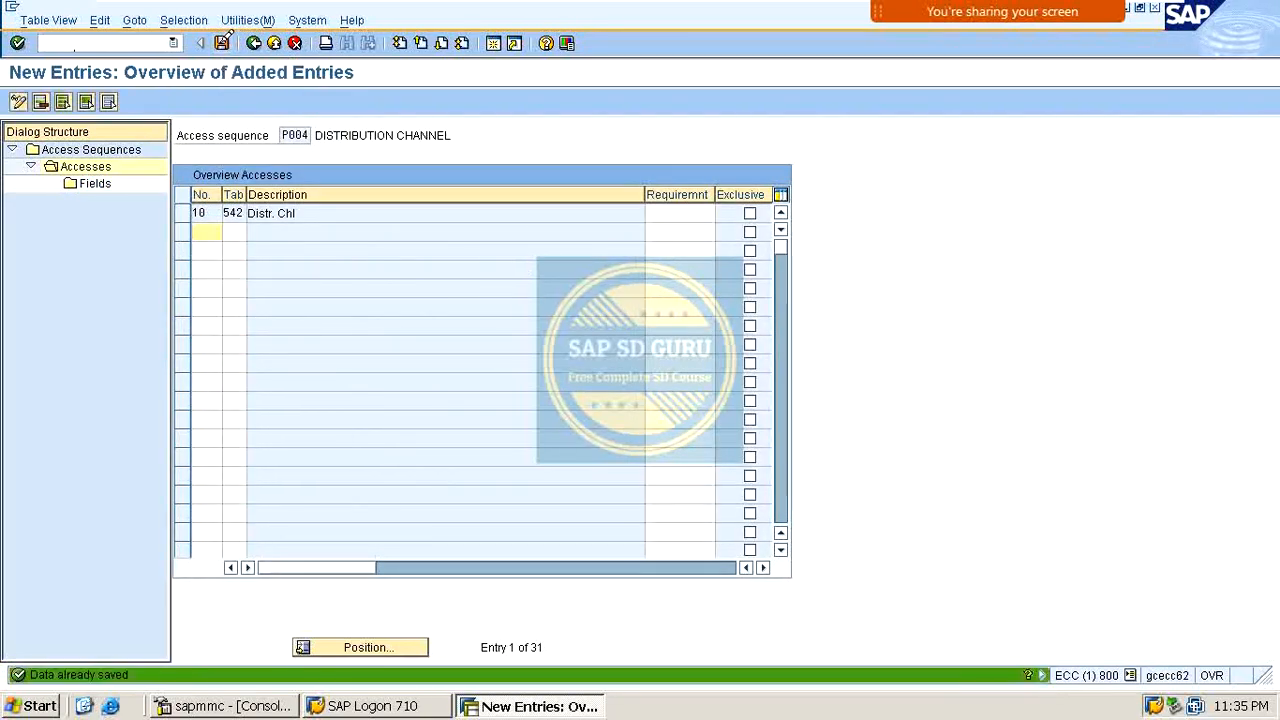
{"action": "left_click", "coordinate": [255, 38]}
{"action": "left_click", "coordinate": [254, 42]}
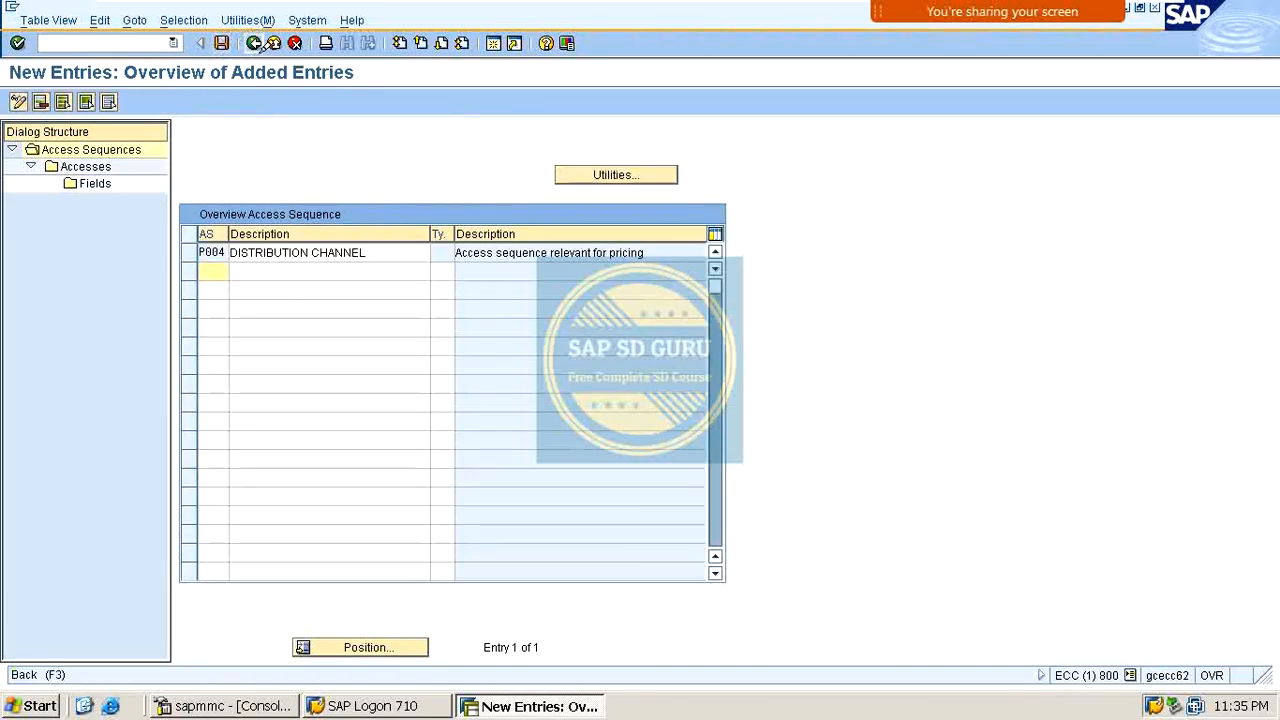
{"action": "left_click", "coordinate": [254, 42]}
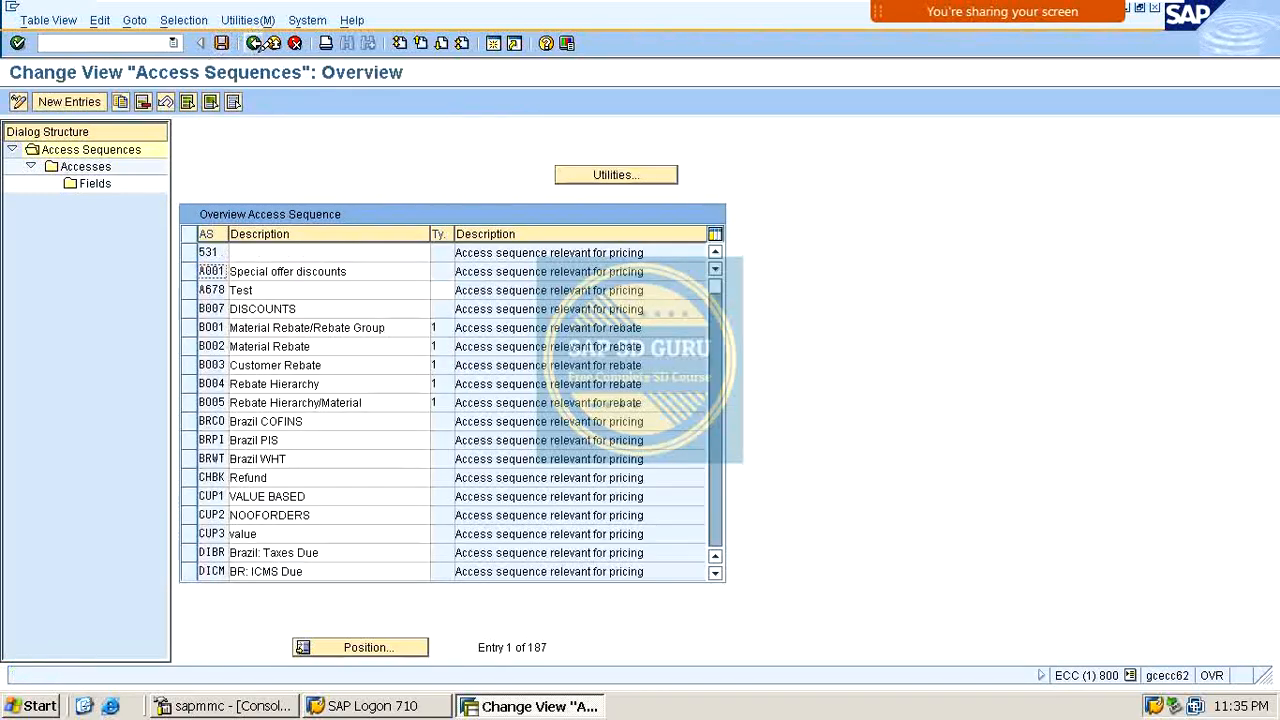
Position the access sequence list on P001 and review the entries P001 to P004.
{"action": "left_click", "coordinate": [355, 645]}
{"action": "type", "text": "p001"}
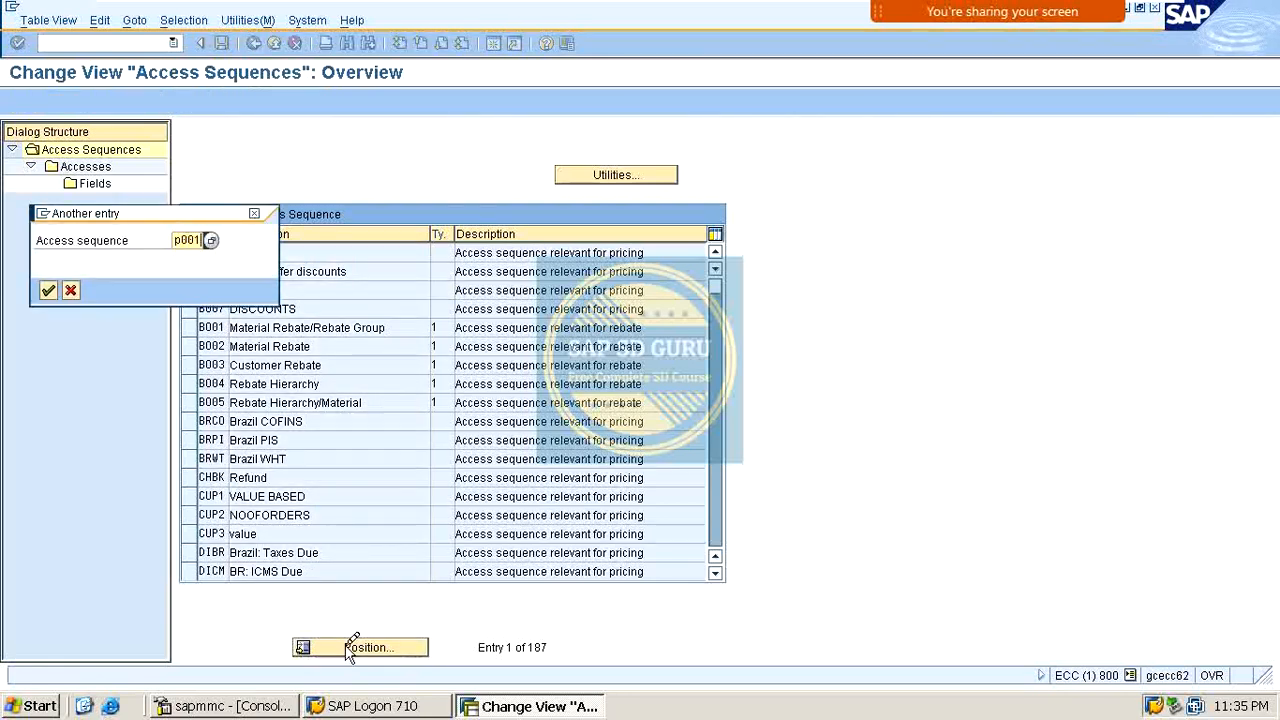
{"action": "key", "text": "Return"}
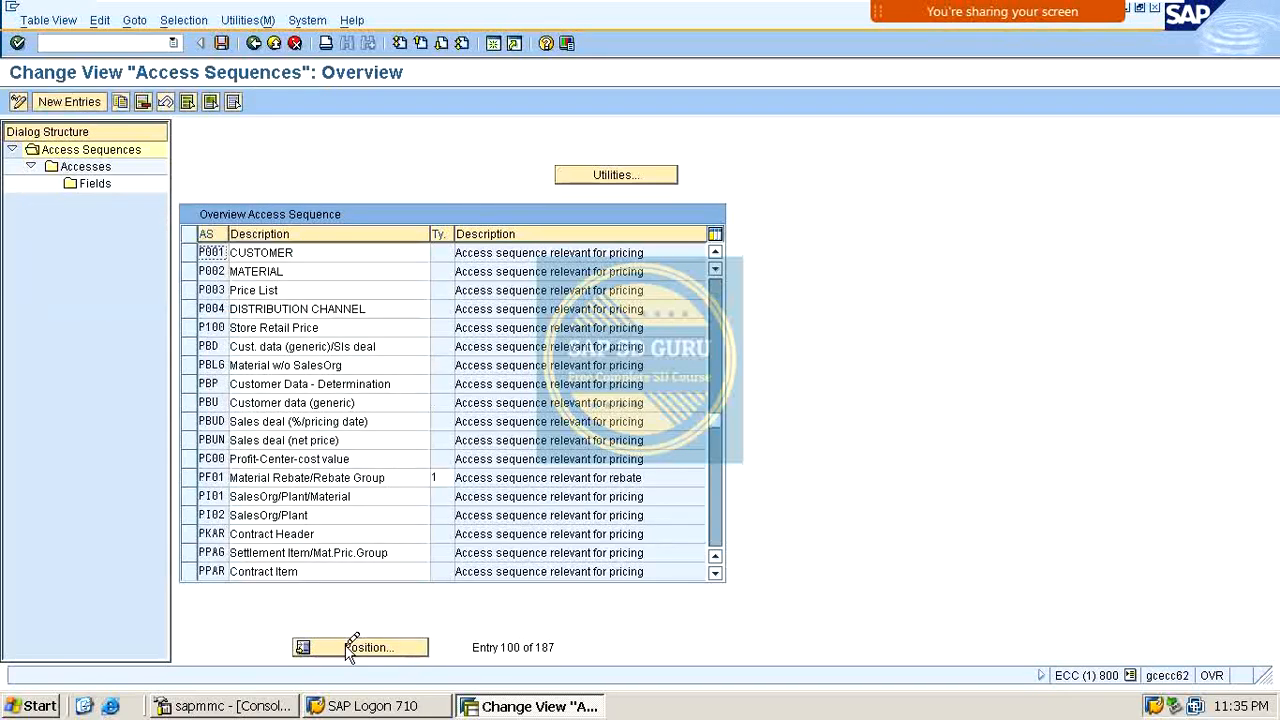
{"action": "left_click", "coordinate": [217, 272]}
{"action": "left_click", "coordinate": [217, 291]}
{"action": "left_click", "coordinate": [221, 308]}
{"action": "mouse_move", "coordinate": [1003, 12]}
{"action": "left_click", "coordinate": [1158, 20]}
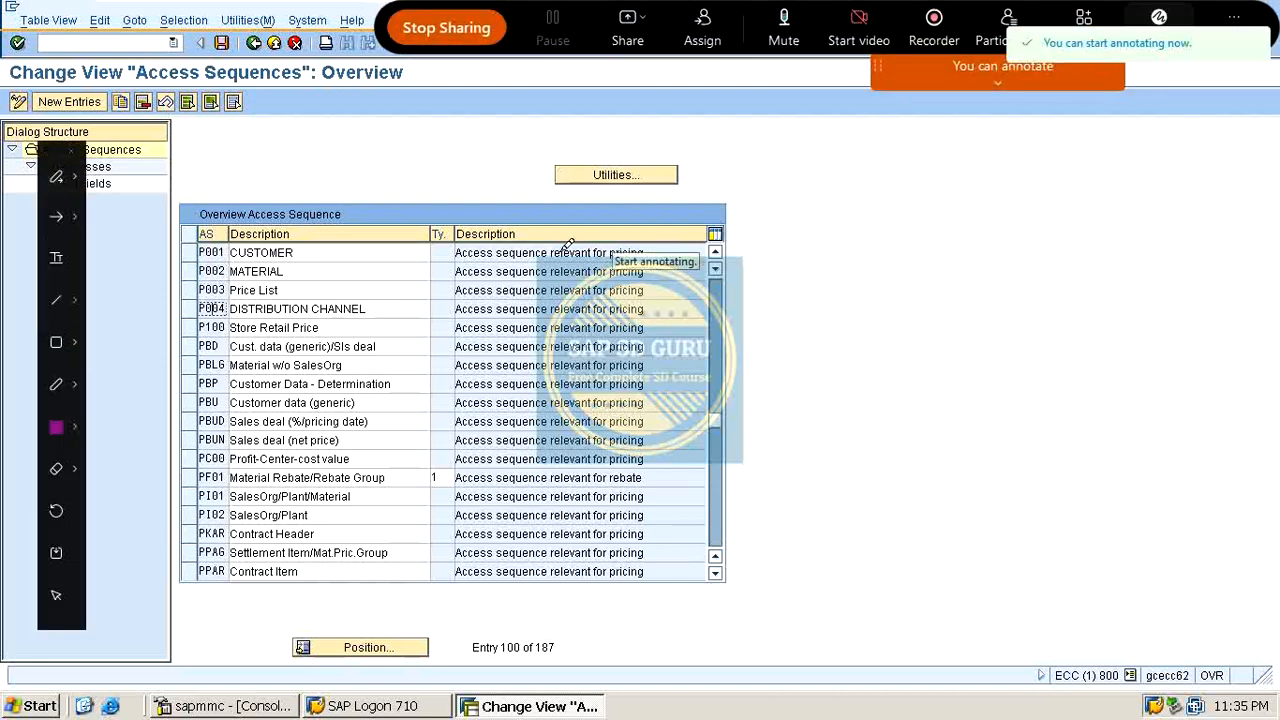
{"action": "mouse_move", "coordinate": [183, 254]}
{"action": "left_mouse_down"}
{"action": "mouse_move", "coordinate": [157, 254]}
{"action": "mouse_move", "coordinate": [133, 294]}
{"action": "mouse_move", "coordinate": [180, 312]}
{"action": "mouse_move", "coordinate": [192, 278]}
{"action": "left_mouse_up"}
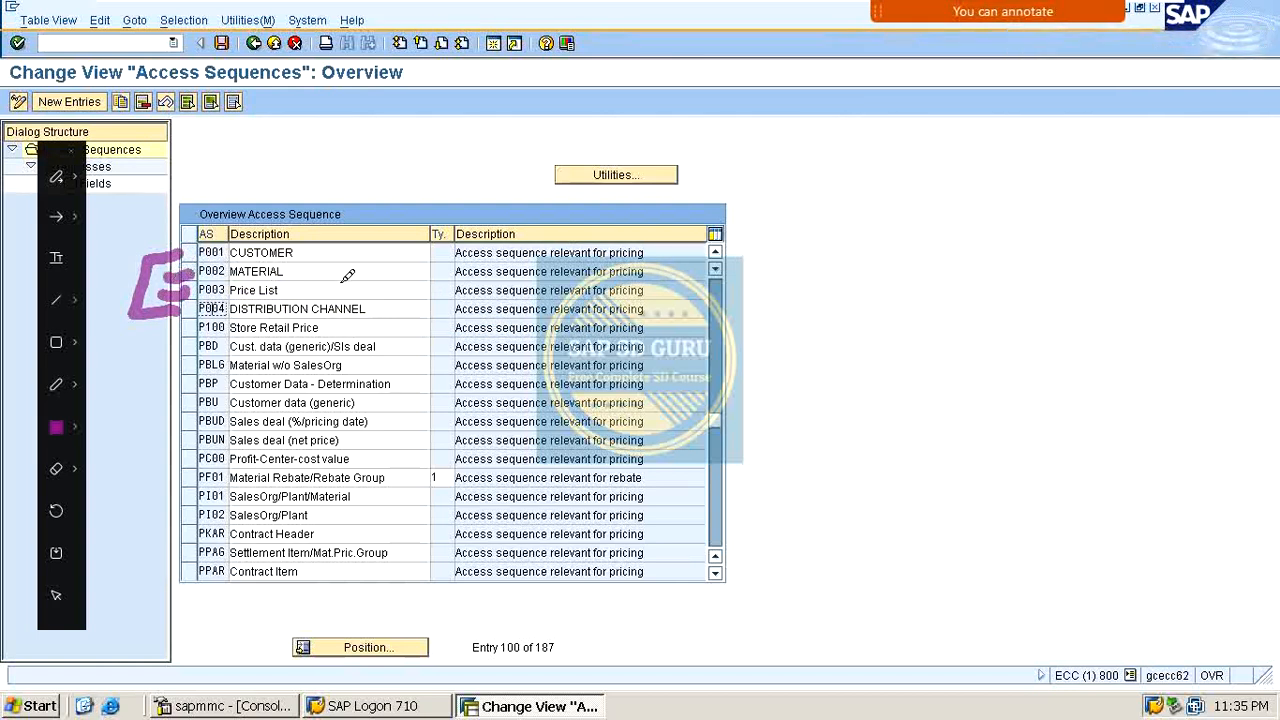
{"action": "key", "text": "Escape"}
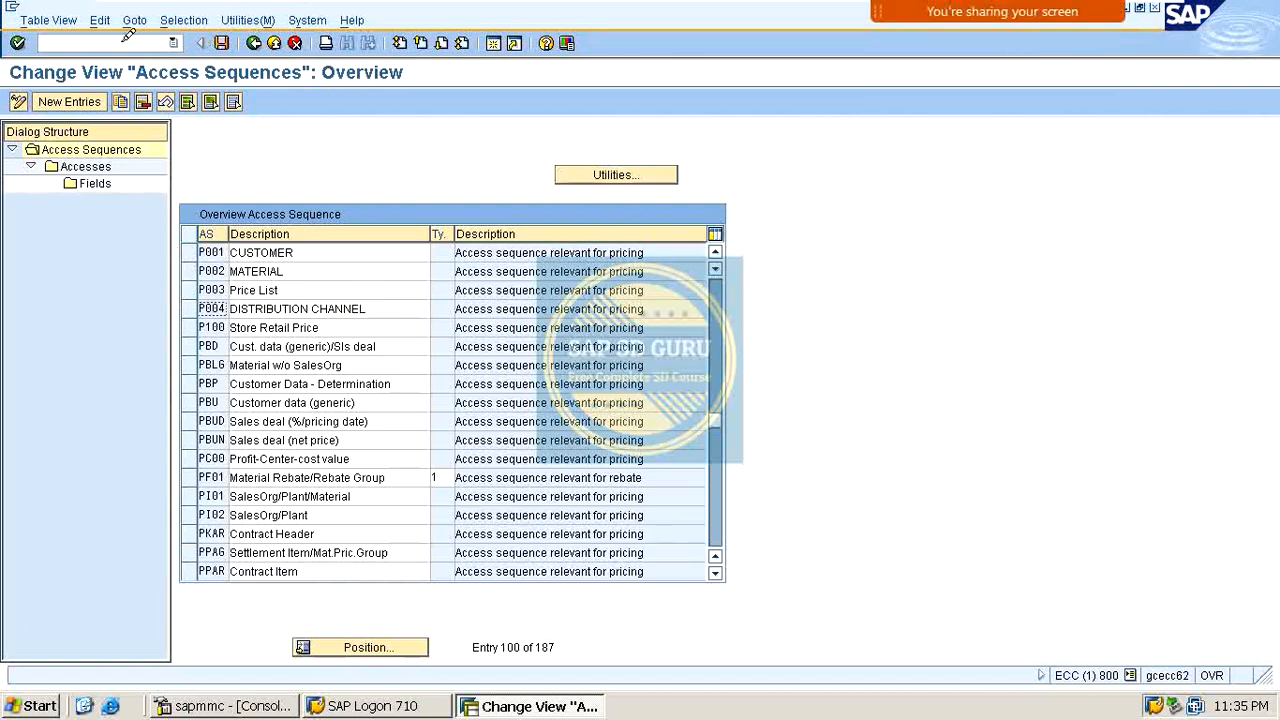
Open the condition type maintenance with transaction V/06 and position the list on condition type K004.
{"action": "left_click", "coordinate": [94, 47]}
{"action": "type", "text": "/nk004"}
{"action": "key", "text": "Return"}
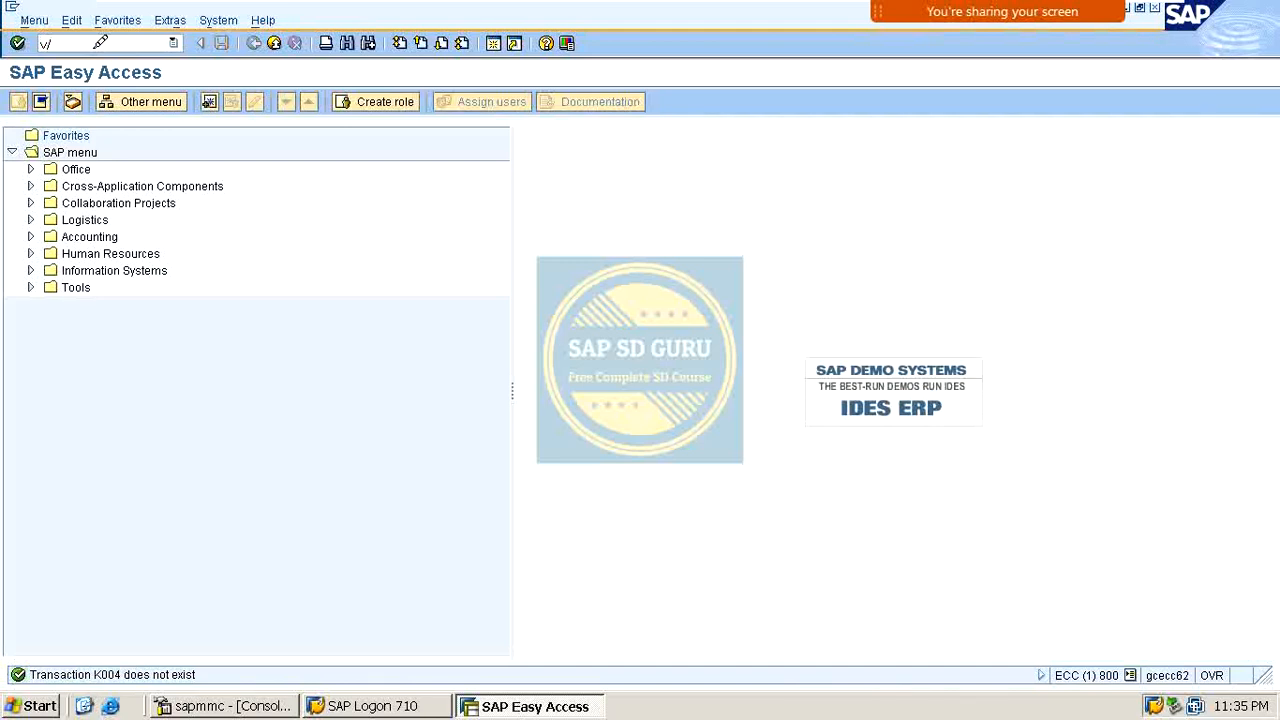
{"action": "type", "text": "v/06"}
{"action": "key", "text": "Return"}
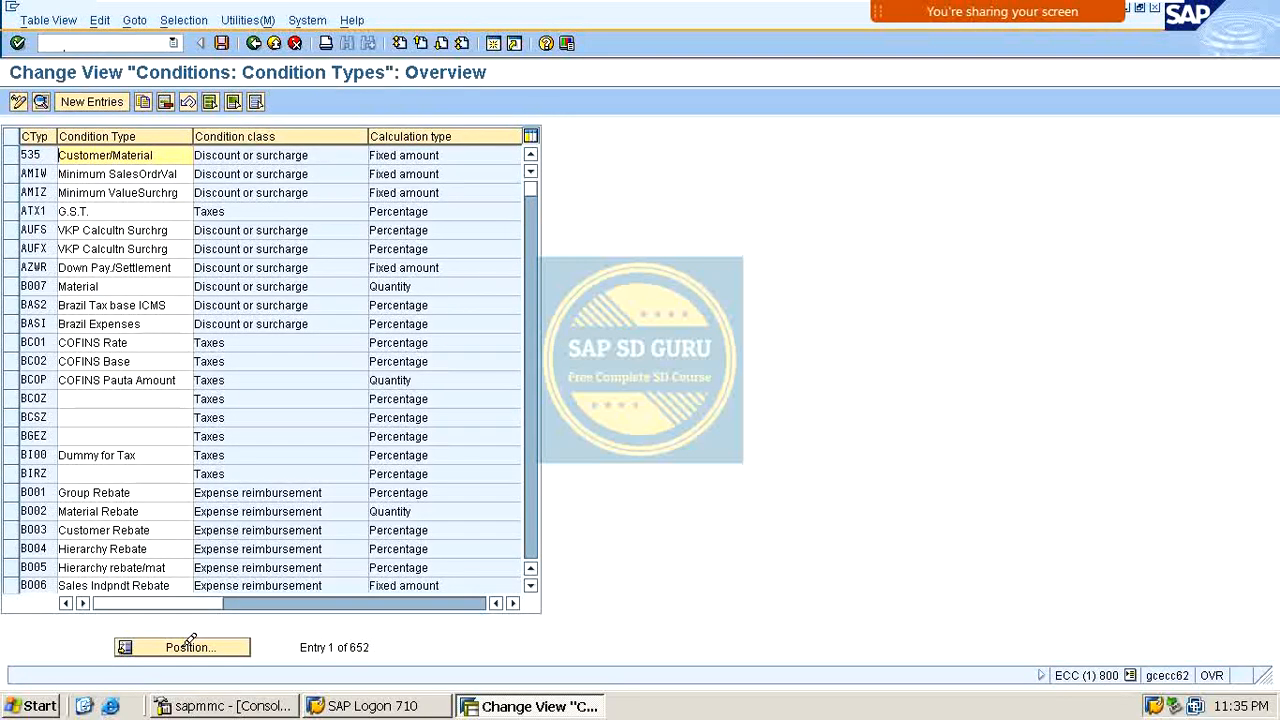
{"action": "left_click", "coordinate": [188, 645]}
{"action": "type", "text": "k004"}
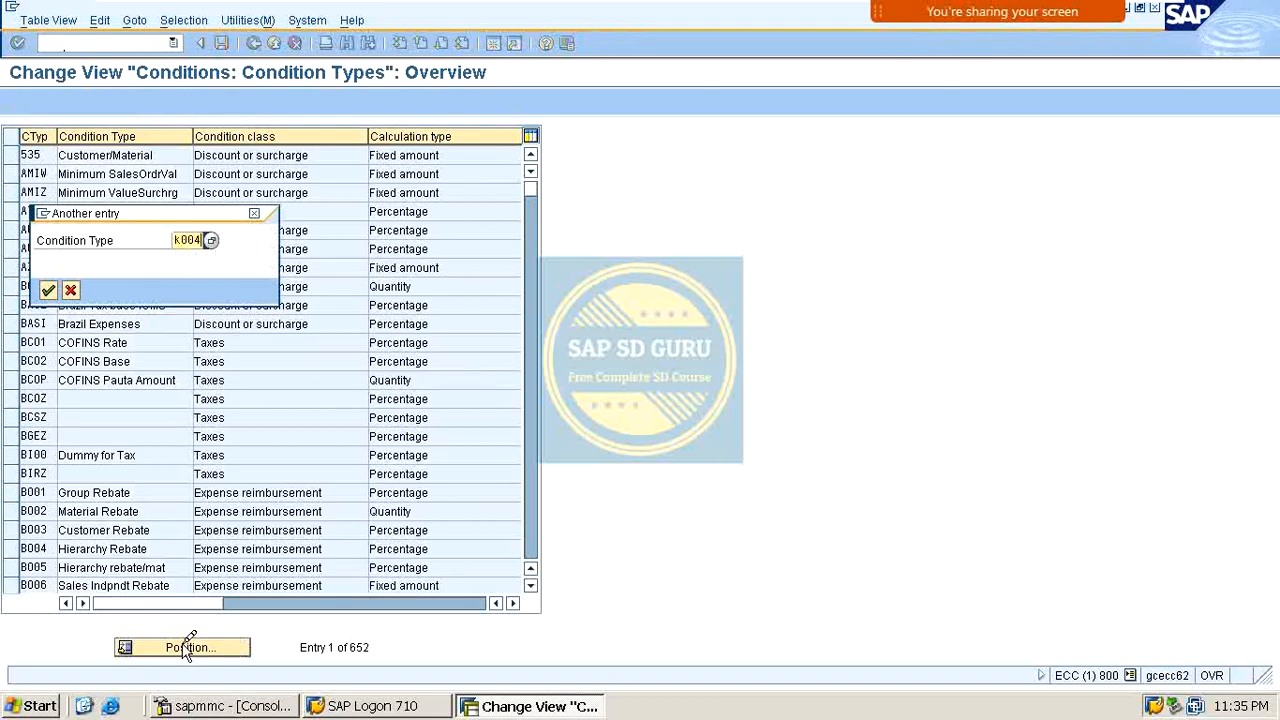
{"action": "key", "text": "Return"}
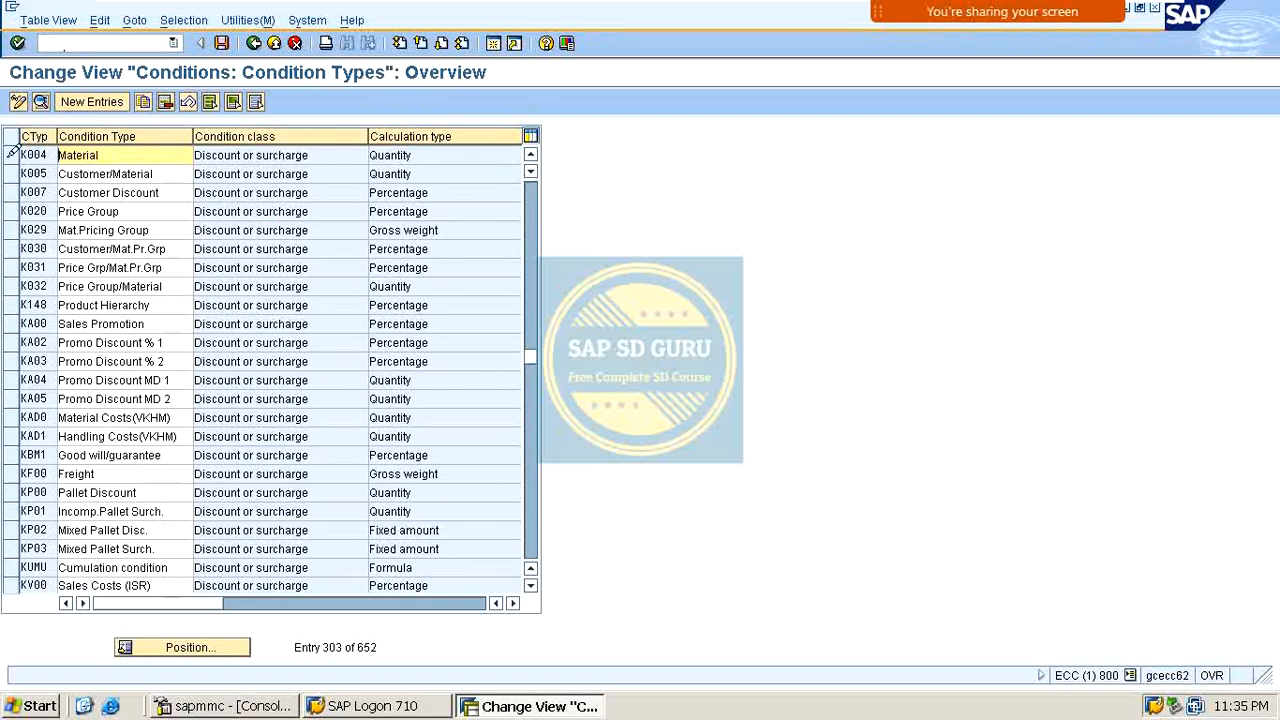
Copy condition type K004 as new condition type P001 and assign access sequence P001 to it.
{"action": "left_click", "coordinate": [12, 155]}
{"action": "left_click", "coordinate": [143, 101]}
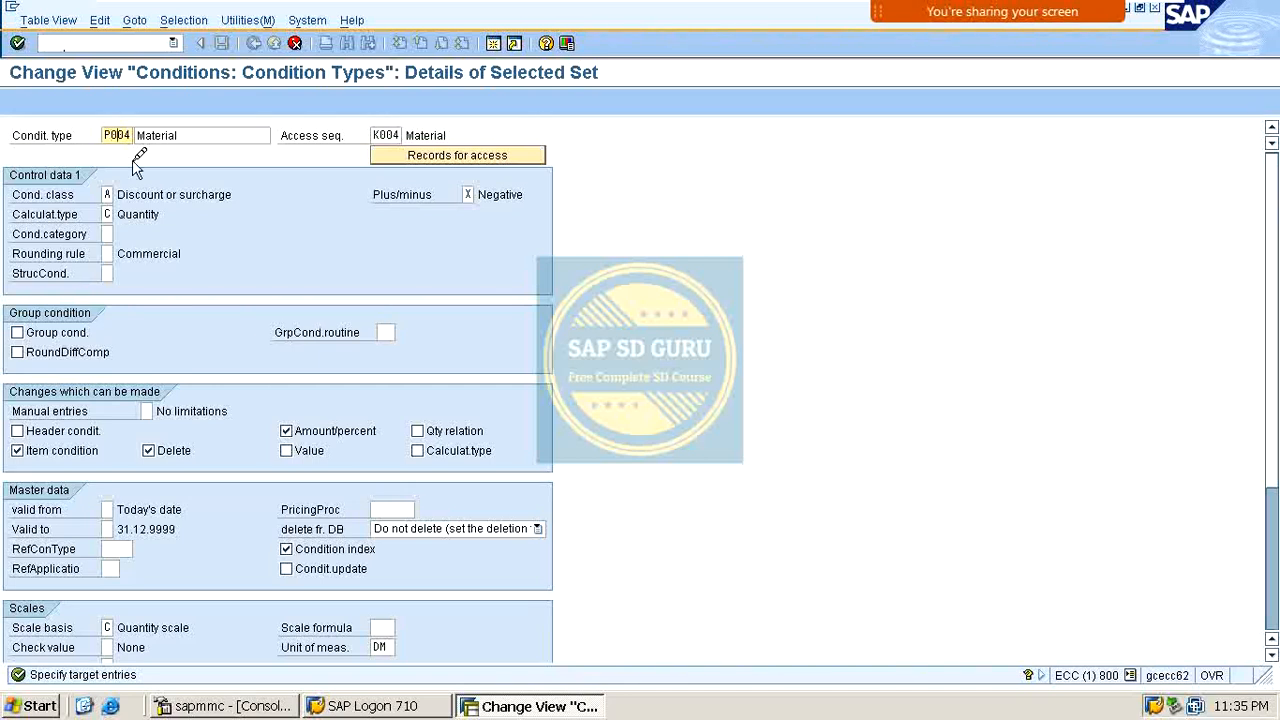
{"action": "key", "text": "Tab"}
{"action": "key", "text": "Tab"}
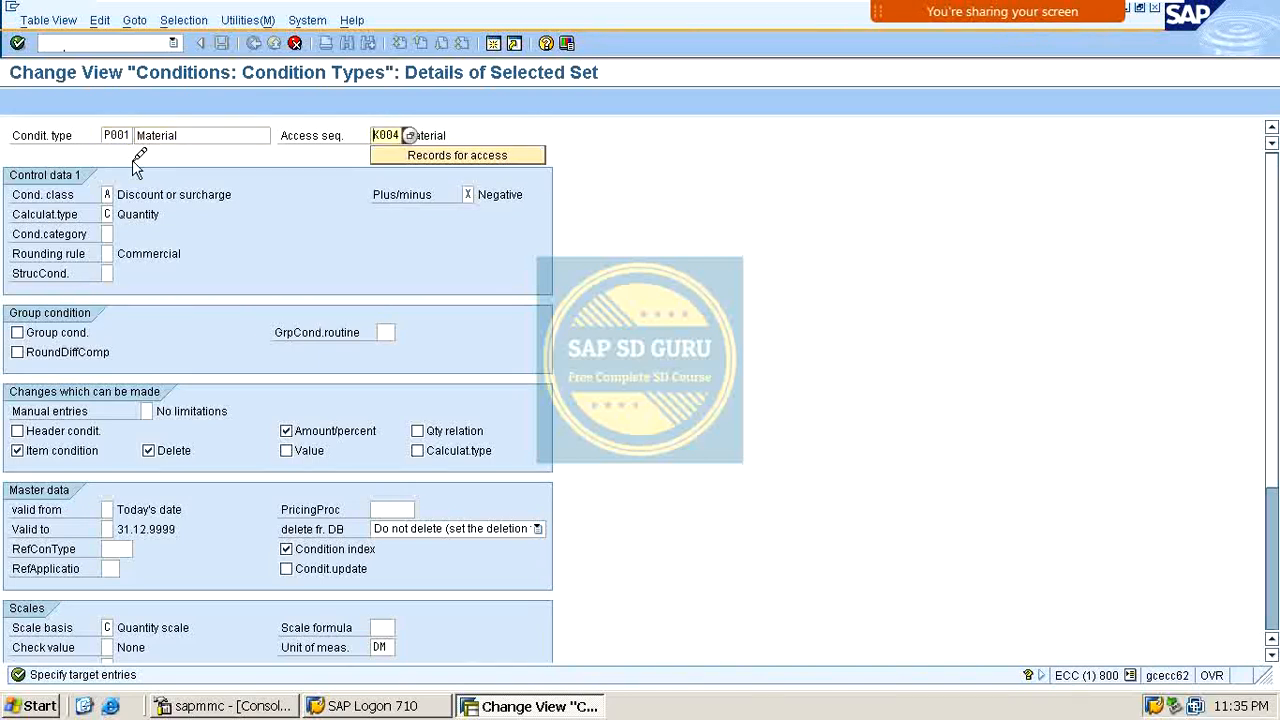
{"action": "type", "text": "P001"}
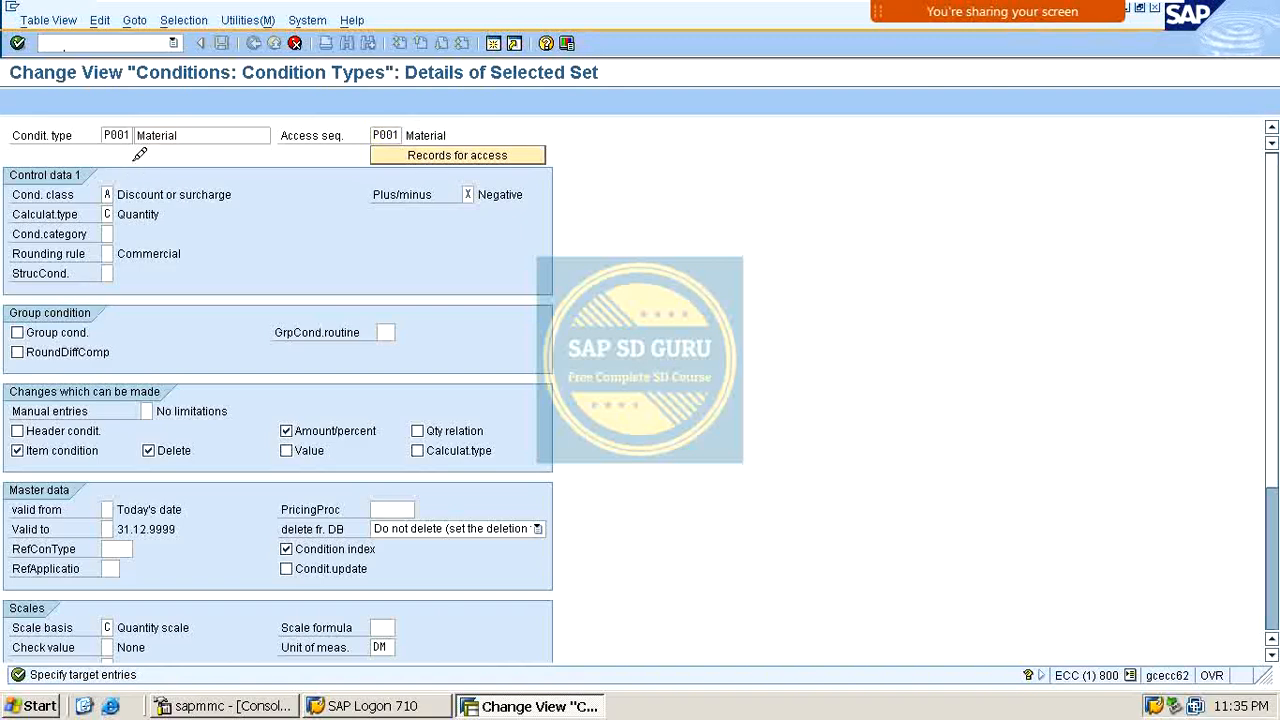
{"action": "key", "text": "Return"}
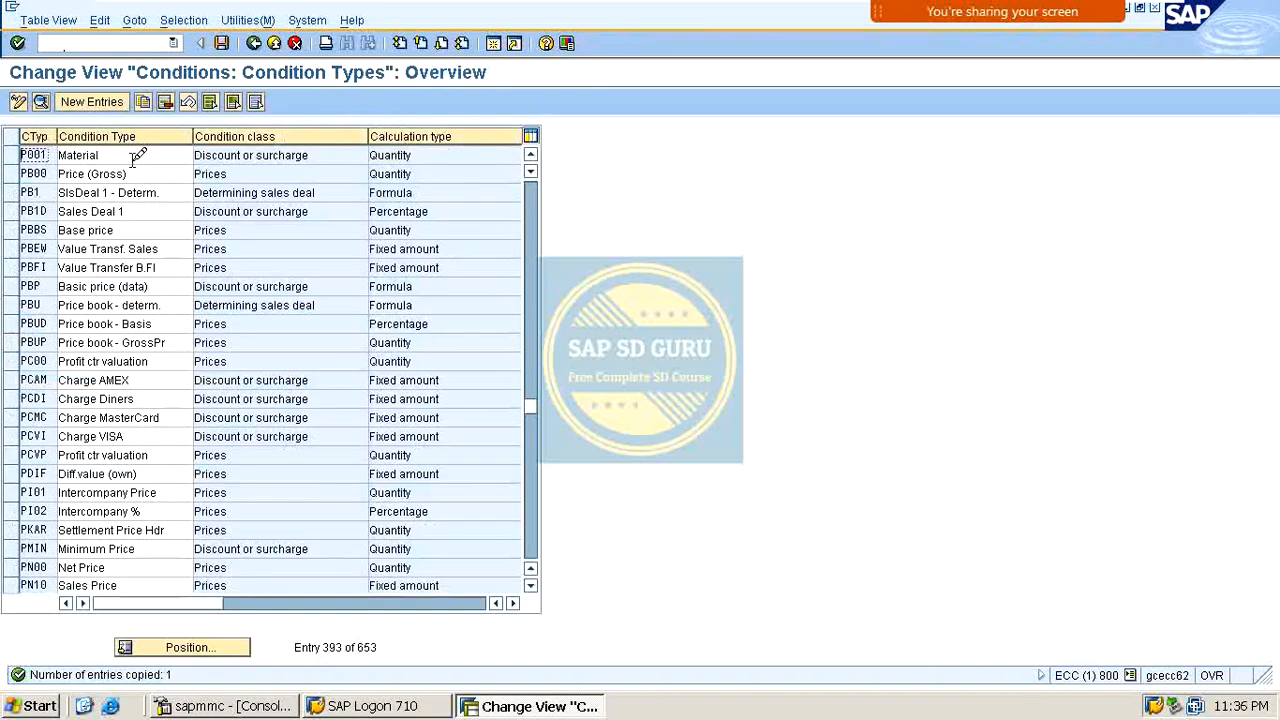
Change the description of condition type P001 to CUSTOMER and save it under the proposed customizing request.
{"action": "left_click", "coordinate": [110, 156]}
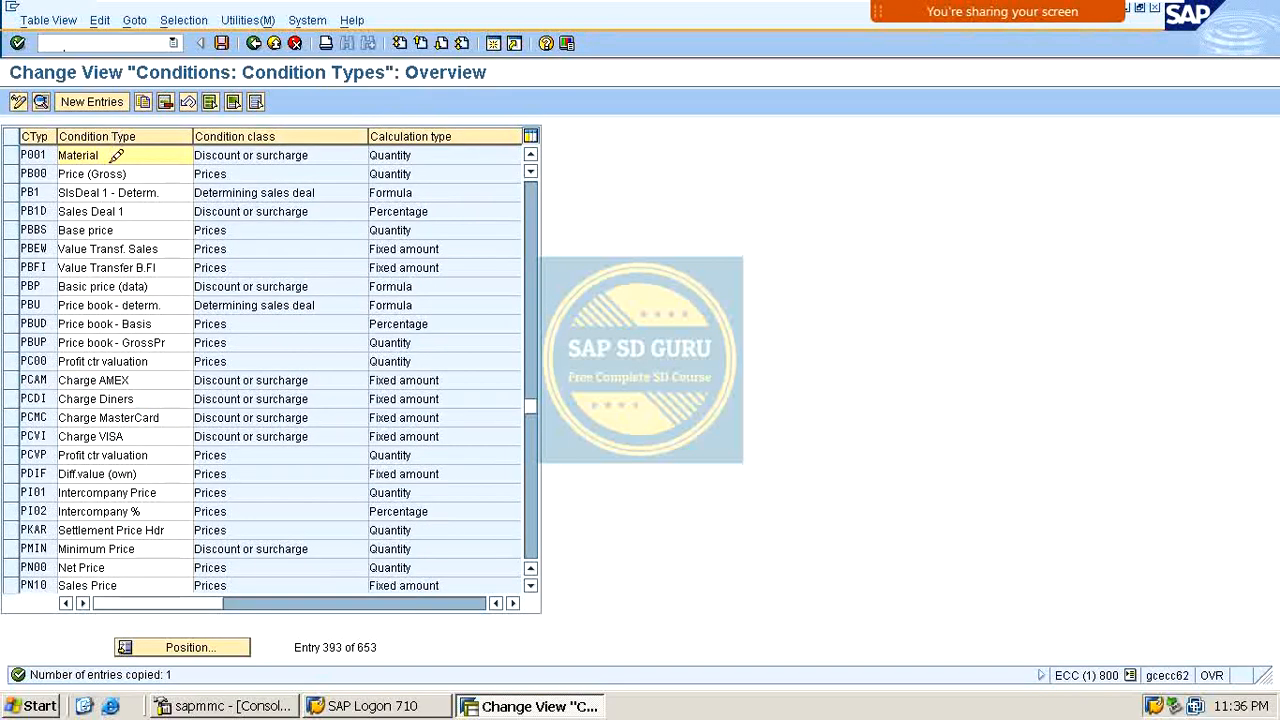
{"action": "left_click_drag", "start_coordinate": [110, 156], "coordinate": [12, 122]}
{"action": "type", "text": "CUSTOMER"}
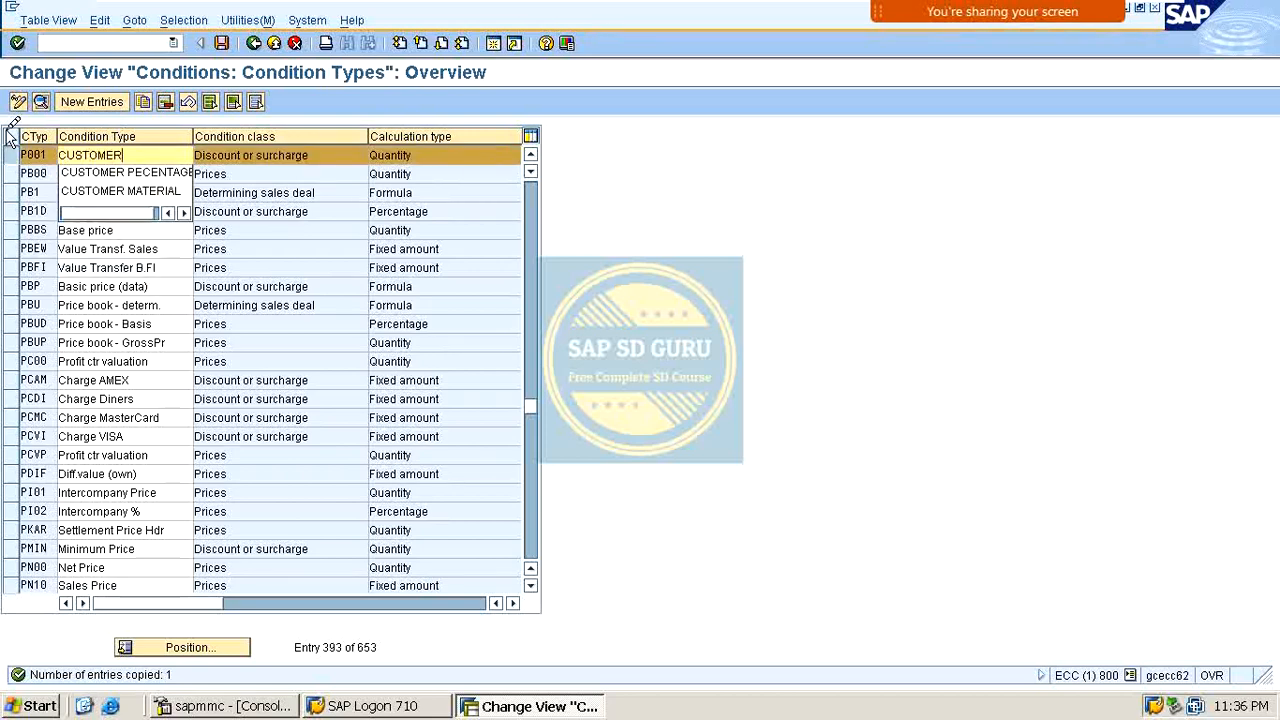
{"action": "key", "text": "Return"}
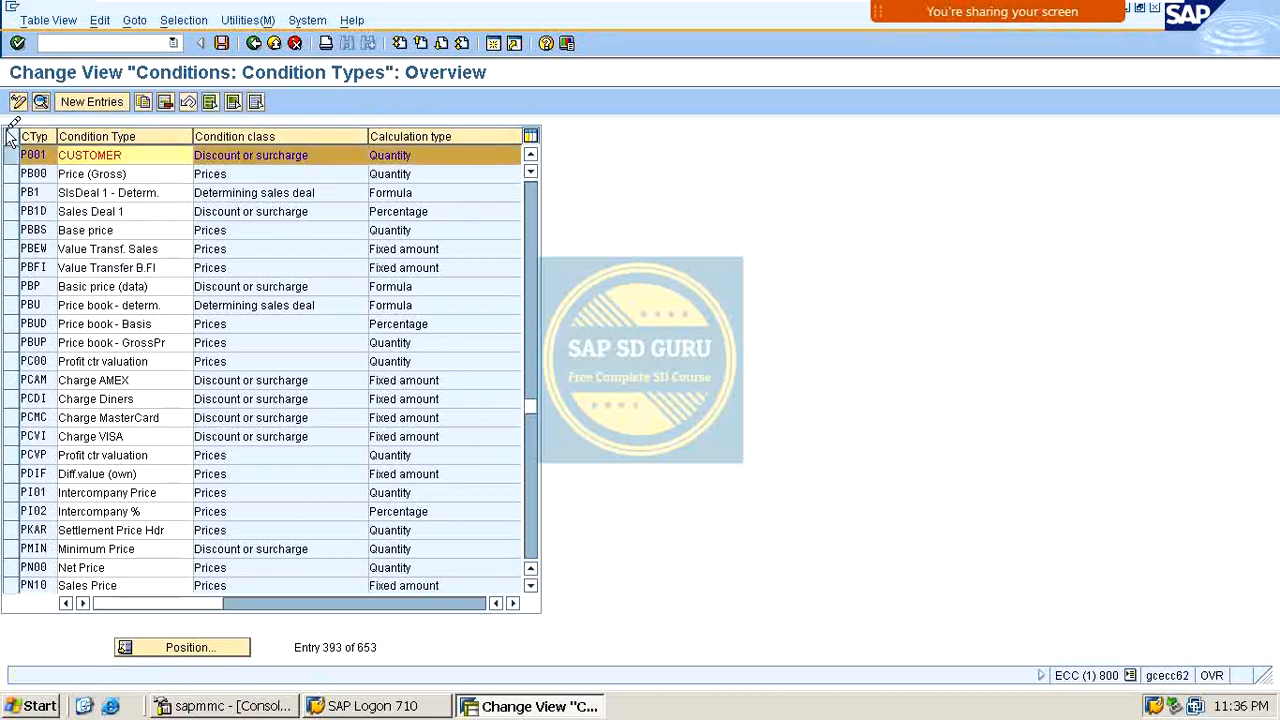
{"action": "key", "text": "ctrl+s"}
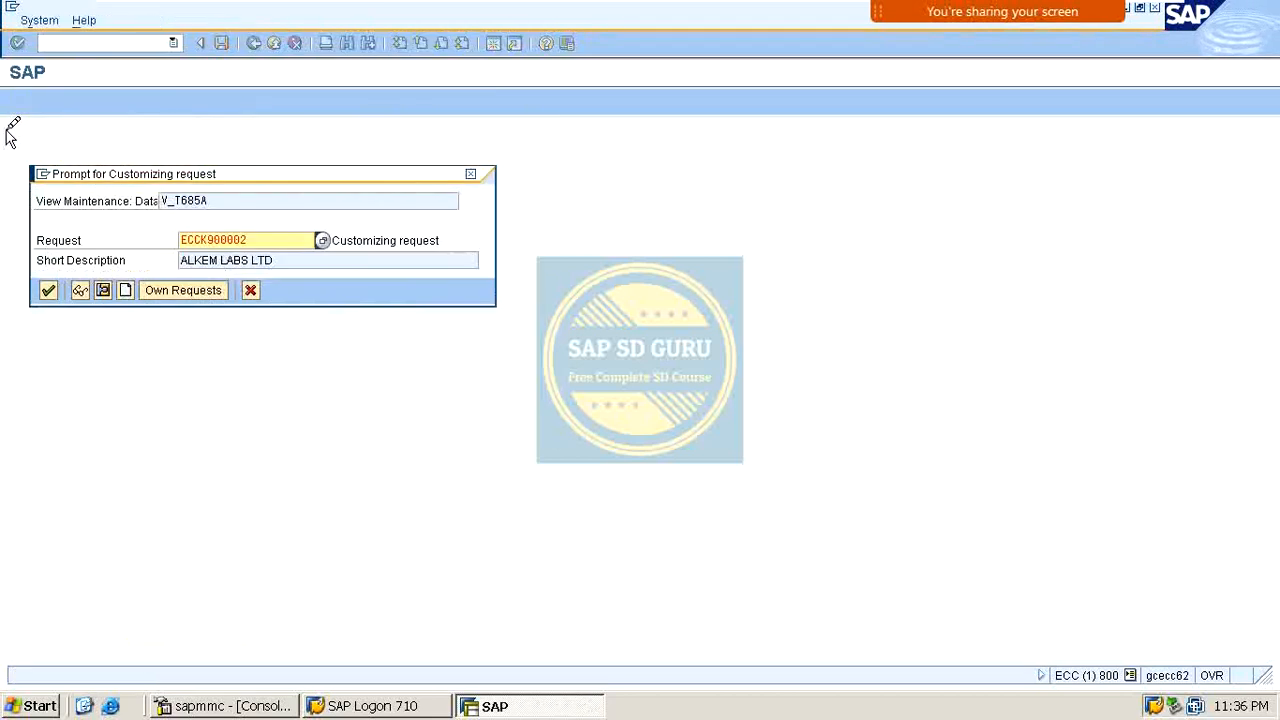
{"action": "key", "text": "Return"}
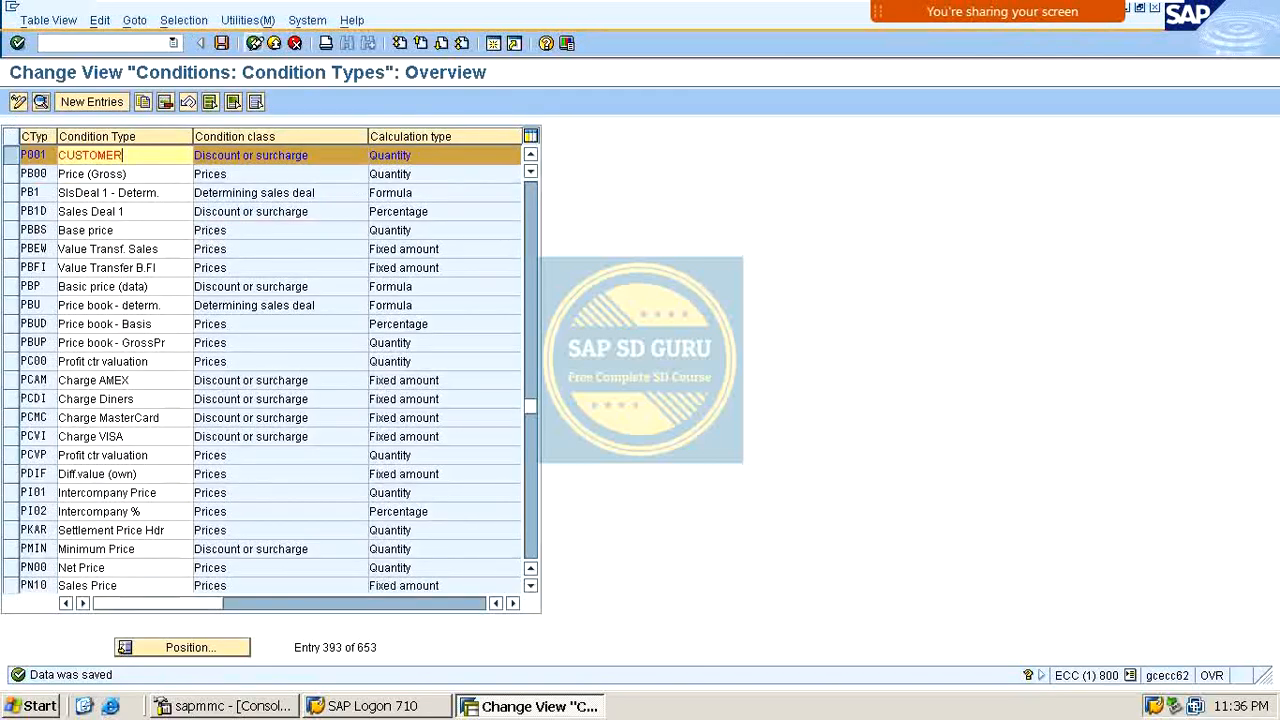
Leave the condition type list, reopen it with transaction V/06 and position it on P001.
{"action": "left_click", "coordinate": [254, 43]}
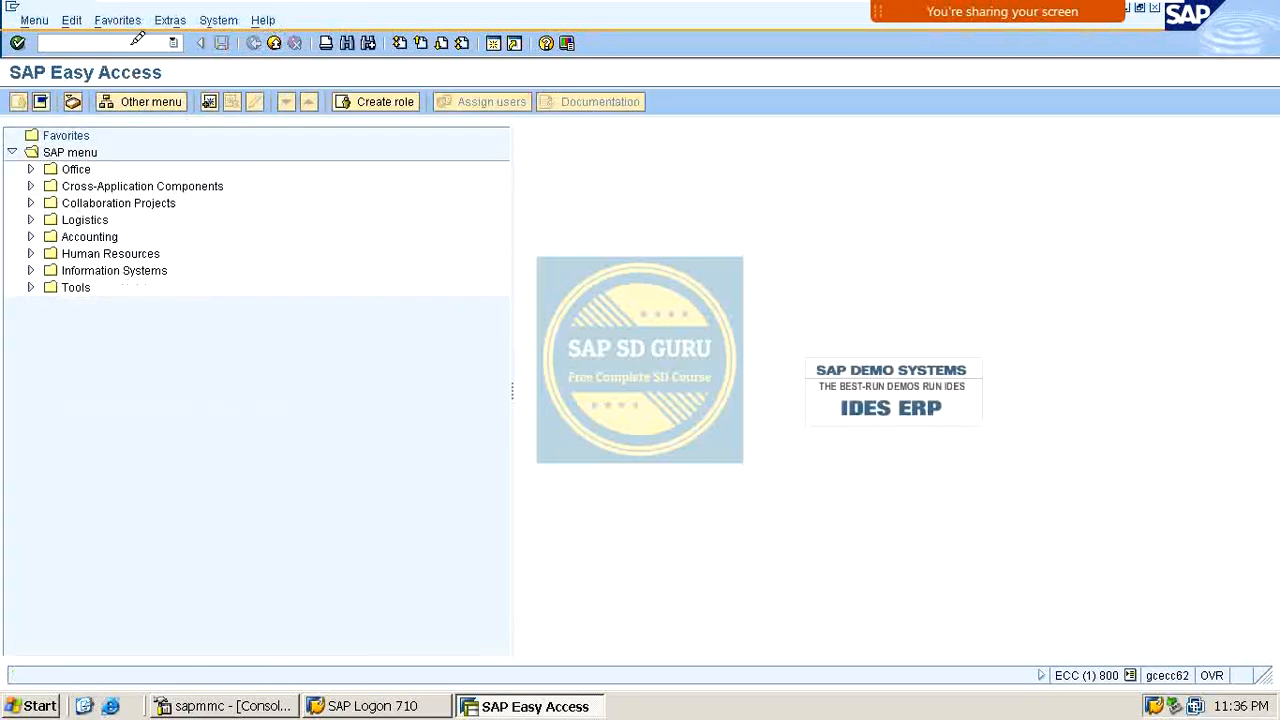
{"action": "left_click", "coordinate": [57, 43]}
{"action": "type", "text": "v/06"}
{"action": "key", "text": "Return"}
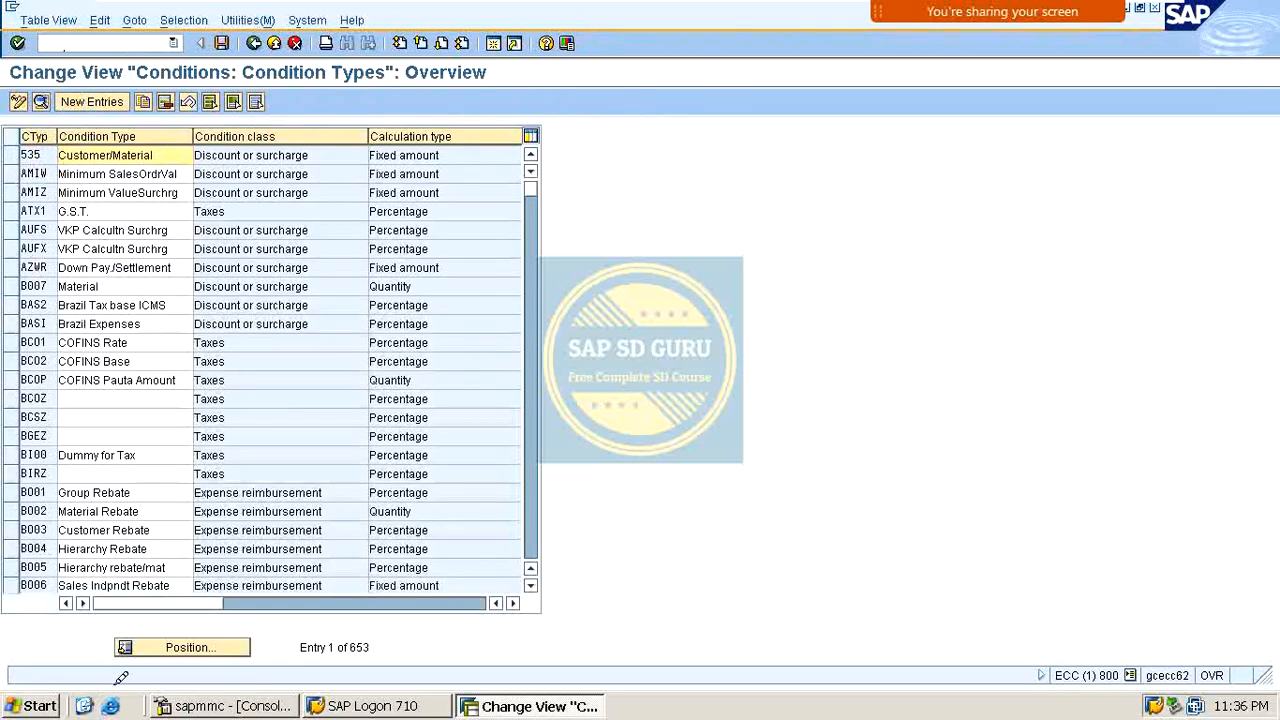
{"action": "left_click", "coordinate": [157, 650]}
{"action": "type", "text": "p001"}
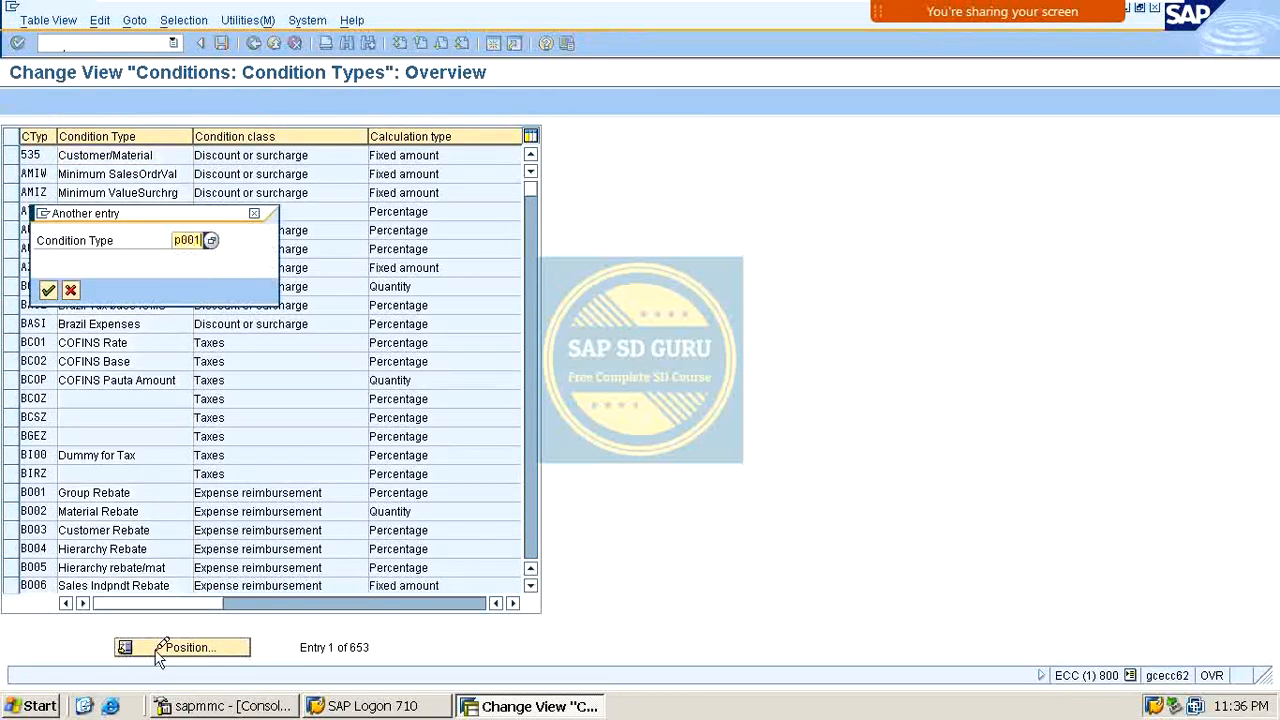
{"action": "key", "text": "Return"}
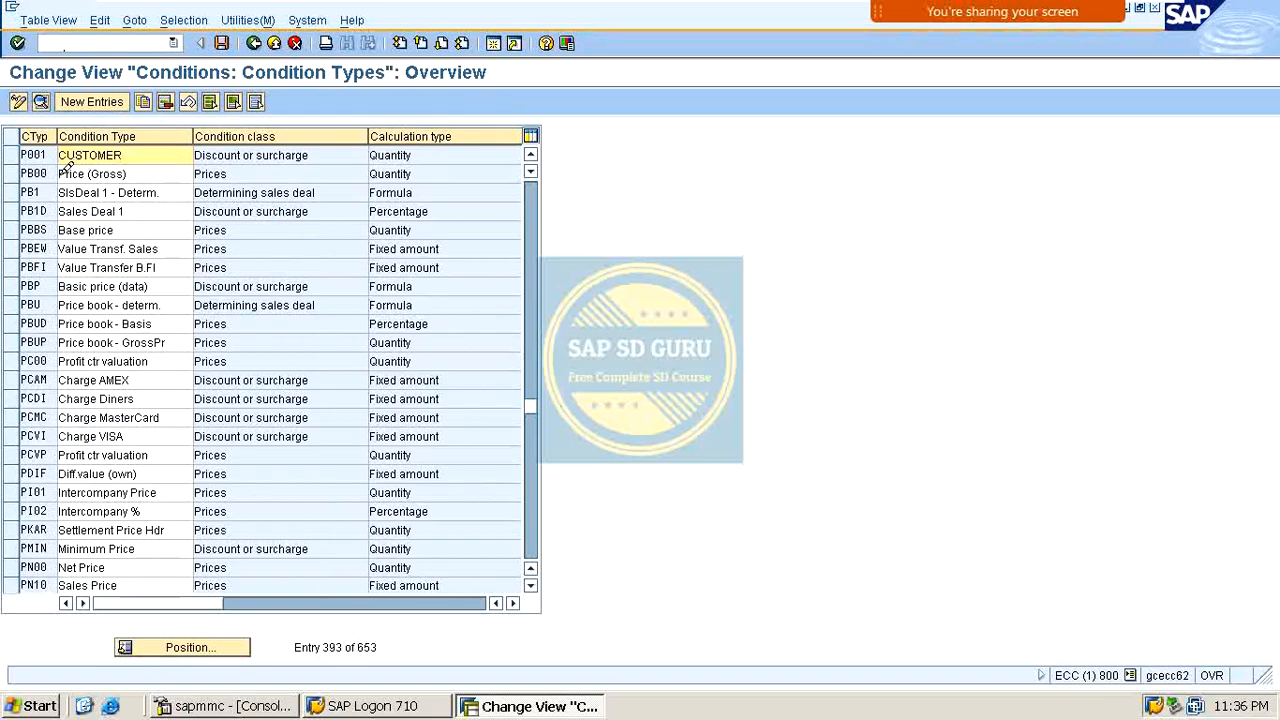
Start a copy of condition type P001 as P002 and assign access sequence P002 to it.
{"action": "left_click", "coordinate": [20, 156]}
{"action": "left_click", "coordinate": [143, 100]}
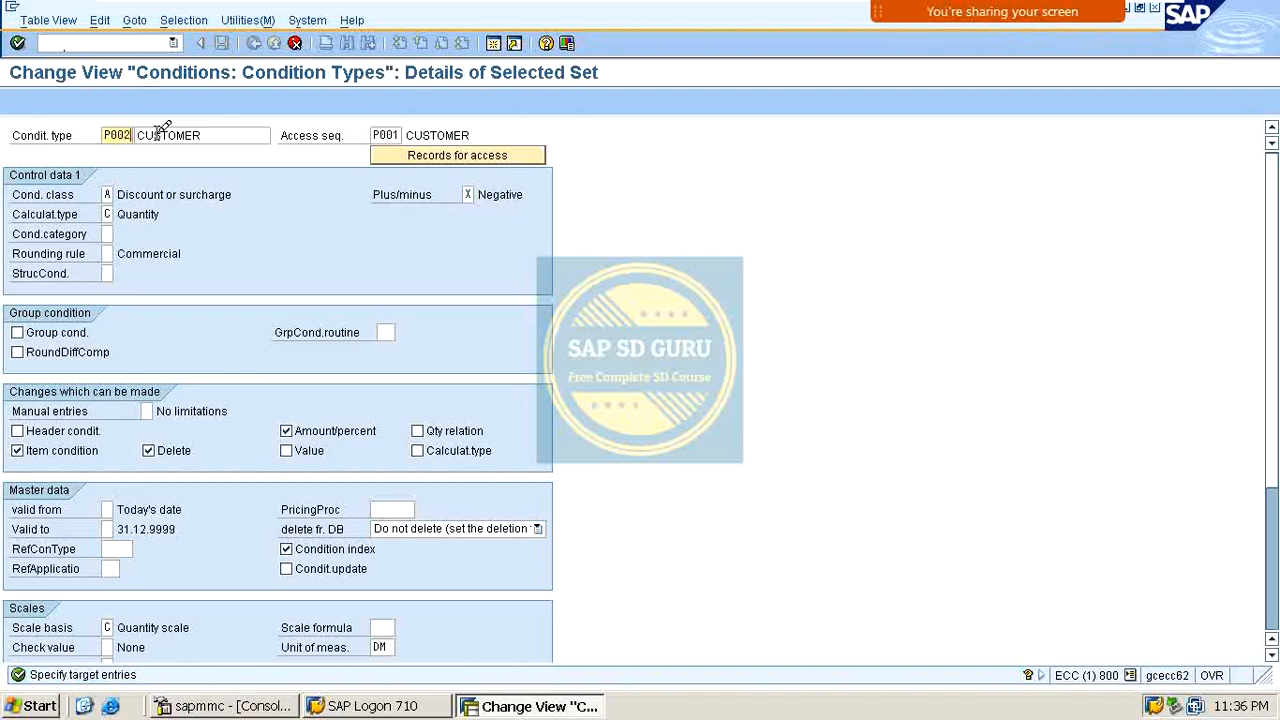
{"action": "key", "text": "Tab"}
{"action": "key", "text": "Tab"}
{"action": "key", "text": "Tab"}
{"action": "left_click", "coordinate": [401, 132]}
Clear the copied description of condition type P002 and enter a new one beginning with MATER.
{"action": "left_click", "coordinate": [224, 133]}
{"action": "key", "text": "BackSpace"}
{"action": "key", "text": "BackSpace"}
{"action": "key", "text": "BackSpace"}
{"action": "key", "text": "BackSpace"}
{"action": "key", "text": "BackSpace"}
{"action": "key", "text": "BackSpace"}
{"action": "key", "text": "BackSpace"}
{"action": "key", "text": "BackSpace"}
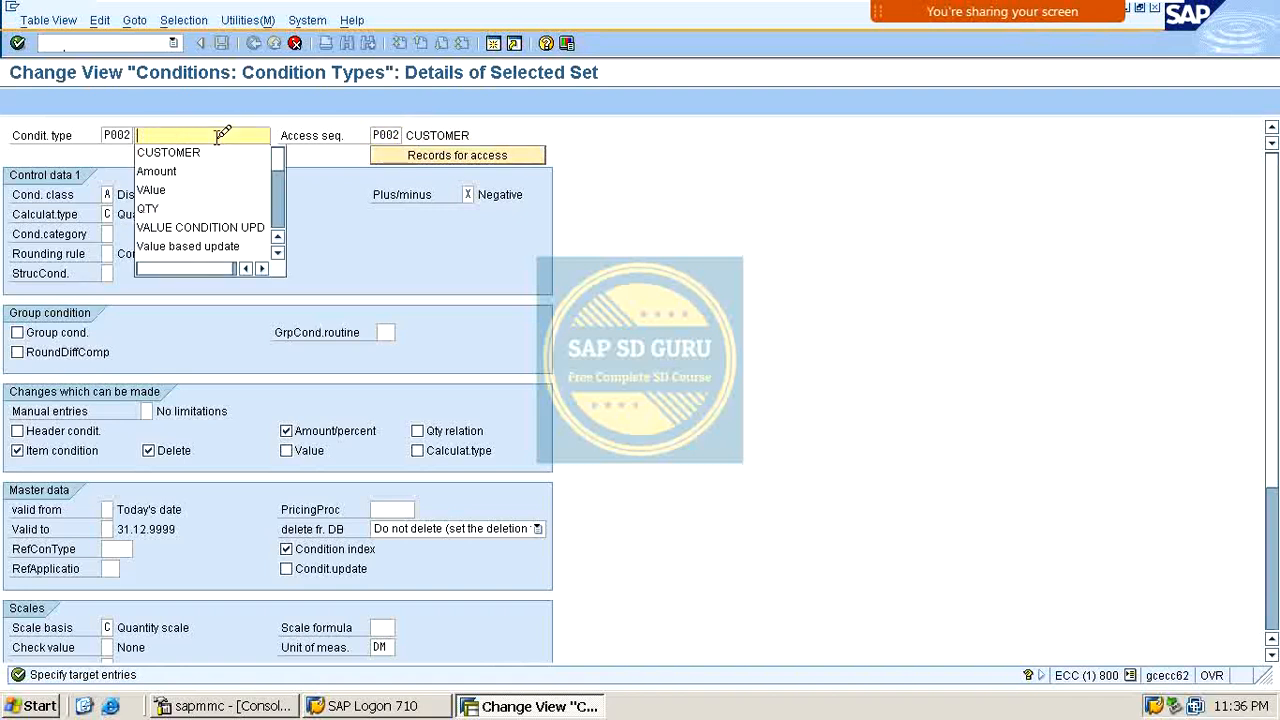
{"action": "type", "text": "MATER"}
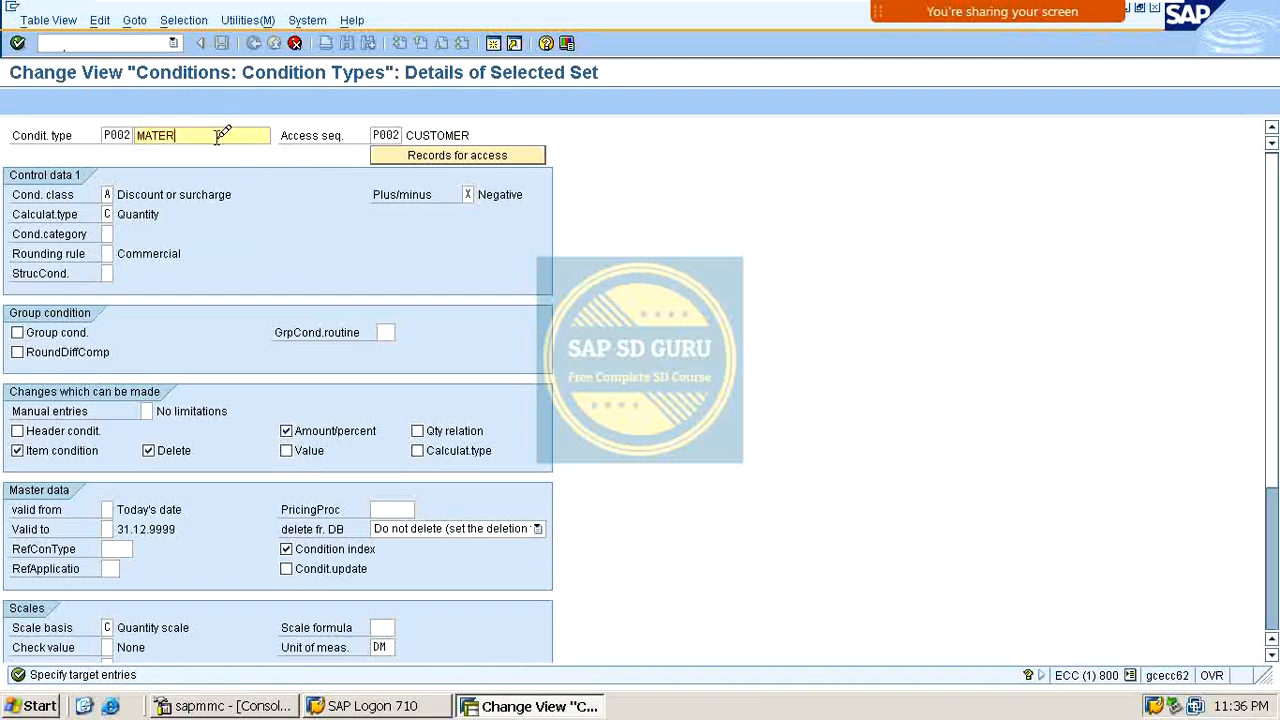
Complete the description of condition type P002 as MATERIAL and save the copied entry.
{"action": "type", "text": "IAL"}
{"action": "key", "text": "Return"}
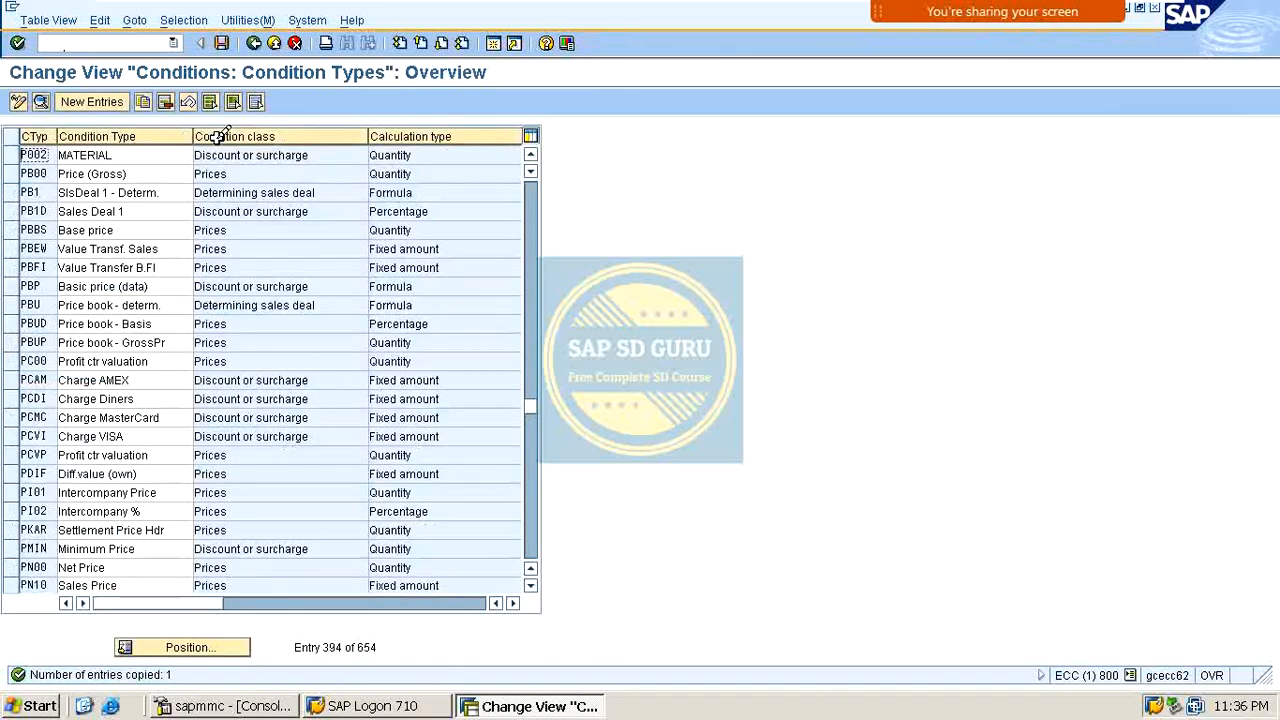
{"action": "key", "text": "ctrl+s"}
{"action": "key", "text": "Return"}
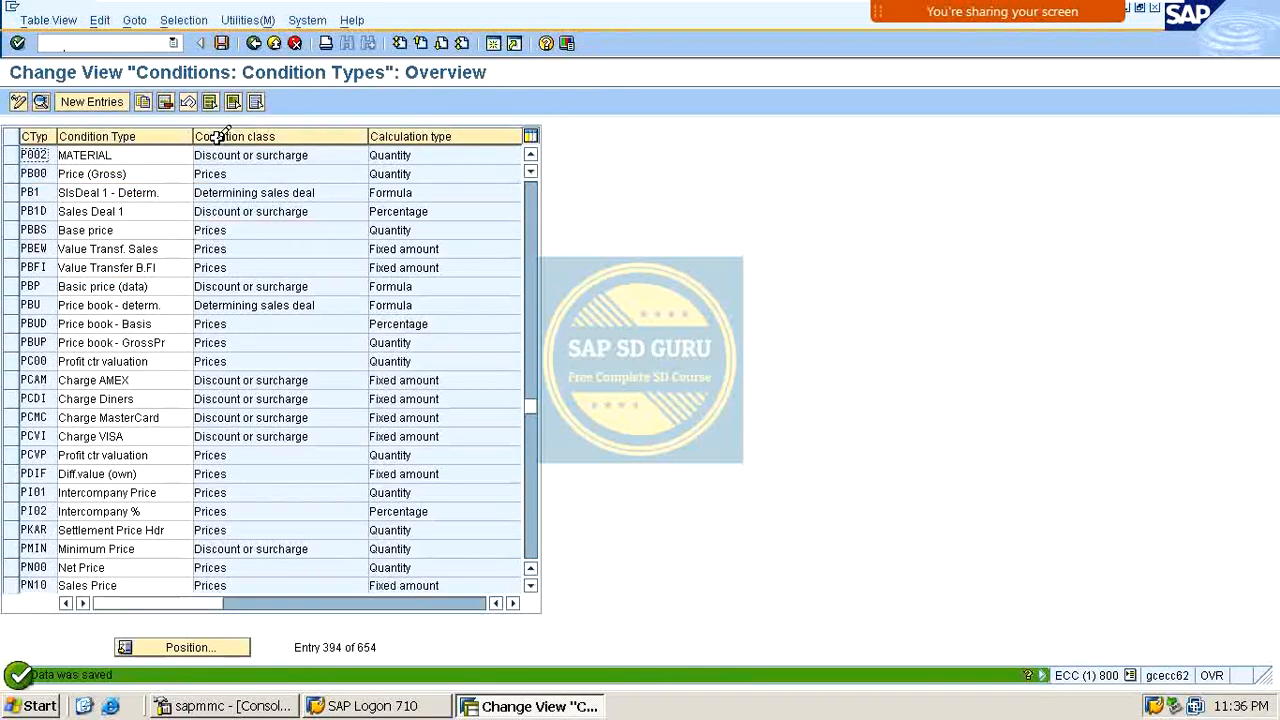
Copy condition type P002 as P003 with description PRICE LIST and access sequence P003, and save it.
{"action": "left_click", "coordinate": [12, 154]}
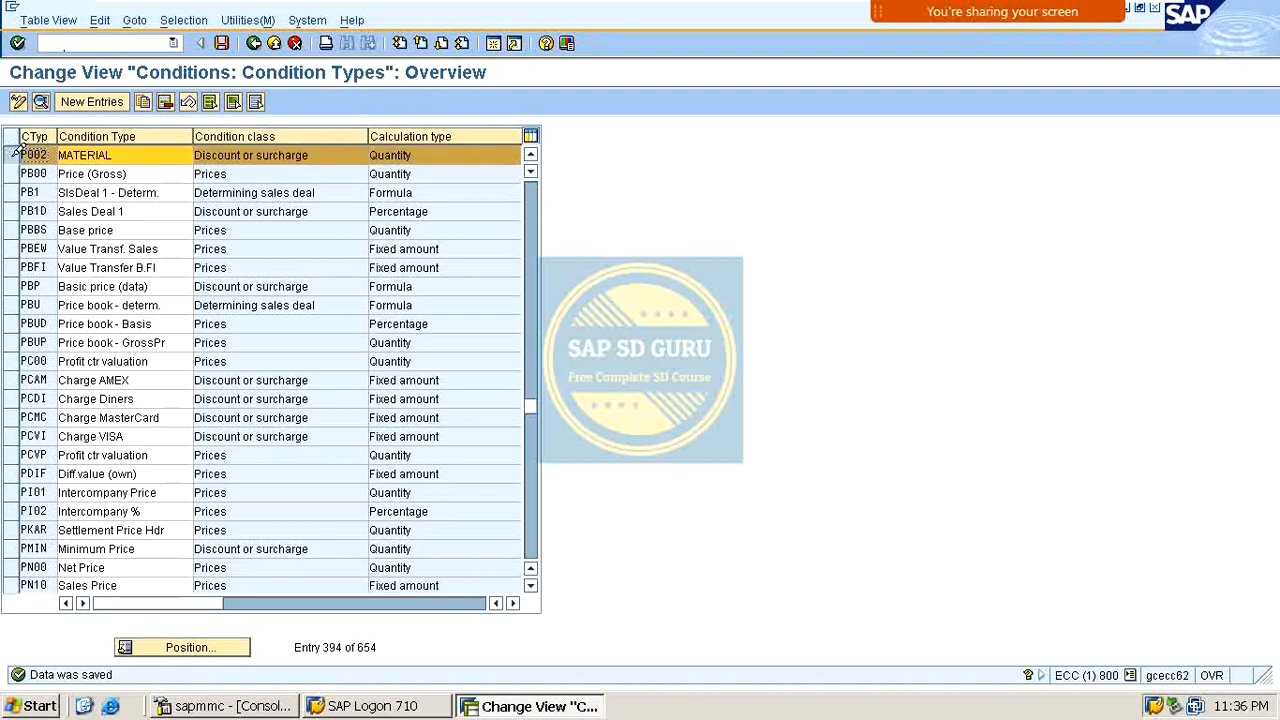
{"action": "left_click", "coordinate": [148, 104]}
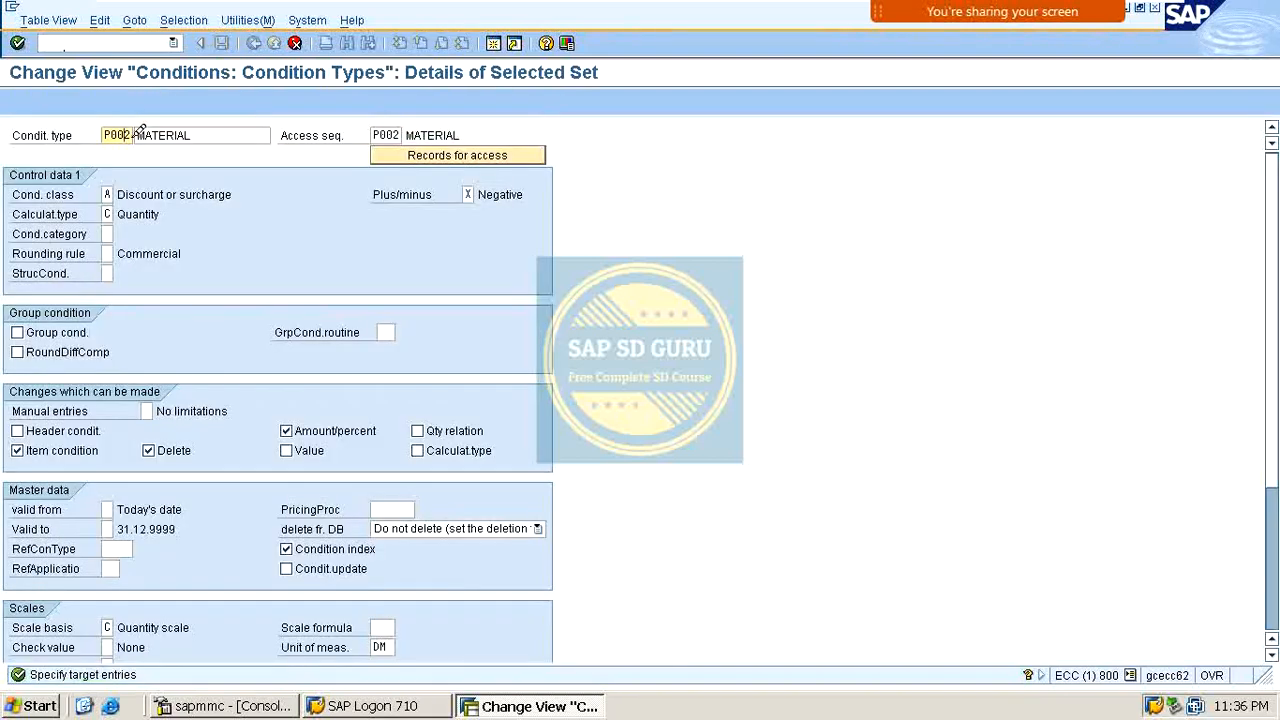
{"action": "key", "text": "BackSpace"}
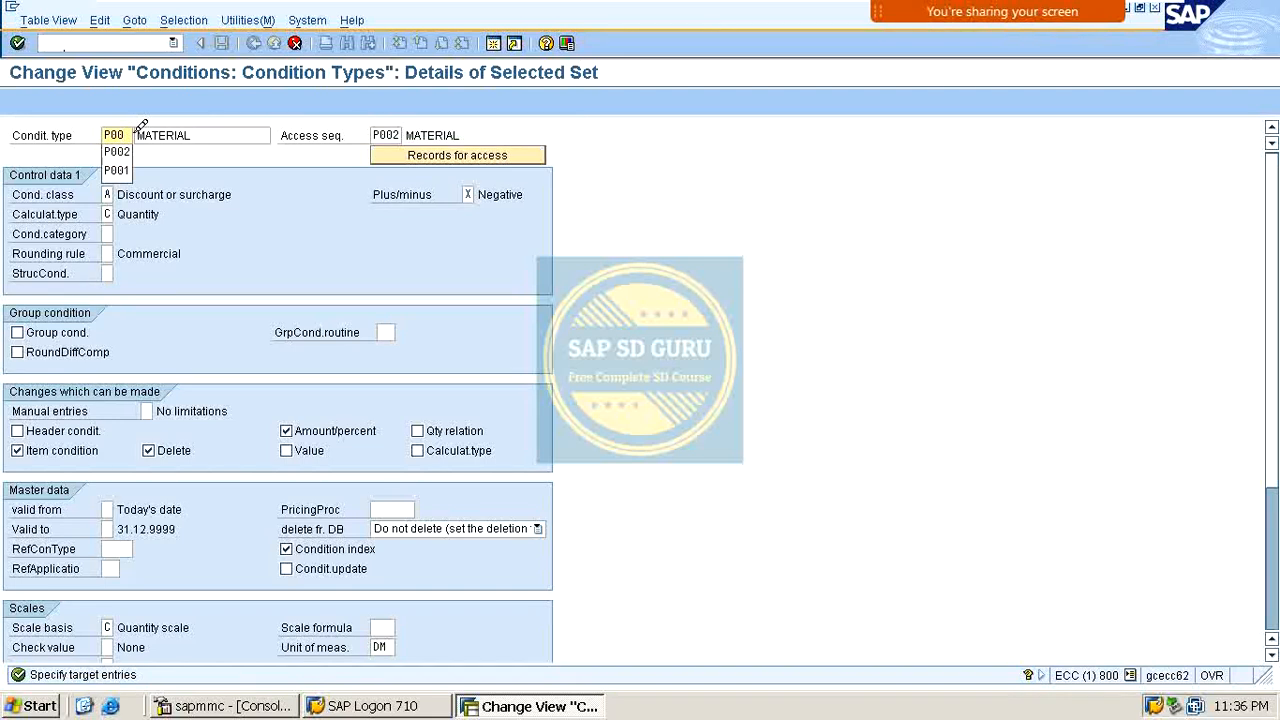
{"action": "type", "text": "3"}
{"action": "left_click", "coordinate": [137, 138]}
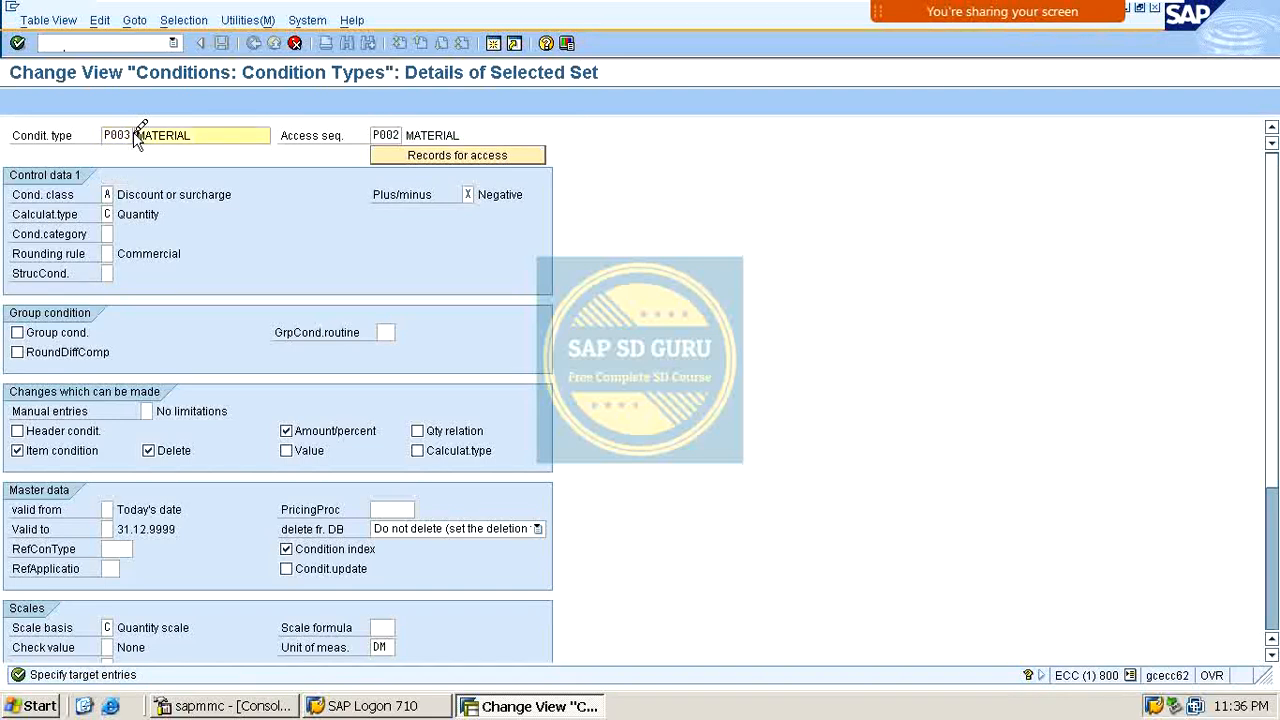
{"action": "type", "text": "PRICE LIST"}
{"action": "key", "text": "Tab"}
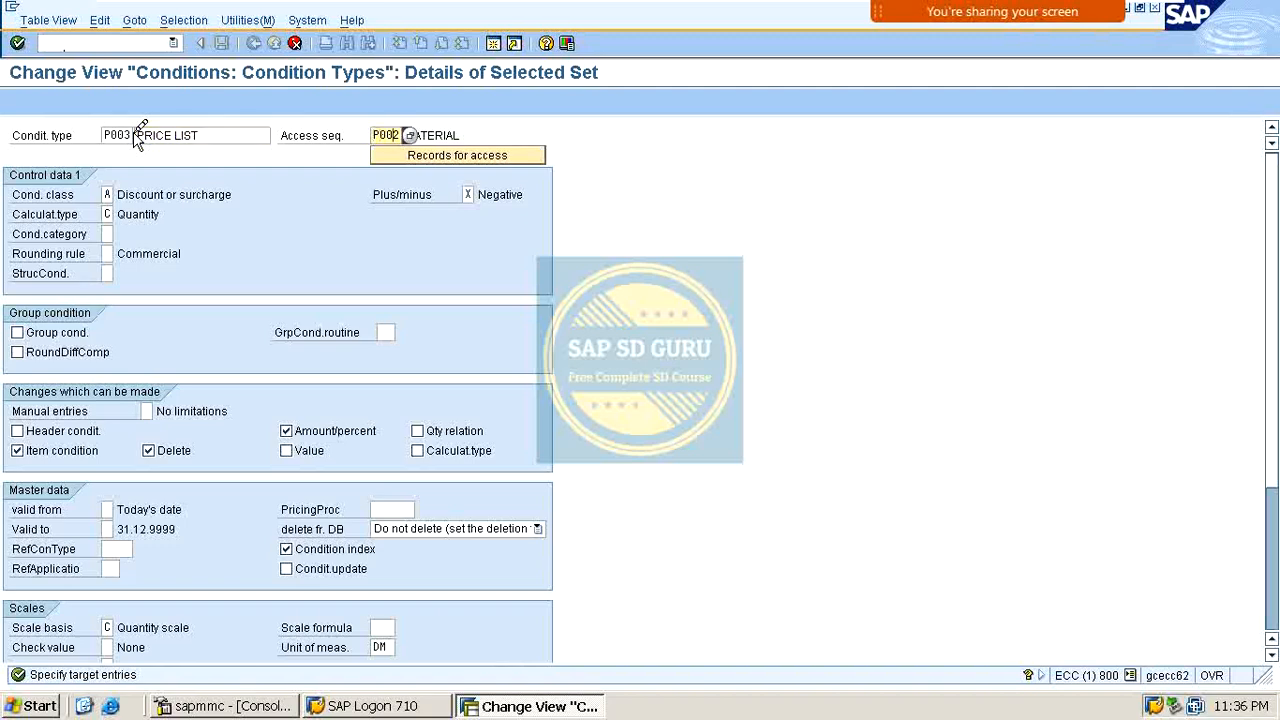
{"action": "key", "text": "Return"}
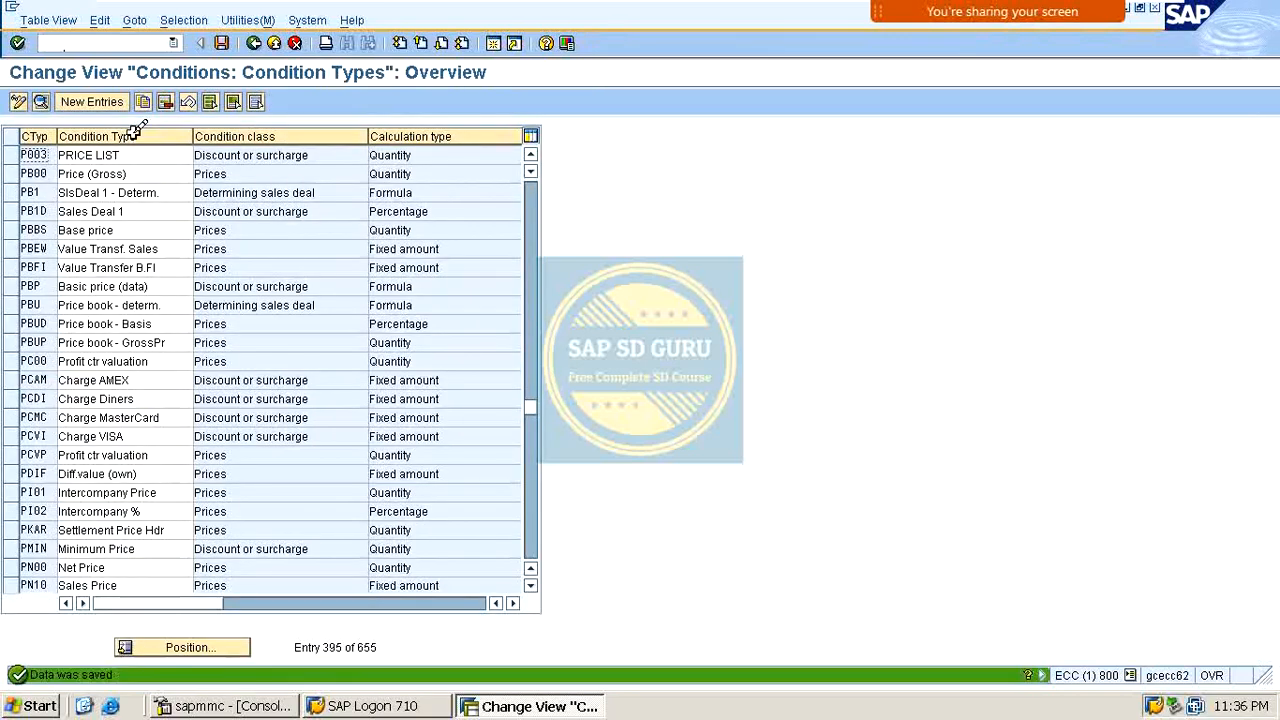
Start a copy of condition type P003 under the code P004 and assign access sequence P004.
{"action": "left_click", "coordinate": [10, 155]}
{"action": "left_click", "coordinate": [141, 102]}
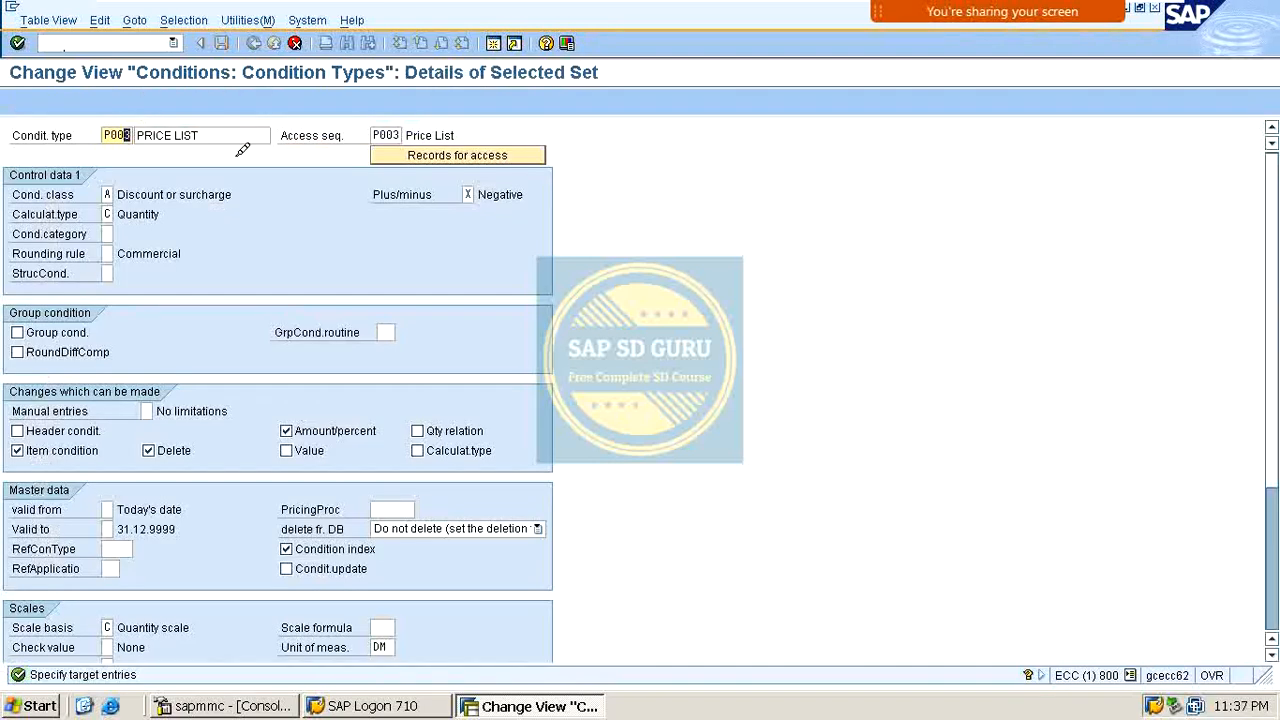
{"action": "type", "text": "4"}
{"action": "left_click", "coordinate": [403, 134]}
{"action": "key", "text": "BackSpace"}
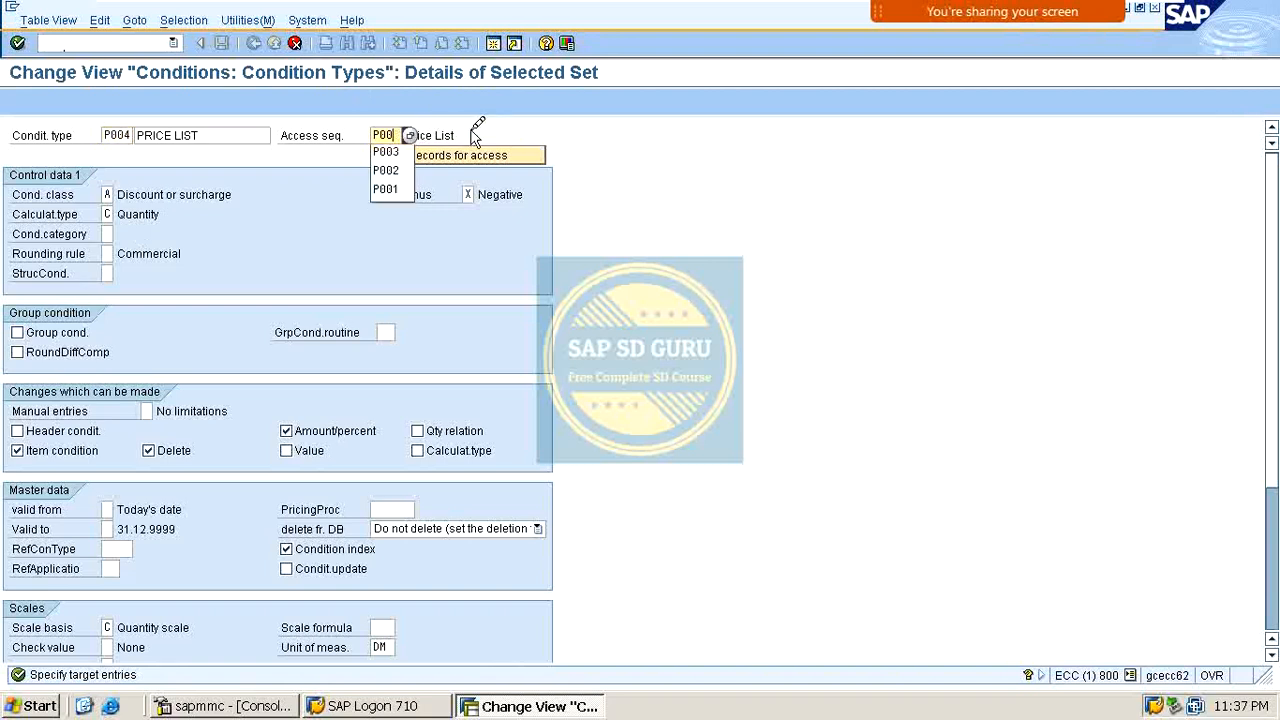
{"action": "type", "text": "4"}
{"action": "left_click_drag", "start_coordinate": [402, 135], "coordinate": [243, 187]}
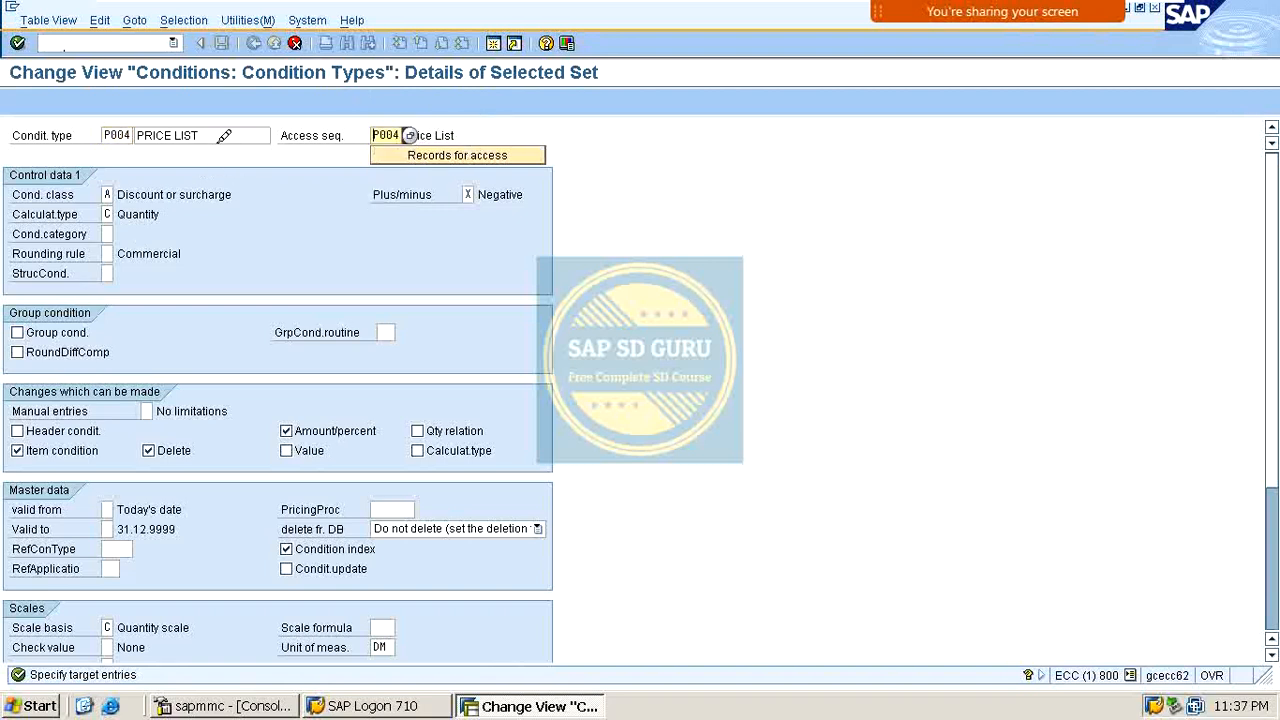
Describe condition type P004 as DISTRIBUTION CHANNEL and save the copied entry.
{"action": "left_click_drag", "start_coordinate": [206, 135], "coordinate": [9, 118]}
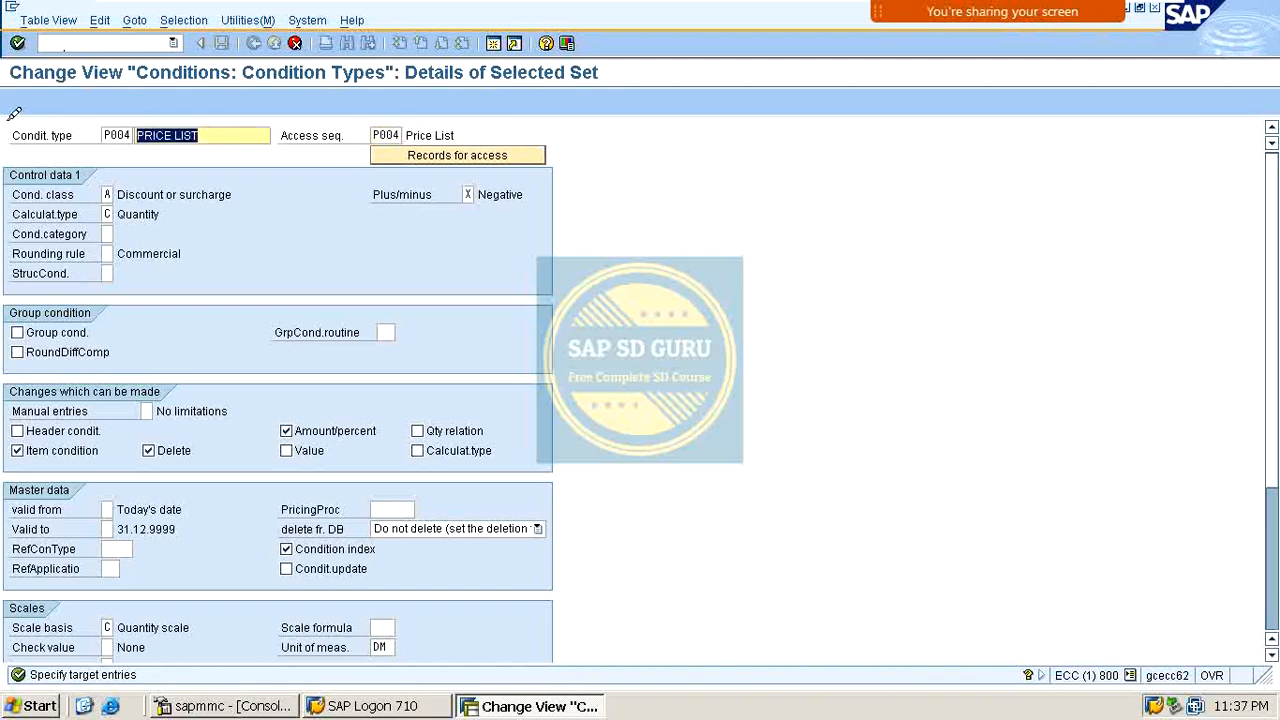
{"action": "type", "text": "DISTRI"}
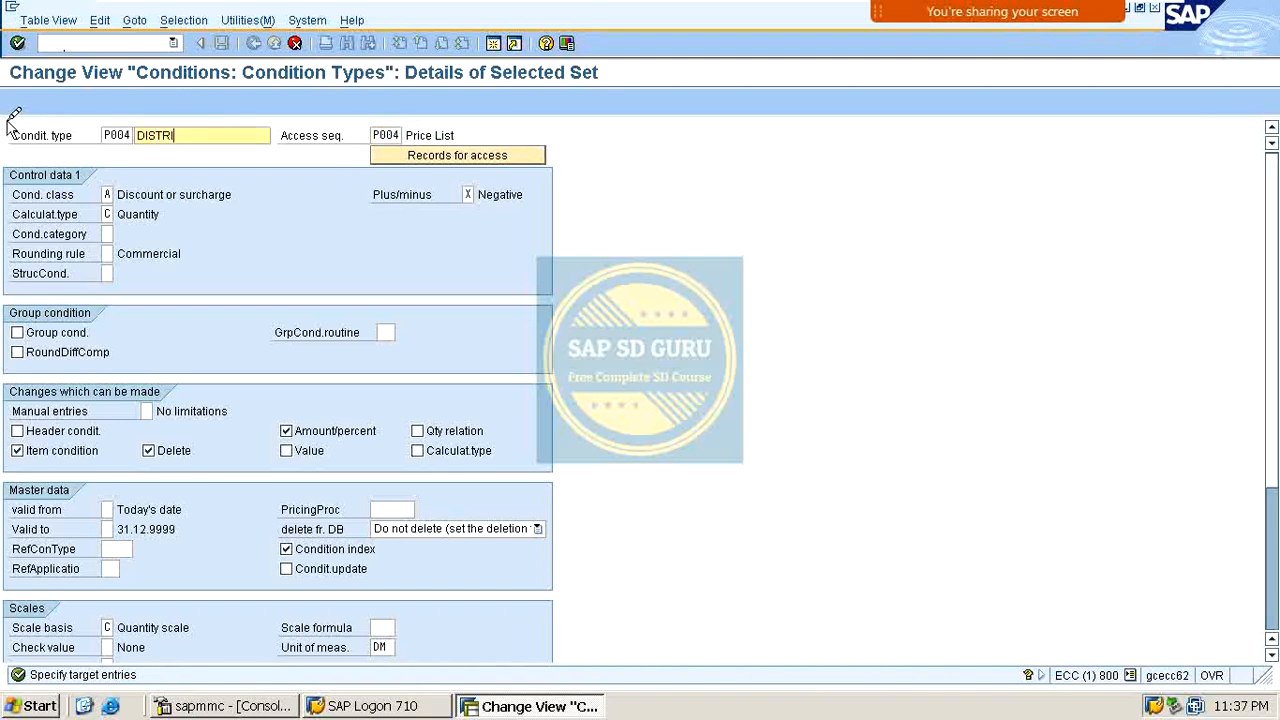
{"action": "type", "text": "BUTION CHANNEL"}
{"action": "key", "text": "Return"}
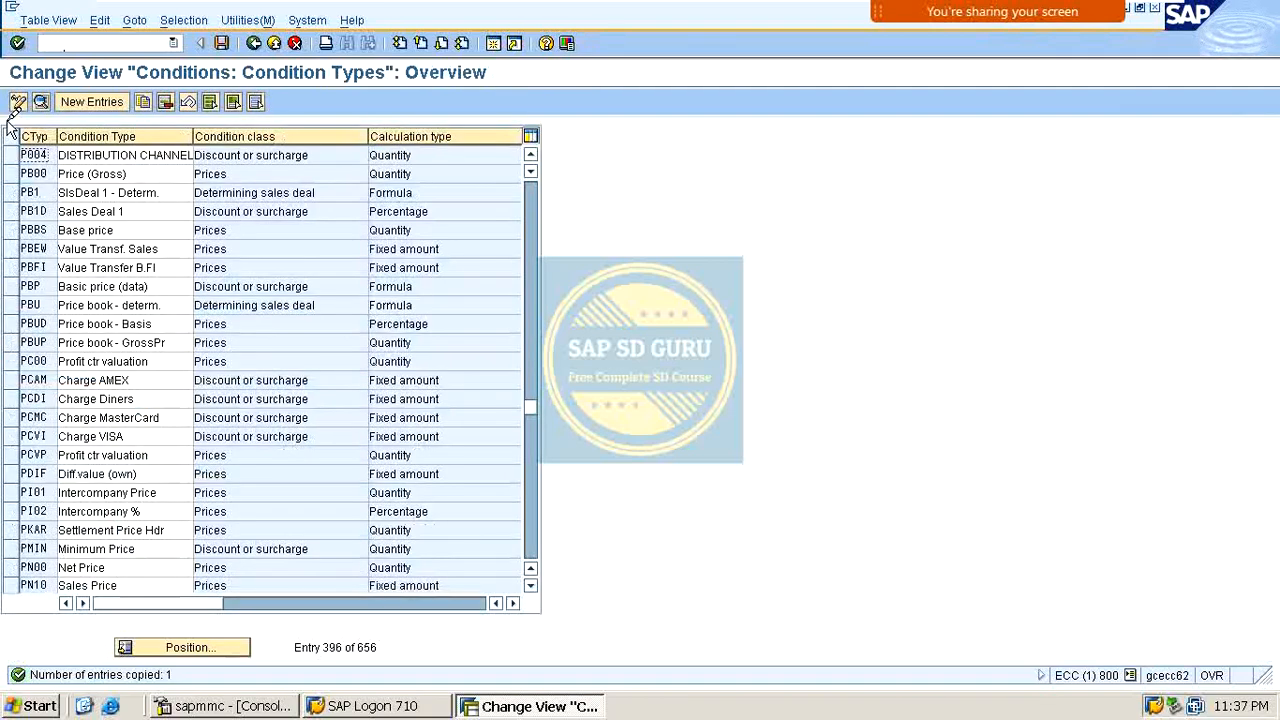
{"action": "key", "text": "ctrl+s"}
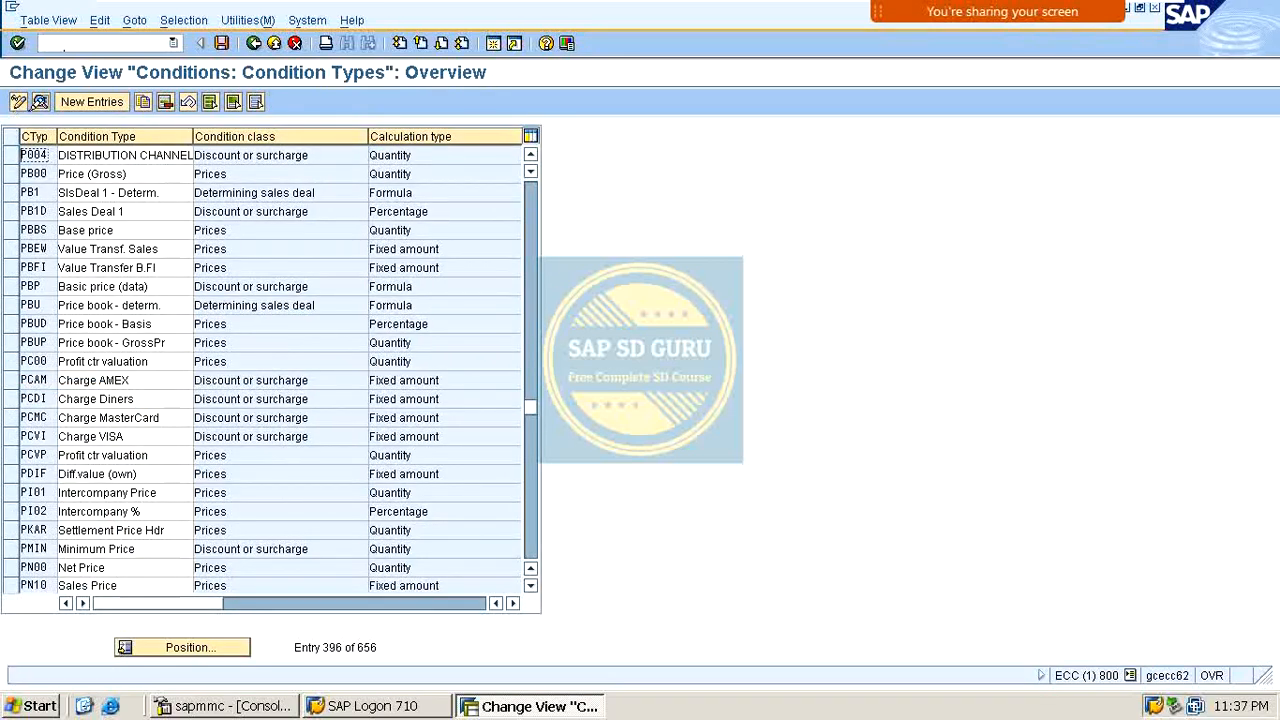
{"action": "left_click", "coordinate": [221, 43]}
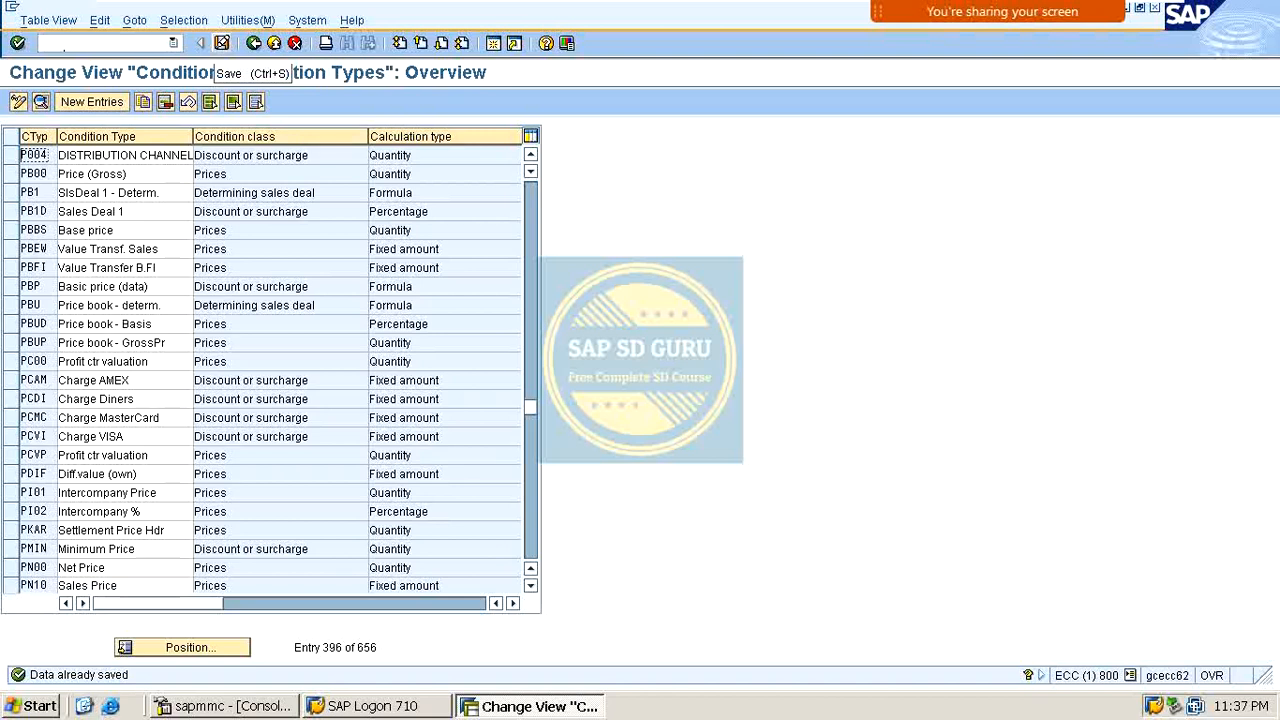
Go to the pricing procedures maintenance transaction and create a new procedure MEXCLU with description EXCLUSIONGROUPS.
{"action": "left_click", "coordinate": [79, 40]}
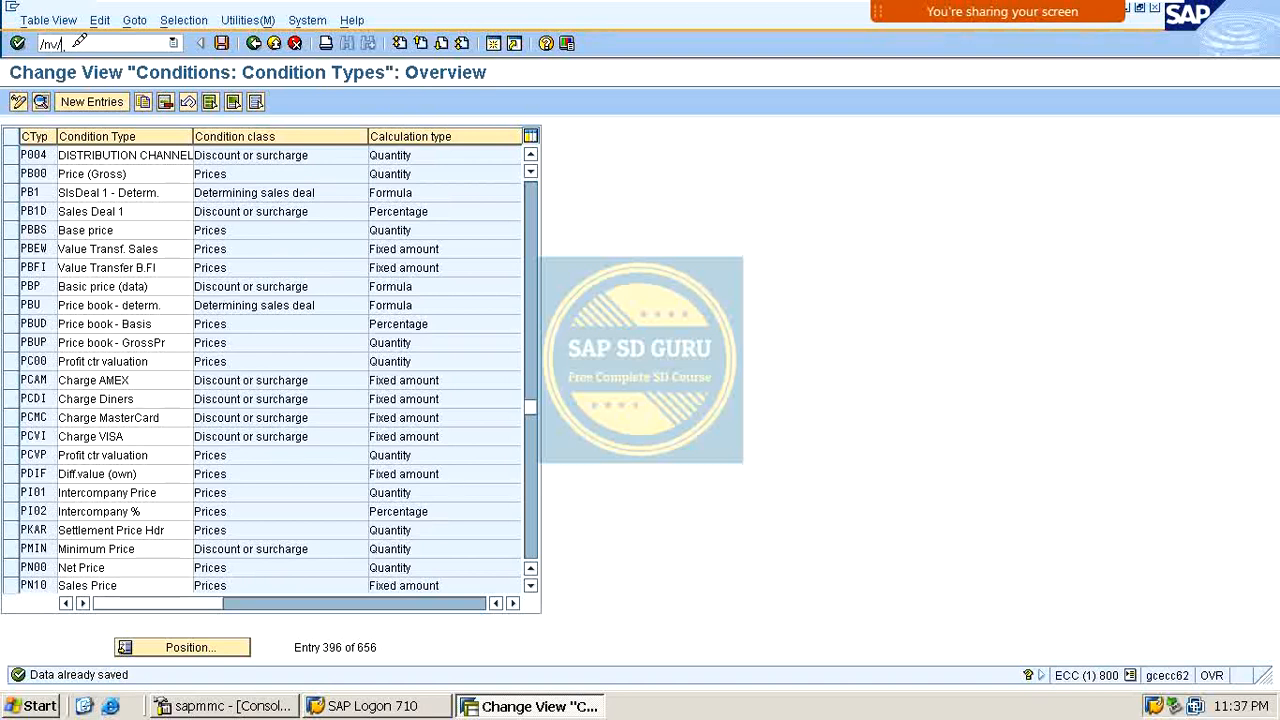
{"action": "key", "text": "Return"}
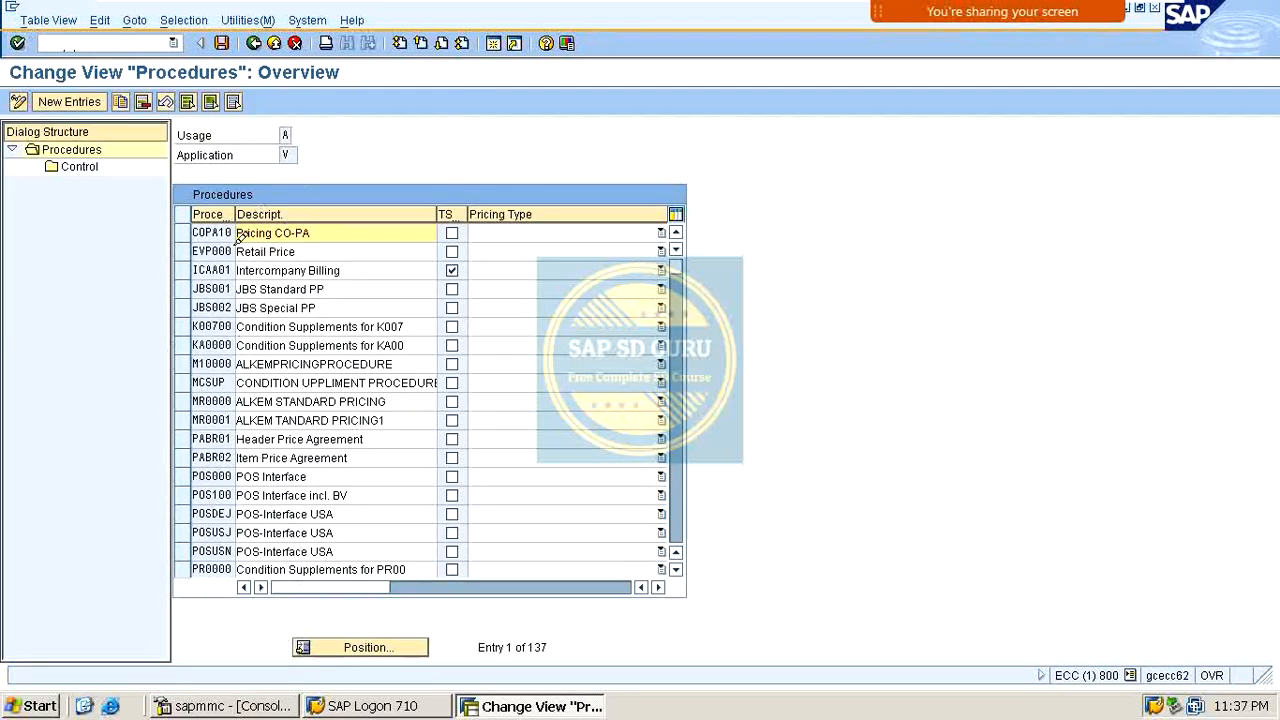
{"action": "left_click", "coordinate": [96, 98]}
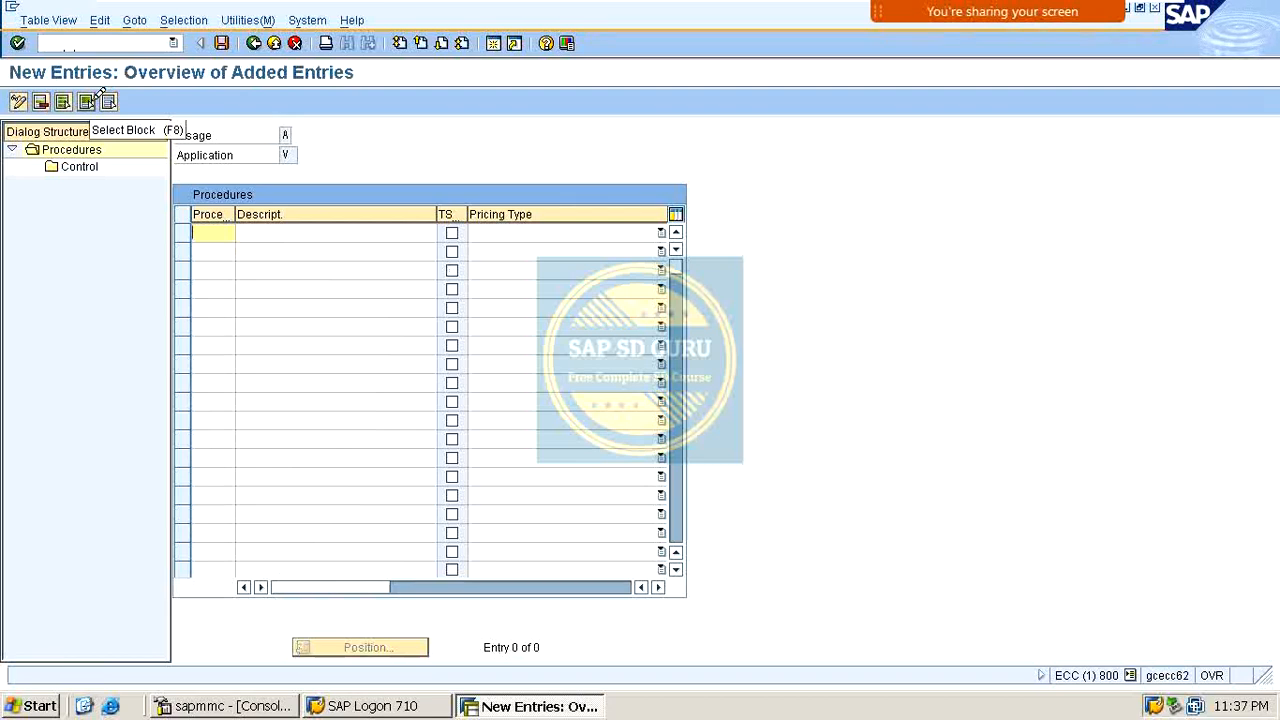
{"action": "type", "text": "MEXCLU"}
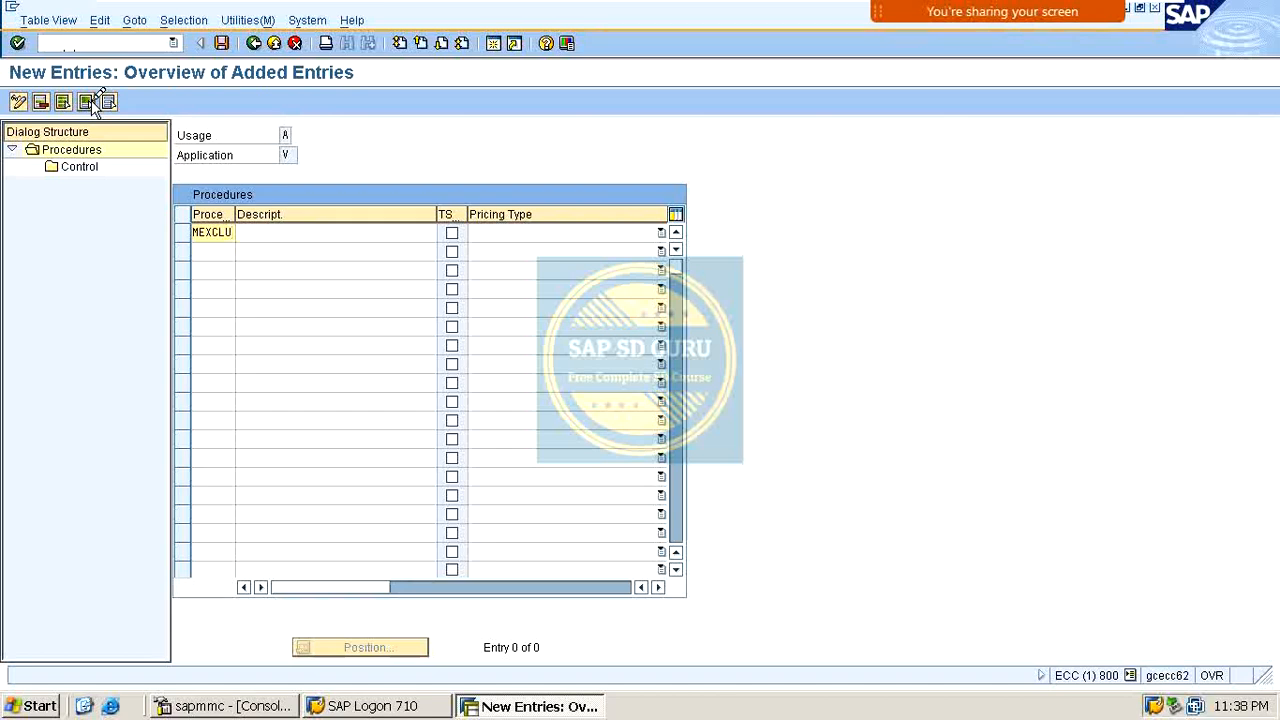
{"action": "key", "text": "Tab"}
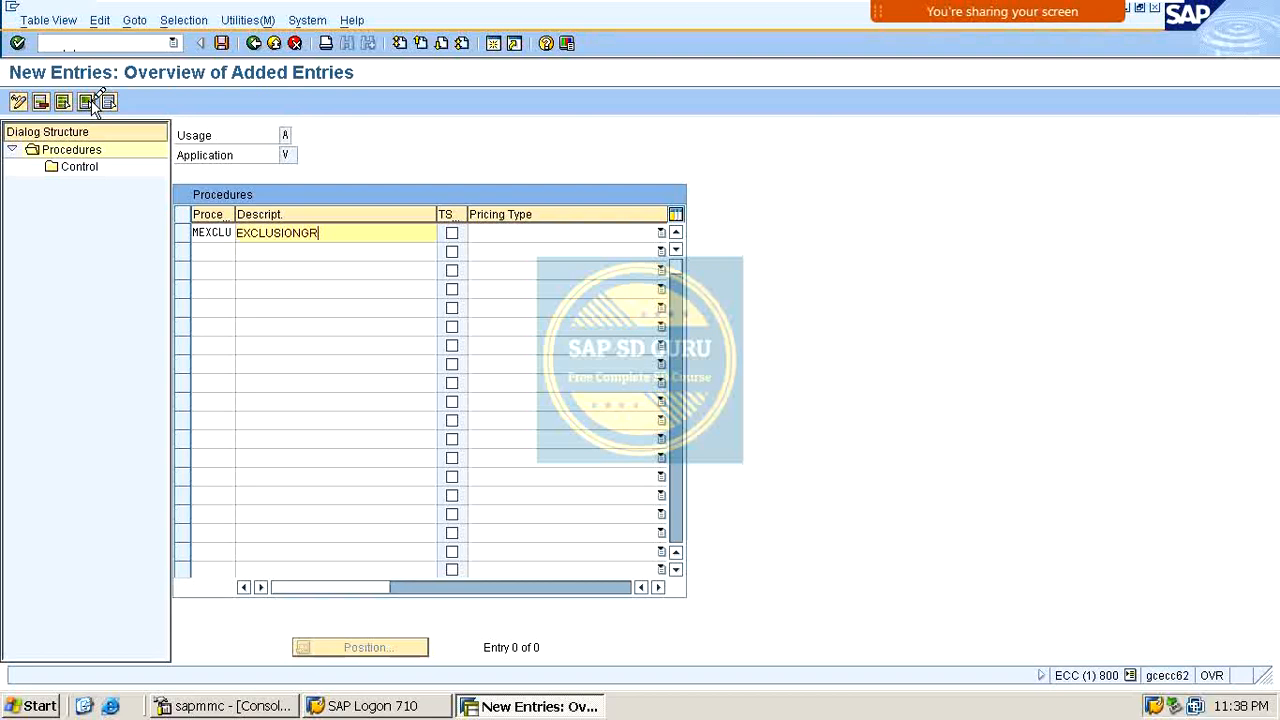
{"action": "type", "text": "EXCLUSIONGROUPS"}
{"action": "key", "text": "Return"}
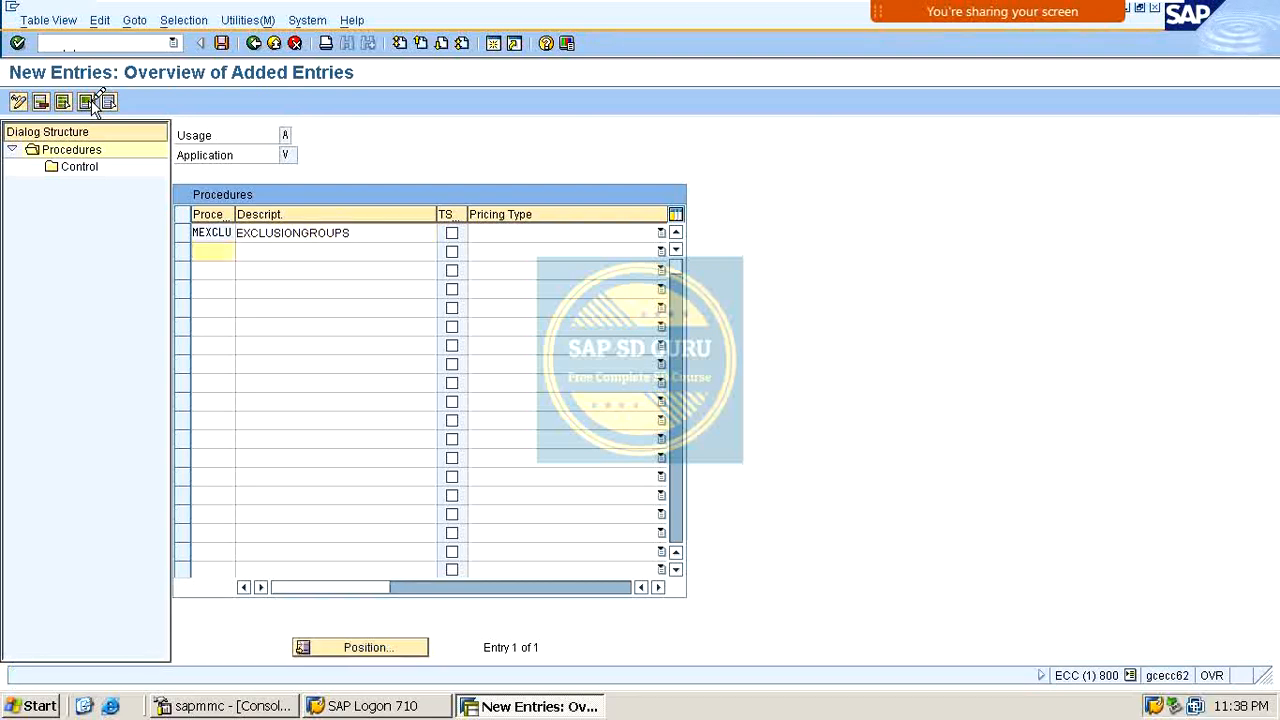
Correct the description of procedure MEXCLU so it reads EXCLUSION GROUPS as two separate words.
{"action": "double_click", "coordinate": [309, 224]}
{"action": "left_click", "coordinate": [304, 230]}
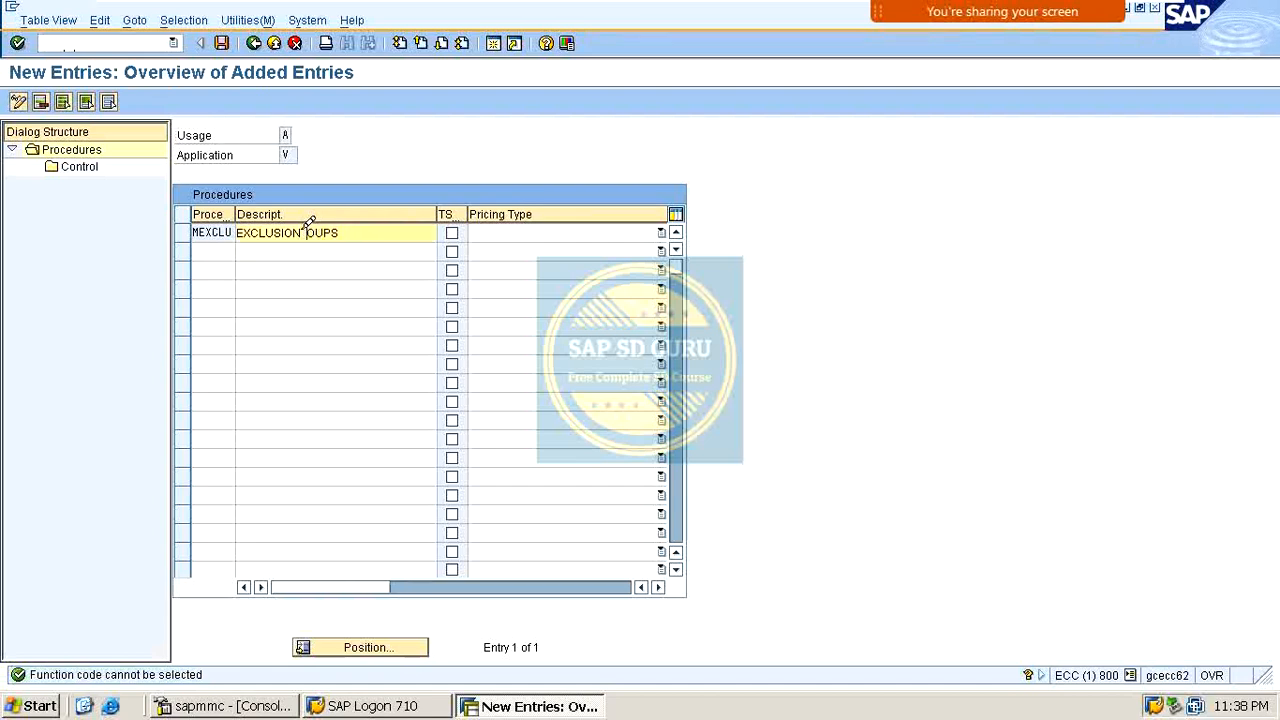
{"action": "type", "text": "G"}
{"action": "key", "text": "BackSpace"}
{"action": "key", "text": "BackSpace"}
{"action": "type", "text": "G"}
{"action": "key", "text": "Return"}
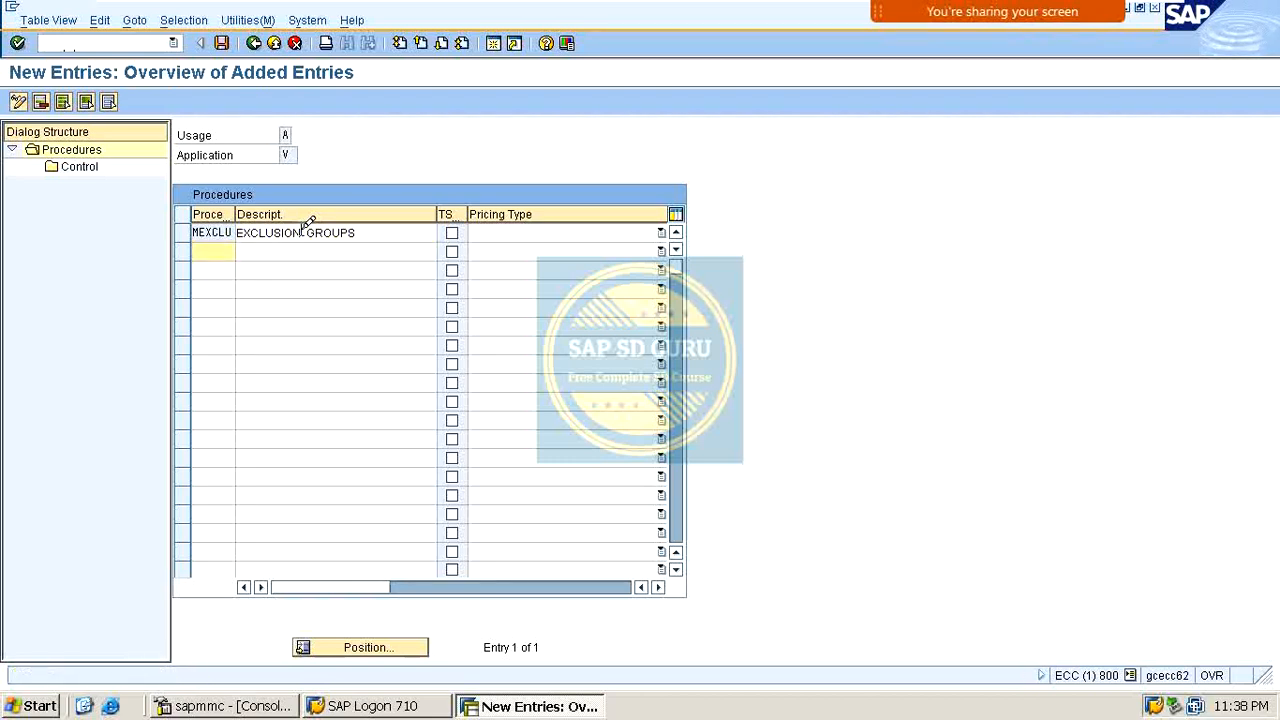
Open new control entries for procedure MEXCLU and add step 10 with condition type MR00.
{"action": "left_click", "coordinate": [182, 230]}
{"action": "double_click", "coordinate": [84, 163]}
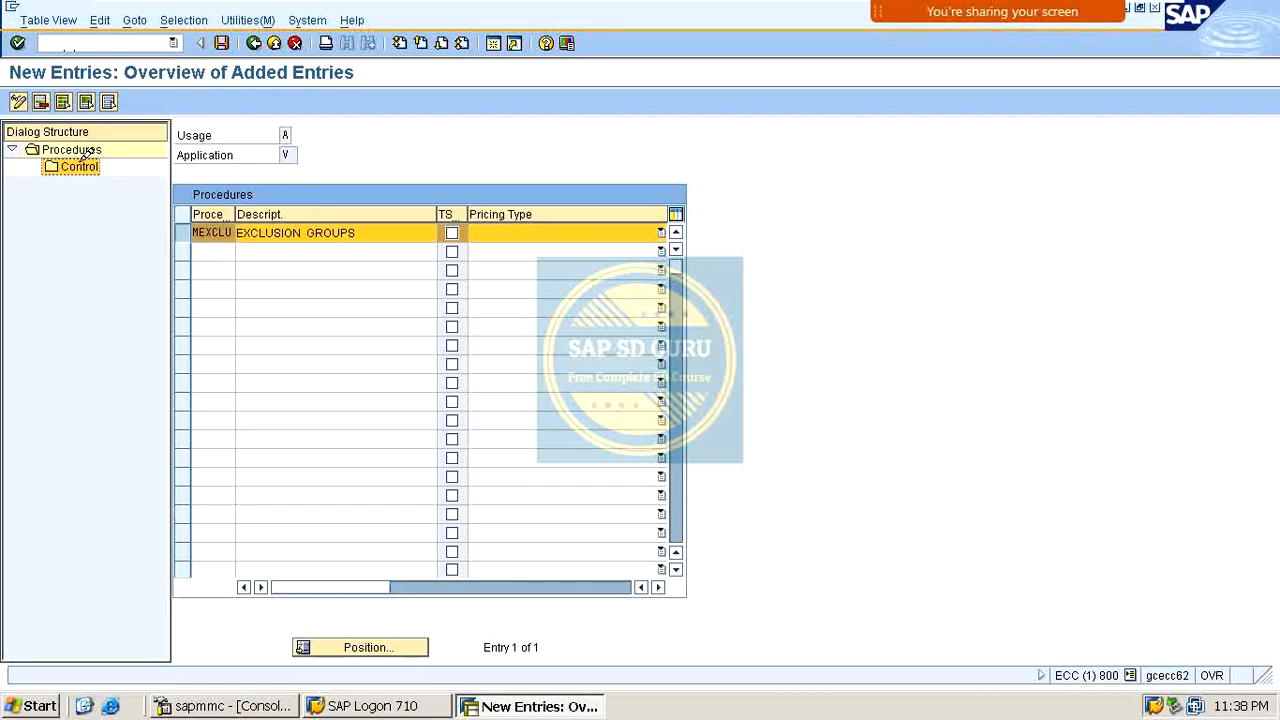
{"action": "left_click", "coordinate": [69, 101]}
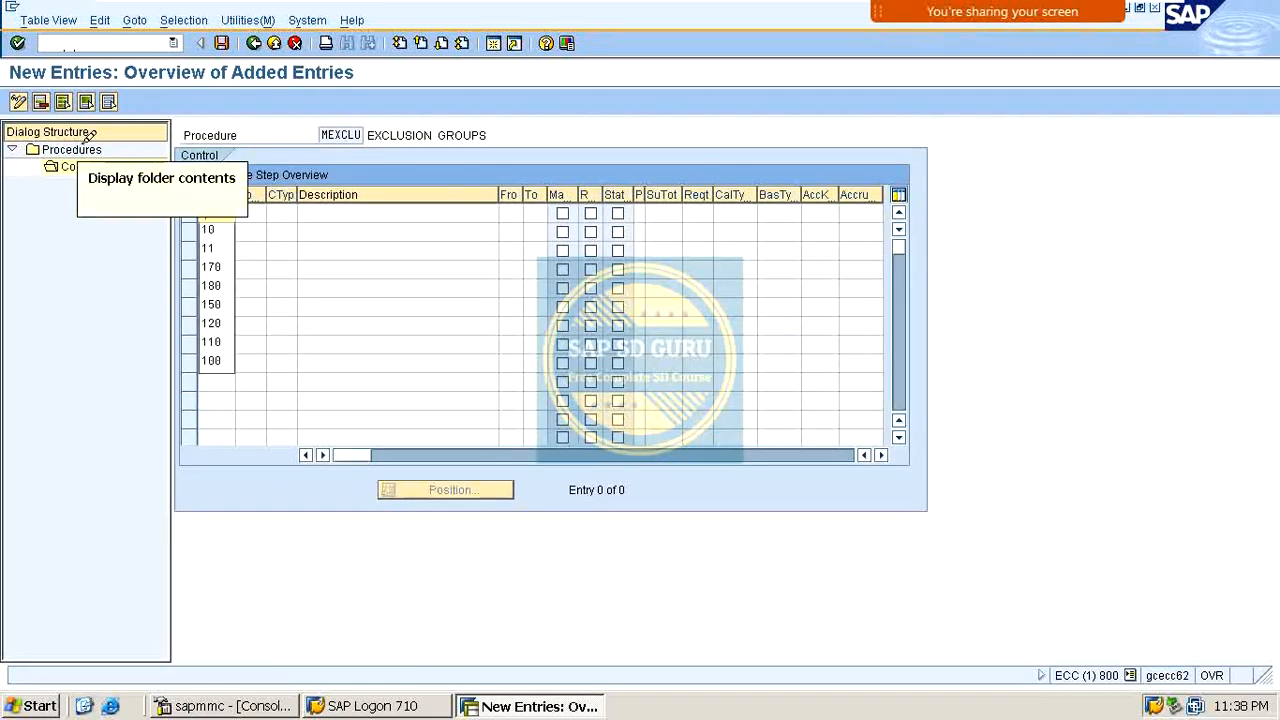
{"action": "key", "text": "Tab"}
{"action": "type", "text": "Mr00"}
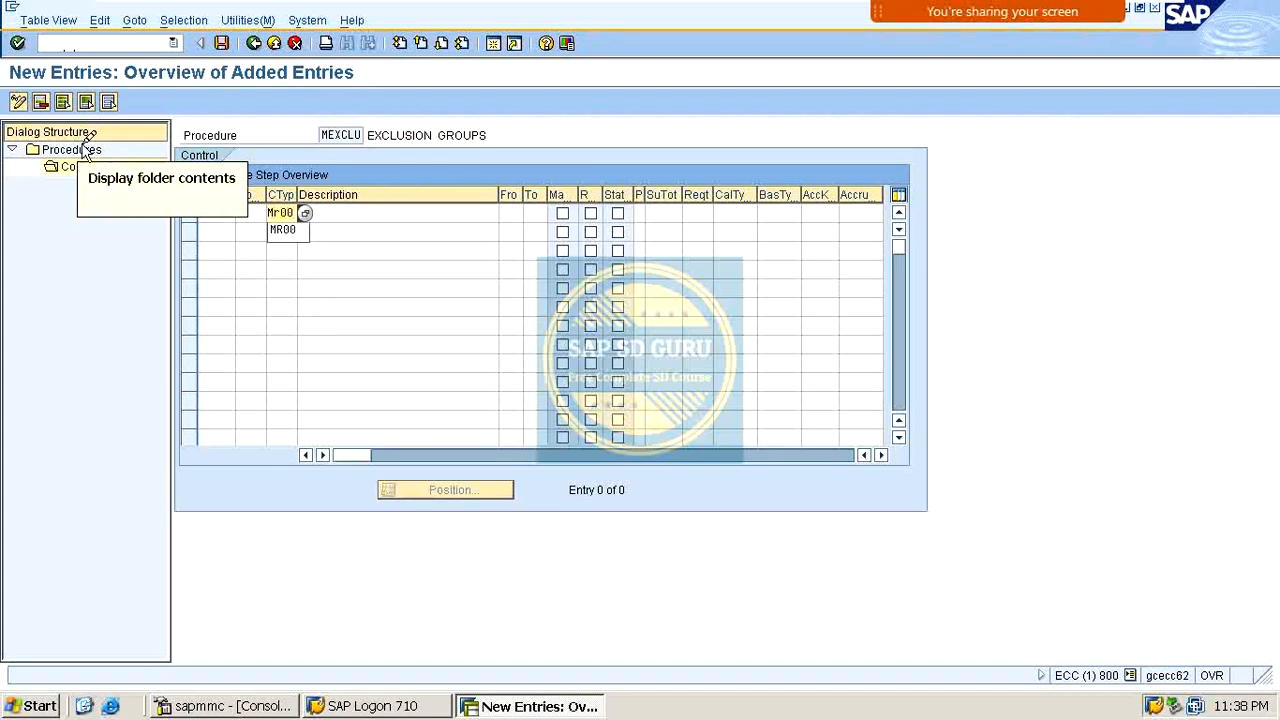
{"action": "key", "text": "Return"}
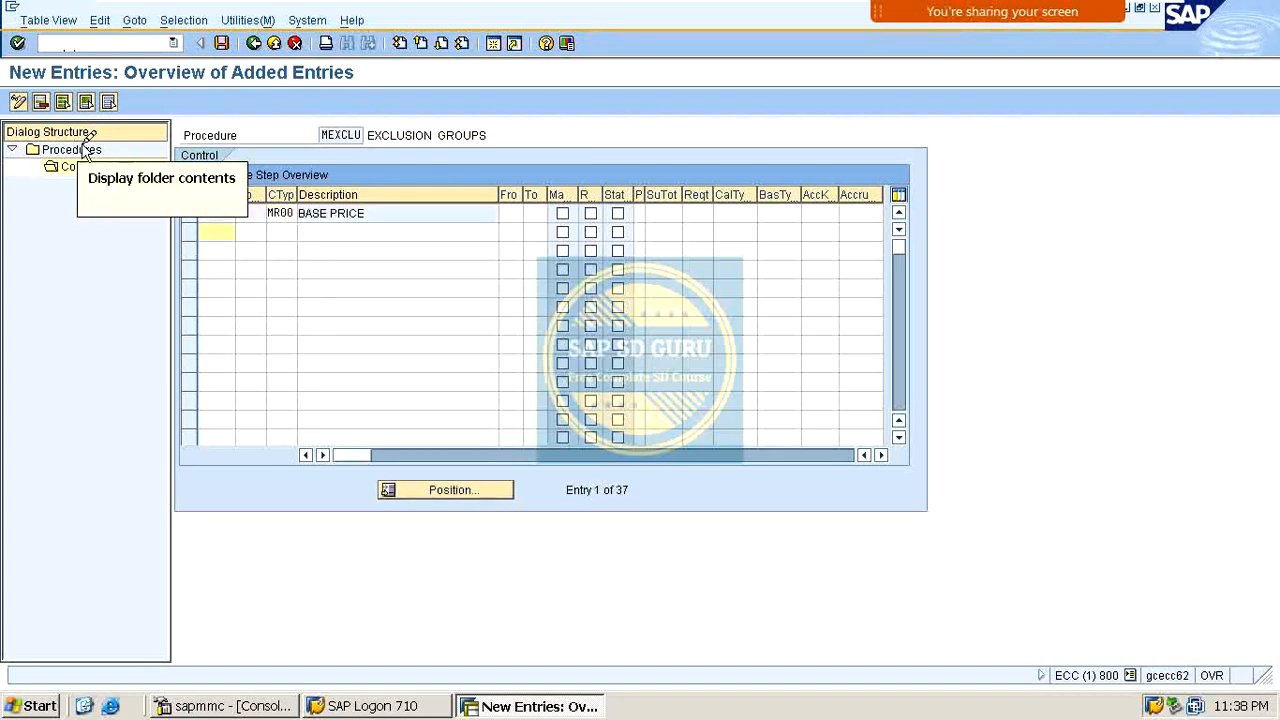
{"action": "left_click", "coordinate": [373, 232]}
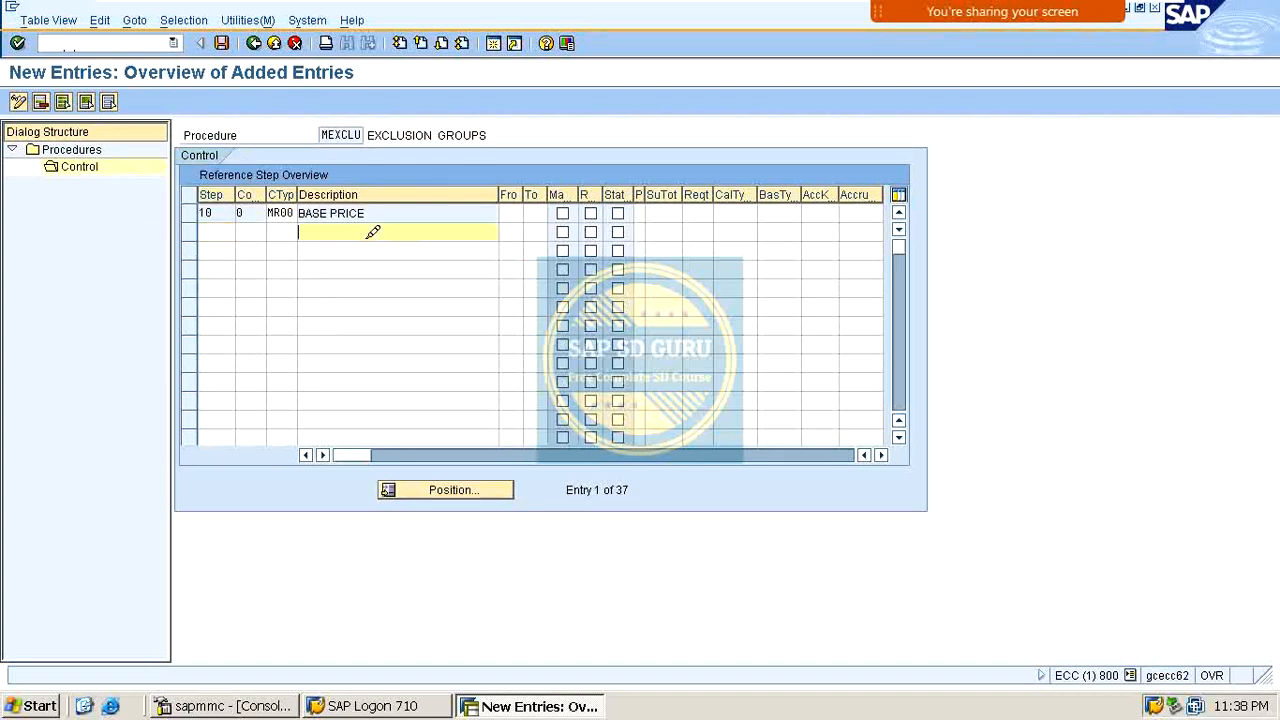
{"action": "type", "text": "BASEPR"}
{"action": "key", "text": "BackSpace"}
{"action": "key", "text": "BackSpace"}
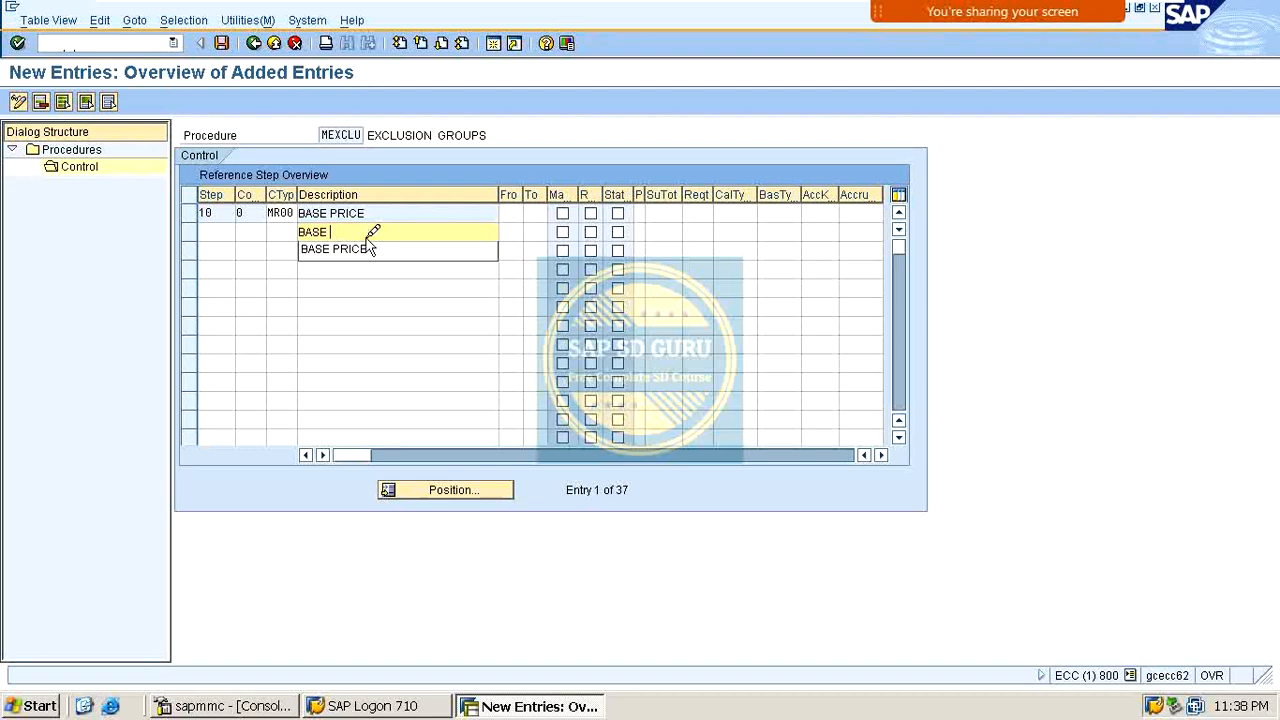
{"action": "type", "text": "PRICE"}
{"action": "key", "text": "Return"}
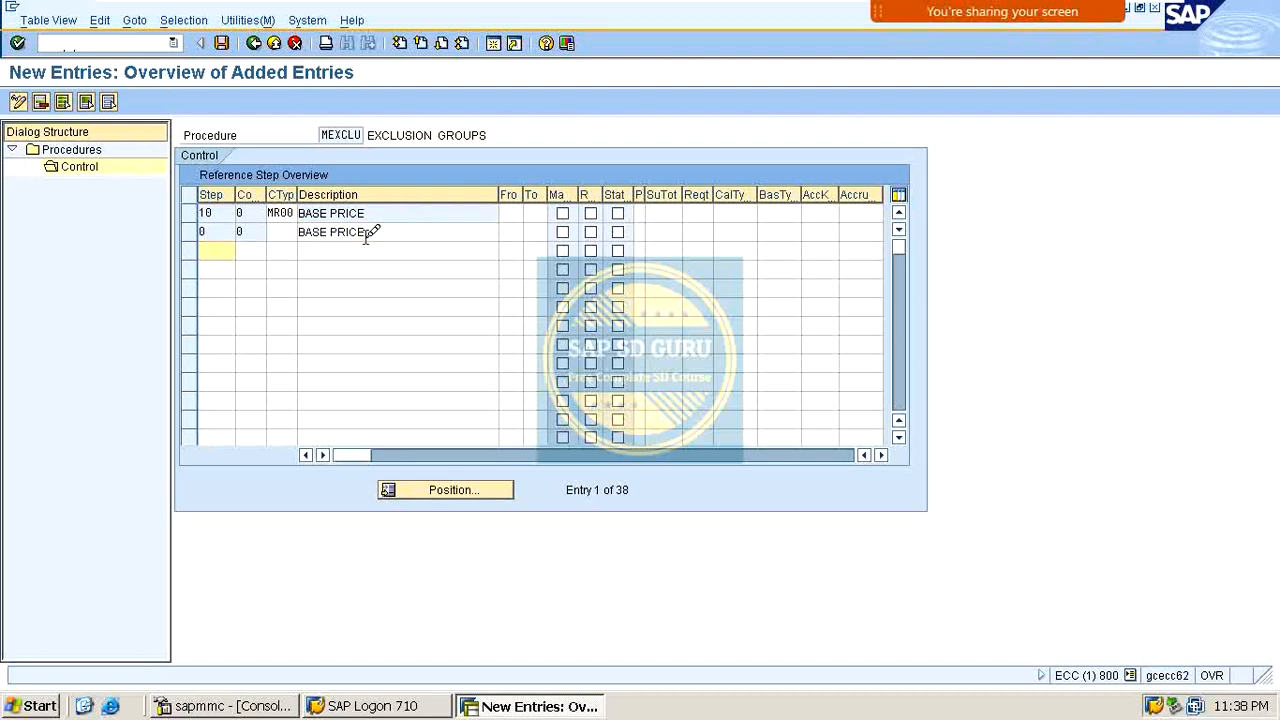
{"action": "left_click", "coordinate": [188, 232]}
{"action": "left_click", "coordinate": [40, 101]}
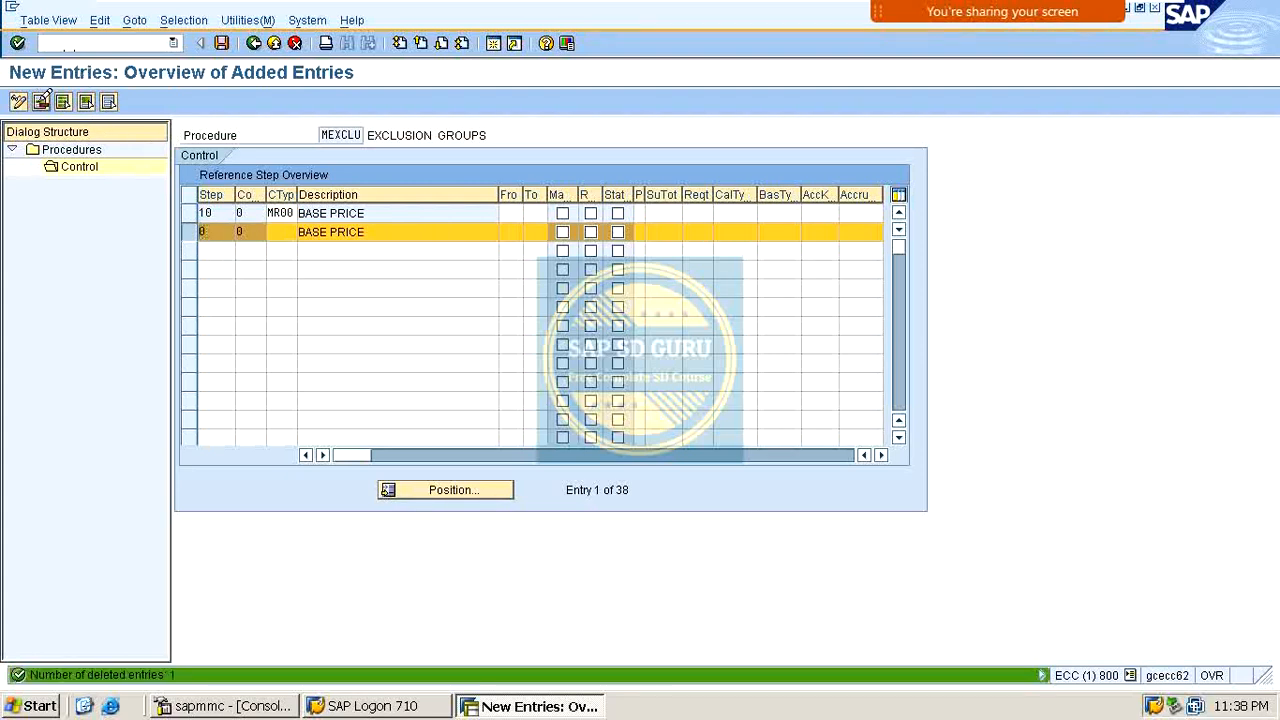
Add control step 20 to procedure MEXCLU without a condition type, described as BASEPRICE.
{"action": "type", "text": "20"}
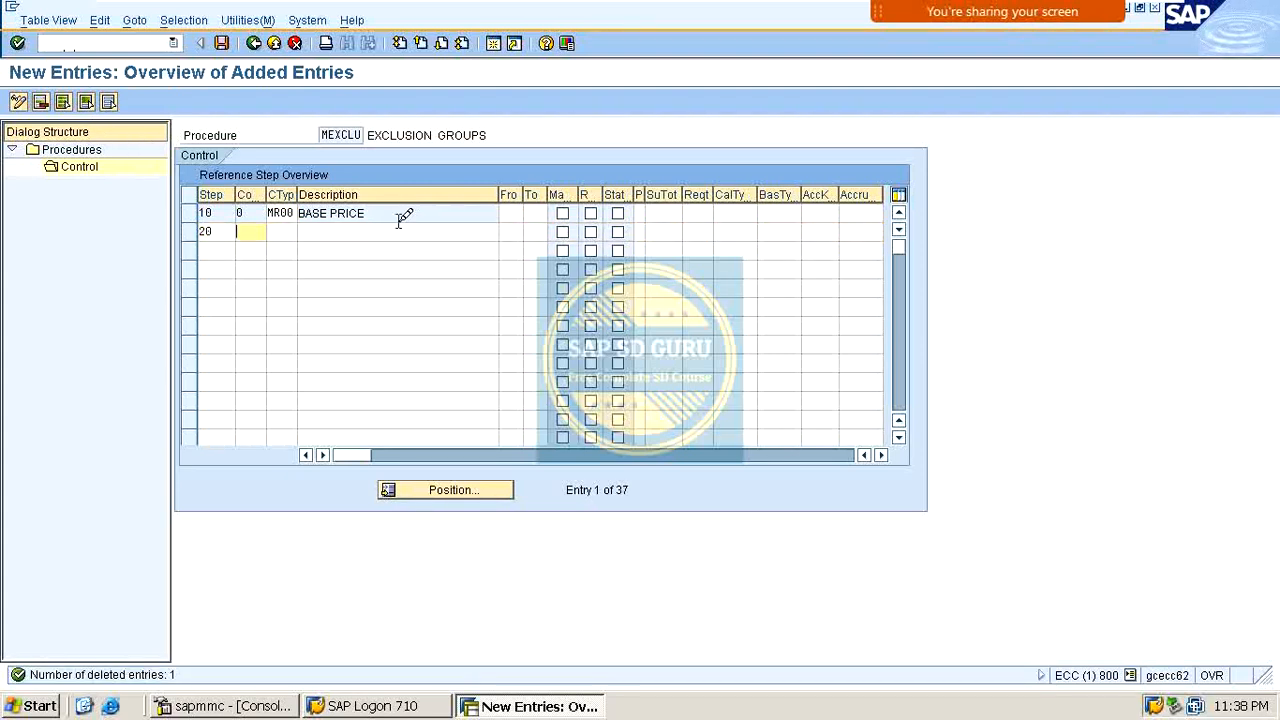
{"action": "key", "text": "Tab"}
{"action": "key", "text": "Tab"}
{"action": "key", "text": "Tab"}
{"action": "type", "text": "BAS"}
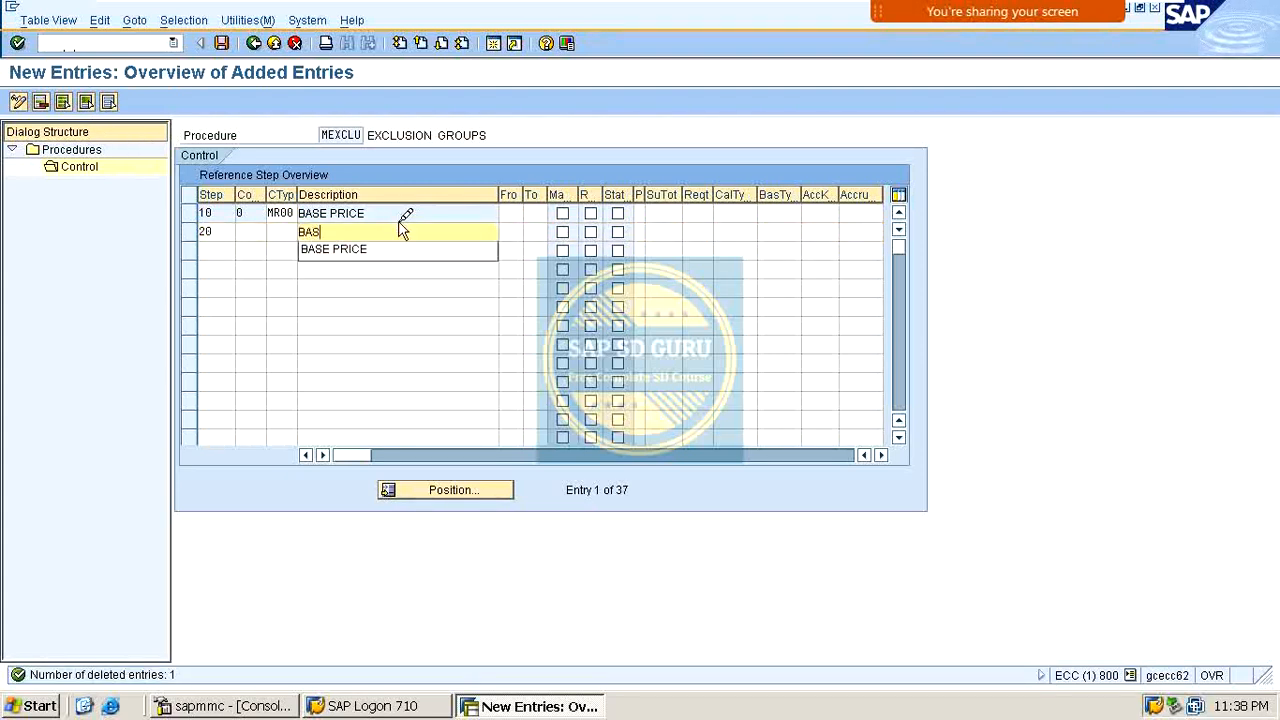
{"action": "type", "text": "EPRICE"}
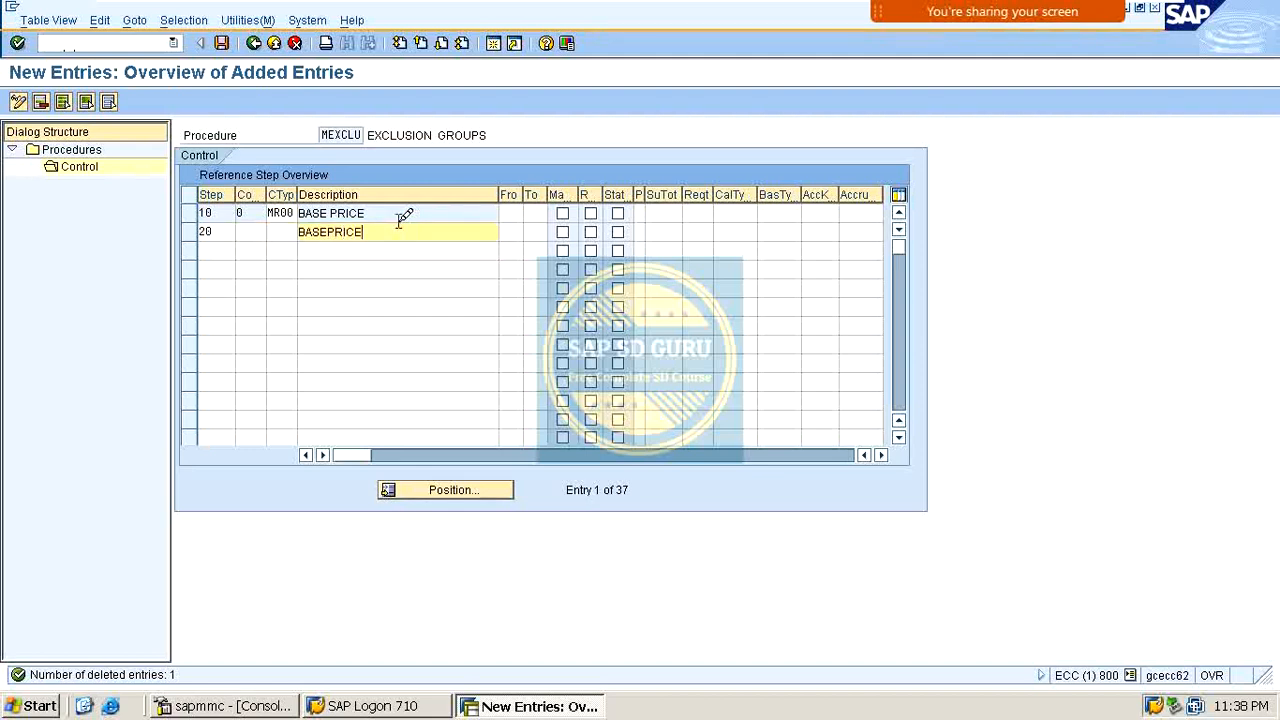
{"action": "key", "text": "Return"}
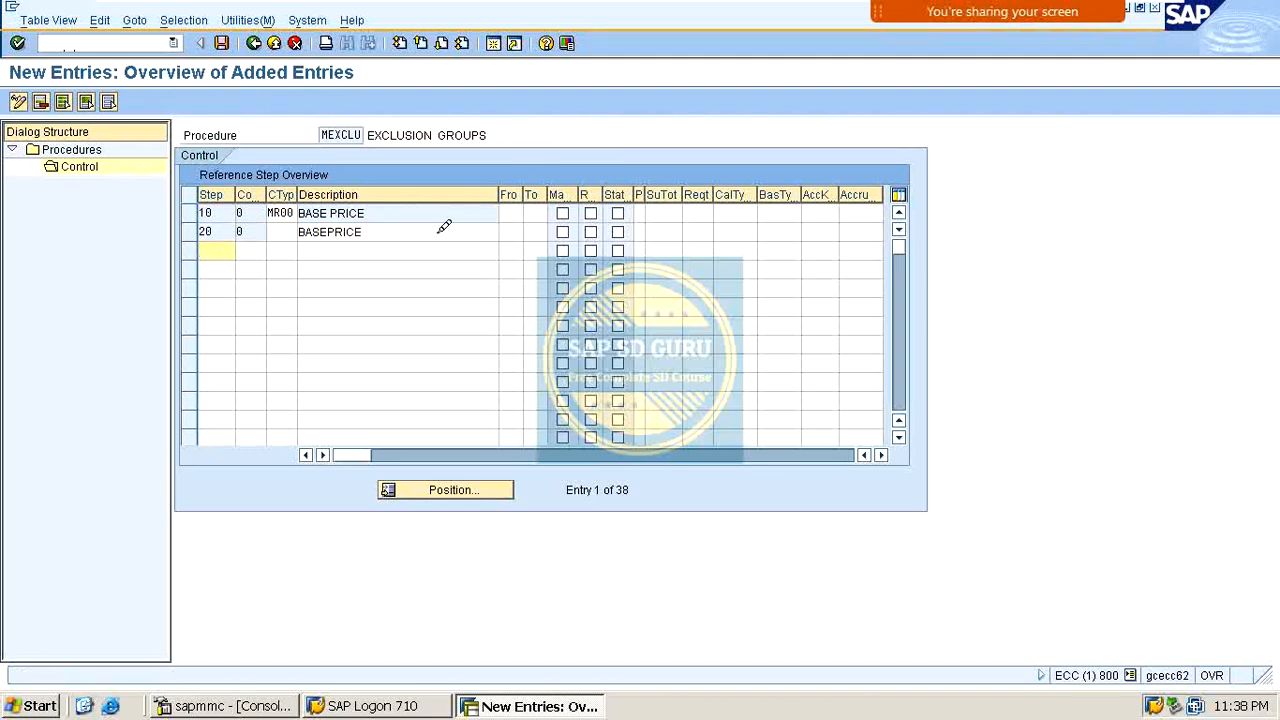
Set the reference range of the BASEPRICE step from step 10 to step 19.
{"action": "left_click", "coordinate": [510, 231]}
{"action": "type", "text": "1"}
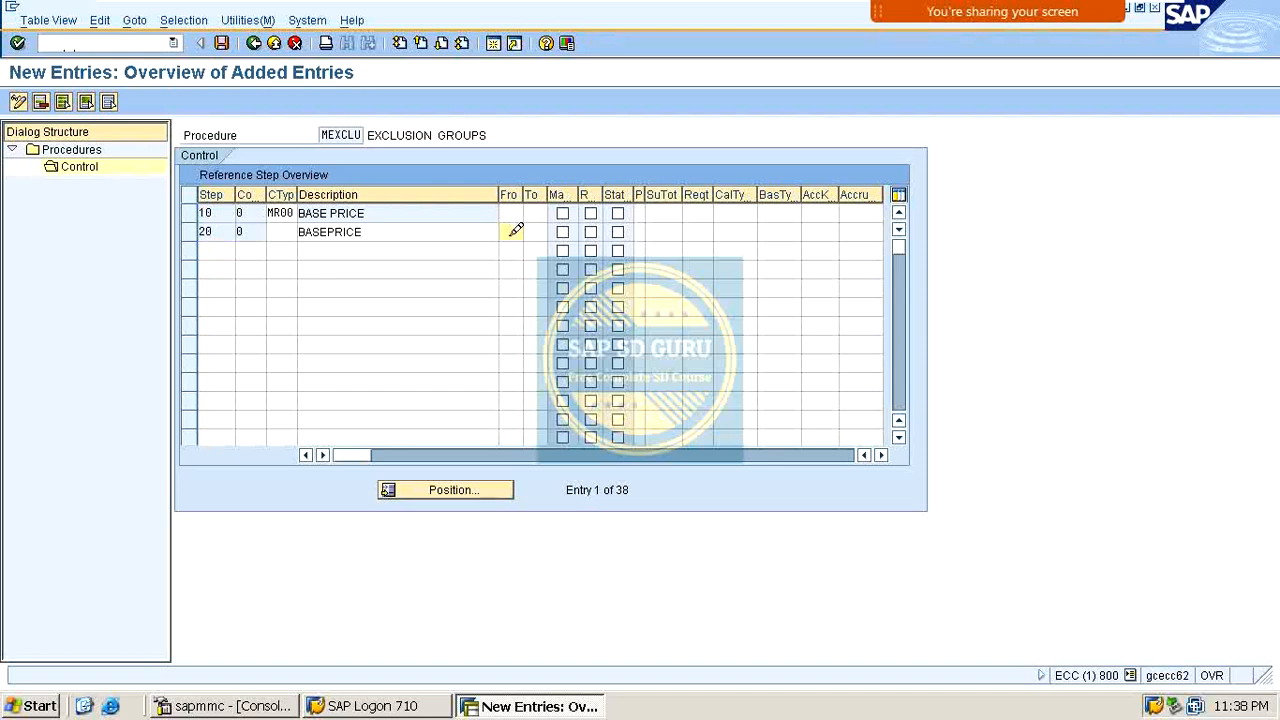
{"action": "type", "text": "0"}
{"action": "key", "text": "Tab"}
{"action": "type", "text": "19"}
{"action": "key", "text": "Return"}
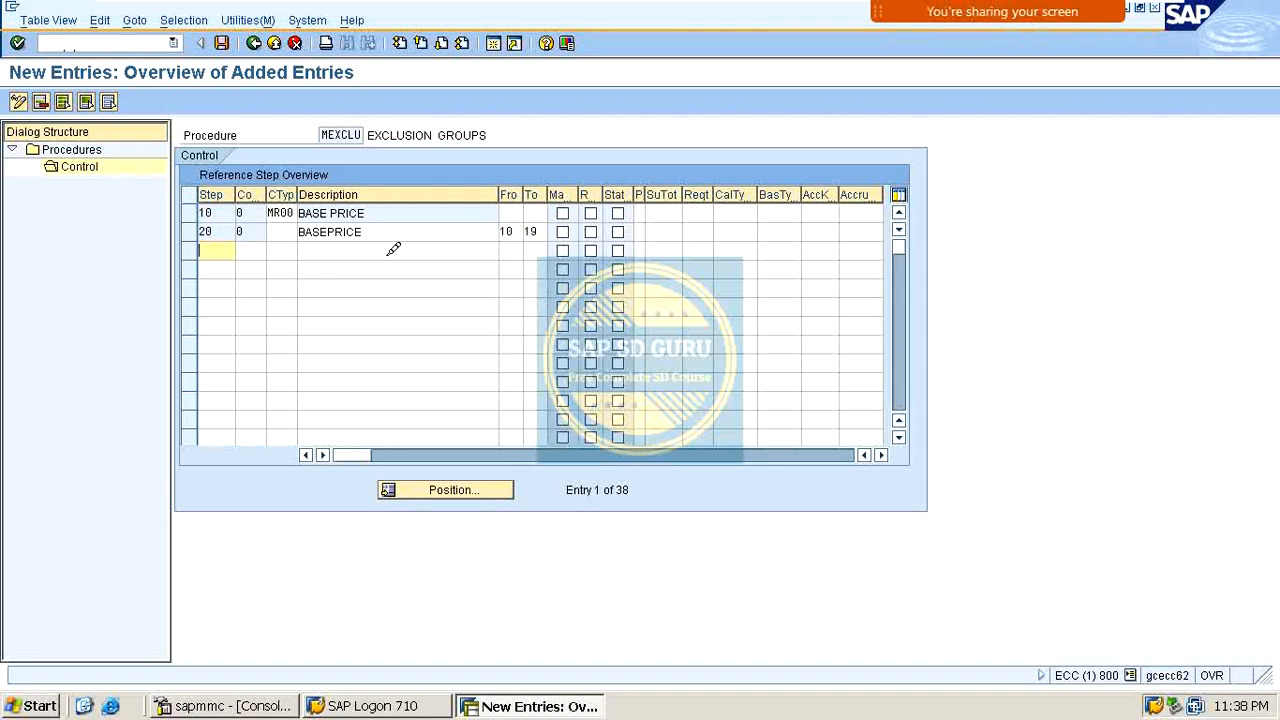
Add control step 30 with condition type P001 and control step 40 with condition type P002.
{"action": "type", "text": "30"}
{"action": "key", "text": "Tab"}
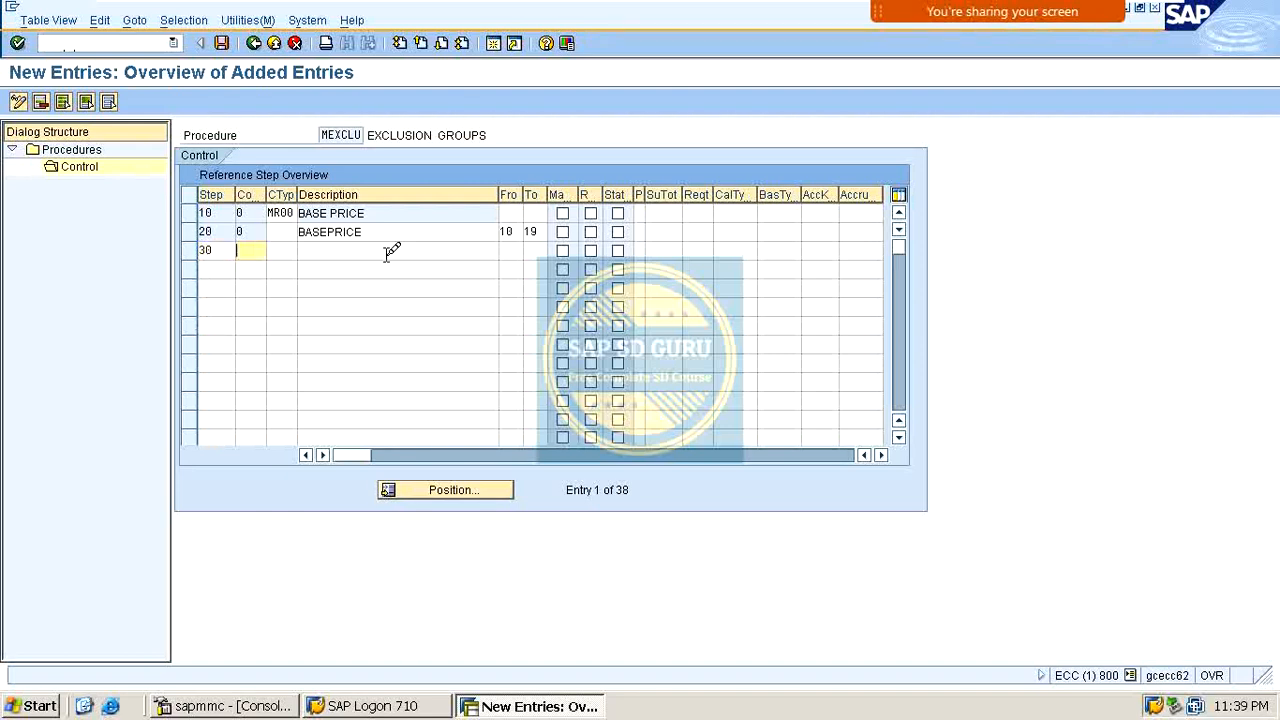
{"action": "key", "text": "Tab"}
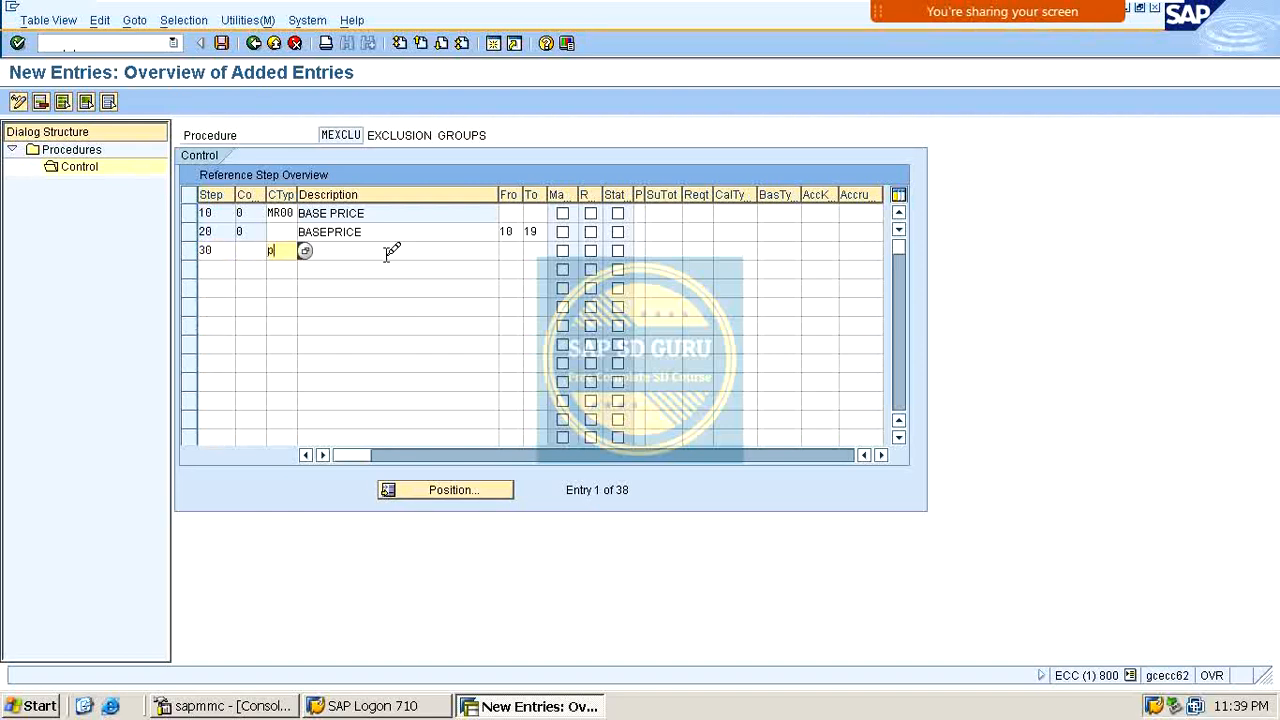
{"action": "key", "text": "Return"}
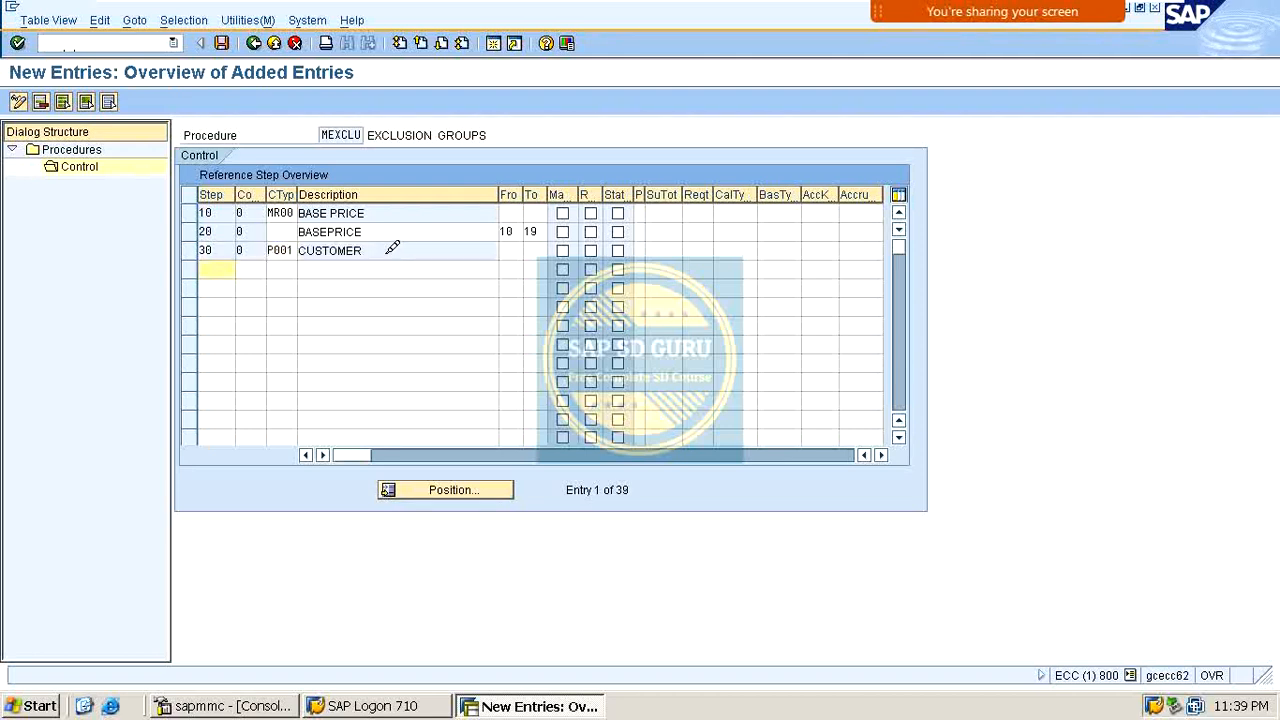
{"action": "type", "text": "40"}
{"action": "key", "text": "Tab"}
{"action": "key", "text": "Tab"}
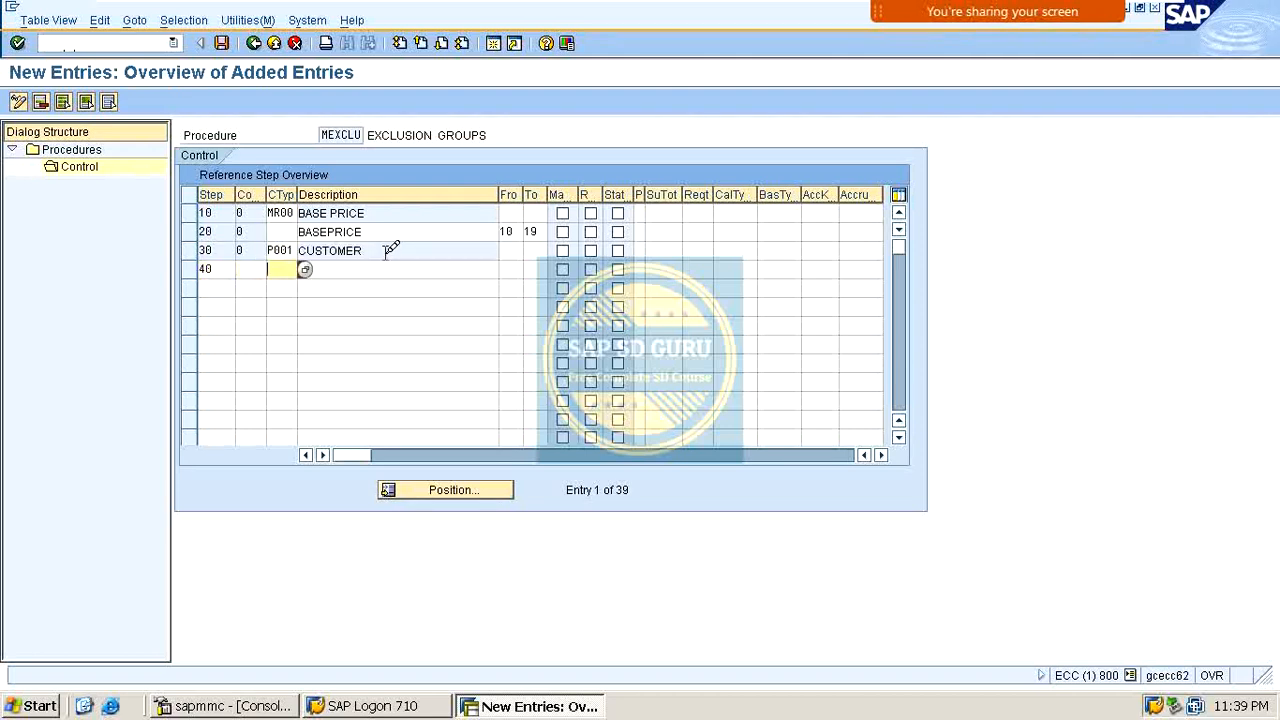
{"action": "type", "text": "P002"}
{"action": "key", "text": "Return"}
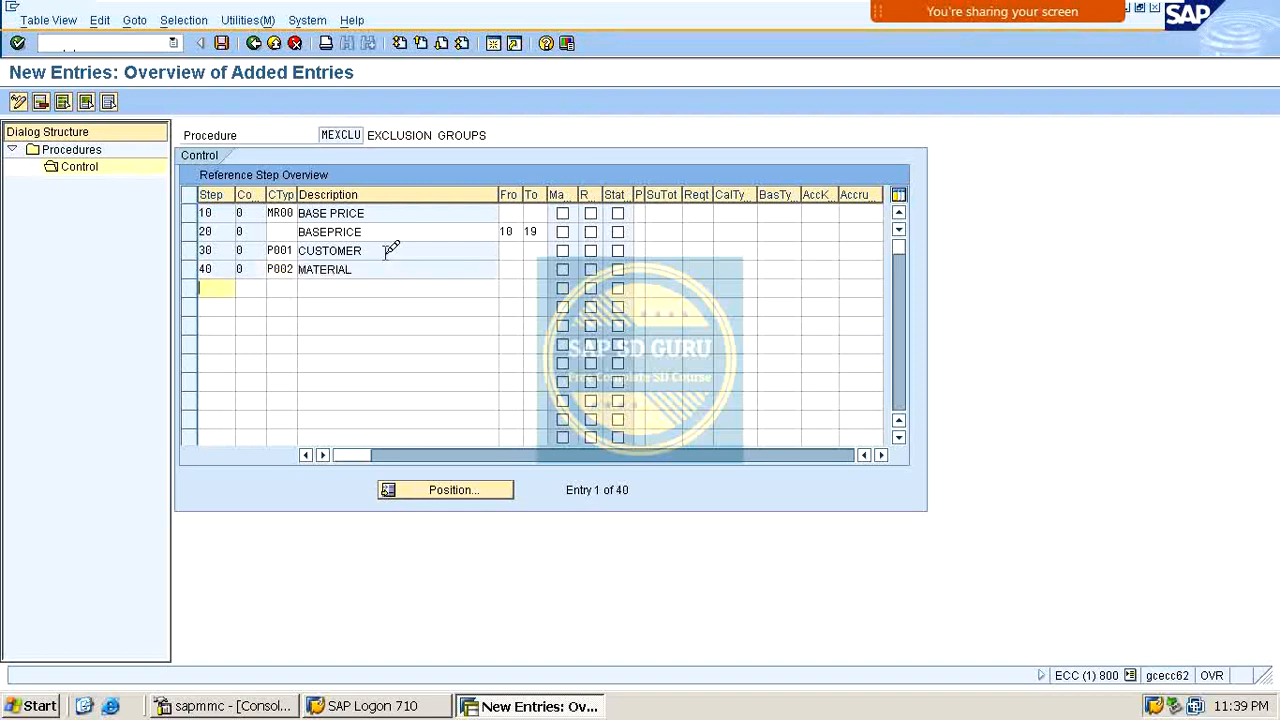
Add control step 50 with condition type P003 and control step 60 with condition type P004.
{"action": "type", "text": "50"}
{"action": "key", "text": "Tab"}
{"action": "key", "text": "Tab"}
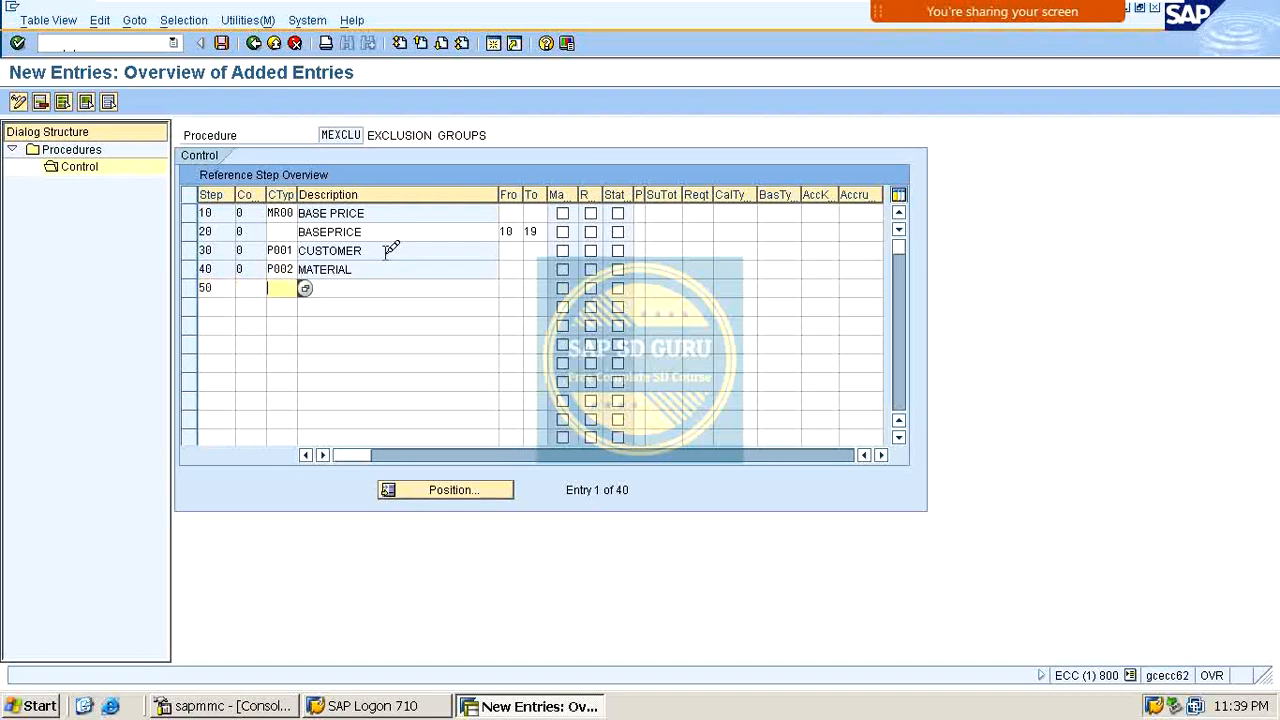
{"action": "type", "text": "P003"}
{"action": "key", "text": "Return"}
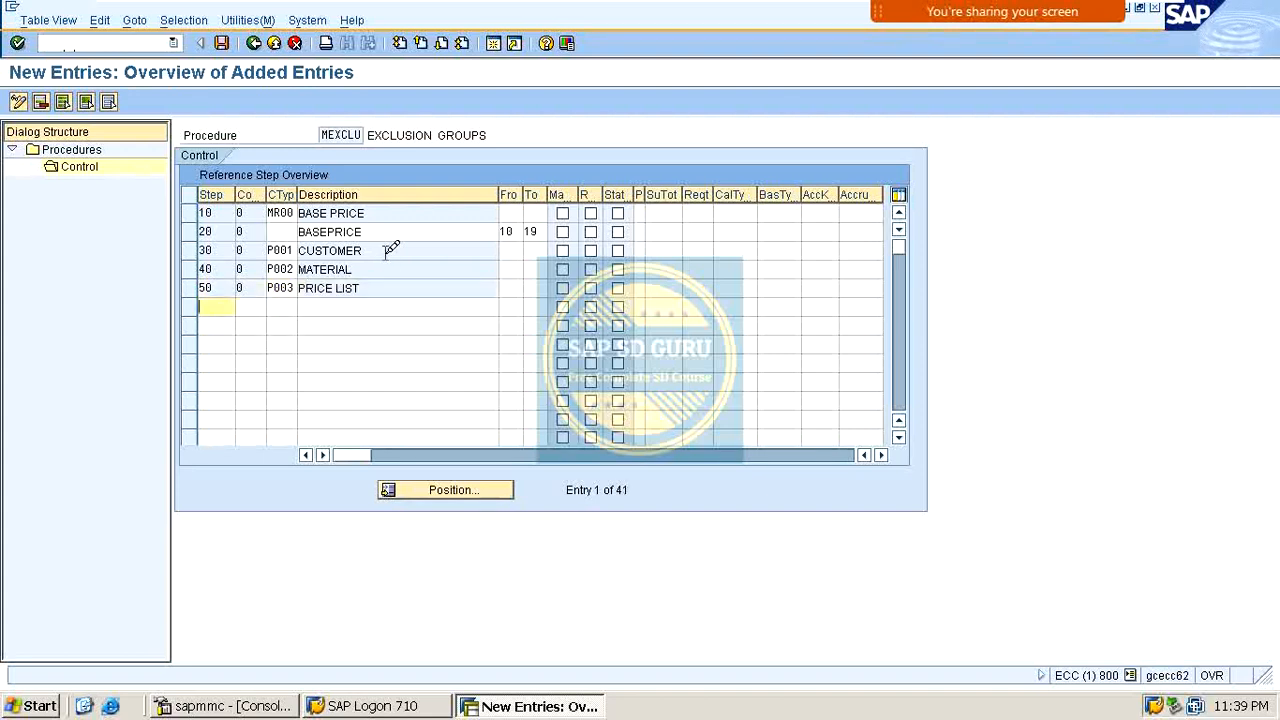
{"action": "type", "text": "60"}
{"action": "key", "text": "Tab"}
{"action": "key", "text": "Tab"}
{"action": "type", "text": "P004"}
{"action": "key", "text": "Return"}
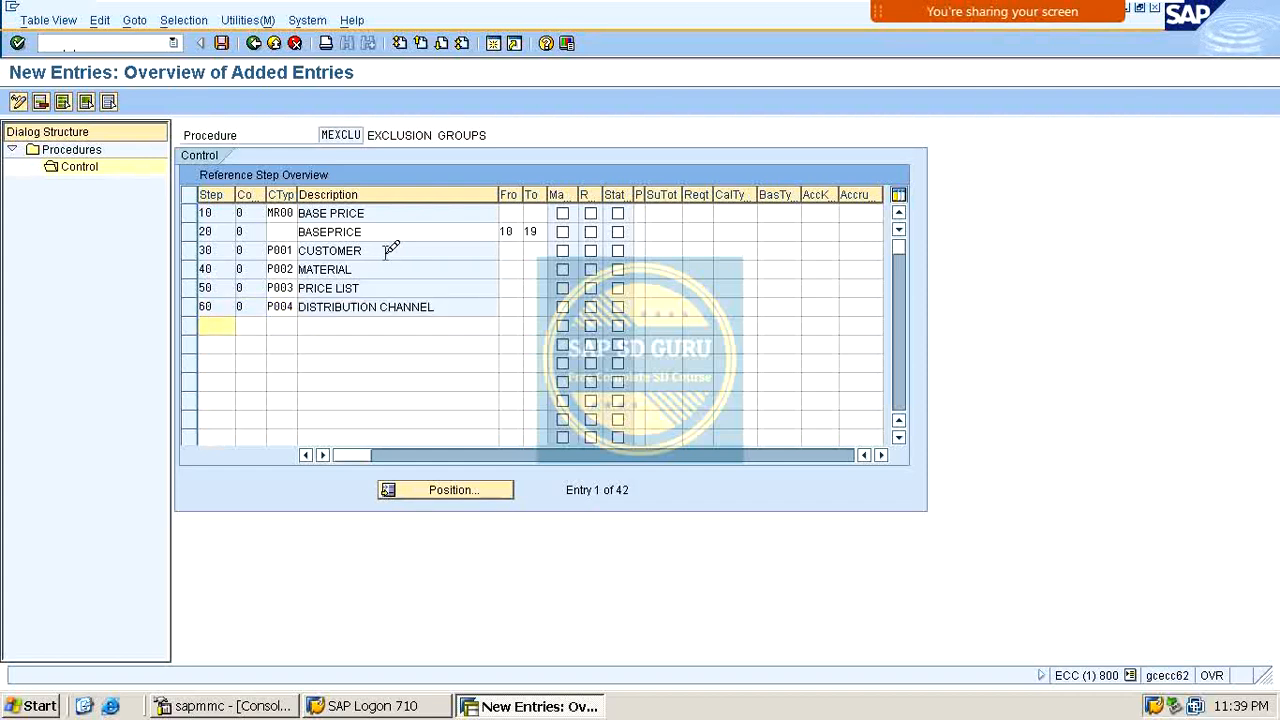
Set the From reference to step 20 for the four discount conditions P001 to P004.
{"action": "left_click", "coordinate": [513, 249]}
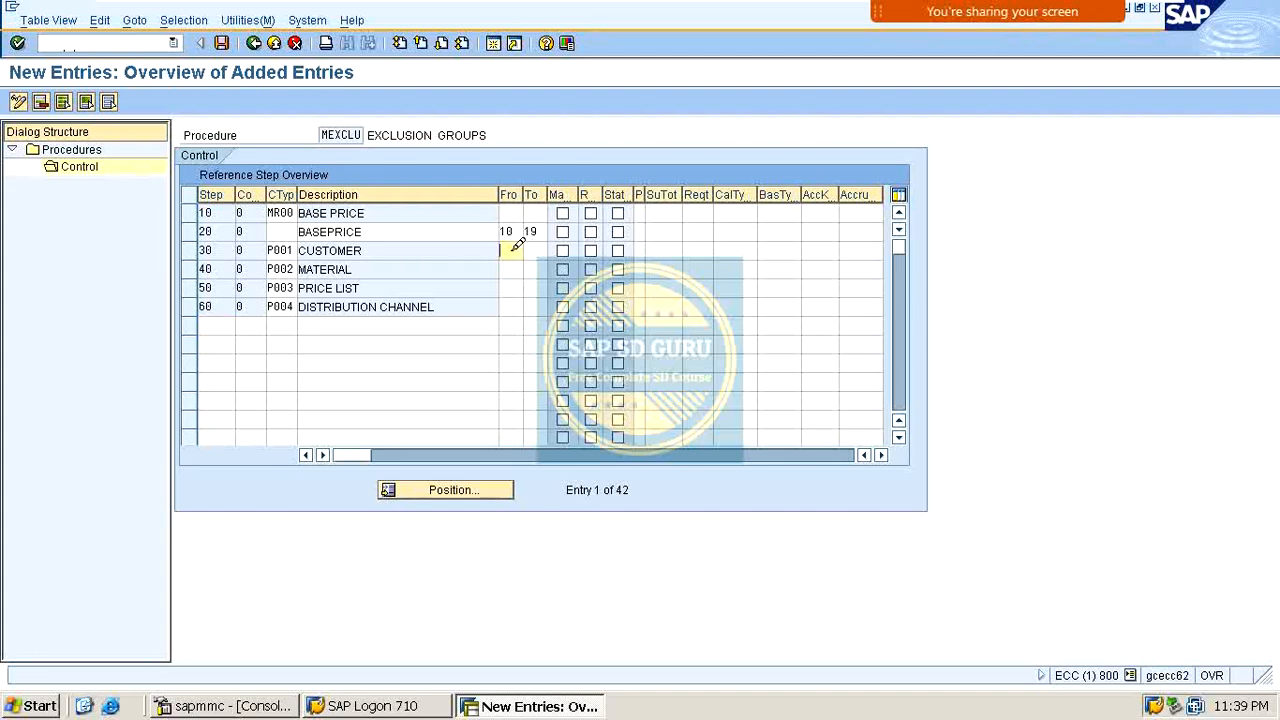
{"action": "type", "text": "20"}
{"action": "left_click", "coordinate": [516, 270]}
{"action": "type", "text": "20"}
{"action": "left_click", "coordinate": [510, 285]}
{"action": "type", "text": "20"}
{"action": "left_click", "coordinate": [510, 305]}
{"action": "type", "text": "20"}
{"action": "key", "text": "Return"}
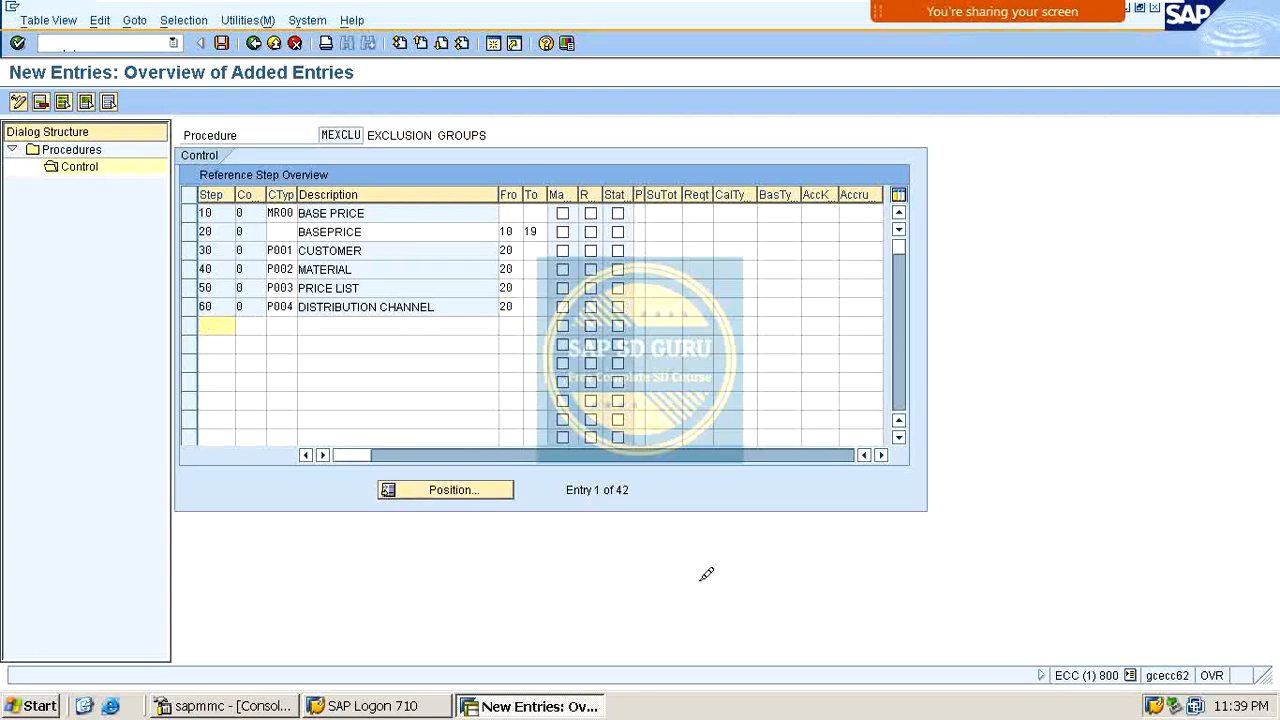
{"action": "type", "text": "80"}
{"action": "key", "text": "BackSpace"}
{"action": "key", "text": "BackSpace"}
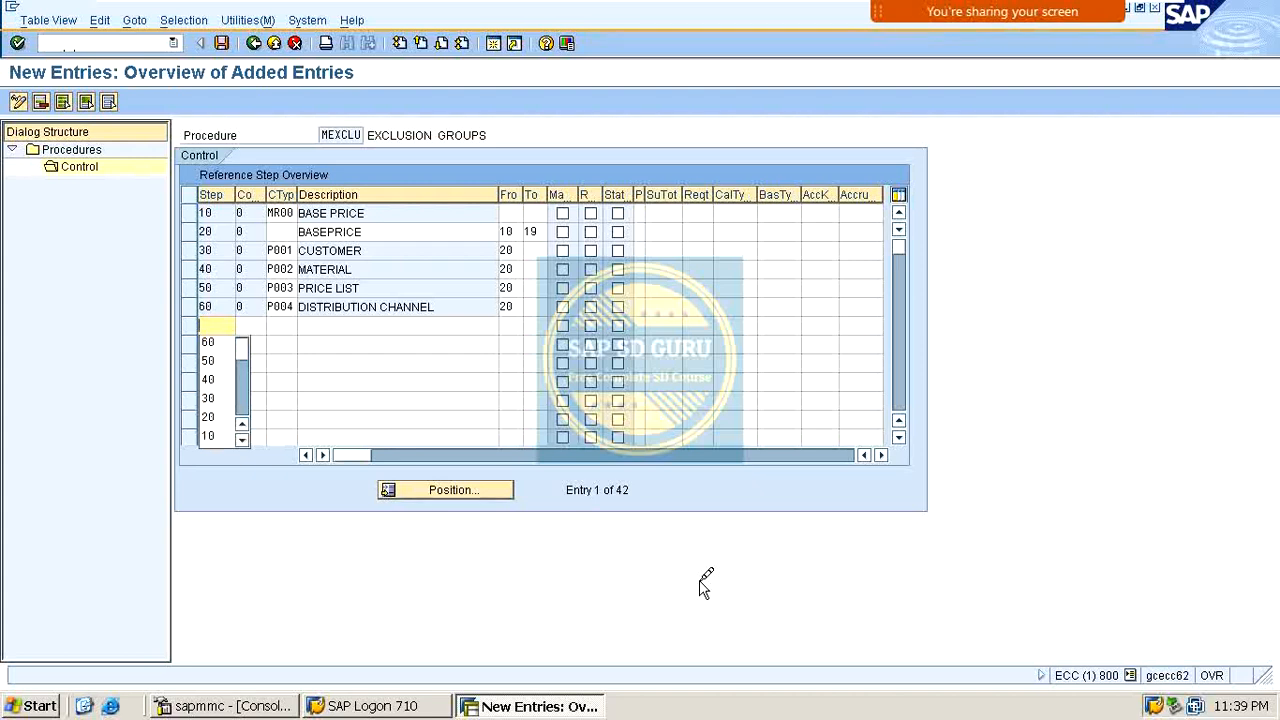
{"action": "type", "text": "60"}
{"action": "key", "text": "BackSpace"}
{"action": "key", "text": "BackSpace"}
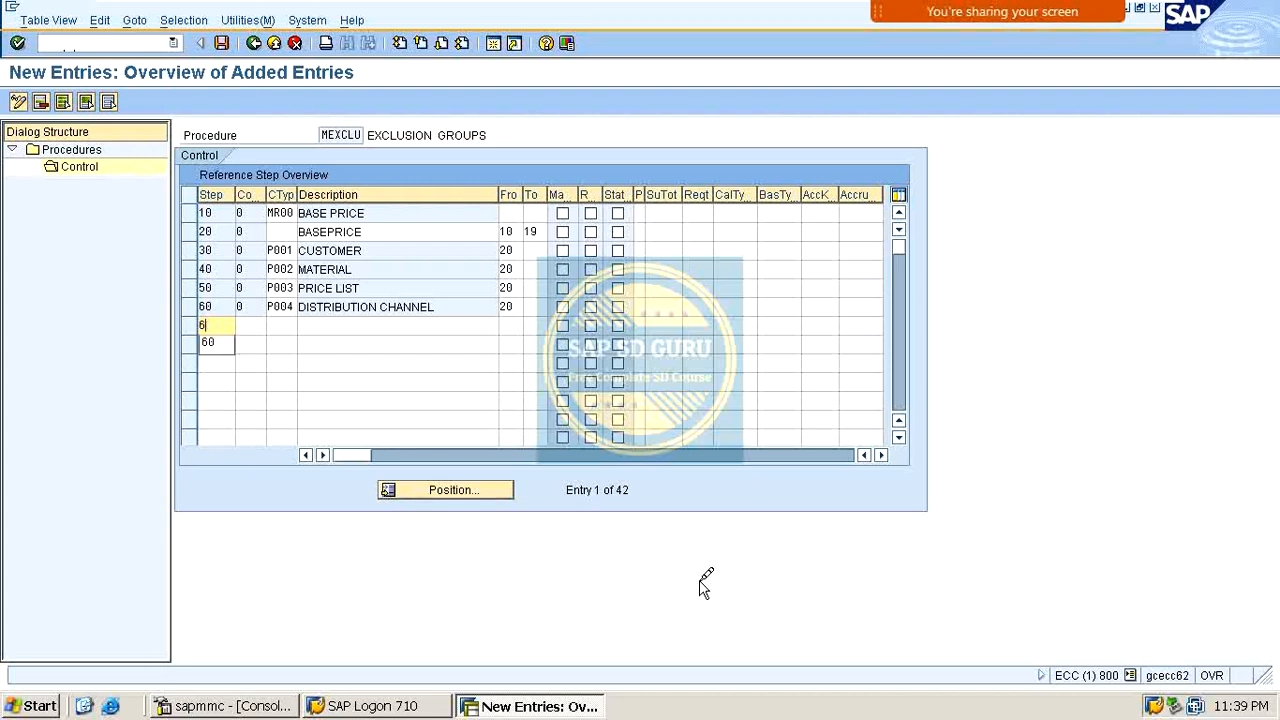
Add control step 70 below the P004 row without a condition type, described as DISCOUNTS.
{"action": "type", "text": "70"}
{"action": "key", "text": "Tab"}
{"action": "key", "text": "Tab"}
{"action": "key", "text": "Tab"}
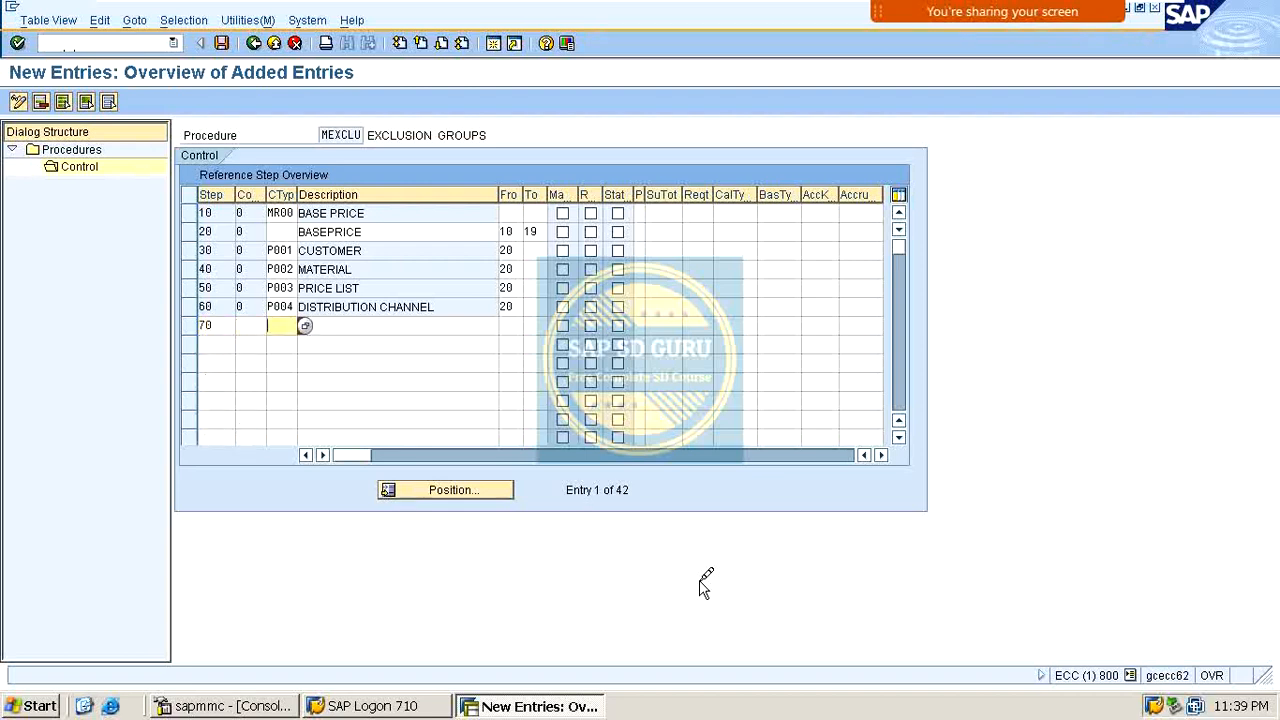
{"action": "type", "text": "discounts"}
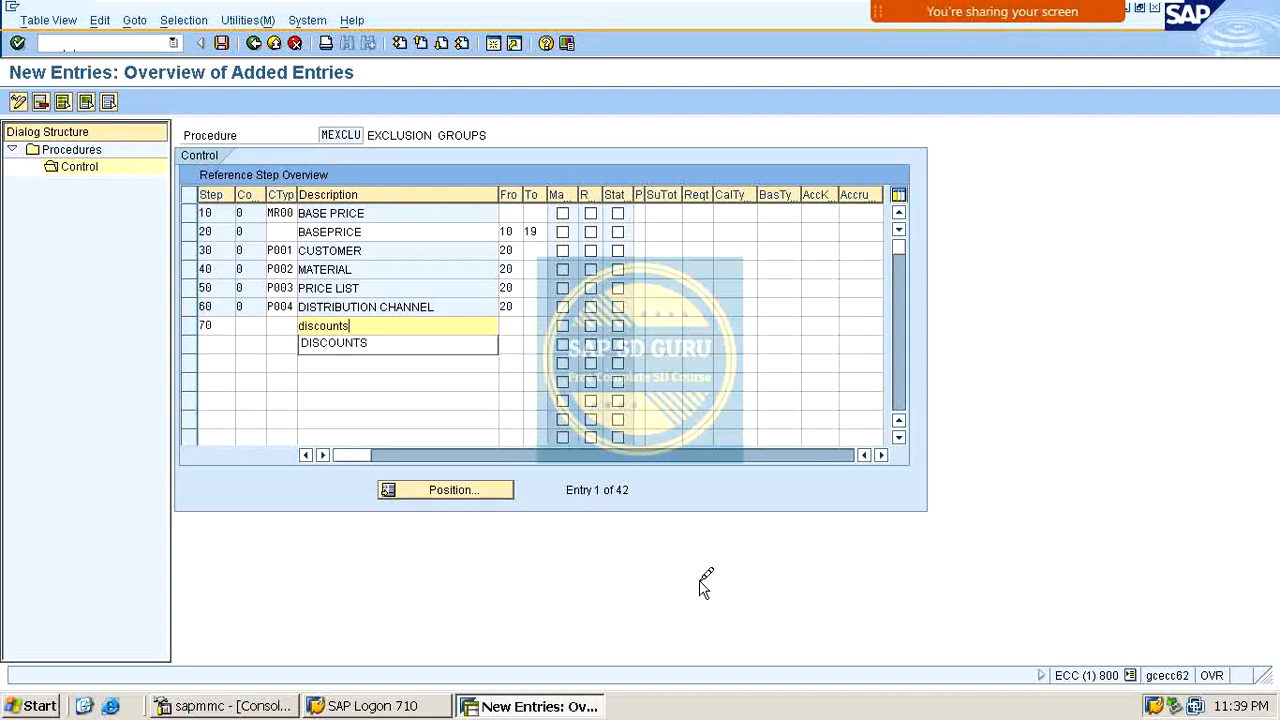
{"action": "left_click", "coordinate": [393, 342]}
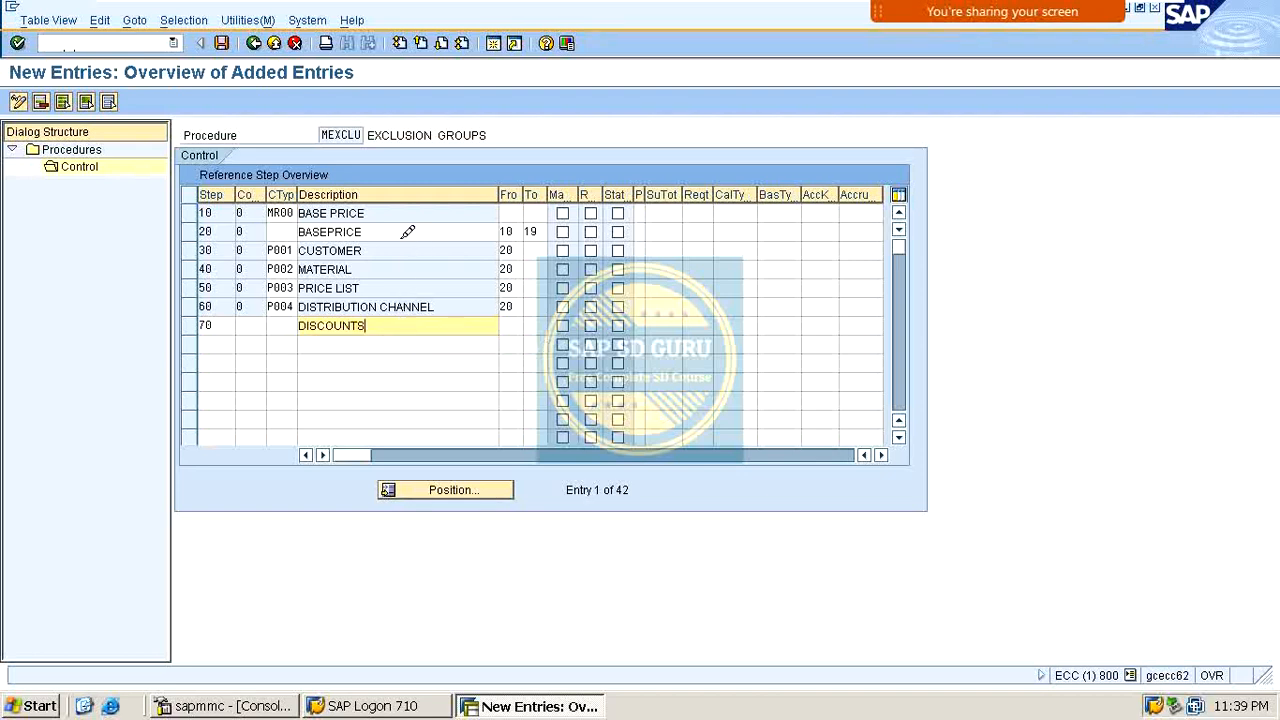
Set the reference range of the DISCOUNTS step from step 30 to step 60.
{"action": "left_click", "coordinate": [510, 325]}
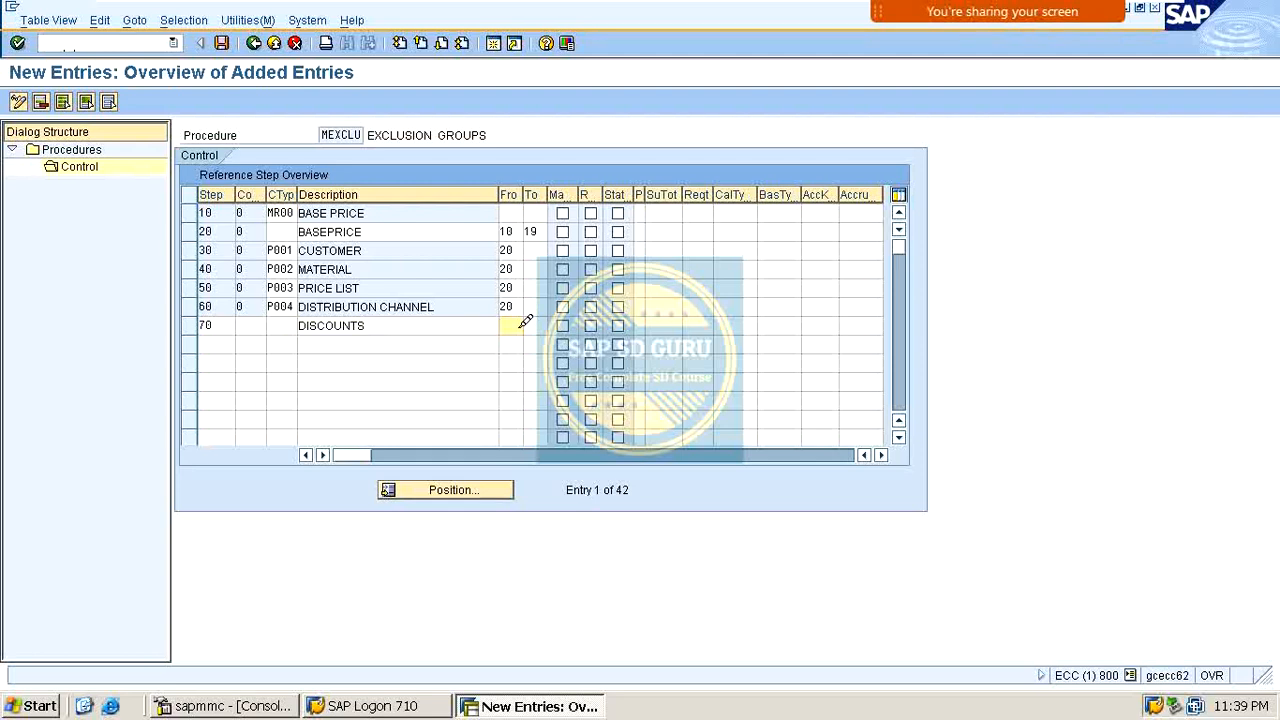
{"action": "type", "text": "30"}
{"action": "key", "text": "Return"}
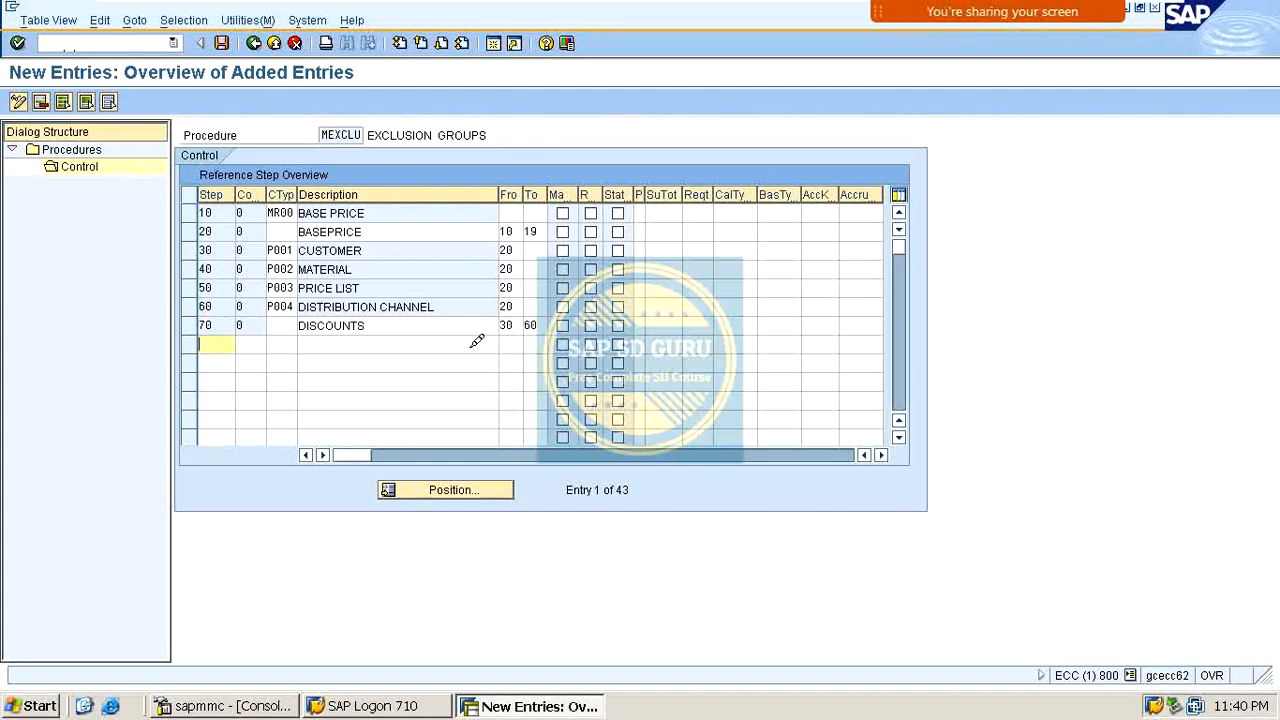
Start a new control row below DISCOUNTS with step number 80 and no condition type.
{"action": "type", "text": "80"}
{"action": "key", "text": "Tab"}
{"action": "key", "text": "Tab"}
{"action": "key", "text": "Tab"}
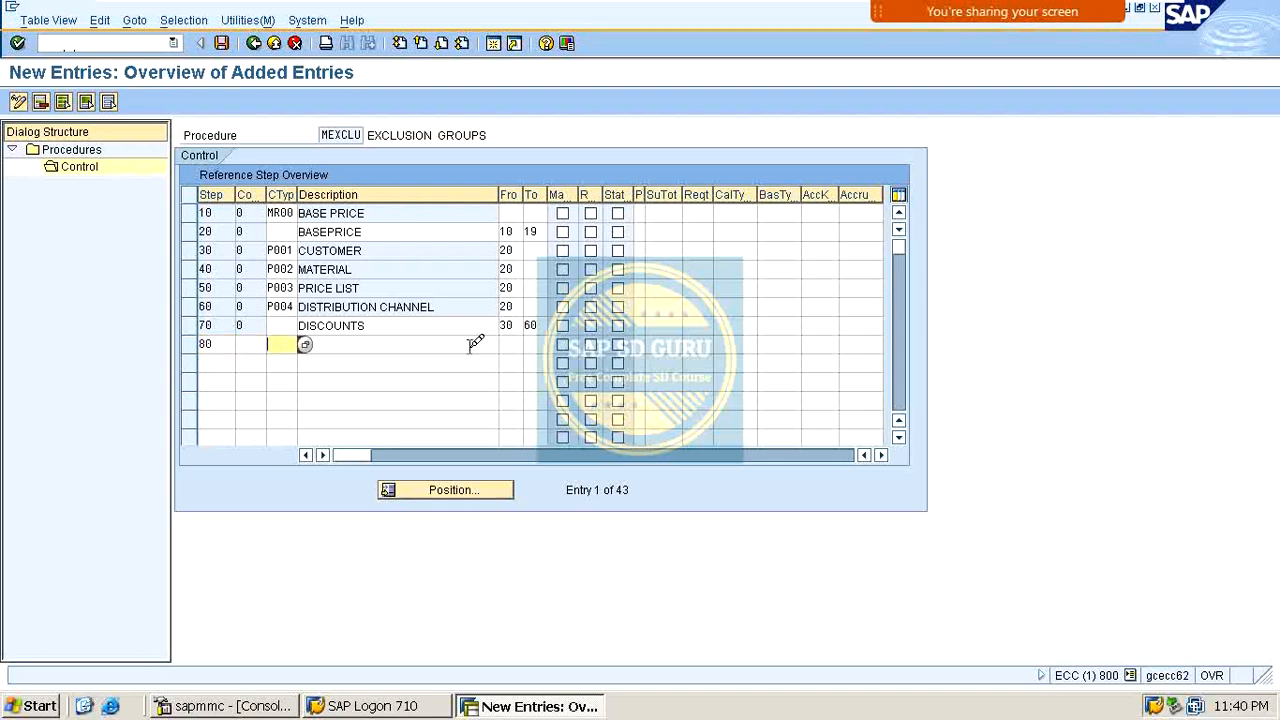
{"action": "type", "text": "net"}
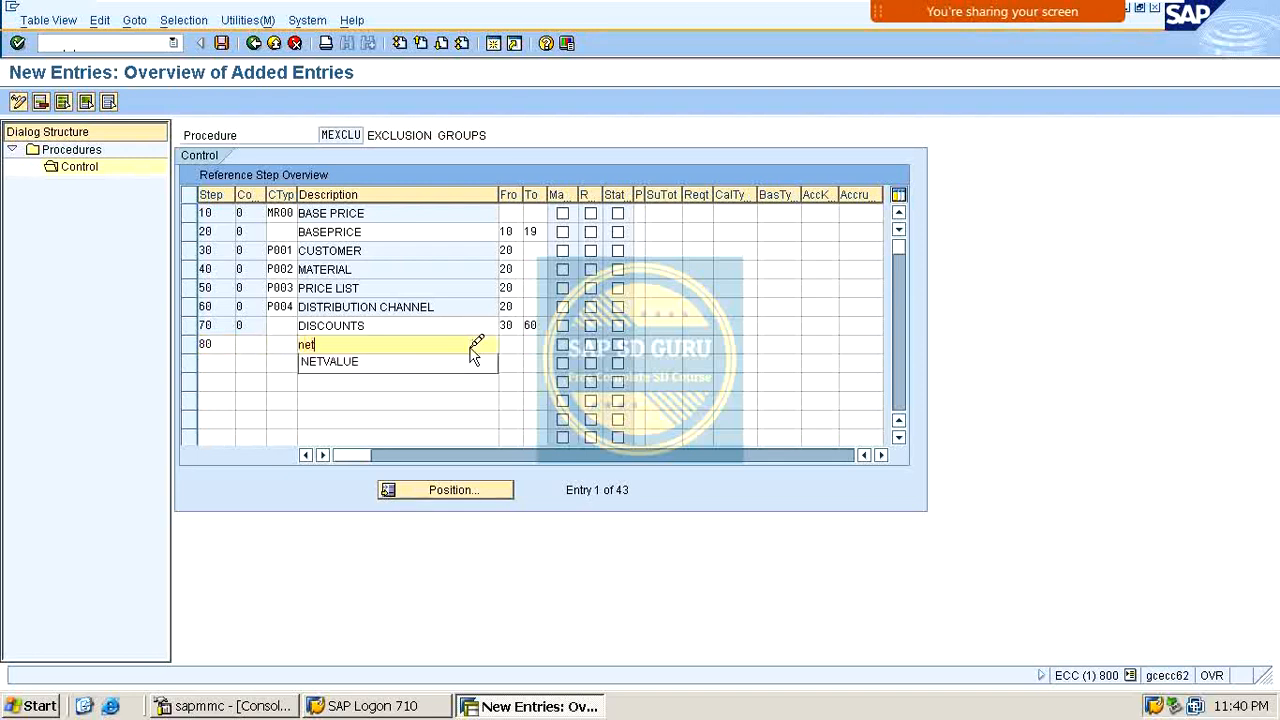
{"action": "type", "text": "pr"}
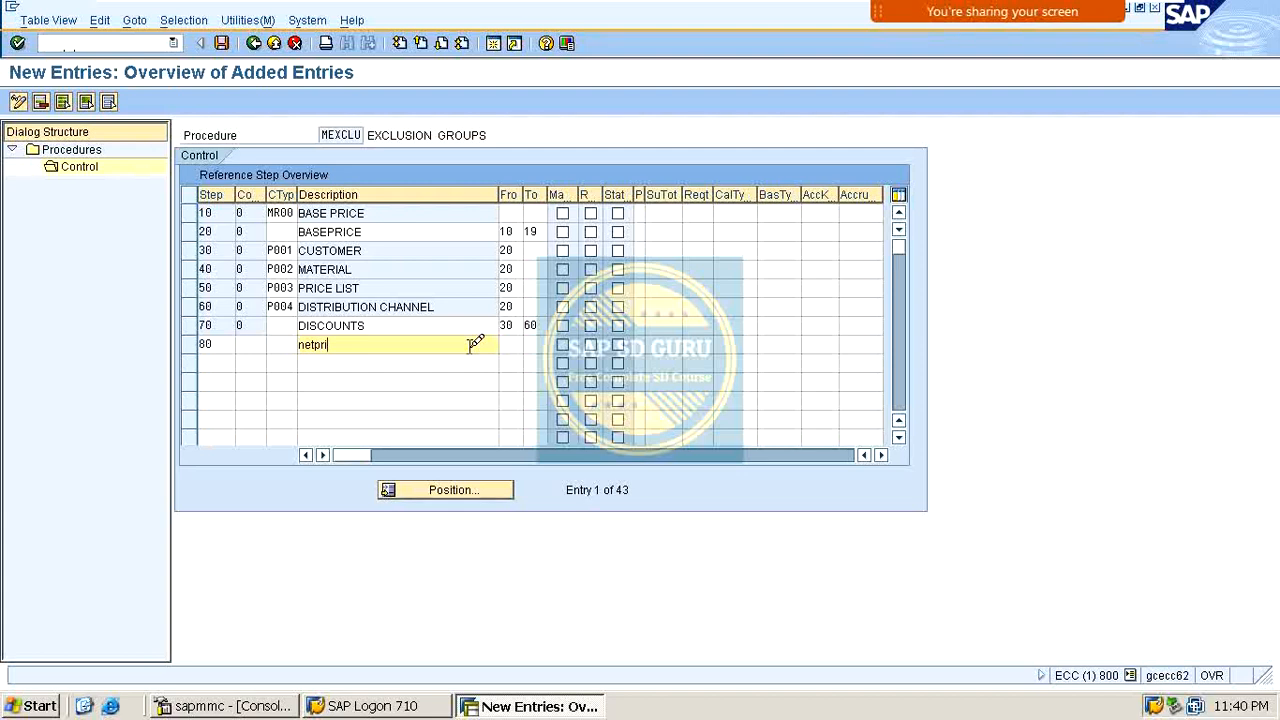
{"action": "type", "text": "i"}
{"action": "key", "text": "BackSpace"}
{"action": "key", "text": "BackSpace"}
{"action": "key", "text": "BackSpace"}
{"action": "key", "text": "BackSpace"}
{"action": "key", "text": "BackSpace"}
{"action": "key", "text": "BackSpace"}
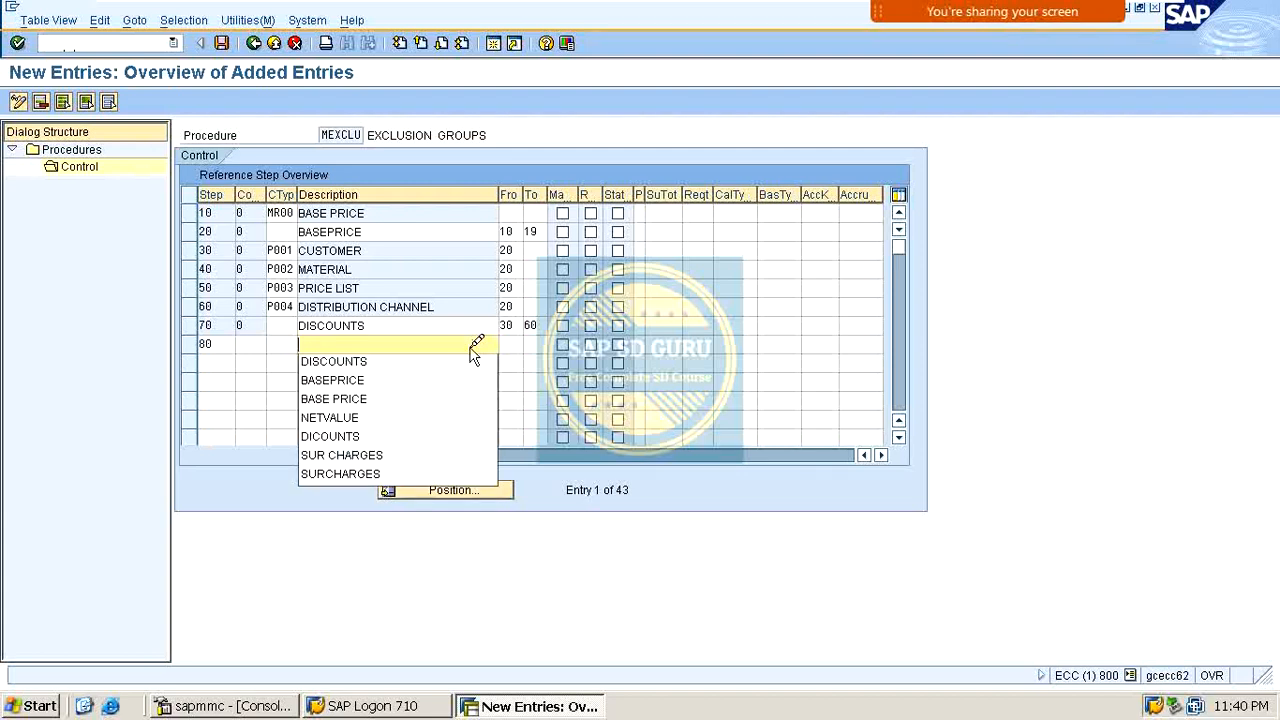
Describe control step 80 as NETVALUE, reusing the previously entered text.
{"action": "type", "text": "N"}
{"action": "key", "text": "Down"}
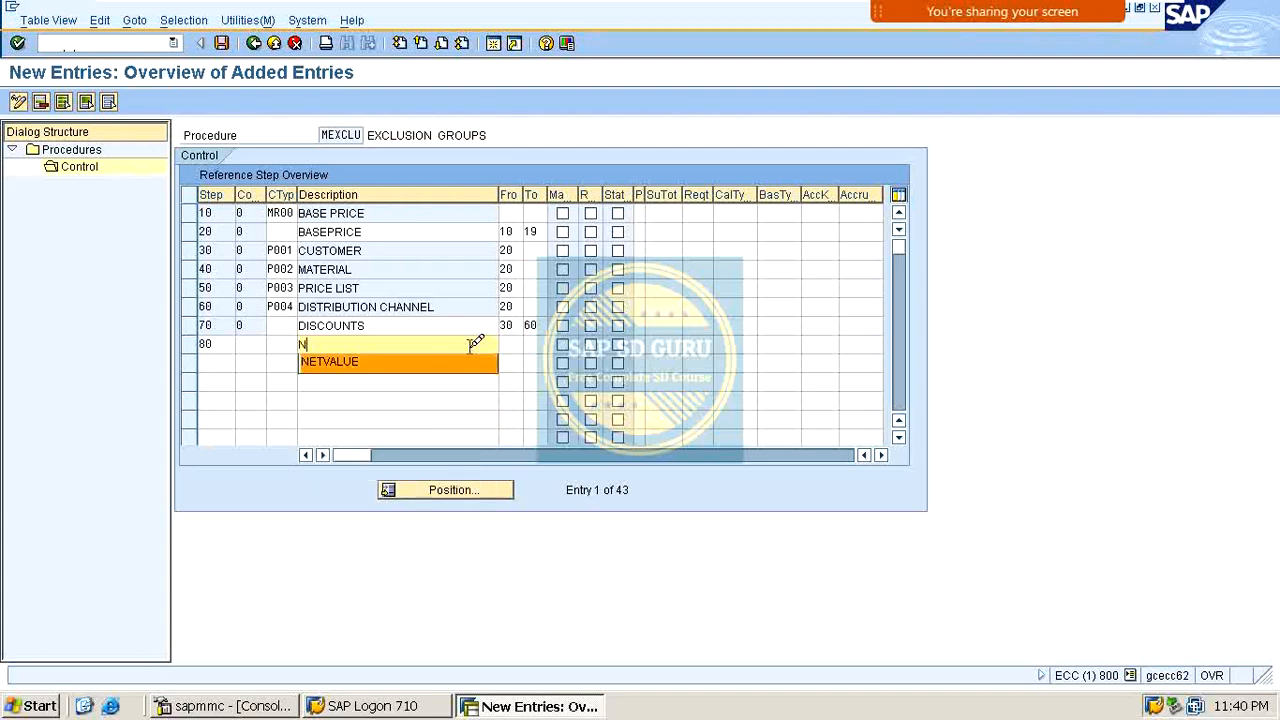
{"action": "key", "text": "Return"}
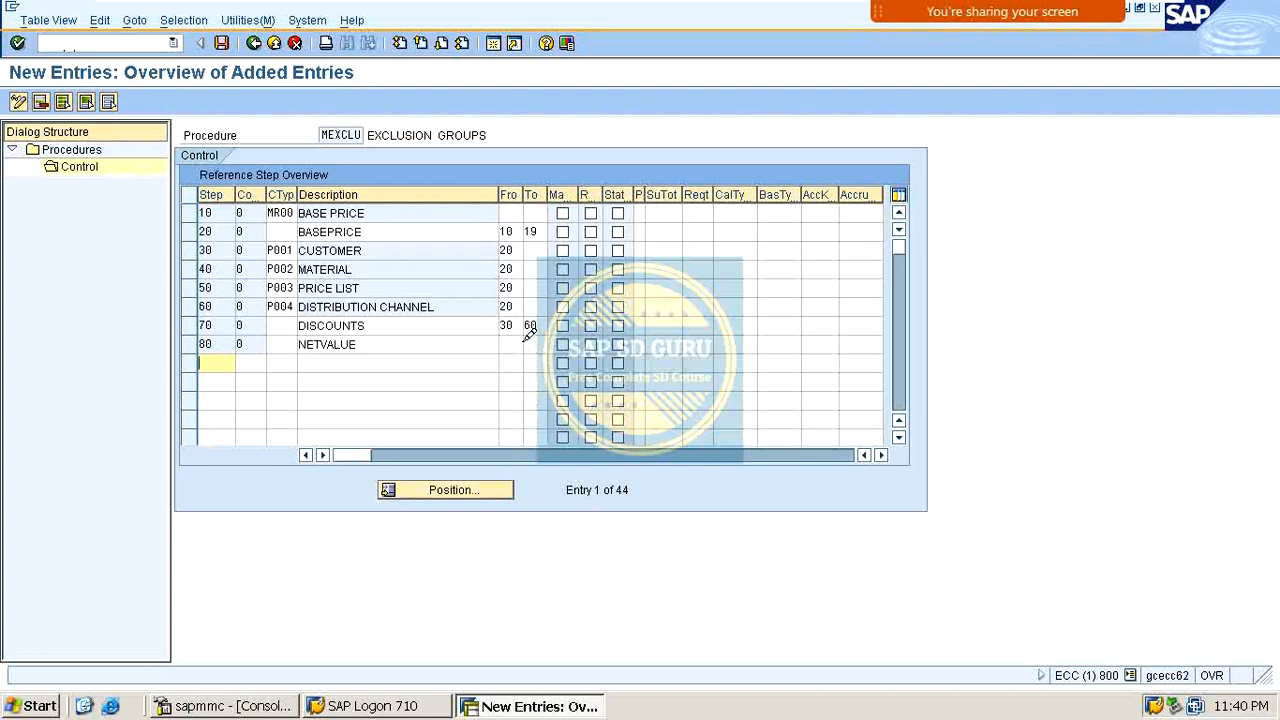
Set the reference range of the NETVALUE step from 10 to 70 and save the procedure's control entries.
{"action": "left_click", "coordinate": [511, 344]}
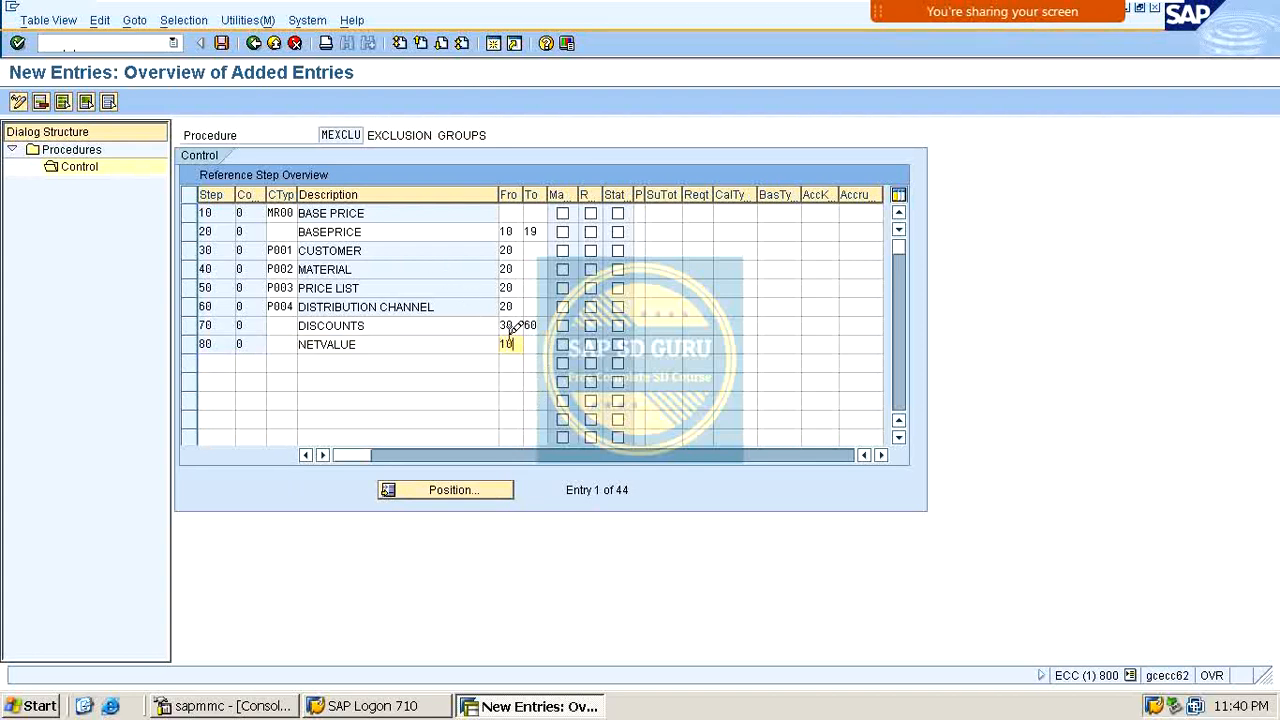
{"action": "type", "text": "1070"}
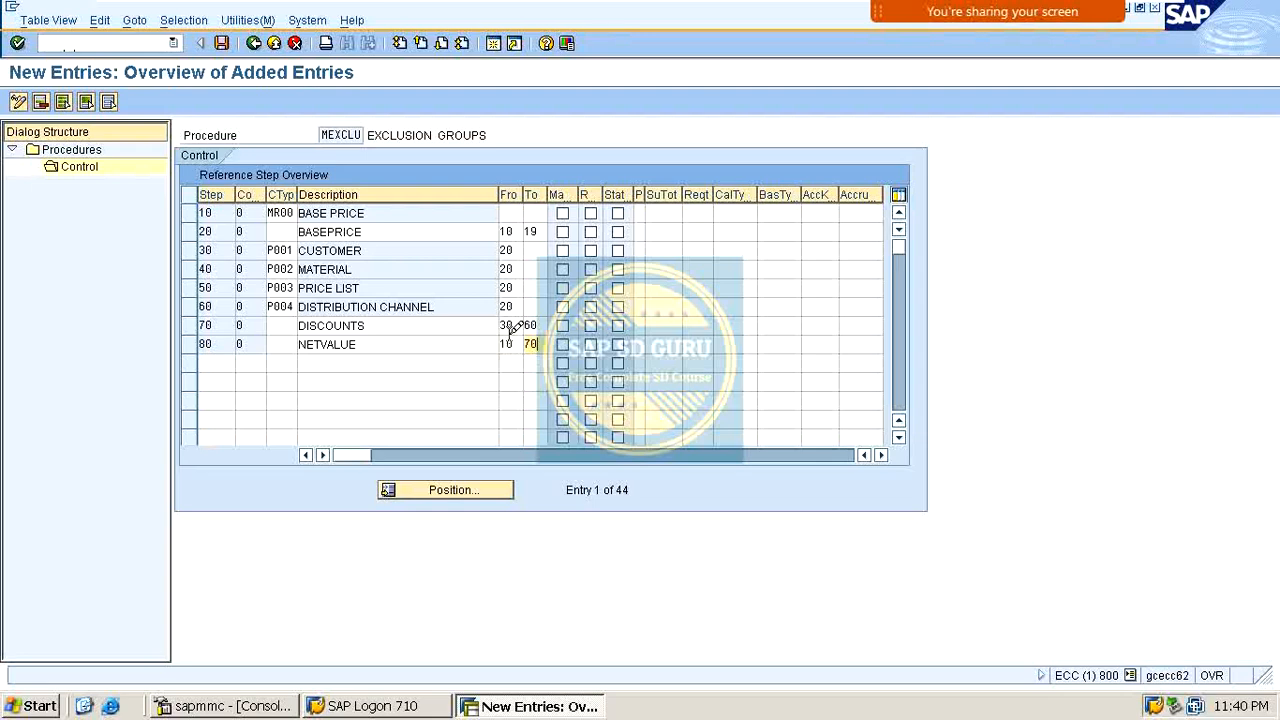
{"action": "key", "text": "Return"}
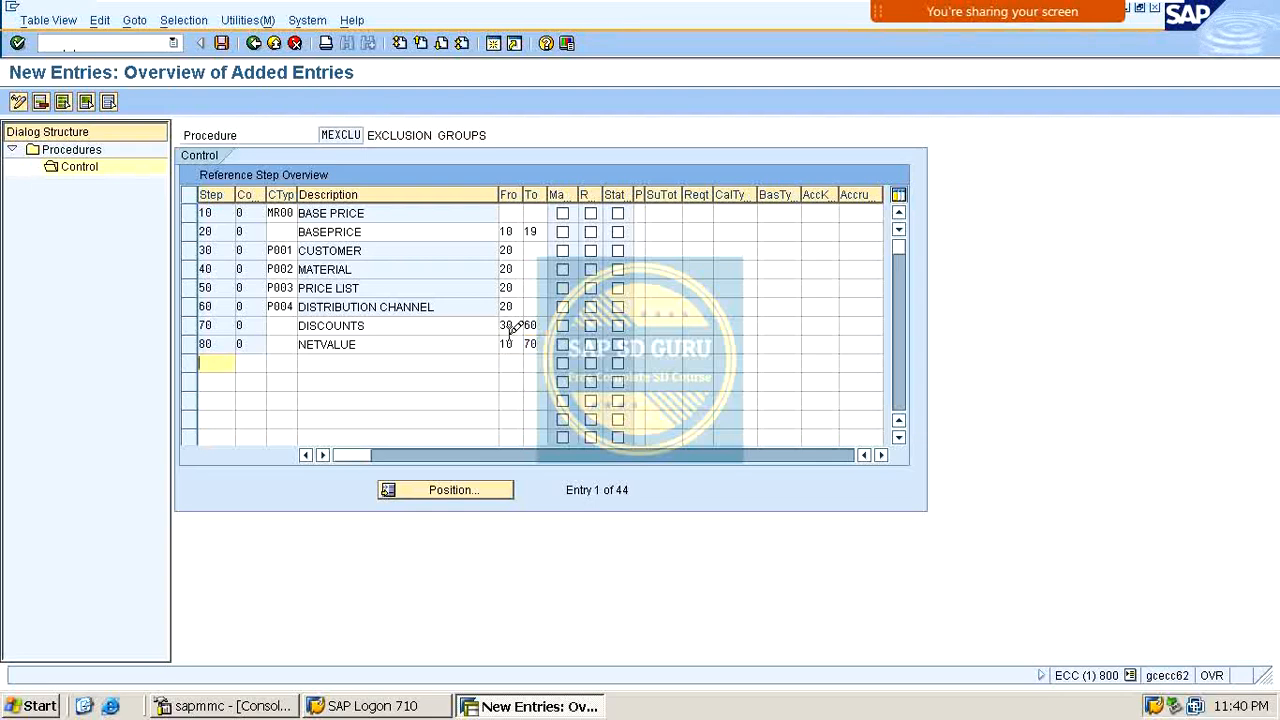
{"action": "key", "text": "ctrl+s"}
{"action": "key", "text": "Return"}
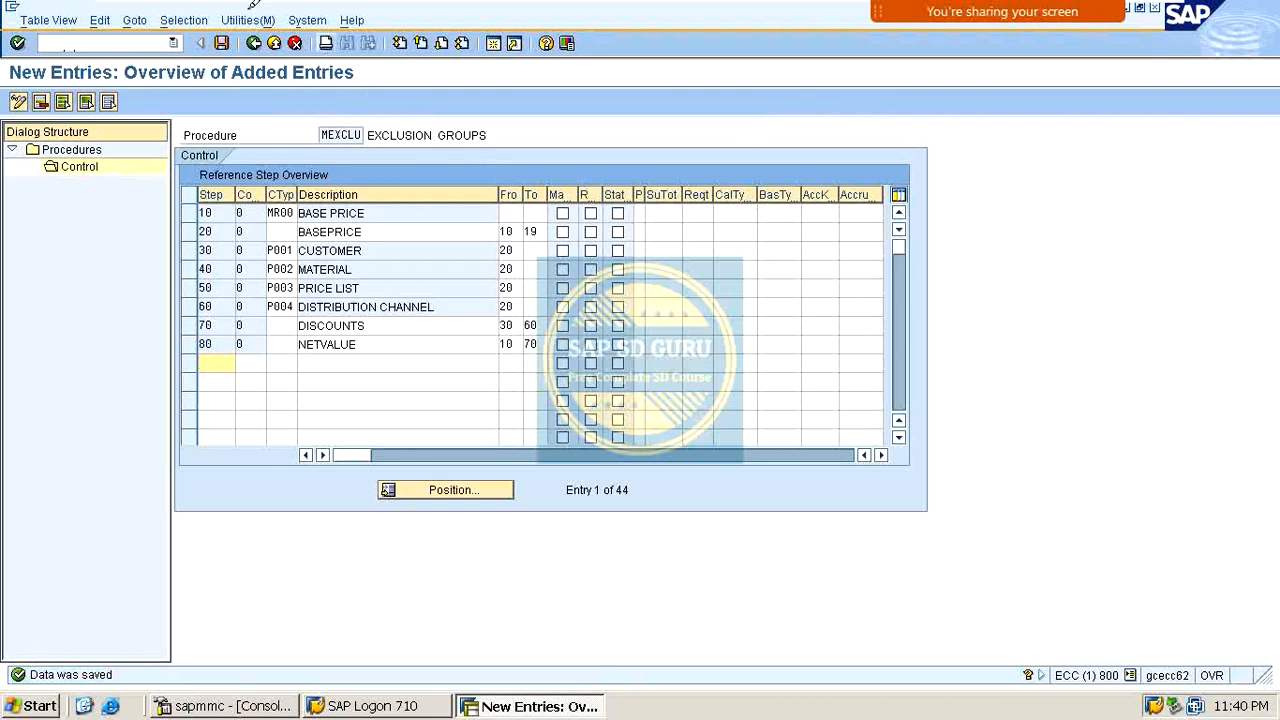
{"action": "left_click", "coordinate": [221, 43]}
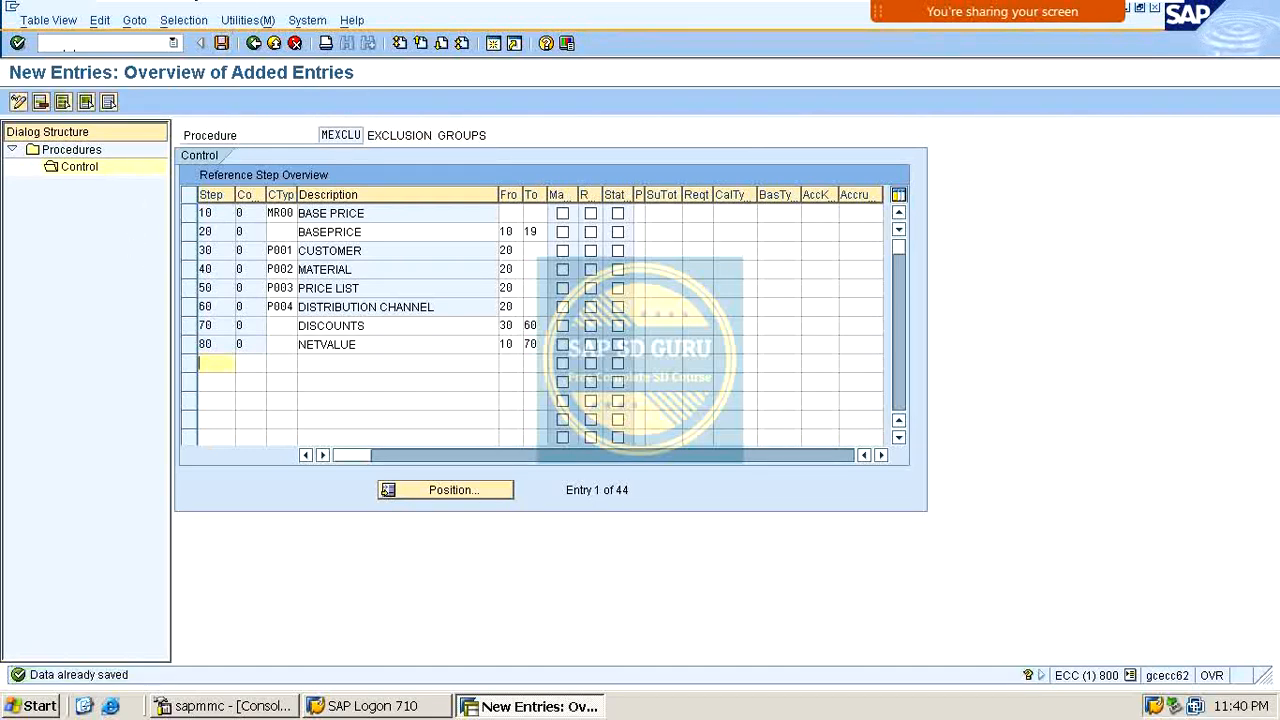
{"action": "left_click", "coordinate": [289, 250]}
{"action": "left_click", "coordinate": [277, 286]}
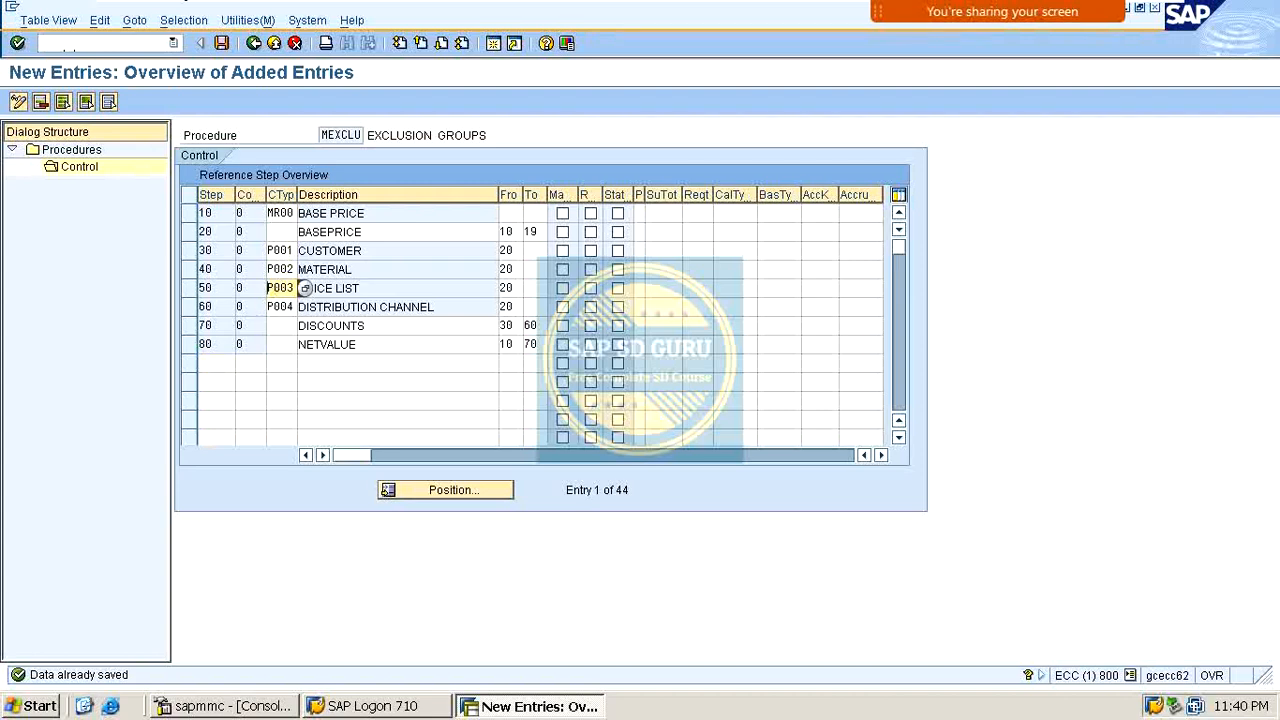
Save the pricing procedure and start creating condition records for condition type P001 in transaction VK11.
{"action": "left_click", "coordinate": [224, 43]}
{"action": "left_click", "coordinate": [222, 43]}
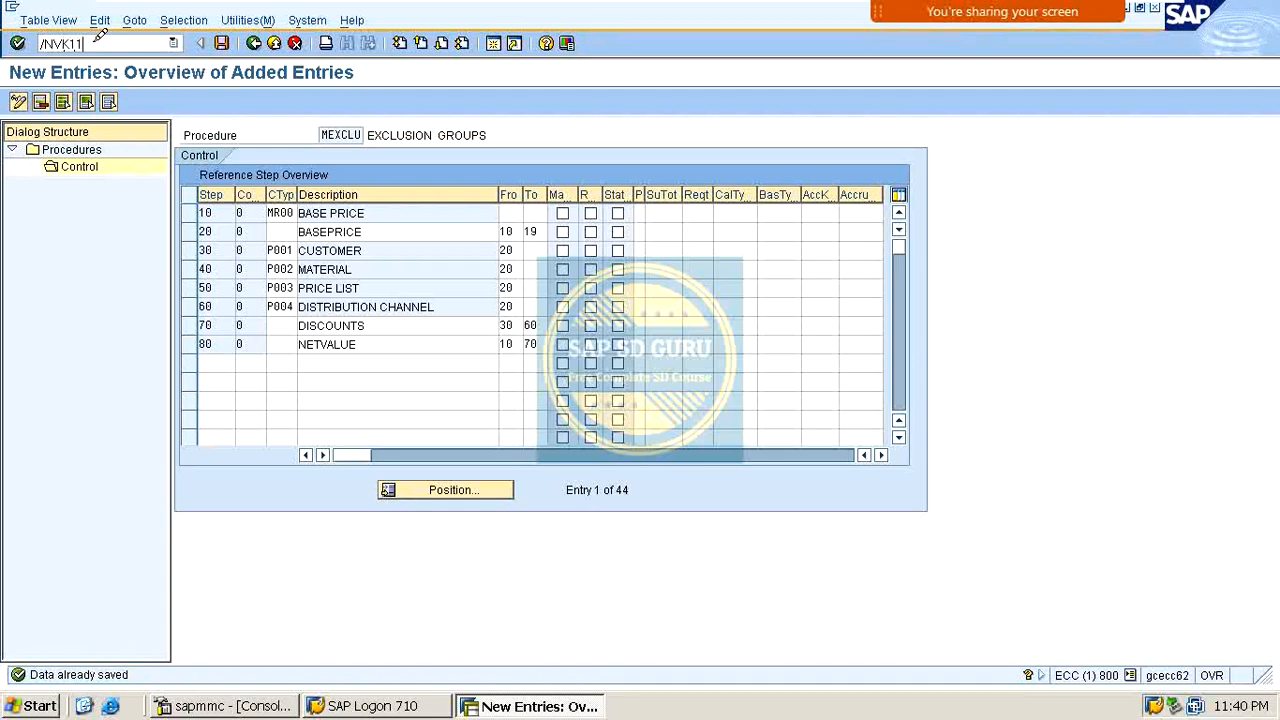
{"action": "key", "text": "Return"}
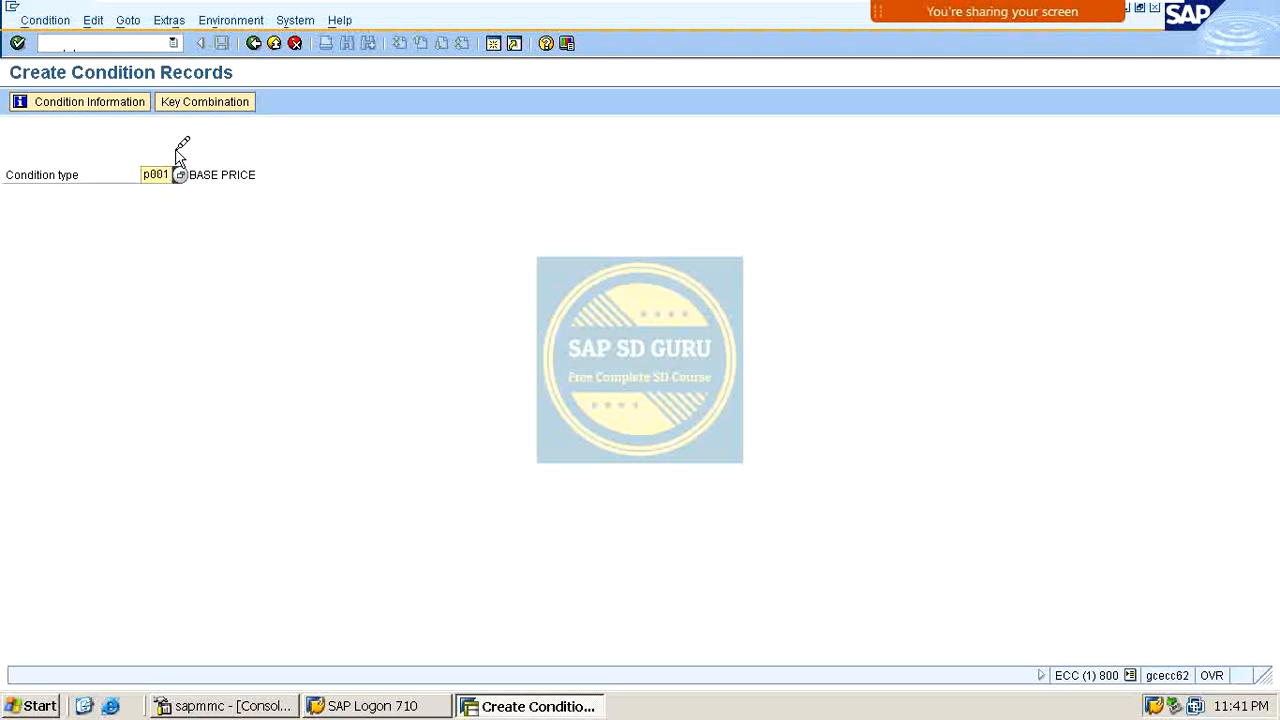
{"action": "key", "text": "Return"}
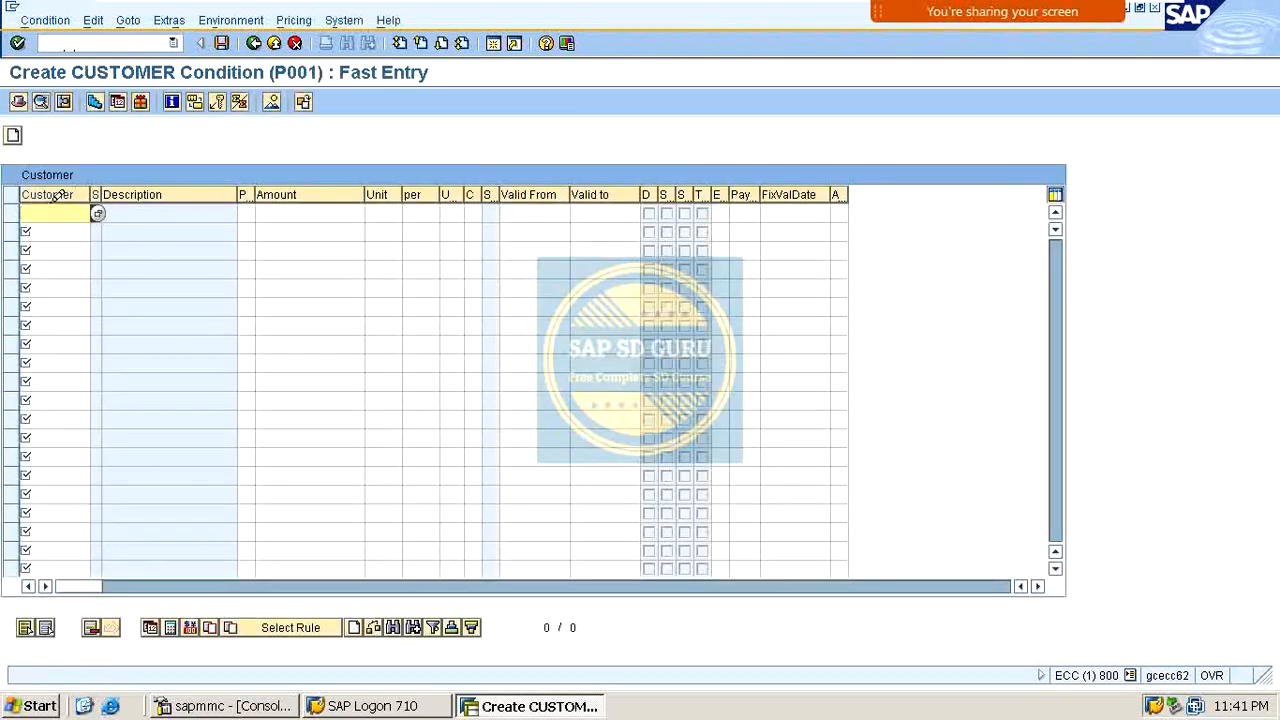
Enter a P001 condition record for the previously used customer number with an amount of 100.
{"action": "key", "text": "BackSpace"}
{"action": "key", "text": "Down"}
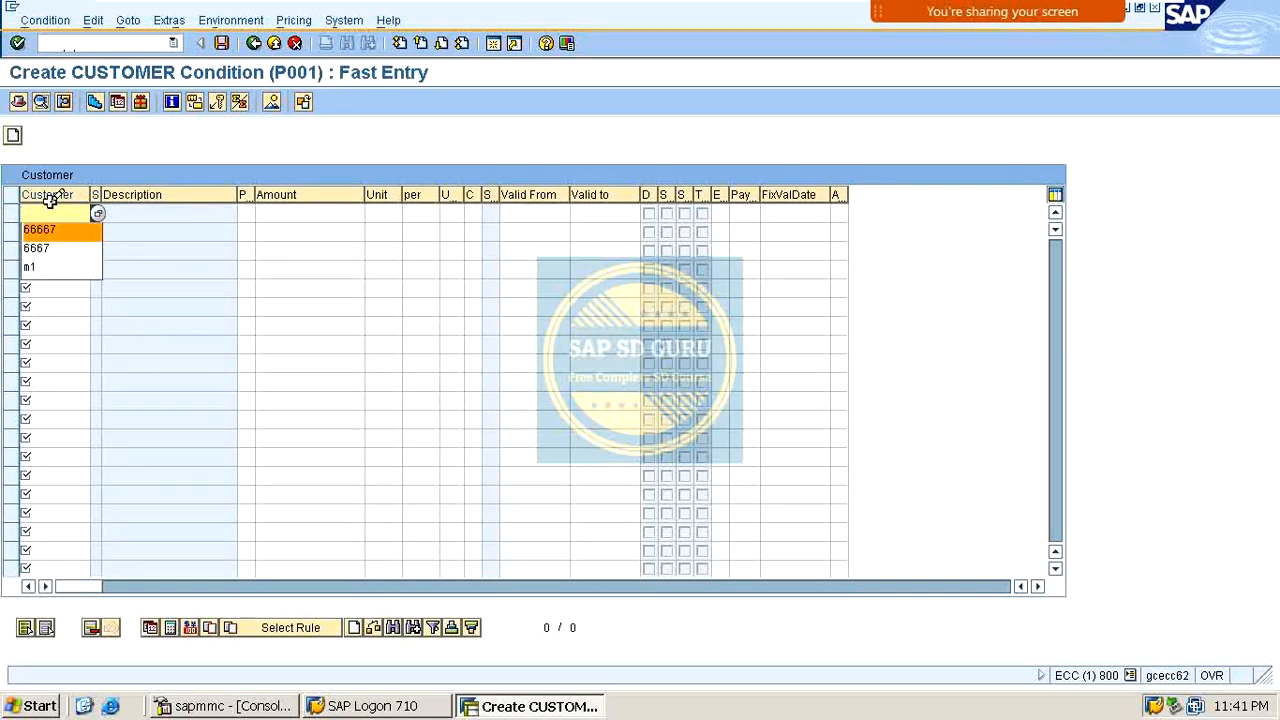
{"action": "key", "text": "Return"}
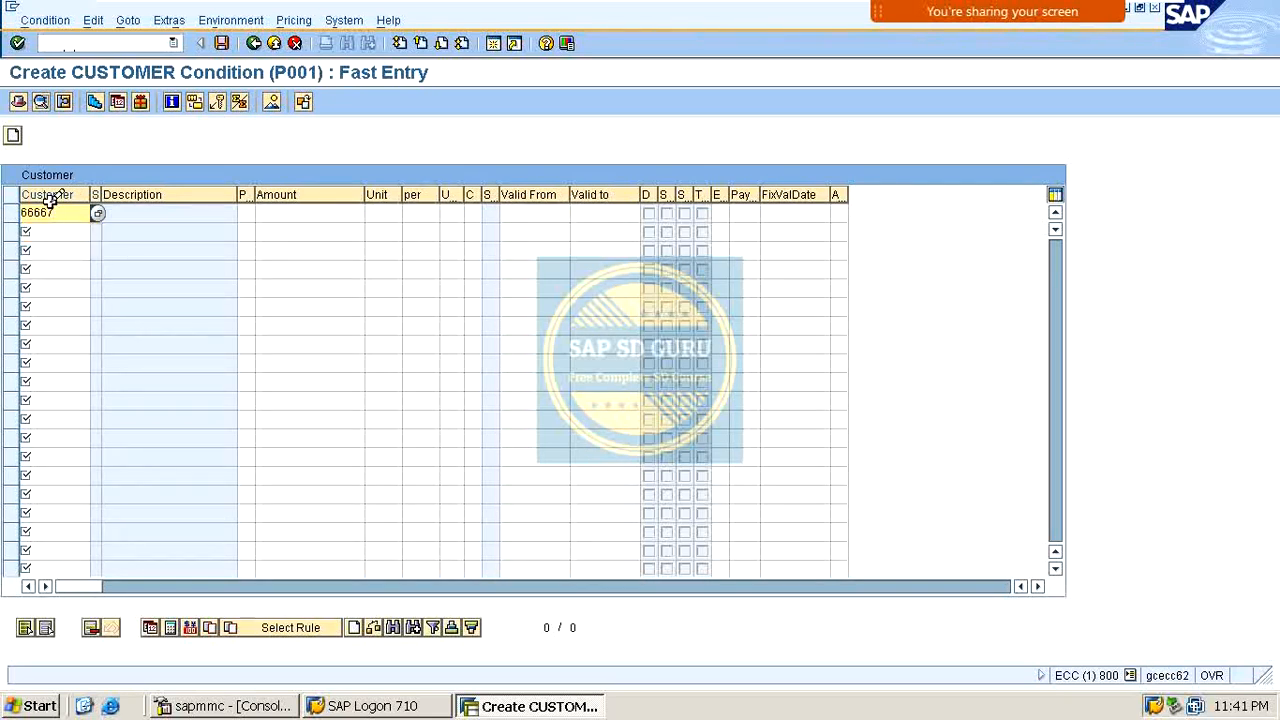
{"action": "key", "text": "Tab"}
{"action": "key", "text": "Tab"}
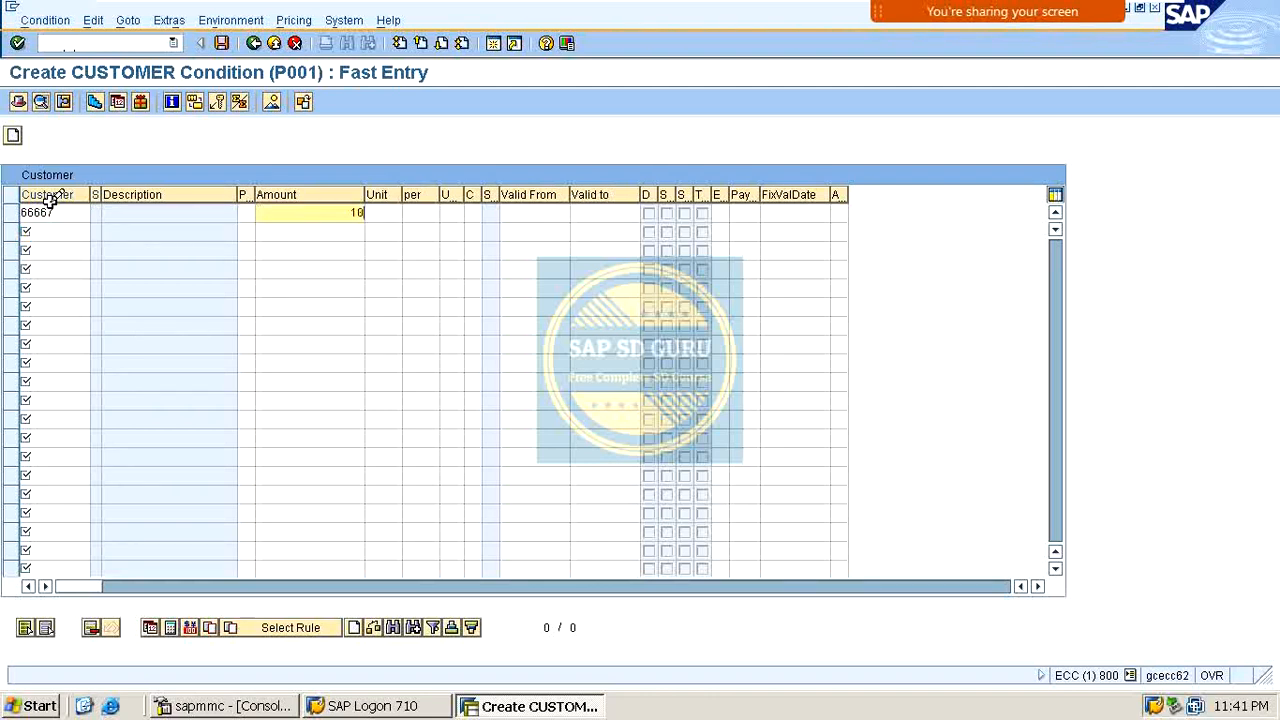
{"action": "type", "text": "100"}
{"action": "key", "text": "Return"}
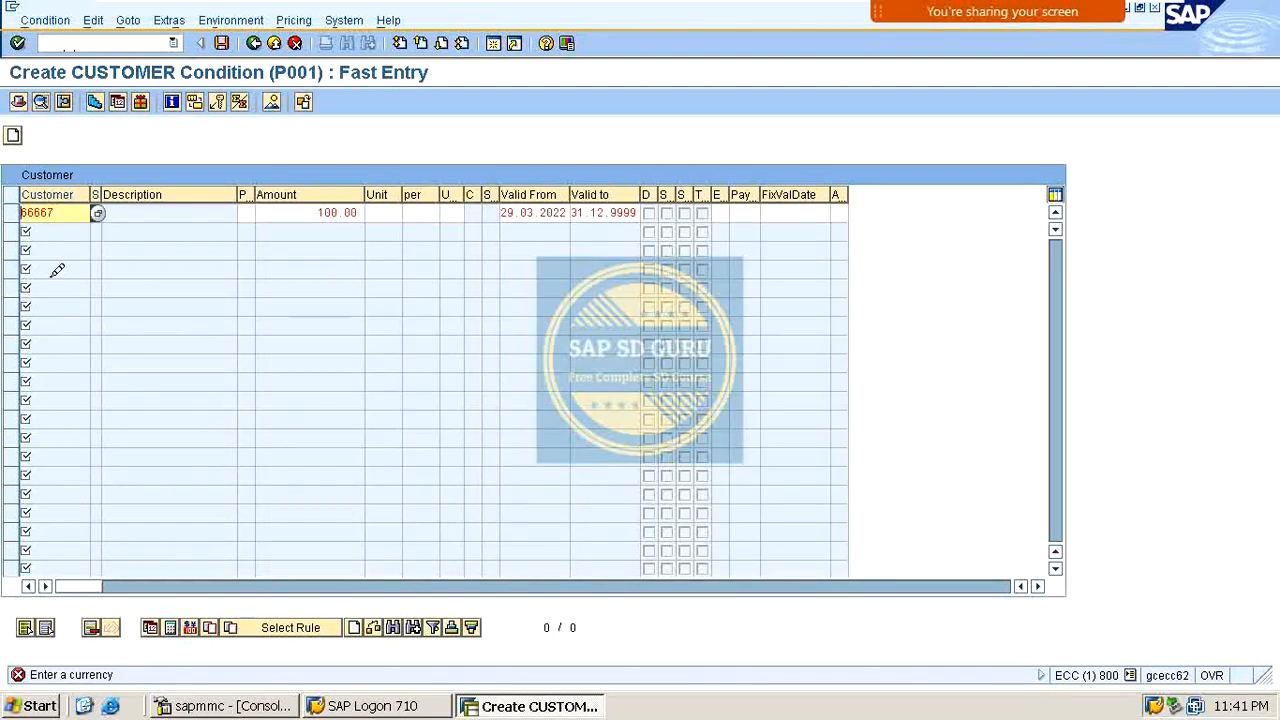
Complete the customer discount with currency INR and unit of measure BT, and save the condition record.
{"action": "double_click", "coordinate": [330, 211]}
{"action": "left_click_drag", "start_coordinate": [366, 199], "coordinate": [370, 196]}
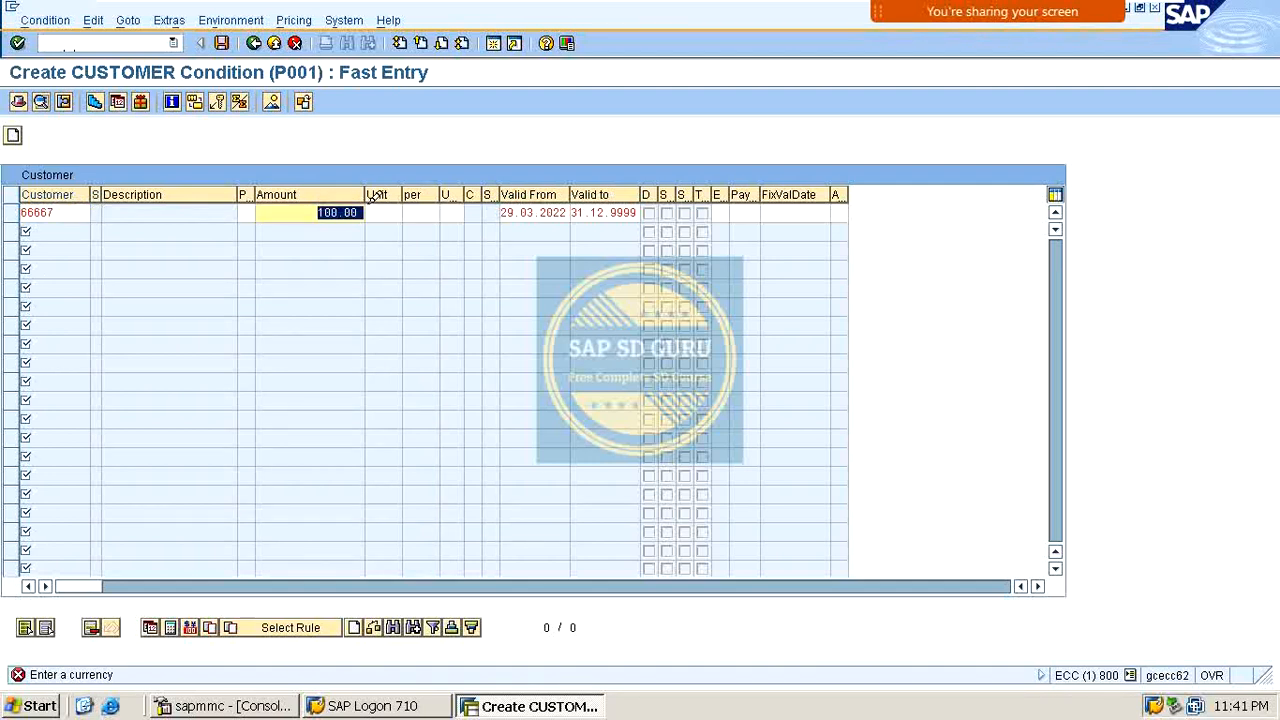
{"action": "left_click", "coordinate": [400, 212]}
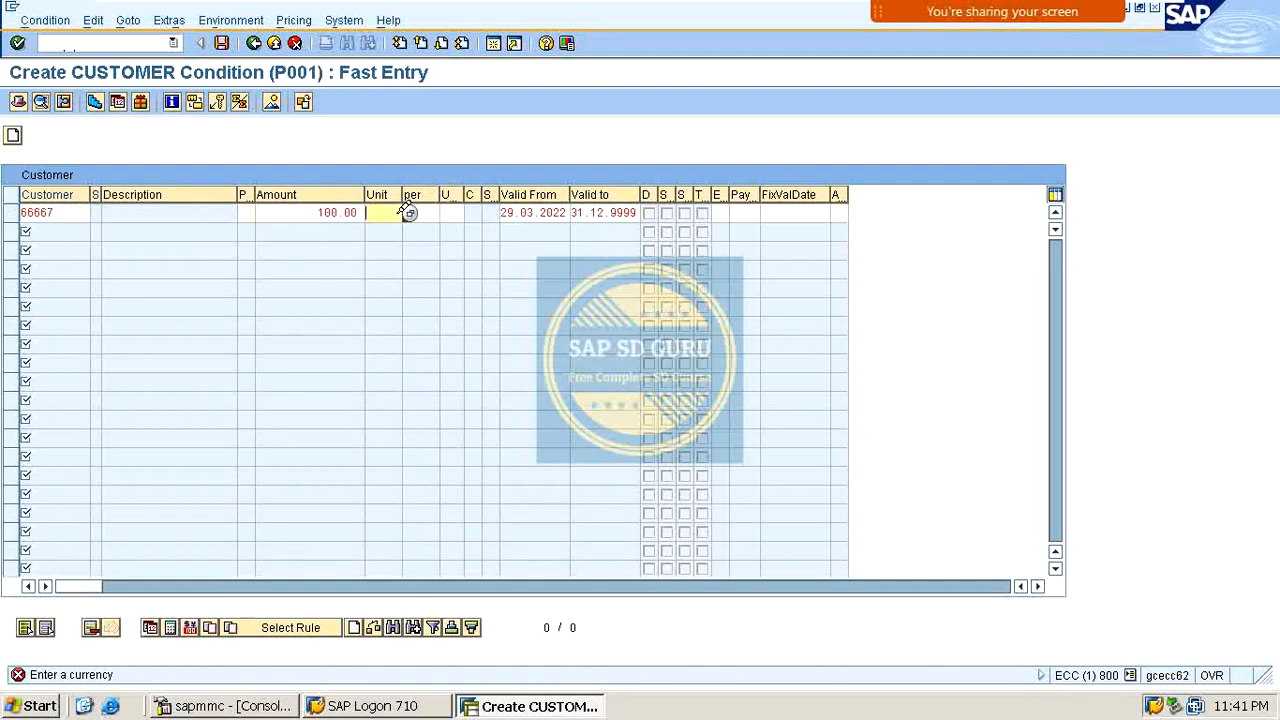
{"action": "type", "text": "INR"}
{"action": "key", "text": "Return"}
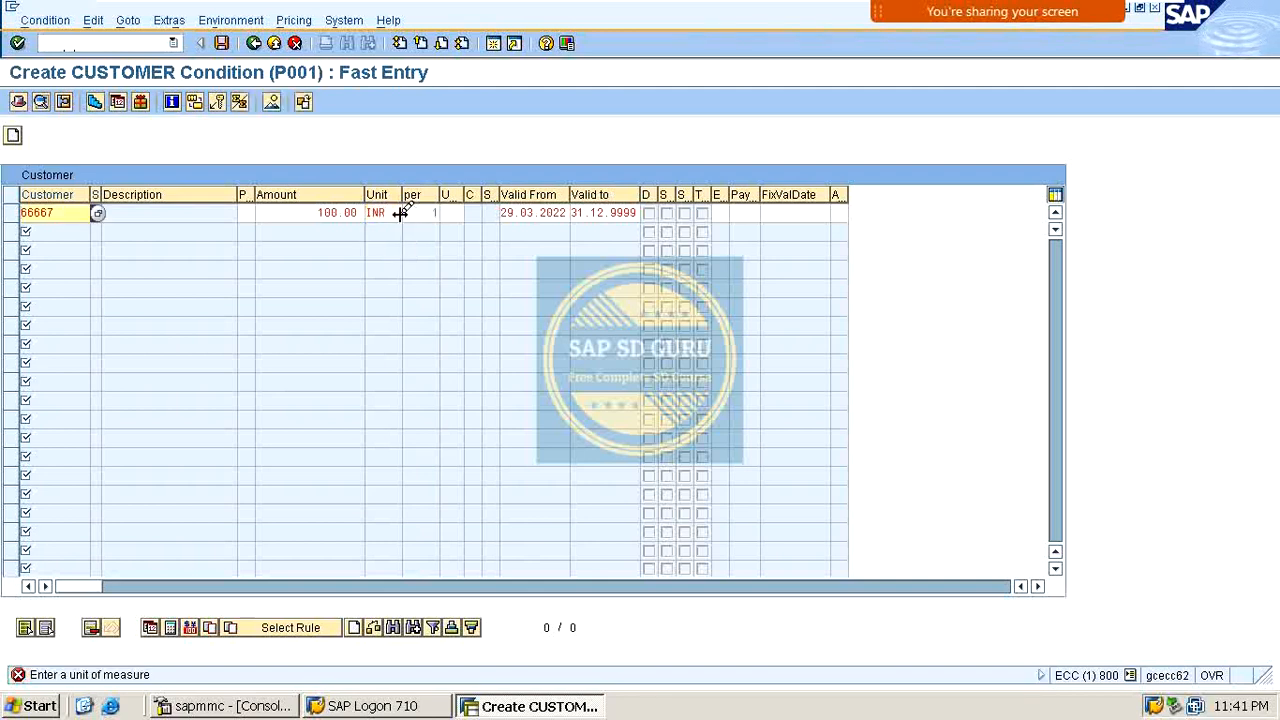
{"action": "left_click", "coordinate": [459, 208]}
{"action": "type", "text": "BT"}
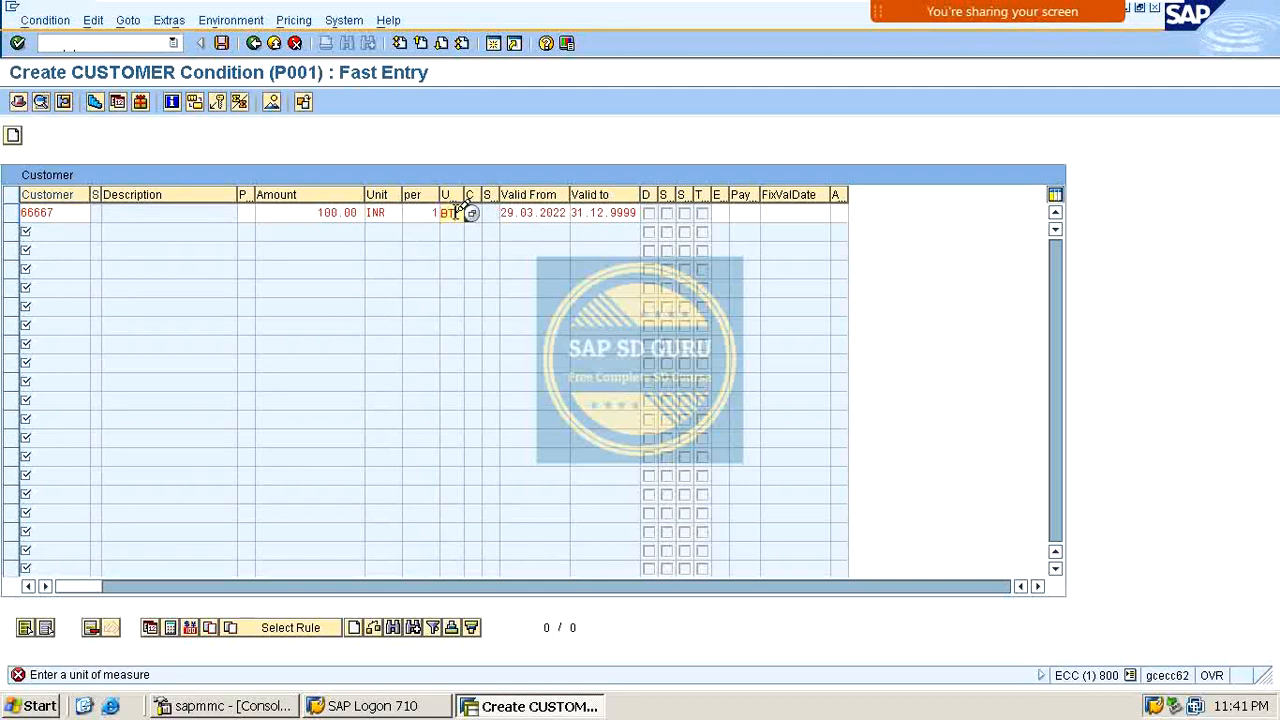
{"action": "key", "text": "Return"}
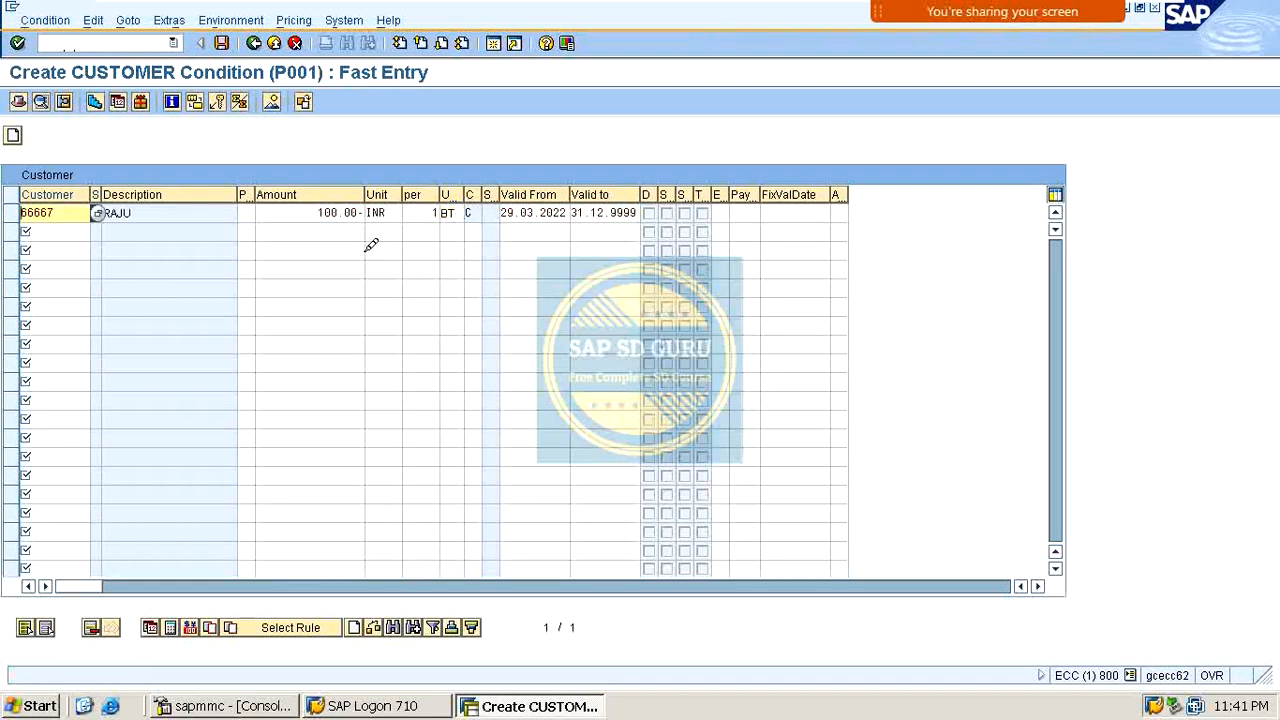
{"action": "key", "text": "ctrl+s"}
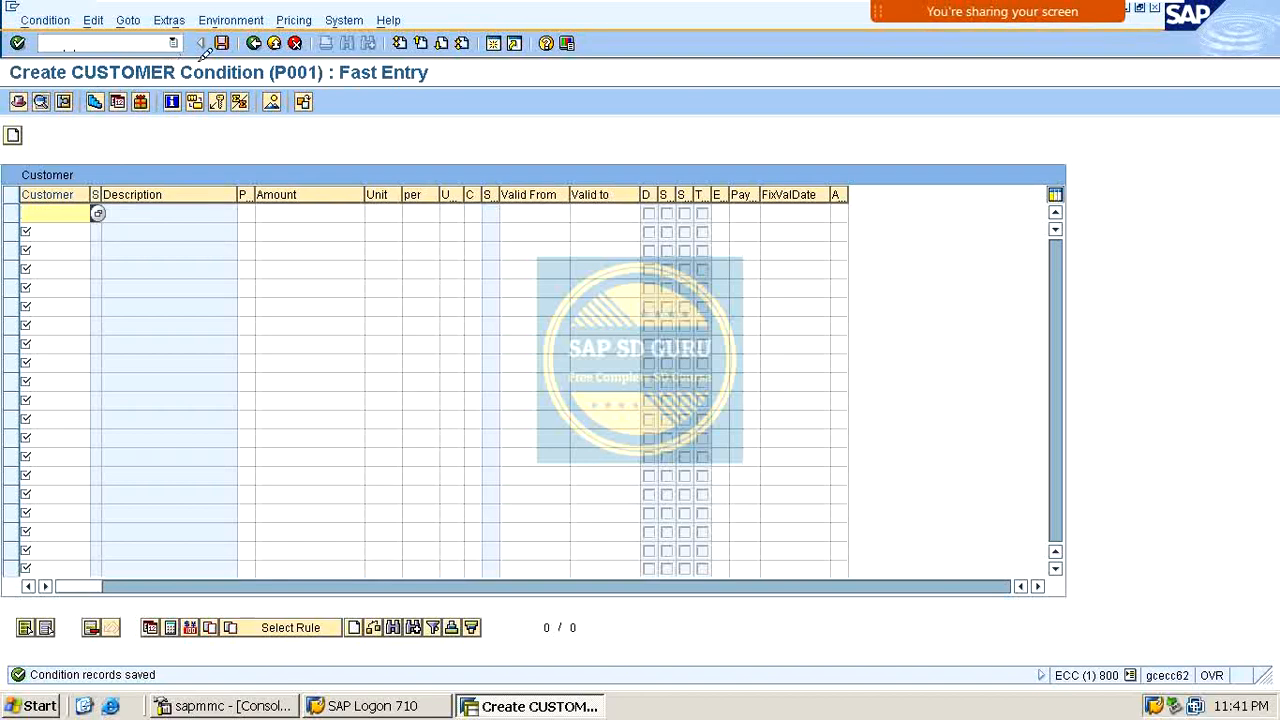
Leave the customer records and start creating condition records for condition type P002.
{"action": "left_click", "coordinate": [251, 42]}
{"action": "left_click", "coordinate": [251, 43]}
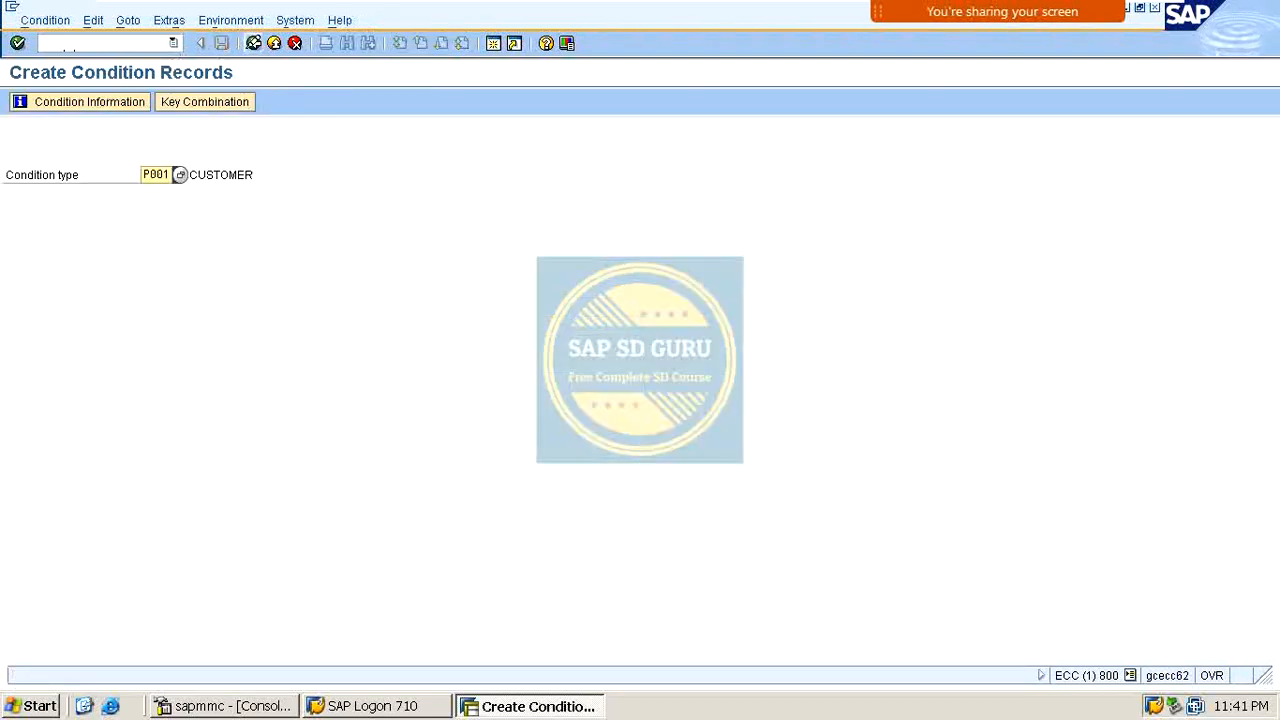
{"action": "left_click", "coordinate": [168, 174]}
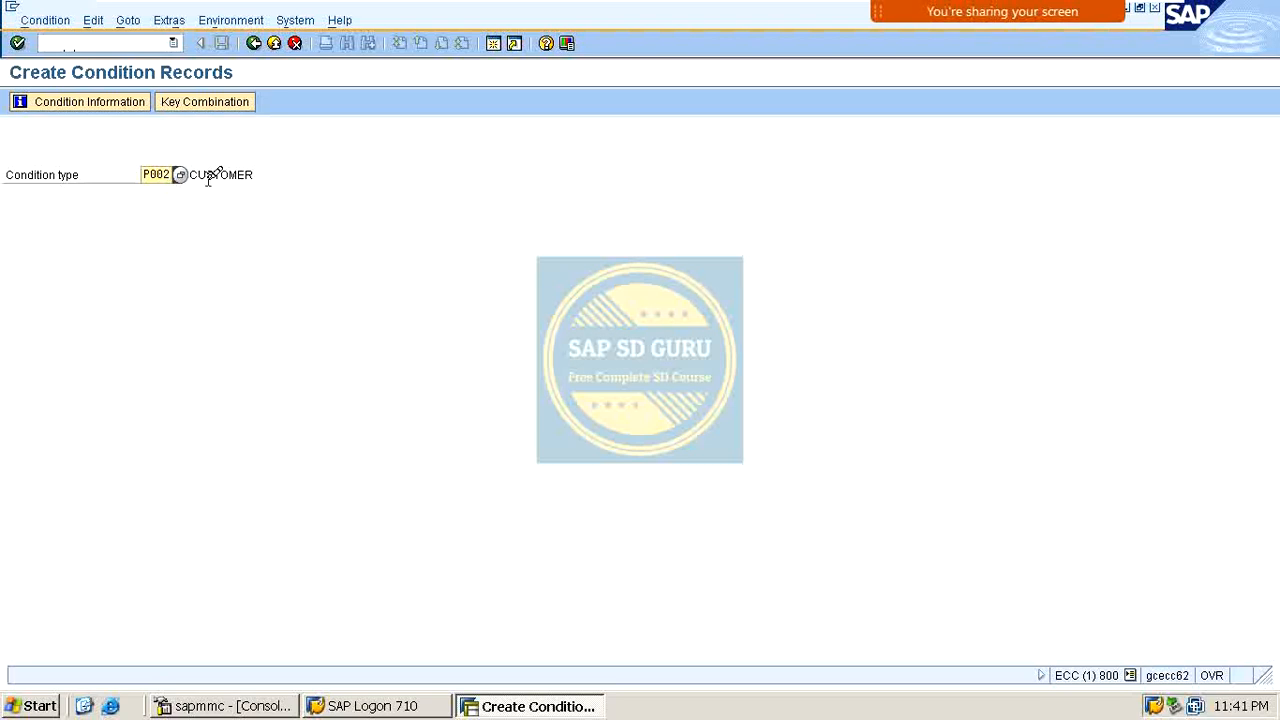
{"action": "type", "text": "2"}
{"action": "key", "text": "Return"}
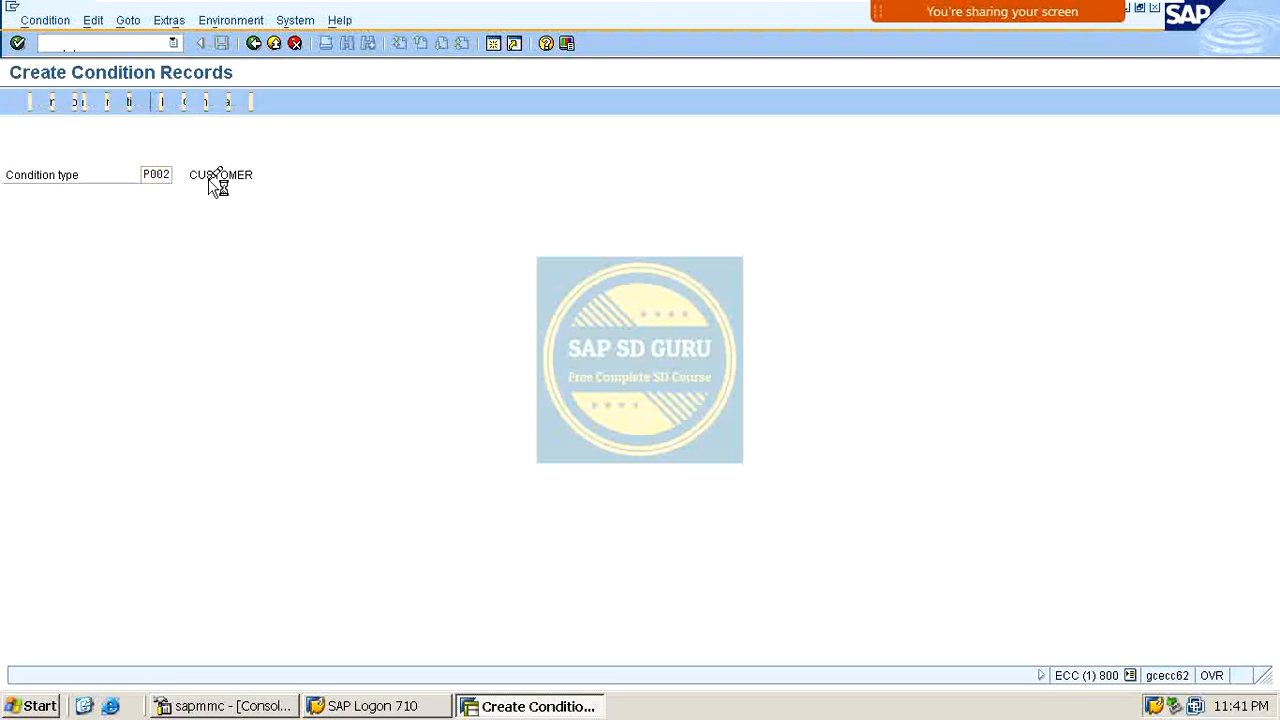
Enter a discount of 150 for material vaxine-150 and save the condition record.
{"action": "key", "text": "BackSpace"}
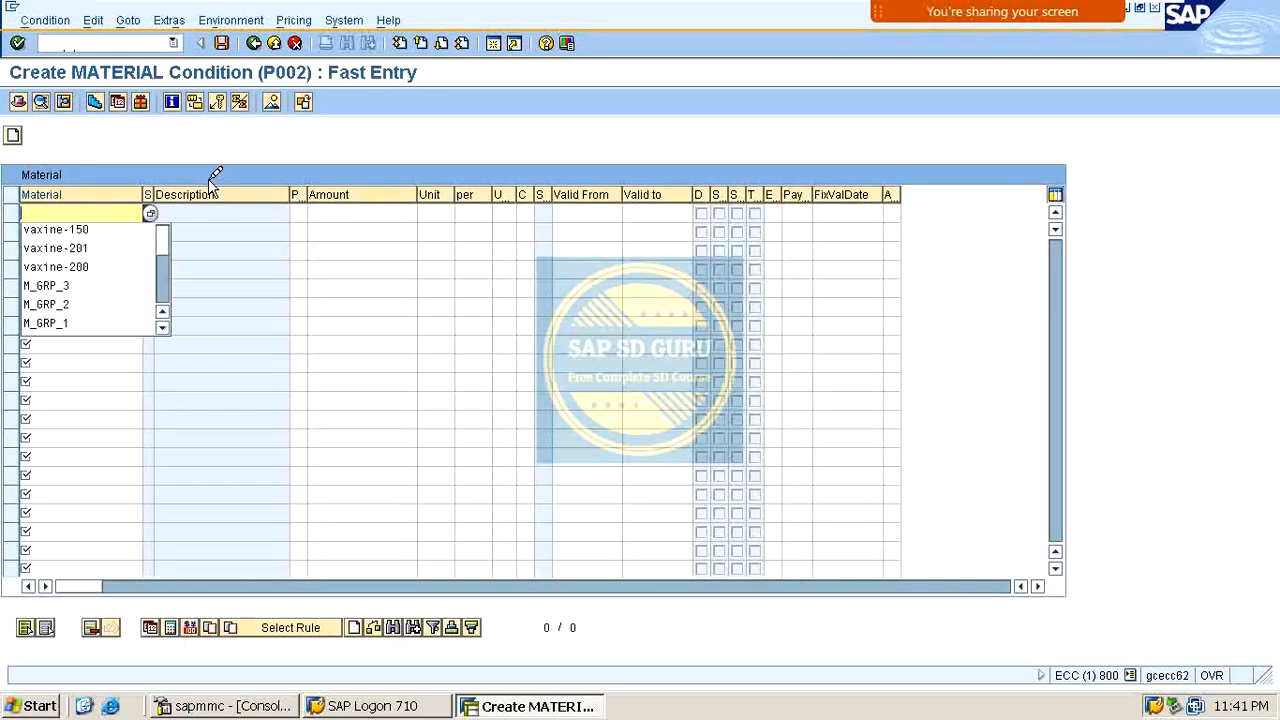
{"action": "key", "text": "Down"}
{"action": "key", "text": "Return"}
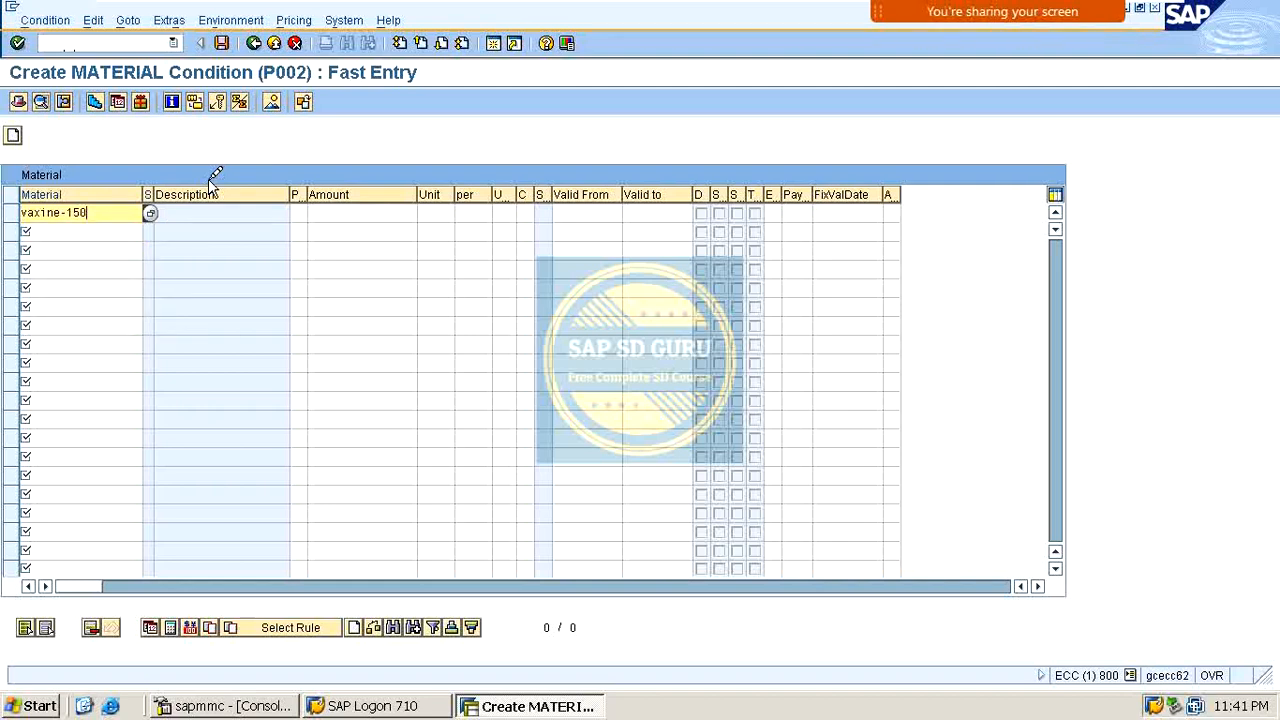
{"action": "key", "text": "Tab"}
{"action": "key", "text": "Tab"}
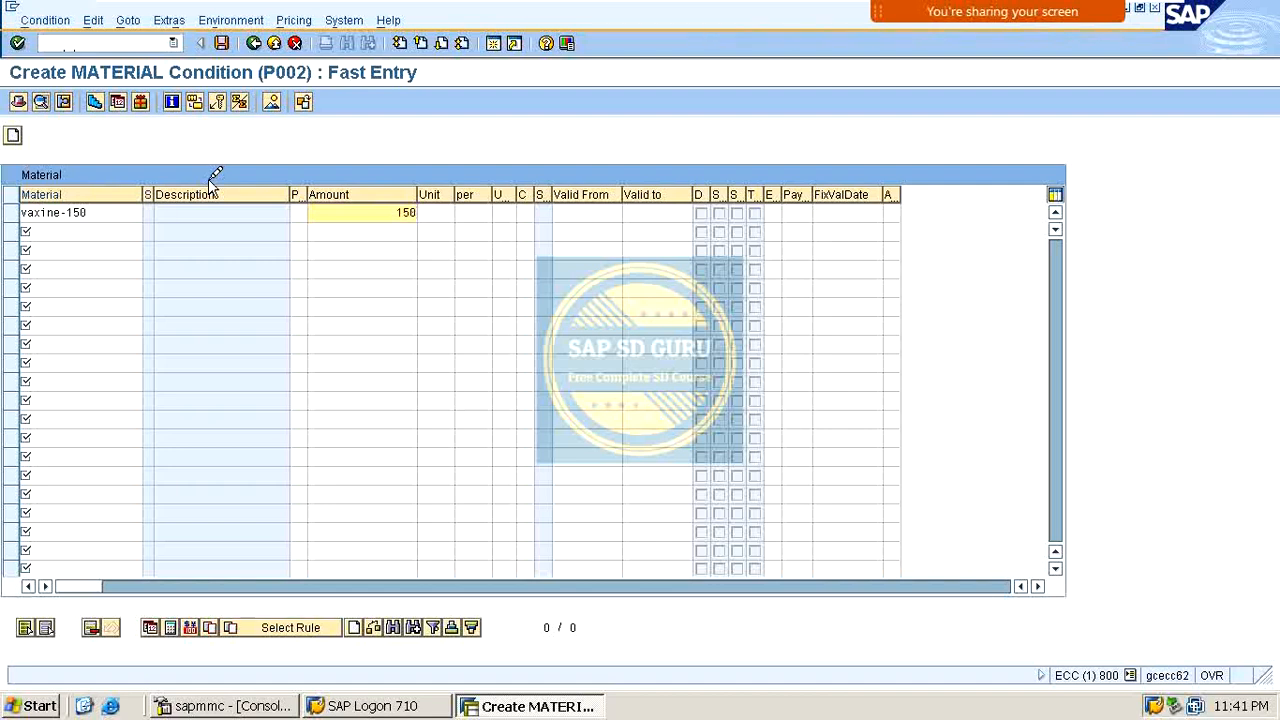
{"action": "key", "text": "Return"}
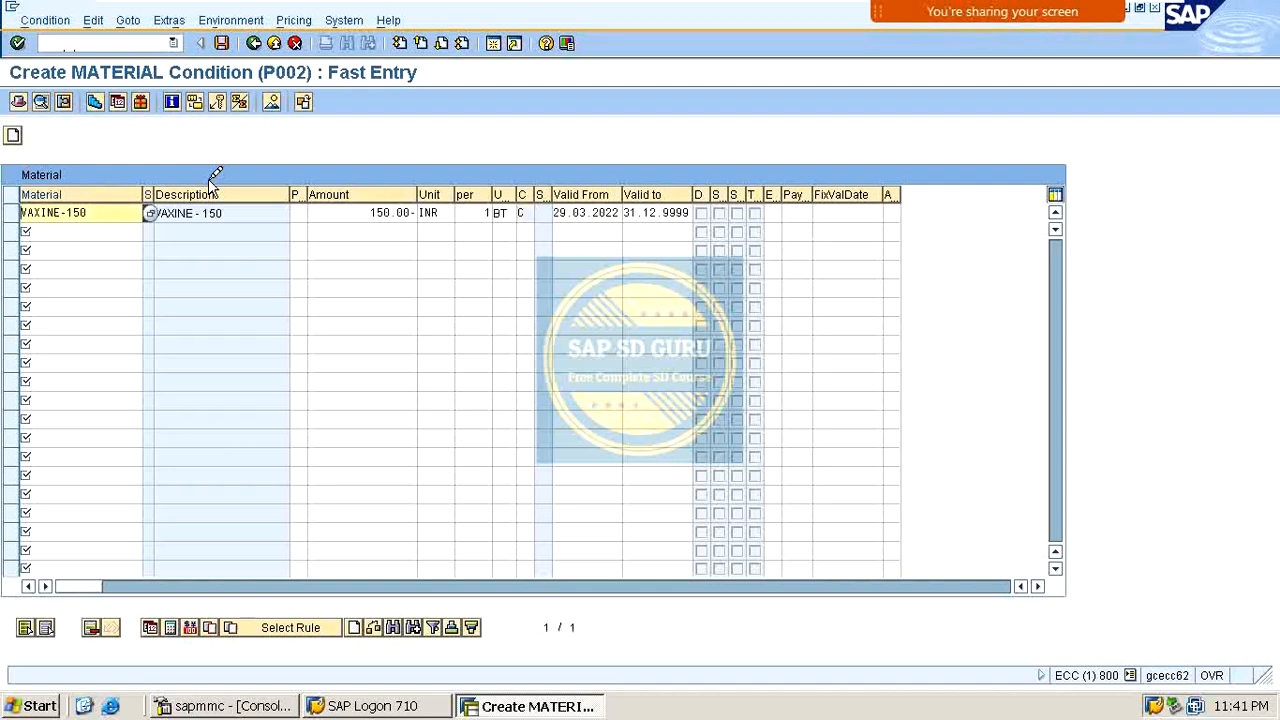
{"action": "key", "text": "ctrl+s"}
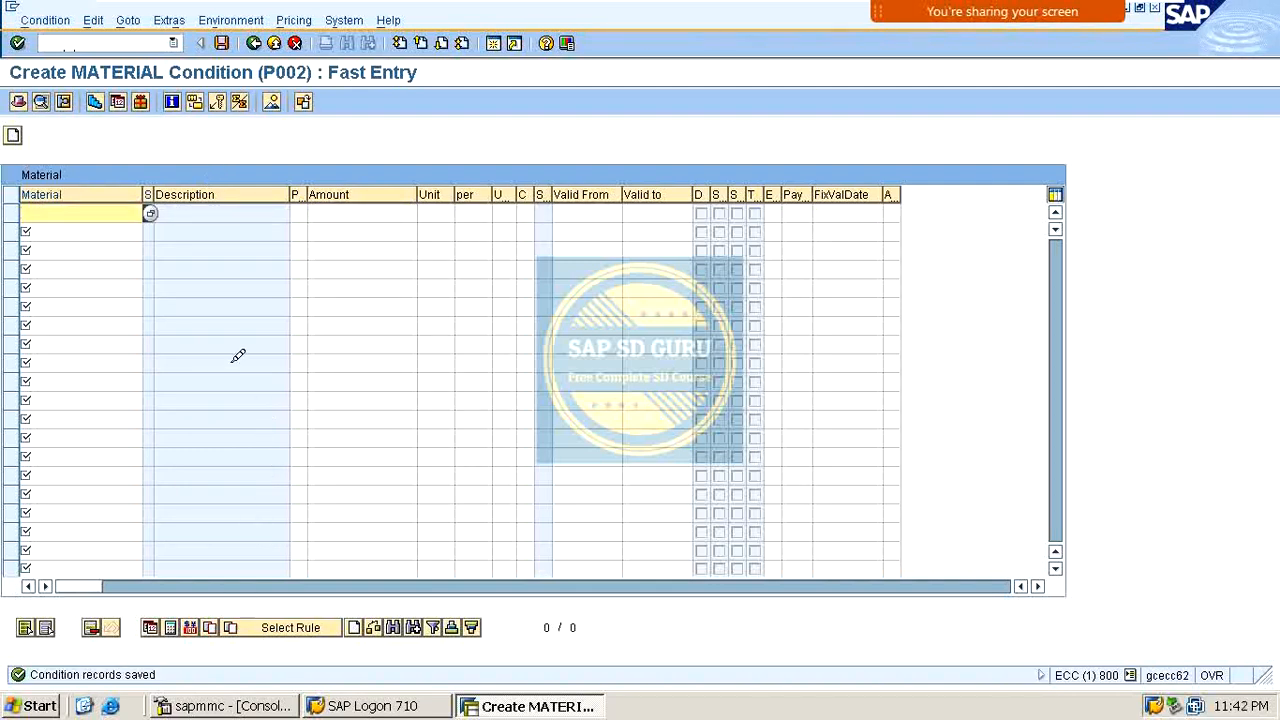
{"action": "left_click", "coordinate": [229, 41]}
Leave the material records and start creating condition records for condition type P003.
{"action": "left_click", "coordinate": [254, 43]}
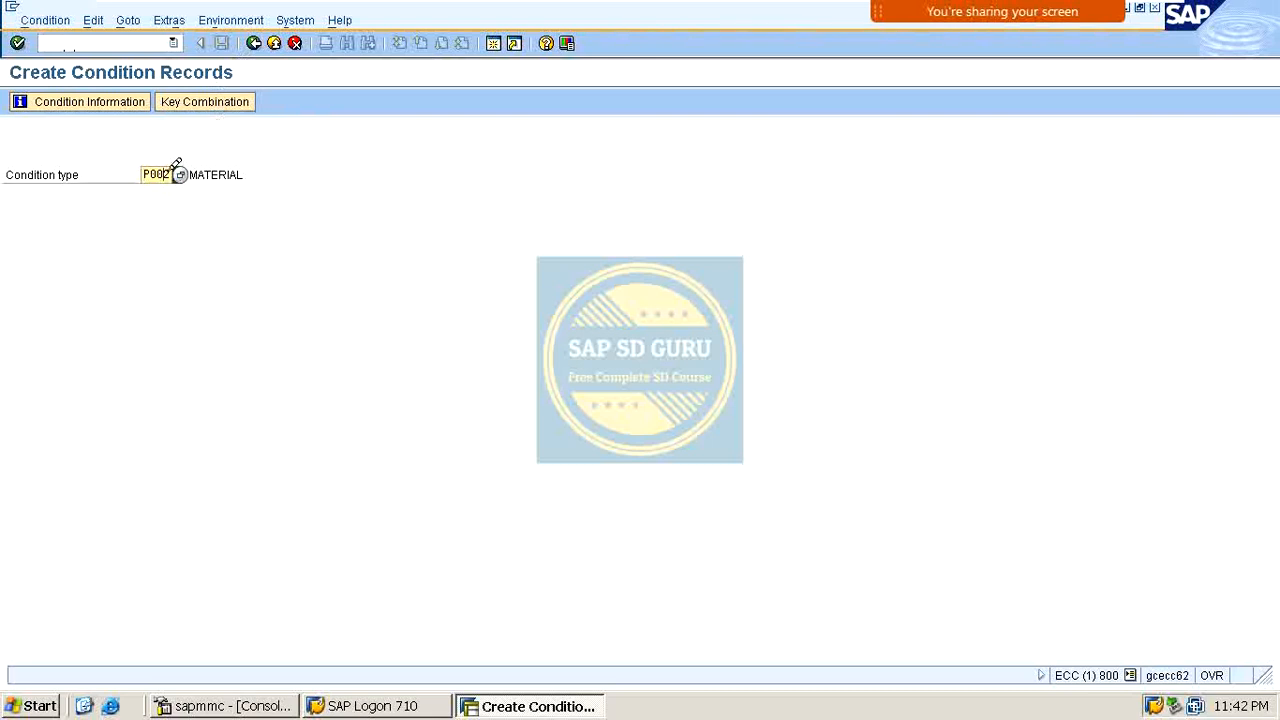
{"action": "type", "text": "P003"}
{"action": "key", "text": "Return"}
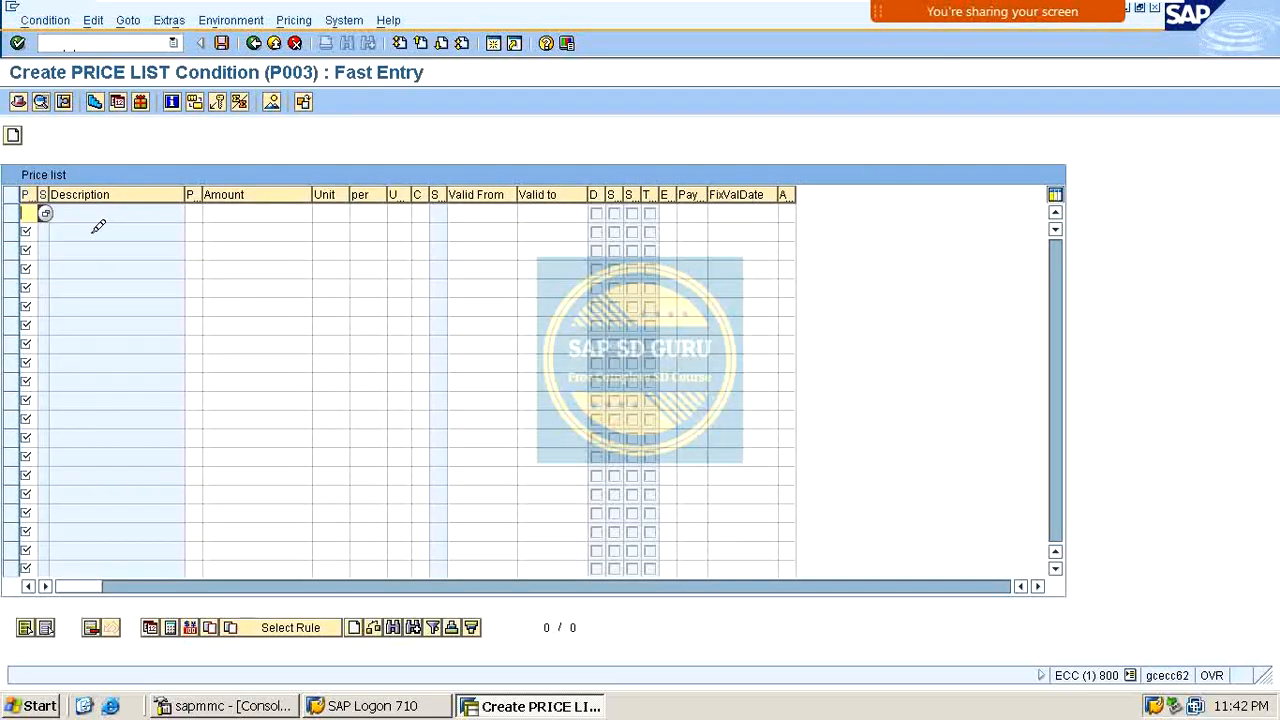
Enter a P003 condition record for price list 01 with an amount of 180.
{"action": "type", "text": "01"}
{"action": "key", "text": "Tab"}
{"action": "key", "text": "Tab"}
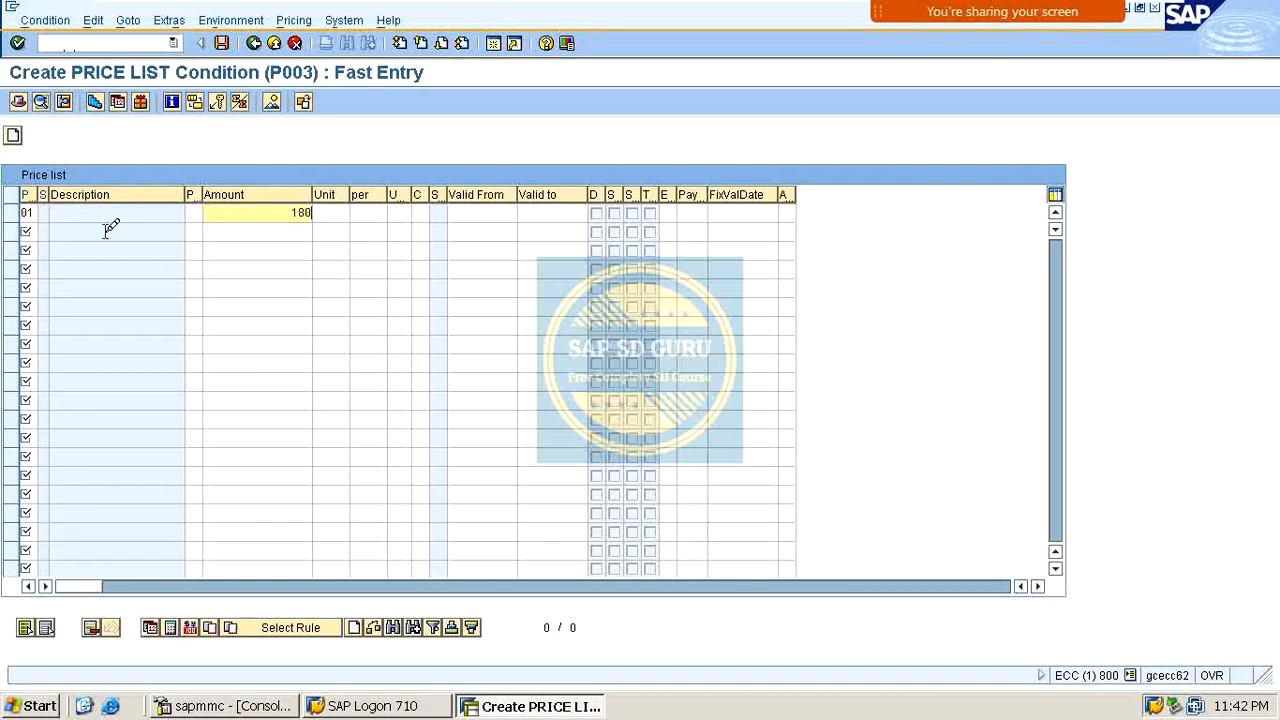
{"action": "type", "text": "180"}
{"action": "key", "text": "Return"}
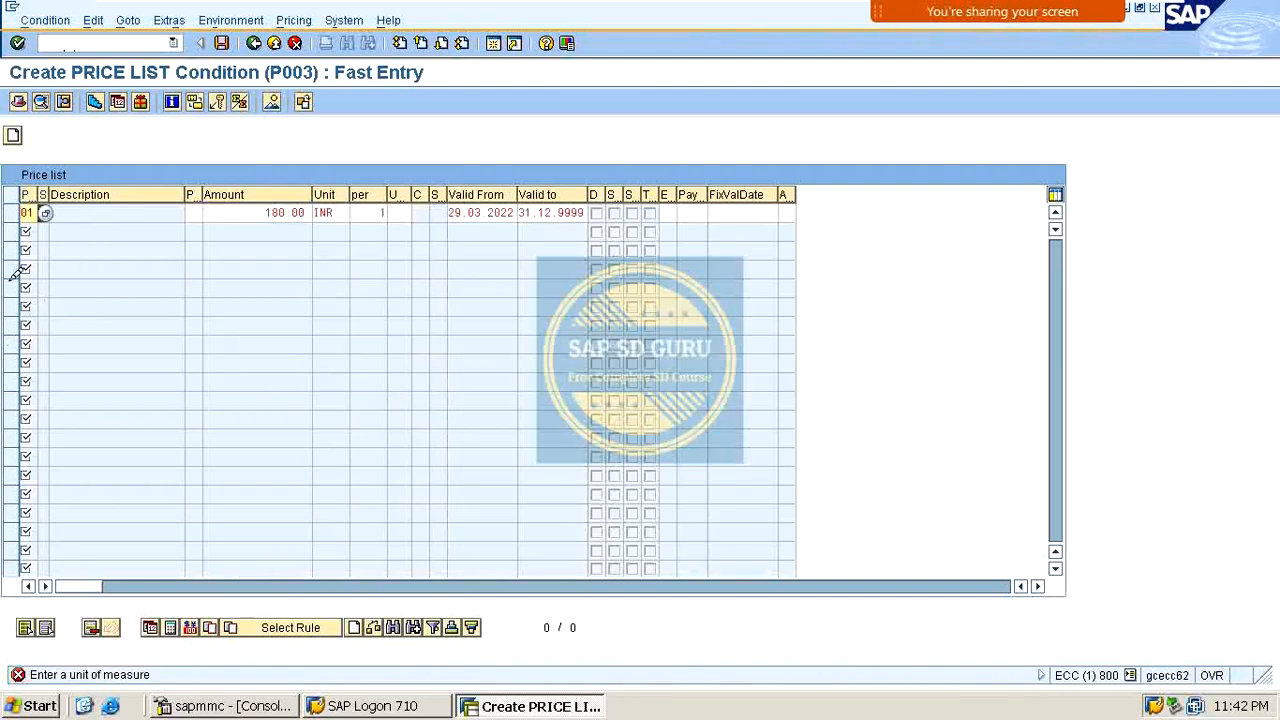
Set the price list discount's unit of measure to BT and save the condition record.
{"action": "left_click", "coordinate": [408, 210]}
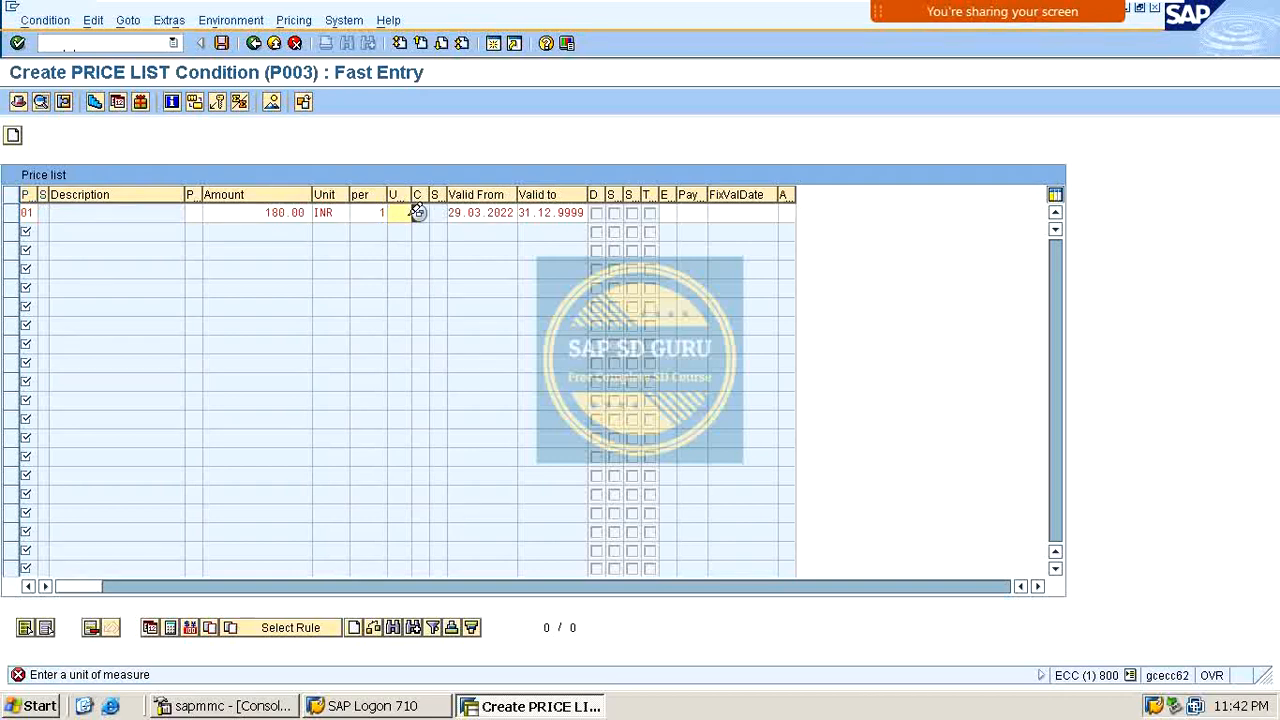
{"action": "type", "text": "BT"}
{"action": "key", "text": "Return"}
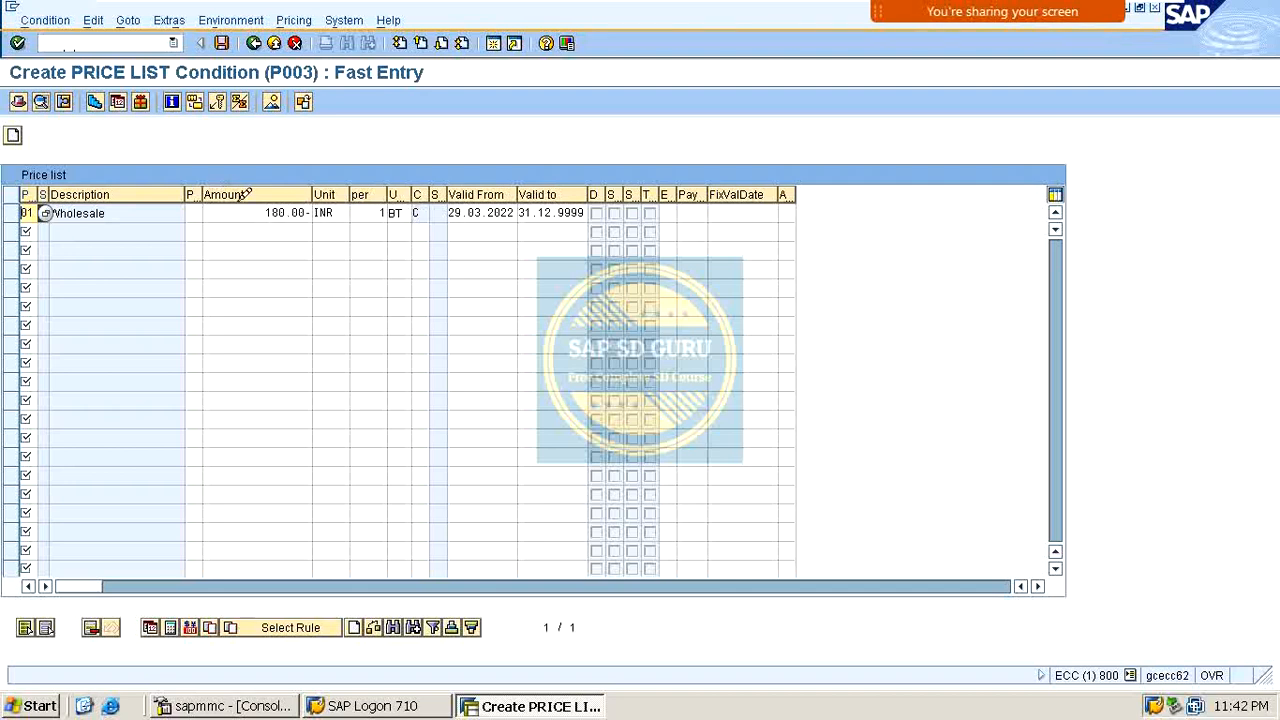
{"action": "key", "text": "ctrl+s"}
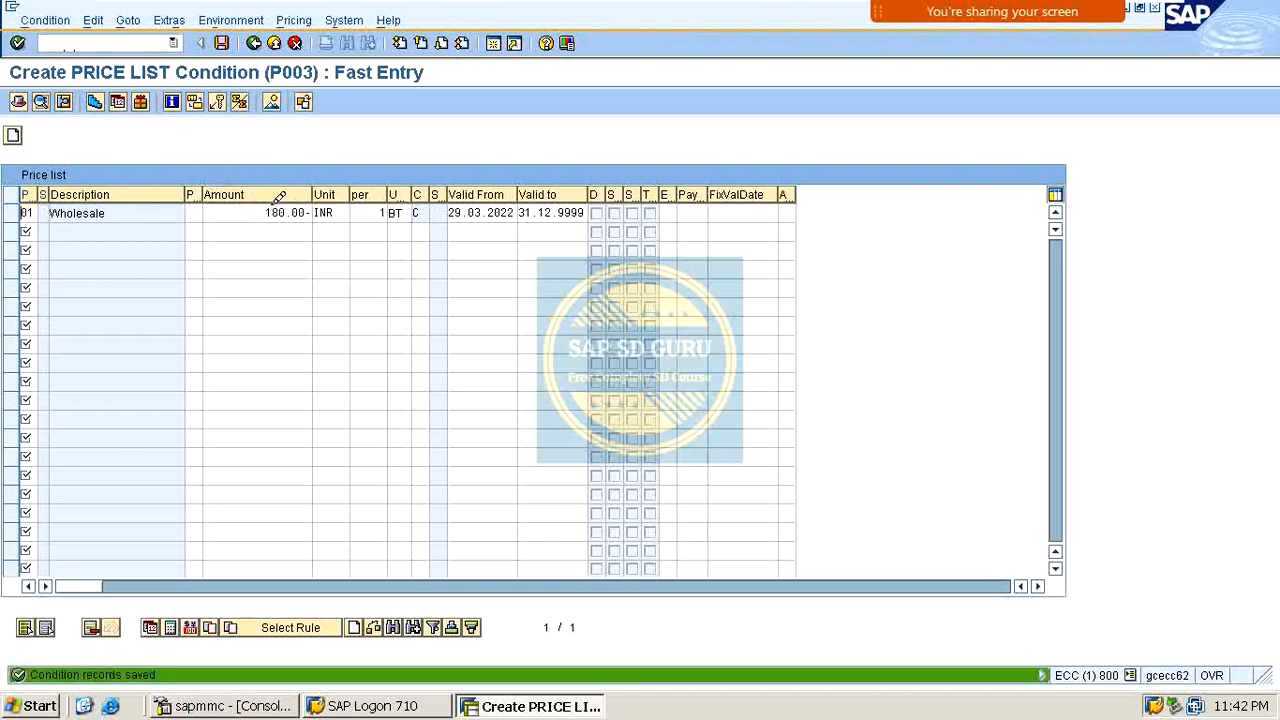
{"action": "left_click", "coordinate": [221, 43]}
Leave the price list records and start creating condition records for condition type P004.
{"action": "key", "text": "F3"}
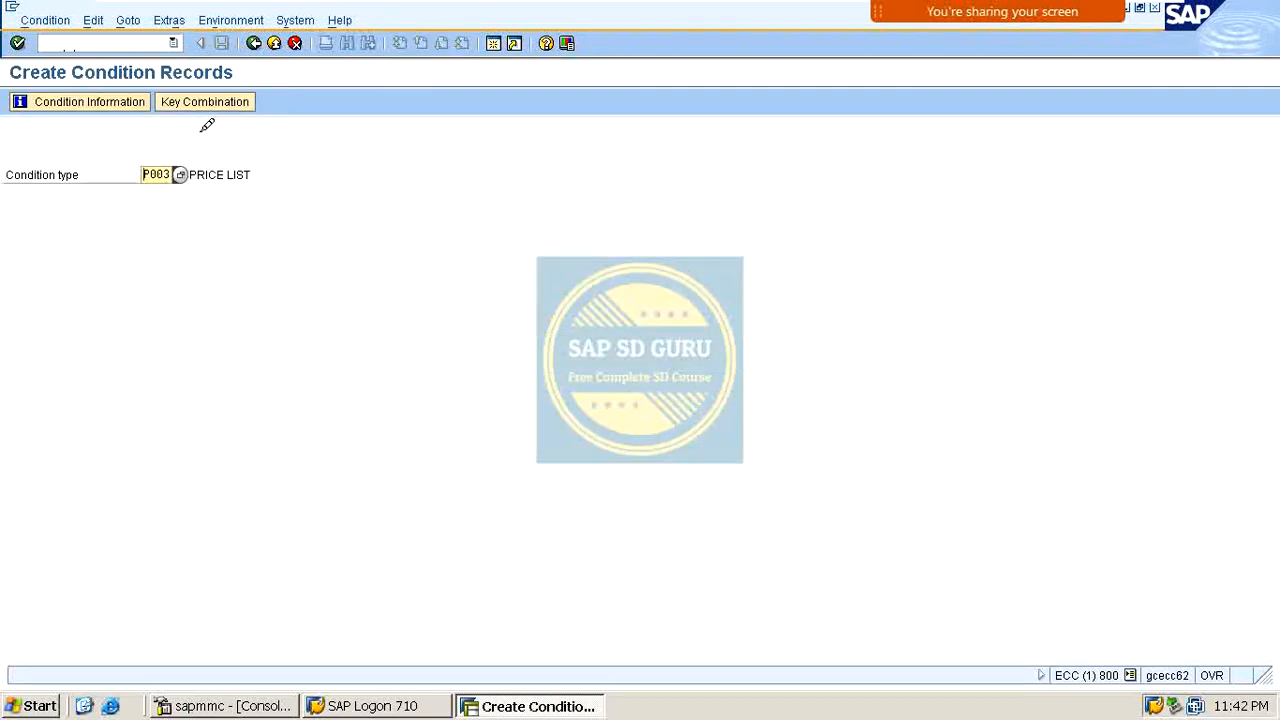
{"action": "type", "text": "P004"}
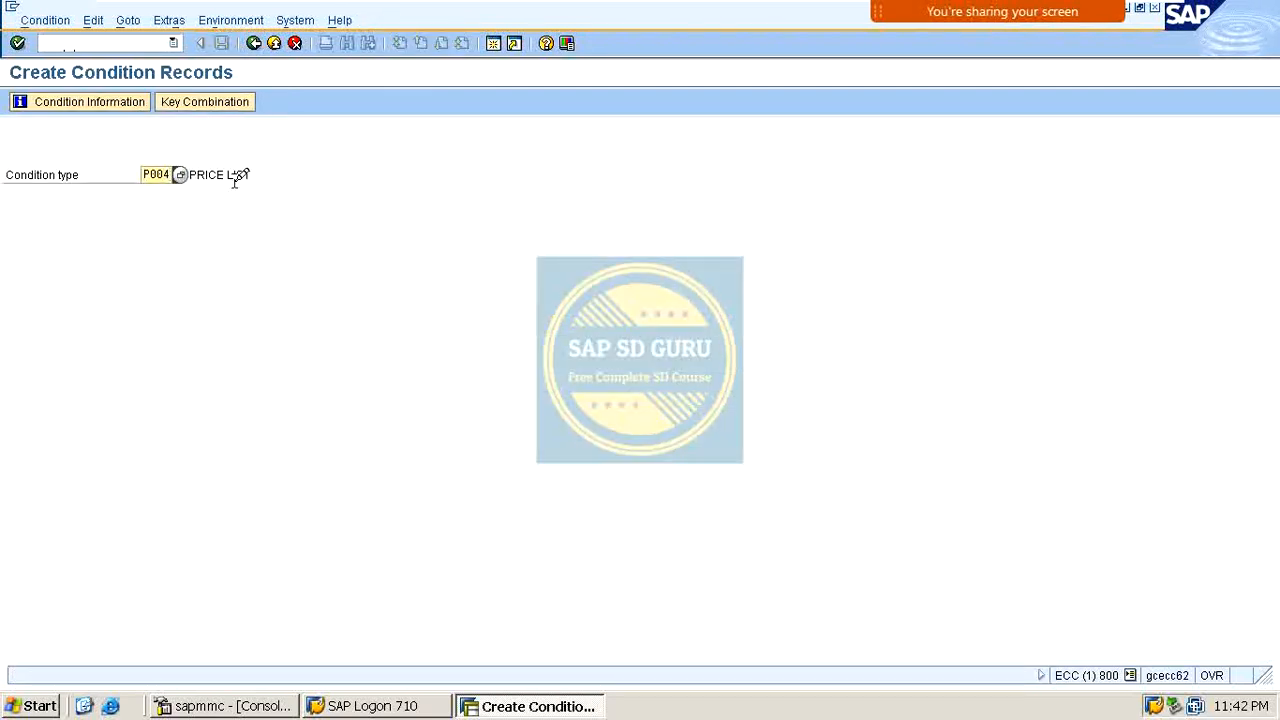
{"action": "key", "text": "Return"}
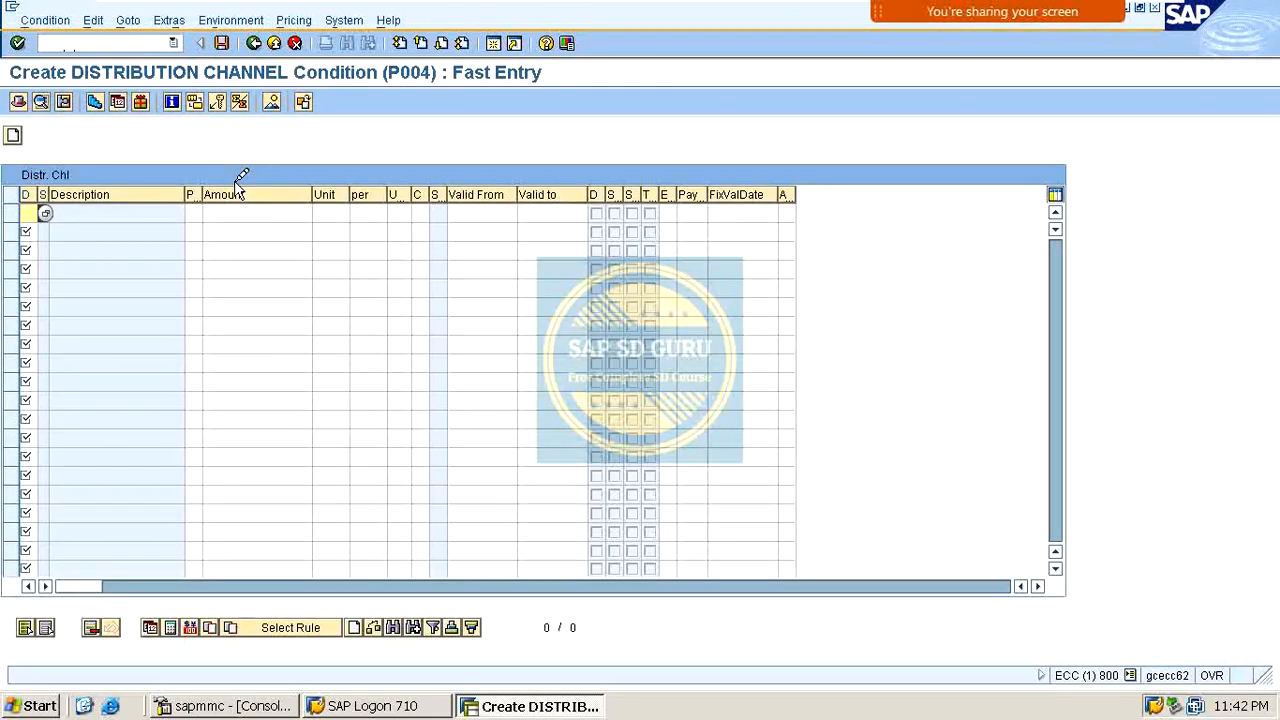
Enter a discount of 200 for distribution channel M1 with unit of measure BT.
{"action": "type", "text": "M1"}
{"action": "key", "text": "Tab"}
{"action": "key", "text": "Tab"}
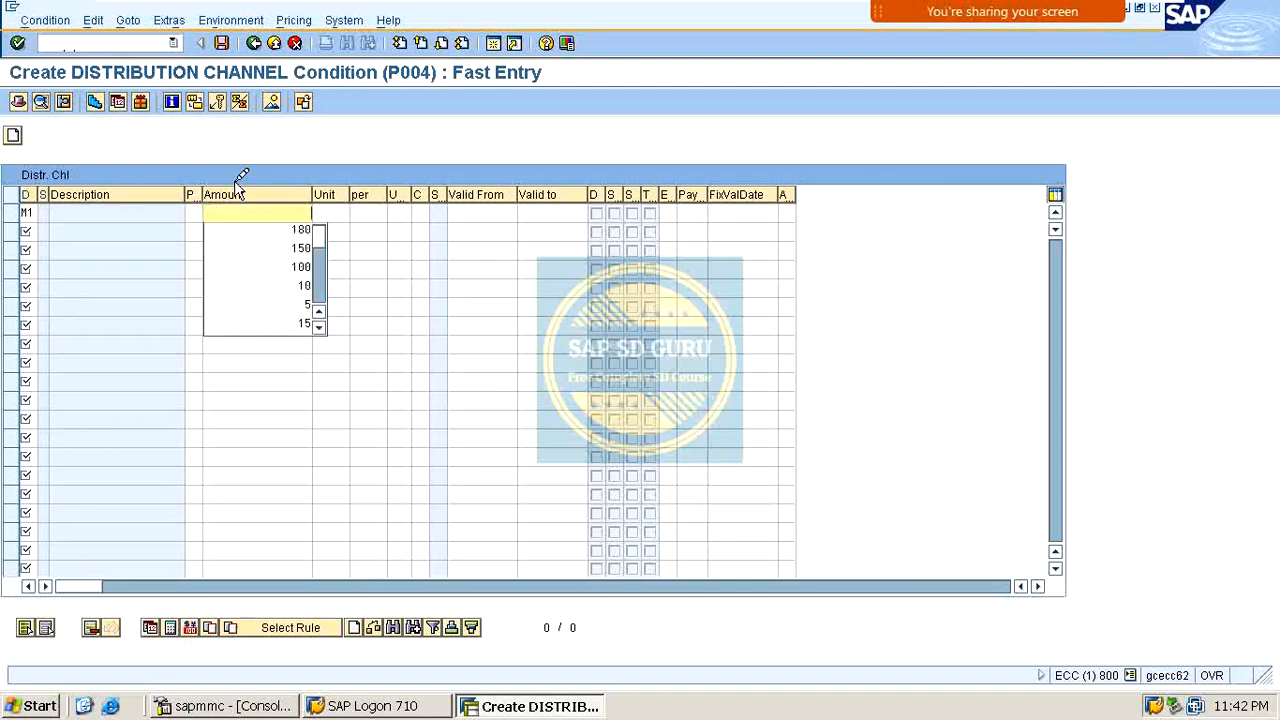
{"action": "type", "text": "200"}
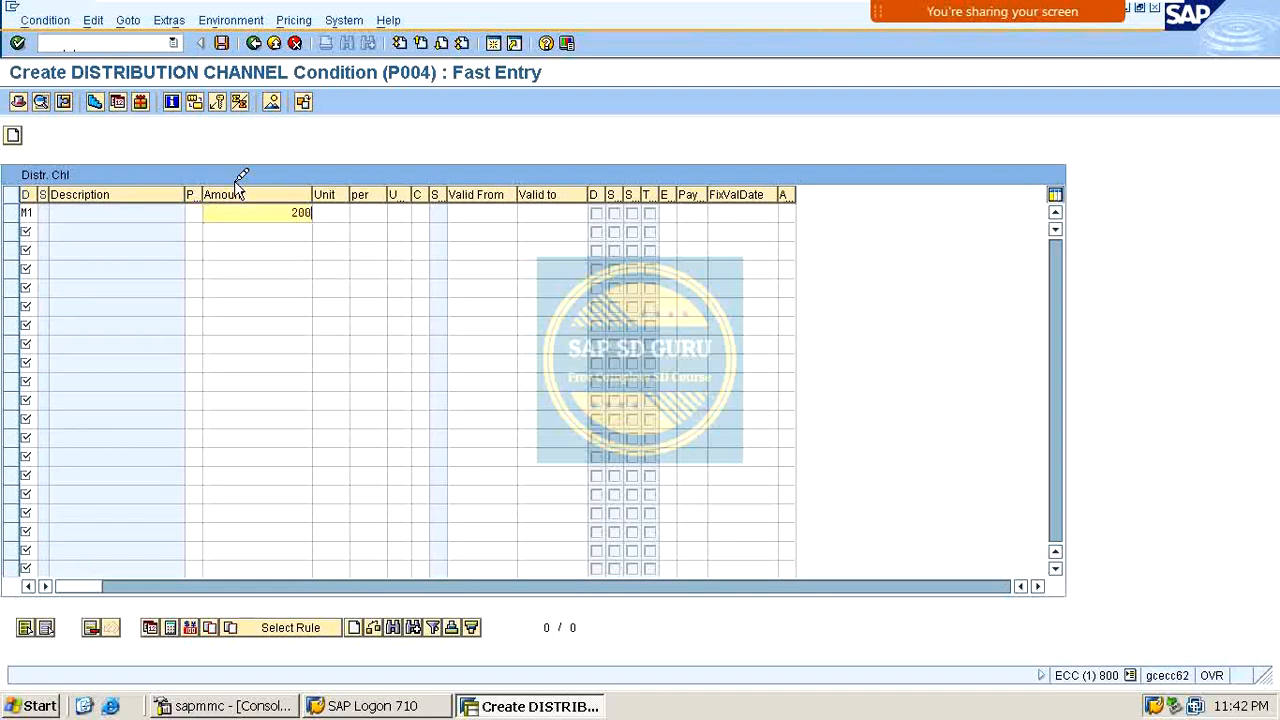
{"action": "key", "text": "Return"}
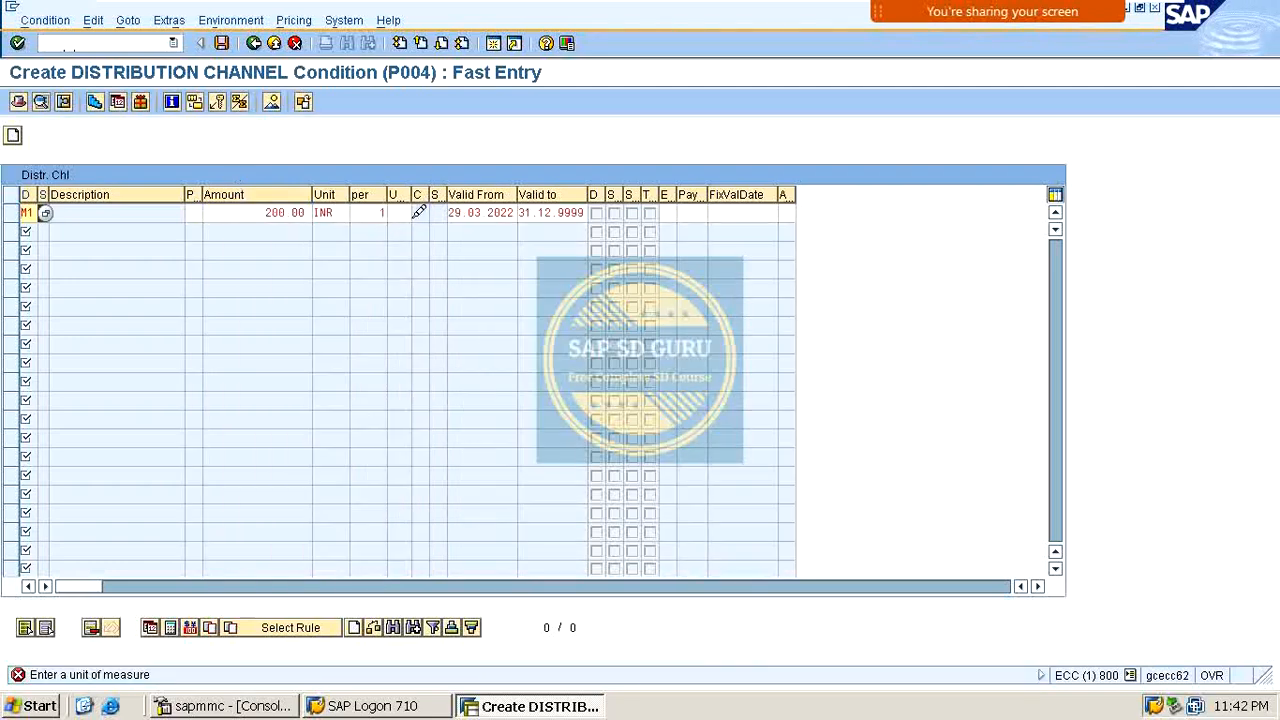
{"action": "left_click", "coordinate": [410, 213]}
{"action": "type", "text": "BT"}
{"action": "key", "text": "Return"}
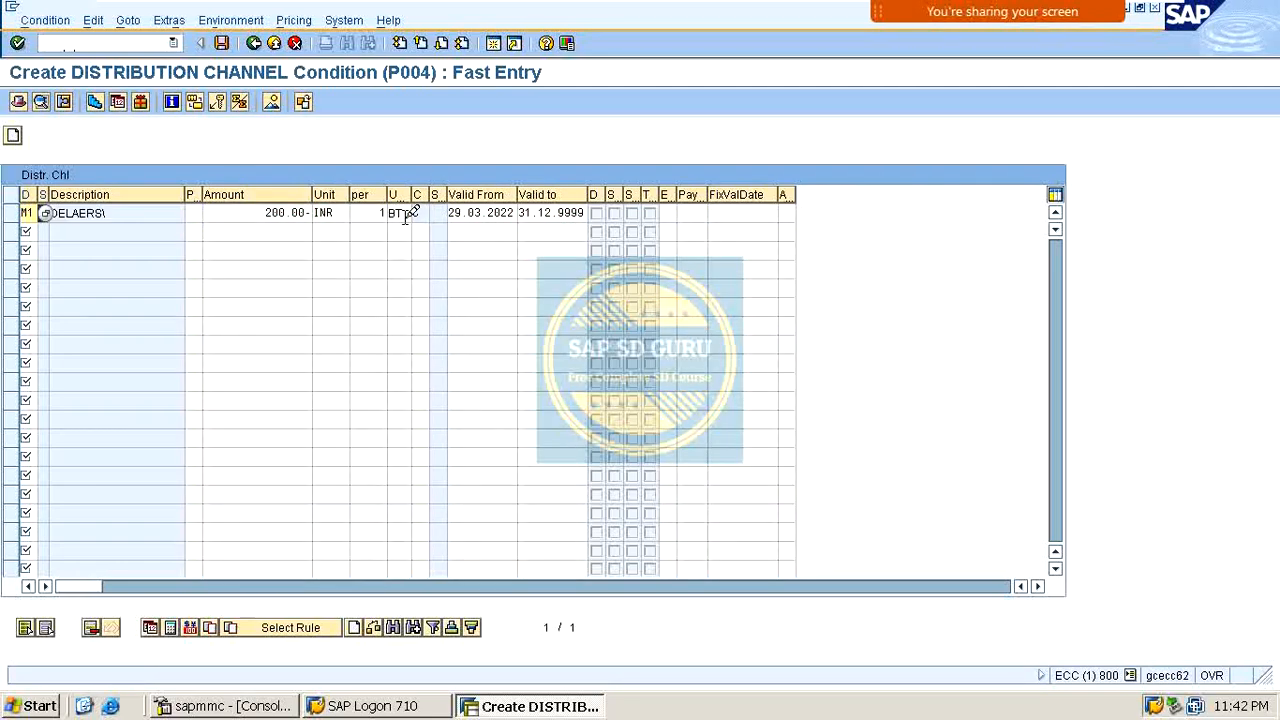
Save the distribution channel discount record and open the customer change transaction.
{"action": "key", "text": "ctrl+s"}
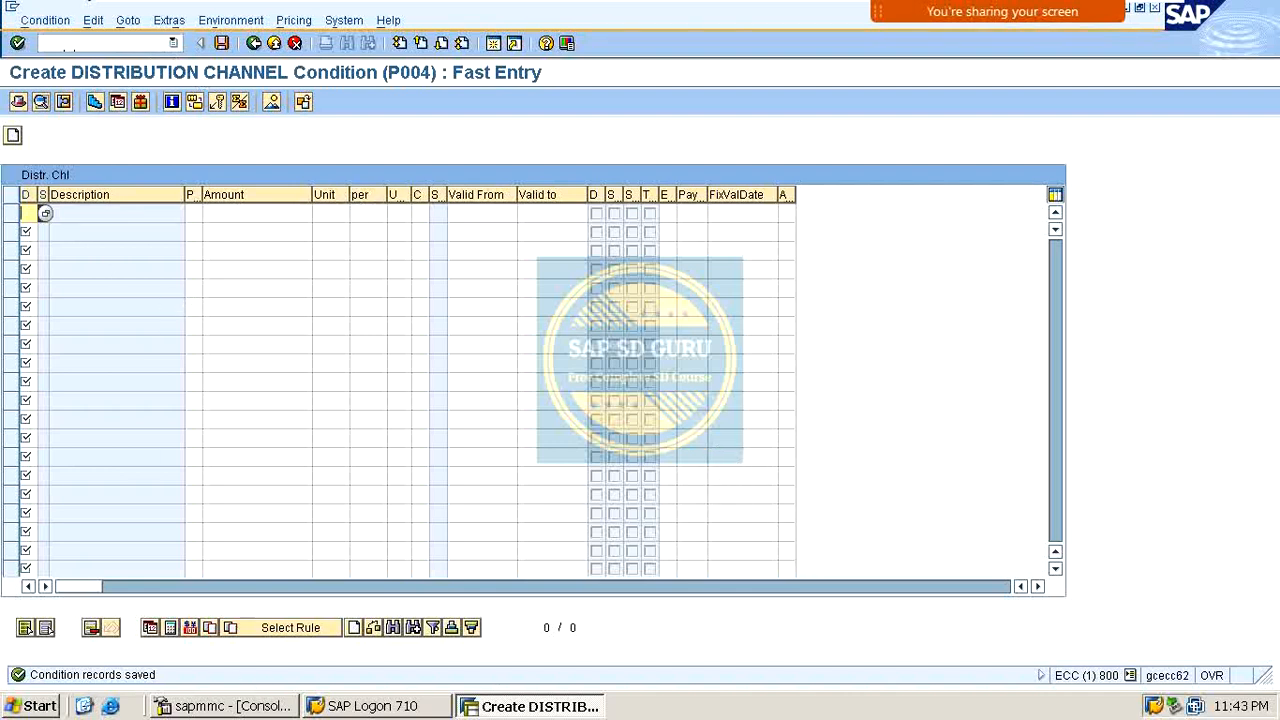
{"action": "left_click", "coordinate": [70, 39]}
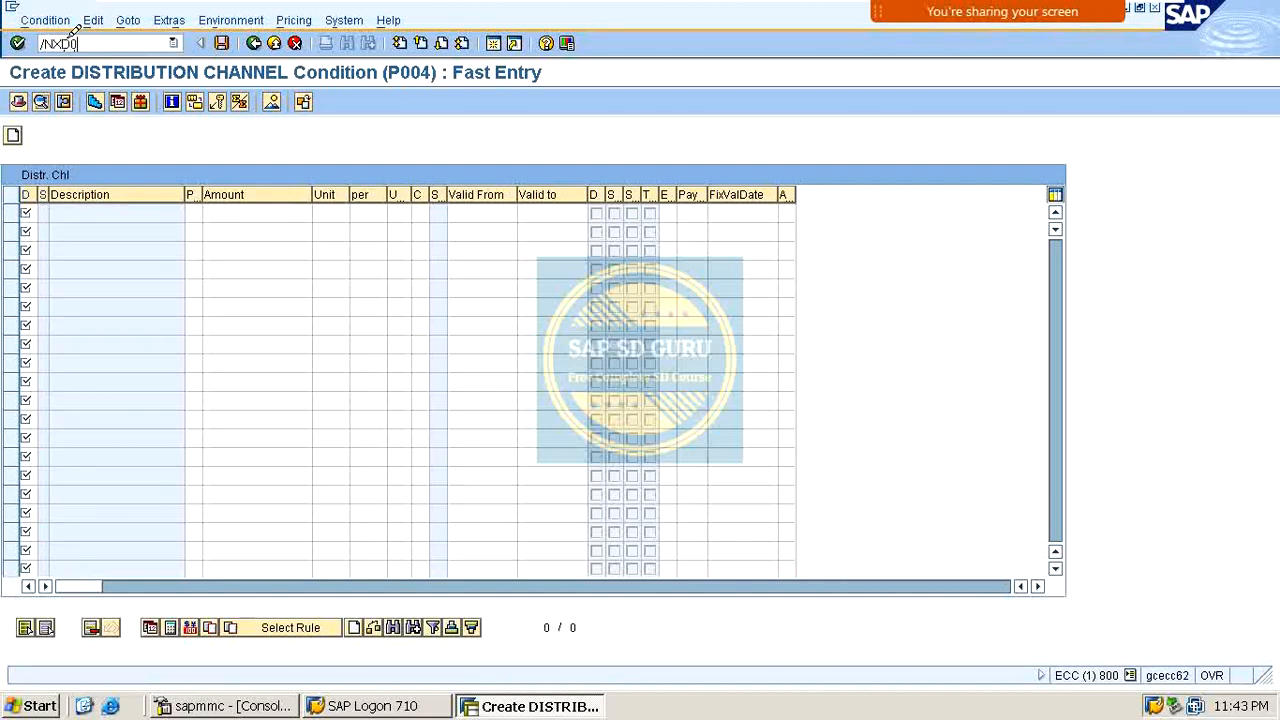
{"action": "key", "text": "Return"}
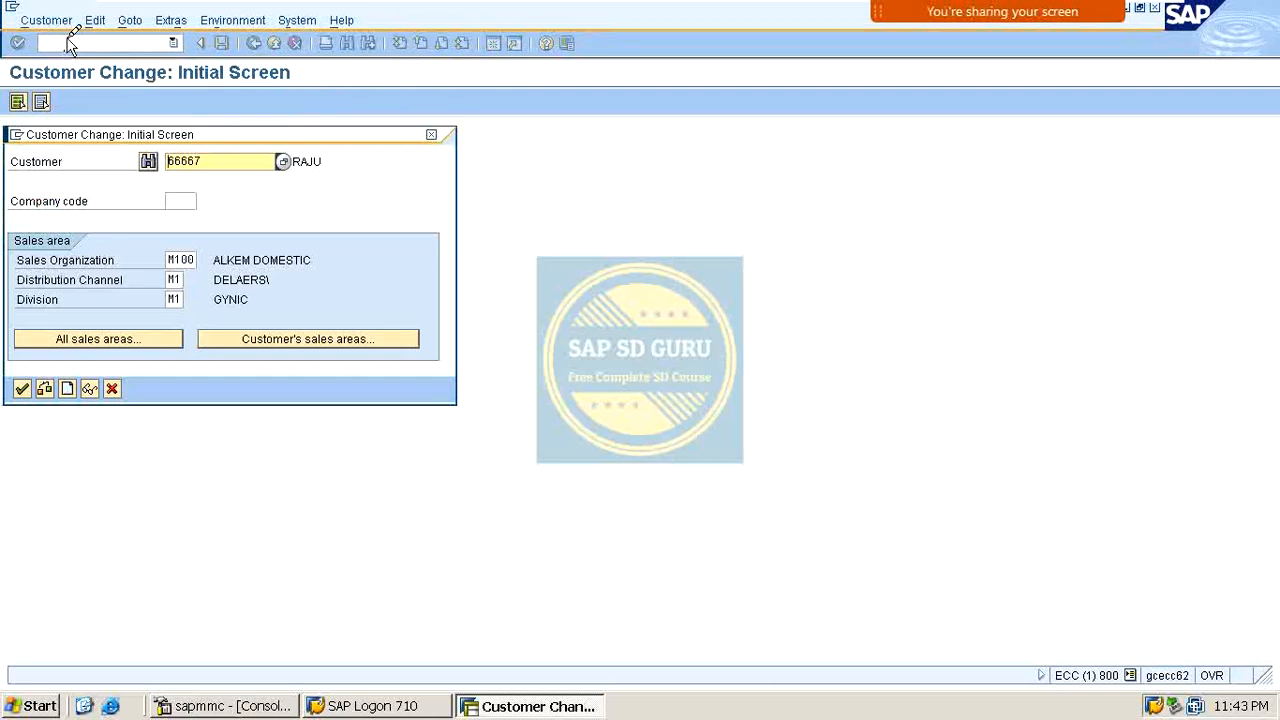
Check the price list assigned in the customer's sales area data for M100/M1/M1, and leave the customer master without changes.
{"action": "left_click", "coordinate": [70, 44]}
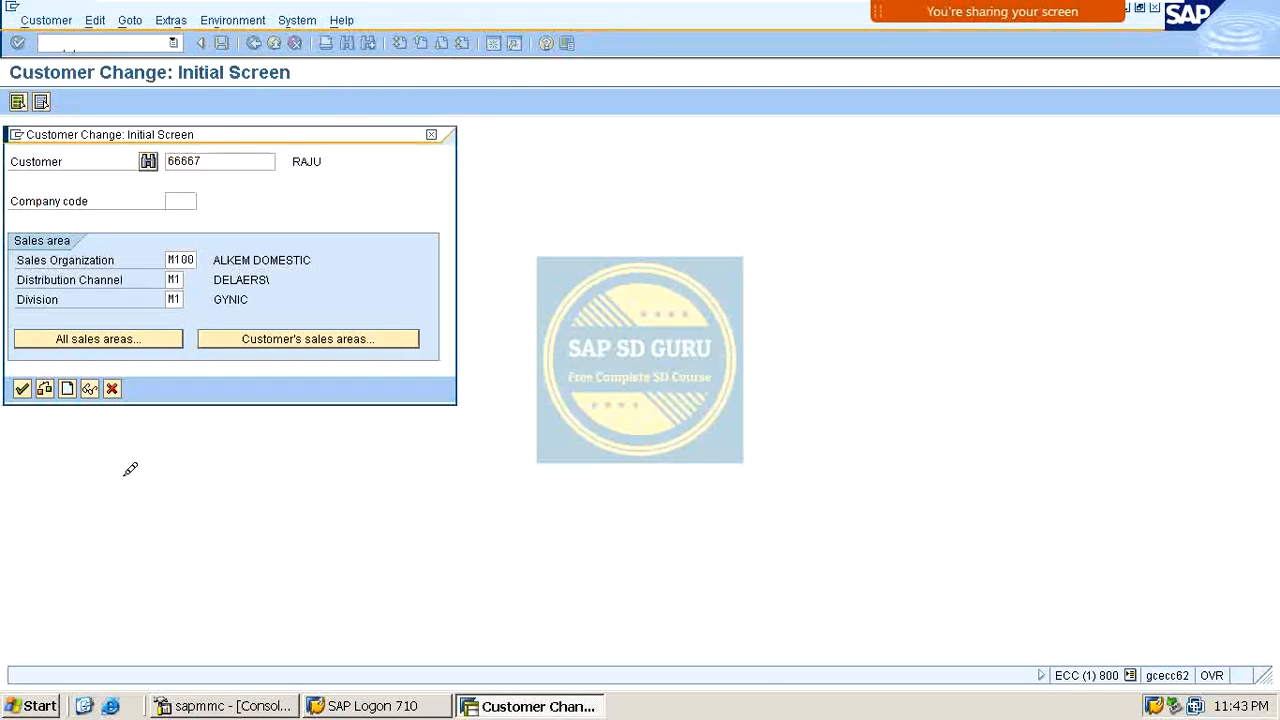
{"action": "key", "text": "Return"}
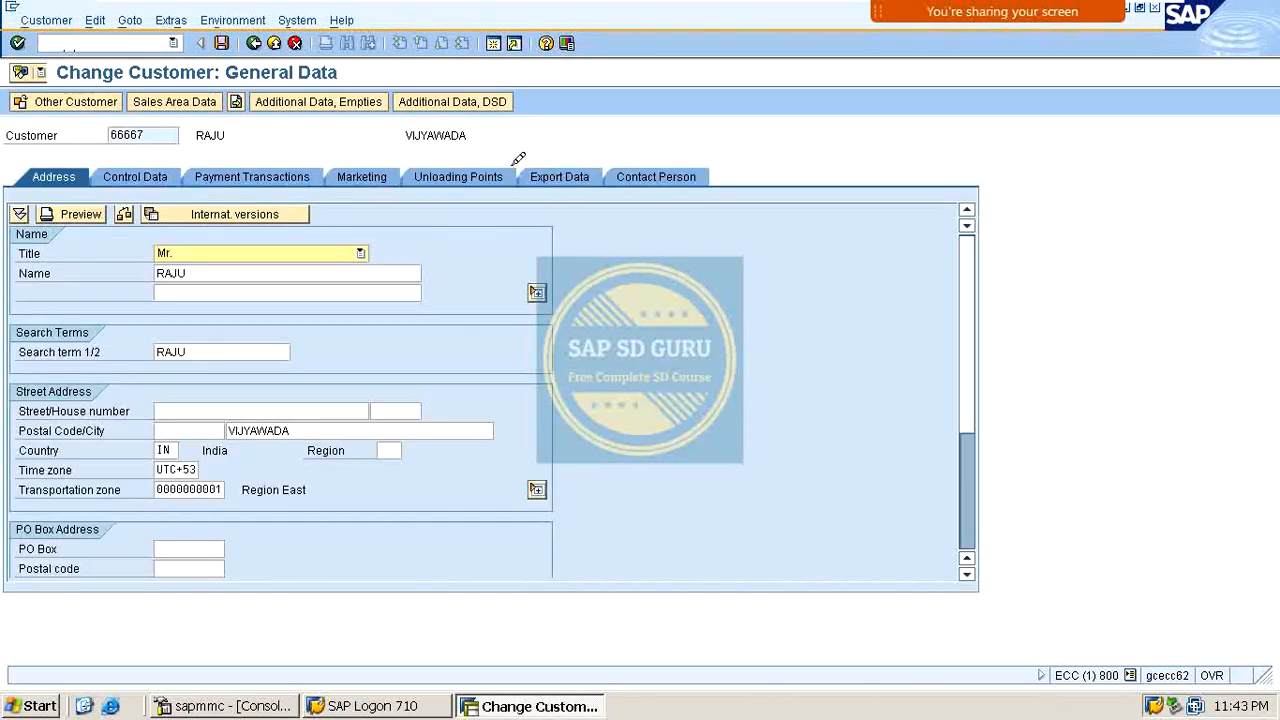
{"action": "left_click", "coordinate": [198, 101]}
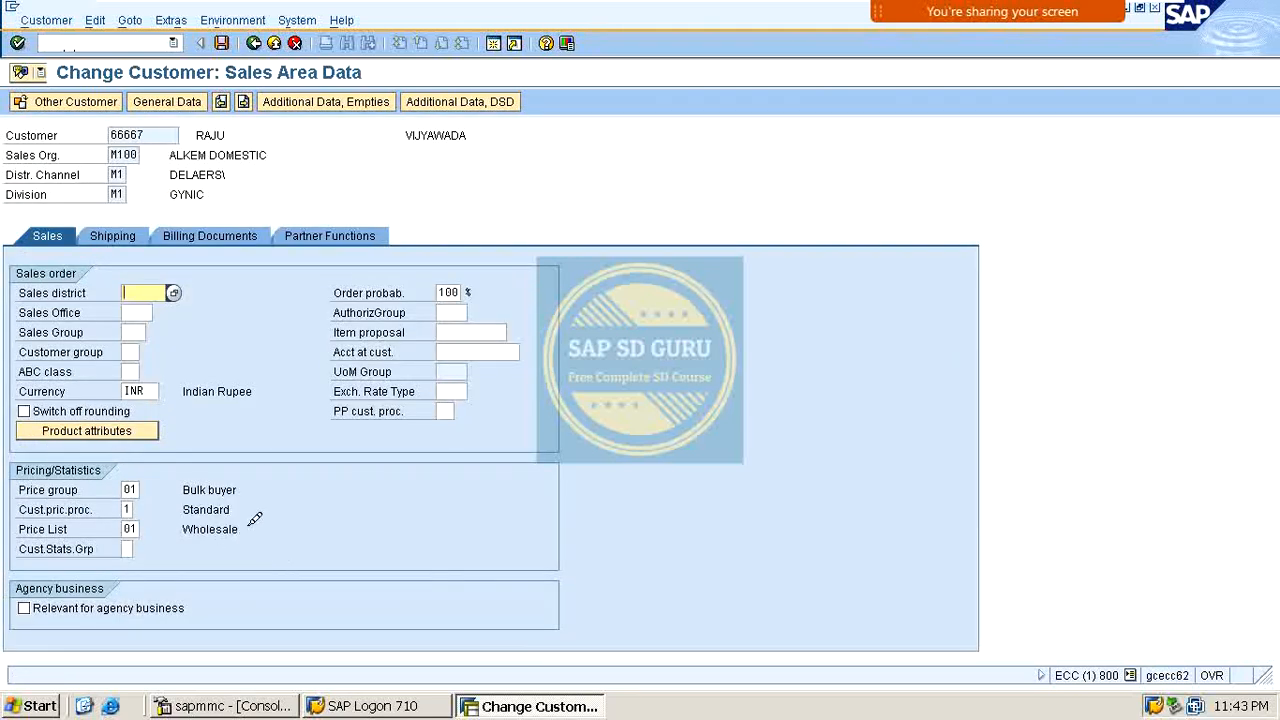
{"action": "left_click_drag", "start_coordinate": [180, 520], "coordinate": [262, 532]}
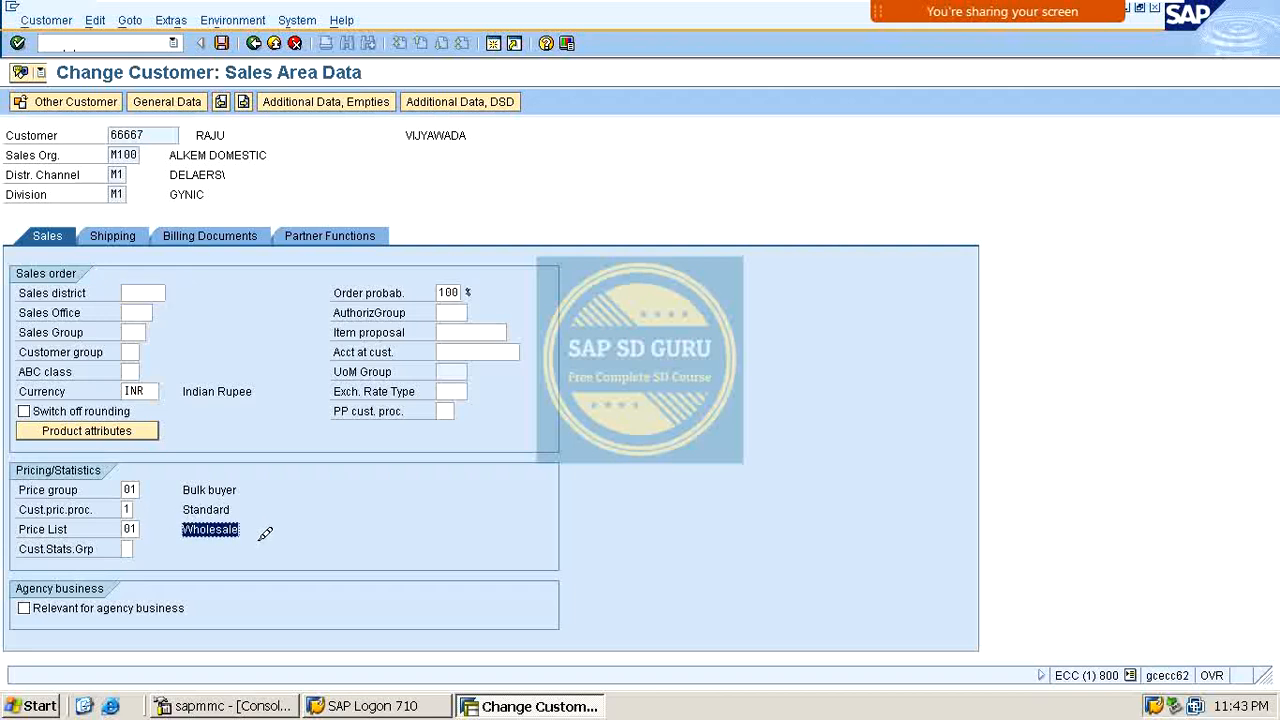
{"action": "double_click", "coordinate": [129, 529]}
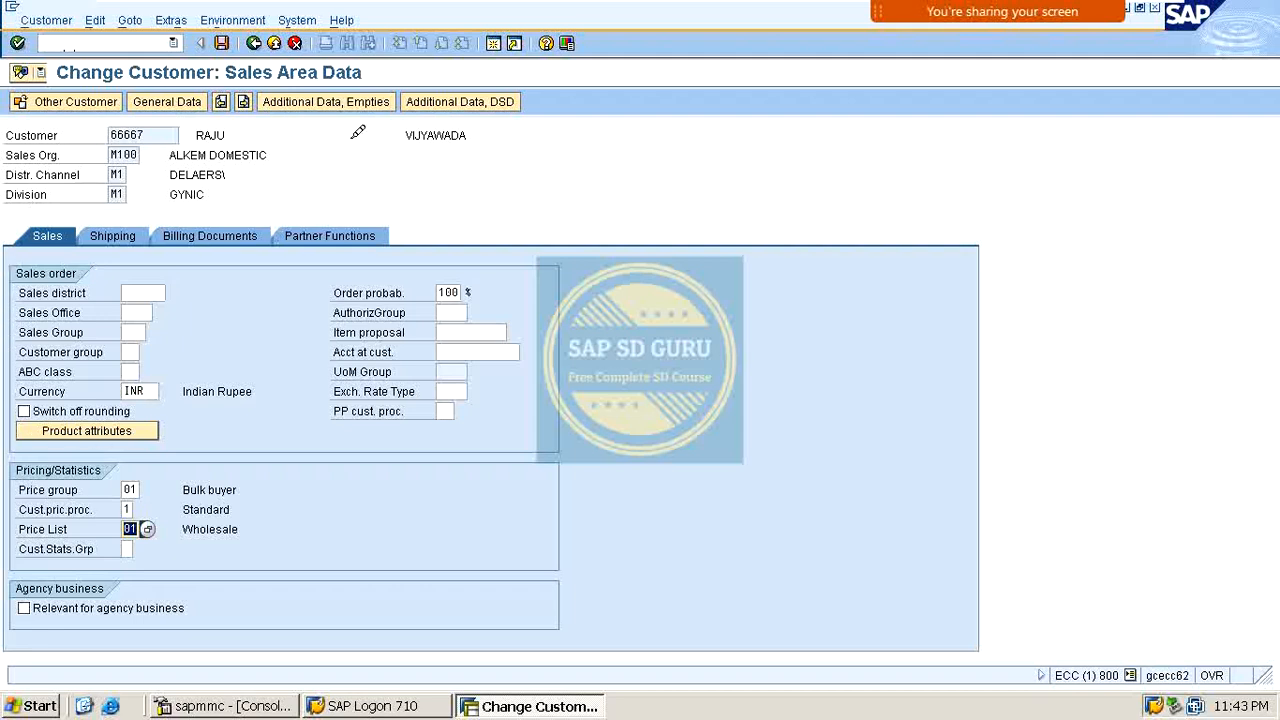
{"action": "left_click", "coordinate": [272, 42]}
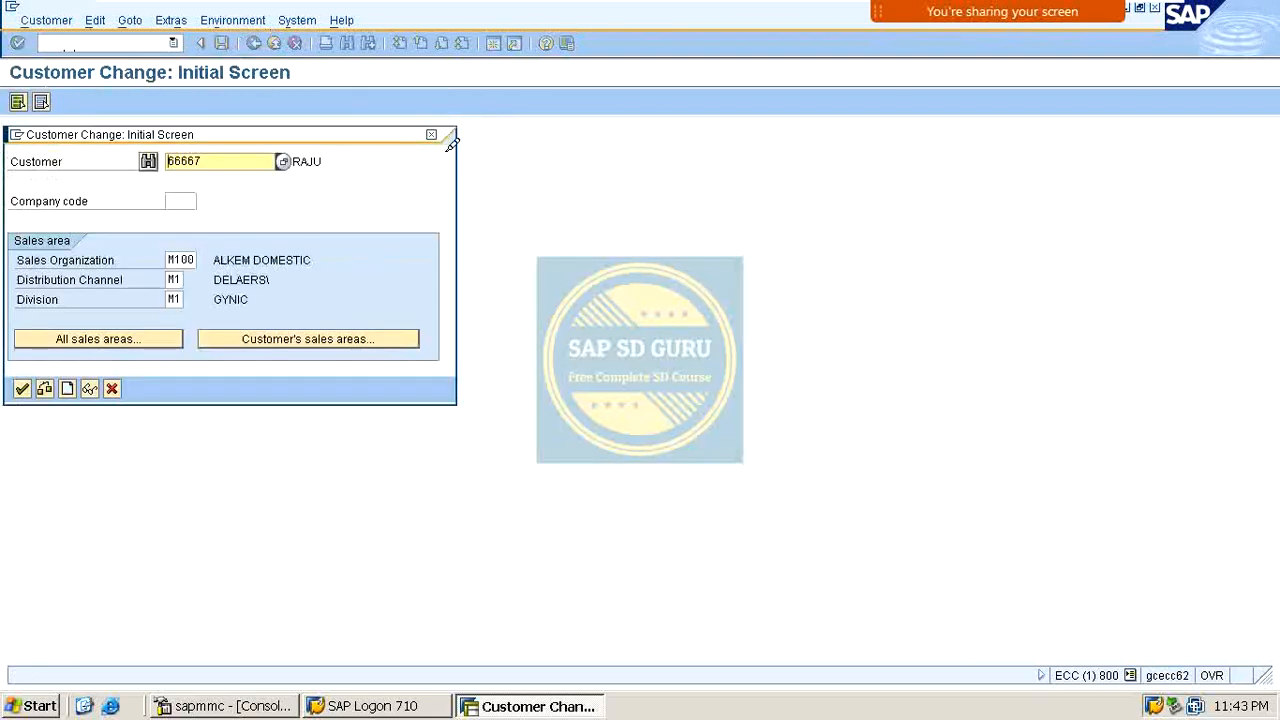
{"action": "left_click", "coordinate": [442, 130]}
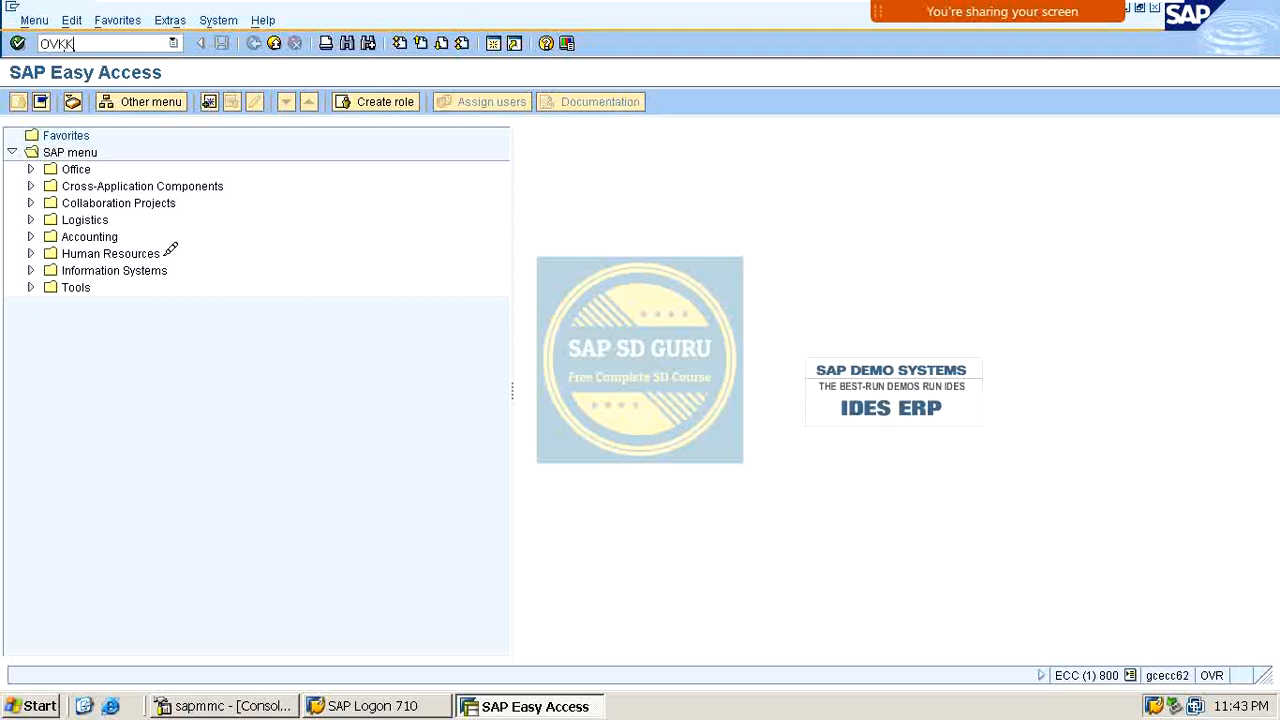
Open pricing procedure determination with OVKK and position the list at the entry for sales organization M100.
{"action": "key", "text": "Return"}
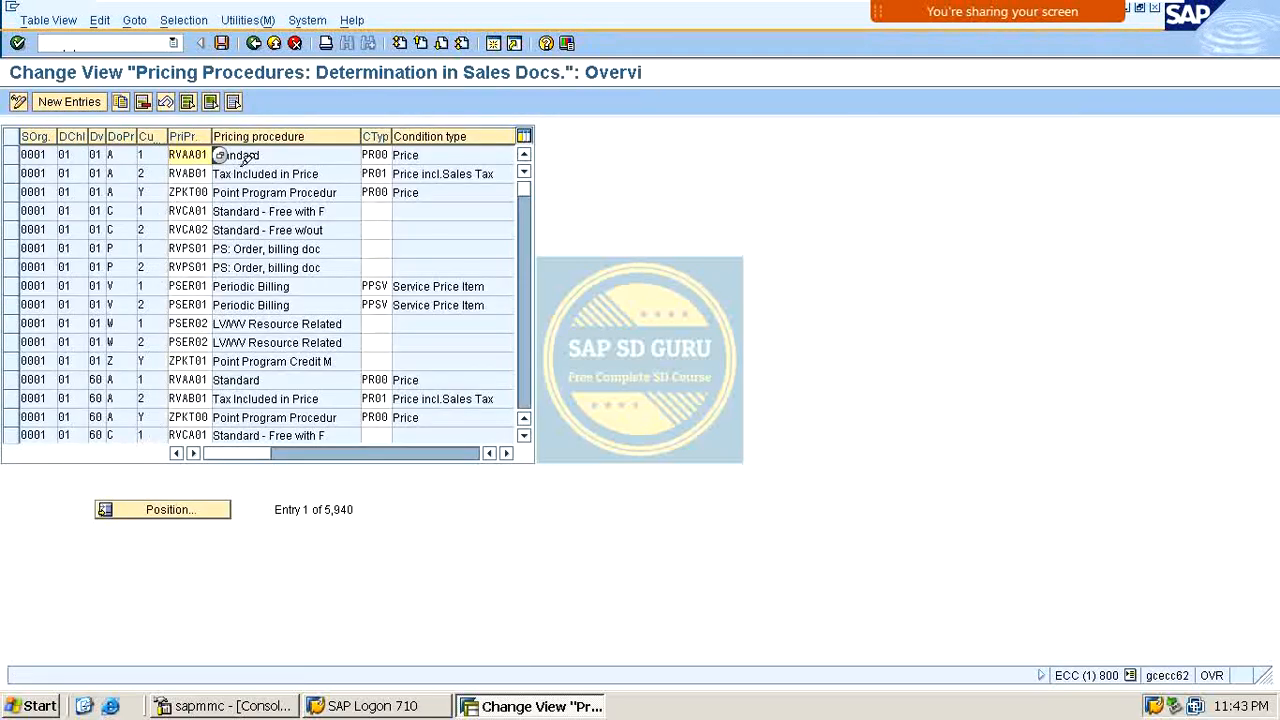
{"action": "left_click", "coordinate": [160, 509]}
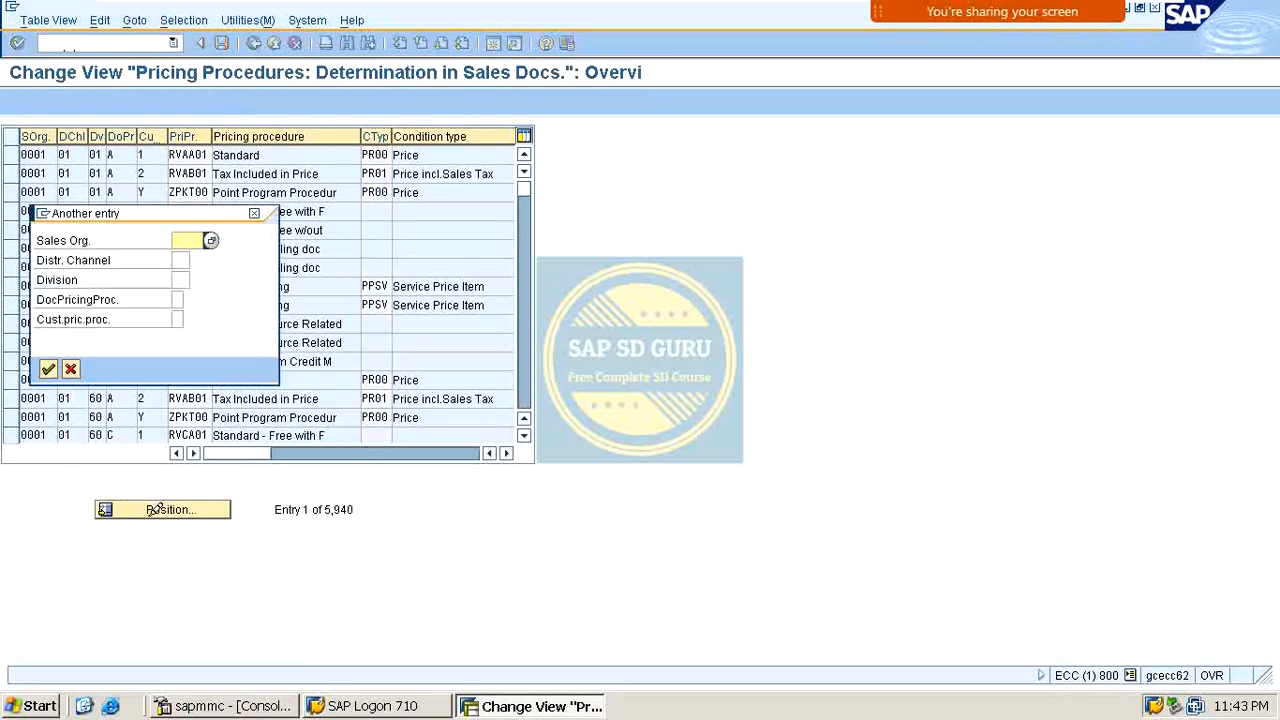
{"action": "type", "text": "R100"}
{"action": "key", "text": "Return"}
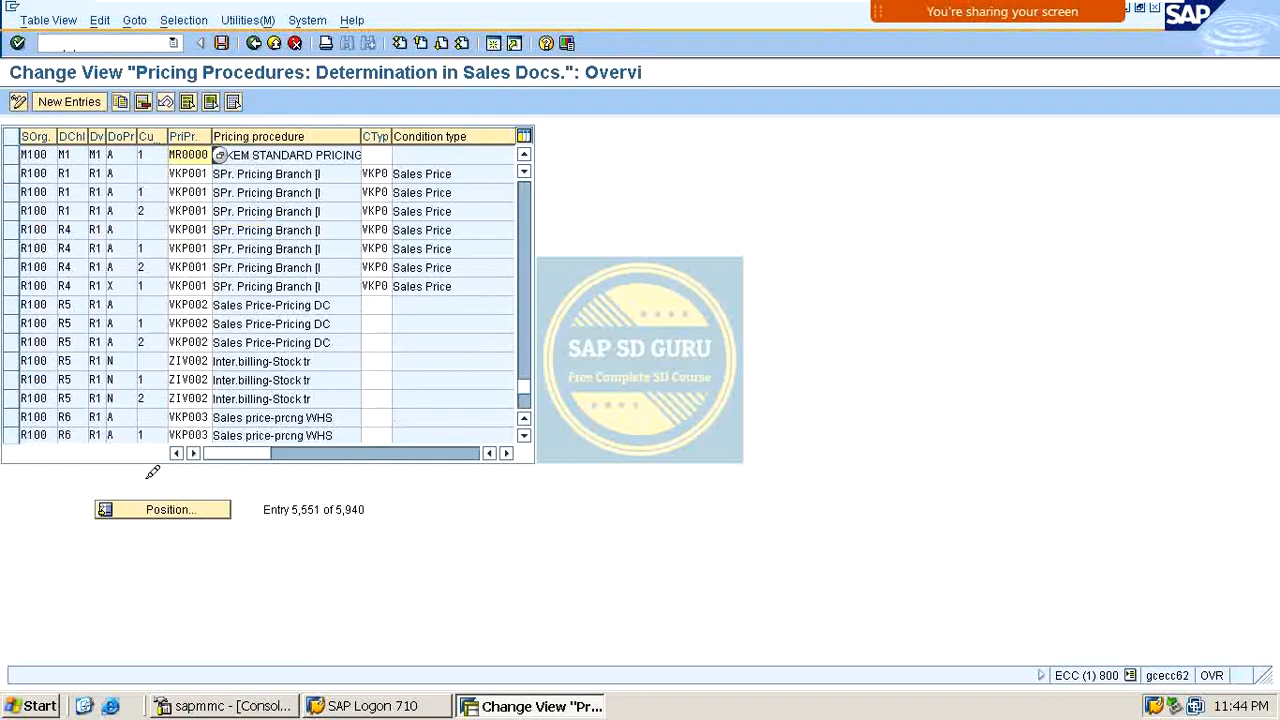
Assign pricing procedure MEXCLU to sales area M100/M1/M1 with document procedure A and customer procedure 1, and save.
{"action": "left_click_drag", "start_coordinate": [180, 154], "coordinate": [373, 154]}
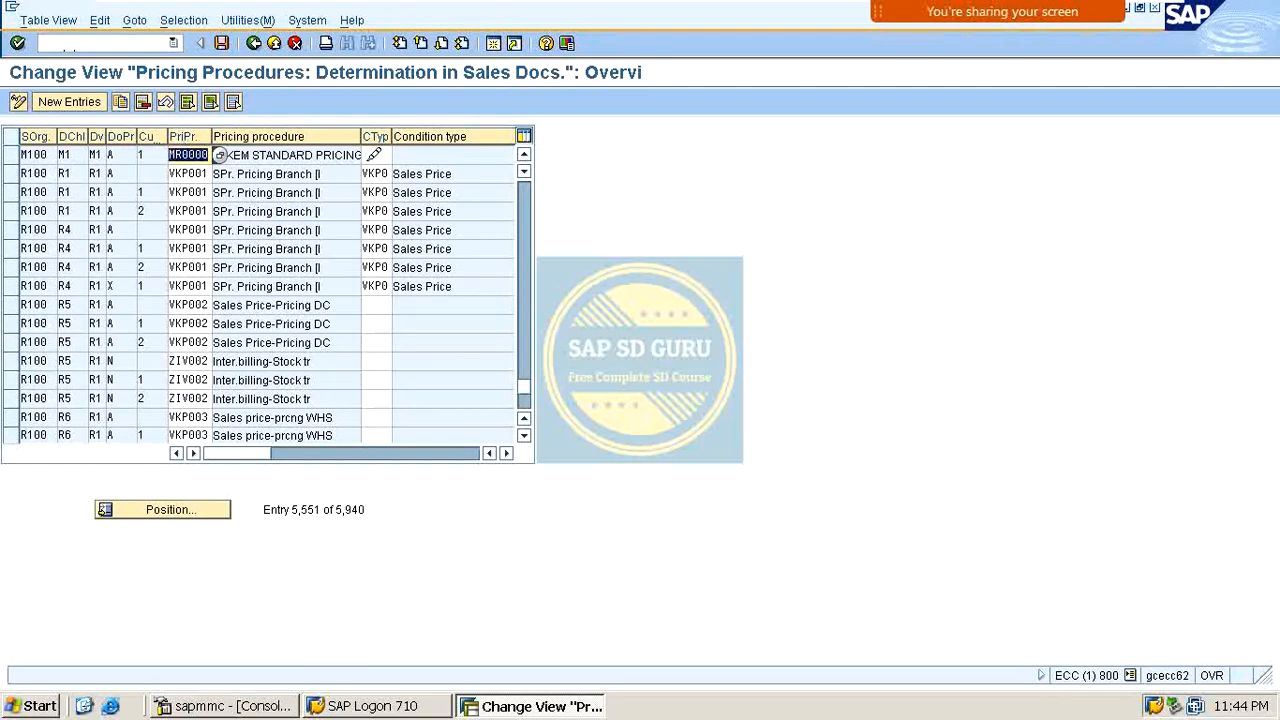
{"action": "type", "text": "V"}
{"action": "key", "text": "BackSpace"}
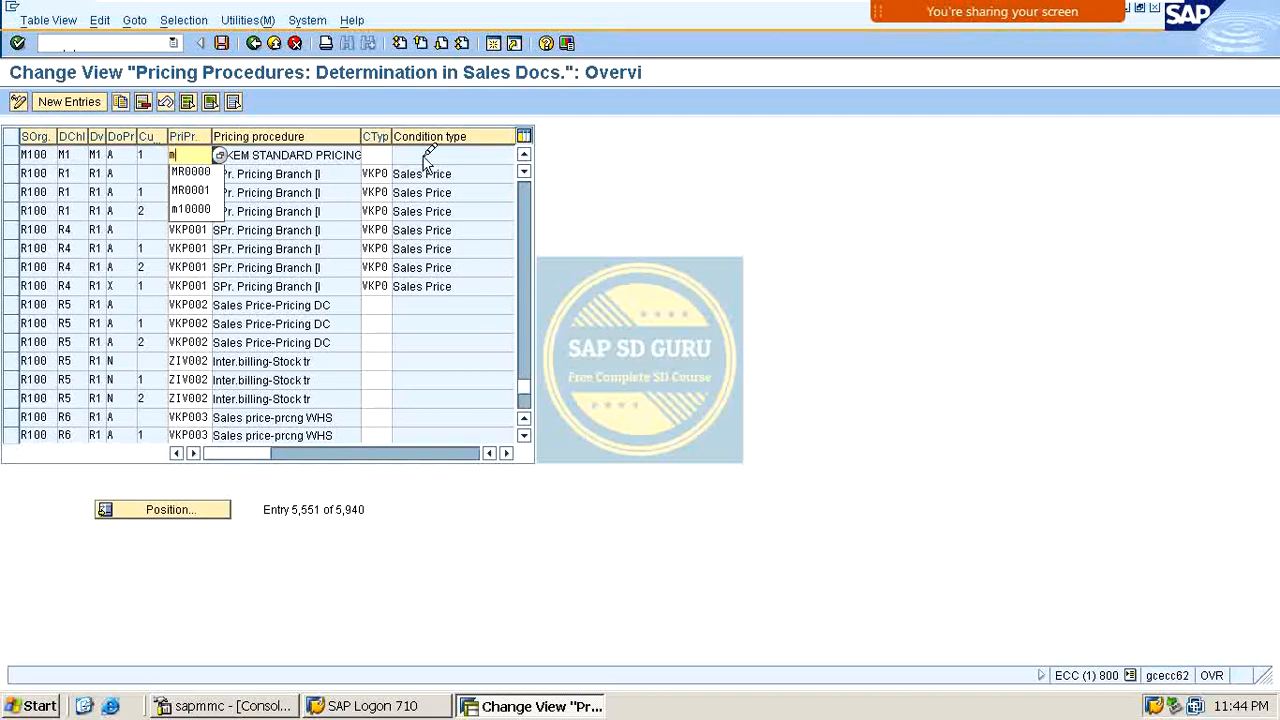
{"action": "type", "text": "mexclu"}
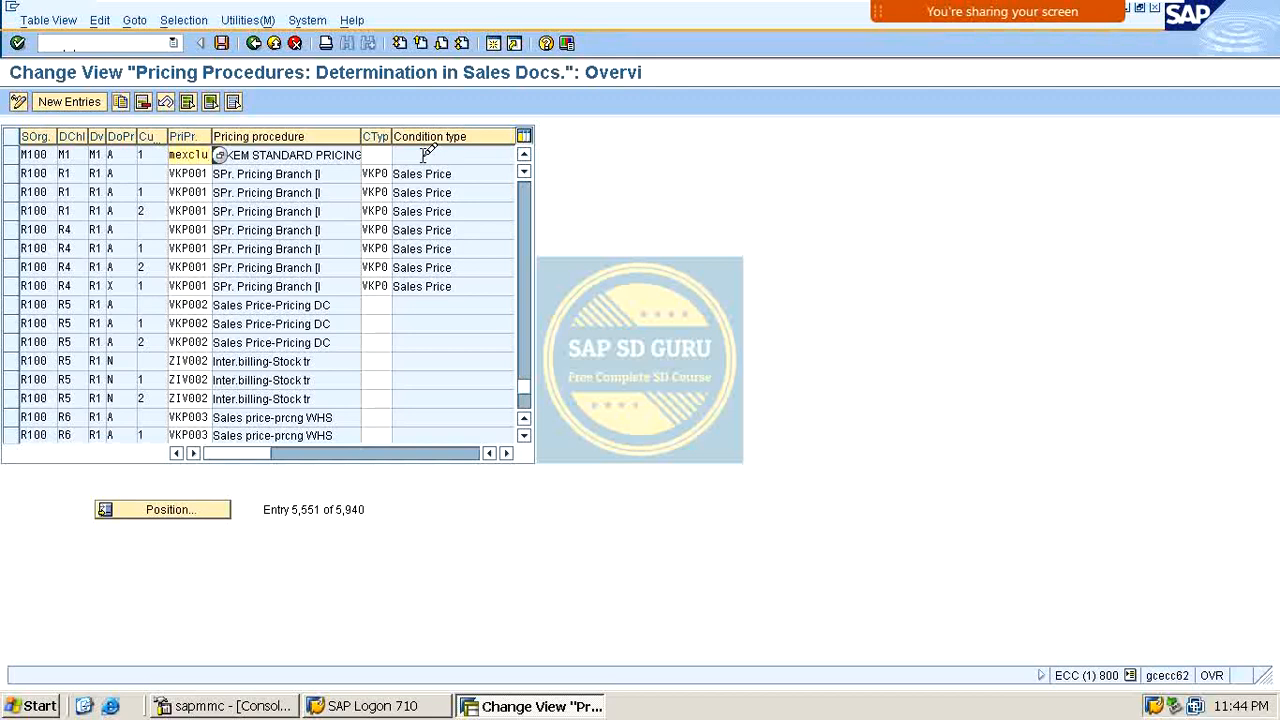
{"action": "key", "text": "Return"}
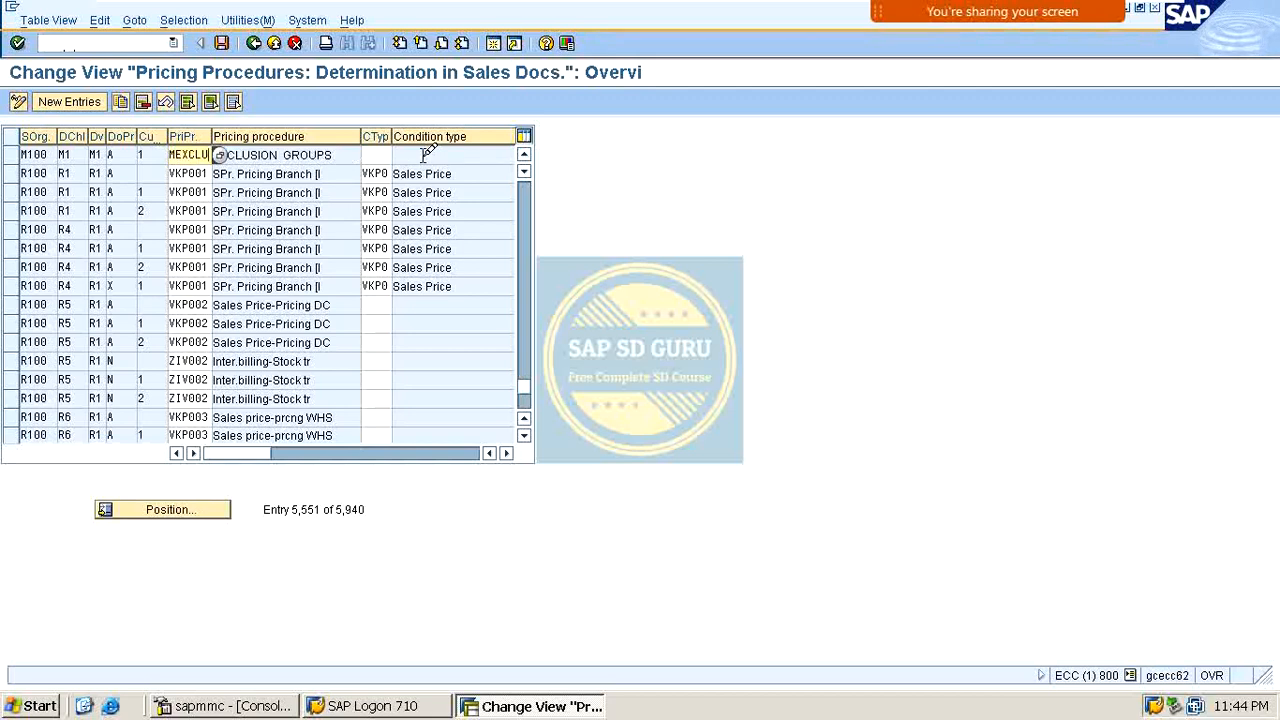
{"action": "key", "text": "ctrl+s"}
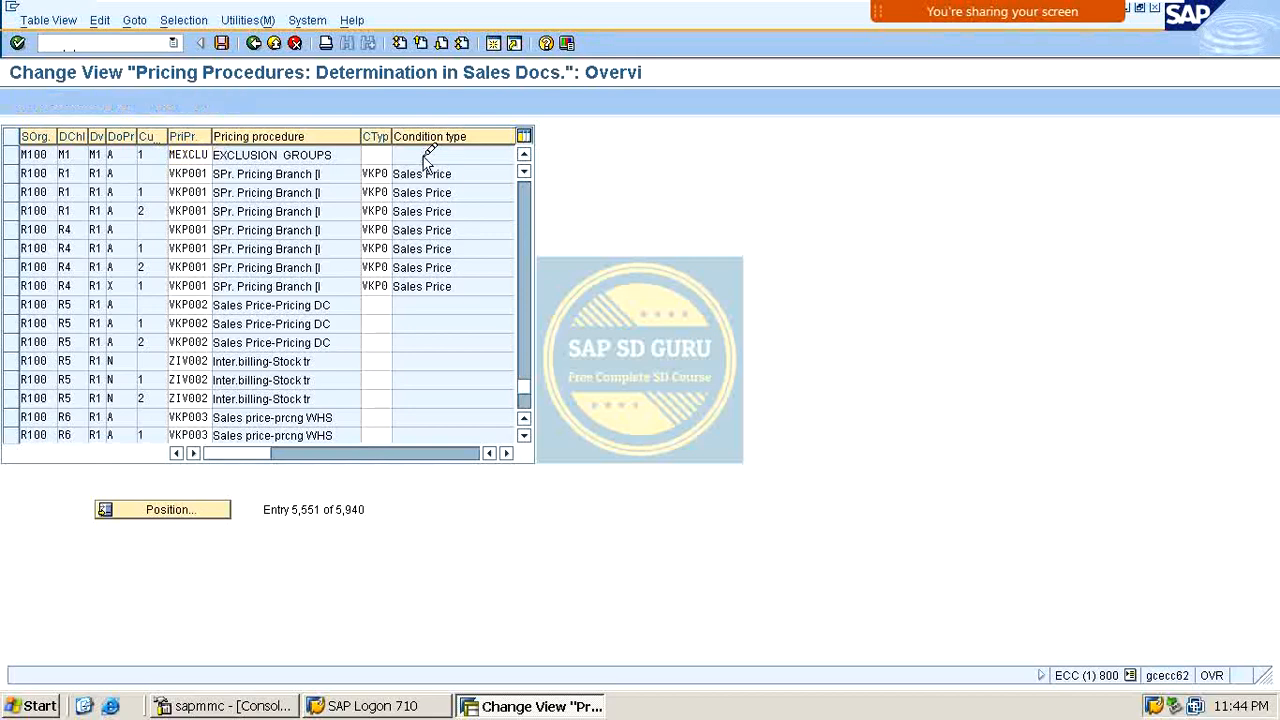
{"action": "key", "text": "Return"}
{"action": "key", "text": "ctrl+s"}
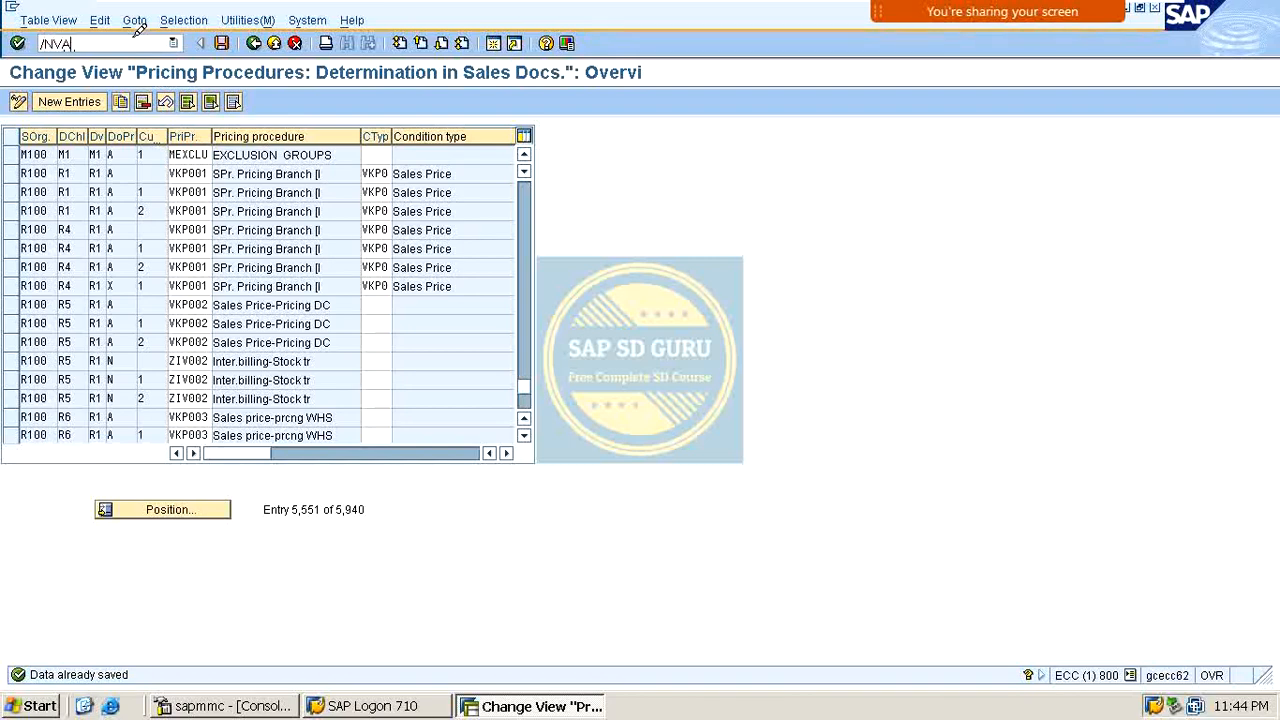
Create a standard order (OR) for sales area M100/M1/M1 and enter the customer as sold-to party.
{"action": "key", "text": "Return"}
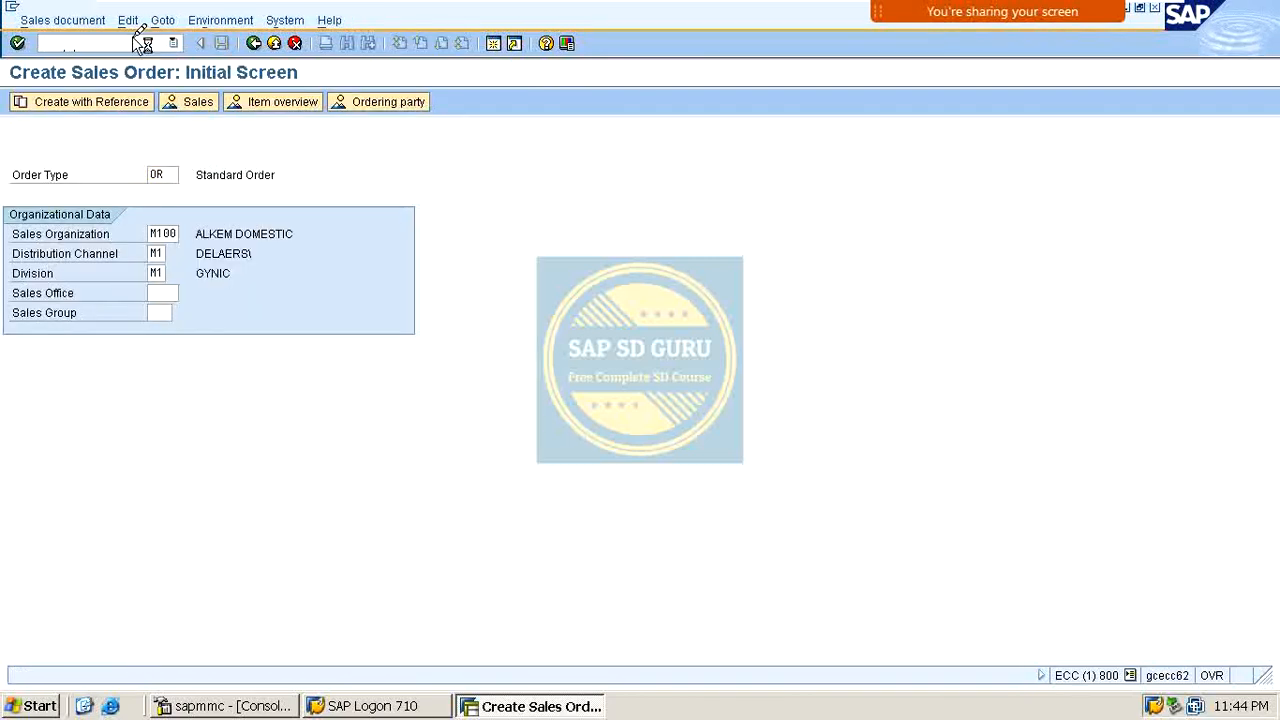
{"action": "key", "text": "Return"}
{"action": "key", "text": "Down"}
{"action": "key", "text": "Return"}
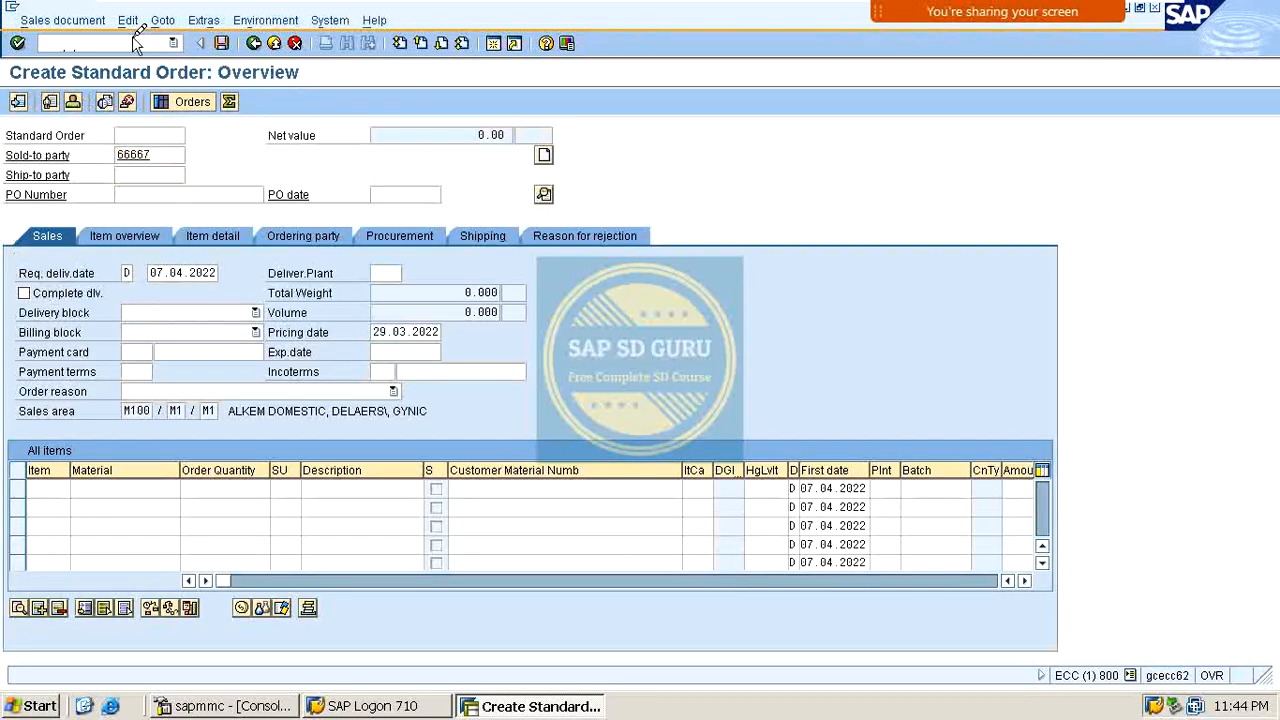
{"action": "key", "text": "Return"}
Add an order item for material VAXINE-150 with a quantity of 1.
{"action": "key", "text": "Down"}
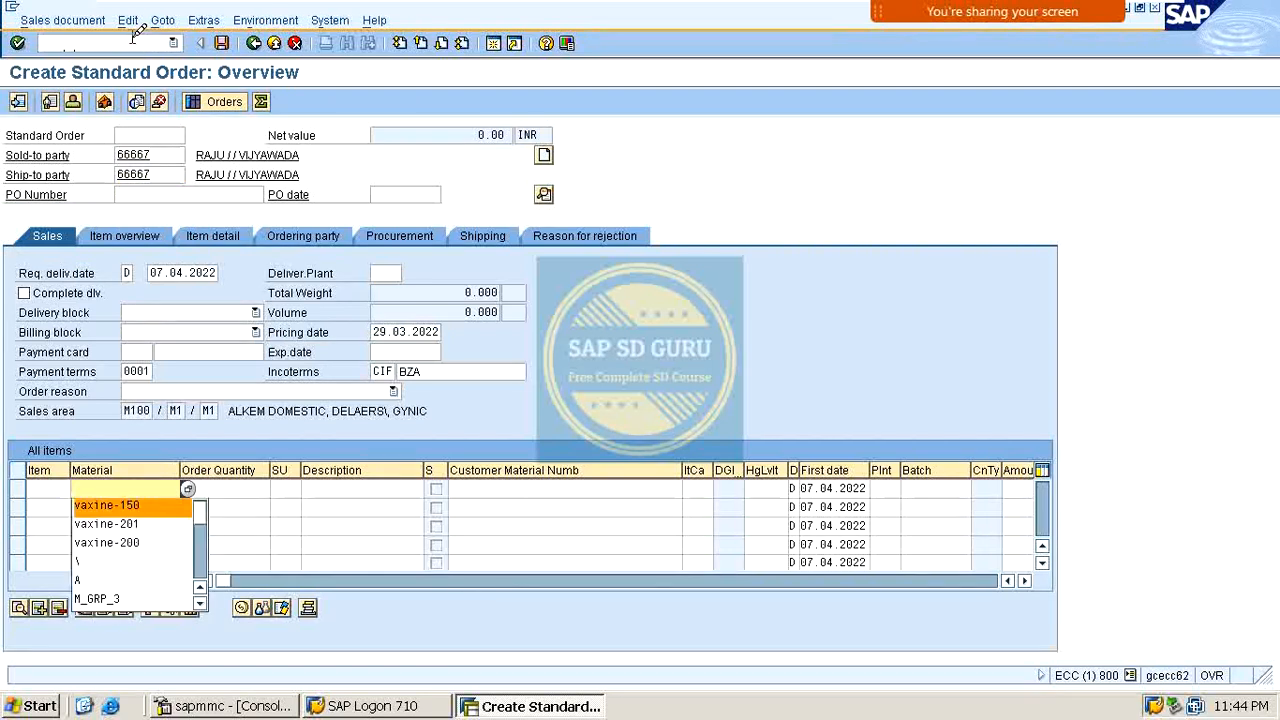
{"action": "key", "text": "Return"}
{"action": "key", "text": "Tab"}
{"action": "type", "text": "1"}
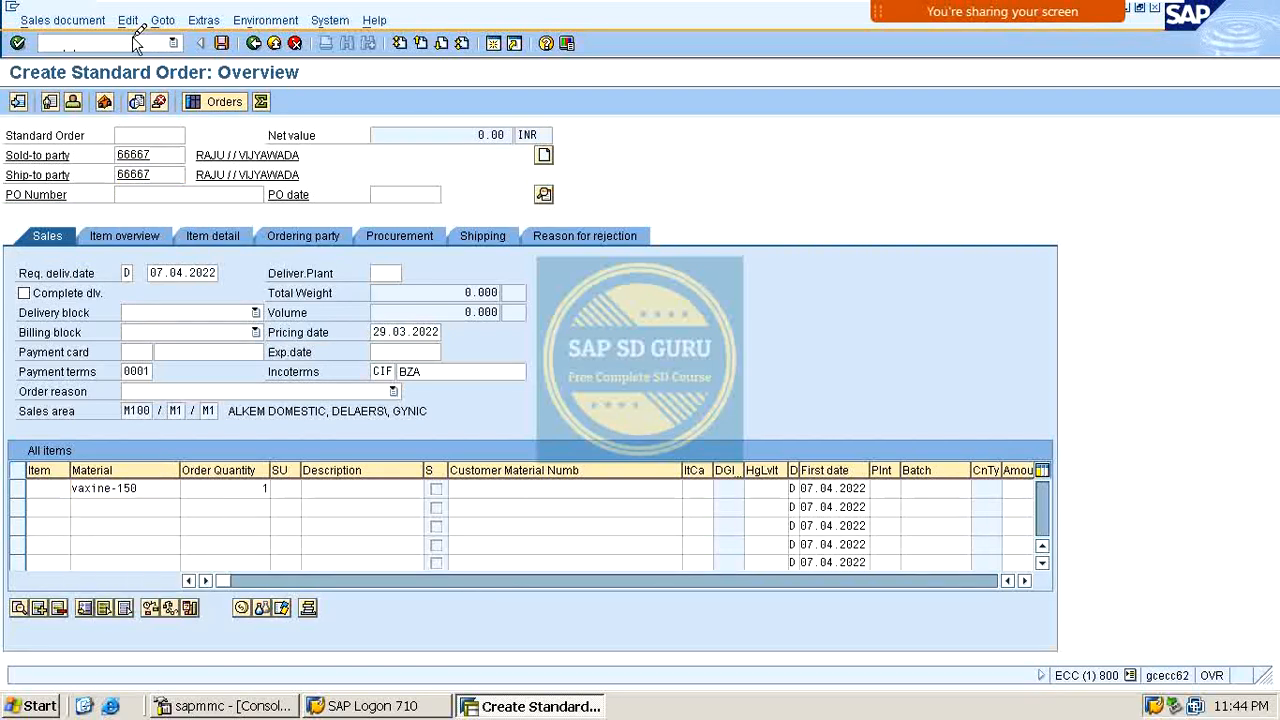
{"action": "key", "text": "Return"}
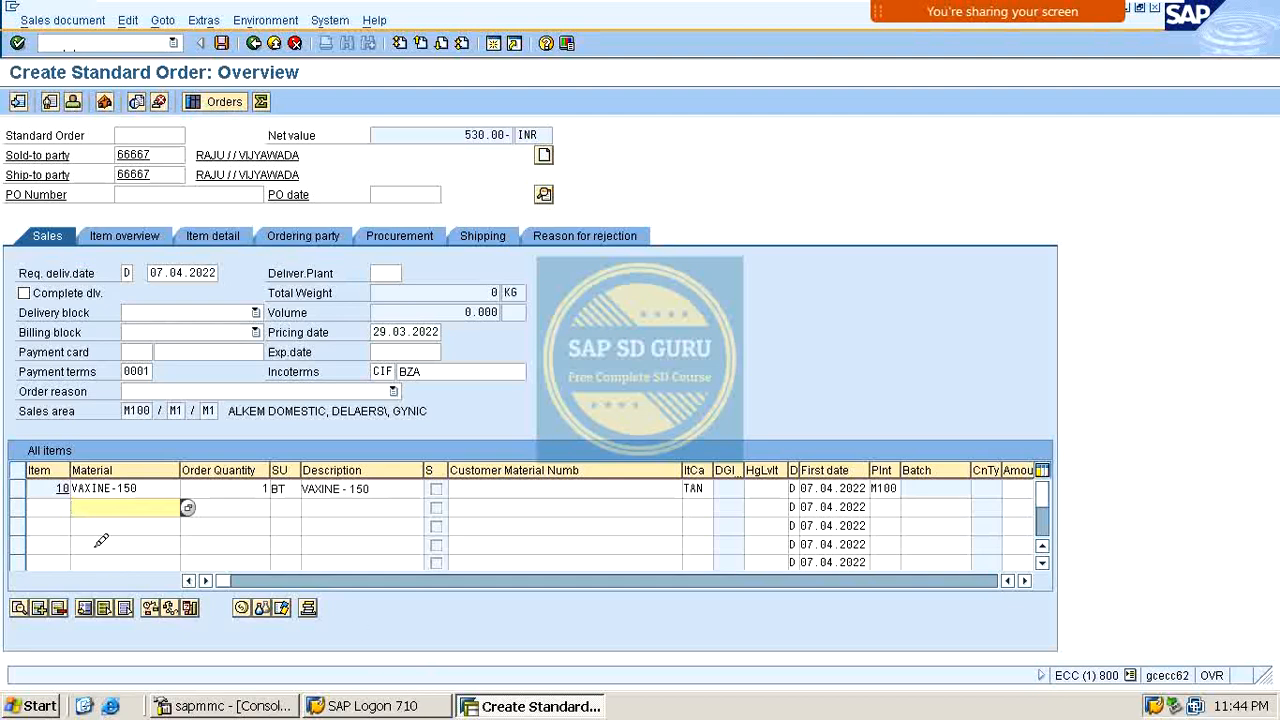
Examine the pricing conditions of the VAXINE-150 item, comparing the base price with the P001 to P004 discounts.
{"action": "double_click", "coordinate": [133, 488]}
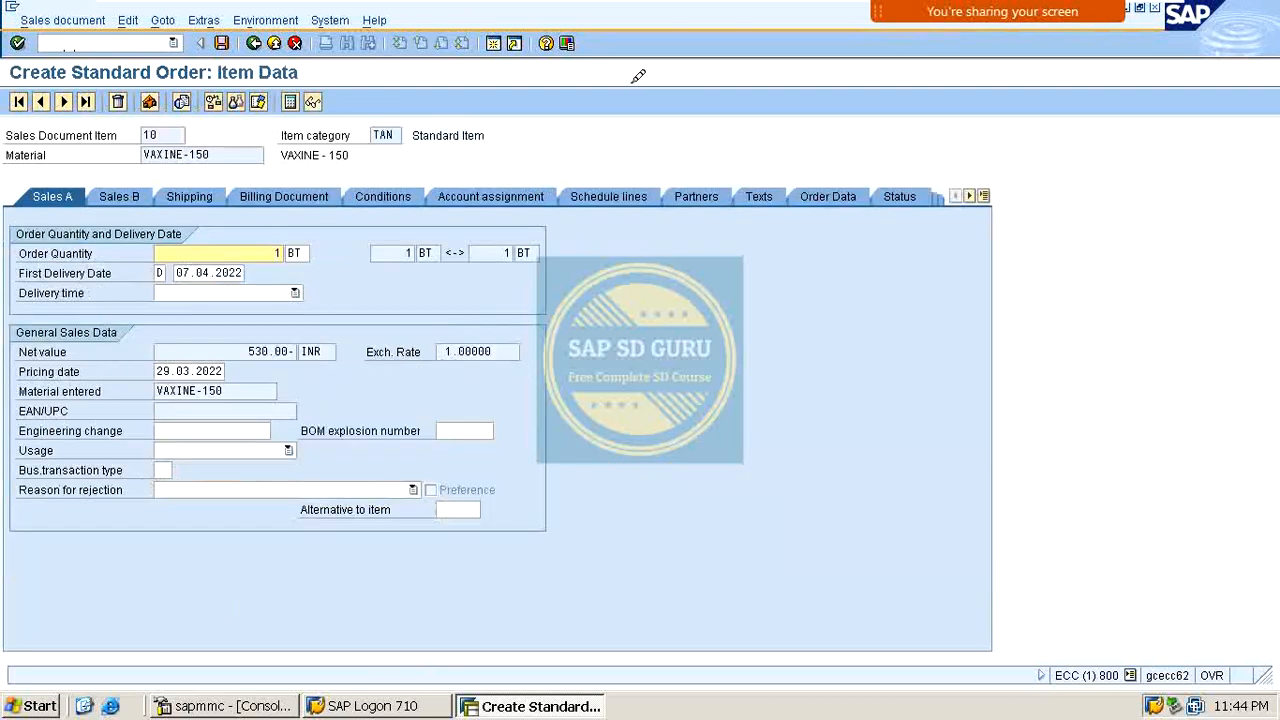
{"action": "left_click", "coordinate": [390, 196]}
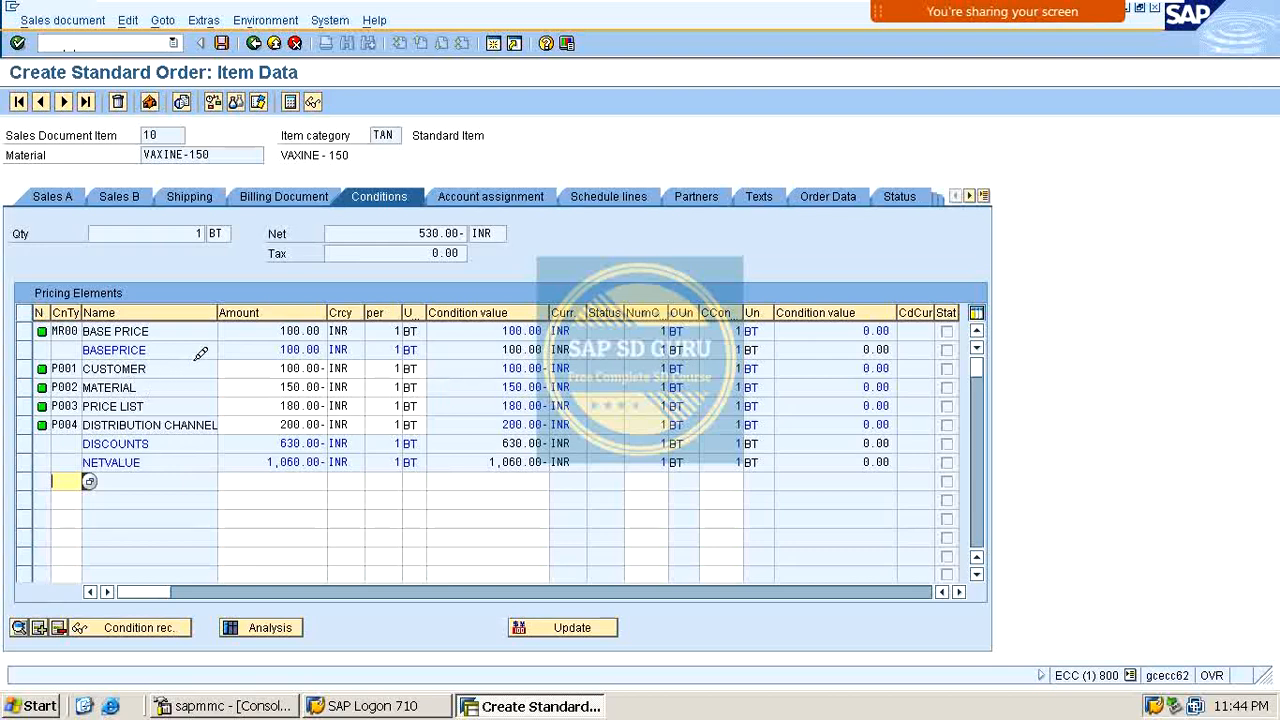
{"action": "left_click_drag", "start_coordinate": [281, 330], "coordinate": [381, 328]}
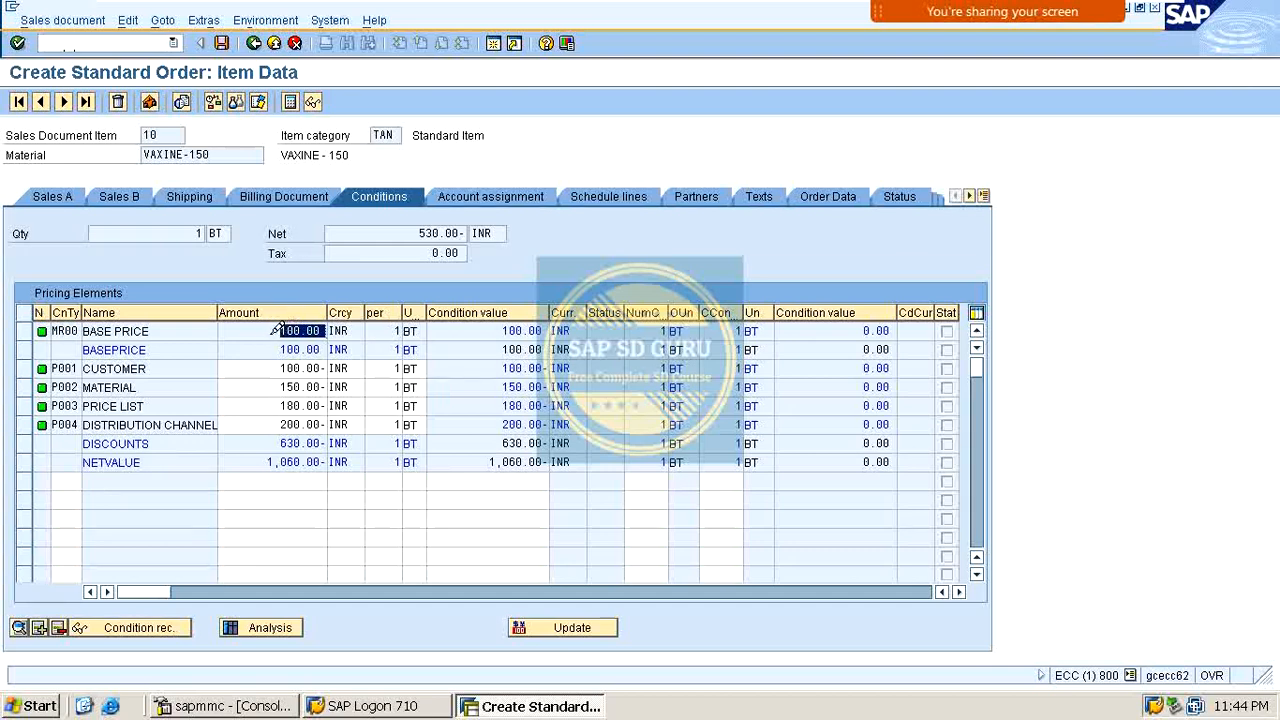
Leave the order and open the MR00 condition record for VAXINE-150 in VK12, using the Sales org./Material key combination.
{"action": "left_click", "coordinate": [125, 42]}
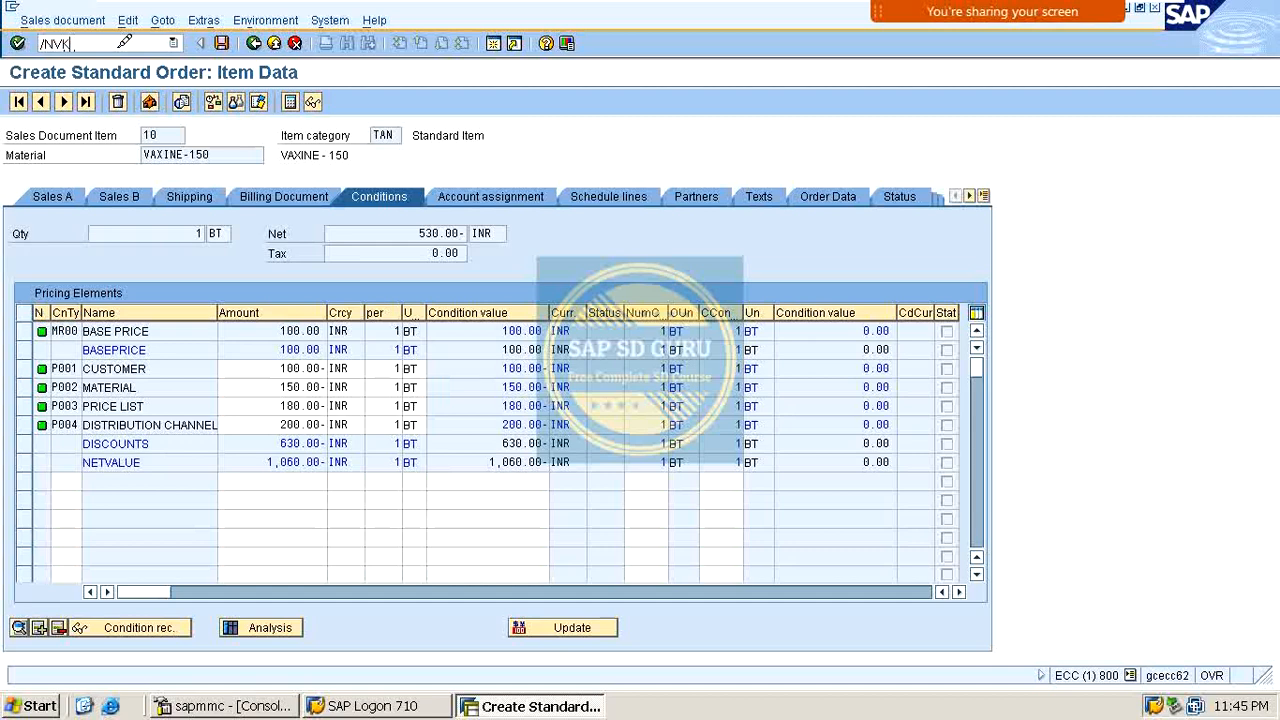
{"action": "type", "text": "12"}
{"action": "key", "text": "Return"}
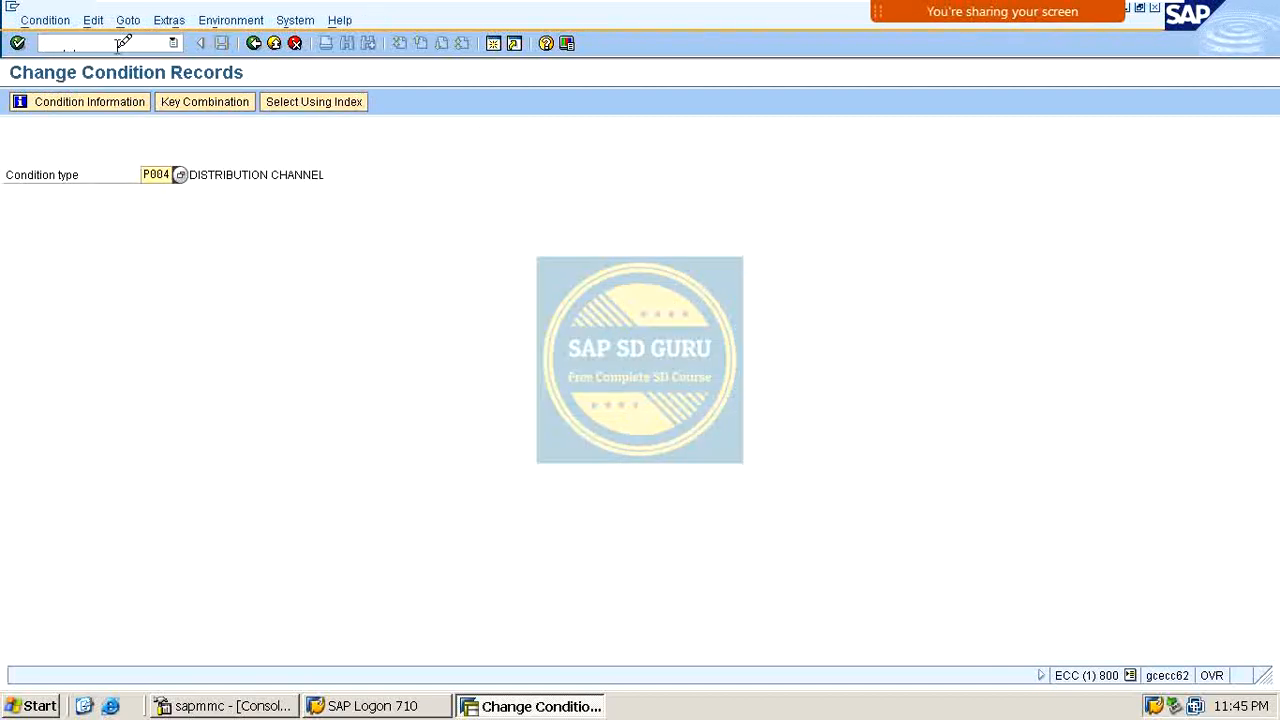
{"action": "type", "text": "0"}
{"action": "key", "text": "Return"}
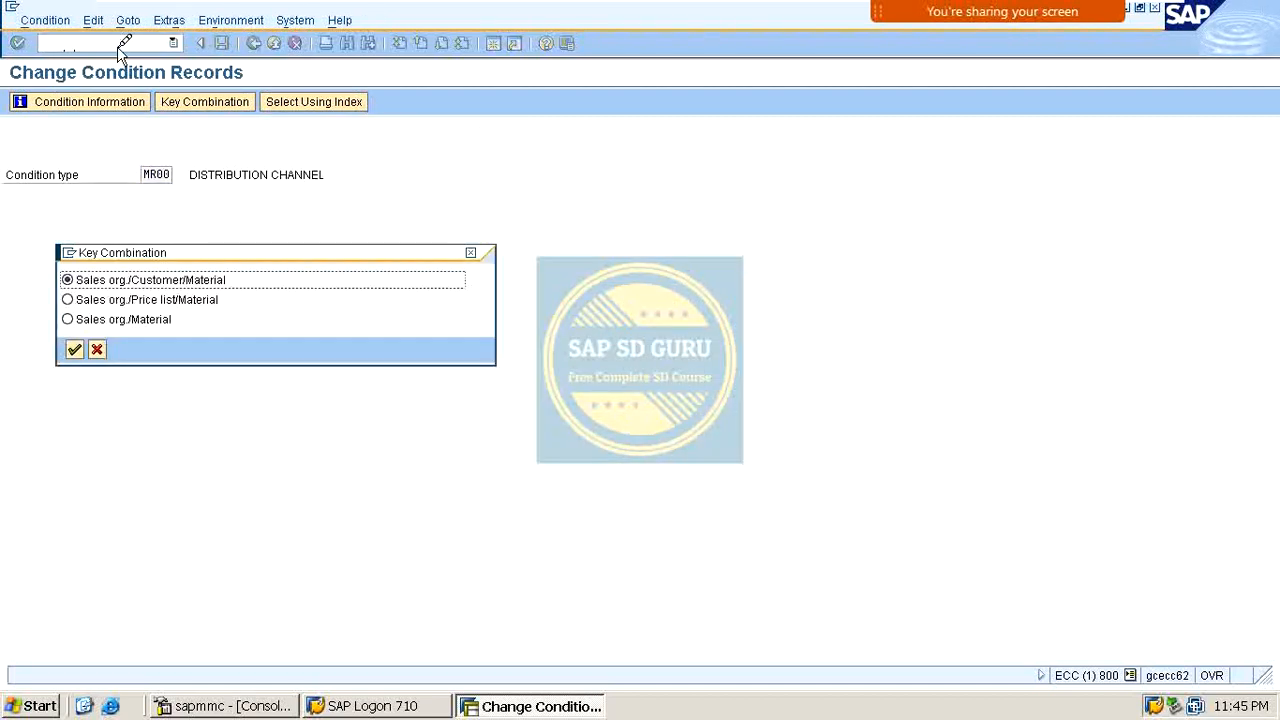
{"action": "left_click", "coordinate": [100, 319]}
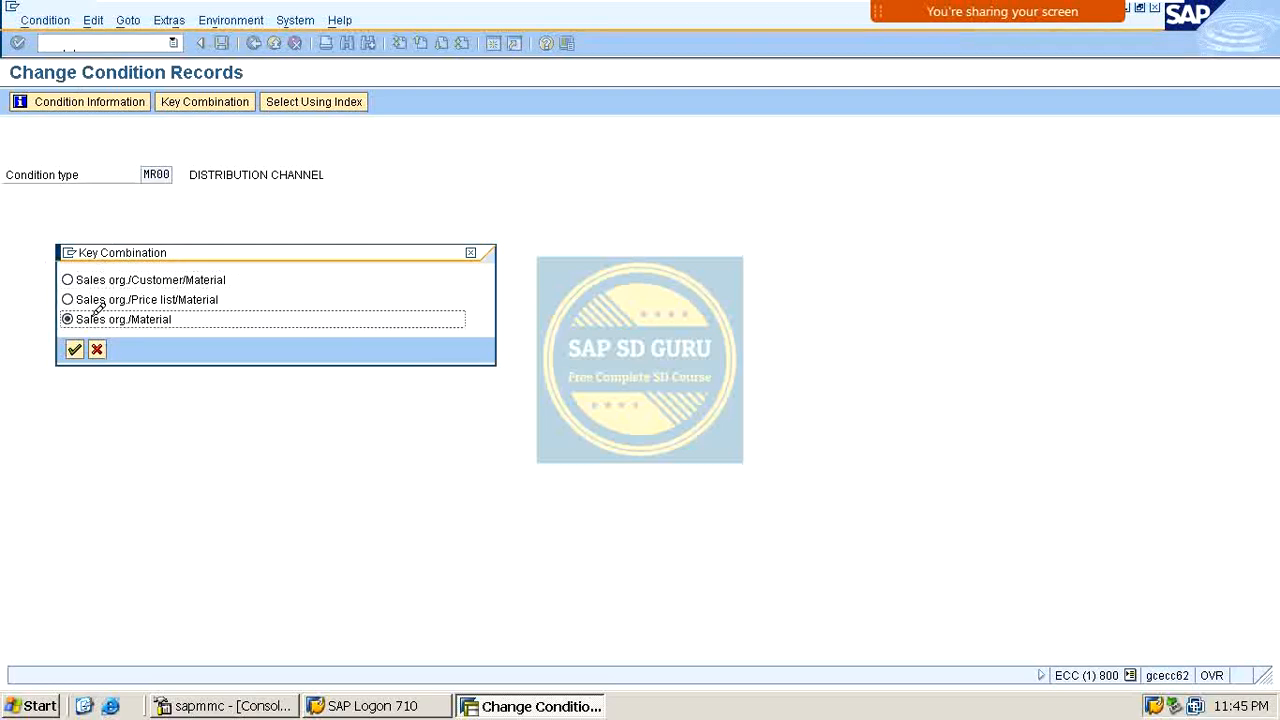
{"action": "left_click", "coordinate": [74, 349]}
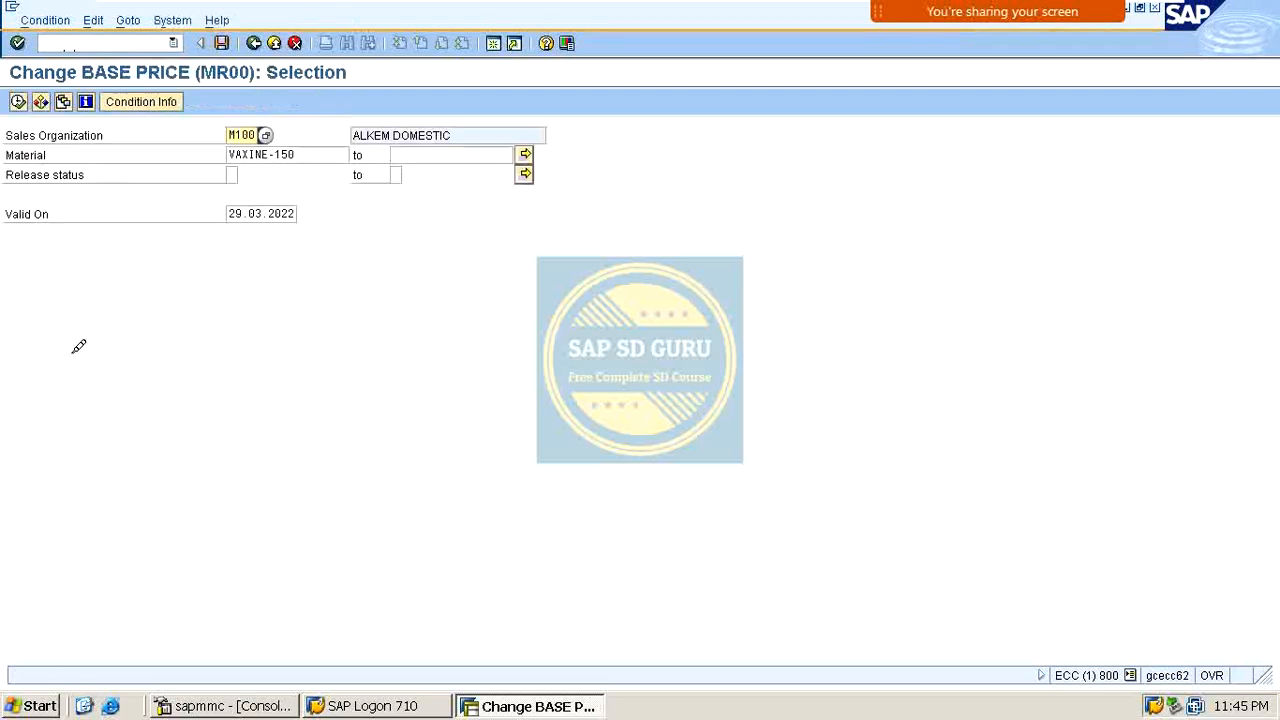
{"action": "left_click", "coordinate": [18, 101]}
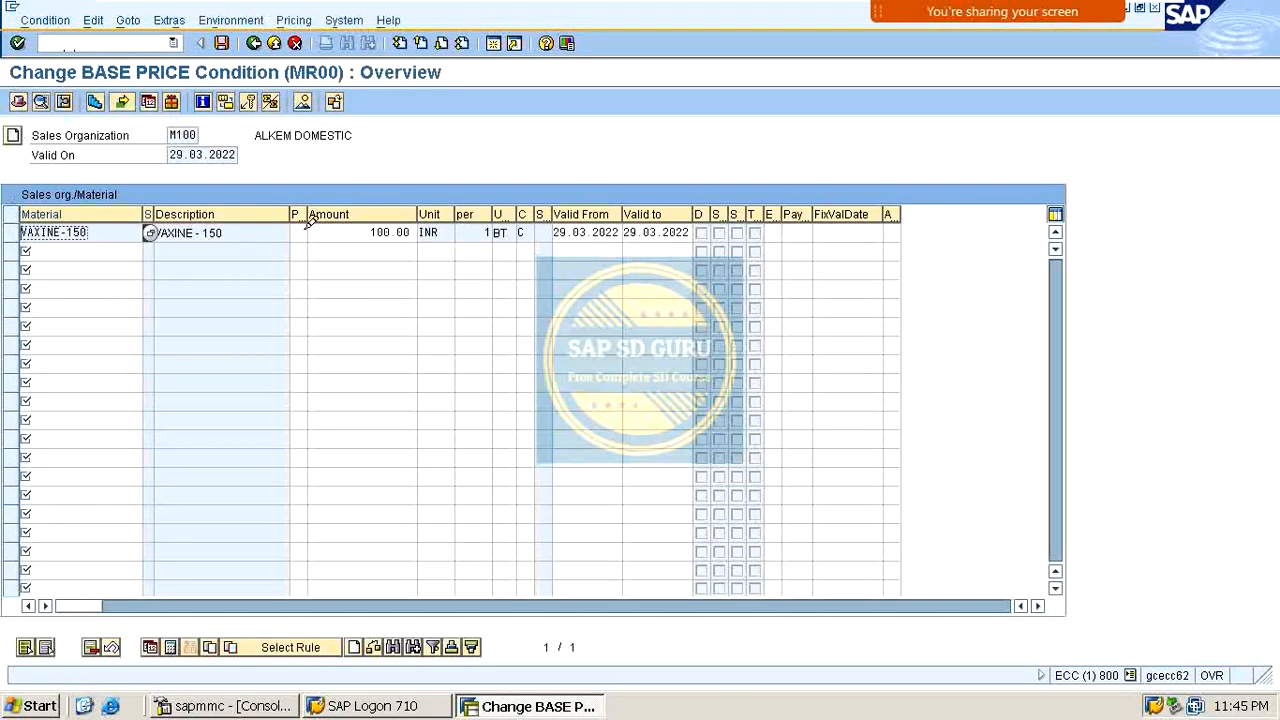
Set the MR00 base price of VAXINE-150 to 500.
{"action": "left_click", "coordinate": [380, 232]}
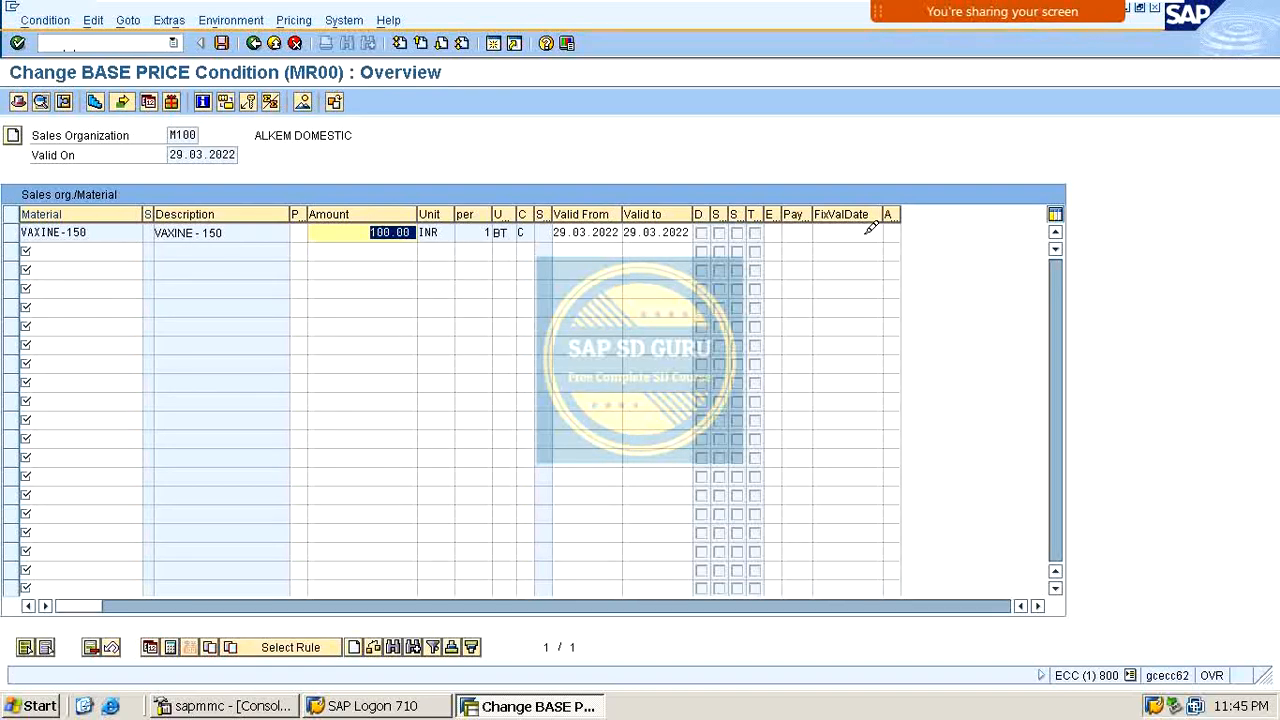
{"action": "type", "text": "500"}
{"action": "key", "text": "Return"}
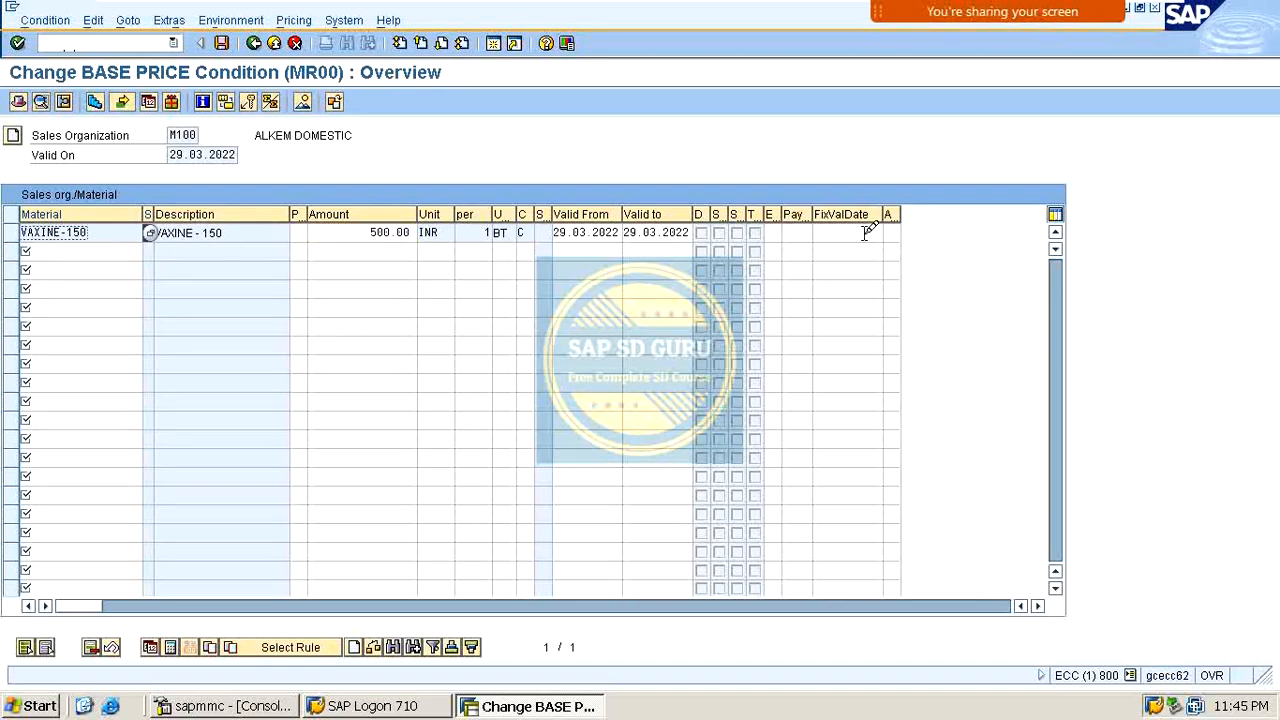
Save the MR00 price change and start a standard order (OR) for sales area M100/M1/M1 with transaction VA01.
{"action": "key", "text": "ctrl+s"}
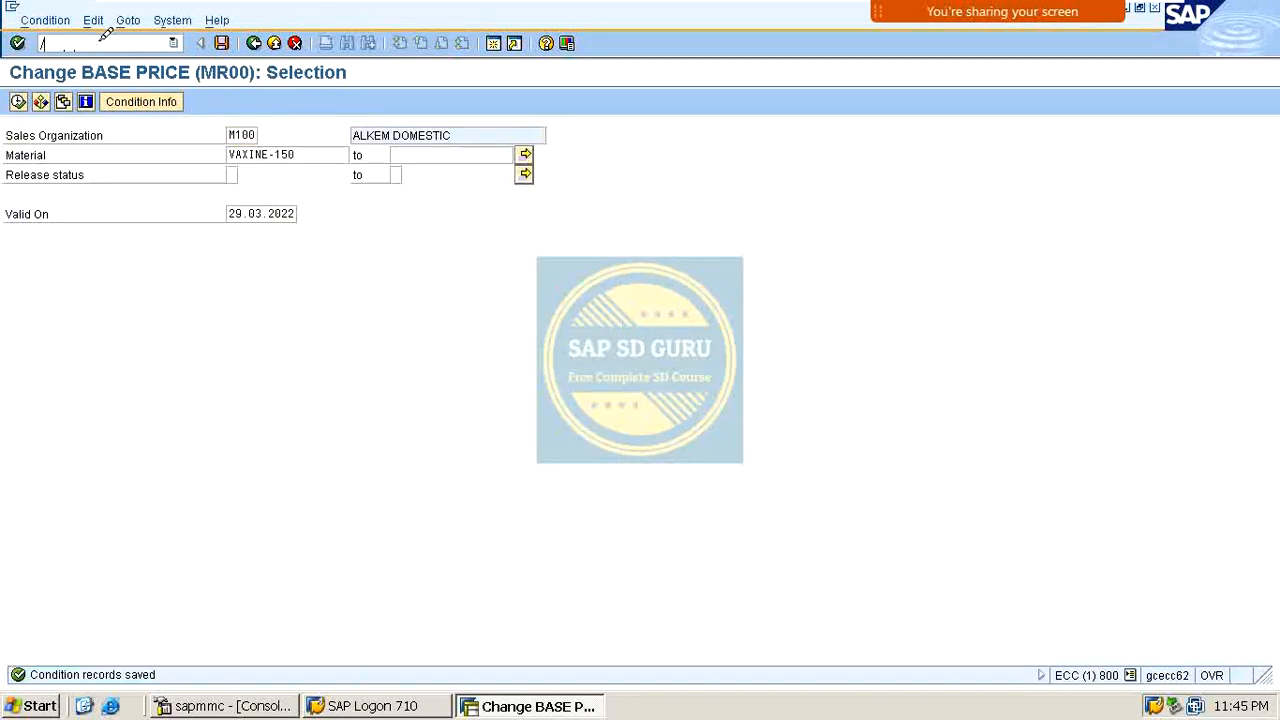
{"action": "type", "text": "/NVA01"}
{"action": "key", "text": "Return"}
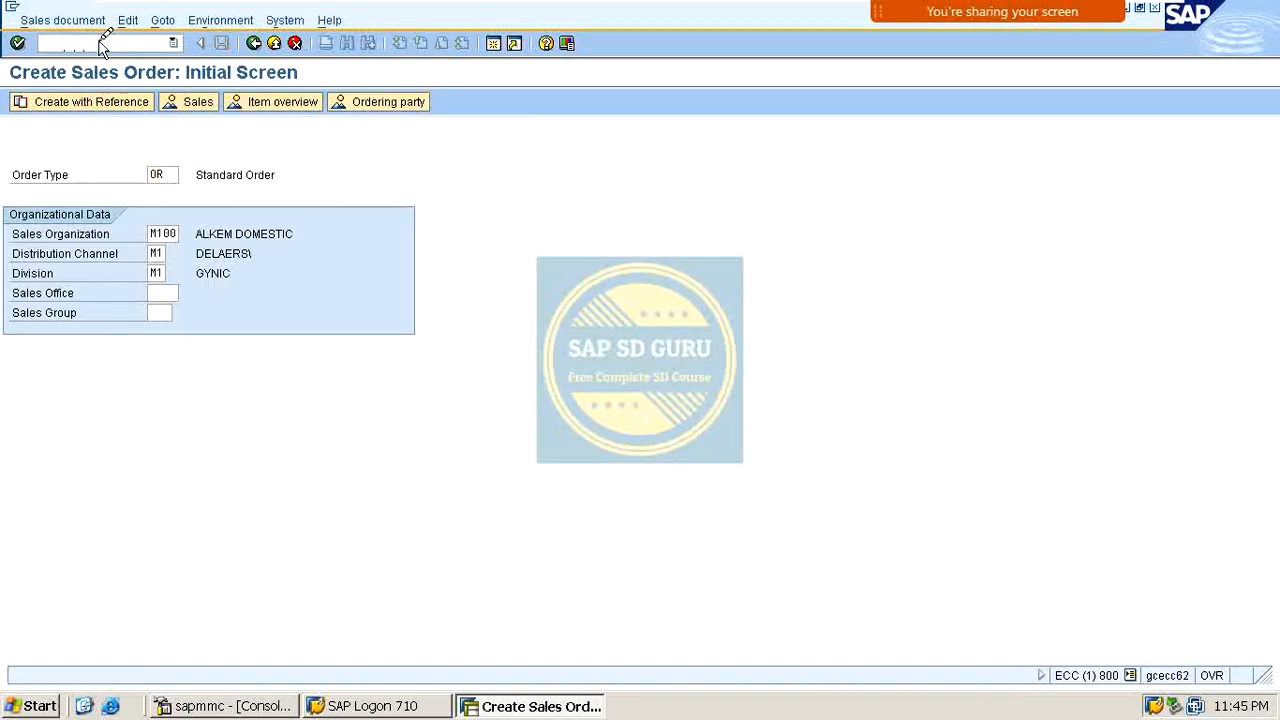
{"action": "key", "text": "Return"}
Enter the sold-to party's customer number and add an order item for material VAXINE-150 with a quantity of 1.
{"action": "key", "text": "Down"}
{"action": "key", "text": "Return"}
{"action": "key", "text": "Return"}
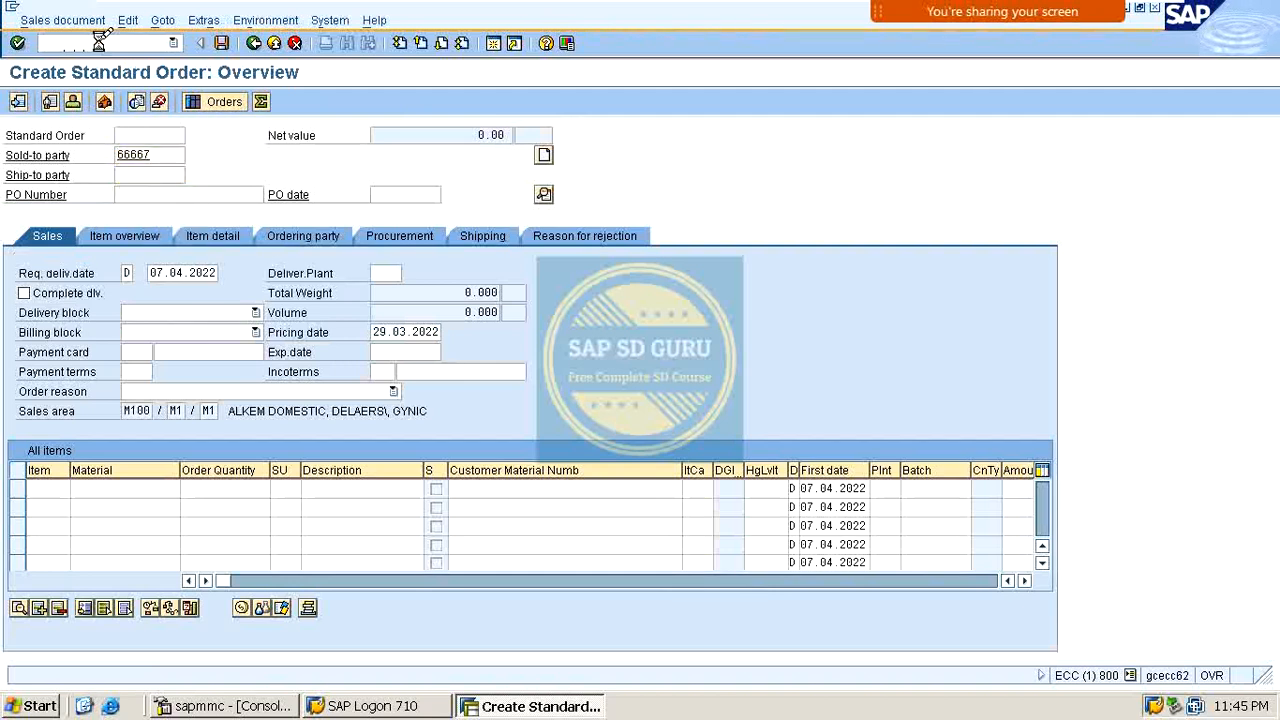
{"action": "key", "text": "Down"}
{"action": "key", "text": "Return"}
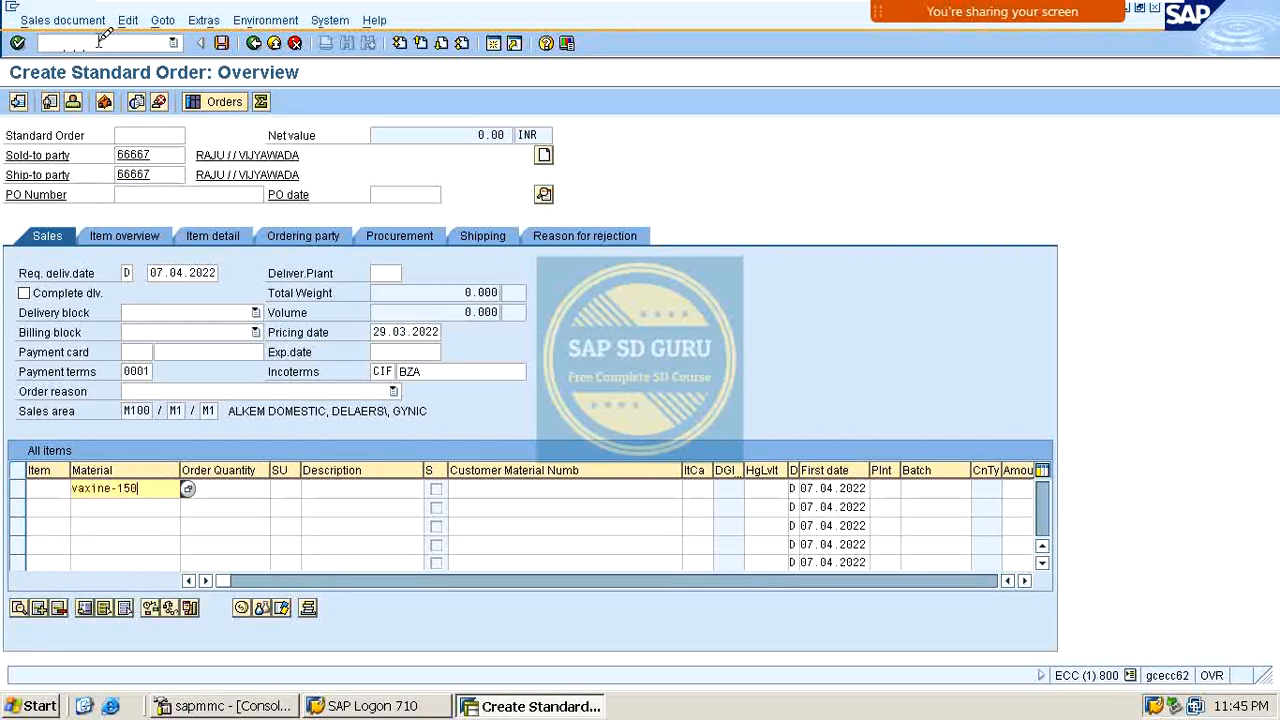
{"action": "key", "text": "Tab"}
{"action": "type", "text": "1"}
{"action": "key", "text": "Return"}
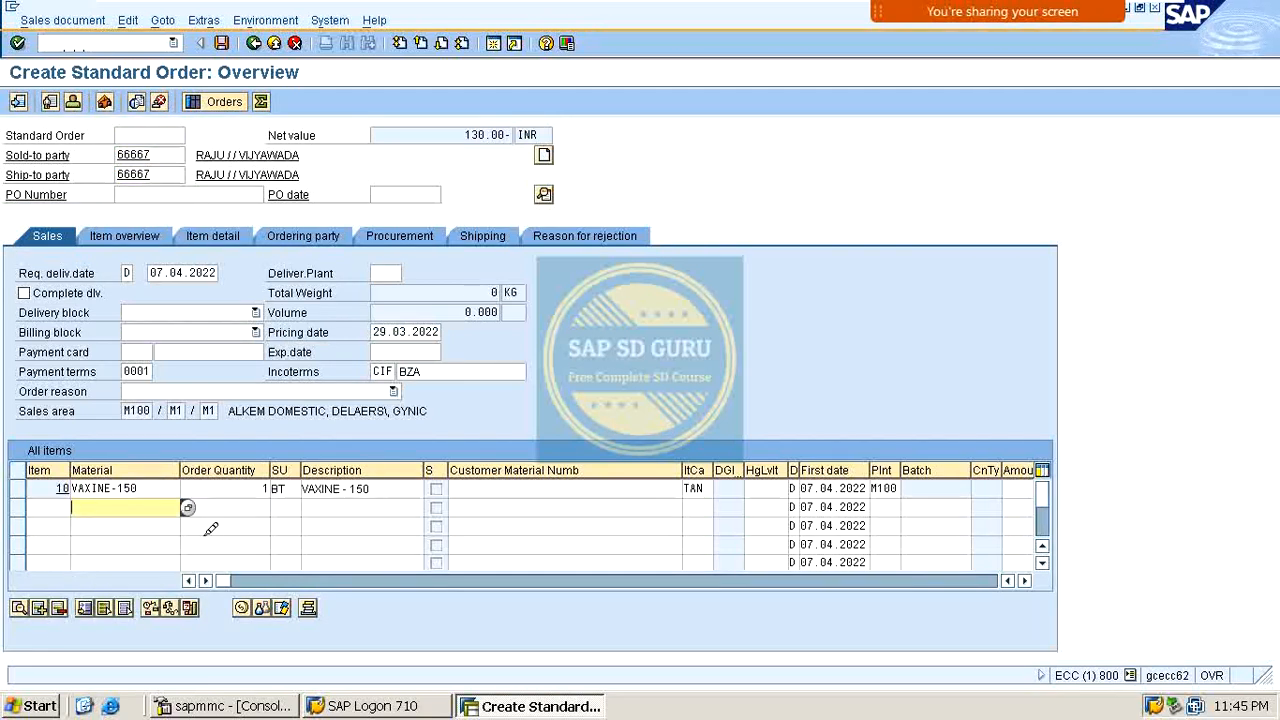
Open the item's pricing conditions and examine the MR00 base price against discounts P001 to P004 and the discount total.
{"action": "double_click", "coordinate": [175, 484]}
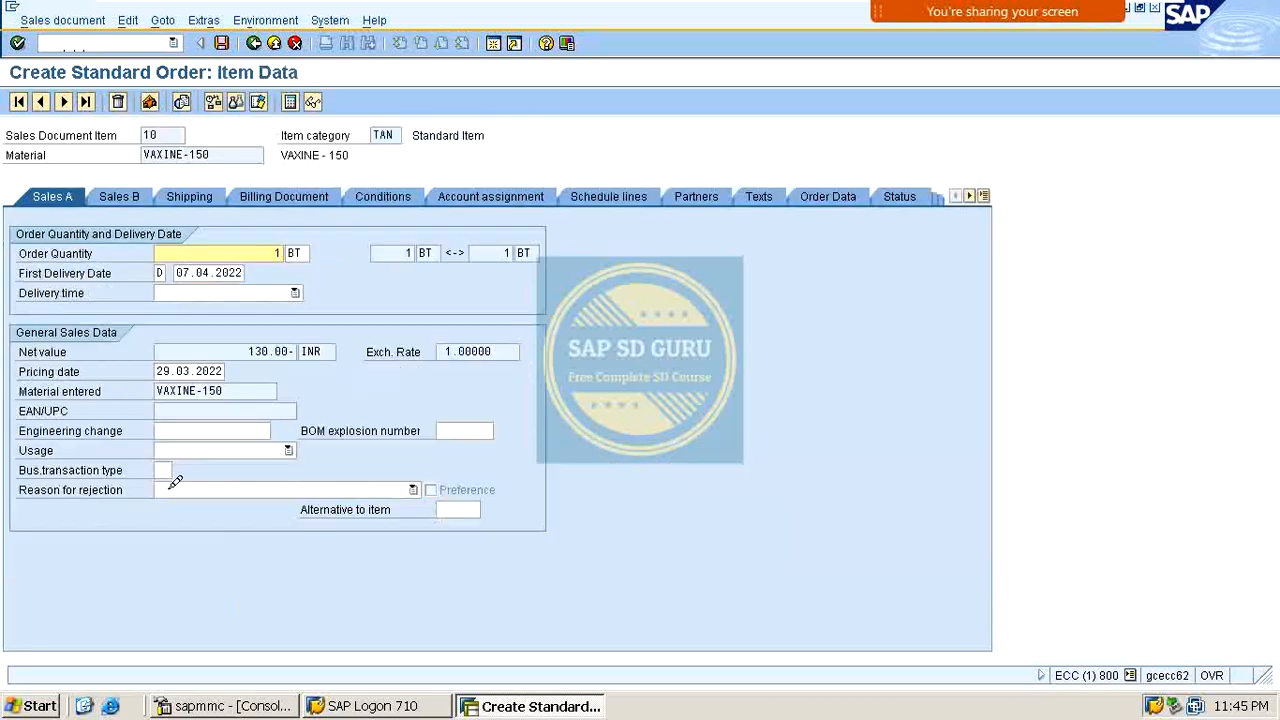
{"action": "left_click", "coordinate": [380, 192]}
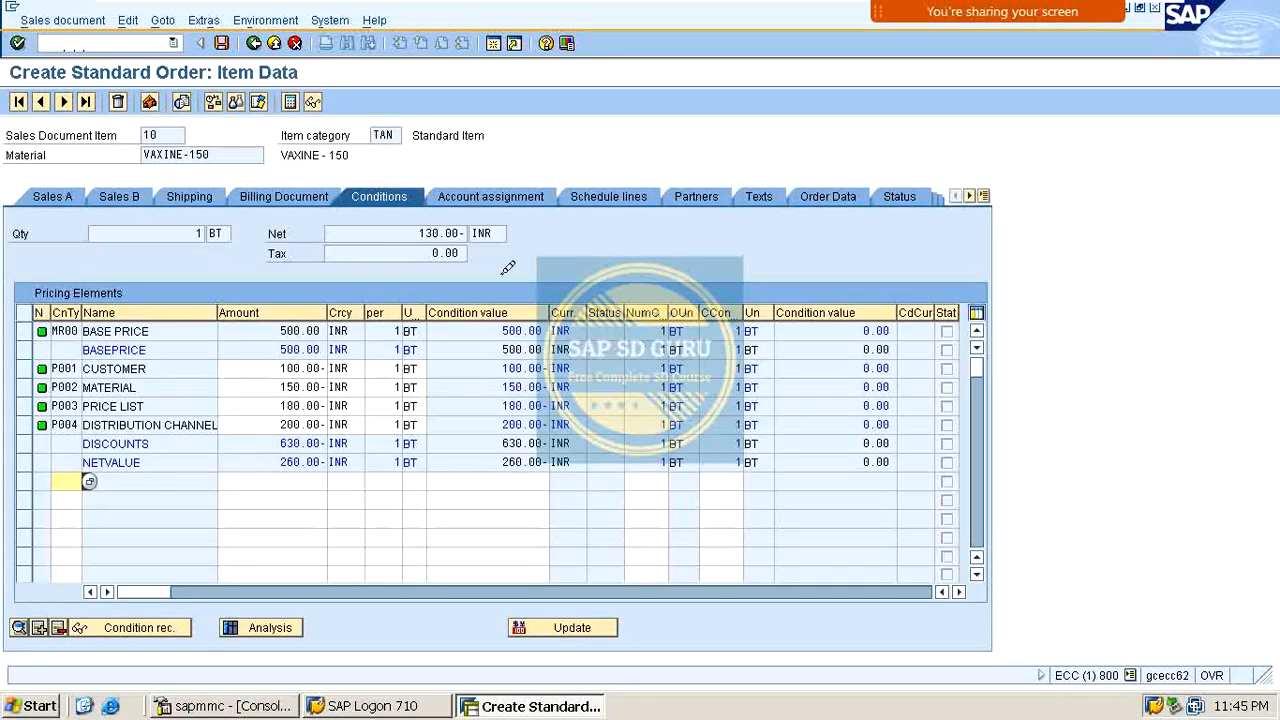
{"action": "double_click", "coordinate": [295, 331]}
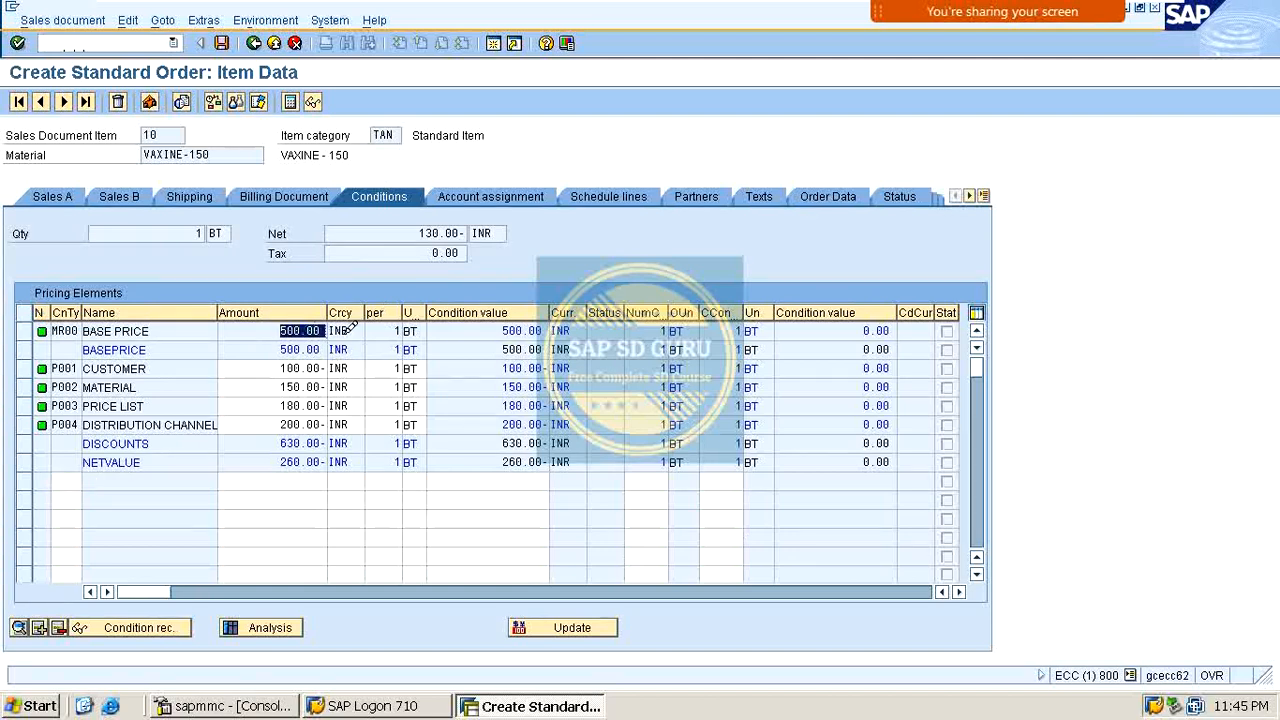
{"action": "left_click", "coordinate": [197, 386]}
{"action": "left_click", "coordinate": [191, 418]}
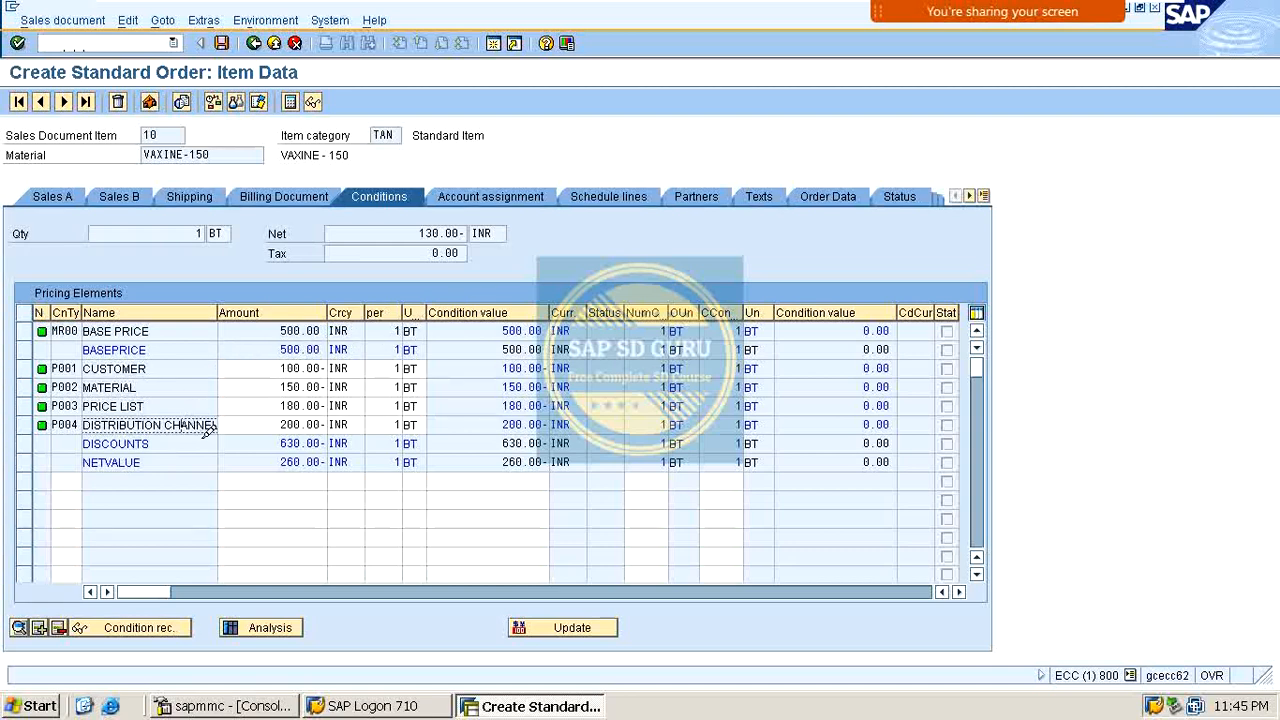
{"action": "left_click_drag", "start_coordinate": [272, 443], "coordinate": [372, 443]}
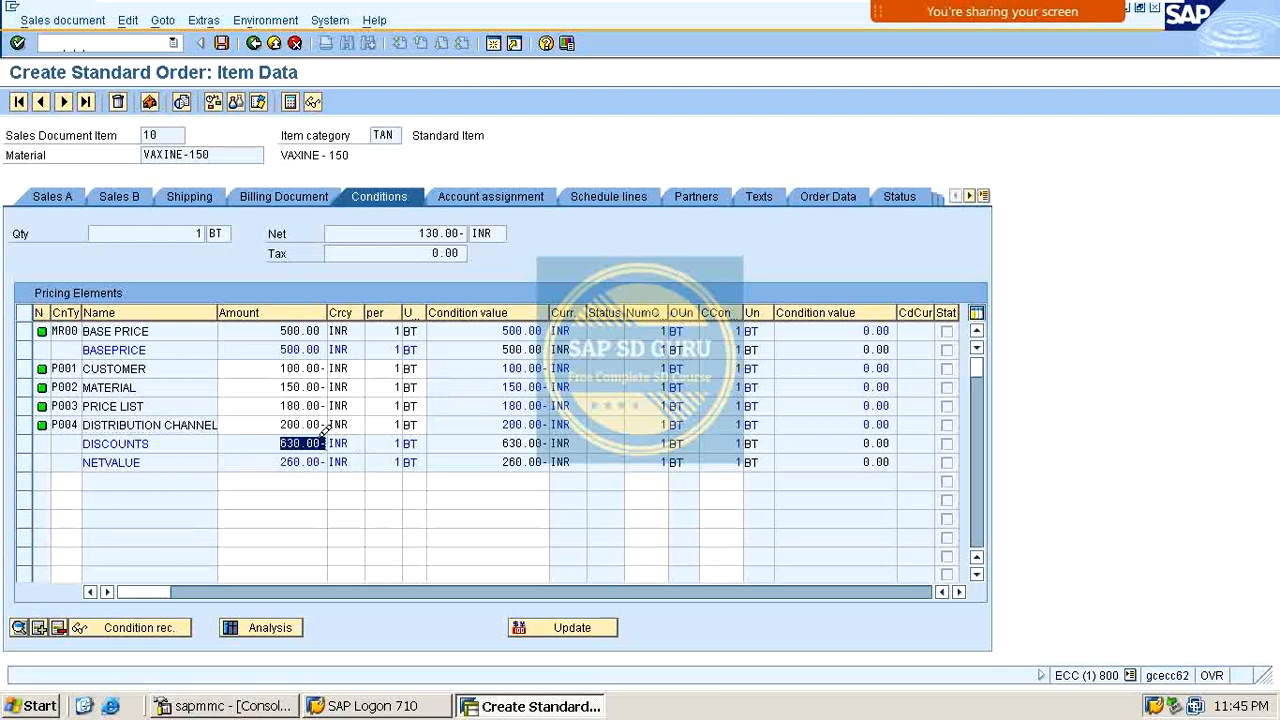
{"action": "left_click_drag", "start_coordinate": [284, 442], "coordinate": [366, 443]}
{"action": "left_click", "coordinate": [316, 442]}
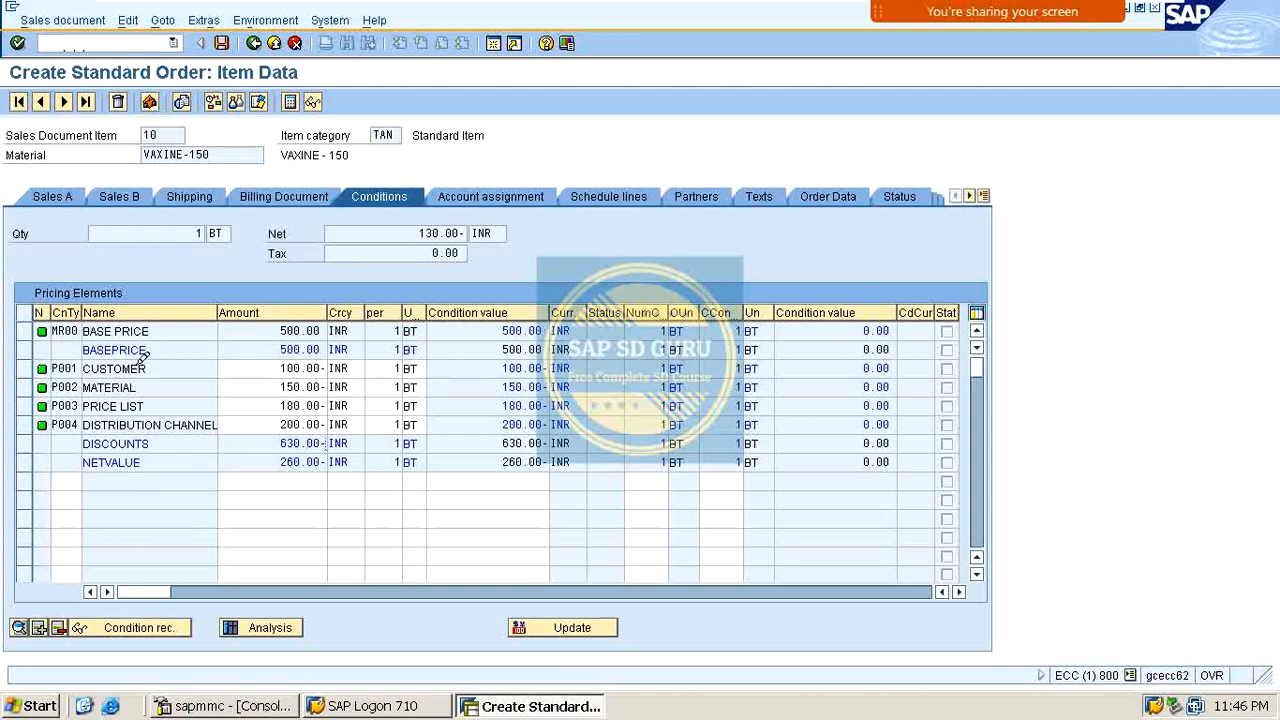
{"action": "mouse_move", "coordinate": [1022, 14]}
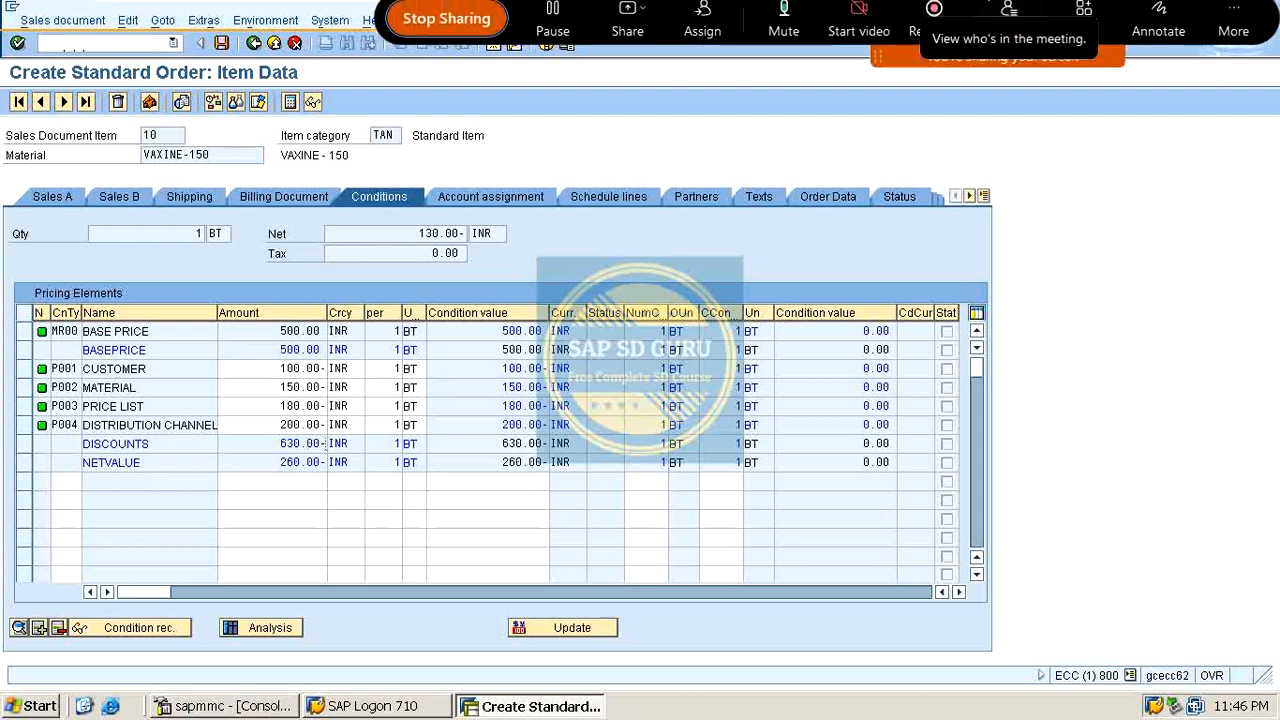
{"action": "left_click", "coordinate": [1152, 30]}
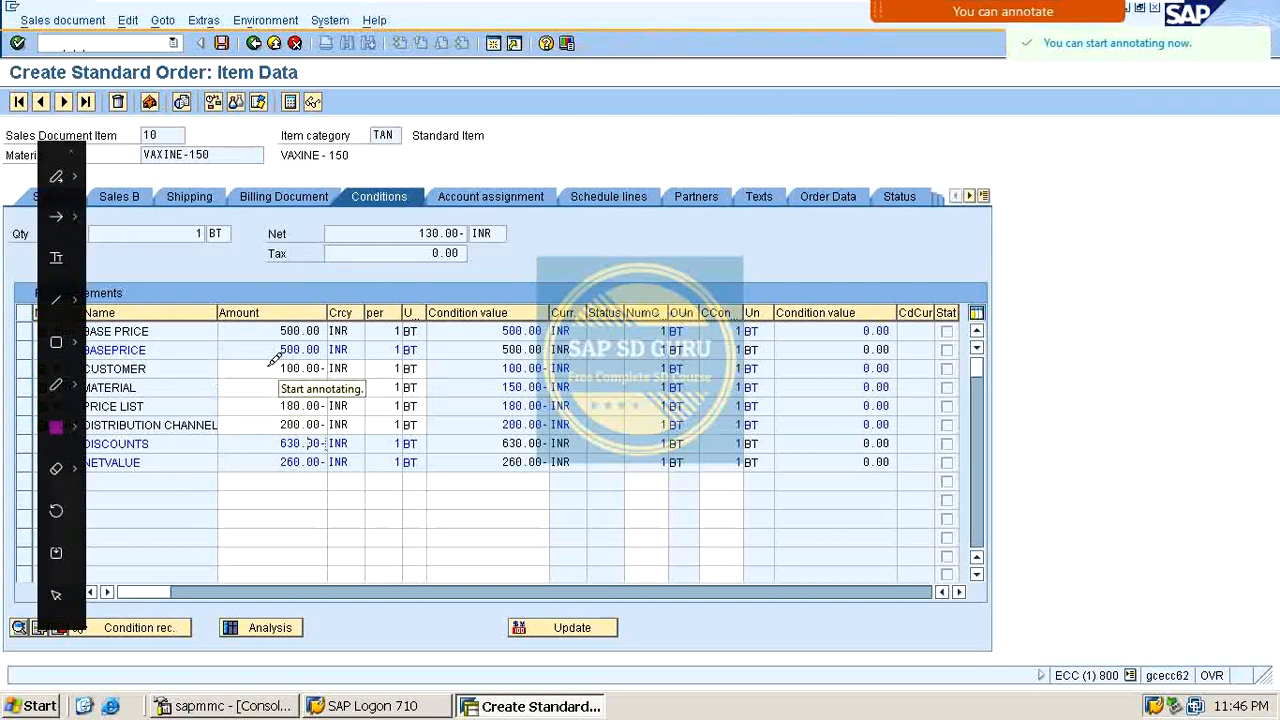
{"action": "left_click_drag", "start_coordinate": [264, 367], "coordinate": [500, 260]}
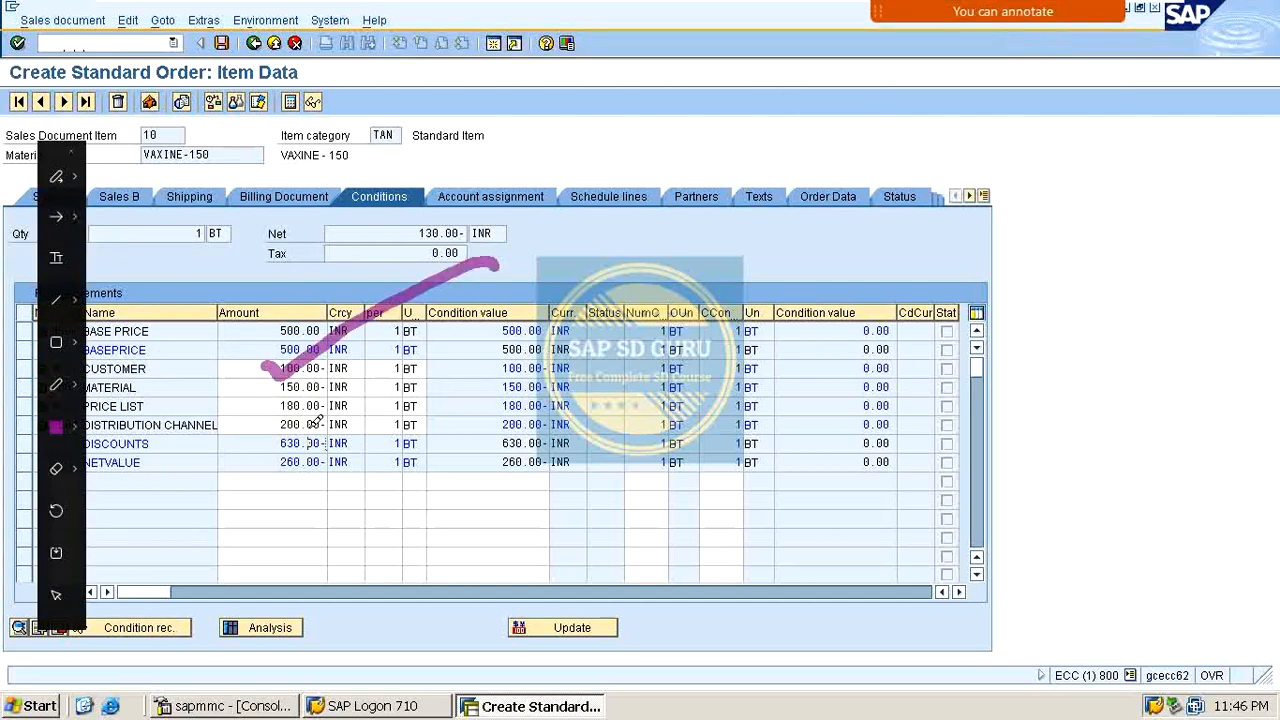
{"action": "left_click_drag", "start_coordinate": [310, 430], "coordinate": [652, 265]}
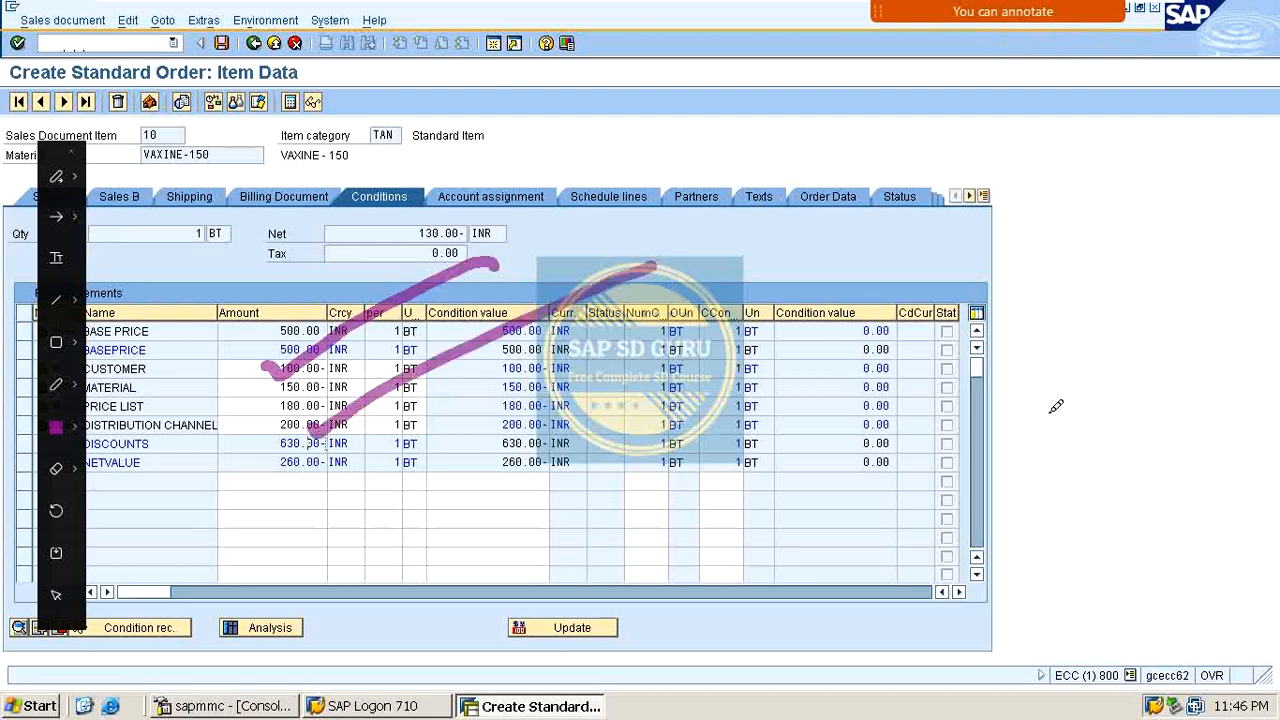
{"action": "key", "text": "Escape"}
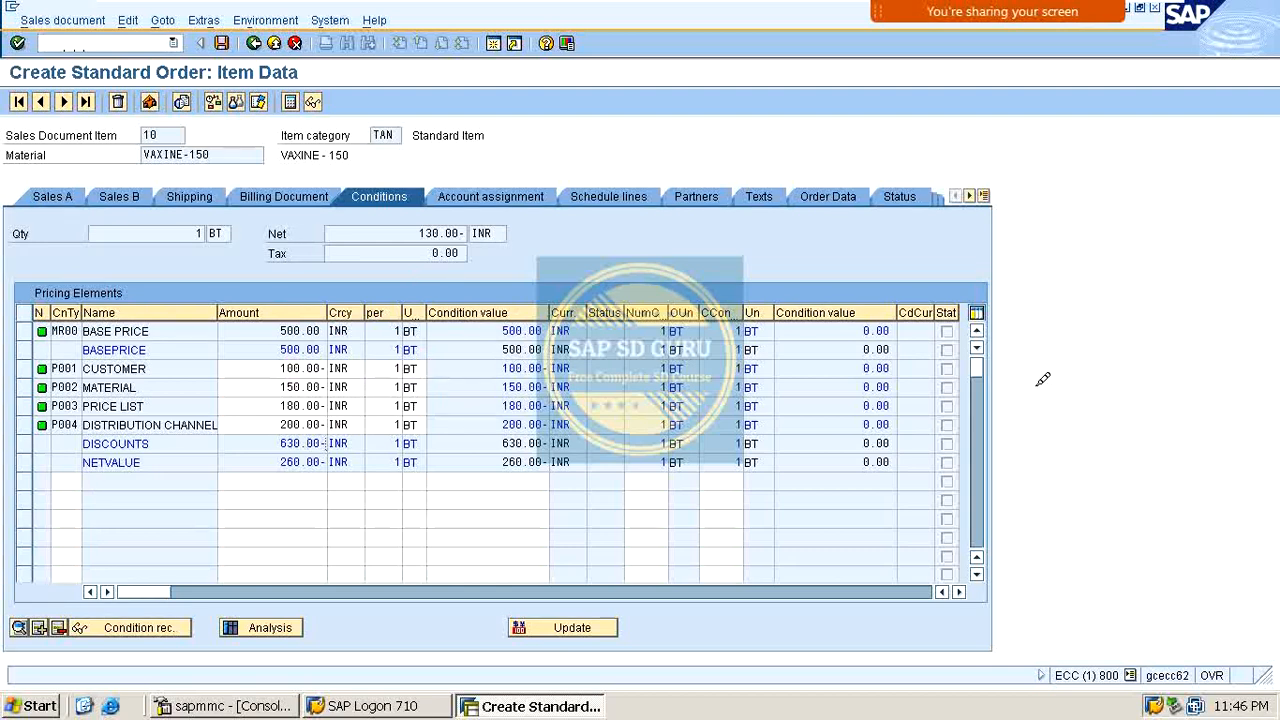
Leave the incomplete order unsaved and open the SAP Reference IMG through transaction SPRO.
{"action": "left_click", "coordinate": [224, 42]}
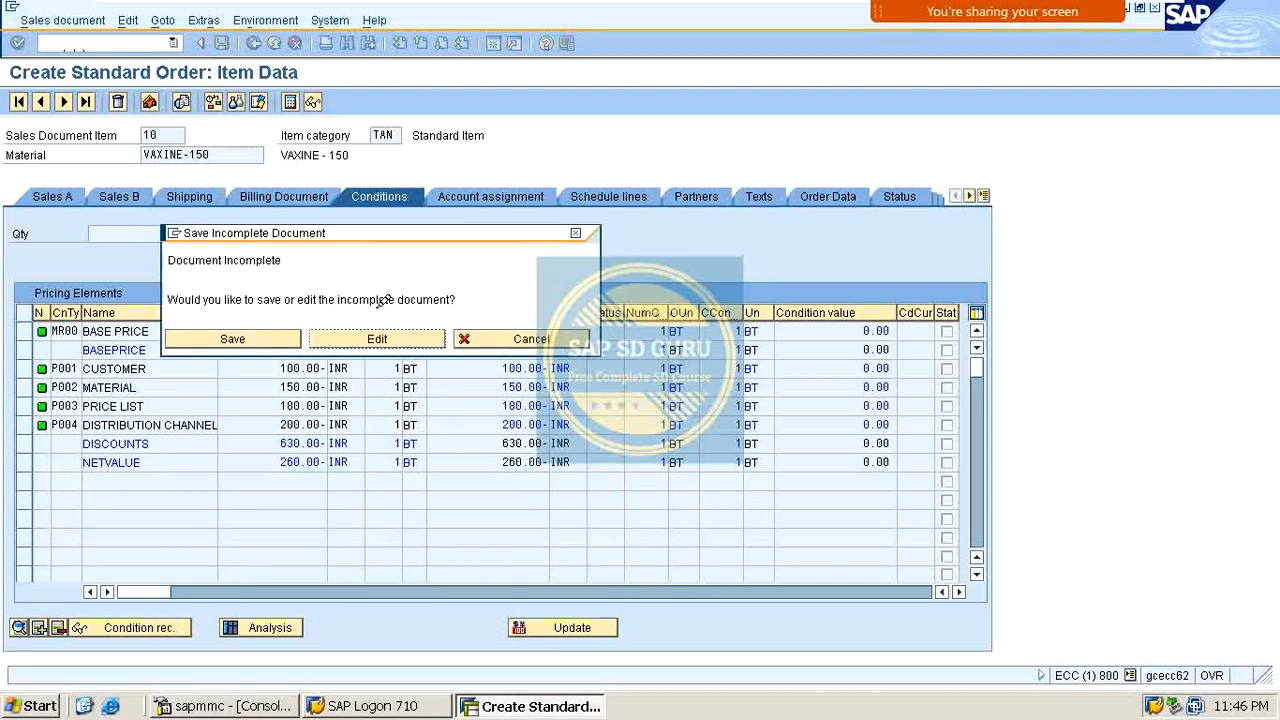
{"action": "left_click", "coordinate": [576, 232]}
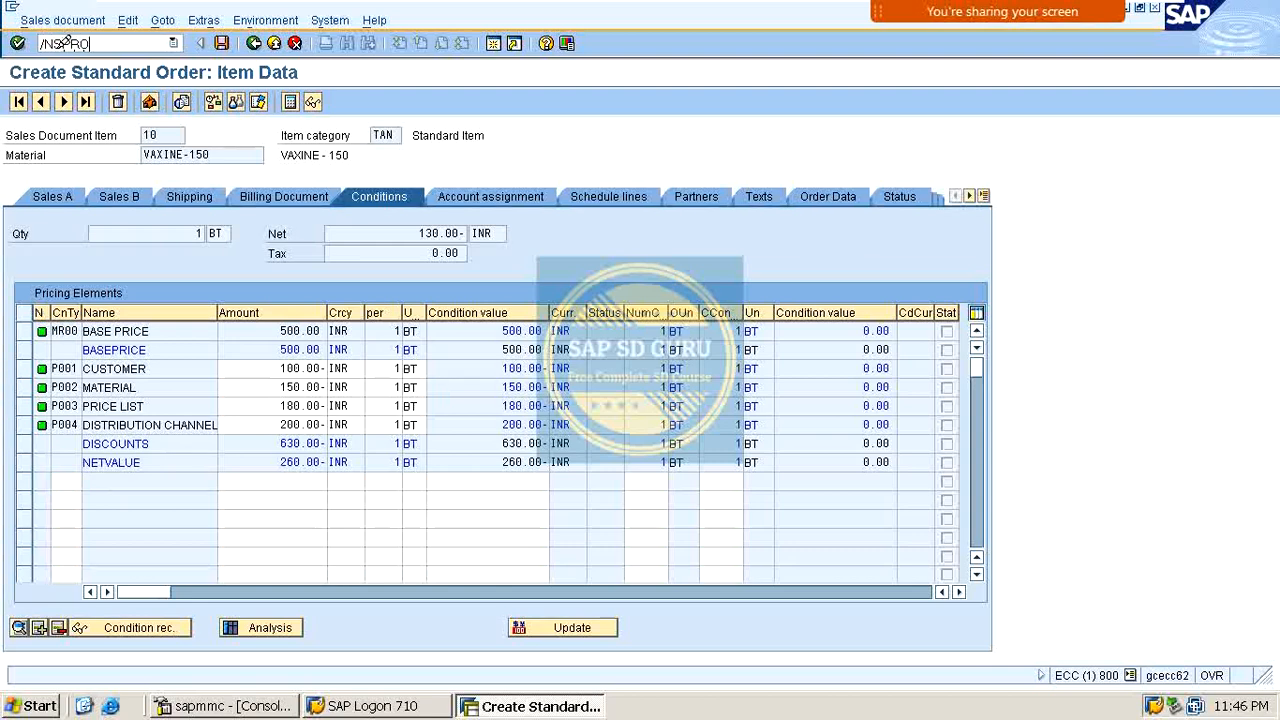
{"action": "key", "text": "Return"}
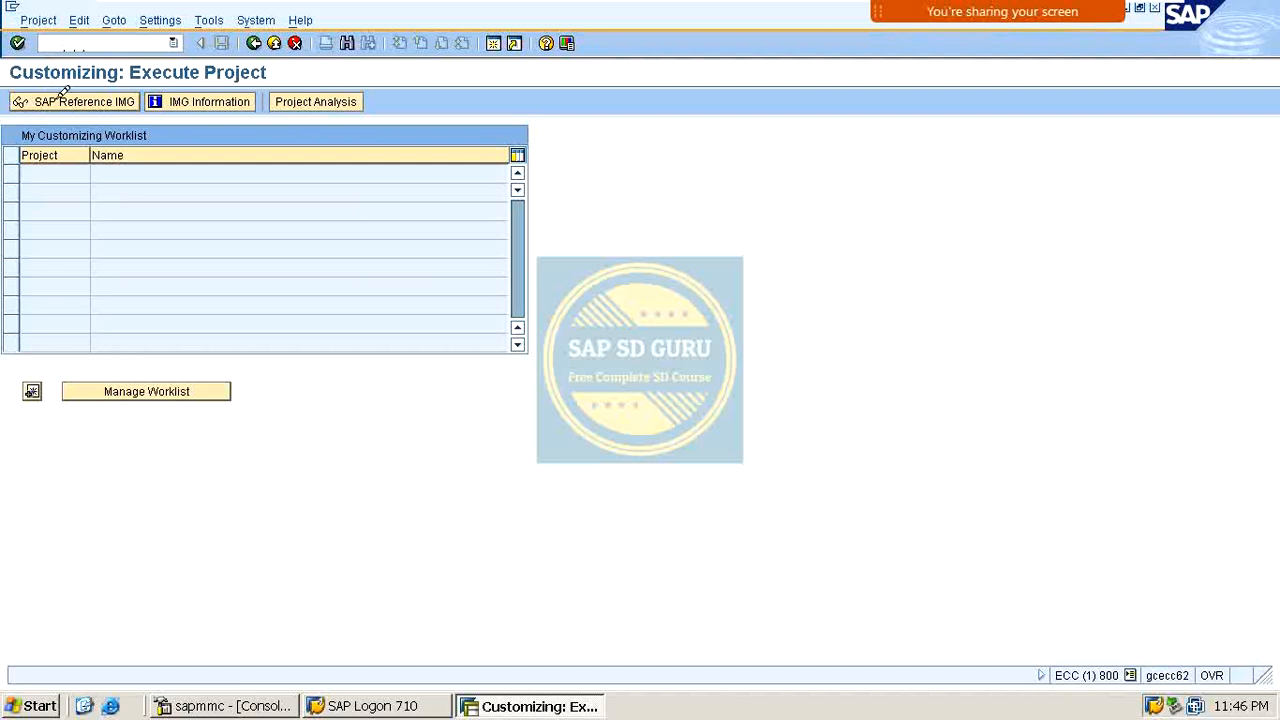
{"action": "left_click", "coordinate": [63, 95]}
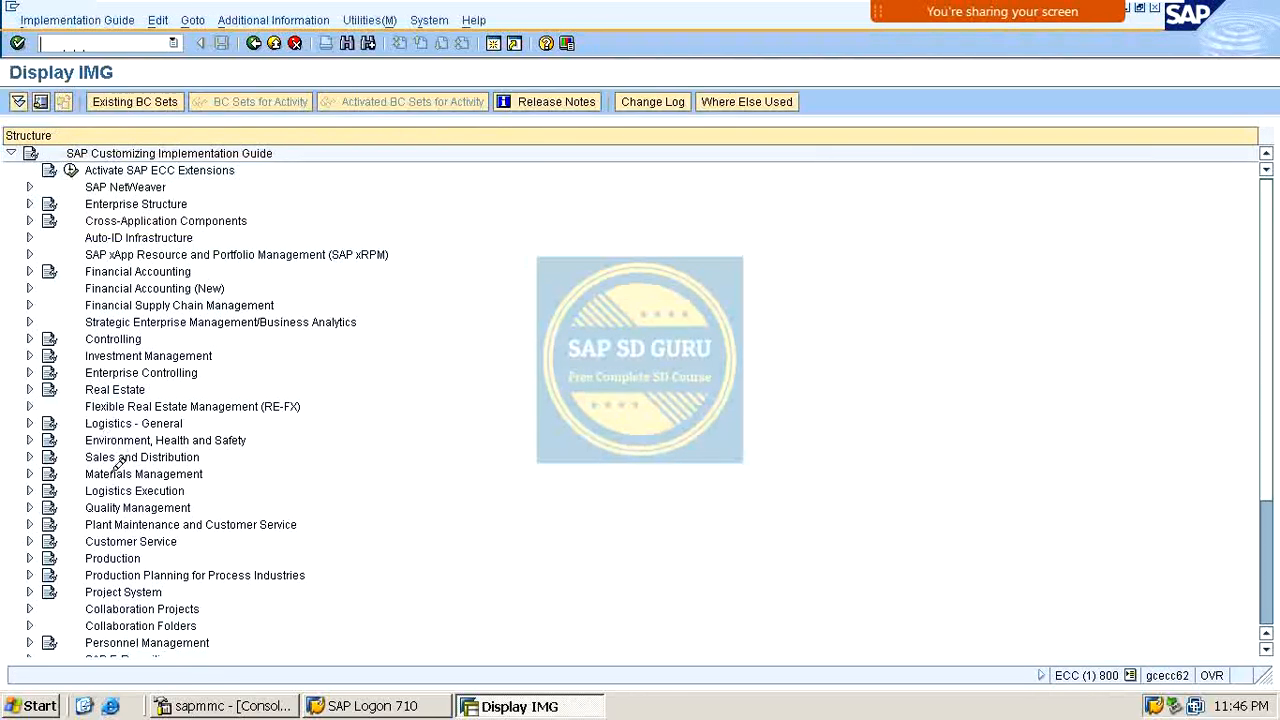
Expand the IMG structure through Sales and Distribution, Basic Functions and Pricing down to the Condition Exclusion activities.
{"action": "left_click", "coordinate": [29, 457]}
{"action": "scroll", "coordinate": [160, 424], "scroll_direction": "down", "scroll_amount": 4}
{"action": "scroll", "coordinate": [163, 425], "scroll_direction": "down", "scroll_amount": 1}
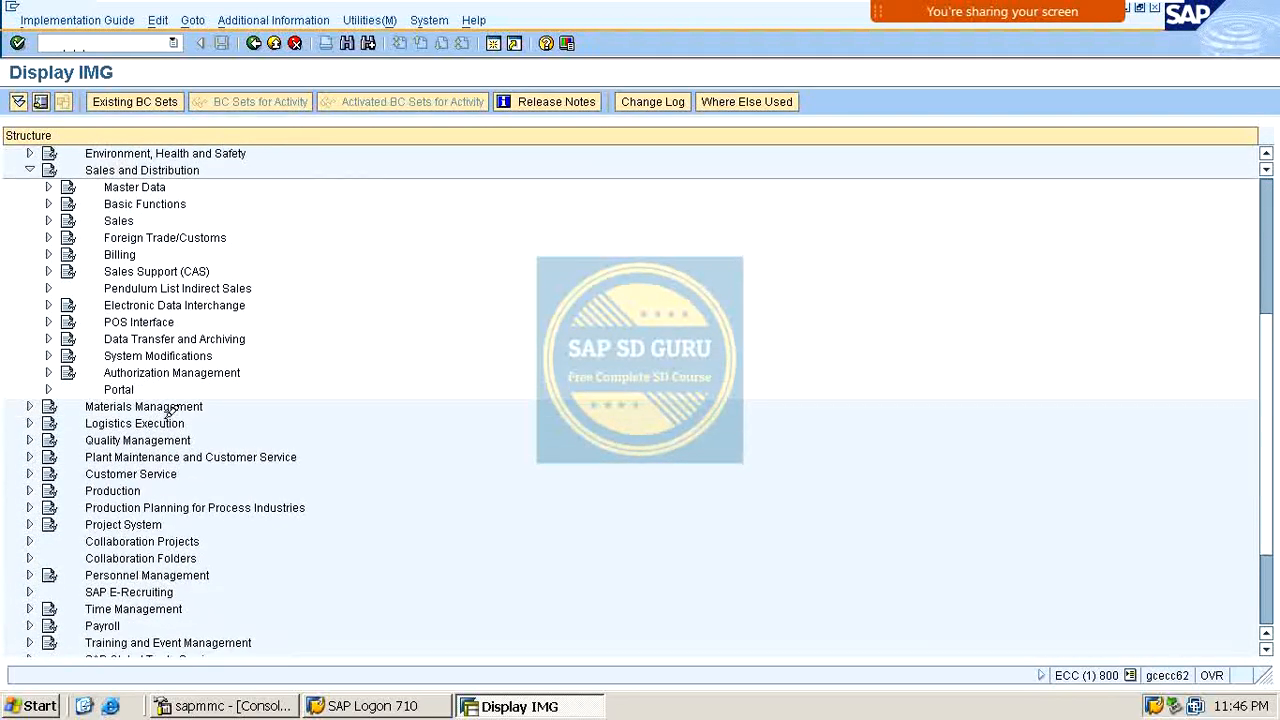
{"action": "left_click", "coordinate": [48, 203]}
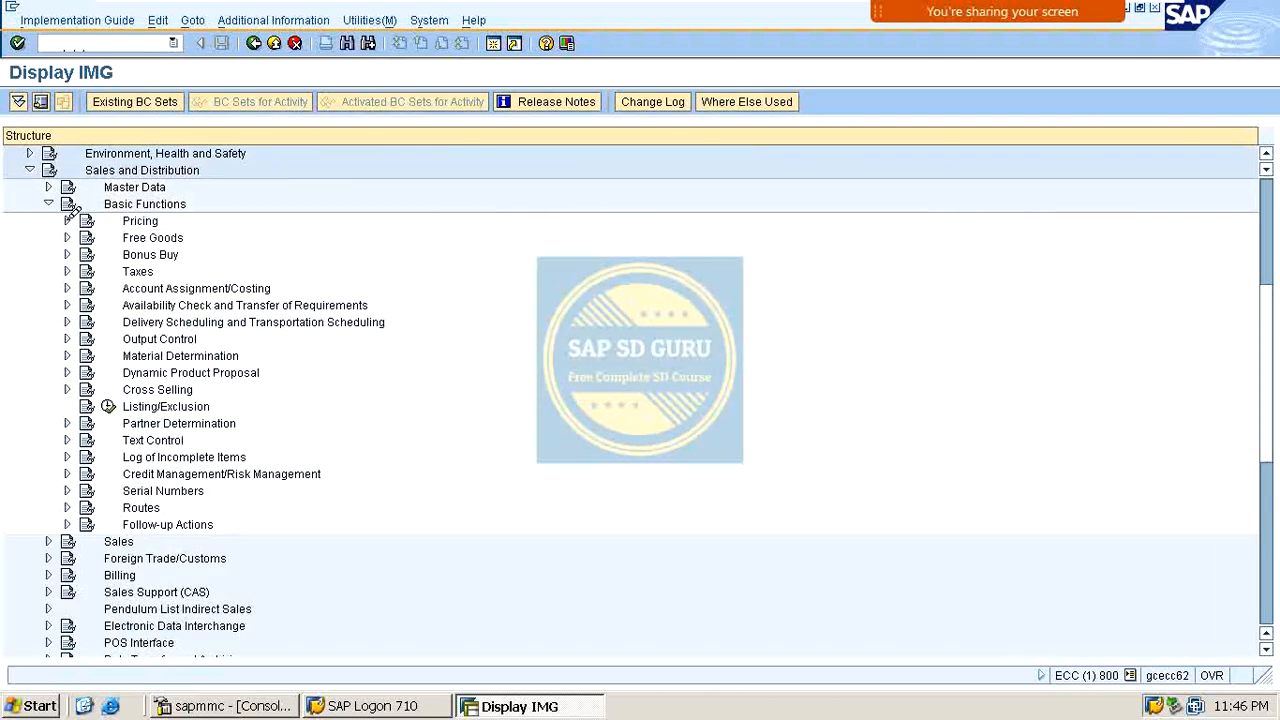
{"action": "left_click", "coordinate": [67, 219]}
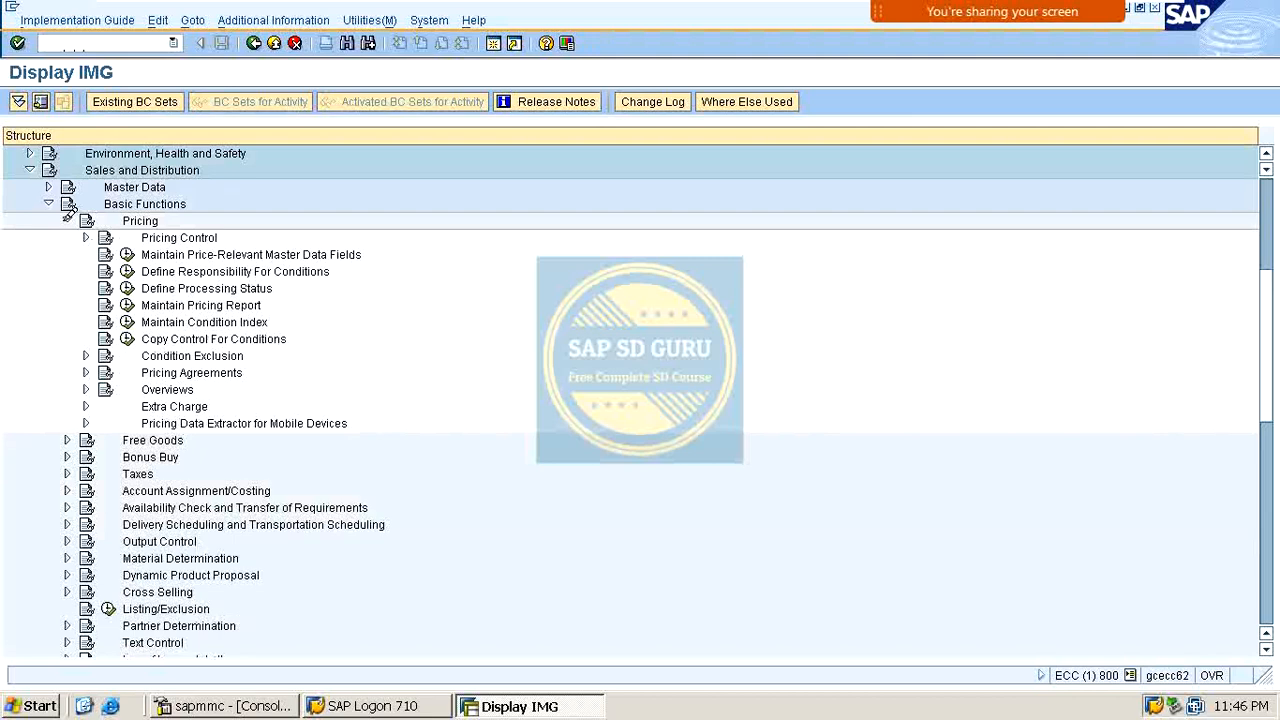
{"action": "left_click", "coordinate": [86, 234]}
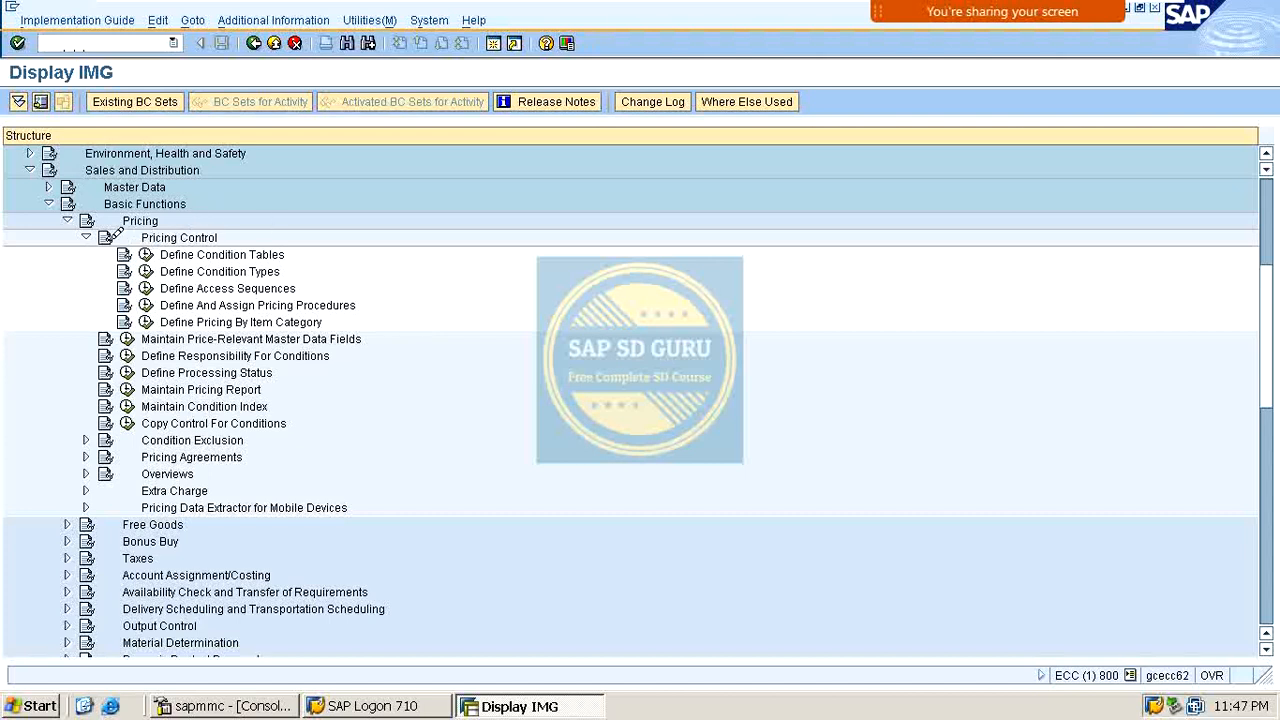
{"action": "left_click", "coordinate": [87, 440]}
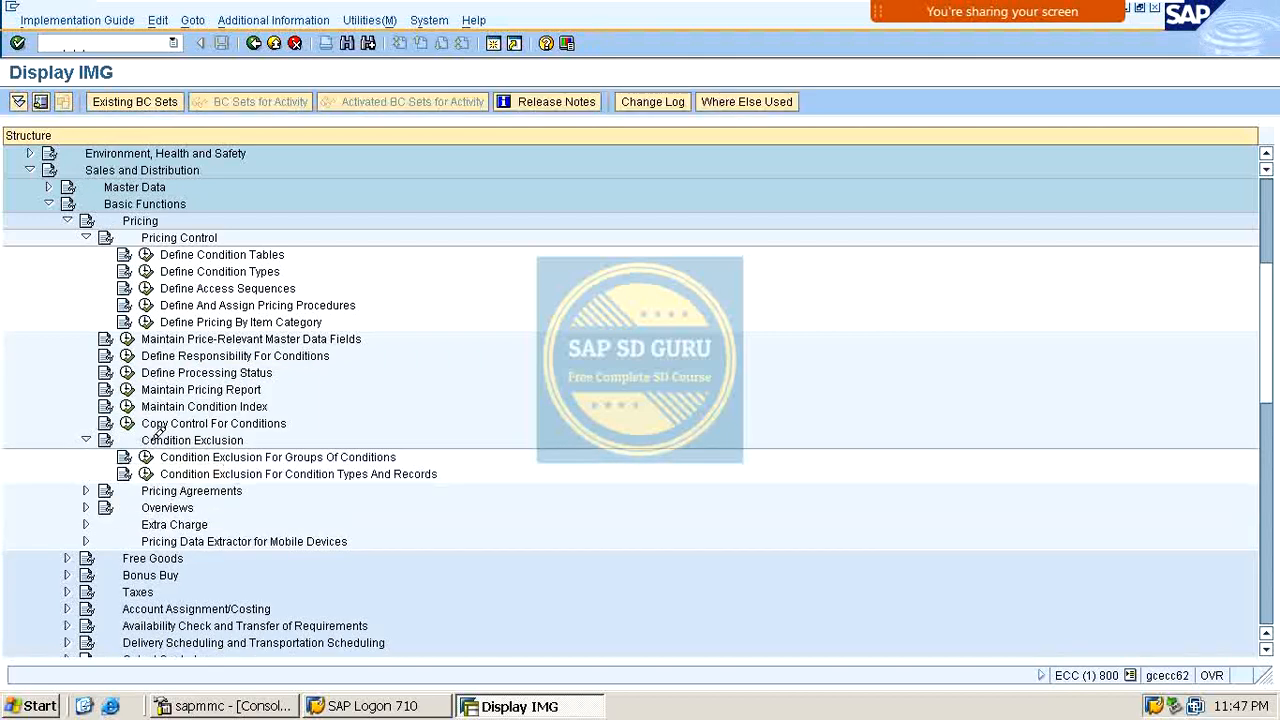
{"action": "scroll", "coordinate": [156, 435], "scroll_direction": "down", "scroll_amount": 3}
{"action": "scroll", "coordinate": [160, 418], "scroll_direction": "up", "scroll_amount": 1}
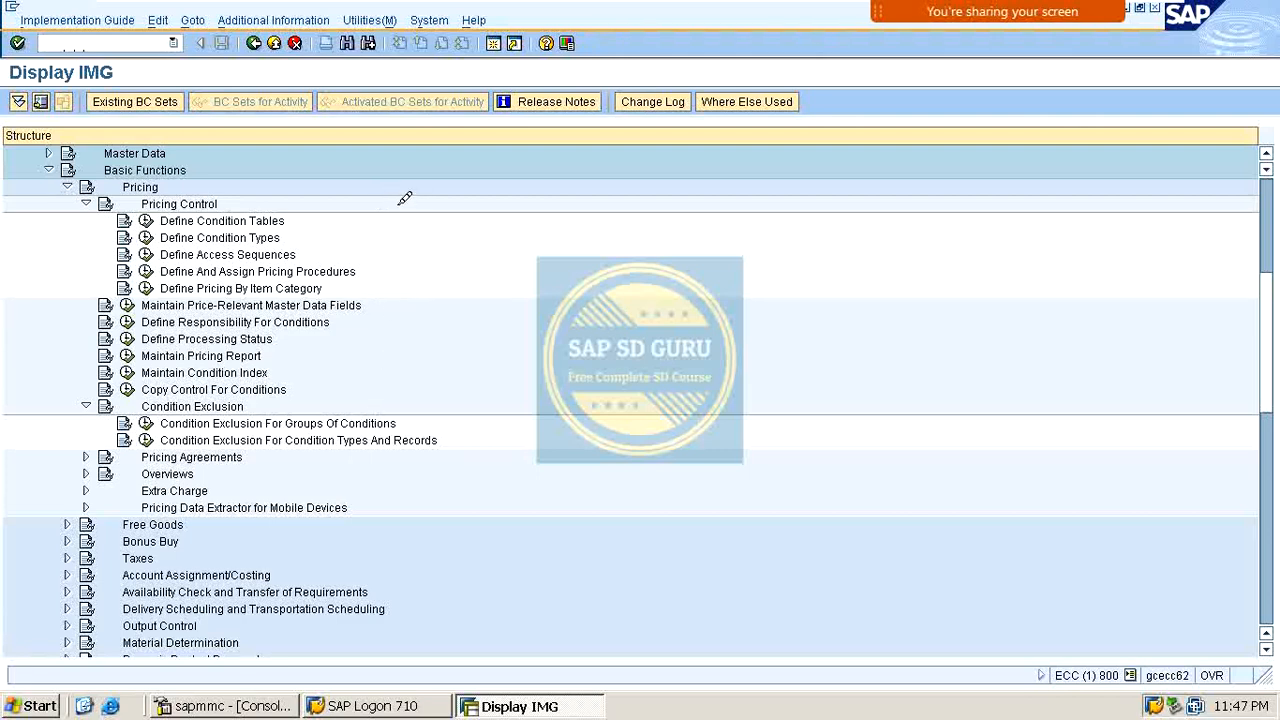
{"action": "scroll", "coordinate": [385, 367], "scroll_direction": "down", "scroll_amount": 1}
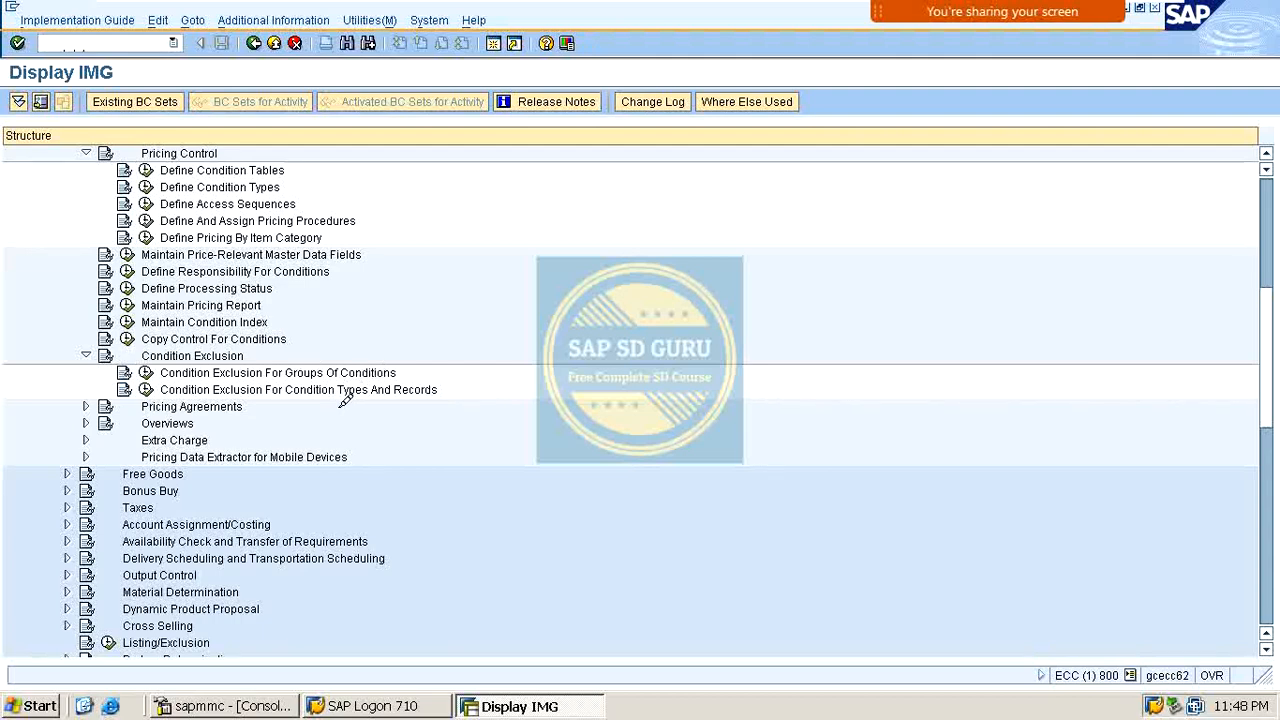
Open the Define Condition Exclusion Groups activity under Condition Exclusion For Groups Of Conditions.
{"action": "left_click", "coordinate": [148, 371]}
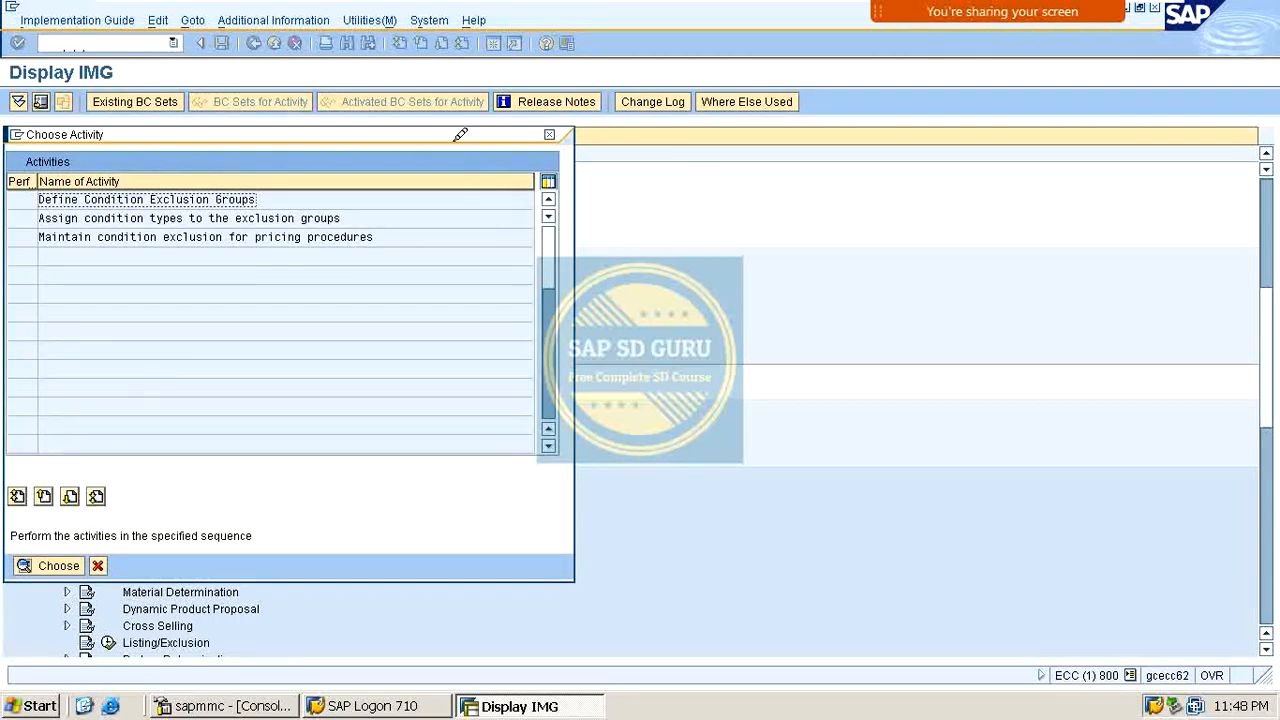
{"action": "left_click_drag", "start_coordinate": [459, 130], "coordinate": [771, 115]}
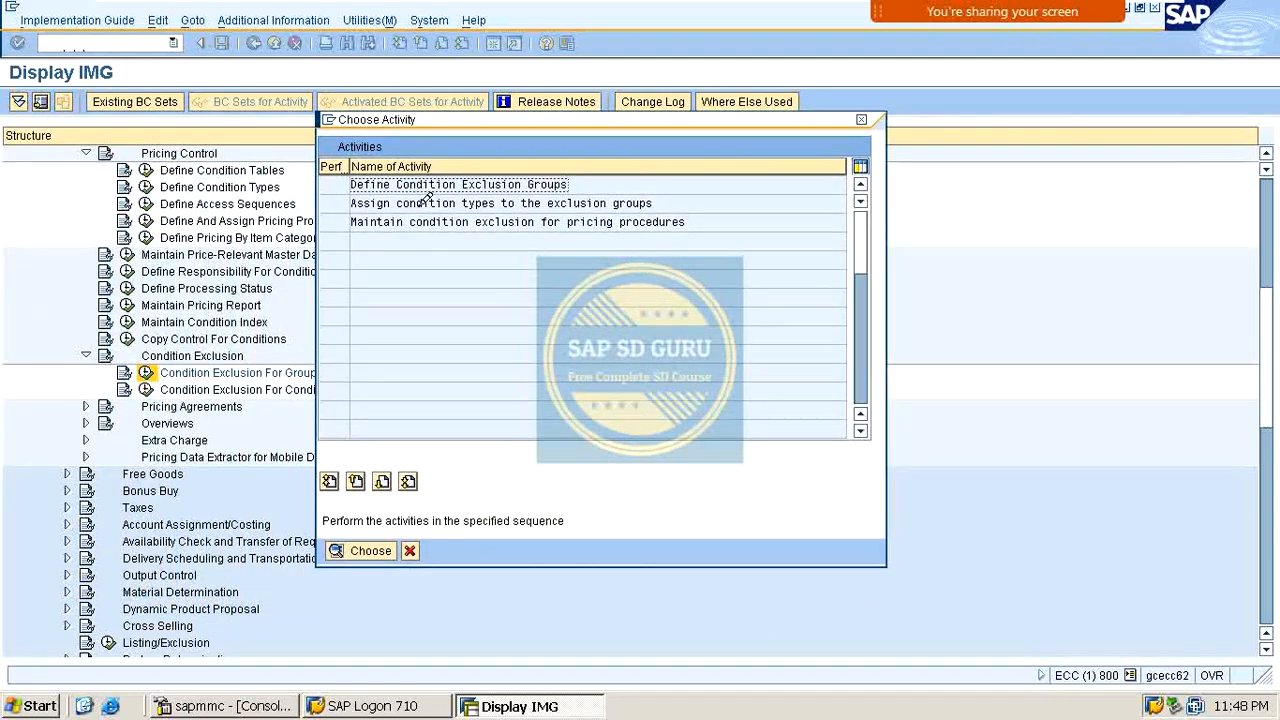
{"action": "double_click", "coordinate": [555, 183]}
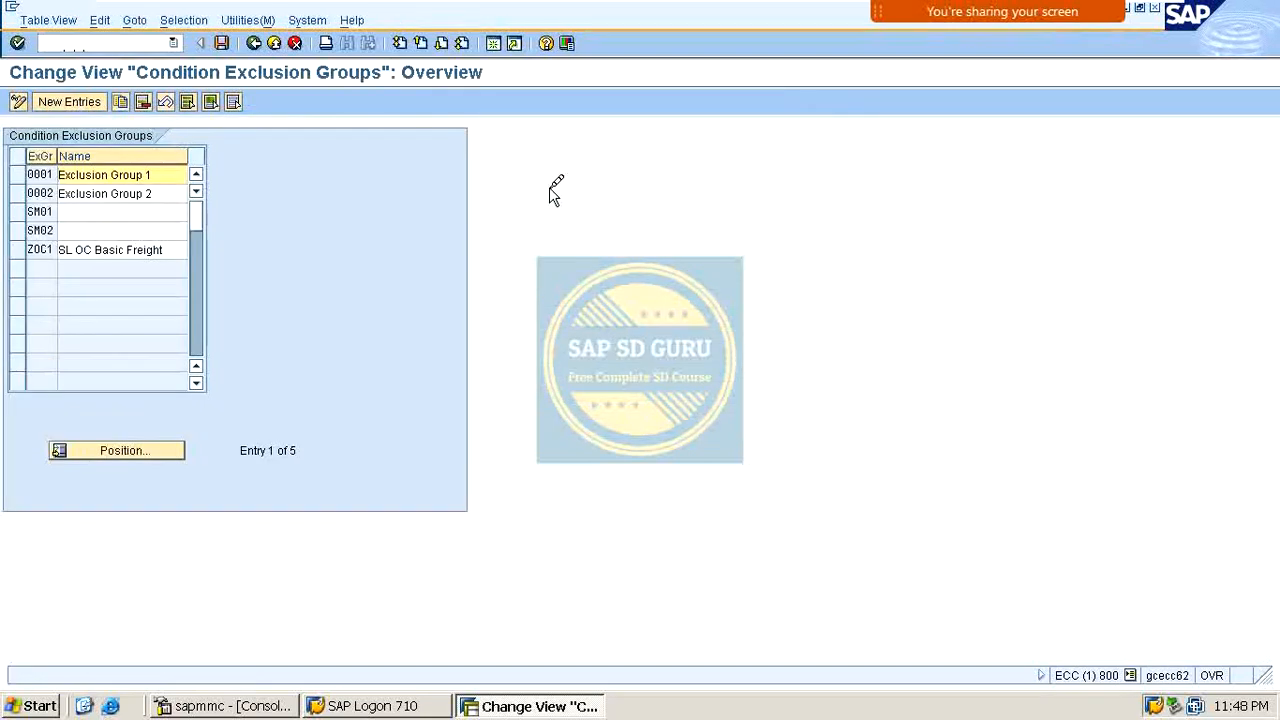
Create condition exclusion group M000 with the name EXCLUSION GROUP and save it.
{"action": "left_click", "coordinate": [75, 101]}
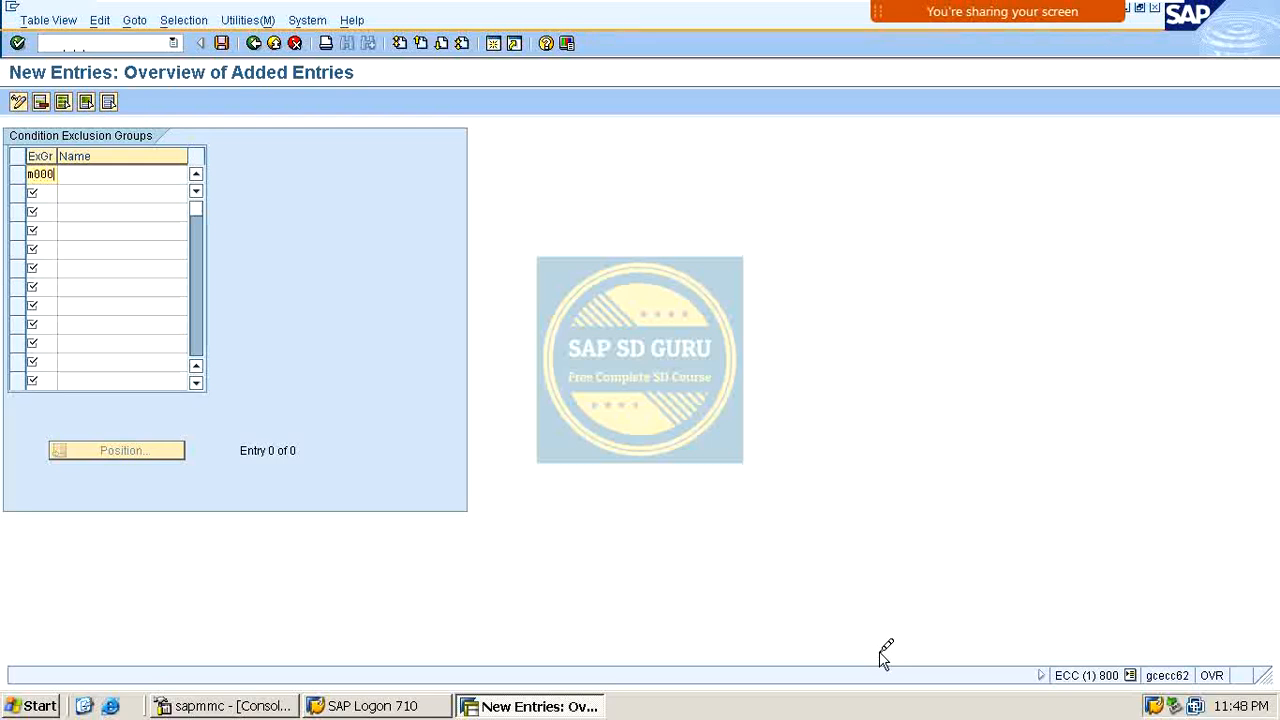
{"action": "key", "text": "Return"}
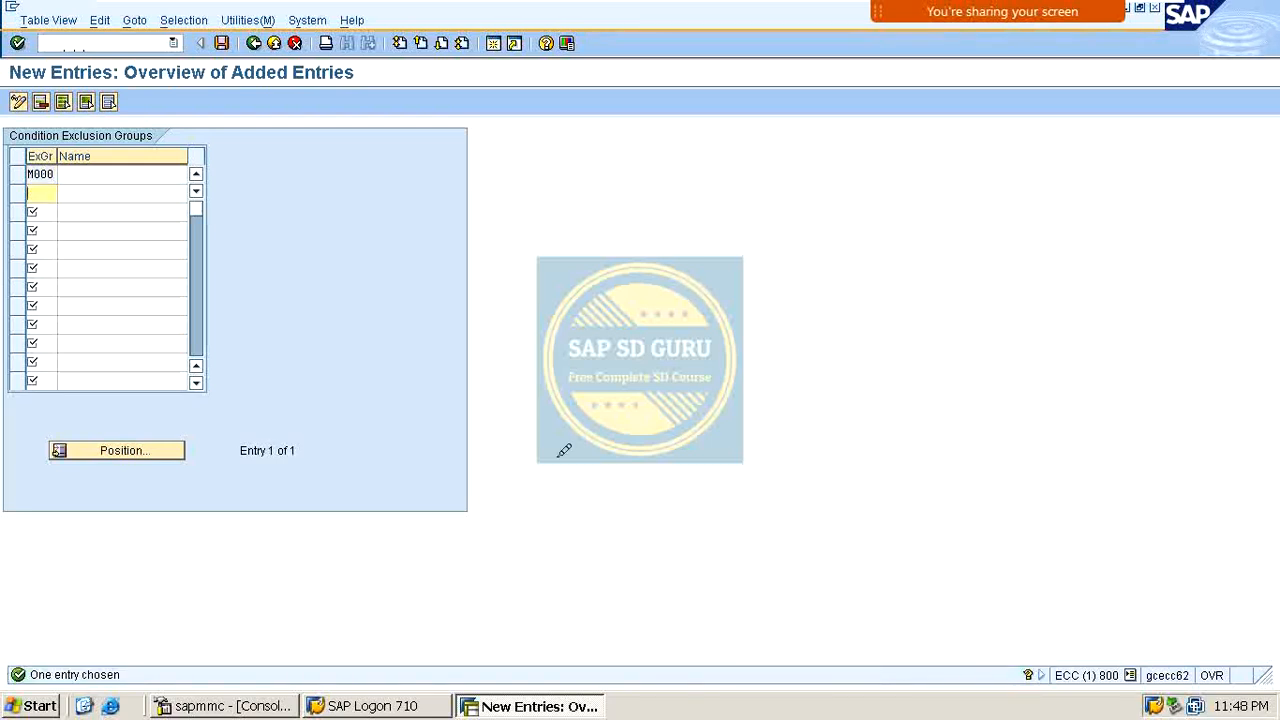
{"action": "left_click", "coordinate": [160, 175]}
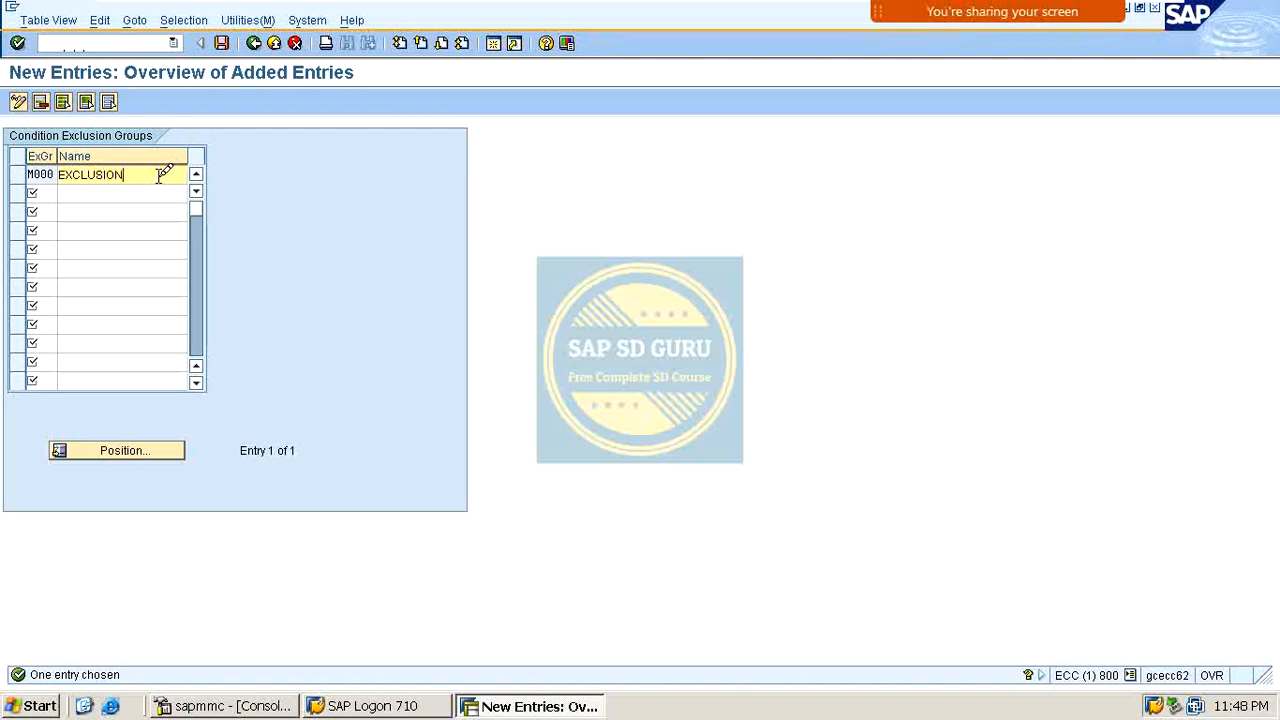
{"action": "key", "text": "Return"}
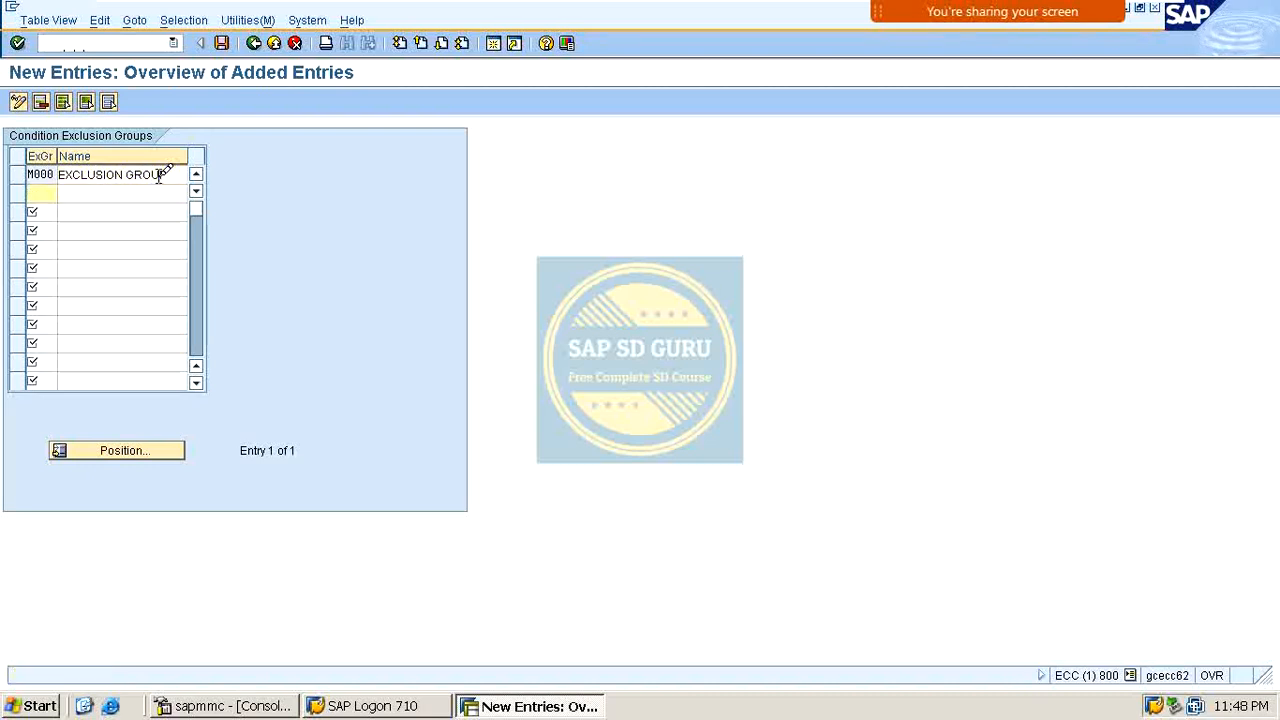
{"action": "key", "text": "ctrl+s"}
{"action": "key", "text": "Return"}
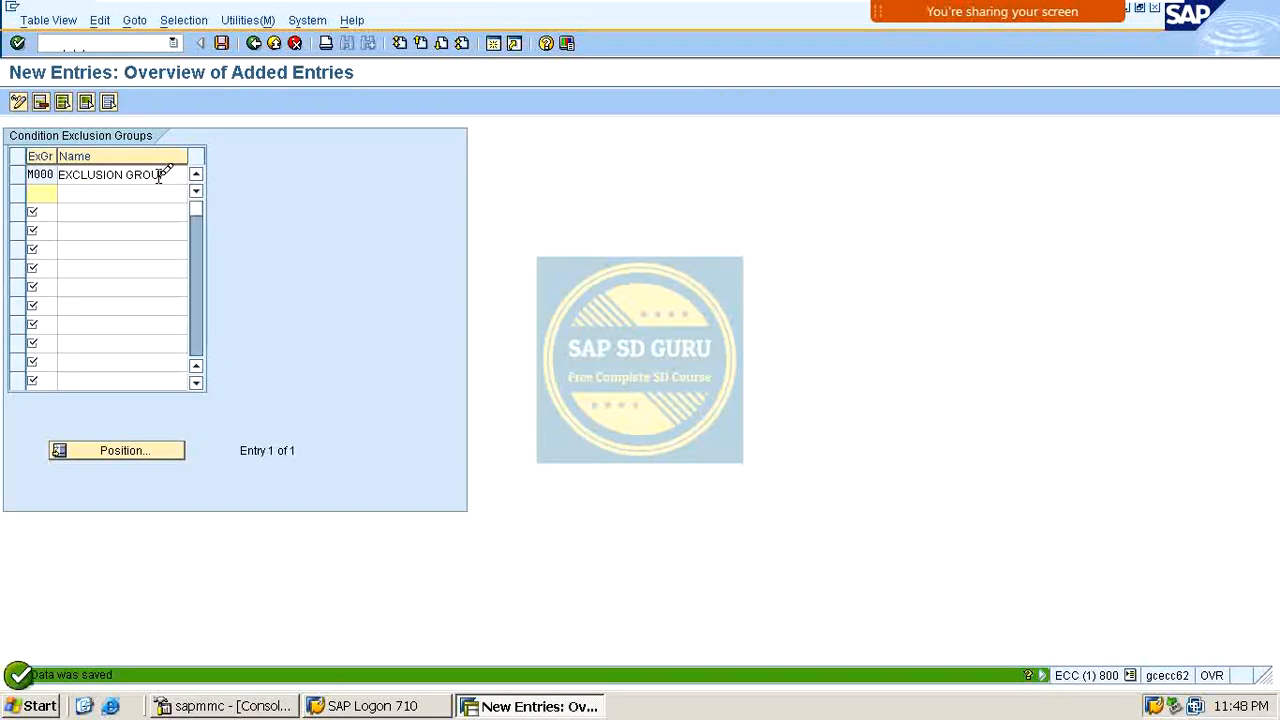
Leave the exclusion group maintenance and open the activity Assign condition types to the exclusion groups.
{"action": "left_click", "coordinate": [253, 42]}
{"action": "left_click", "coordinate": [254, 42]}
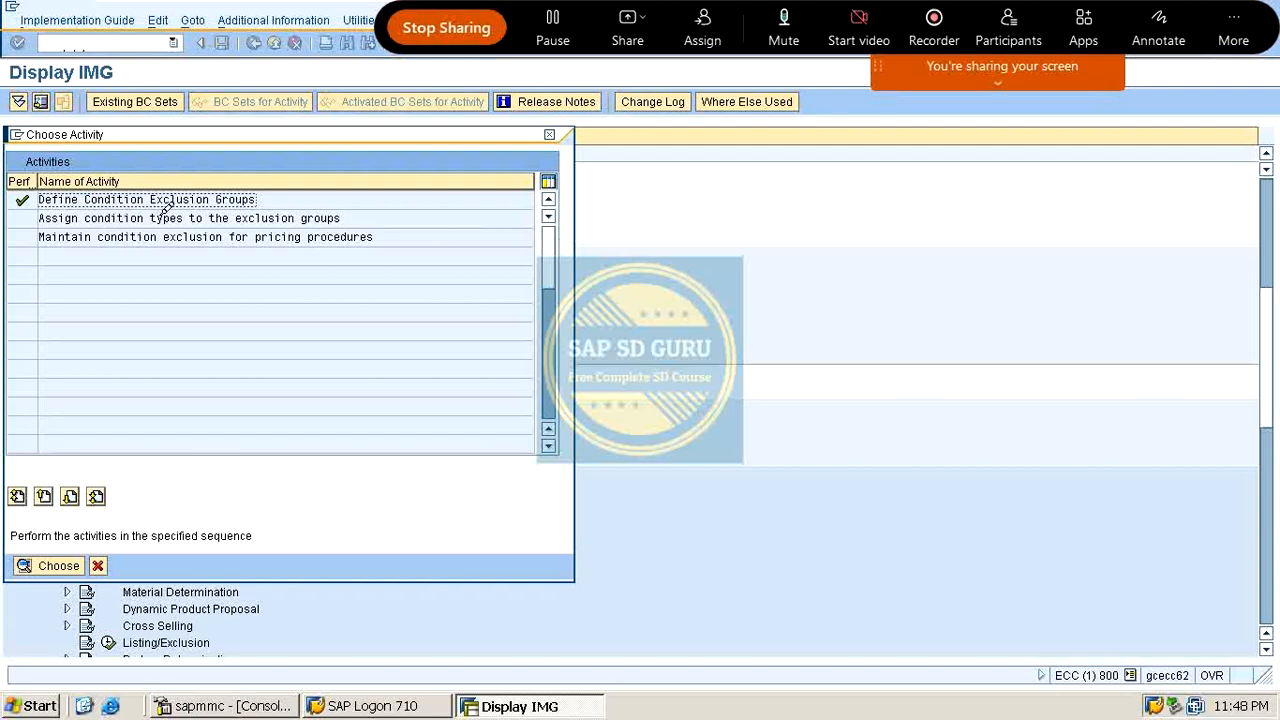
{"action": "left_click", "coordinate": [298, 212]}
{"action": "double_click", "coordinate": [298, 212]}
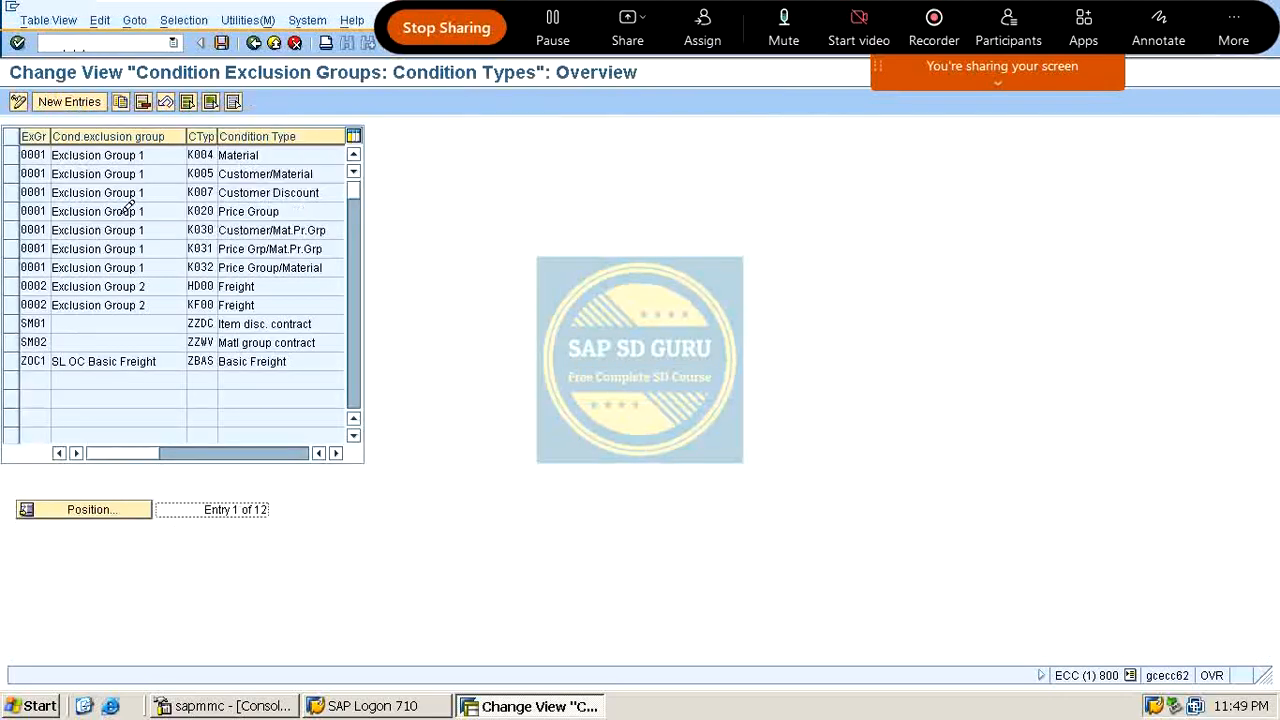
Create new entries assigning condition types P001 and P002 to exclusion group M000.
{"action": "left_click", "coordinate": [66, 101]}
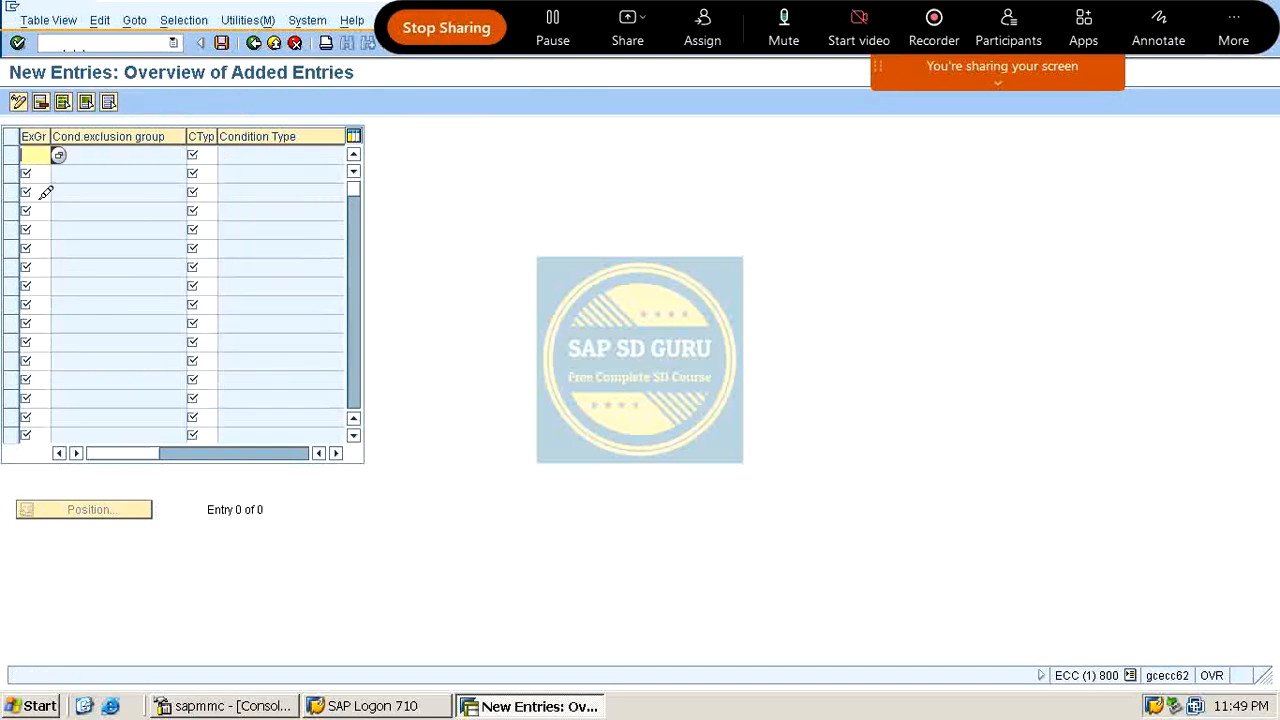
{"action": "type", "text": "M000"}
{"action": "key", "text": "Tab"}
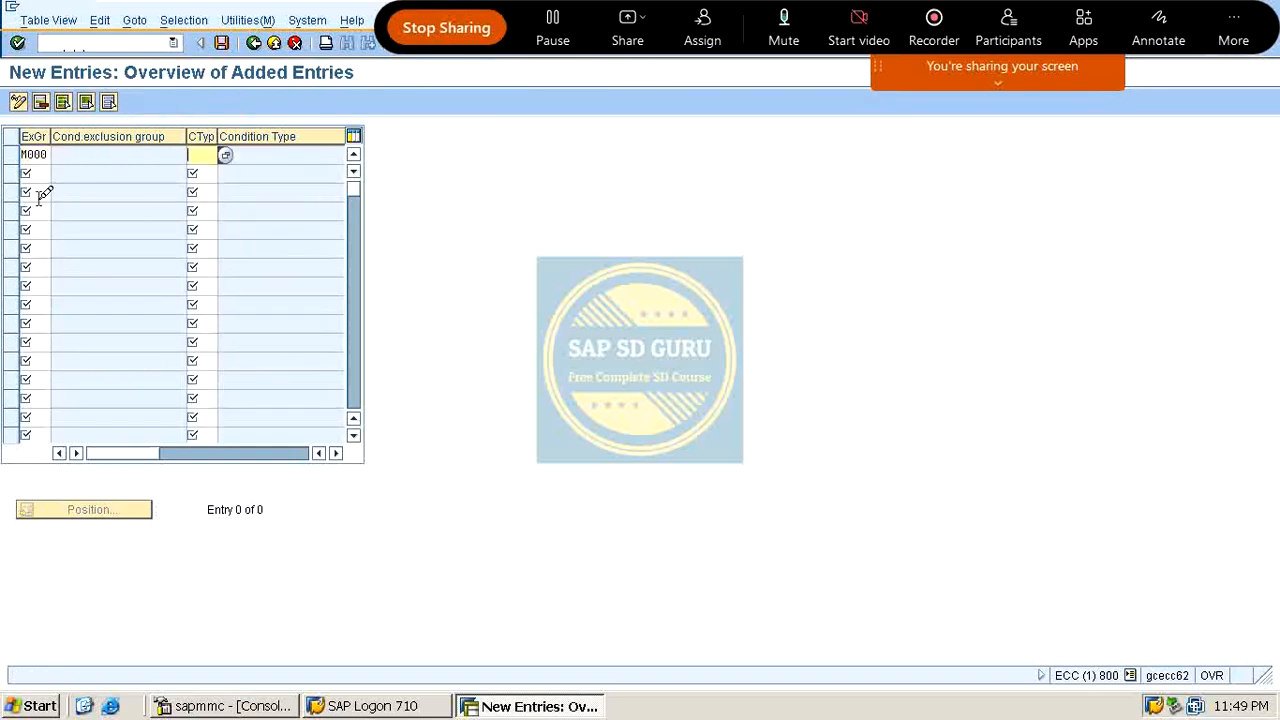
{"action": "type", "text": "P001"}
{"action": "key", "text": "Return"}
{"action": "type", "text": "M000"}
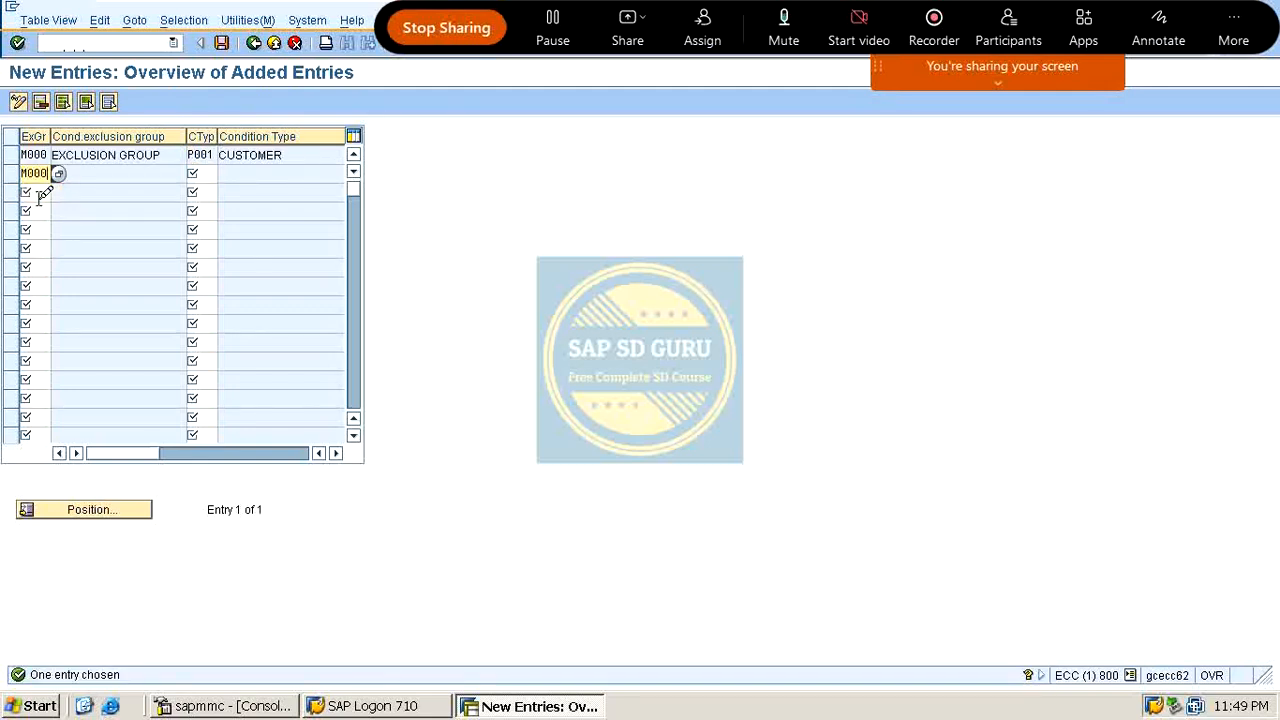
{"action": "key", "text": "Tab"}
{"action": "type", "text": "P002"}
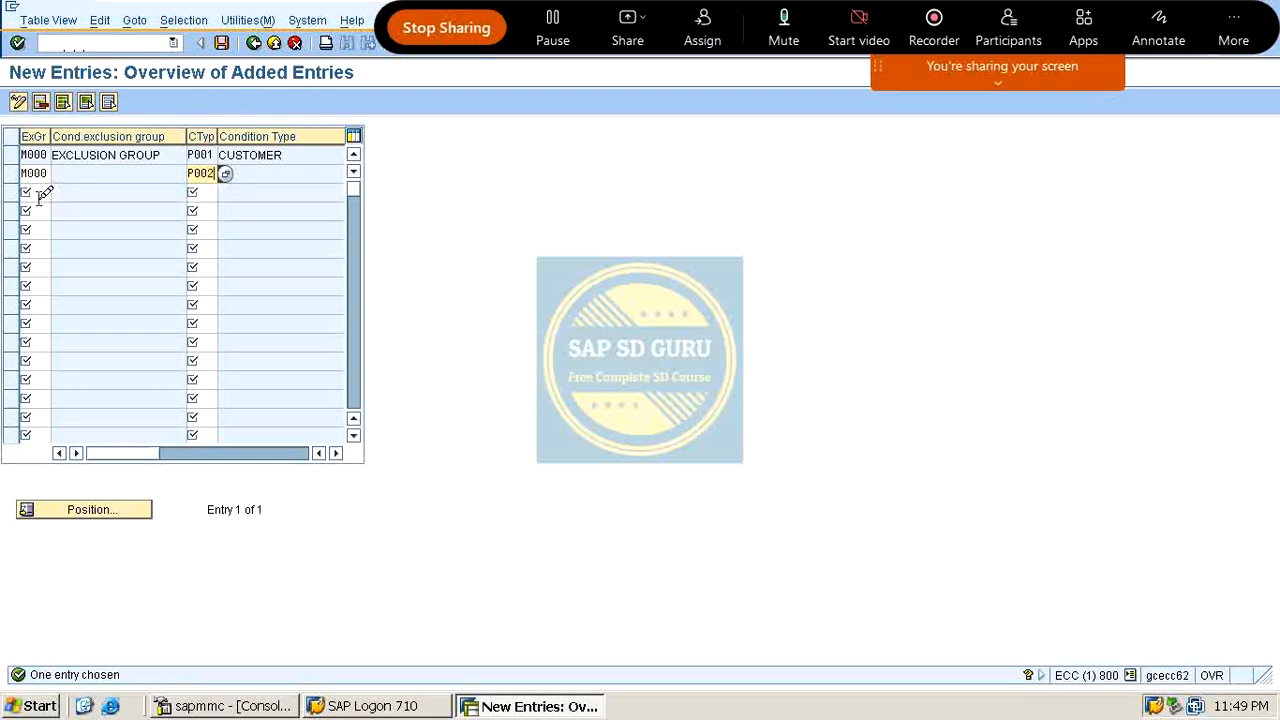
{"action": "key", "text": "Return"}
Assign condition types P003 and P004 to exclusion group M000 and save under the proposed customizing request.
{"action": "type", "text": "M000"}
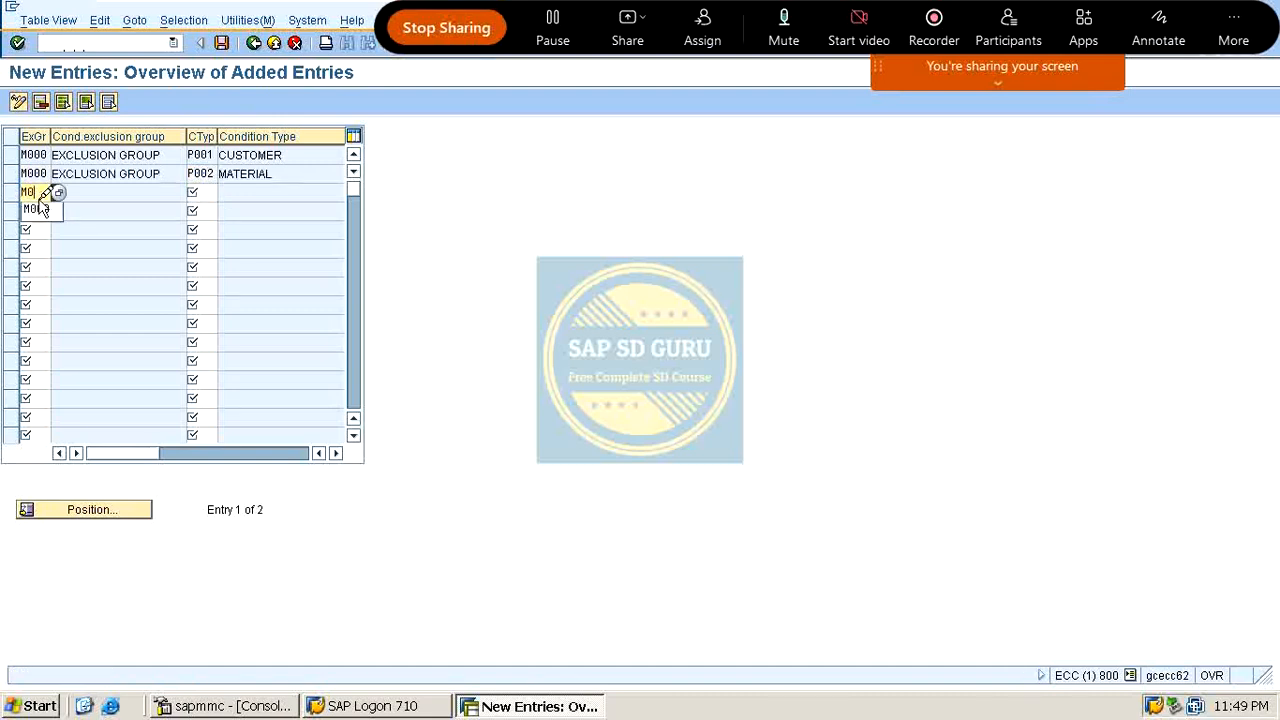
{"action": "key", "text": "Tab"}
{"action": "type", "text": "P003"}
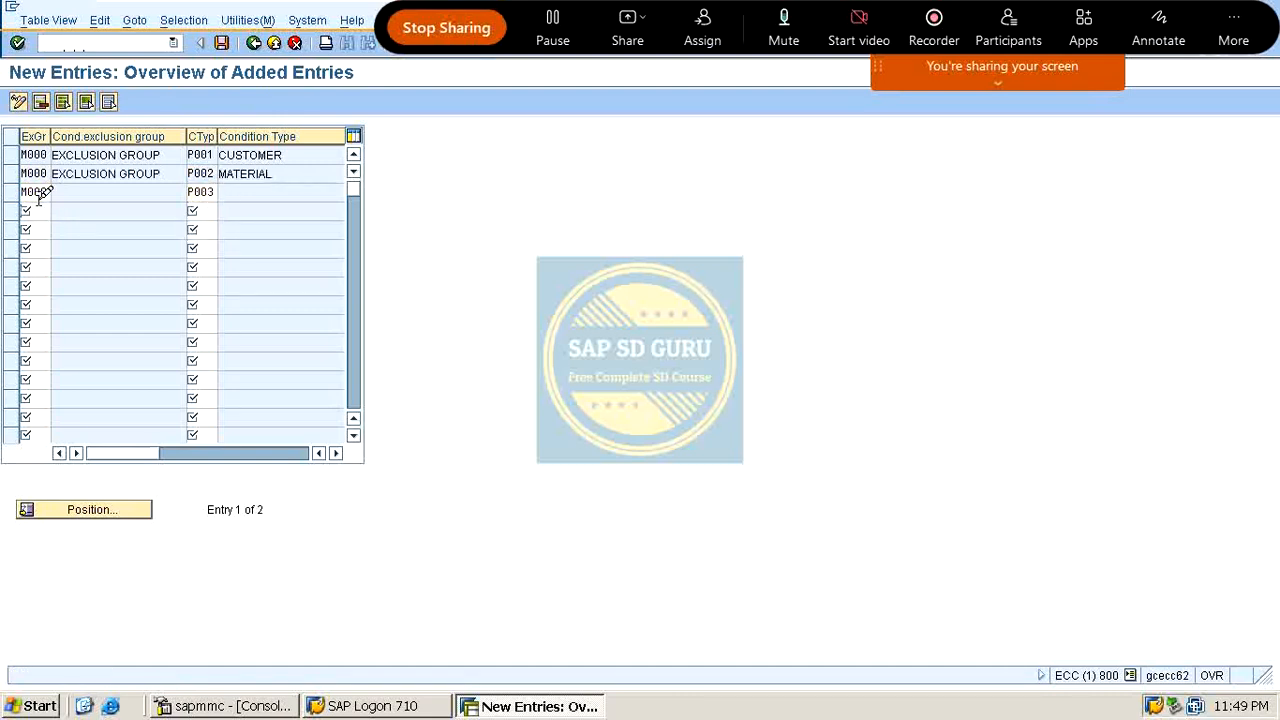
{"action": "key", "text": "Return"}
{"action": "type", "text": "M000"}
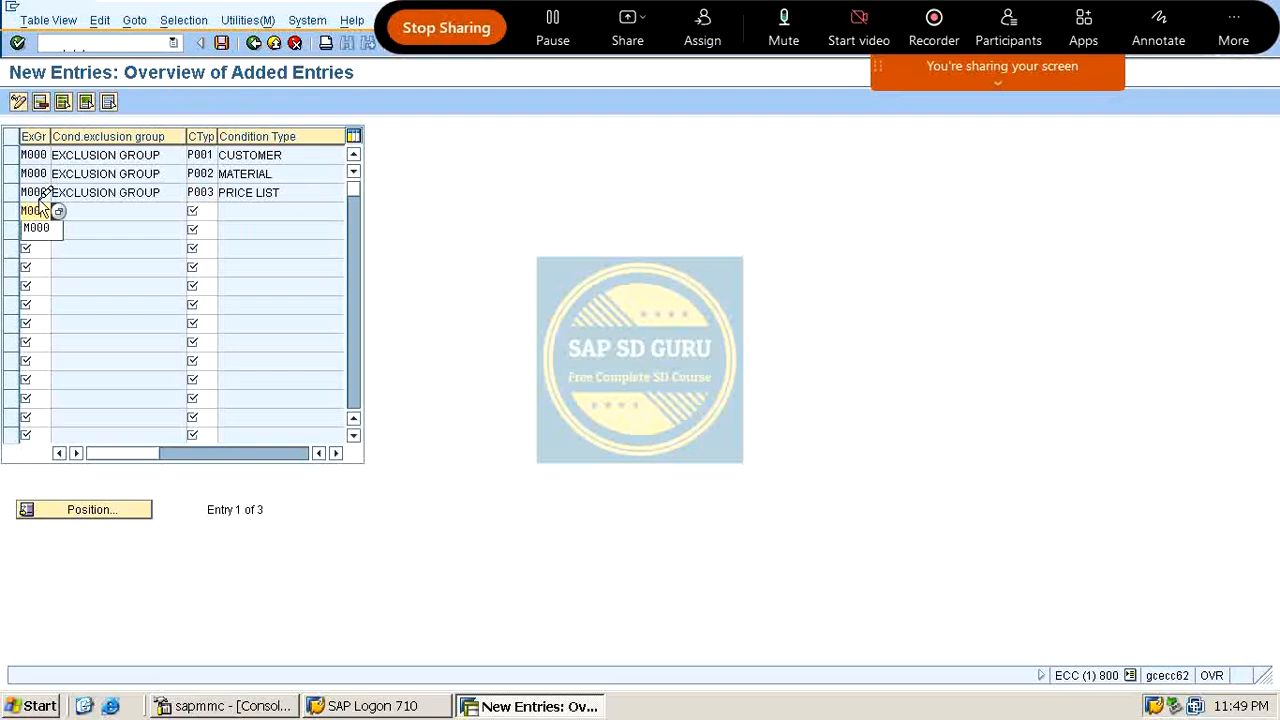
{"action": "key", "text": "Tab"}
{"action": "type", "text": "P004"}
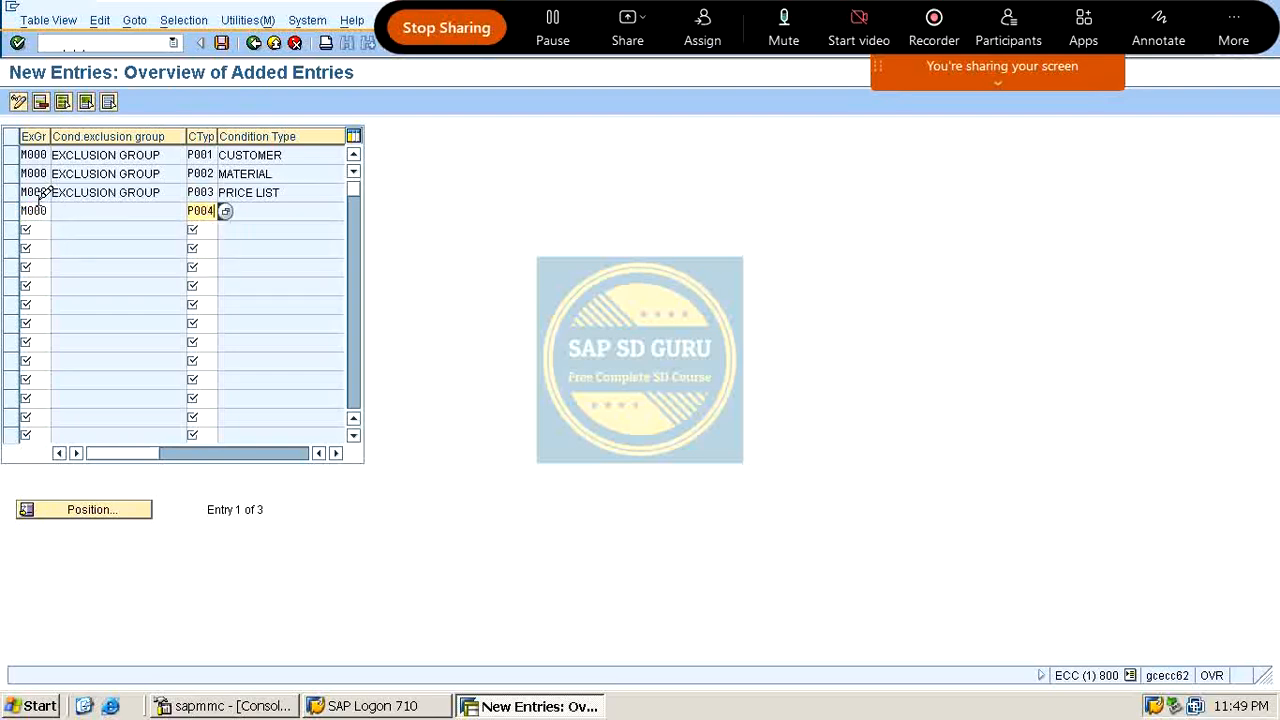
{"action": "key", "text": "Return"}
{"action": "key", "text": "ctrl+s"}
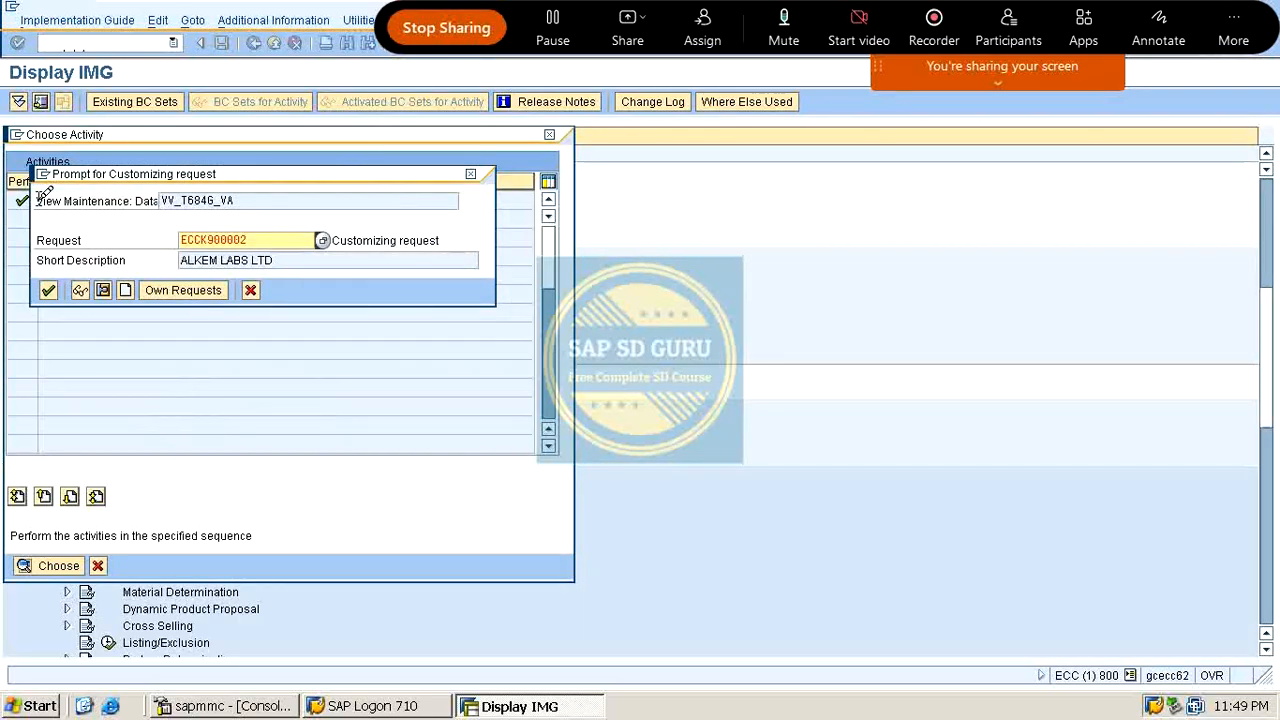
{"action": "key", "text": "Return"}
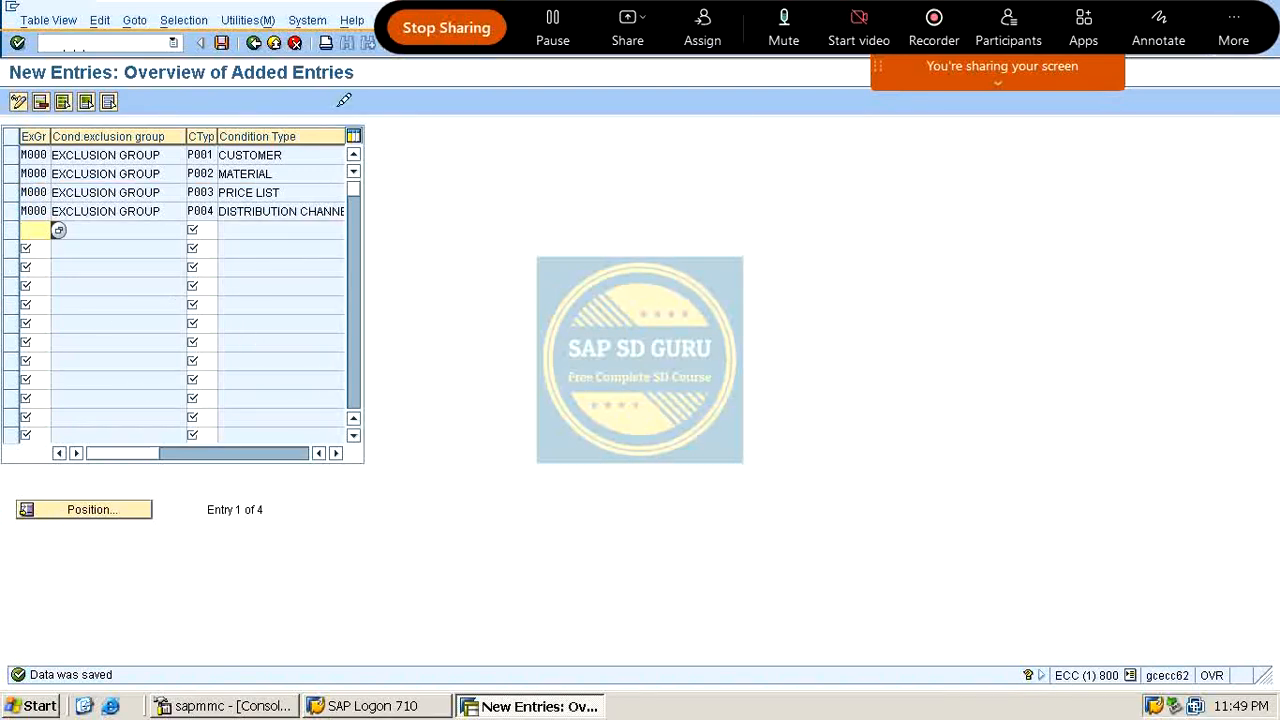
{"action": "left_click", "coordinate": [222, 42]}
Return to the activity selection and open Maintain condition exclusion for pricing procedures.
{"action": "left_click", "coordinate": [254, 42]}
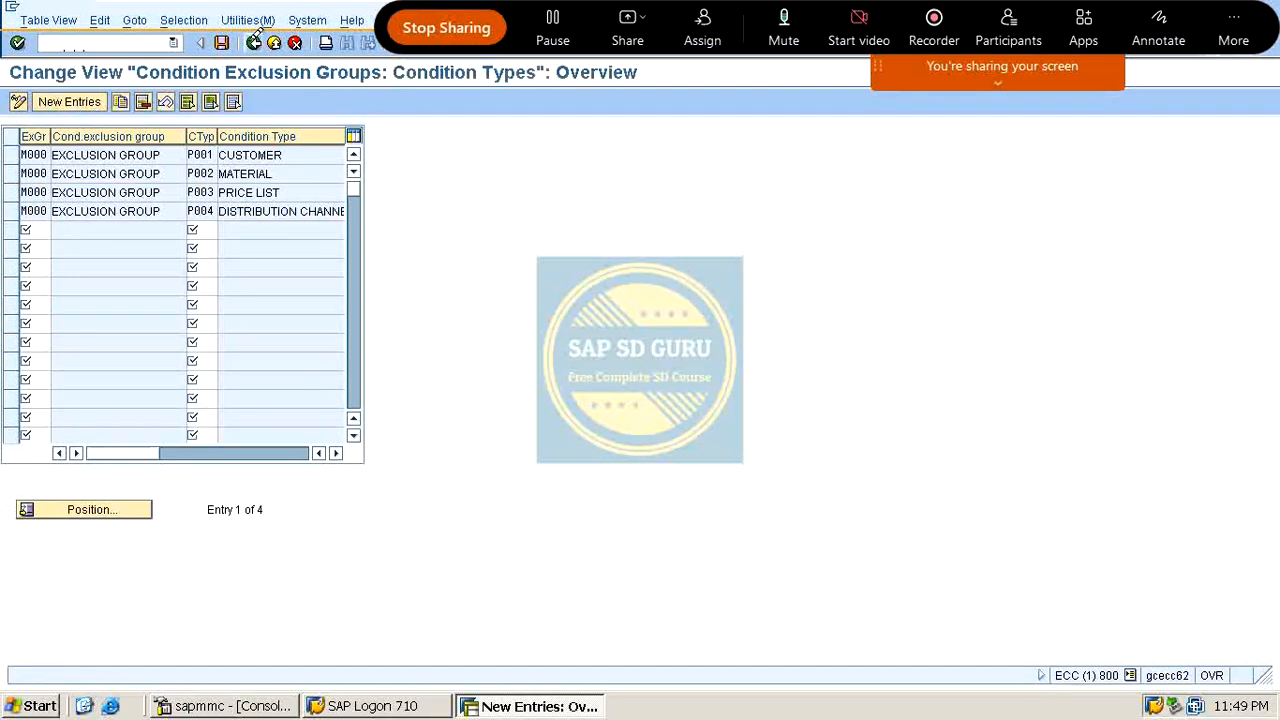
{"action": "left_click", "coordinate": [254, 42]}
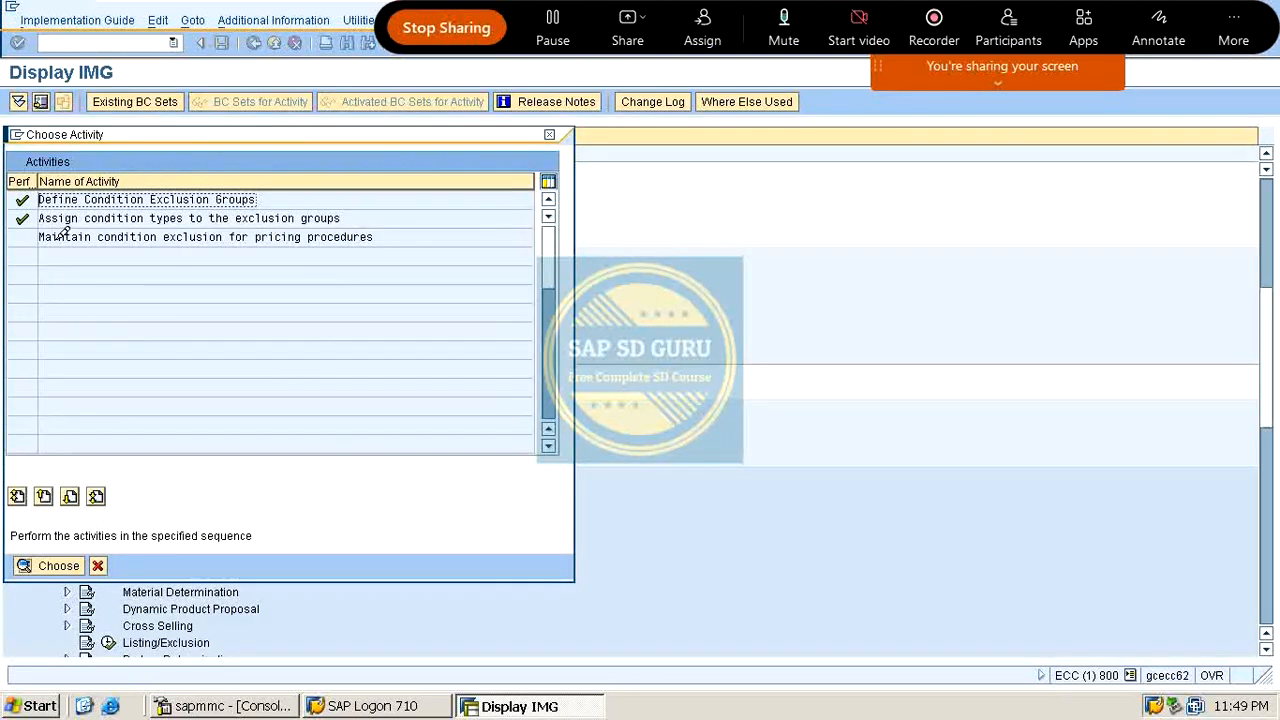
{"action": "double_click", "coordinate": [258, 236]}
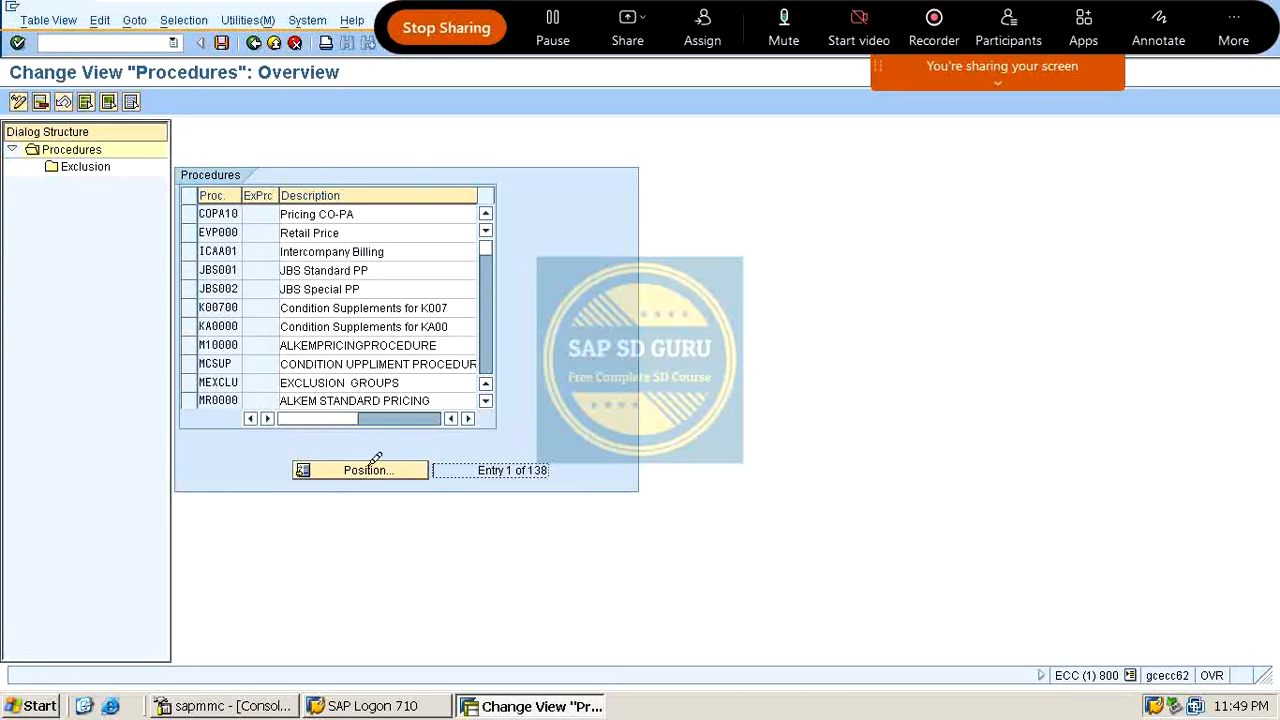
Locate pricing procedure MEXCLU in the procedures list, select it and open its Exclusion view.
{"action": "left_click", "coordinate": [368, 470]}
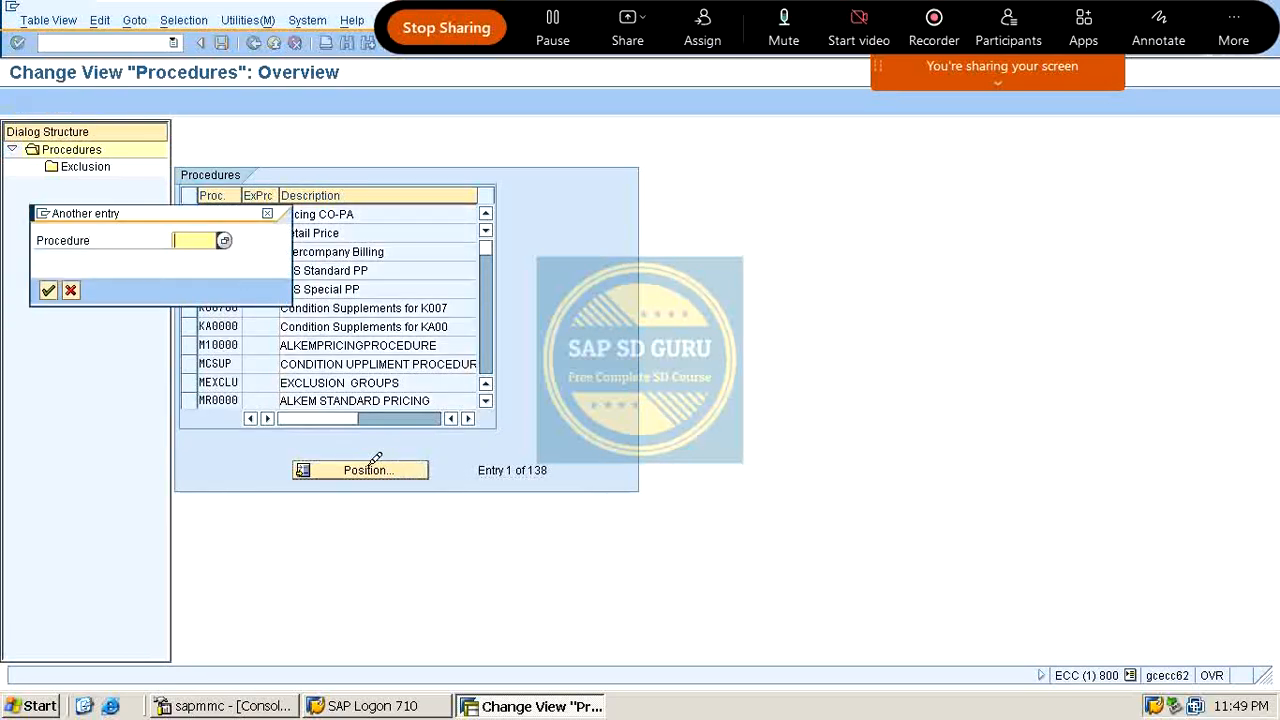
{"action": "type", "text": "Mexclu"}
{"action": "key", "text": "Return"}
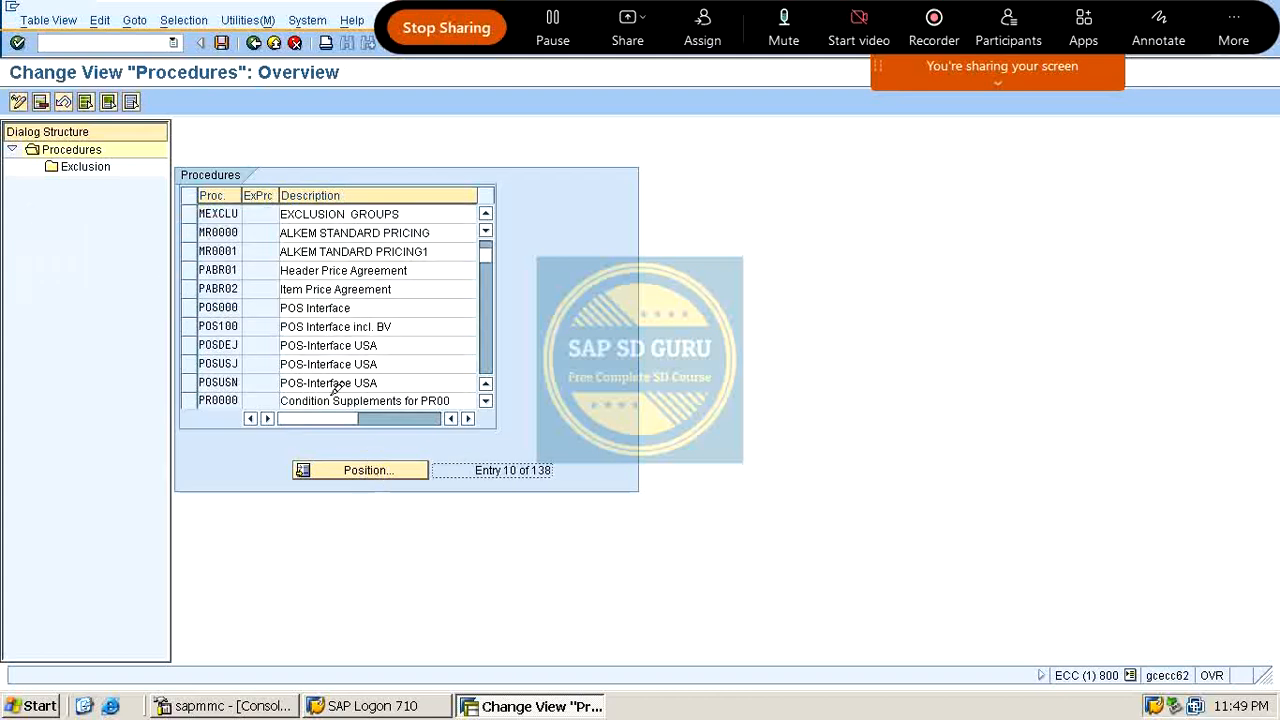
{"action": "left_click", "coordinate": [194, 210]}
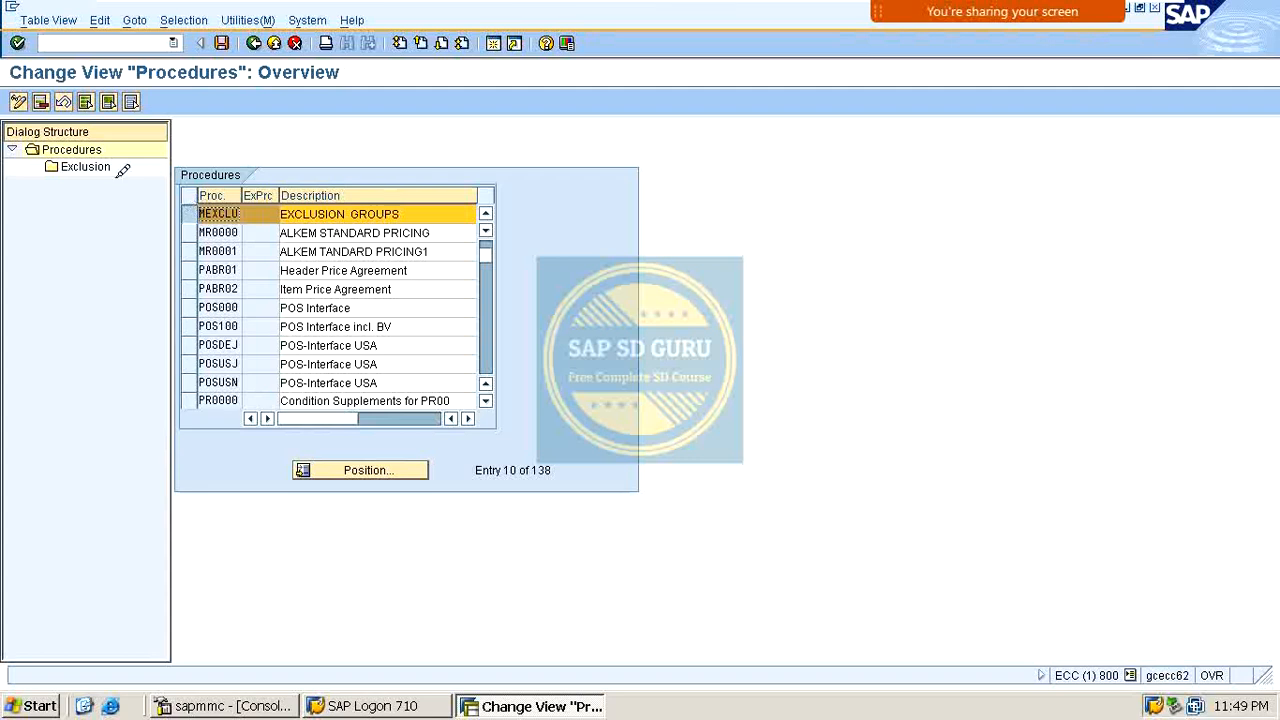
{"action": "double_click", "coordinate": [82, 167]}
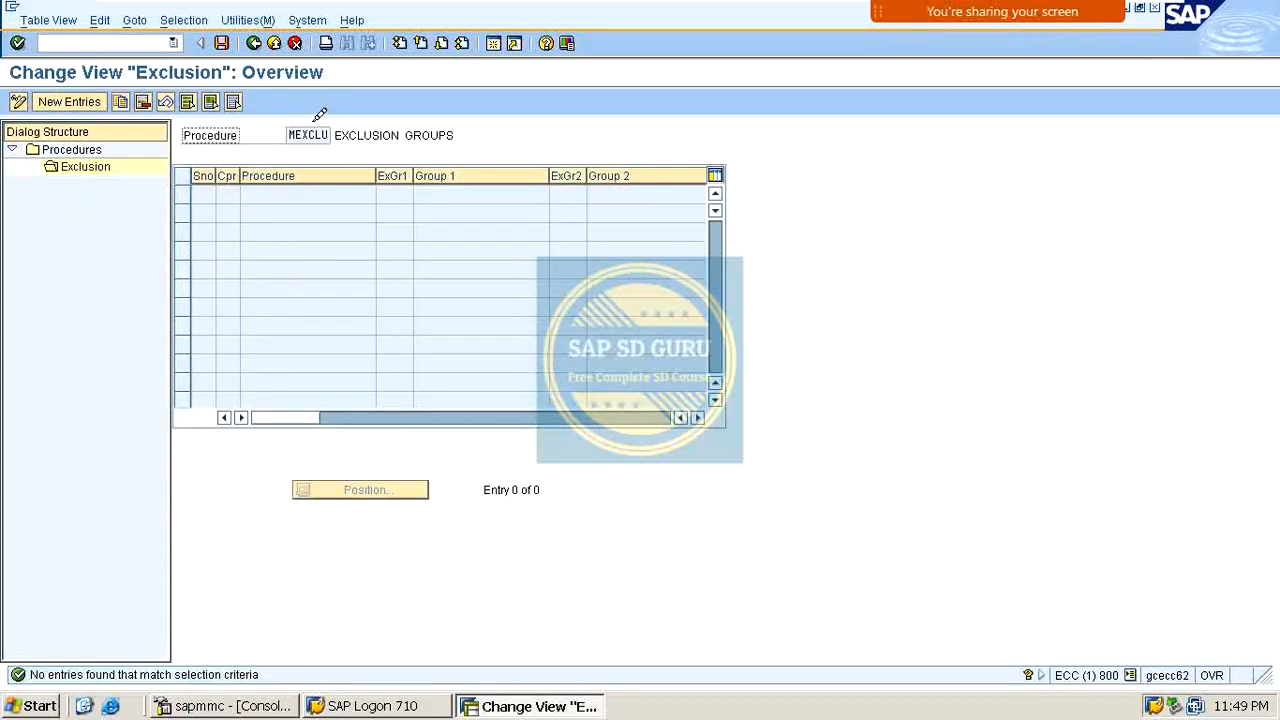
Add a new exclusion entry with sequence number 10 and exclusion procedure A, Best condition between condition types.
{"action": "left_click", "coordinate": [52, 97]}
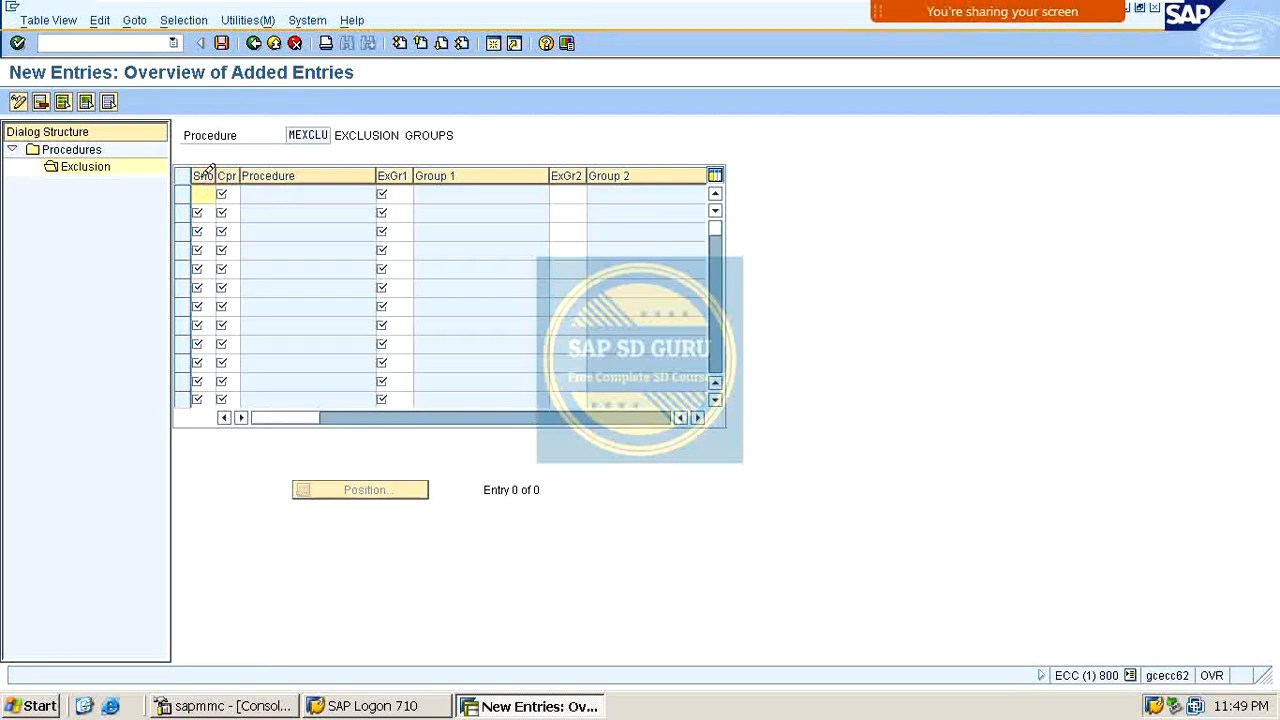
{"action": "type", "text": "0"}
{"action": "key", "text": "Tab"}
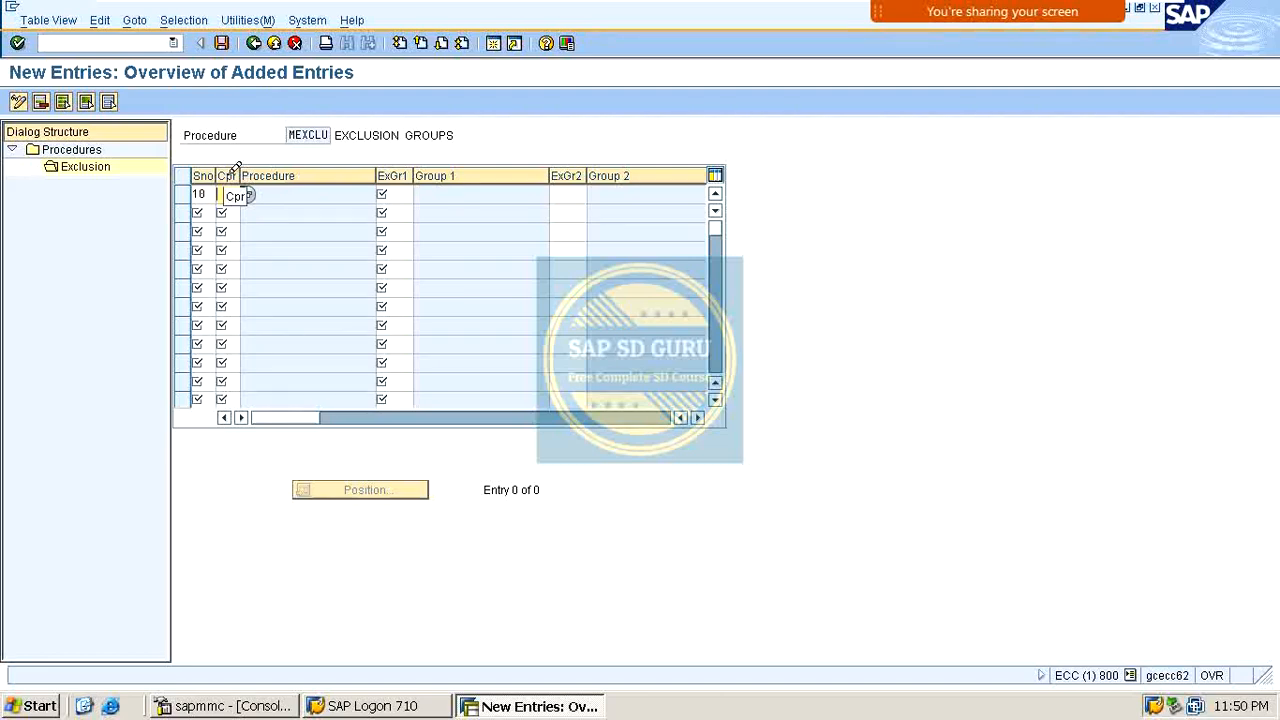
{"action": "left_click", "coordinate": [250, 194]}
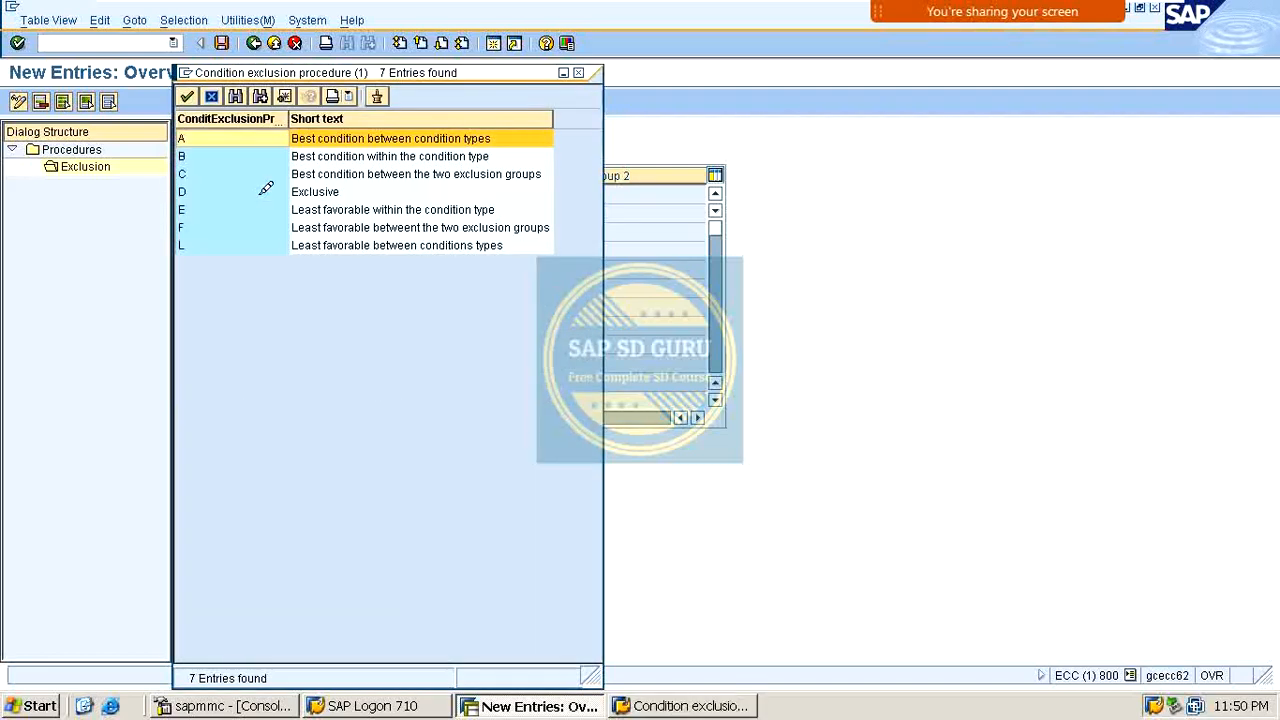
{"action": "left_click_drag", "start_coordinate": [421, 64], "coordinate": [1004, 55]}
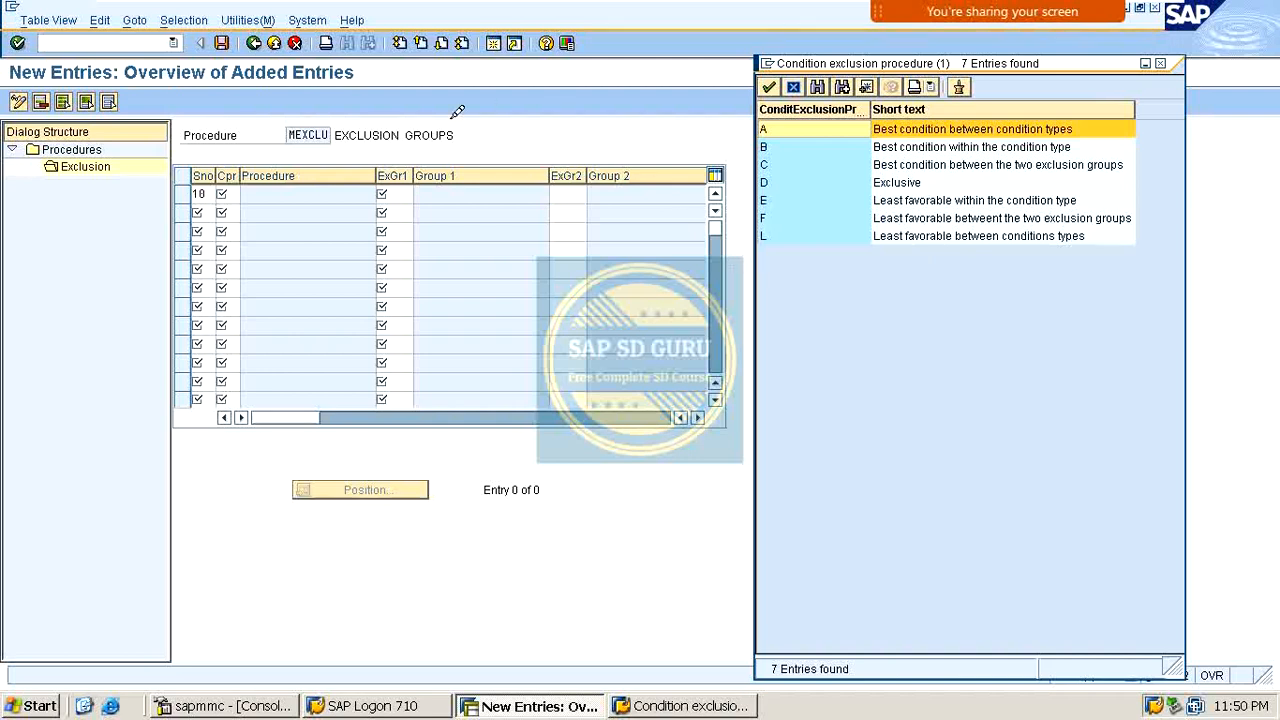
{"action": "double_click", "coordinate": [1003, 128]}
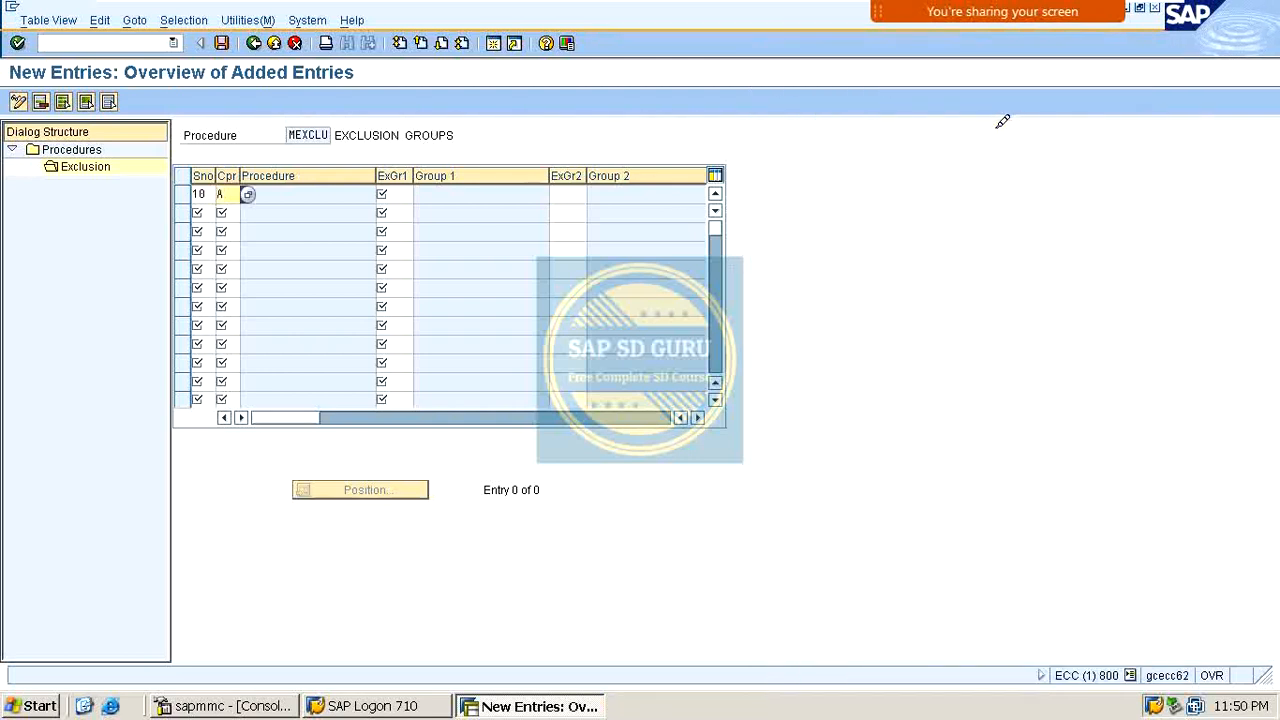
Set the first exclusion group of entry 10 to M000 and save under the proposed customizing request.
{"action": "left_click", "coordinate": [410, 193]}
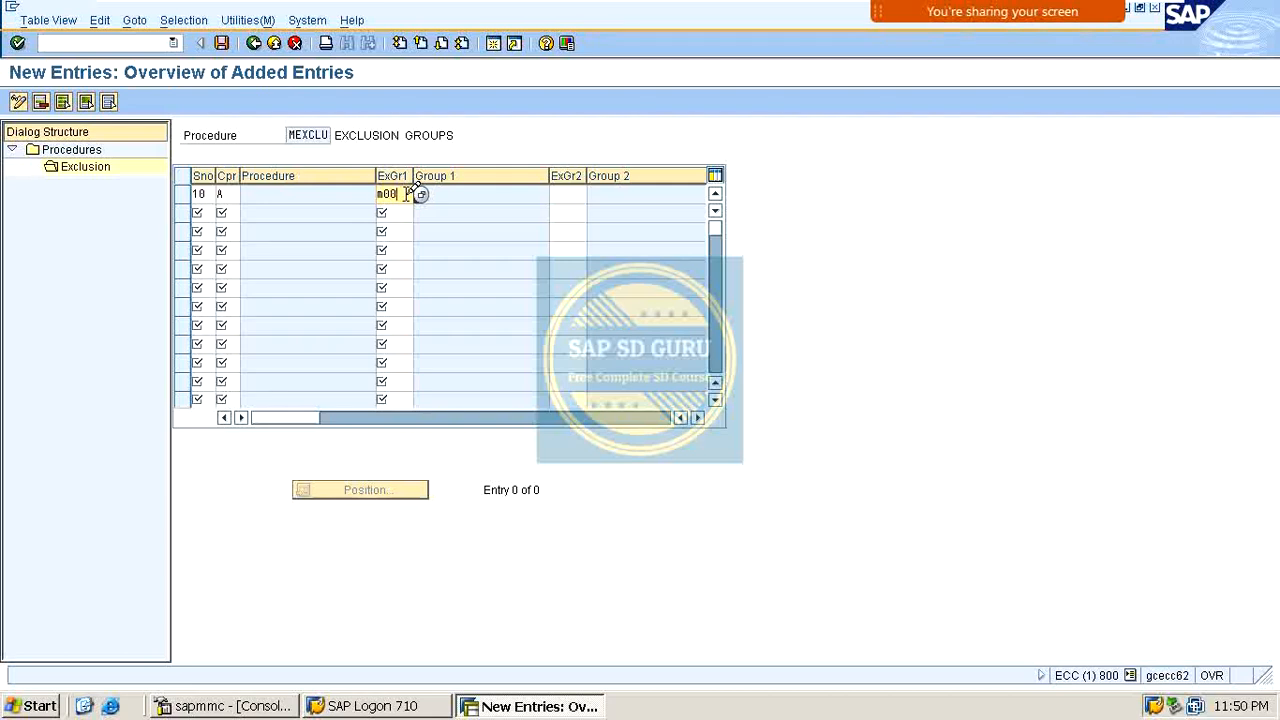
{"action": "key", "text": "Return"}
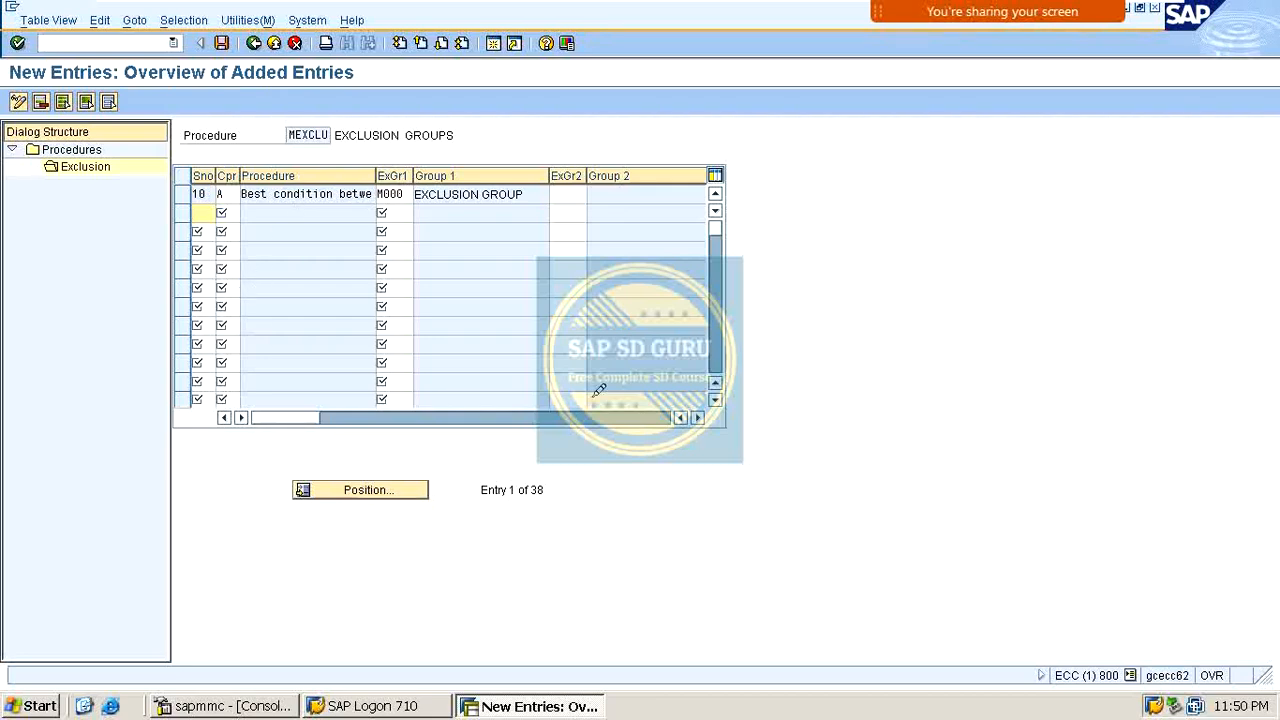
{"action": "left_click", "coordinate": [221, 42]}
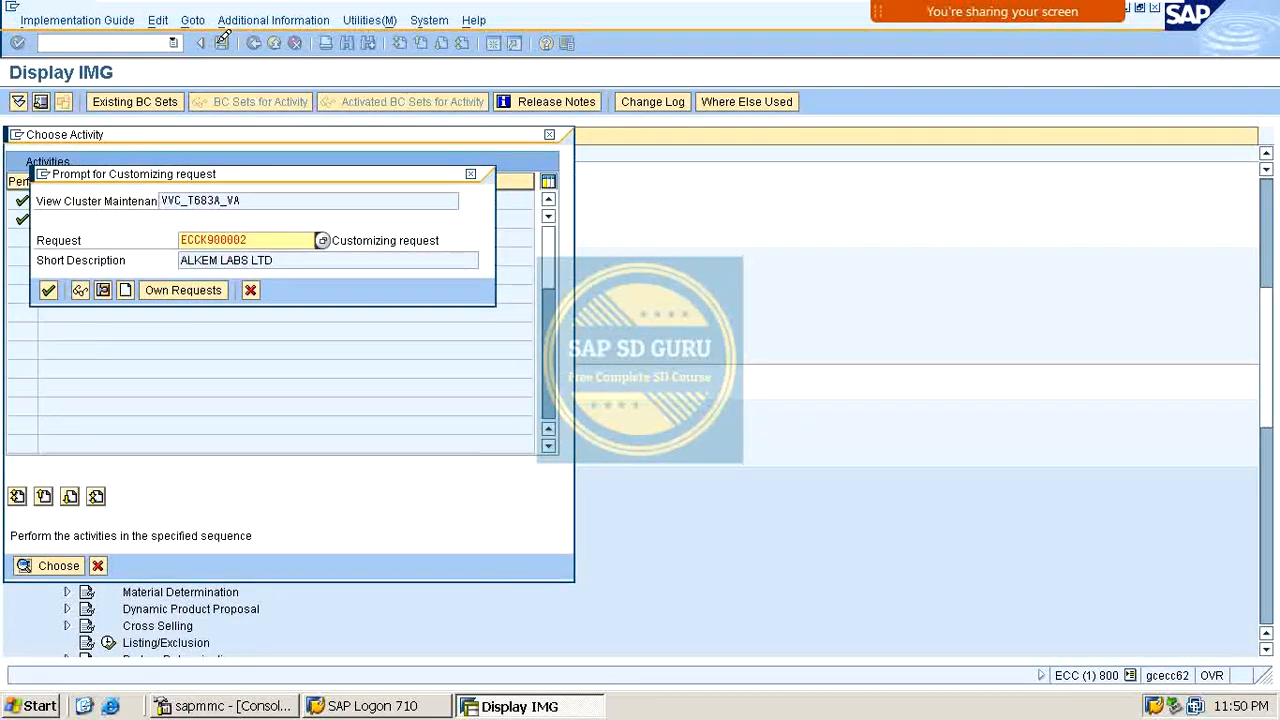
{"action": "key", "text": "Return"}
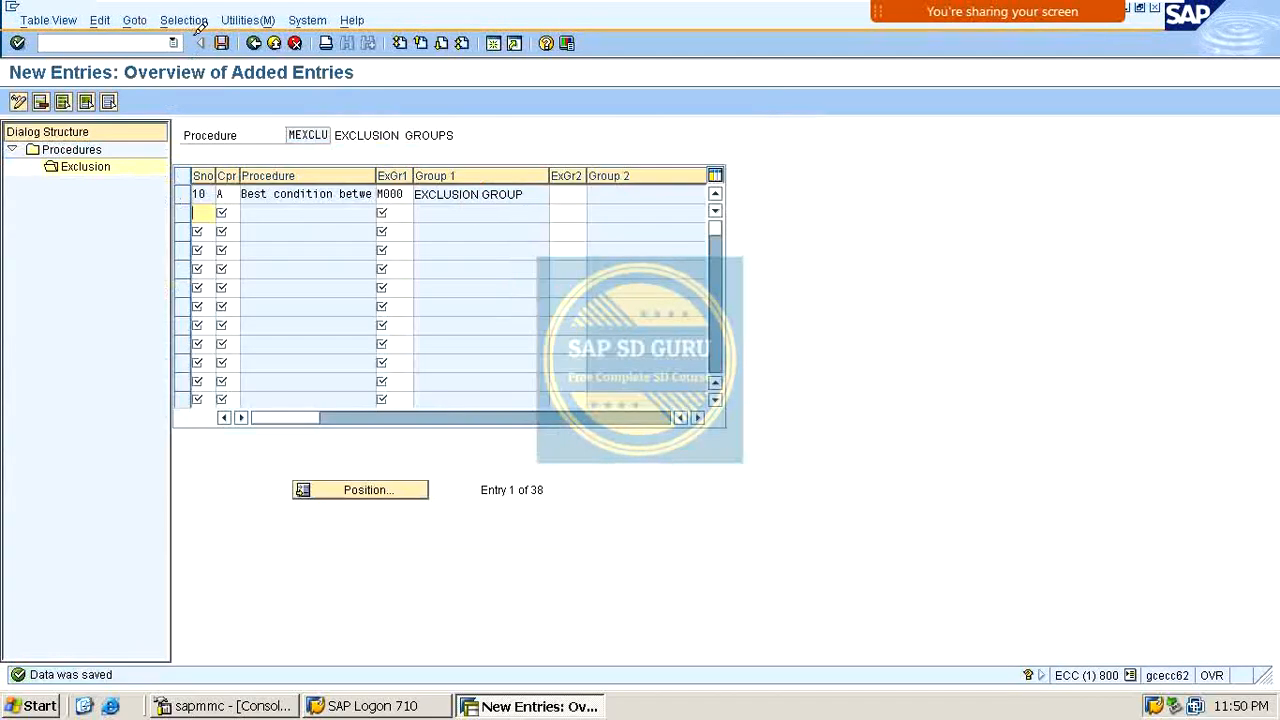
{"action": "left_click", "coordinate": [221, 43]}
Leave the customizing view and start a standard order (OR) for sales area M100/M1/M1 through transaction VA01.
{"action": "left_click", "coordinate": [254, 43]}
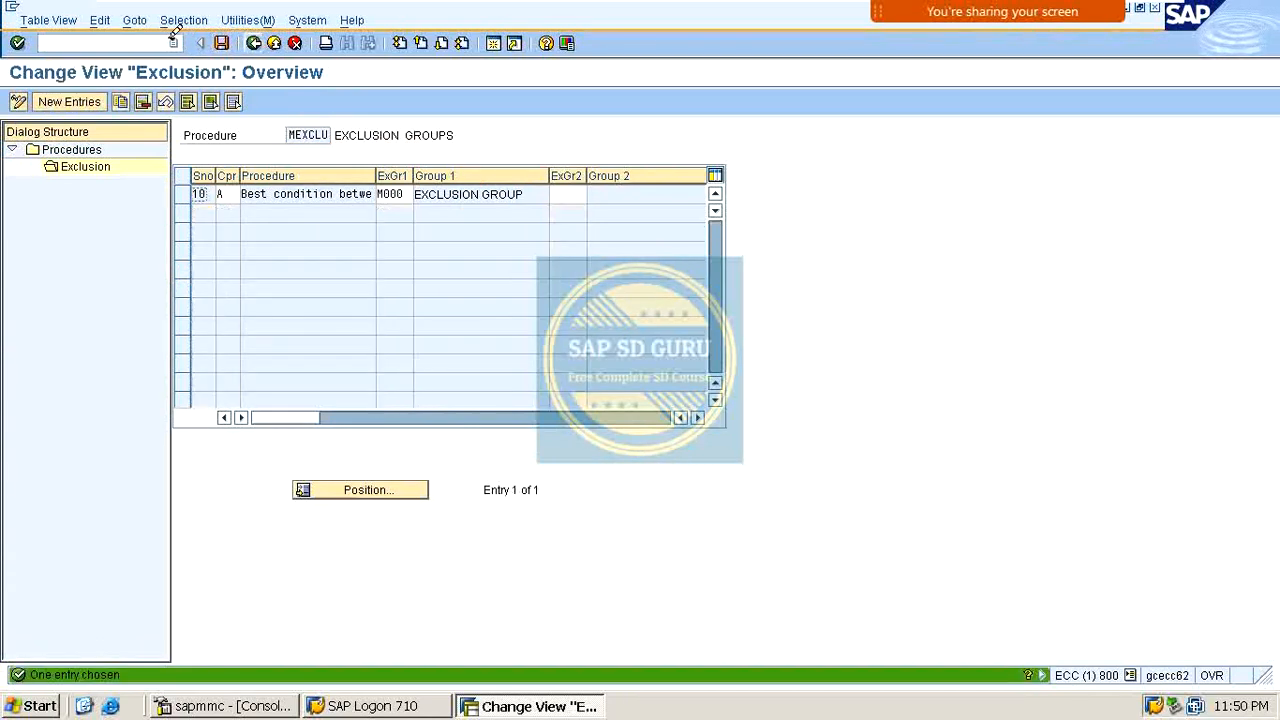
{"action": "type", "text": "/"}
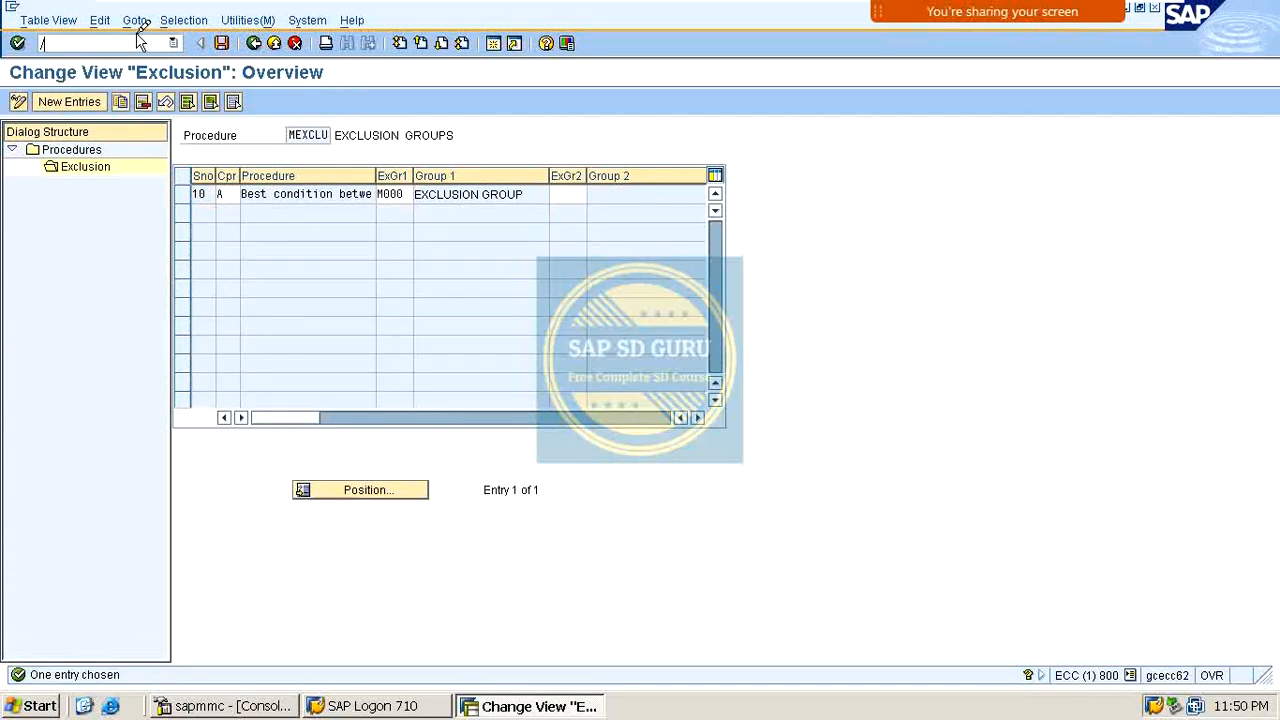
{"action": "type", "text": "NVA01"}
{"action": "key", "text": "Return"}
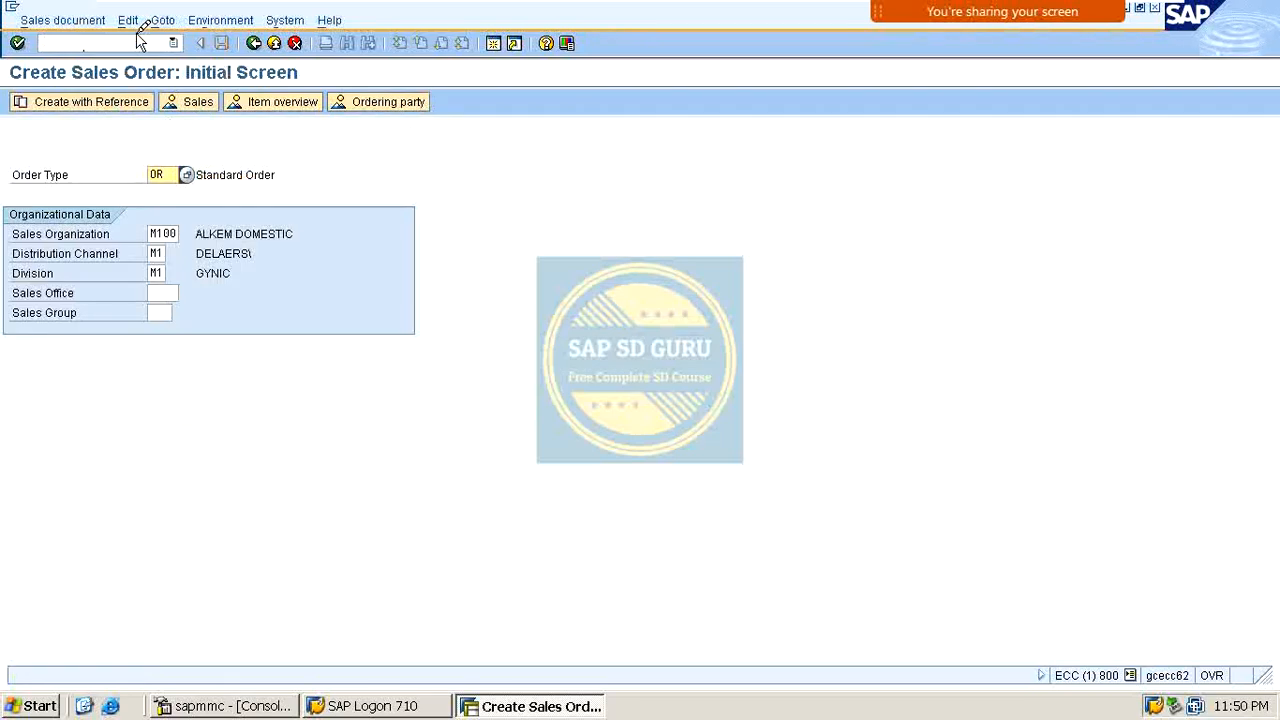
{"action": "key", "text": "Return"}
Enter the previously used customer's number as the sold-to party of the standard order.
{"action": "key", "text": "BackSpace"}
{"action": "key", "text": "Down"}
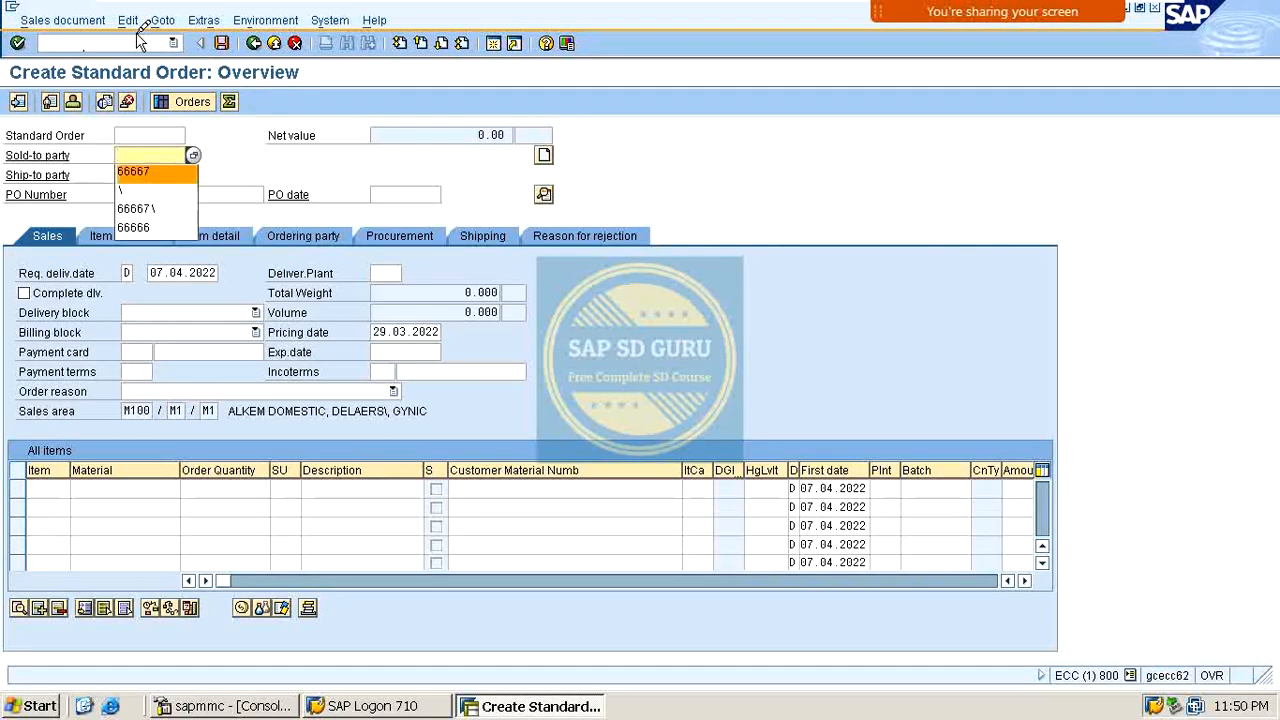
{"action": "key", "text": "Return"}
{"action": "key", "text": "Return"}
Add material VAXINE-150 with an order quantity of 1 and open the item's details.
{"action": "key", "text": "BackSpace"}
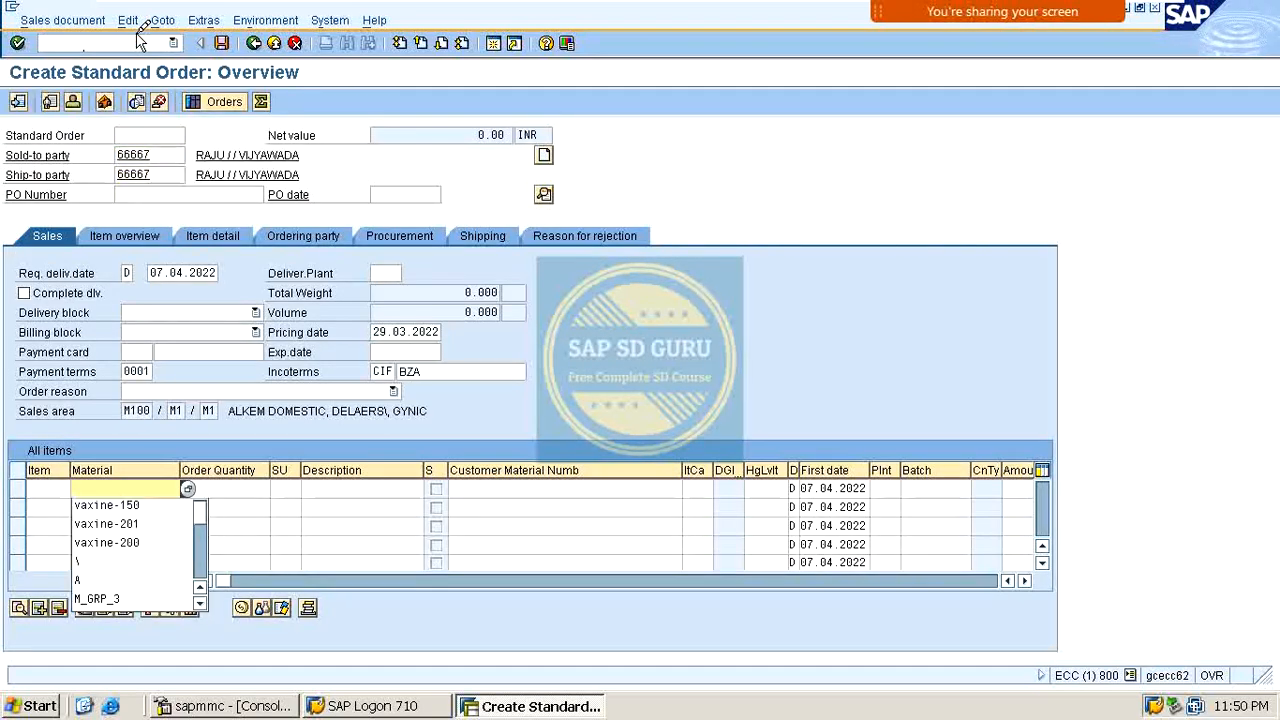
{"action": "key", "text": "Down"}
{"action": "key", "text": "Return"}
{"action": "key", "text": "Tab"}
{"action": "type", "text": "1"}
{"action": "key", "text": "Return"}
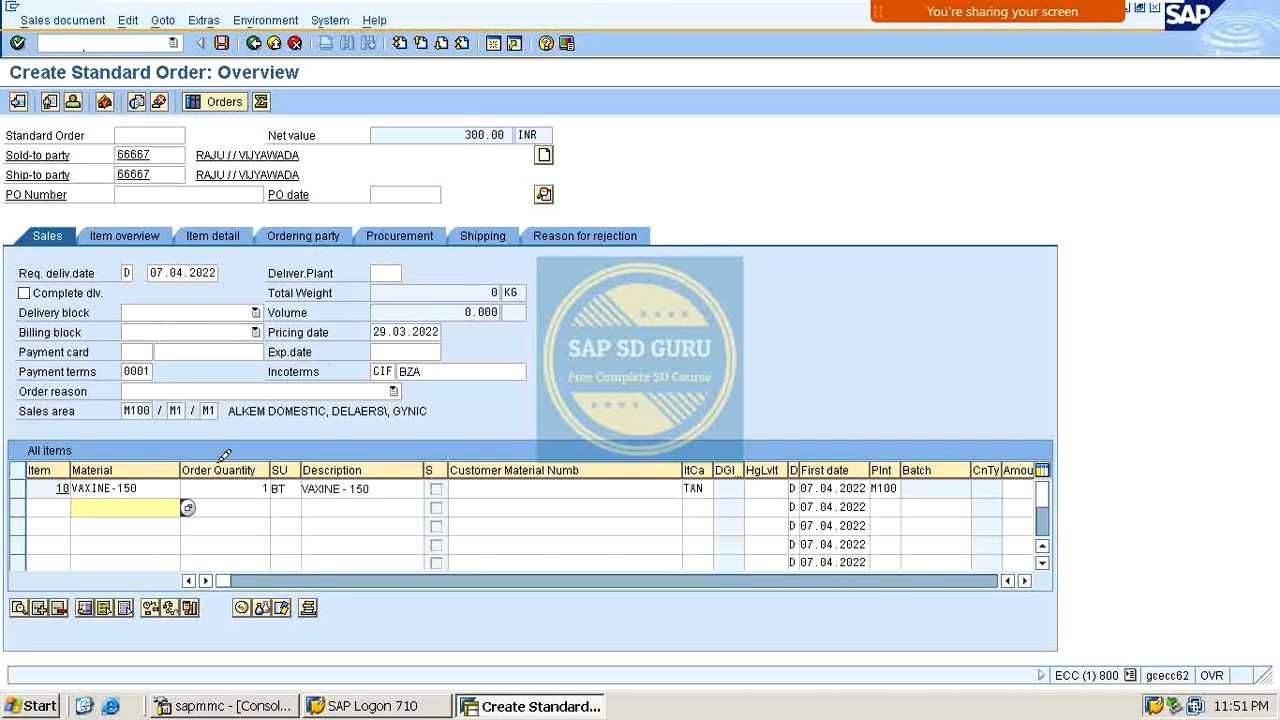
{"action": "double_click", "coordinate": [163, 486]}
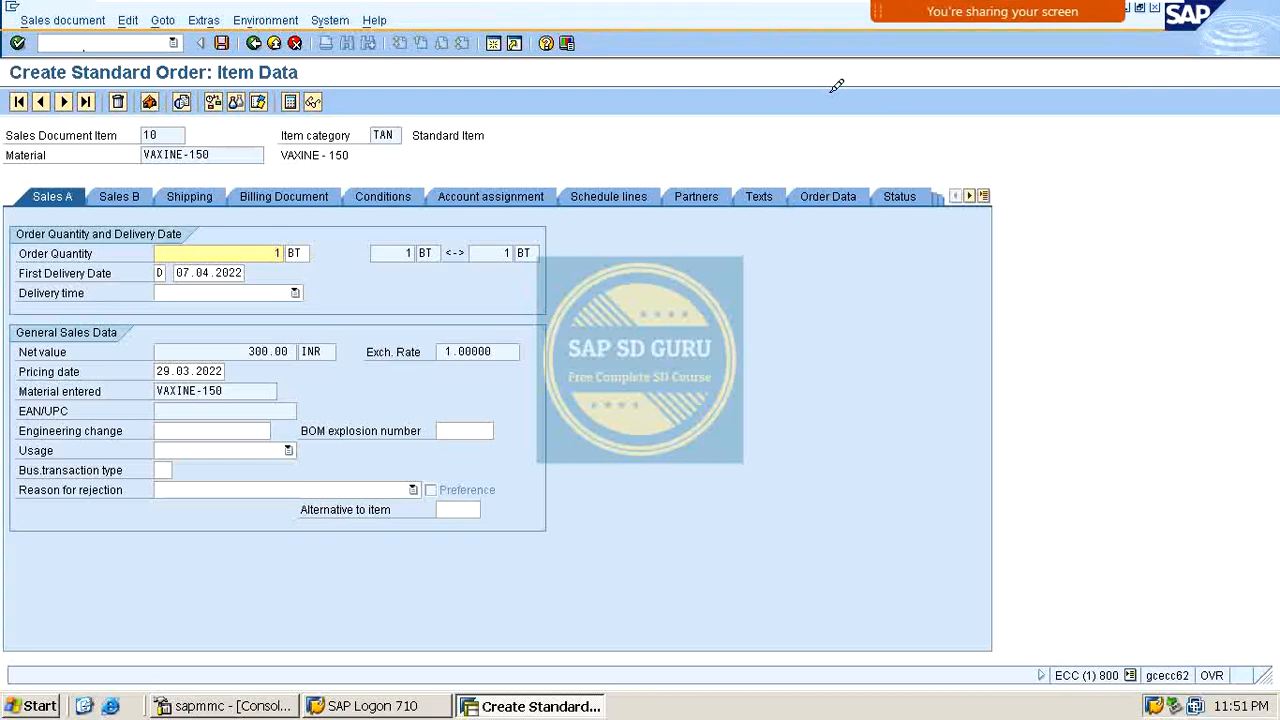
Examine the item's pricing conditions, comparing discounts P001 to P004 with the MR00 base price and the item's net value.
{"action": "left_click", "coordinate": [382, 192]}
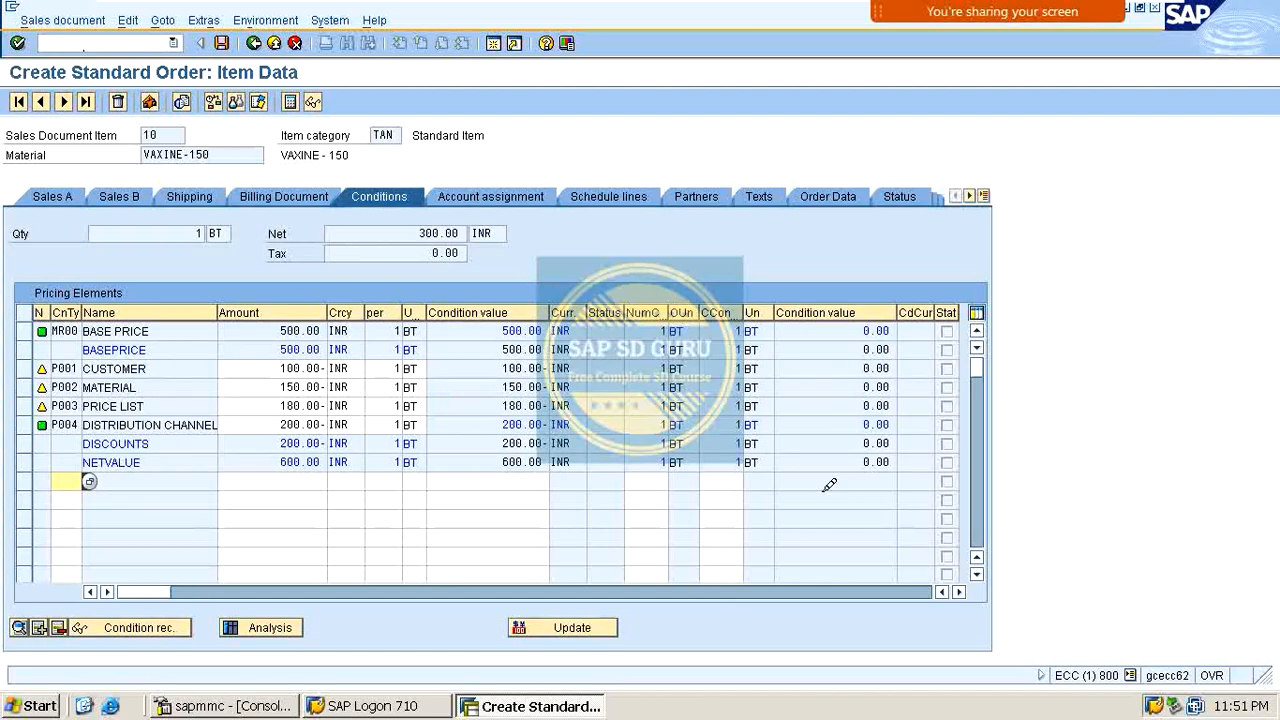
{"action": "left_click", "coordinate": [72, 372]}
{"action": "left_click", "coordinate": [72, 408]}
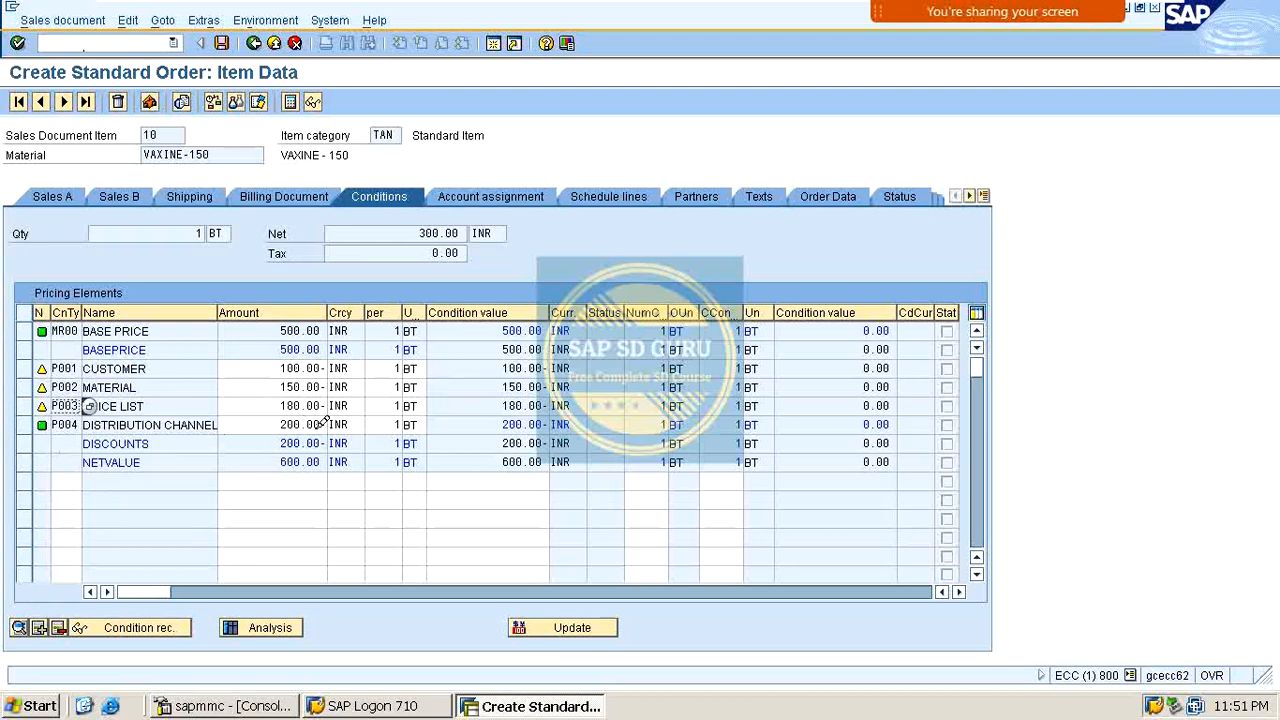
{"action": "double_click", "coordinate": [285, 426]}
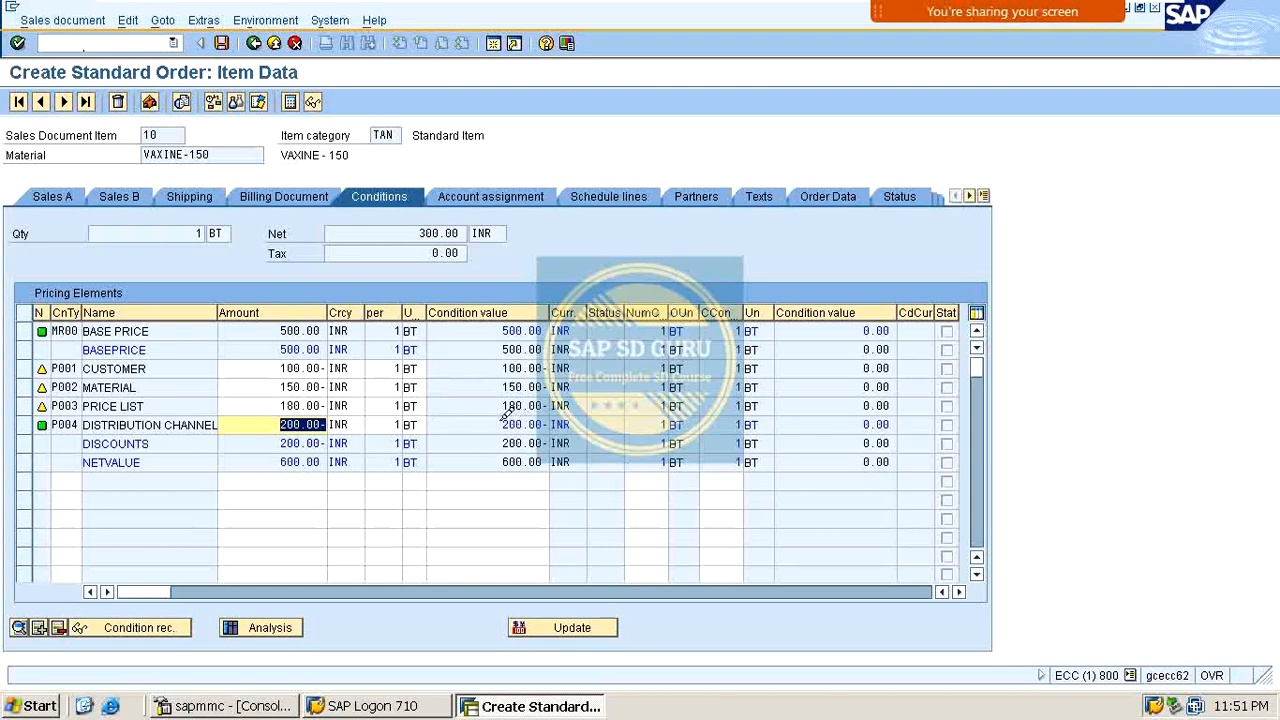
{"action": "left_click_drag", "start_coordinate": [503, 424], "coordinate": [548, 424]}
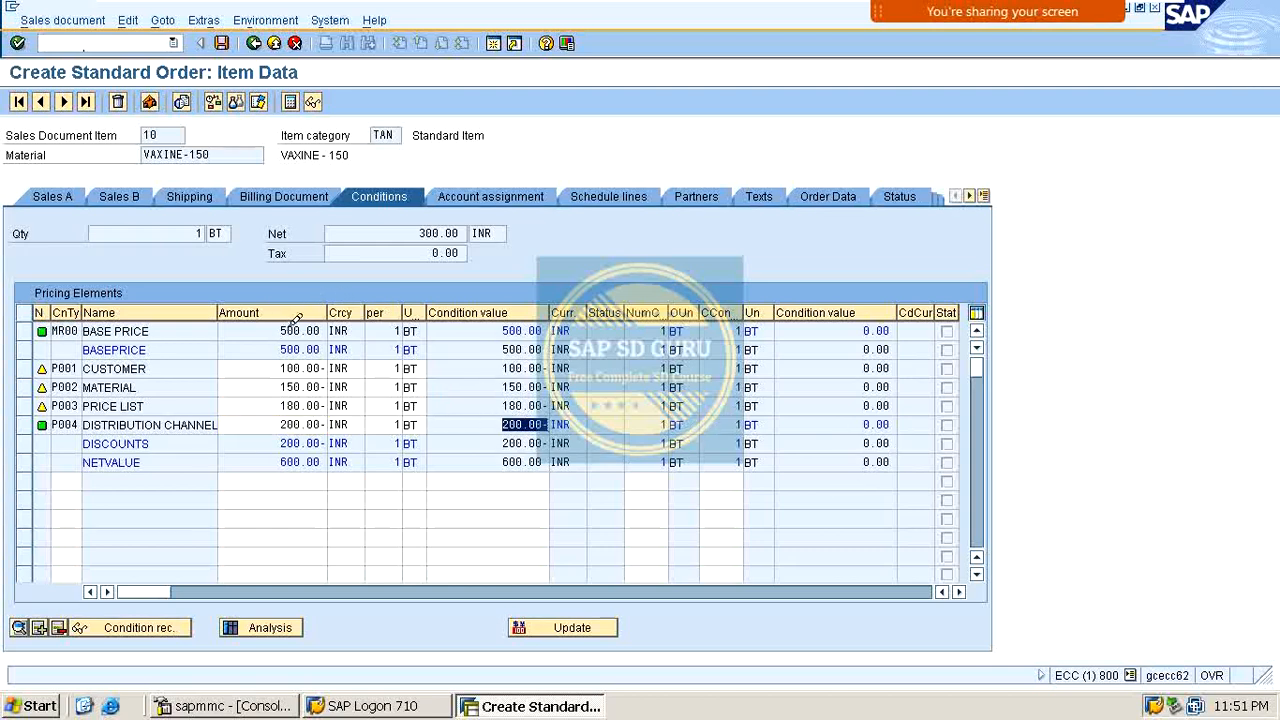
{"action": "left_click_drag", "start_coordinate": [281, 331], "coordinate": [494, 331]}
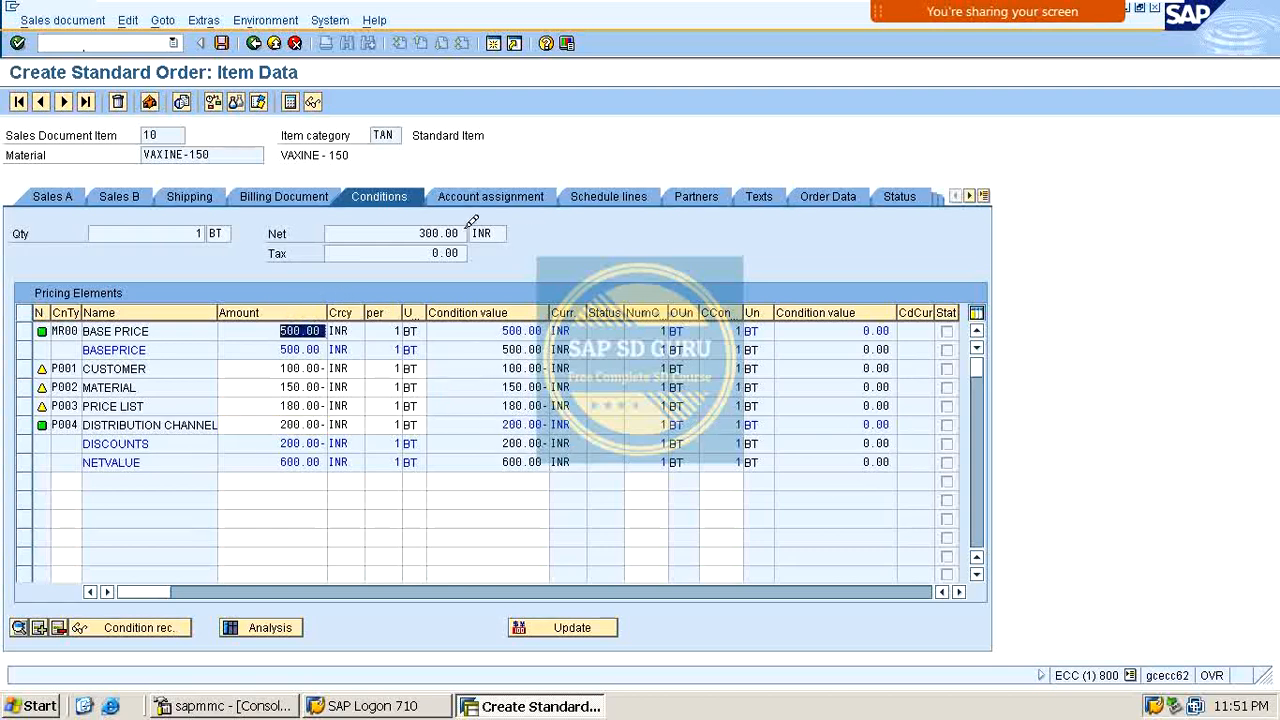
{"action": "left_click_drag", "start_coordinate": [413, 232], "coordinate": [472, 233]}
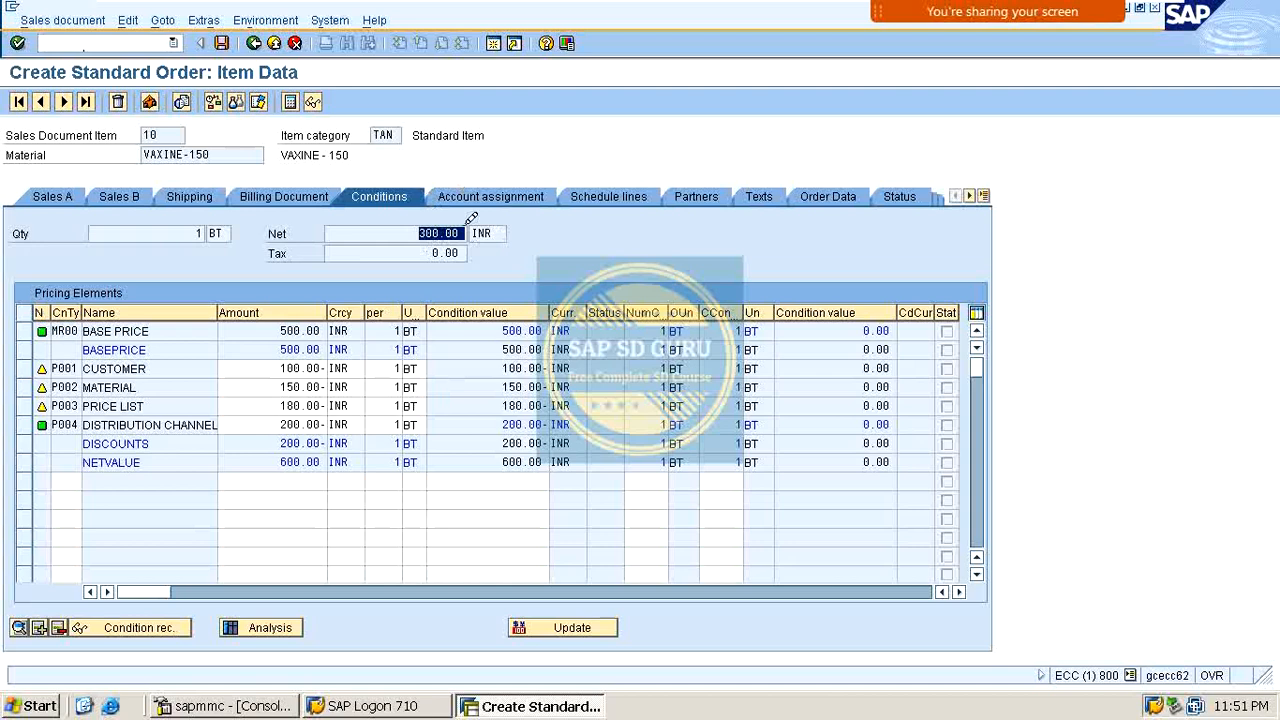
Leave the standard order without saving and open the SAP Reference IMG through transaction SPRO.
{"action": "left_click", "coordinate": [254, 43]}
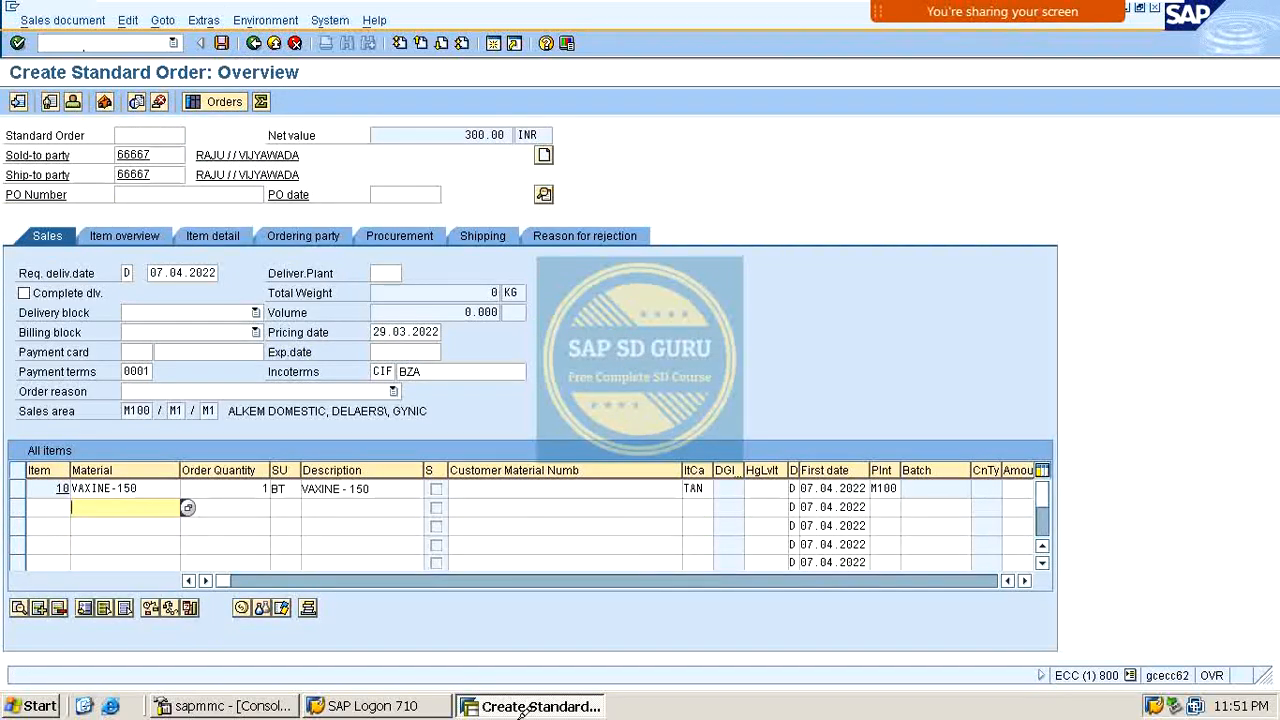
{"action": "left_click", "coordinate": [135, 42]}
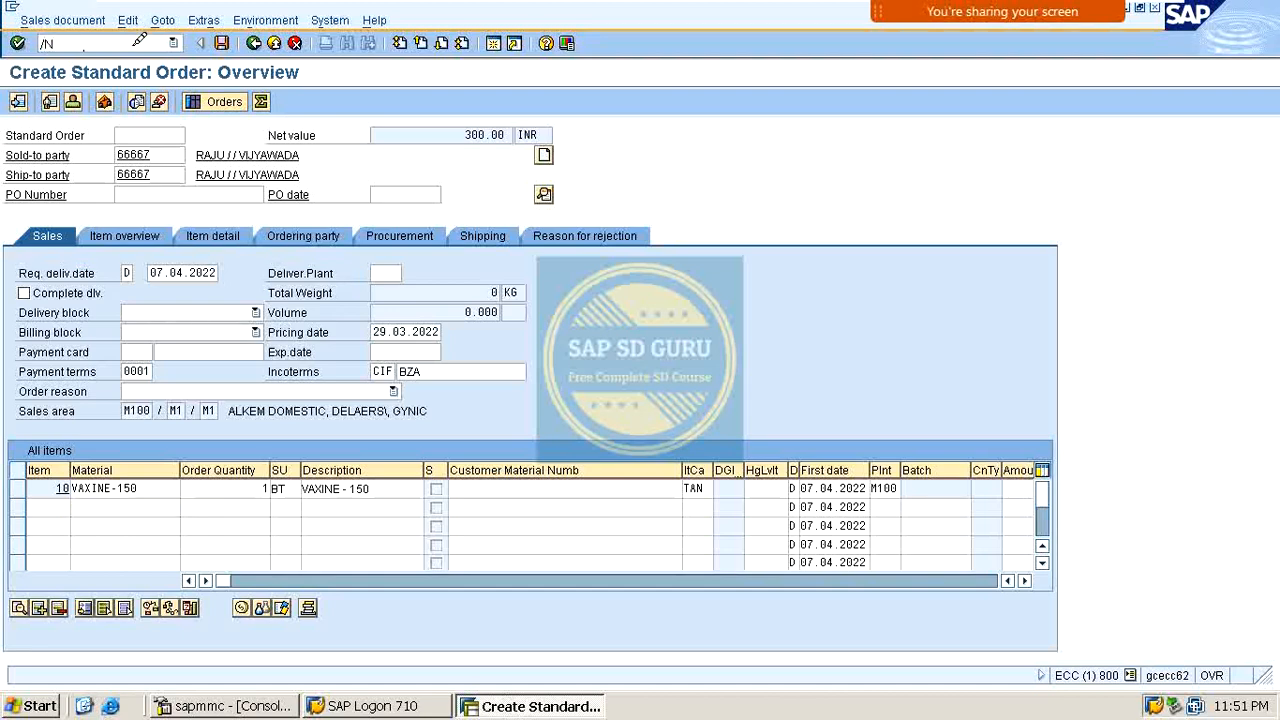
{"action": "type", "text": "/N"}
{"action": "key", "text": "Return"}
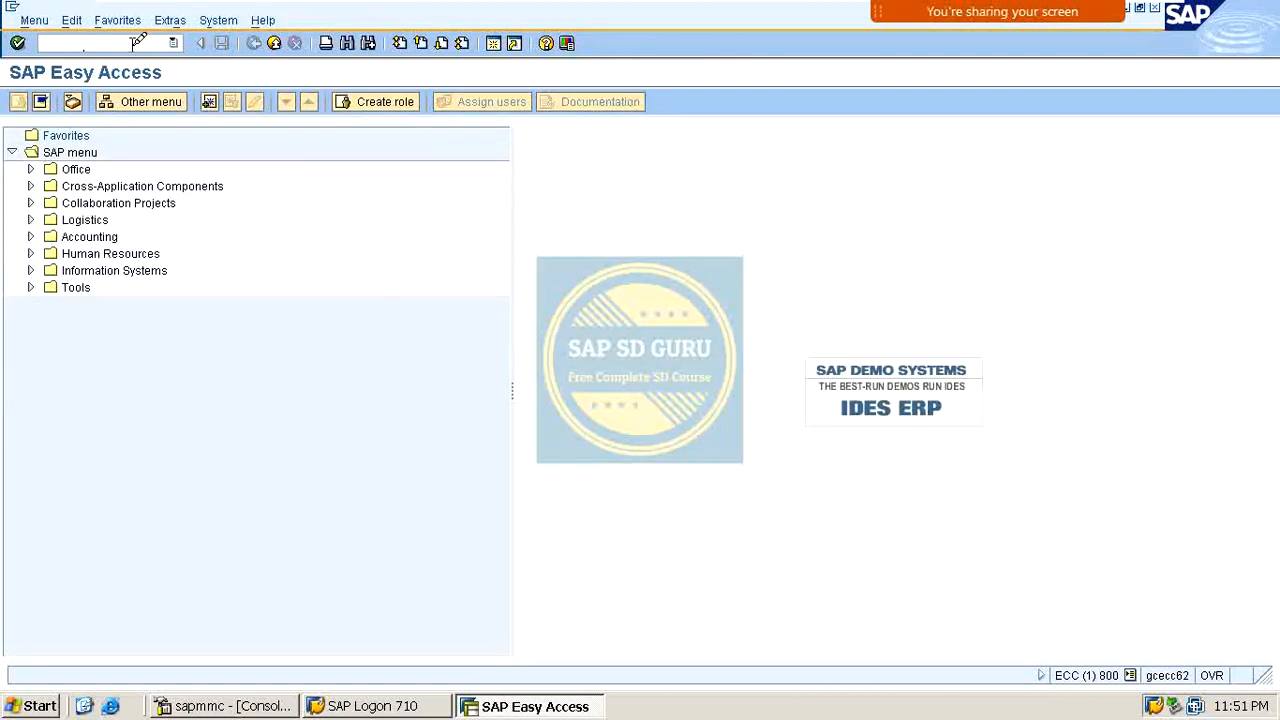
{"action": "type", "text": "SPRO"}
{"action": "key", "text": "Return"}
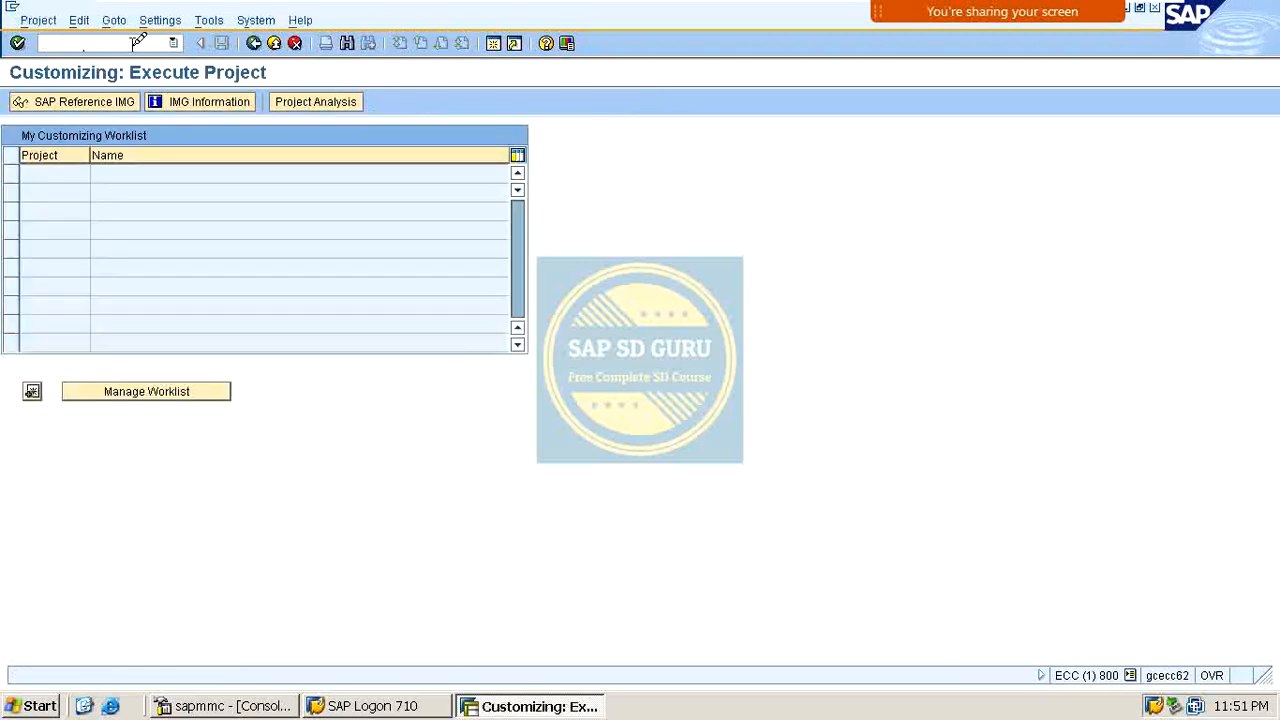
{"action": "left_click", "coordinate": [128, 101]}
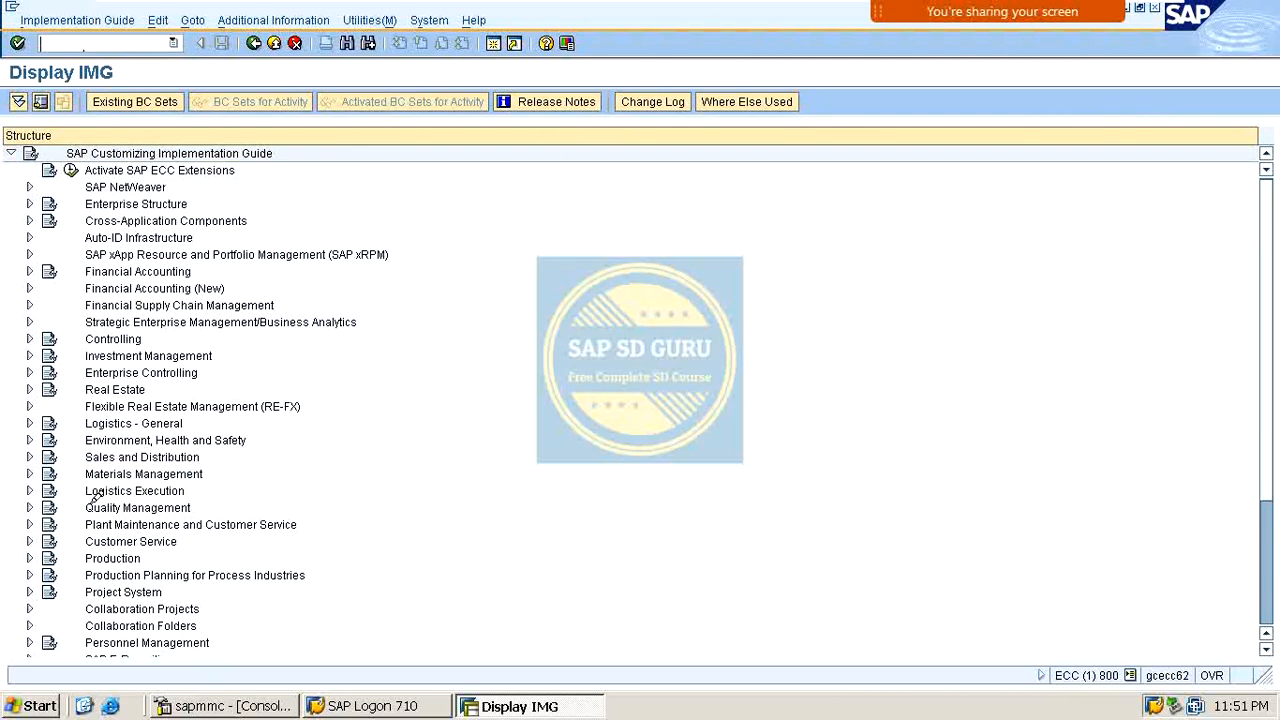
Open the procedure maintenance of Condition Exclusion For Groups Of Conditions under Sales and Distribution, Basic Functions, Pricing.
{"action": "left_click", "coordinate": [29, 457]}
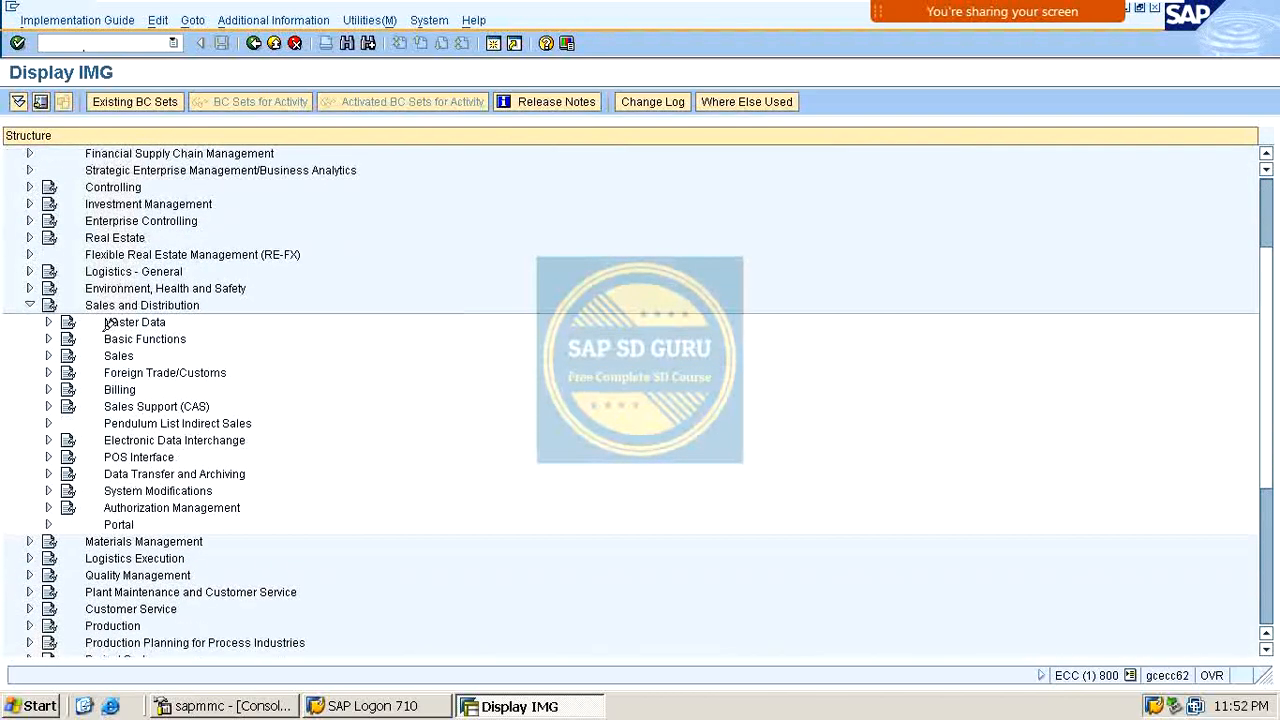
{"action": "double_click", "coordinate": [110, 339]}
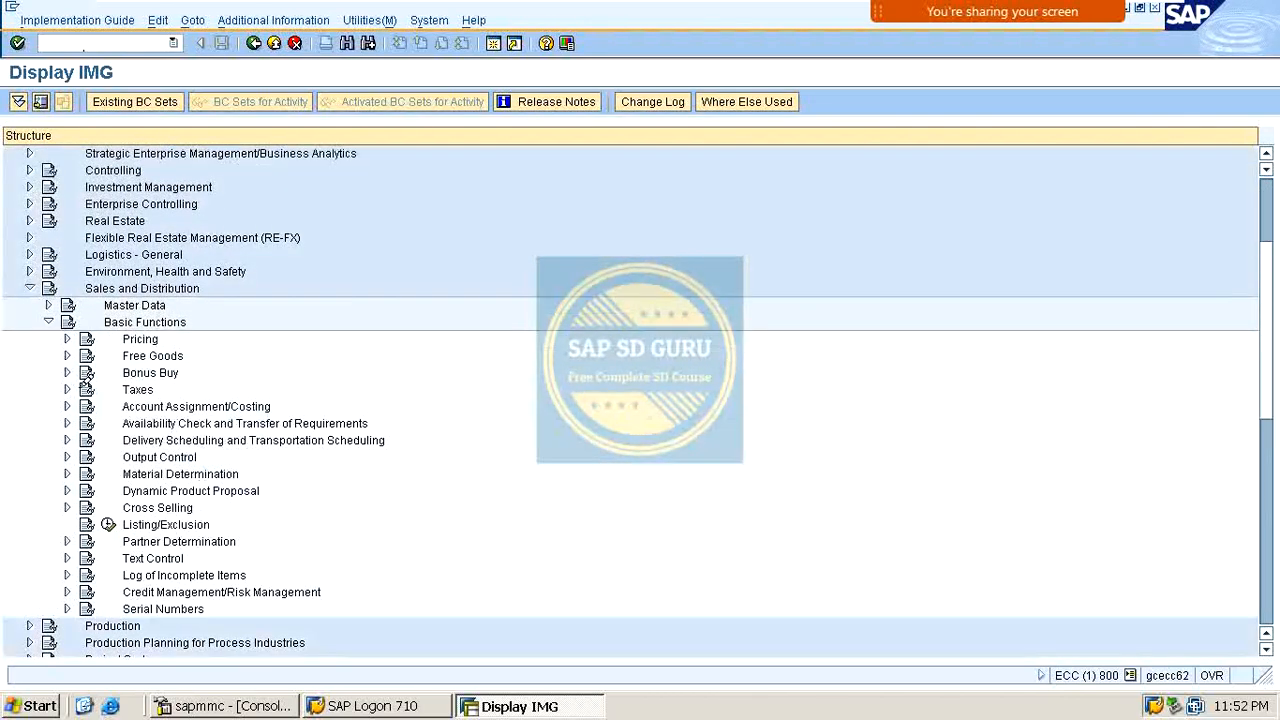
{"action": "scroll", "coordinate": [90, 385], "scroll_direction": "down", "scroll_amount": 4}
{"action": "scroll", "coordinate": [110, 385], "scroll_direction": "up", "scroll_amount": 3}
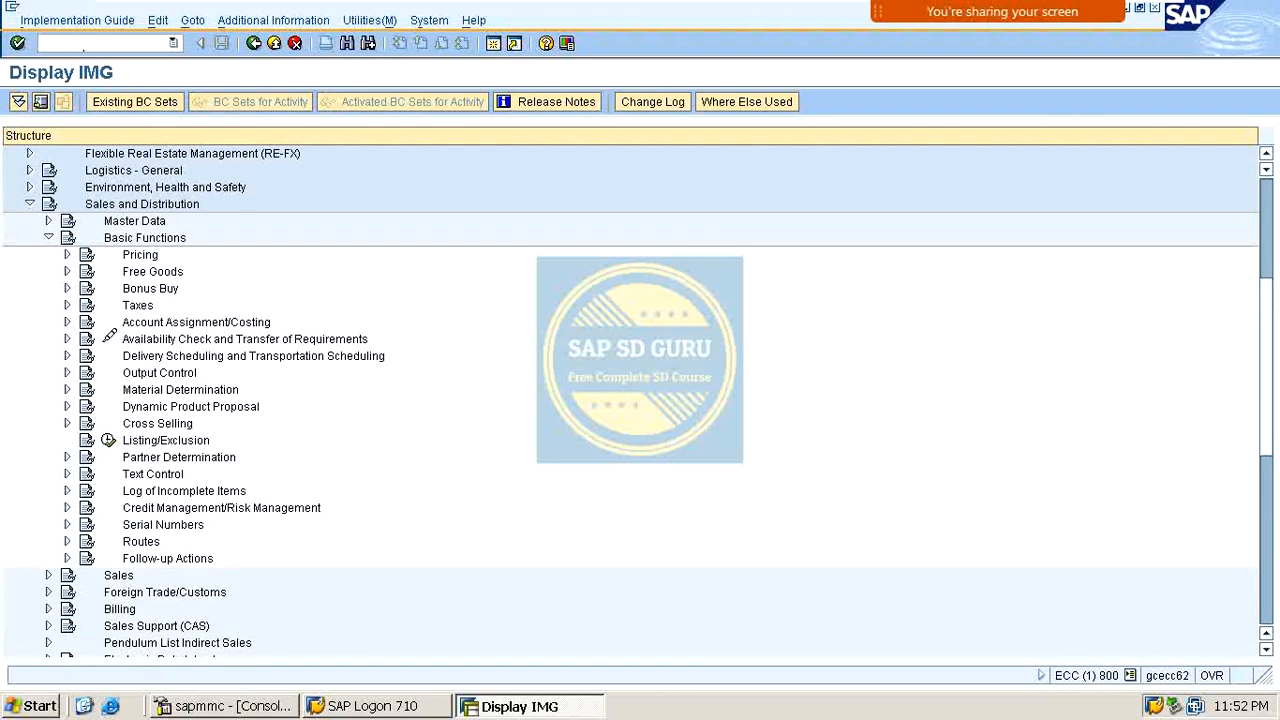
{"action": "left_click", "coordinate": [67, 254]}
{"action": "scroll", "coordinate": [183, 397], "scroll_direction": "down", "scroll_amount": 2}
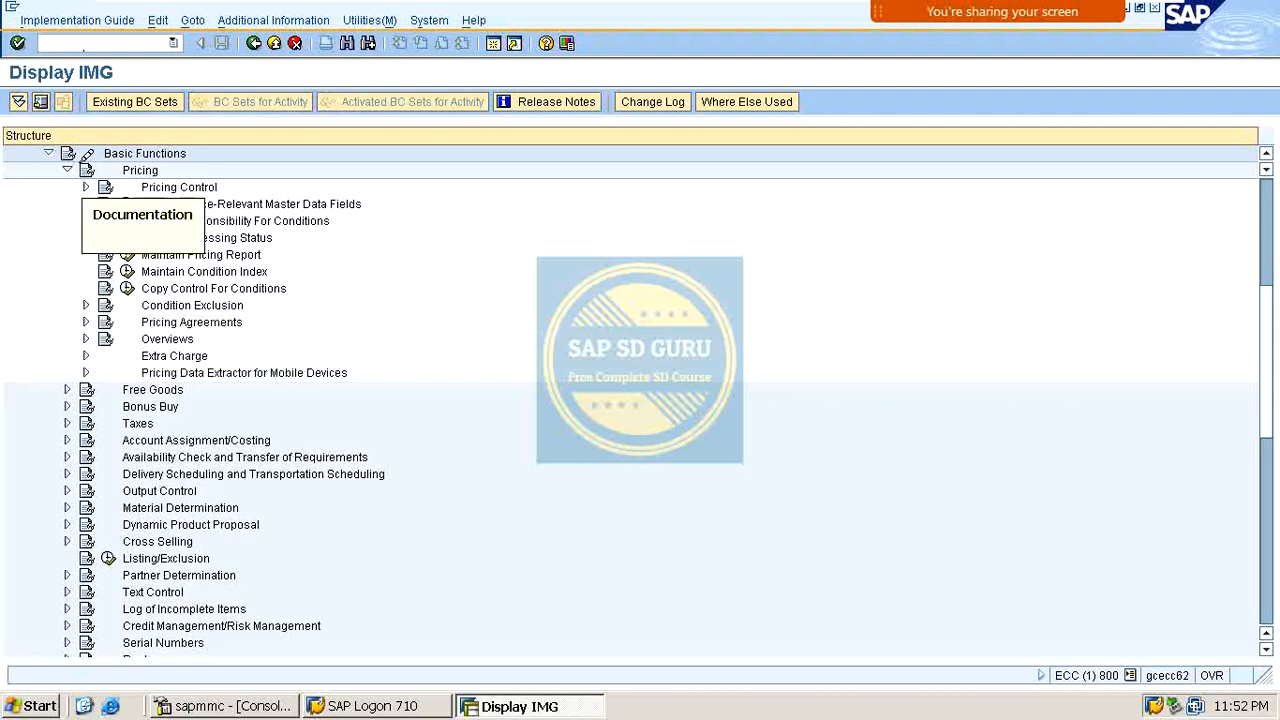
{"action": "left_click", "coordinate": [85, 187]}
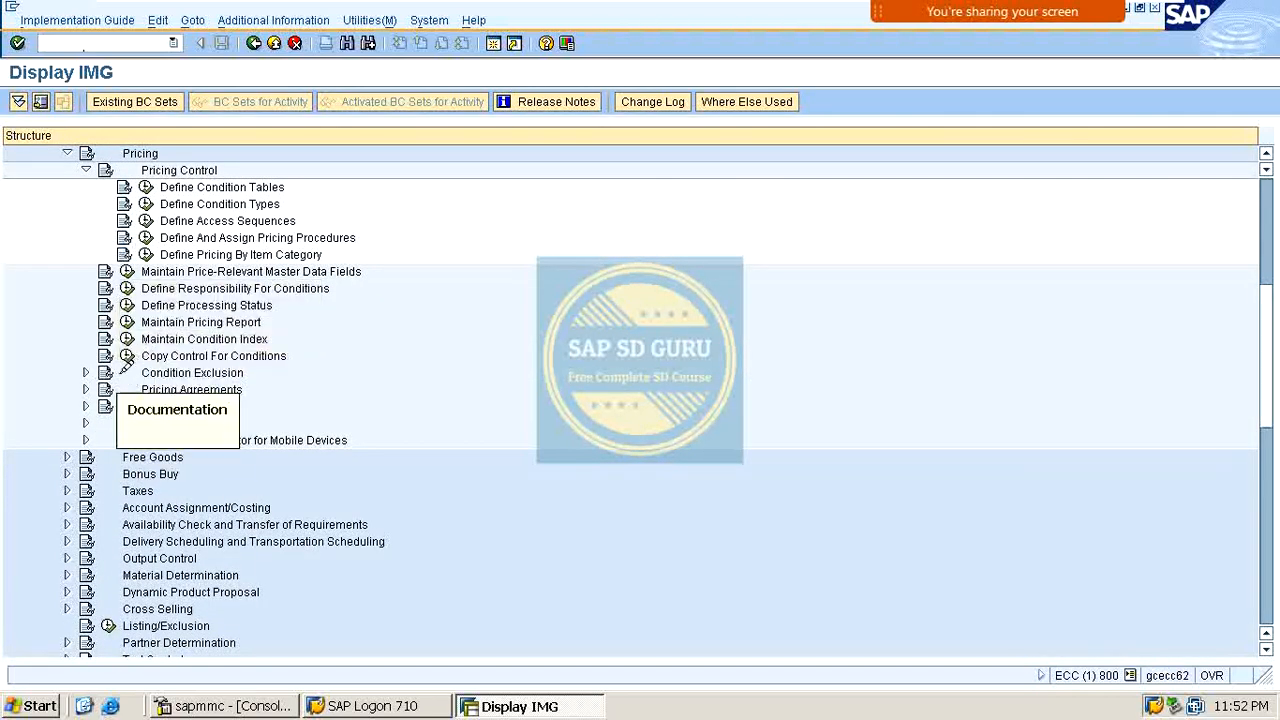
{"action": "left_click", "coordinate": [85, 372]}
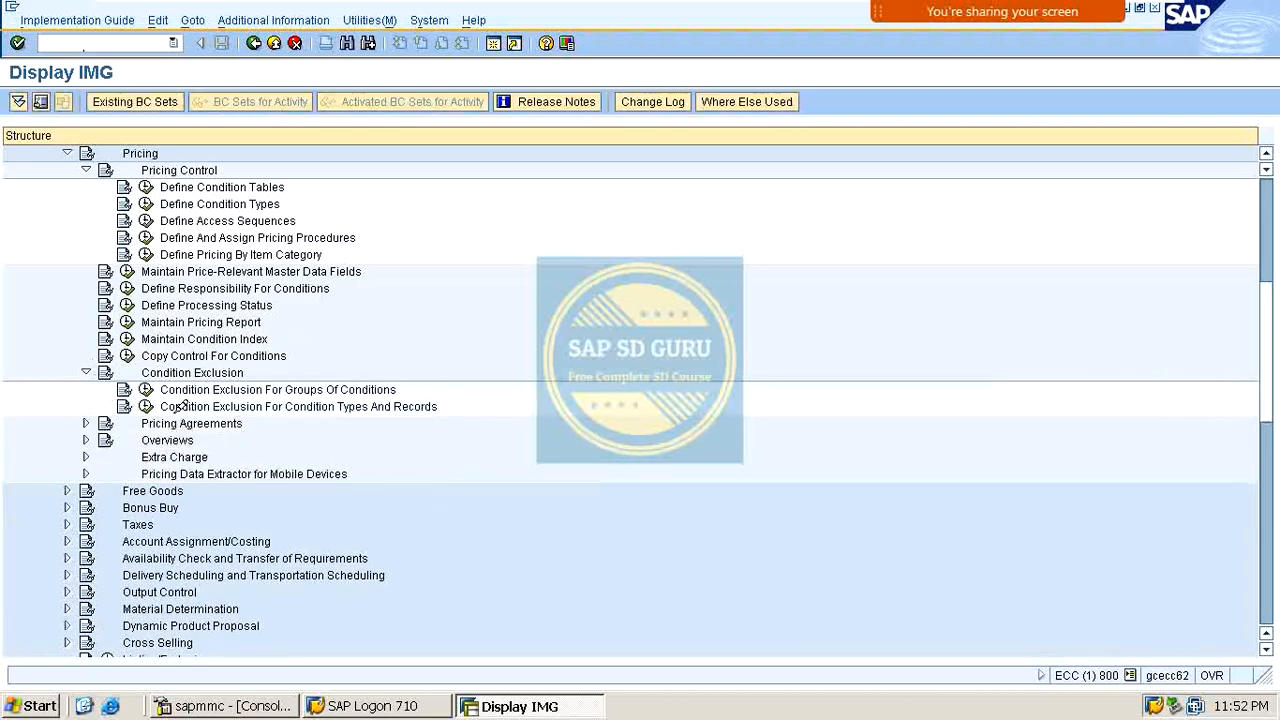
{"action": "left_click", "coordinate": [147, 390]}
{"action": "double_click", "coordinate": [155, 237]}
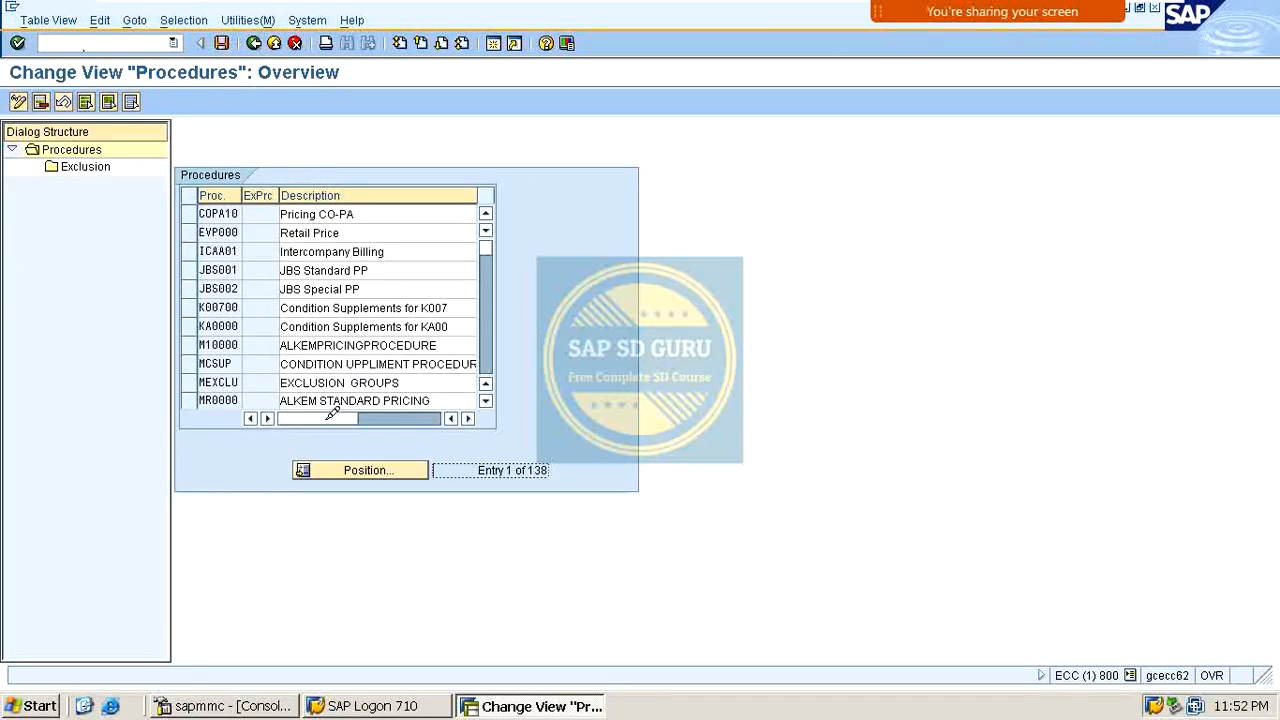
Locate pricing procedure MEXCLU and open its exclusion settings.
{"action": "left_click", "coordinate": [350, 472]}
{"action": "key", "text": "BackSpace"}
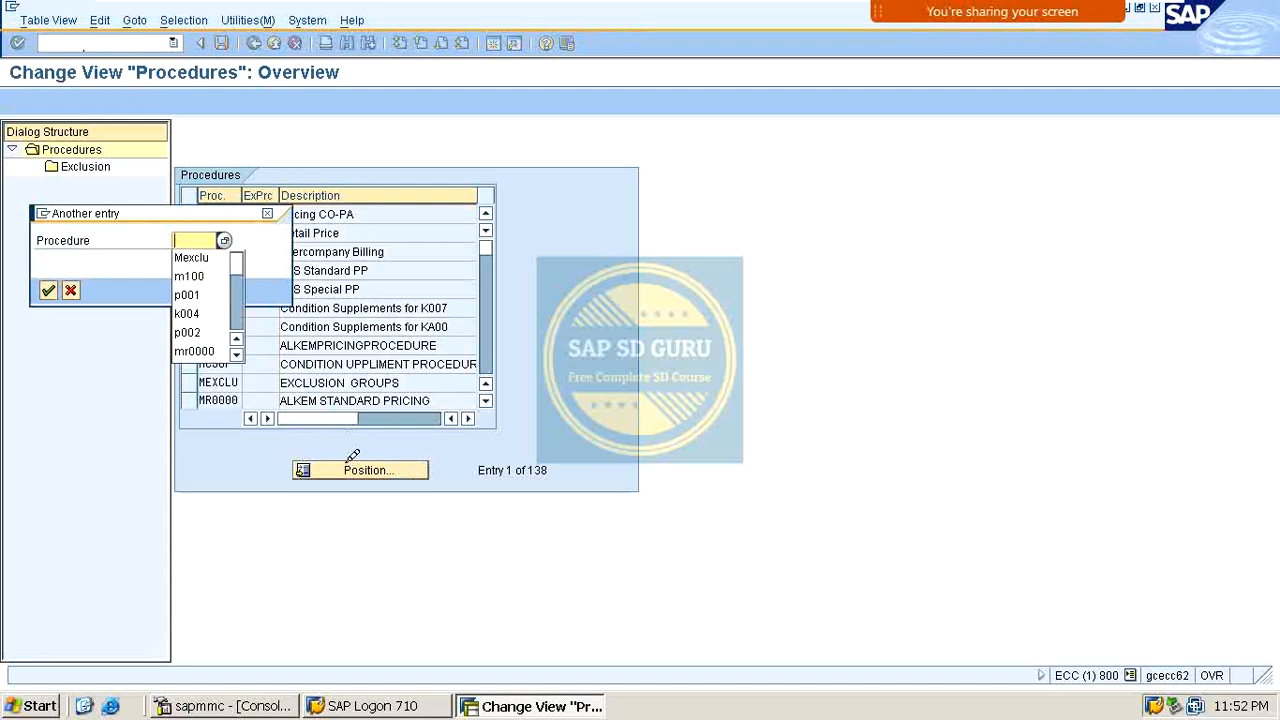
{"action": "key", "text": "Down"}
{"action": "key", "text": "Up"}
{"action": "key", "text": "Return"}
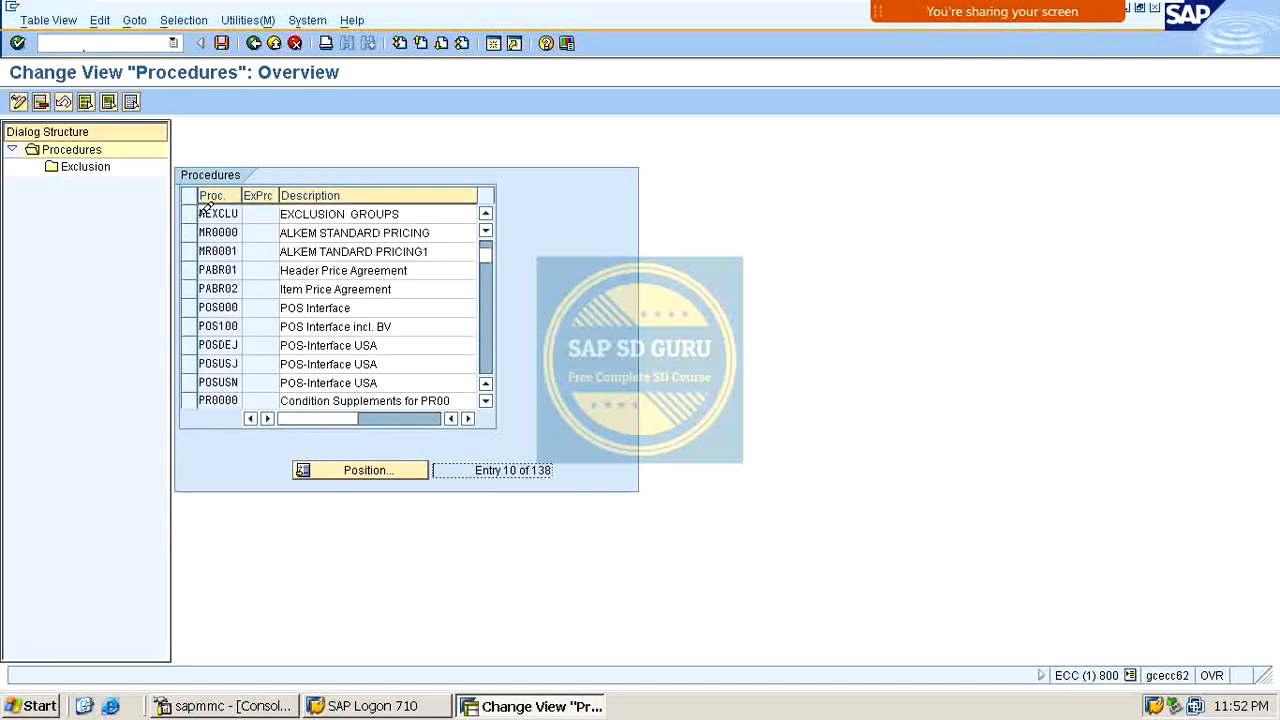
{"action": "left_click", "coordinate": [190, 213]}
{"action": "left_click", "coordinate": [105, 165]}
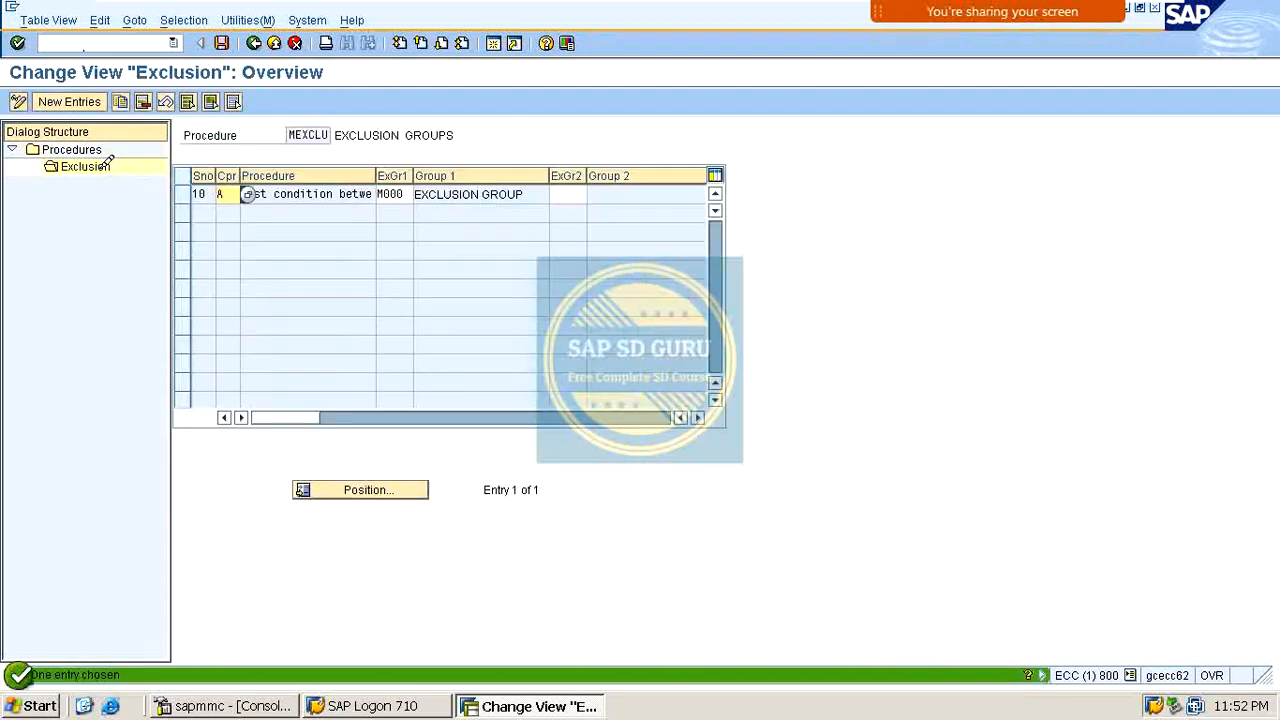
Set the exclusion procedure of entry 10 to L (Least favorable between conditions types) and save under the proposed customizing request.
{"action": "left_click", "coordinate": [247, 193]}
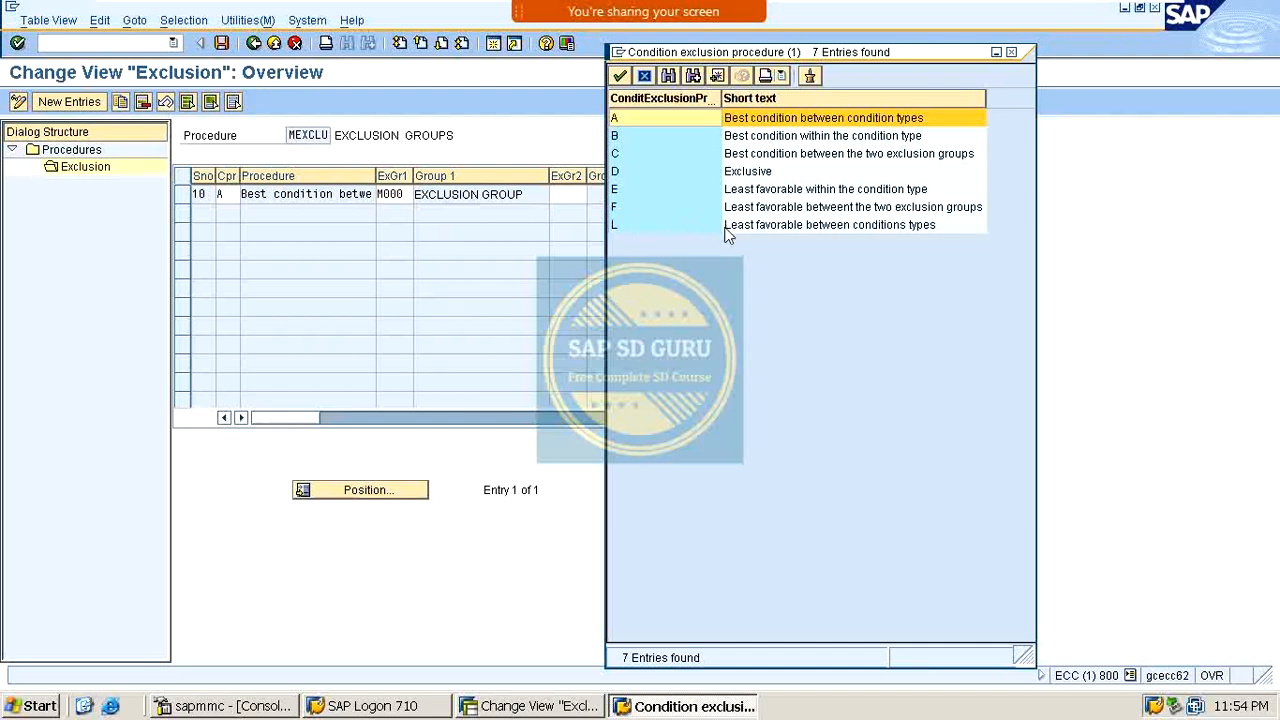
{"action": "double_click", "coordinate": [893, 224]}
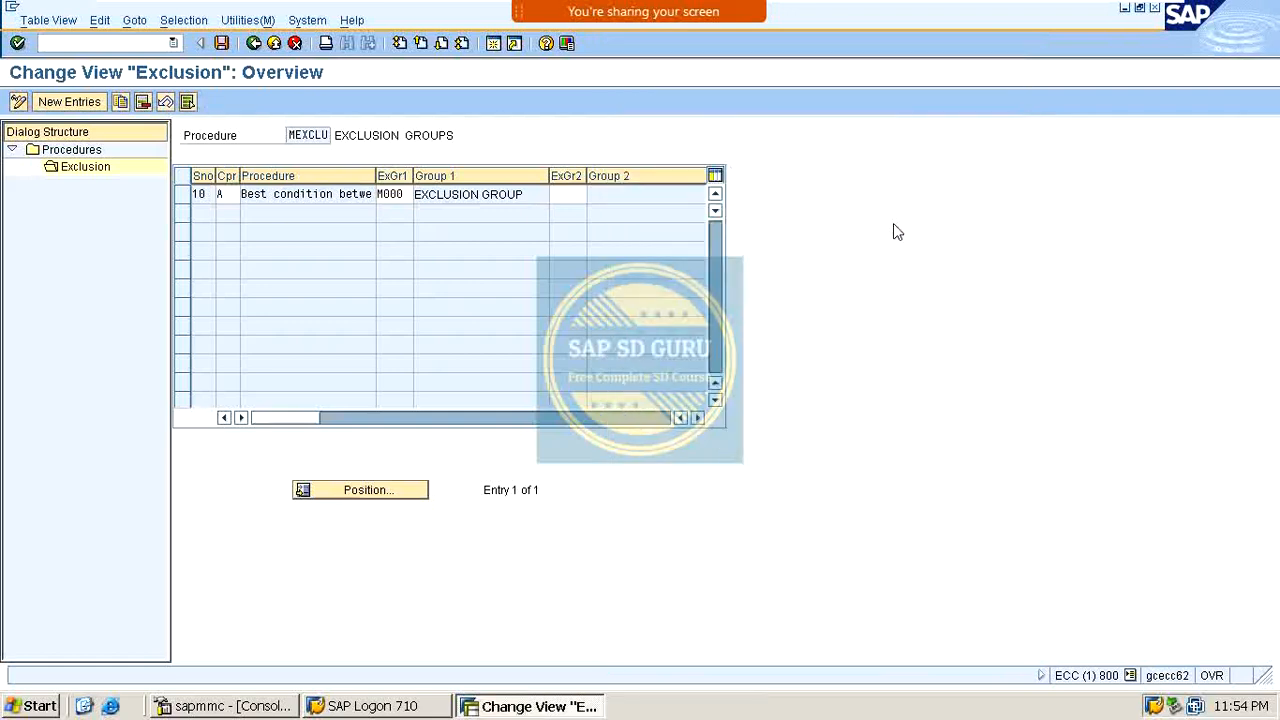
{"action": "left_click", "coordinate": [221, 43]}
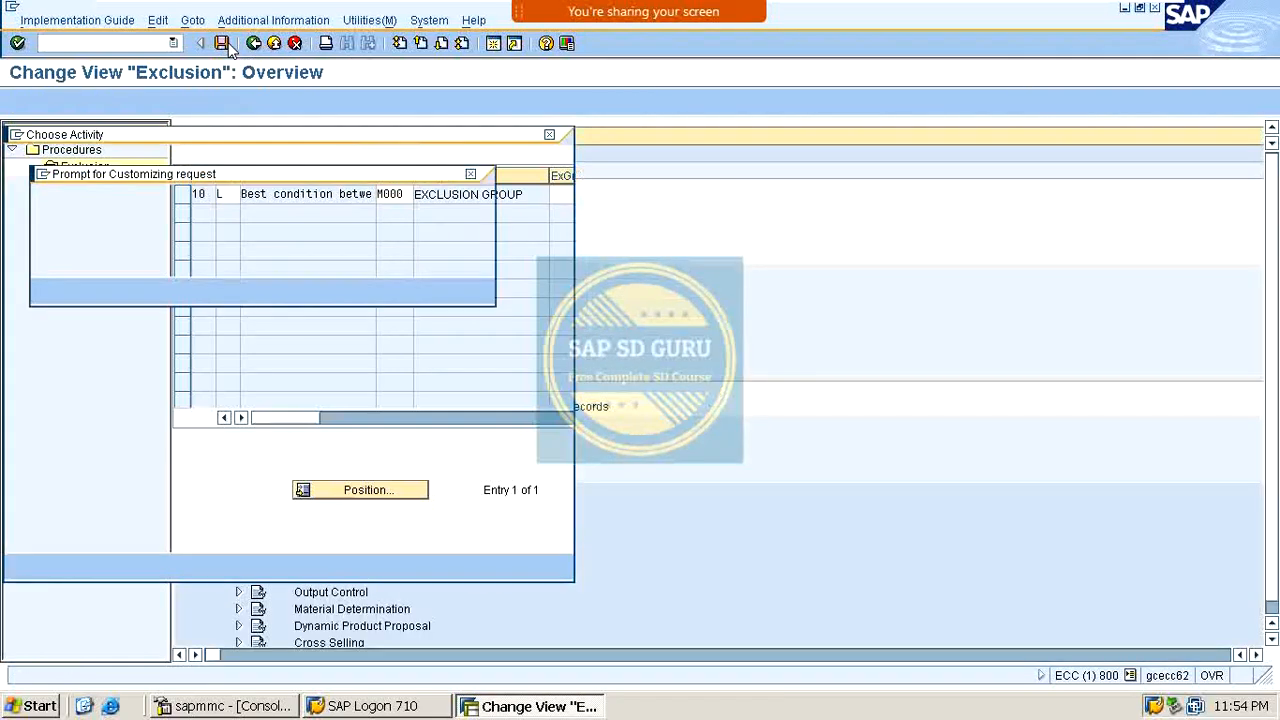
{"action": "left_click", "coordinate": [48, 290]}
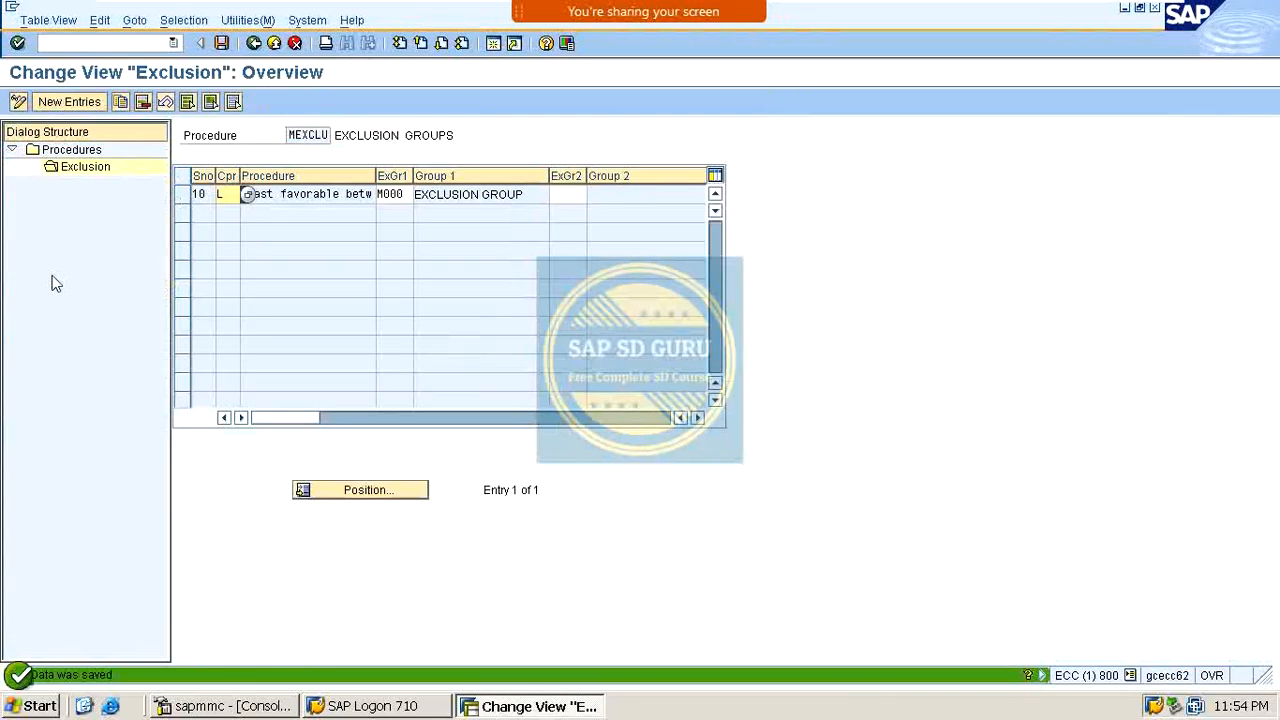
Start a standard order (OR) for sales area M100/M1/M1 through transaction VA01 with the previously used customer's number as sold-to party.
{"action": "left_click", "coordinate": [143, 50]}
{"action": "type", "text": "/NVA01"}
{"action": "key", "text": "Return"}
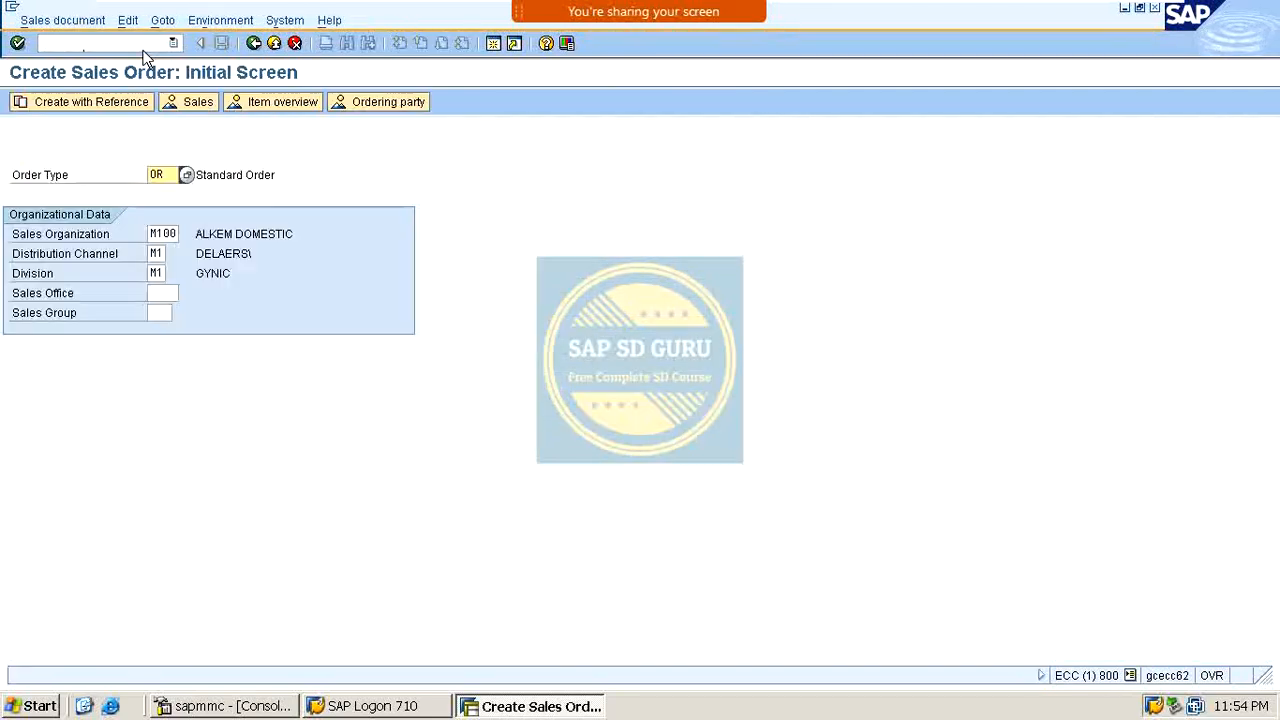
{"action": "key", "text": "Return"}
{"action": "key", "text": "Down"}
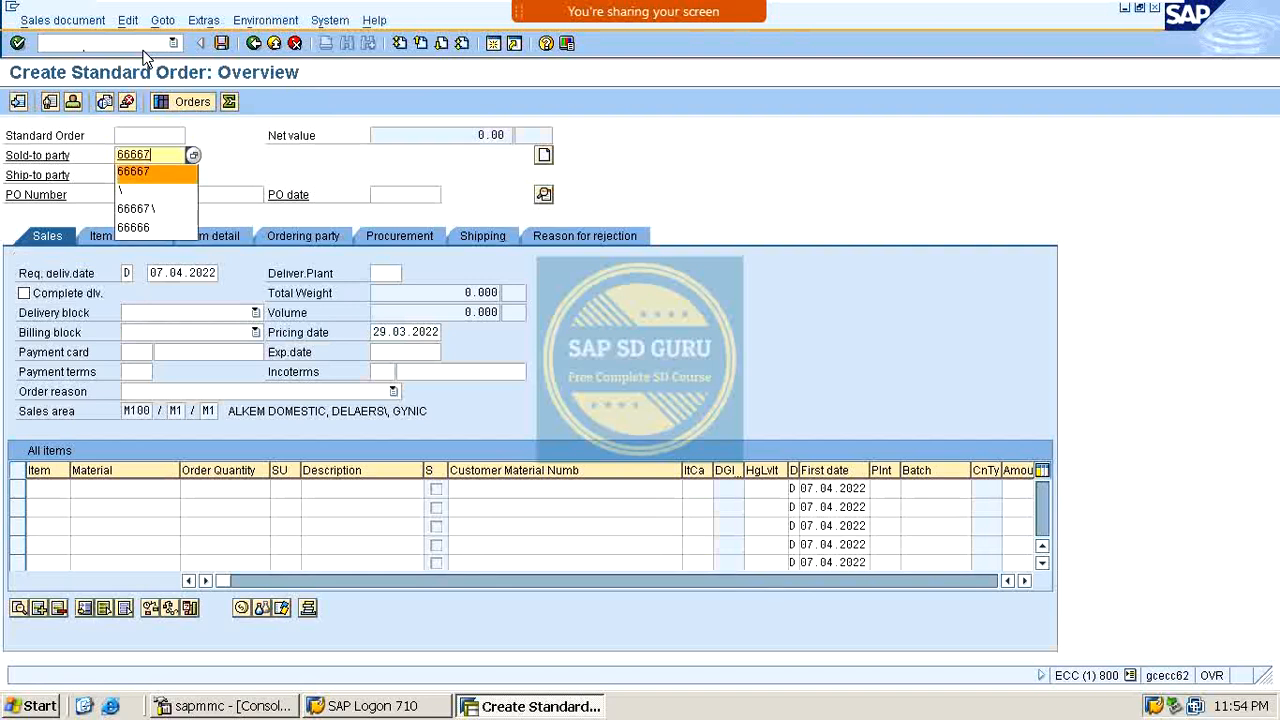
{"action": "key", "text": "Return"}
{"action": "key", "text": "Return"}
Enter material VAXINE-150 with order quantity 1 as the order item and open its item data.
{"action": "key", "text": "BackSpace"}
{"action": "key", "text": "Down"}
{"action": "key", "text": "Return"}
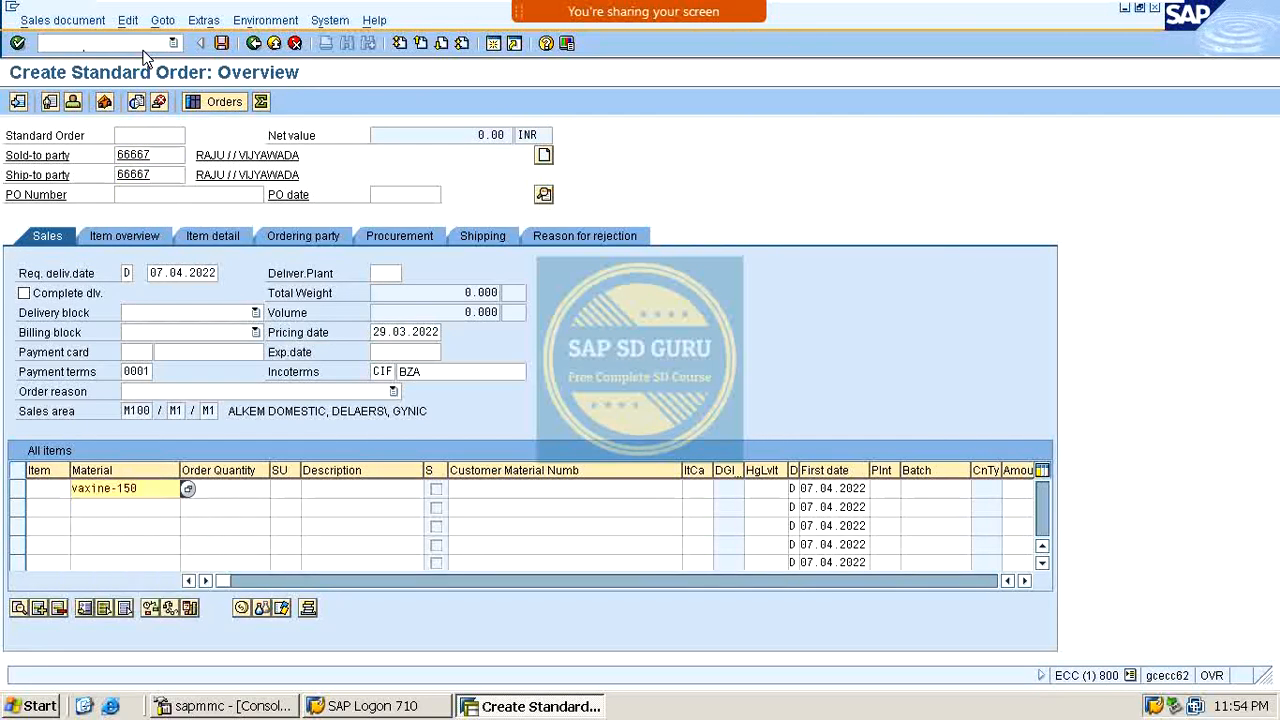
{"action": "key", "text": "Tab"}
{"action": "type", "text": "1"}
{"action": "key", "text": "Return"}
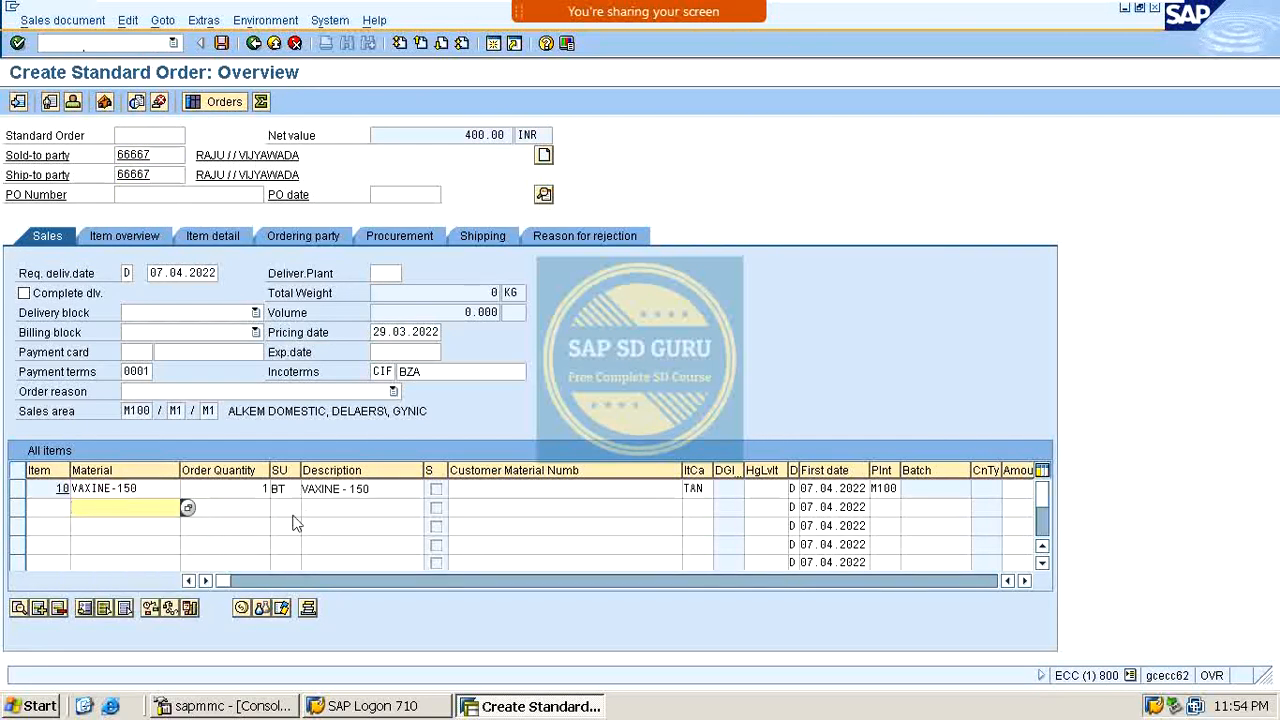
{"action": "double_click", "coordinate": [180, 488]}
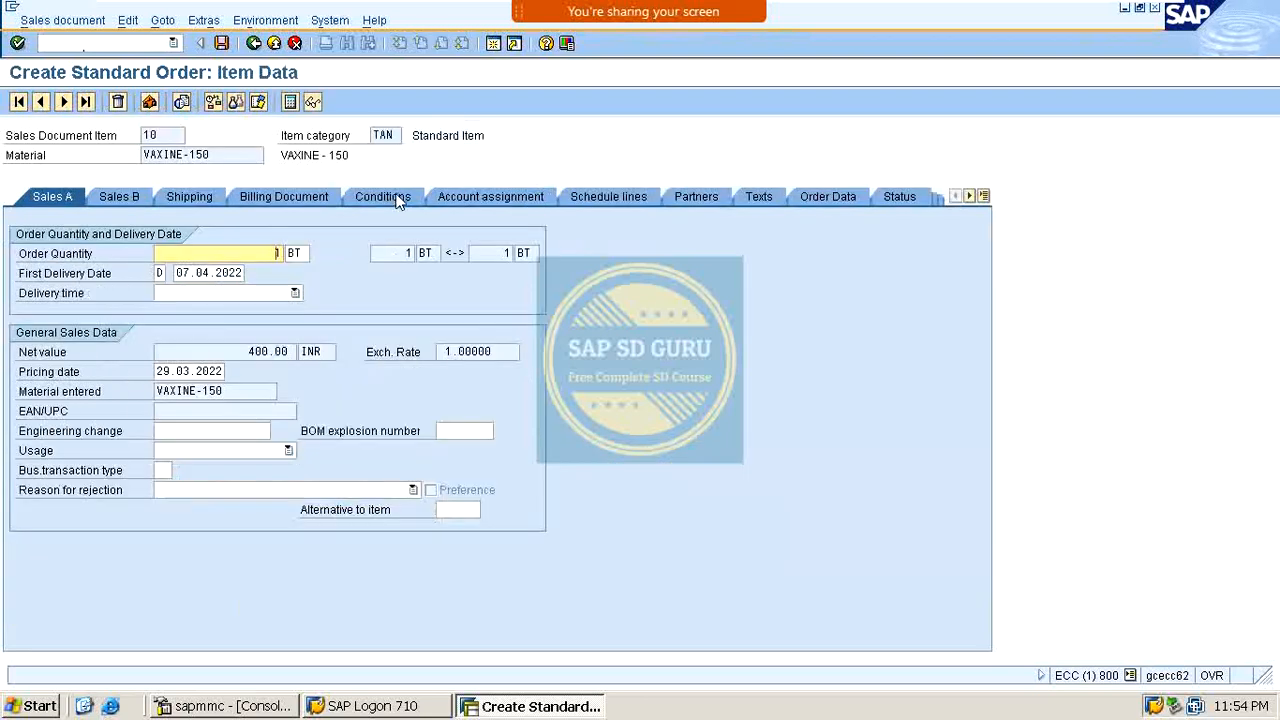
Check in the item's pricing conditions which of the discounts P001 to P004 is active under exclusion procedure L.
{"action": "left_click", "coordinate": [385, 197]}
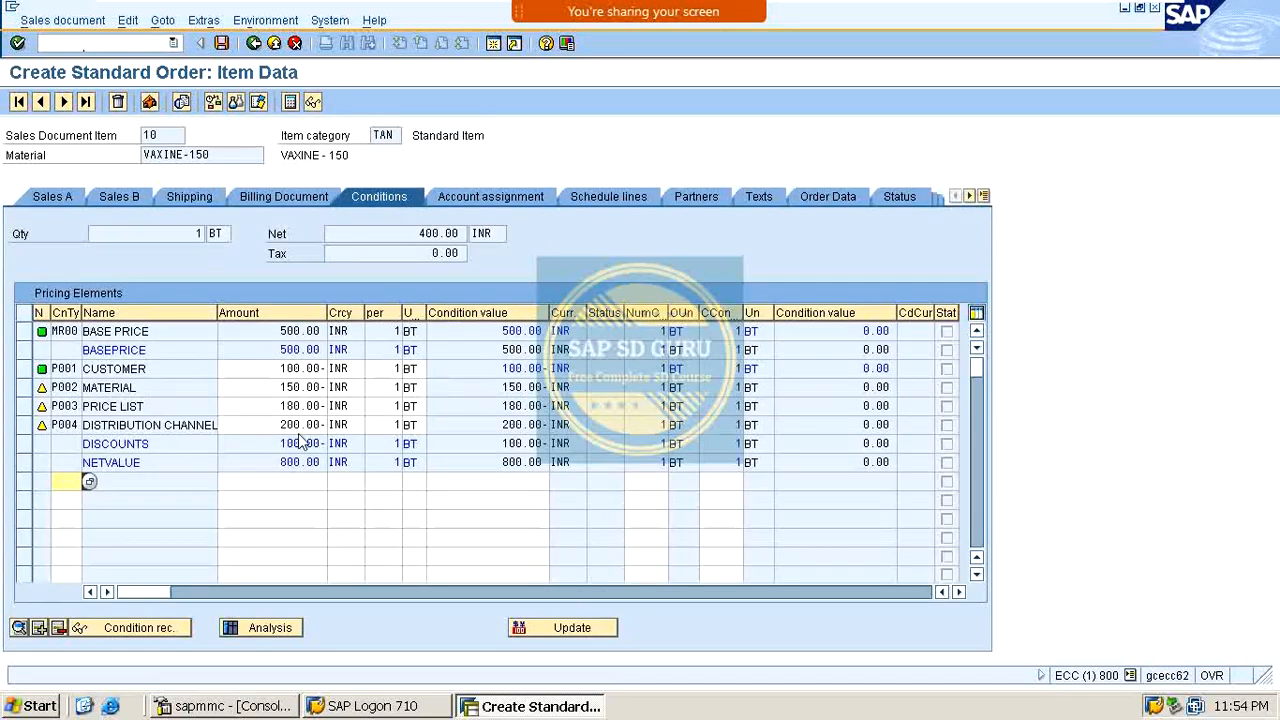
{"action": "double_click", "coordinate": [286, 368]}
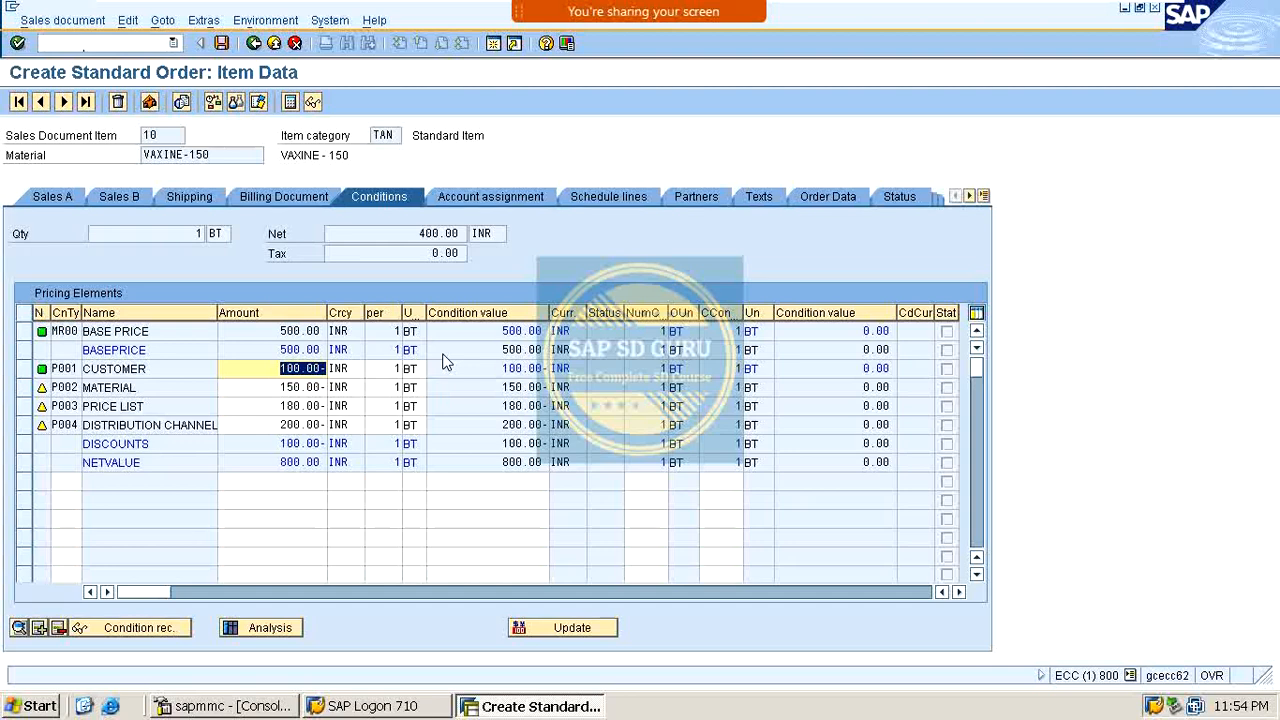
{"action": "left_click", "coordinate": [257, 377]}
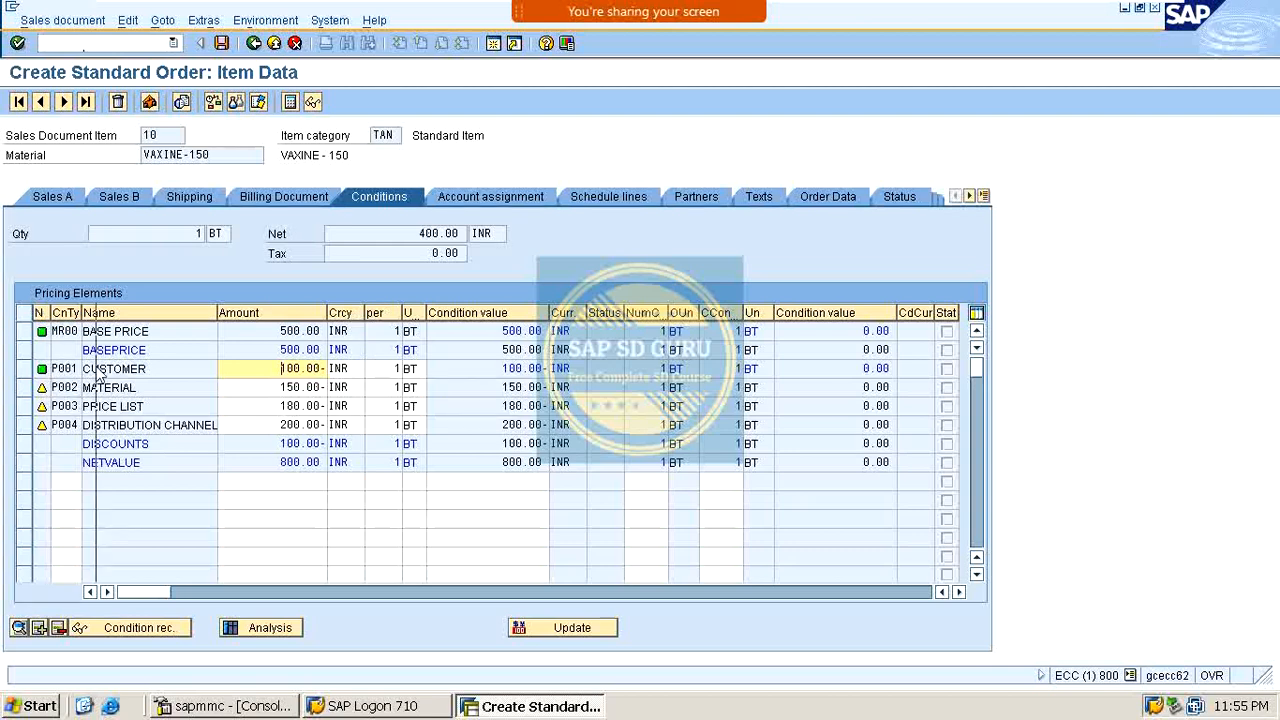
{"action": "left_click_drag", "start_coordinate": [49, 368], "coordinate": [44, 372]}
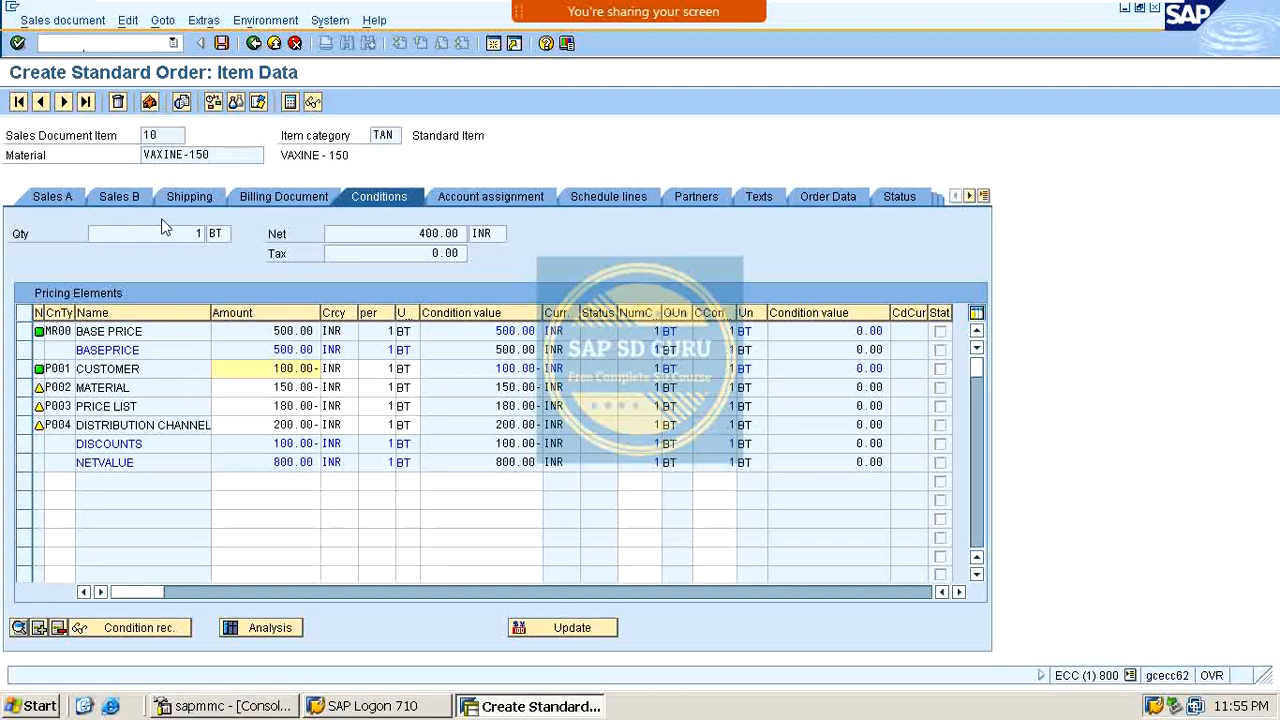
Open the control data of pricing procedure MEXCLU through transaction V/08.
{"action": "left_click", "coordinate": [140, 44]}
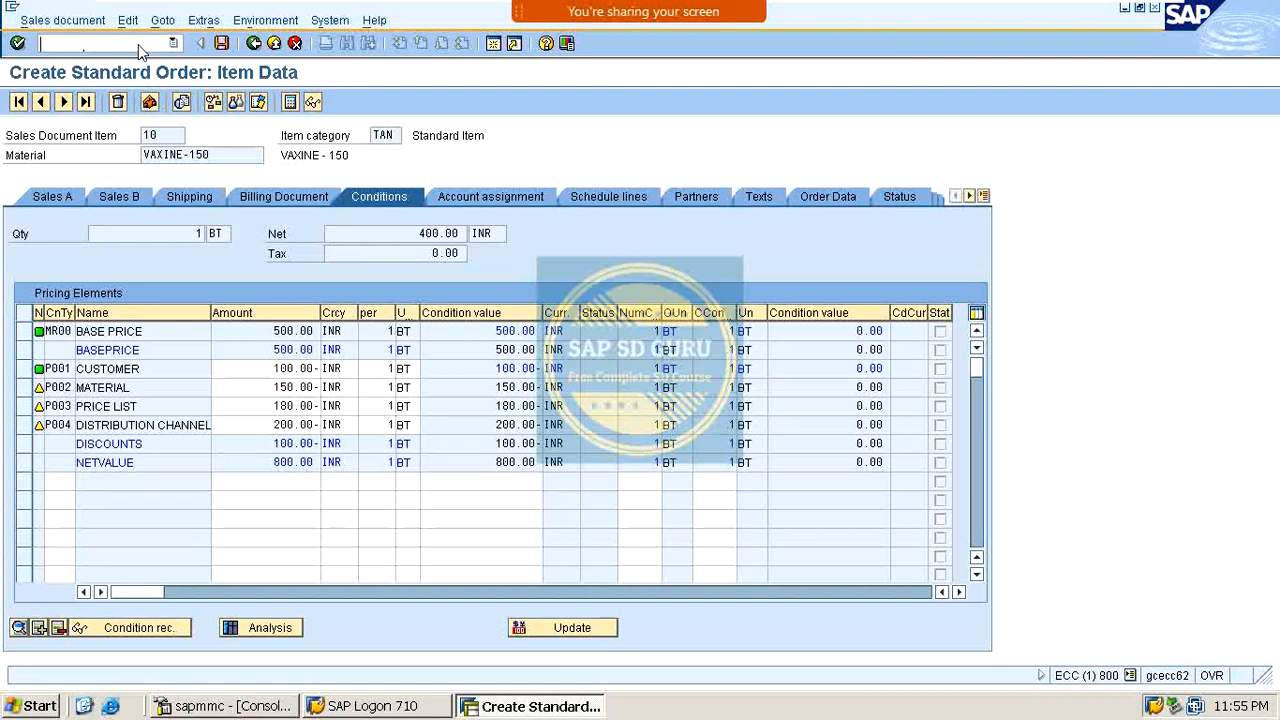
{"action": "type", "text": "/n"}
{"action": "key", "text": "Return"}
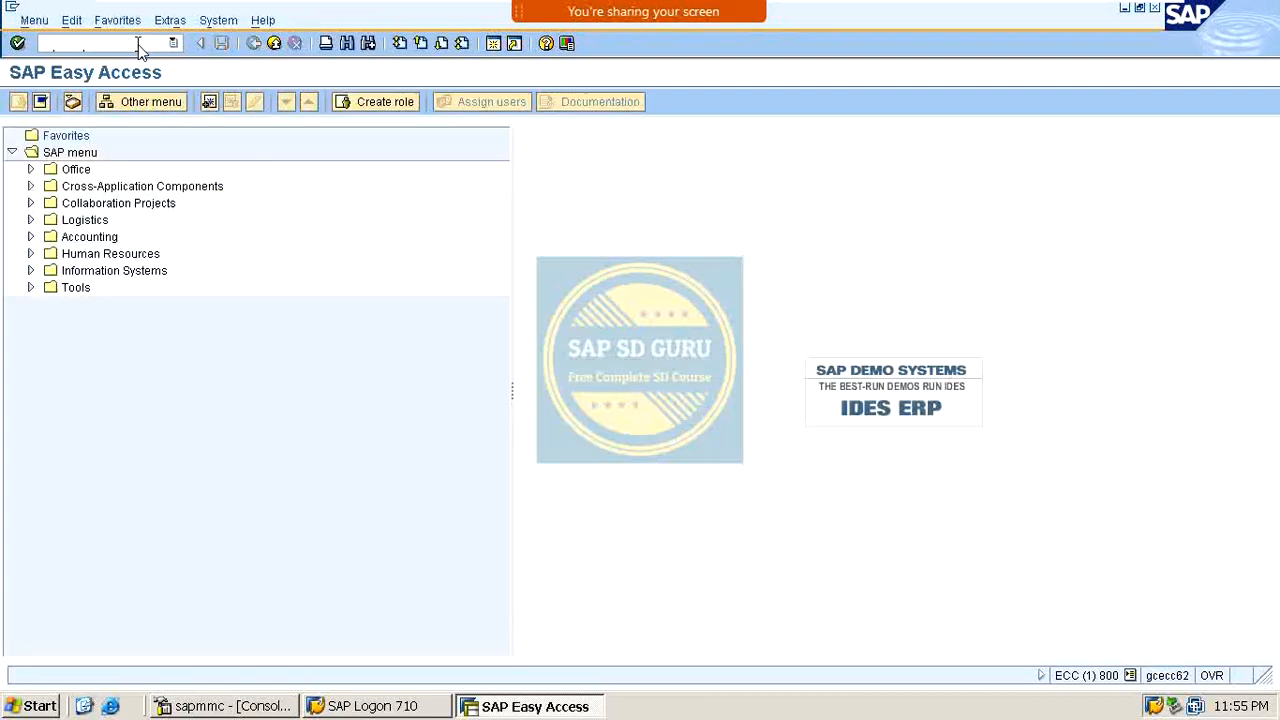
{"action": "type", "text": "/nv/08"}
{"action": "key", "text": "Return"}
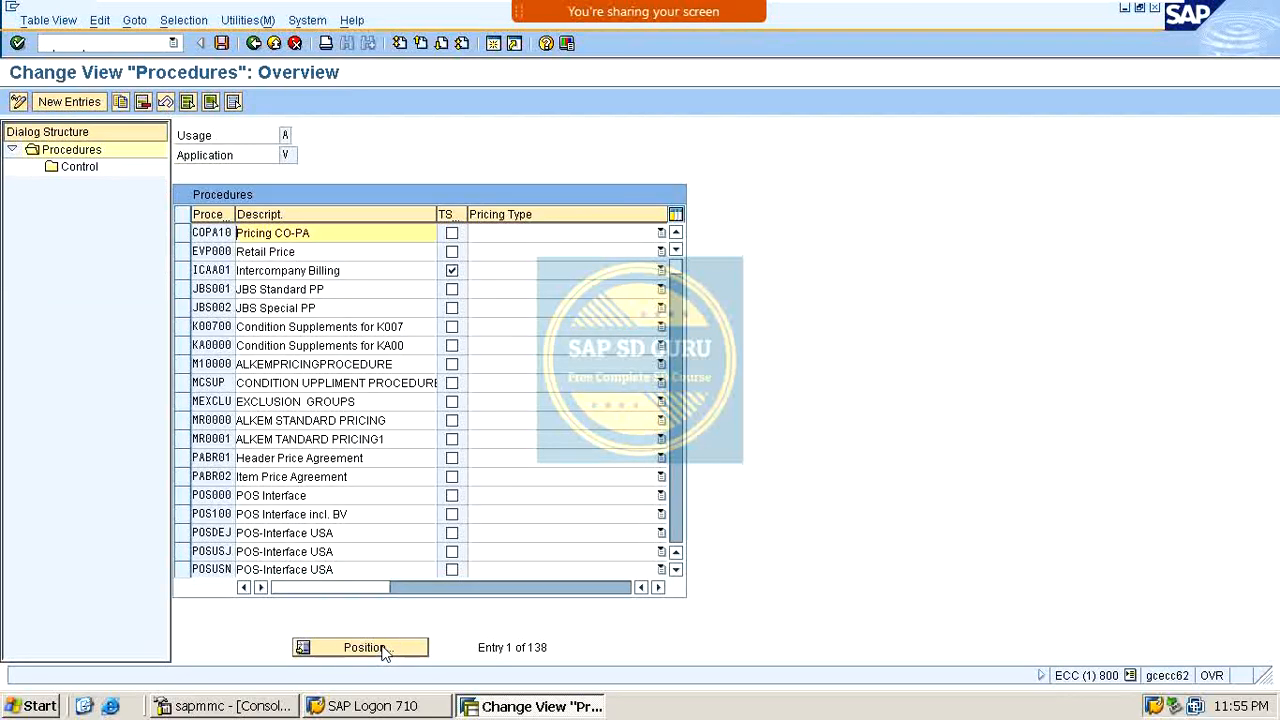
{"action": "left_click", "coordinate": [362, 647]}
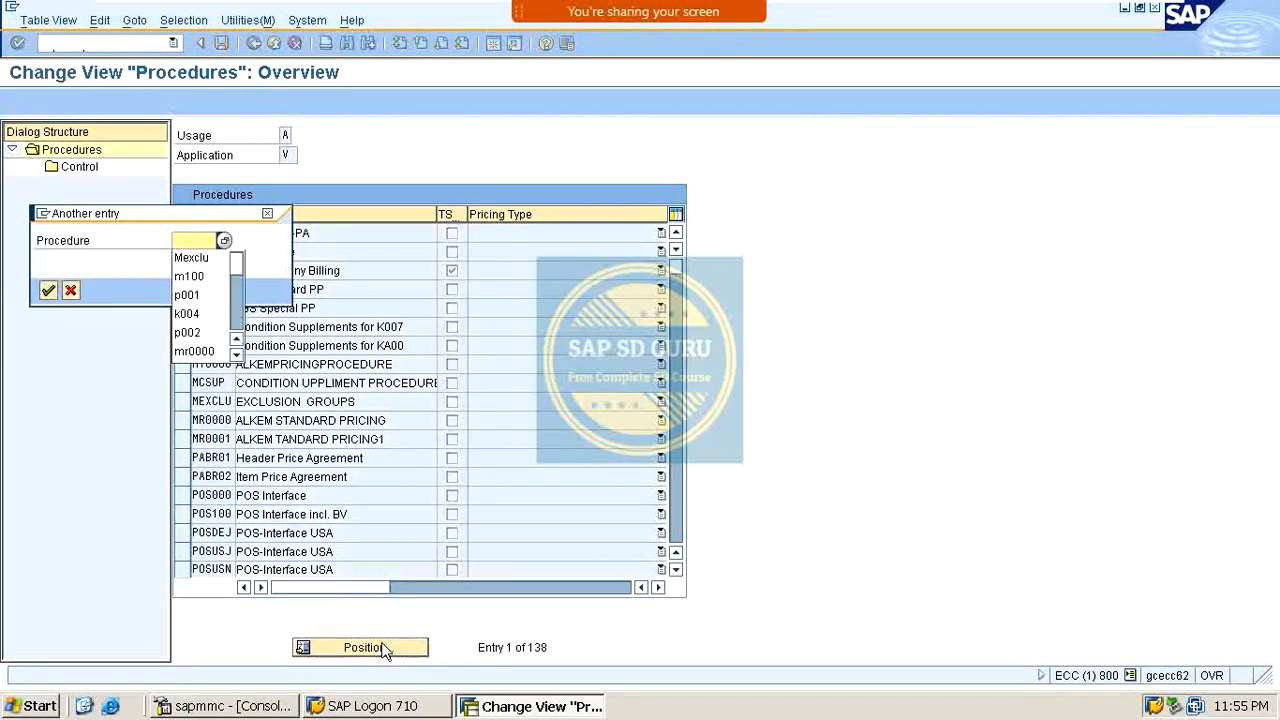
{"action": "key", "text": "Down"}
{"action": "key", "text": "Return"}
{"action": "key", "text": "Return"}
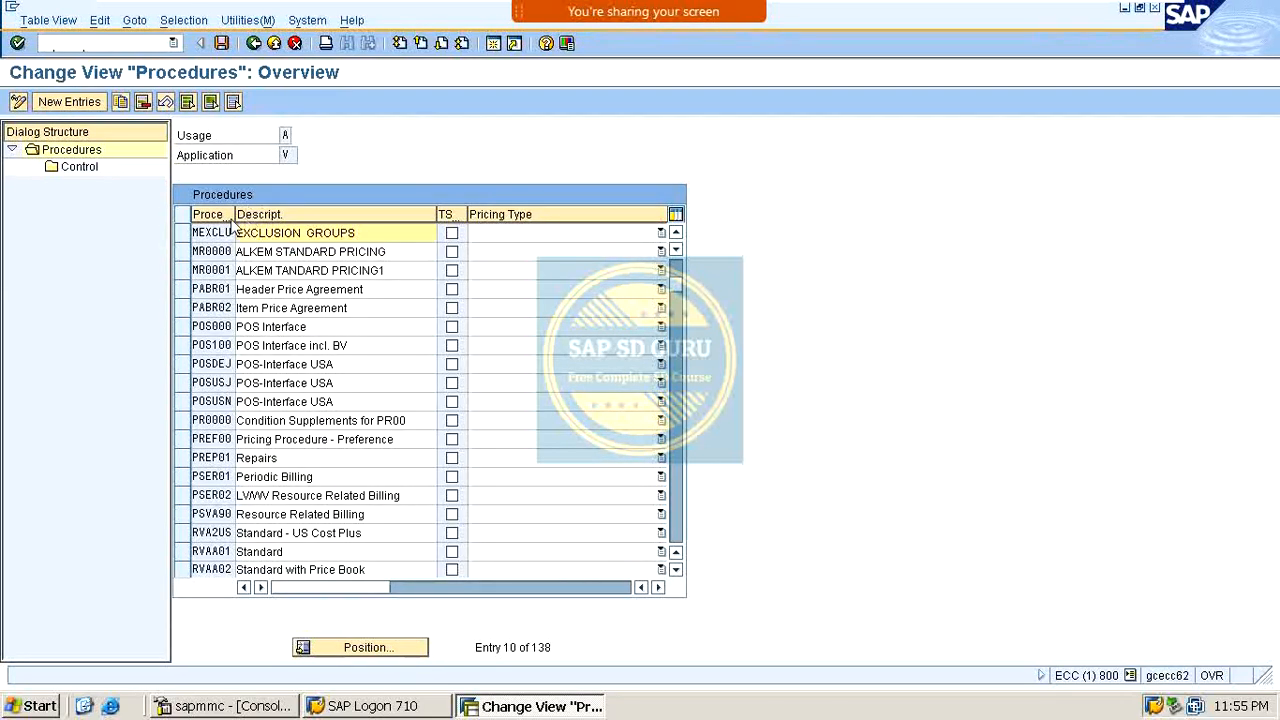
{"action": "left_click", "coordinate": [181, 233]}
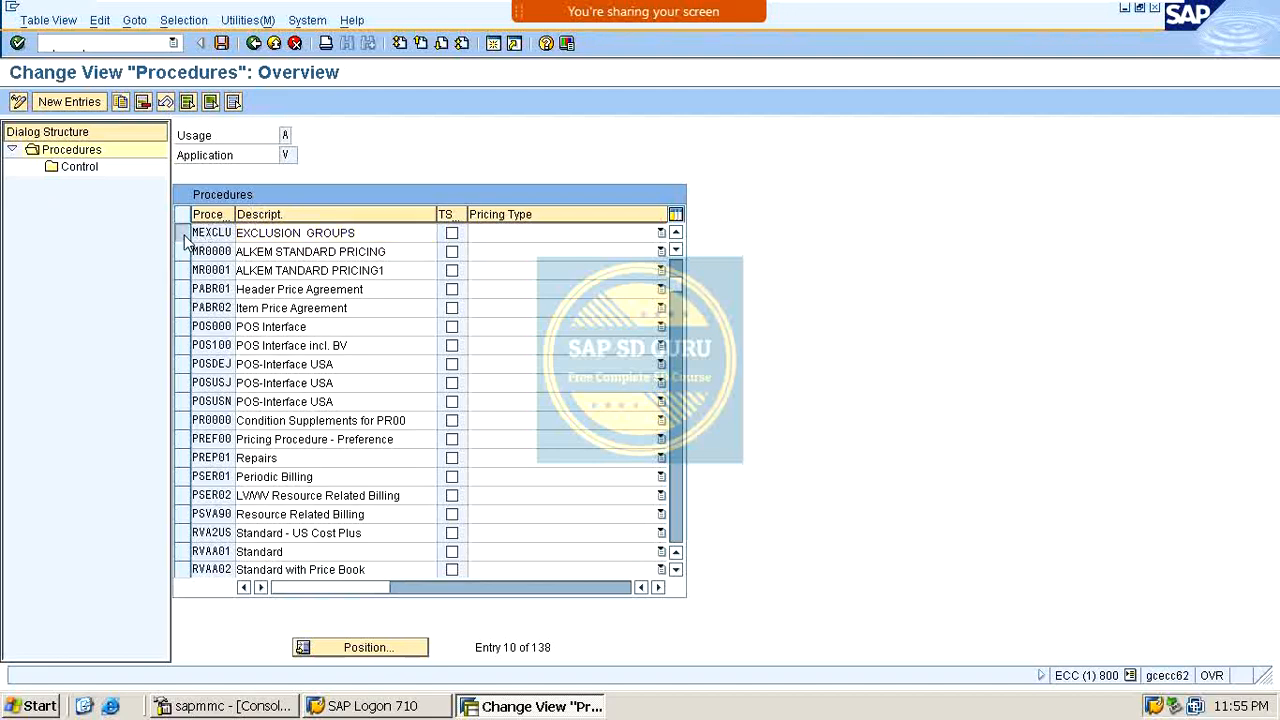
{"action": "double_click", "coordinate": [89, 175]}
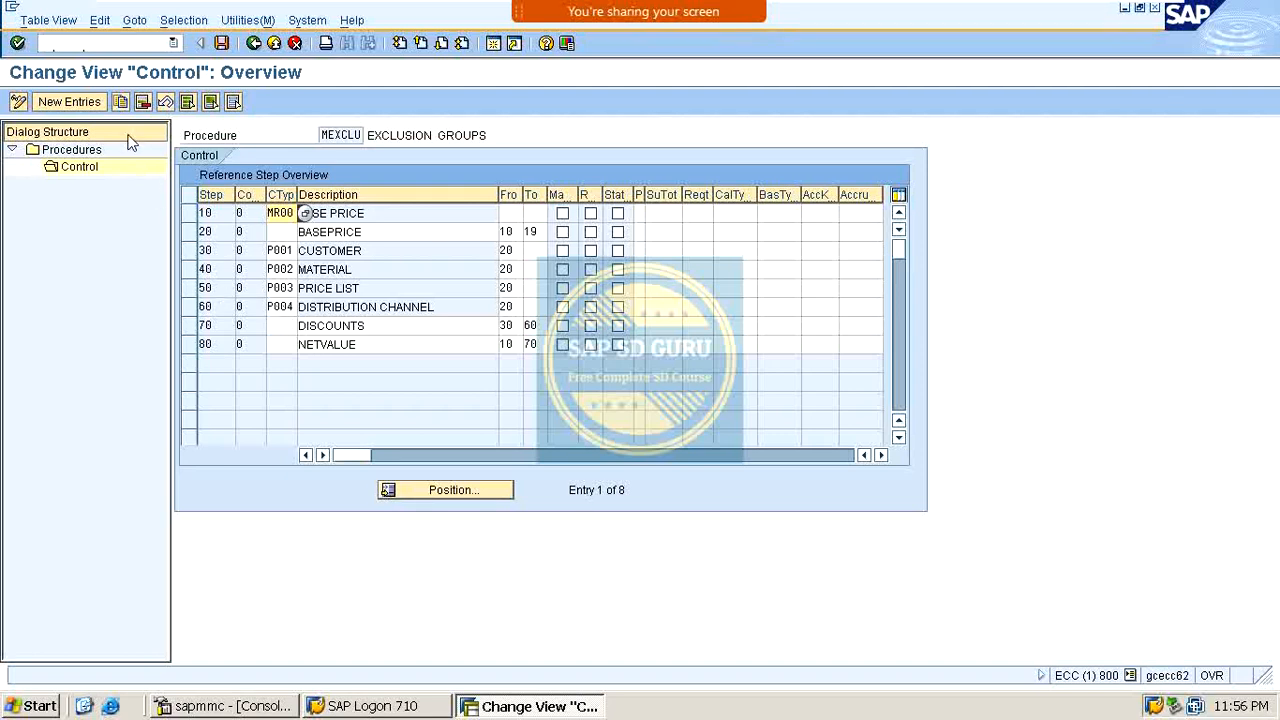
Start new control entries for MEXCLU and add step 61 with condition type M004.
{"action": "left_click", "coordinate": [96, 104]}
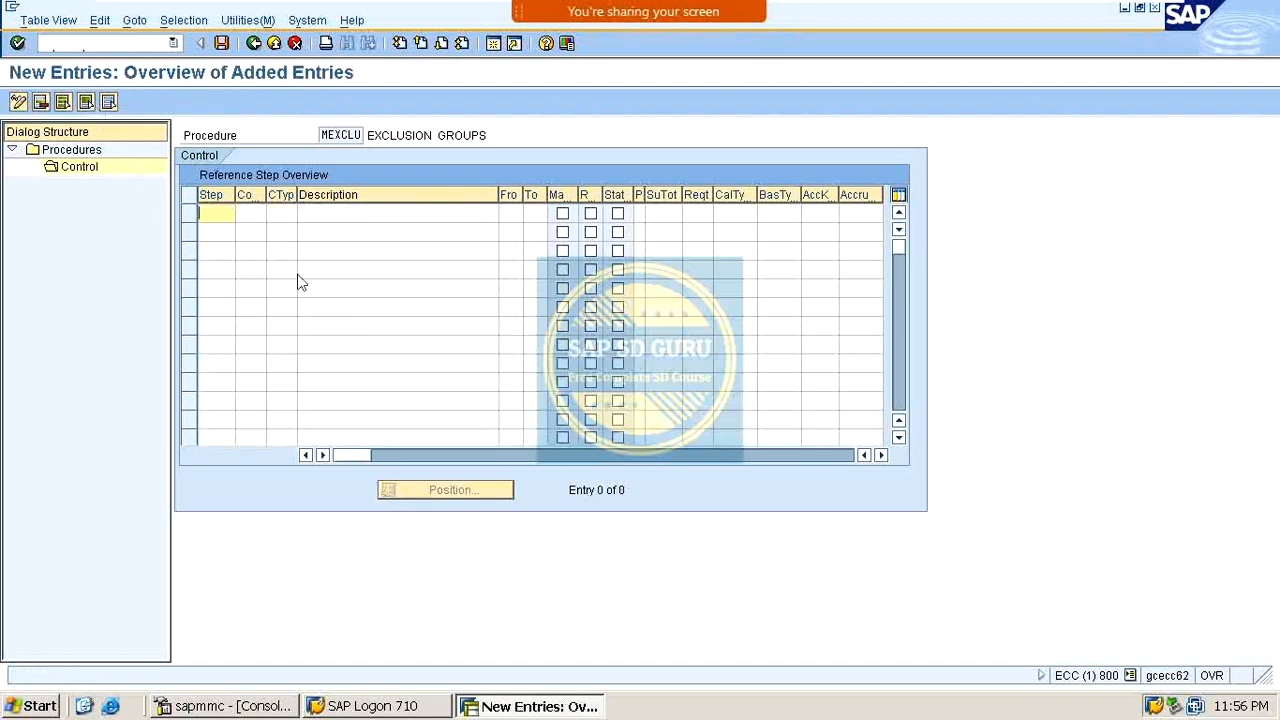
{"action": "type", "text": "61"}
{"action": "key", "text": "Tab"}
{"action": "key", "text": "Tab"}
{"action": "type", "text": "M"}
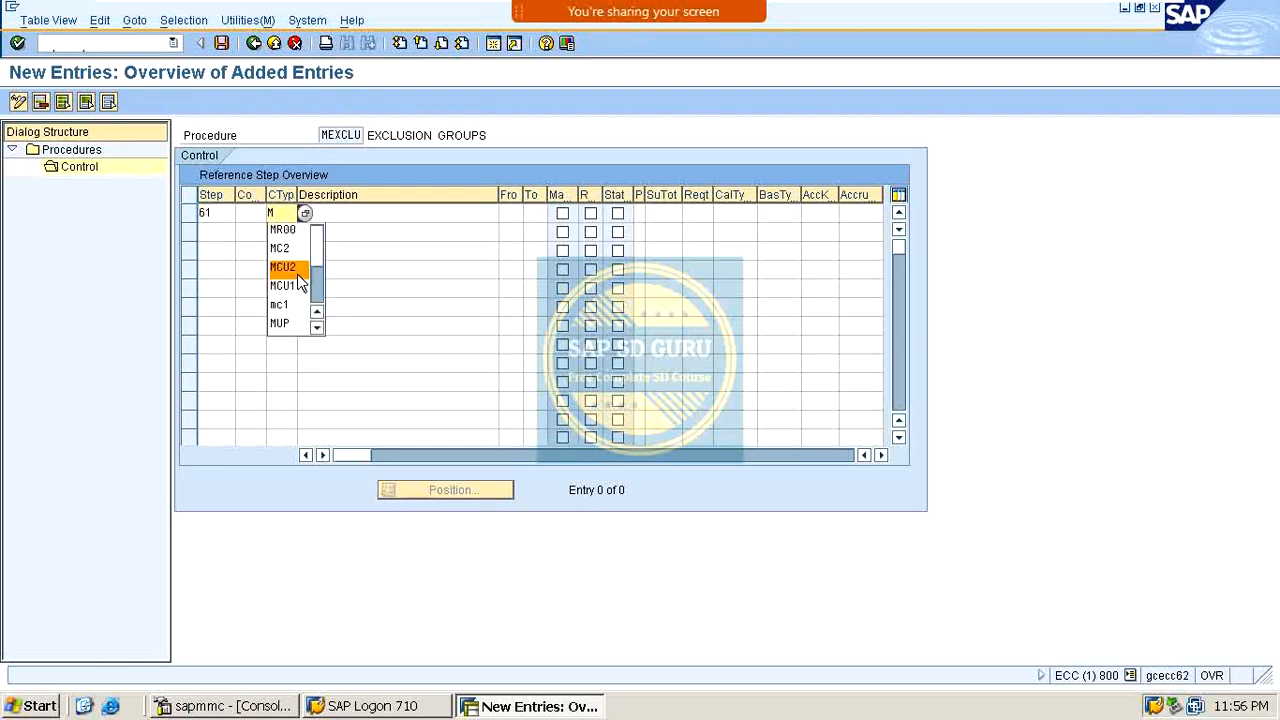
{"action": "type", "text": "004"}
{"action": "key", "text": "Return"}
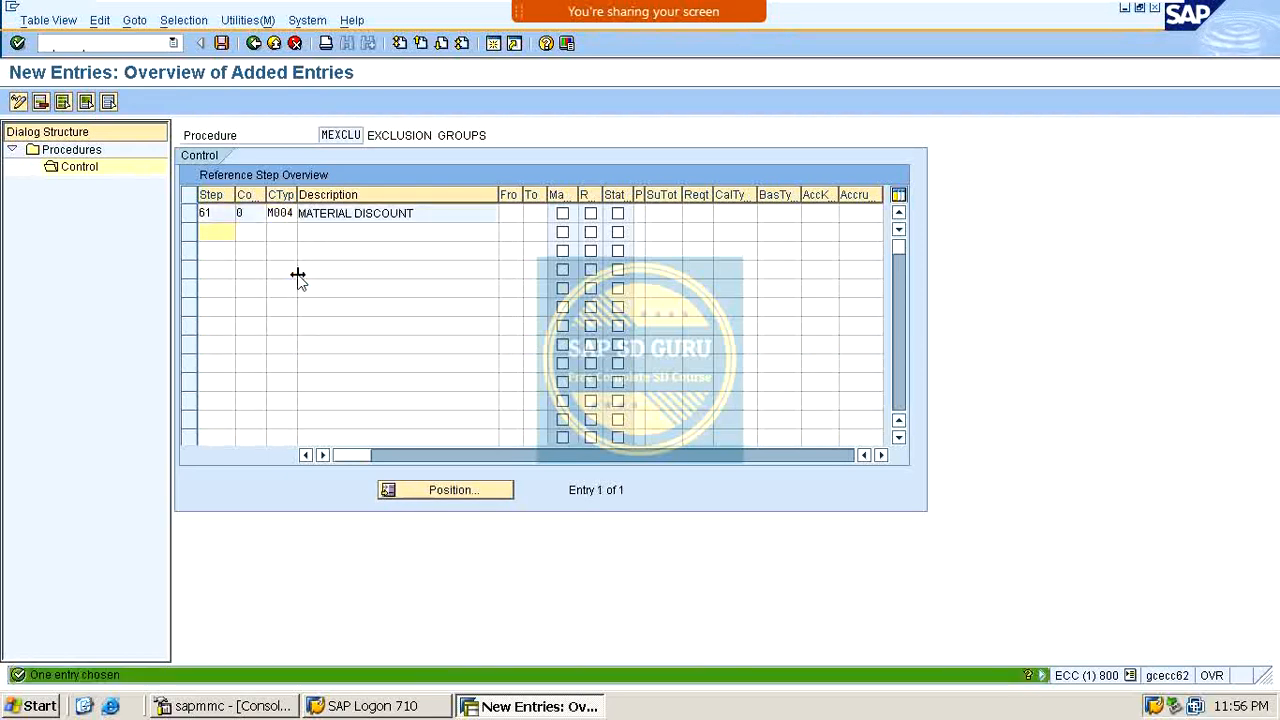
Add step 62 with condition type M005 to the new control entries.
{"action": "type", "text": "62"}
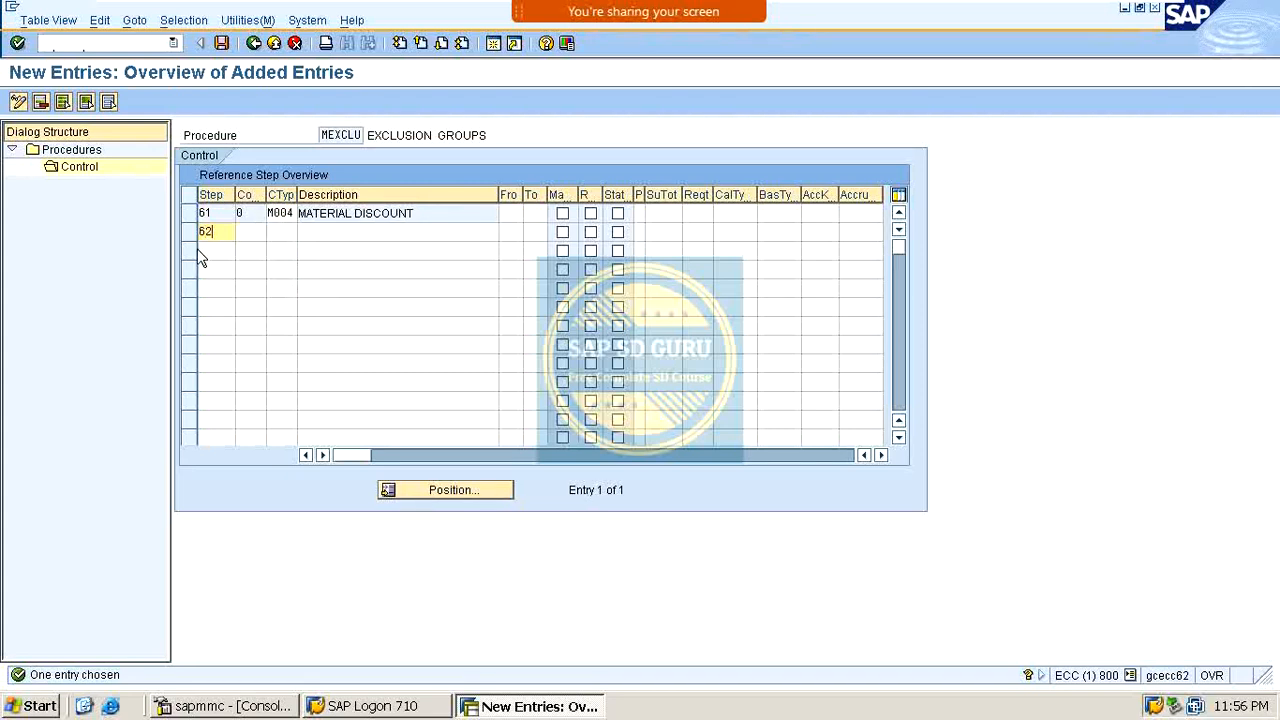
{"action": "key", "text": "Tab"}
{"action": "key", "text": "Tab"}
{"action": "type", "text": "M"}
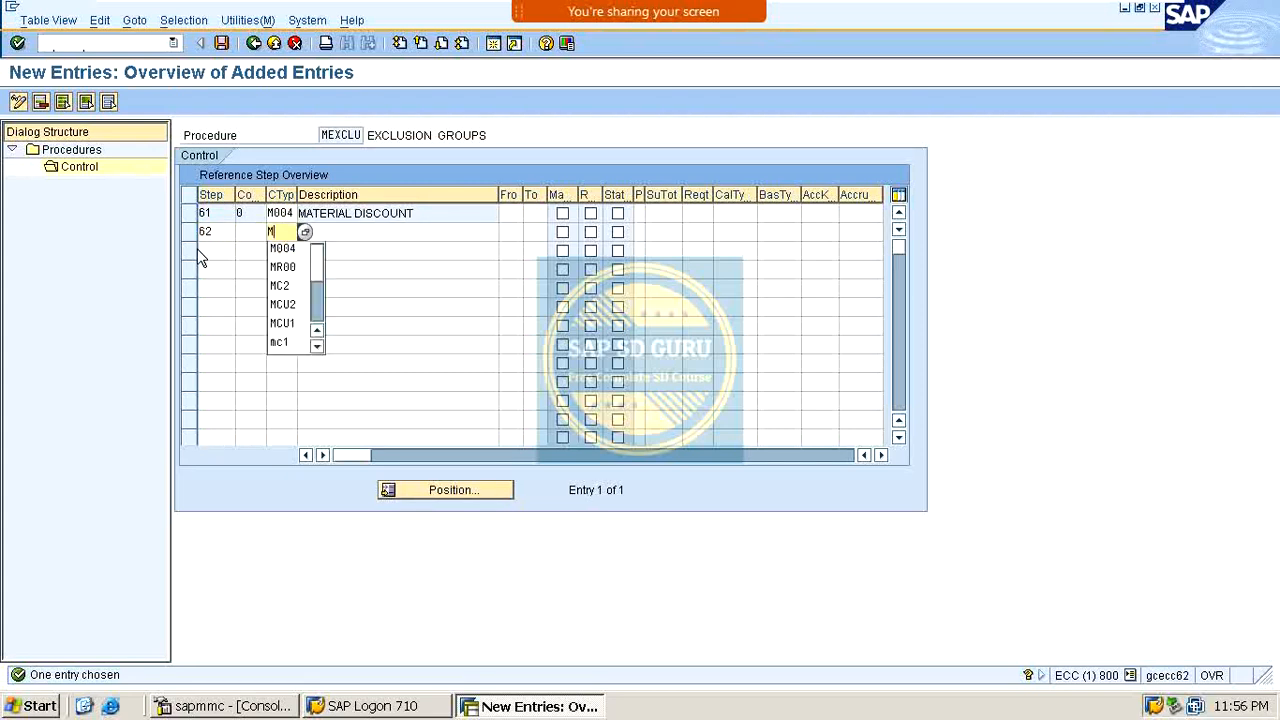
{"action": "type", "text": "005"}
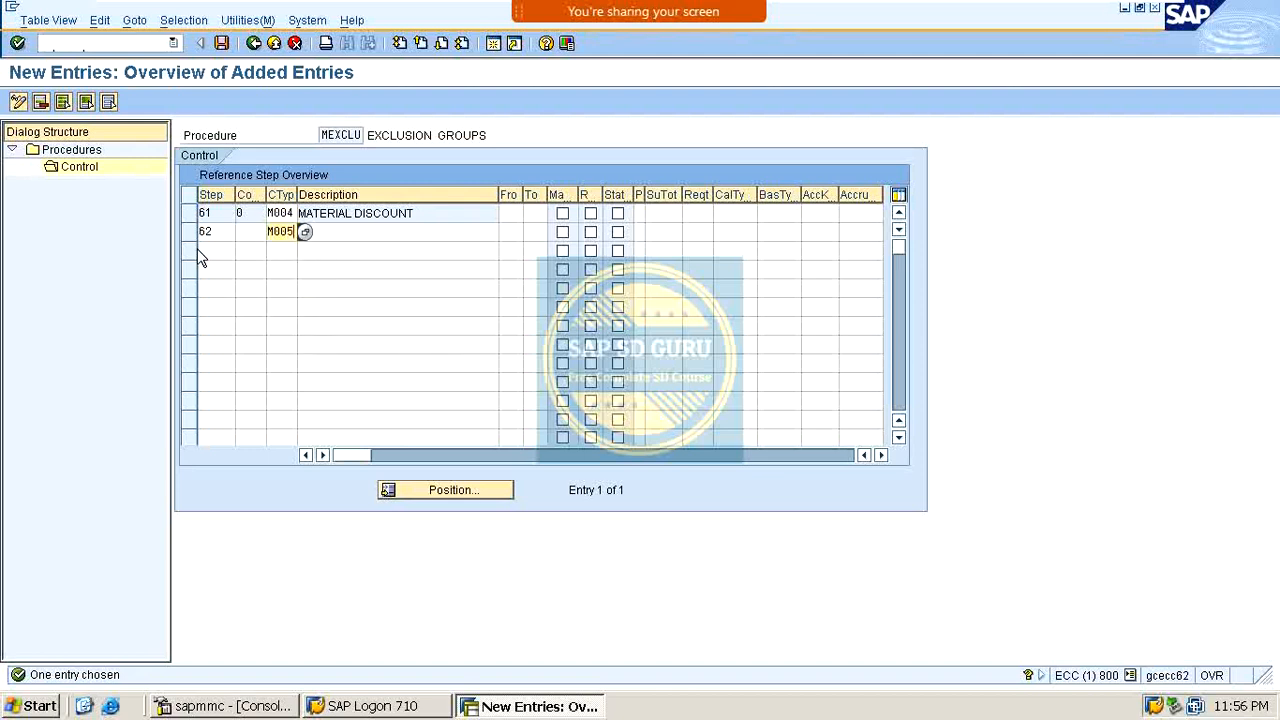
{"action": "key", "text": "Return"}
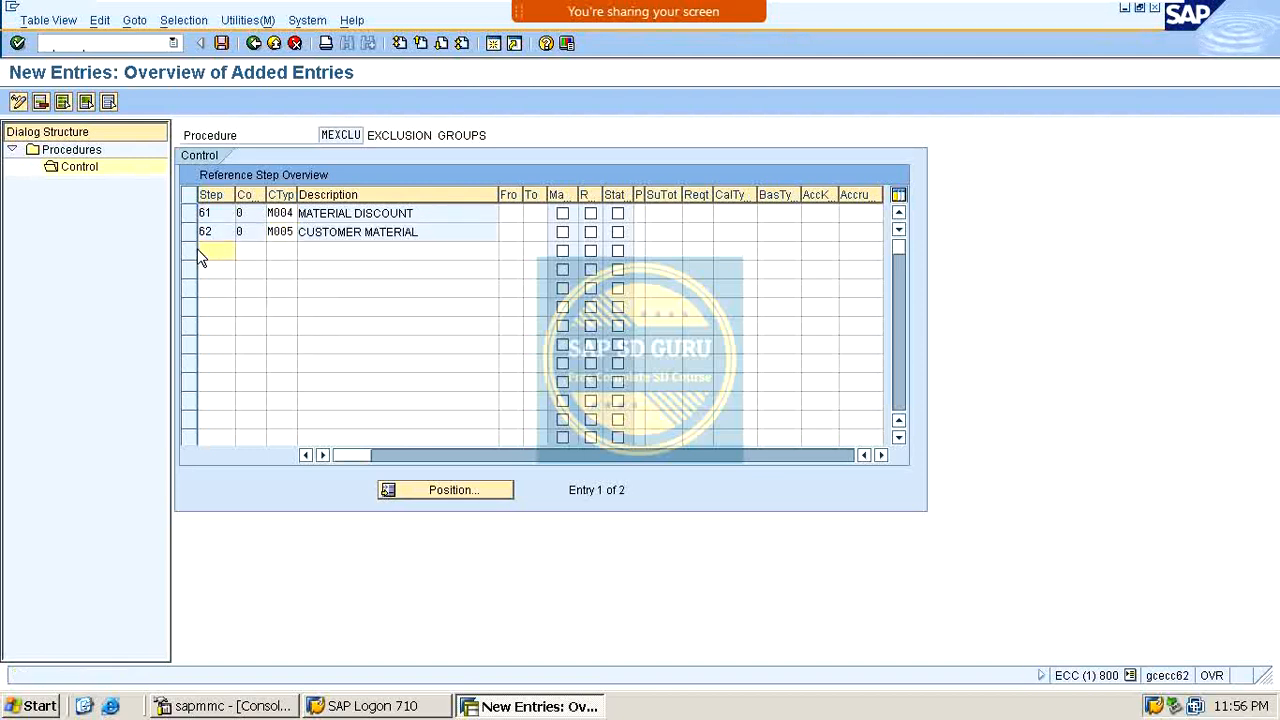
Add step 63 with condition type M020, save under the proposed customizing request and return to the control overview.
{"action": "type", "text": "63"}
{"action": "key", "text": "Tab"}
{"action": "key", "text": "Tab"}
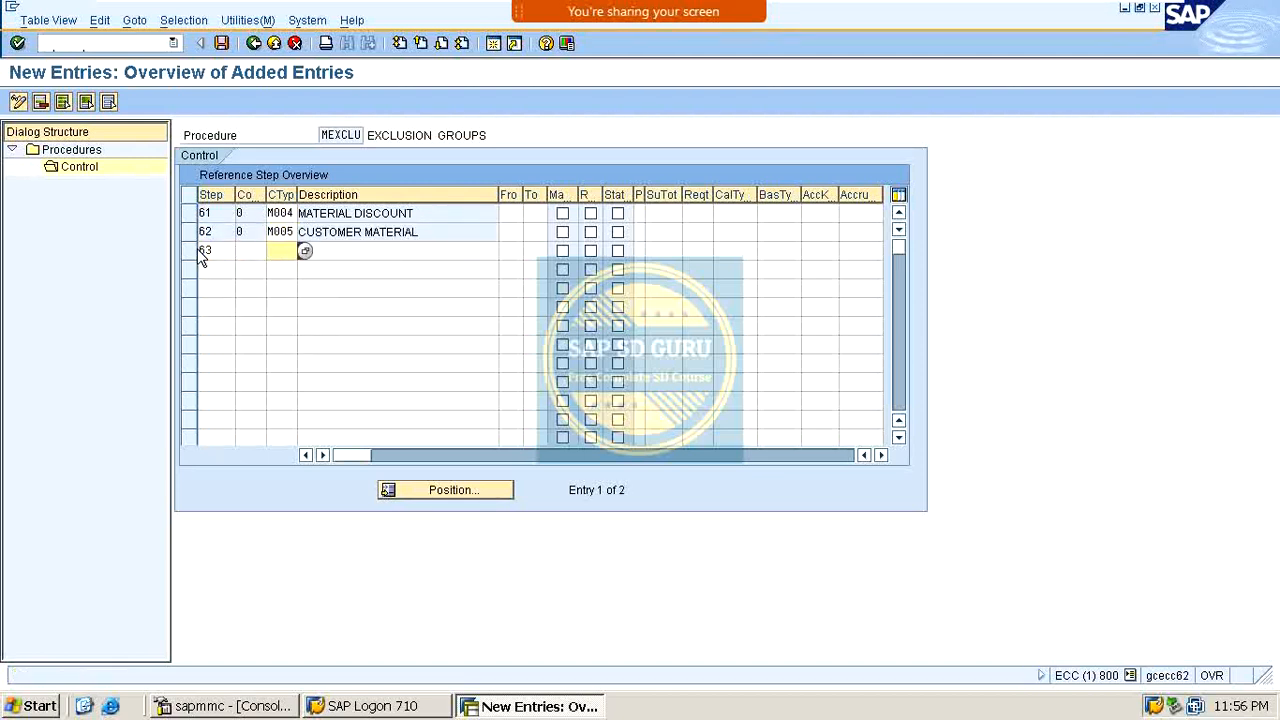
{"action": "type", "text": "M006"}
{"action": "key", "text": "BackSpace"}
{"action": "key", "text": "BackSpace"}
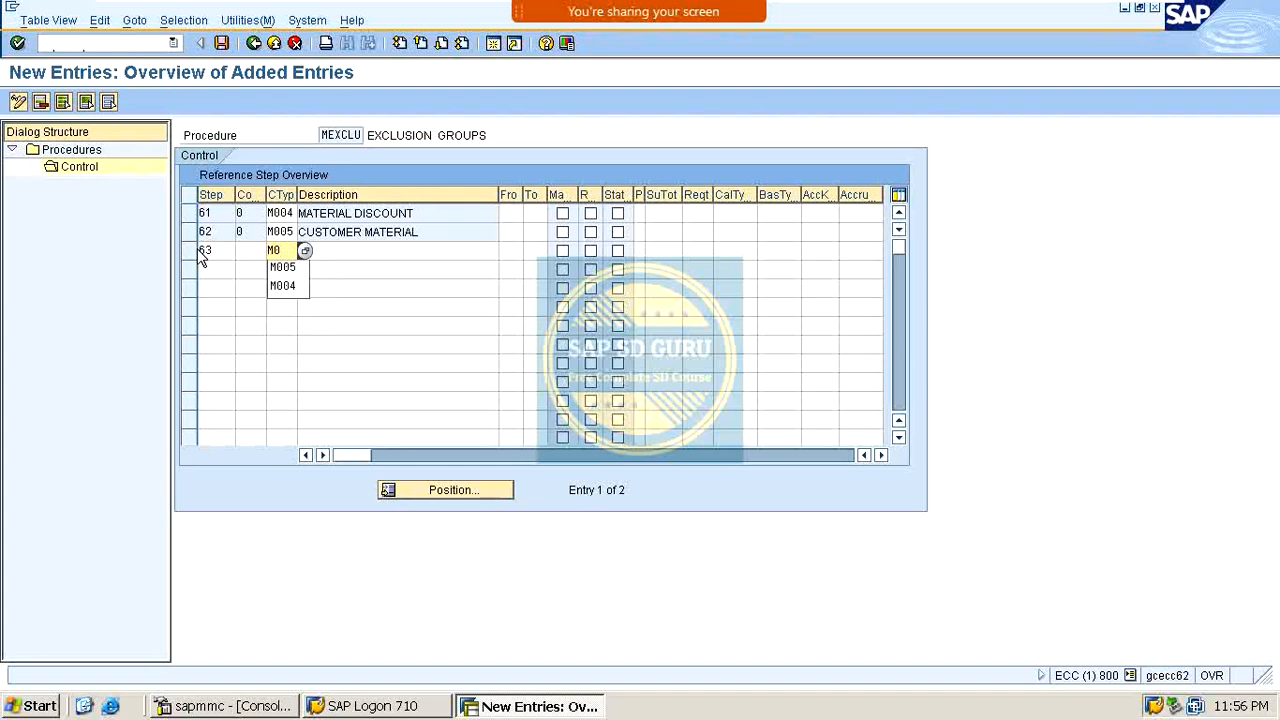
{"action": "type", "text": "20"}
{"action": "key", "text": "Return"}
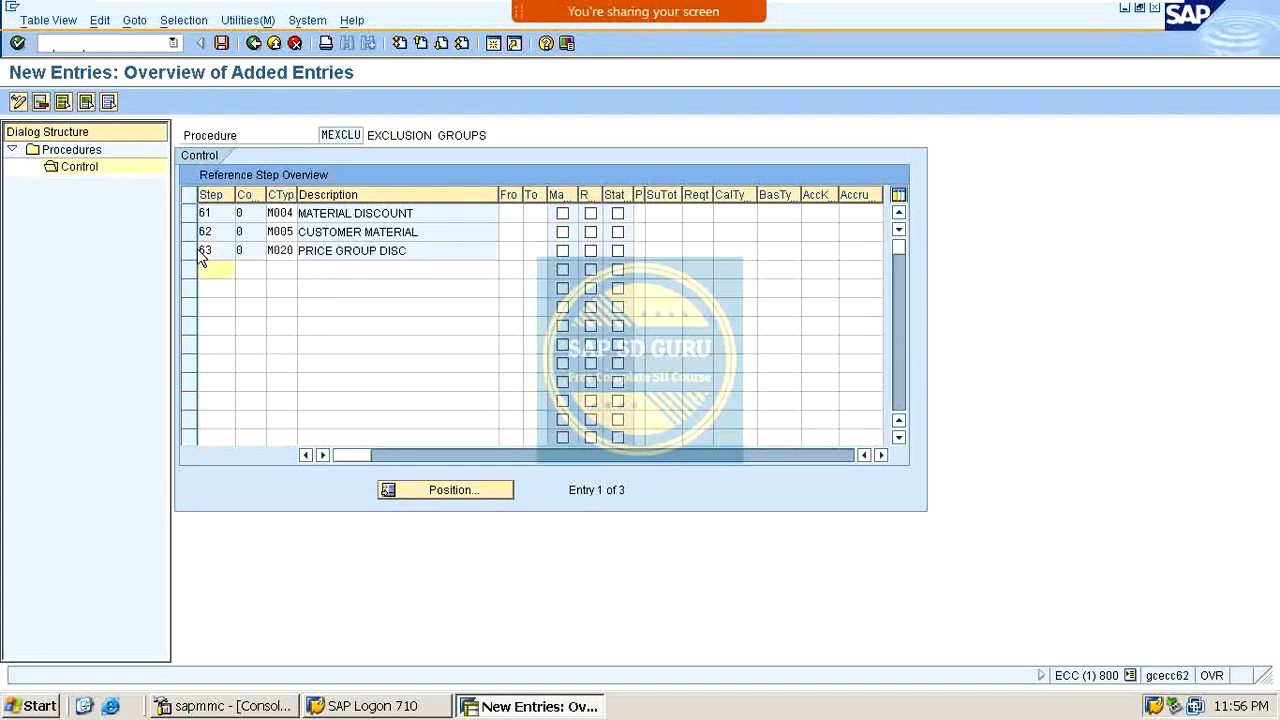
{"action": "left_click", "coordinate": [222, 43]}
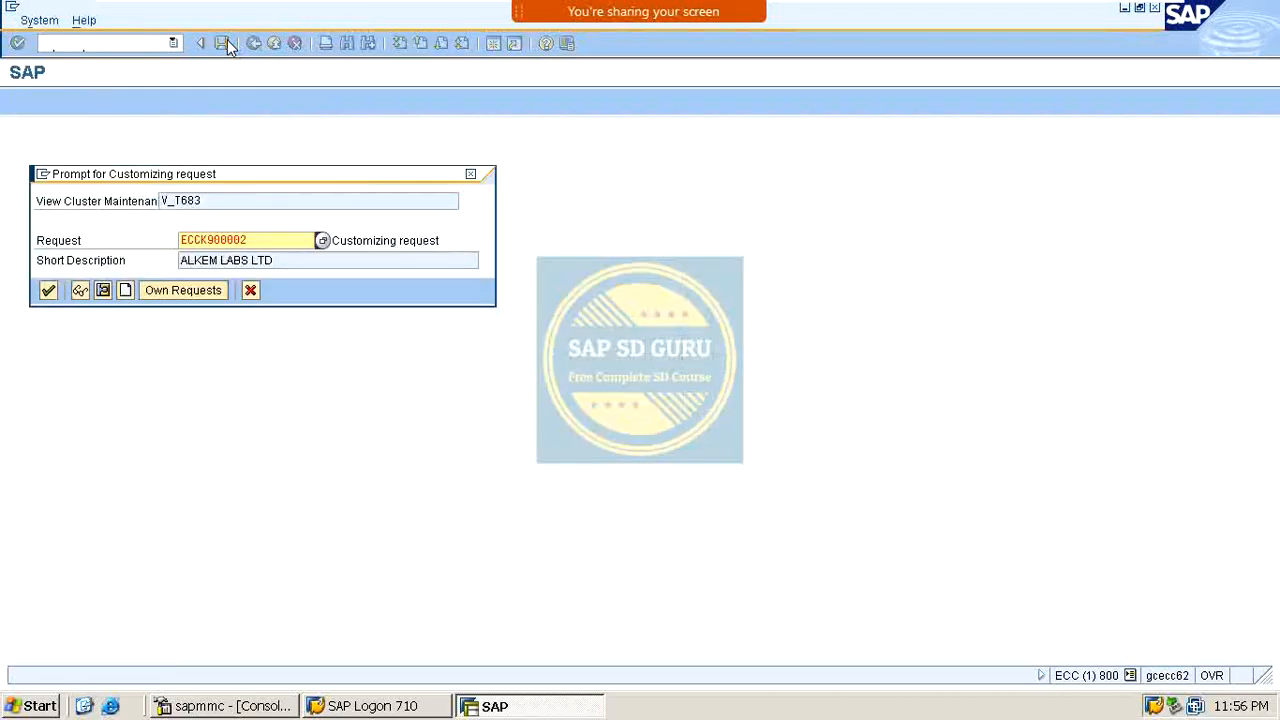
{"action": "key", "text": "Return"}
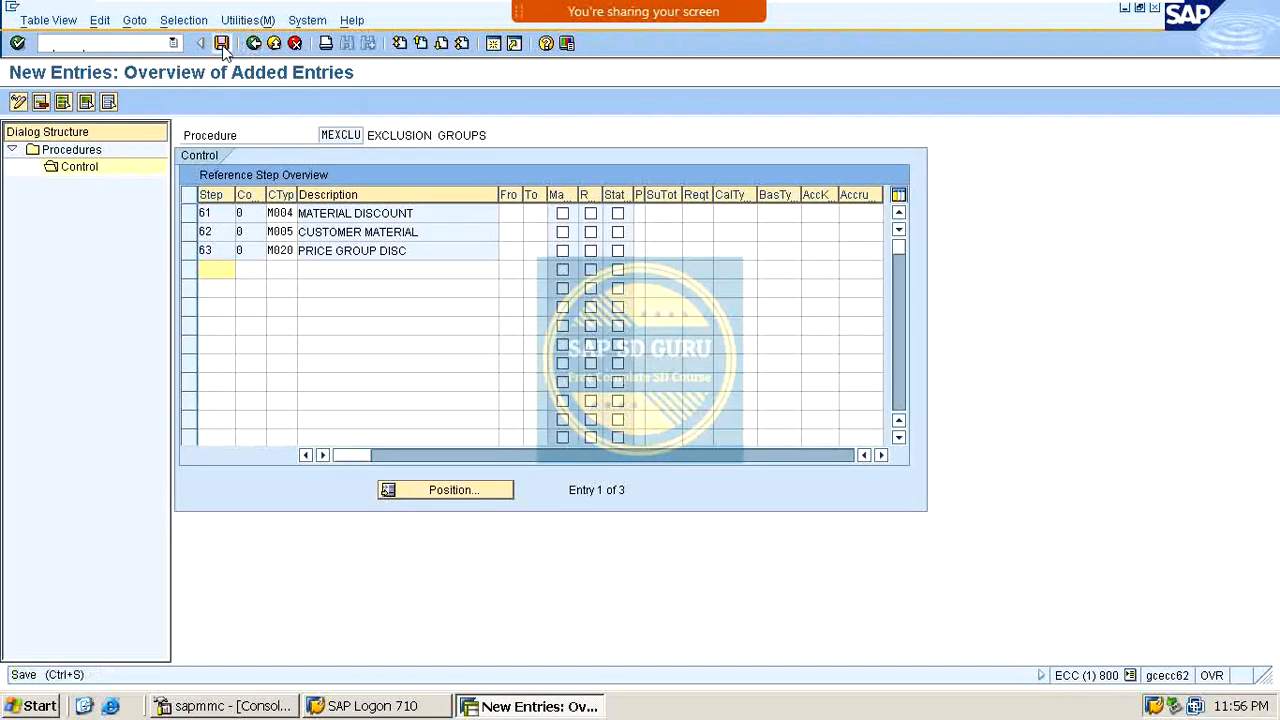
{"action": "left_click", "coordinate": [254, 43]}
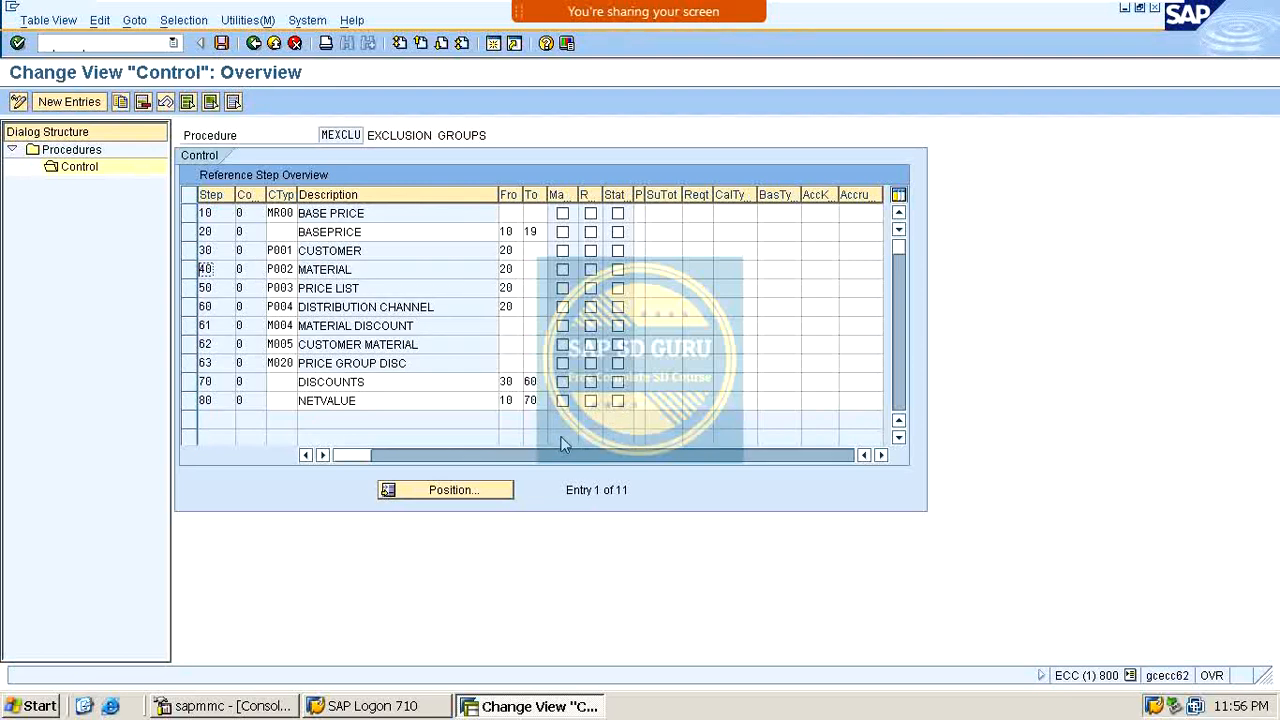
Set the From reference step to 20 for steps 61, 62 and 63 and save the procedure.
{"action": "left_click", "coordinate": [510, 326]}
{"action": "type", "text": "20"}
{"action": "left_click", "coordinate": [518, 347]}
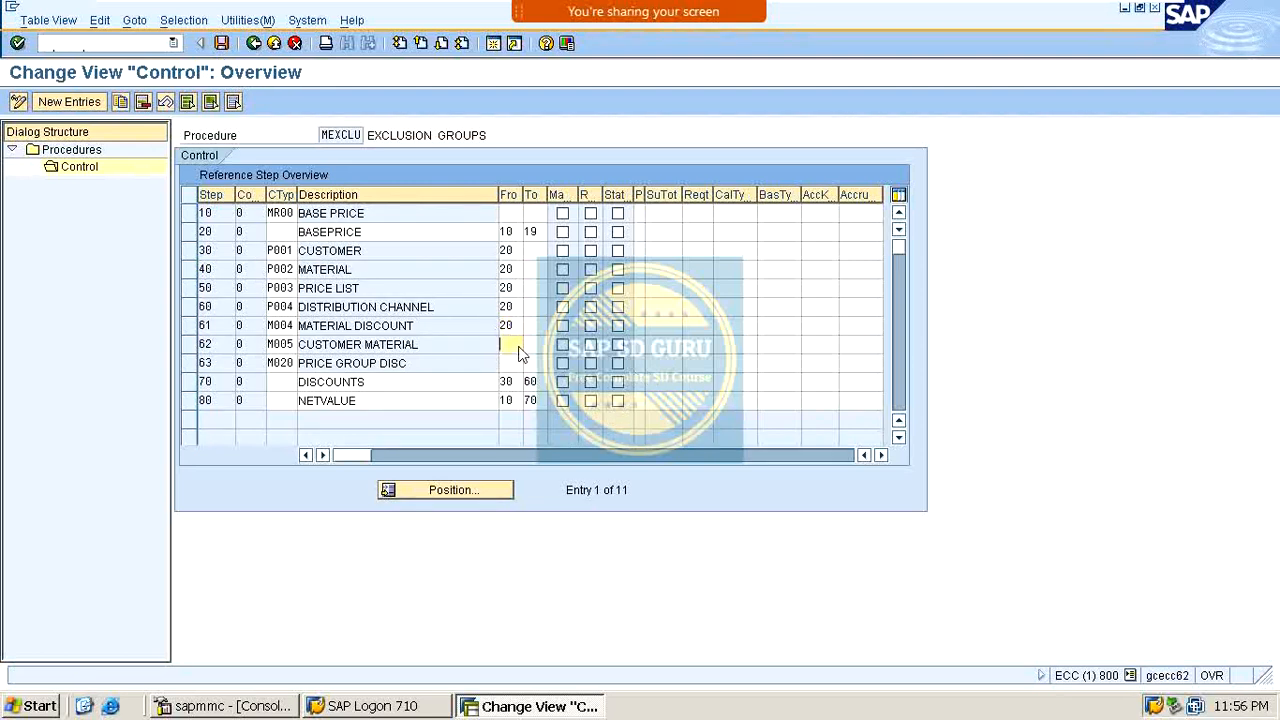
{"action": "type", "text": "20"}
{"action": "left_click", "coordinate": [517, 366]}
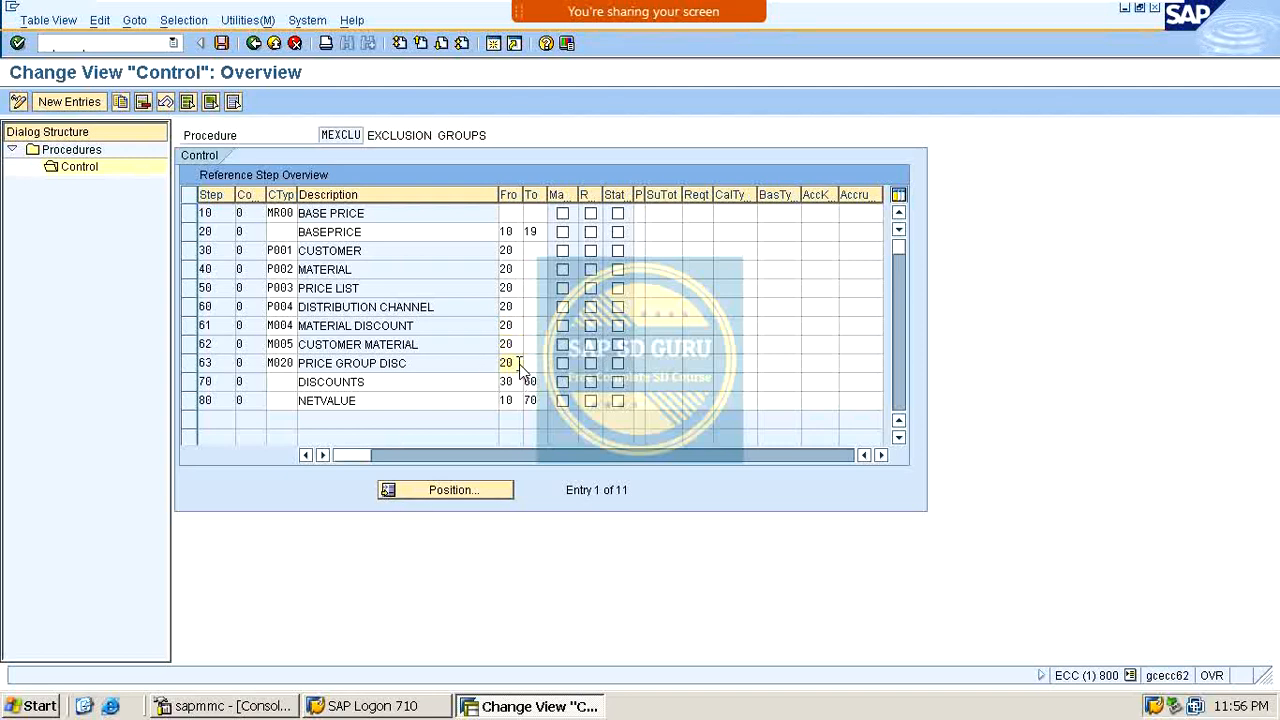
{"action": "key", "text": "ctrl+s"}
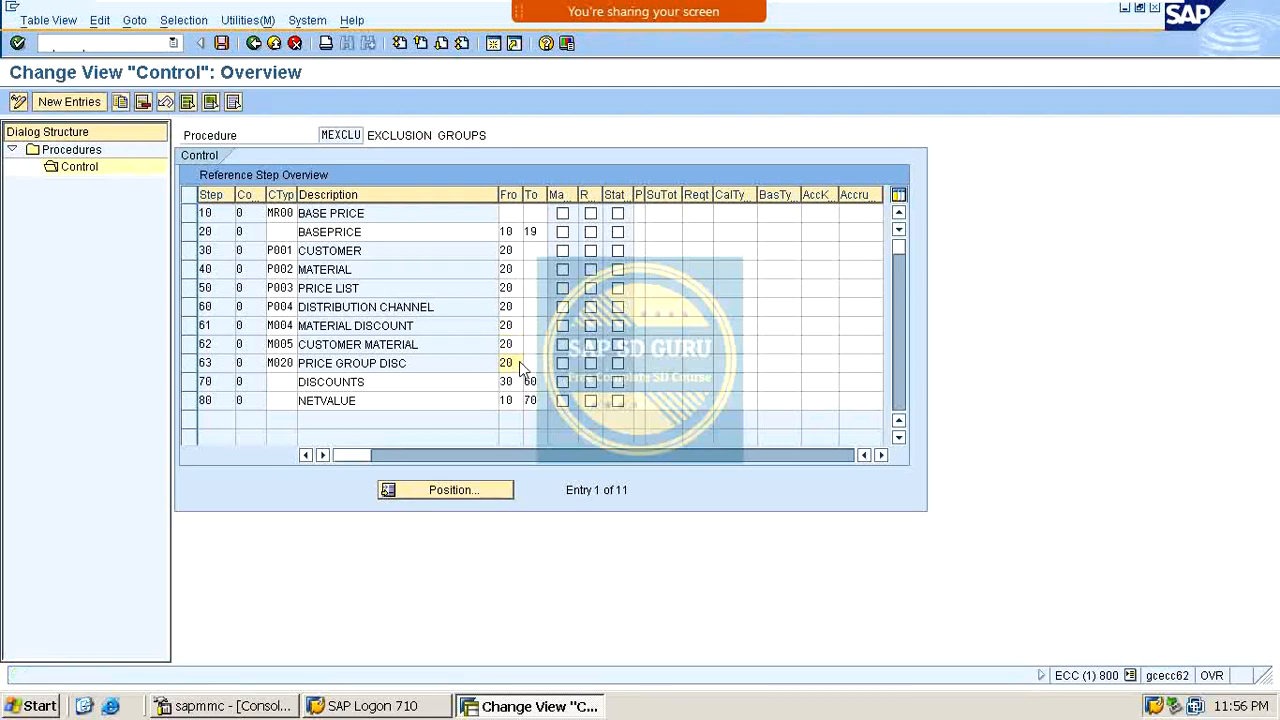
Delete the NETVALUE step 80 from the MEXCLU control data and save.
{"action": "scroll", "coordinate": [500, 372], "scroll_direction": "down", "scroll_amount": 2}
{"action": "scroll", "coordinate": [350, 346], "scroll_direction": "up", "scroll_amount": 1}
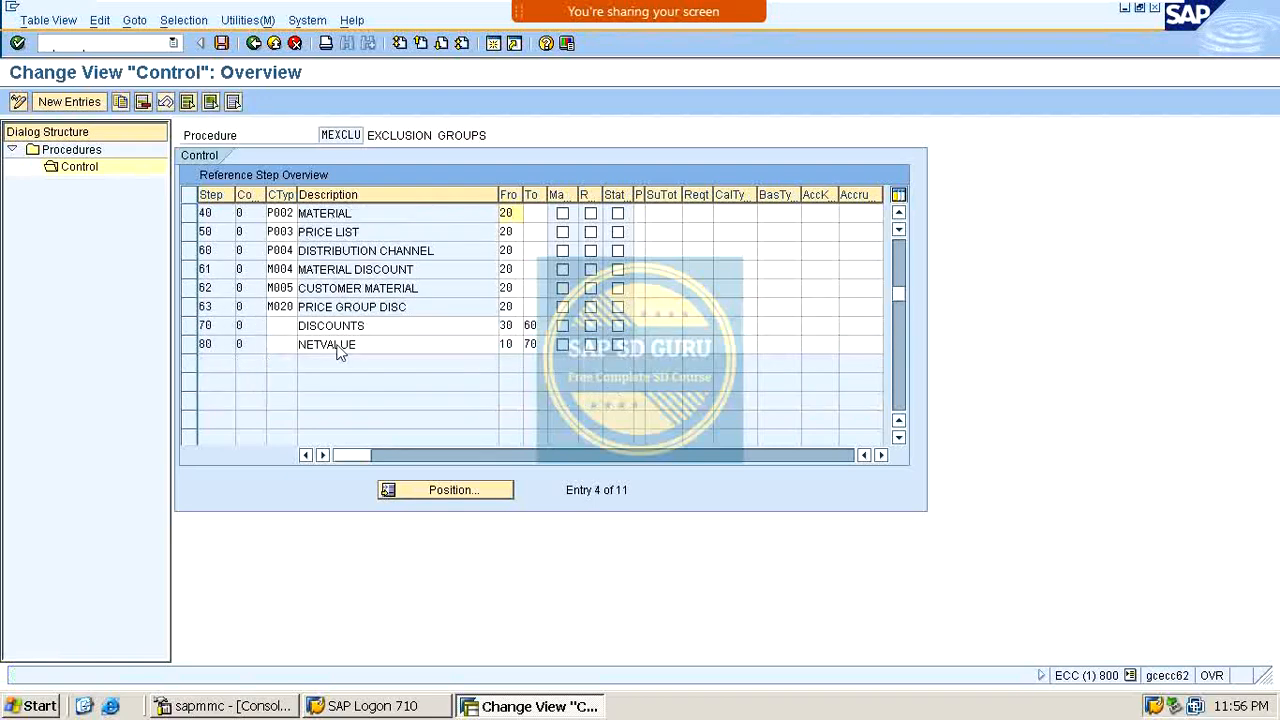
{"action": "left_click", "coordinate": [192, 344]}
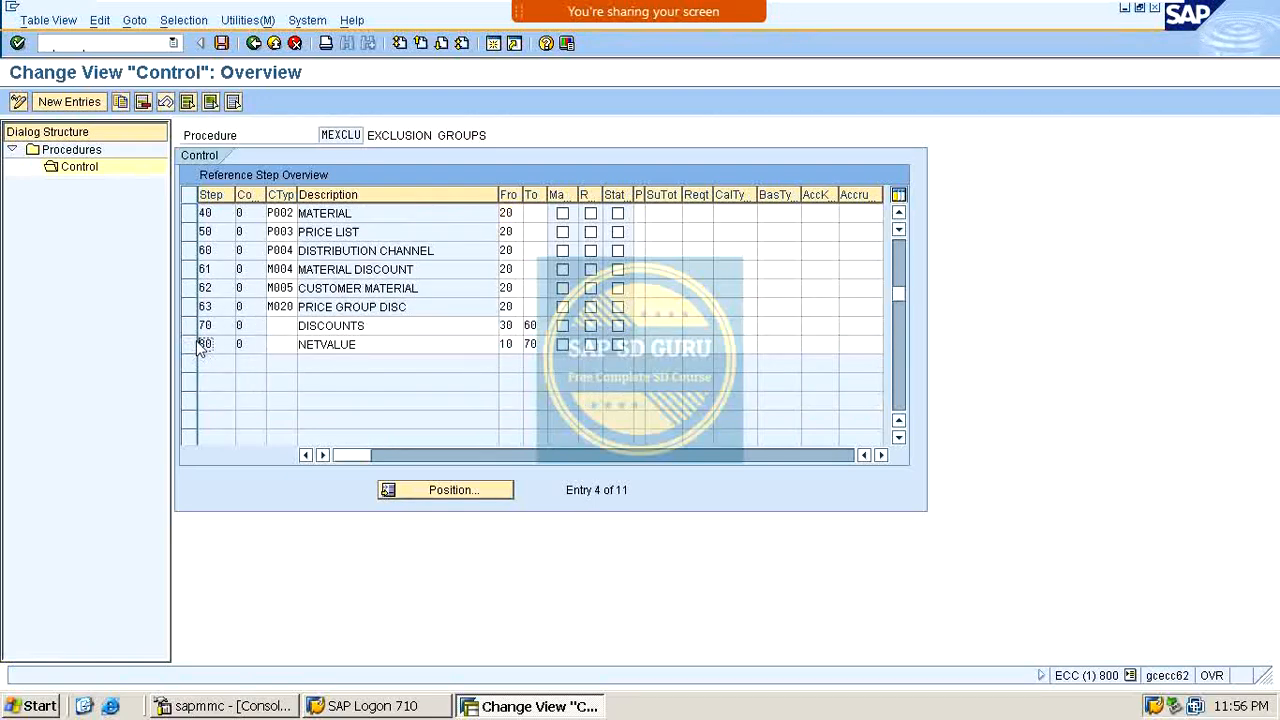
{"action": "left_click", "coordinate": [143, 102]}
{"action": "left_click", "coordinate": [222, 43]}
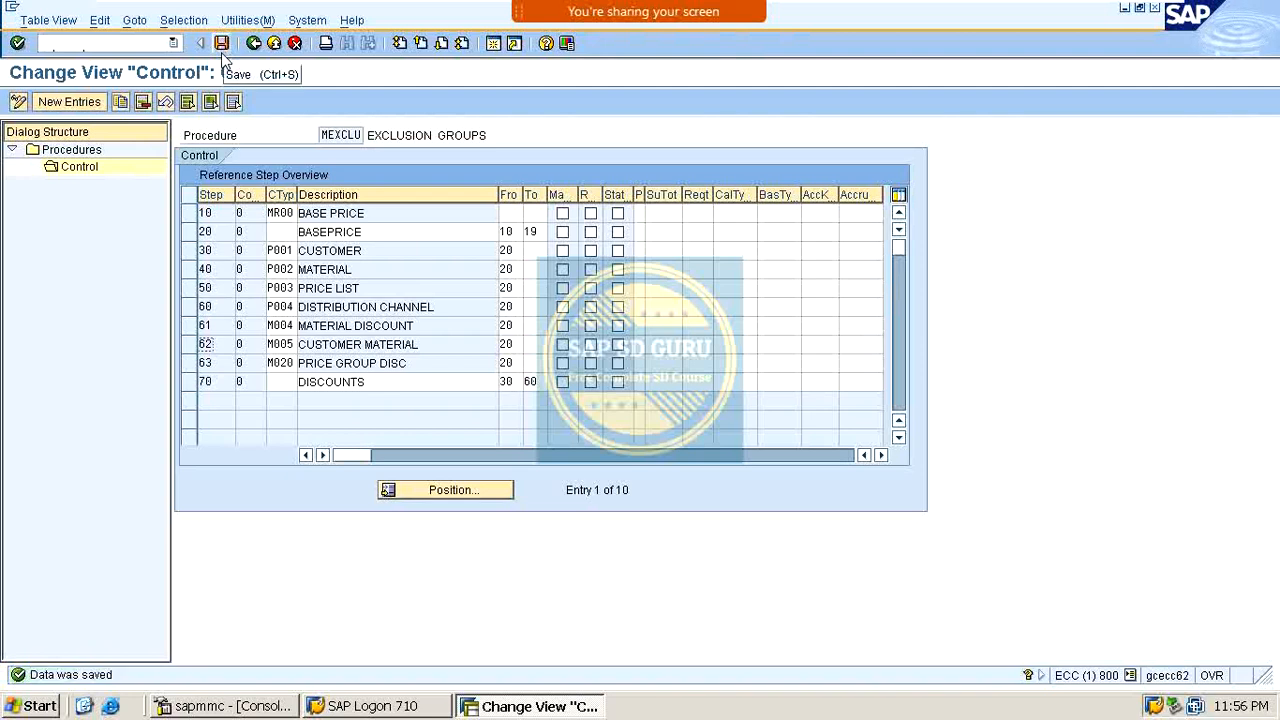
{"action": "left_click", "coordinate": [222, 43]}
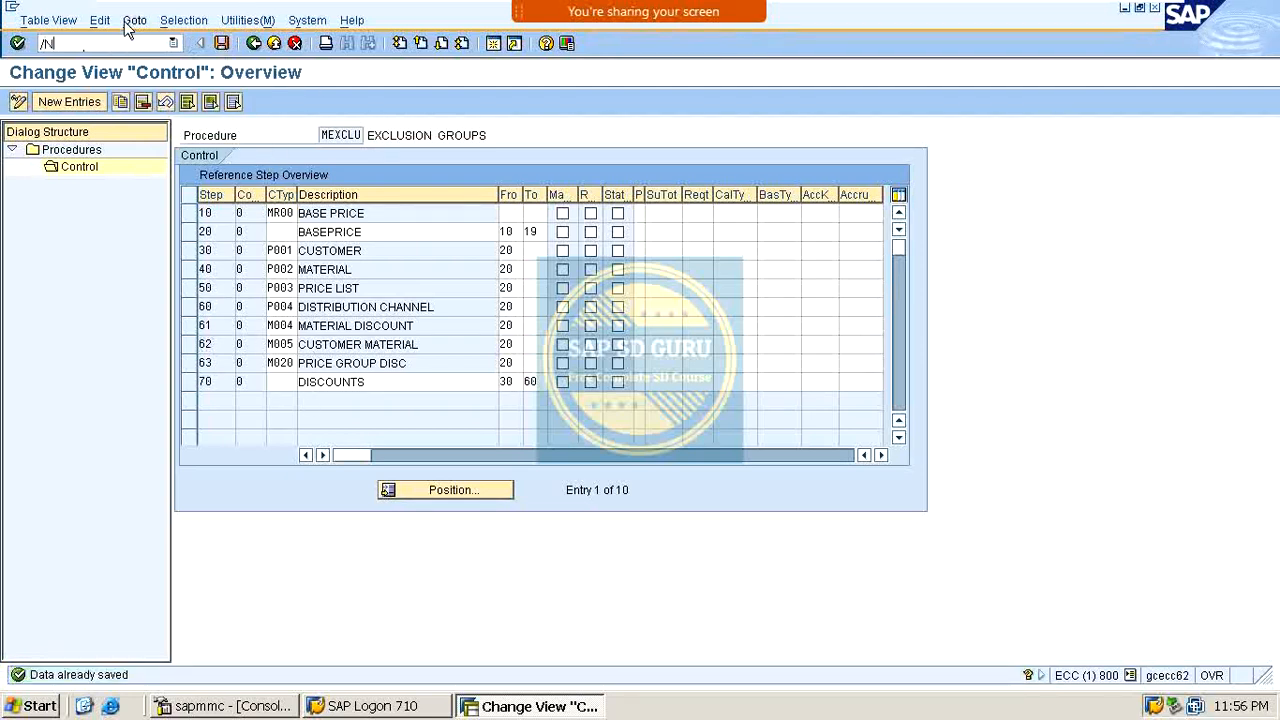
Start creating condition records for condition type M004 through transaction VK11.
{"action": "type", "text": "/NVA01"}
{"action": "key", "text": "Return"}
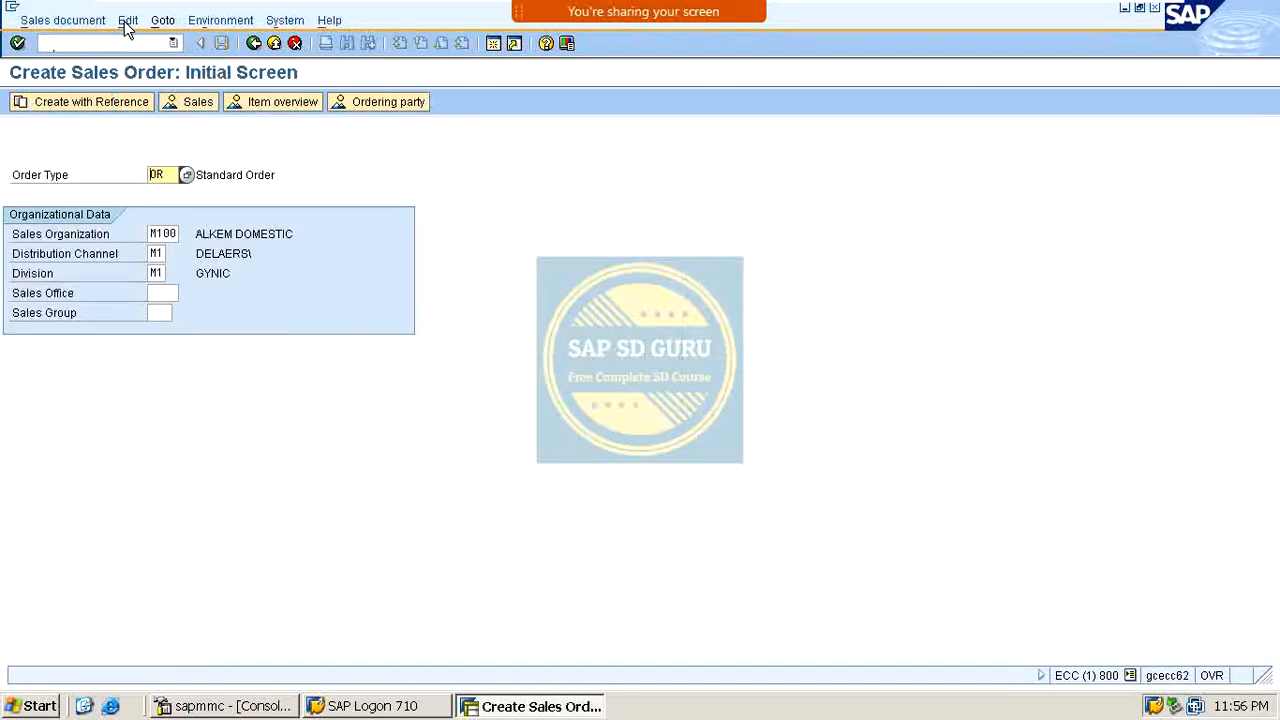
{"action": "left_click", "coordinate": [141, 44]}
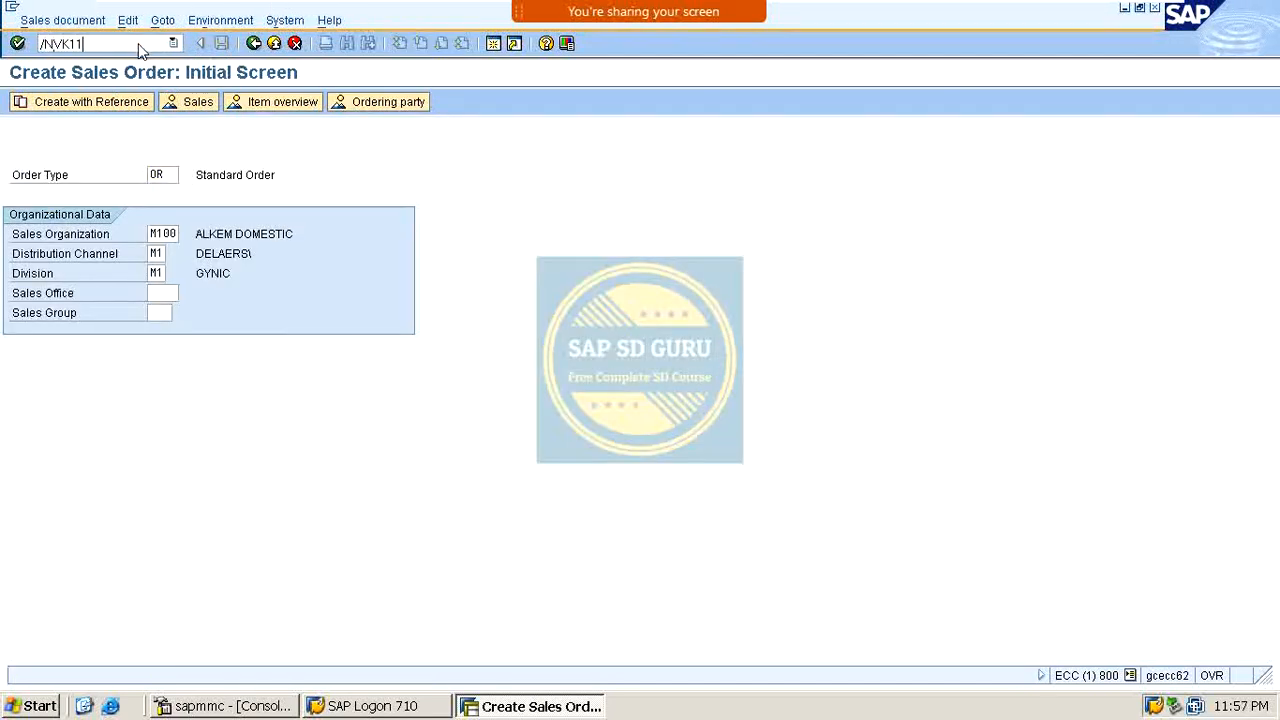
{"action": "type", "text": "/NVK11"}
{"action": "key", "text": "Return"}
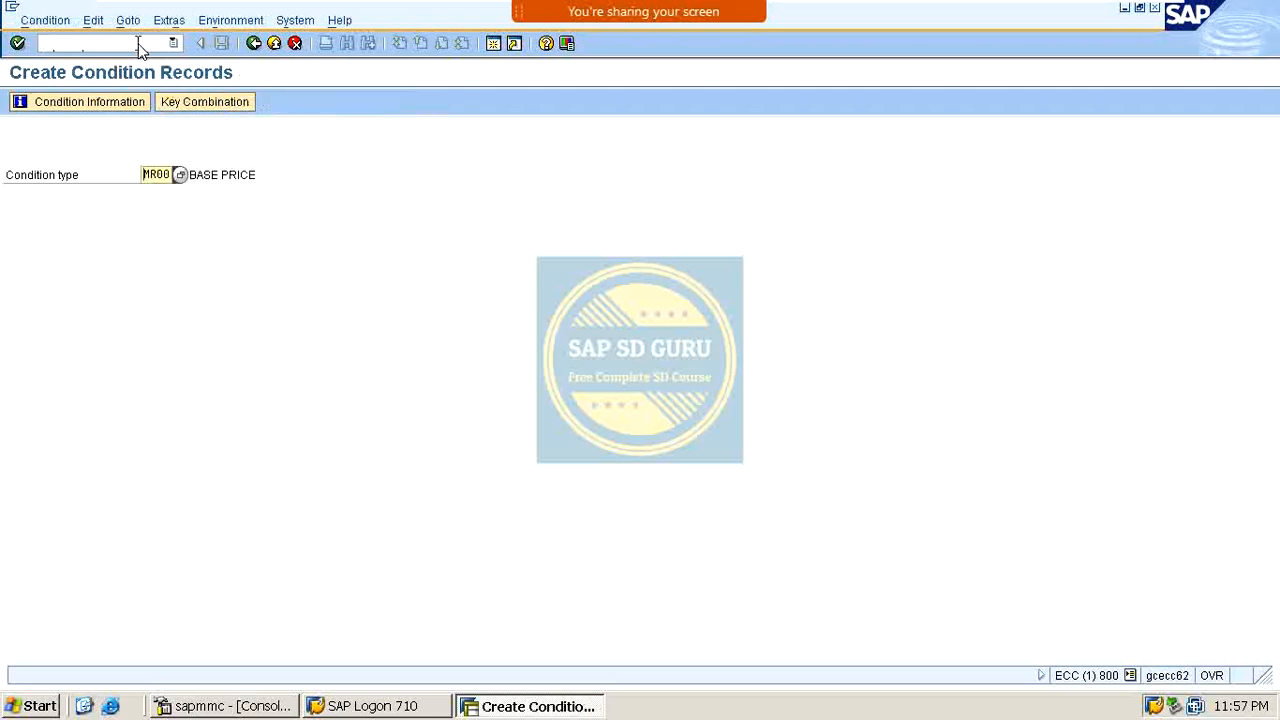
{"action": "type", "text": "M004"}
{"action": "key", "text": "Return"}
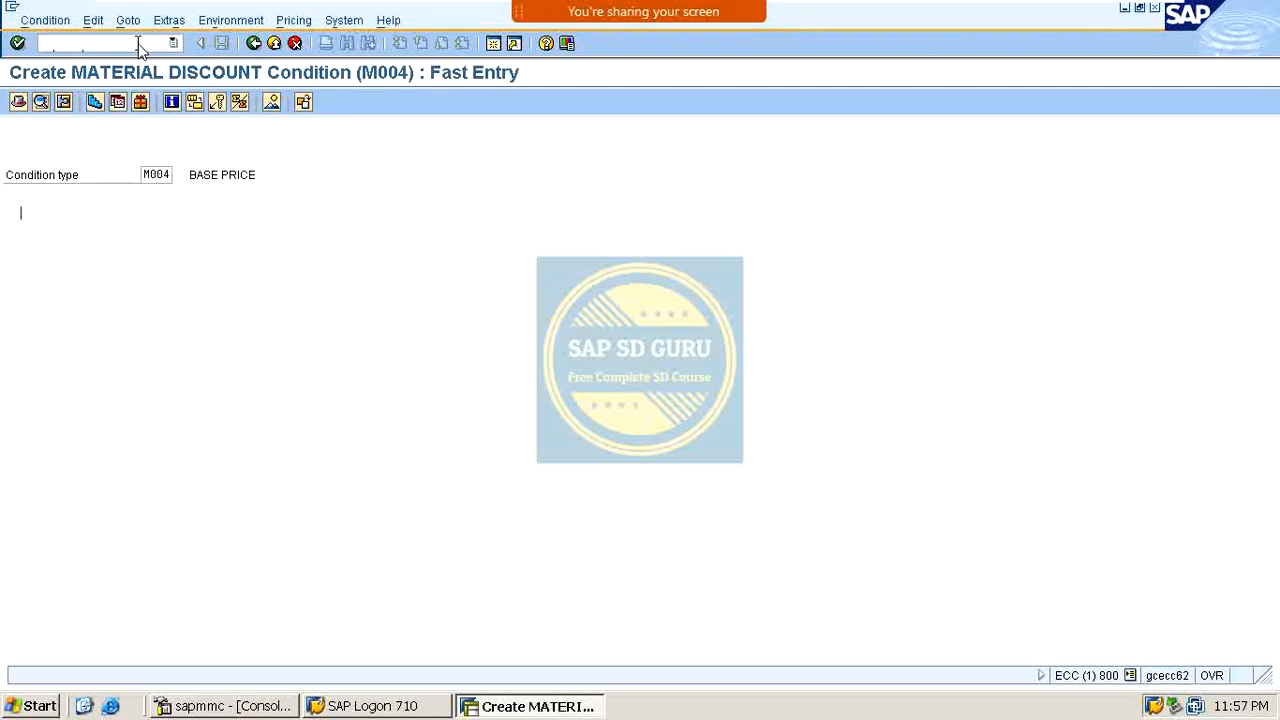
Enter material vaxine-150 with a discount amount of 130 in the M004 condition record.
{"action": "key", "text": "BackSpace"}
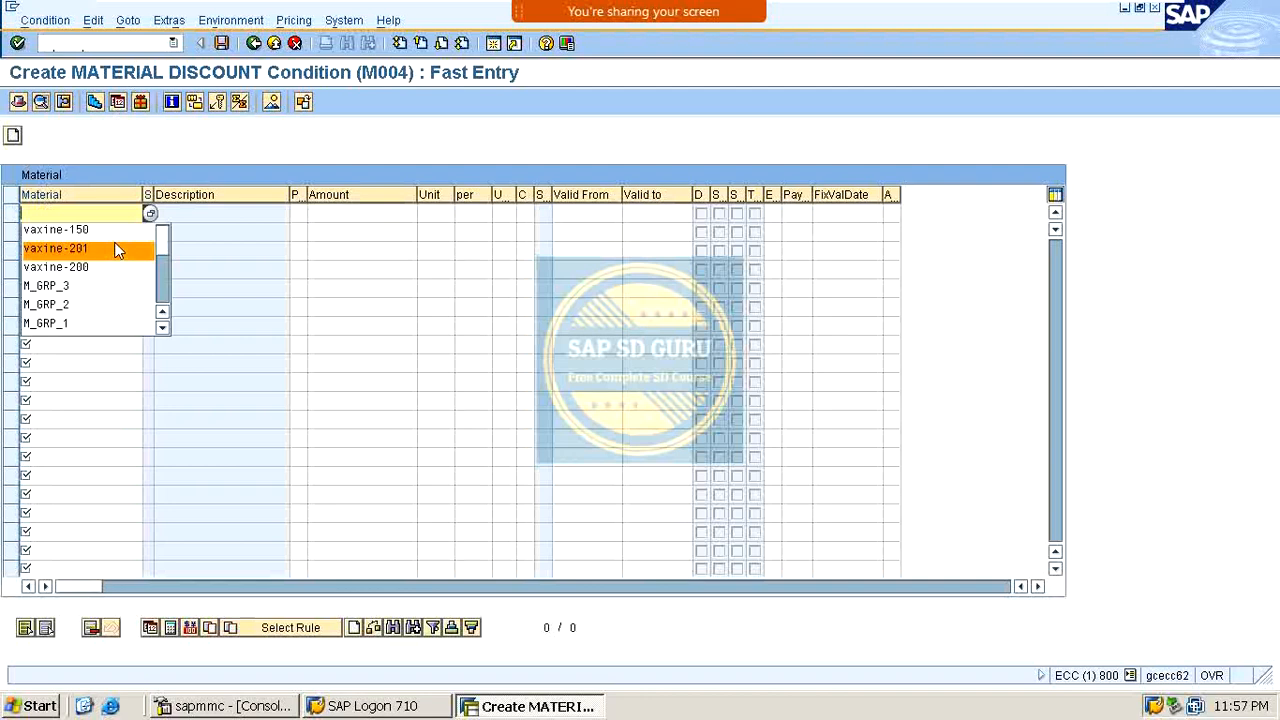
{"action": "key", "text": "Down"}
{"action": "key", "text": "Up"}
{"action": "key", "text": "Up"}
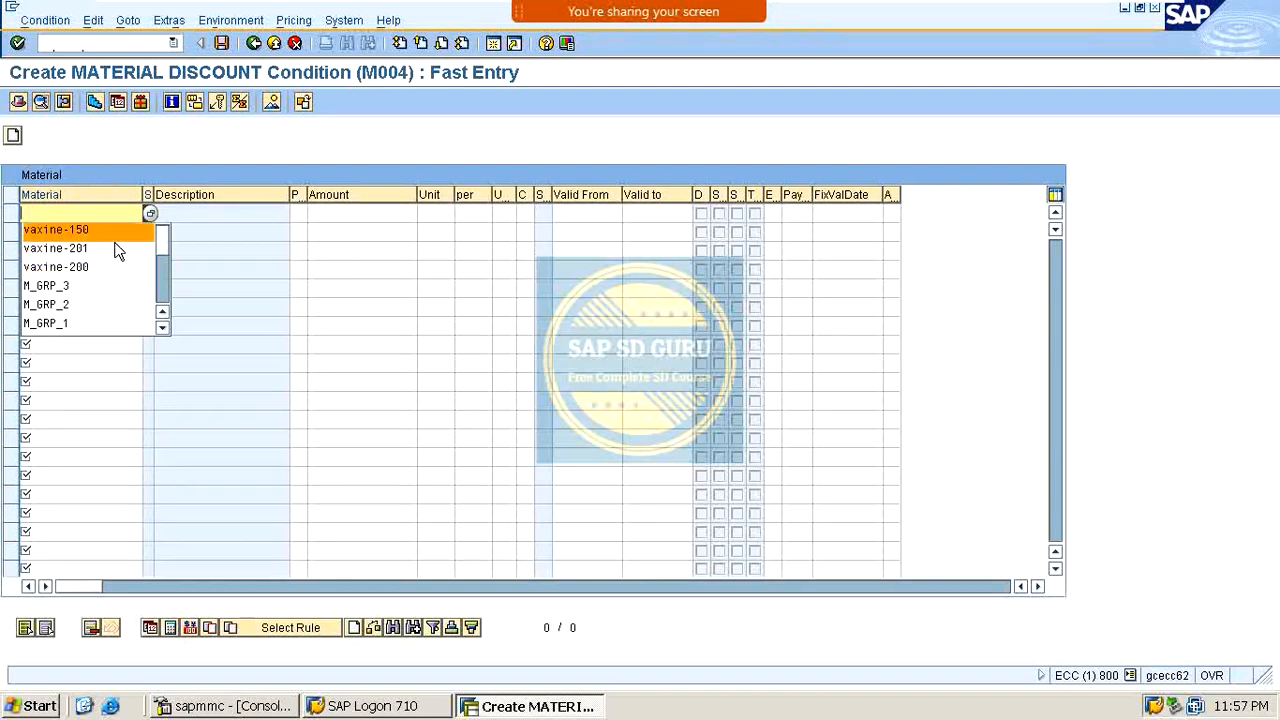
{"action": "key", "text": "Return"}
{"action": "key", "text": "Tab"}
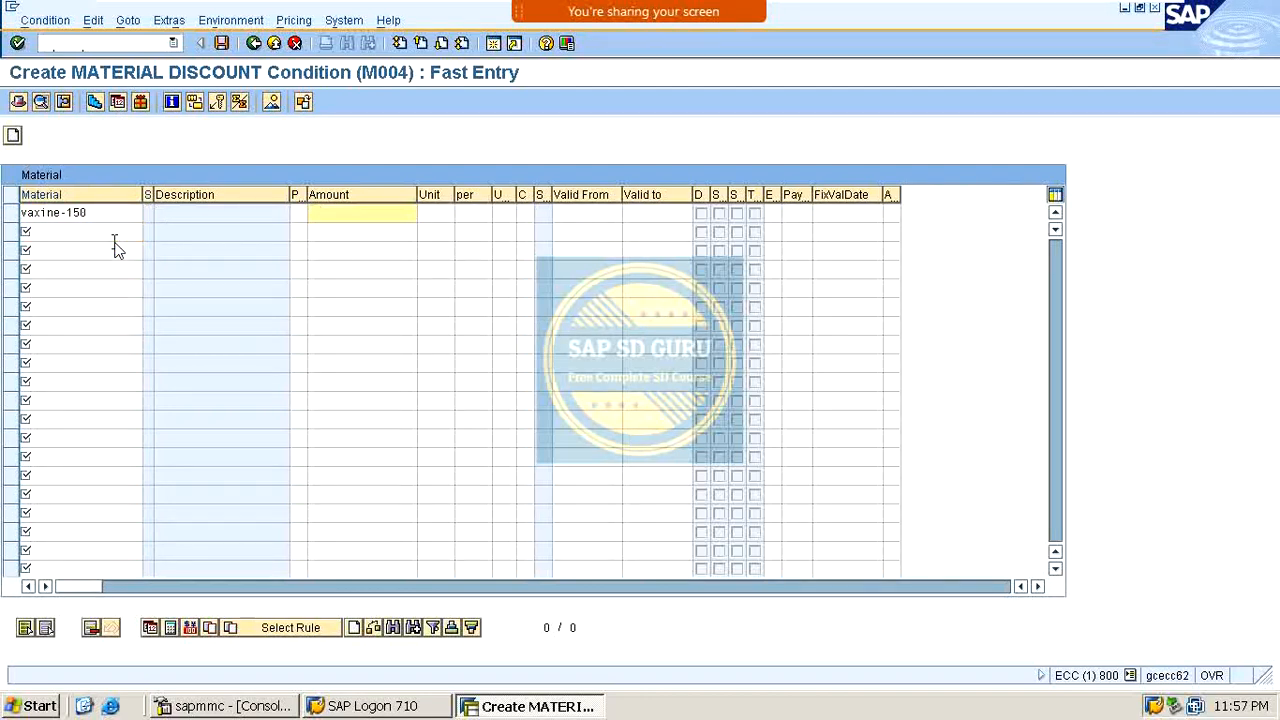
{"action": "type", "text": "130"}
{"action": "key", "text": "Return"}
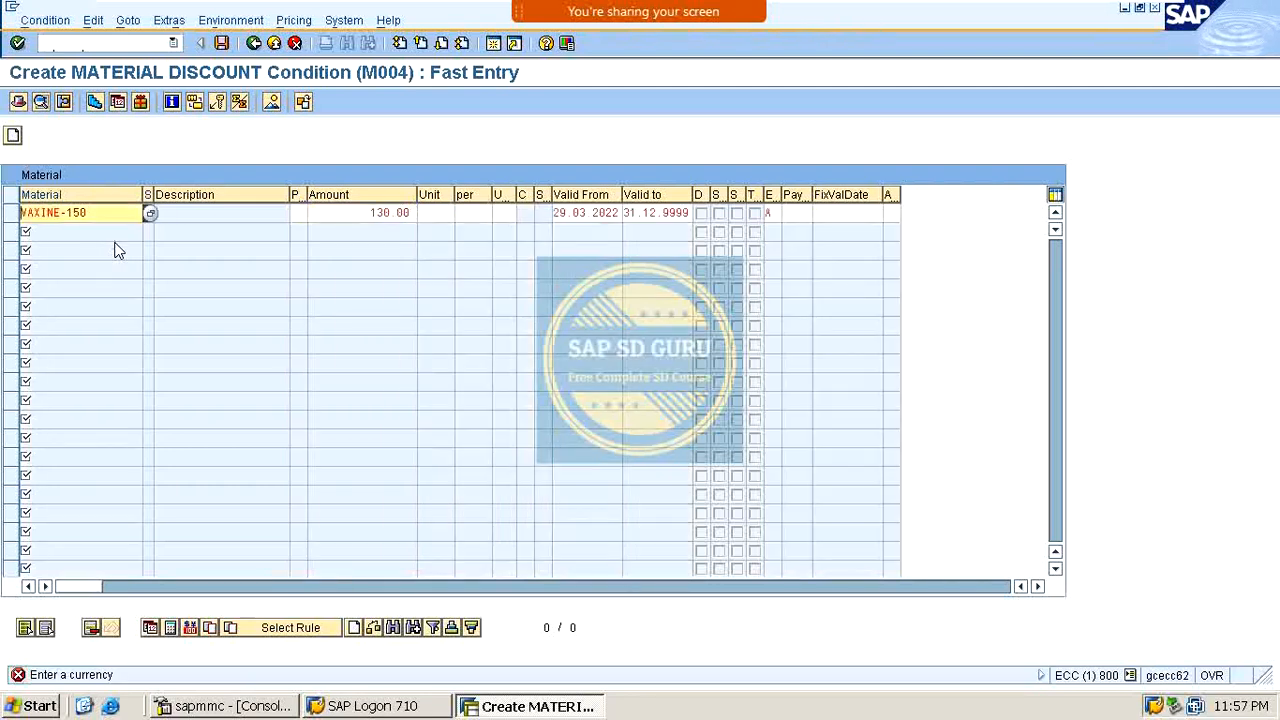
Set the currency of the M004 record to INR, save it and return to the condition type selection.
{"action": "left_click", "coordinate": [477, 213]}
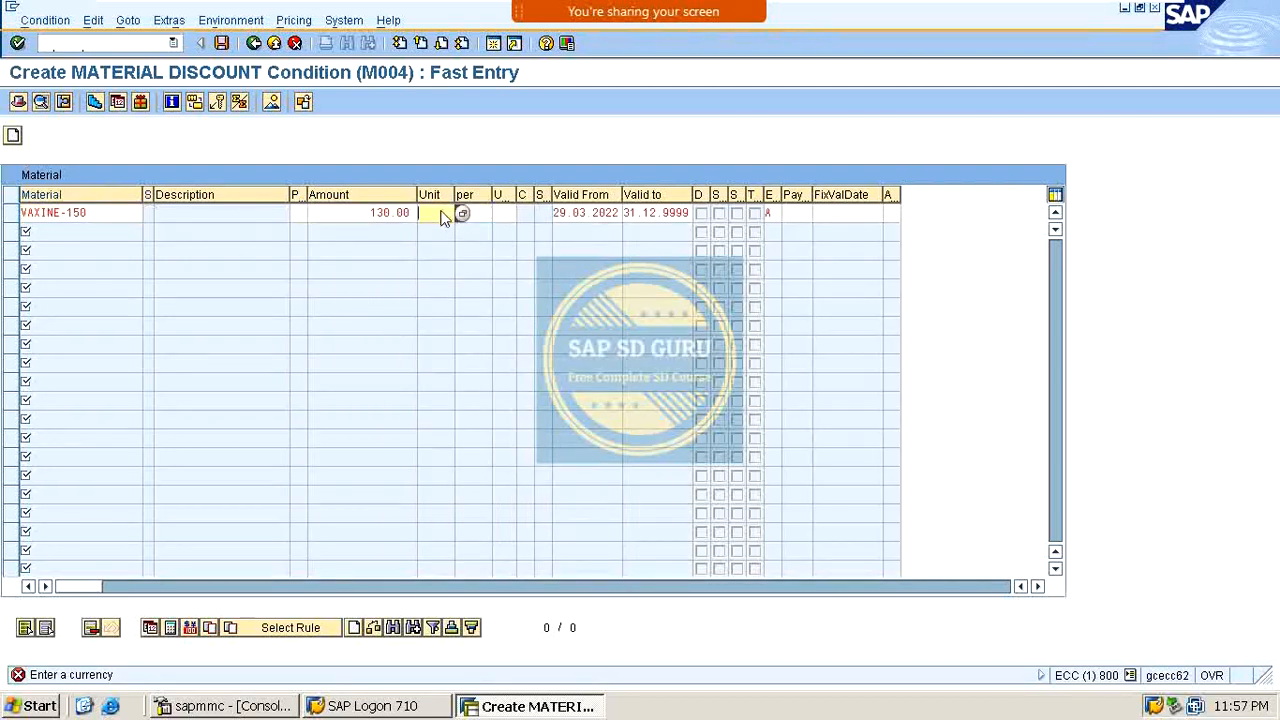
{"action": "left_click", "coordinate": [429, 210]}
{"action": "type", "text": "INR"}
{"action": "key", "text": "Return"}
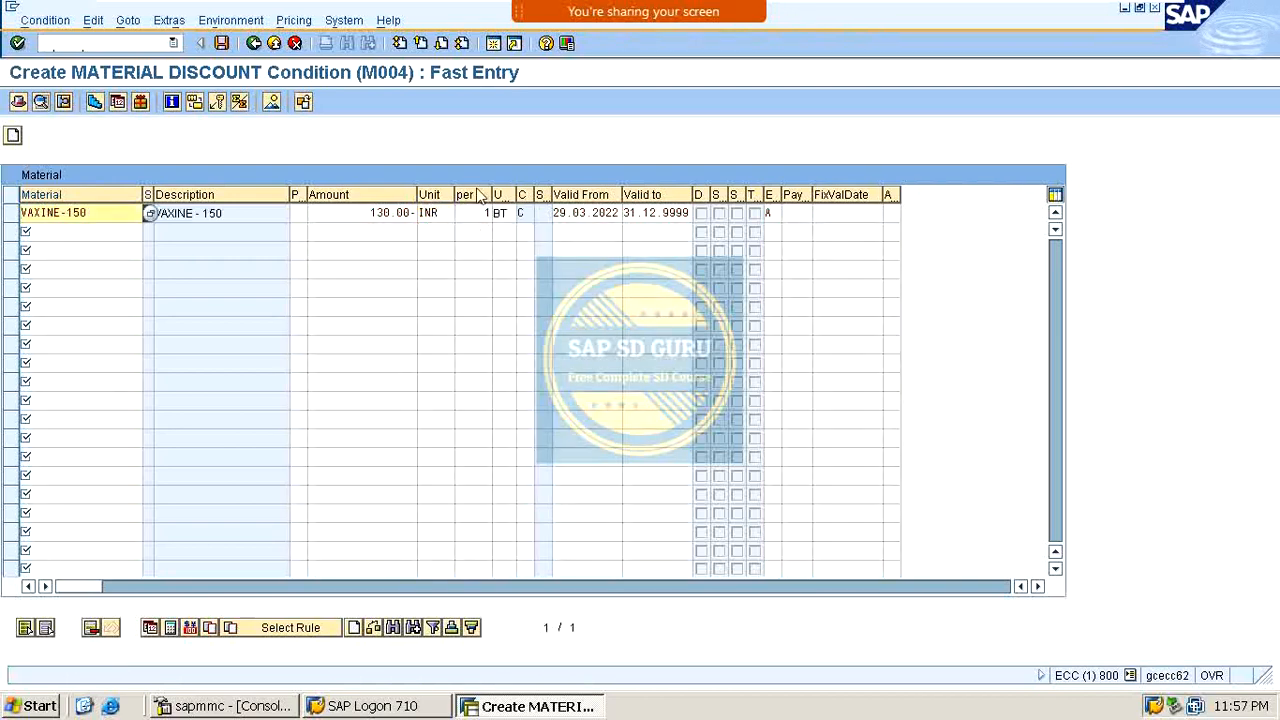
{"action": "left_click", "coordinate": [224, 43]}
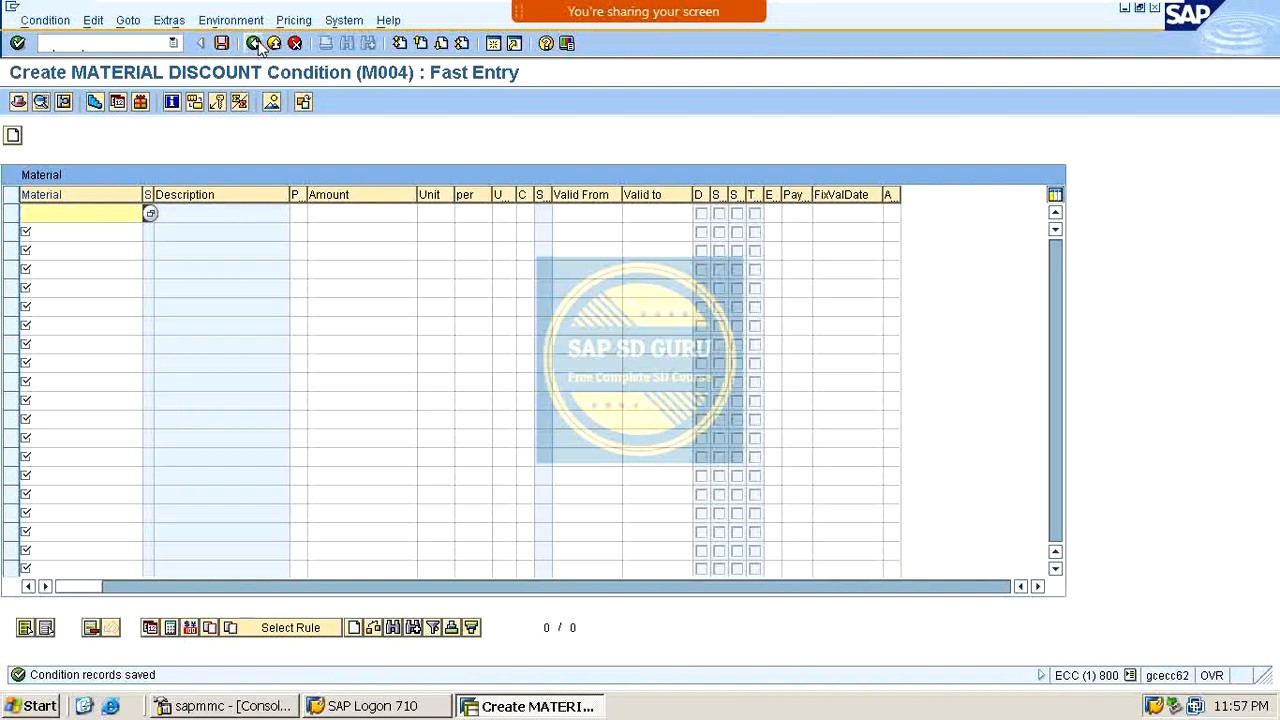
{"action": "left_click", "coordinate": [254, 43]}
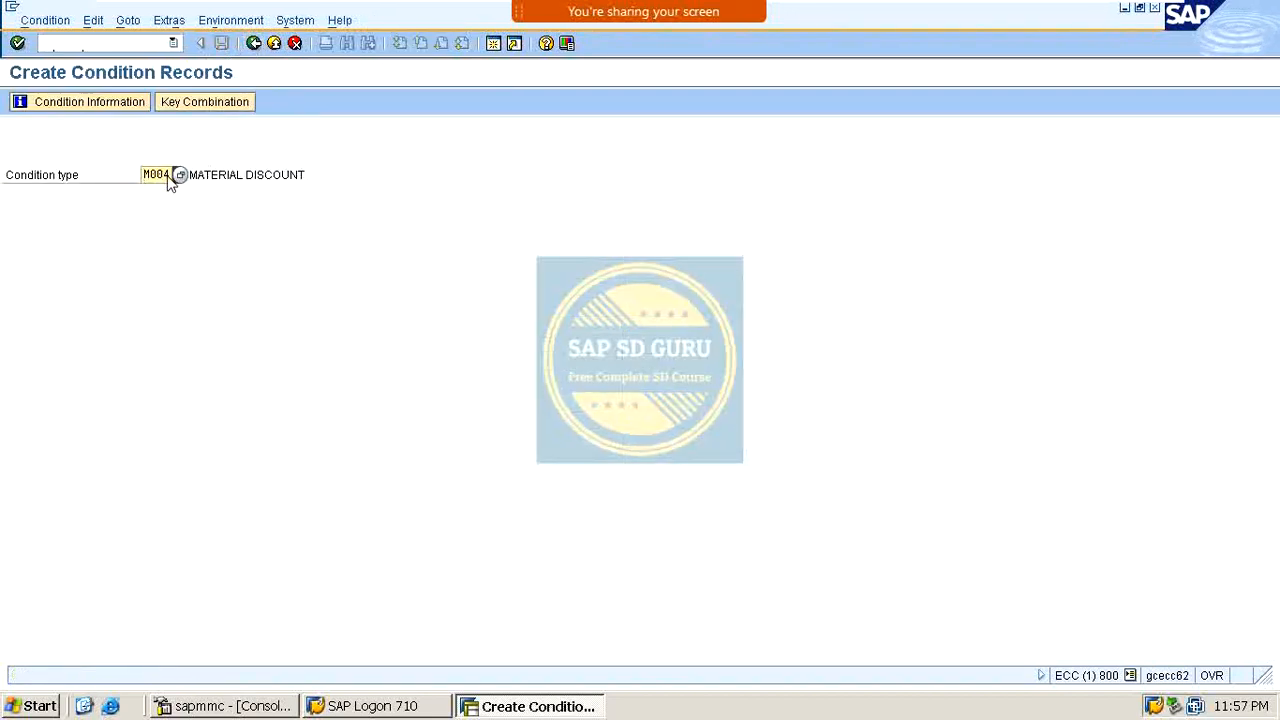
Create and save an M005 condition record of 140 INR for the preset customer and material vaxine-150, and return to the condition type selection.
{"action": "key", "text": "Return"}
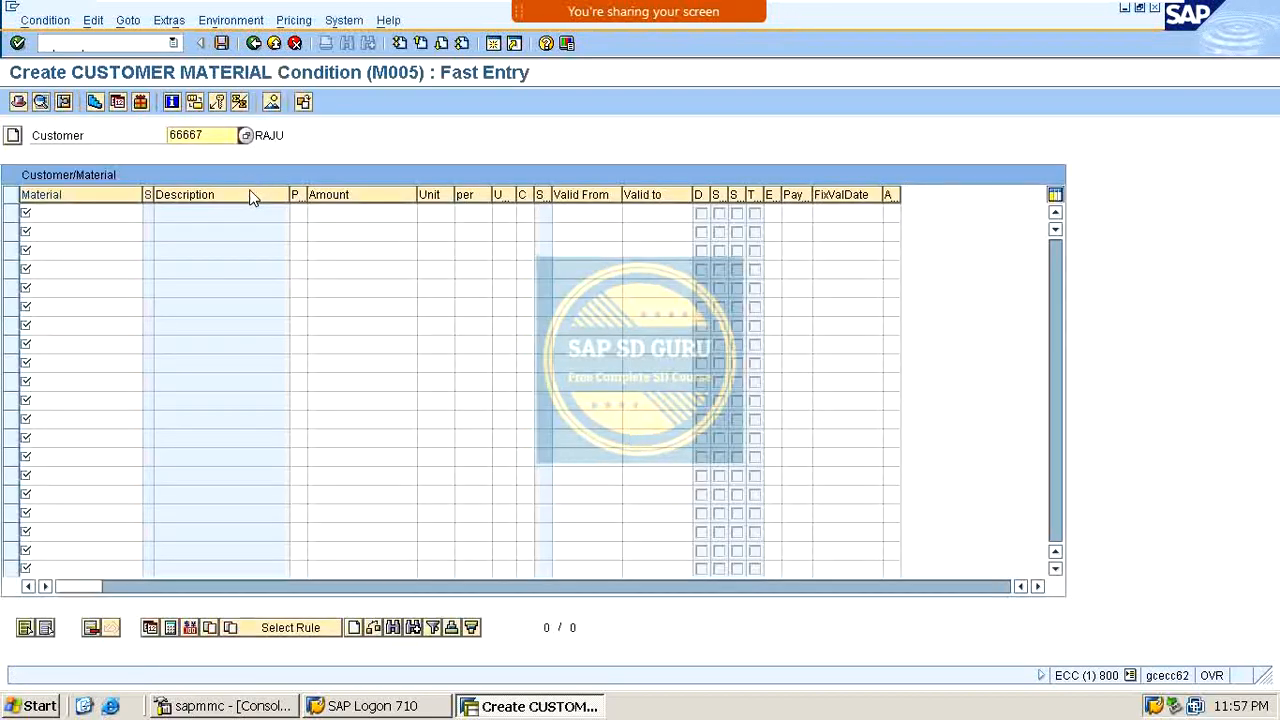
{"action": "left_click", "coordinate": [65, 216]}
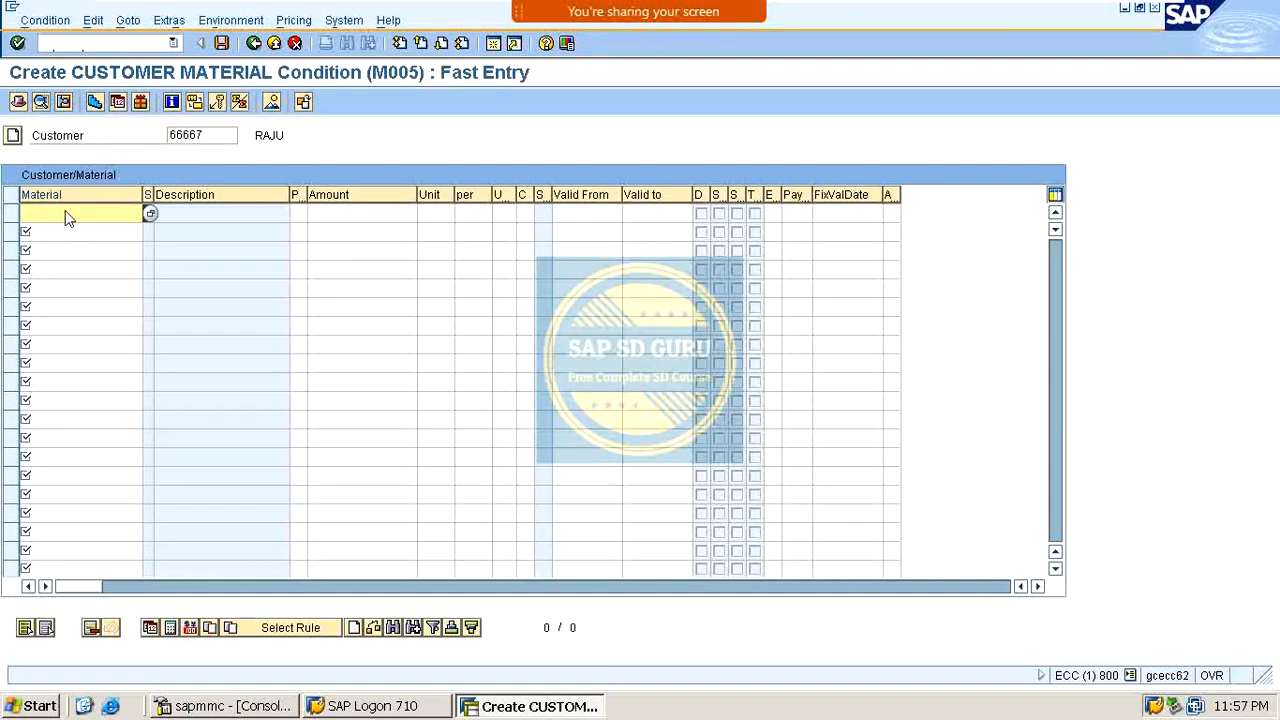
{"action": "key", "text": "Down"}
{"action": "key", "text": "Down"}
{"action": "key", "text": "Return"}
{"action": "key", "text": "Tab"}
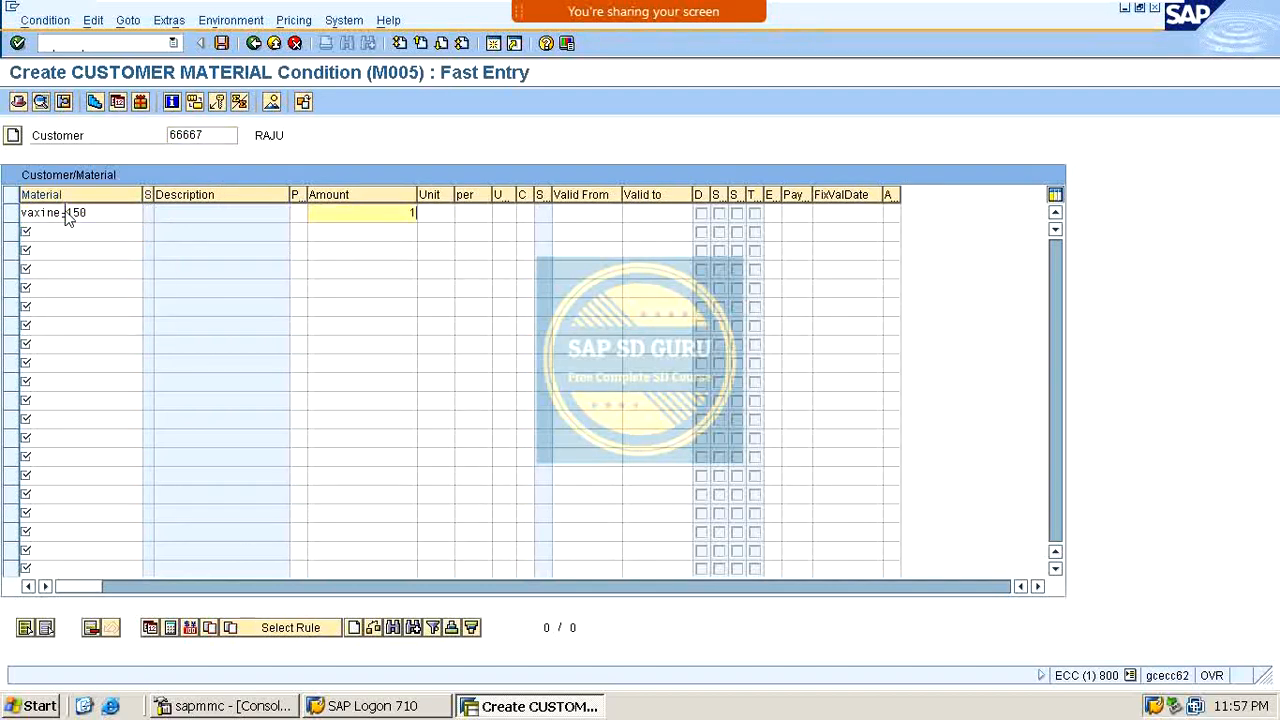
{"action": "type", "text": "140"}
{"action": "key", "text": "Return"}
{"action": "key", "text": "ctrl+s"}
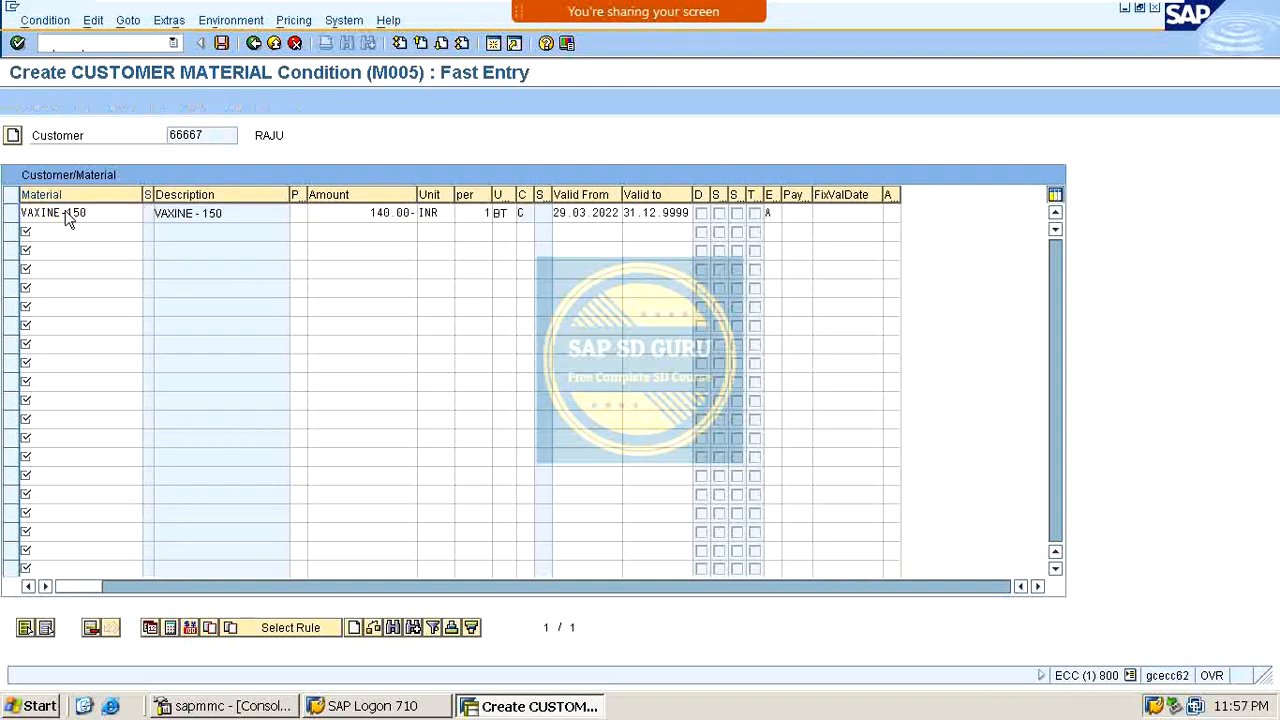
{"action": "left_click", "coordinate": [253, 44]}
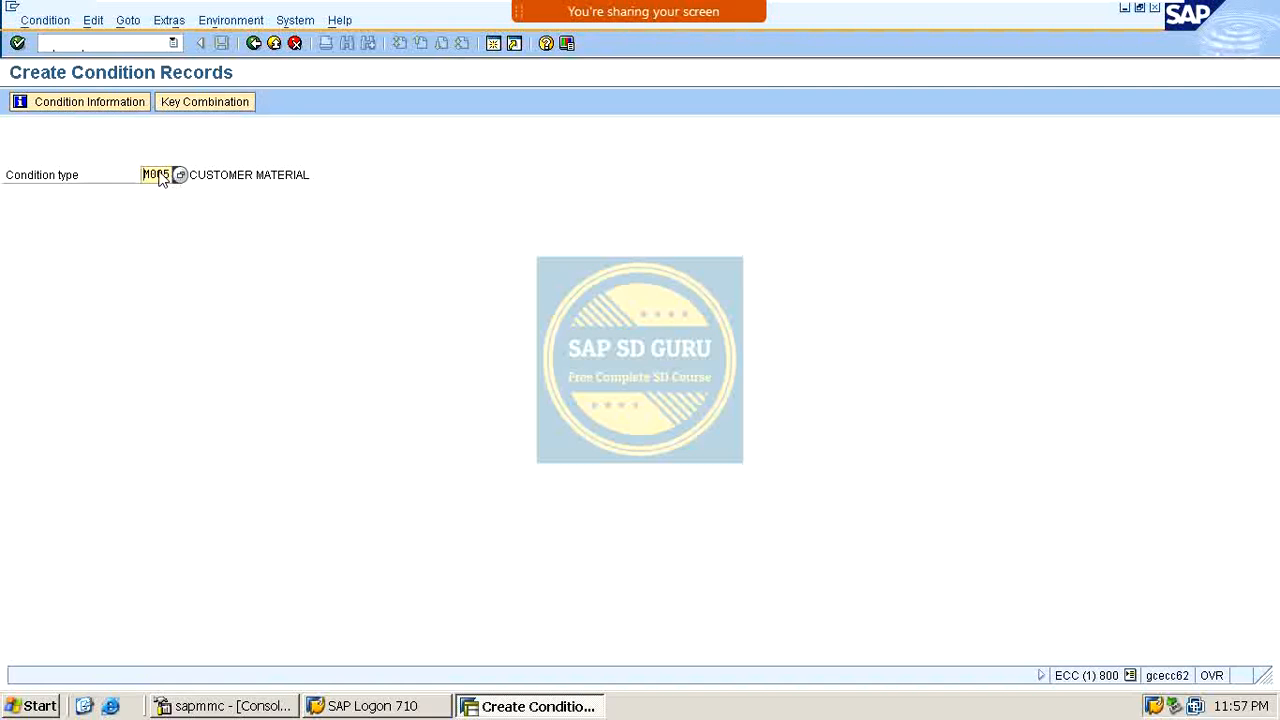
Start creating condition records for condition type M020, with price group 01 in the first row.
{"action": "left_click_drag", "start_coordinate": [158, 176], "coordinate": [249, 196]}
{"action": "type", "text": "20"}
{"action": "key", "text": "Return"}
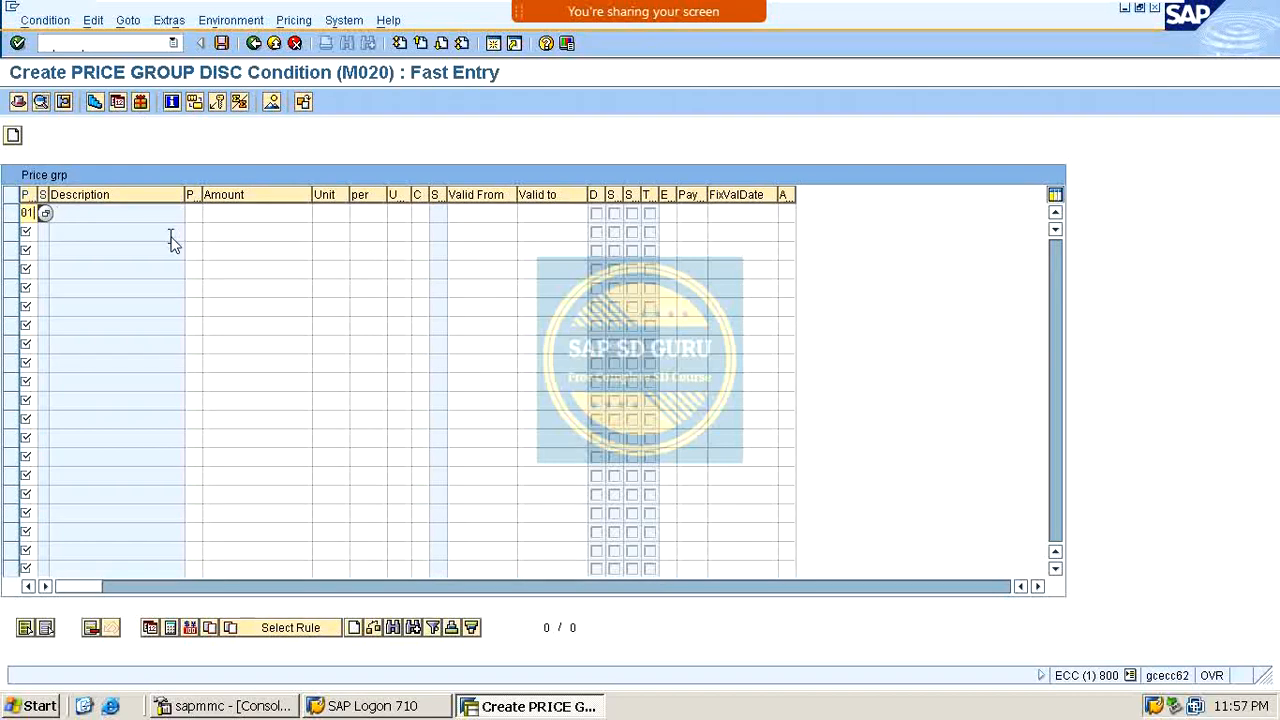
Enter a discount amount of 125 for price group 01.
{"action": "key", "text": "Tab"}
{"action": "key", "text": "Tab"}
{"action": "key", "text": "BackSpace"}
{"action": "key", "text": "Down"}
{"action": "key", "text": "Down"}
{"action": "key", "text": "Down"}
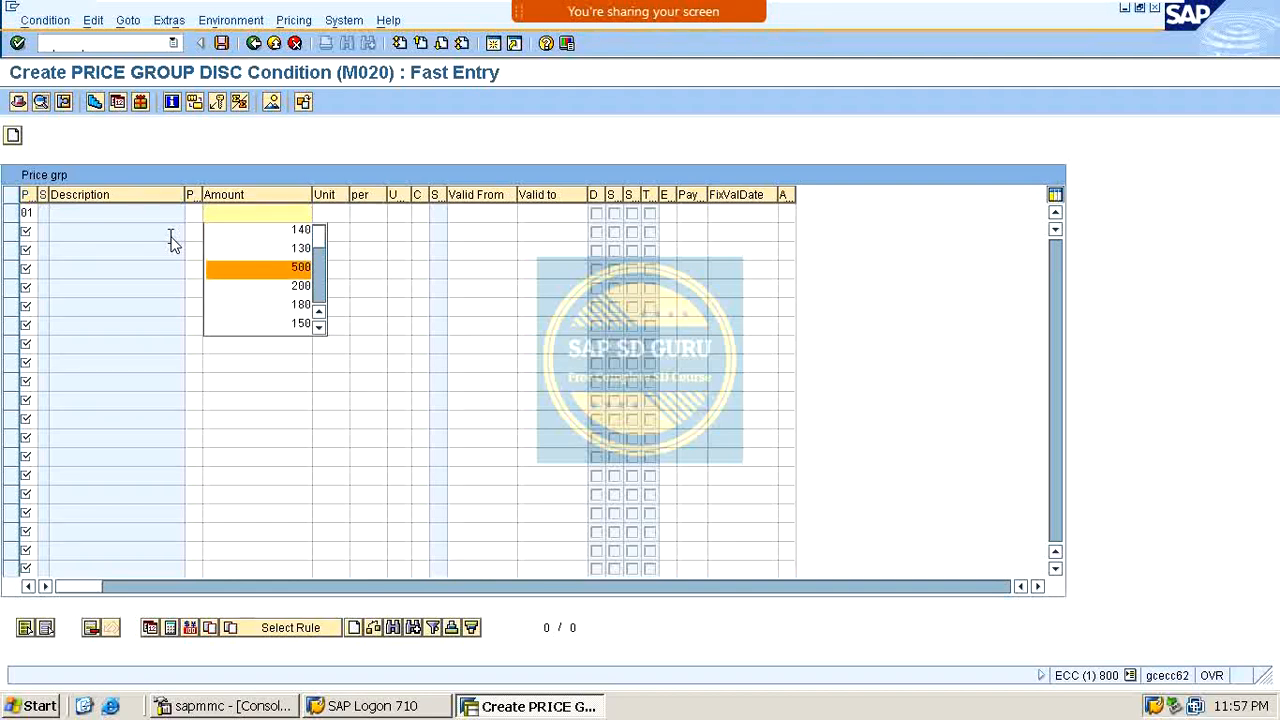
{"action": "key", "text": "BackSpace"}
{"action": "type", "text": "1"}
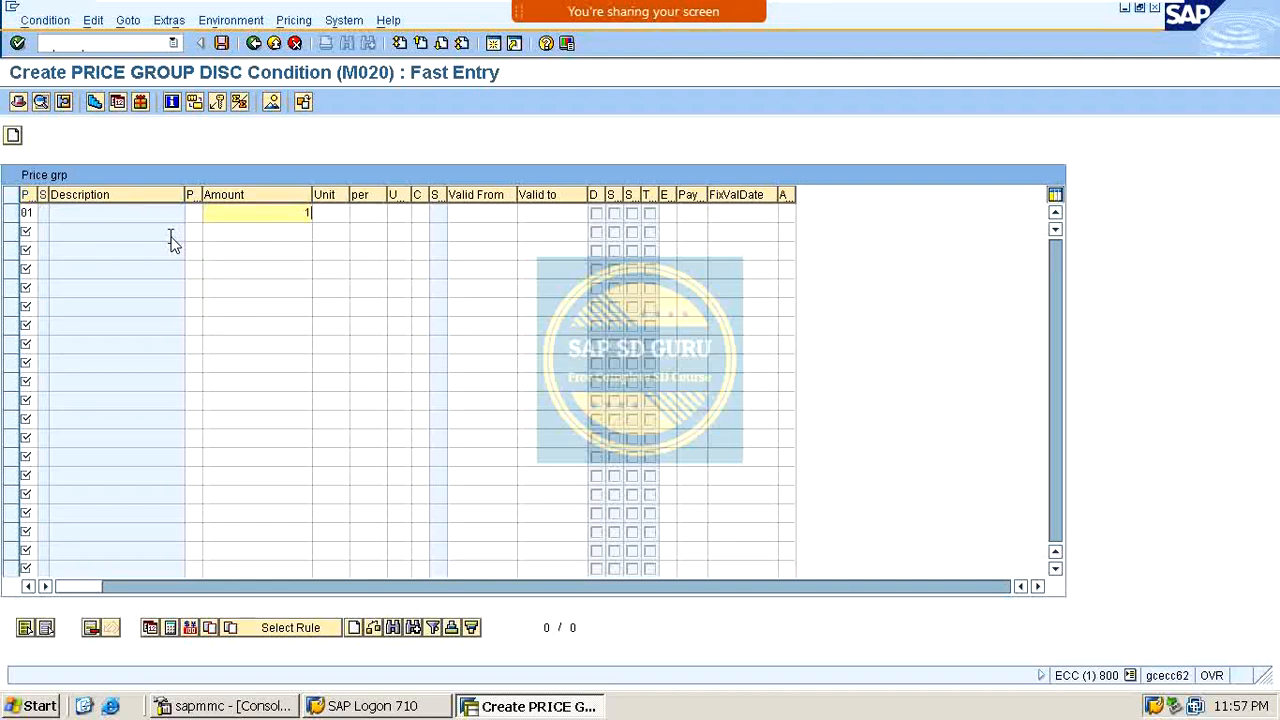
{"action": "type", "text": "25"}
{"action": "key", "text": "Return"}
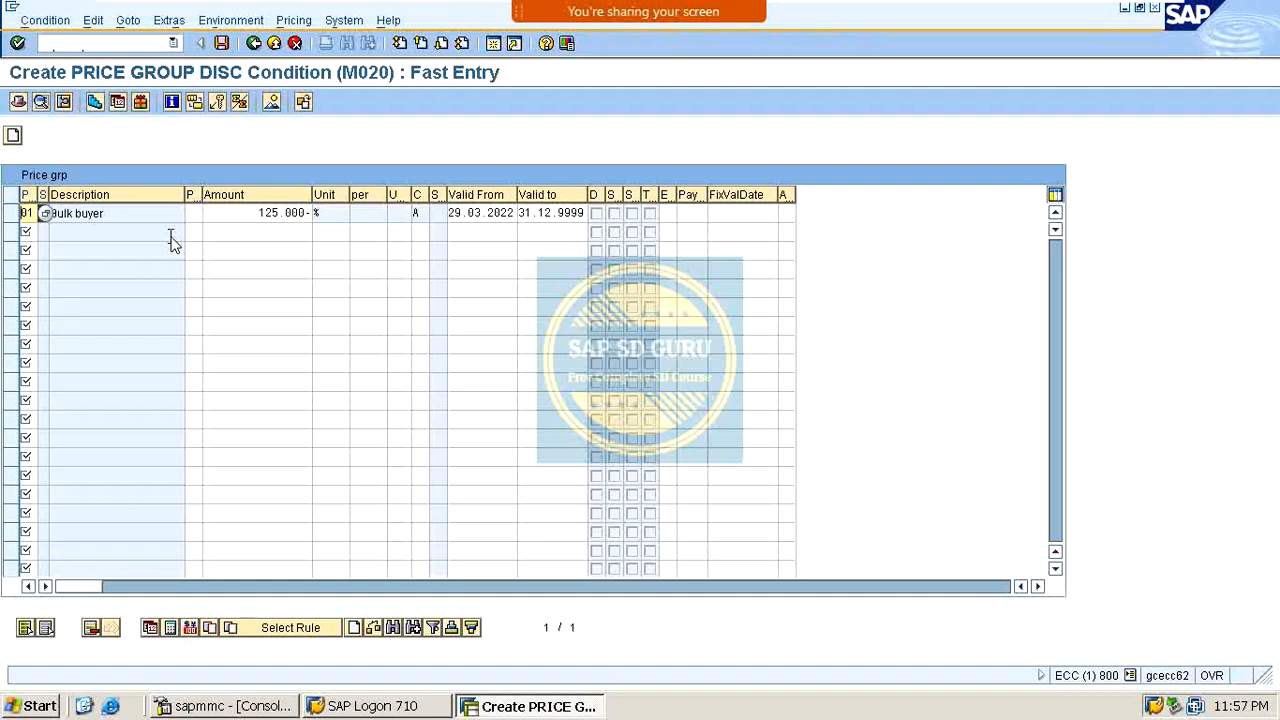
Set the M020 discount for price group 01 to 6 % and save the condition record.
{"action": "left_click", "coordinate": [238, 222]}
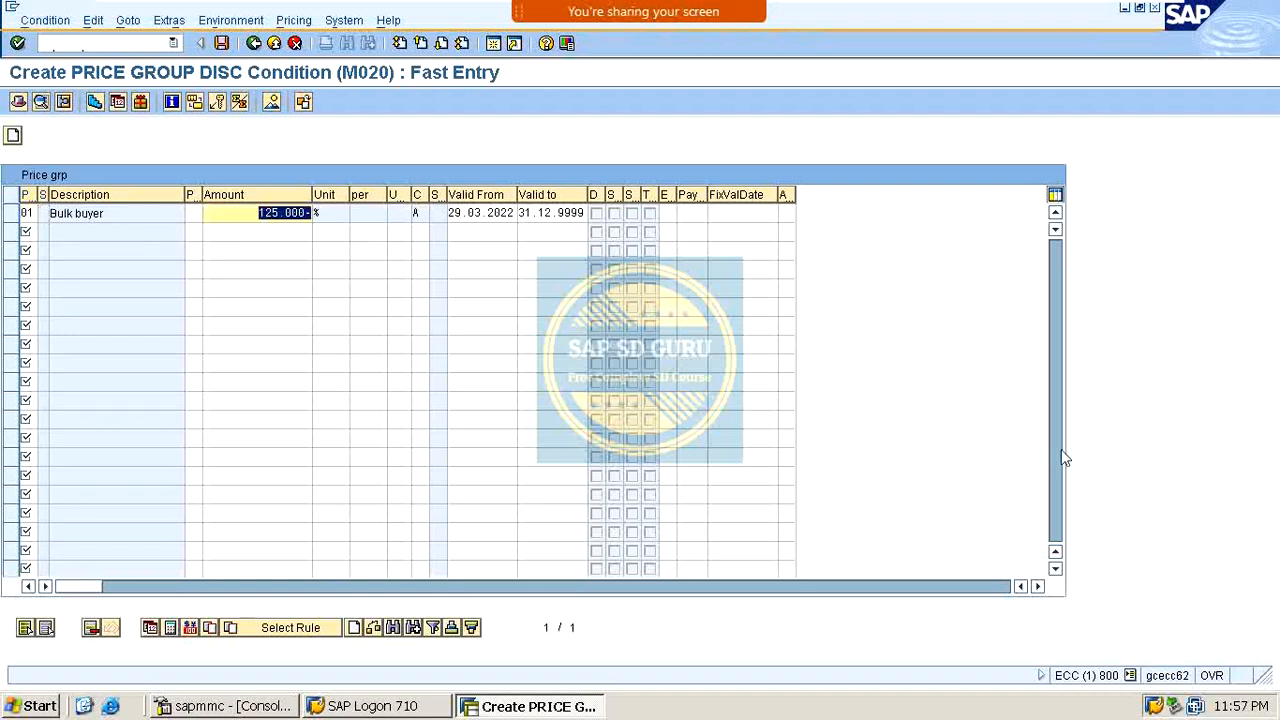
{"action": "type", "text": "6"}
{"action": "key", "text": "Return"}
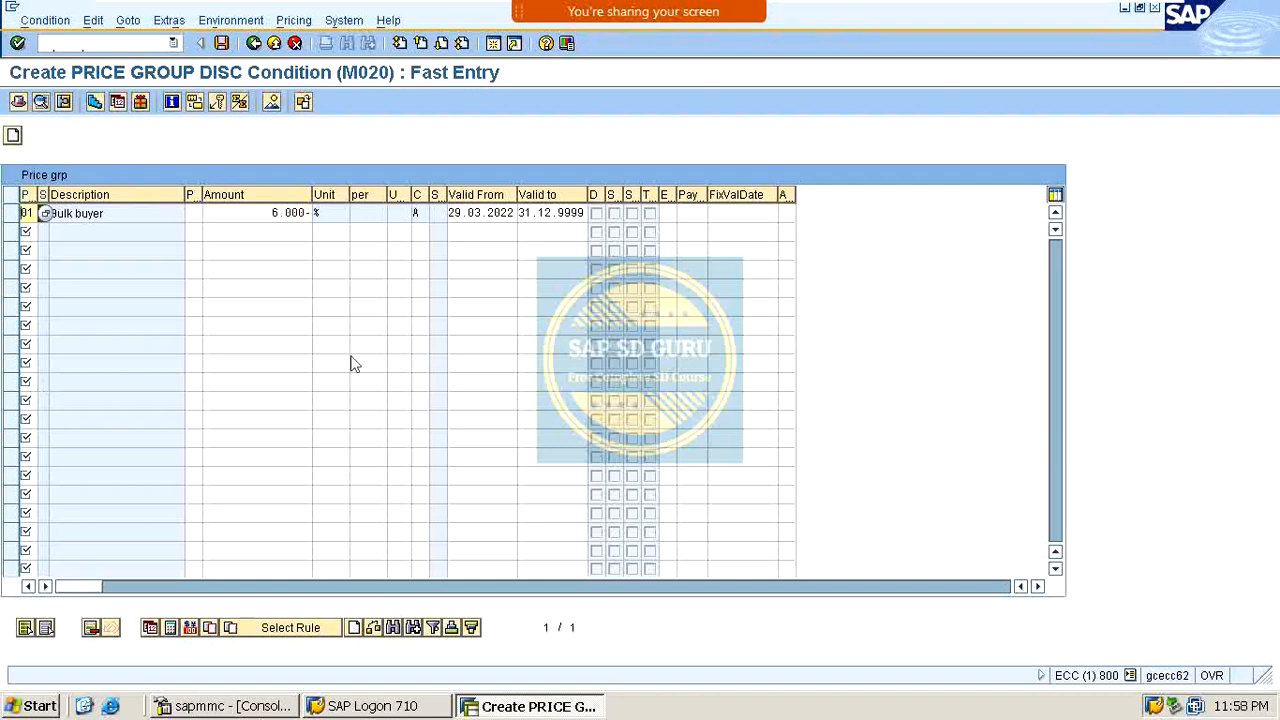
{"action": "left_click", "coordinate": [221, 43]}
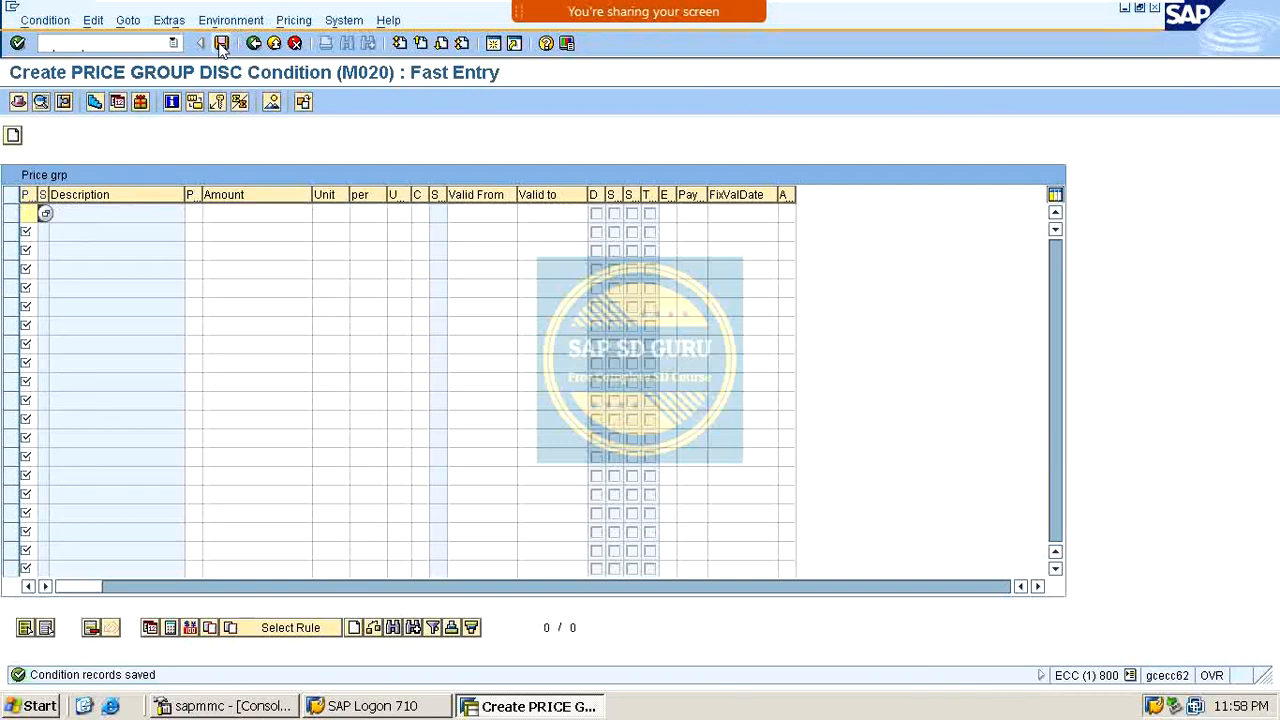
Start a new standard order of type OR for sales area M100/M1/M1 and enter the customer as sold-to party.
{"action": "left_click", "coordinate": [142, 46]}
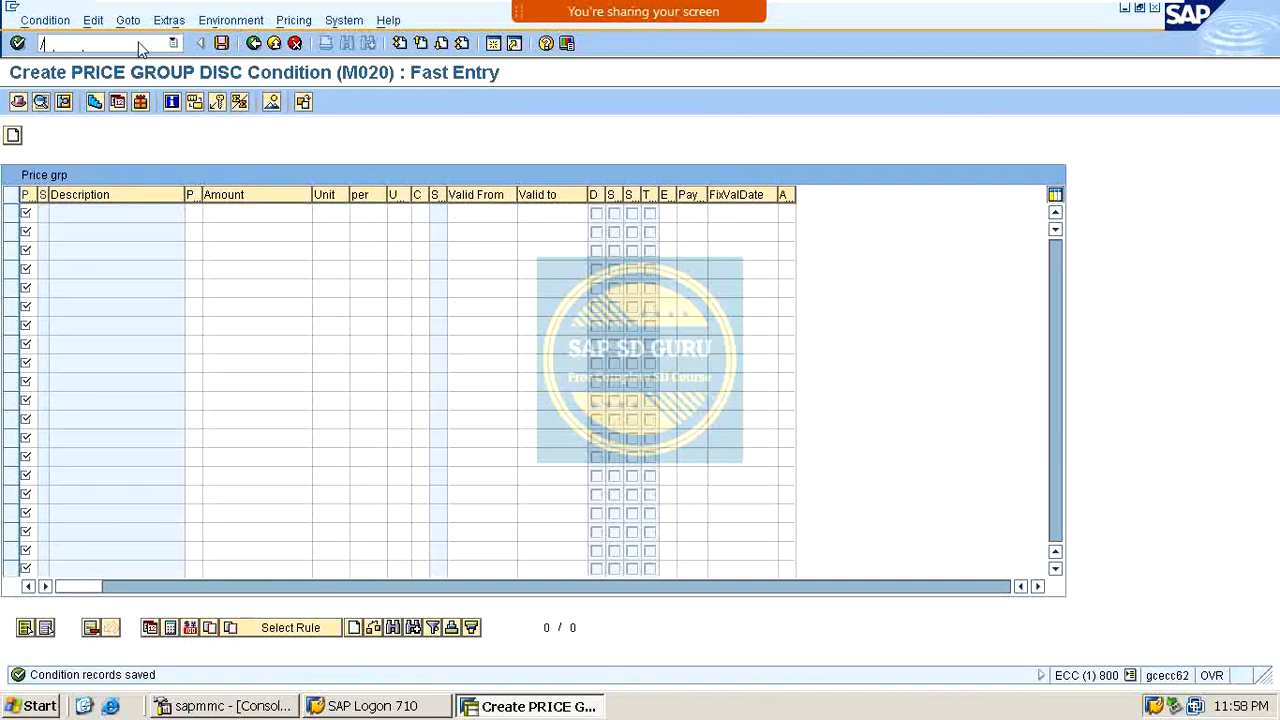
{"action": "key", "text": "Return"}
{"action": "key", "text": "Return"}
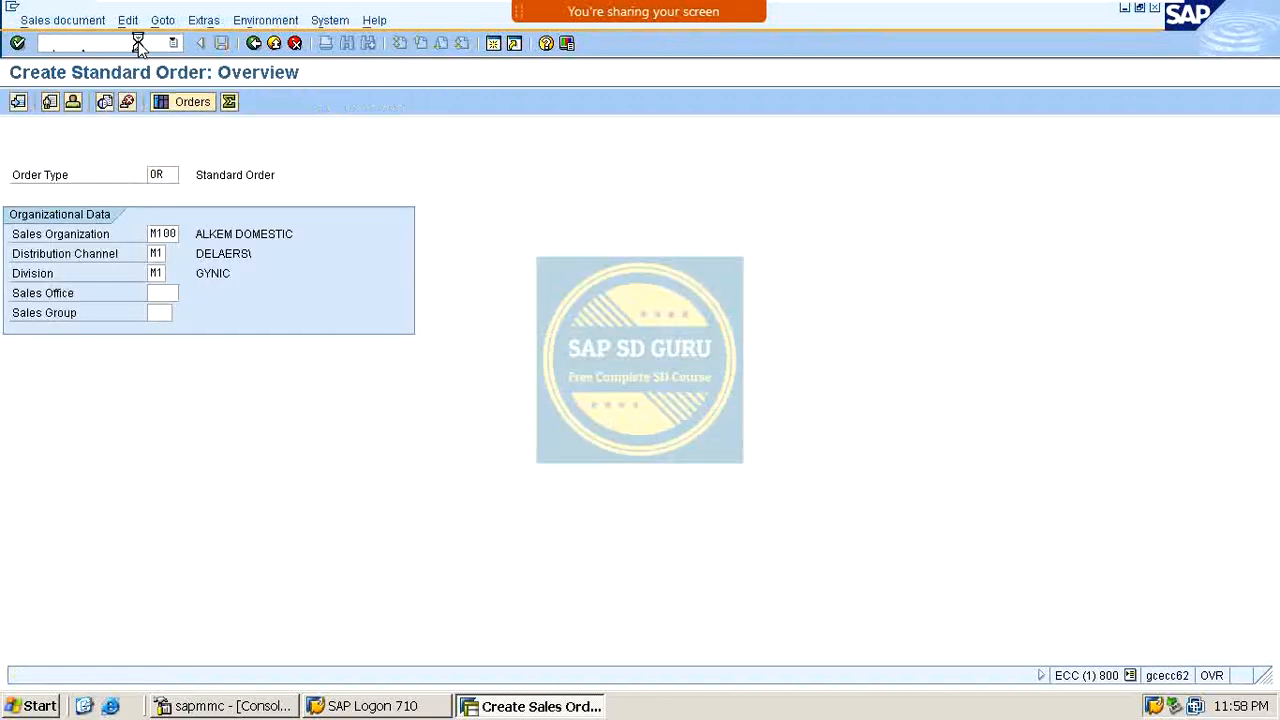
{"action": "key", "text": "Down"}
{"action": "key", "text": "Return"}
{"action": "key", "text": "Return"}
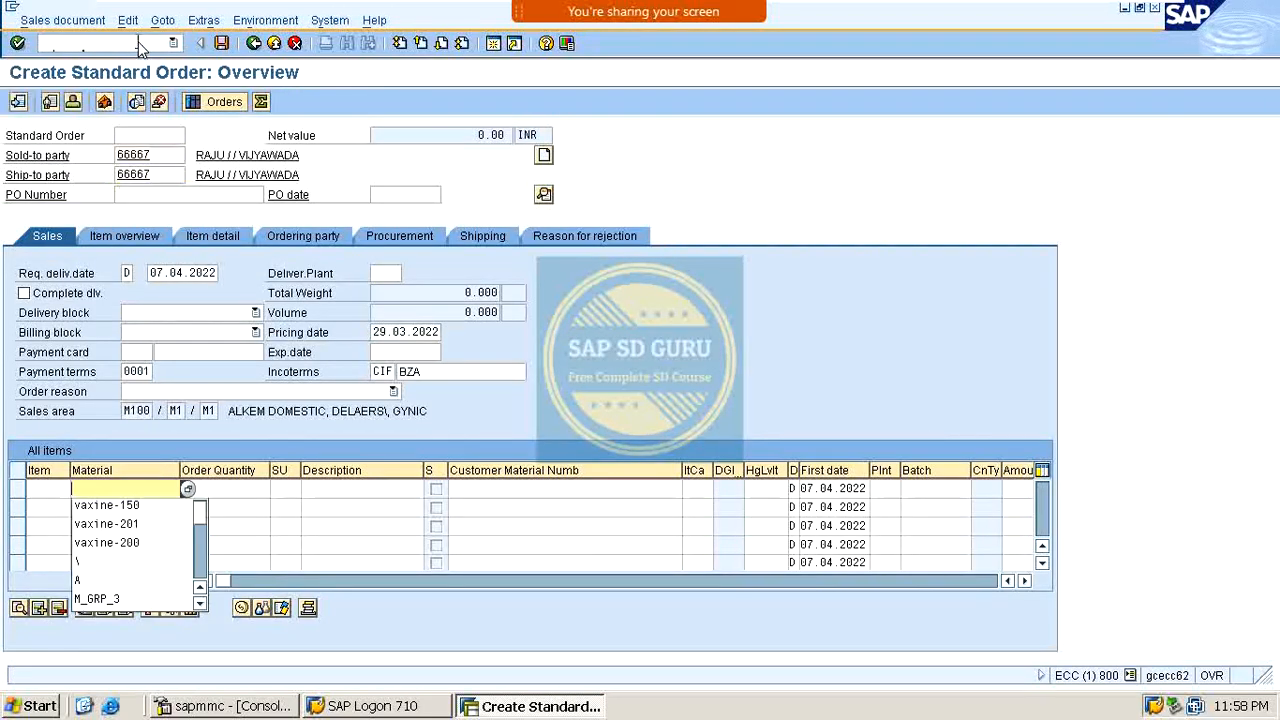
Add material vaxine-150 with an order quantity of 1 to the standard order.
{"action": "key", "text": "Down"}
{"action": "key", "text": "Return"}
{"action": "key", "text": "Tab"}
{"action": "type", "text": "1"}
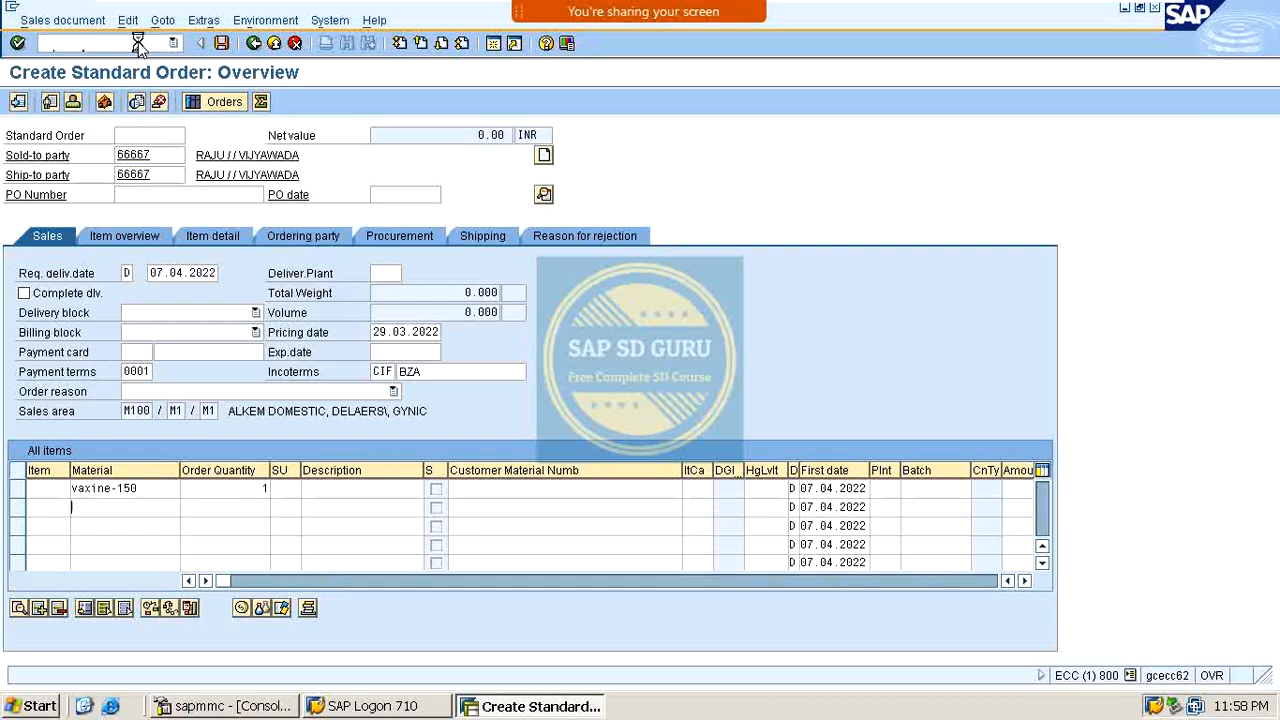
{"action": "key", "text": "Return"}
Open the pricing conditions of the VAXINE-150 item and examine which discounts are active or excluded, including the M020 percentage and value.
{"action": "double_click", "coordinate": [138, 489]}
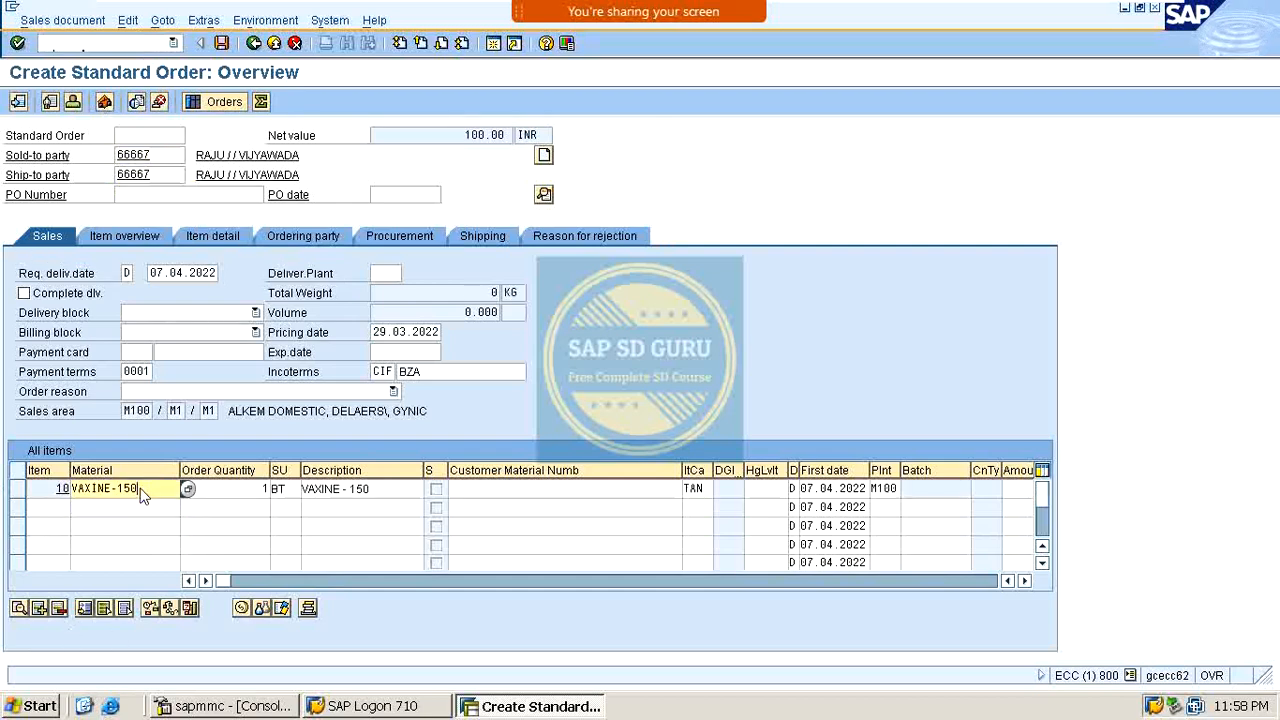
{"action": "left_click", "coordinate": [371, 198]}
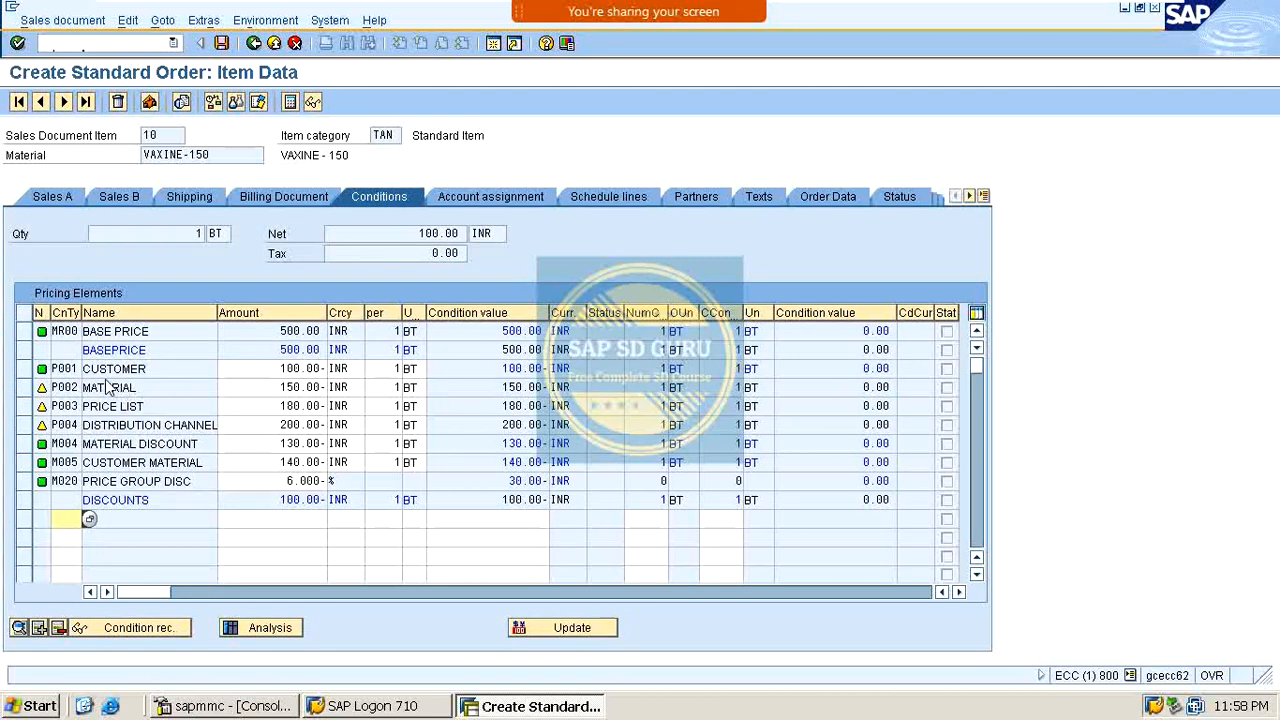
{"action": "left_click", "coordinate": [65, 425]}
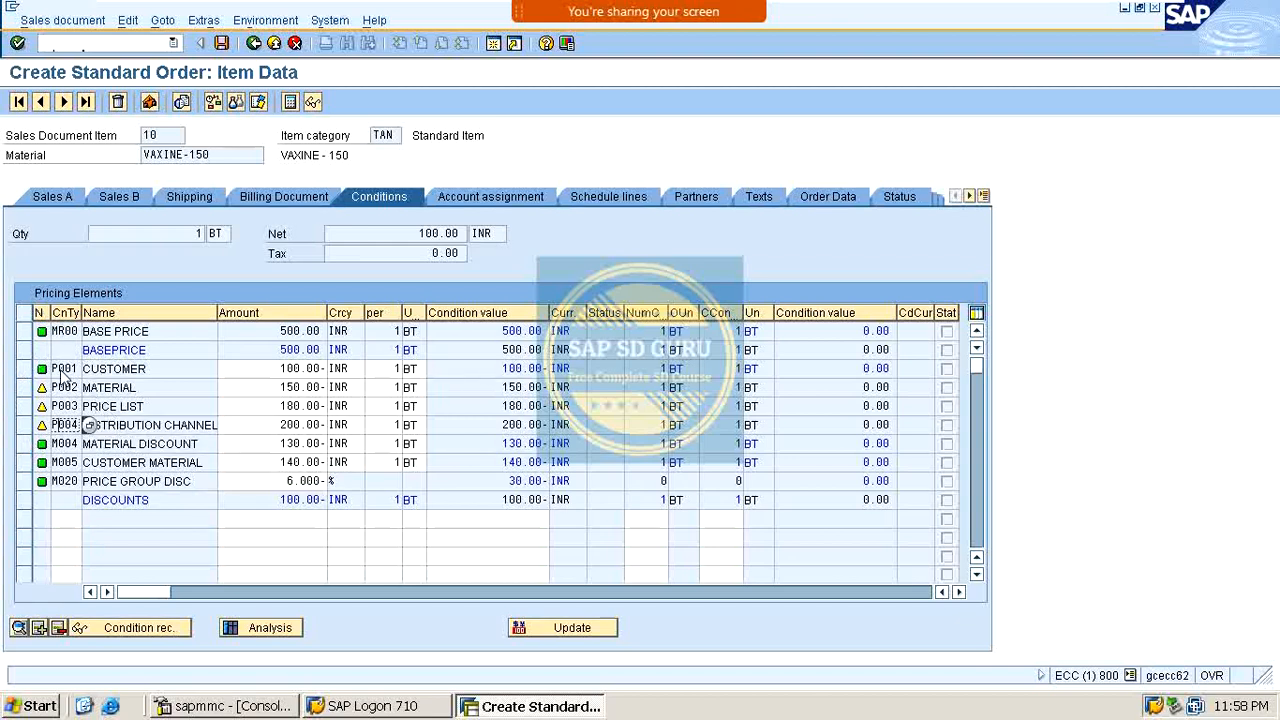
{"action": "left_click", "coordinate": [97, 369]}
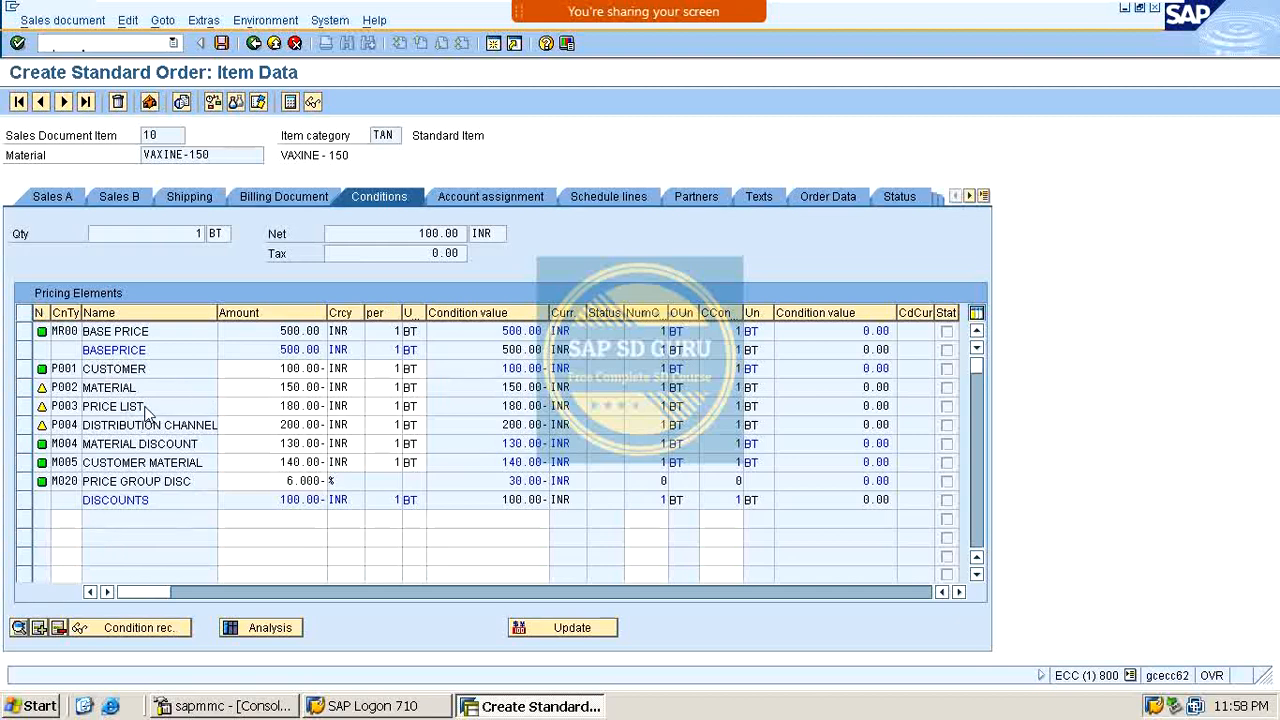
{"action": "left_click", "coordinate": [60, 483]}
{"action": "left_click_drag", "start_coordinate": [60, 483], "coordinate": [101, 487]}
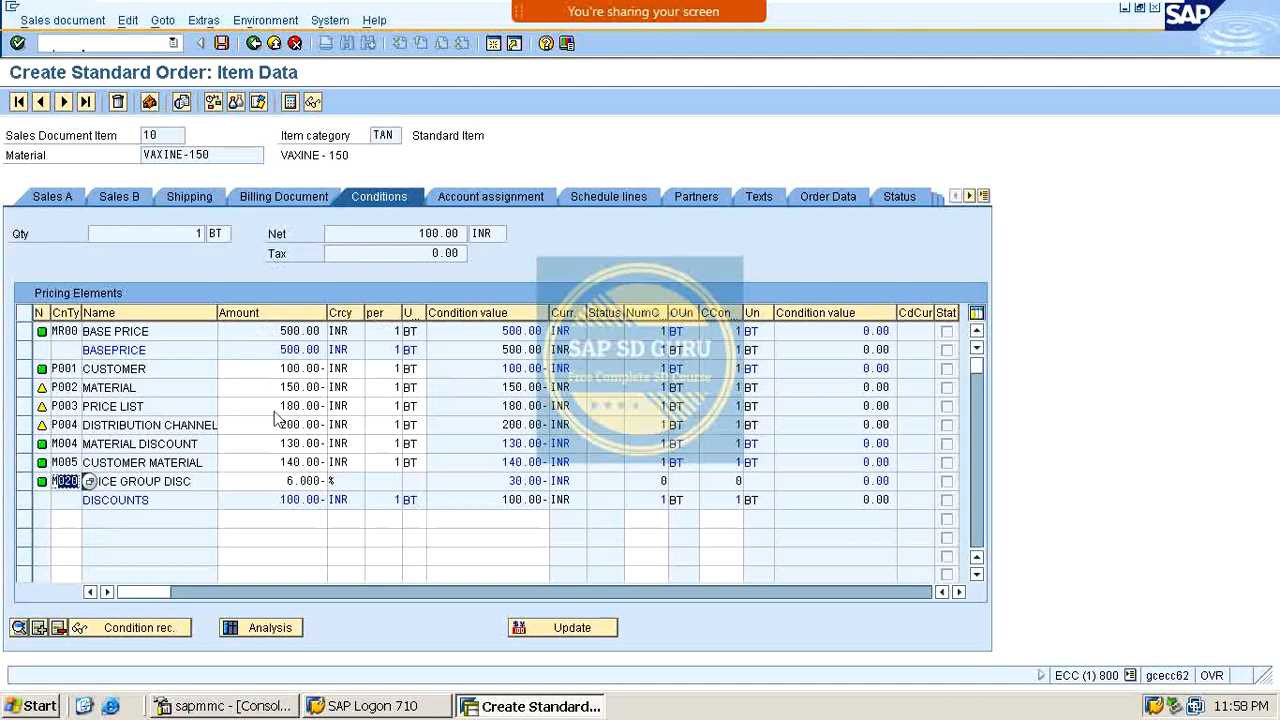
{"action": "left_click", "coordinate": [288, 487]}
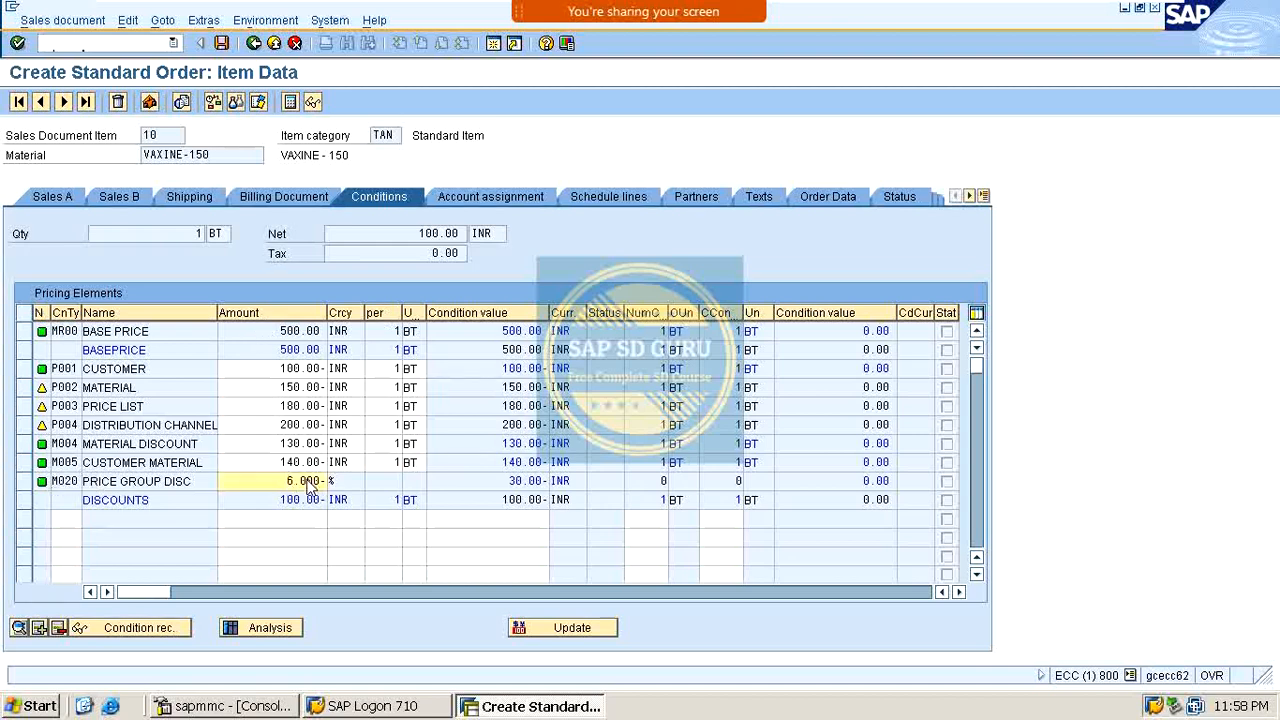
{"action": "left_click", "coordinate": [534, 488]}
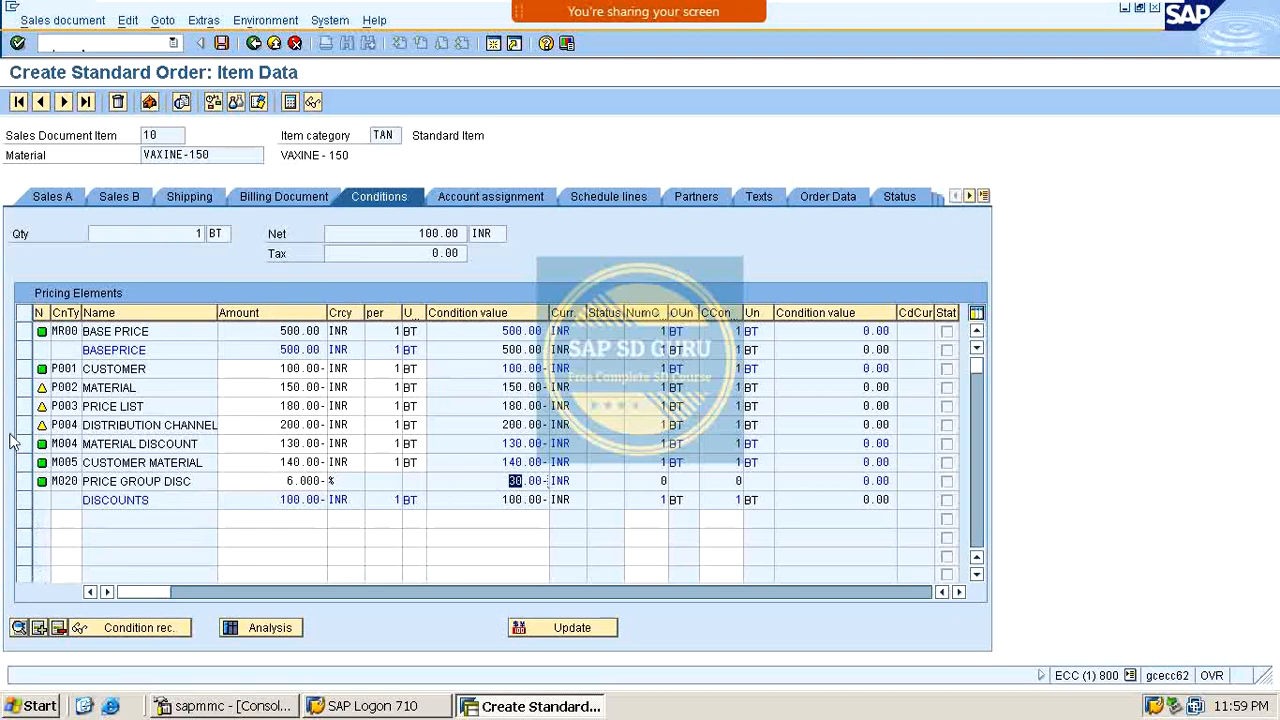
Leave the sales order without saving and open the SAP Reference IMG through transaction SPRO.
{"action": "left_click", "coordinate": [221, 43]}
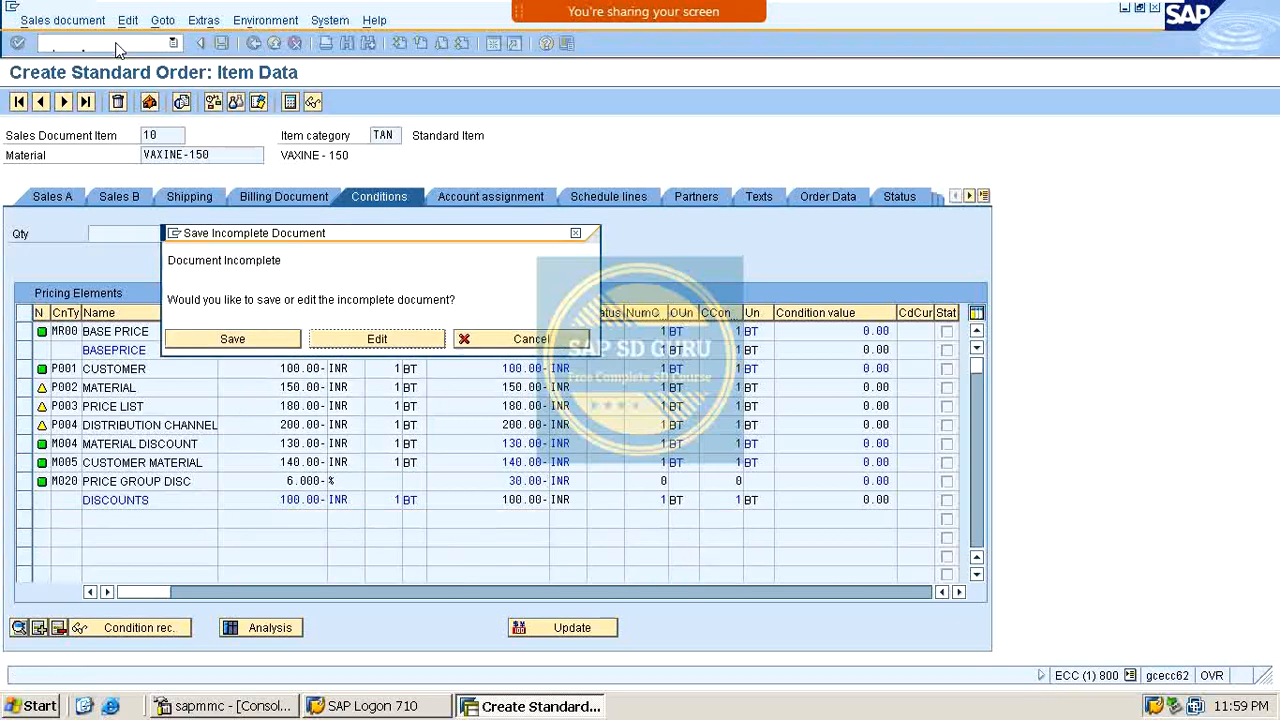
{"action": "left_click", "coordinate": [575, 236]}
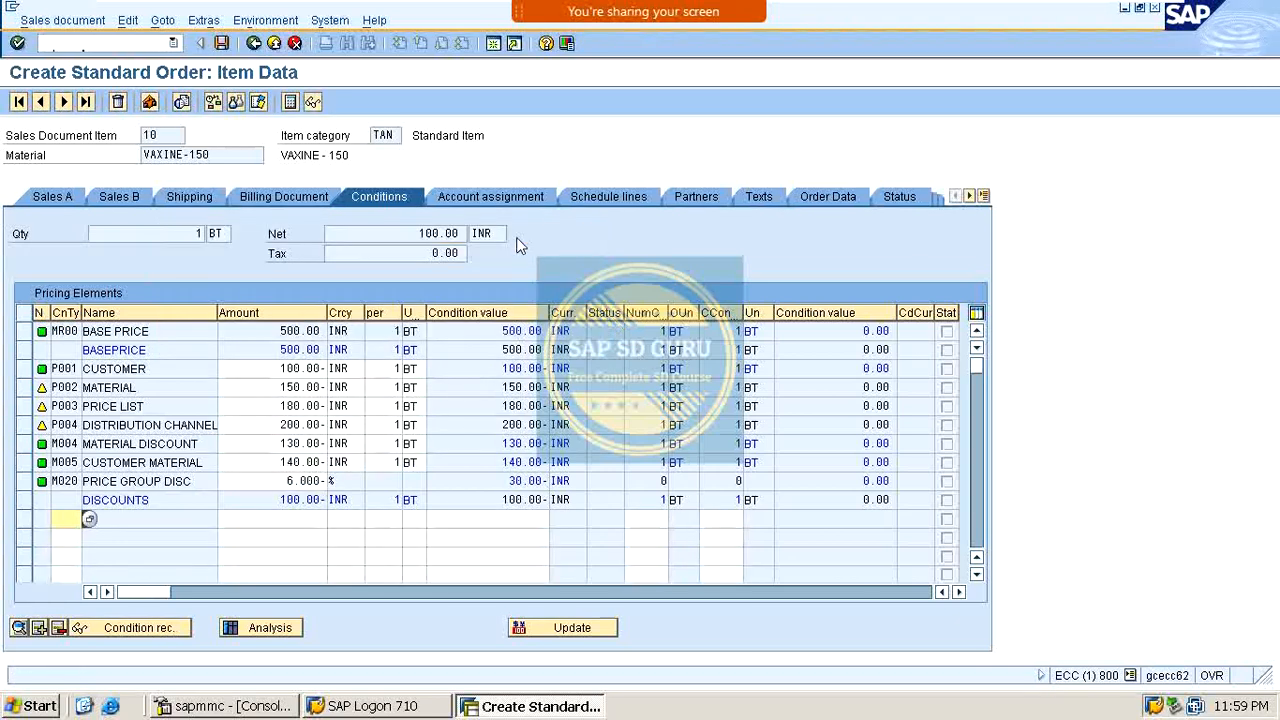
{"action": "left_click", "coordinate": [128, 45]}
{"action": "type", "text": "/NSPRO"}
{"action": "key", "text": "Return"}
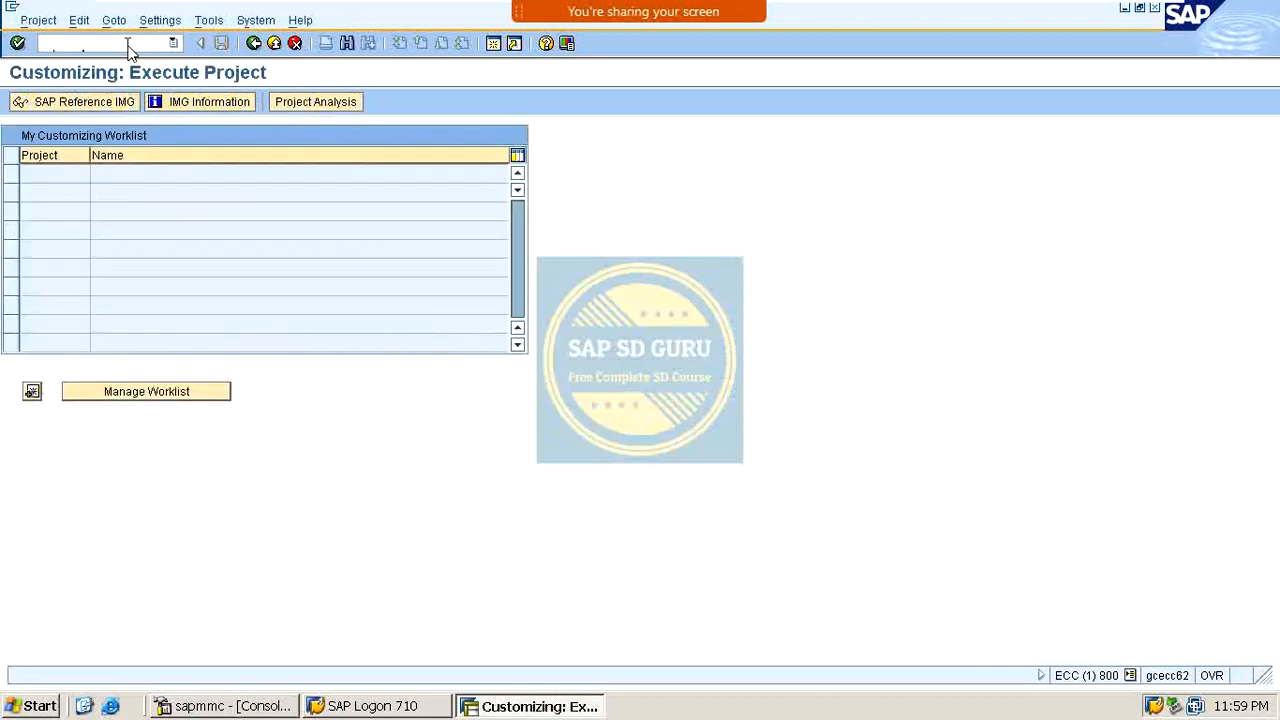
{"action": "left_click", "coordinate": [82, 100]}
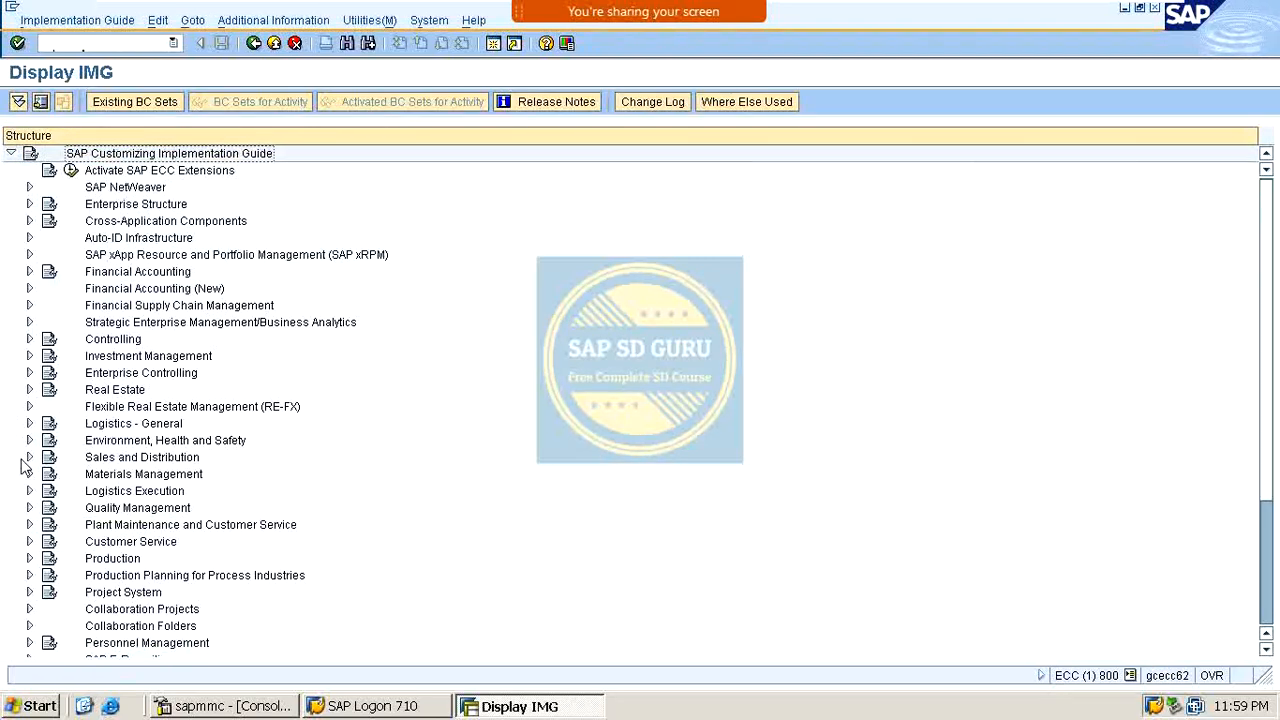
Open the Define Condition Exclusion Groups activity under Sales and Distribution, Basic Functions, Pricing, Condition Exclusion For Groups Of Conditions.
{"action": "scroll", "coordinate": [26, 470], "scroll_direction": "down", "scroll_amount": 1}
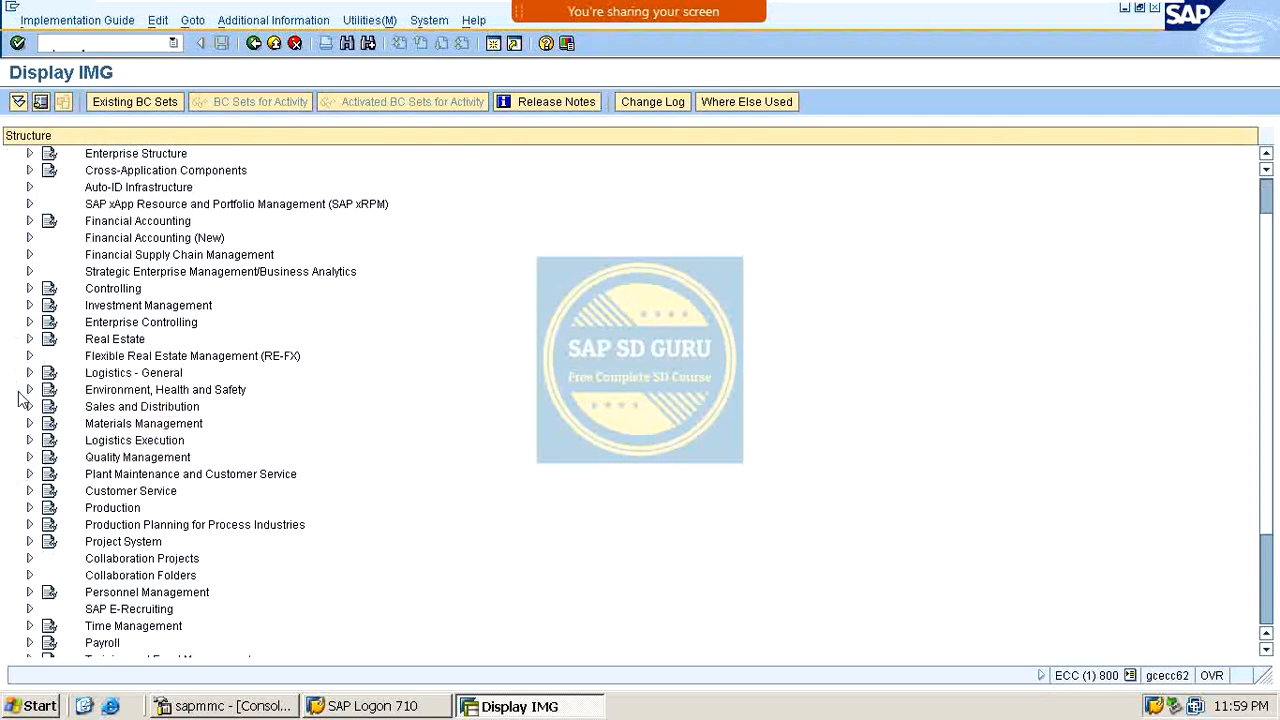
{"action": "left_click", "coordinate": [29, 406]}
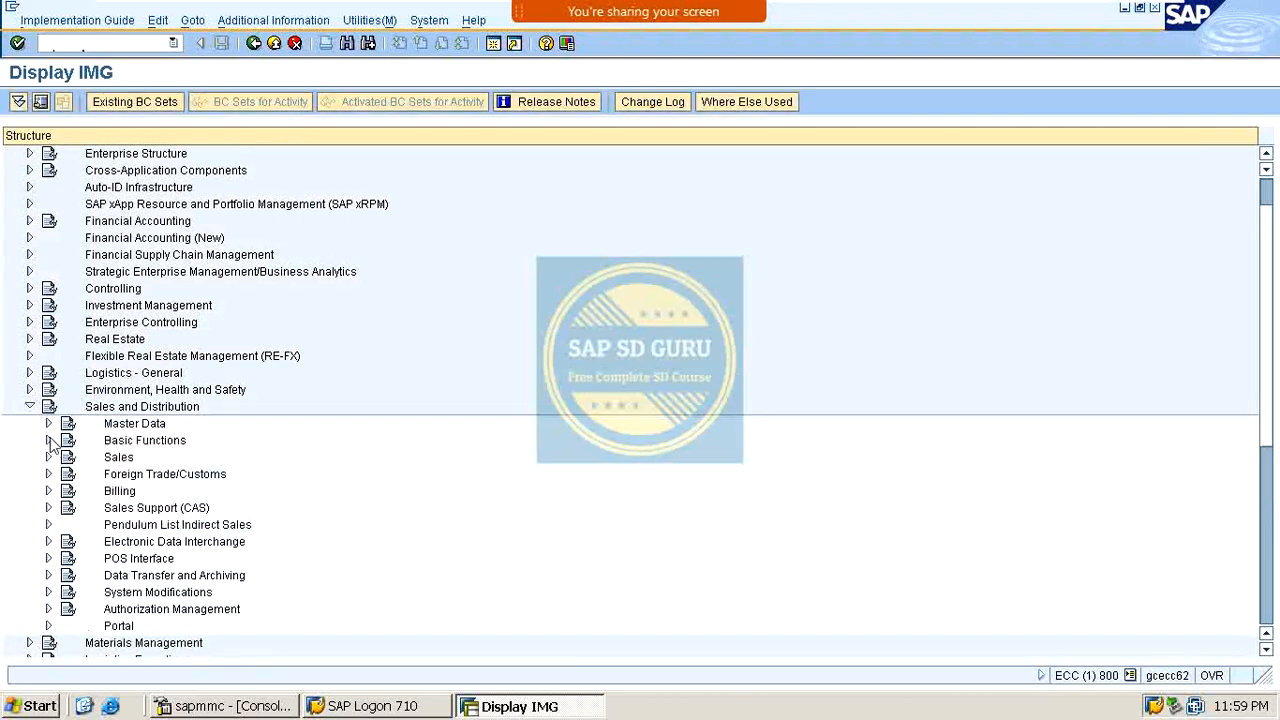
{"action": "left_click", "coordinate": [48, 440]}
{"action": "scroll", "coordinate": [172, 370], "scroll_direction": "down", "scroll_amount": 2}
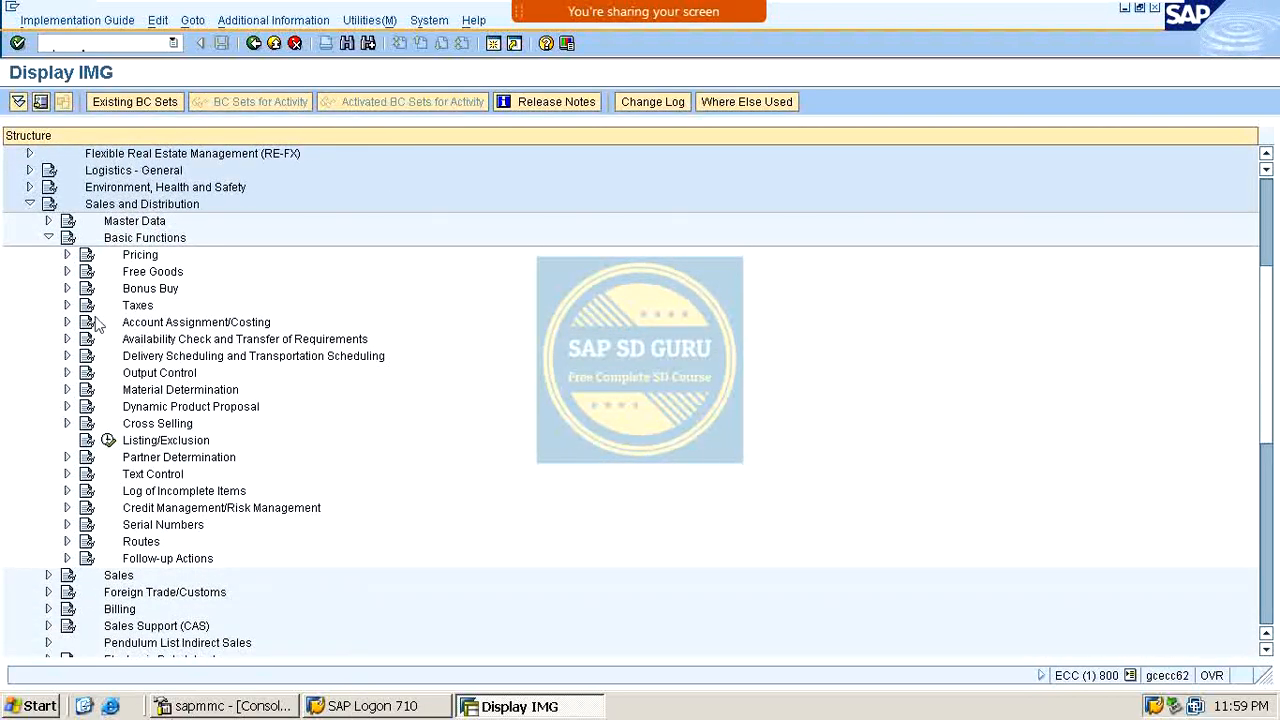
{"action": "left_click", "coordinate": [67, 255]}
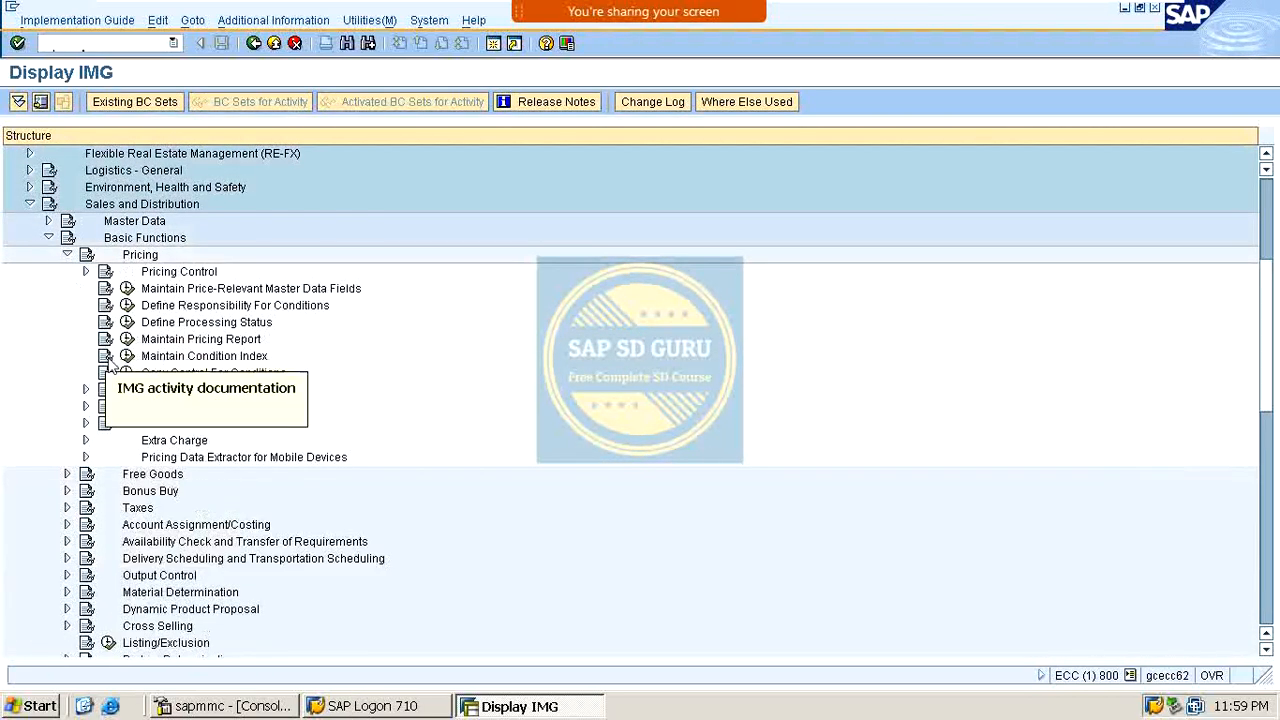
{"action": "left_click", "coordinate": [86, 391]}
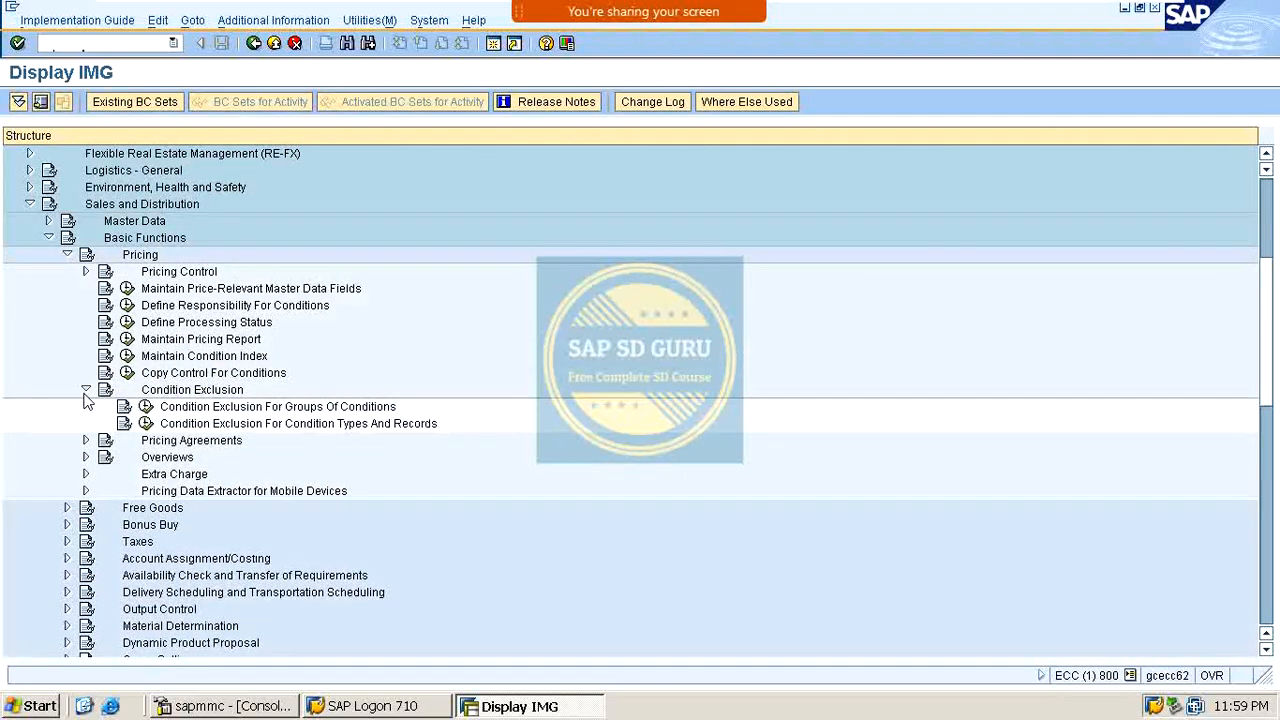
{"action": "left_click", "coordinate": [142, 408]}
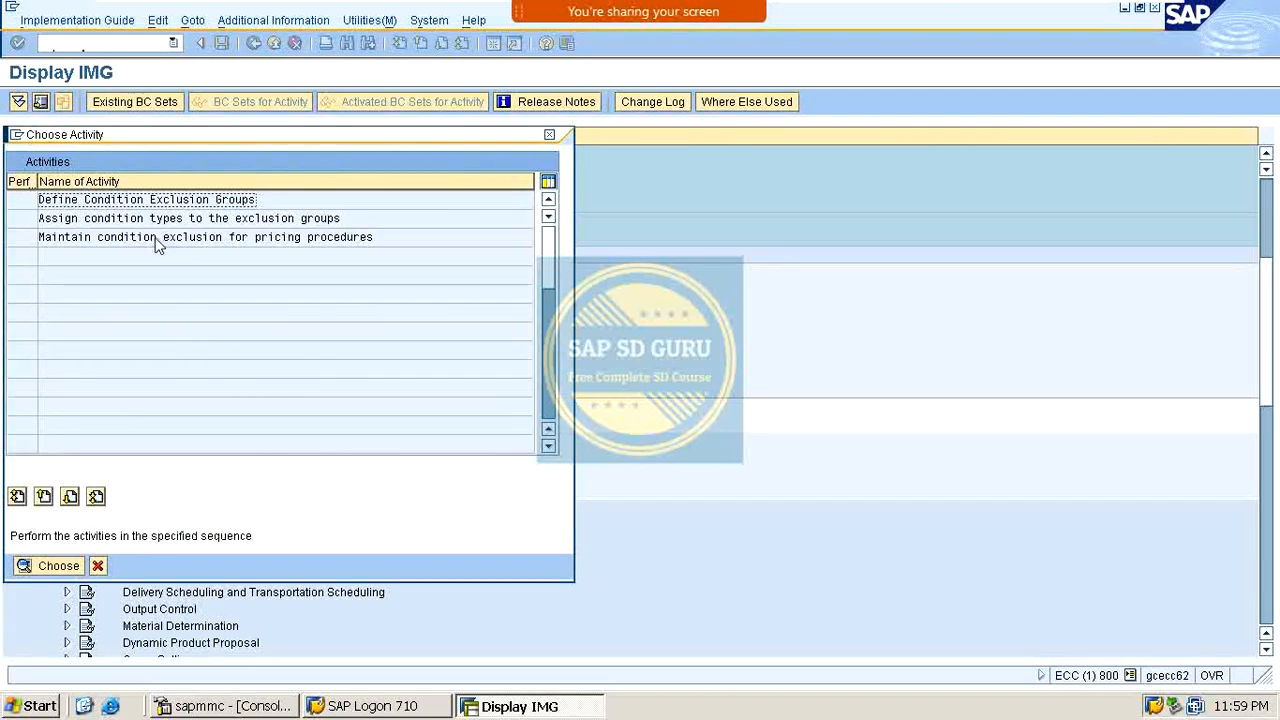
{"action": "double_click", "coordinate": [74, 207]}
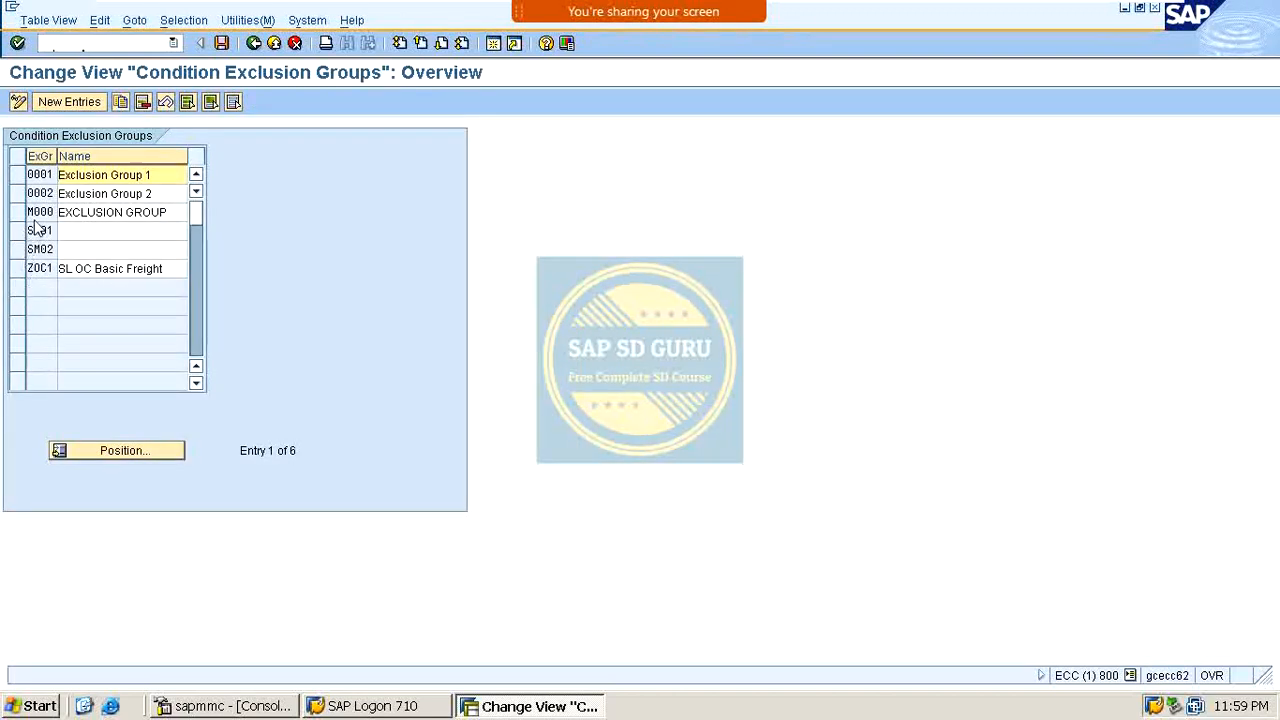
Create condition exclusion group M001 with the name M series and save it.
{"action": "left_click_drag", "start_coordinate": [33, 214], "coordinate": [78, 231]}
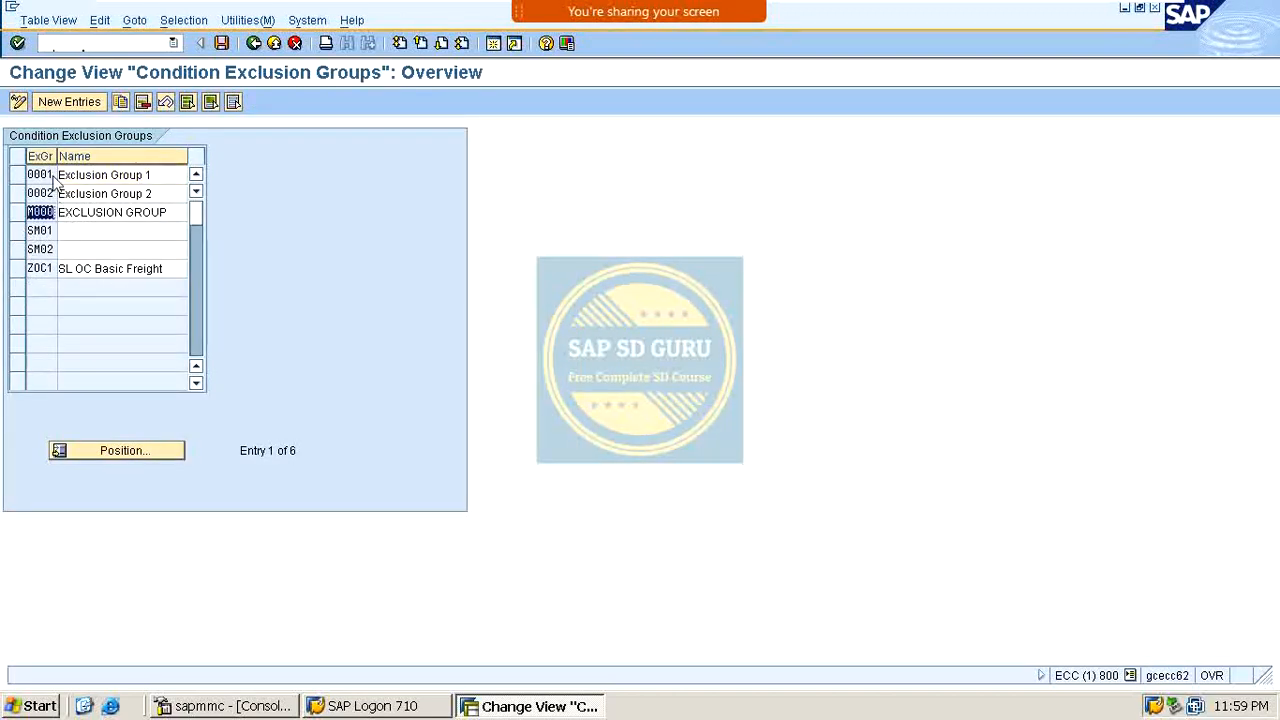
{"action": "left_click", "coordinate": [63, 102]}
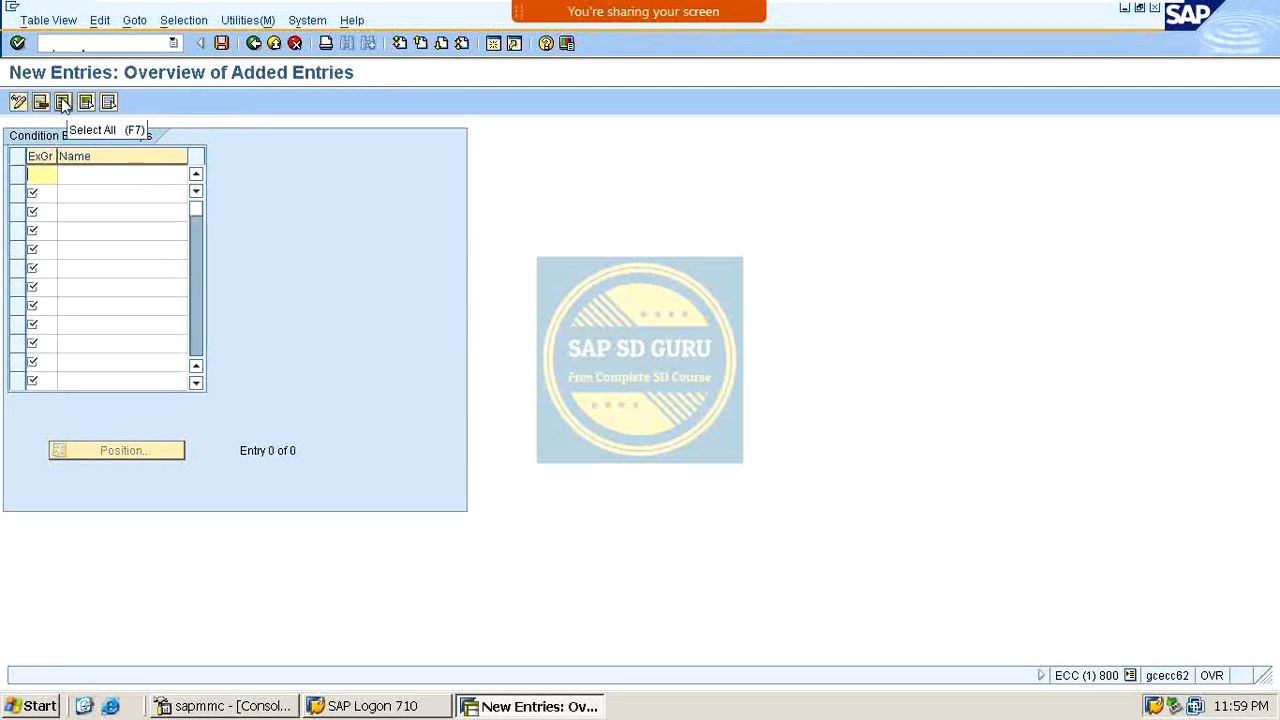
{"action": "type", "text": "M0"}
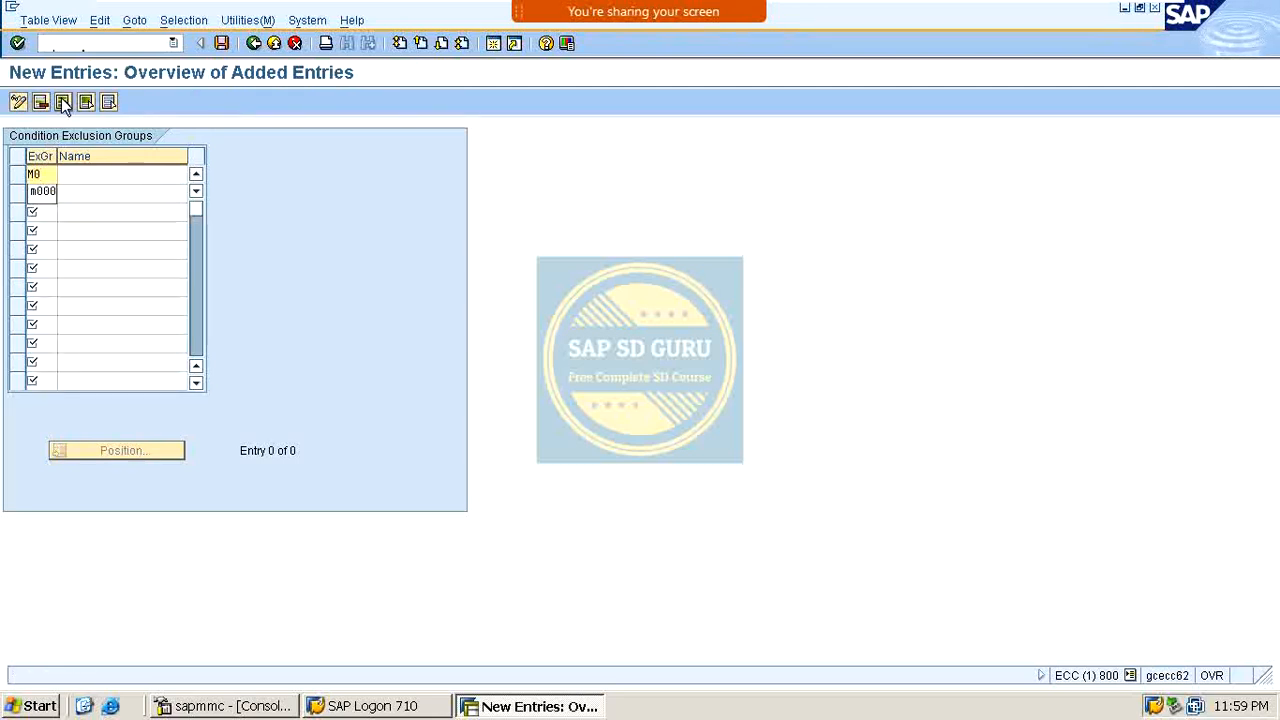
{"action": "type", "text": "01"}
{"action": "key", "text": "Tab"}
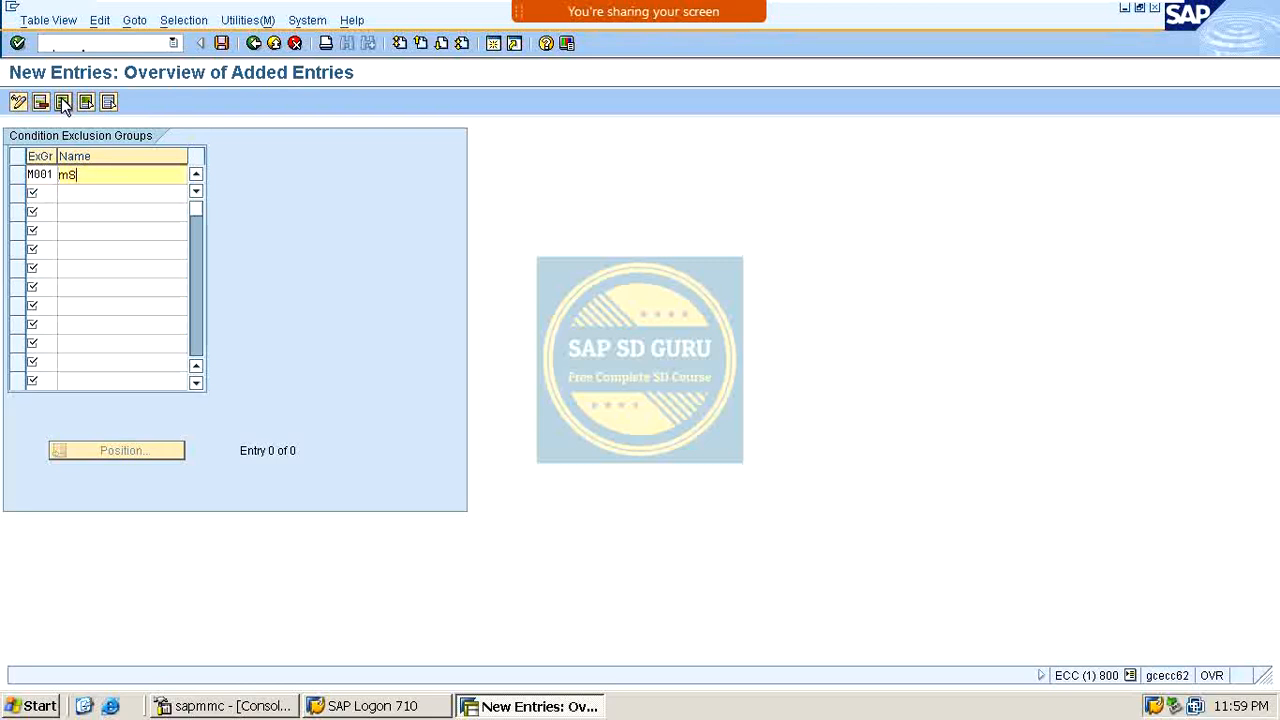
{"action": "key", "text": "BackSpace"}
{"action": "key", "text": "BackSpace"}
{"action": "type", "text": "M"}
{"action": "key", "text": "ctrl+s"}
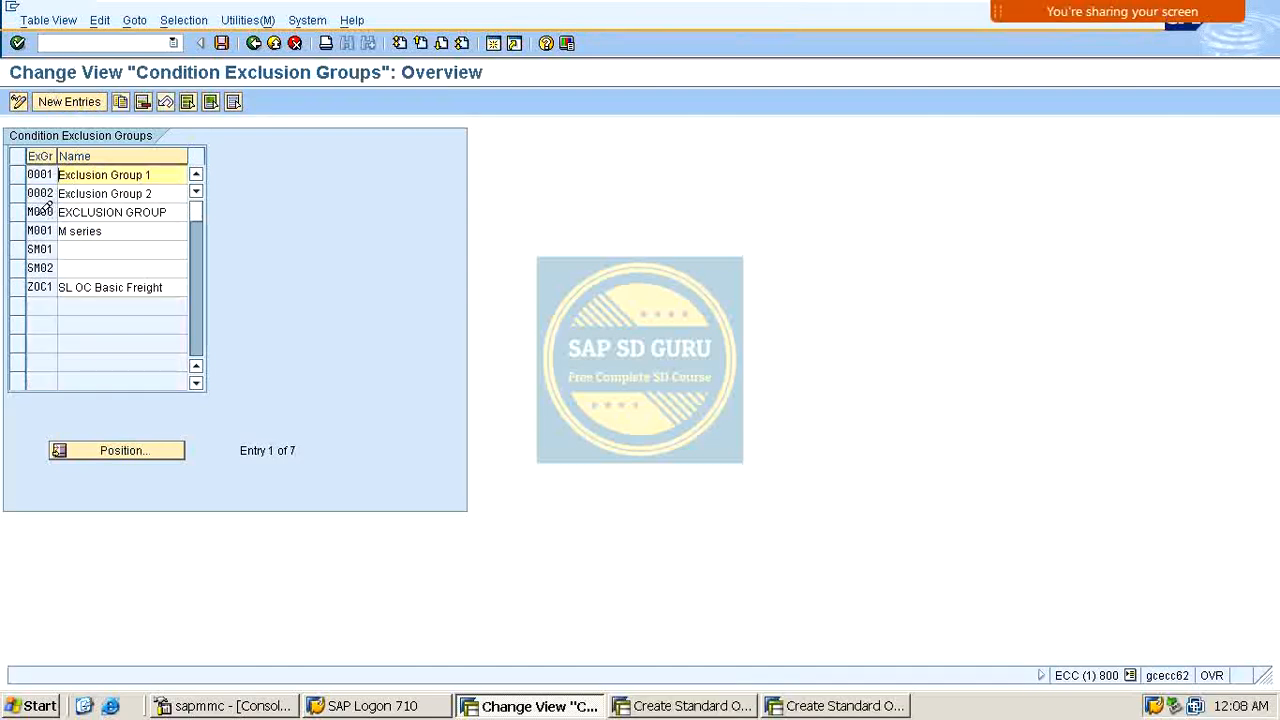
Open the activity that assigns condition types to the exclusion groups and position the list at group M000.
{"action": "mouse_move", "coordinate": [42, 205]}
{"action": "left_mouse_down"}
{"action": "mouse_move", "coordinate": [74, 205]}
{"action": "mouse_move", "coordinate": [59, 221]}
{"action": "left_mouse_up"}
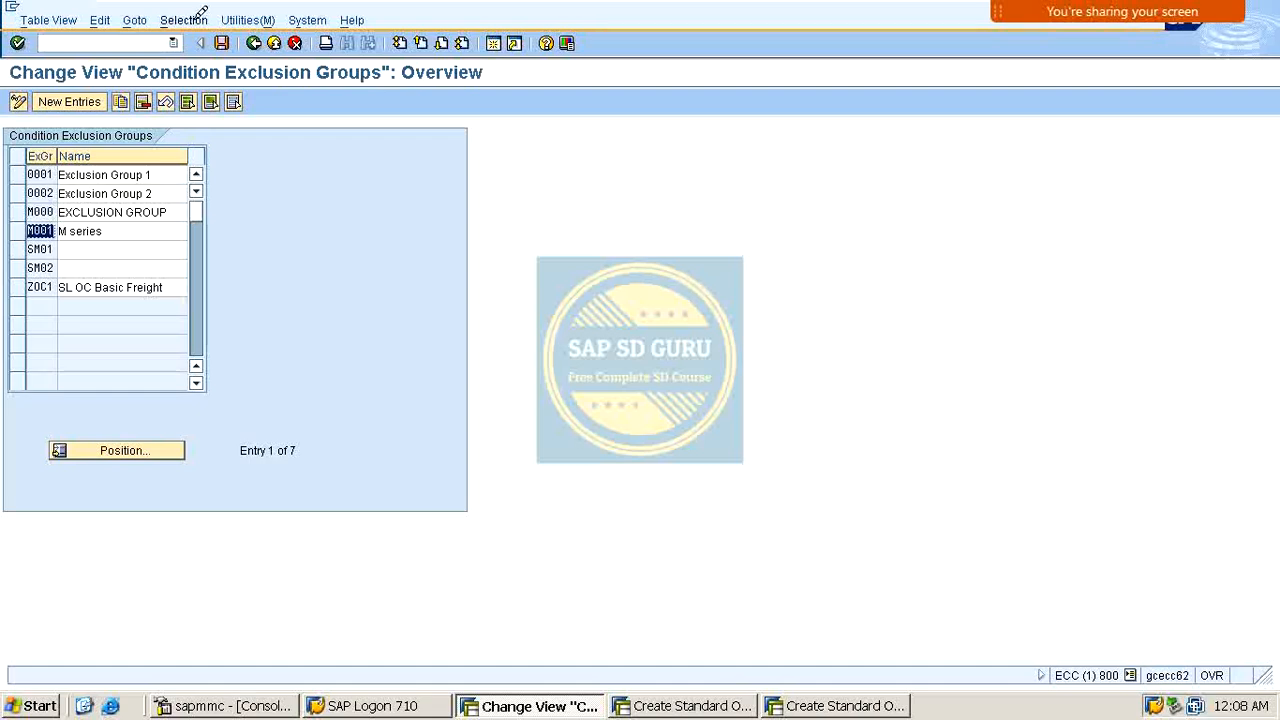
{"action": "left_click", "coordinate": [252, 44]}
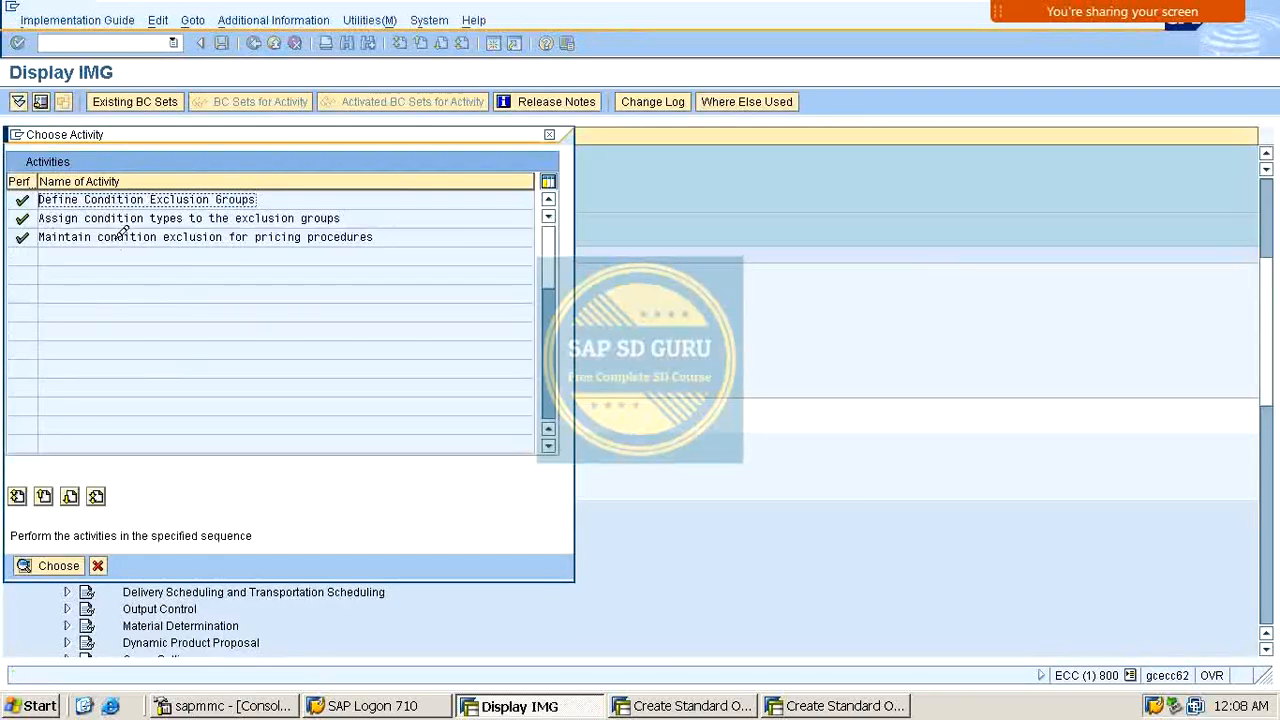
{"action": "double_click", "coordinate": [126, 217]}
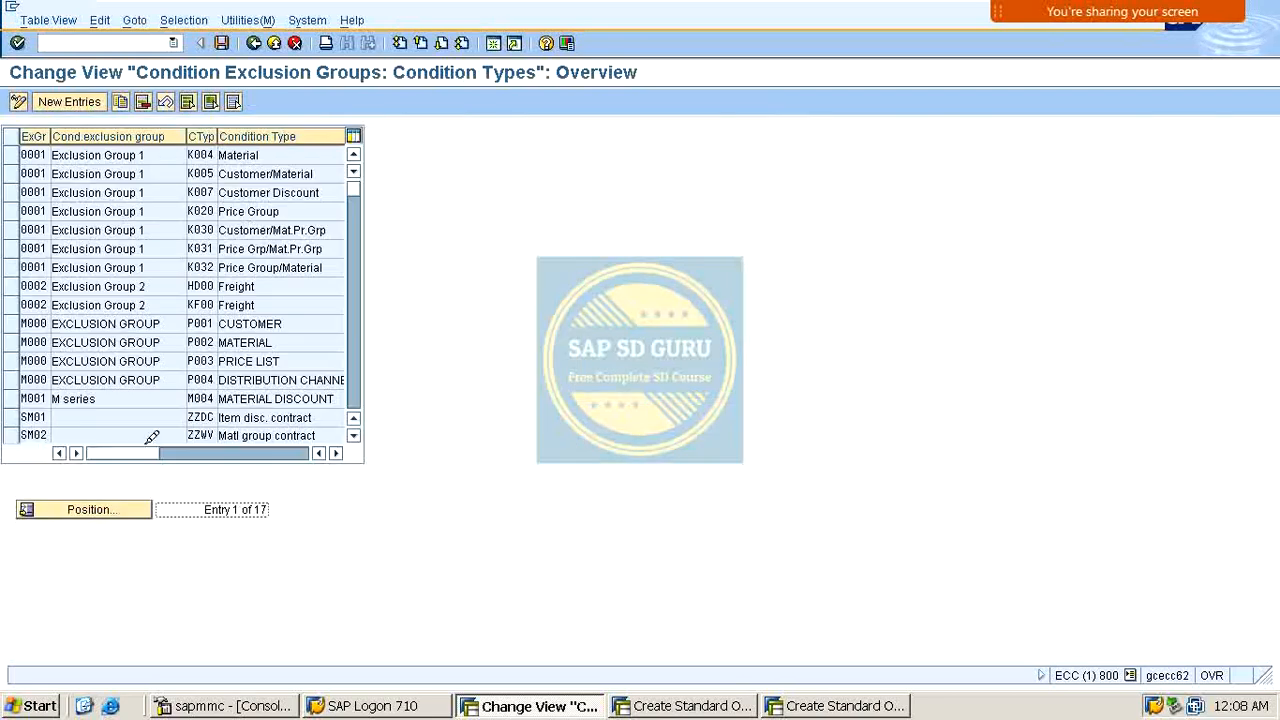
{"action": "left_click", "coordinate": [124, 507]}
{"action": "type", "text": "m000"}
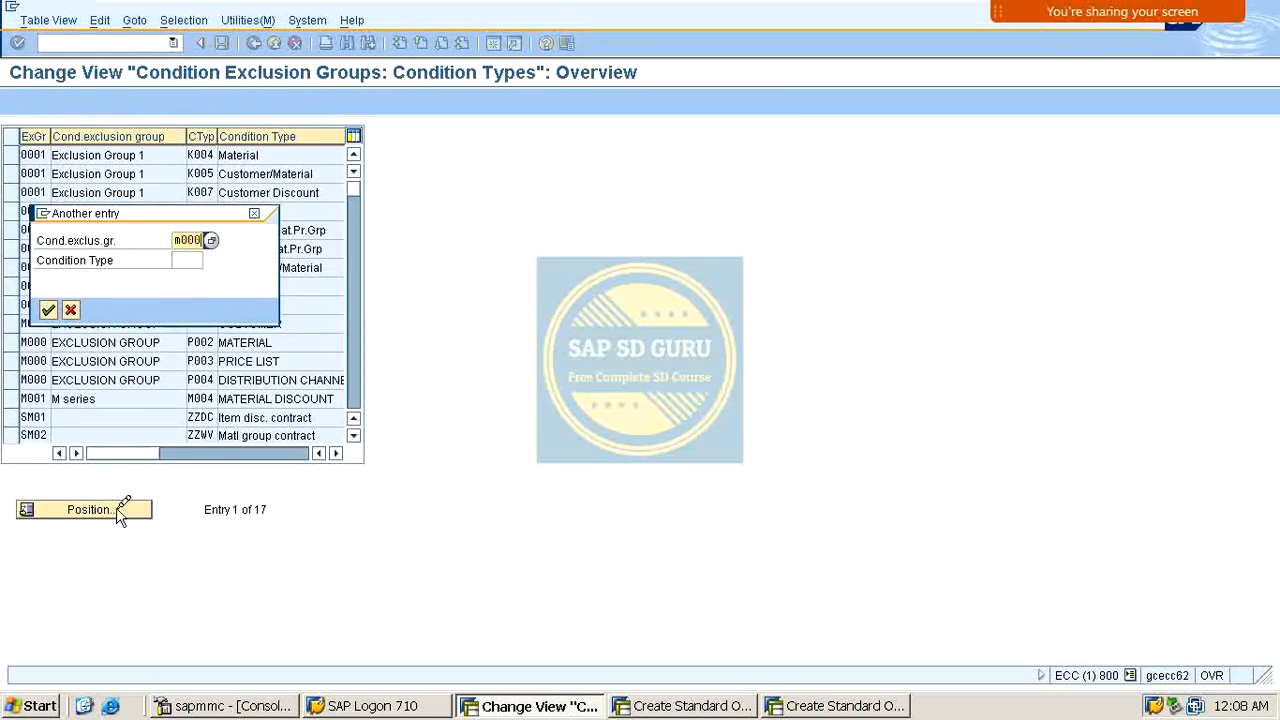
{"action": "key", "text": "Return"}
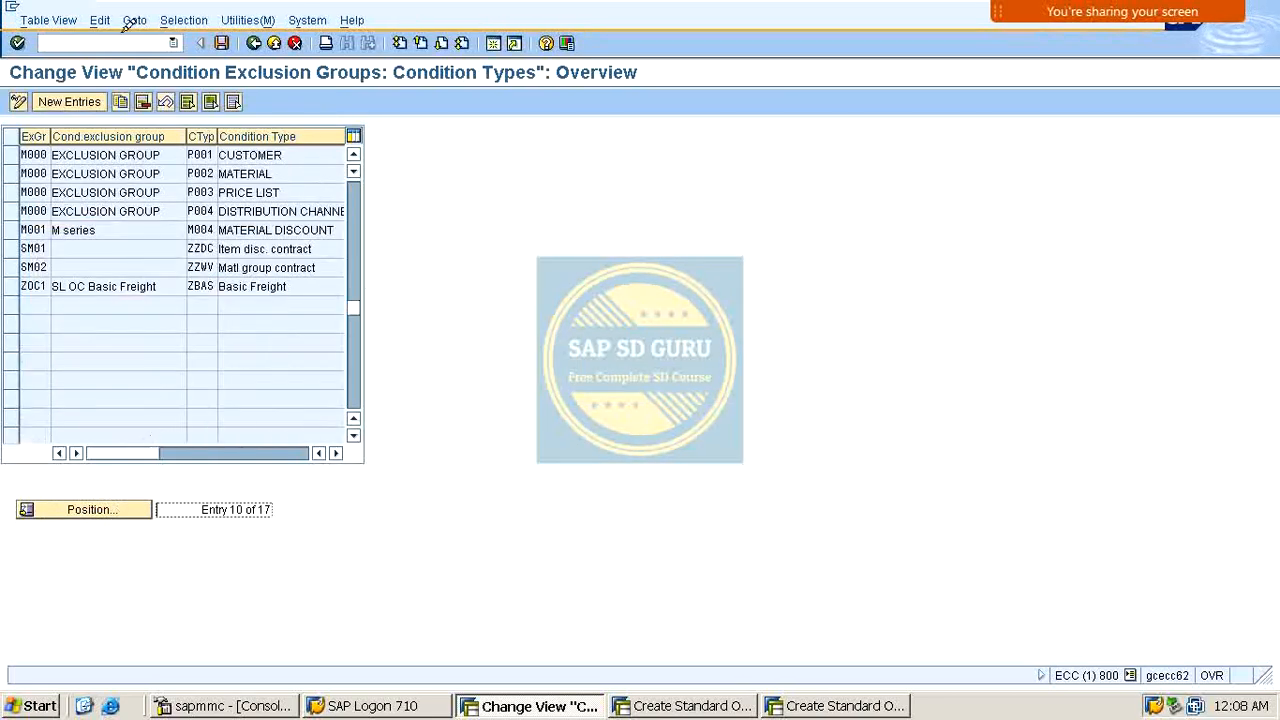
Delete the M000 assignments P001 to P004 and the M001 assignment M004, and save the change.
{"action": "left_click", "coordinate": [13, 155]}
{"action": "left_click", "coordinate": [15, 173]}
{"action": "left_click", "coordinate": [13, 192]}
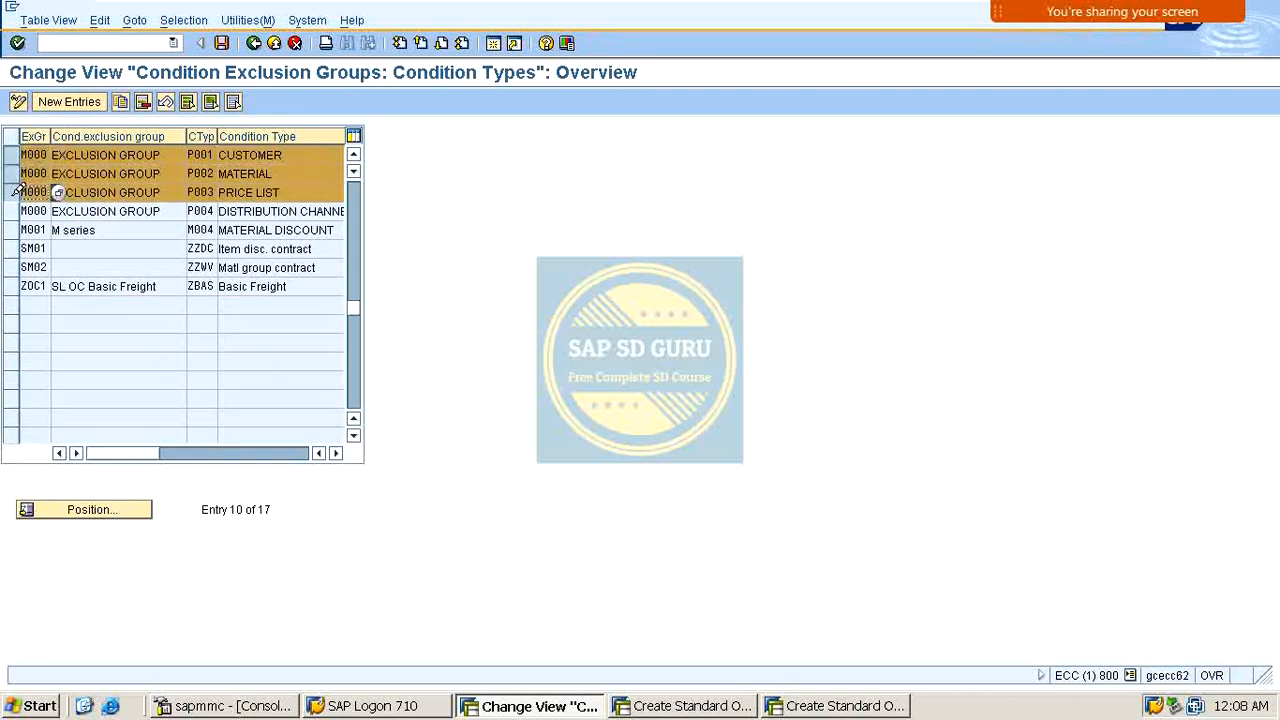
{"action": "left_click", "coordinate": [13, 211]}
{"action": "left_click", "coordinate": [13, 230]}
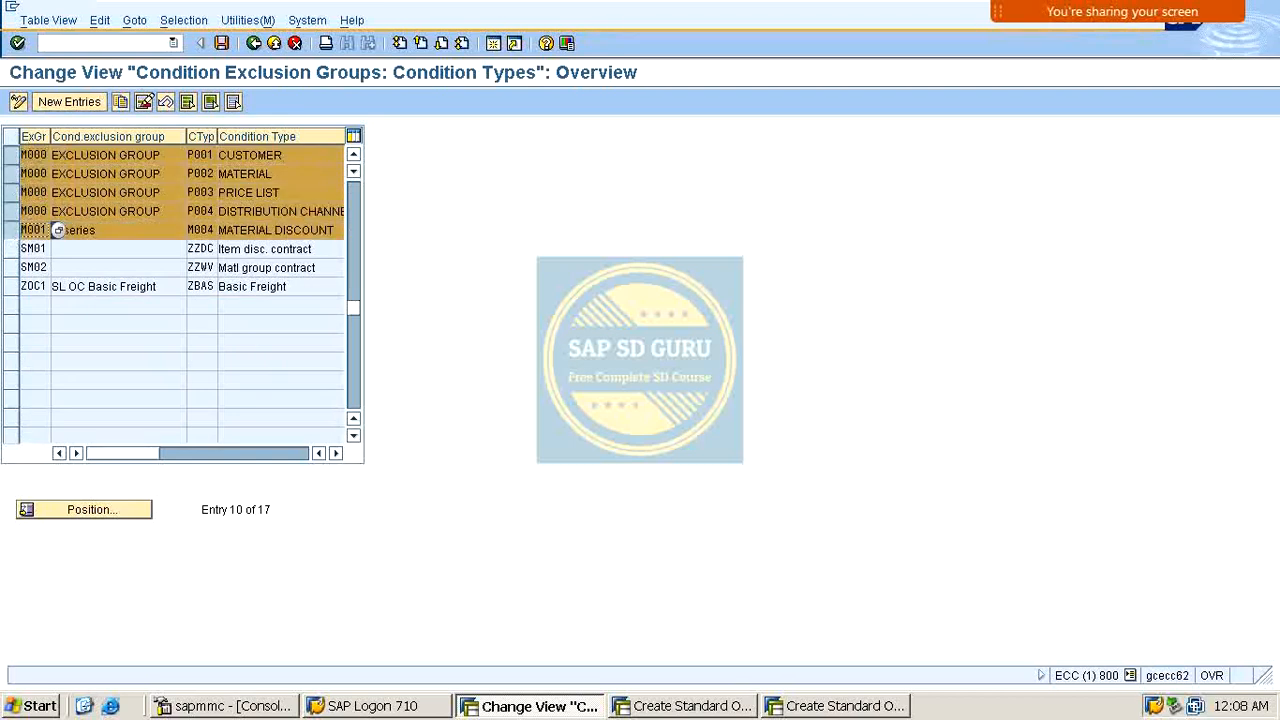
{"action": "left_click", "coordinate": [143, 101]}
{"action": "left_click", "coordinate": [222, 42]}
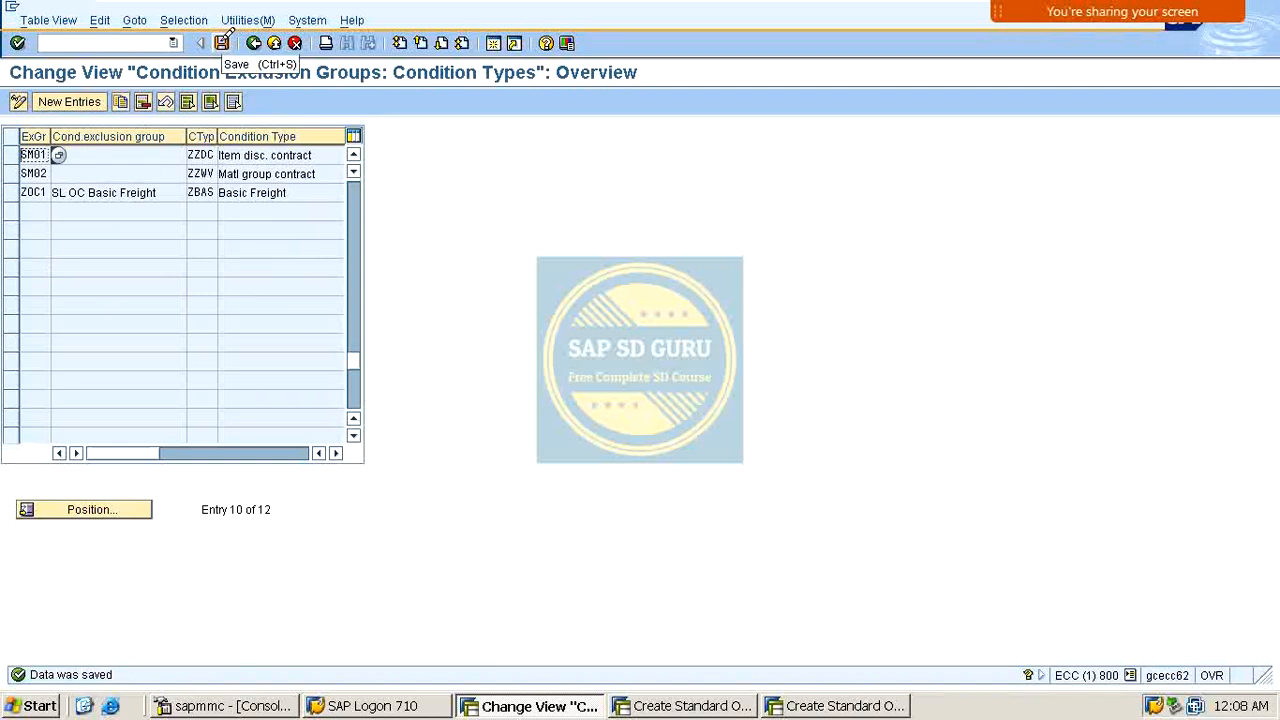
{"action": "left_click", "coordinate": [222, 42]}
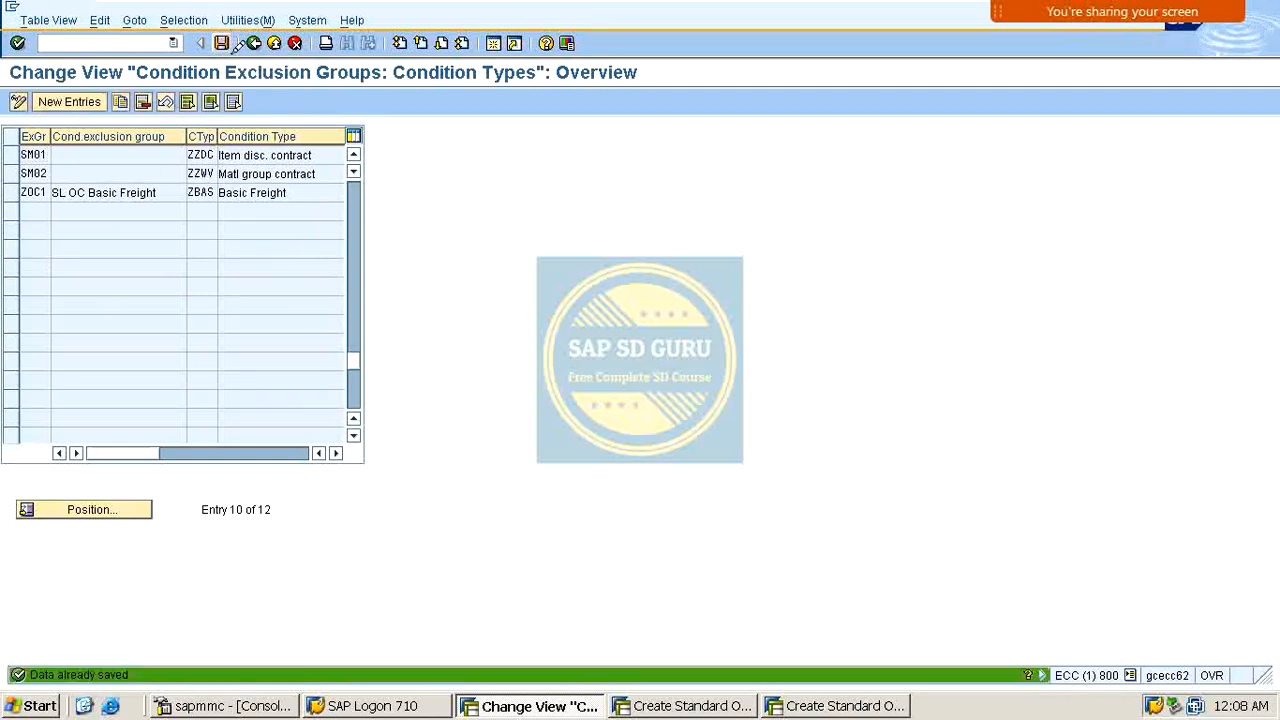
Reopen the condition type assignment activity and start new entries by assigning condition type P001 to exclusion group M000.
{"action": "left_click", "coordinate": [255, 43]}
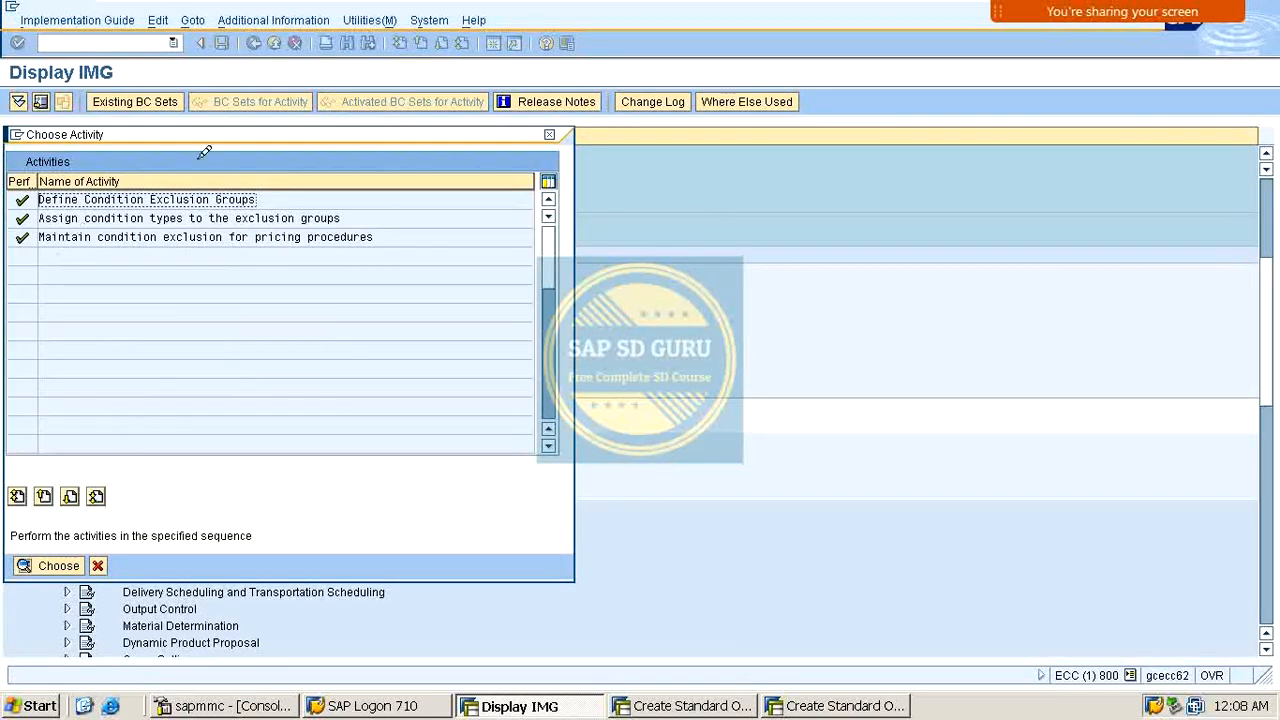
{"action": "double_click", "coordinate": [174, 214]}
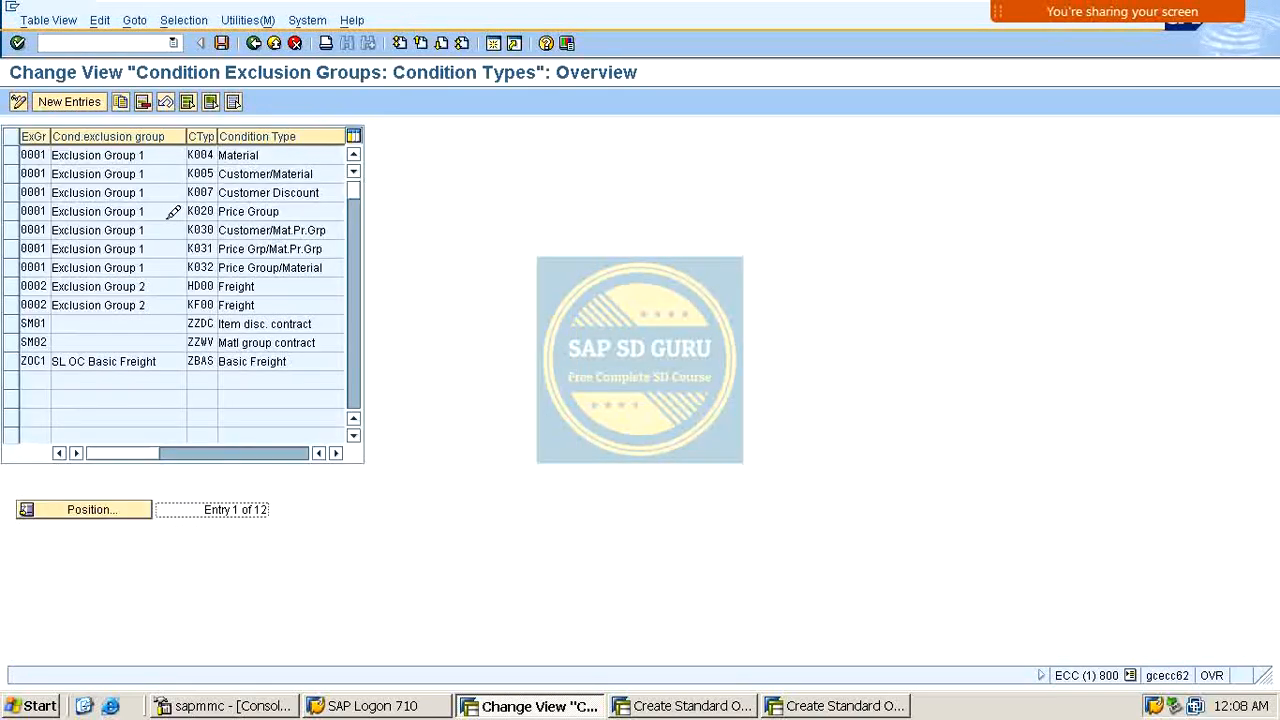
{"action": "left_click", "coordinate": [68, 101]}
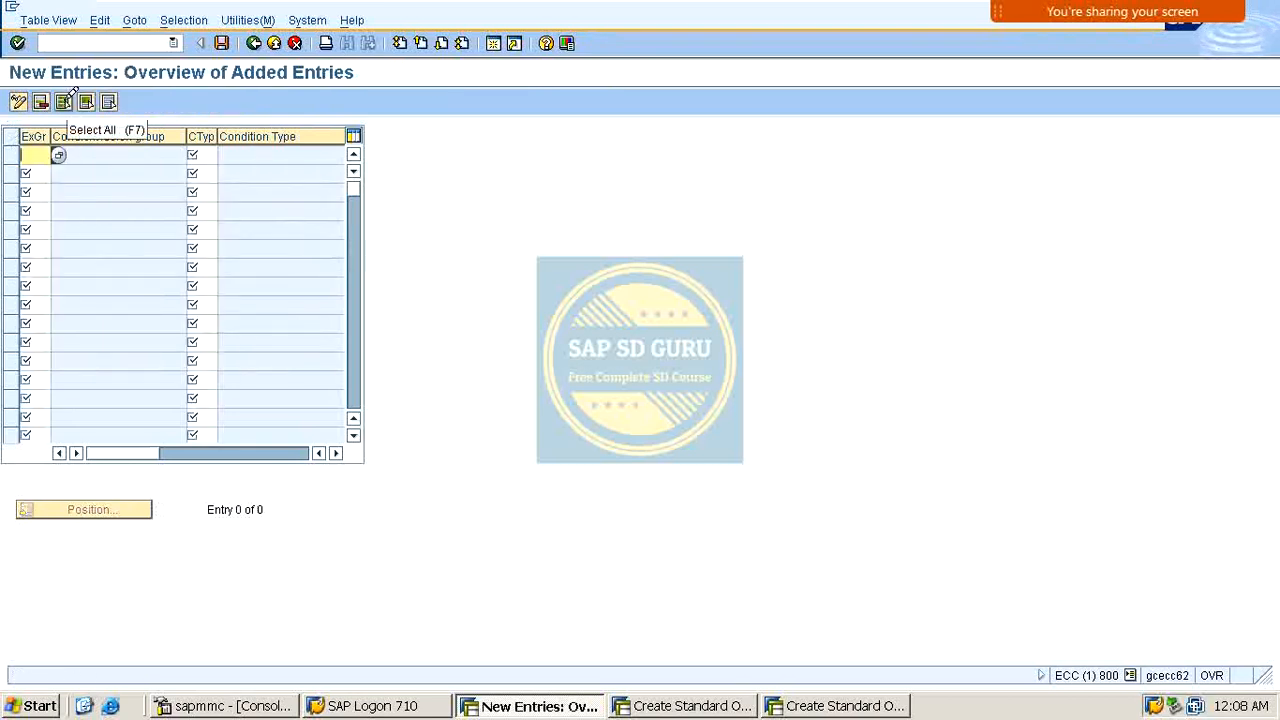
{"action": "type", "text": "m00"}
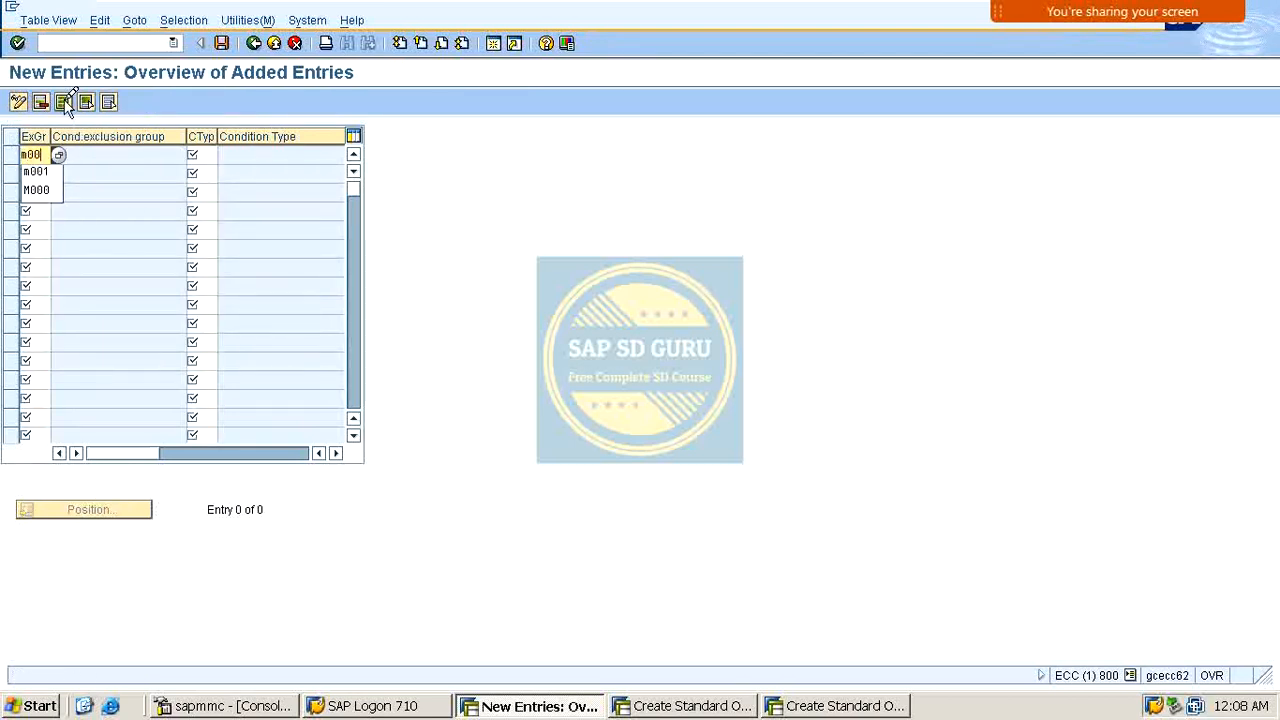
{"action": "type", "text": "1"}
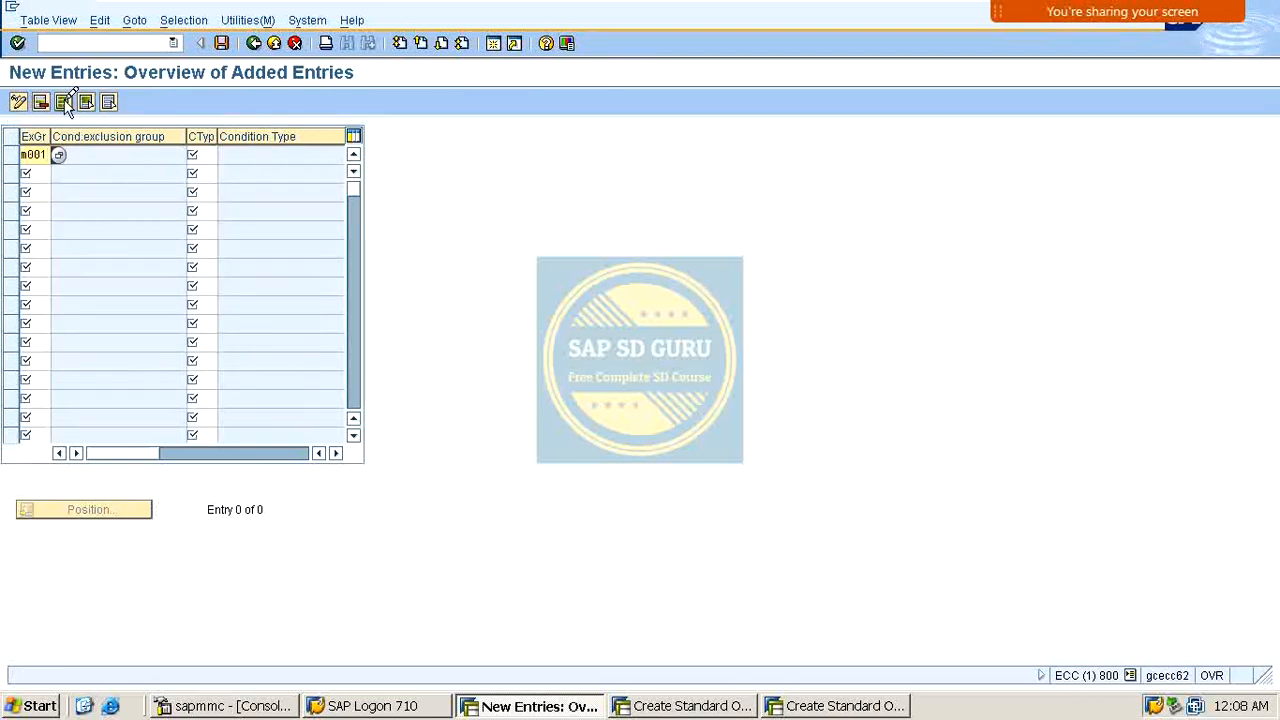
{"action": "key", "text": "BackSpace"}
{"action": "type", "text": "0"}
{"action": "key", "text": "Tab"}
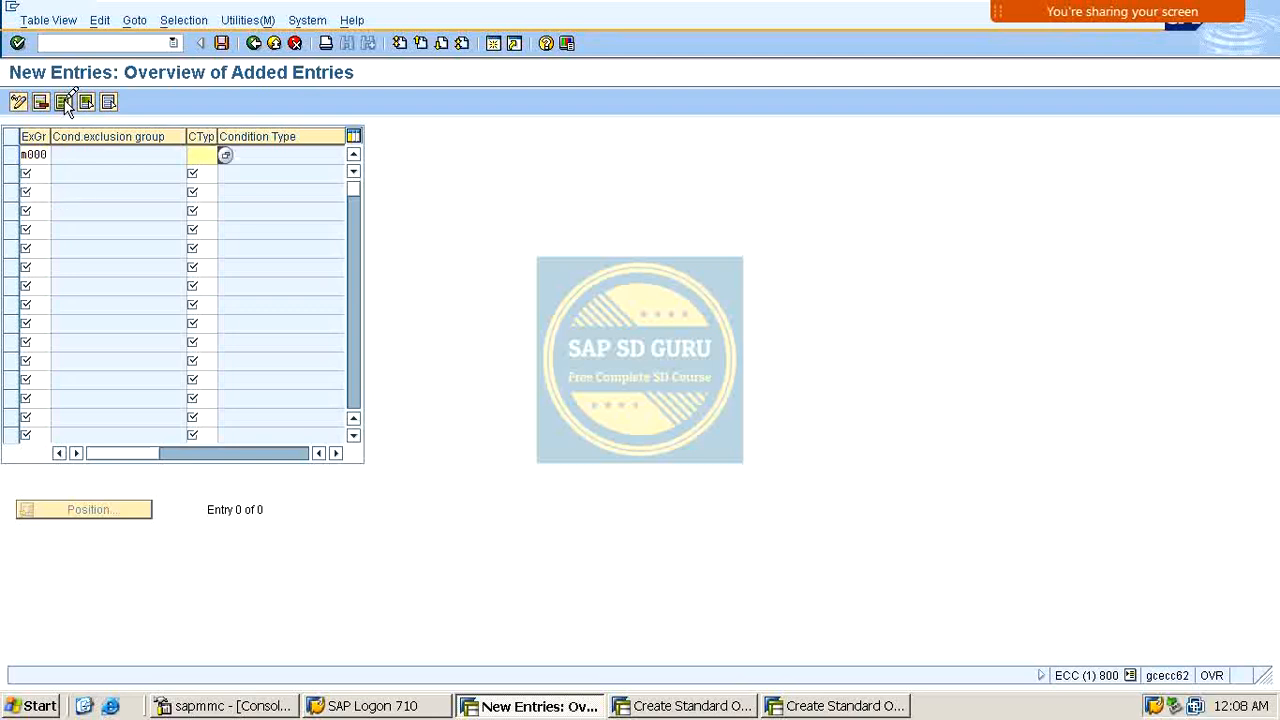
{"action": "type", "text": "p001"}
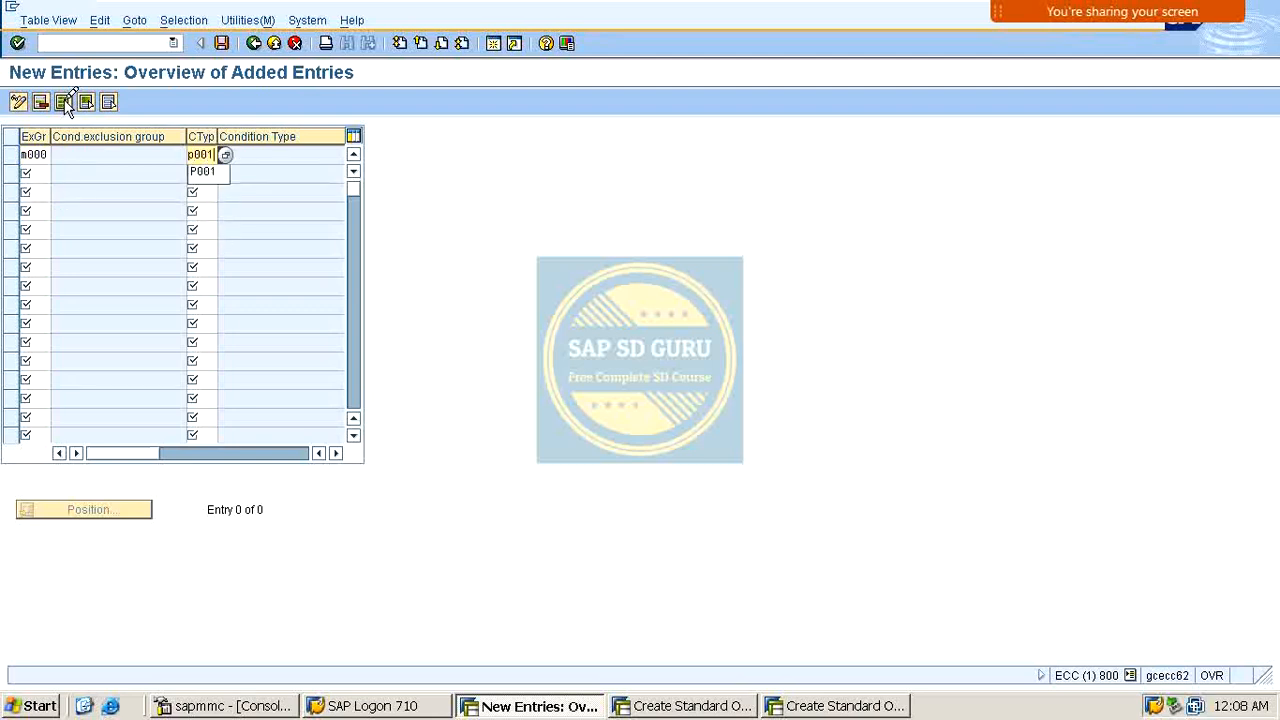
Add a second new entry assigning condition type P002 to exclusion group M000.
{"action": "key", "text": "Tab"}
{"action": "key", "text": "Tab"}
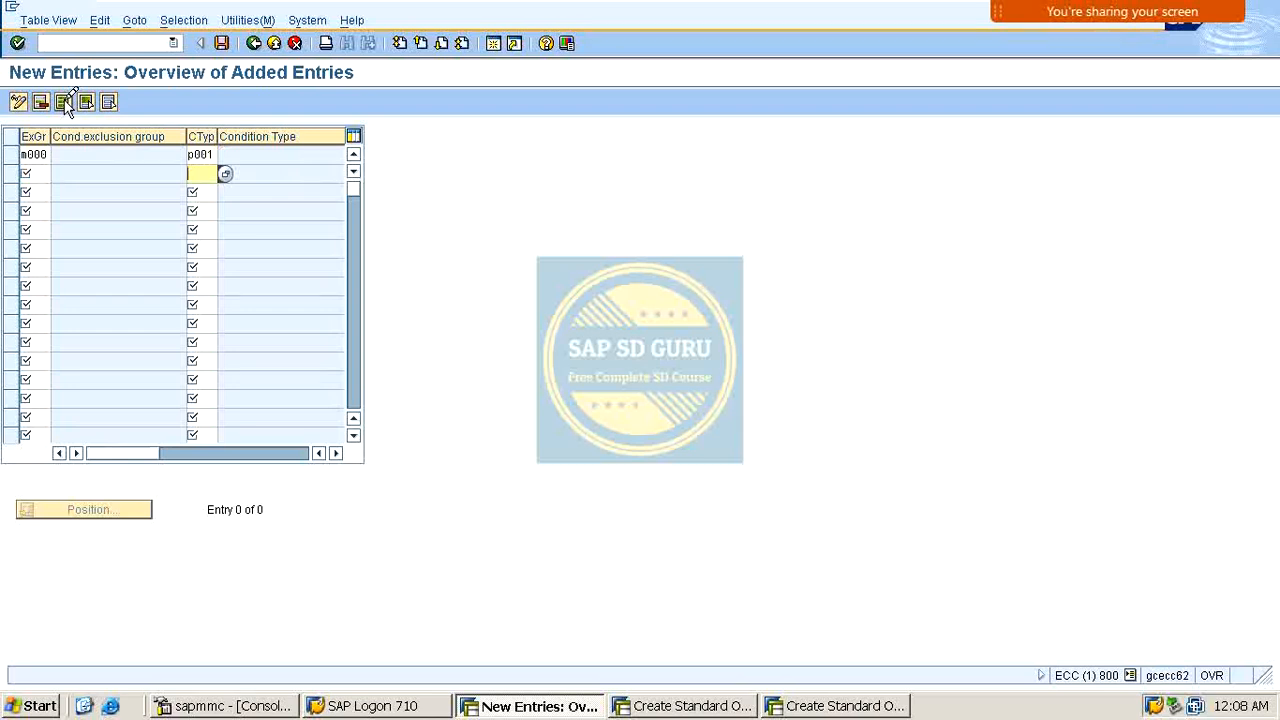
{"action": "key", "text": "Tab"}
{"action": "key", "text": "shift+Tab"}
{"action": "key", "text": "shift+Tab"}
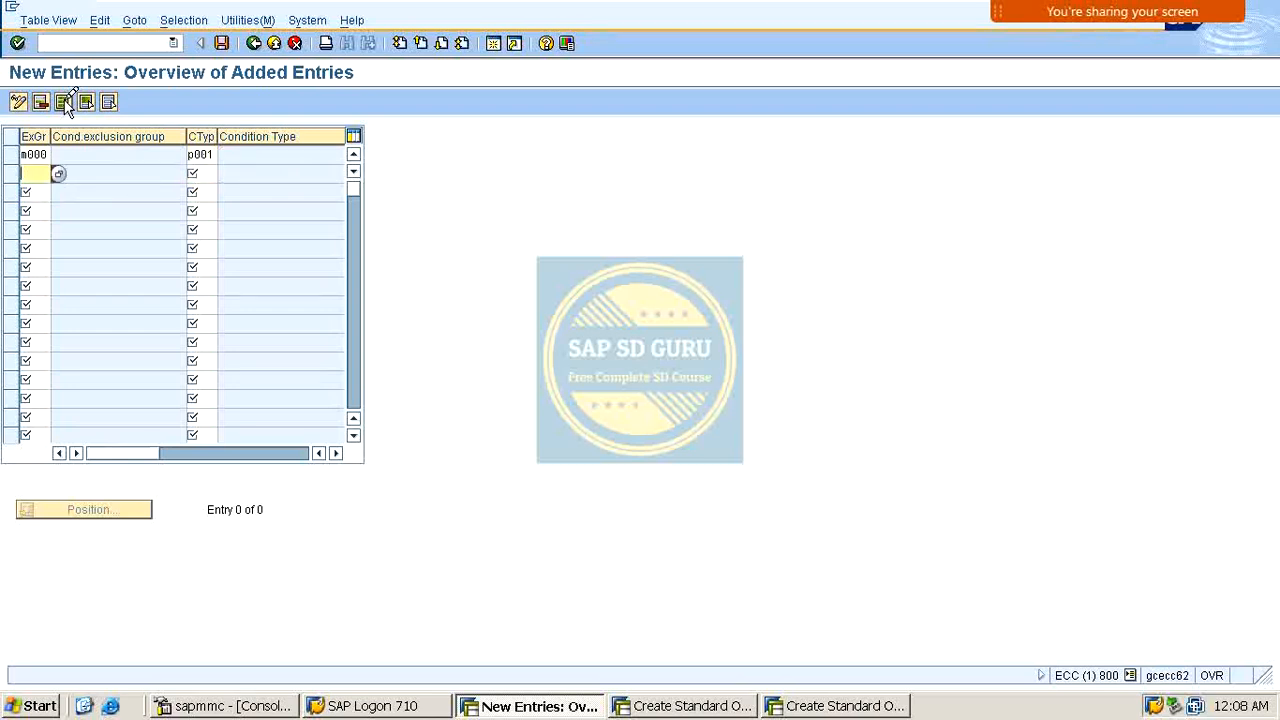
{"action": "type", "text": "m000"}
{"action": "key", "text": "Tab"}
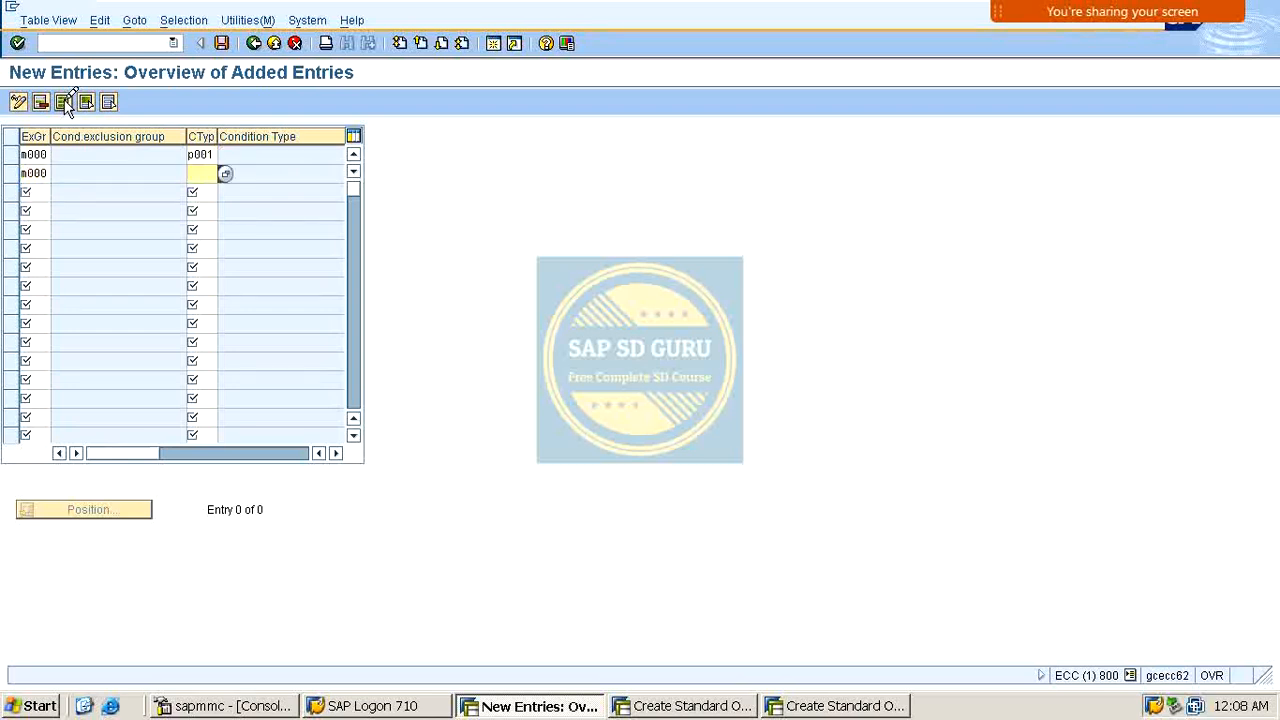
{"action": "type", "text": "p002"}
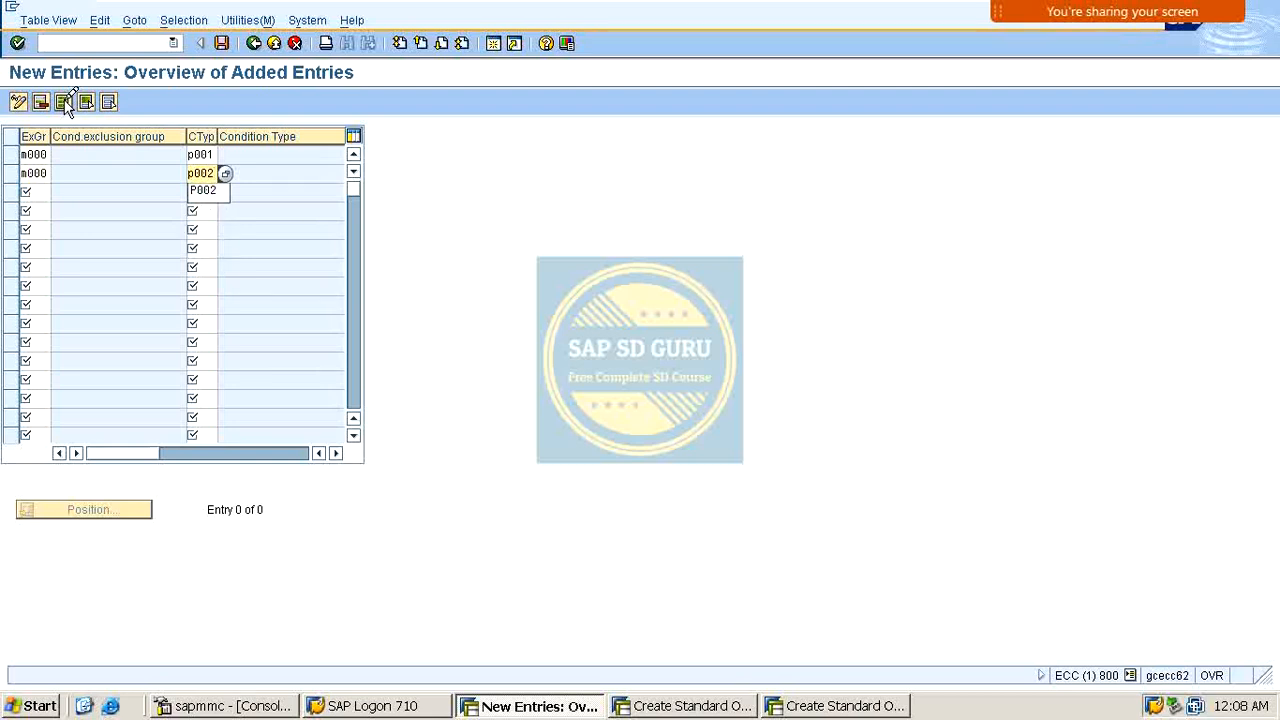
Add a third new entry assigning condition type P003 to exclusion group M000.
{"action": "key", "text": "Tab"}
{"action": "type", "text": "m000"}
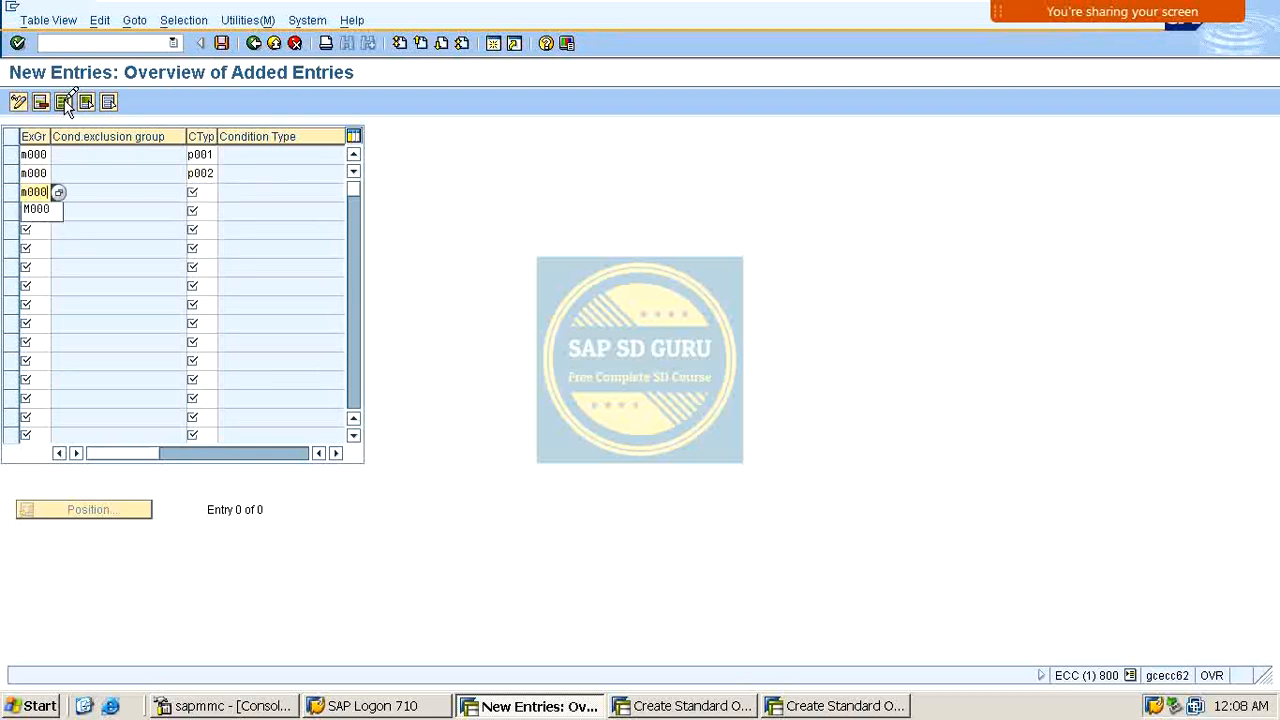
{"action": "key", "text": "Tab"}
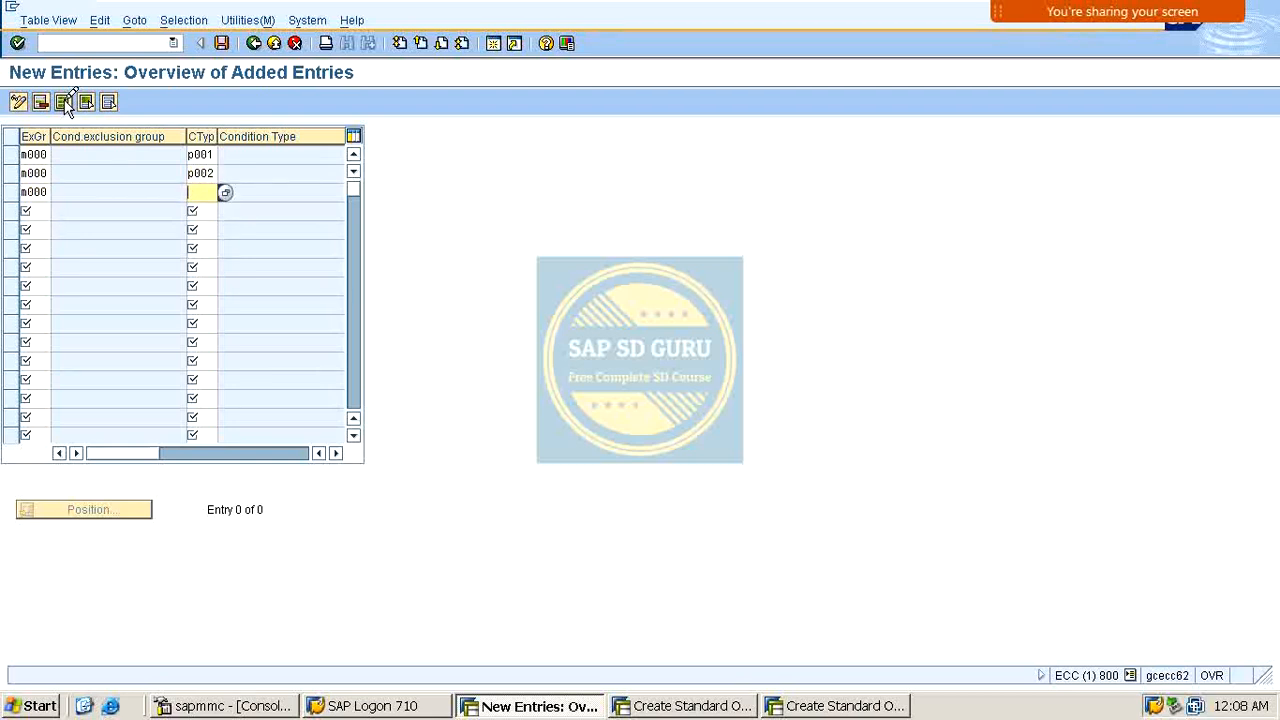
{"action": "type", "text": "p003"}
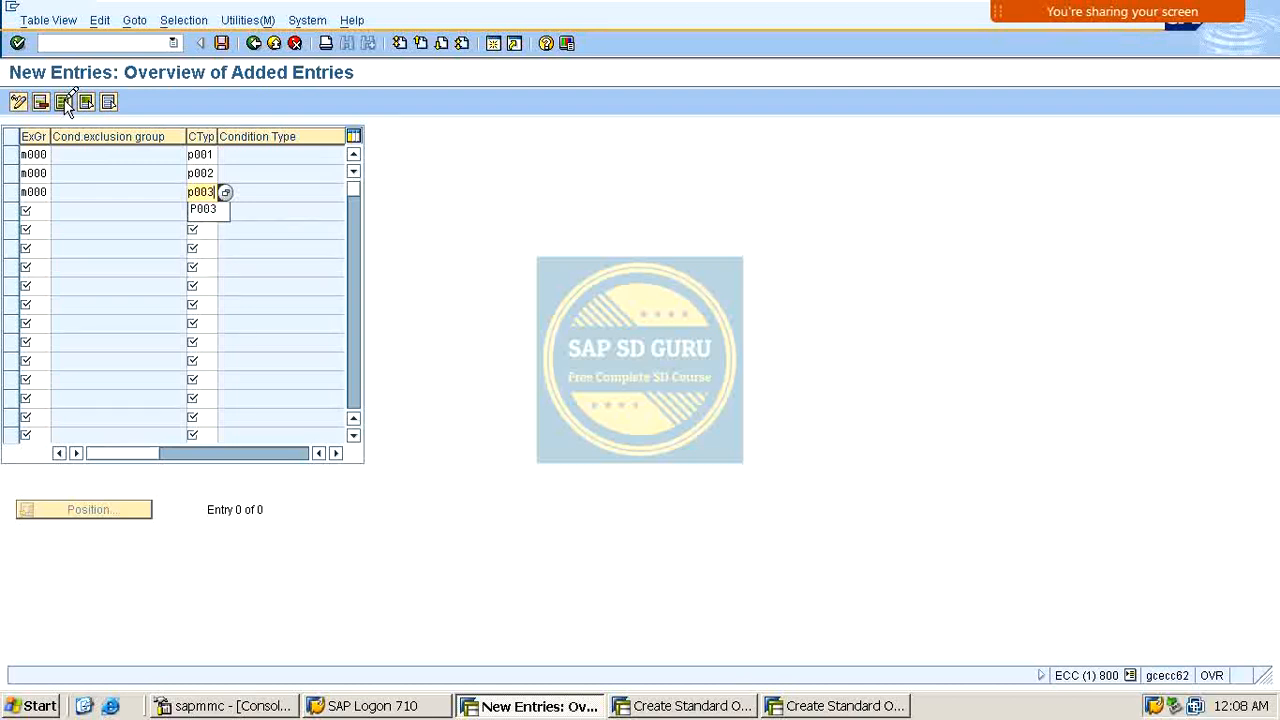
Add a fourth new entry assigning condition type M004 to exclusion group M000.
{"action": "key", "text": "Tab"}
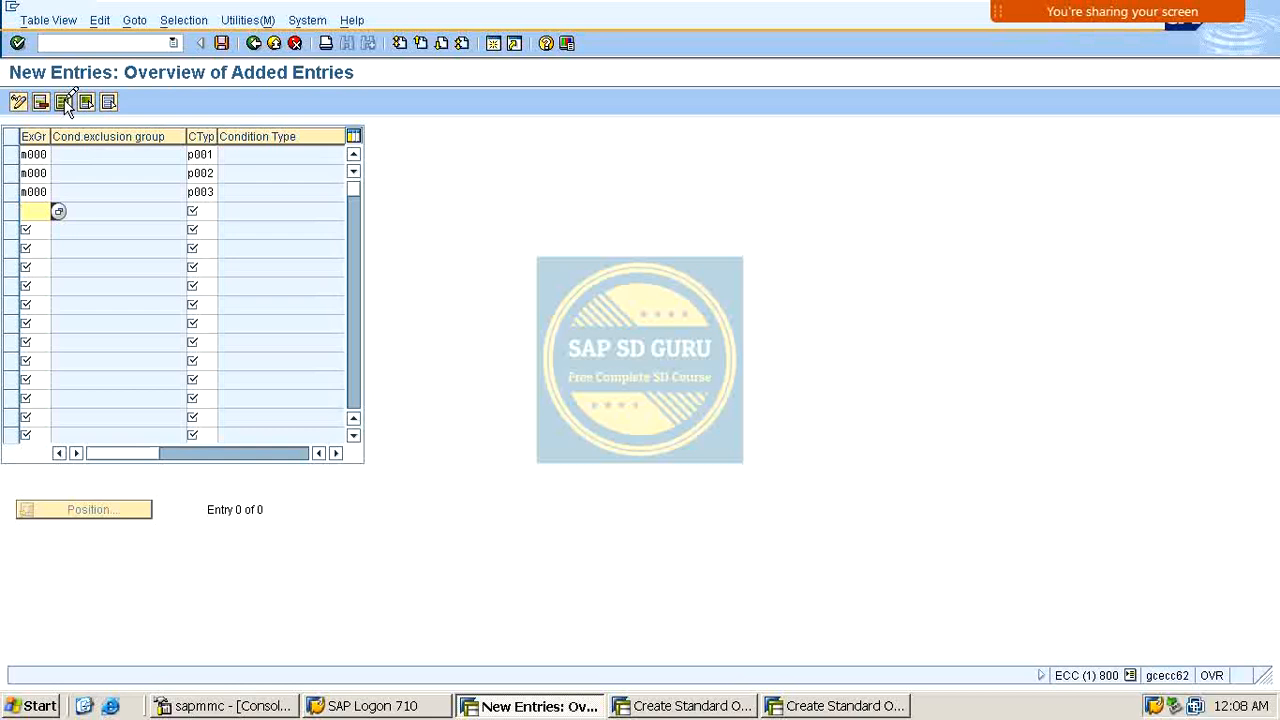
{"action": "type", "text": "m000"}
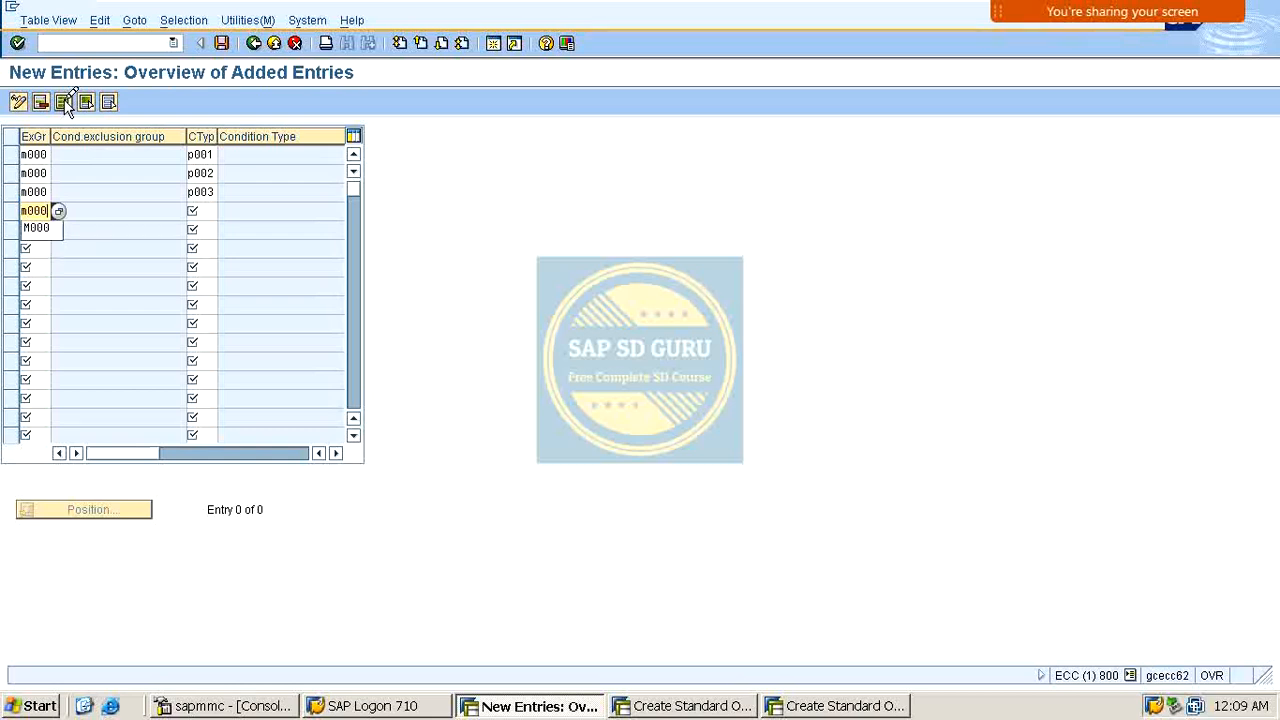
{"action": "key", "text": "Tab"}
{"action": "type", "text": "m"}
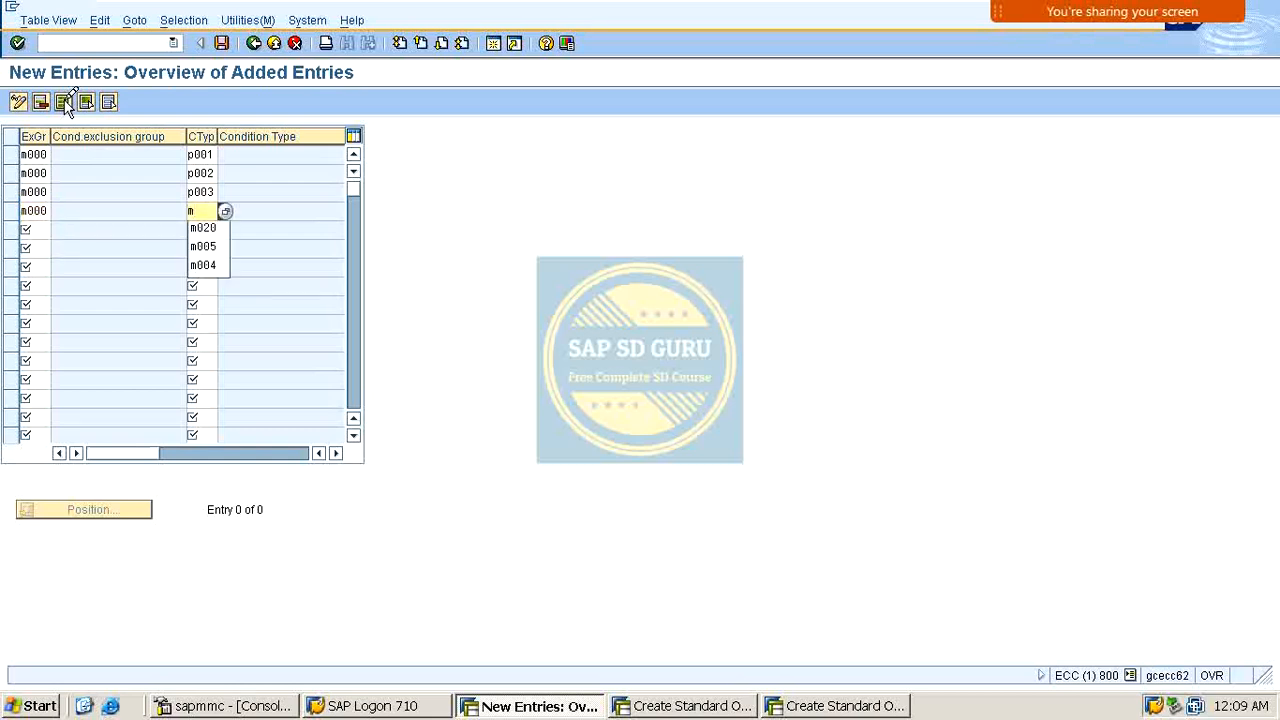
{"action": "type", "text": "004"}
{"action": "key", "text": "Return"}
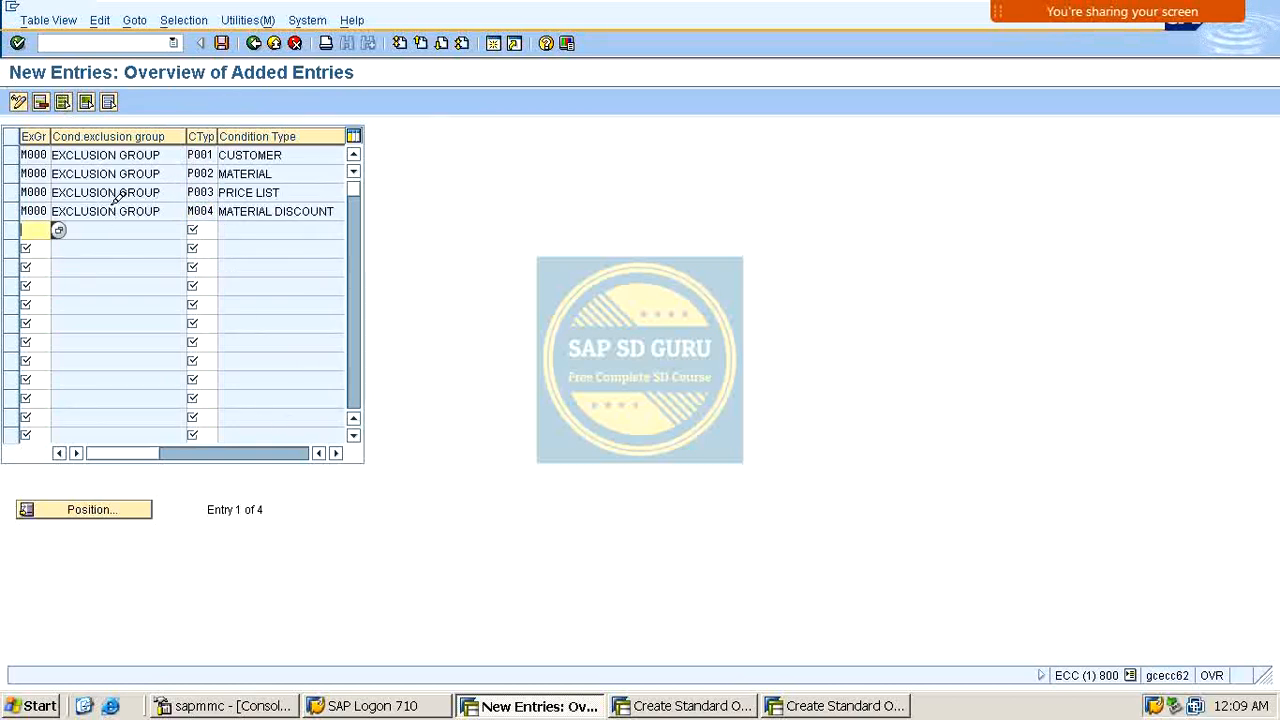
Add new entries assigning condition types P001 and P002 to exclusion group M001.
{"action": "type", "text": "m001"}
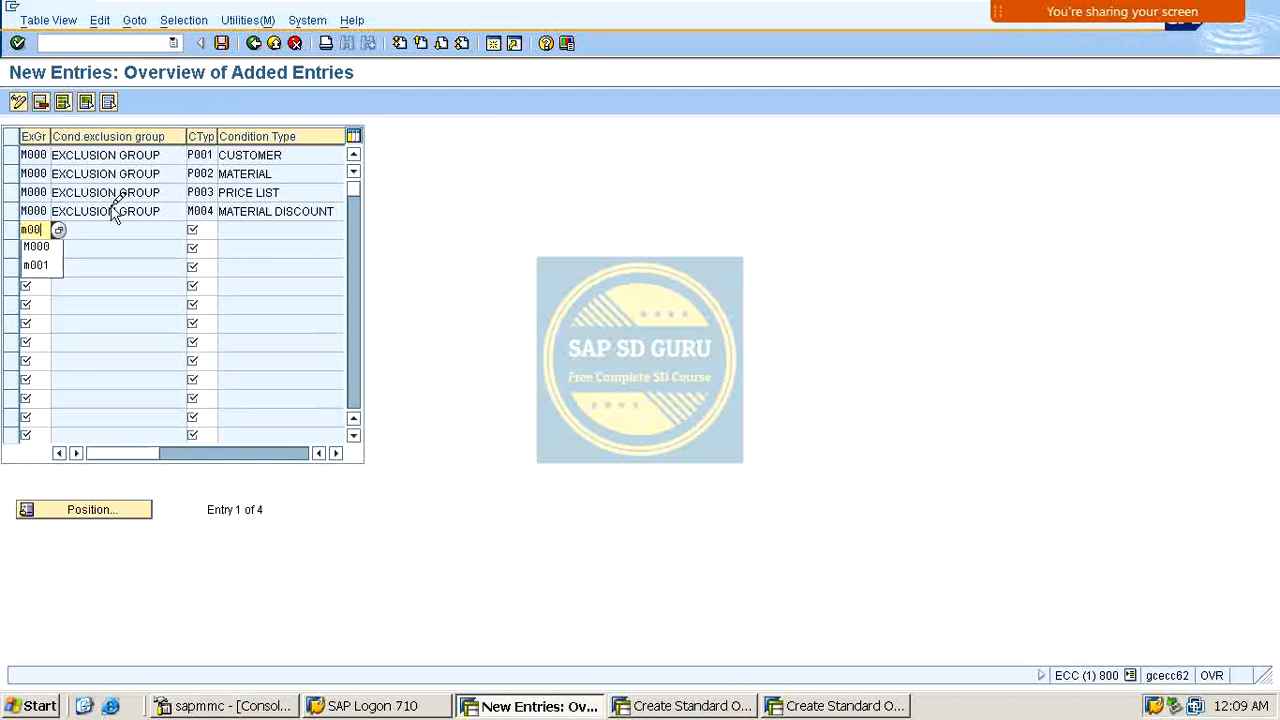
{"action": "key", "text": "Tab"}
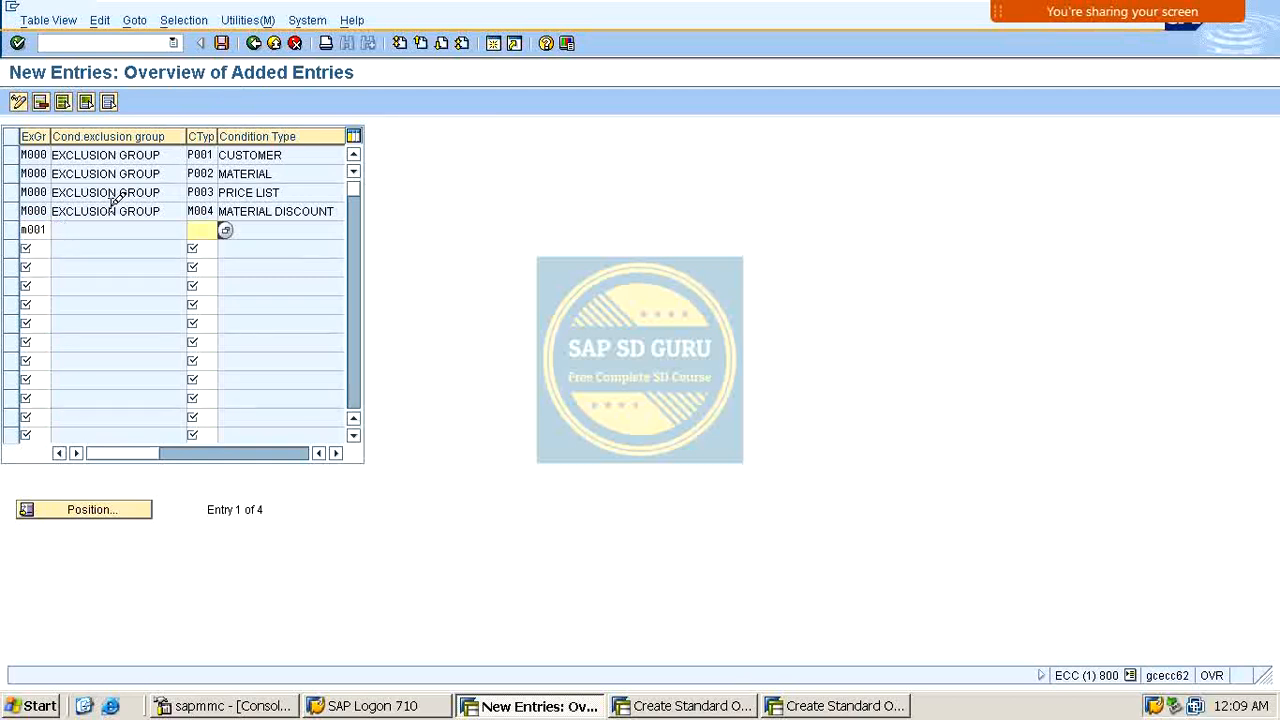
{"action": "type", "text": "p001"}
{"action": "key", "text": "Return"}
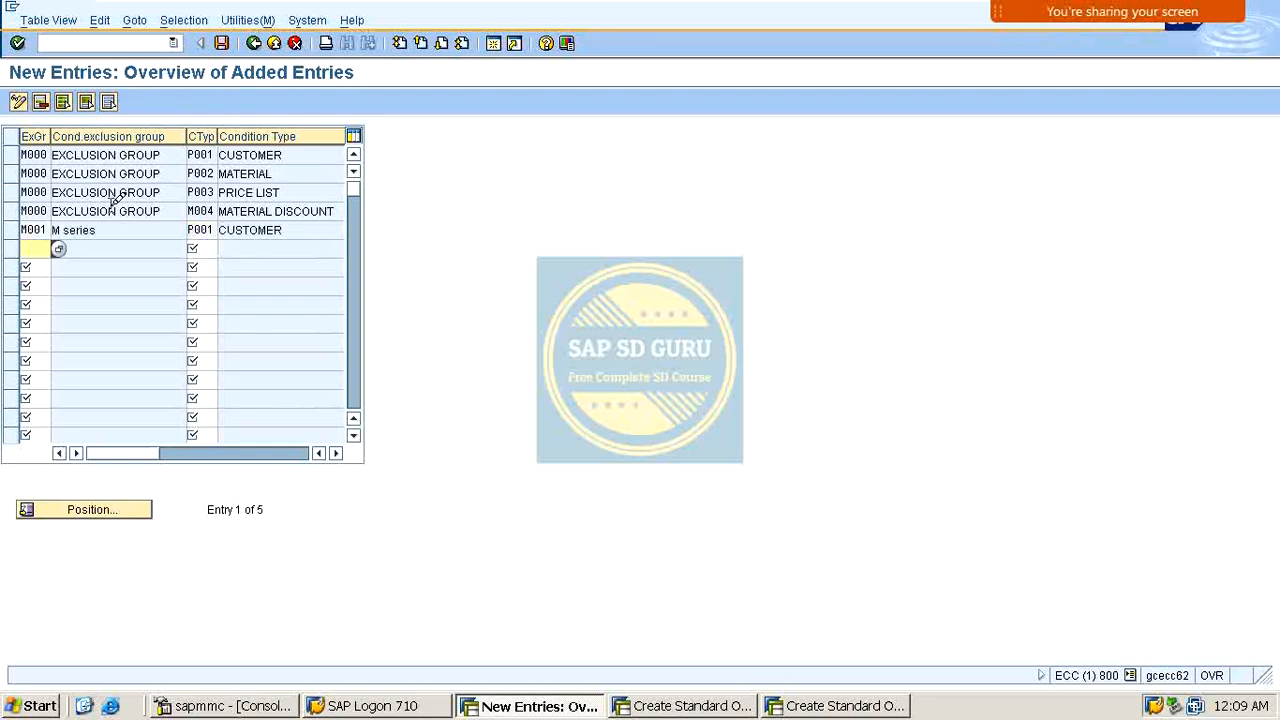
{"action": "type", "text": "m001"}
{"action": "key", "text": "Tab"}
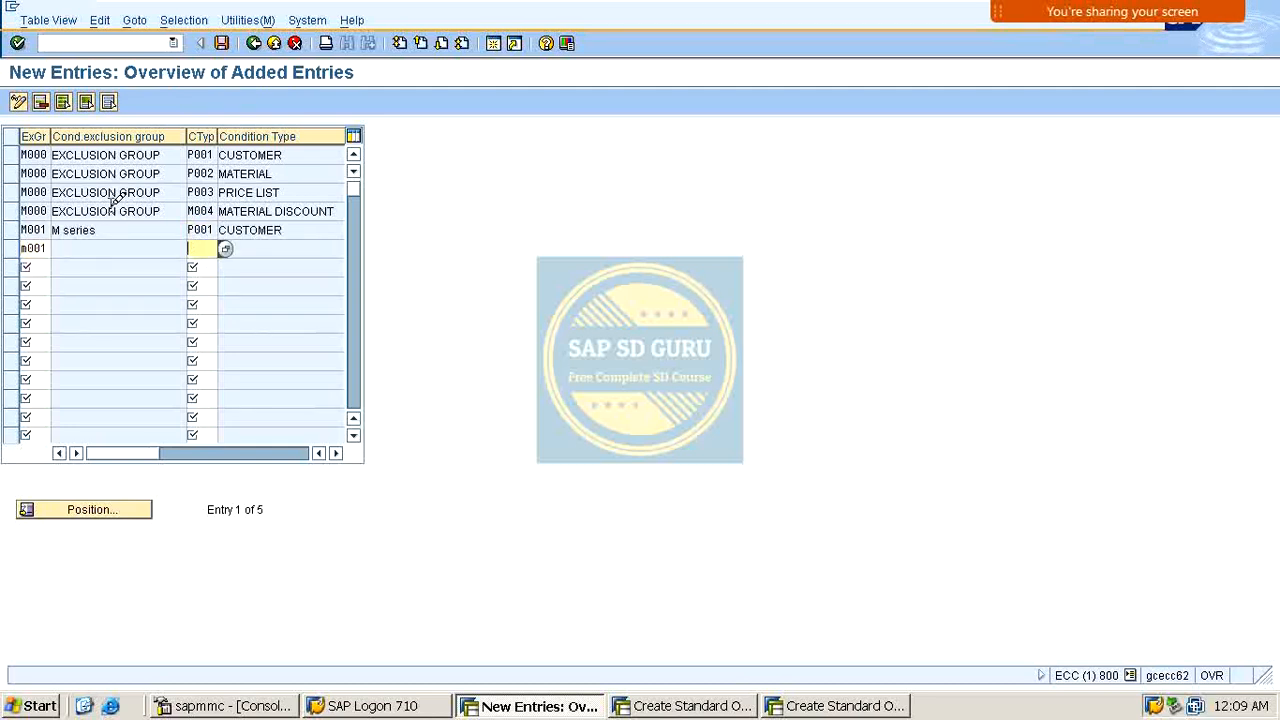
{"action": "type", "text": "p002"}
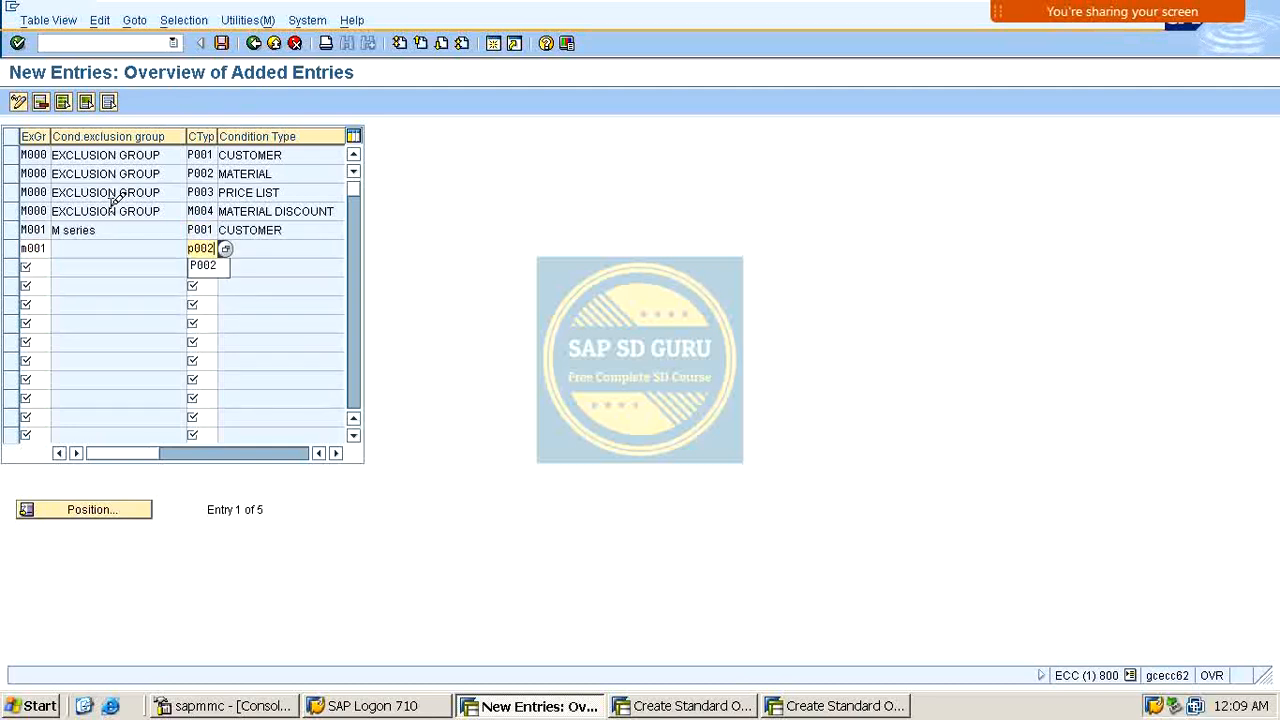
{"action": "key", "text": "Return"}
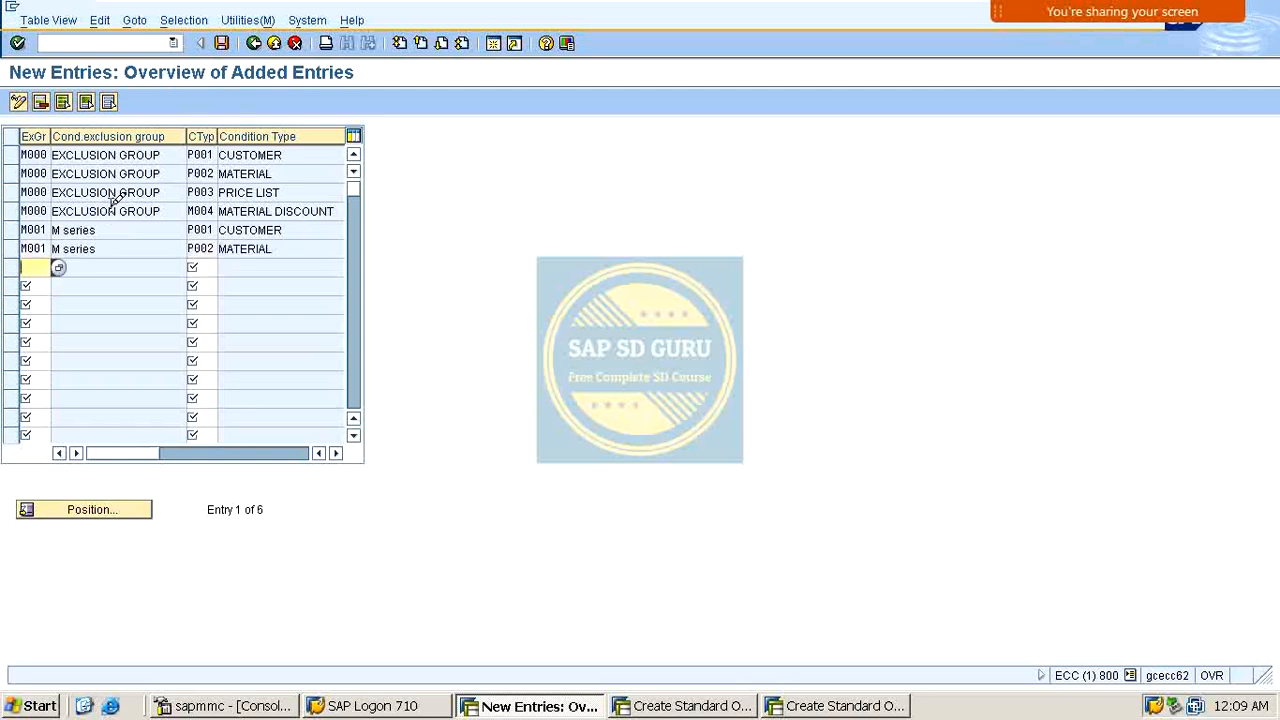
Add new entries assigning condition types P003 and P004 to exclusion group M001.
{"action": "type", "text": "m001"}
{"action": "key", "text": "Tab"}
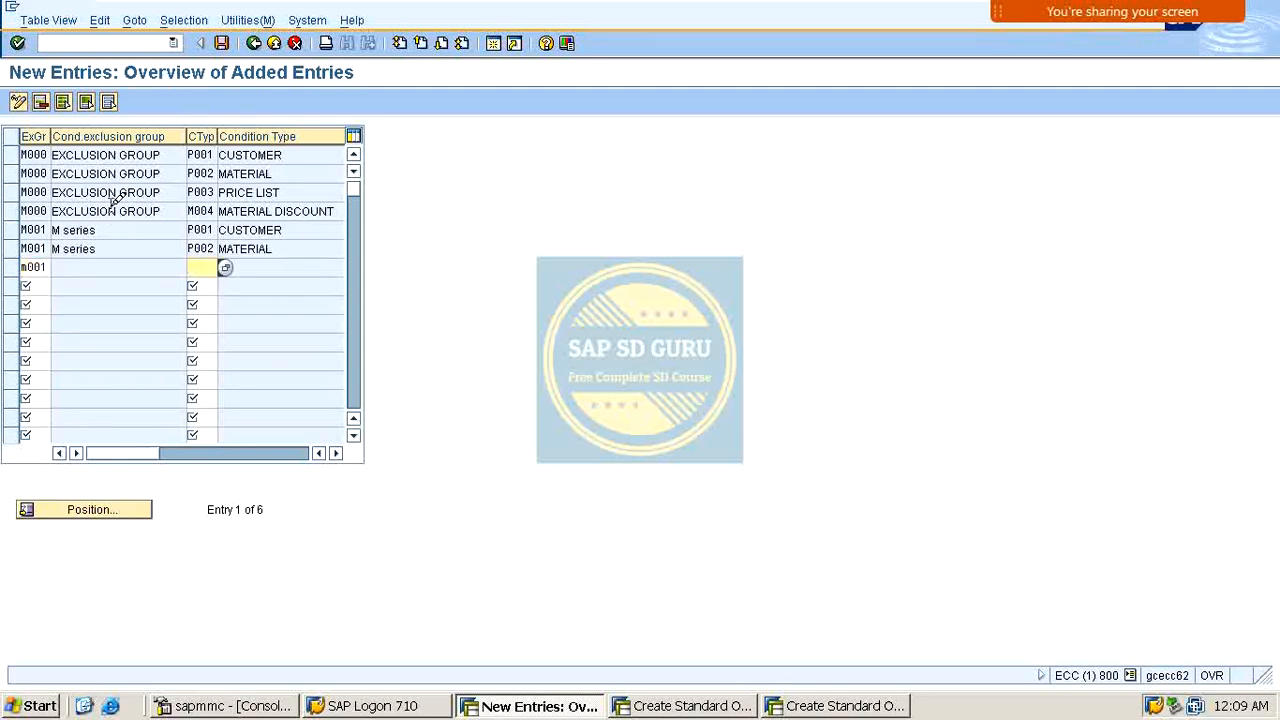
{"action": "type", "text": "p003"}
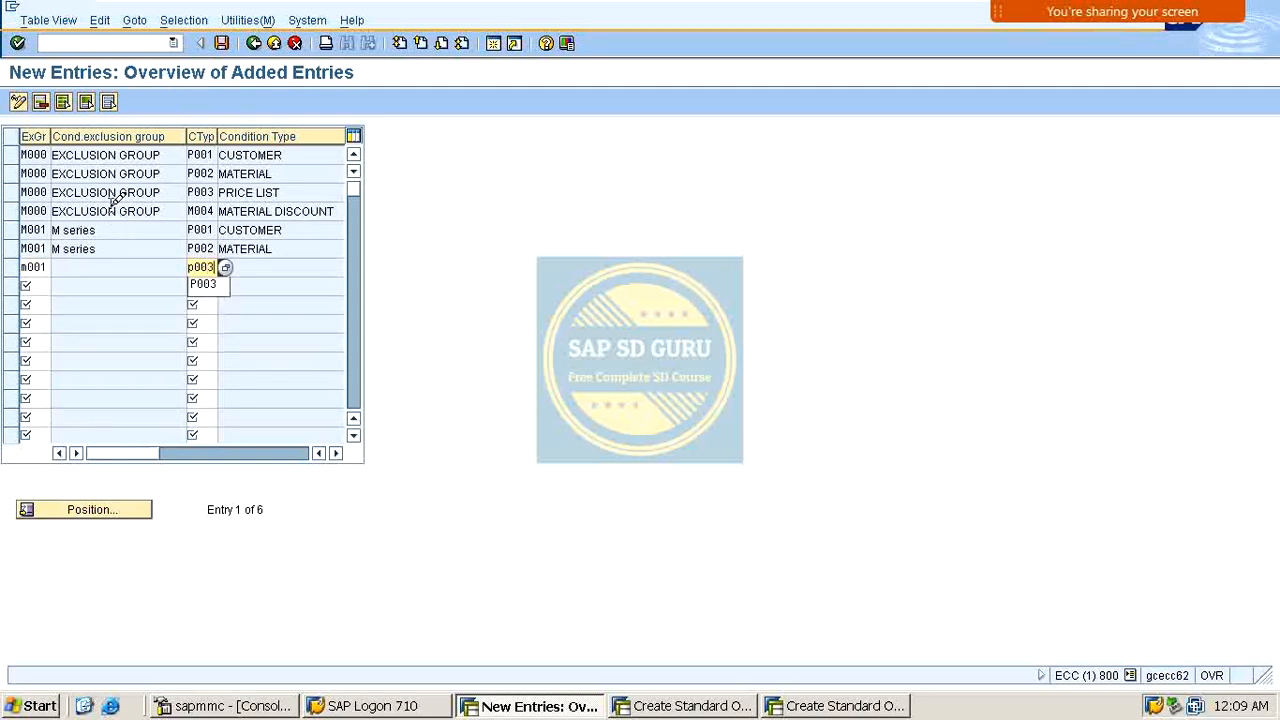
{"action": "key", "text": "Return"}
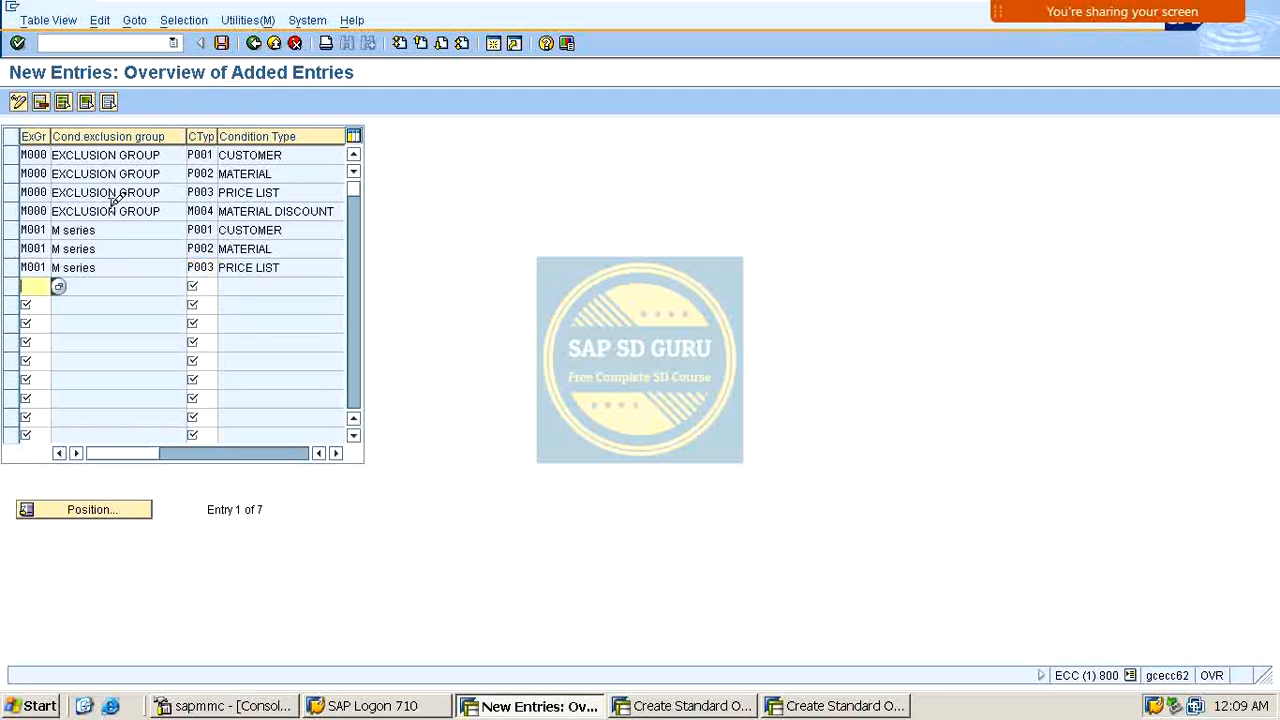
{"action": "type", "text": "m001"}
{"action": "key", "text": "Tab"}
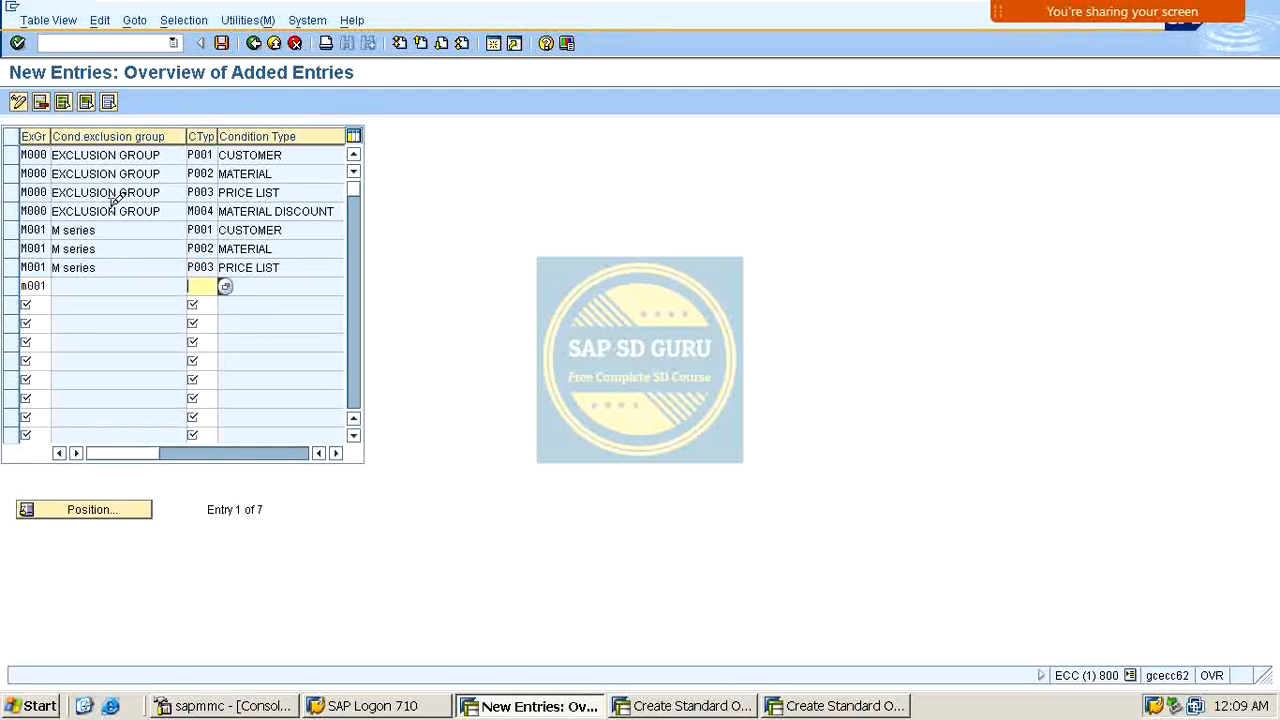
{"action": "type", "text": "p004"}
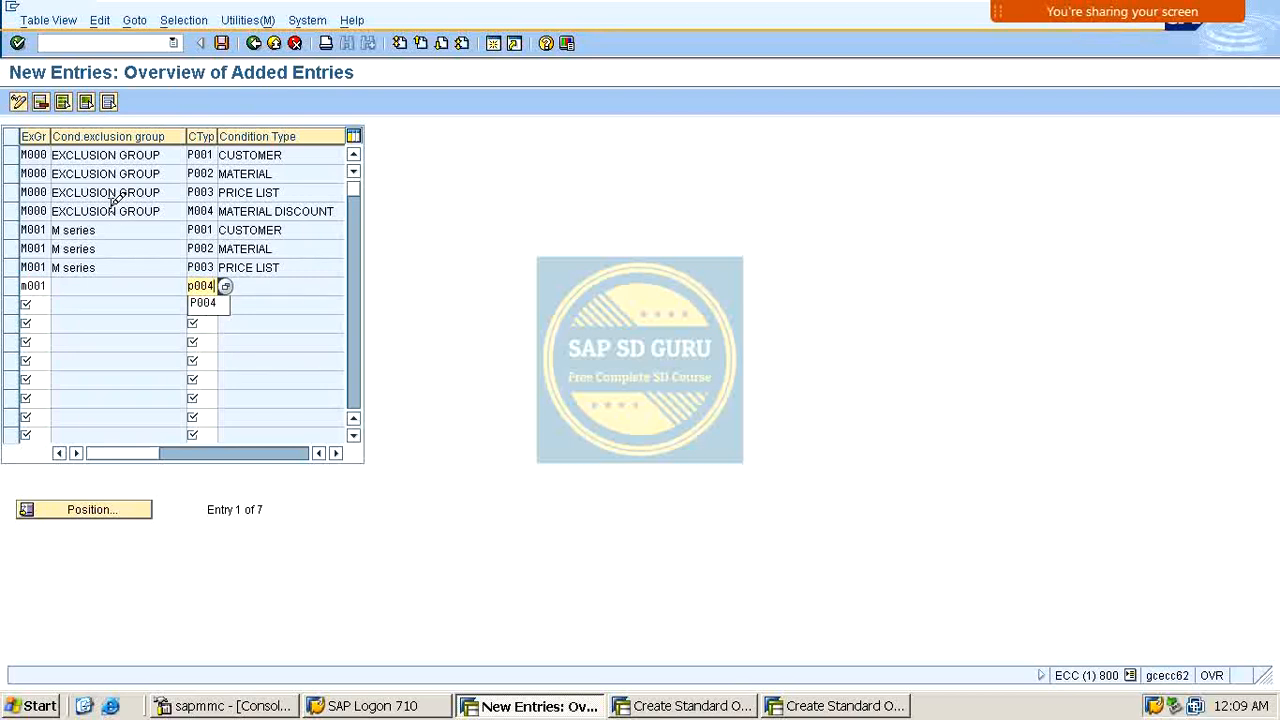
{"action": "key", "text": "Return"}
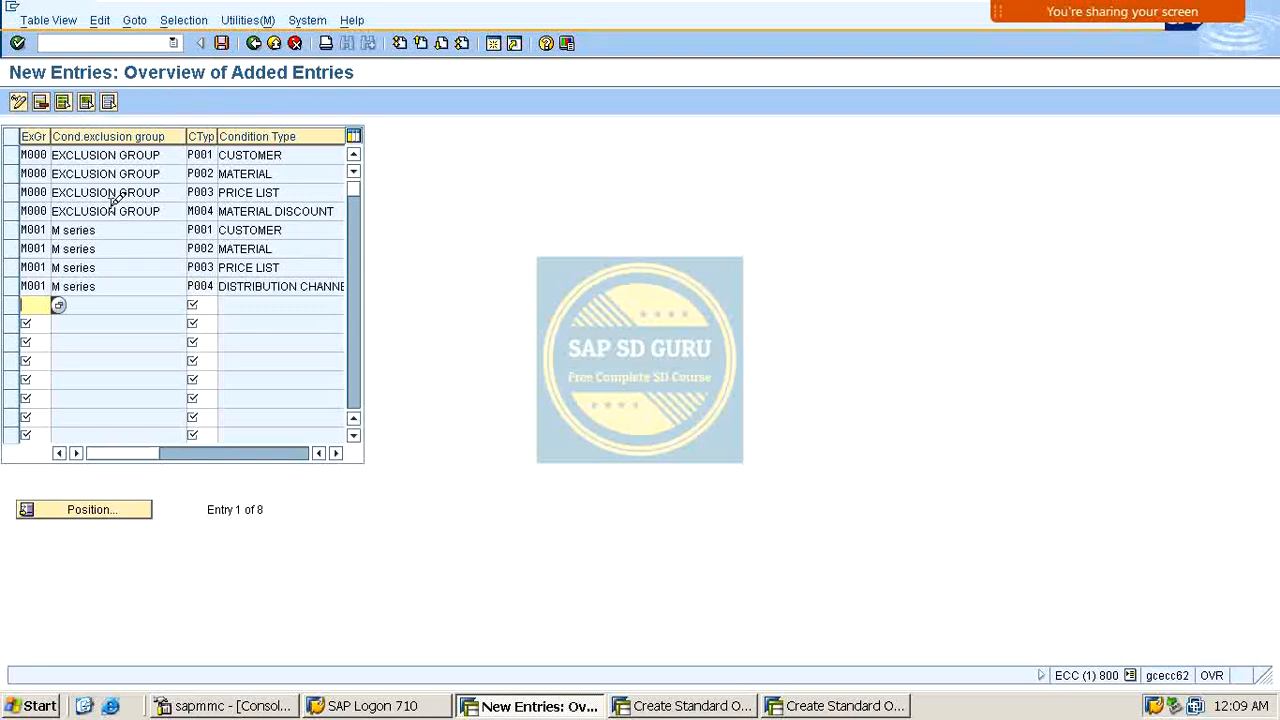
Add a new entry assigning condition type M004 to exclusion group M001.
{"action": "type", "text": "m001"}
{"action": "key", "text": "Tab"}
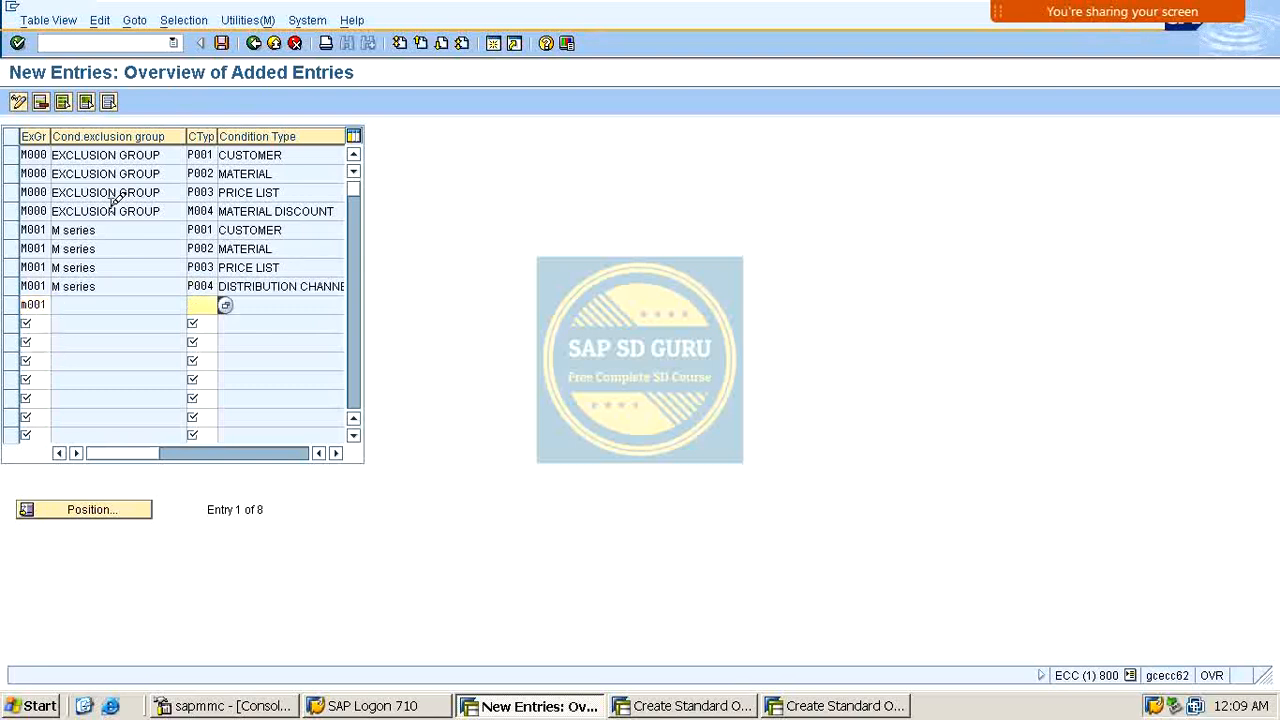
{"action": "type", "text": "m004"}
{"action": "key", "text": "Return"}
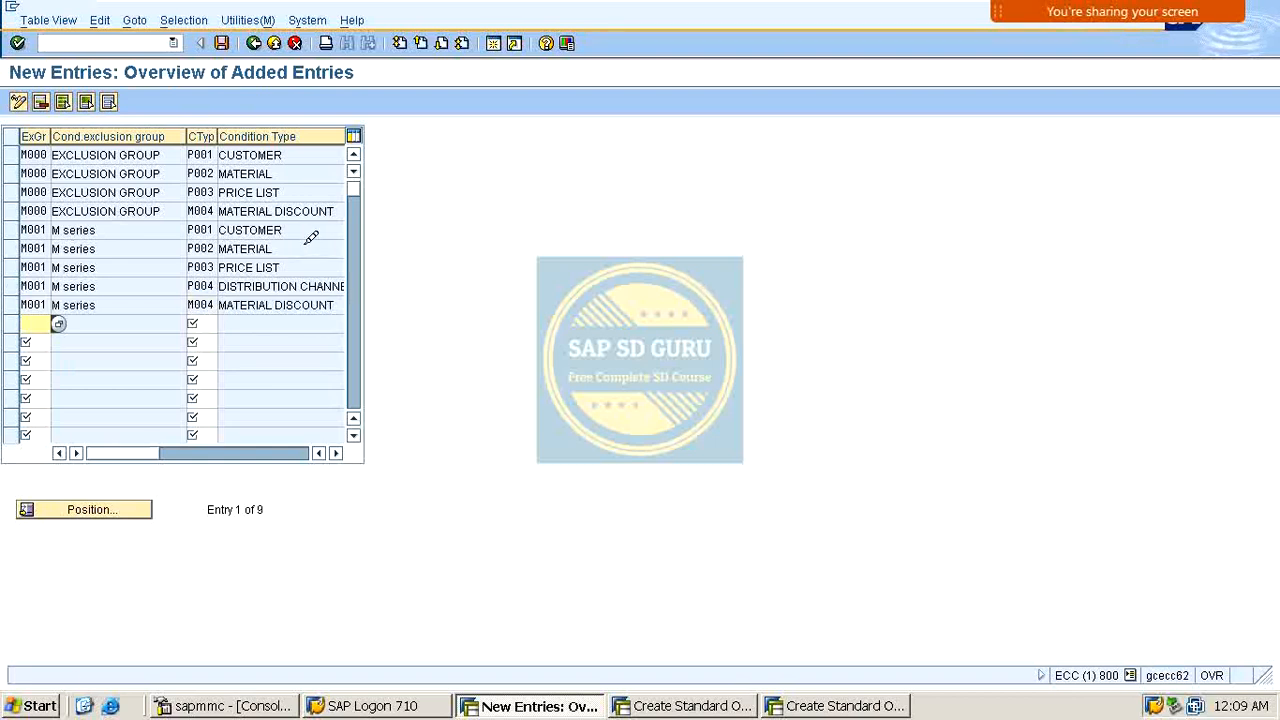
Review the new entries, comparing the condition types assigned to exclusion group M000 with those assigned to M001.
{"action": "double_click", "coordinate": [33, 155]}
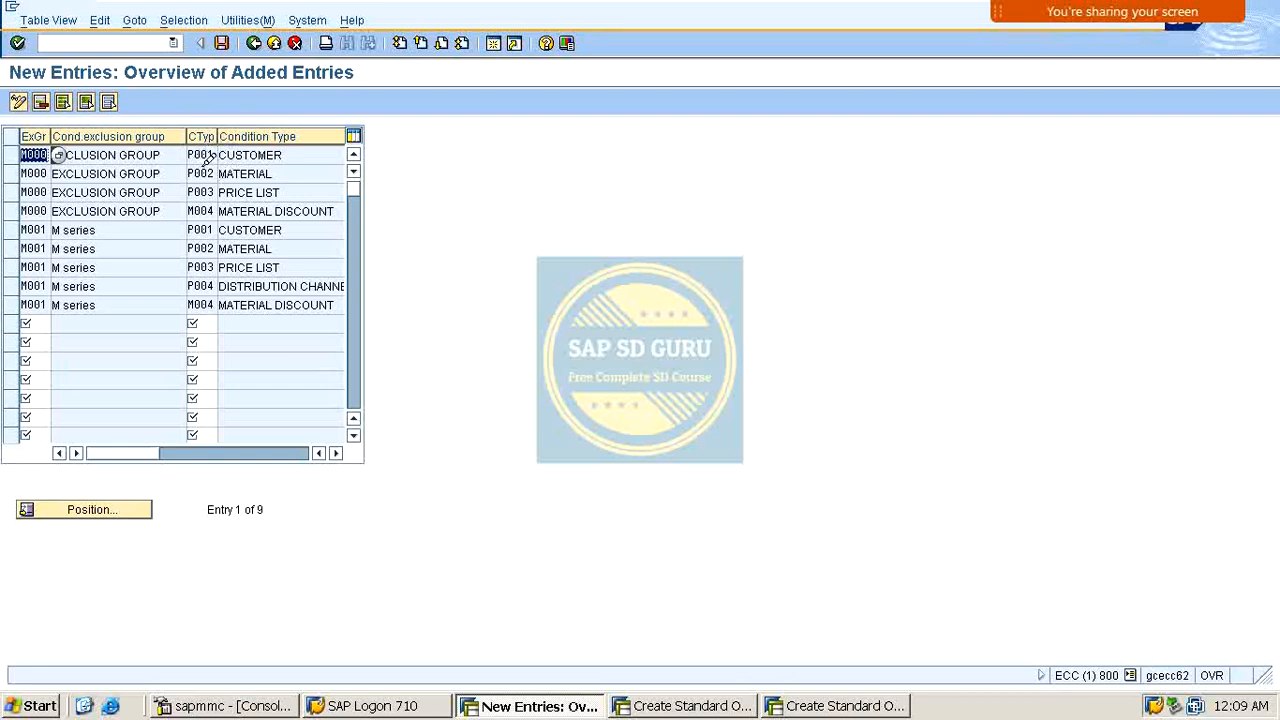
{"action": "double_click", "coordinate": [201, 211]}
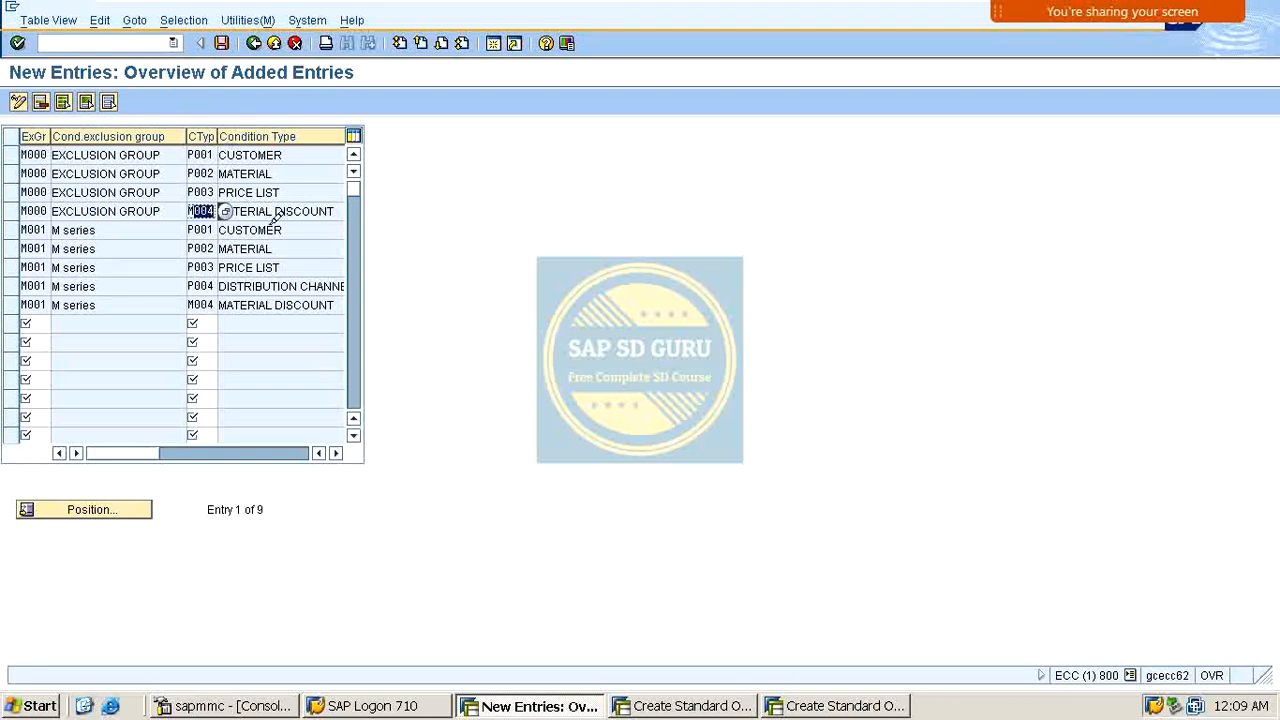
{"action": "left_click", "coordinate": [70, 231]}
{"action": "left_click", "coordinate": [205, 231]}
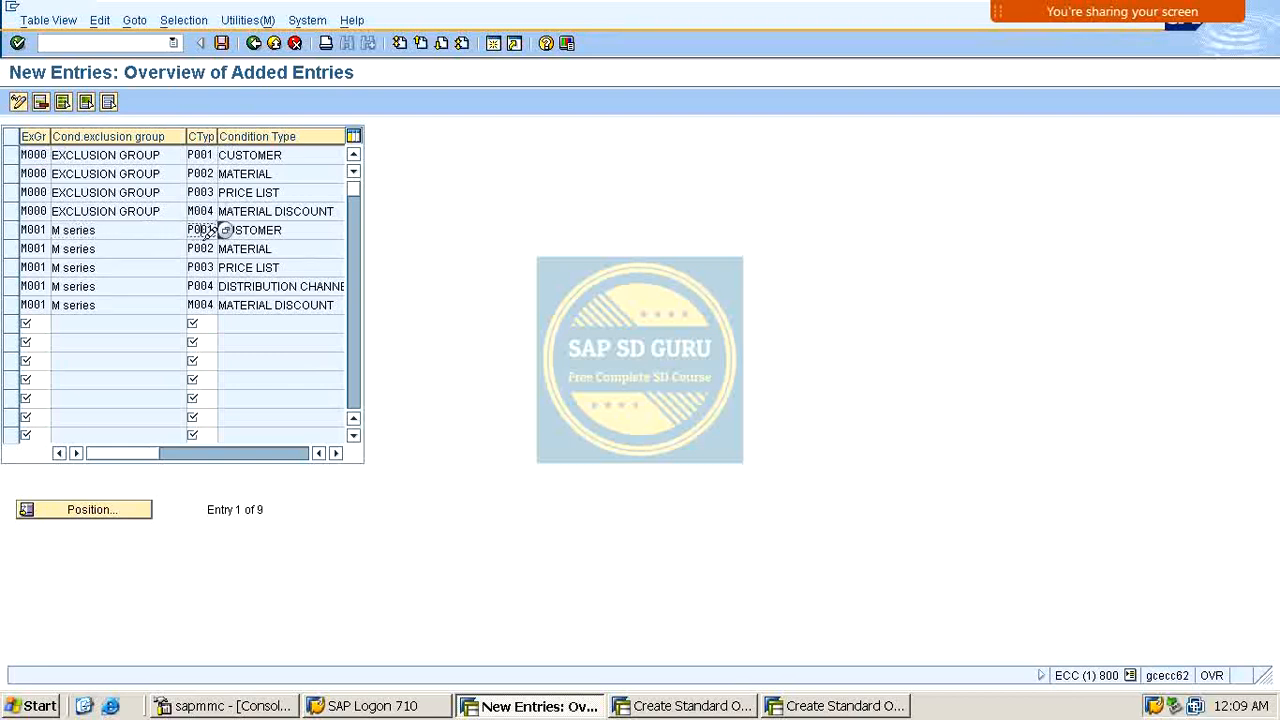
{"action": "left_click", "coordinate": [202, 250]}
{"action": "left_click", "coordinate": [206, 287]}
{"action": "left_click", "coordinate": [211, 300]}
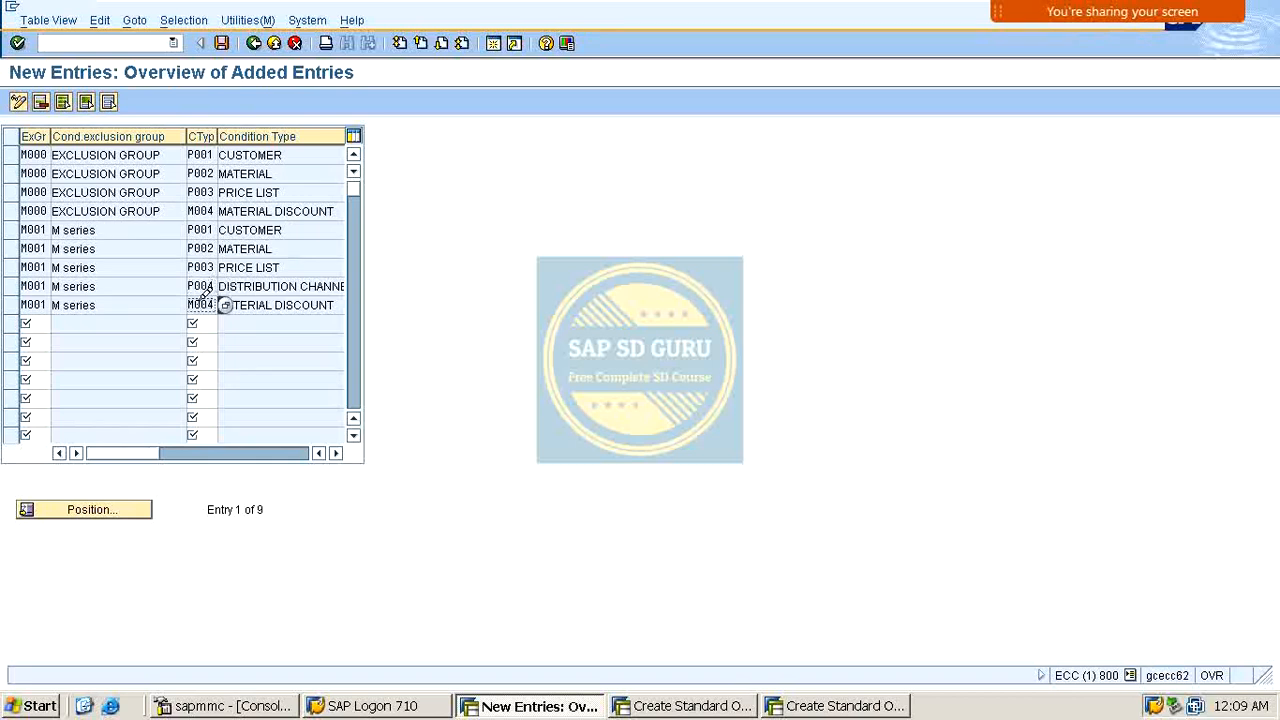
{"action": "double_click", "coordinate": [200, 155]}
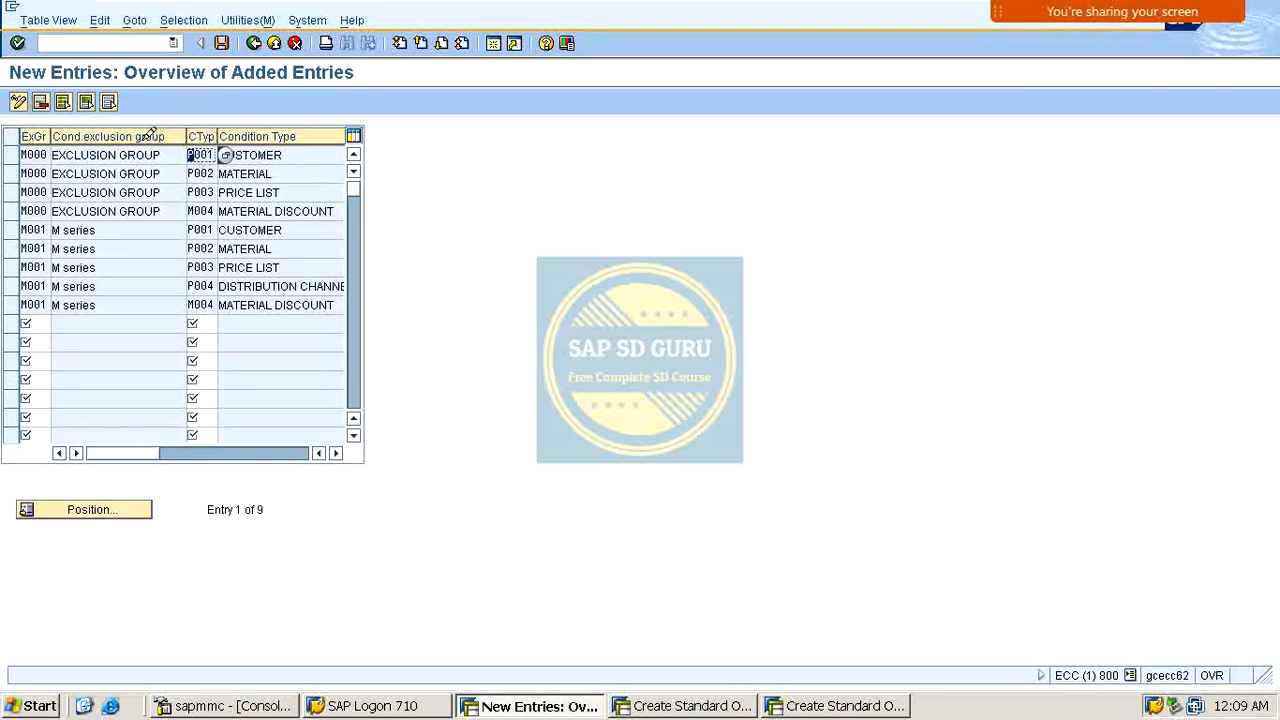
{"action": "left_click", "coordinate": [33, 155]}
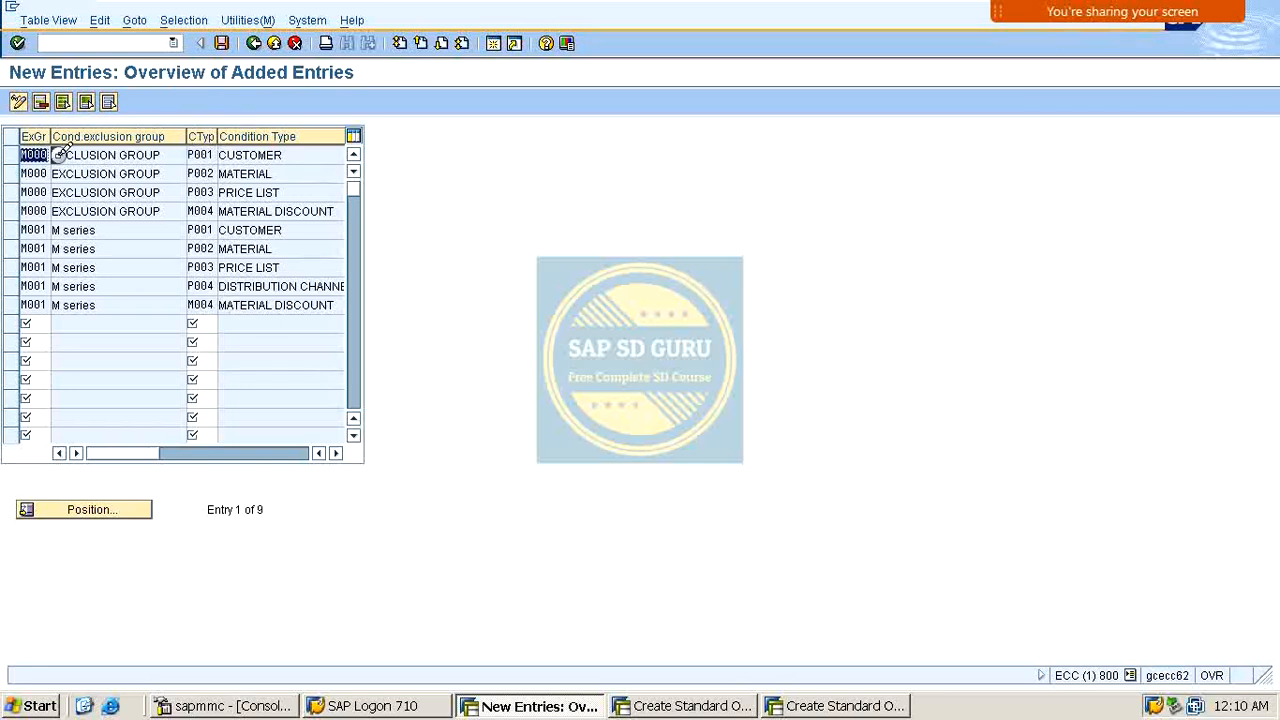
{"action": "left_click", "coordinate": [32, 228]}
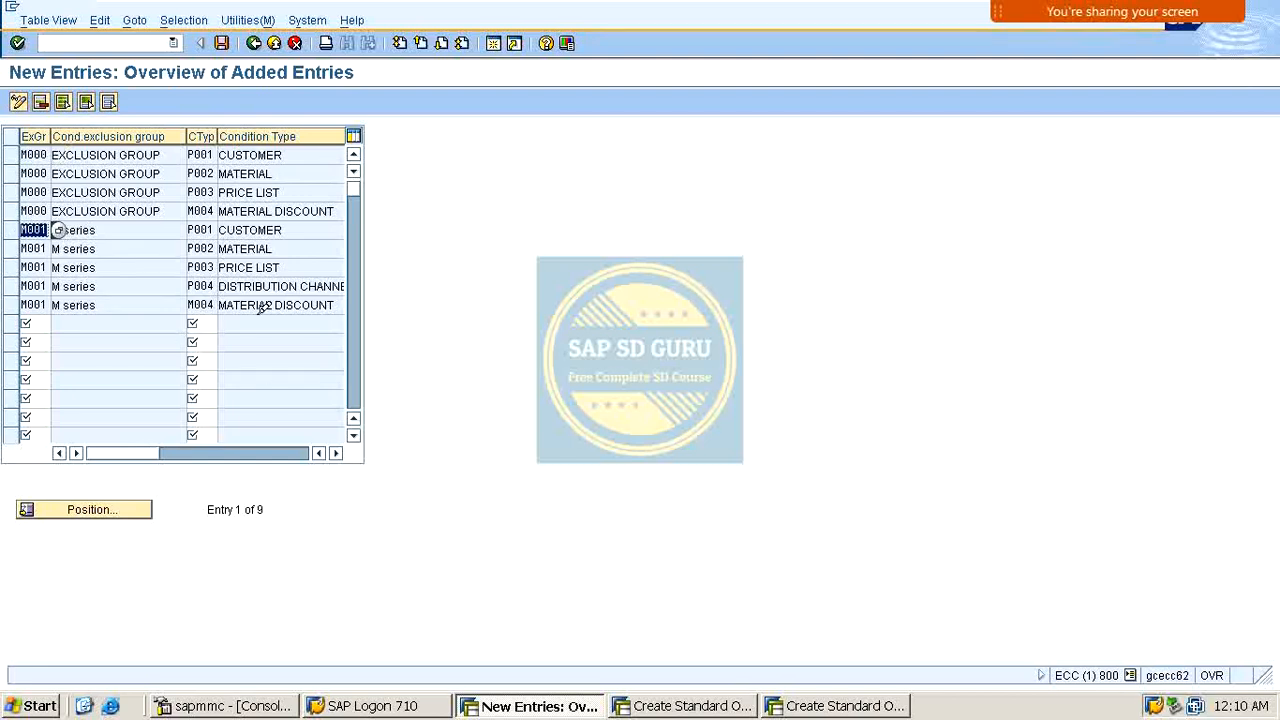
{"action": "left_click", "coordinate": [201, 285]}
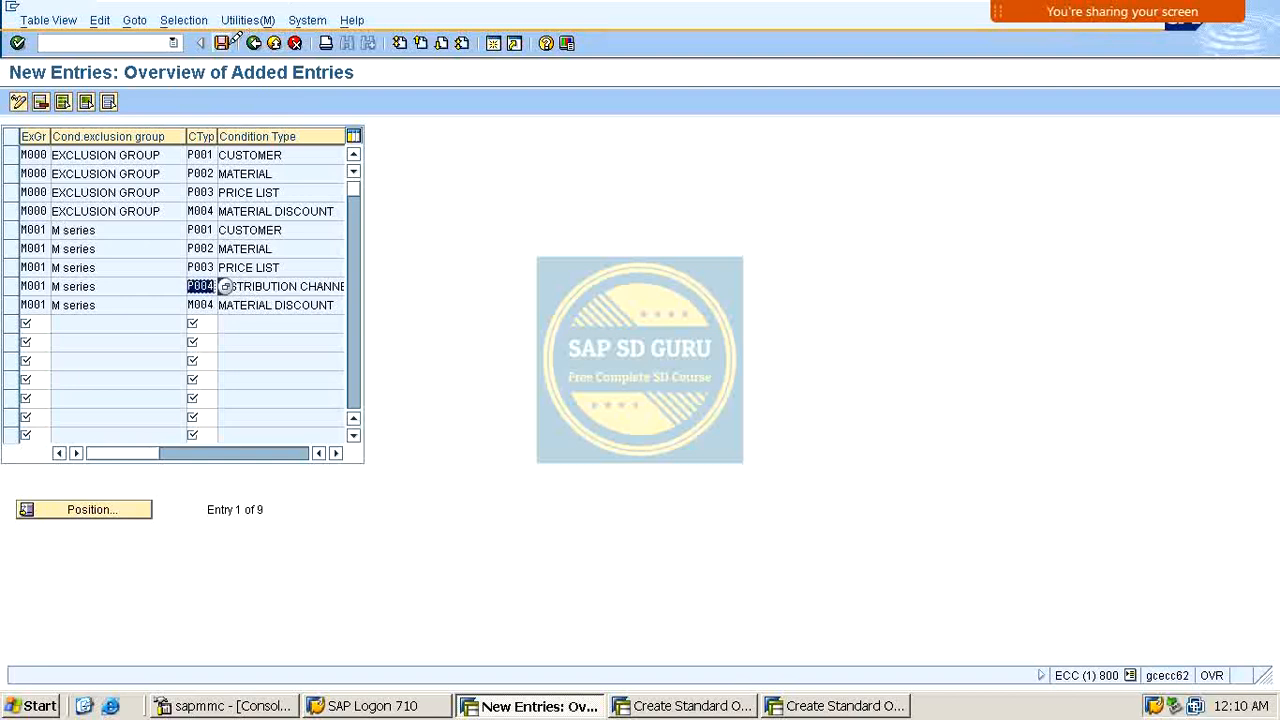
Save the new condition type assignments and return to the list of condition exclusion activities.
{"action": "left_click", "coordinate": [222, 42]}
{"action": "left_click", "coordinate": [255, 43]}
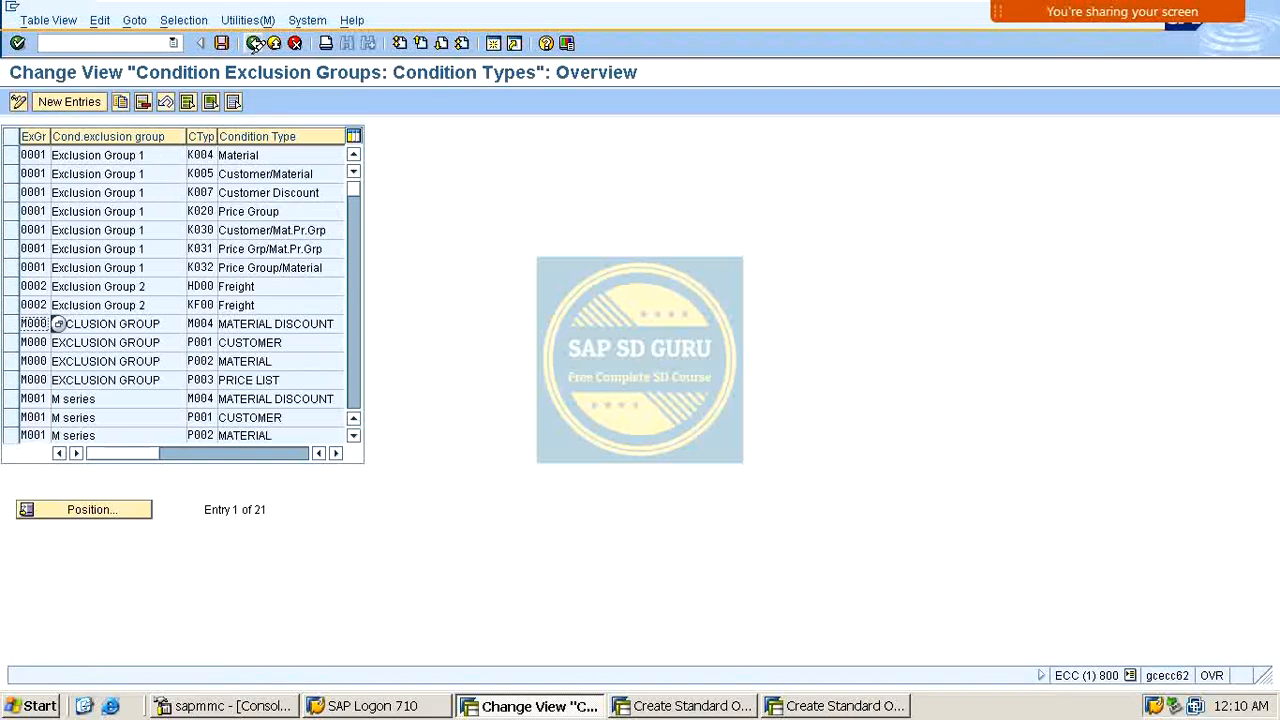
{"action": "left_click", "coordinate": [255, 43]}
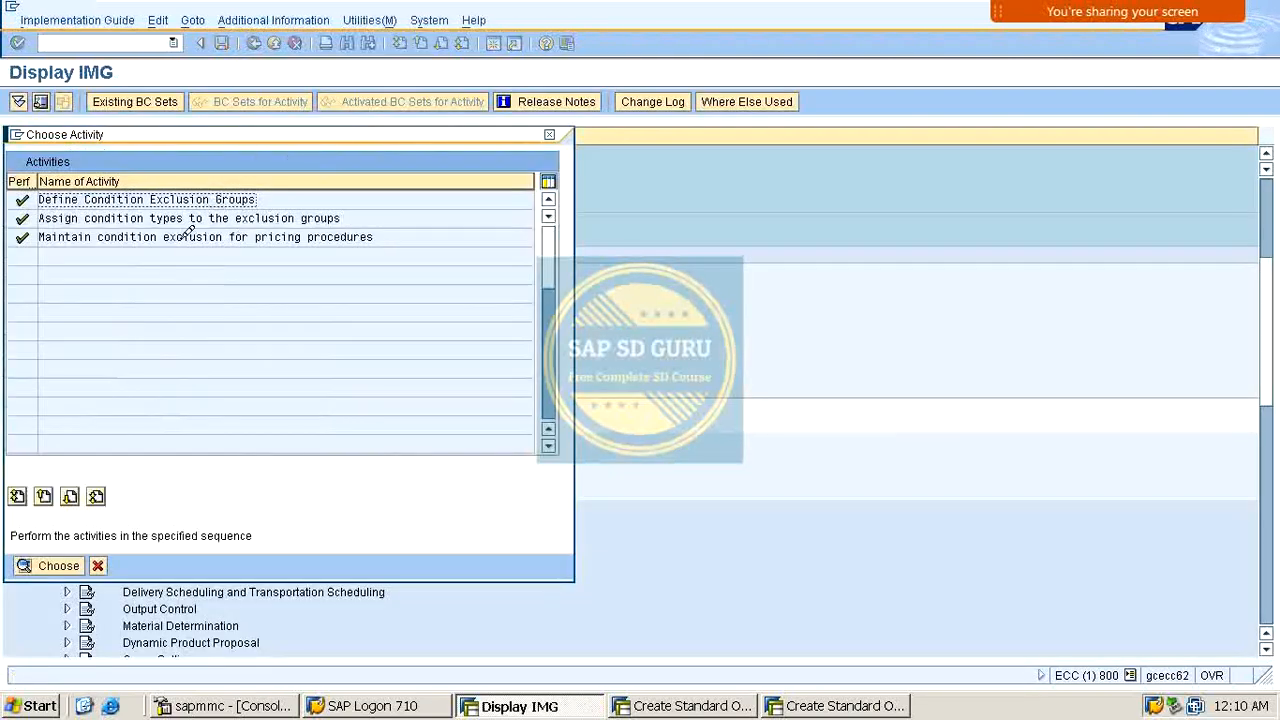
Start maintaining condition exclusion for pricing procedures, locate procedure MEXCLU and open its exclusion entries.
{"action": "double_click", "coordinate": [188, 236]}
{"action": "left_click", "coordinate": [327, 469]}
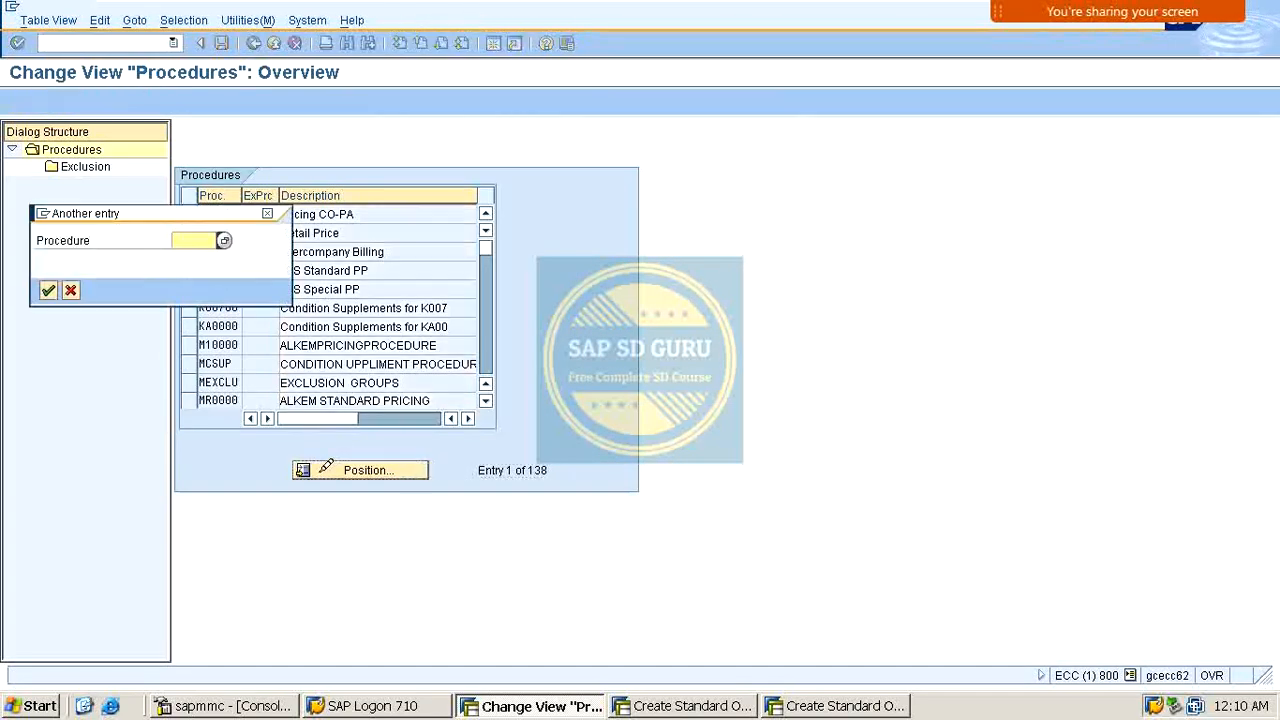
{"action": "type", "text": "m"}
{"action": "key", "text": "Down"}
{"action": "key", "text": "Return"}
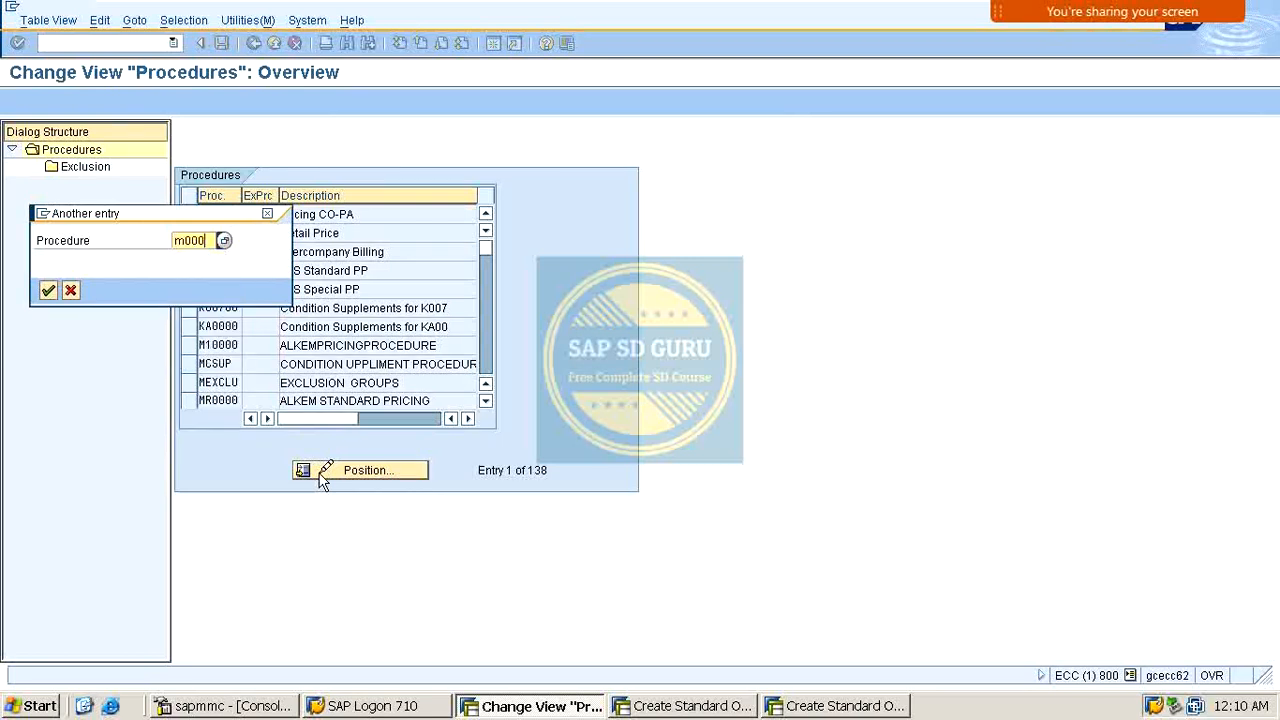
{"action": "key", "text": "Return"}
{"action": "left_click", "coordinate": [188, 247]}
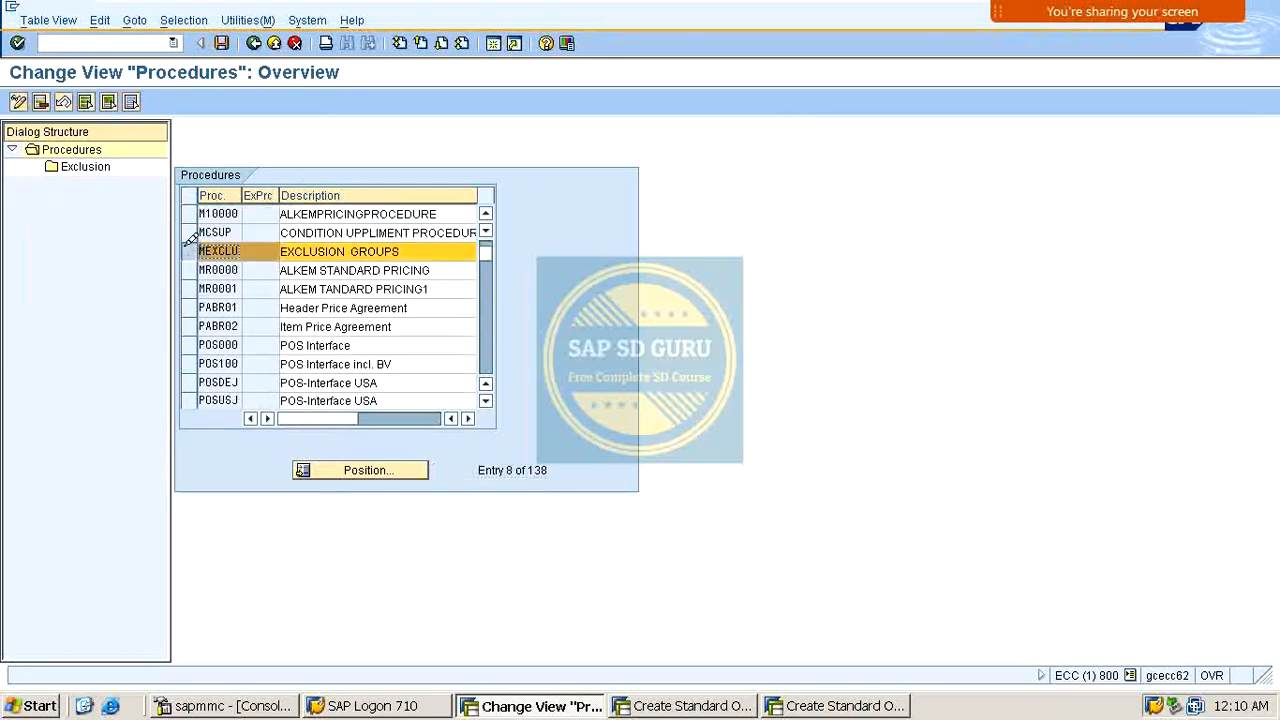
{"action": "double_click", "coordinate": [85, 166]}
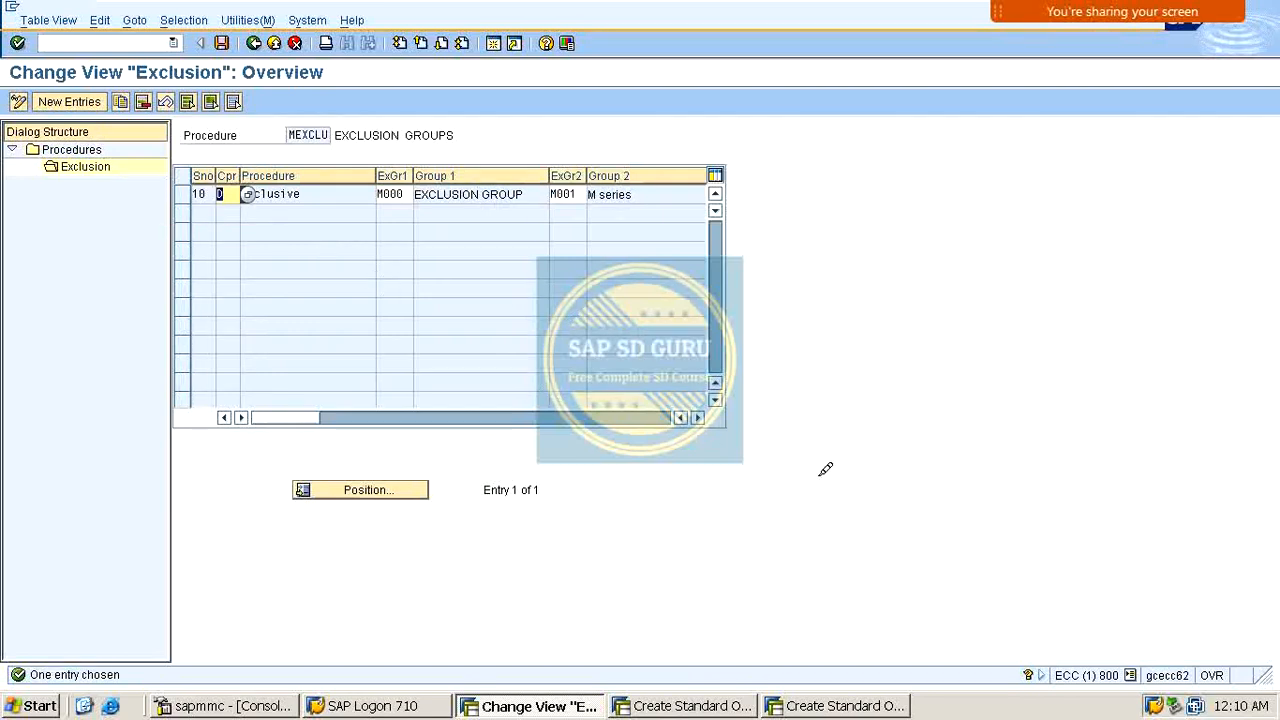
Check exclusion line 10 of procedure MEXCLU for groups M000 and M001, and save the exclusion settings.
{"action": "key", "text": "Tab"}
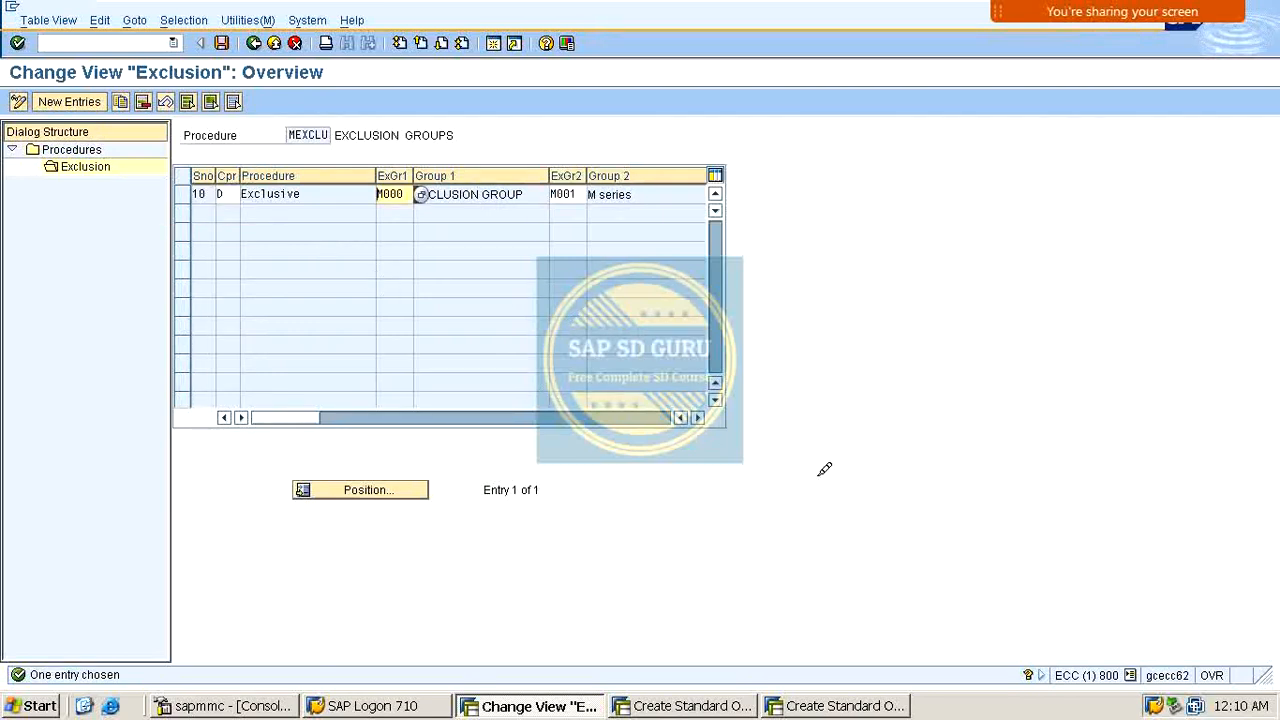
{"action": "type", "text": "m0"}
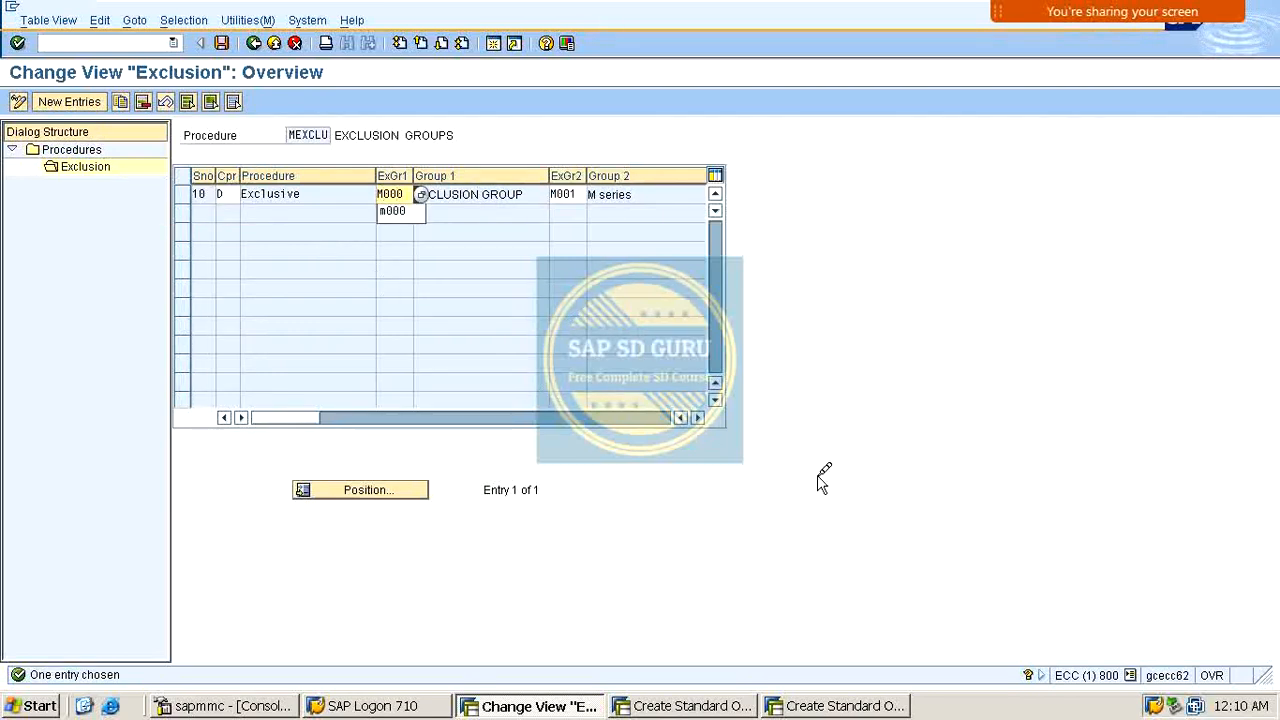
{"action": "key", "text": "Tab"}
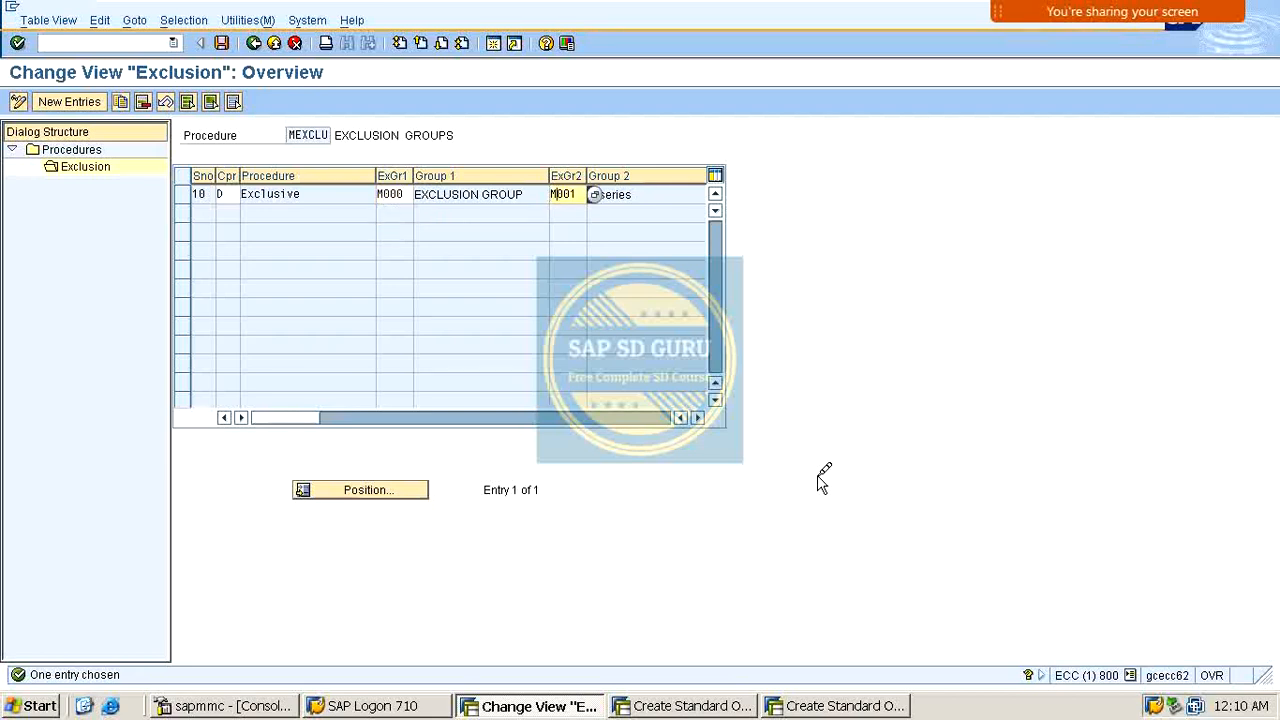
{"action": "key", "text": "Return"}
{"action": "key", "text": "ctrl+s"}
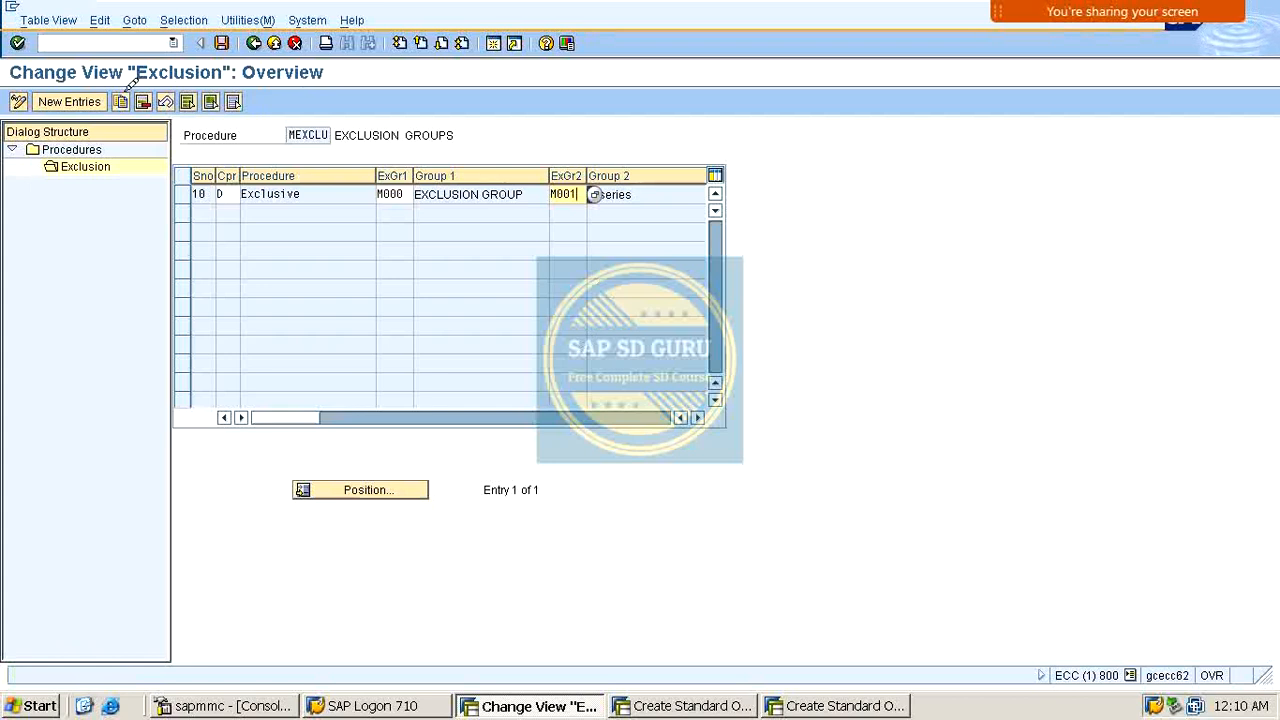
Open a new session for creating a standard order in sales area M100/M1/M1.
{"action": "left_click", "coordinate": [88, 40]}
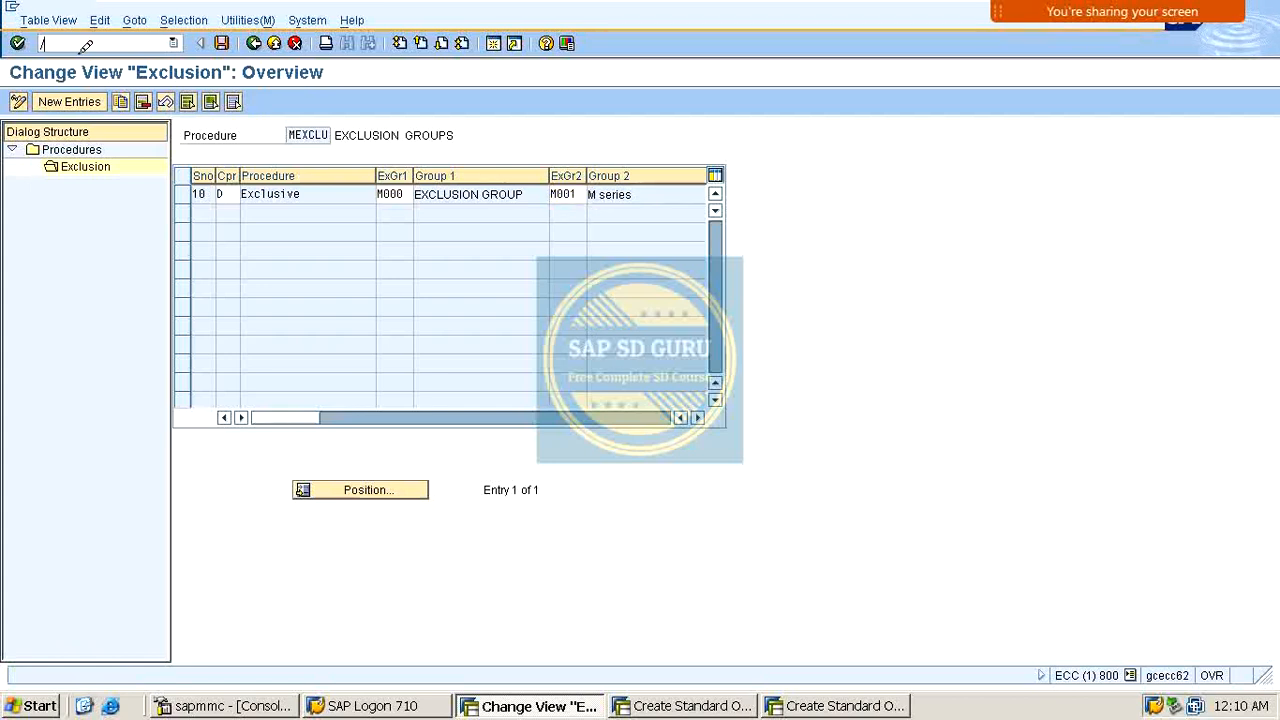
{"action": "key", "text": "Return"}
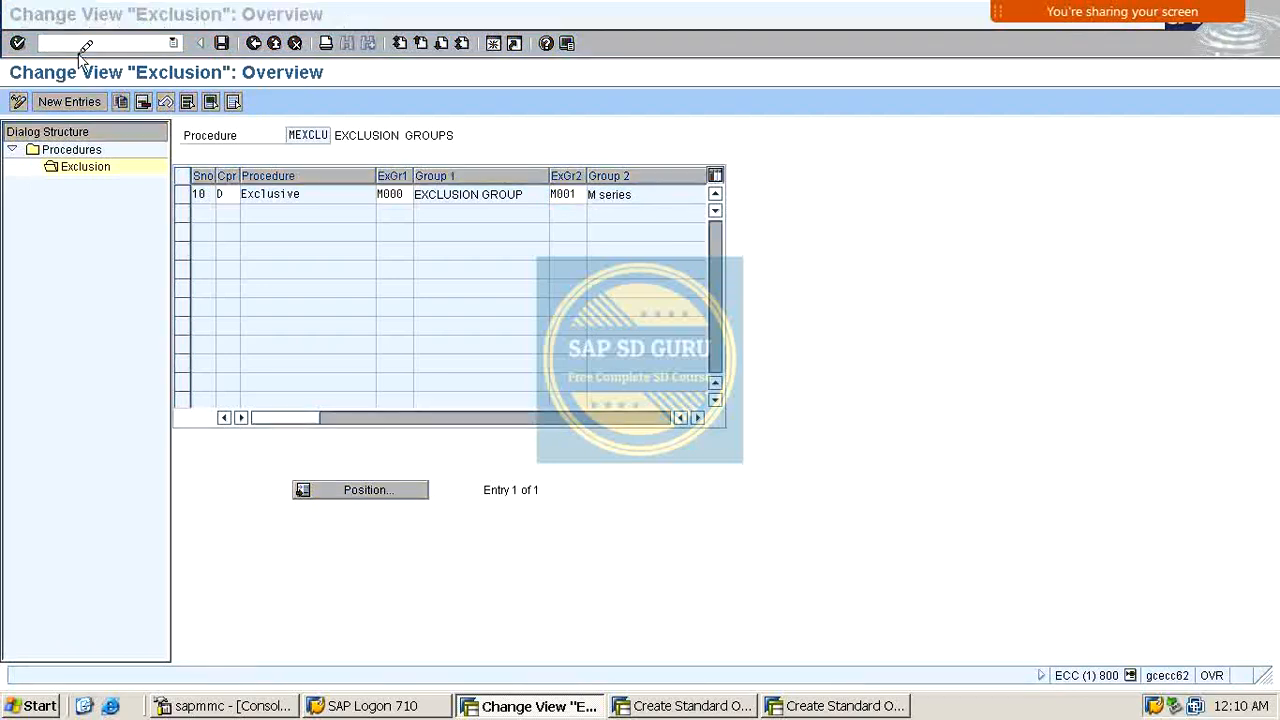
{"action": "key", "text": "Return"}
Enter the sold-to party's customer number and add an order item for material VAXINE-150 with quantity 1.
{"action": "key", "text": "Down"}
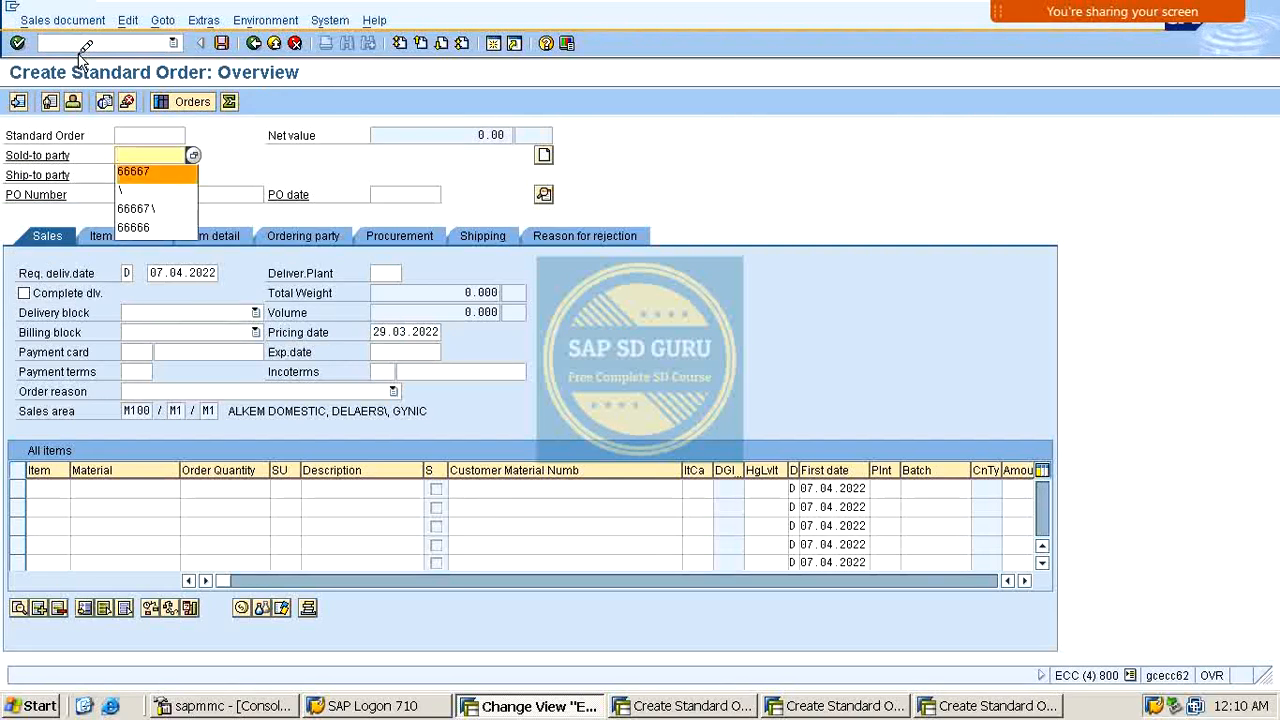
{"action": "key", "text": "Return"}
{"action": "key", "text": "Return"}
{"action": "key", "text": "Down"}
{"action": "key", "text": "Return"}
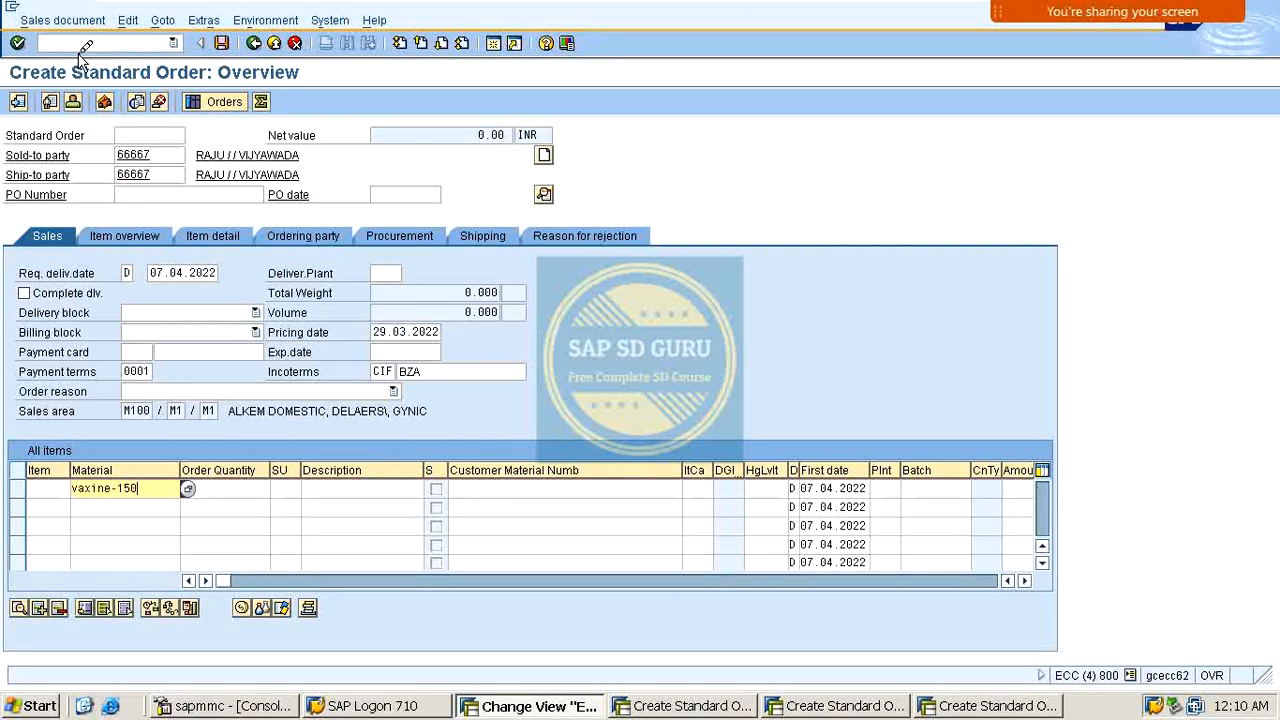
{"action": "key", "text": "Tab"}
{"action": "type", "text": "1"}
{"action": "key", "text": "Return"}
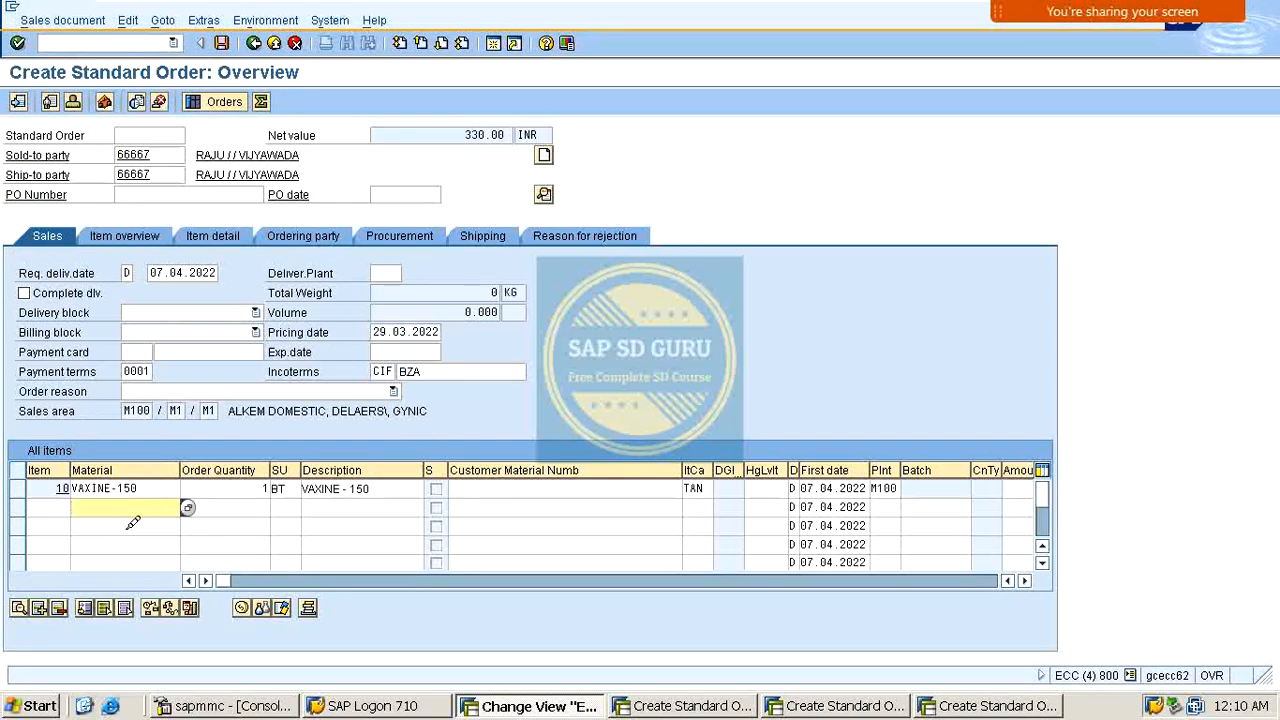
Open the VAXINE-150 item's pricing conditions and examine which discounts are active or excluded.
{"action": "double_click", "coordinate": [135, 489]}
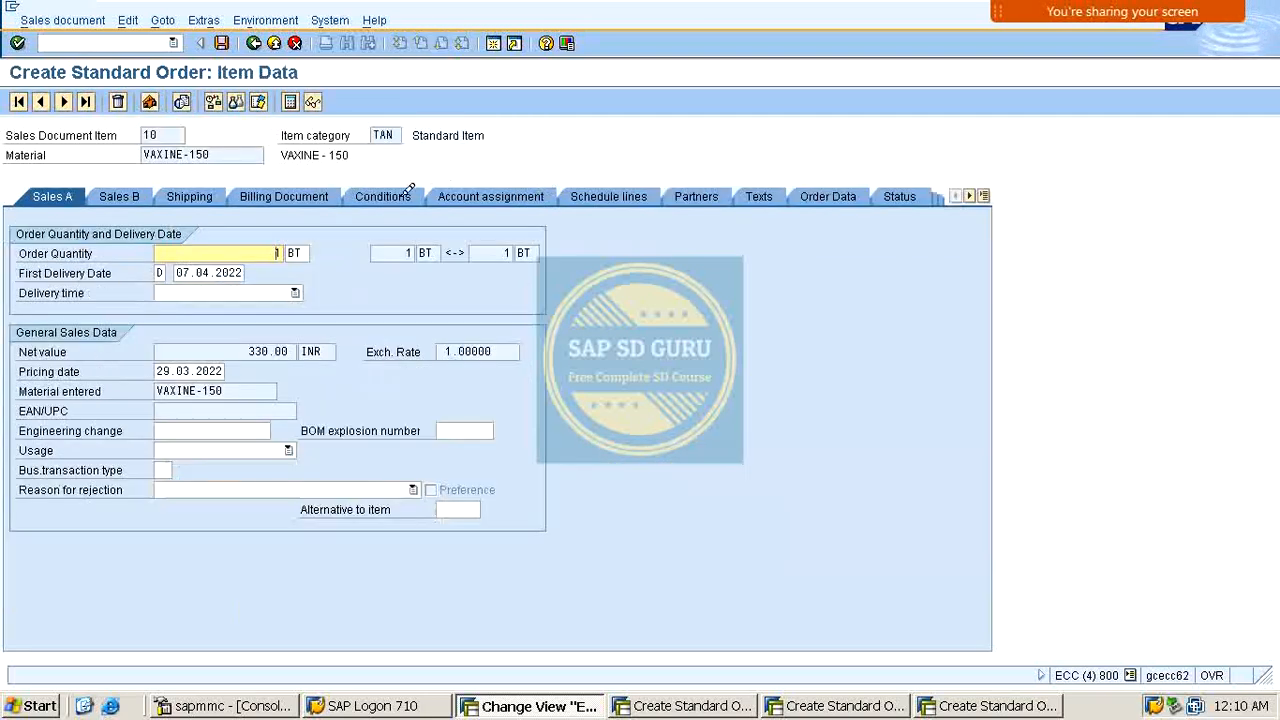
{"action": "left_click", "coordinate": [405, 193]}
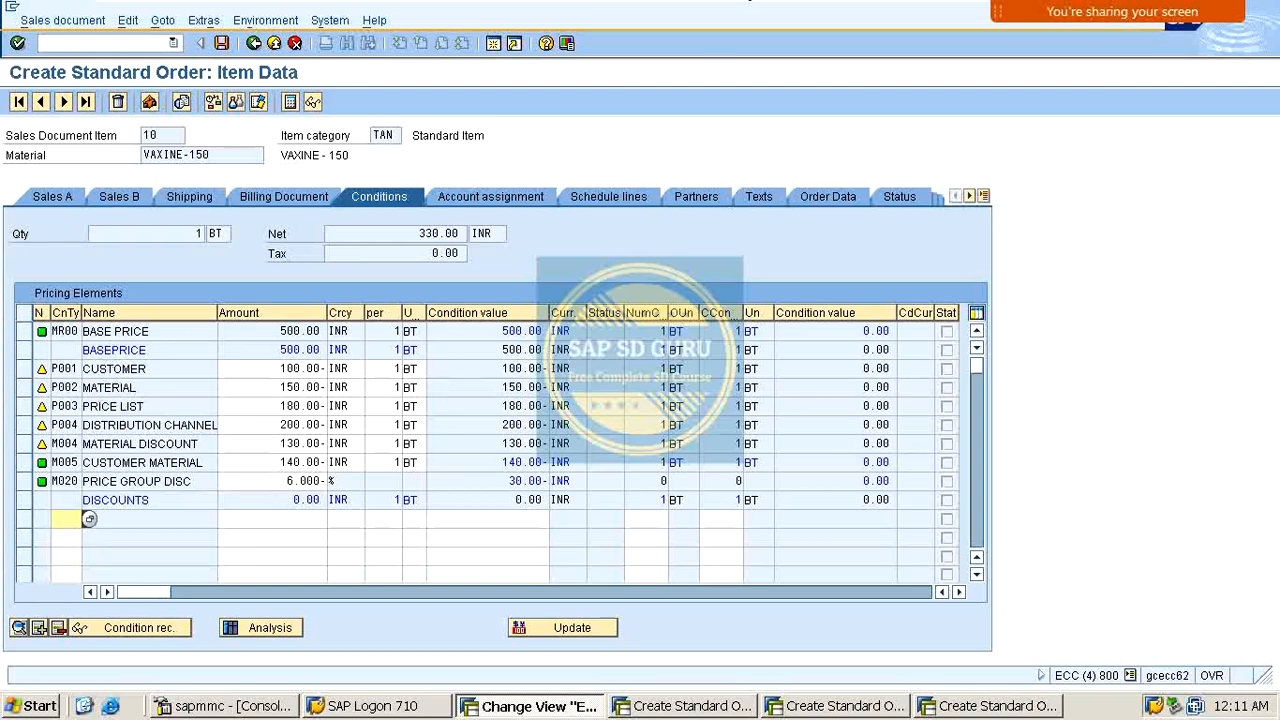
Annotate the shared screen with the labels M000 and M001, comparison lines and an arrow to the discount amounts, and close the annotation.
{"action": "mouse_move", "coordinate": [1018, 17]}
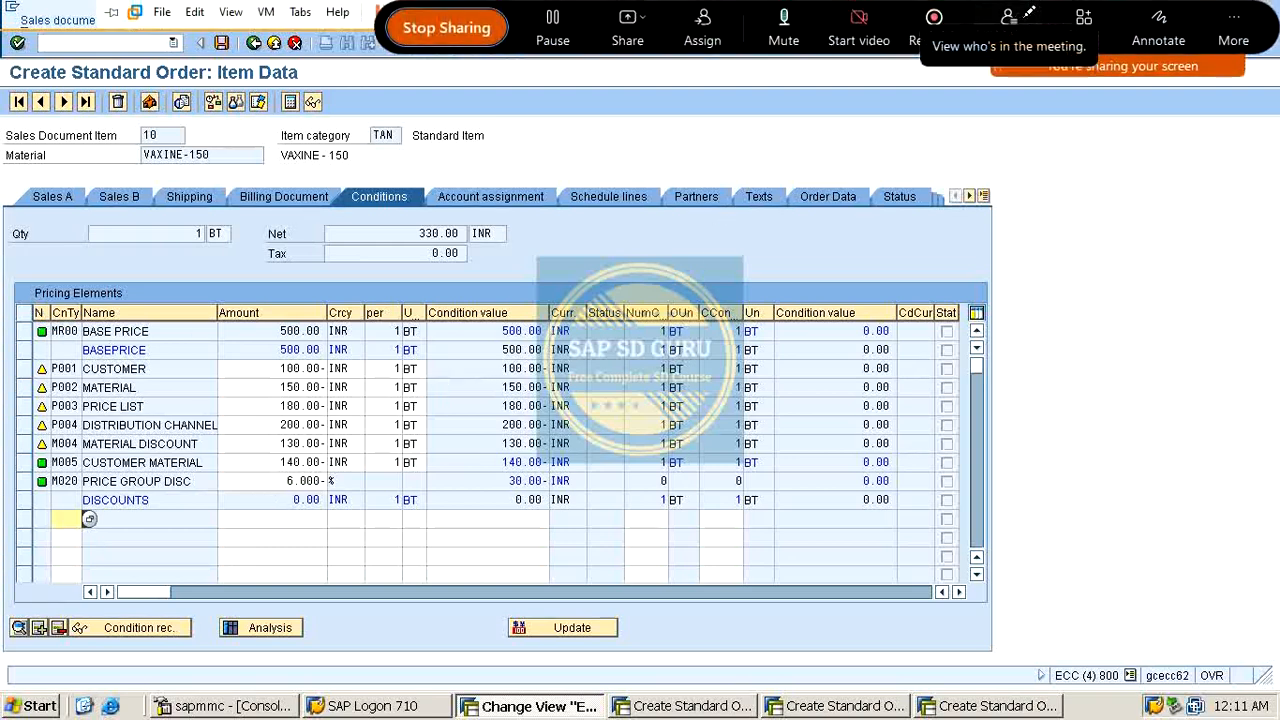
{"action": "left_click", "coordinate": [1158, 25]}
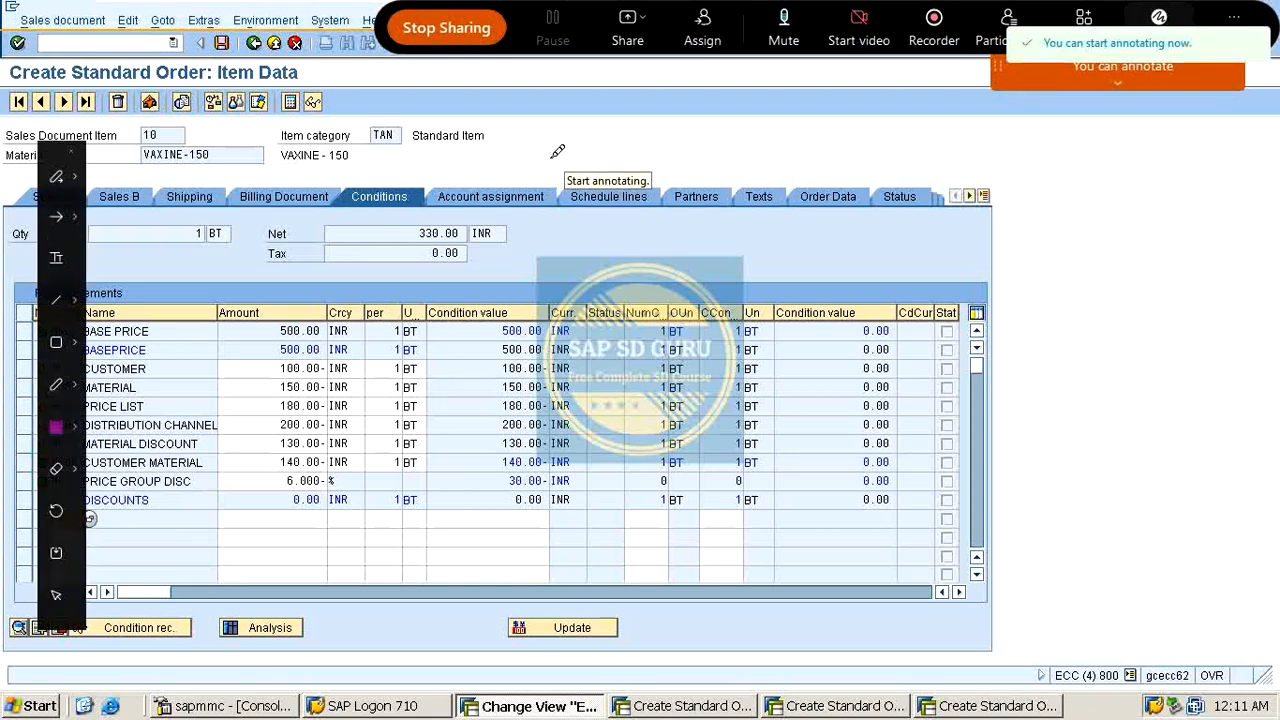
{"action": "left_click_drag", "start_coordinate": [567, 139], "coordinate": [588, 167]}
{"action": "left_click_drag", "start_coordinate": [643, 169], "coordinate": [636, 139]}
{"action": "mouse_move", "coordinate": [688, 139]}
{"action": "left_mouse_down"}
{"action": "mouse_move", "coordinate": [674, 186]}
{"action": "mouse_move", "coordinate": [688, 139]}
{"action": "mouse_move", "coordinate": [728, 143]}
{"action": "left_mouse_up"}
{"action": "mouse_move", "coordinate": [1019, 133]}
{"action": "left_mouse_down"}
{"action": "mouse_move", "coordinate": [1042, 150]}
{"action": "mouse_move", "coordinate": [1095, 140]}
{"action": "mouse_move", "coordinate": [1128, 152]}
{"action": "mouse_move", "coordinate": [1184, 92]}
{"action": "mouse_move", "coordinate": [1172, 176]}
{"action": "left_mouse_up"}
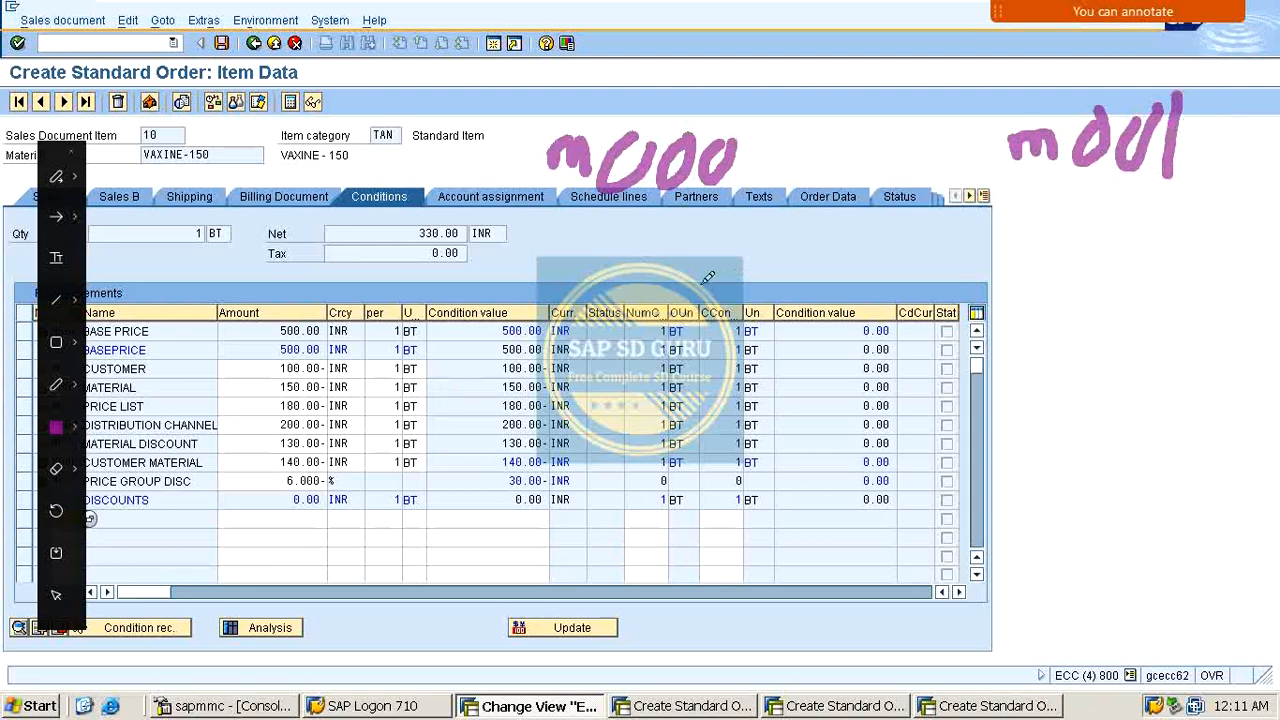
{"action": "left_click_drag", "start_coordinate": [680, 276], "coordinate": [820, 186]}
{"action": "mouse_move", "coordinate": [1040, 266]}
{"action": "left_mouse_down"}
{"action": "mouse_move", "coordinate": [1000, 258]}
{"action": "mouse_move", "coordinate": [862, 164]}
{"action": "mouse_move", "coordinate": [815, 188]}
{"action": "left_mouse_up"}
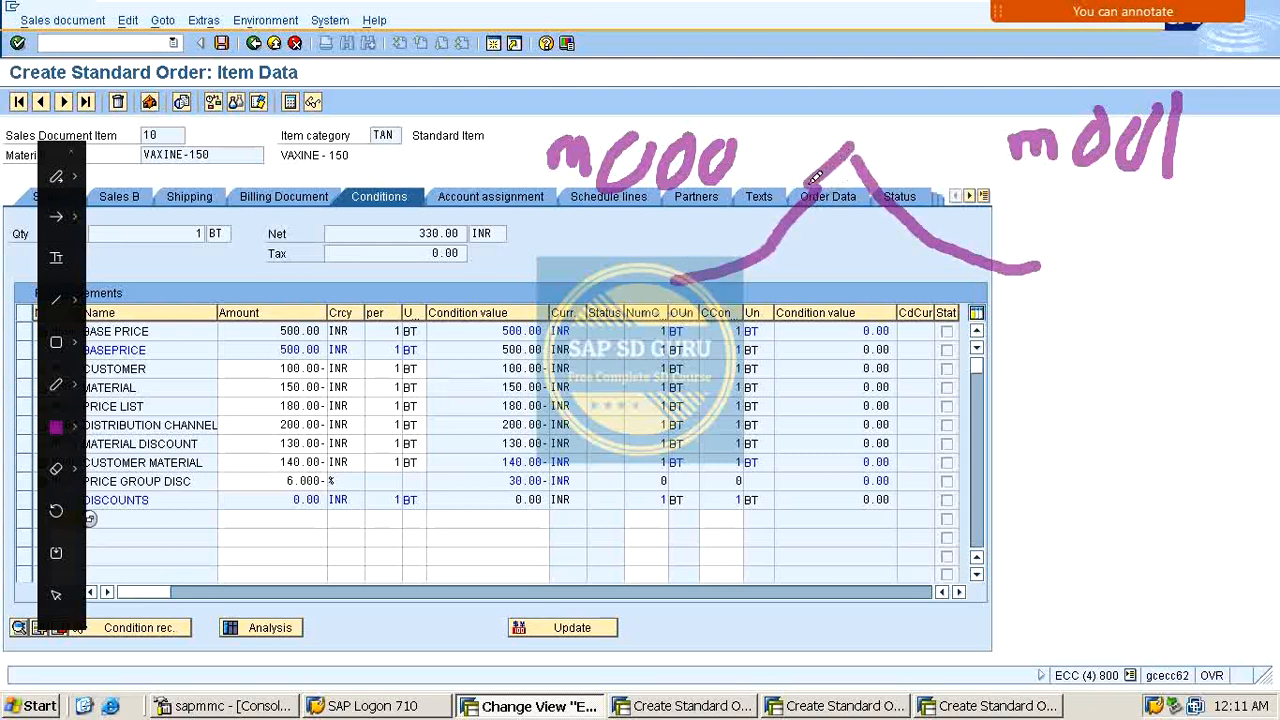
{"action": "mouse_move", "coordinate": [850, 118]}
{"action": "left_mouse_down"}
{"action": "mouse_move", "coordinate": [690, 42]}
{"action": "mouse_move", "coordinate": [557, 105]}
{"action": "mouse_move", "coordinate": [292, 456]}
{"action": "left_mouse_up"}
{"action": "mouse_move", "coordinate": [260, 394]}
{"action": "left_mouse_down"}
{"action": "mouse_move", "coordinate": [257, 420]}
{"action": "mouse_move", "coordinate": [392, 497]}
{"action": "left_mouse_up"}
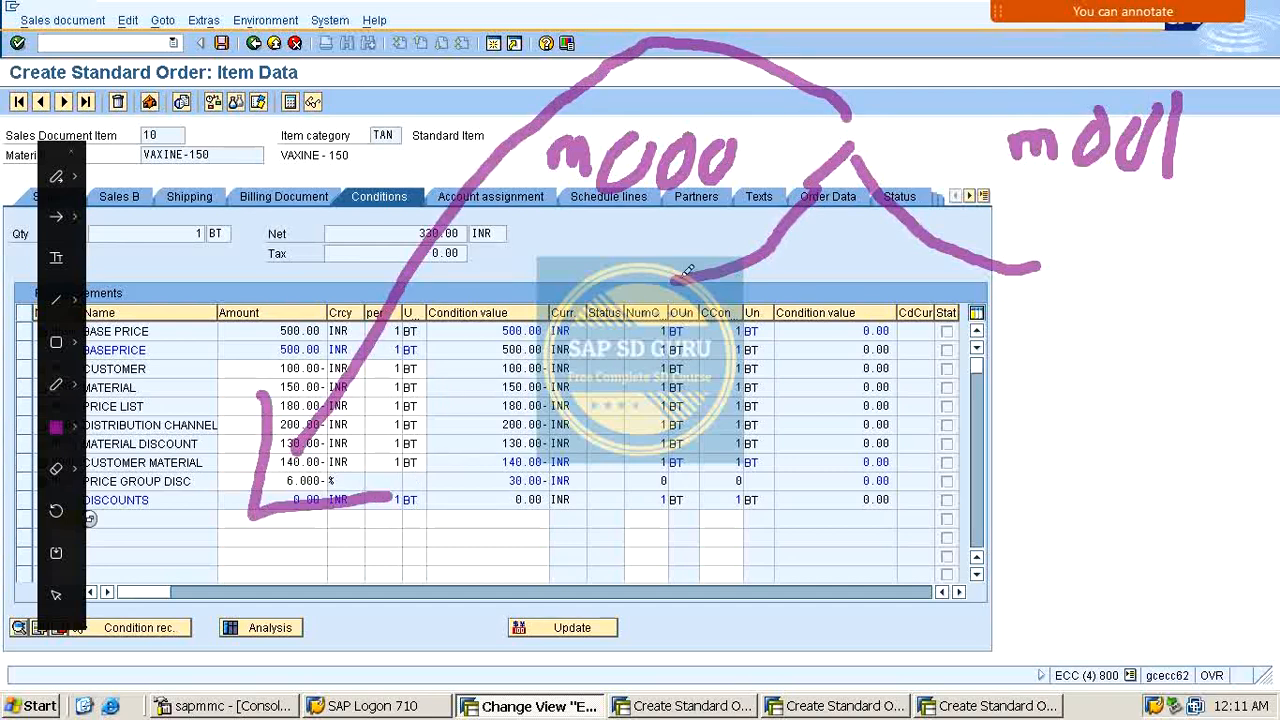
{"action": "key", "text": "Escape"}
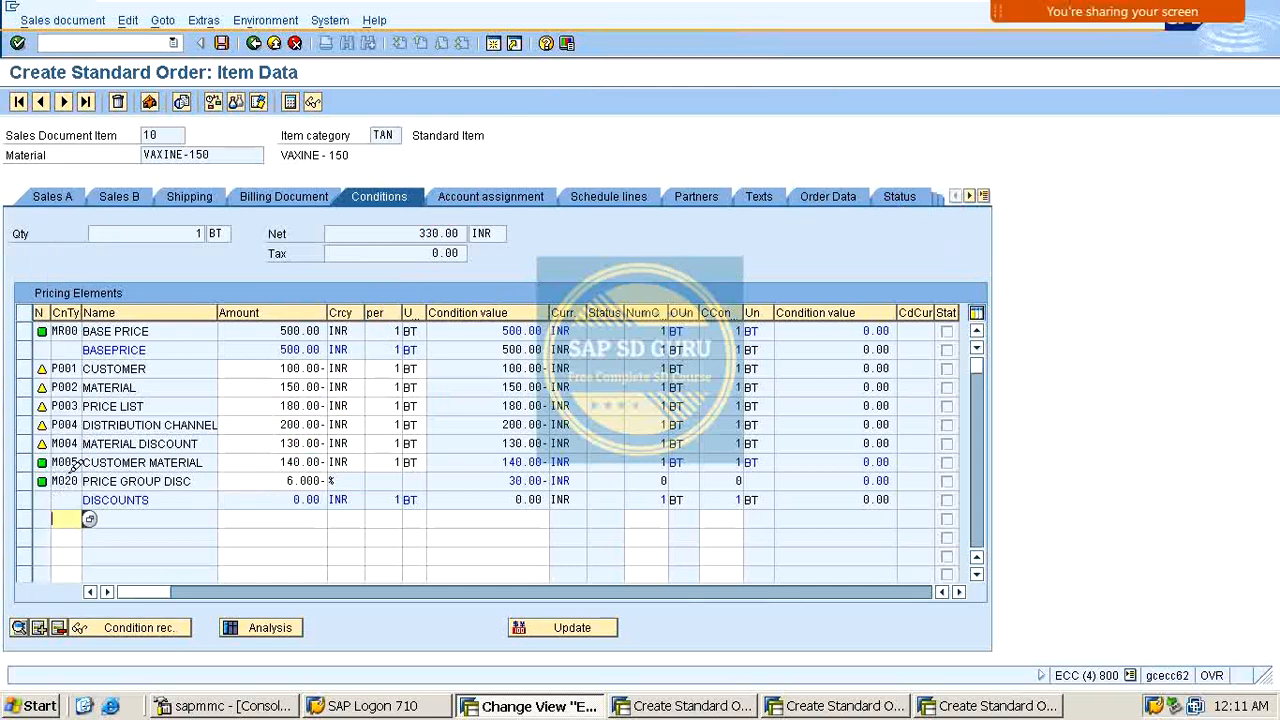